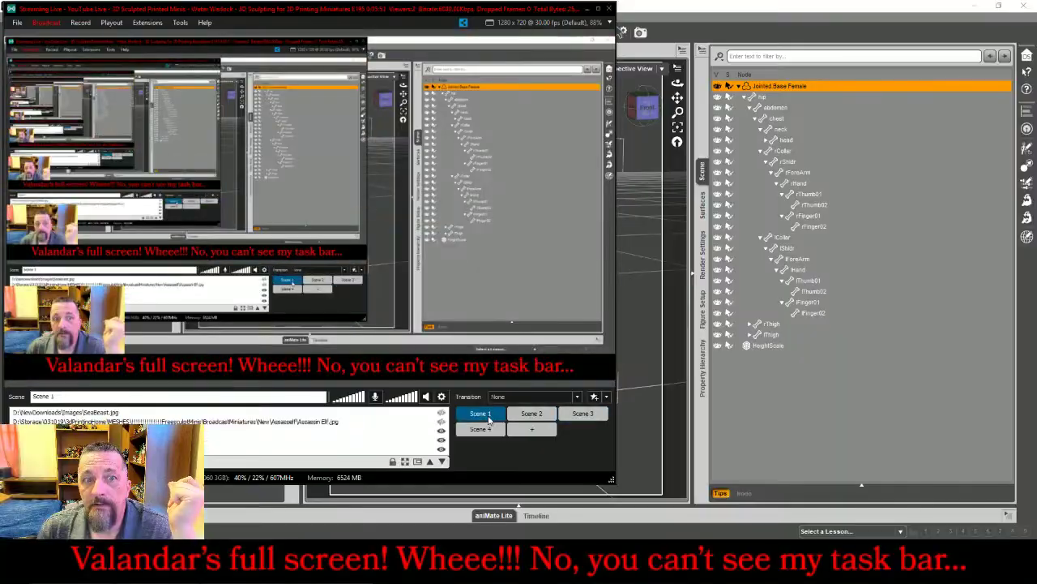
Set the Jointed Base Female figure's overall Scale to 96%, judging its height against the height scale in Front View
click(869, 420)
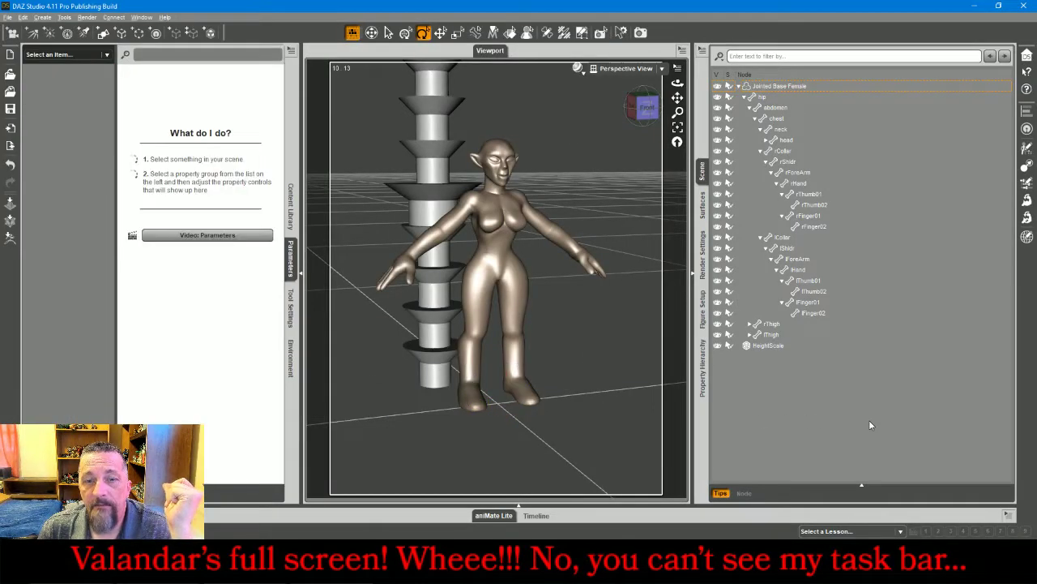
mouse_move(651, 109)
mouse_down()
mouse_move(707, 111)
mouse_move(673, 119)
mouse_move(588, 103)
mouse_move(627, 112)
mouse_move(676, 102)
mouse_move(651, 113)
mouse_up()
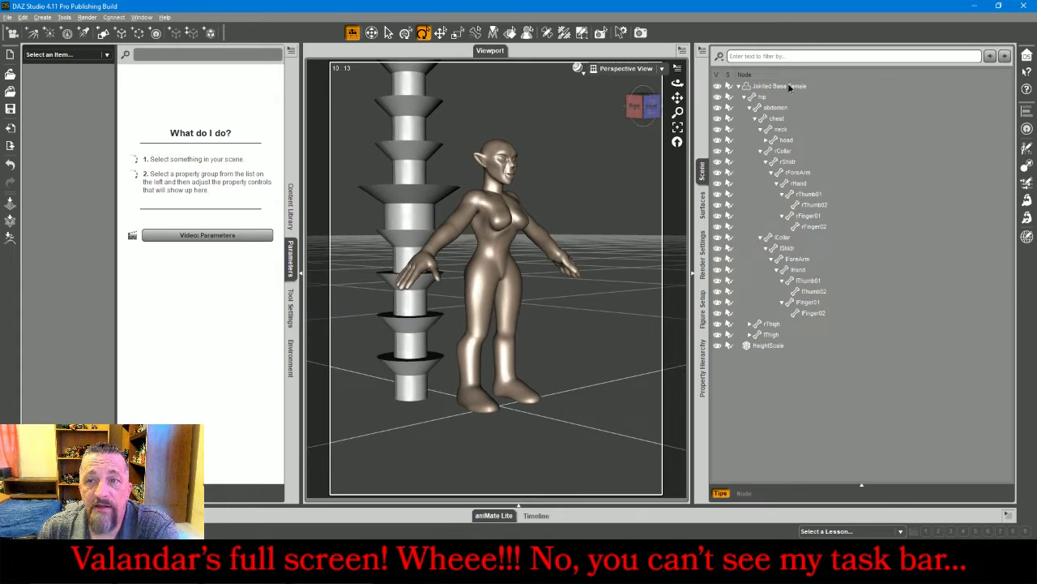
click(791, 87)
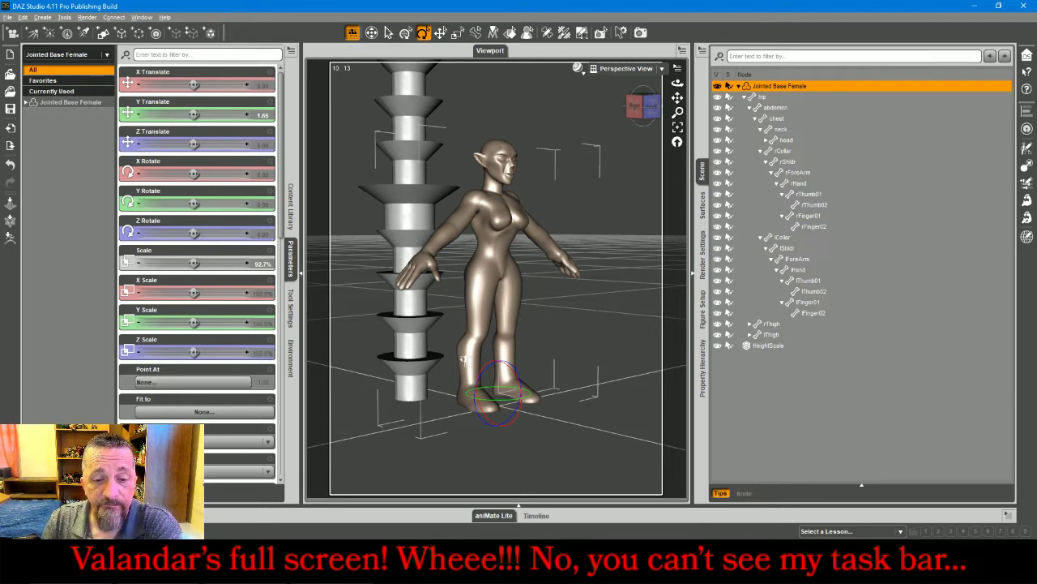
key(alt+Tab)
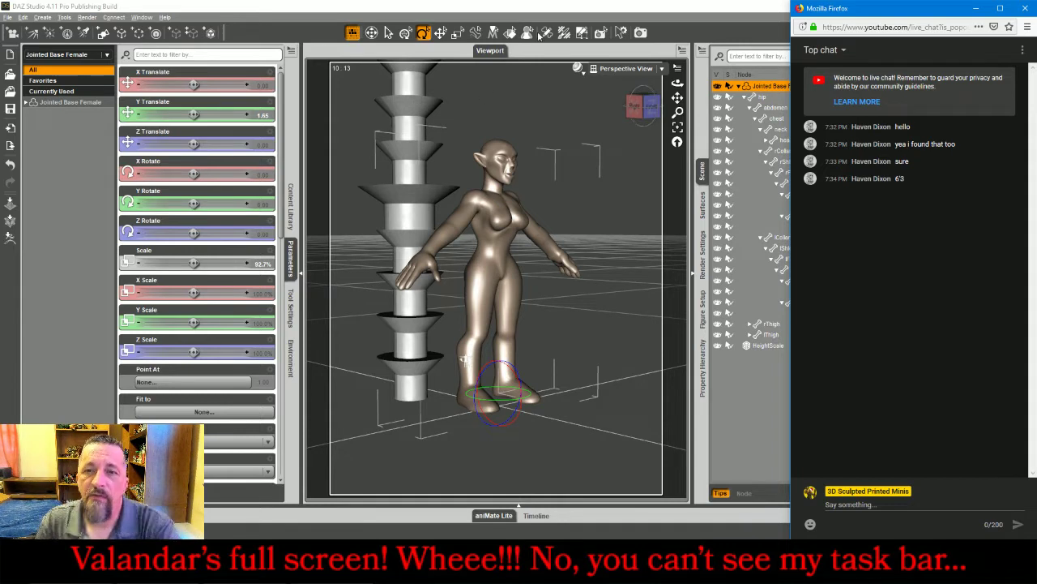
click(209, 268)
drag(194, 264, 202, 263)
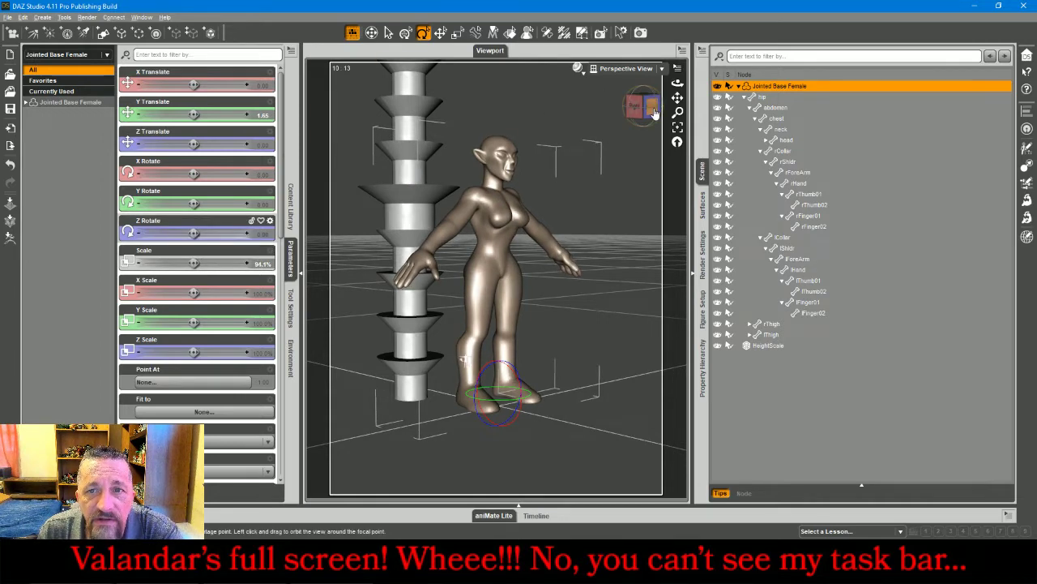
drag(654, 113, 628, 125)
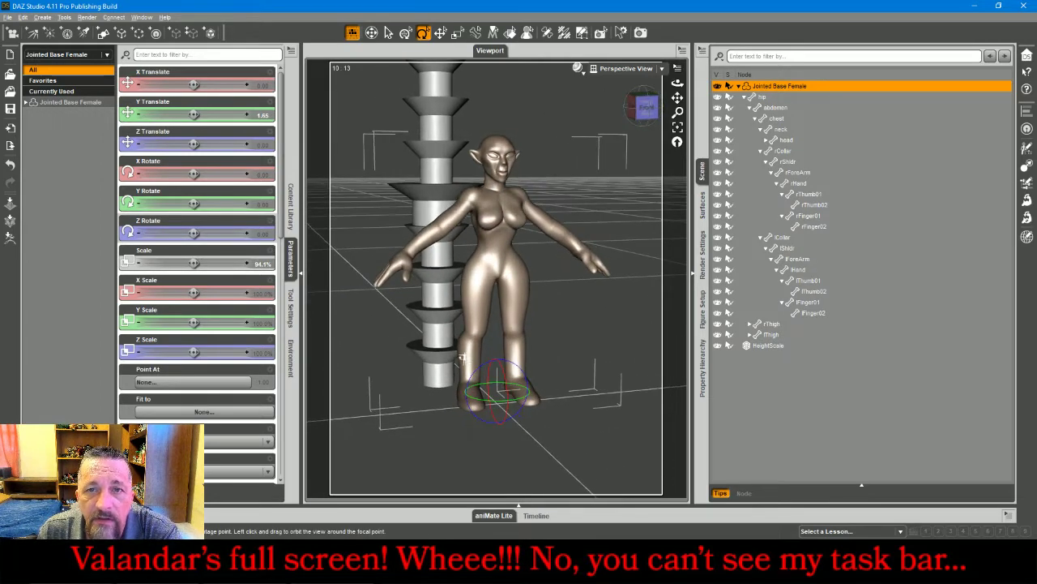
click(624, 68)
click(621, 89)
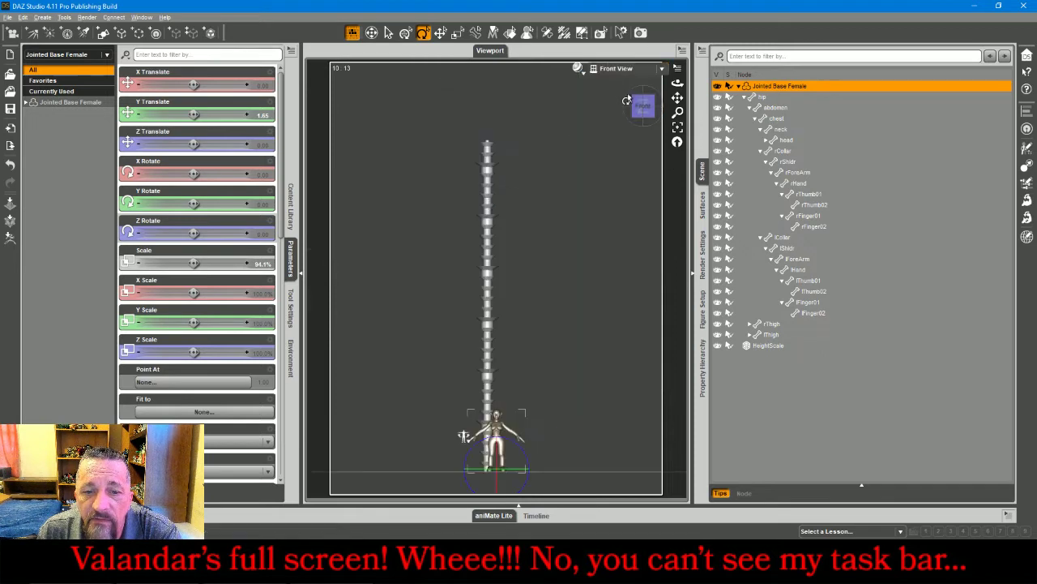
click(678, 129)
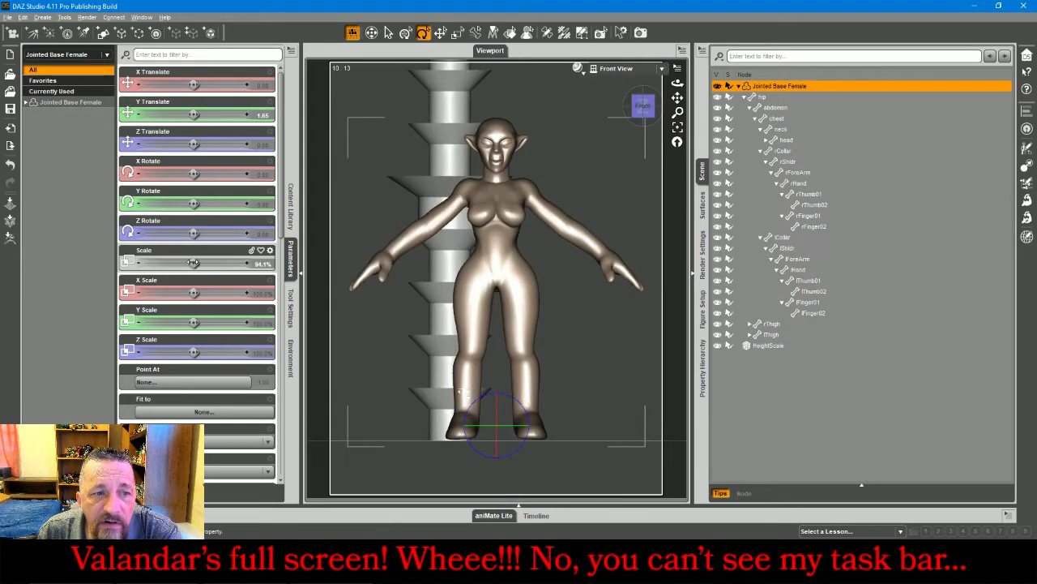
drag(194, 263, 205, 263)
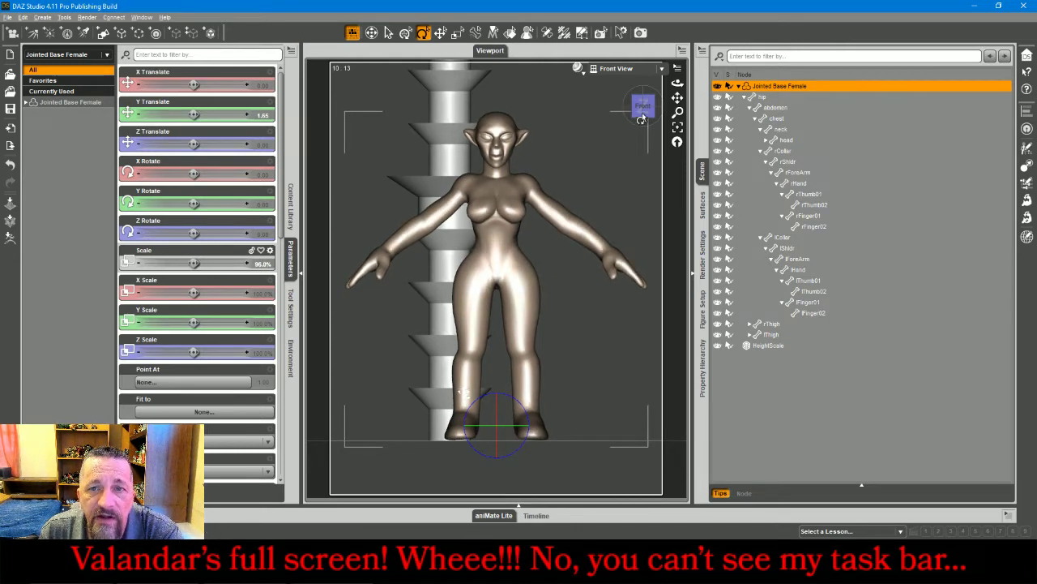
Return to Perspective View and delete the HeightScale object from the scene
click(642, 145)
click(617, 69)
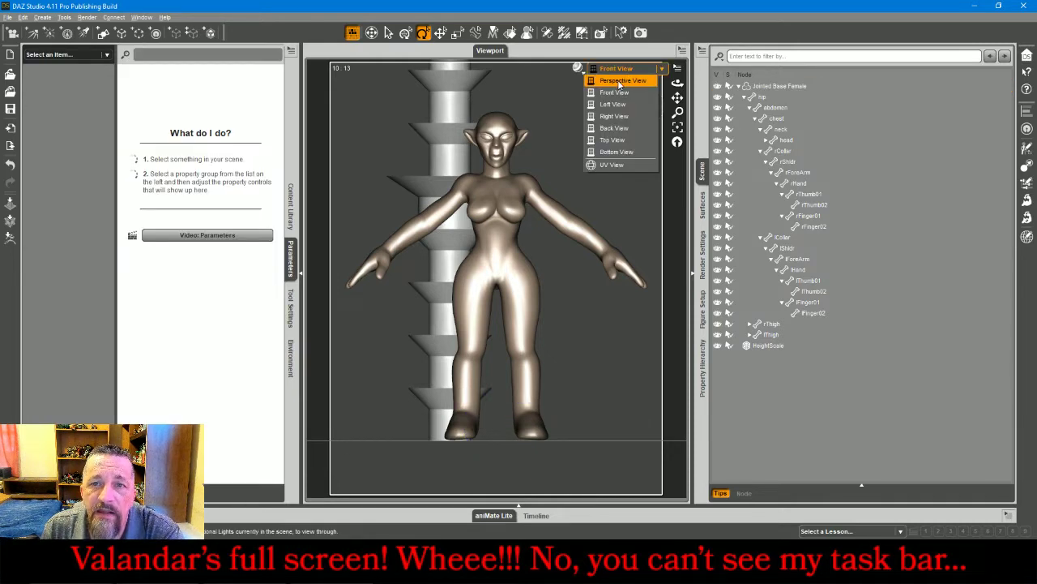
click(620, 81)
click(438, 113)
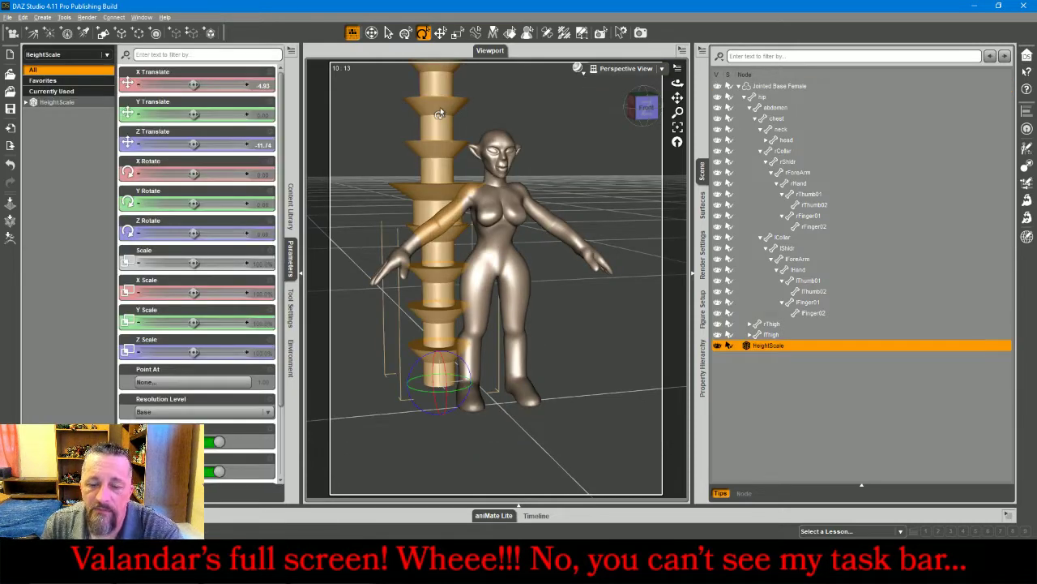
key(Delete)
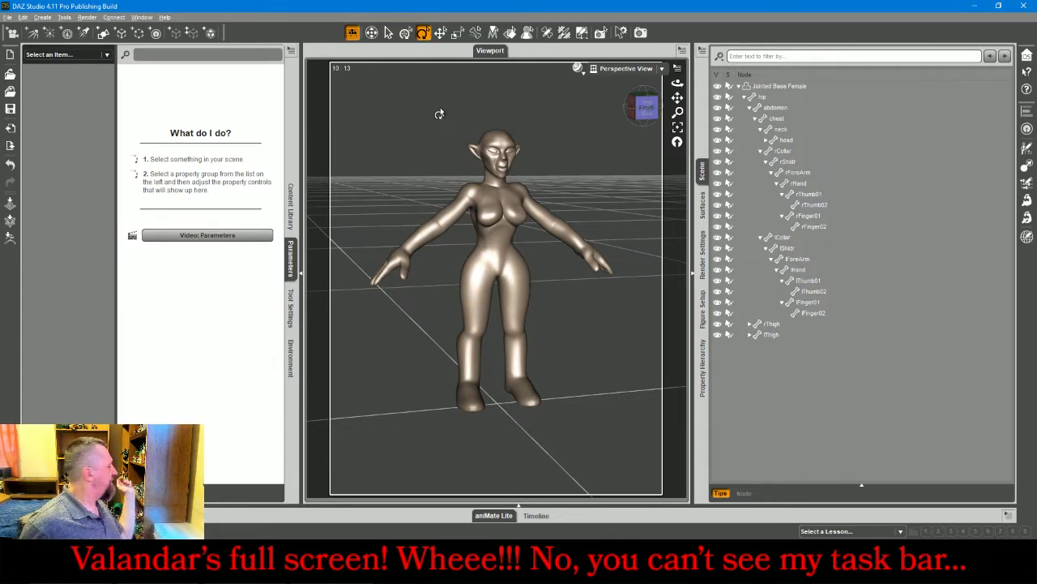
Select both upper arm bones, rShldr and lShldr, and set their Z Scale to 86%
click(290, 201)
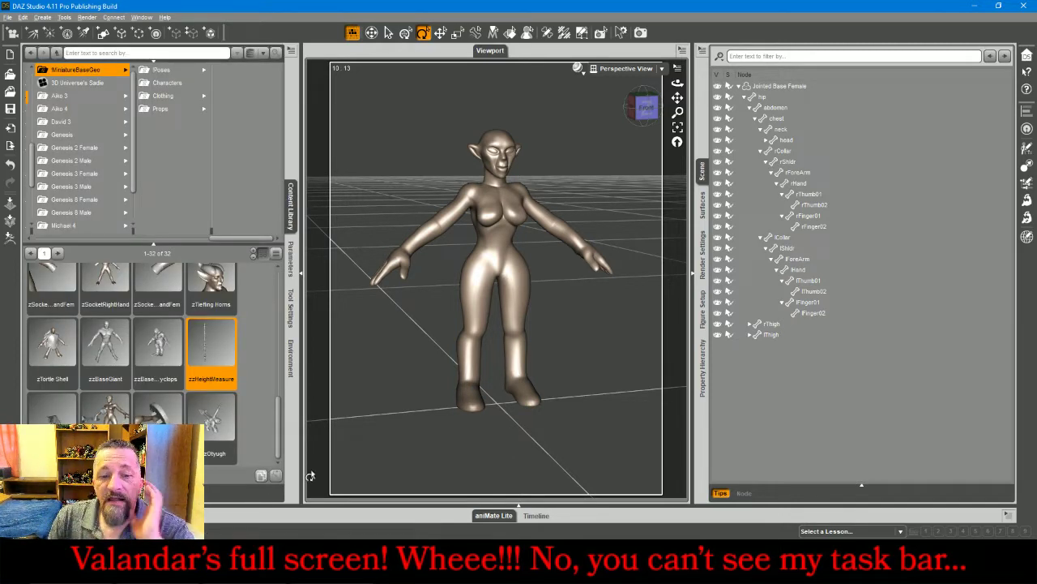
click(315, 559)
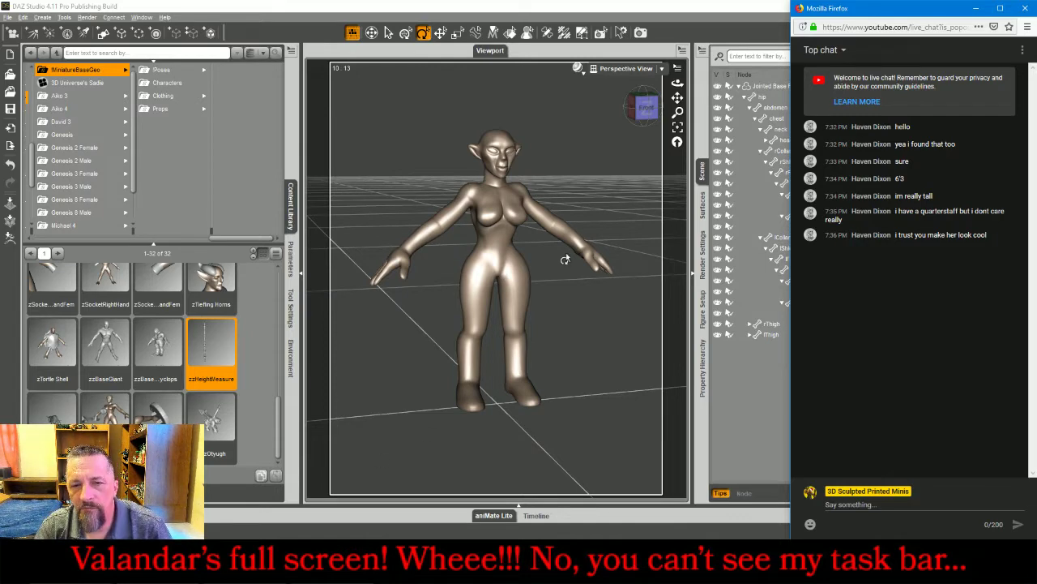
click(543, 218)
click(543, 218)
ctrl+click(452, 218)
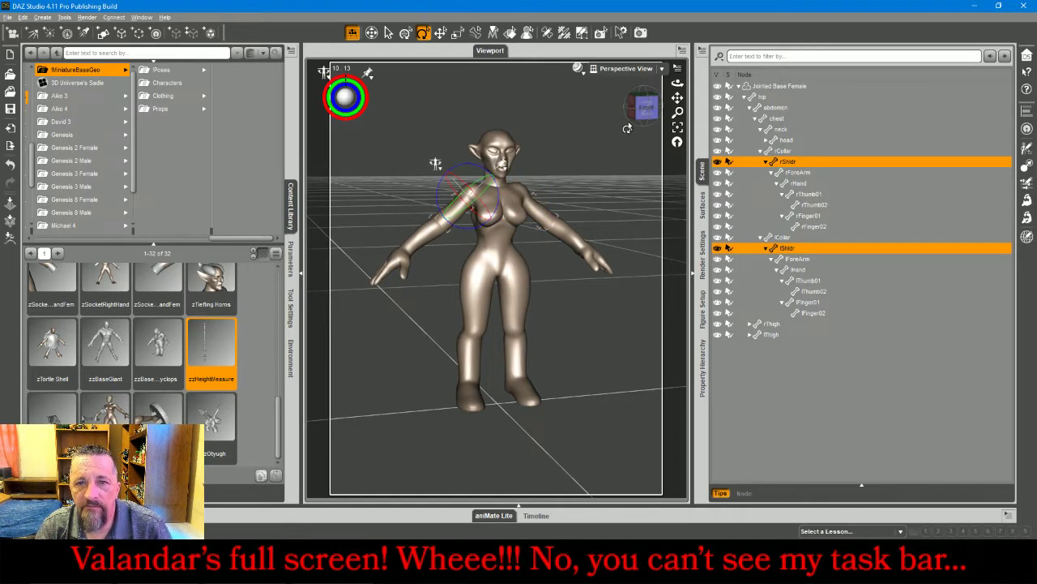
drag(649, 111, 646, 111)
drag(436, 166, 447, 195)
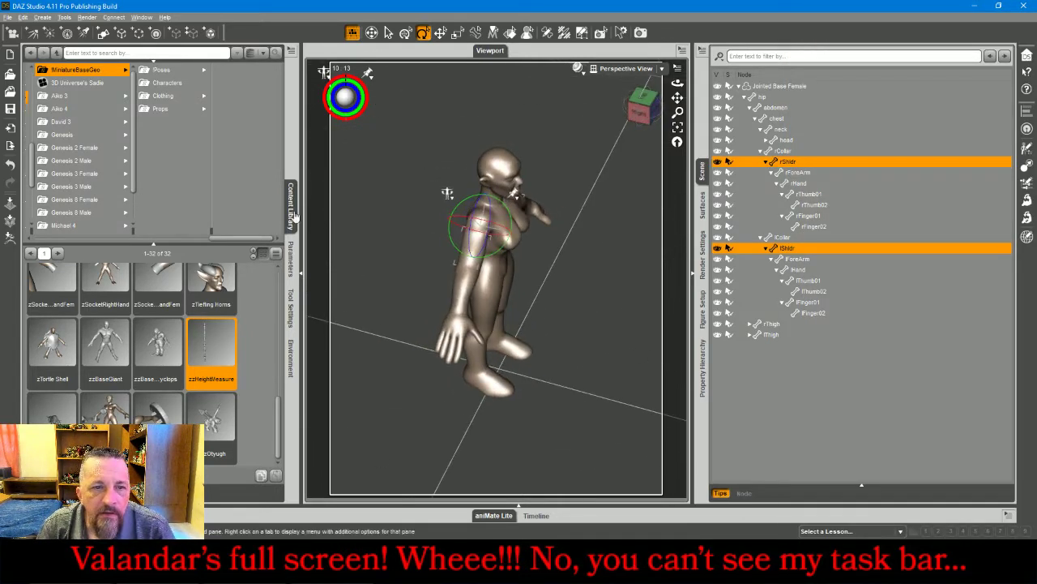
click(290, 257)
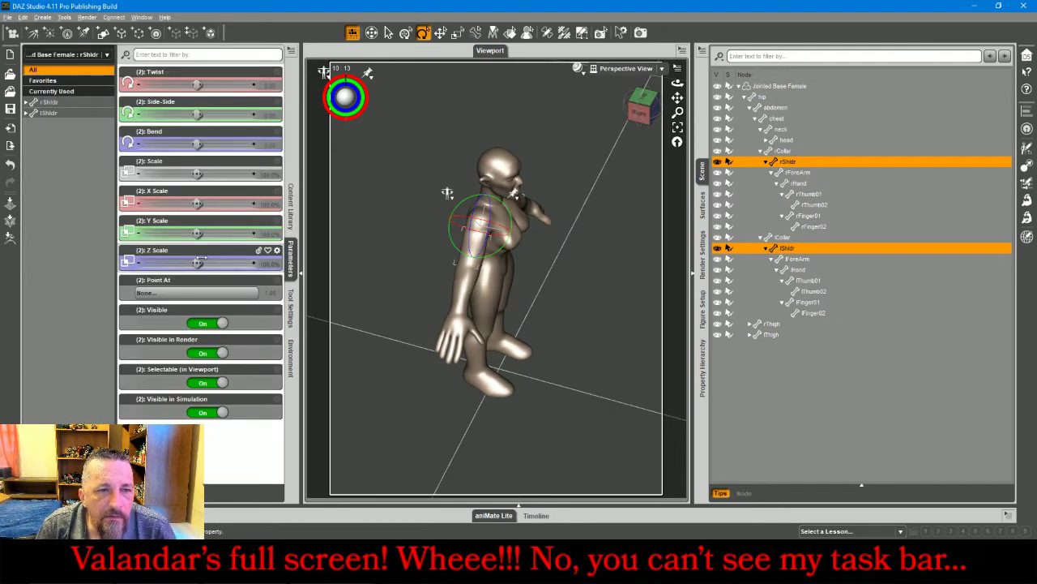
drag(193, 262, 175, 264)
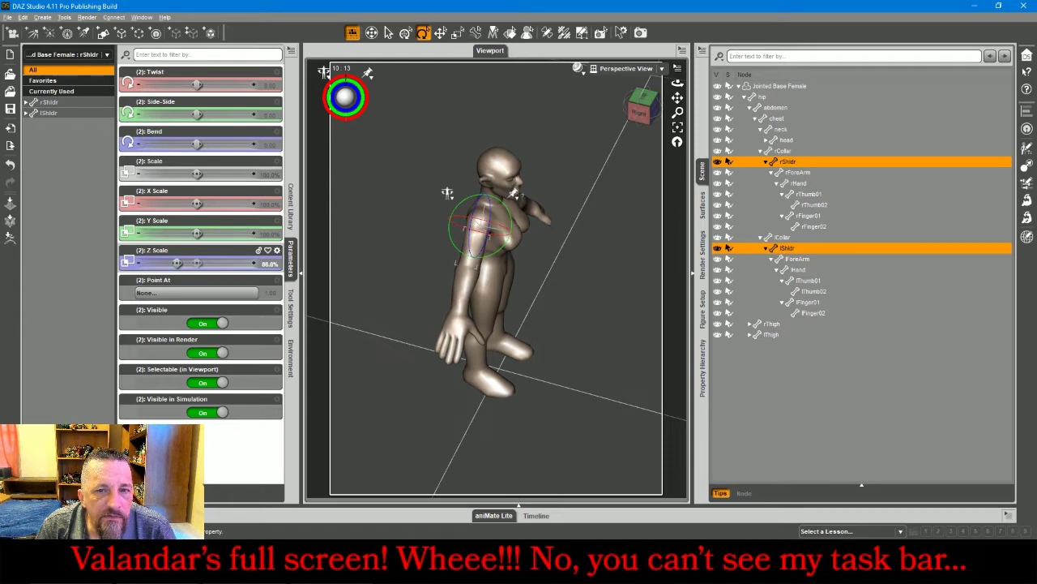
Reduce the Y Scale of both upper arm bones to slim them, and clear the selection
drag(642, 116, 598, 96)
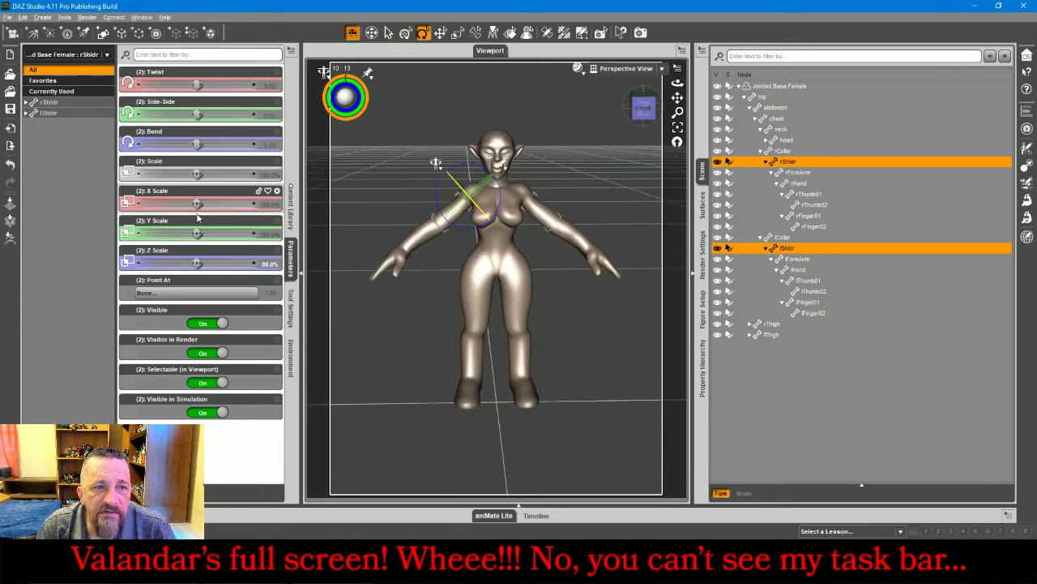
drag(197, 233, 175, 235)
click(609, 153)
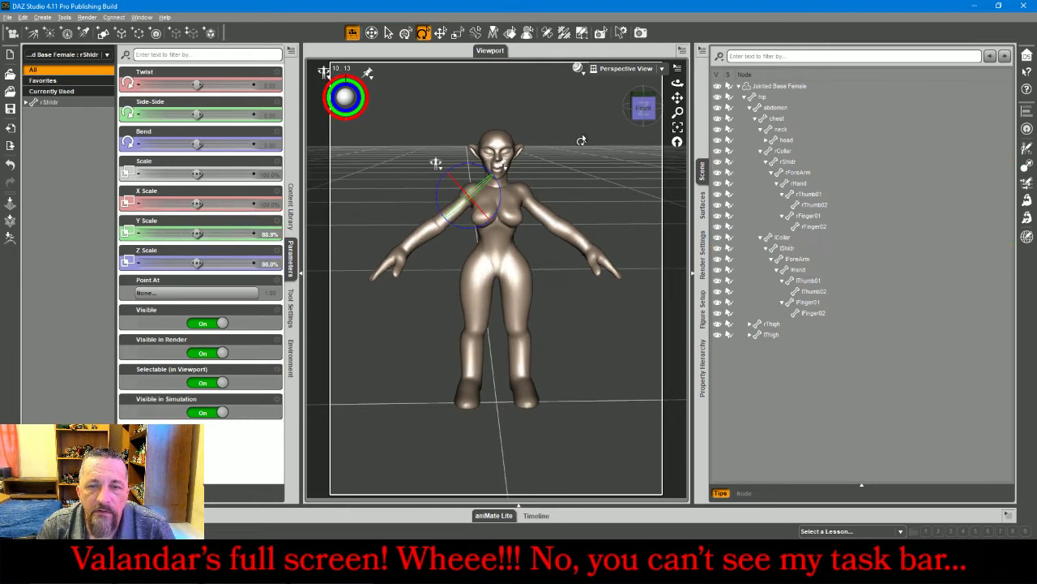
click(509, 110)
mouse_move(640, 112)
mouse_down()
mouse_move(555, 115)
mouse_move(640, 109)
mouse_up()
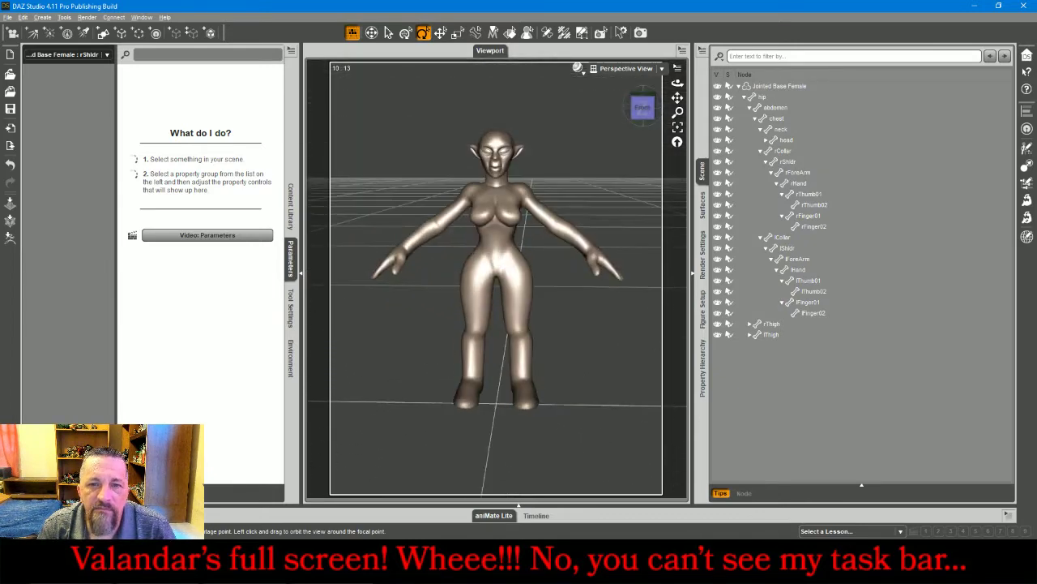
Add the Fem Long Robe Dress from the Fem clothing folder of MiniatureBaseGeo to the Jointed Base Female figure
click(441, 559)
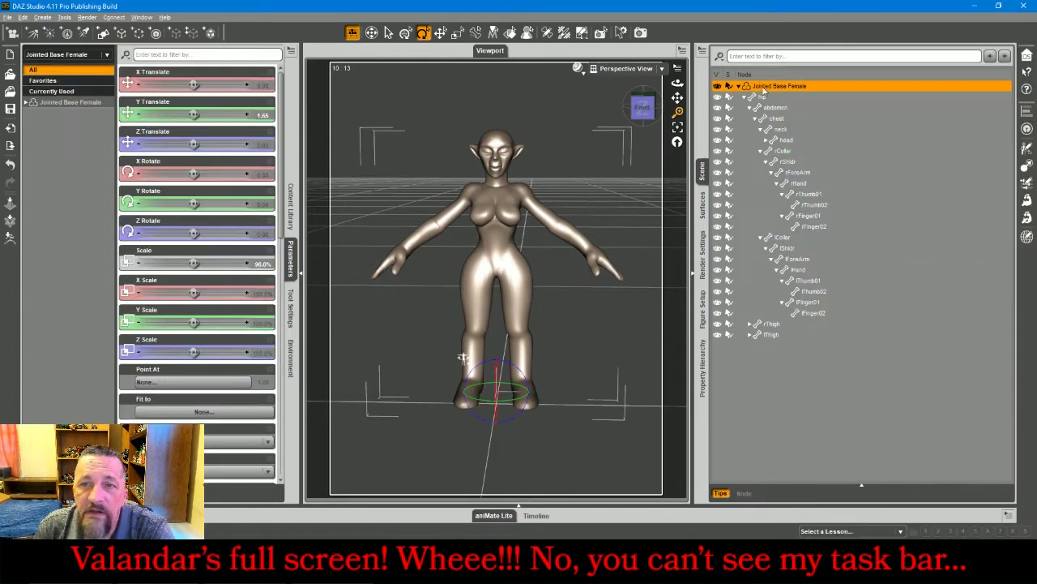
click(739, 88)
click(290, 206)
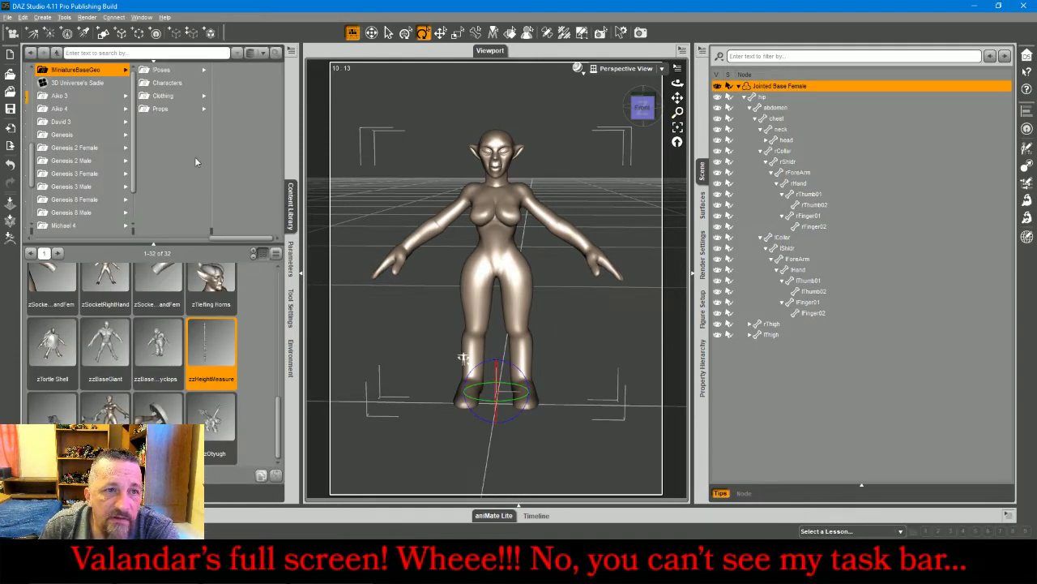
click(164, 96)
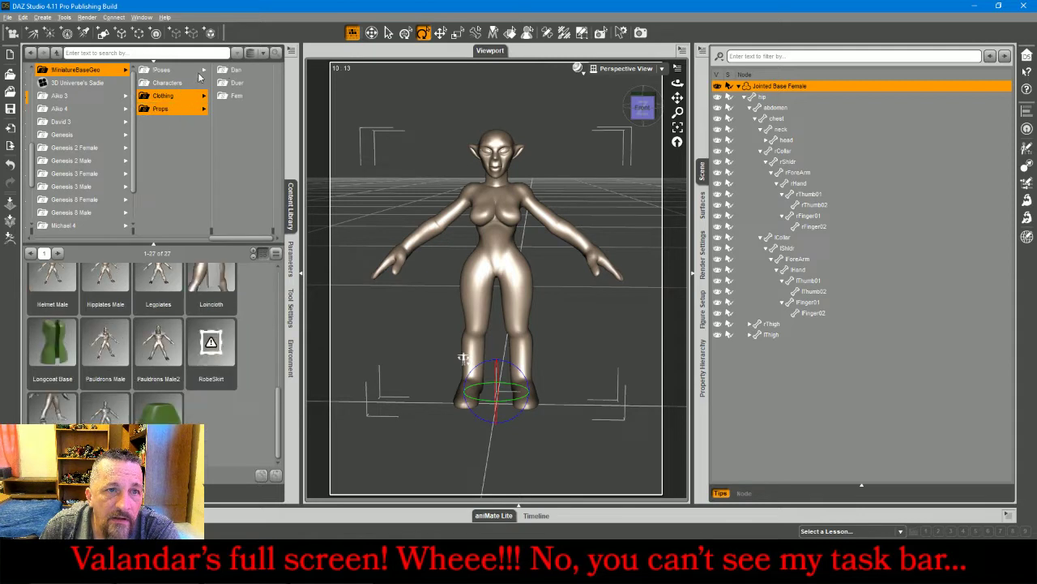
click(235, 96)
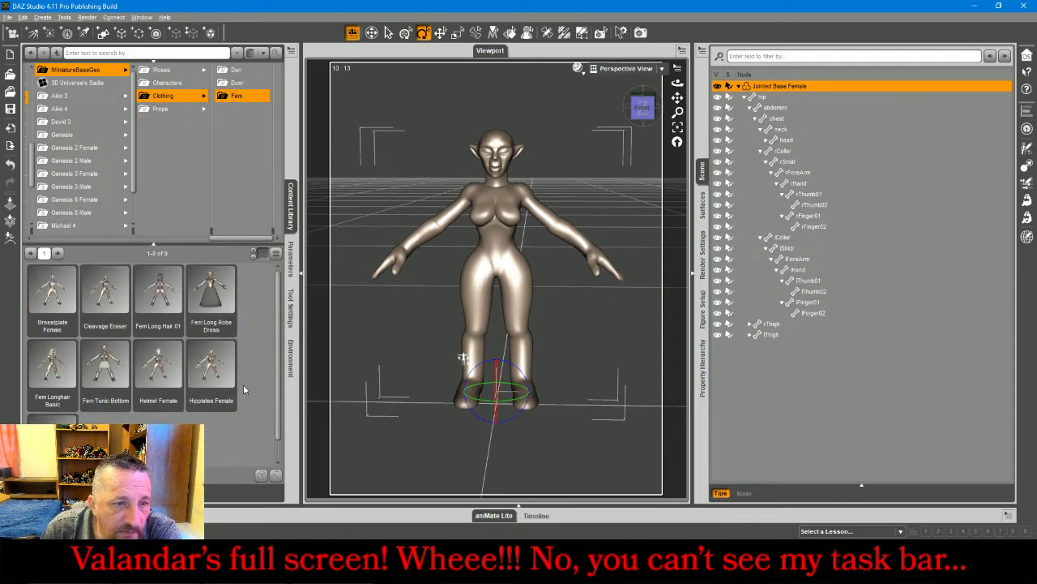
double_click(214, 293)
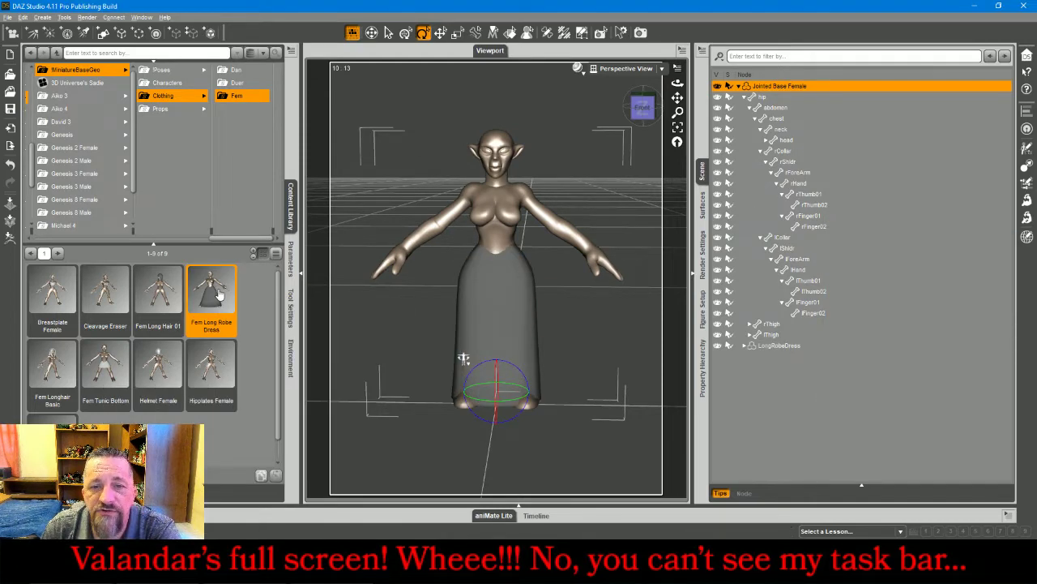
View the dressed figure from the front and hide the LongRobeDress in the scene
drag(643, 108, 685, 103)
drag(466, 359, 463, 362)
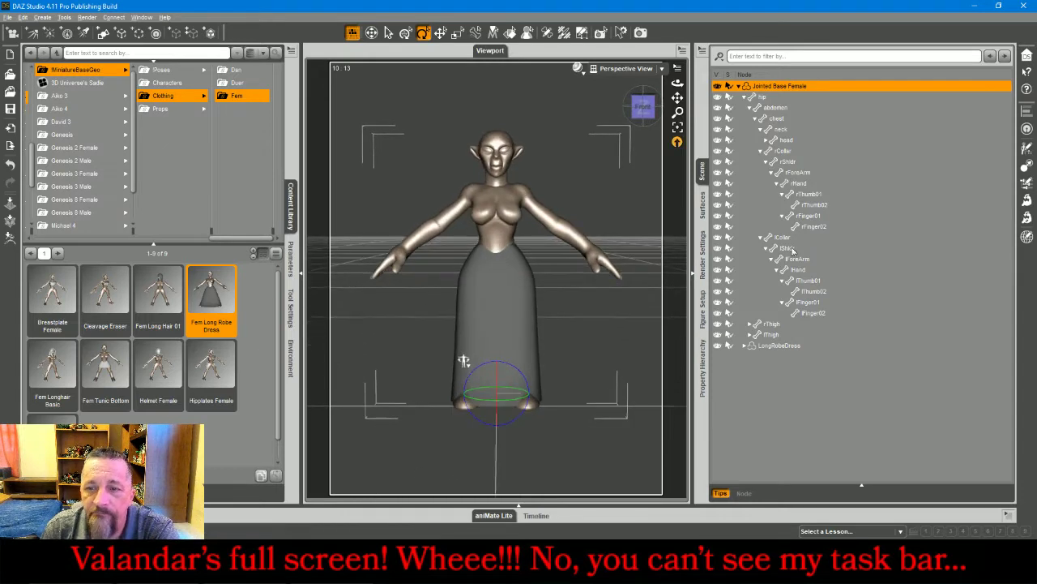
click(717, 345)
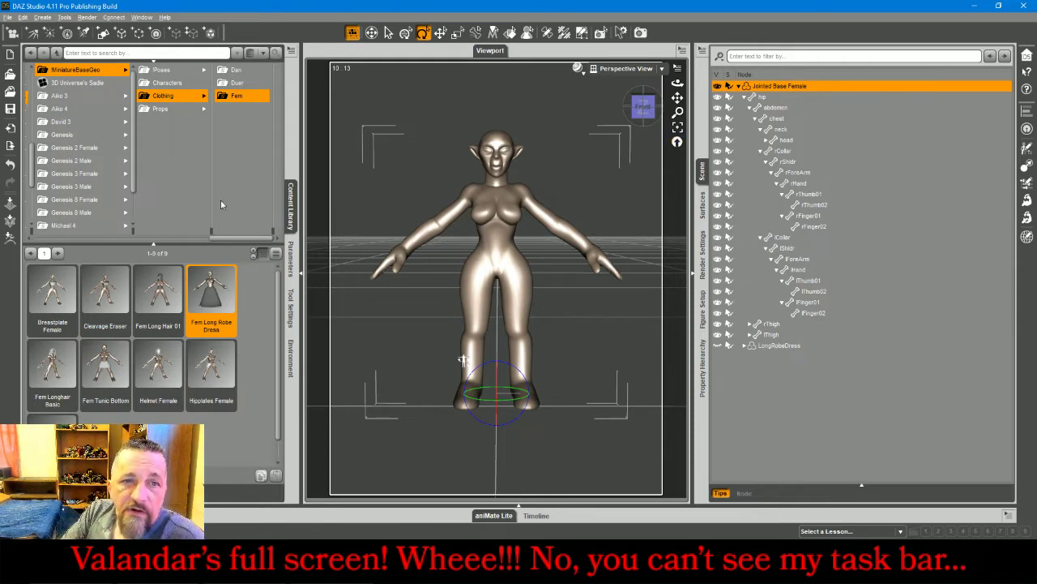
Add the WizardStaff Lhand from the MiniatureBaseGeo props to the scene, select it and view it from the side
click(161, 108)
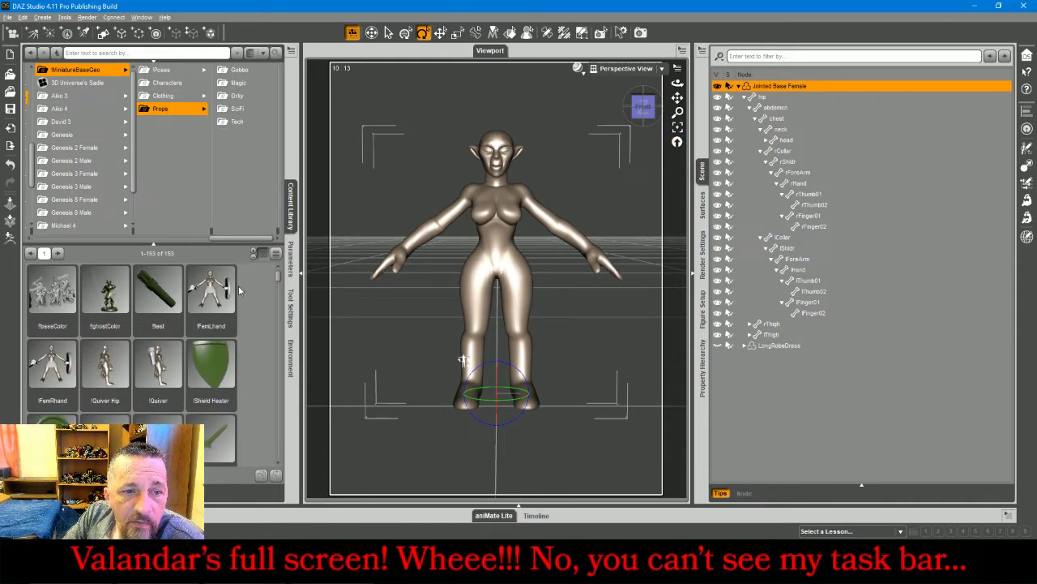
scroll(244, 324, down, 20)
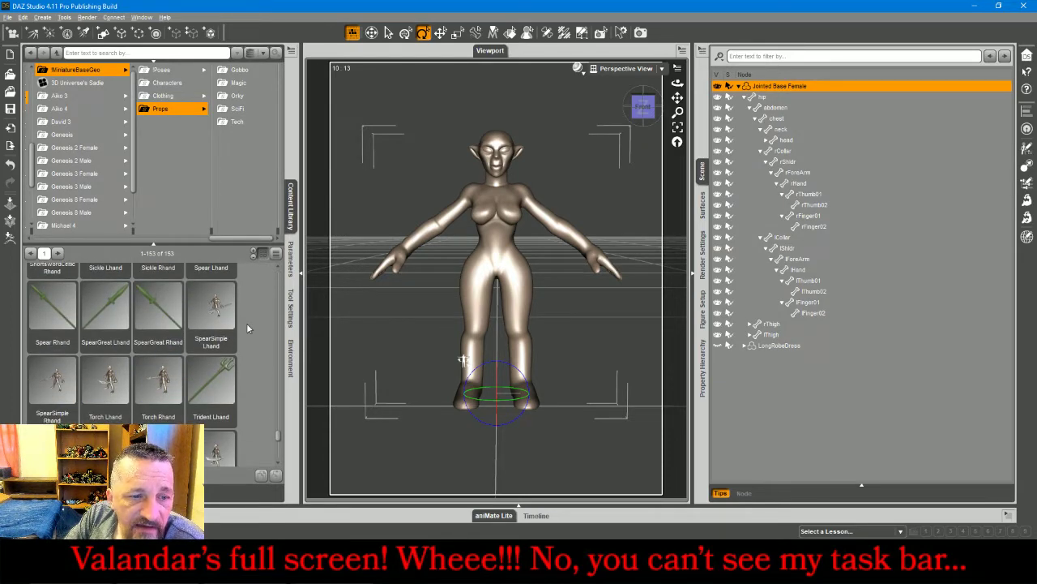
scroll(247, 328, down, 5)
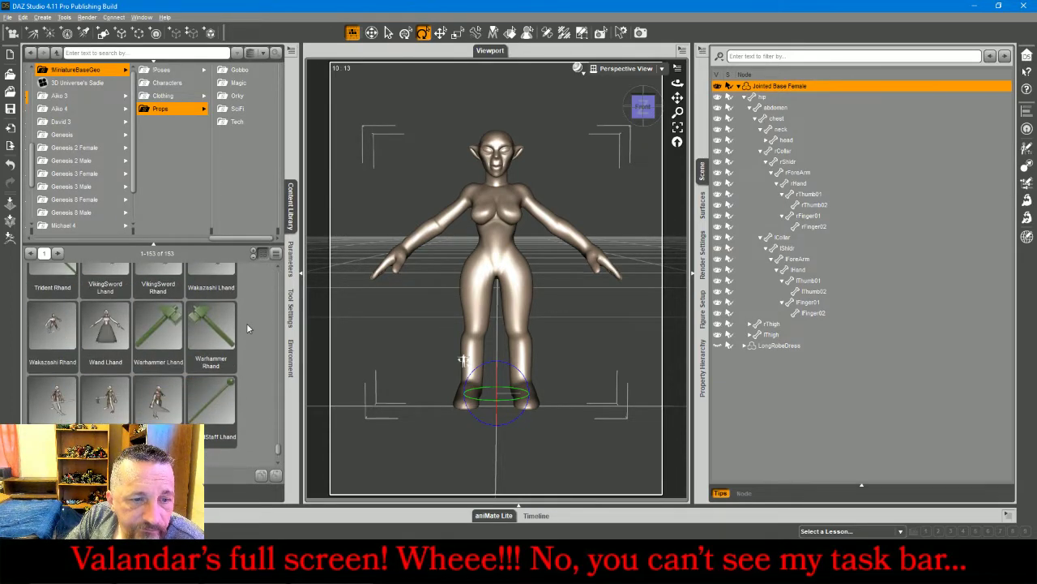
scroll(247, 328, up, 5)
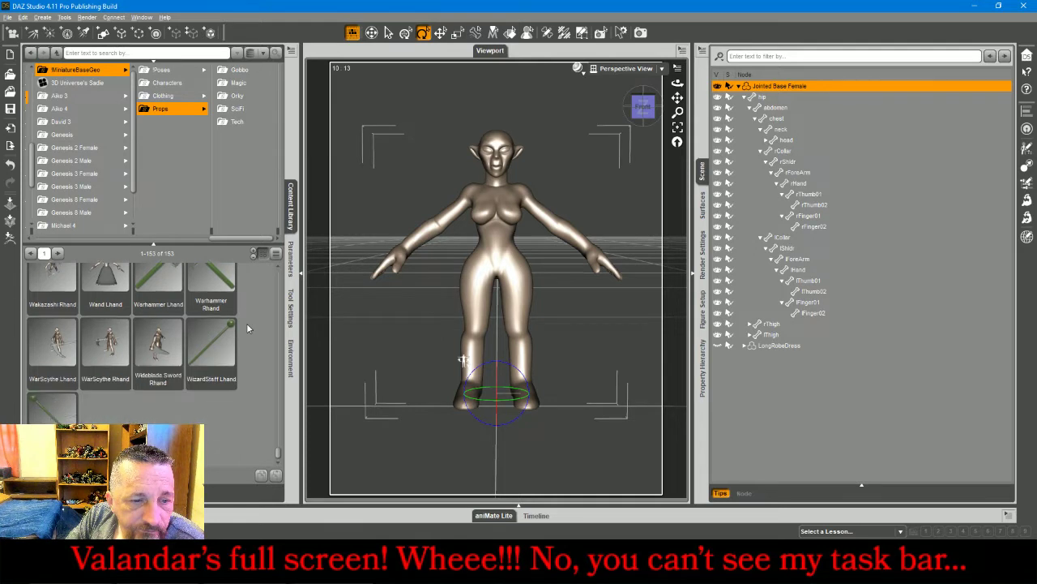
scroll(247, 328, up, 1)
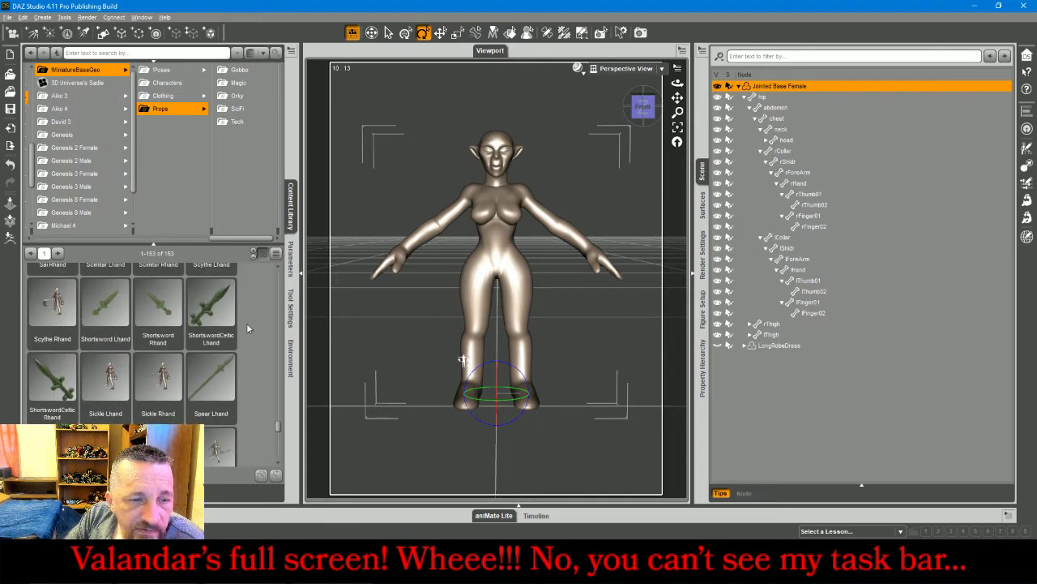
scroll(247, 328, up, 1)
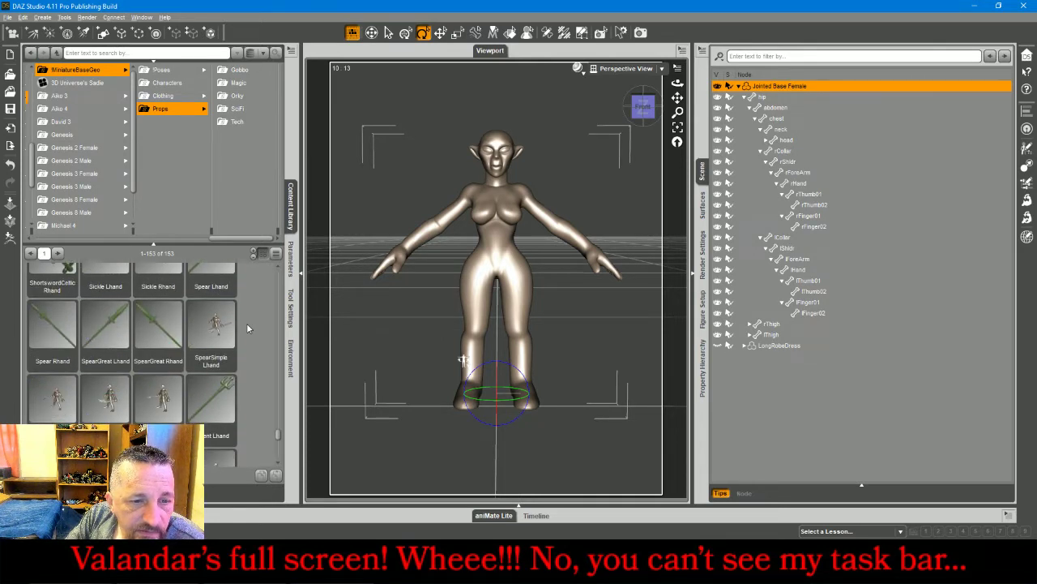
scroll(247, 328, down, 6)
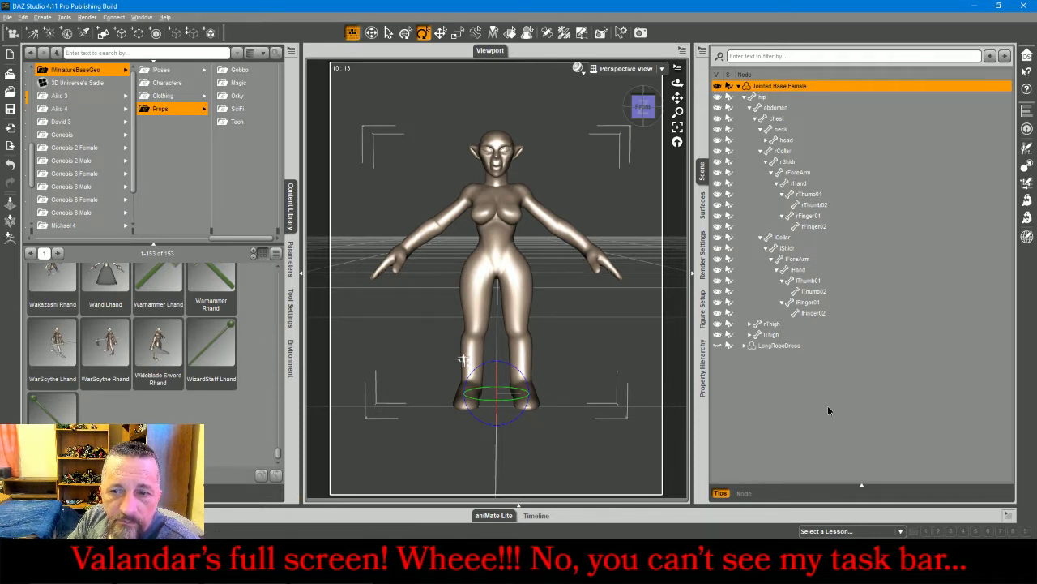
double_click(217, 331)
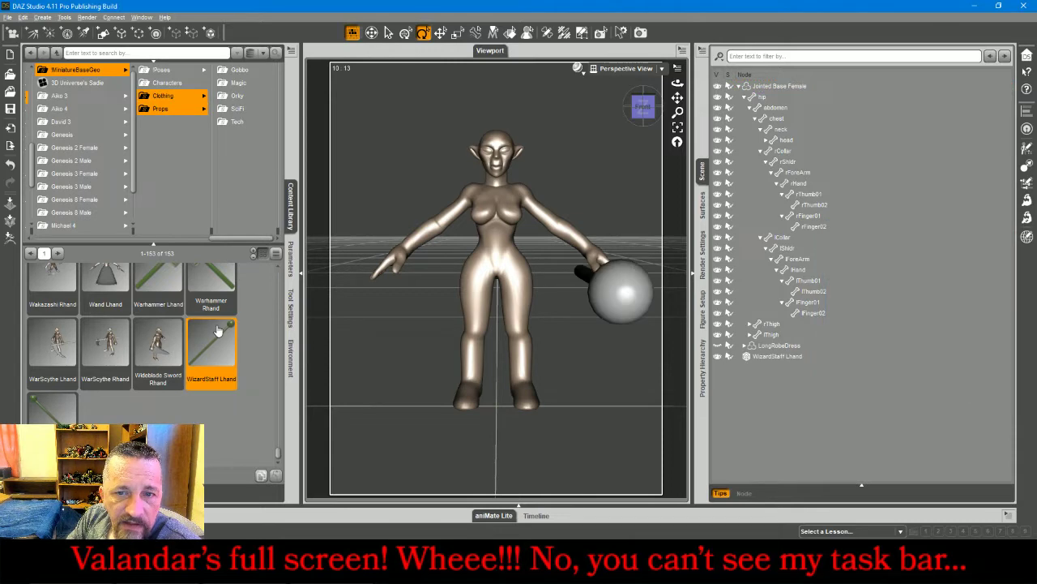
click(606, 313)
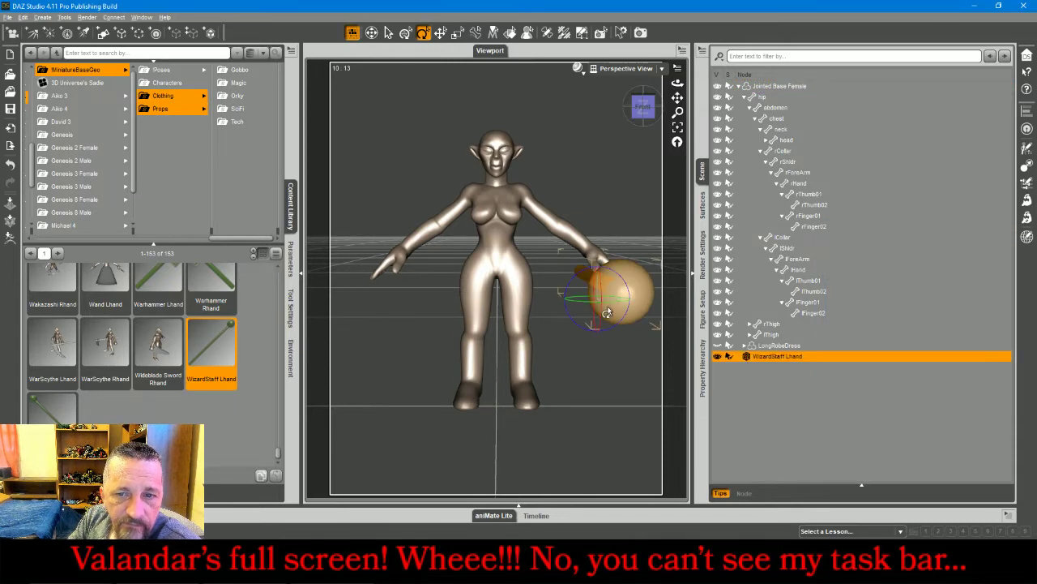
click(644, 110)
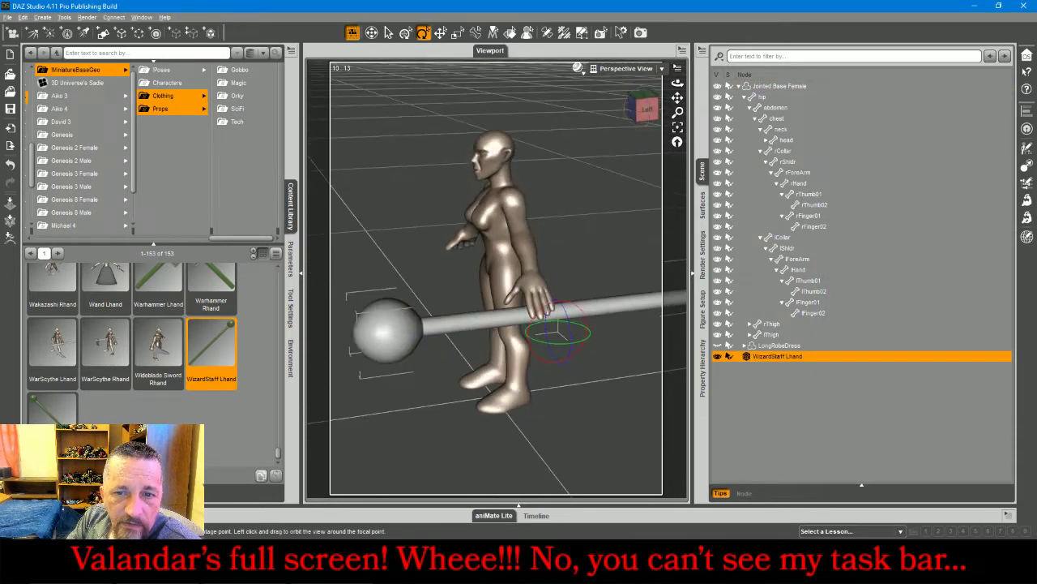
Start exporting the scene and create a folder named WaterWarlock inside BroadcastMiniatures' New folder
click(7, 17)
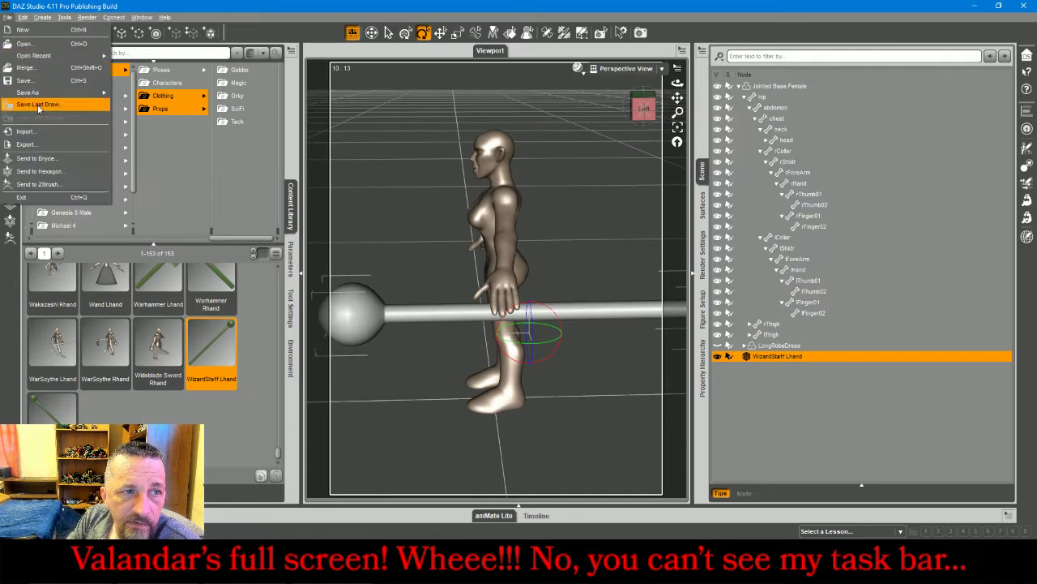
click(46, 144)
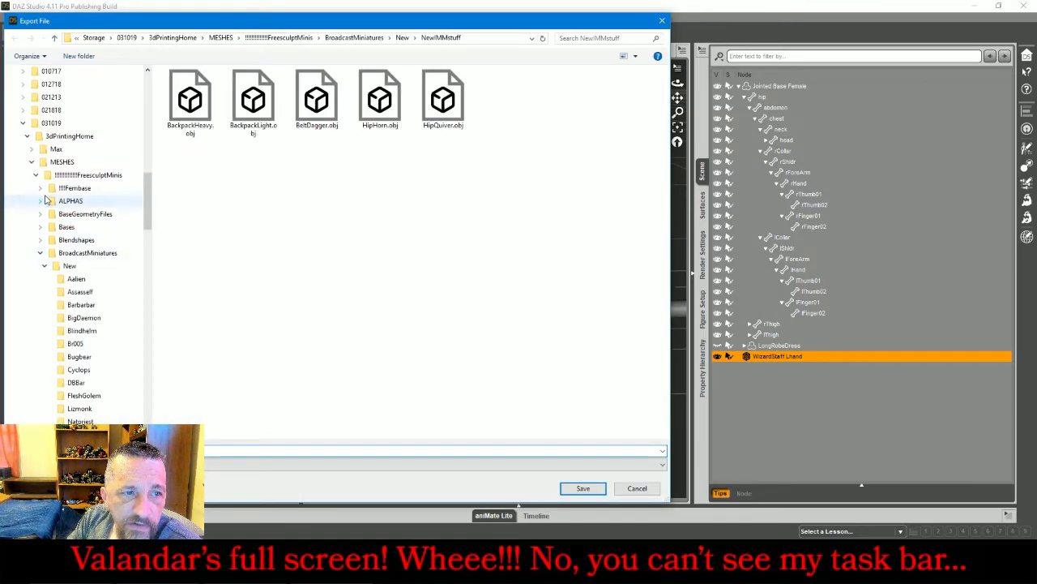
click(70, 267)
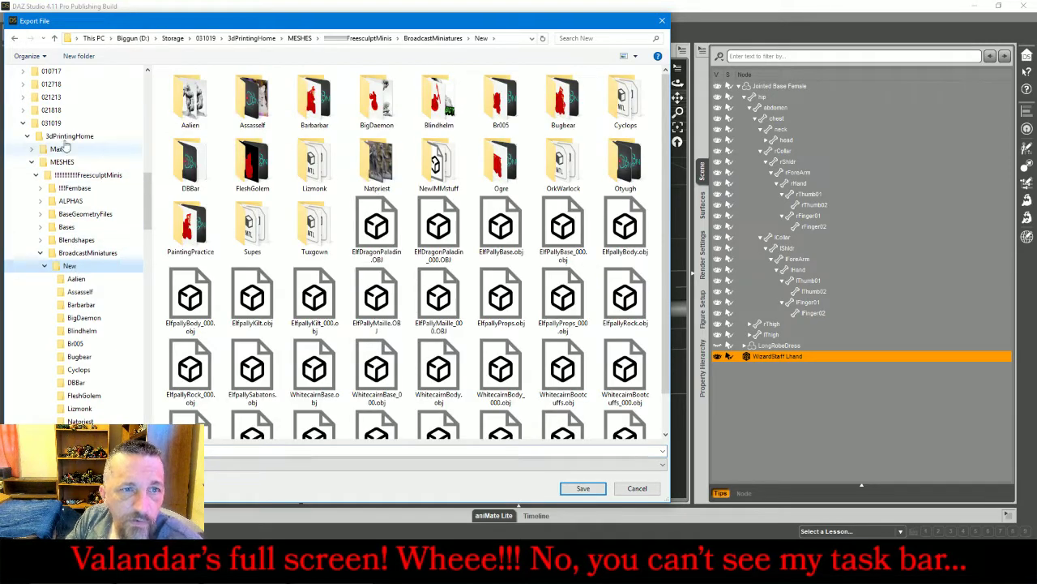
click(73, 55)
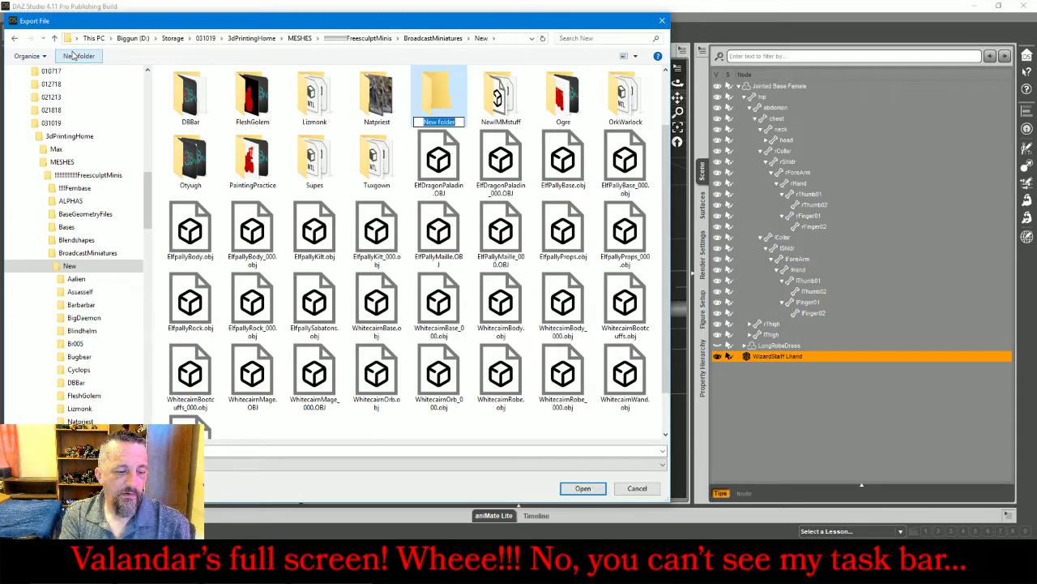
text(WaterWa)
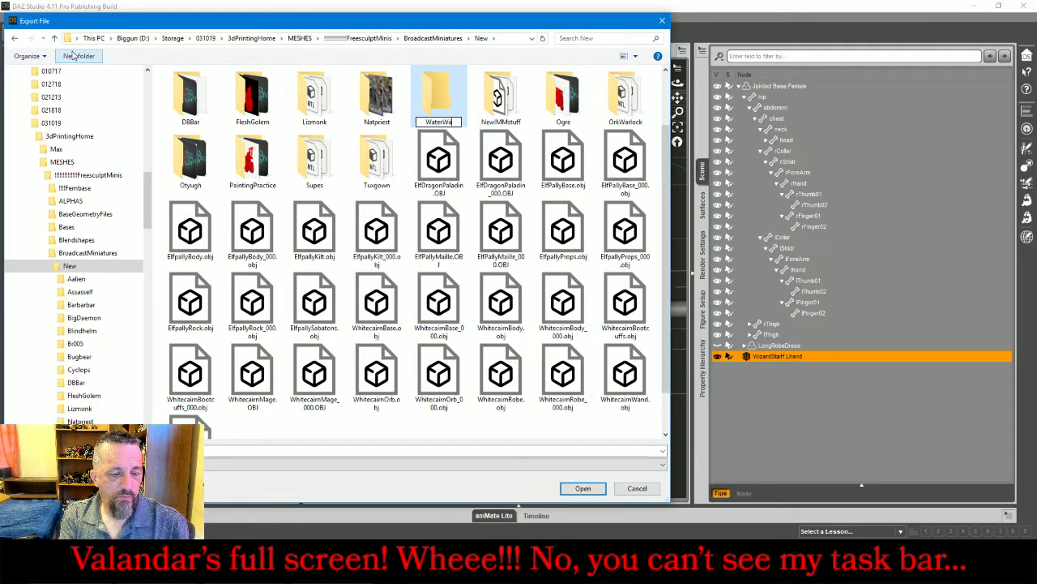
text(rlock)
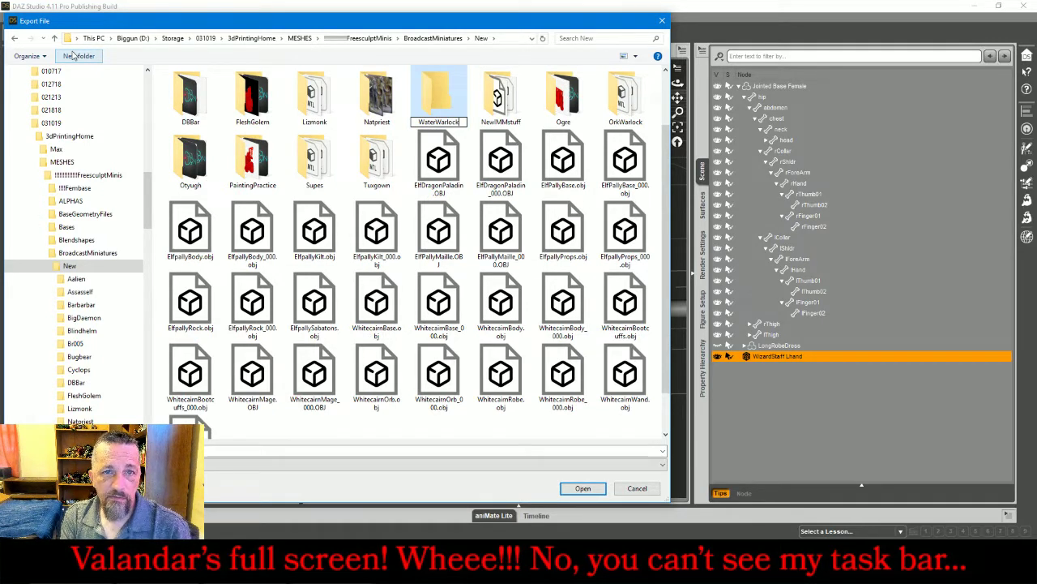
key(Return)
Export the visible figure and staff into the WaterWarlock folder as baseStaff.obj with the existing OBJ options
key(Return)
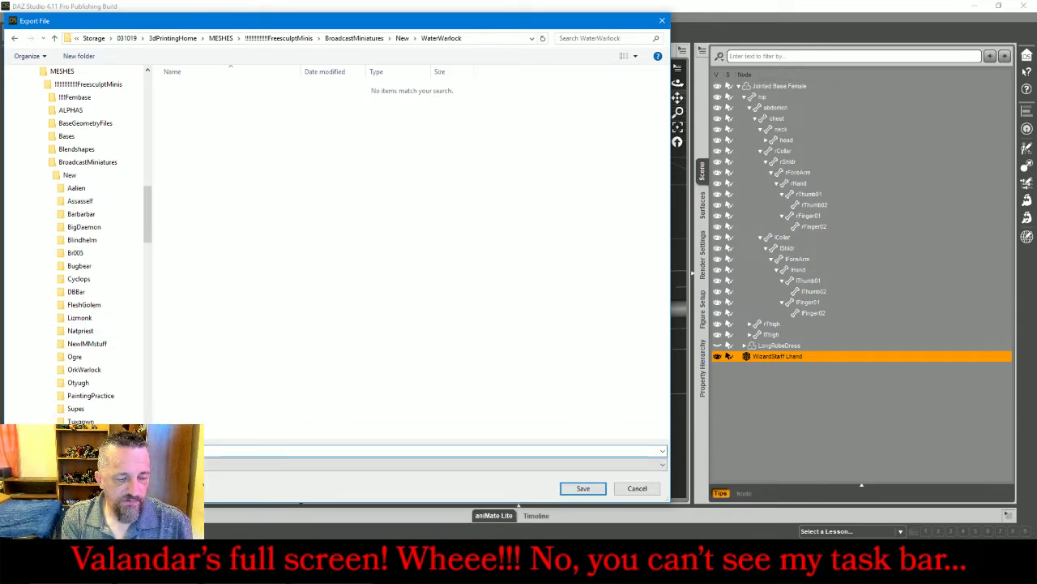
click(582, 488)
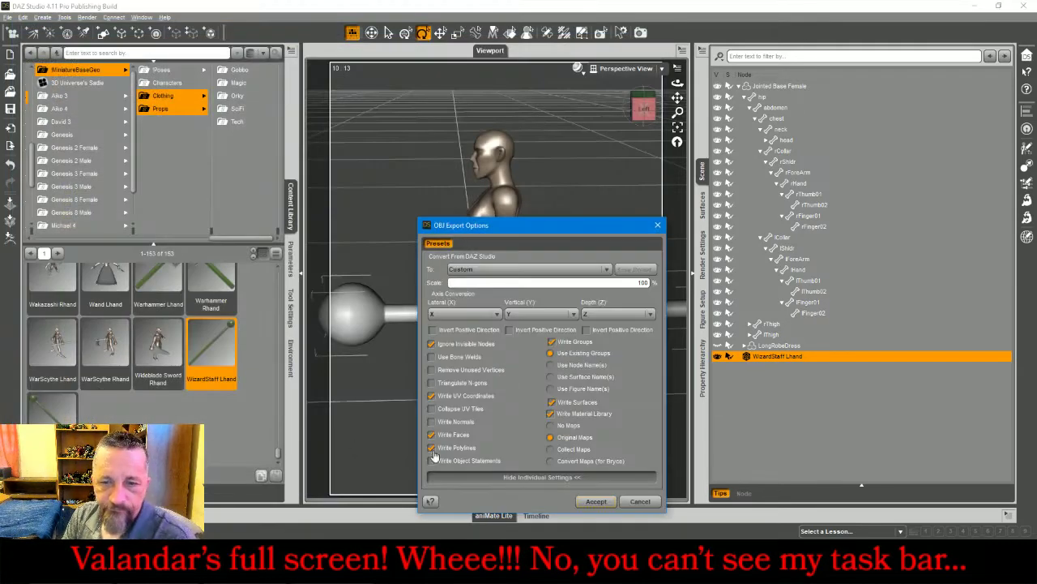
click(595, 501)
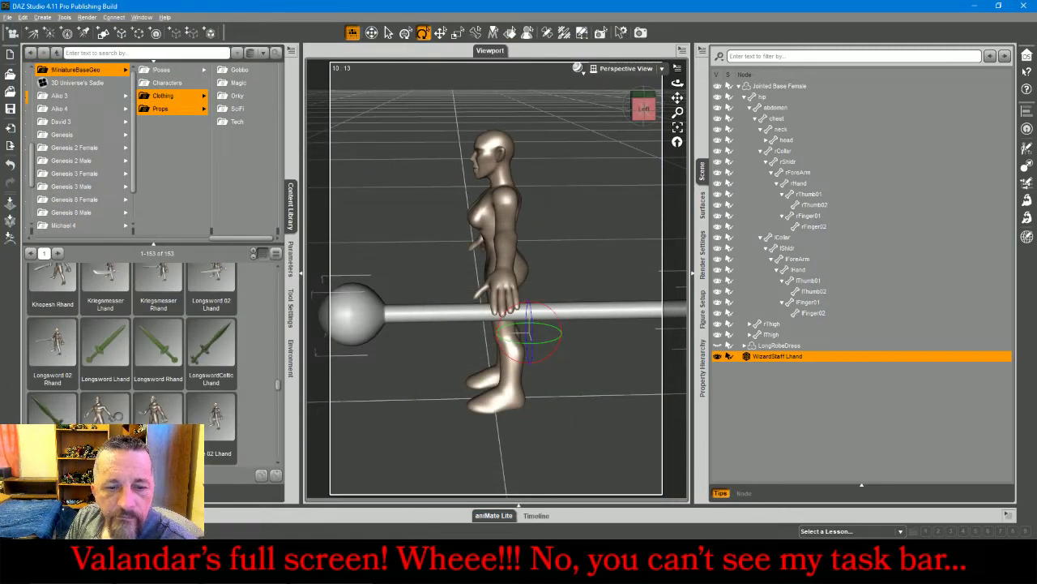
Switch to 3ds Max and start importing a file, going to the 3dPrintingHome folder
mouse_move(364, 577)
click(490, 506)
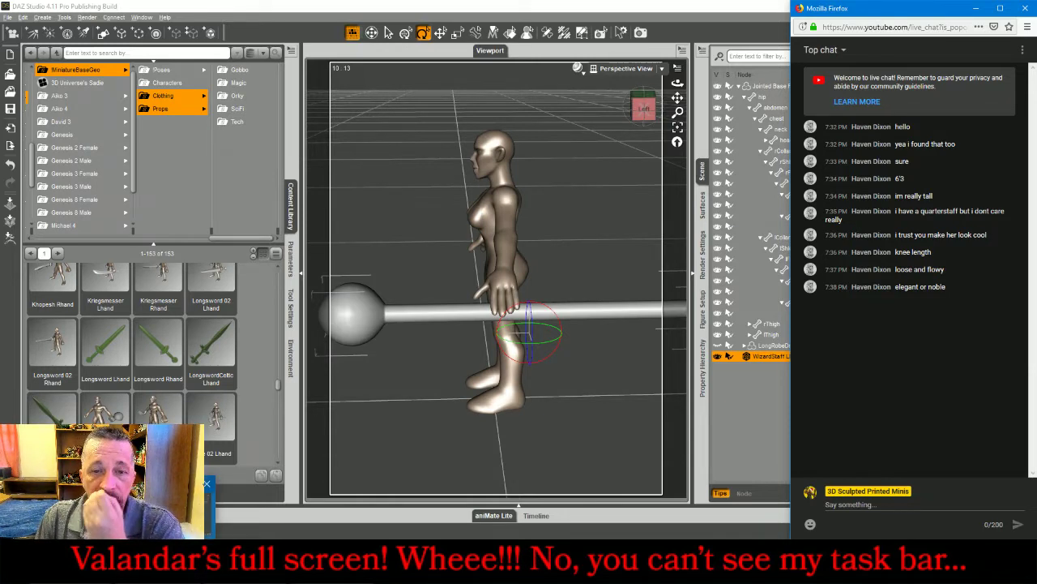
click(364, 576)
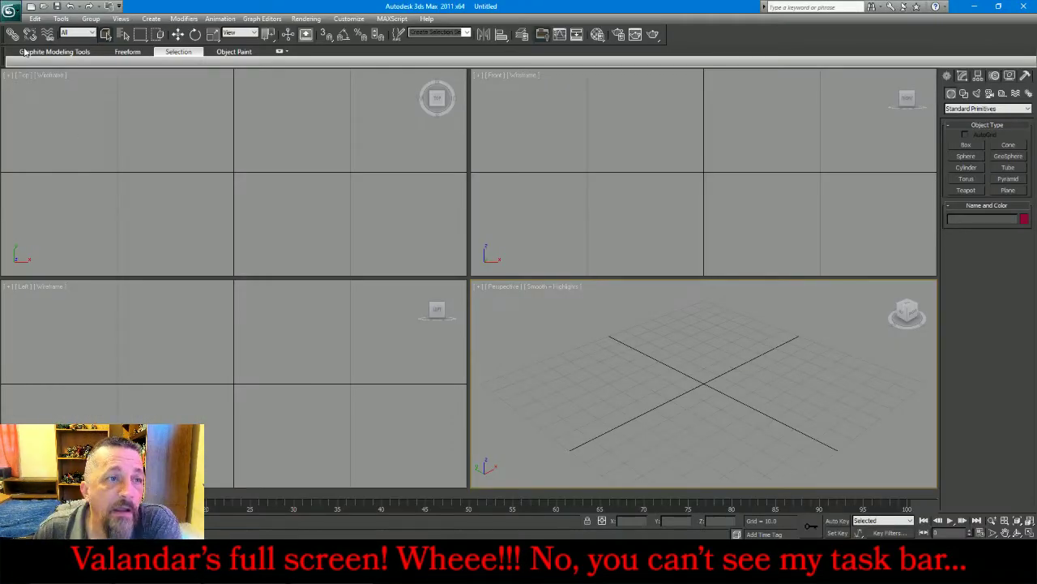
click(9, 9)
click(46, 152)
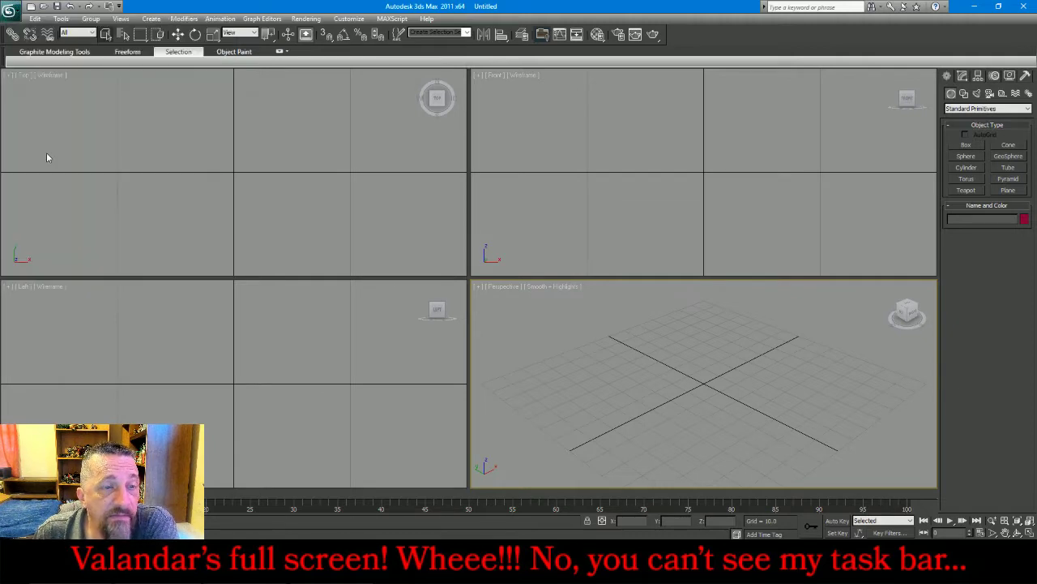
click(171, 26)
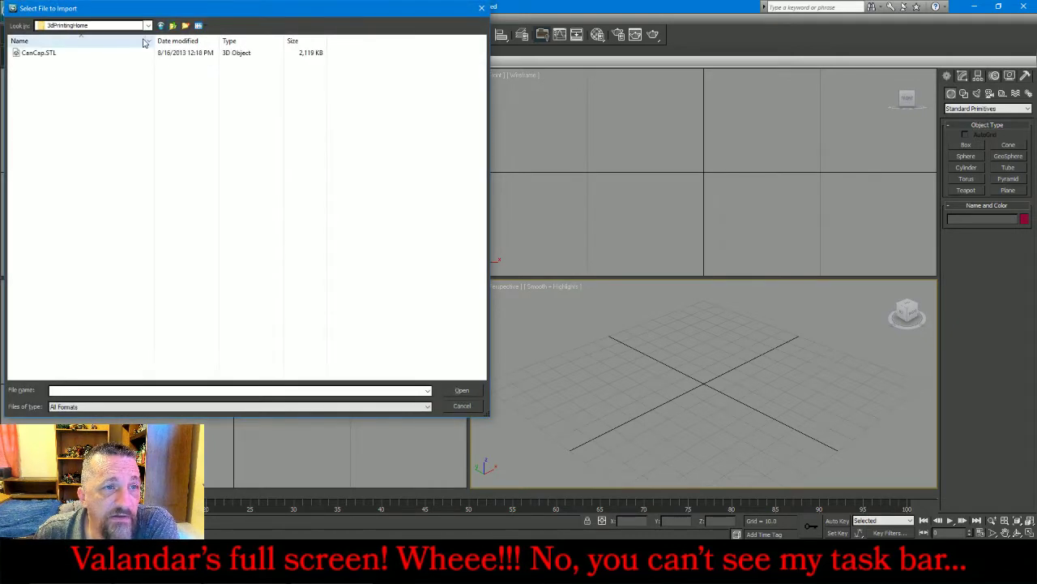
Import baseStaff.obj from the WaterWarlock folder under FreesculptMinis, BroadcastMiniatures, New
double_click(50, 62)
double_click(49, 61)
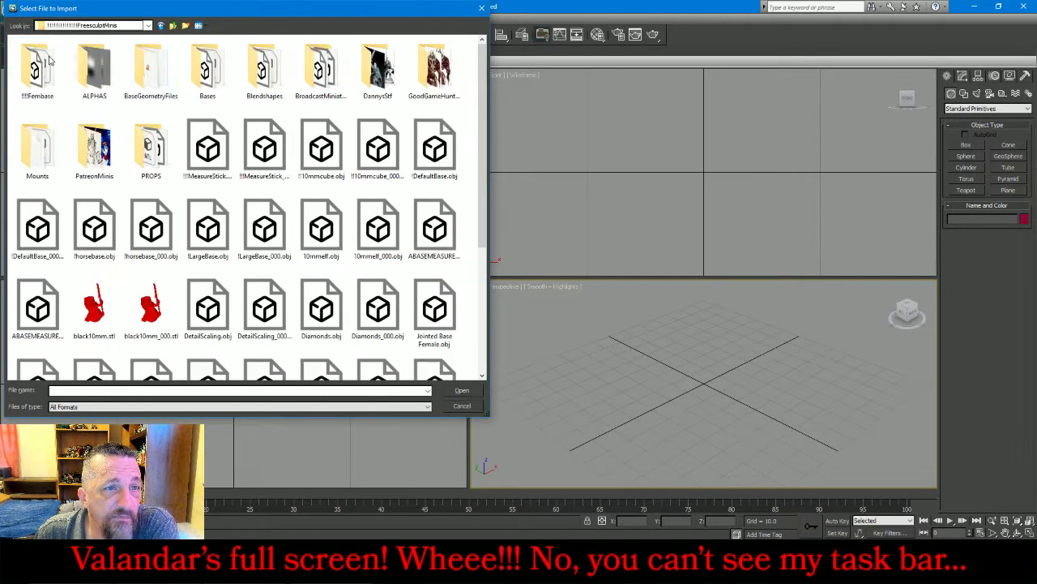
double_click(323, 70)
double_click(22, 71)
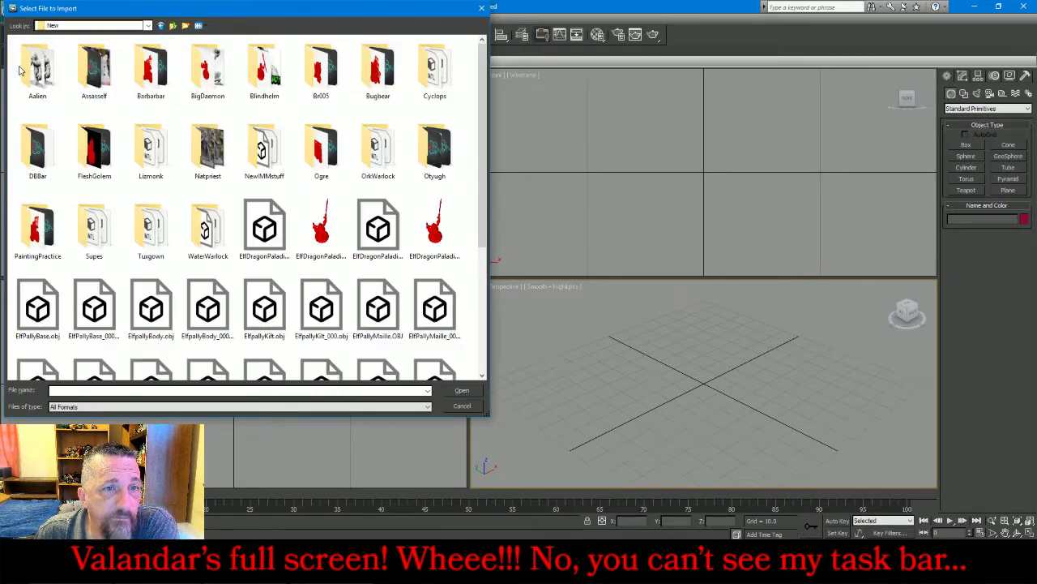
double_click(207, 229)
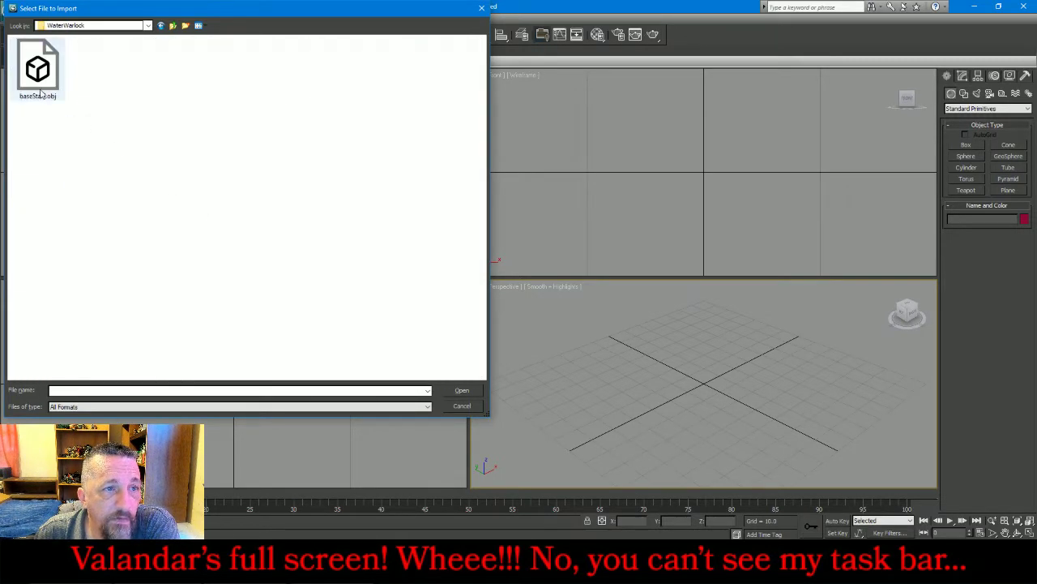
double_click(37, 70)
click(430, 454)
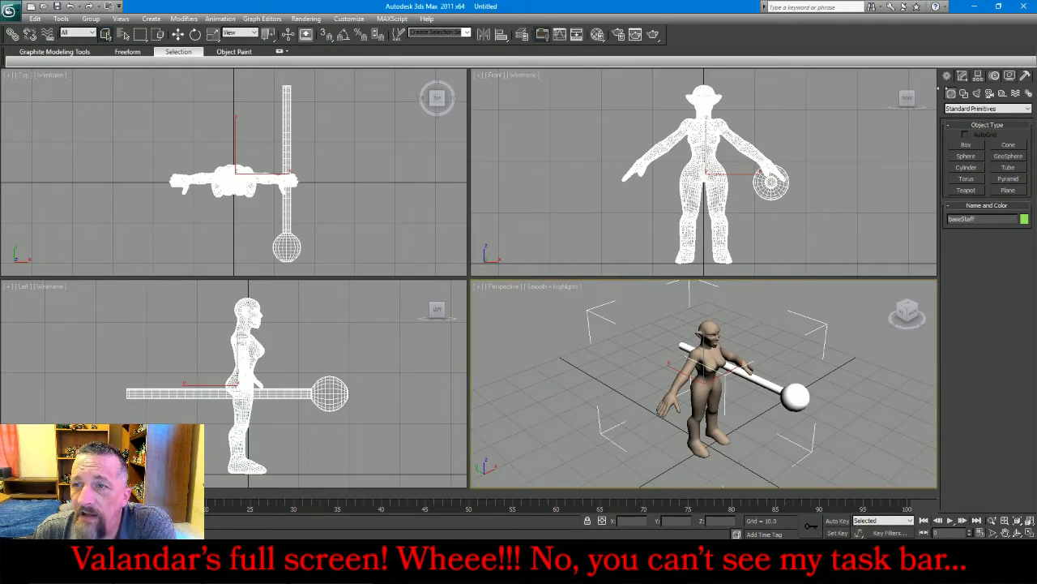
Select the staff element of the imported mesh, invert the selection and delete the figure's body
click(962, 75)
click(1010, 305)
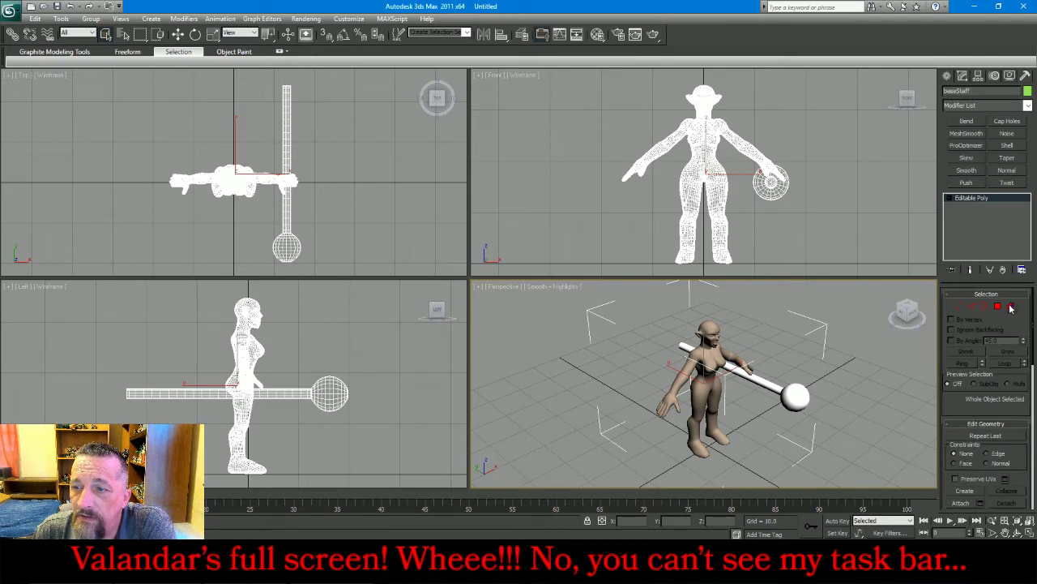
click(773, 188)
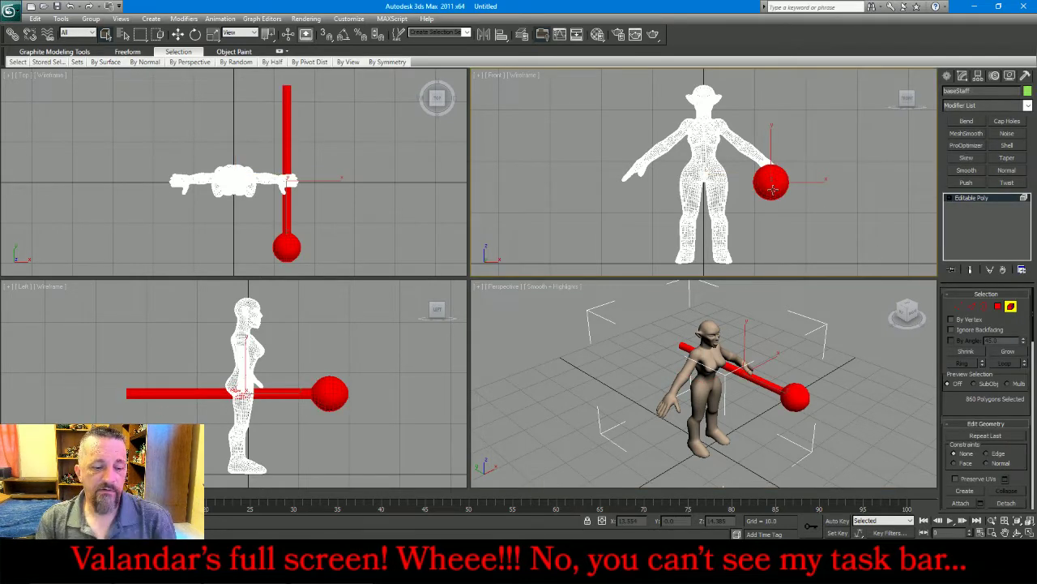
key(ctrl+i)
key(Delete)
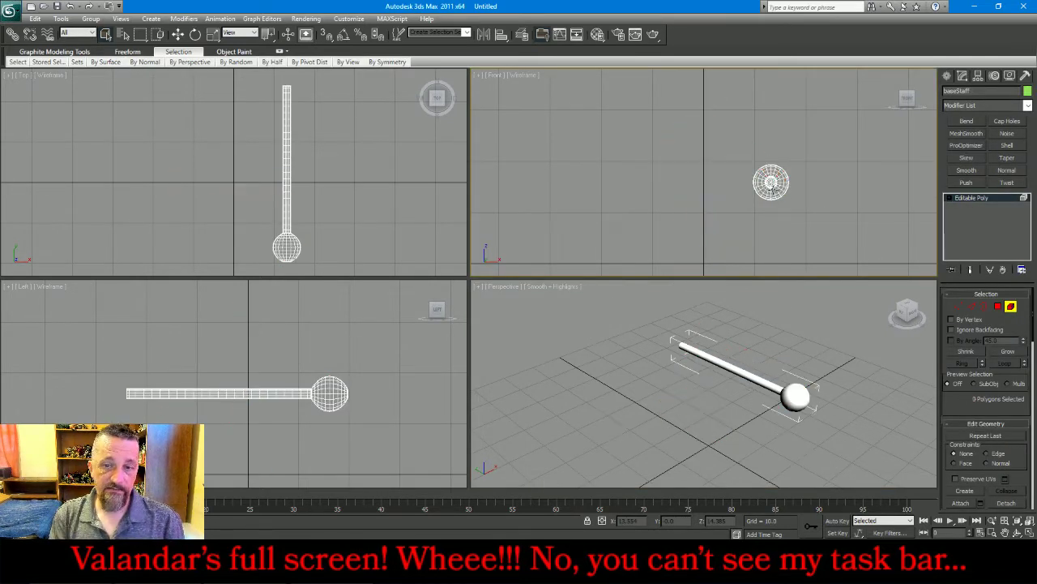
Select the edge loop where the staff's shaft meets the ball and split the mesh along it
key(ctrl+shift+z)
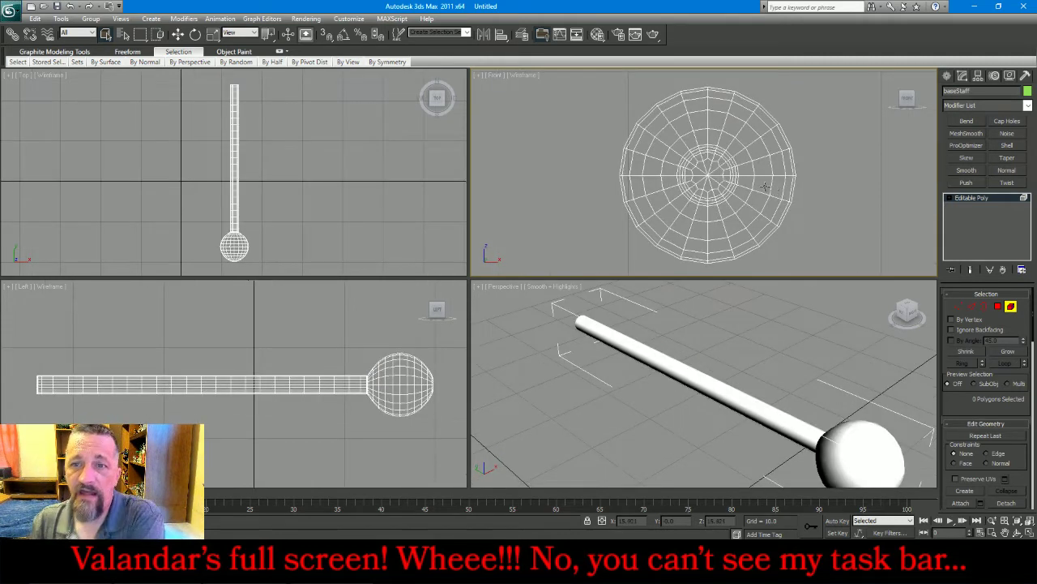
click(973, 308)
scroll(357, 378, up, 10)
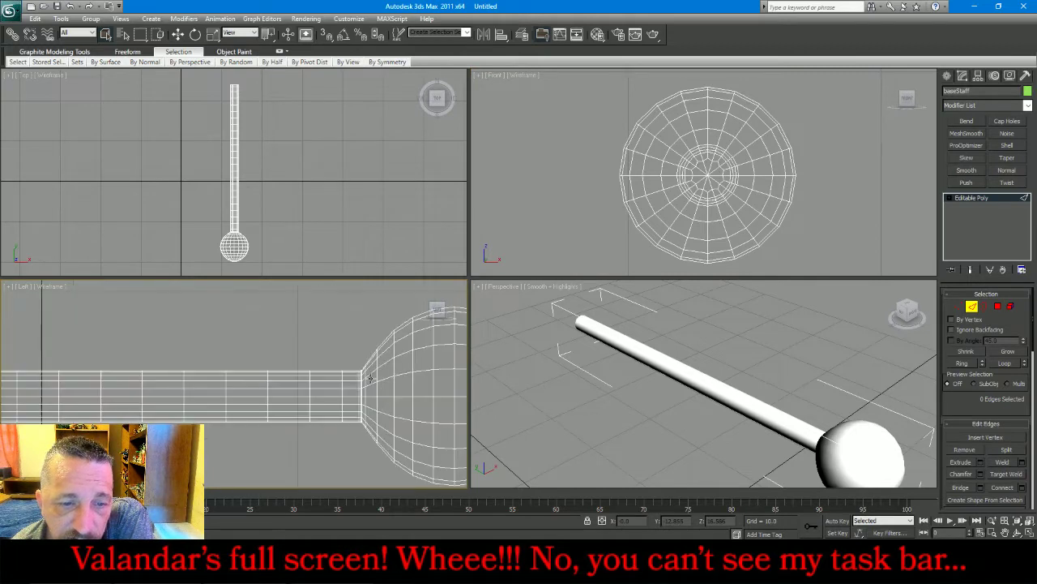
scroll(358, 378, up, 4)
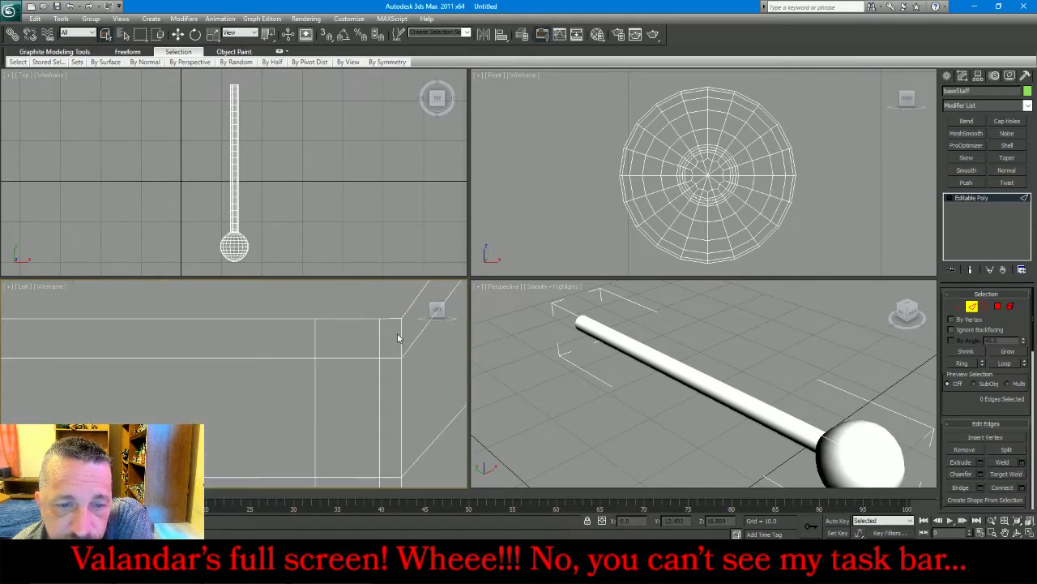
click(401, 333)
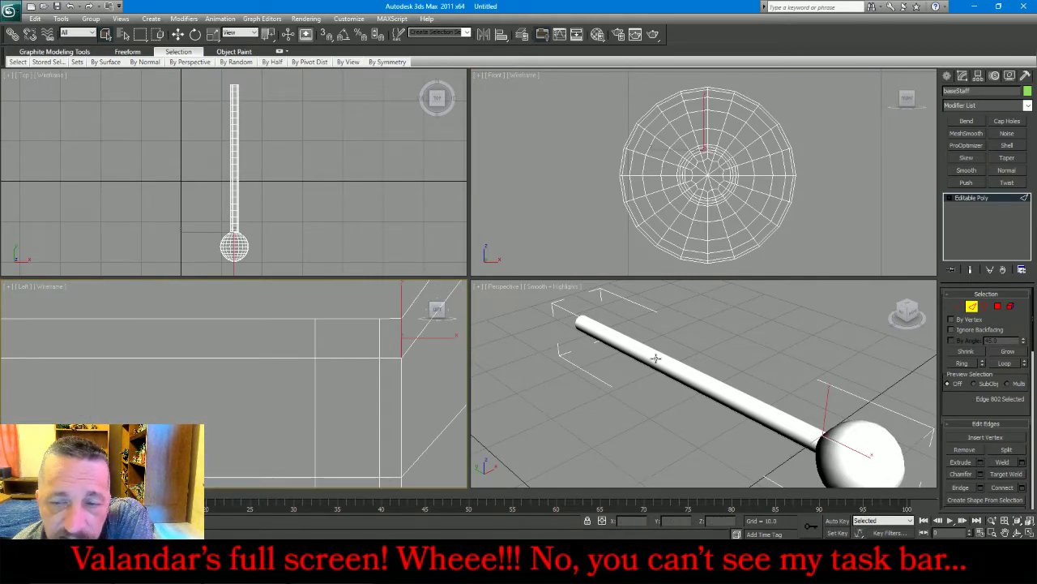
click(1012, 366)
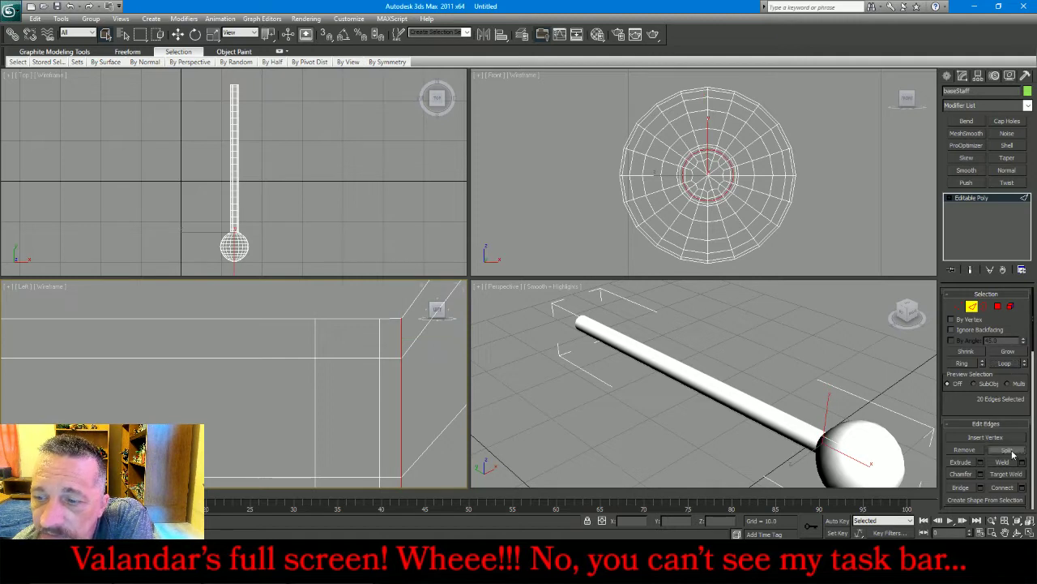
Delete the separated ball element from the end of the shaft
click(1011, 306)
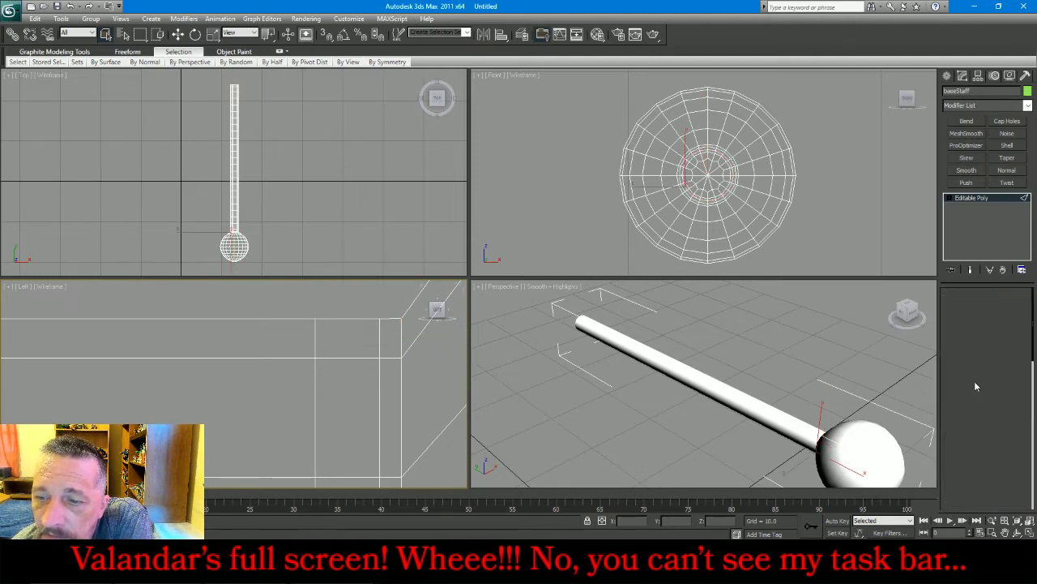
click(886, 450)
key(Delete)
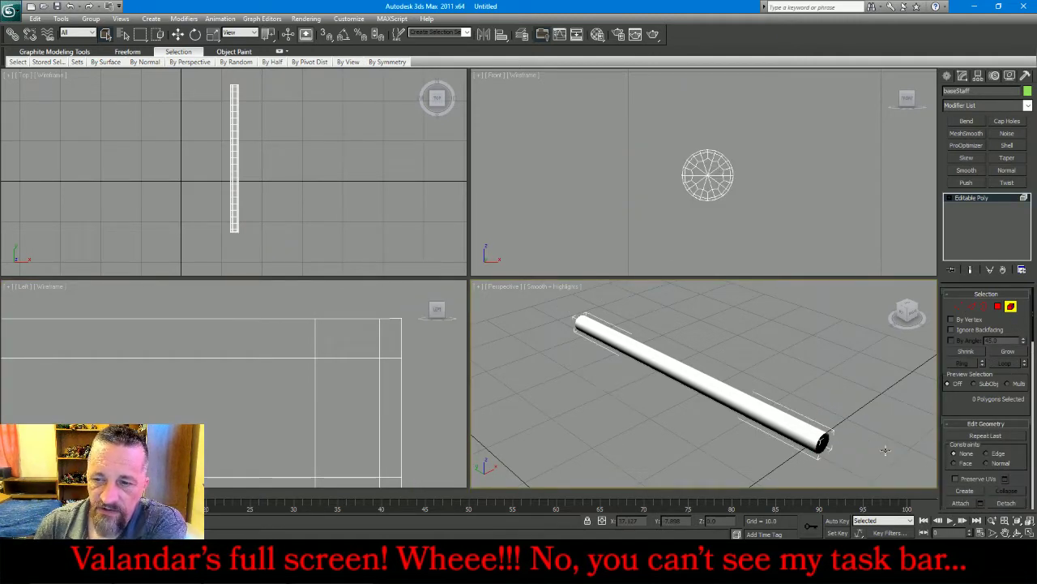
Select the open border at the shaft's cut end and chamfer its edges by 0.001
click(985, 307)
drag(788, 155, 598, 230)
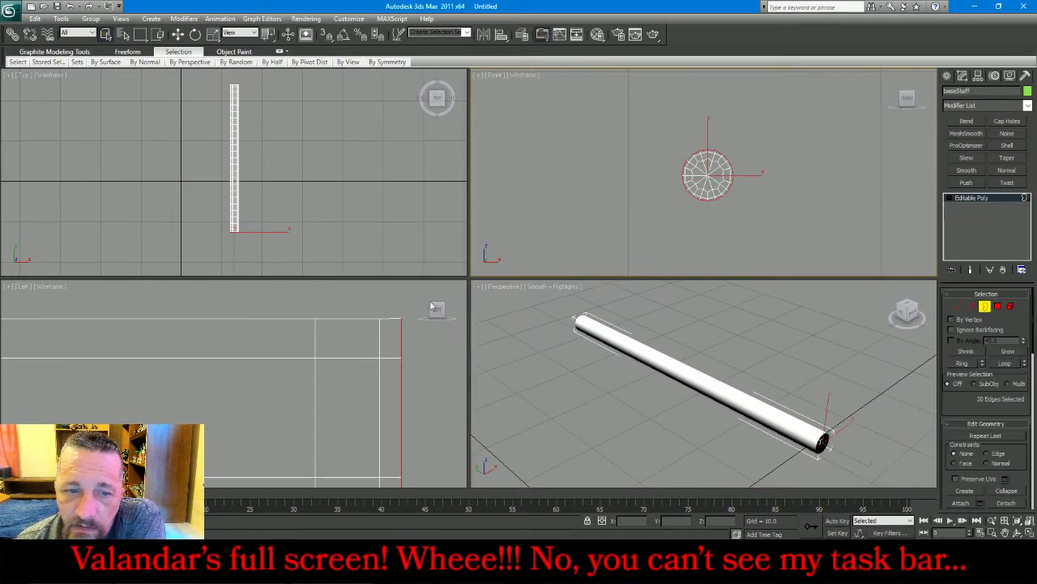
right_click(351, 325)
scroll(200, 321, down, 10)
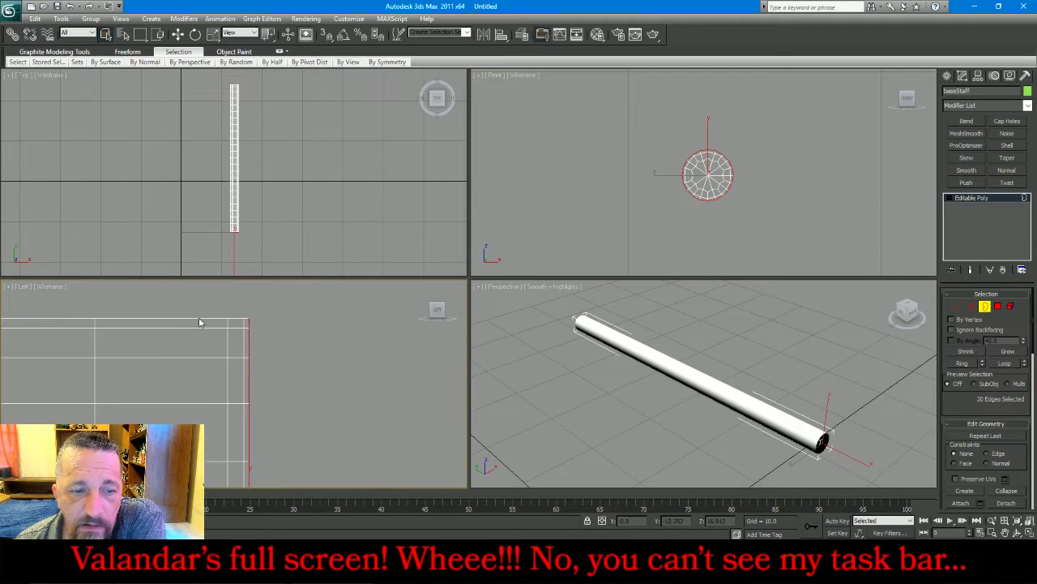
scroll(200, 359, up, 4)
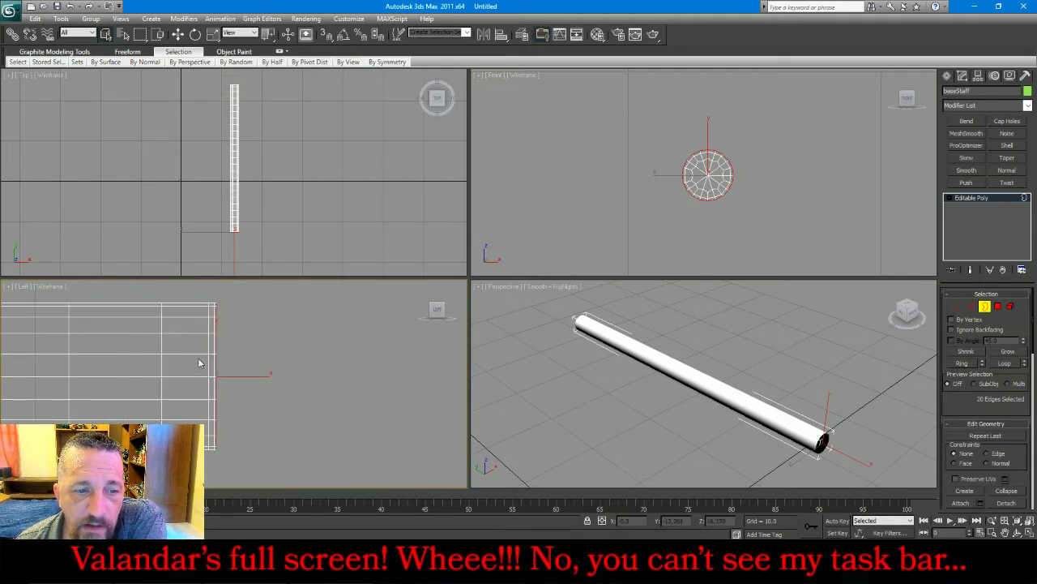
scroll(197, 367, up, 3)
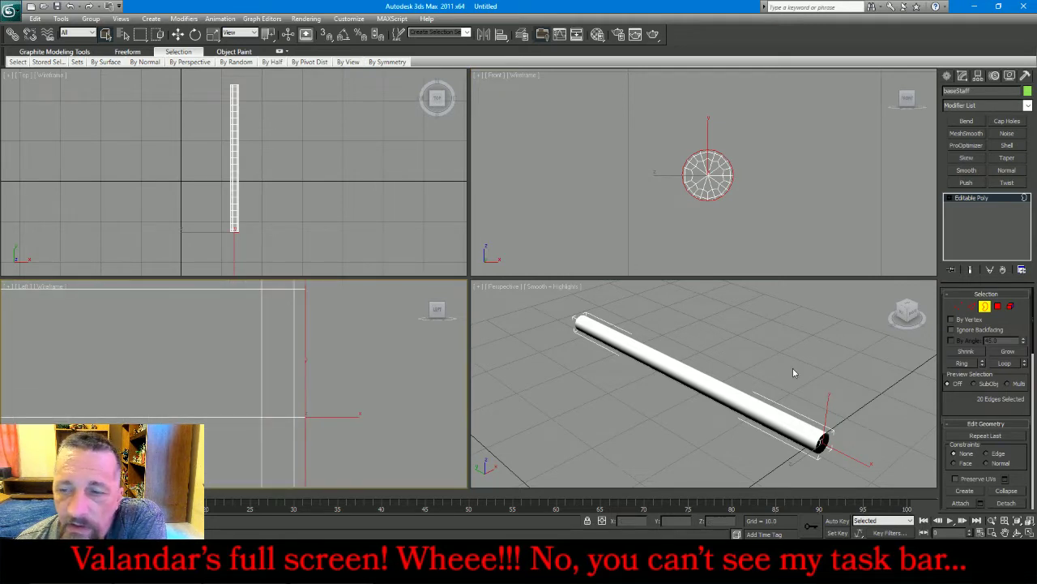
click(972, 306)
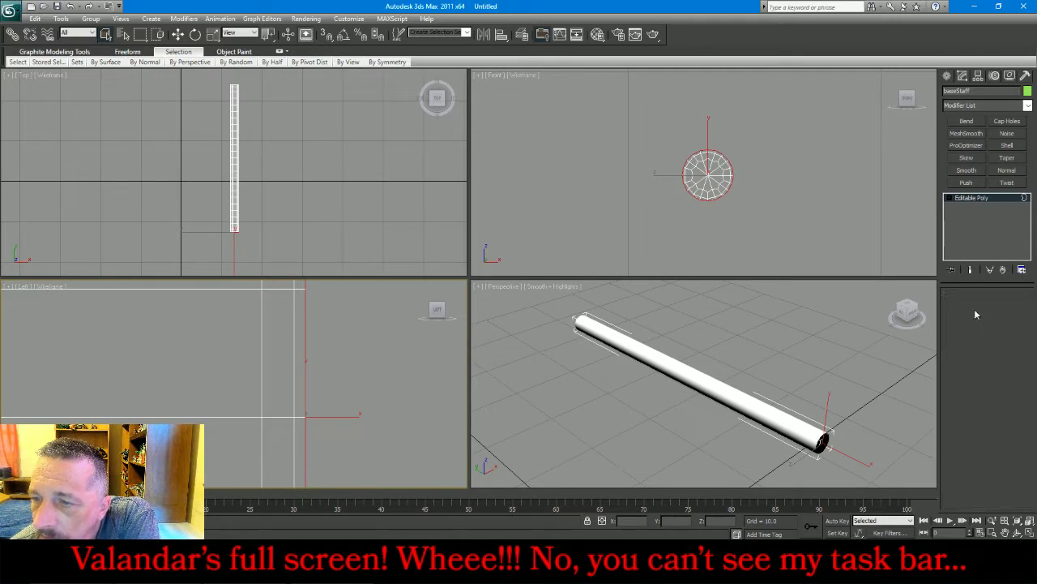
click(981, 474)
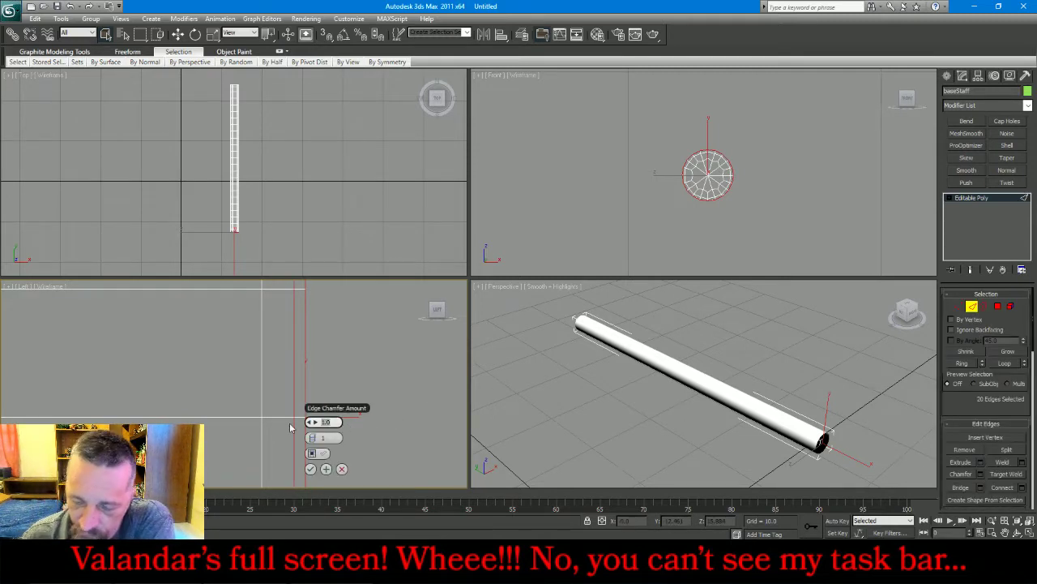
text(0.001)
key(Return)
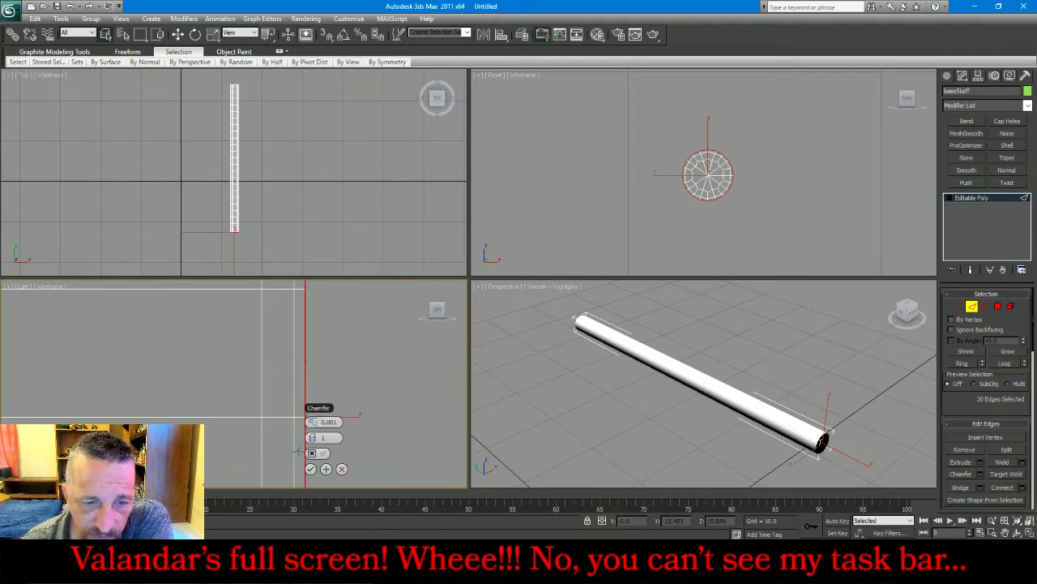
click(310, 468)
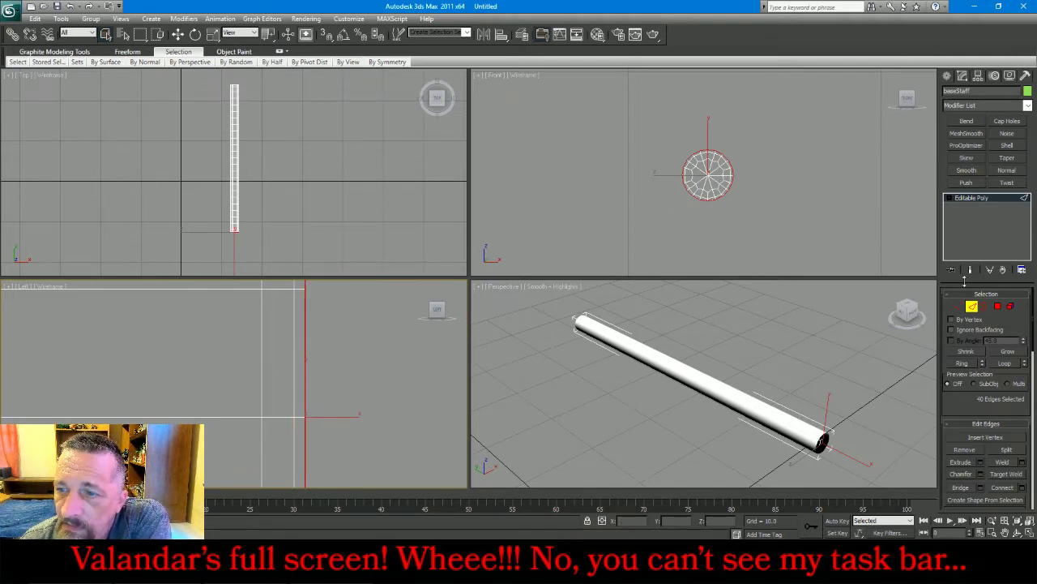
Select the remaining open border at the shaft's cut end and collapse it to a central point
click(985, 306)
drag(842, 126, 517, 230)
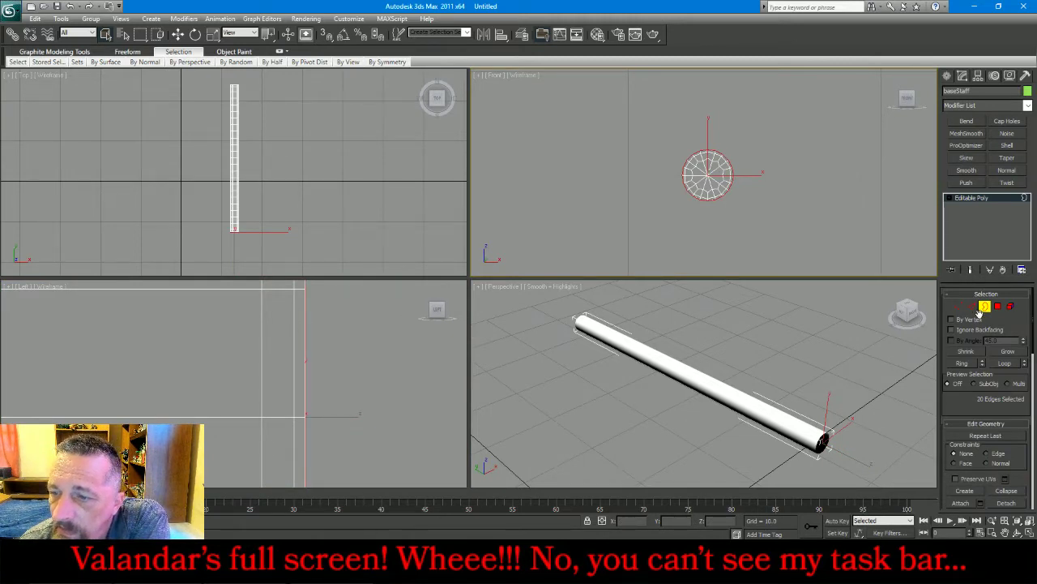
click(1012, 491)
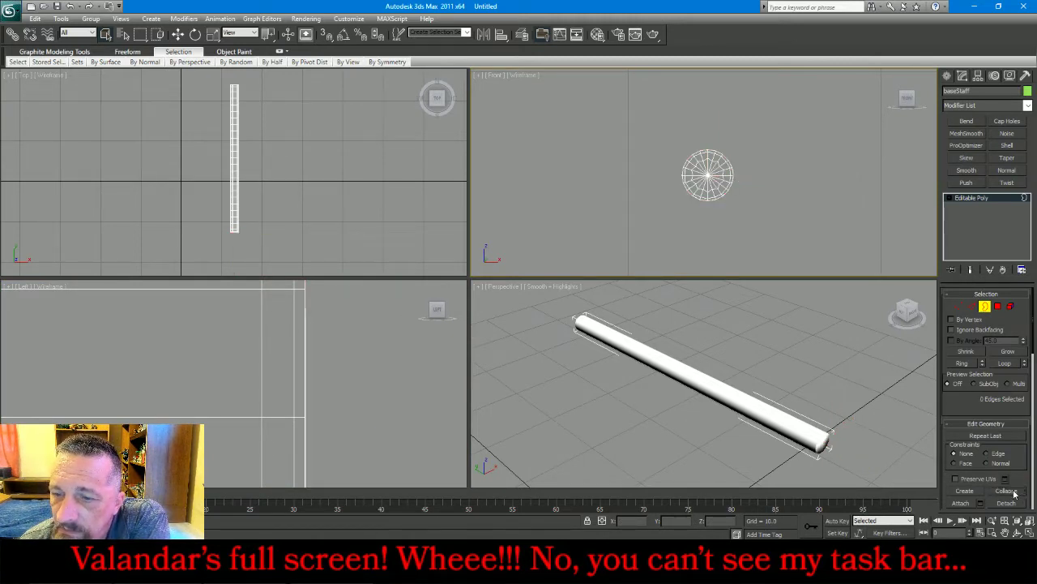
Select the radial edges meeting at the centre of the new end cap, excluding those at the shaft's far end
click(972, 306)
scroll(697, 150, up, 6)
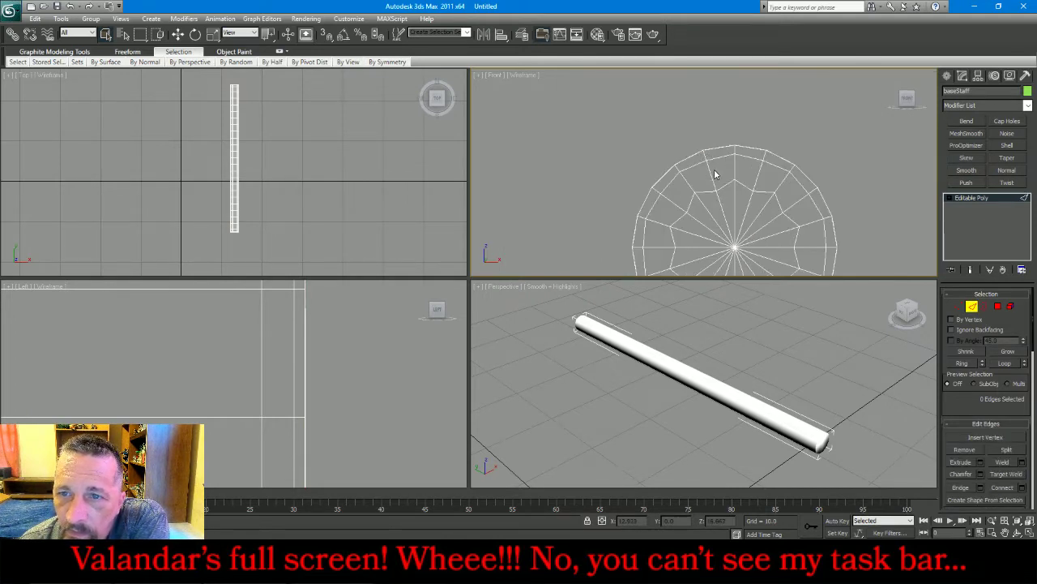
click(736, 172)
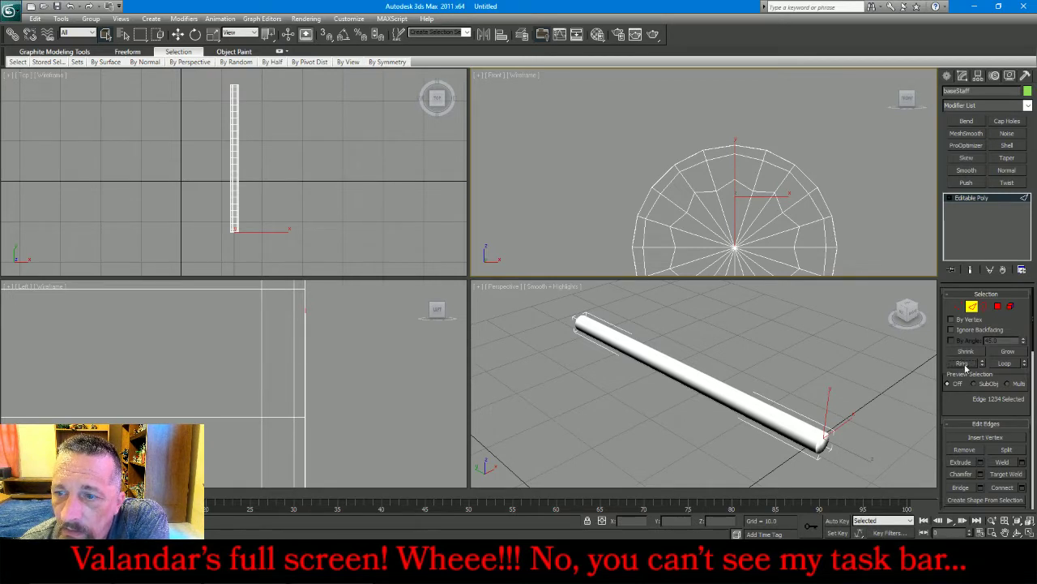
click(891, 230)
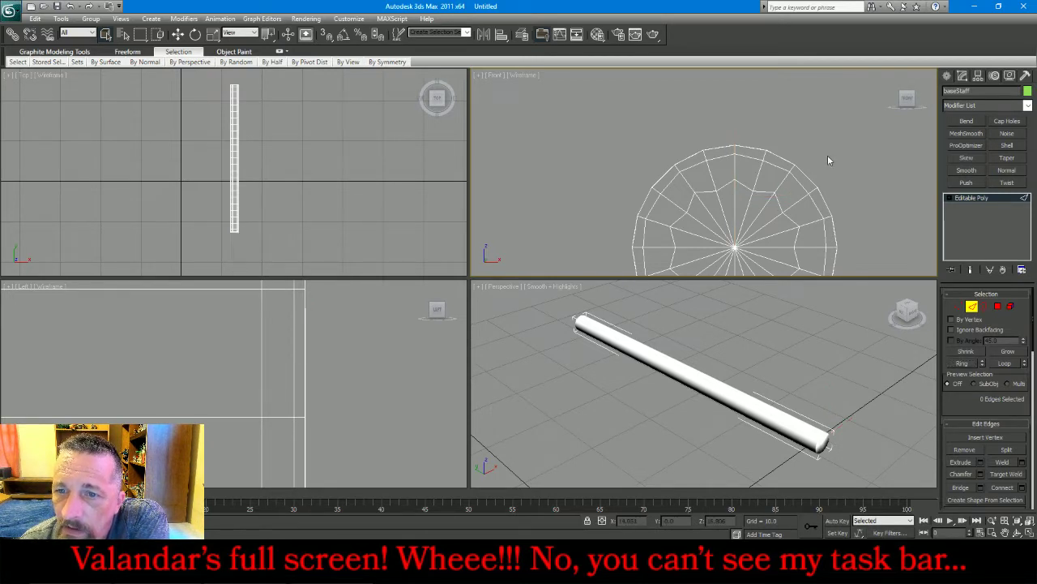
scroll(828, 155, down, 2)
scroll(761, 227, up, 5)
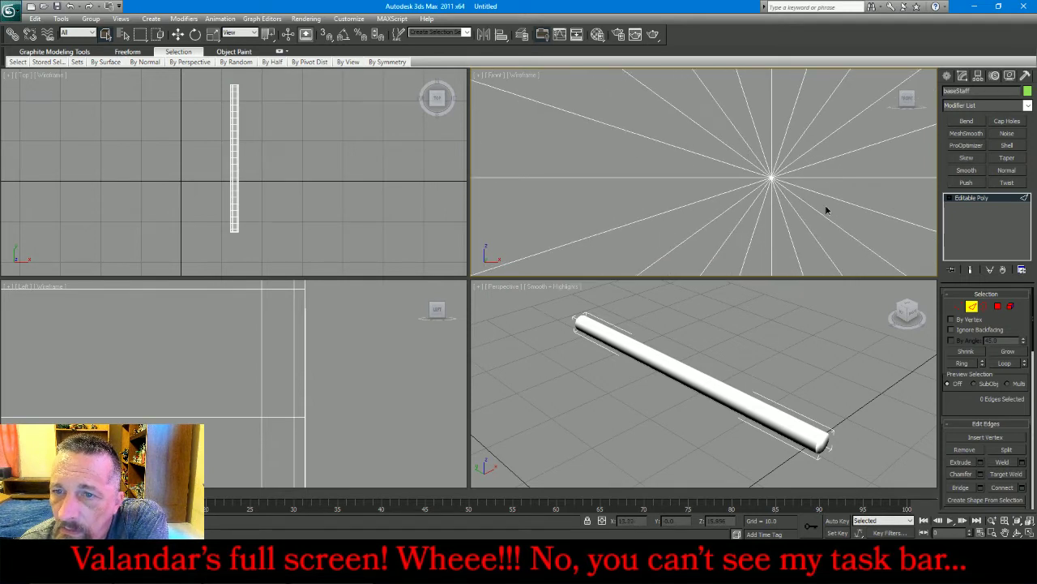
drag(826, 210, 739, 144)
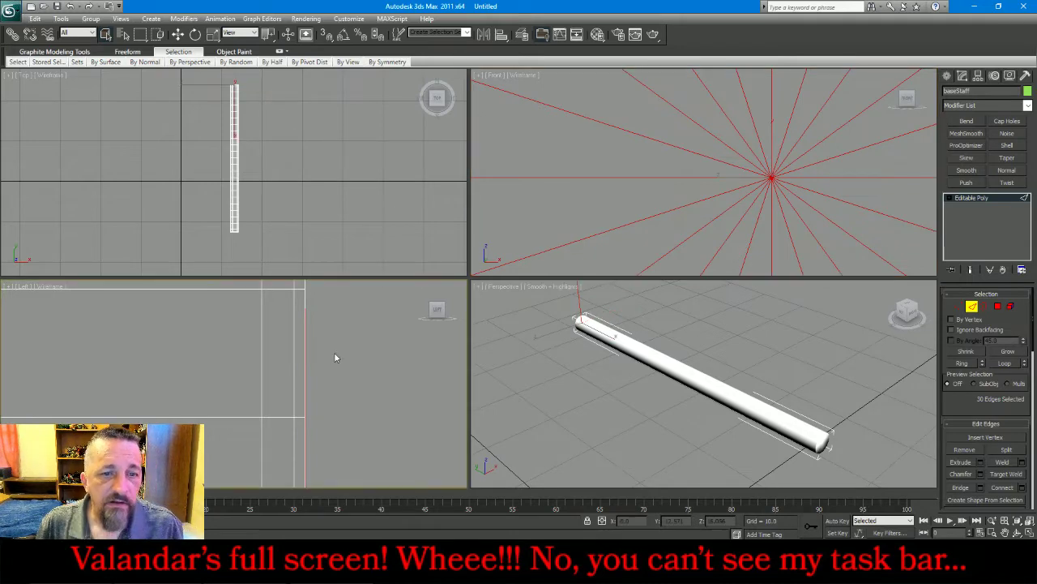
scroll(334, 352, down, 8)
scroll(334, 352, down, 8)
alt+drag(253, 312, 180, 387)
key(z)
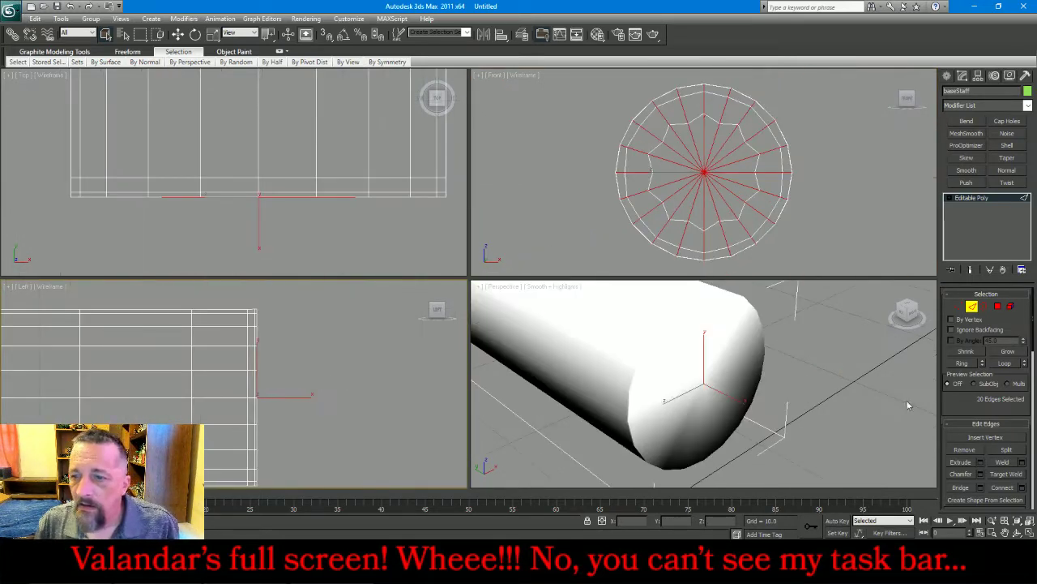
Connect the cap's radial edges with 2 segments, pinched apart towards the rim and the centre
click(1022, 487)
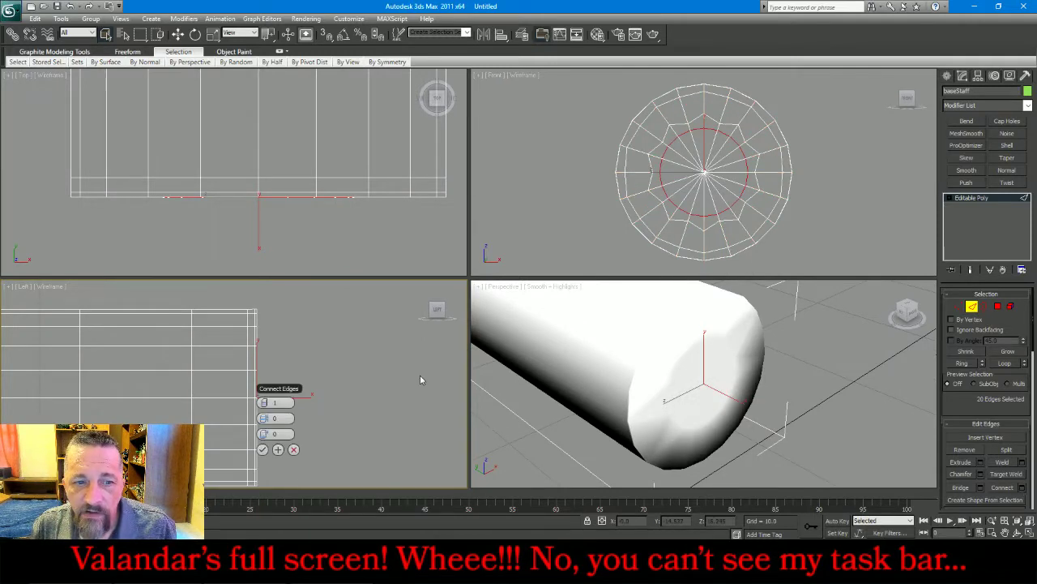
click(267, 402)
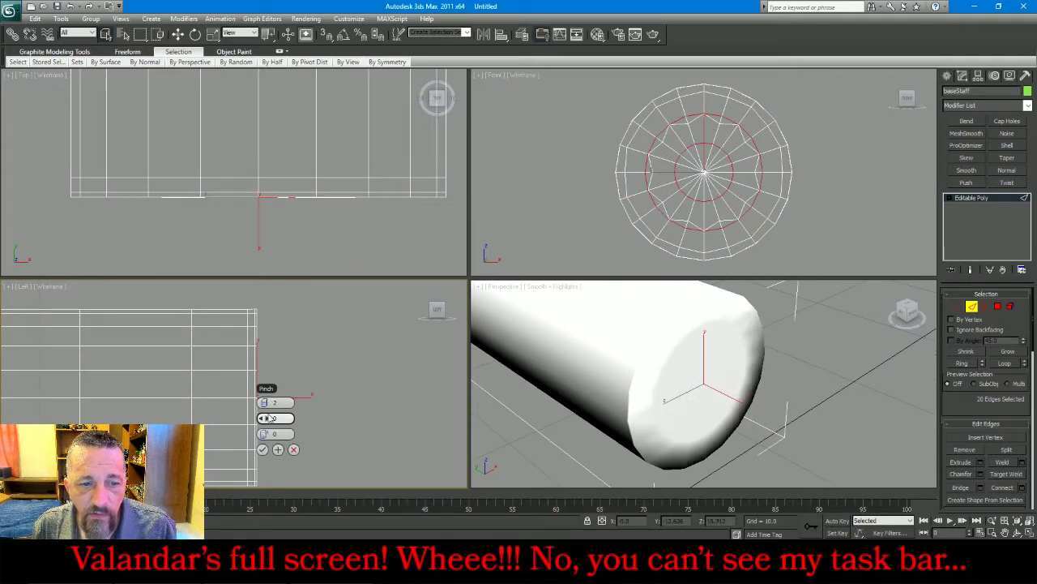
drag(265, 418, 451, 450)
click(262, 449)
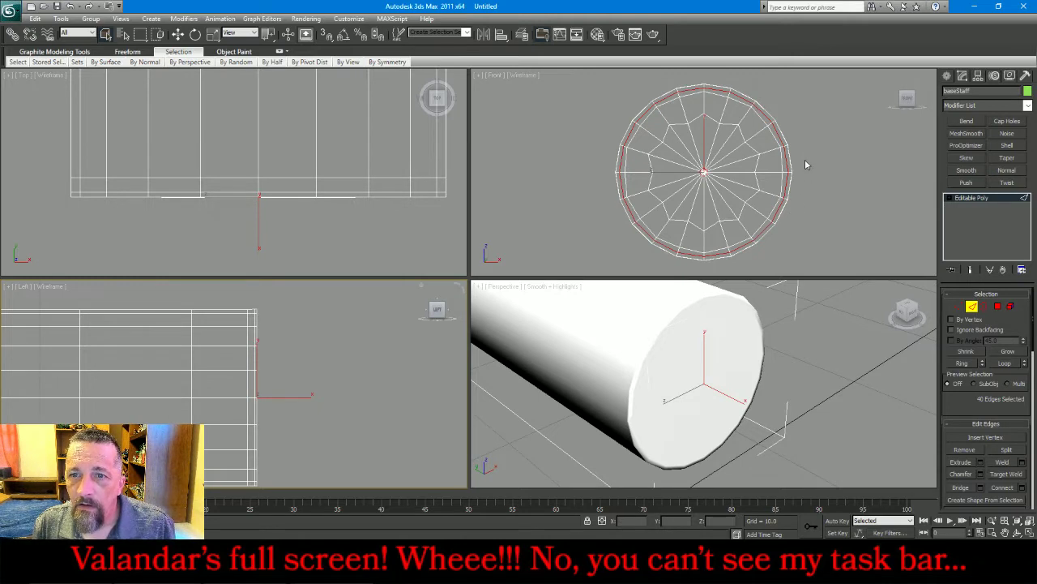
Remove the small edge loop around the cap's centre, including its vertices, keeping the loop near the rim
alt+drag(819, 85, 770, 196)
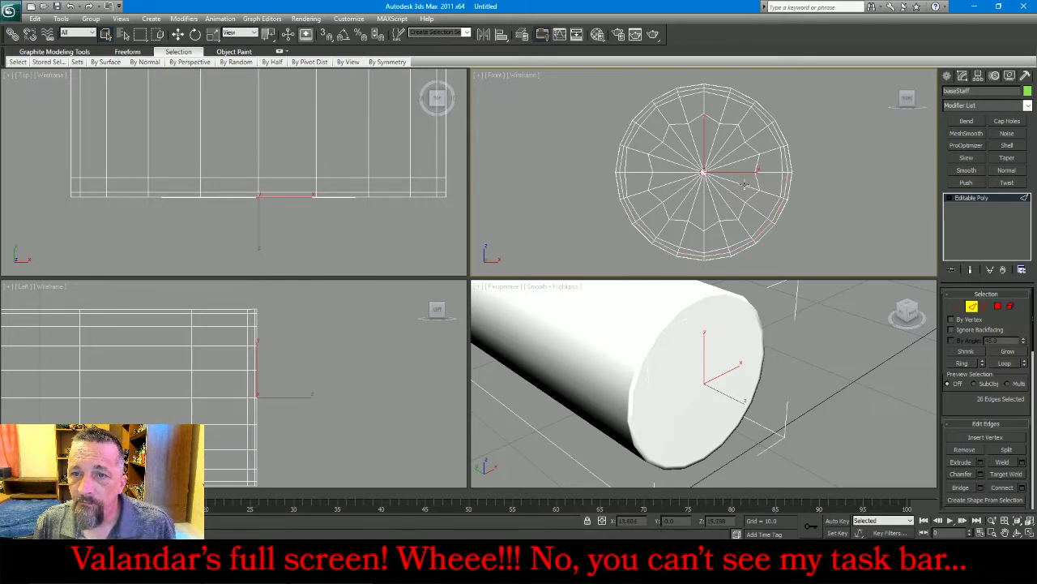
scroll(737, 183, up, 5)
scroll(665, 158, up, 3)
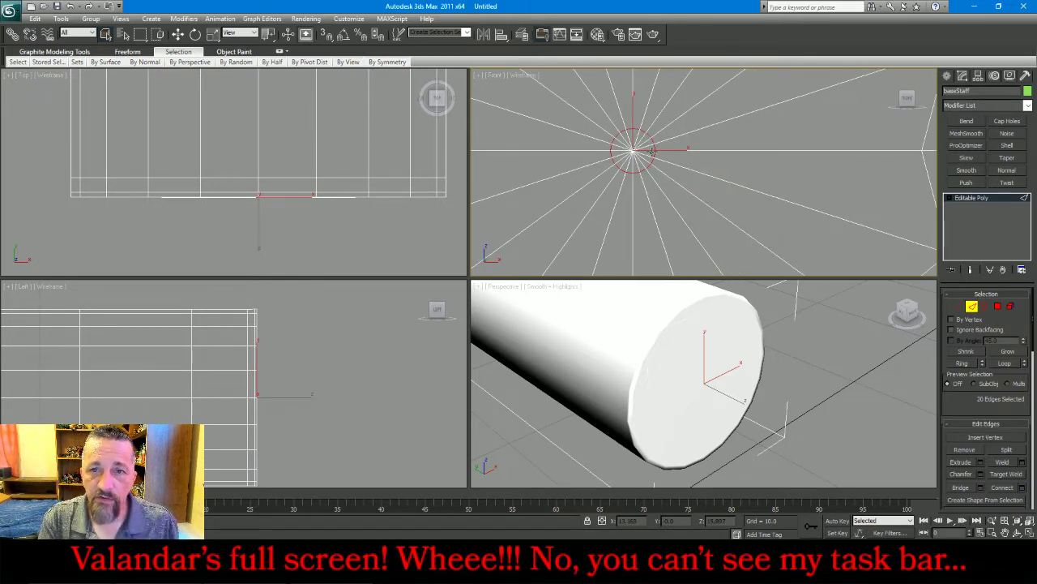
key(ctrl+BackSpace)
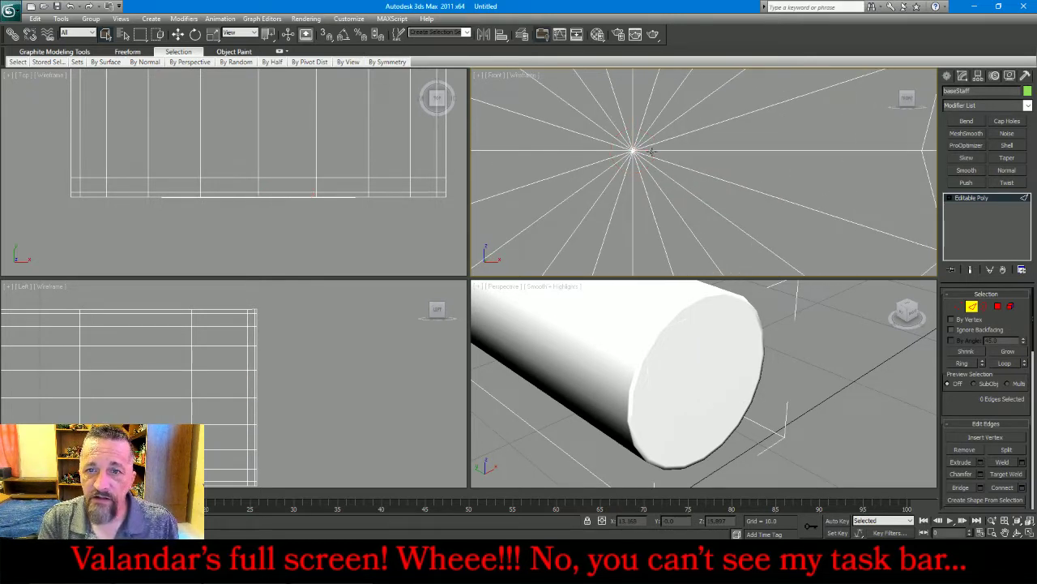
Leave edge editing, frame the whole shaft and deselect it
click(975, 307)
key(z)
click(738, 337)
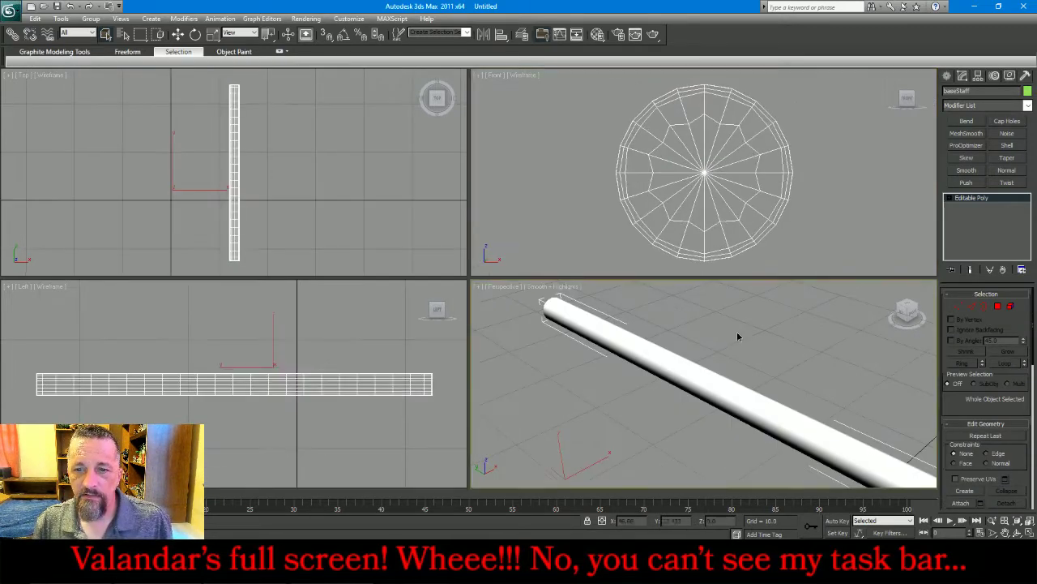
scroll(693, 330, down, 3)
drag(829, 138, 722, 198)
click(1009, 75)
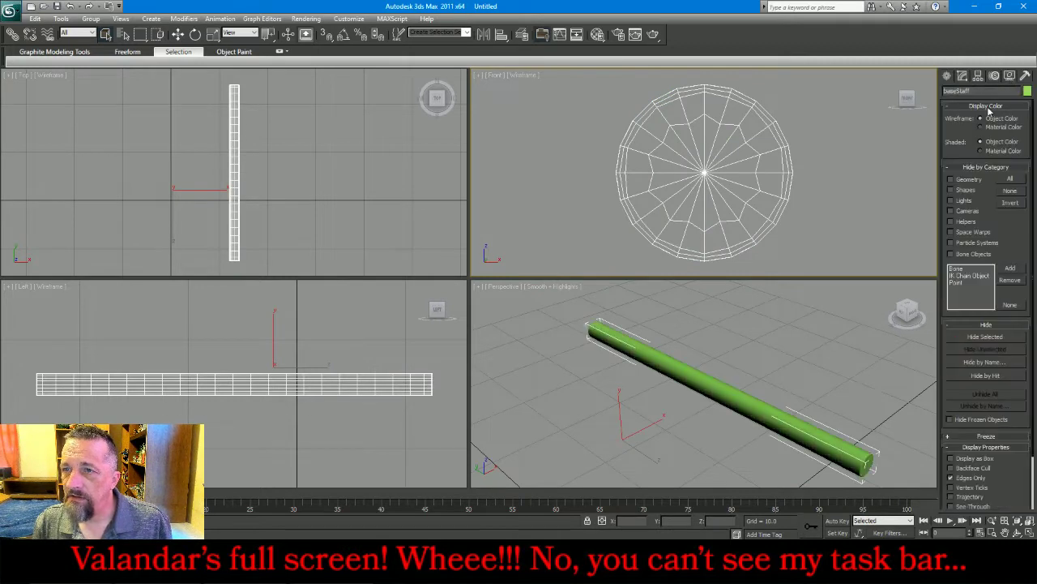
click(964, 76)
click(831, 170)
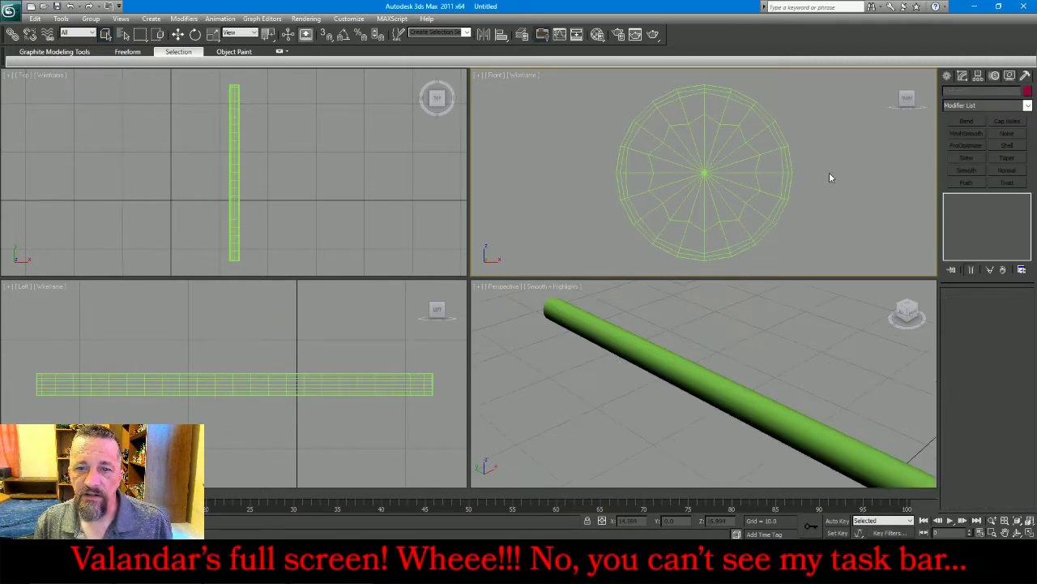
click(338, 181)
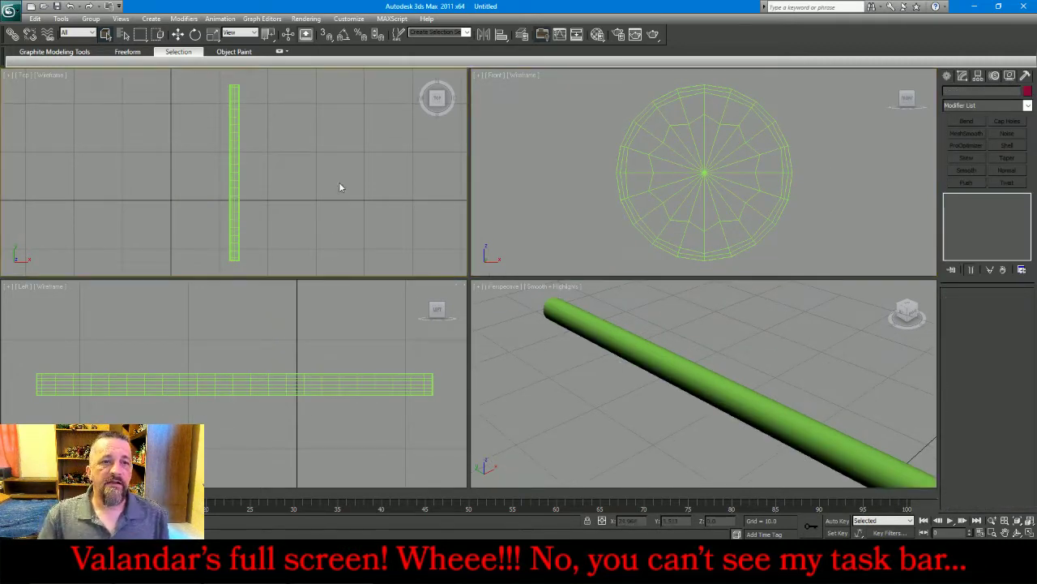
scroll(235, 145, down, 2)
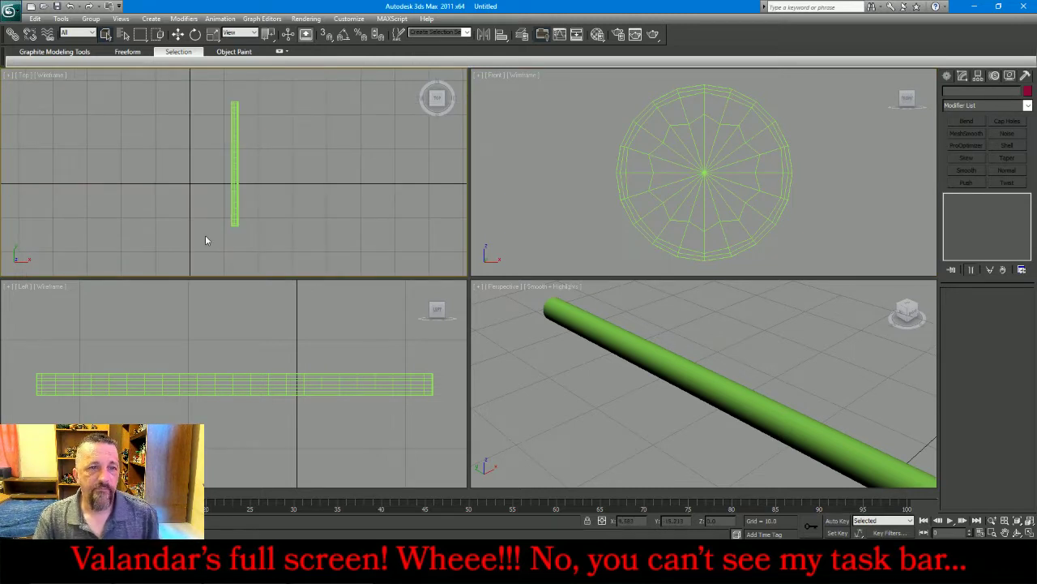
scroll(215, 243, up, 1)
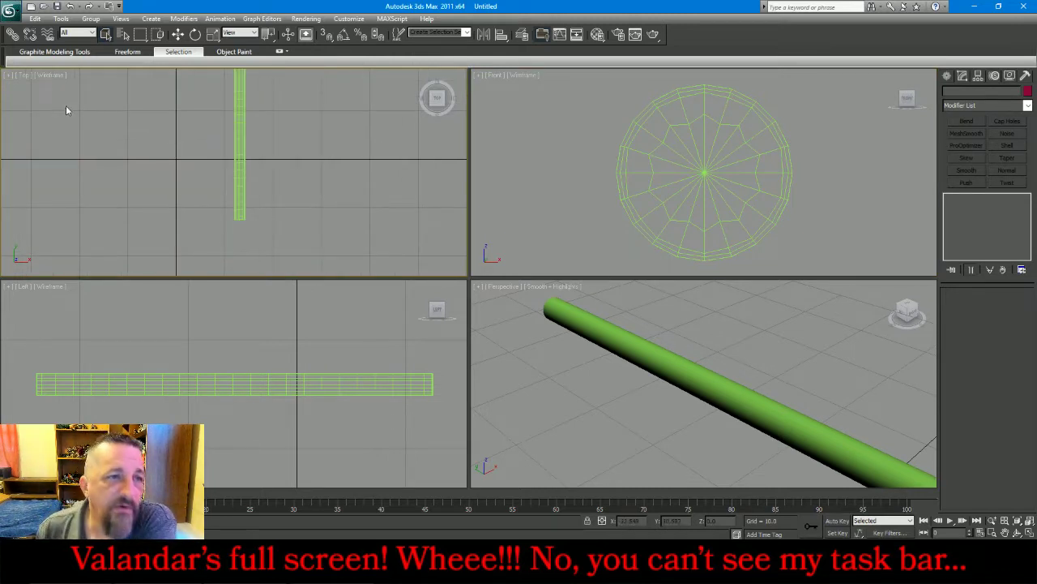
Switch the Top viewport to the Bottom view and bring the shaft's end into view
click(22, 75)
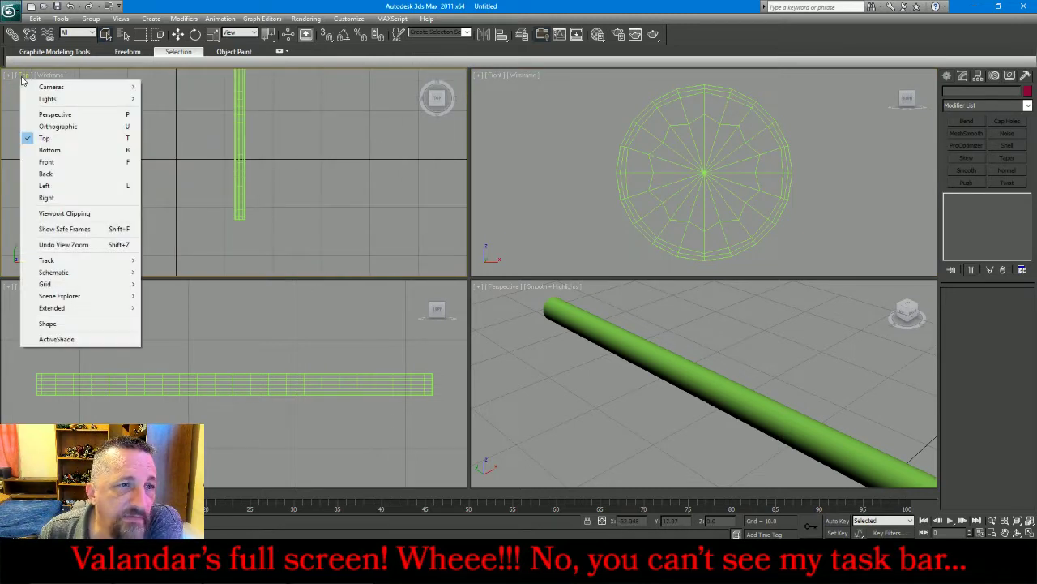
click(41, 152)
scroll(264, 165, down, 2)
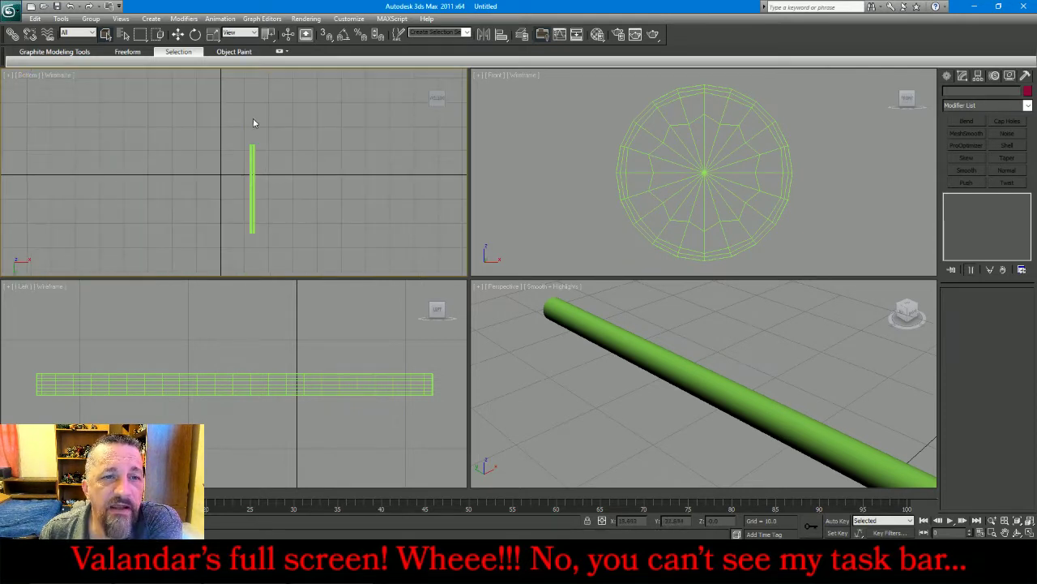
scroll(252, 115, up, 2)
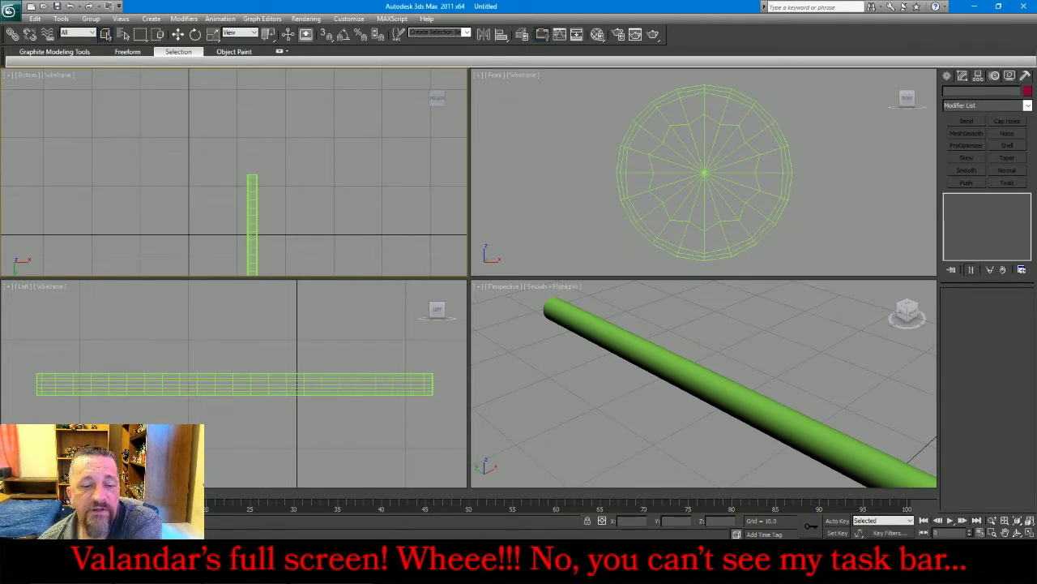
Check the live chat in Firefox for the viewer's character requests, and return to 3ds Max
click(446, 512)
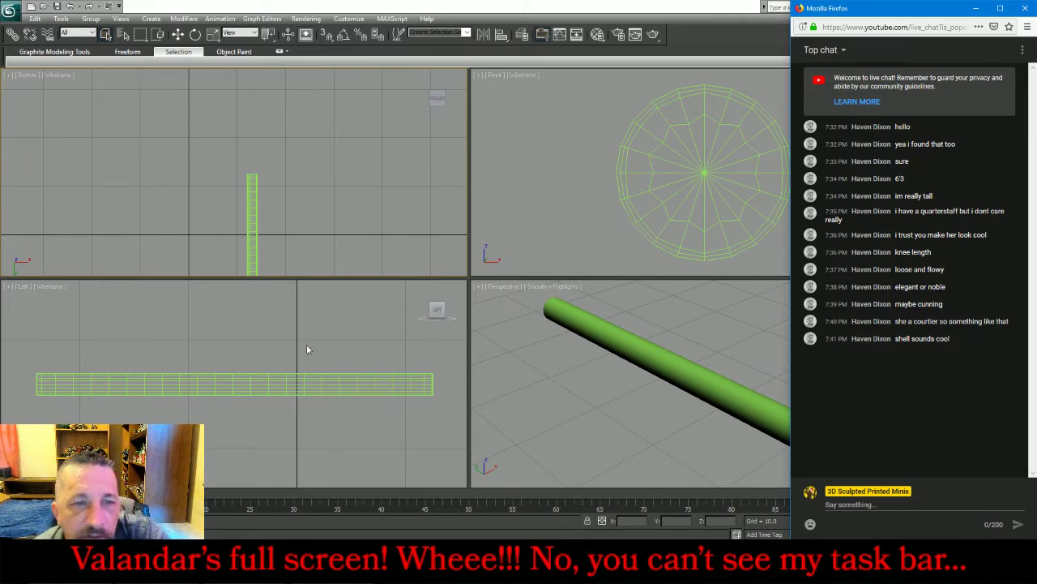
click(299, 304)
Create a box over the shaft's end in the Left view, about 6.8 long, 2.5 wide and 2.9 high
scroll(180, 319, down, 3)
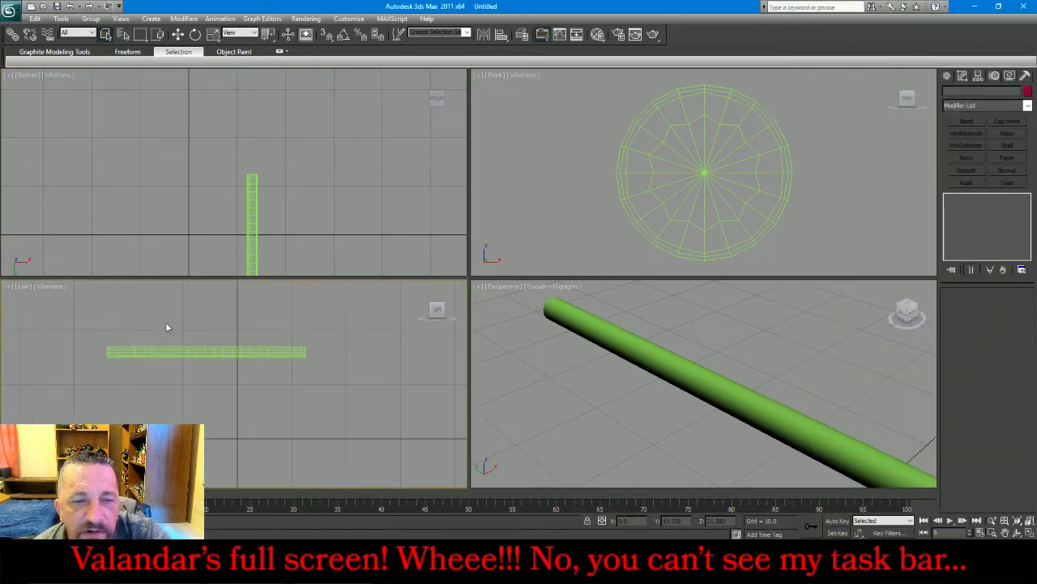
scroll(335, 337, up, 3)
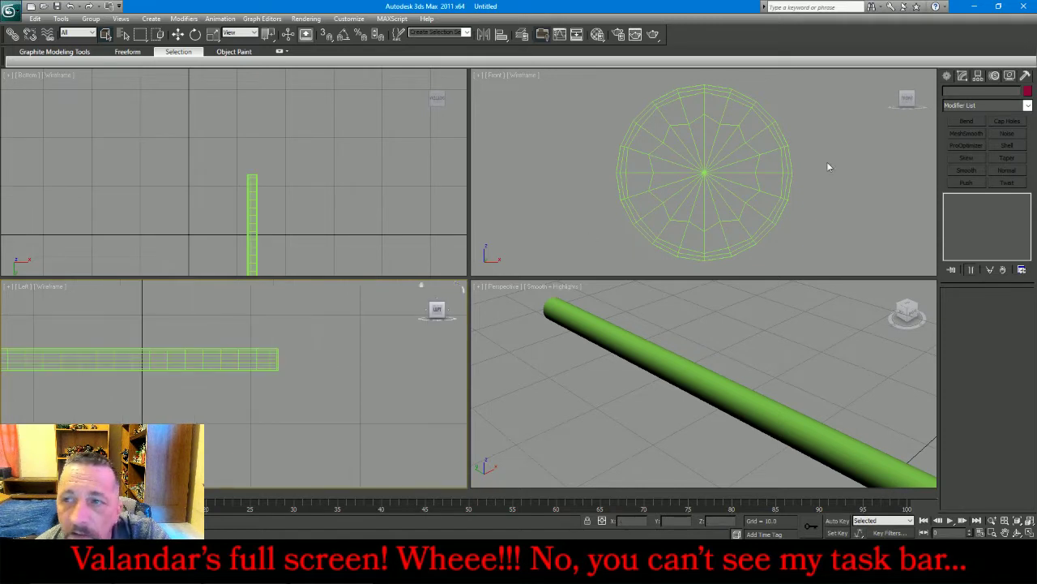
click(946, 76)
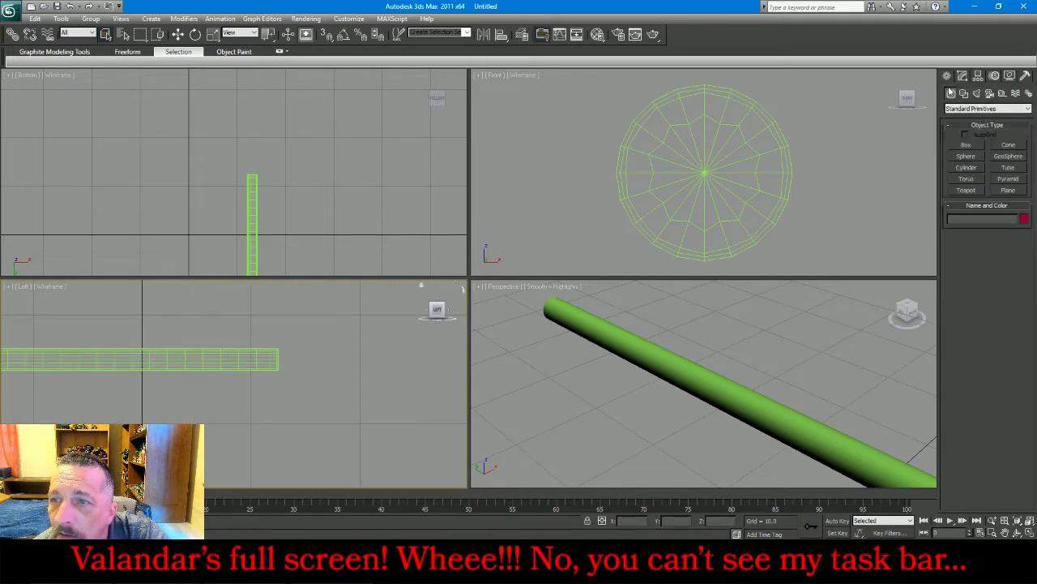
click(970, 145)
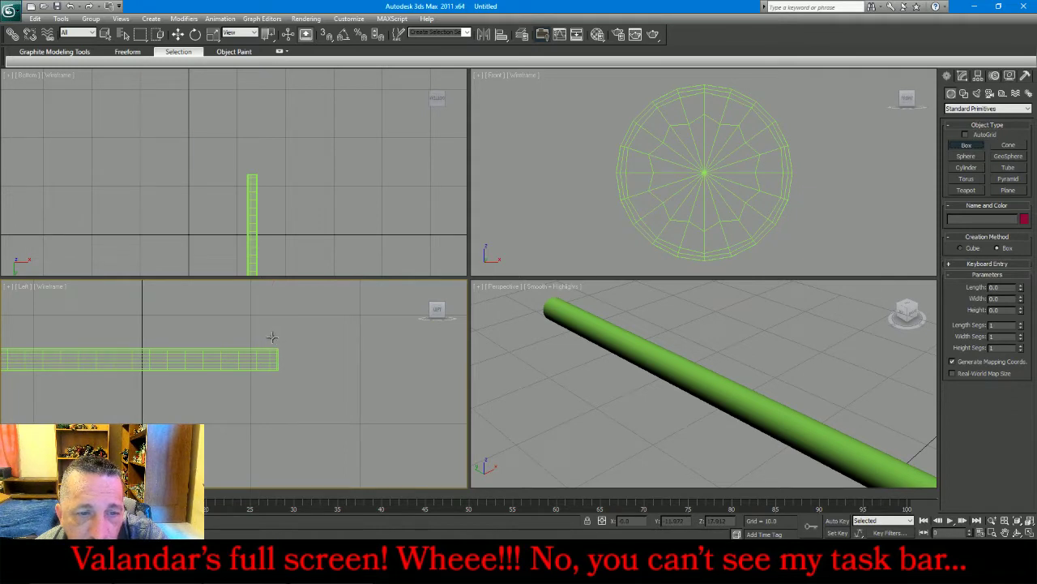
drag(273, 337, 298, 410)
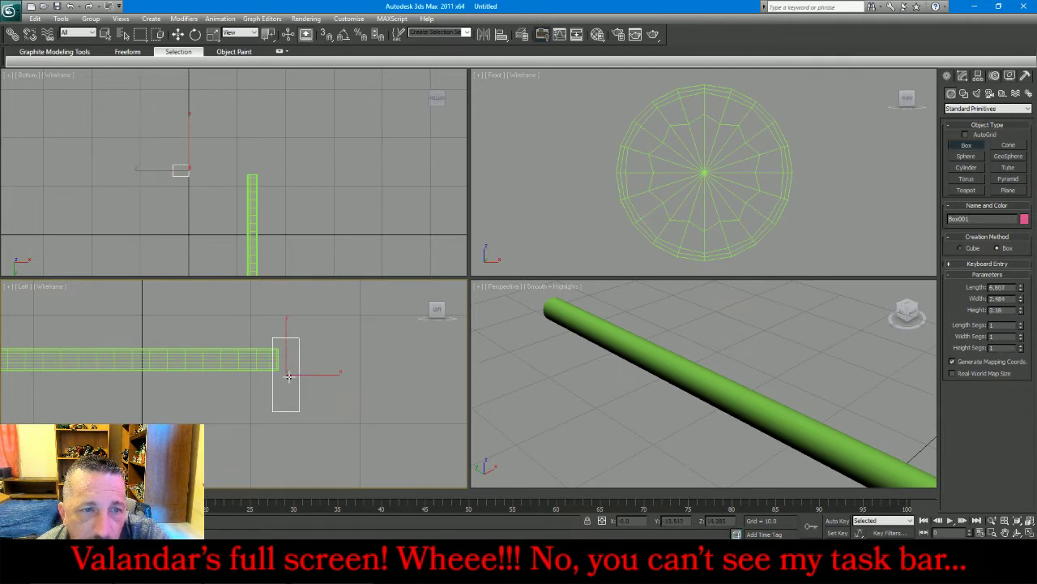
click(288, 376)
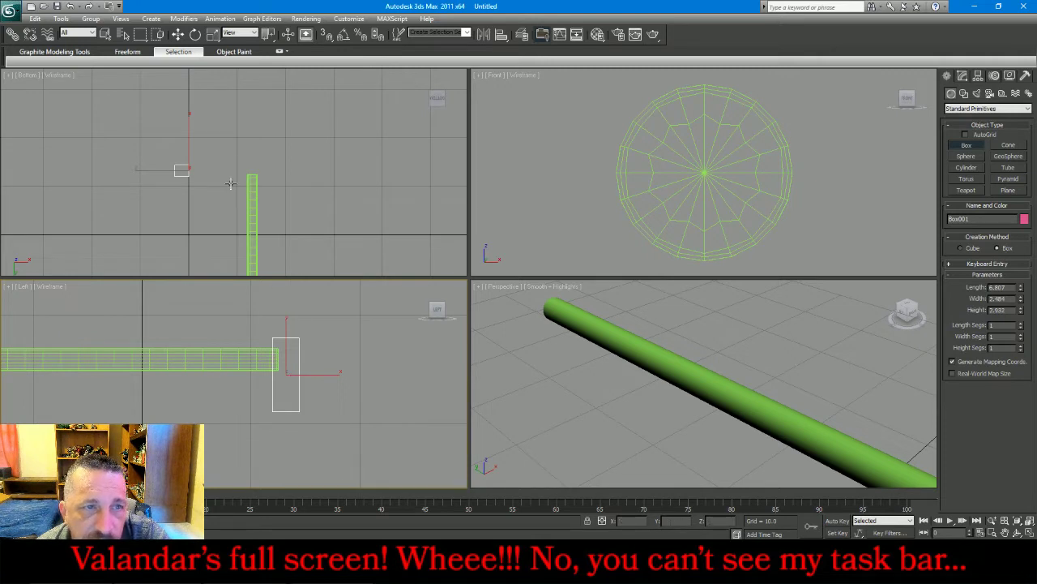
Move the box along X in the Bottom view until it sits over the end of the shaft
click(179, 34)
right_click(183, 151)
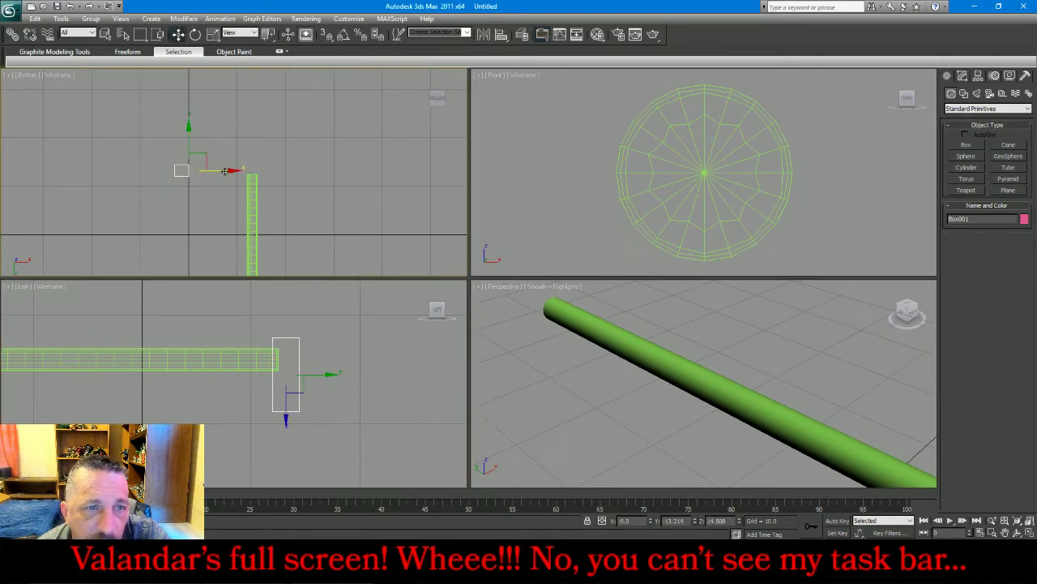
drag(228, 172, 293, 182)
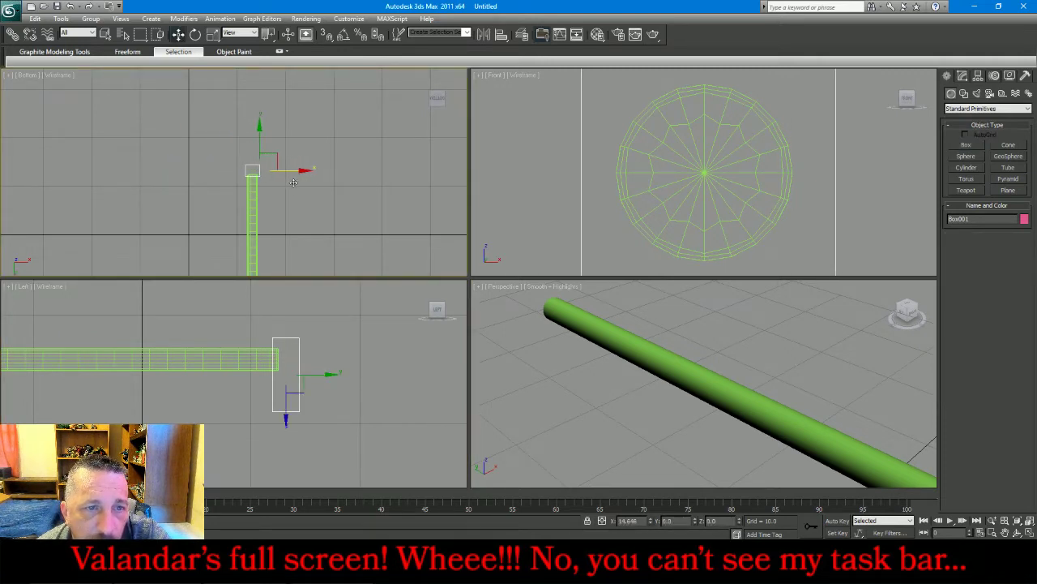
scroll(248, 166, up, 4)
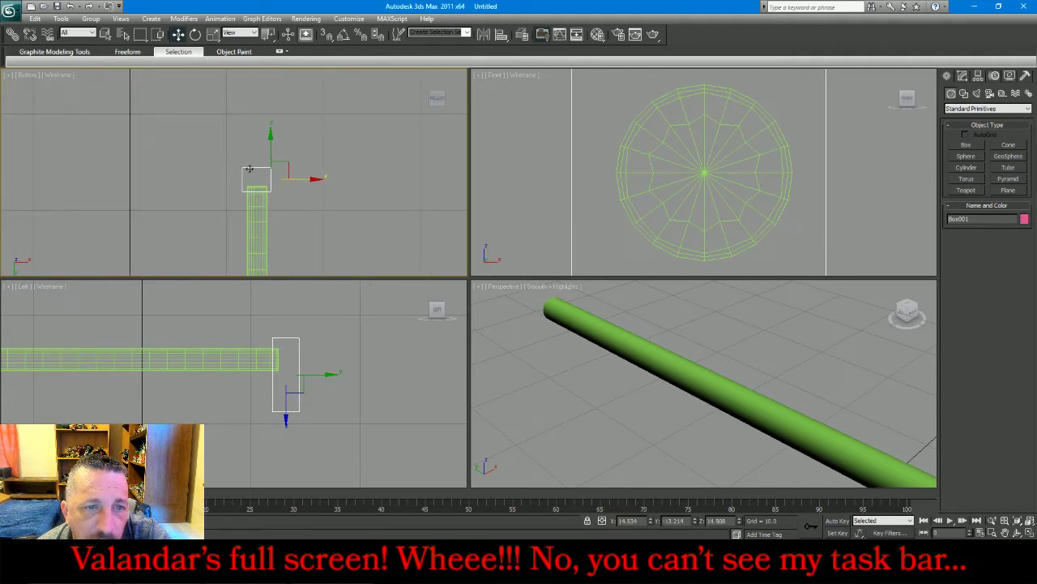
Centre the box's pivot on the box and convert it to an Editable Poly
click(978, 75)
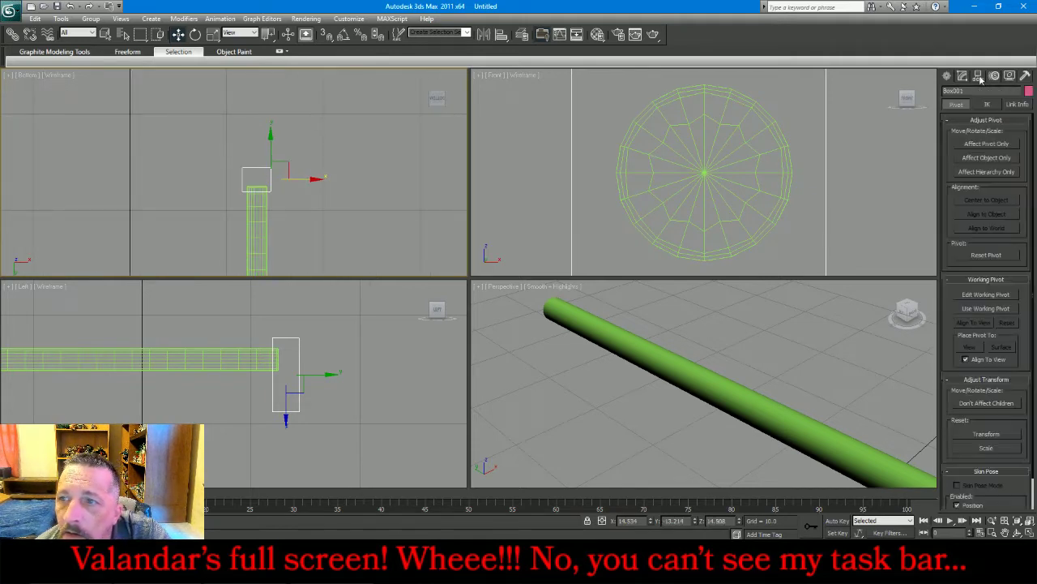
click(991, 144)
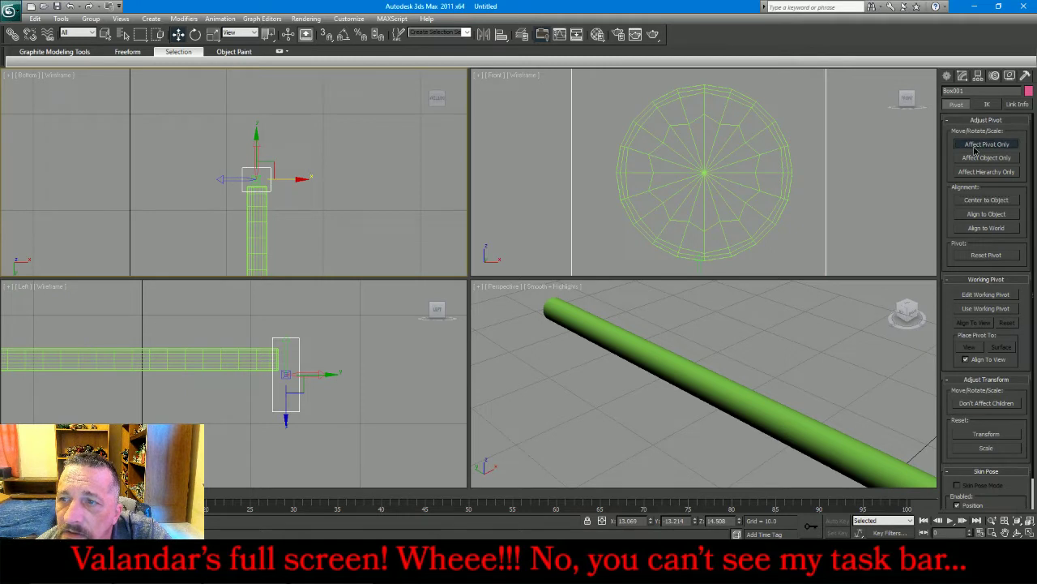
click(975, 146)
click(963, 77)
right_click(982, 199)
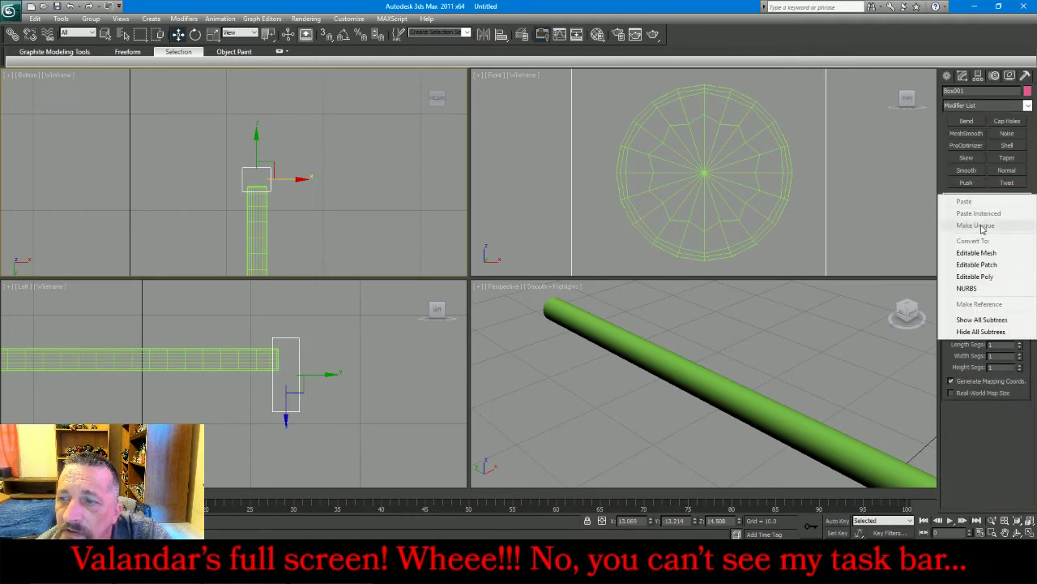
click(975, 276)
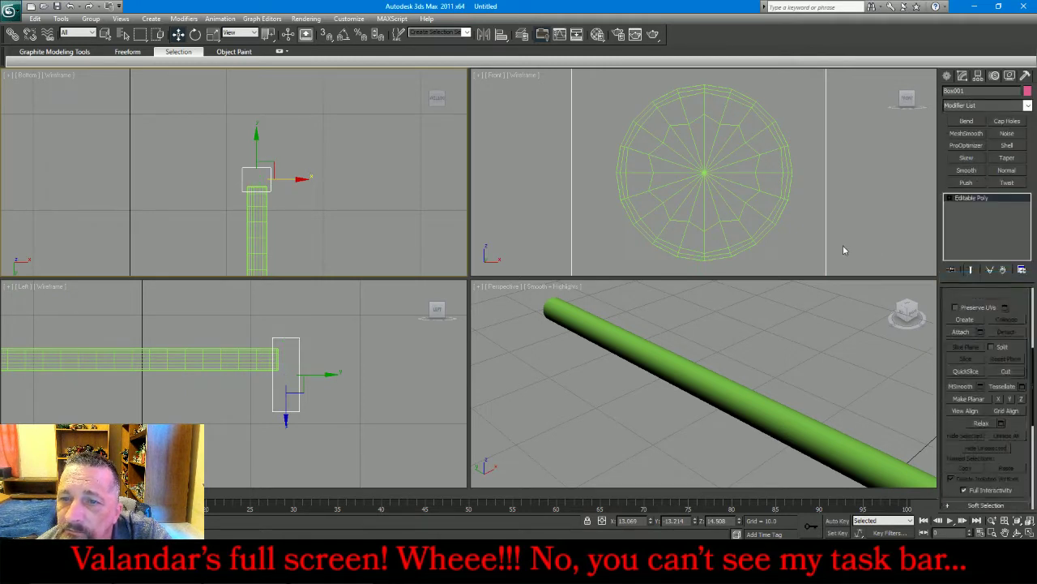
Select the baseStaff shaft and centre its pivot on the object
click(775, 215)
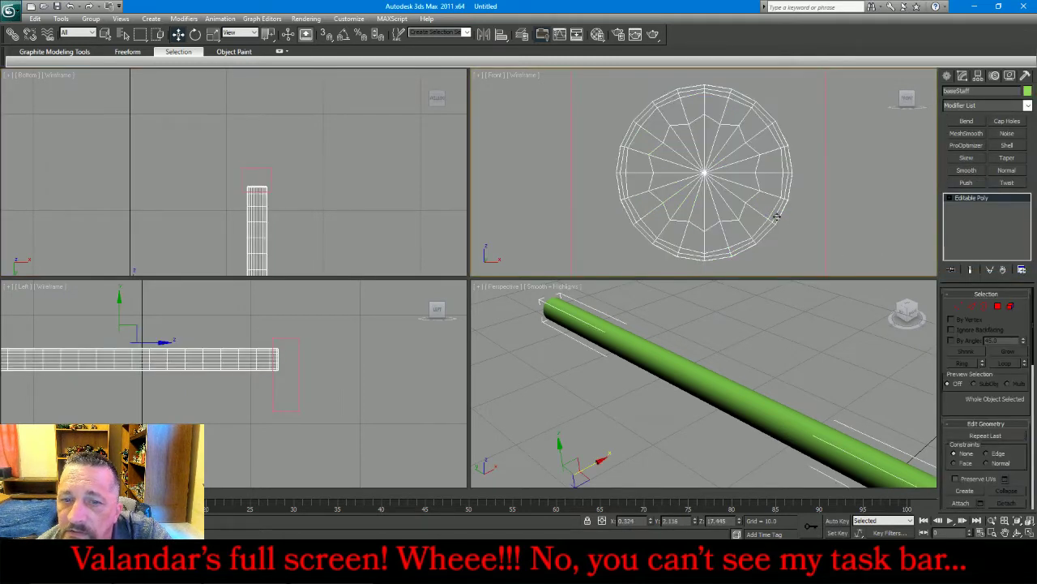
click(978, 75)
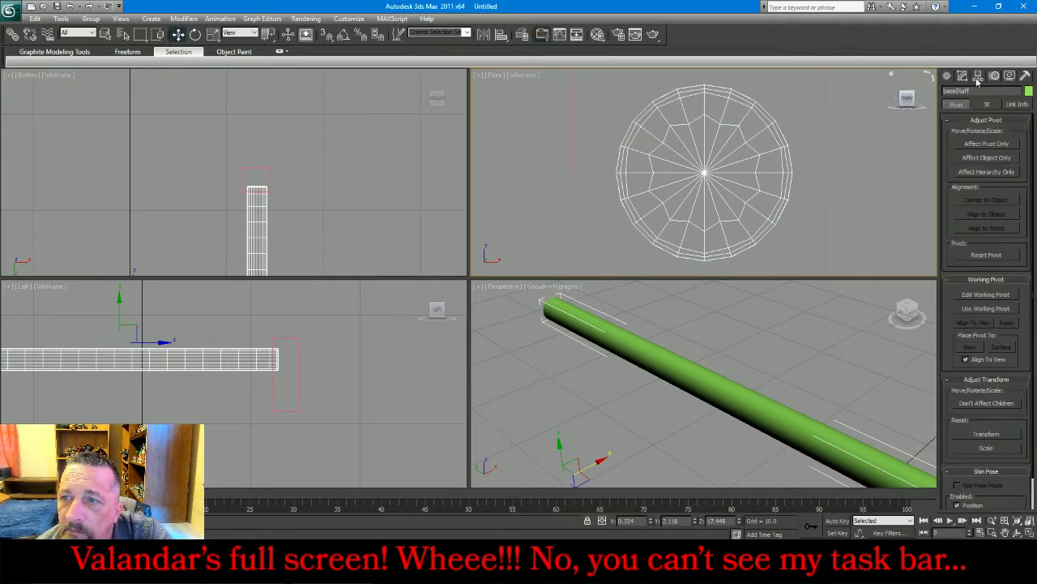
click(986, 144)
click(989, 201)
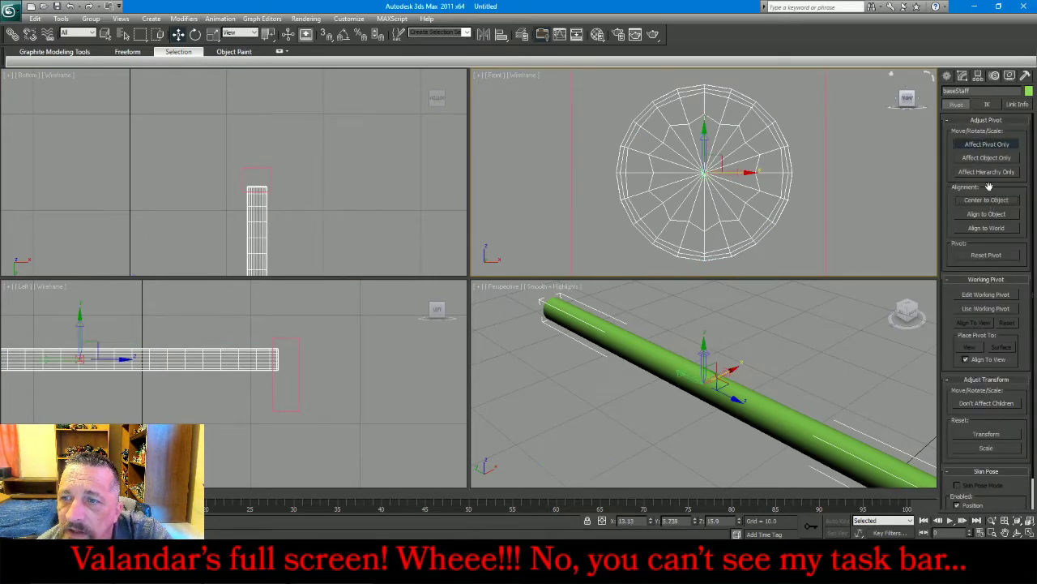
click(986, 144)
click(962, 76)
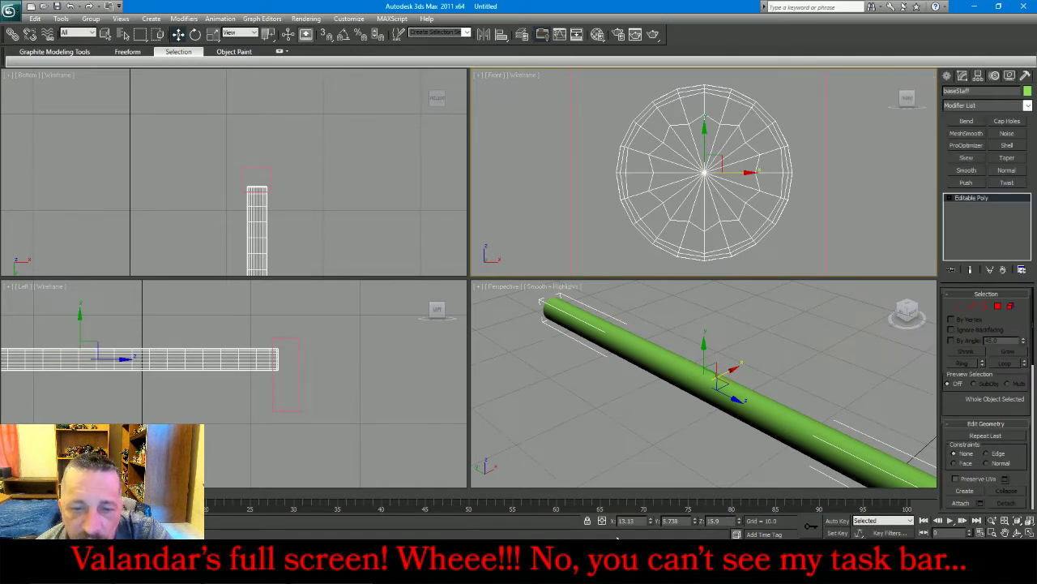
Set the box's X position to 13.13 to align it with the shaft's centre
drag(275, 157, 225, 184)
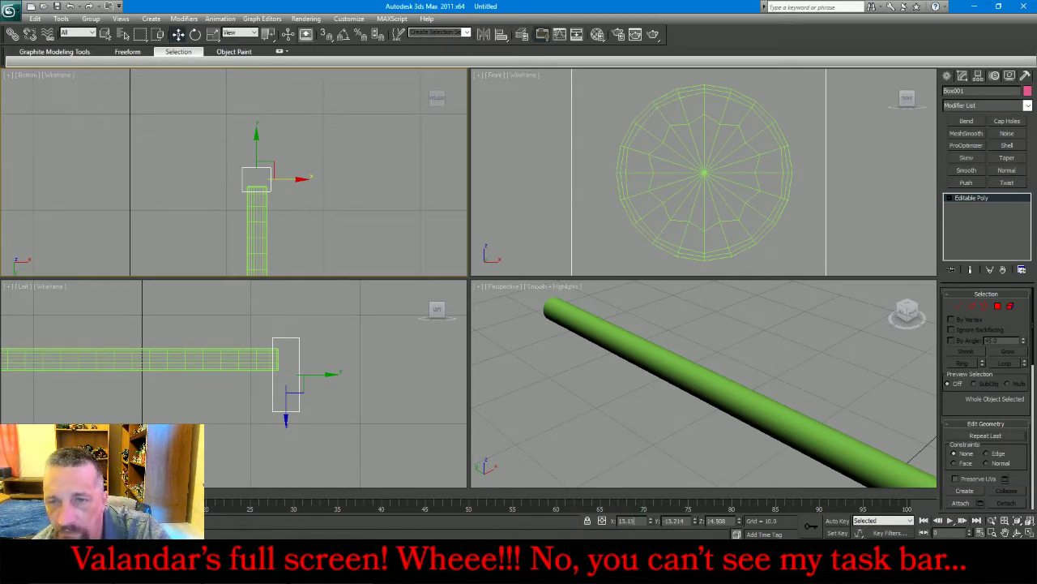
key(Return)
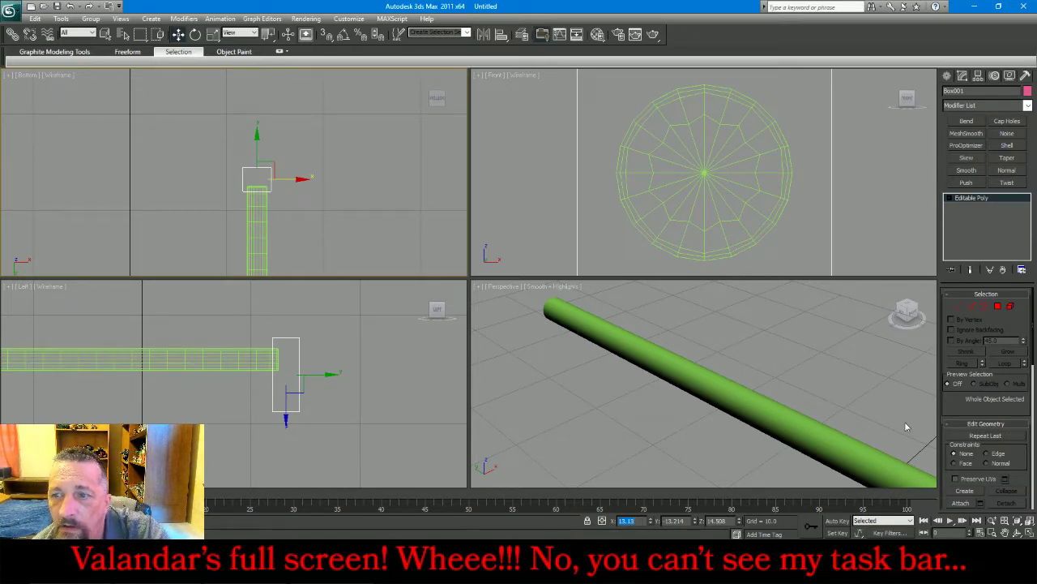
Connect the box's four edges running across its width with 2 segments
click(972, 305)
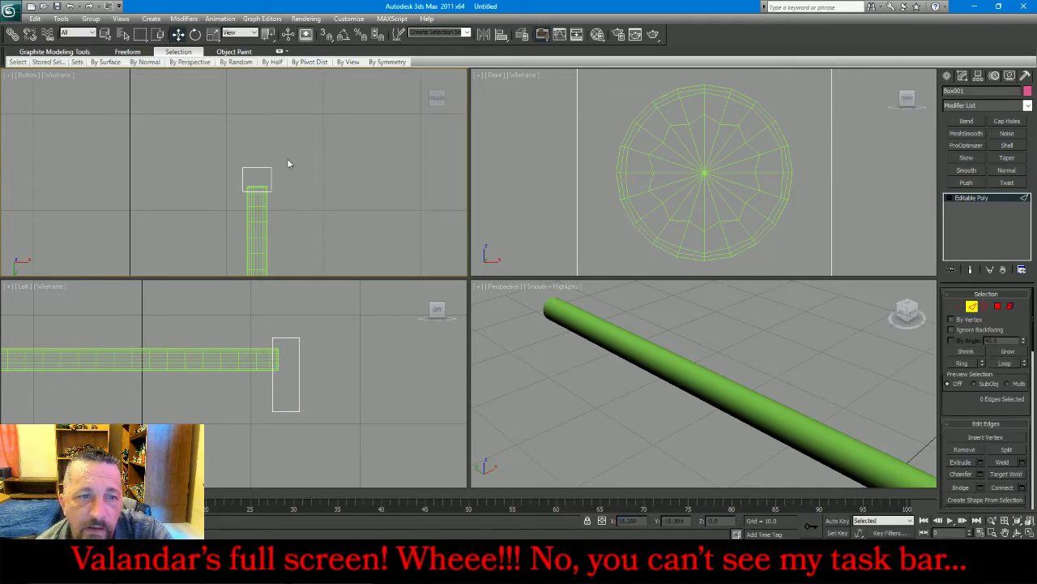
scroll(247, 152, up, 4)
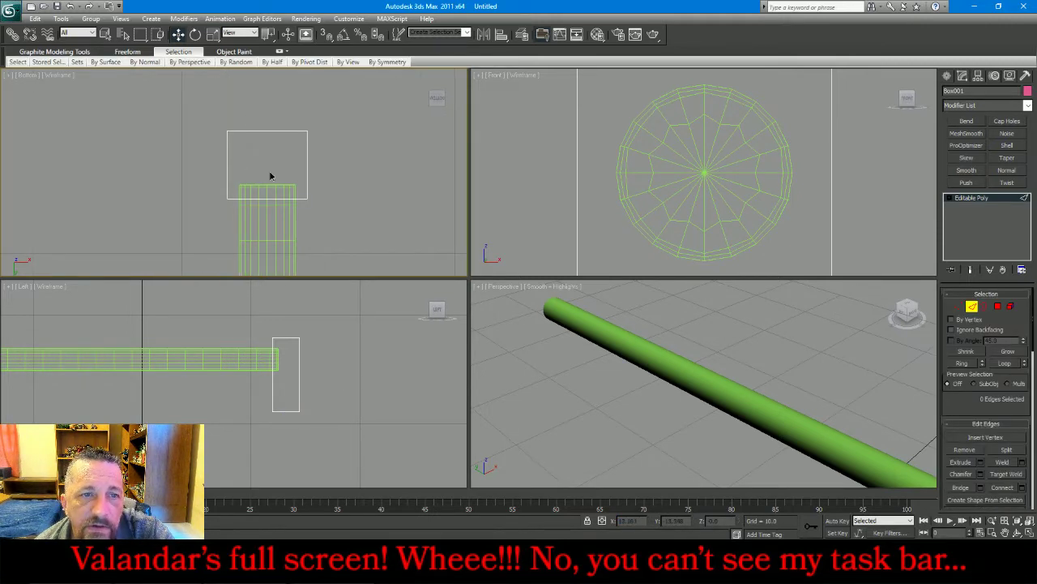
drag(284, 236, 267, 106)
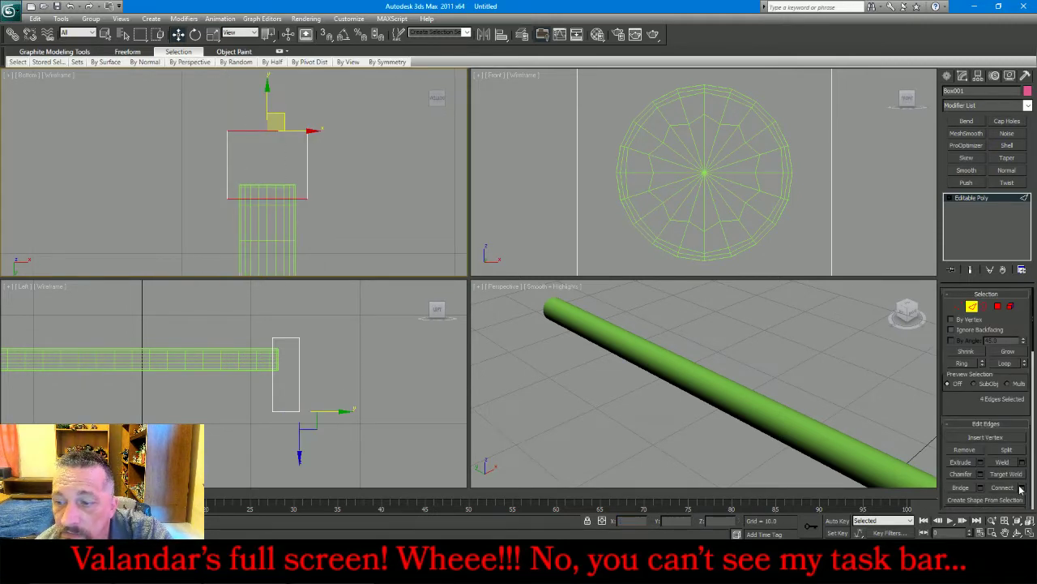
click(1022, 487)
click(278, 137)
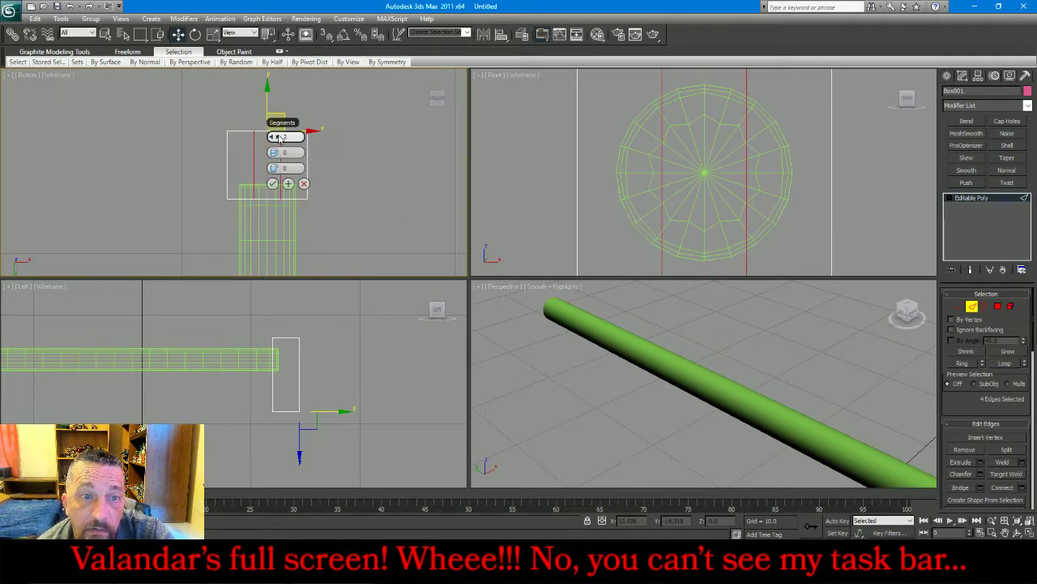
click(272, 183)
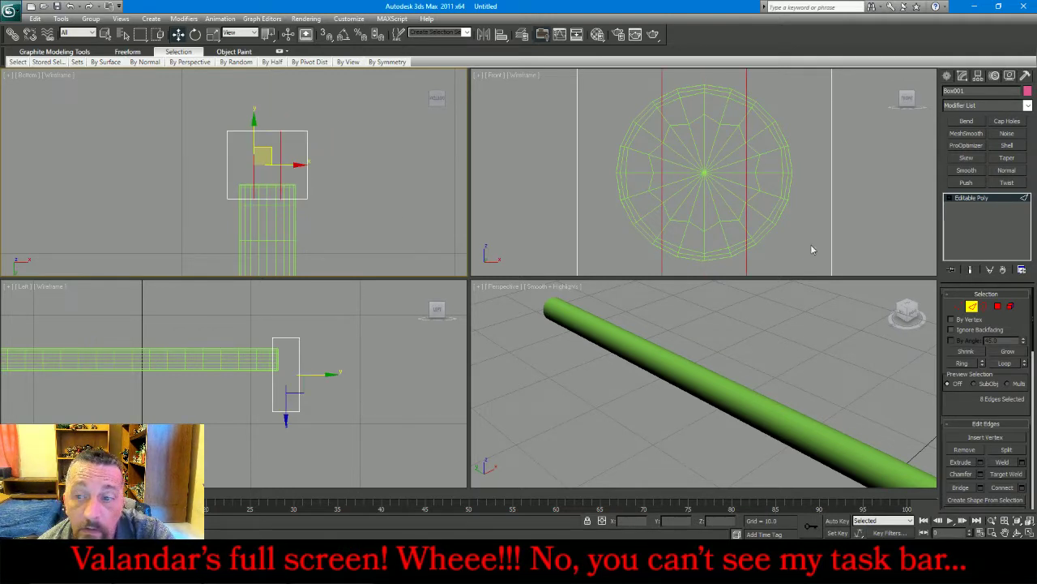
Select all the box's vertices and scale them up in the Bottom view's X and Y directions only
click(958, 306)
key(ctrl+a)
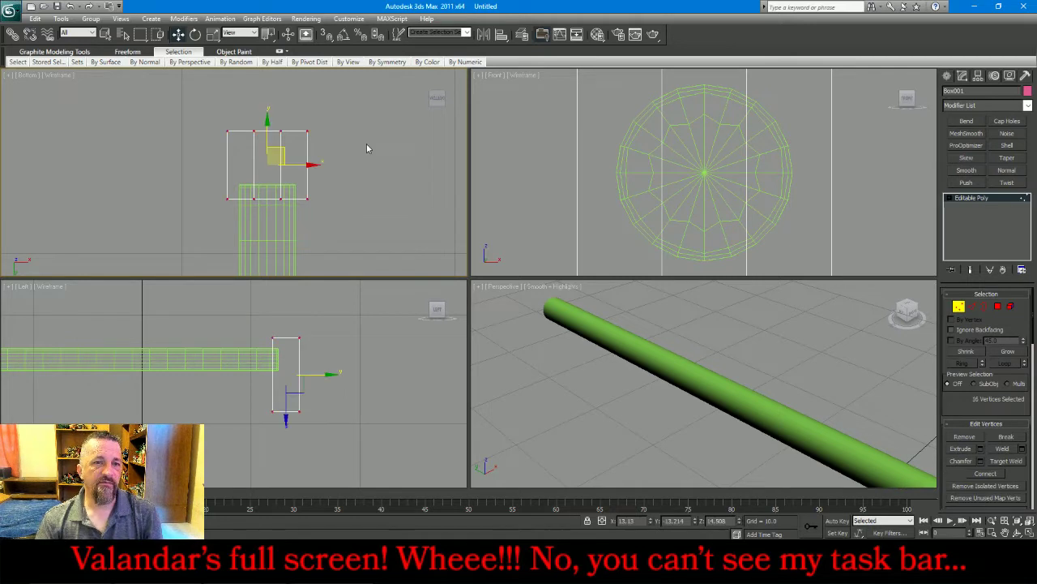
click(213, 35)
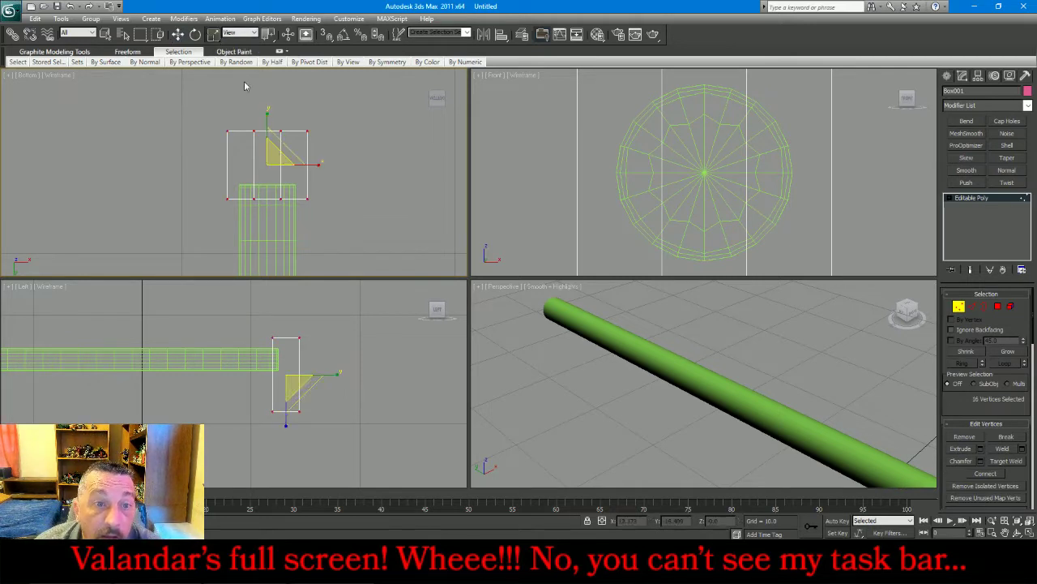
scroll(337, 323, down, 3)
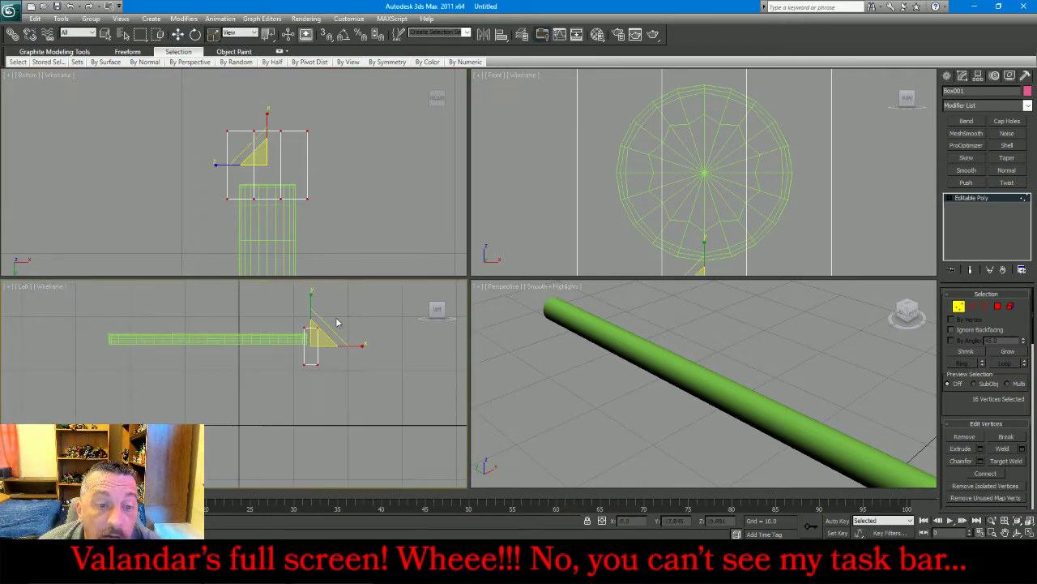
drag(280, 143, 285, 113)
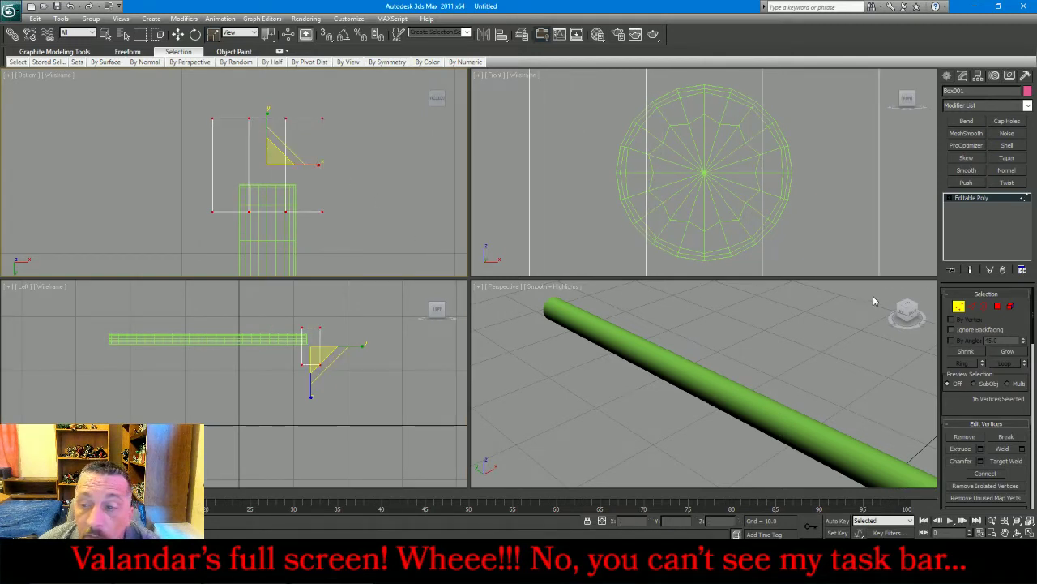
Connect the box's upright edges with a single segment to add one horizontal loop around its middle
click(972, 306)
click(407, 321)
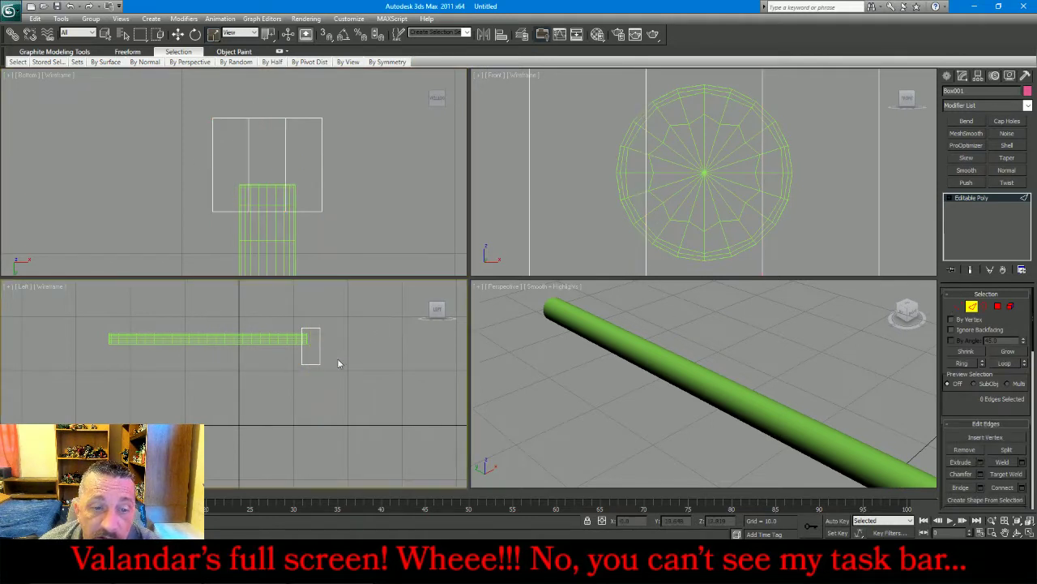
scroll(315, 346, up, 3)
drag(348, 352, 267, 366)
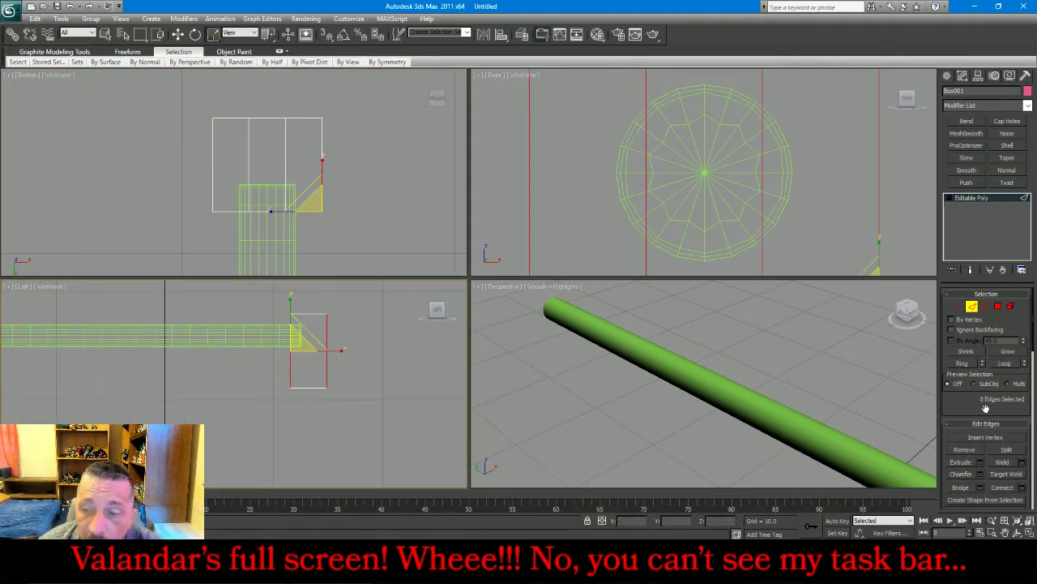
click(1024, 488)
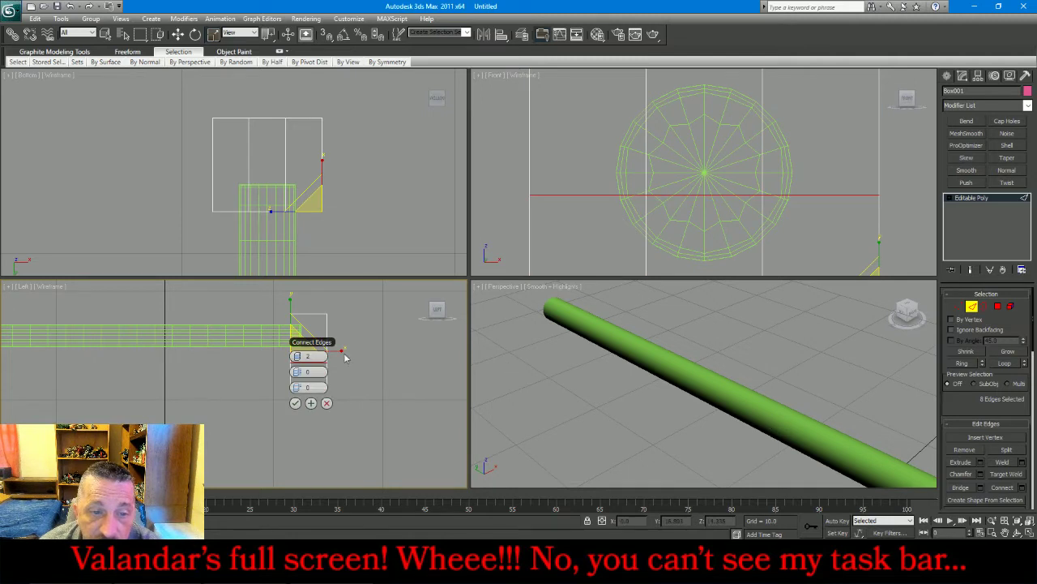
click(295, 403)
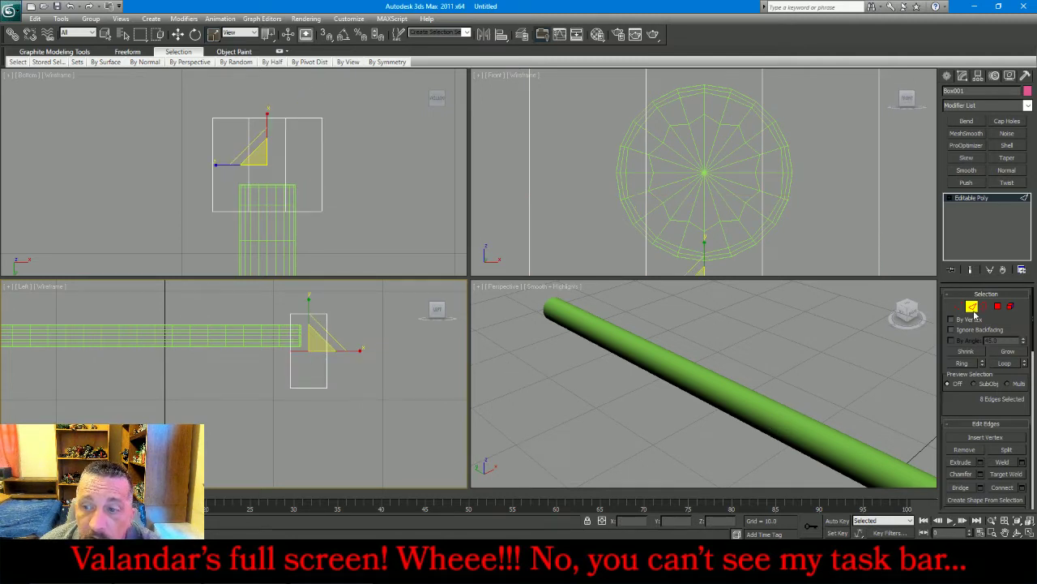
Select the box's bottom row of vertices and scale them wider along X in the Front view
click(960, 306)
drag(383, 421, 287, 369)
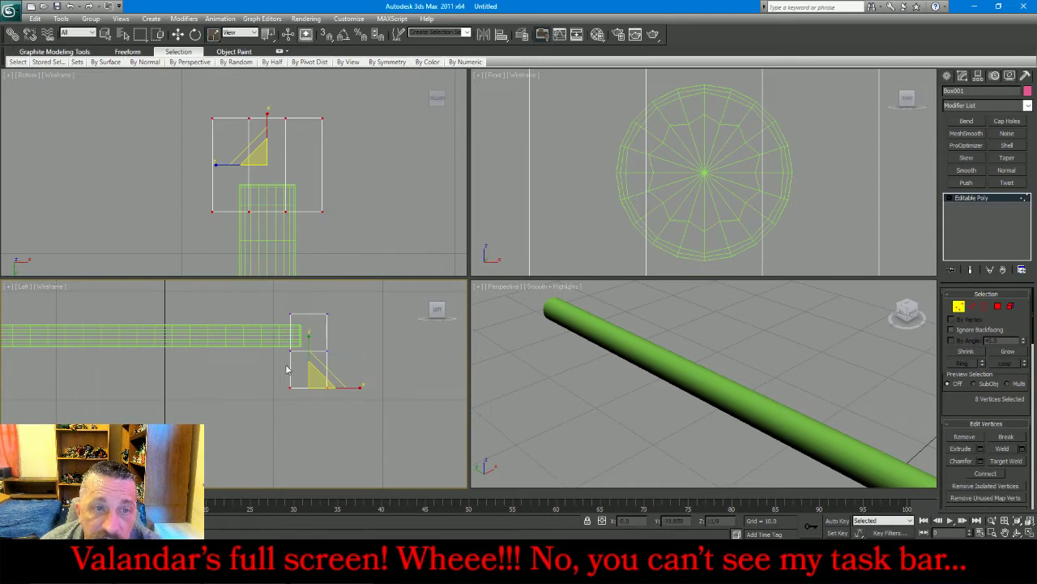
right_click(344, 170)
right_click(575, 154)
scroll(610, 96, down, 6)
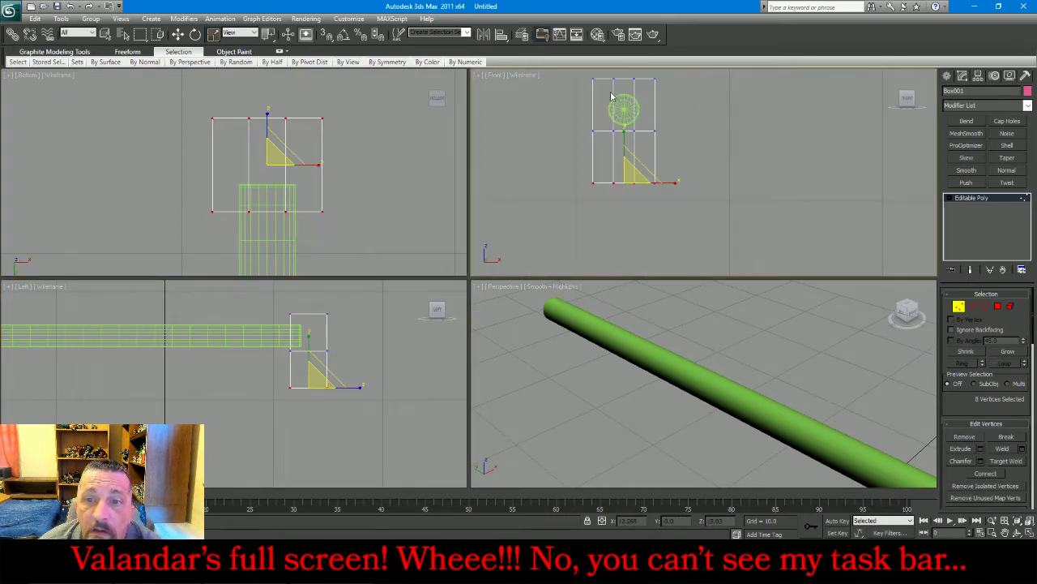
key(r)
drag(675, 182, 702, 178)
Select all the bottom-row vertices and scale them outward along X in the Left view to flare the base
drag(596, 176, 649, 199)
click(177, 34)
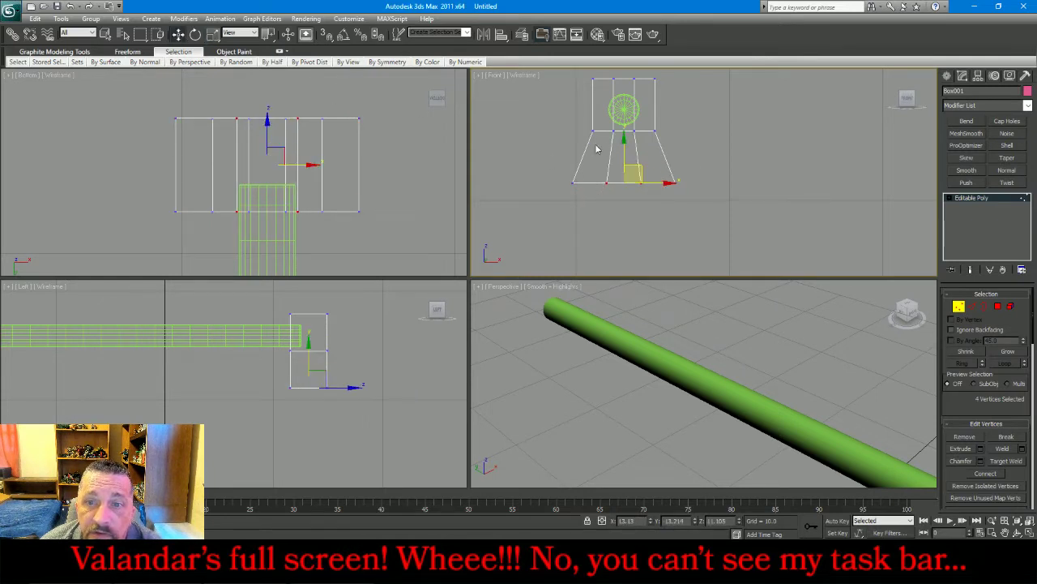
click(972, 306)
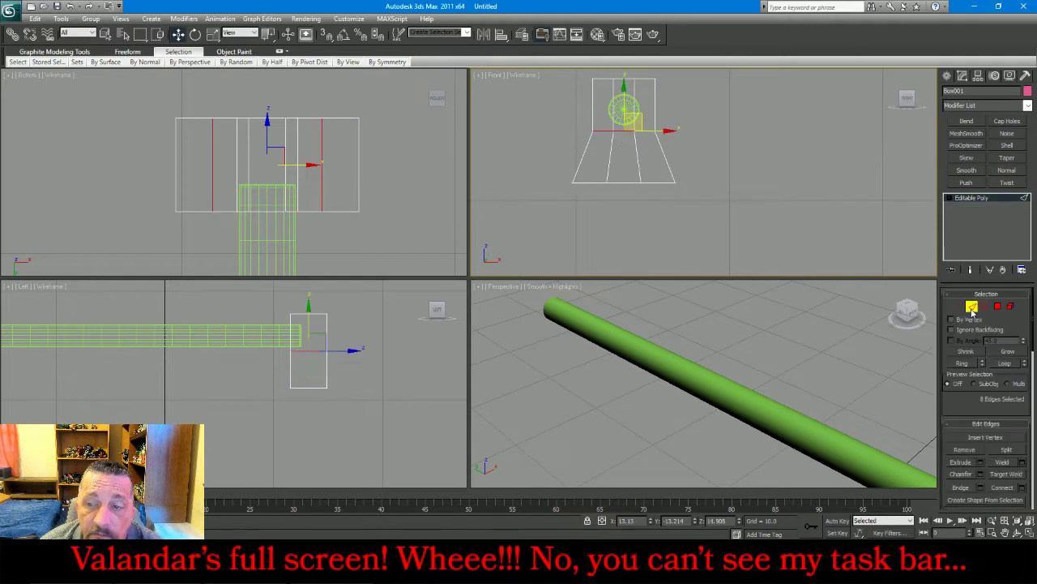
click(959, 307)
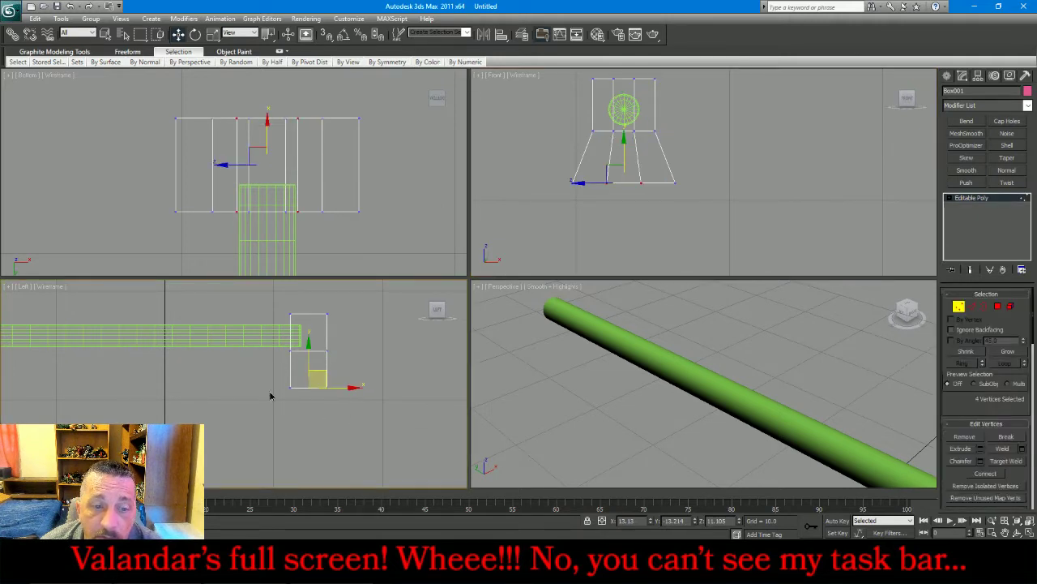
drag(402, 423, 260, 374)
click(212, 34)
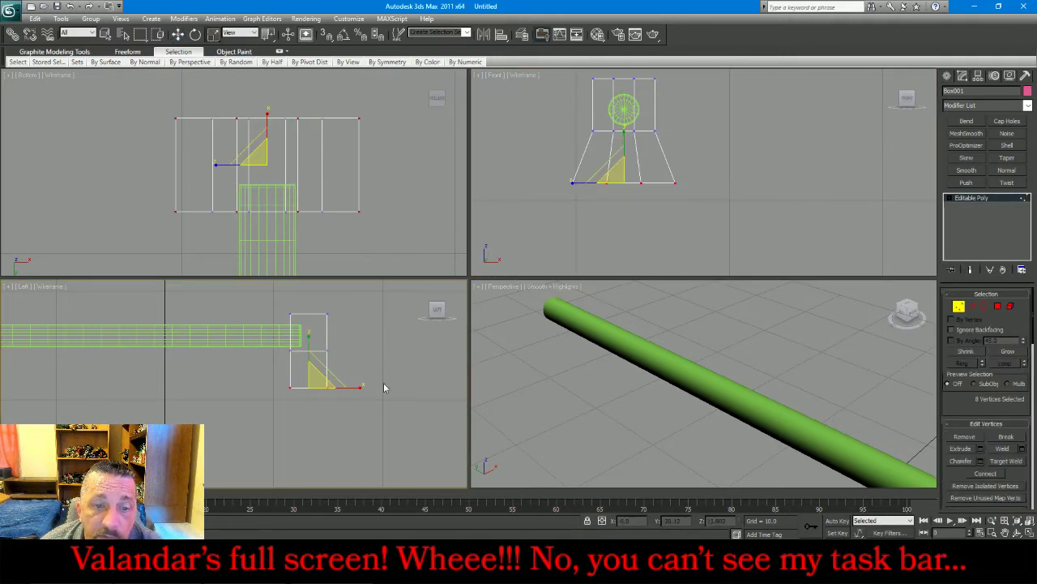
key(r)
drag(362, 392, 419, 392)
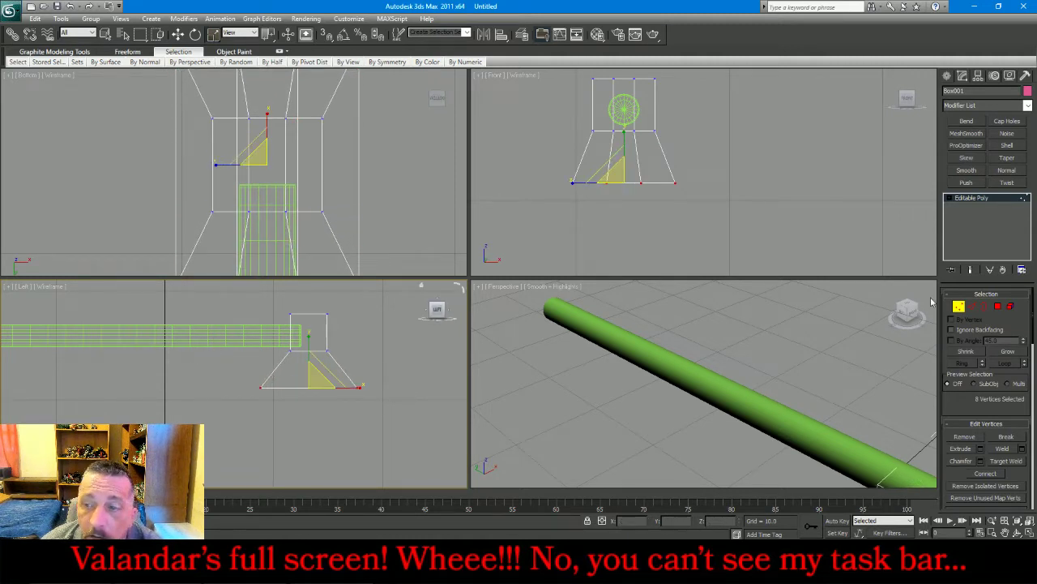
Connect the upper section's upright edges once, then scale the top-row vertices to about 176% along X in the Left view
click(973, 305)
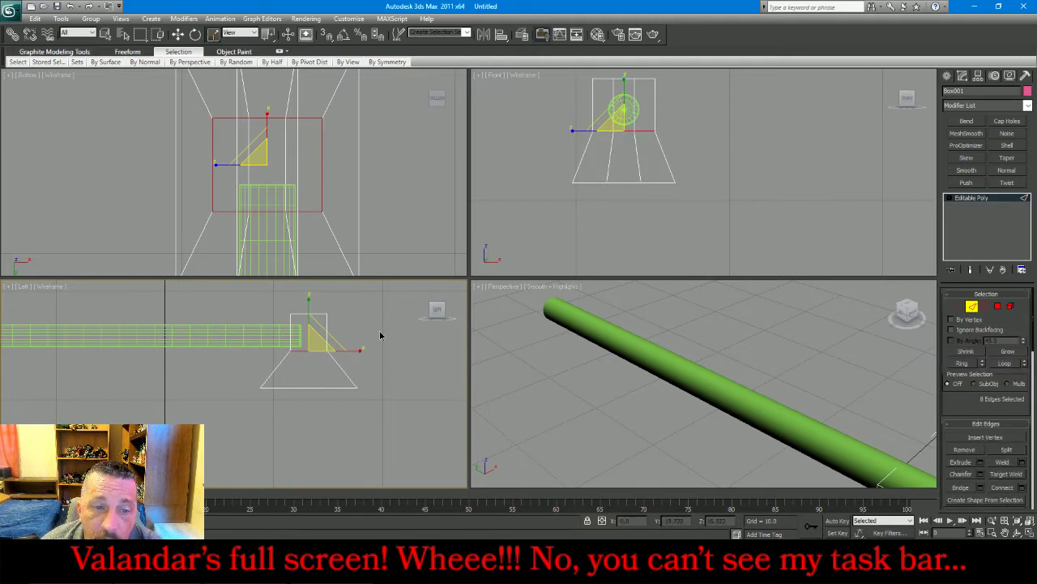
click(269, 337)
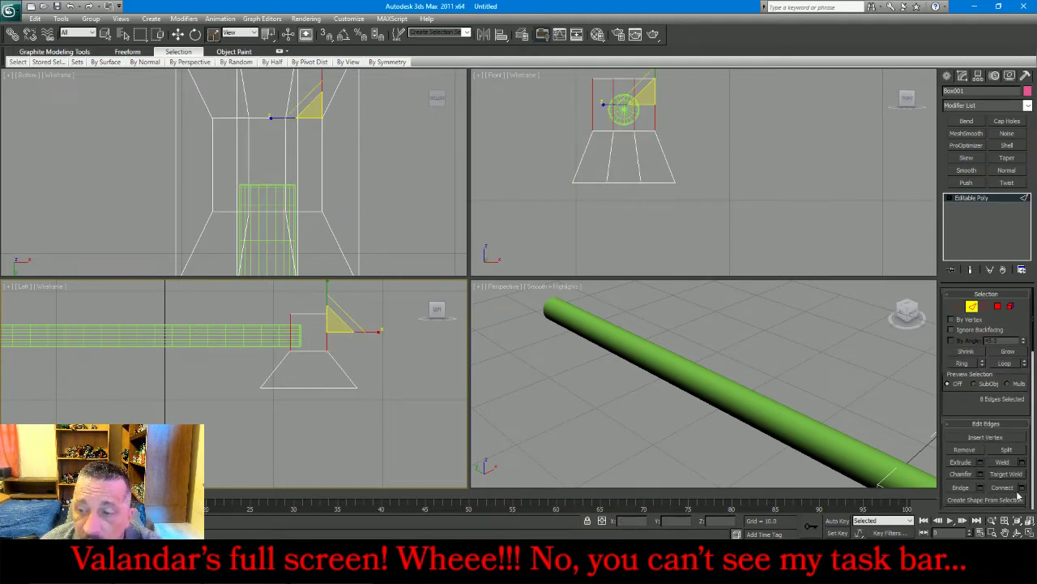
click(1002, 487)
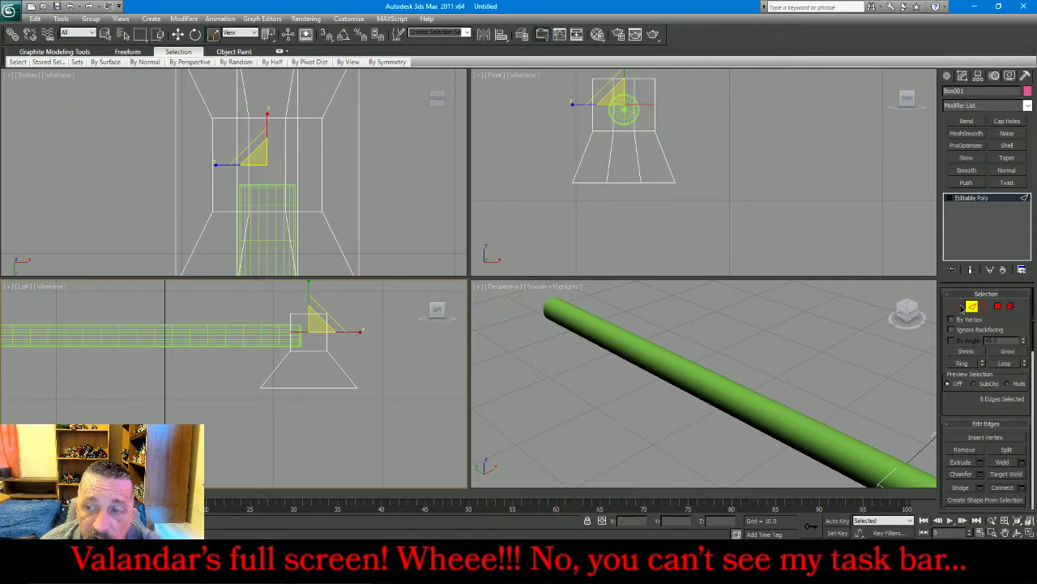
click(960, 305)
drag(254, 293, 387, 316)
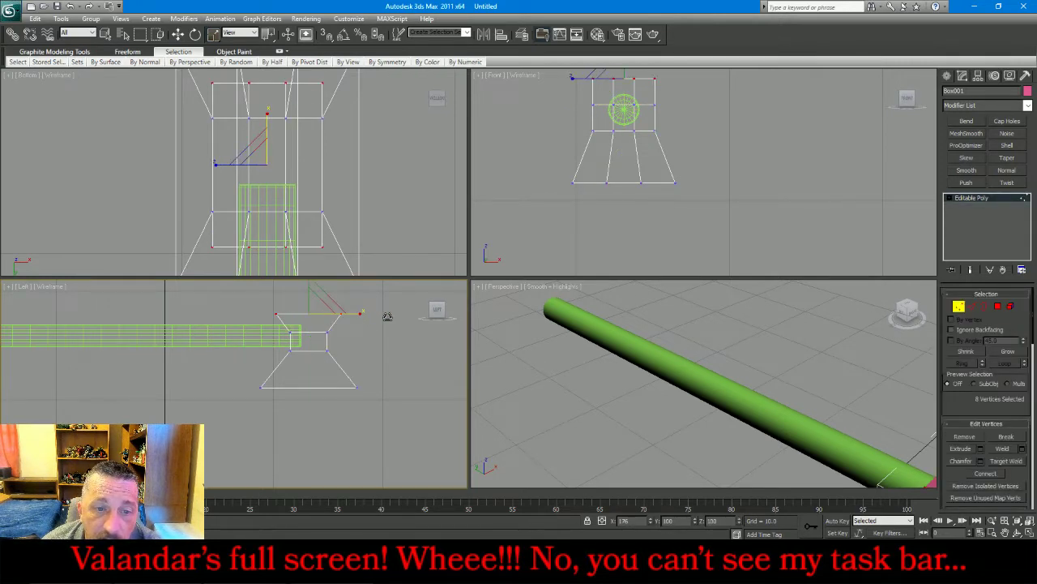
Connect the upright edges of the narrow middle section with 2 segments
click(971, 306)
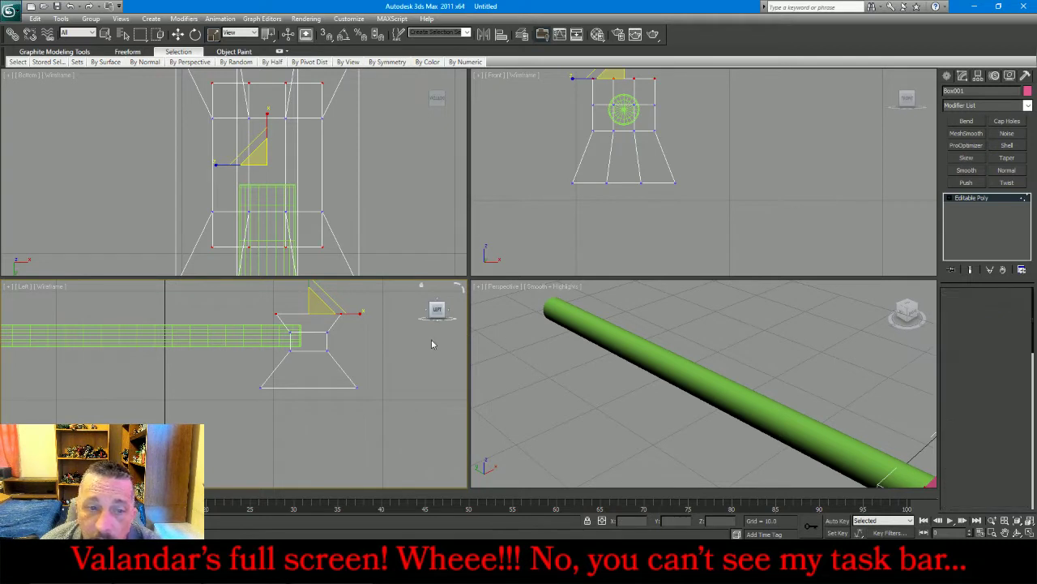
click(337, 341)
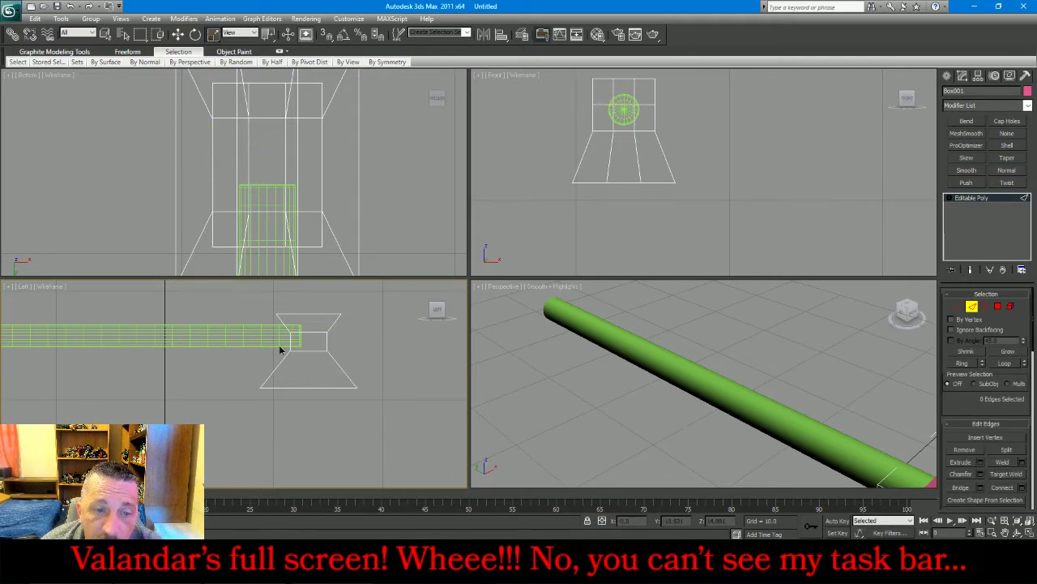
drag(332, 347, 281, 339)
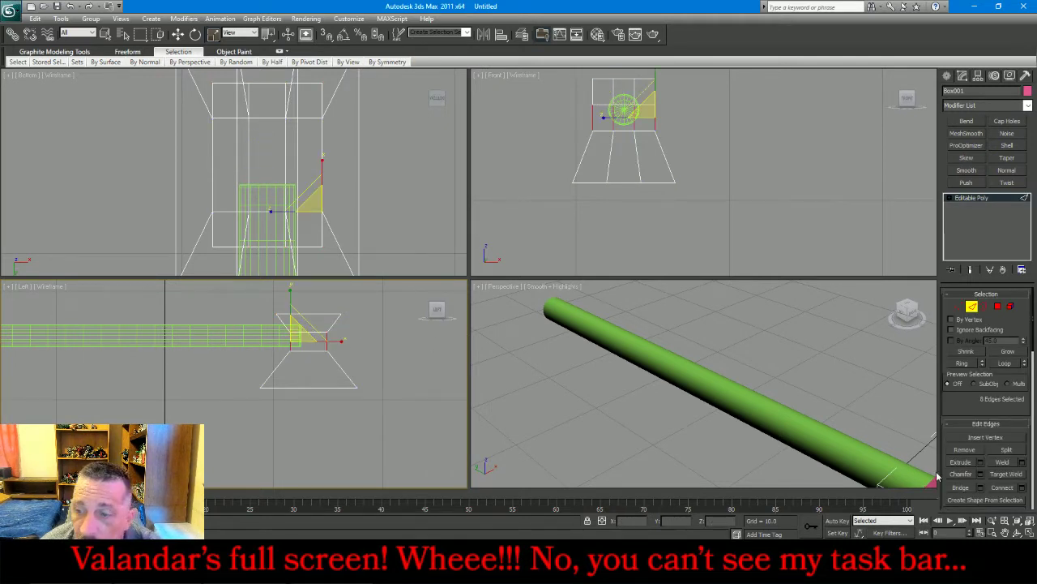
click(1023, 488)
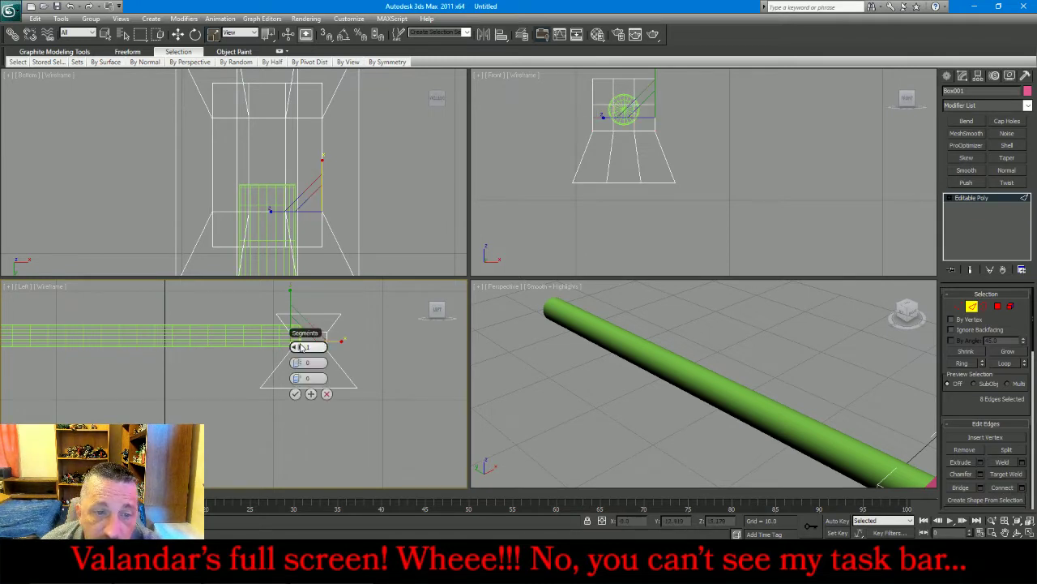
click(300, 347)
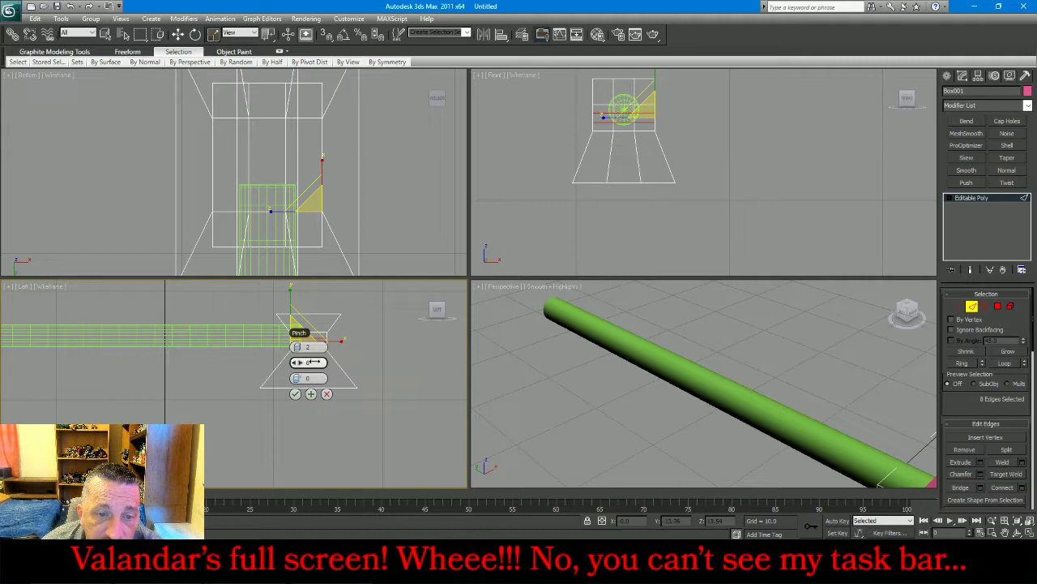
click(295, 393)
click(420, 386)
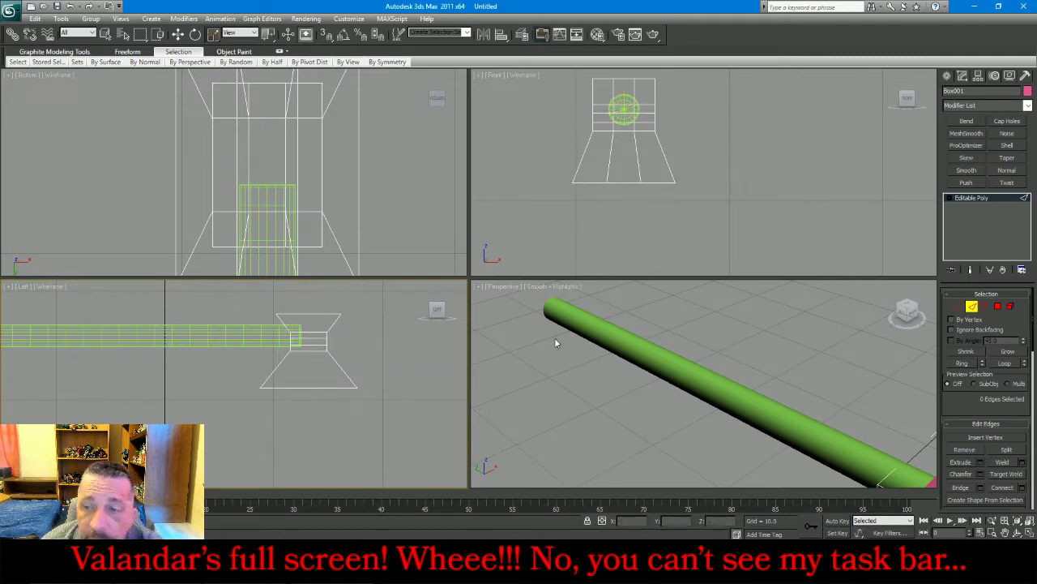
Connect all the horizontal edges seen in the Left view with 6 segments
drag(322, 414, 322, 421)
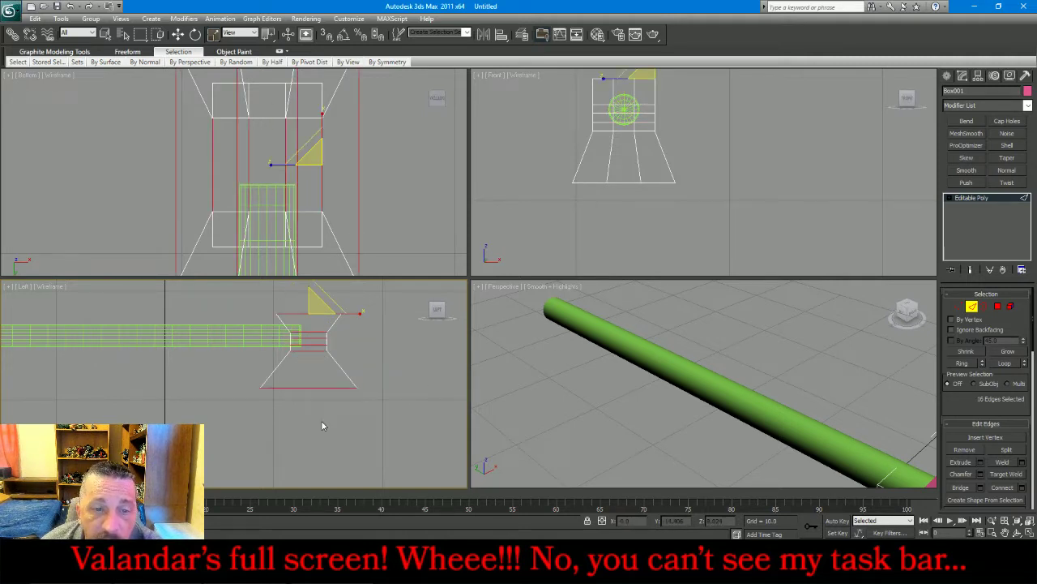
click(1021, 487)
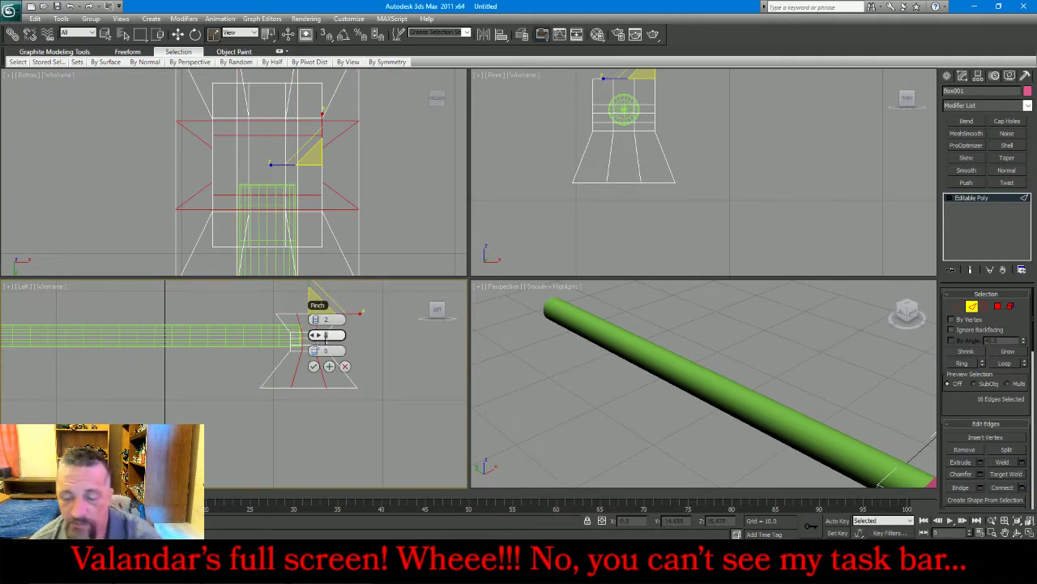
right_click(316, 335)
drag(321, 323, 327, 319)
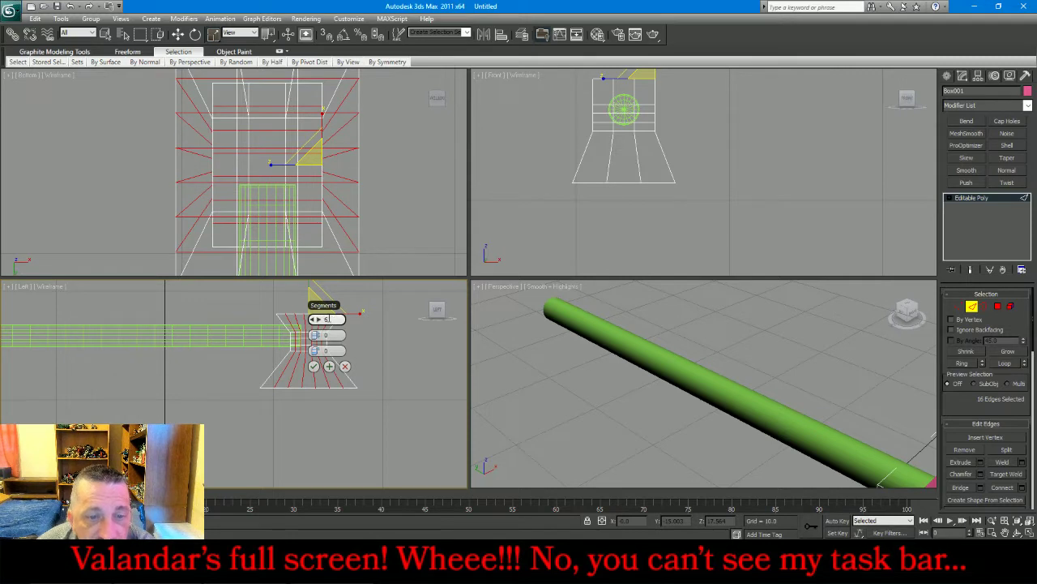
click(313, 367)
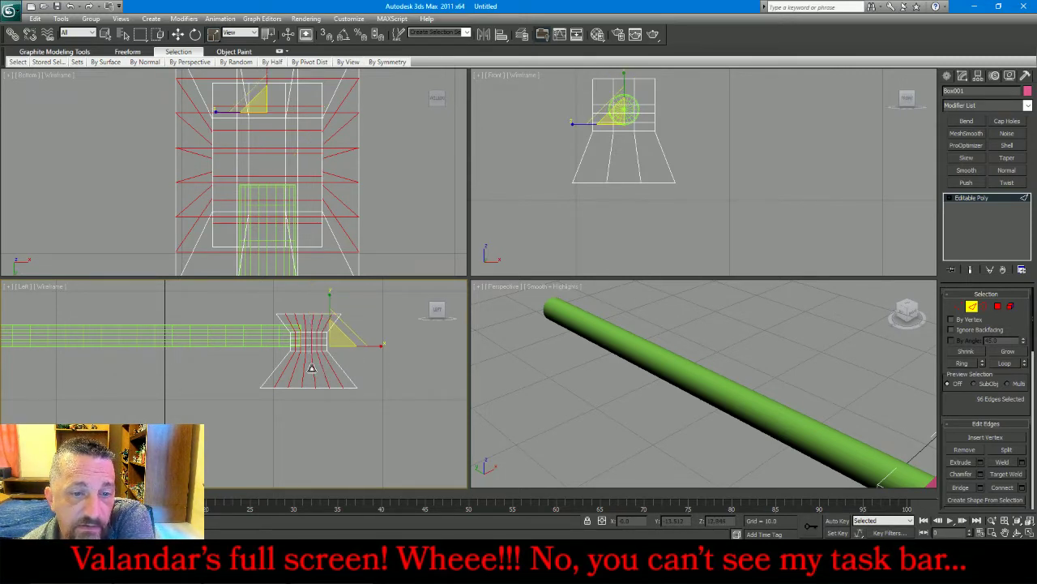
Raise the bottom-row vertices to shorten the flare and scale them slightly narrower along X in the Left view
click(958, 305)
drag(250, 410, 387, 370)
click(180, 37)
click(179, 37)
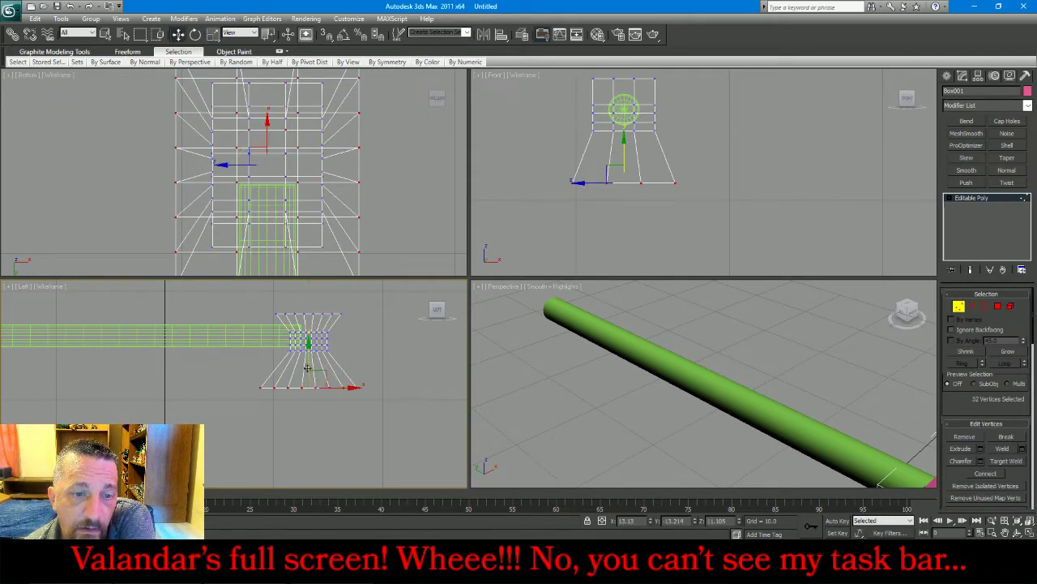
drag(309, 363, 313, 344)
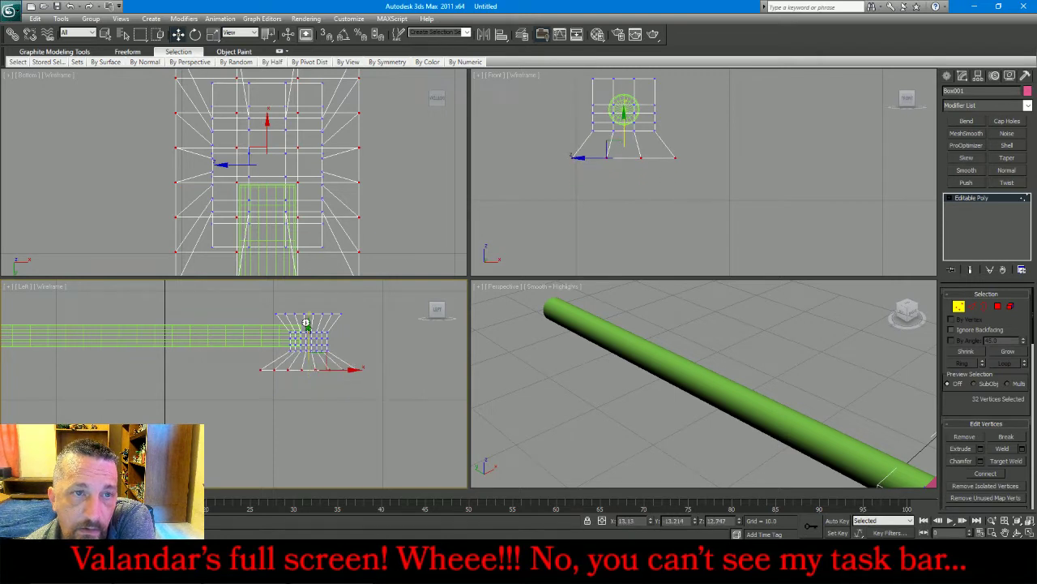
click(213, 34)
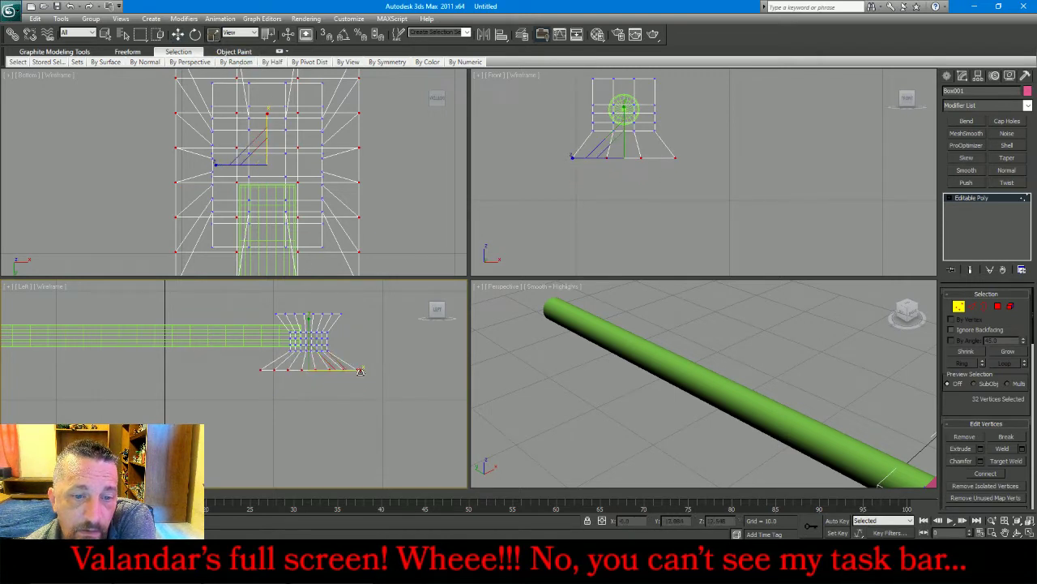
drag(359, 369, 351, 373)
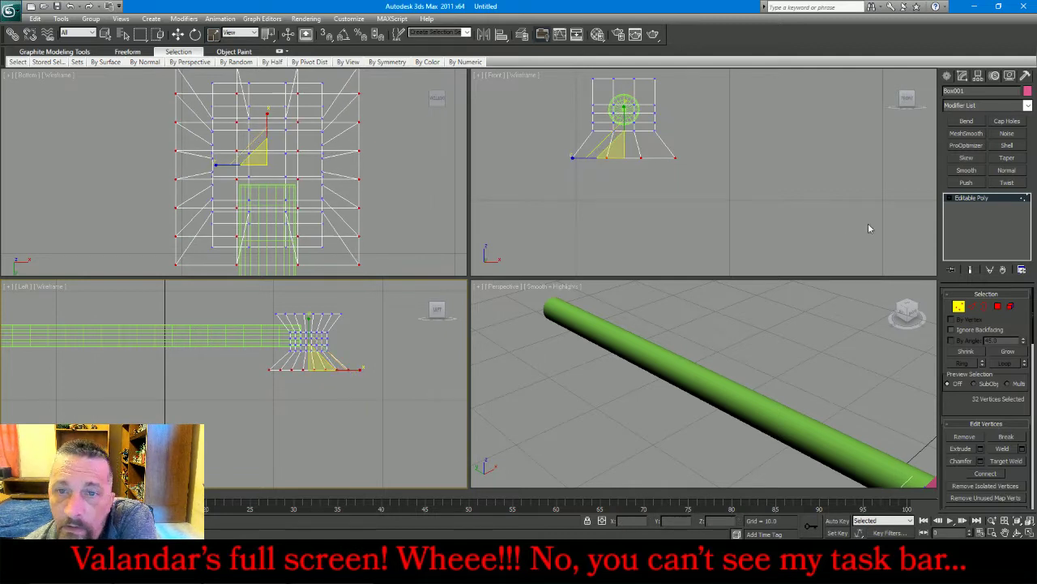
Spread the inner bottom vertices apart along X in the Front view and lower them below the outer corners
click(604, 206)
drag(604, 207, 688, 159)
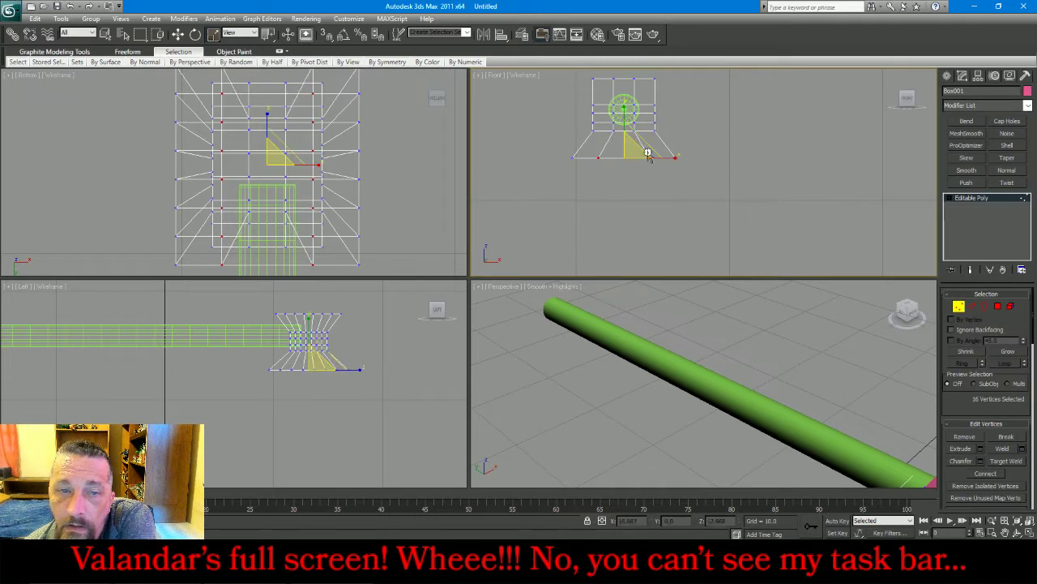
click(186, 52)
key(w)
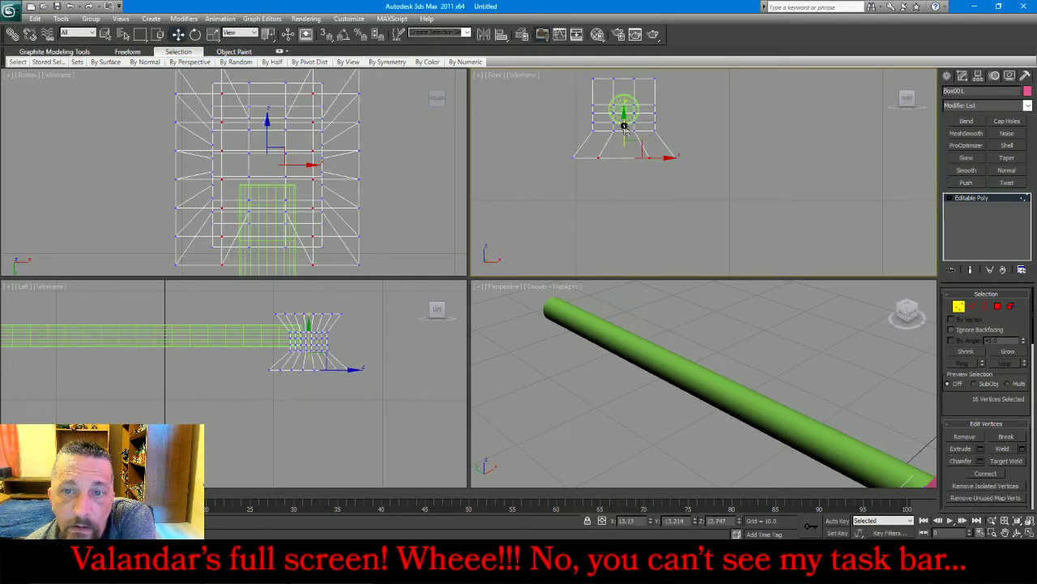
drag(624, 128, 620, 160)
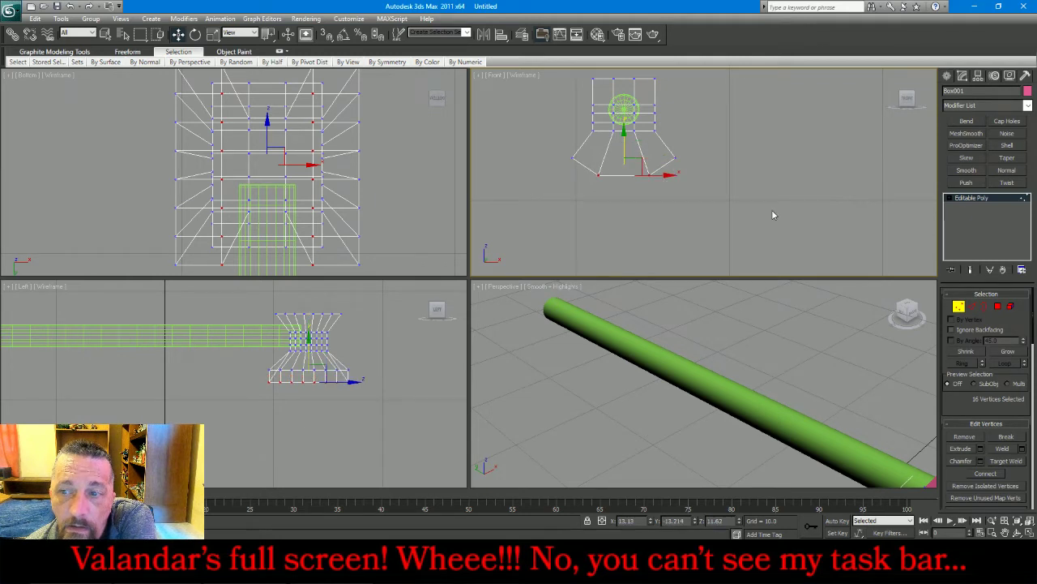
Extrude only the slanted underside polygons at both sides of the flare, extending them outward as two legs in the Front view
click(998, 306)
drag(680, 184, 662, 163)
ctrl+drag(587, 169, 587, 152)
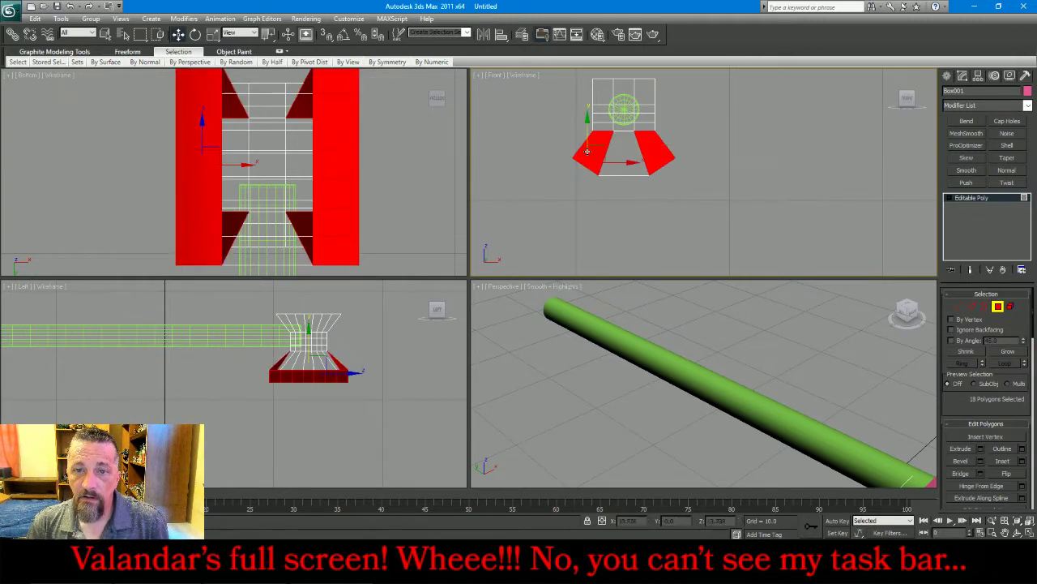
alt+drag(564, 107, 690, 151)
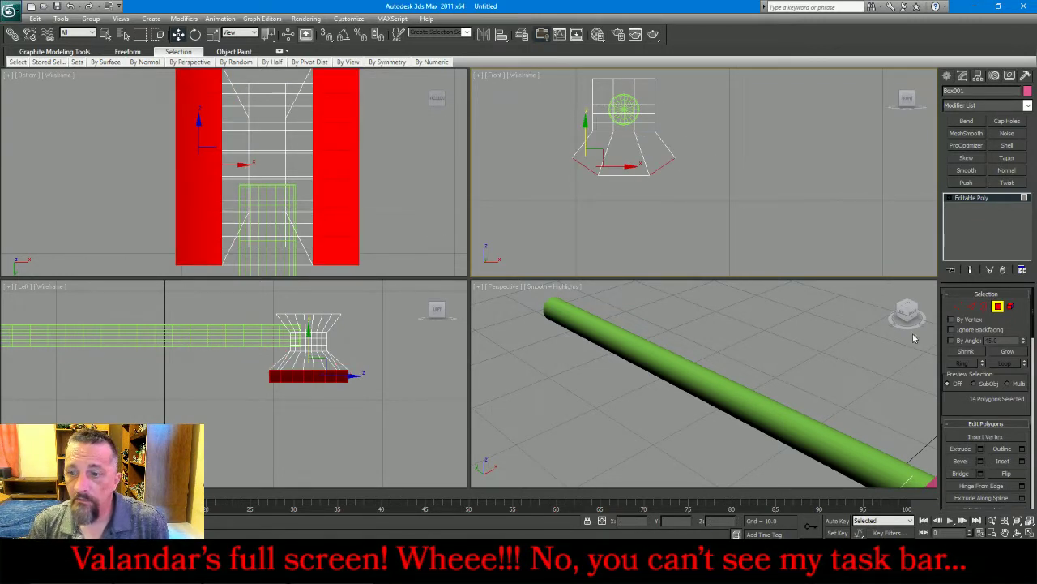
click(981, 448)
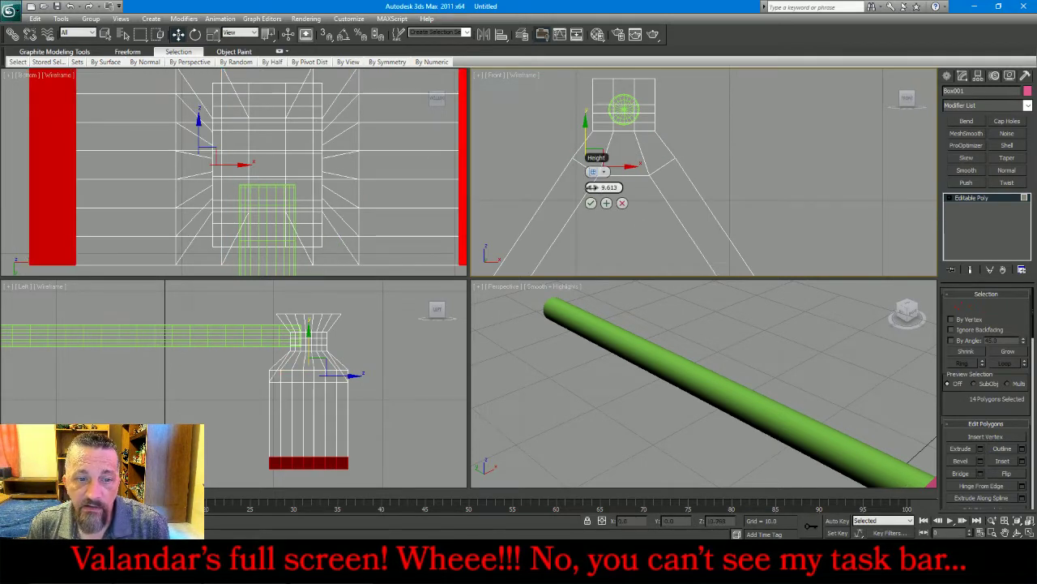
drag(591, 187, 523, 212)
click(591, 203)
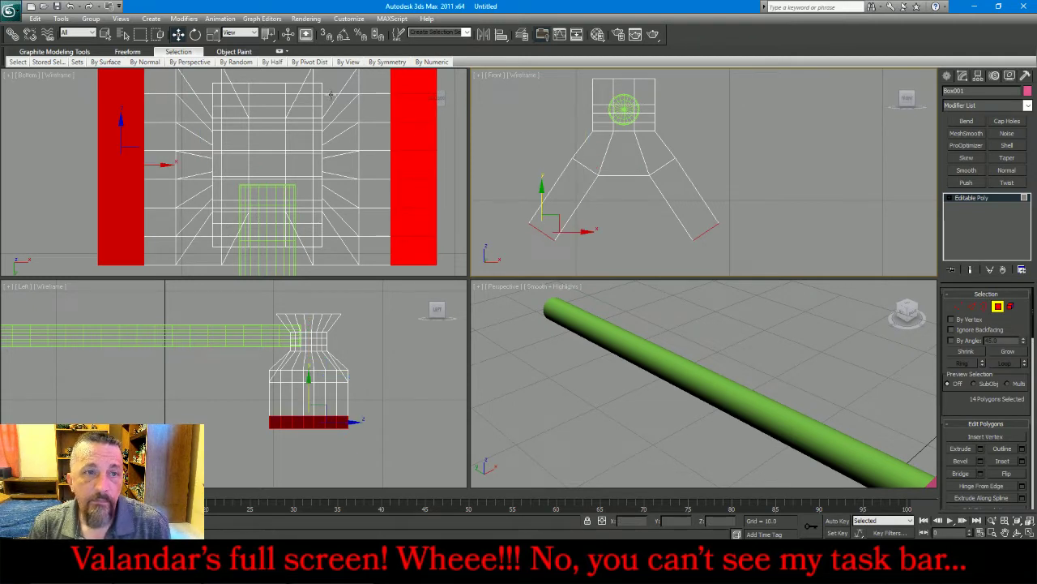
Scale the extruded end faces much wider along X in the Left view to flare both legs
click(213, 35)
right_click(344, 373)
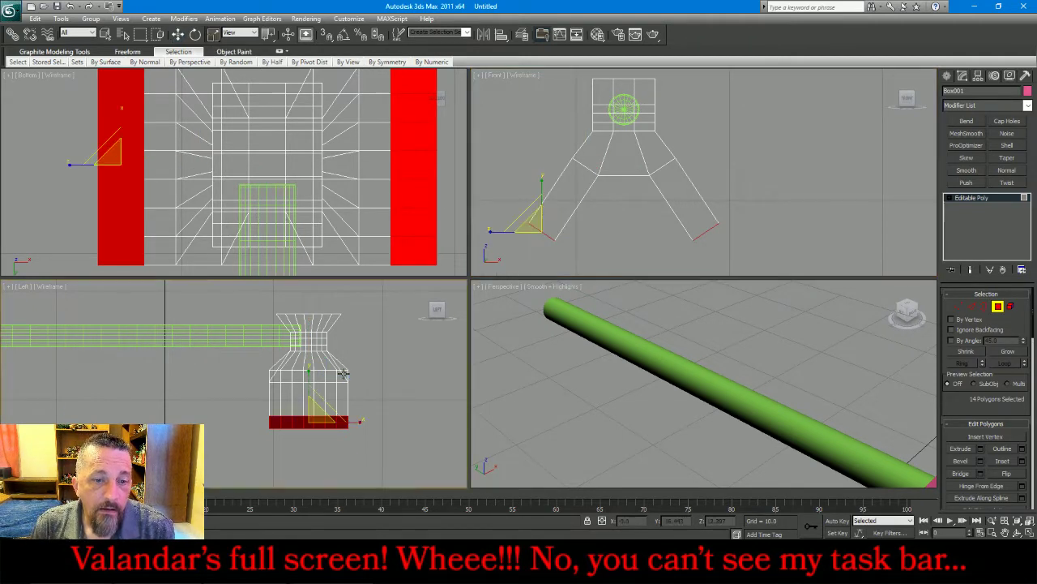
drag(359, 421, 410, 422)
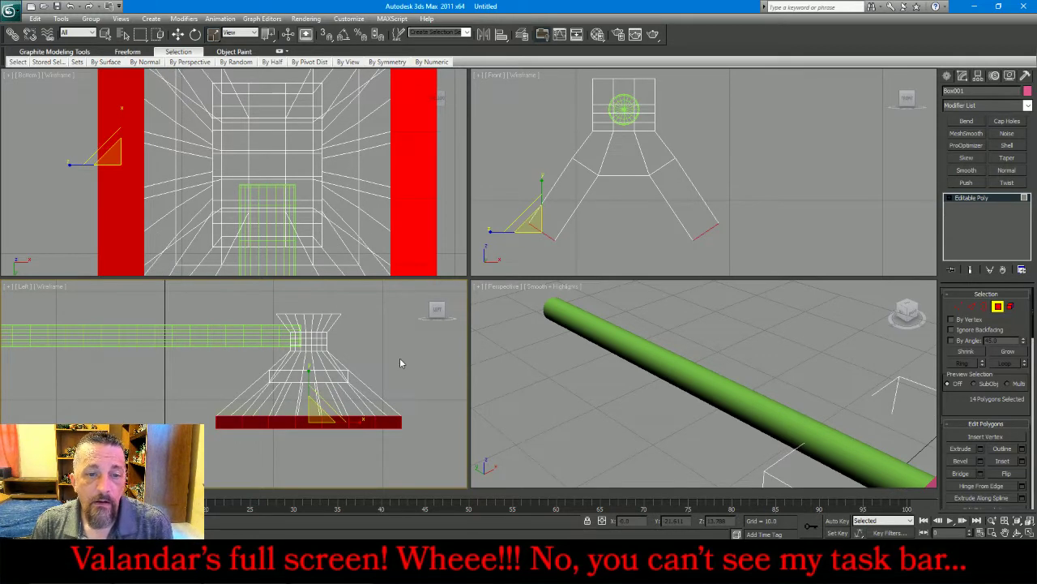
right_click(573, 354)
key(z)
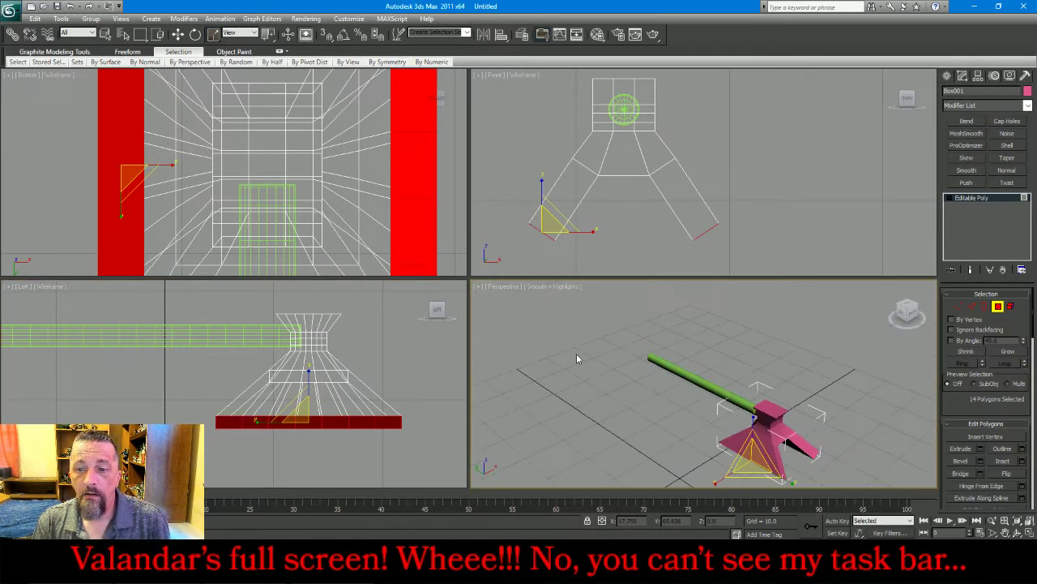
scroll(576, 354, up, 2)
scroll(576, 353, down, 2)
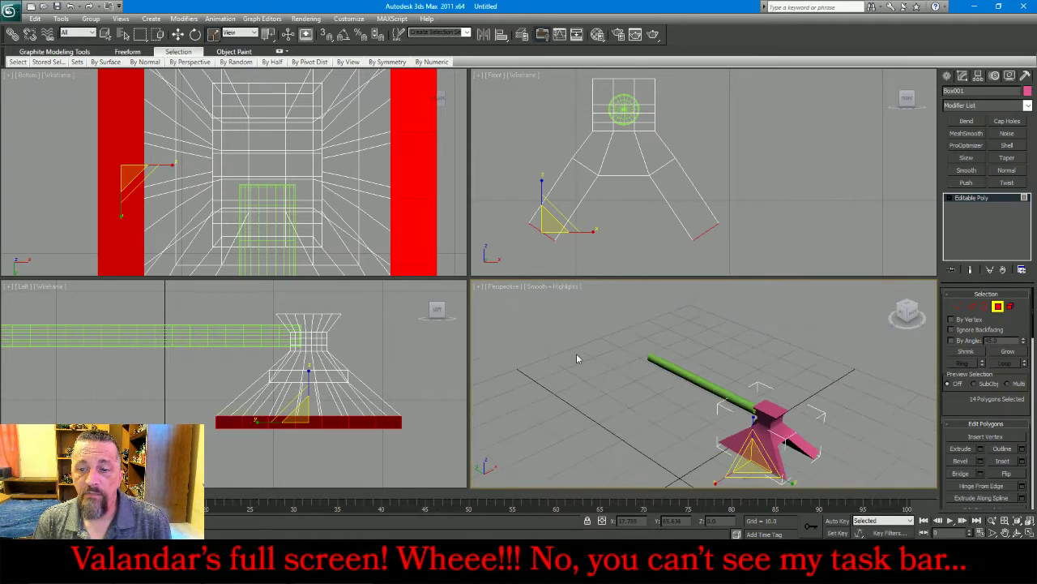
Bend the top-row vertices with angle 64, direction 90 and bend axis X, and collapse the modifier into the Editable Poly
click(999, 308)
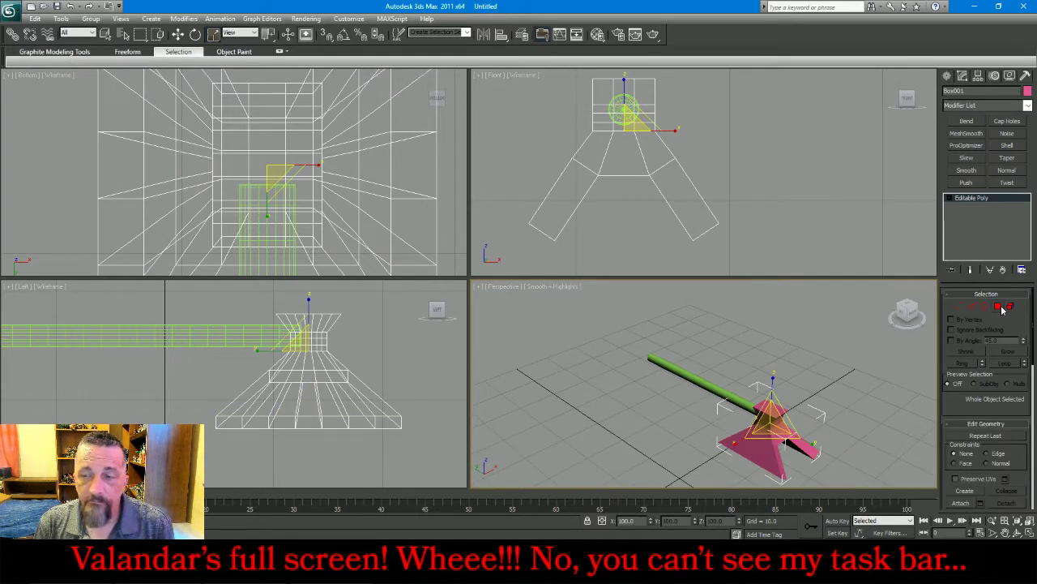
click(960, 306)
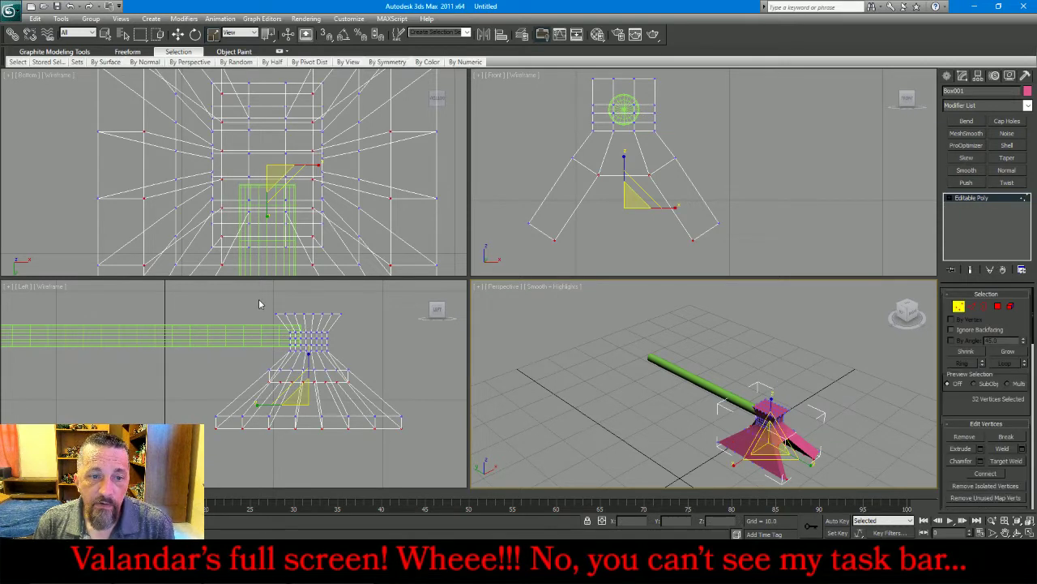
drag(259, 299, 364, 320)
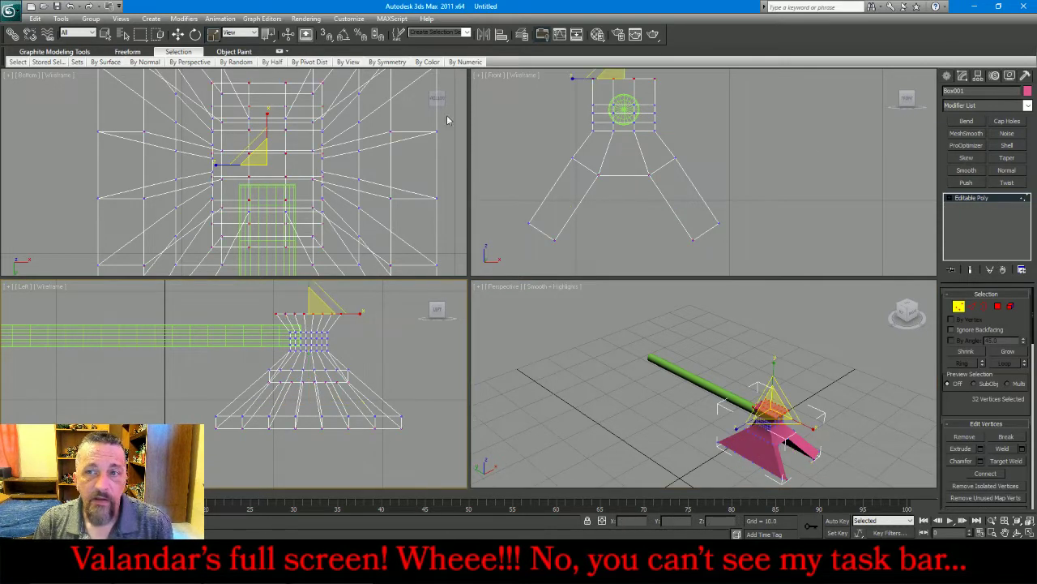
click(966, 121)
drag(1015, 317, 1000, 266)
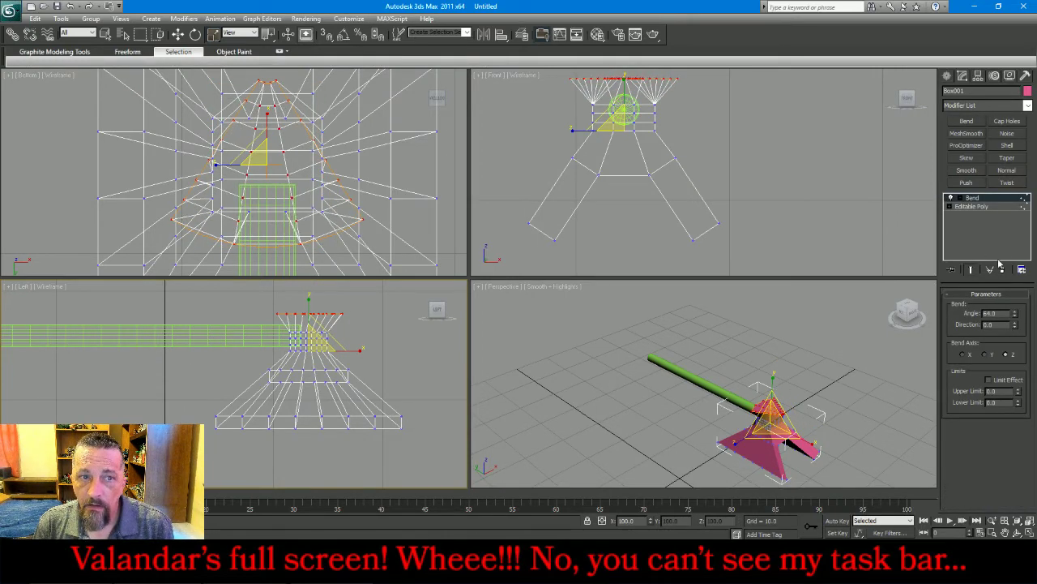
click(987, 355)
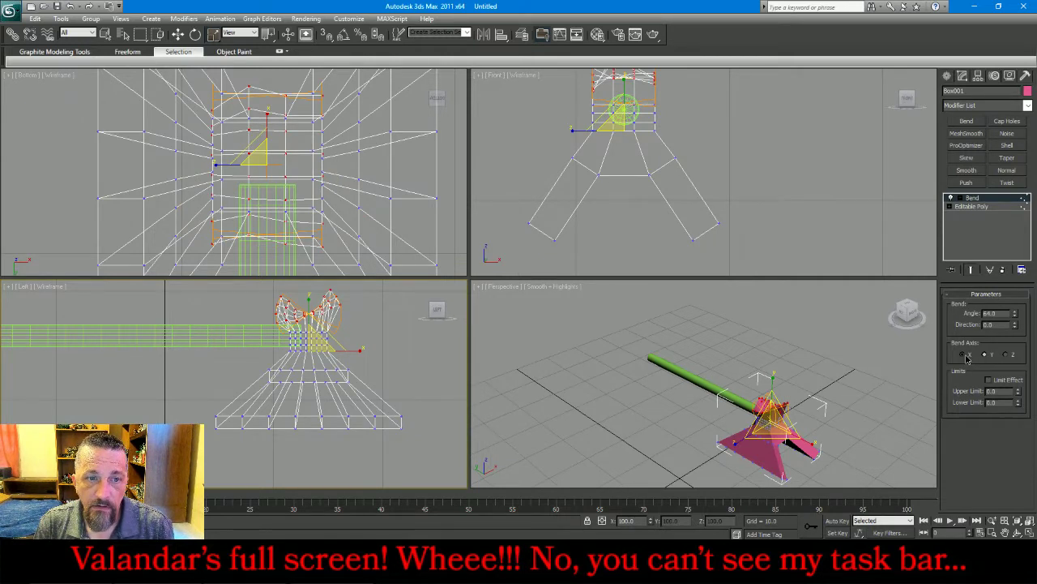
click(965, 355)
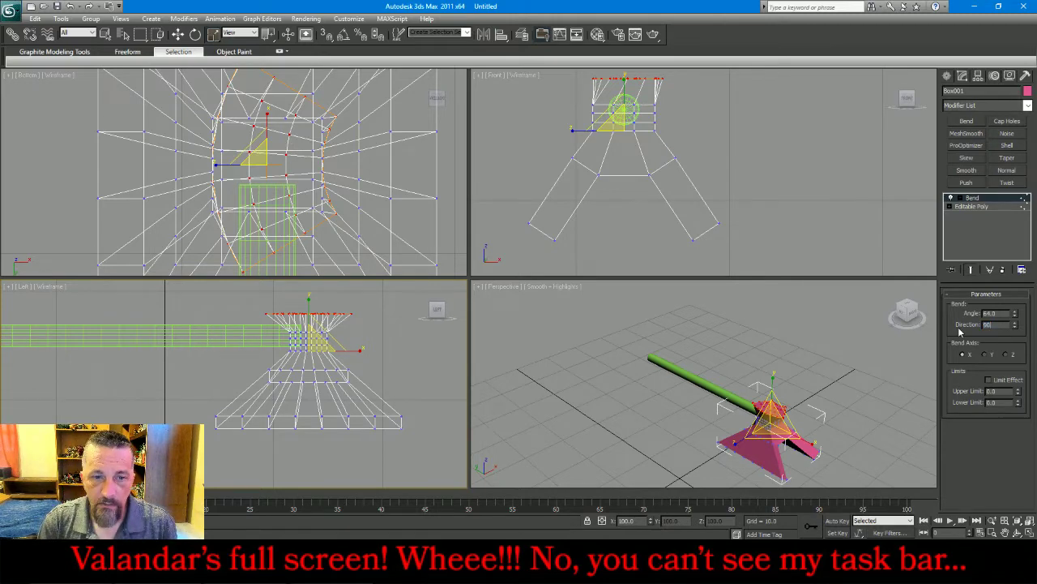
key(Return)
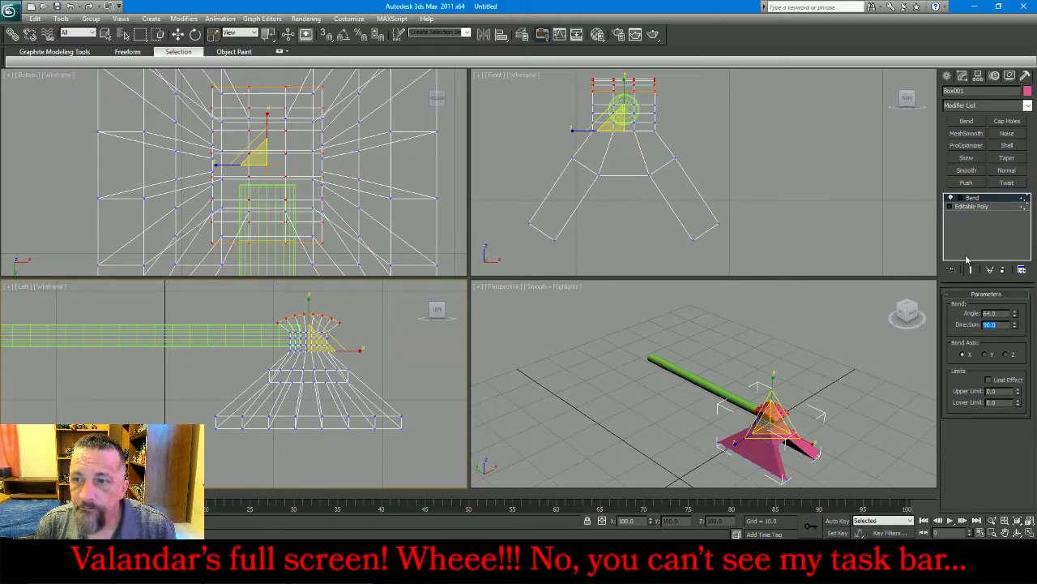
right_click(997, 207)
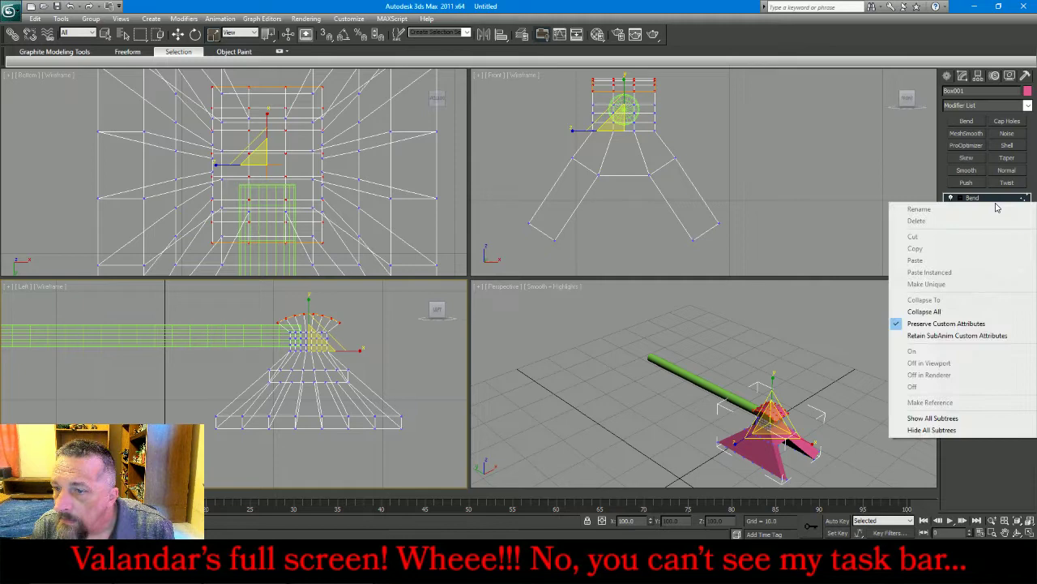
click(986, 306)
Bend the lower flare vertices into a downward arc with direction 90 and bend axis X, and collapse the modifier stack
click(958, 306)
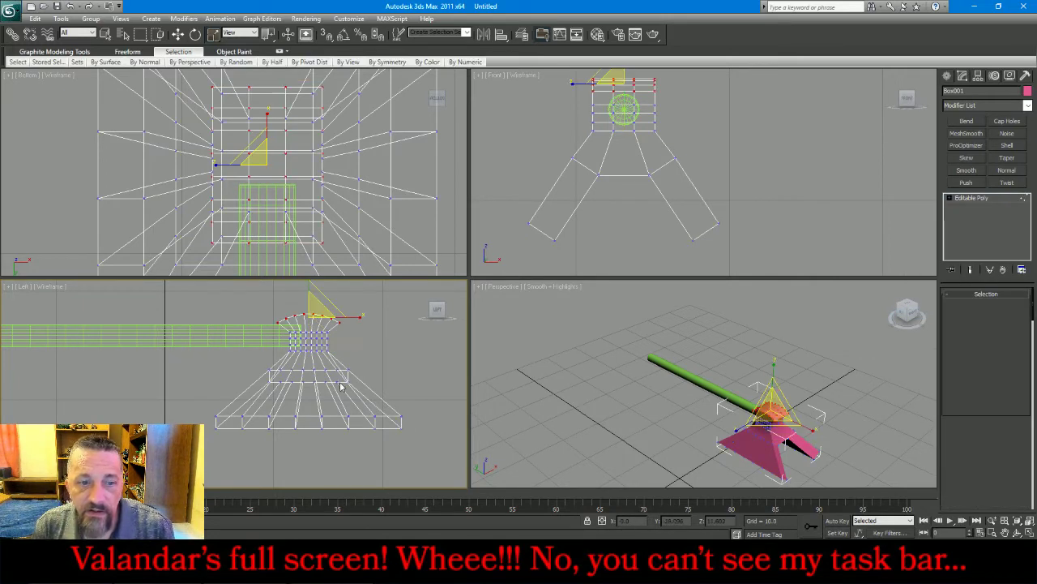
drag(238, 400, 448, 475)
click(967, 120)
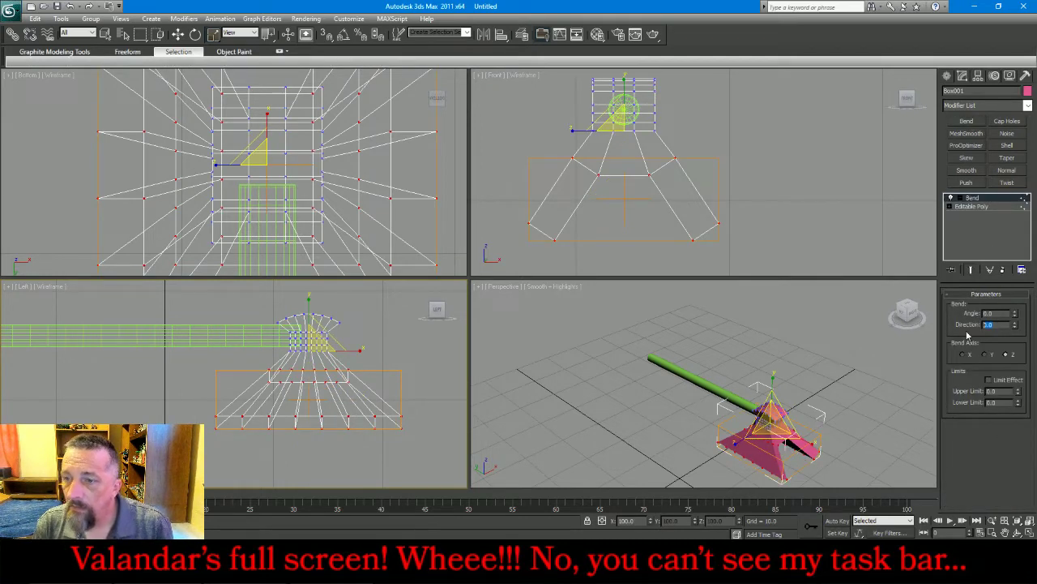
text(90)
key(Return)
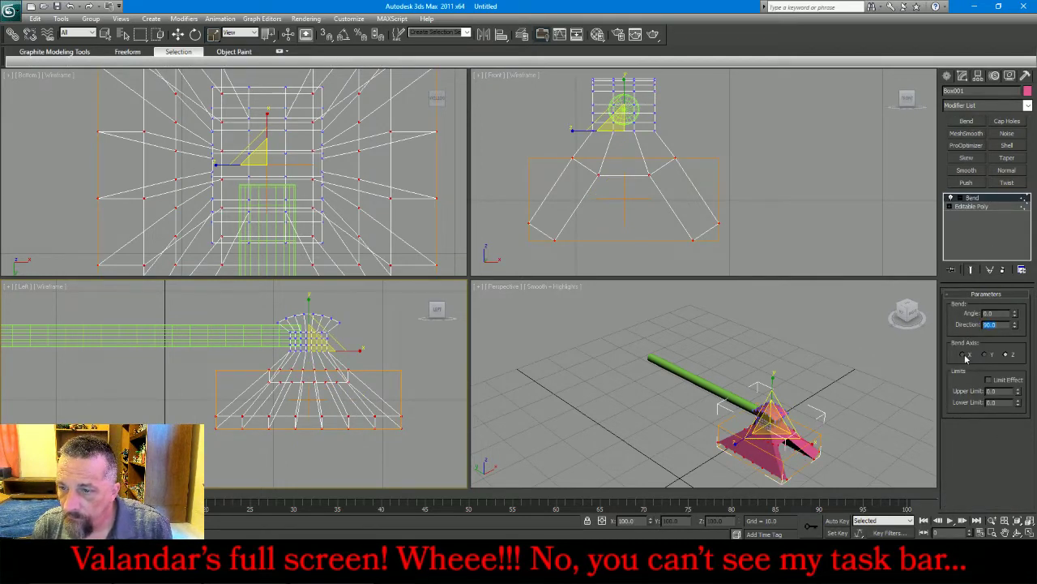
click(964, 355)
drag(1013, 314, 1029, 414)
right_click(976, 201)
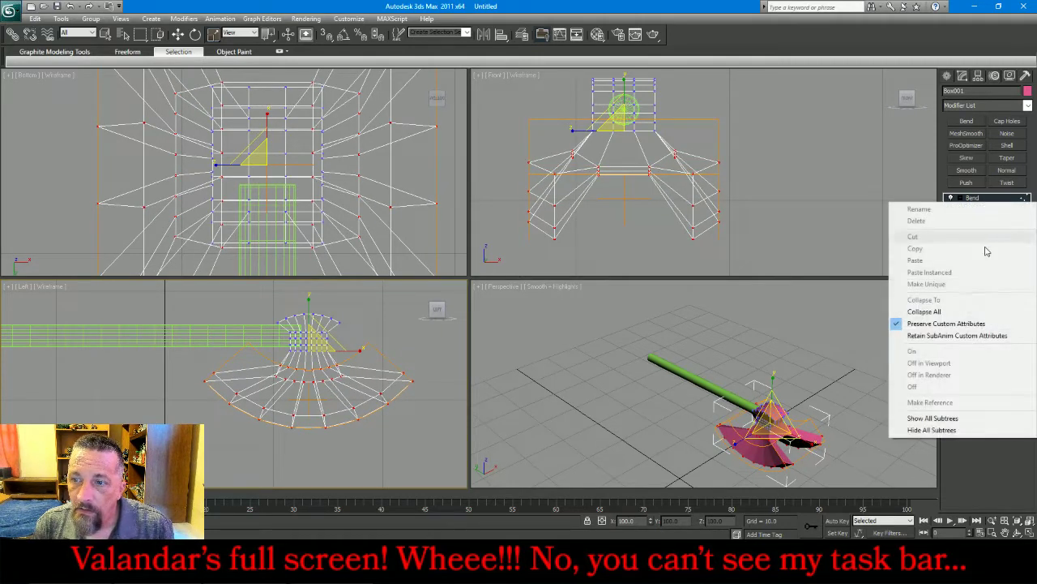
click(962, 316)
Reduce the selection to the outer blade-end vertices and scale them narrower along X and slightly shorter along Y in the Left view
click(959, 307)
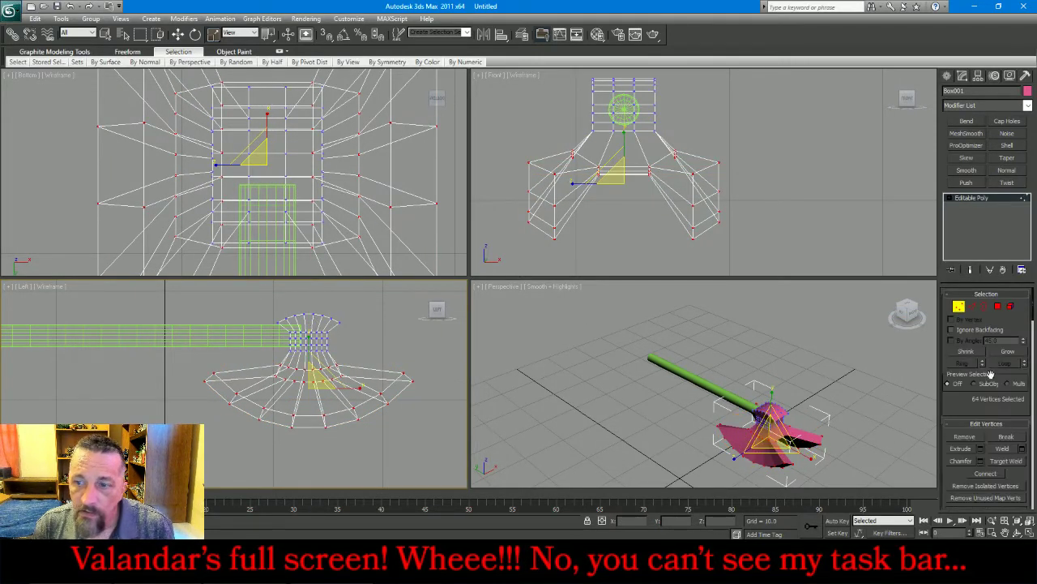
click(966, 351)
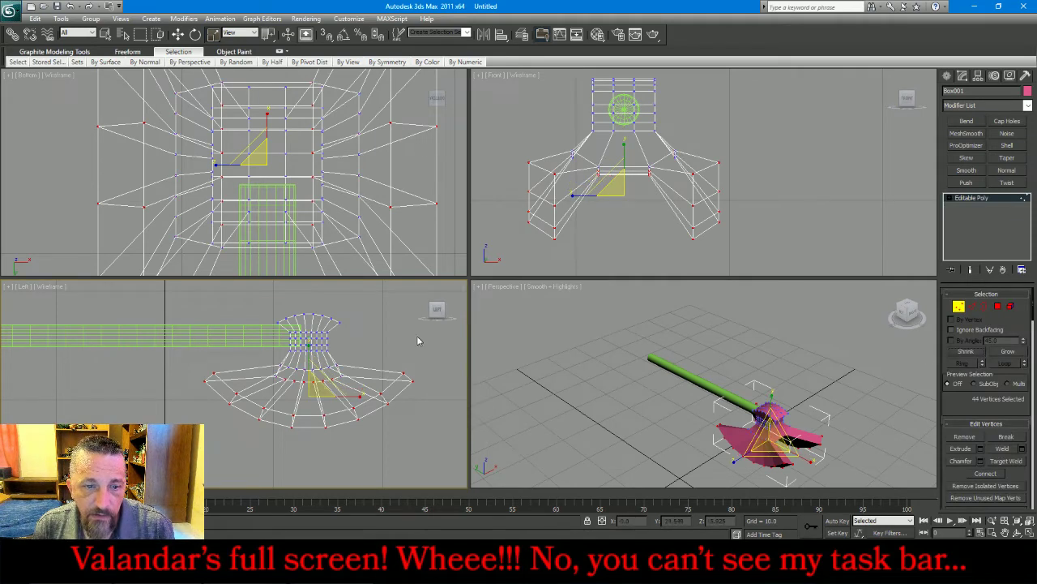
alt+drag(271, 313, 329, 414)
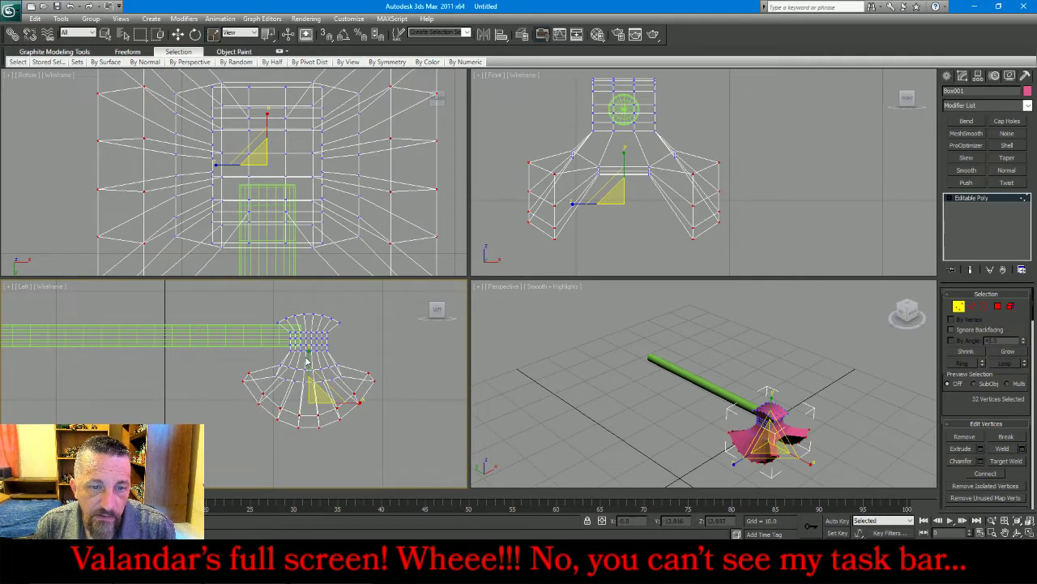
drag(308, 352, 308, 379)
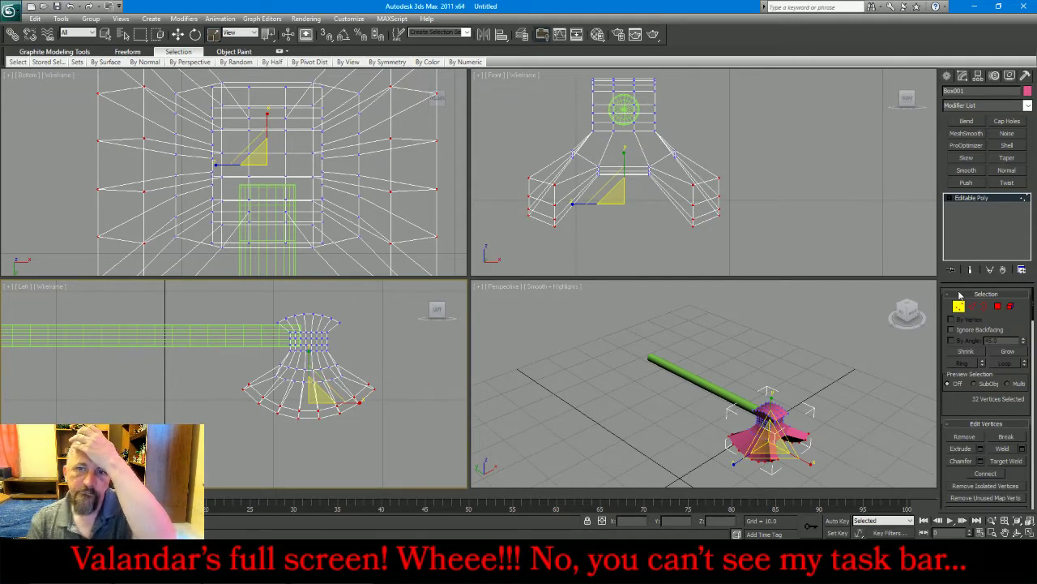
Taper the blade-end vertices symmetrically with amount -1.22, curve 1.22, primary axis X and effect Z, and collapse the modifier stack
scroll(236, 186, down, 5)
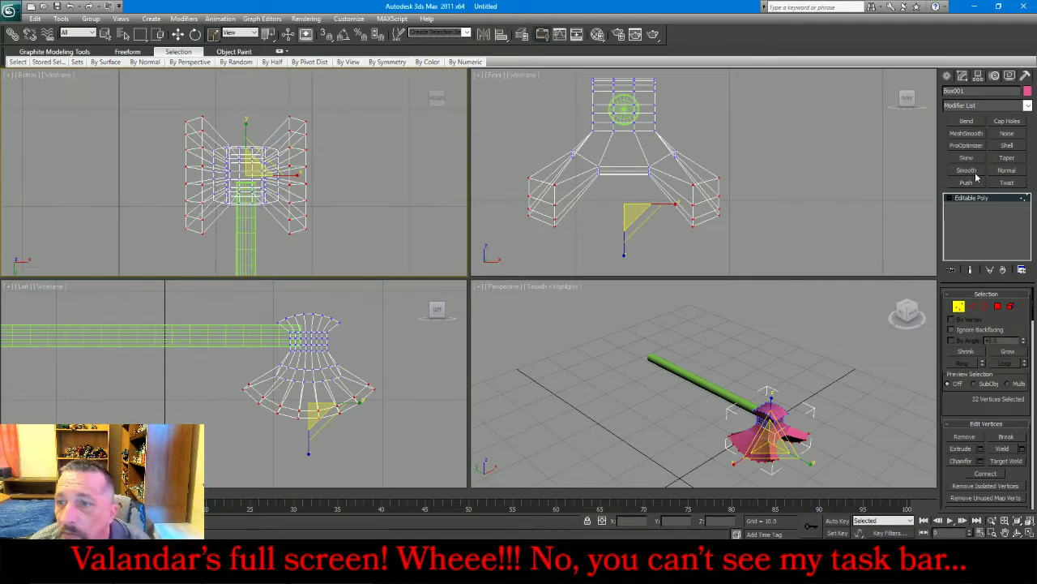
click(1008, 158)
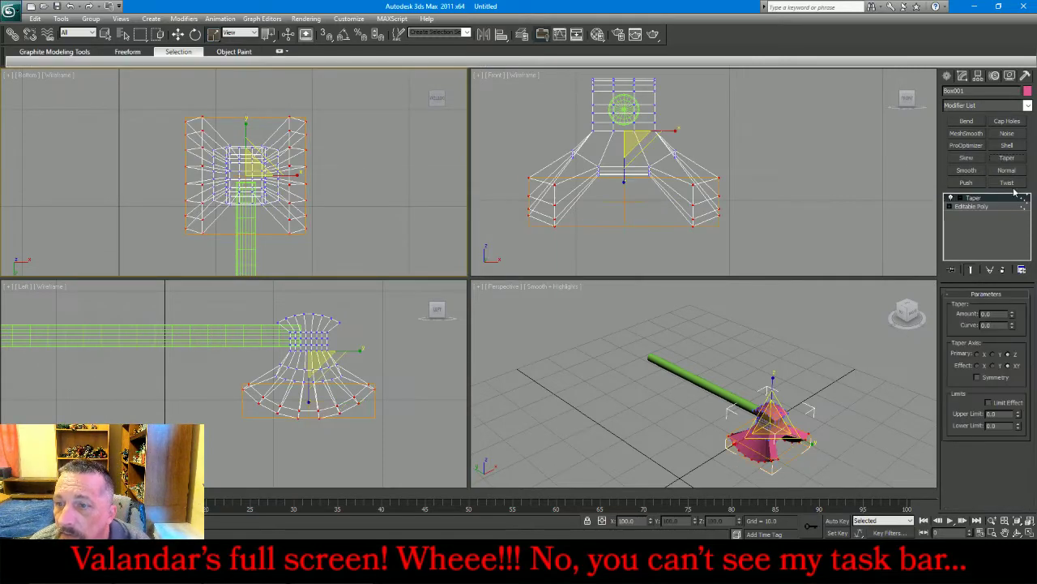
click(978, 377)
drag(1011, 319, 1013, 357)
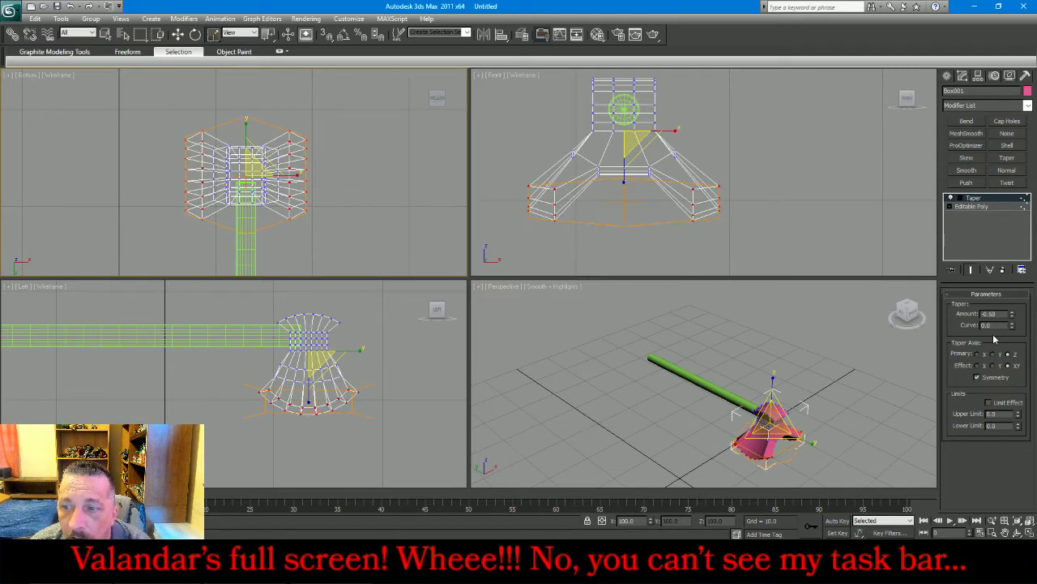
click(993, 355)
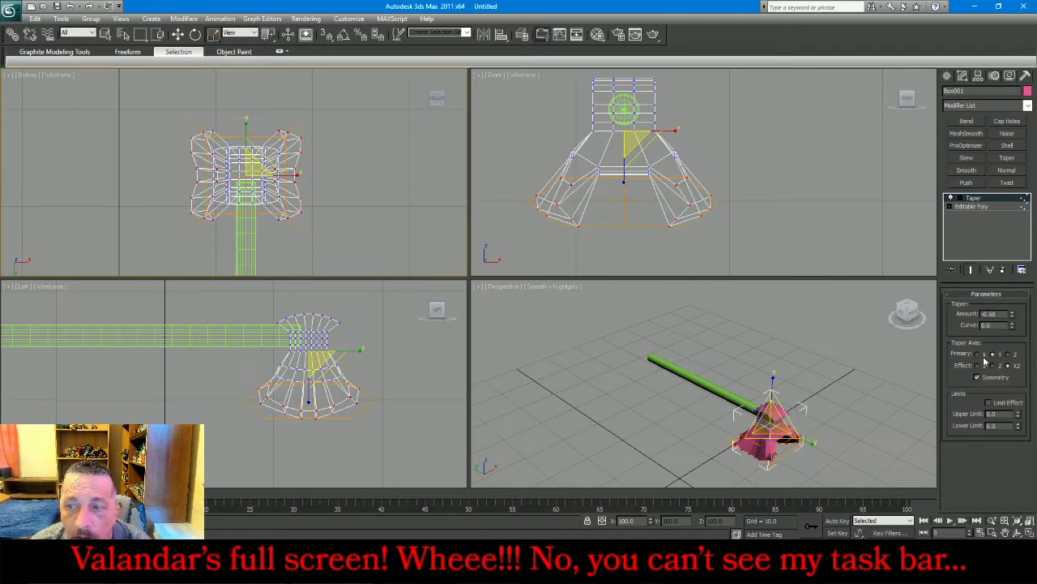
click(978, 355)
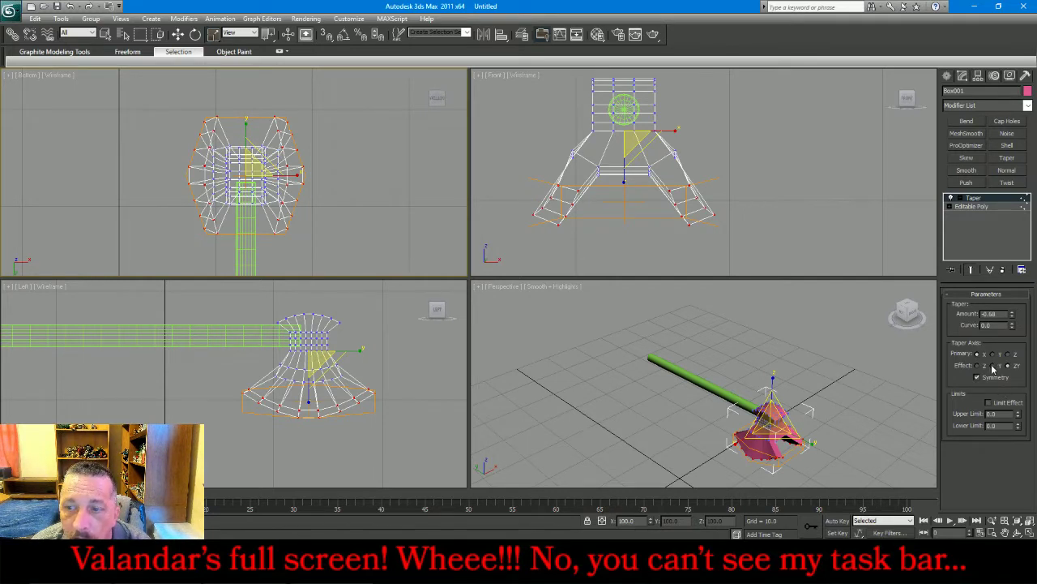
click(994, 366)
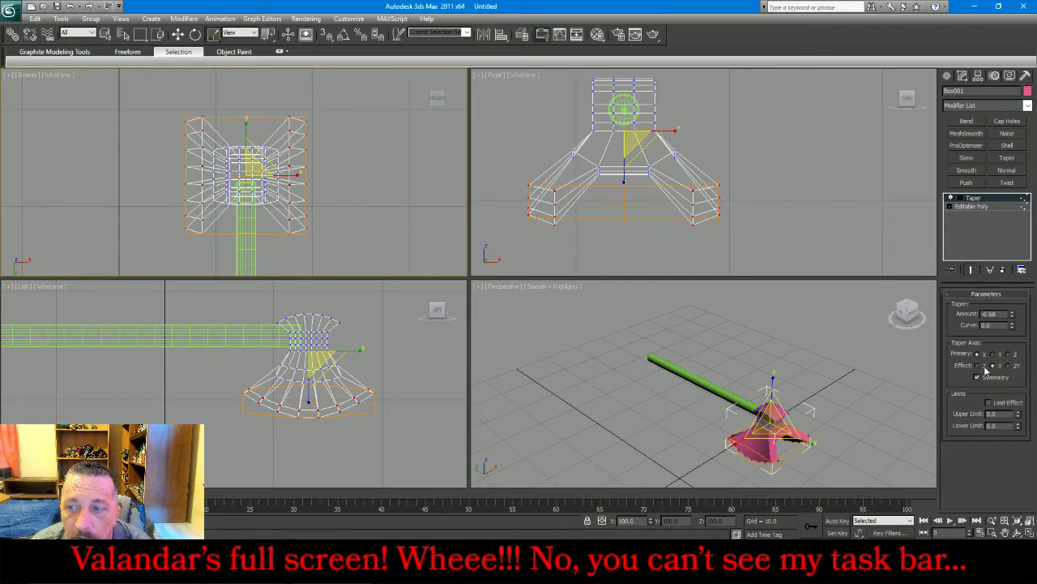
click(978, 367)
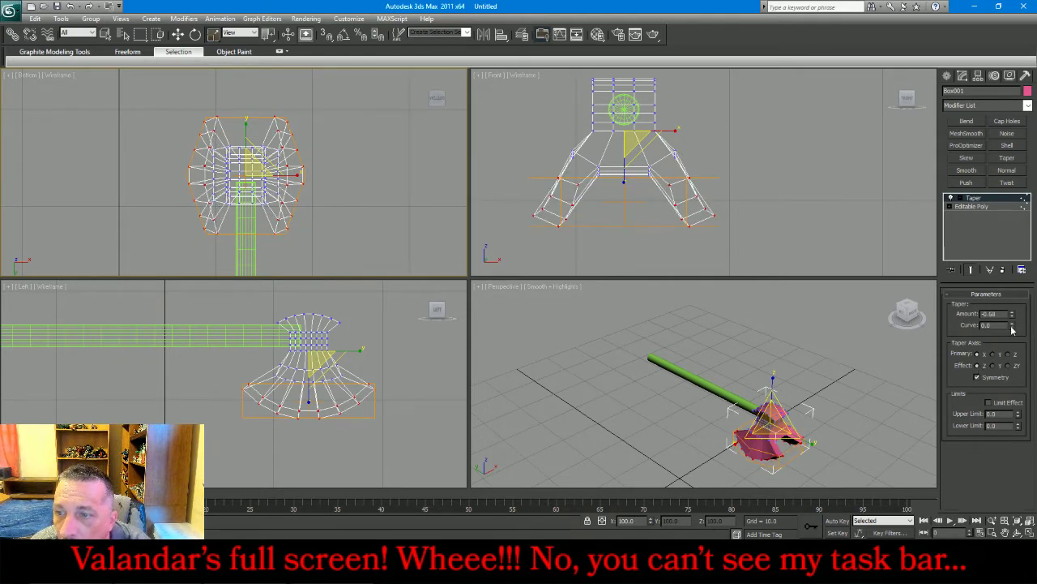
drag(1013, 326, 1013, 348)
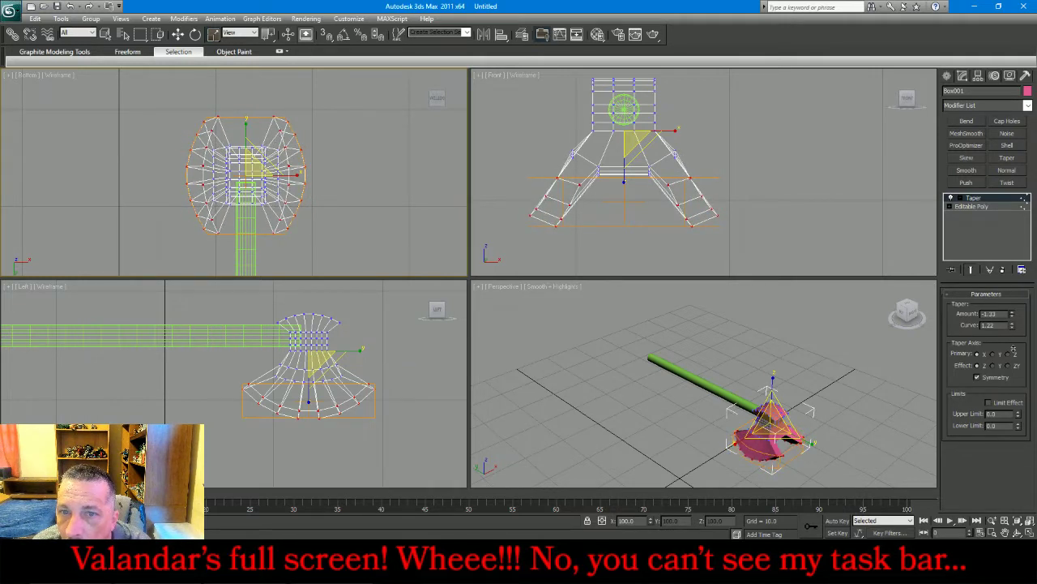
right_click(995, 209)
click(977, 316)
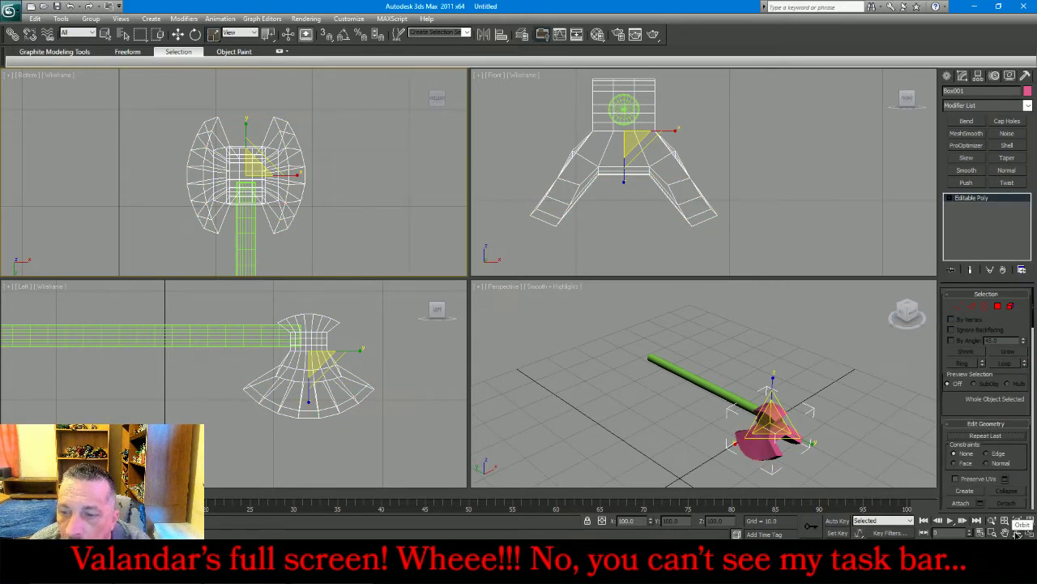
click(1018, 532)
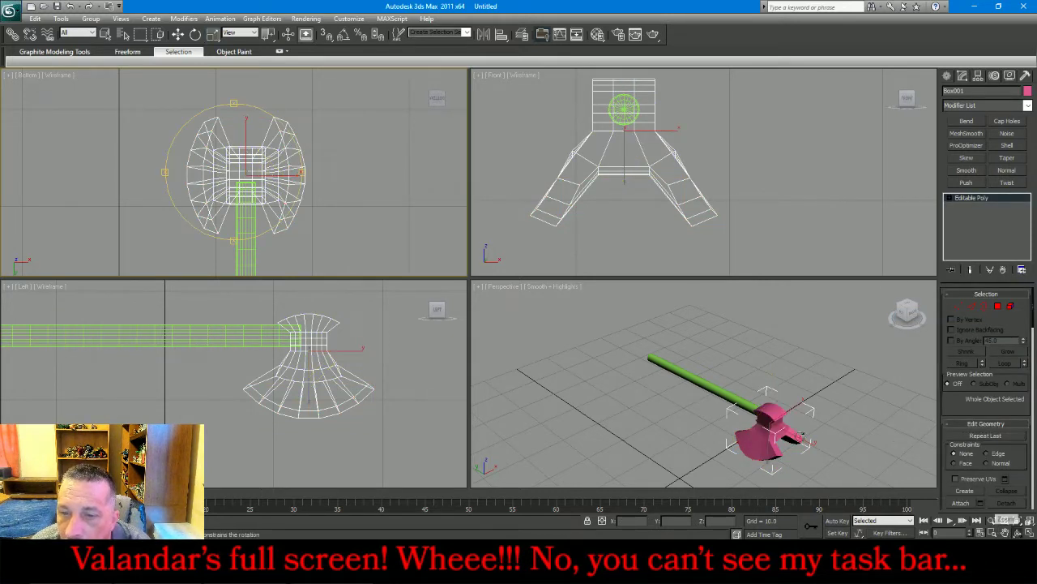
drag(737, 407, 776, 374)
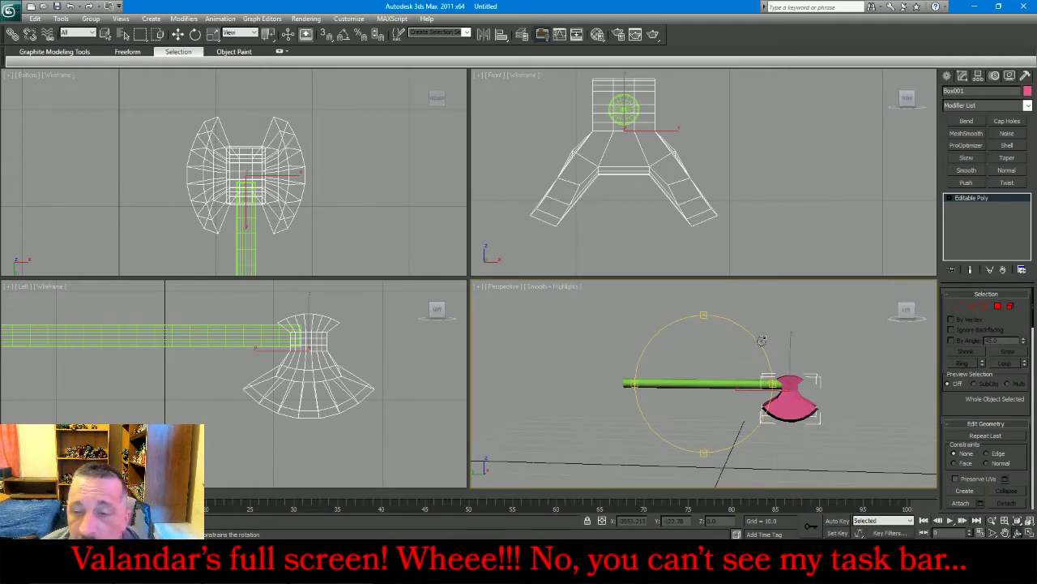
Extrude the blade ends' outer edge polygons using the By Polygon type with height 0.708, and clear the selection
click(997, 306)
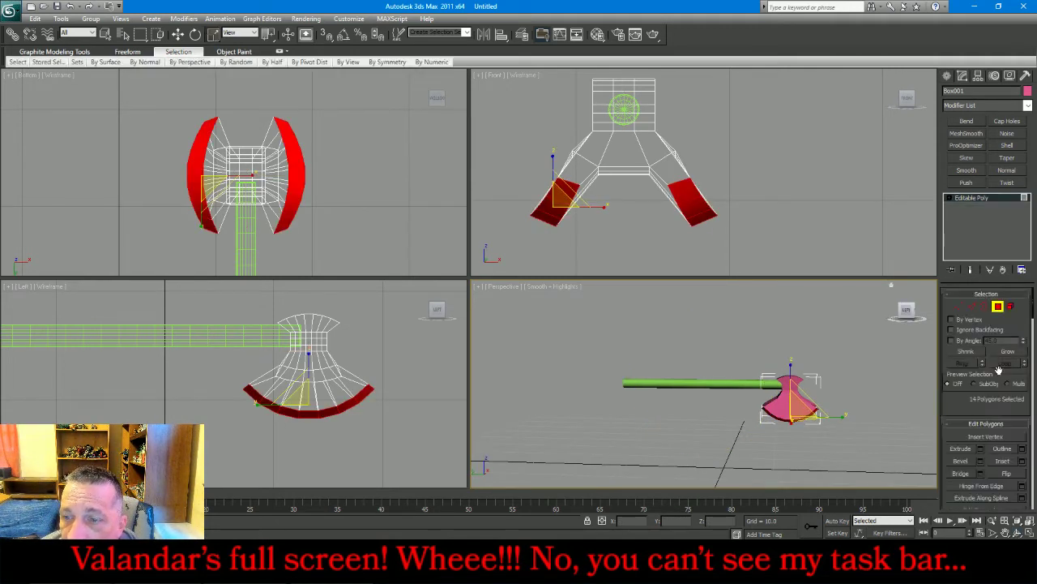
click(981, 450)
right_click(382, 330)
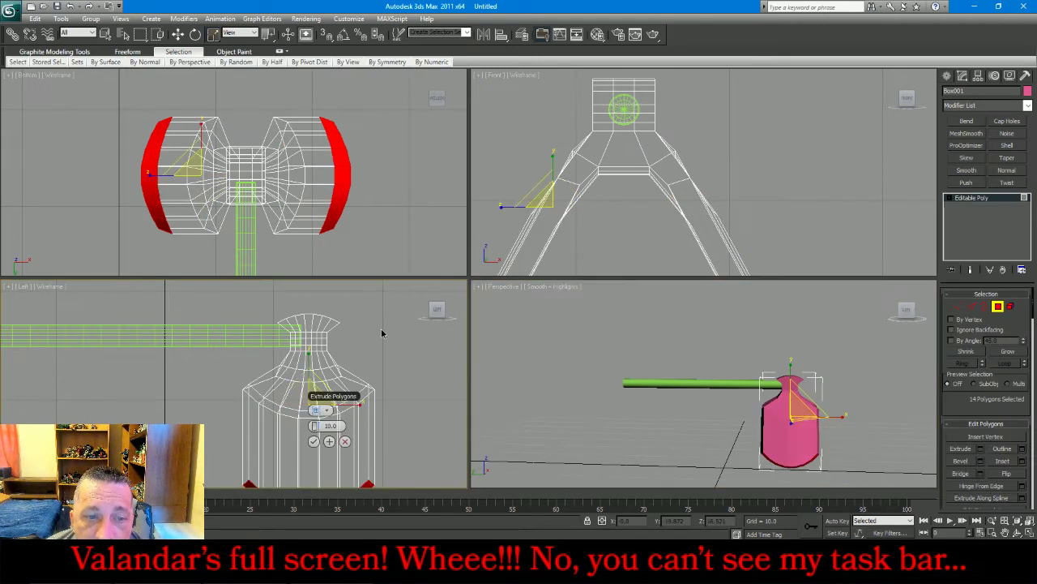
click(321, 410)
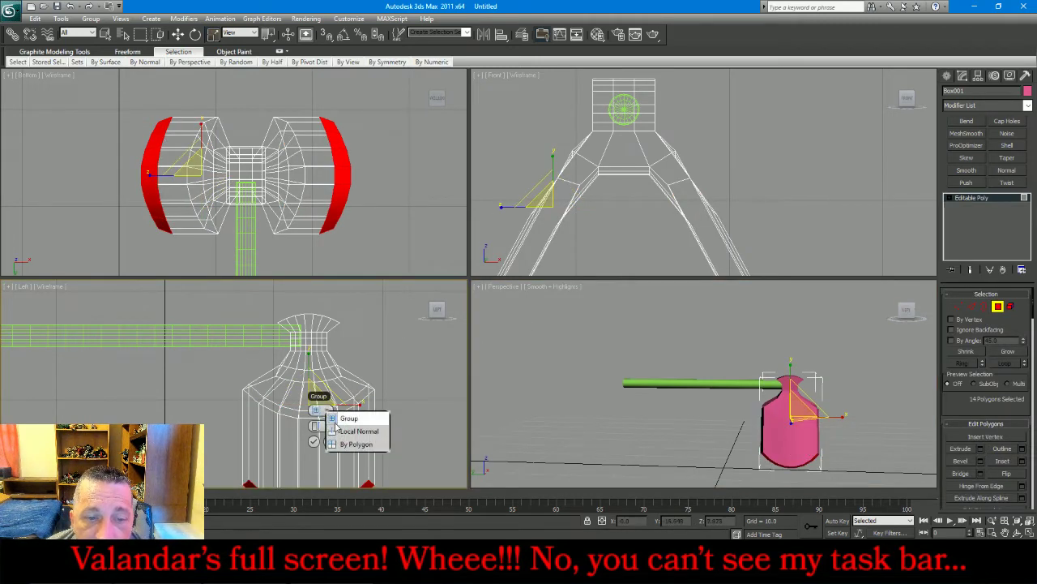
click(347, 432)
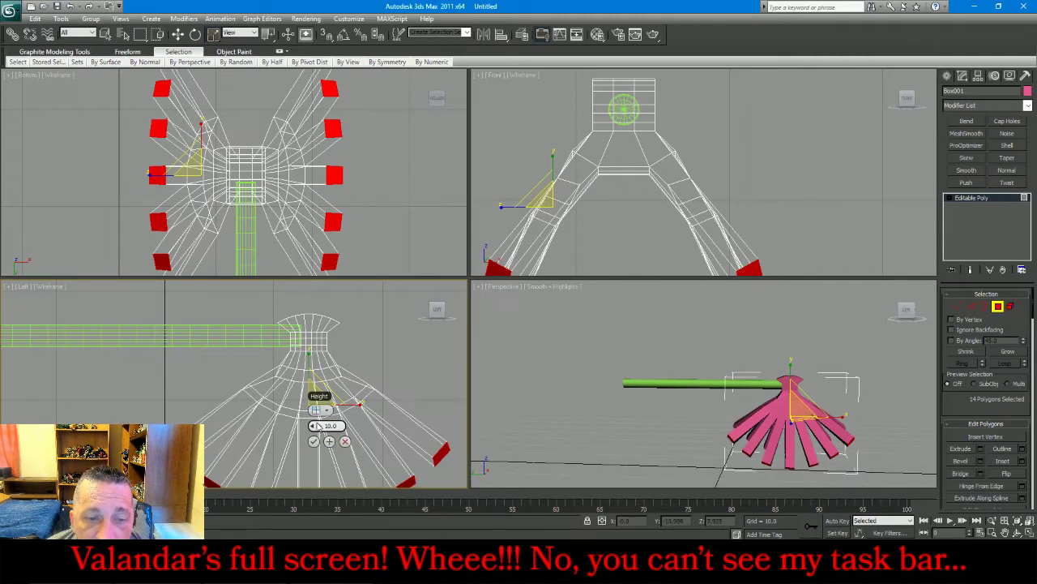
drag(316, 425, 218, 437)
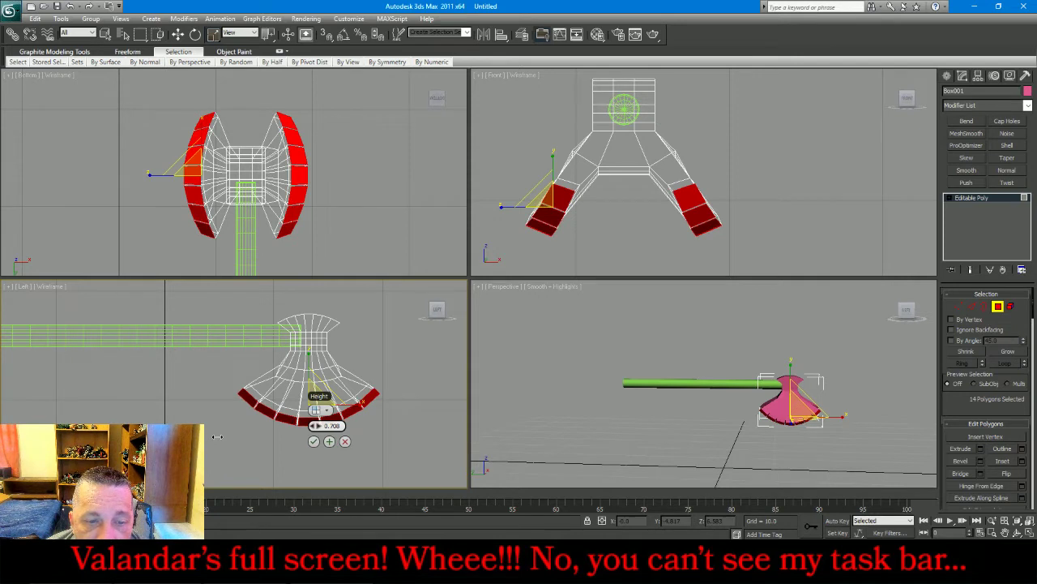
click(313, 440)
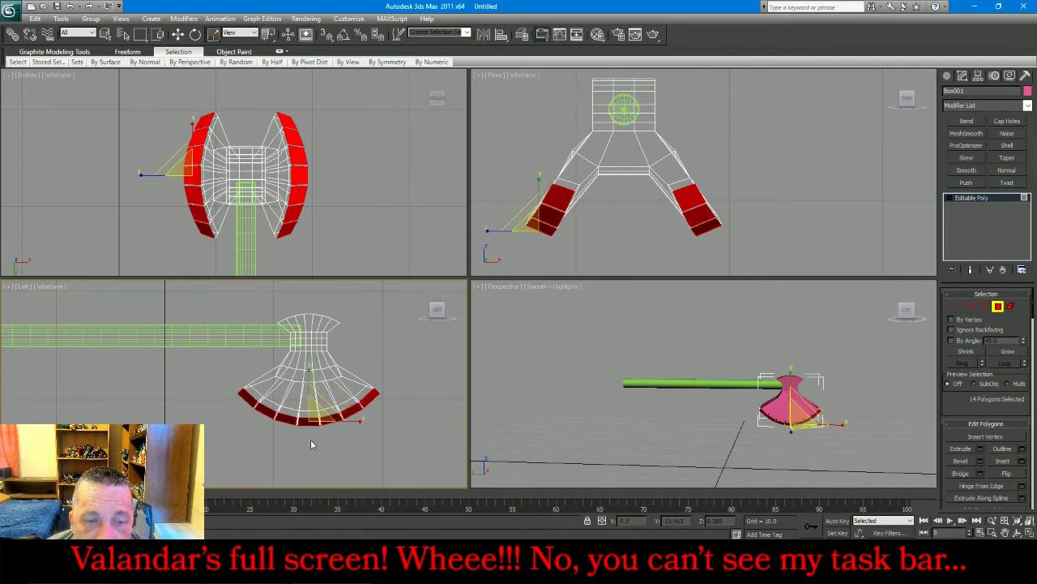
click(415, 402)
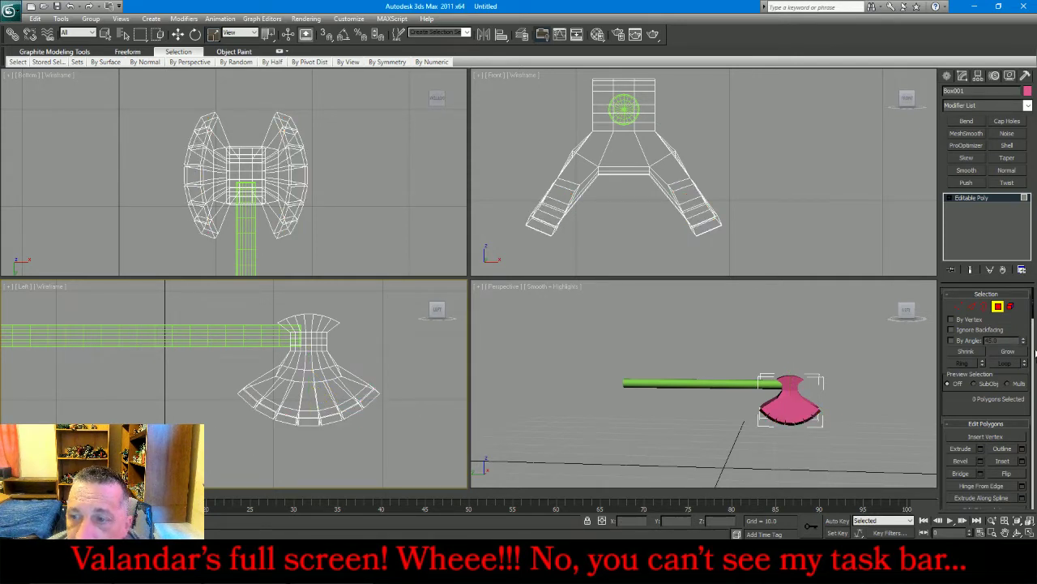
Extend the lengthwise head edges into loops, chamfer them by 0.056, and clear the edge selection
click(972, 306)
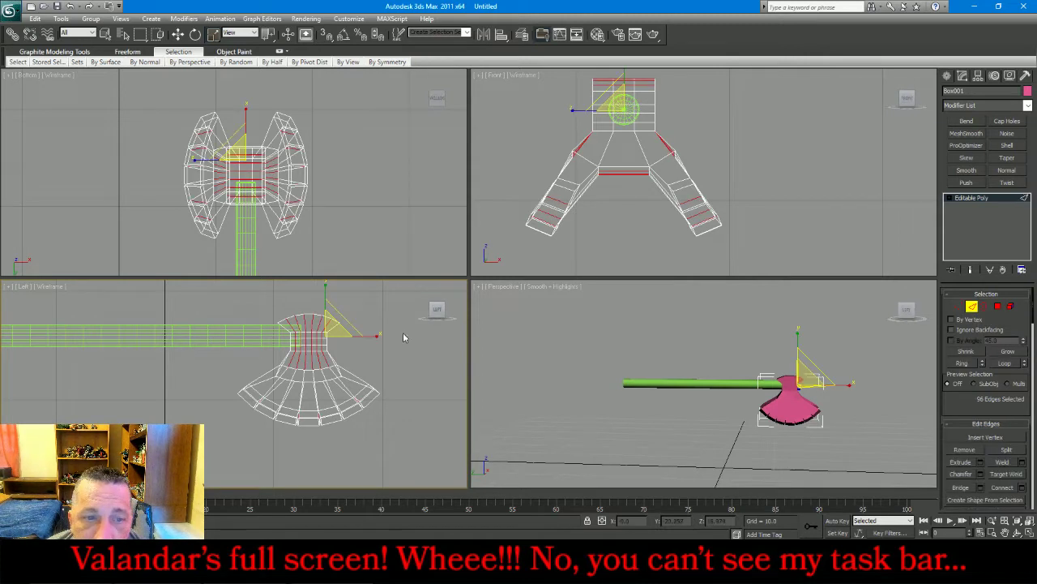
click(1004, 364)
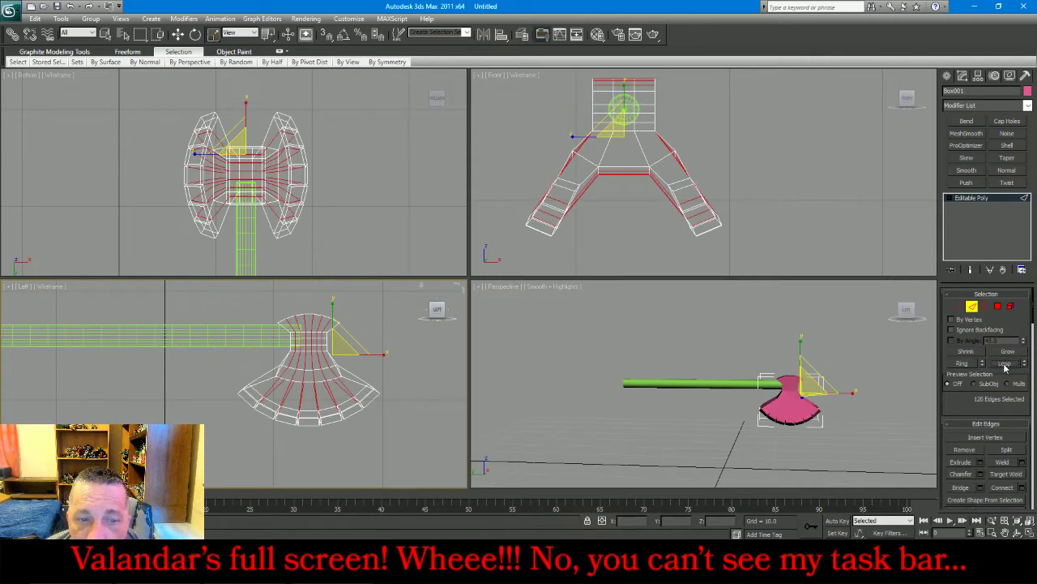
click(983, 475)
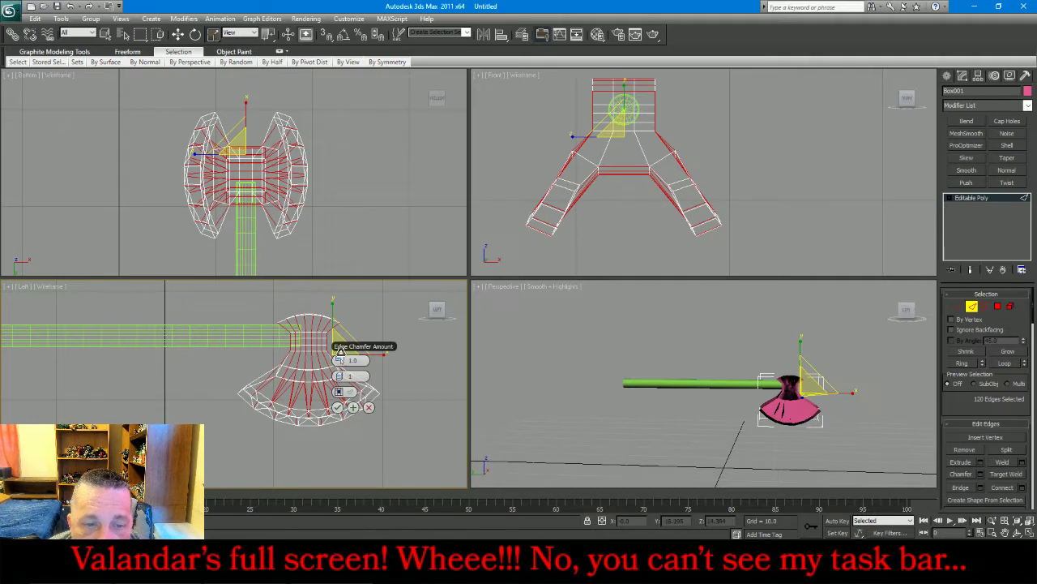
drag(340, 351, 321, 365)
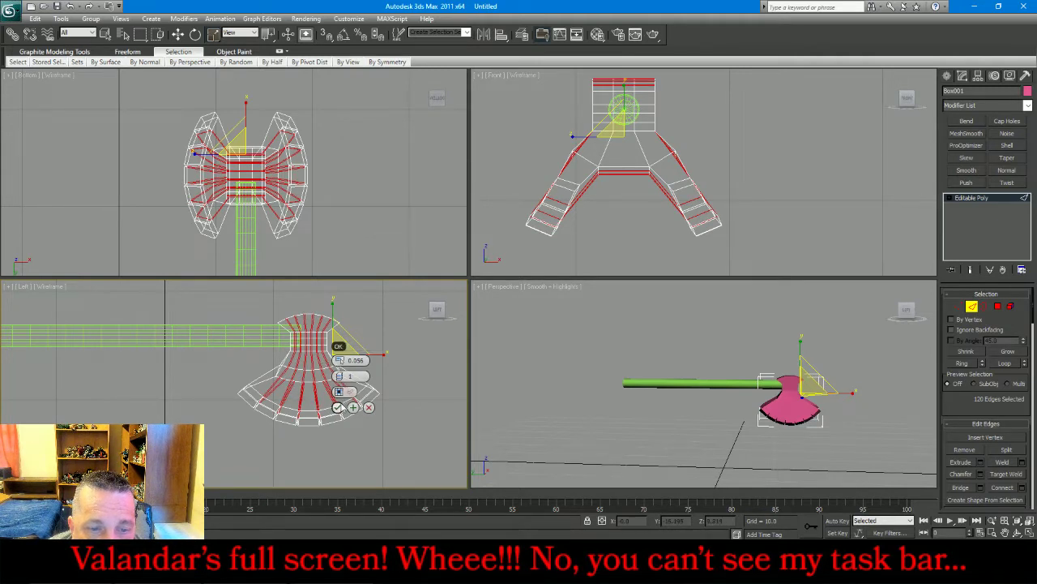
click(338, 407)
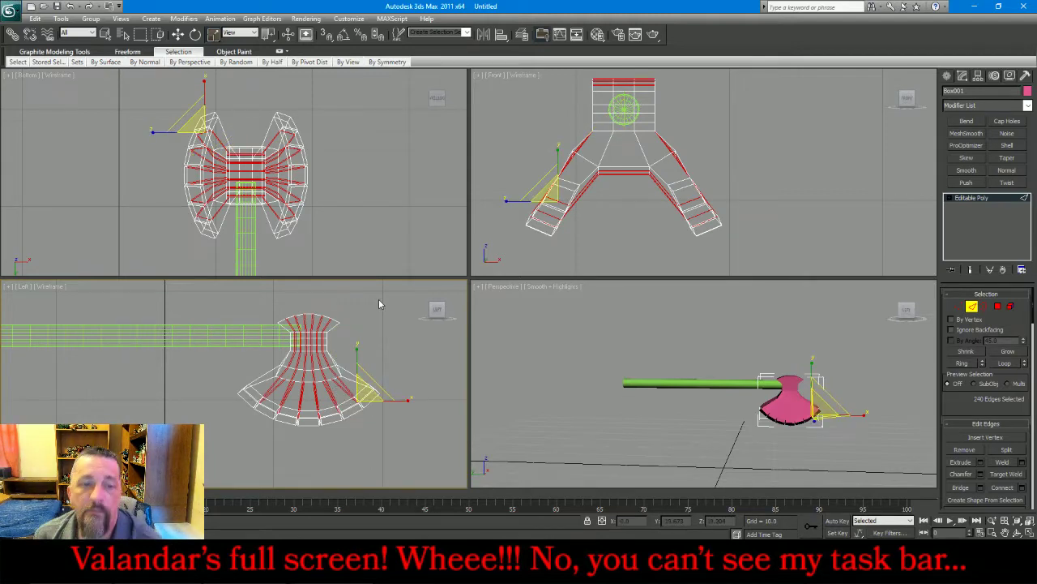
click(354, 305)
Select the wide segments of the top arc, expand them into edge rings, and convert the selection to the polygon strips between the chamfers
scroll(332, 316, up, 5)
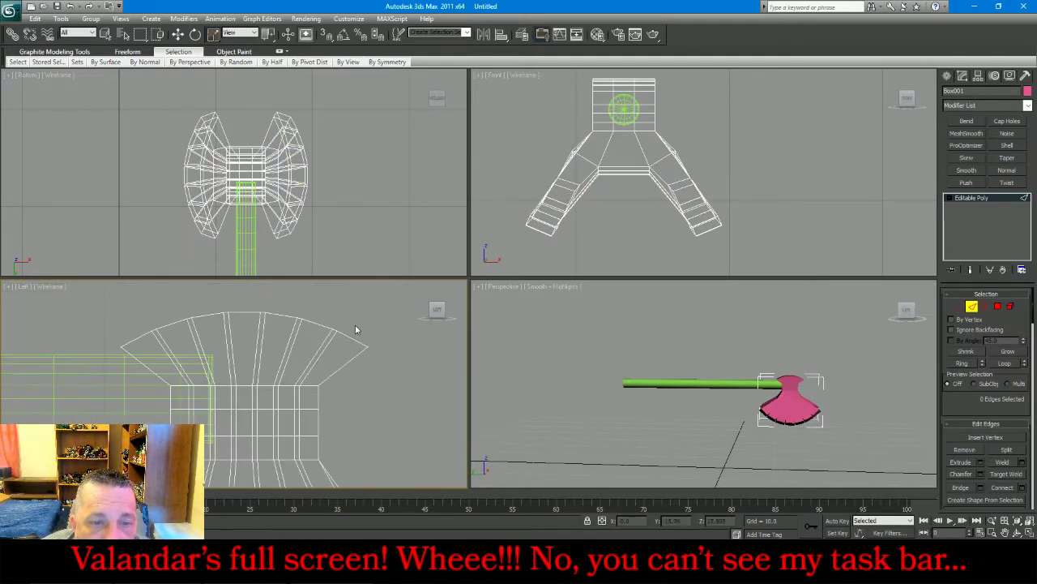
double_click(351, 346)
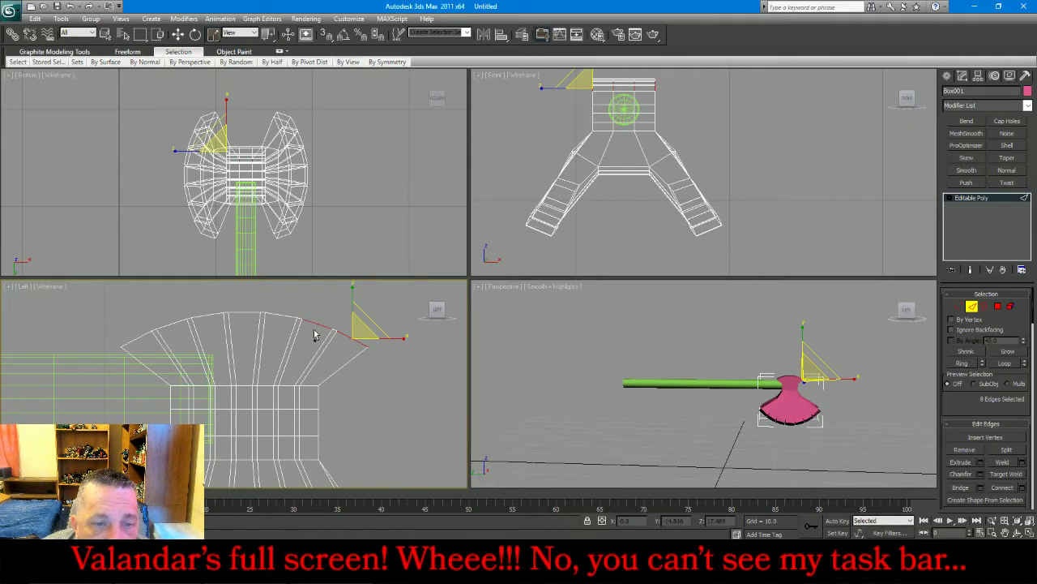
ctrl+drag(280, 311, 249, 333)
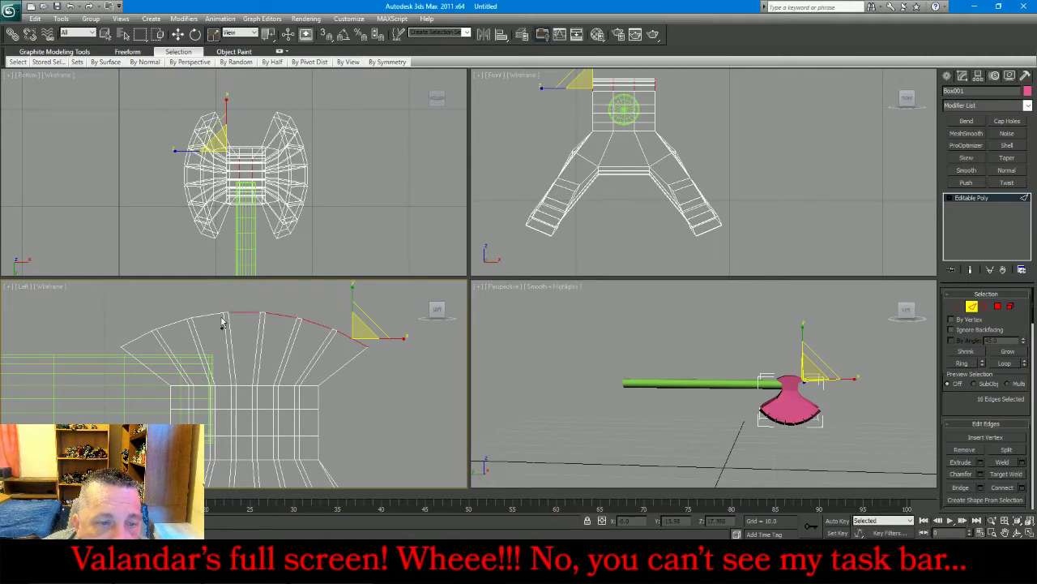
ctrl+double_click(172, 322)
ctrl+double_click(144, 341)
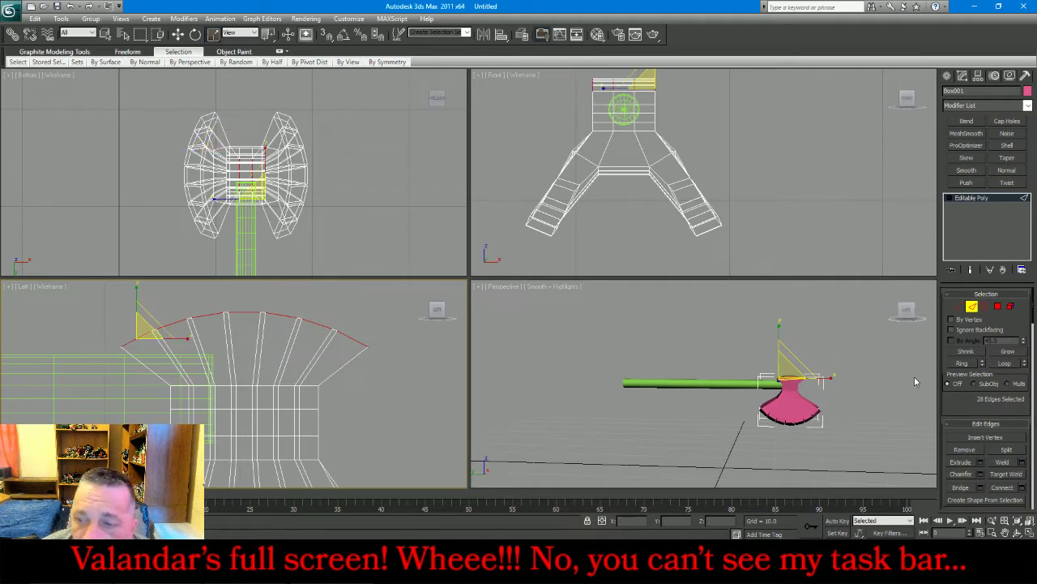
click(963, 363)
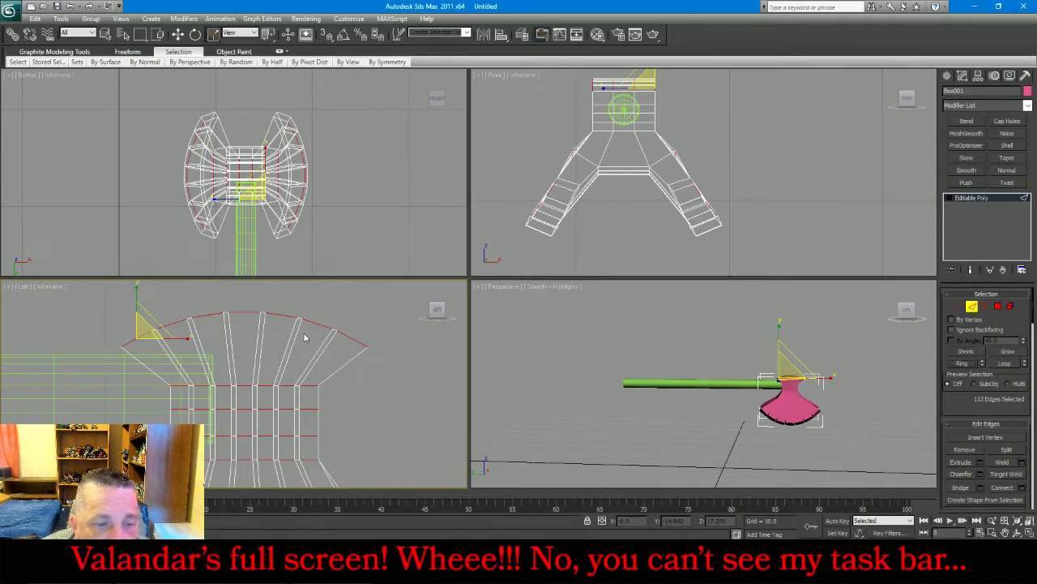
scroll(279, 312, down, 4)
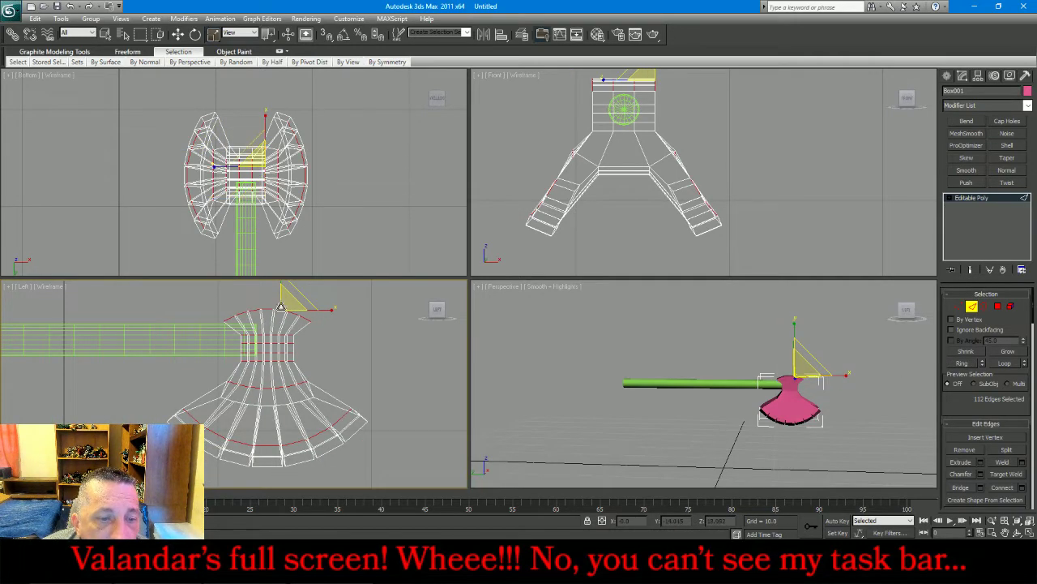
ctrl+click(999, 307)
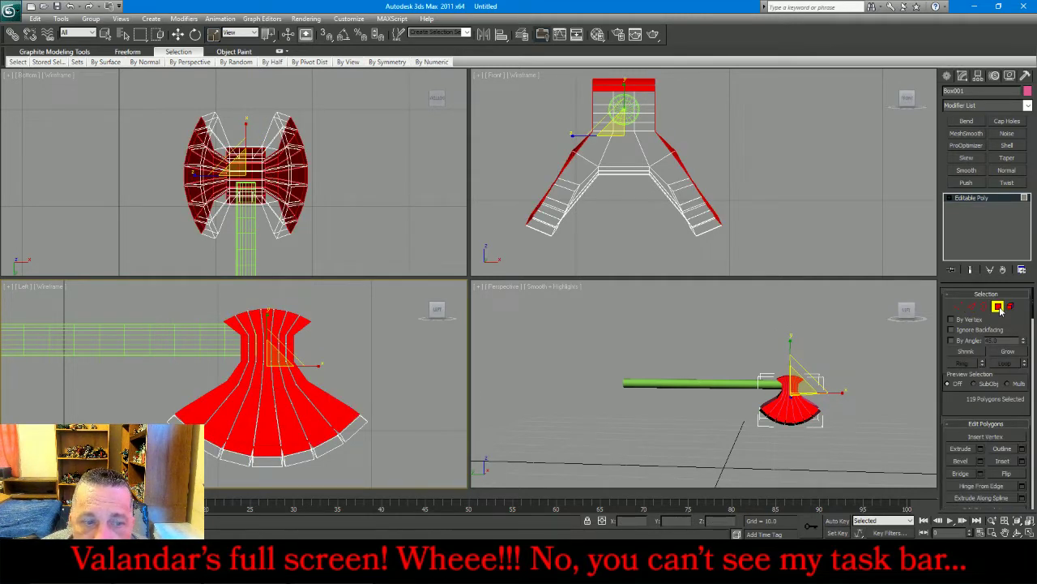
Try to extrude the selected strips with the By Polygon type at height 0.276, and undo the extrusion
click(981, 451)
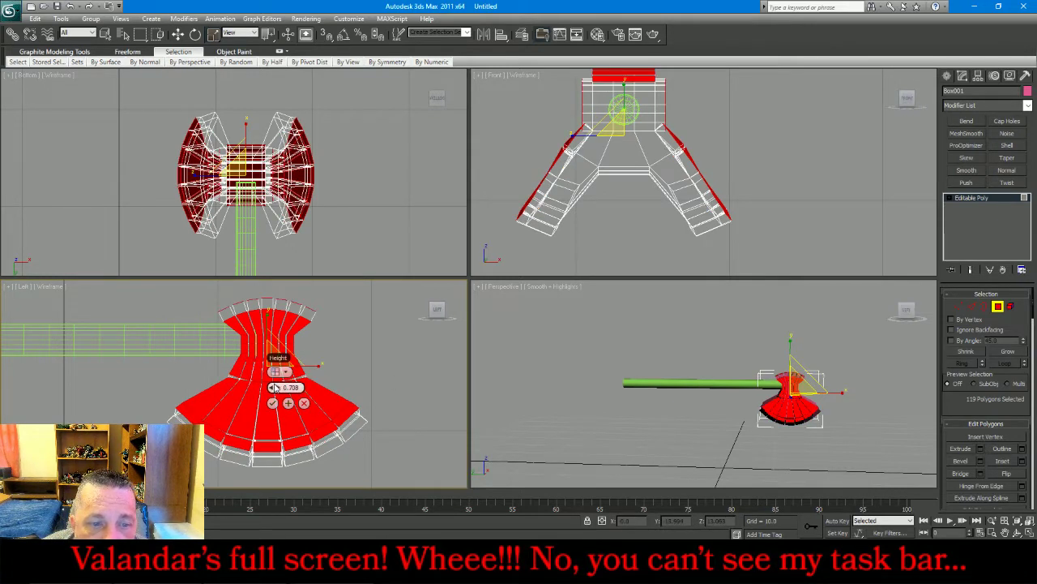
drag(274, 387, 274, 387)
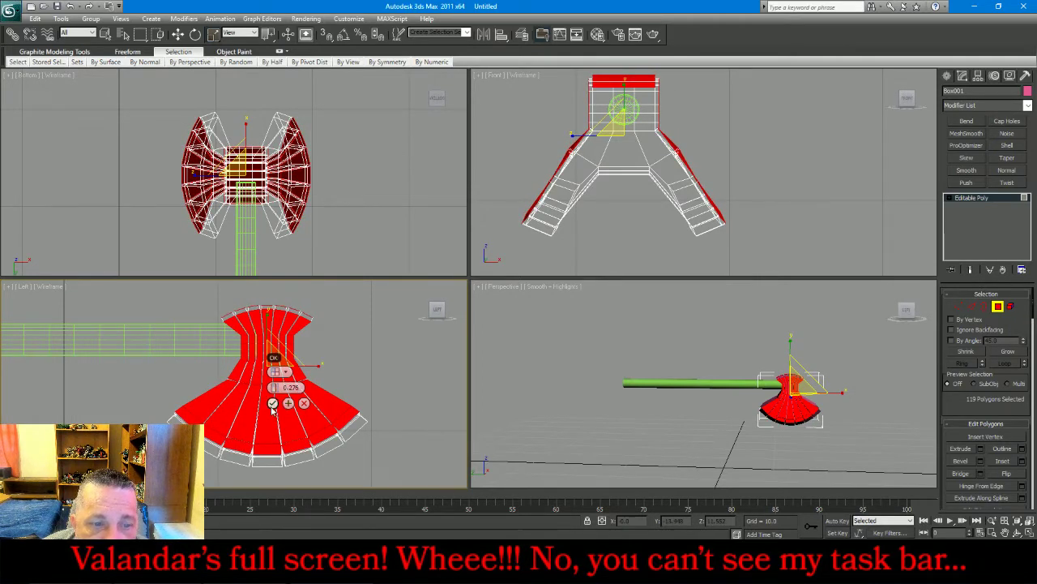
click(273, 404)
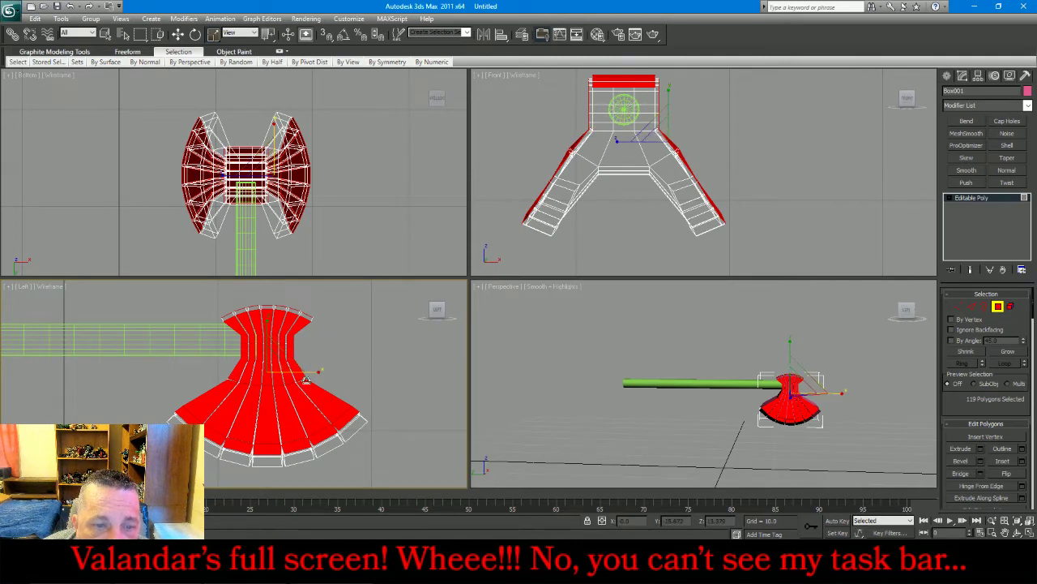
scroll(303, 381, up, 5)
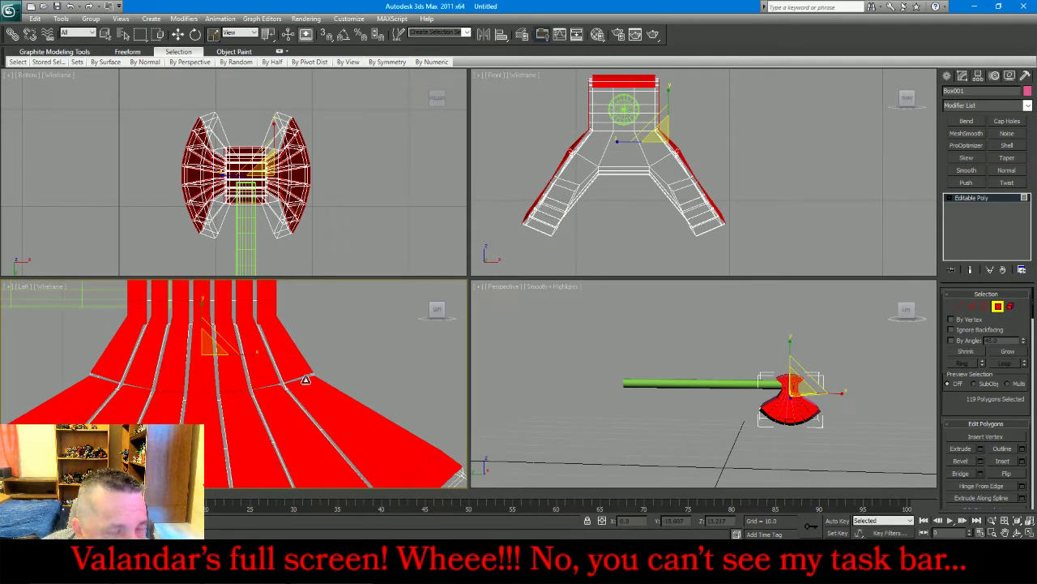
key(ctrl+z)
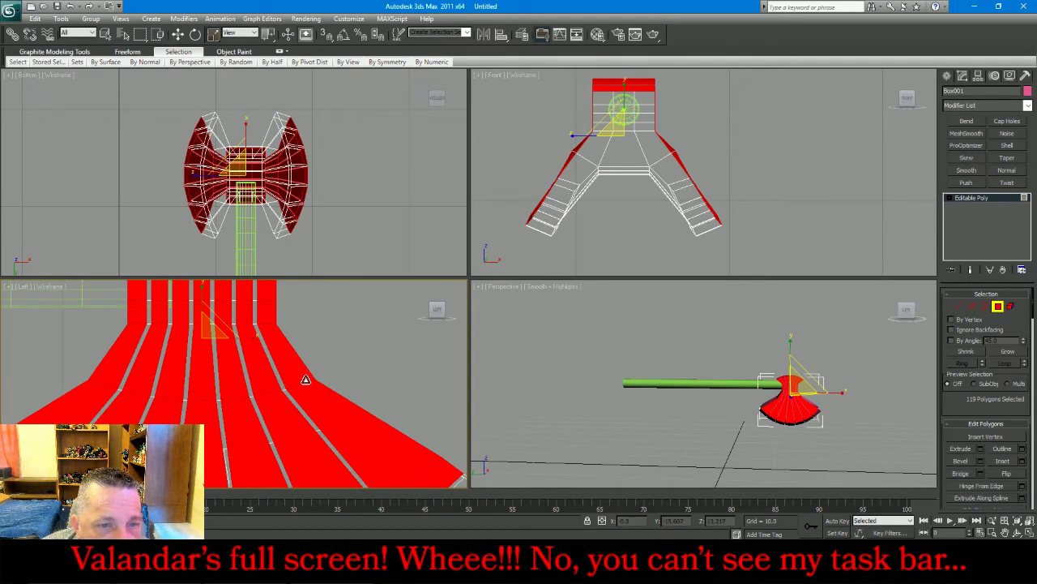
Extrude the selected polygon strips along their local normals with height 0.276
click(982, 450)
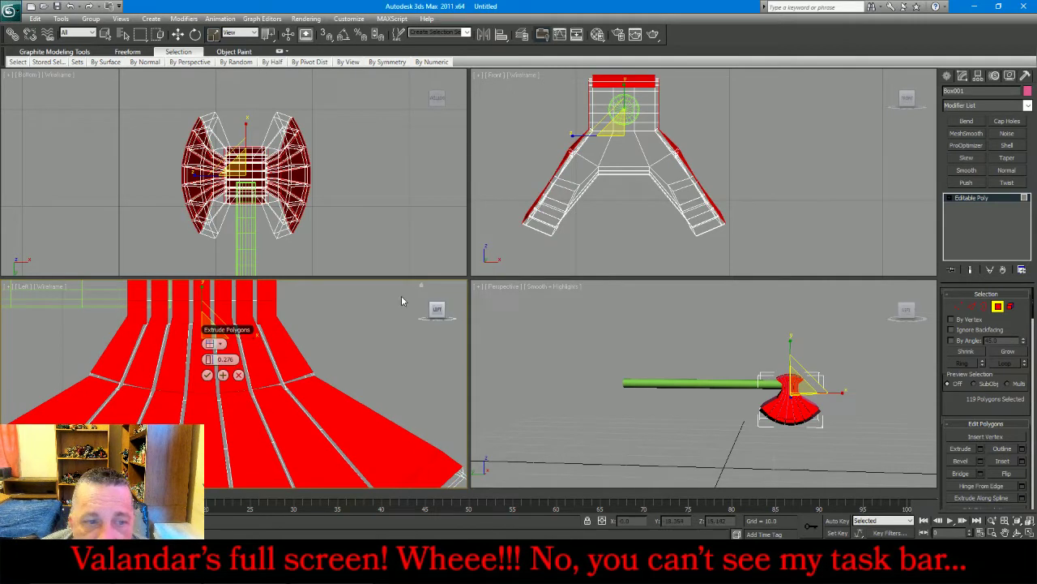
click(213, 343)
click(233, 365)
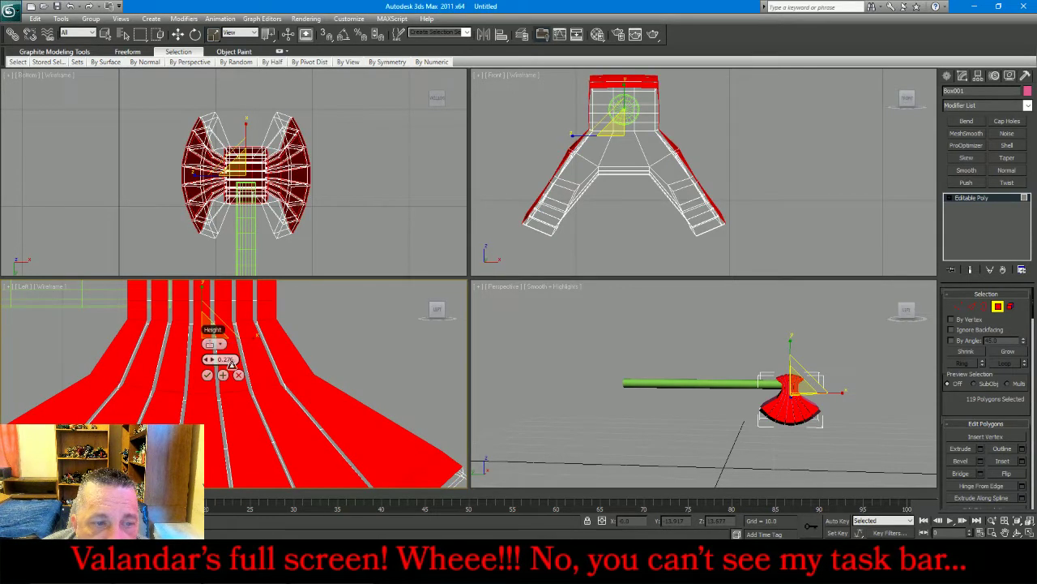
click(208, 375)
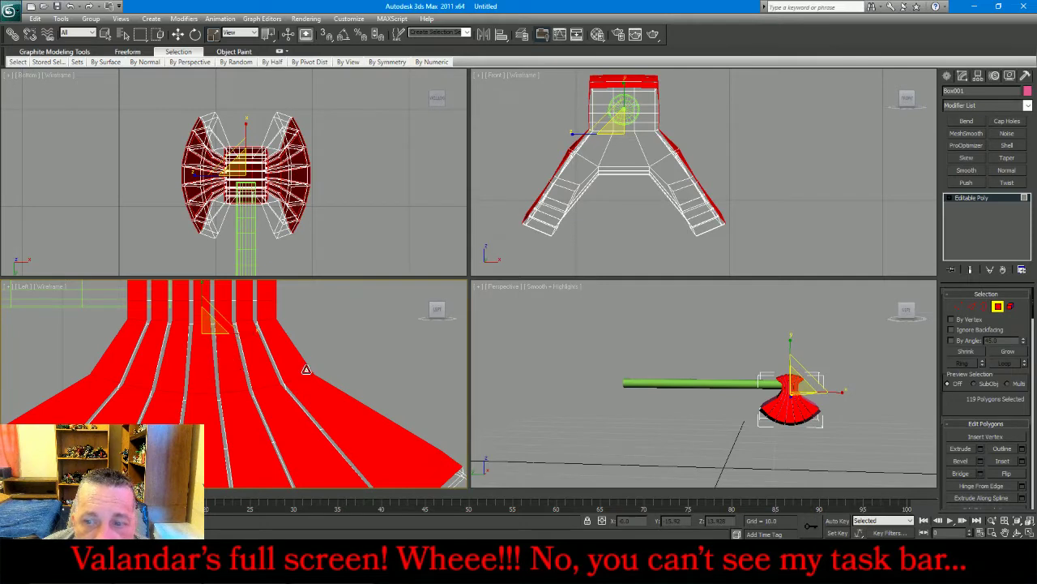
Preview the whole head with MeshSmooth at 2 iterations in the Perspective view, and remove the modifier
click(996, 307)
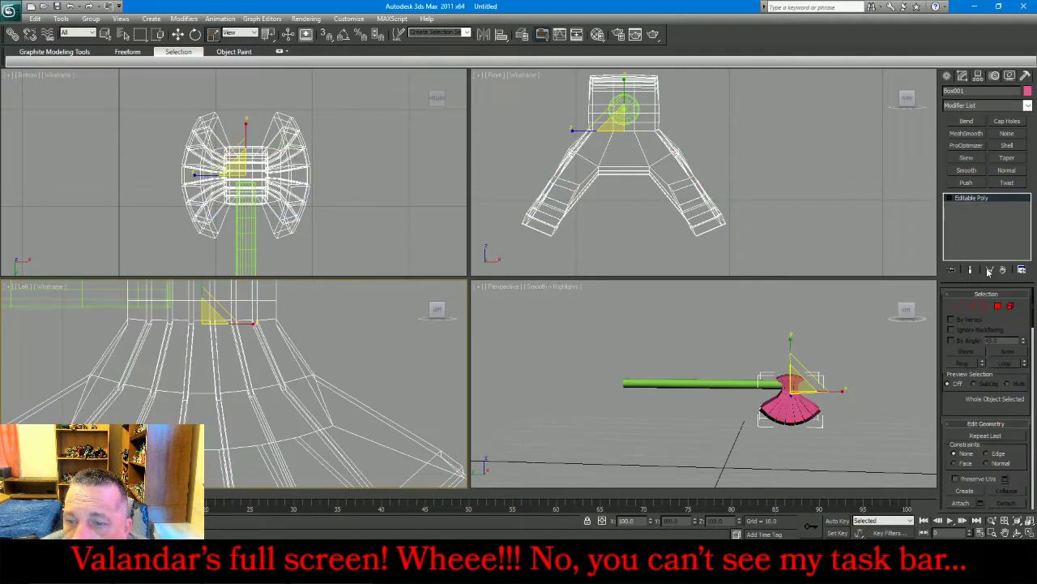
click(965, 134)
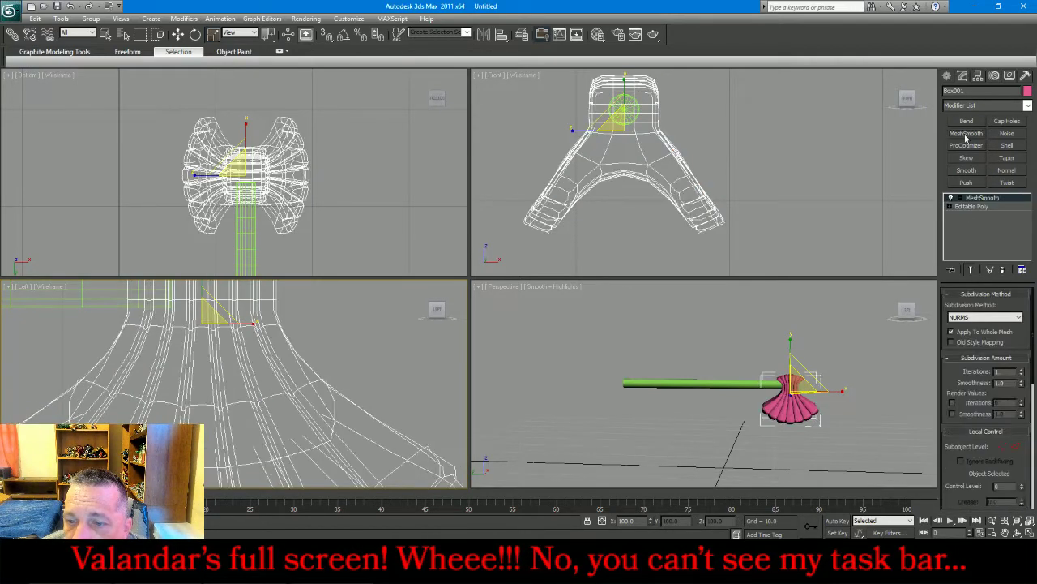
click(1022, 370)
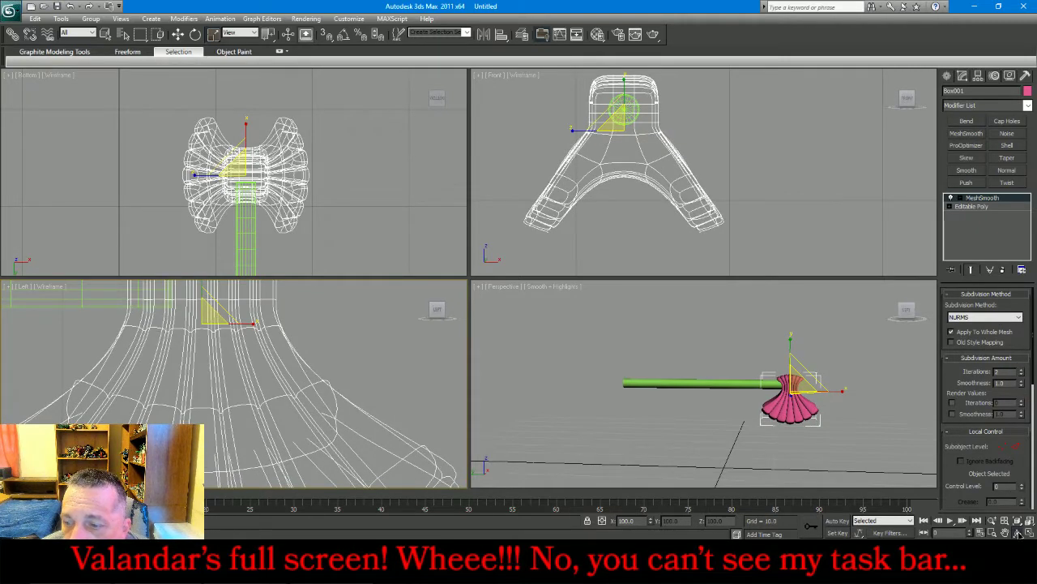
key(e)
alt+middle_drag(757, 387, 556, 380)
click(1003, 269)
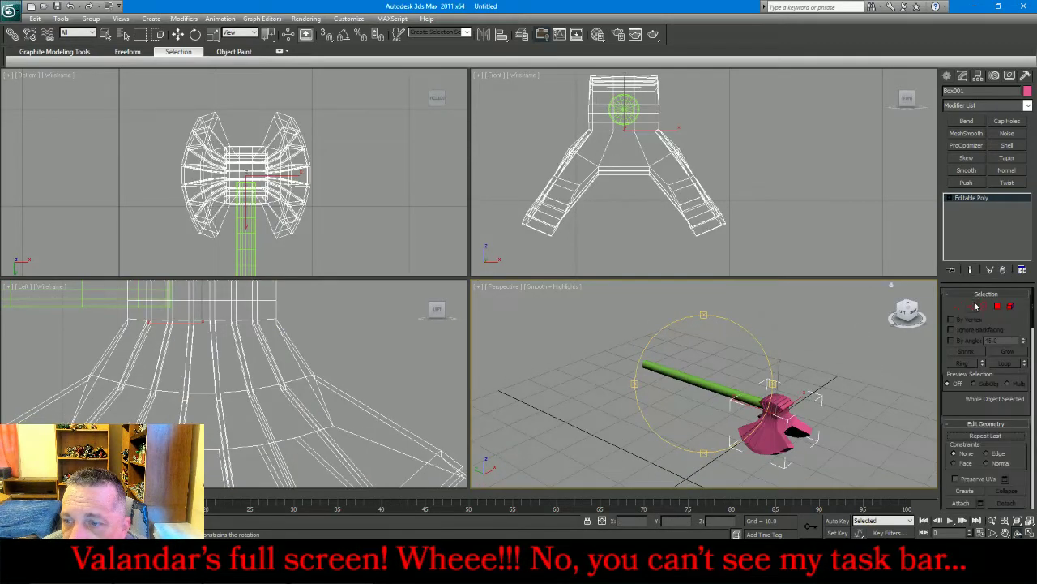
click(972, 305)
click(393, 334)
scroll(334, 334, down, 5)
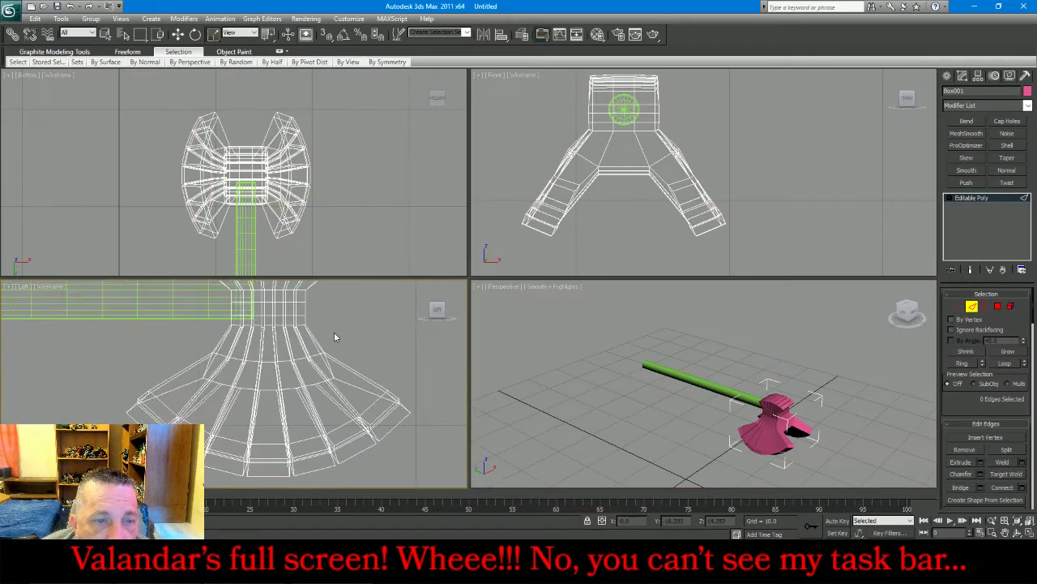
scroll(313, 310, up, 5)
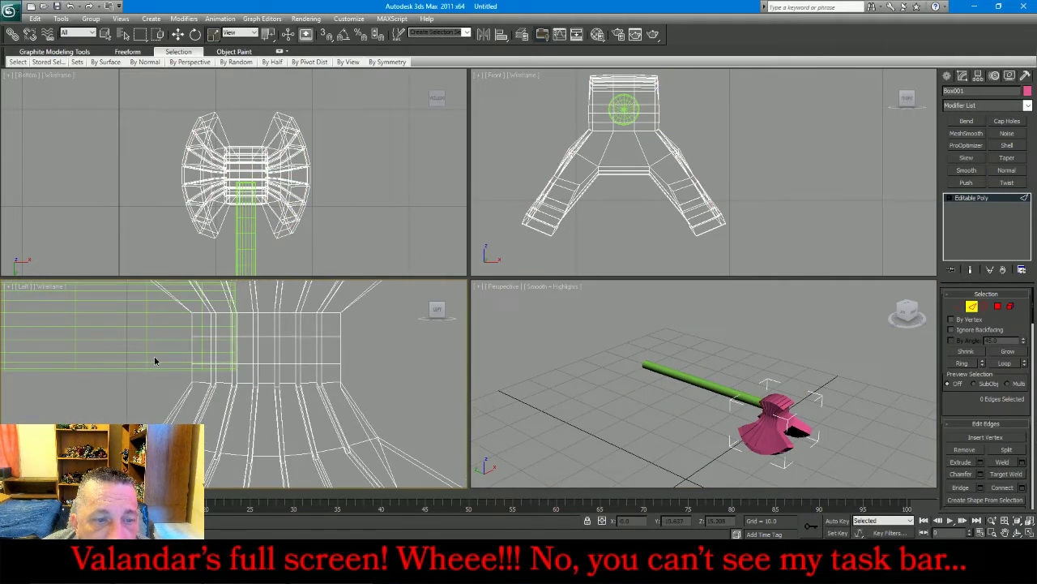
drag(154, 356, 391, 383)
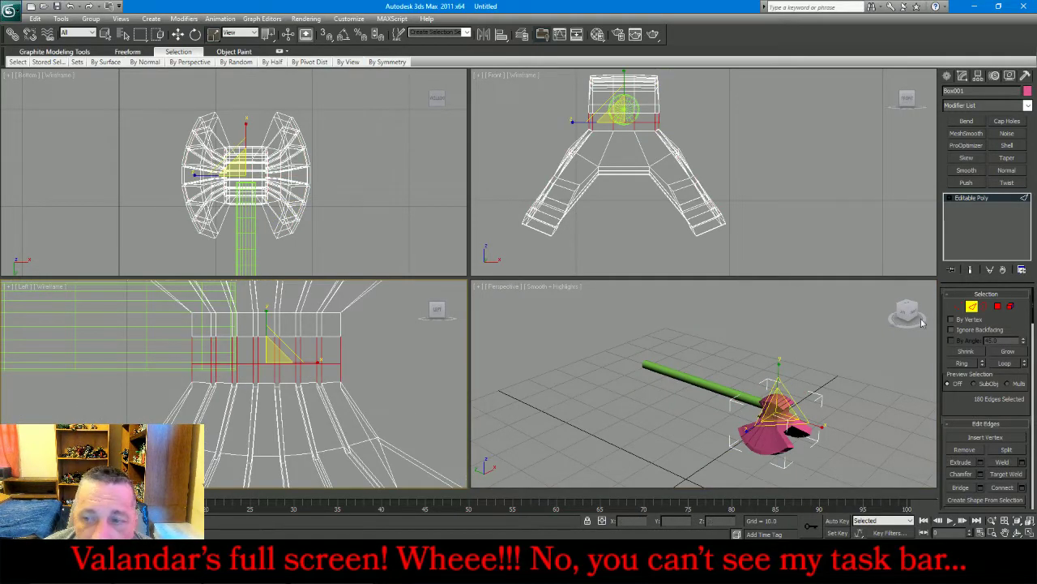
click(963, 352)
click(962, 352)
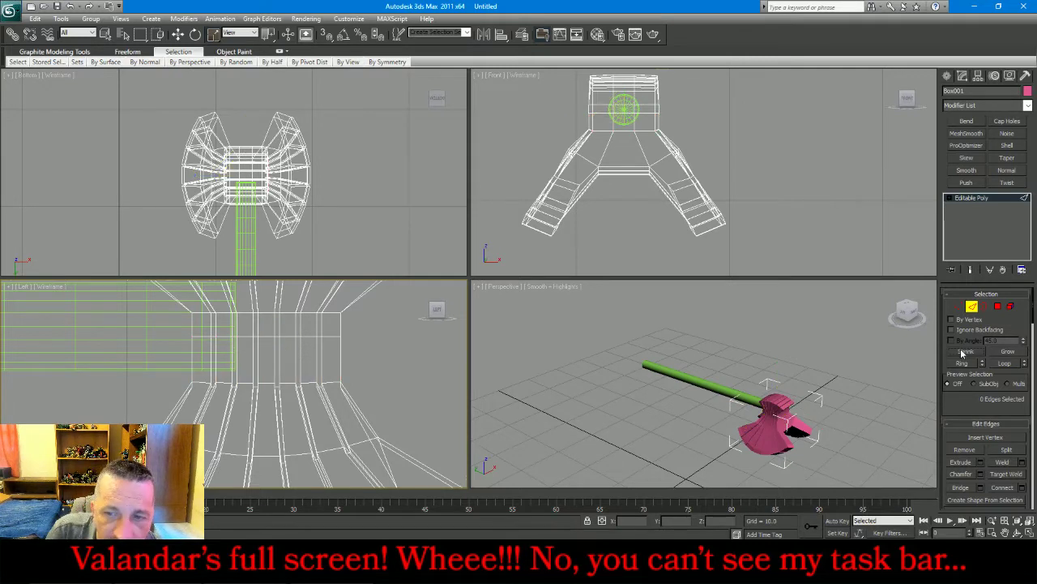
click(972, 307)
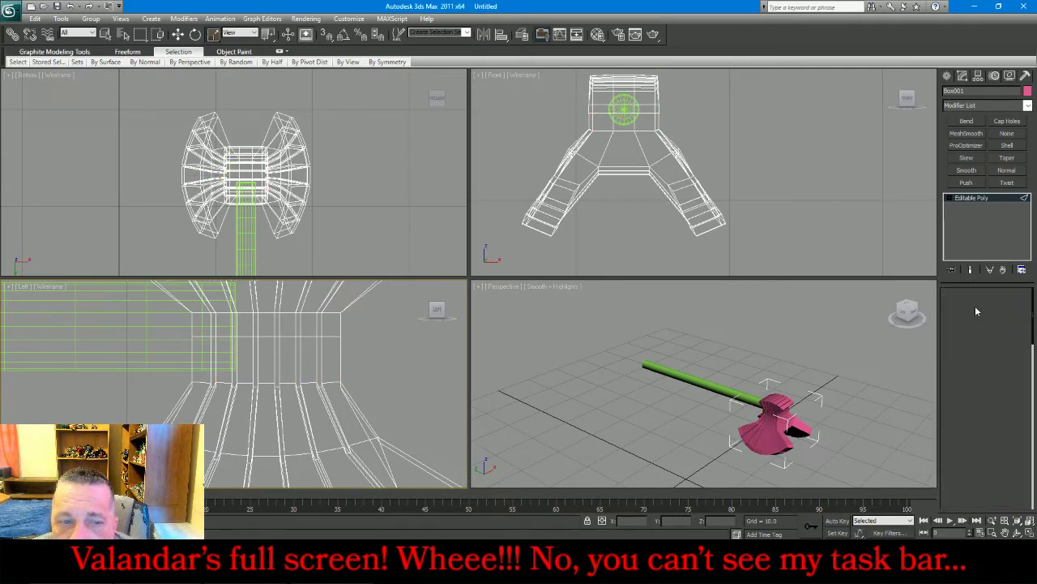
Preview the ribbed head with MeshSmooth at 2 iterations from several Perspective angles, and remove the modifier
click(967, 132)
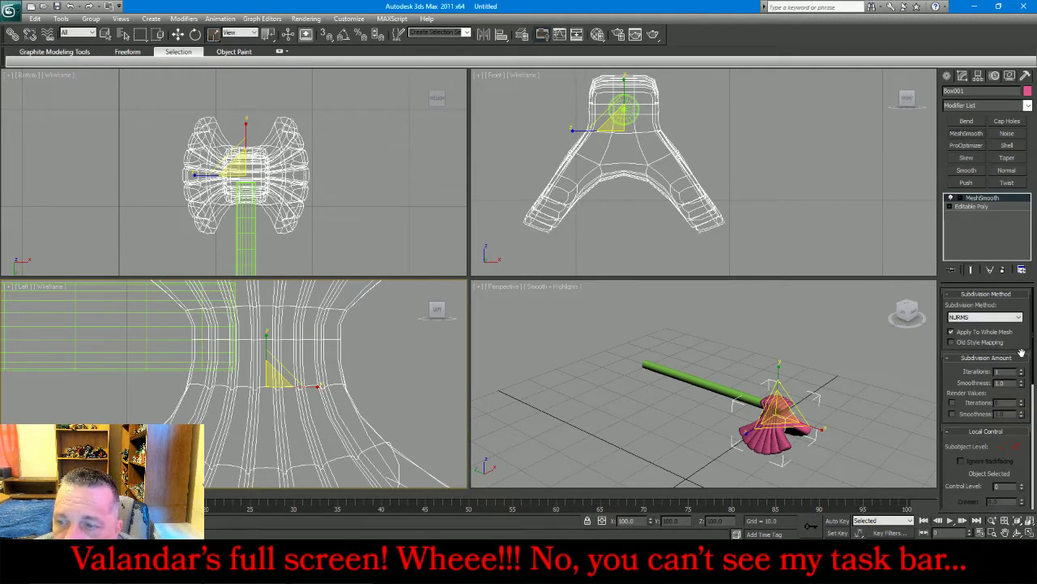
click(1022, 369)
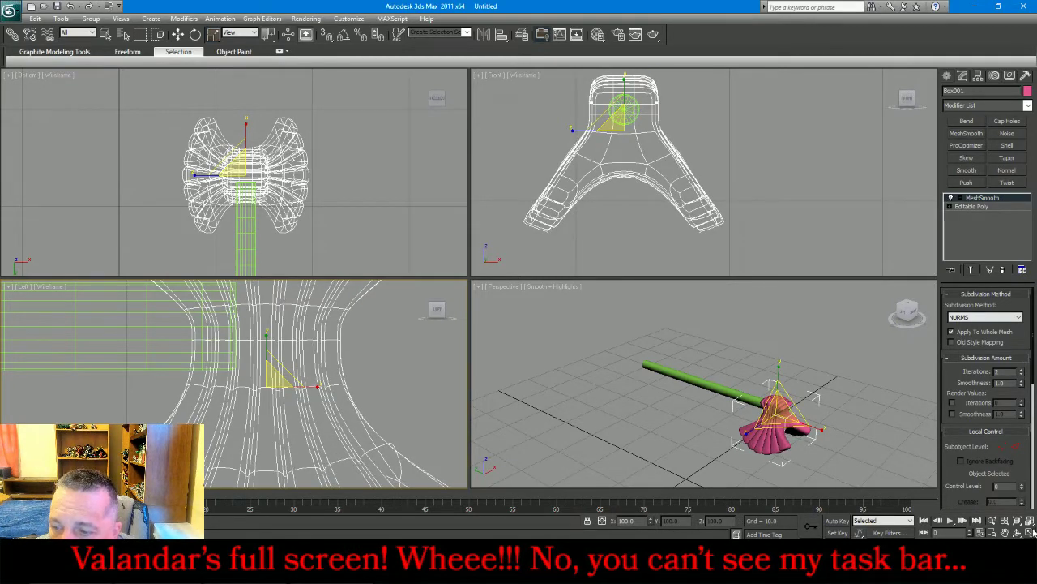
click(1018, 532)
drag(727, 406, 740, 399)
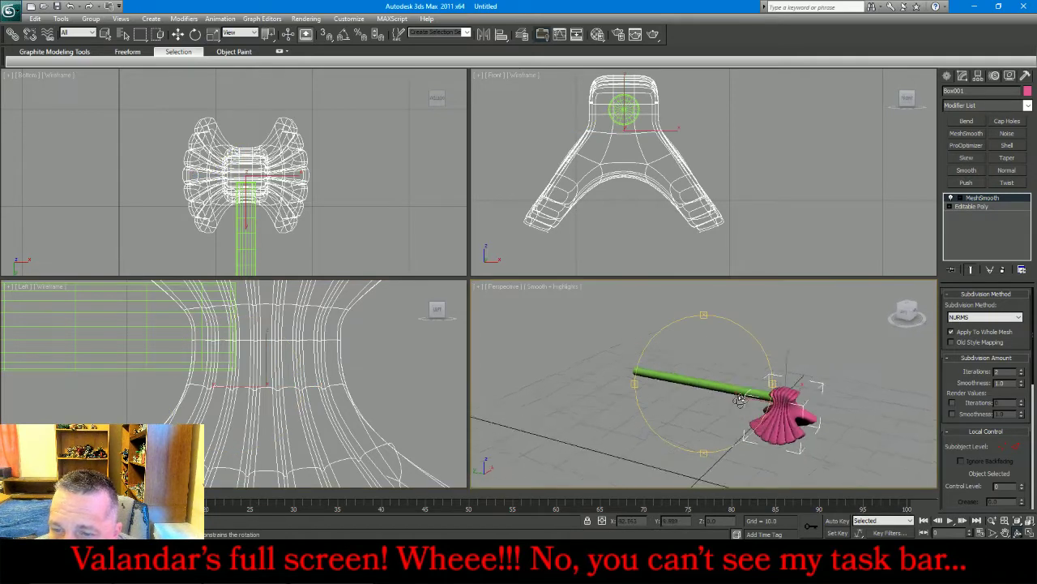
alt+middle_drag(740, 400, 746, 399)
click(1002, 271)
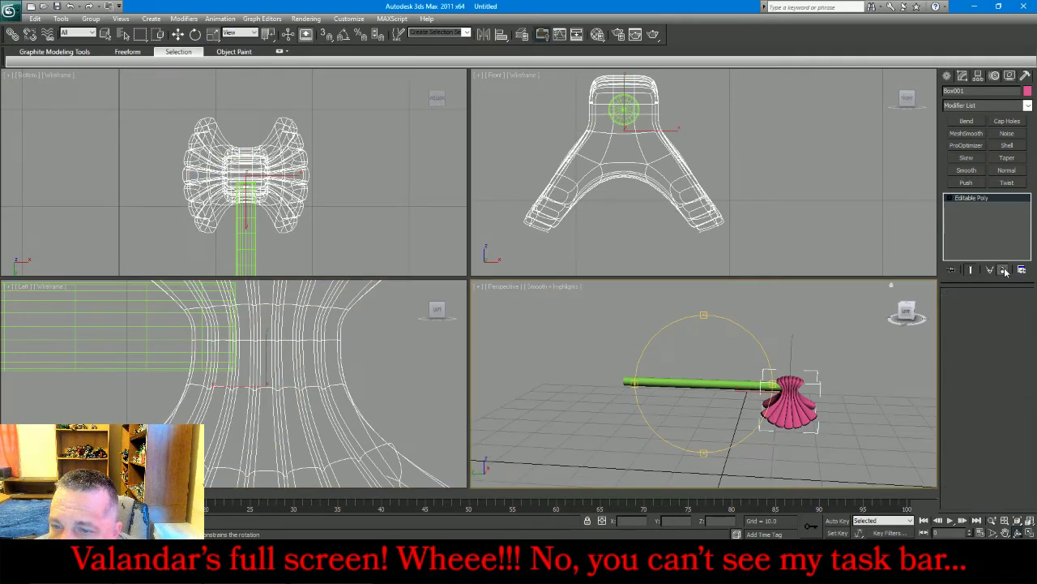
Select all vertices of the lower flared part of the head and move them up to shorten the neck
click(958, 305)
click(310, 357)
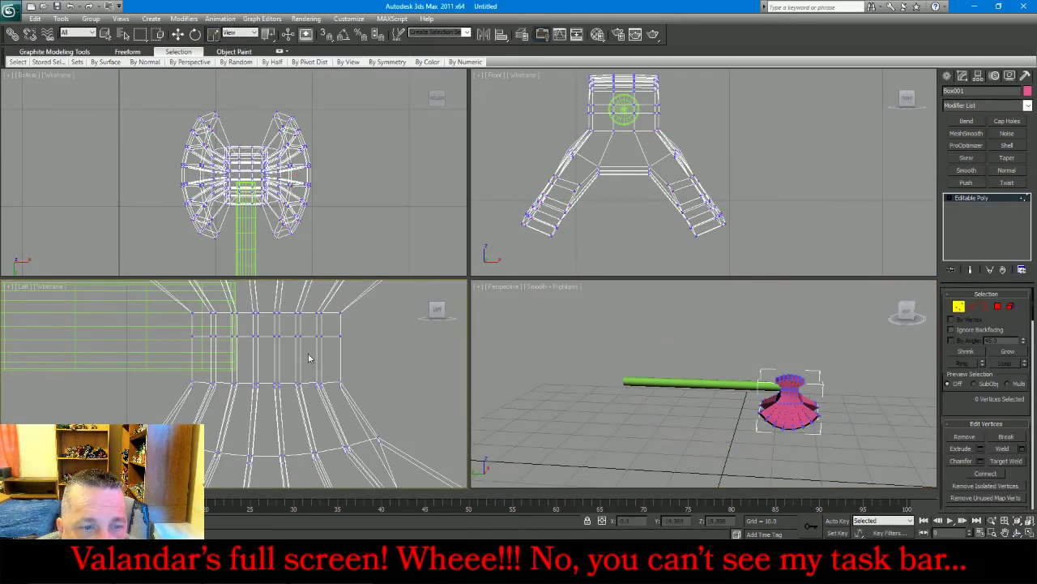
scroll(310, 357, down, 6)
drag(354, 451, 157, 346)
scroll(204, 336, up, 2)
scroll(204, 336, up, 3)
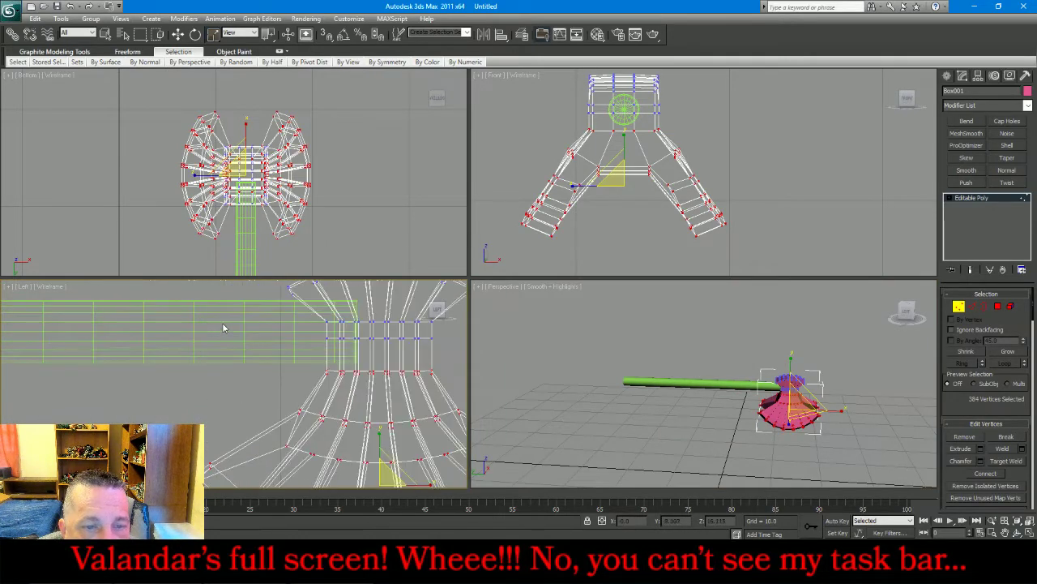
click(178, 35)
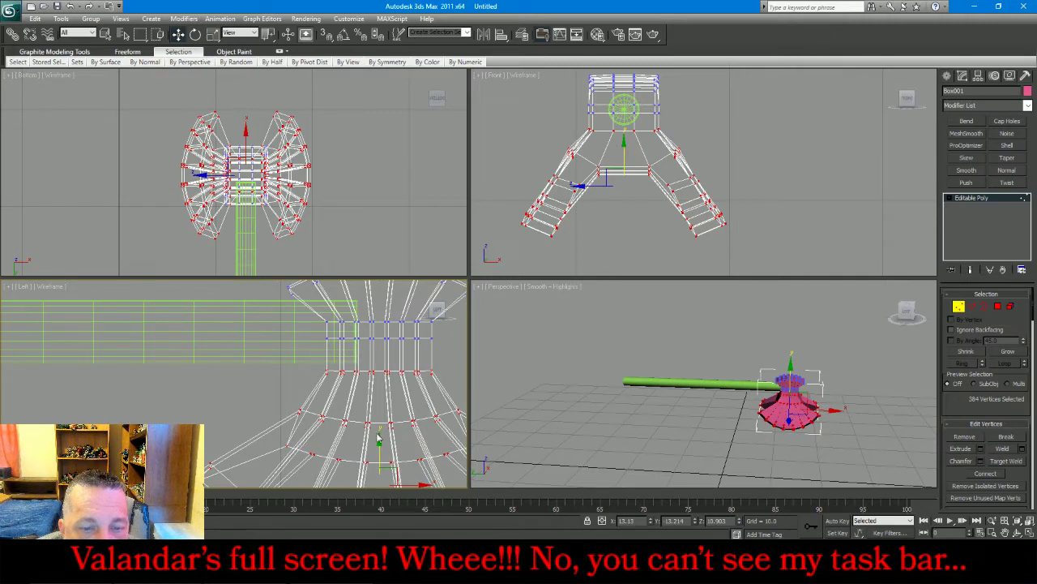
drag(380, 450, 379, 428)
Invert the vertex selection and scale the neck and upper flare slightly narrower across their width in the Left view
key(ctrl+i)
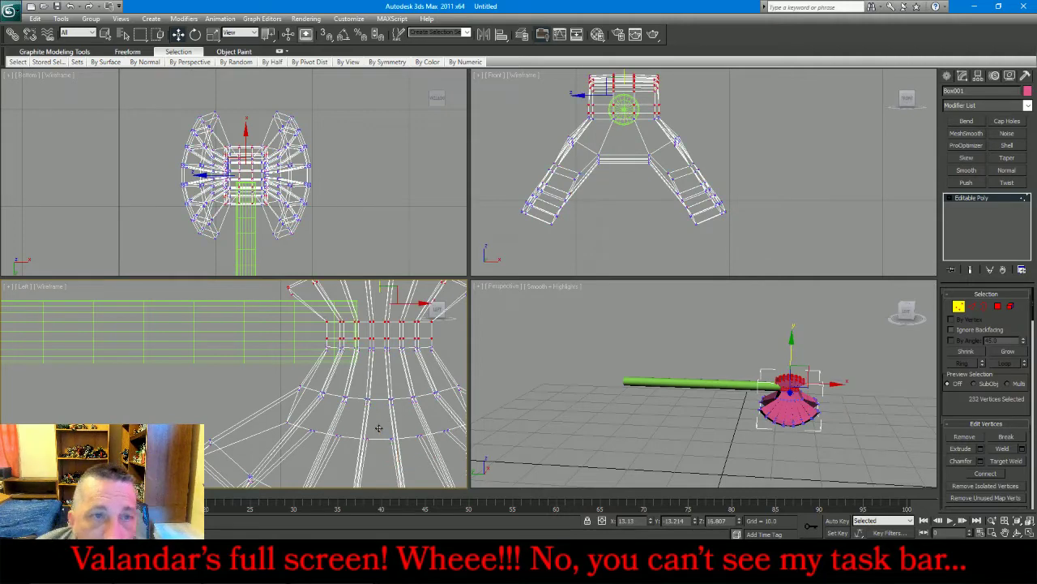
click(213, 35)
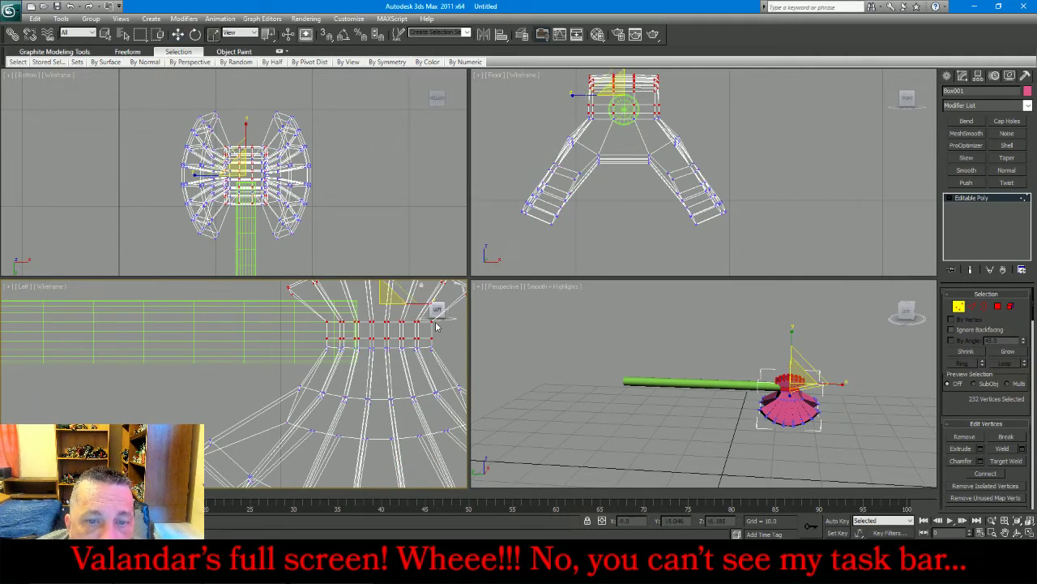
scroll(279, 411, down, 2)
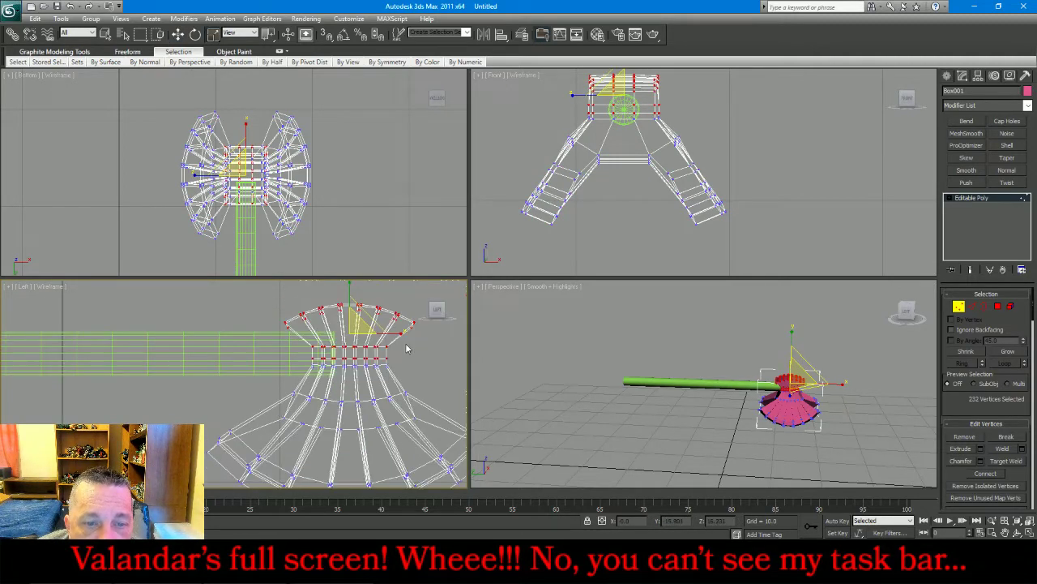
drag(397, 333, 394, 337)
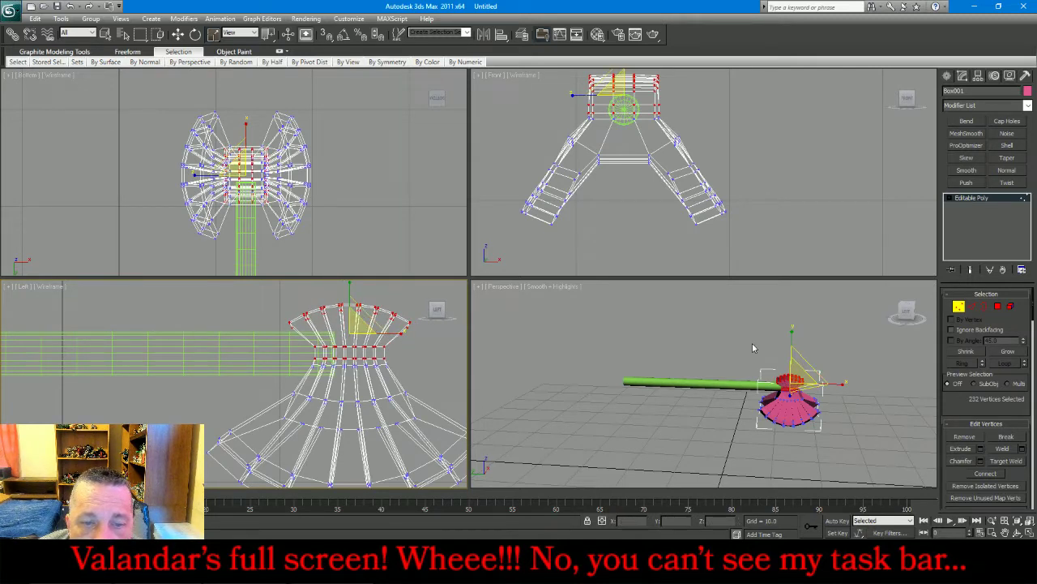
click(960, 306)
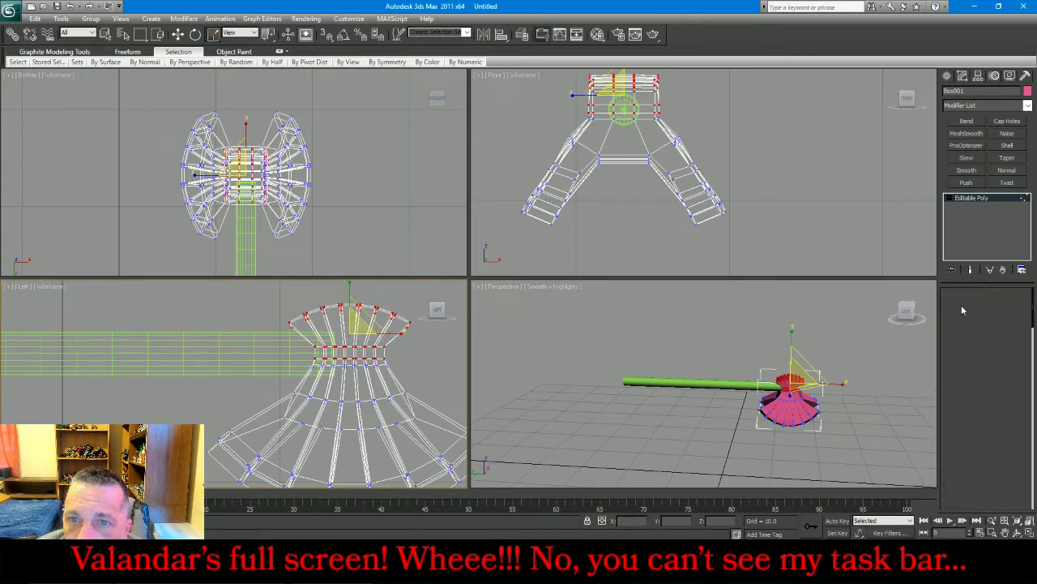
Check the reshaped neck with MeshSmooth at 2 iterations, and remove the modifier
click(966, 133)
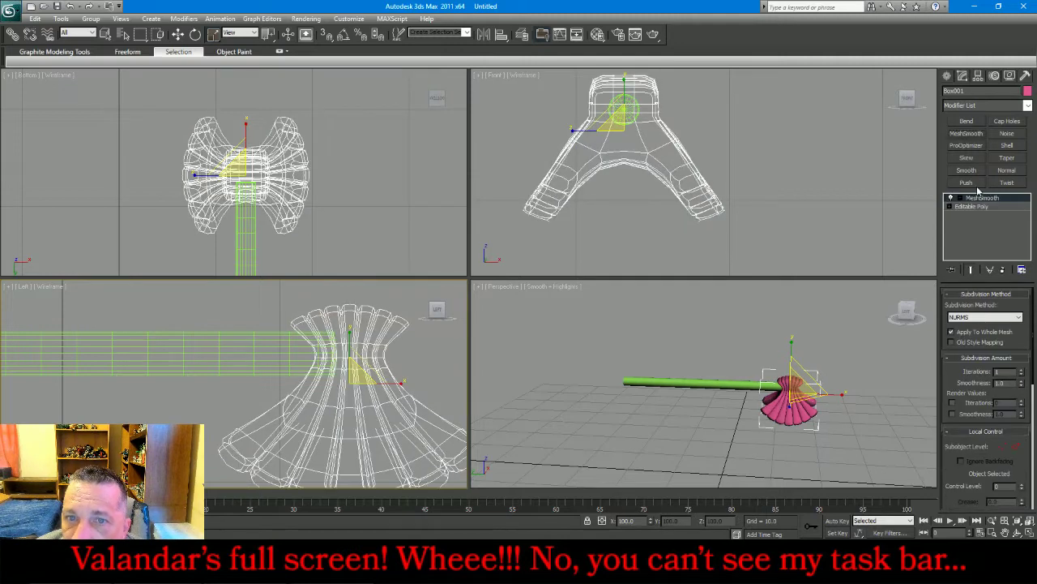
click(1023, 370)
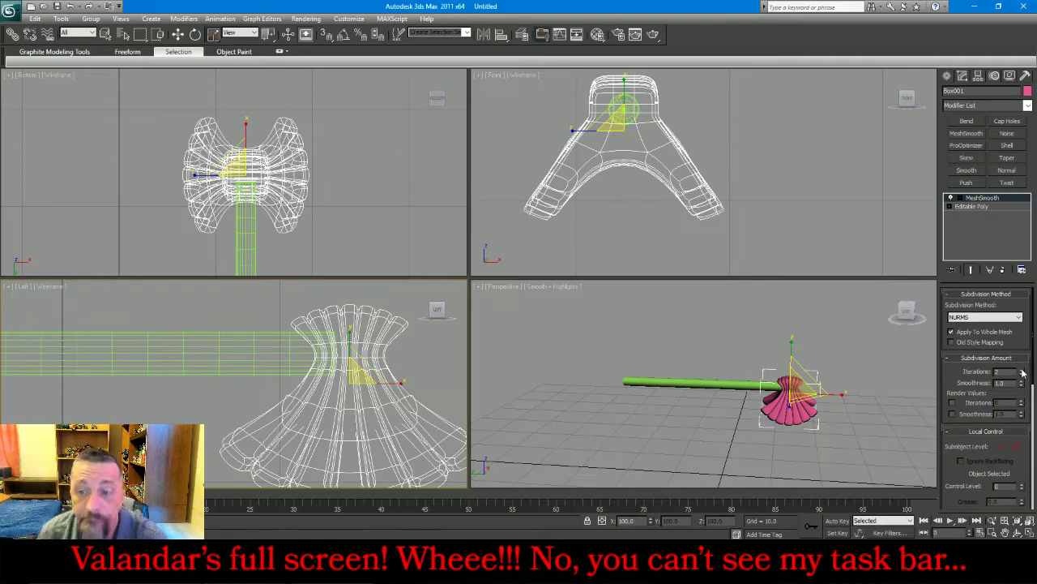
click(1005, 270)
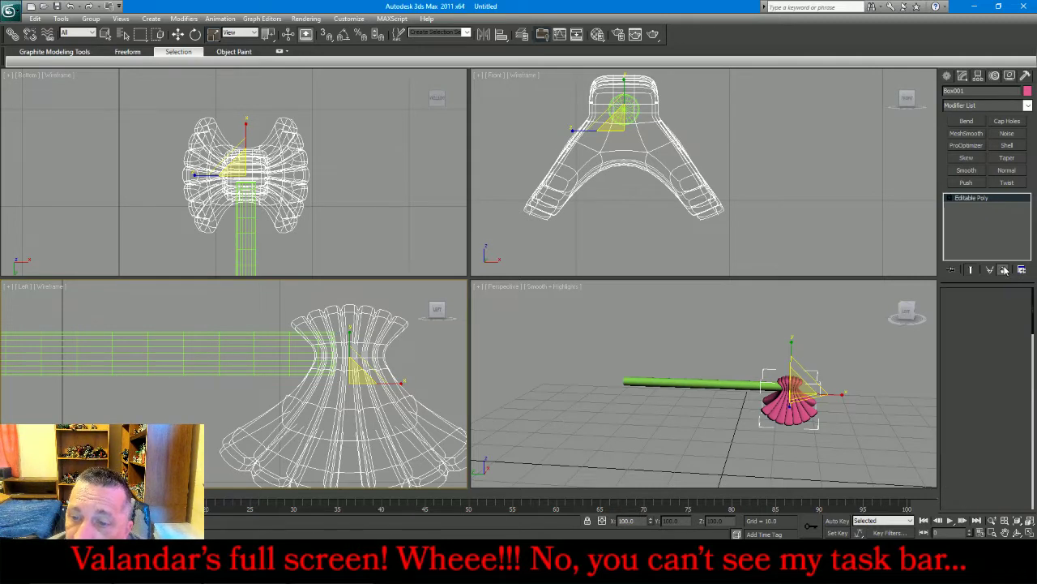
Raise the head slightly and move only its pivot up to the middle of the neck
click(177, 34)
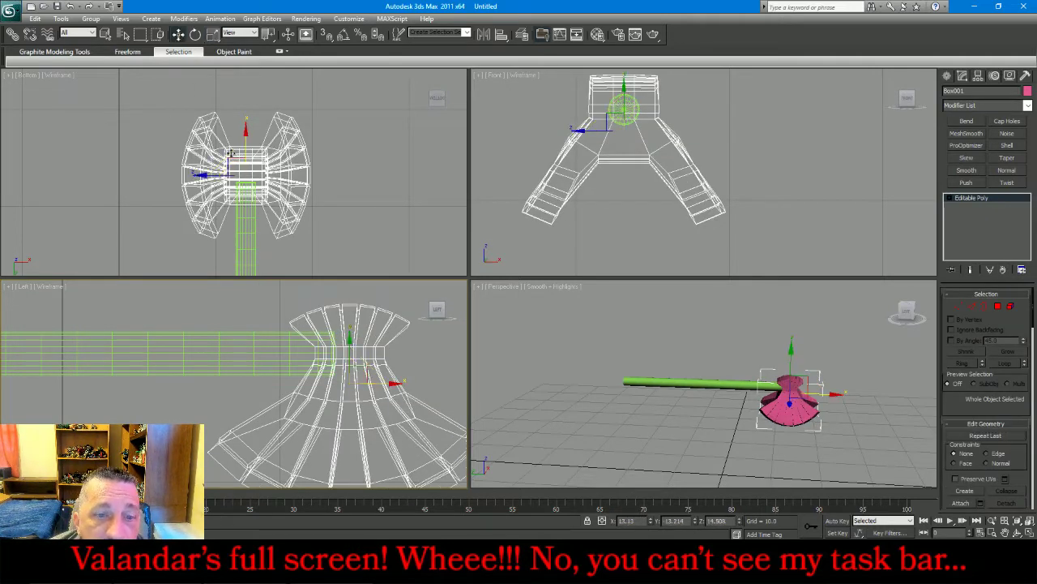
drag(351, 352, 354, 334)
click(977, 74)
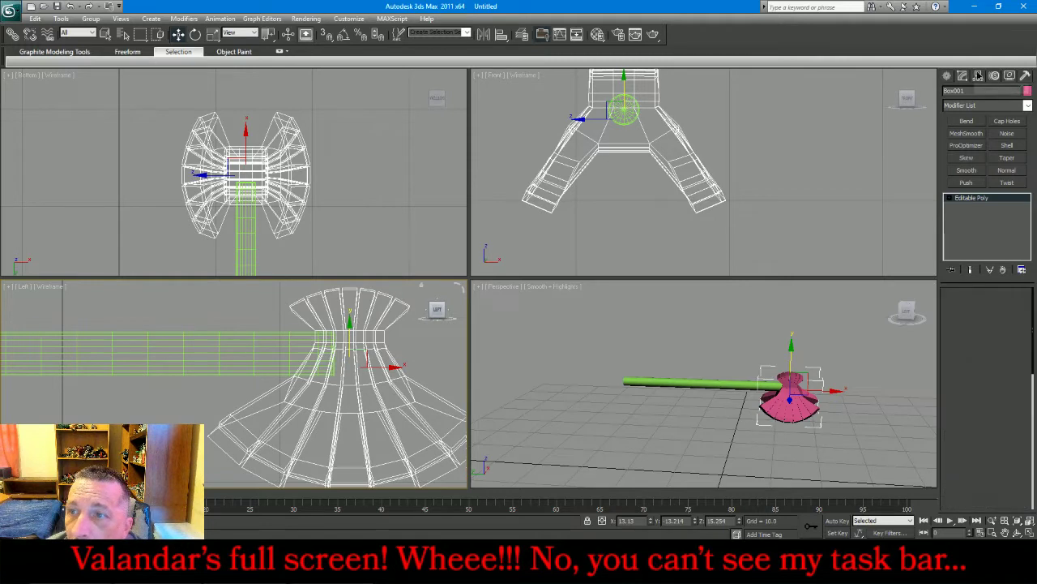
click(986, 144)
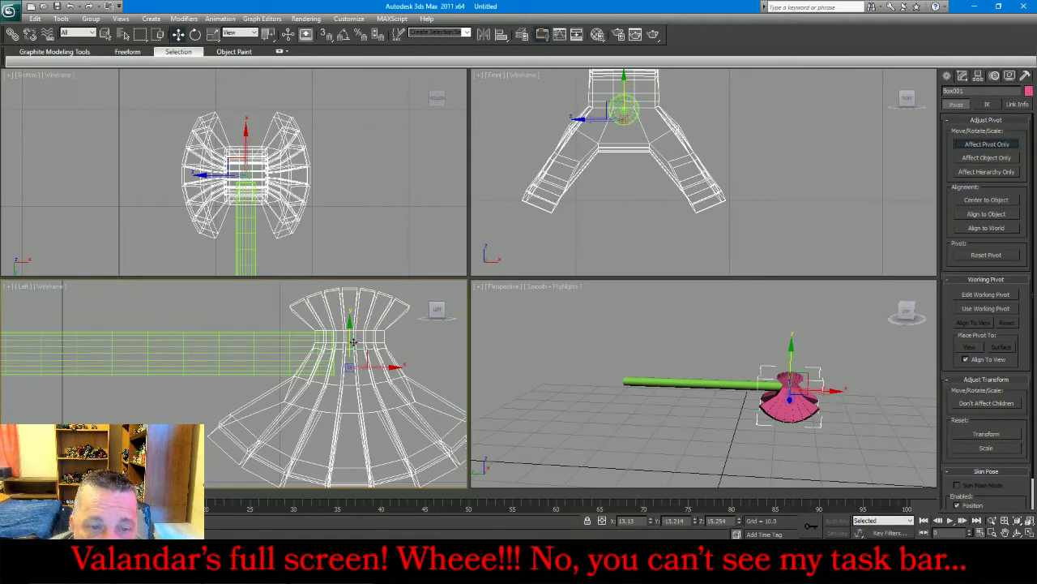
drag(350, 343, 349, 320)
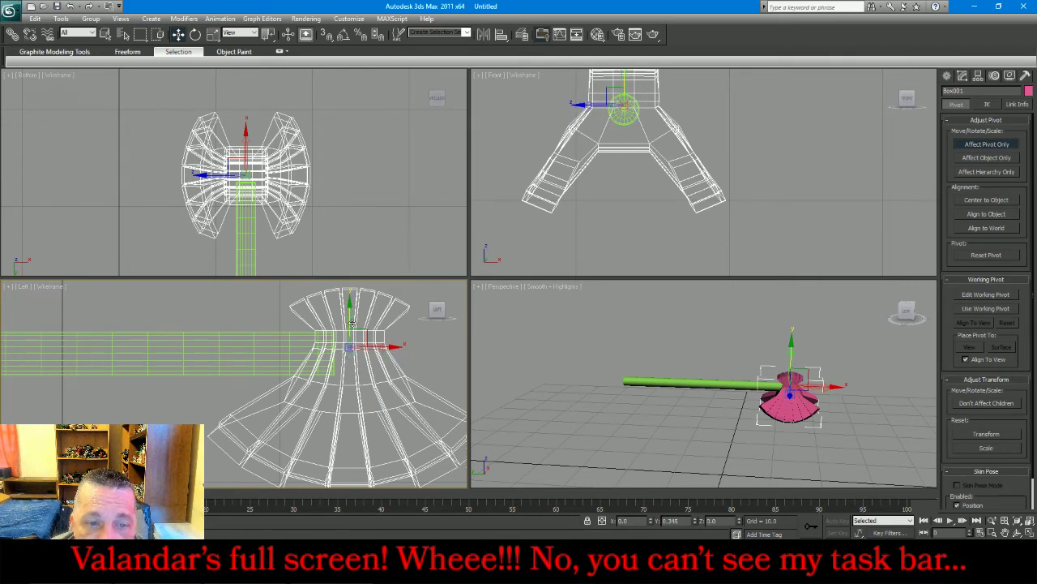
click(984, 144)
Lower the head slightly on the shaft's end and scale it uniformly to about 72%
drag(351, 318, 345, 327)
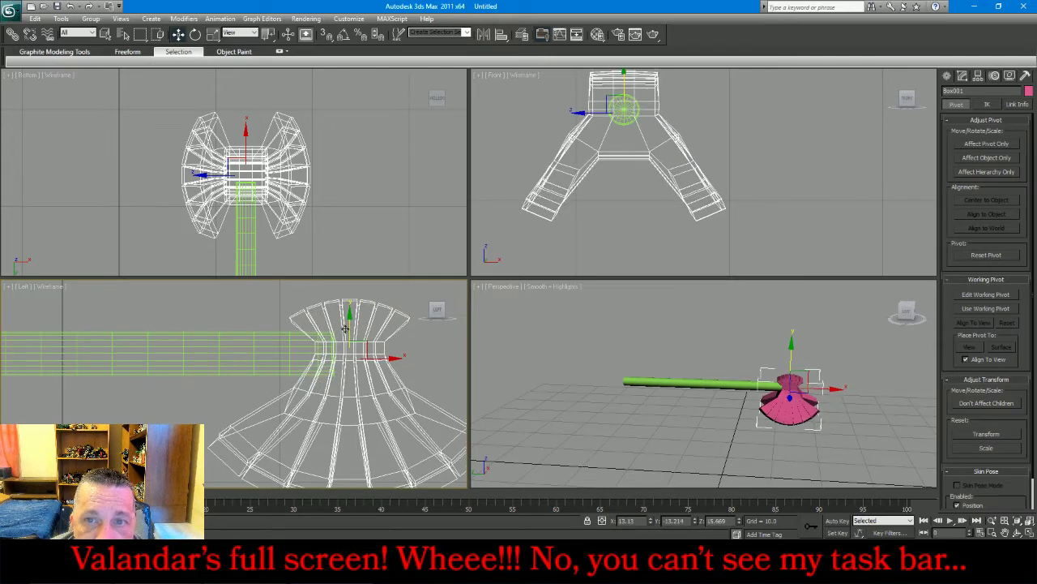
click(212, 35)
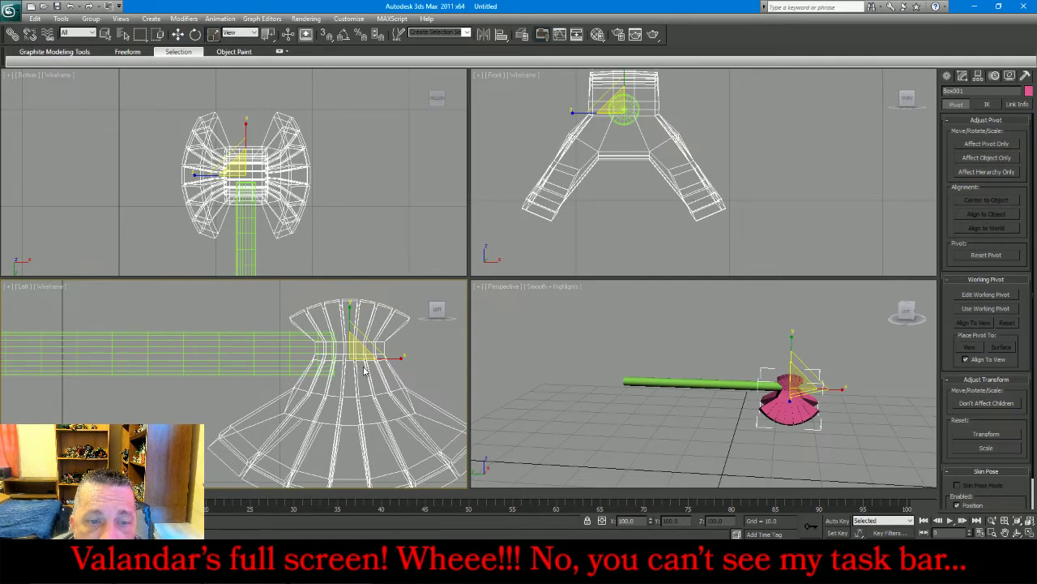
drag(344, 359, 338, 379)
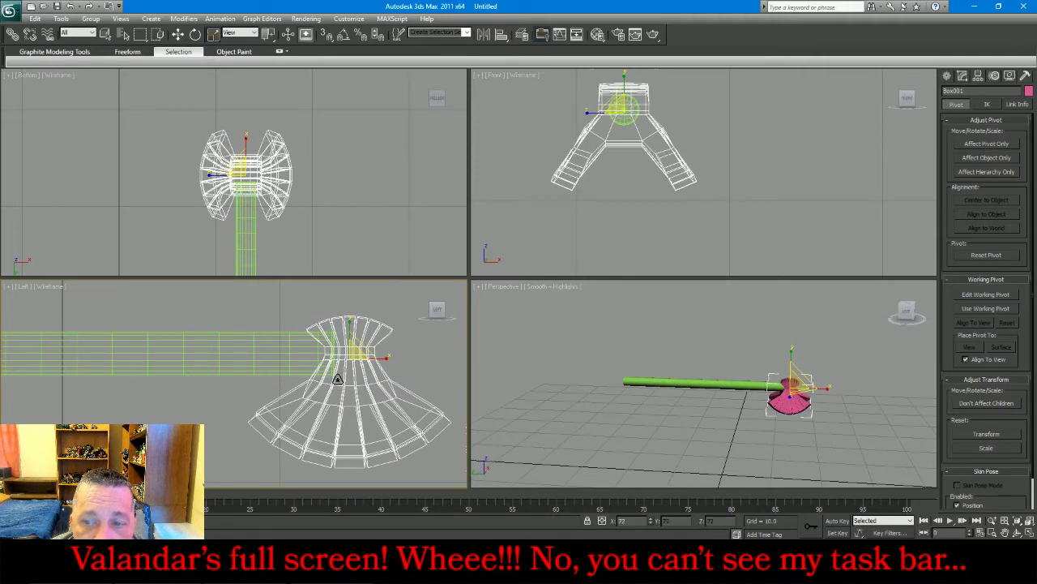
View the head from the opposite side in Perspective and raise it so its neck lines up with the shaft
key(w)
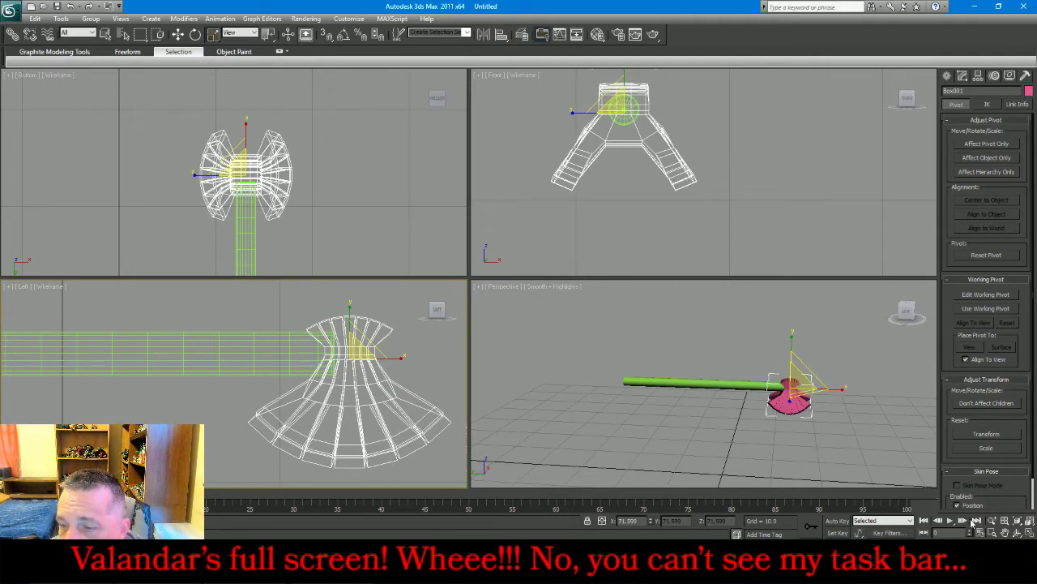
click(1009, 532)
drag(717, 362, 539, 371)
click(179, 34)
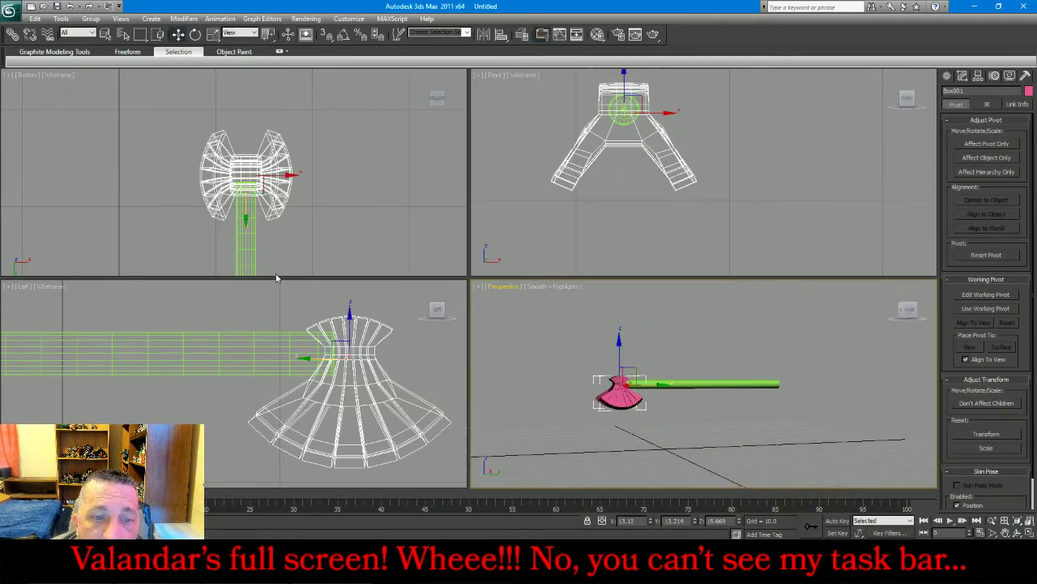
click(353, 320)
drag(351, 329, 367, 319)
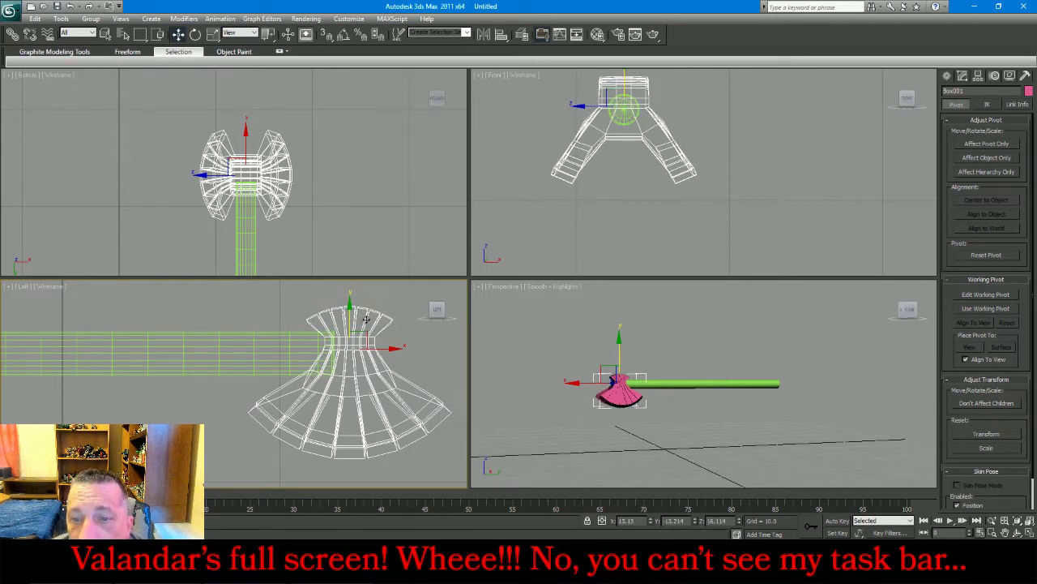
Smooth the head with MeshSmooth at 2 iterations and collapse it to an Editable Poly
click(962, 77)
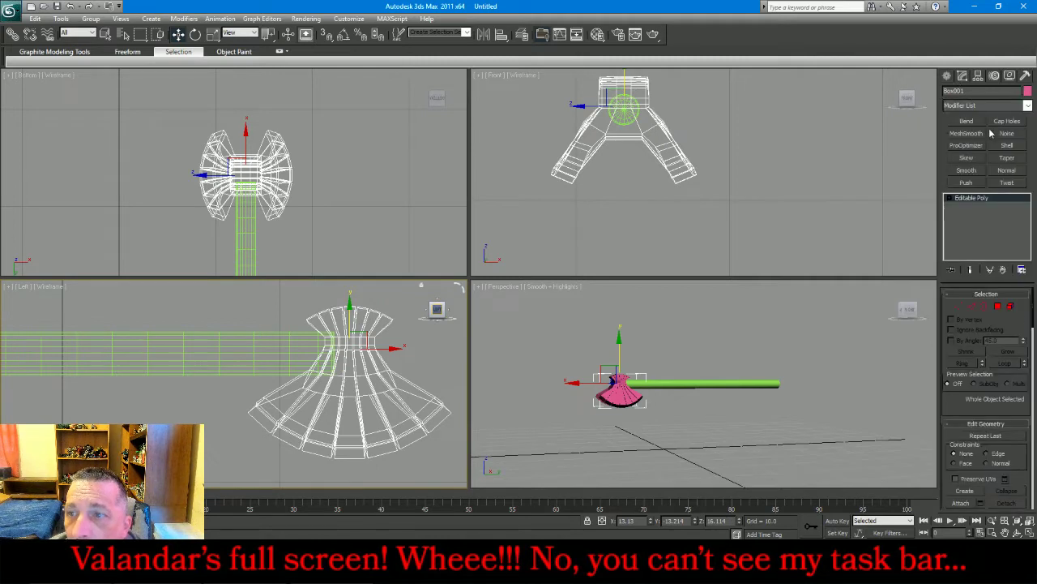
right_click(995, 199)
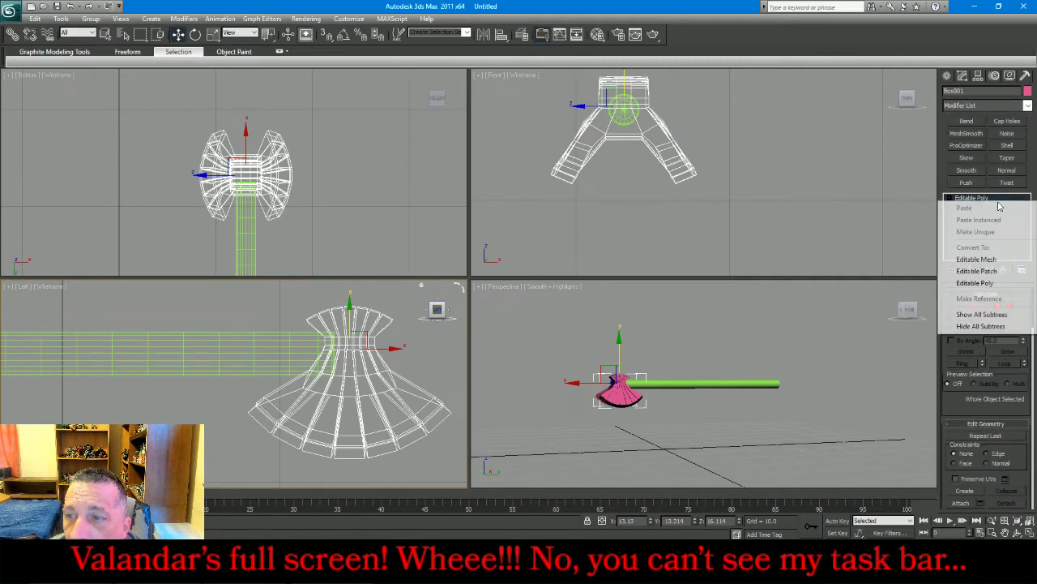
click(971, 135)
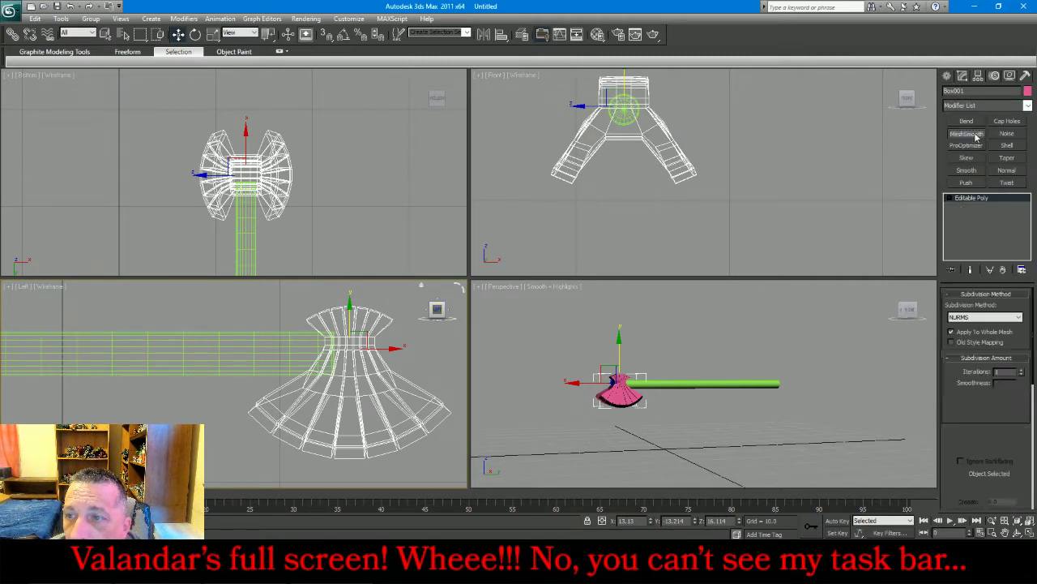
click(1022, 371)
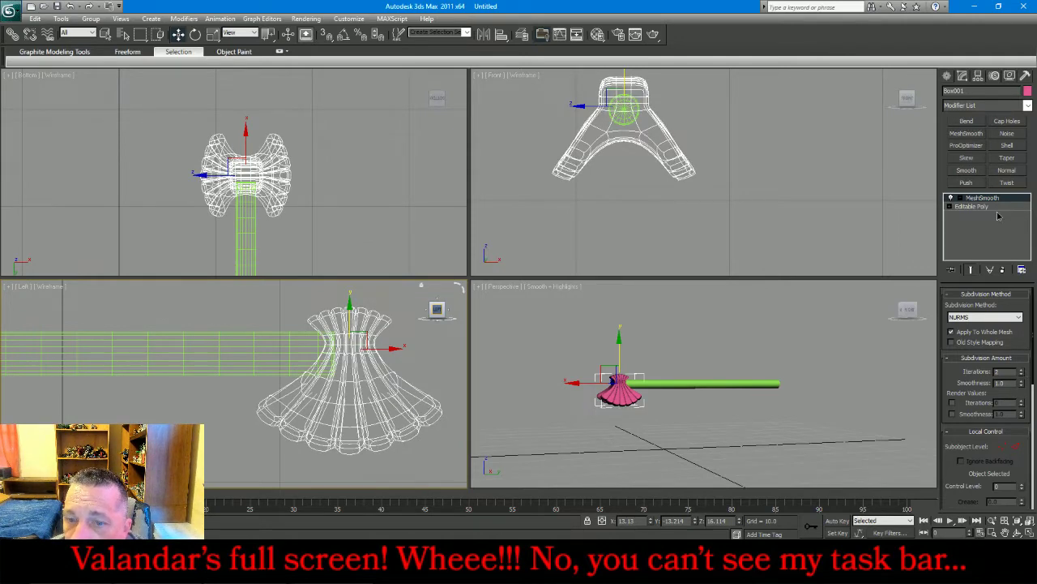
right_click(998, 216)
click(982, 320)
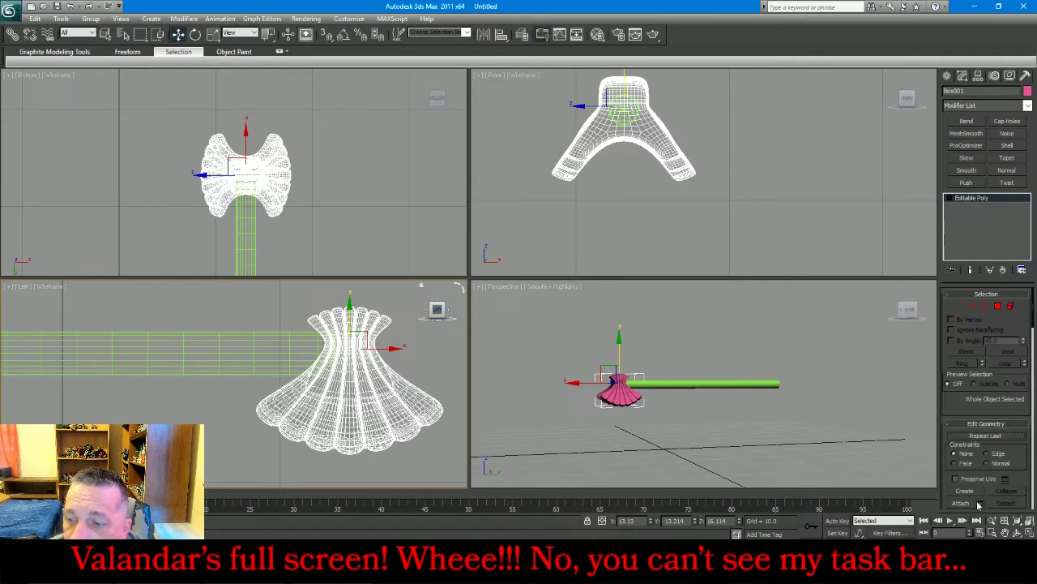
Create a sphere centred on the staff head's neck in the Bottom view and set its X position to 13.13
click(1007, 533)
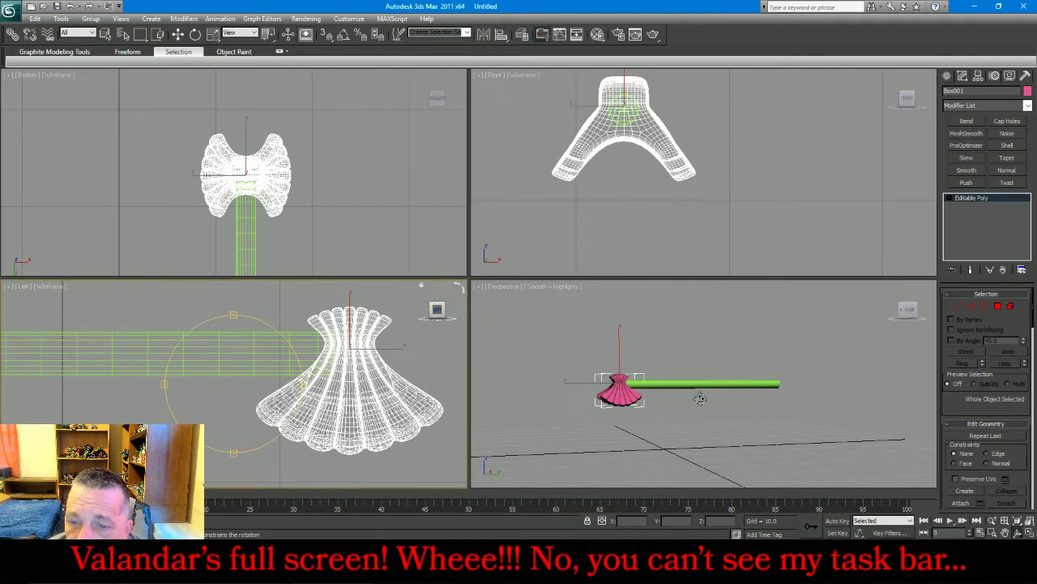
drag(700, 398, 655, 340)
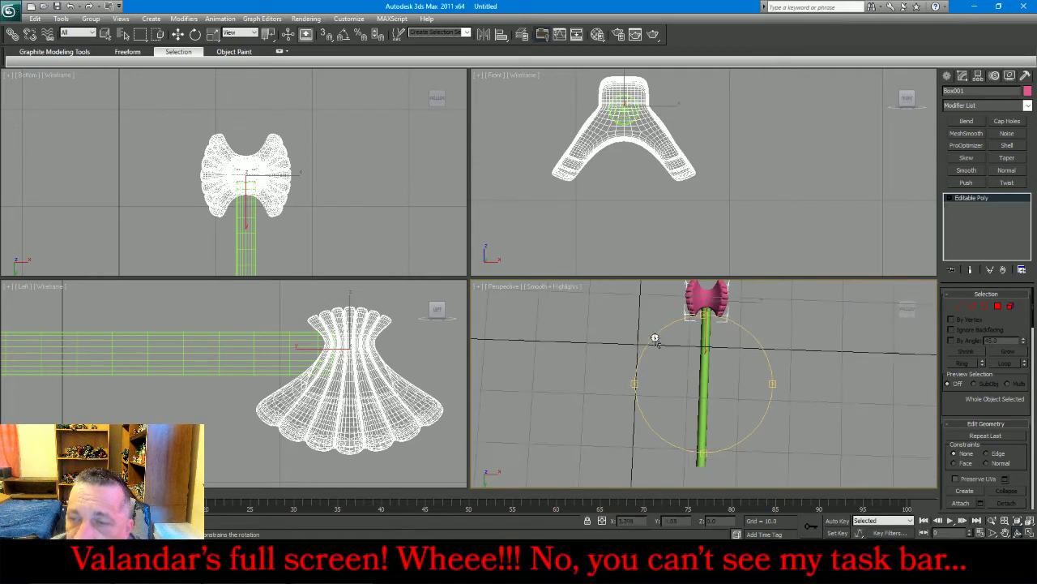
click(946, 77)
click(967, 156)
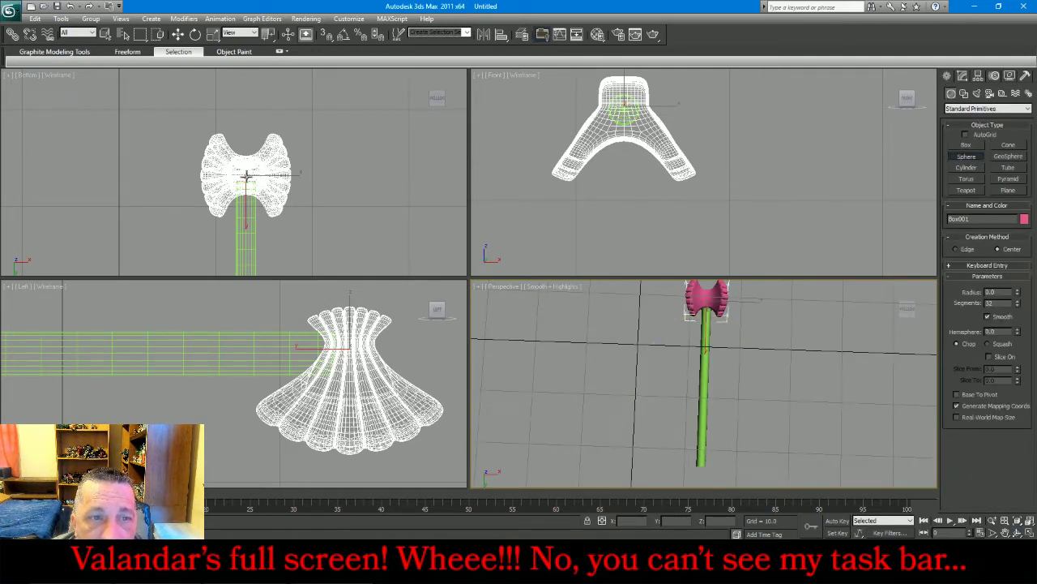
drag(246, 174, 260, 185)
click(177, 34)
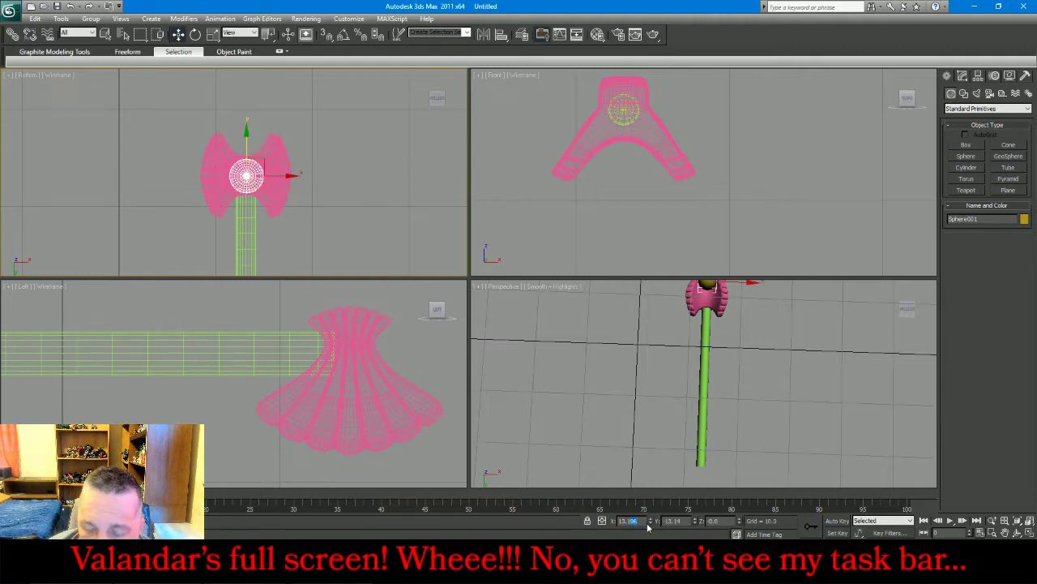
text(3)
key(Return)
Raise the sphere to about Z 14.16 so it sits between the two shell halves of the head
right_click(342, 345)
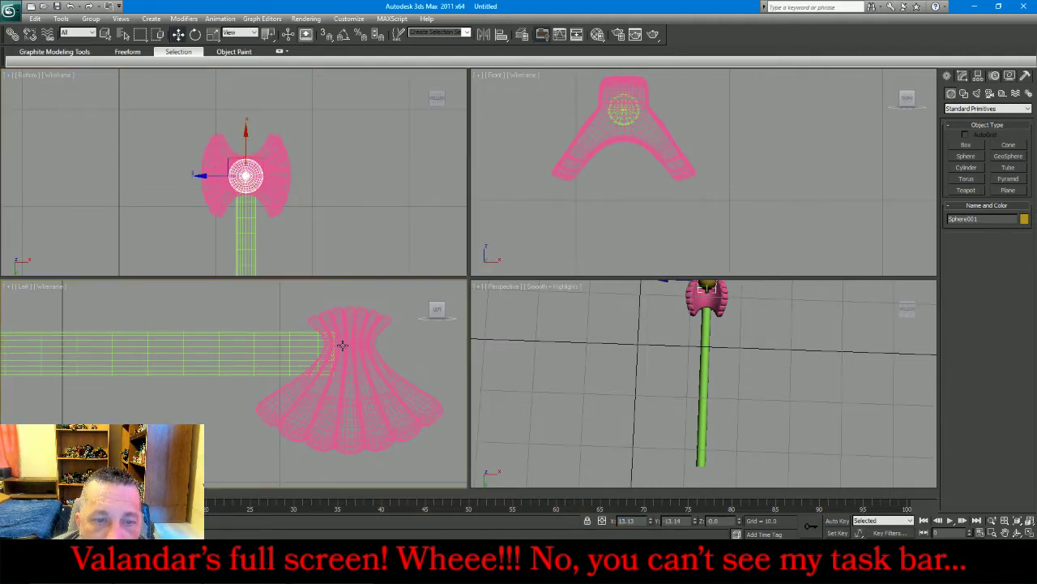
scroll(342, 346, down, 5)
drag(341, 435, 343, 326)
middle_drag(794, 366, 783, 411)
scroll(850, 378, up, 4)
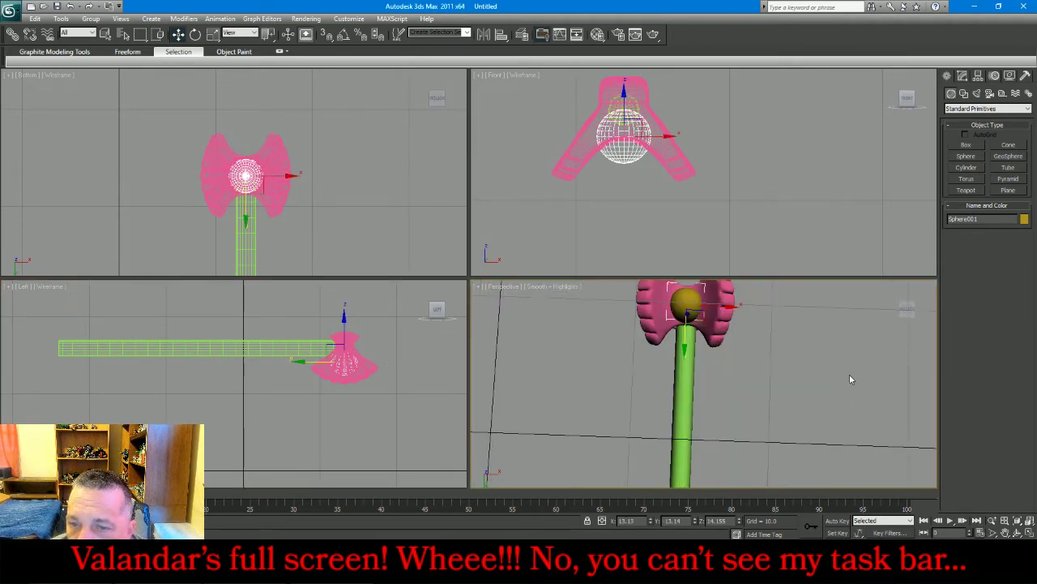
key(e)
alt+middle_drag(687, 387, 658, 388)
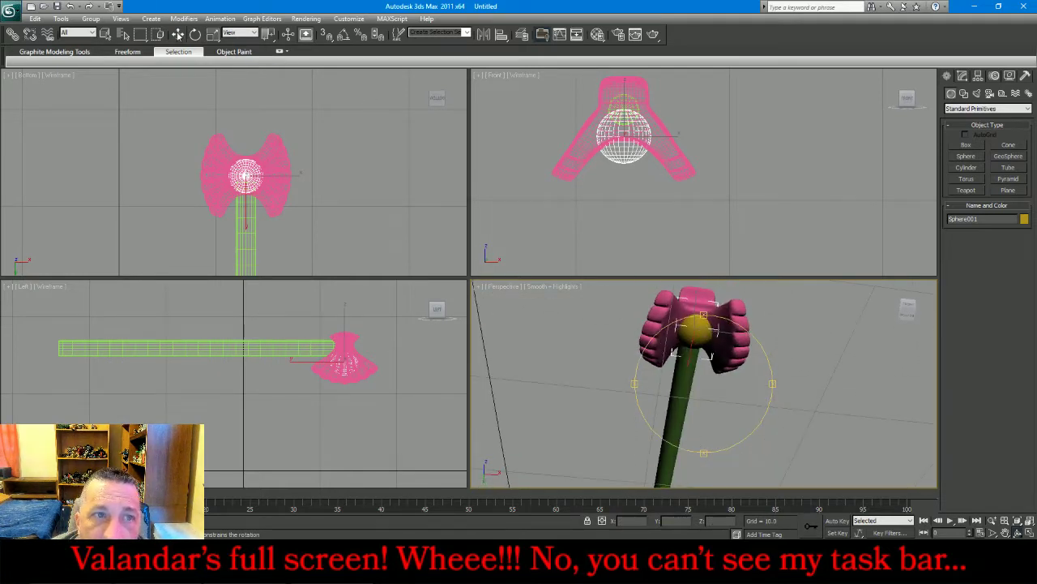
Lower the sphere in the Front view to about Z 13.27, nearer the open side of the head
click(179, 34)
click(623, 99)
drag(623, 99, 616, 116)
click(838, 346)
scroll(823, 346, down, 3)
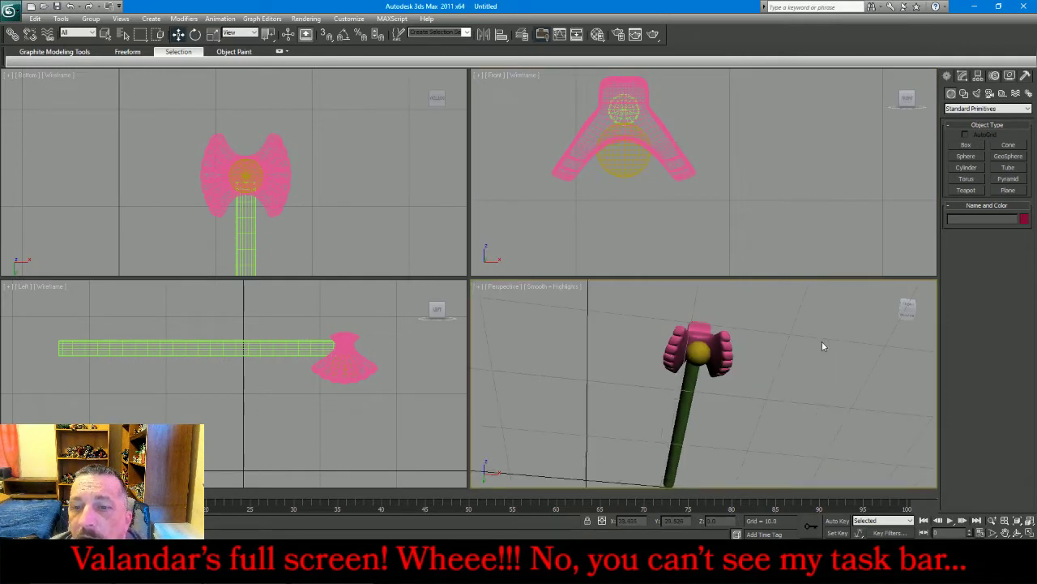
Inspect the staff from the side in Perspective and switch to the Firefox live chat to read viewer feedback
click(1017, 533)
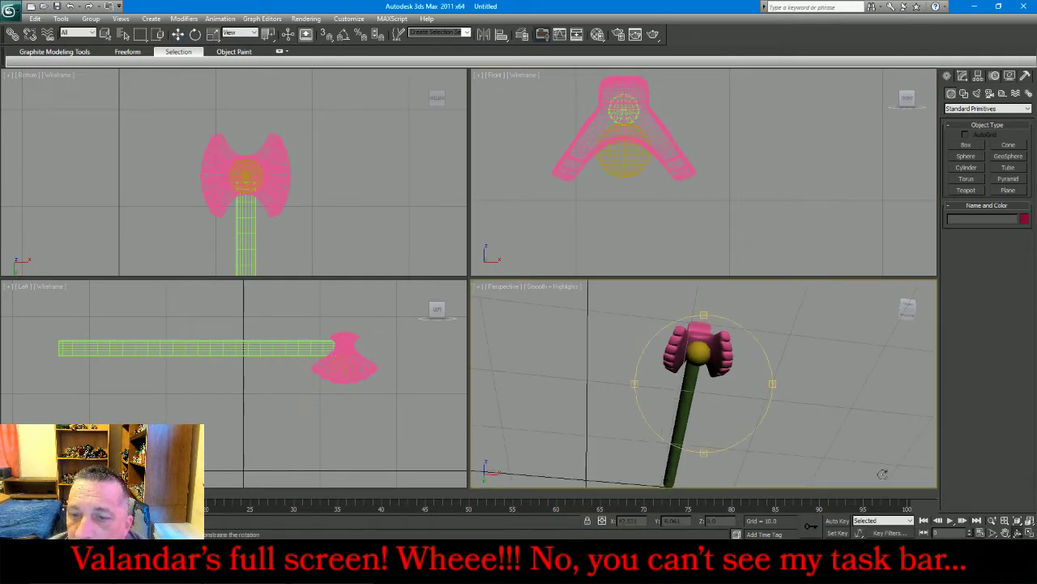
drag(726, 385, 802, 422)
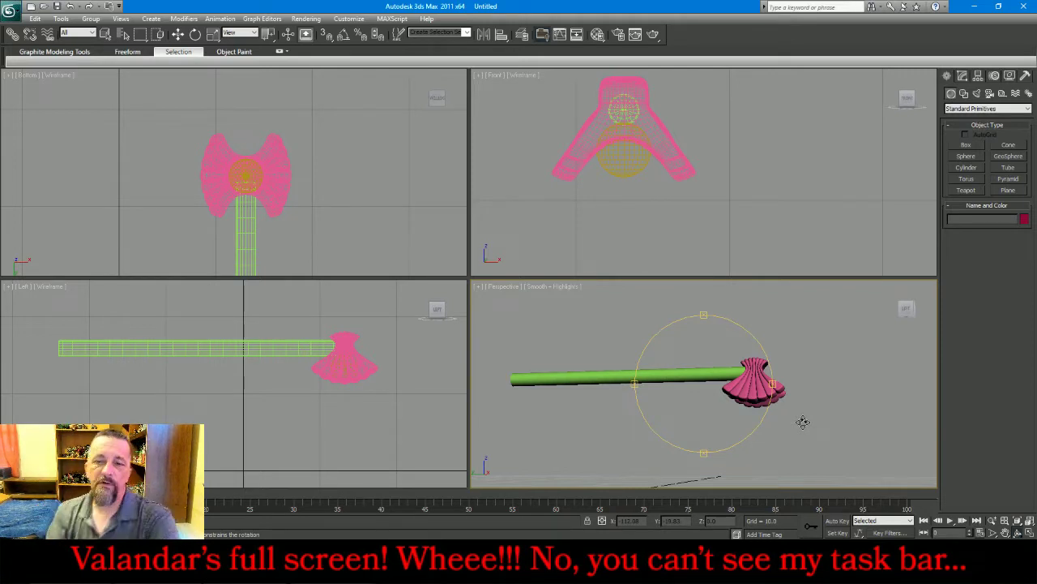
key(alt+Tab)
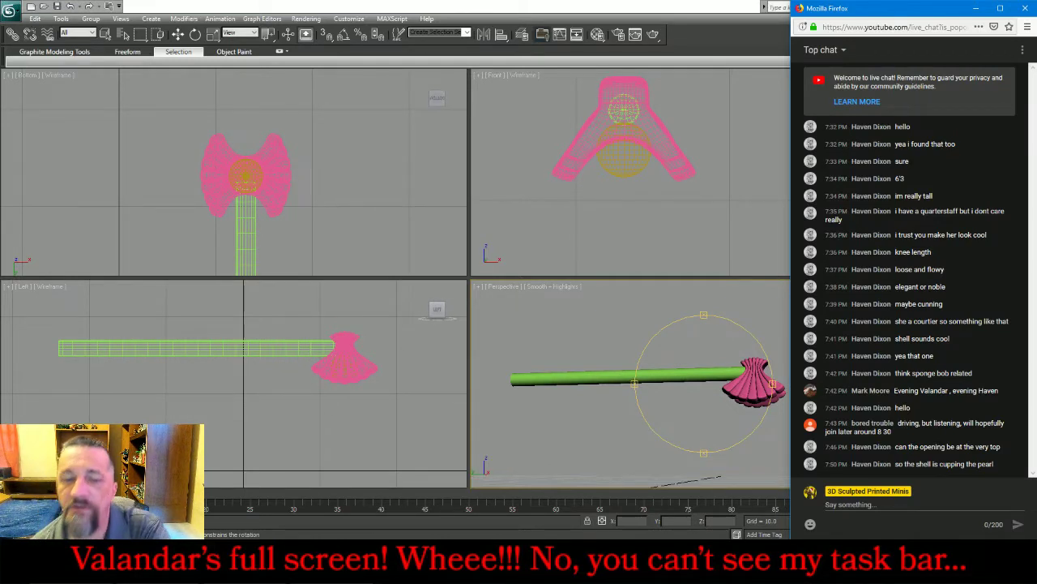
Move only the shell head's pivot to Z 15.9, matching the height of the staff shaft
click(182, 38)
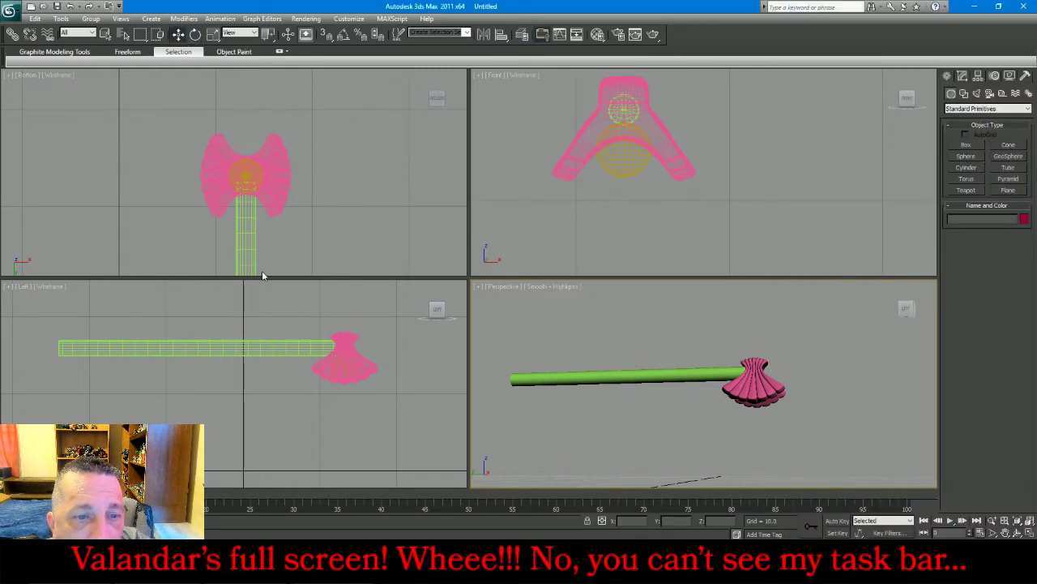
click(330, 341)
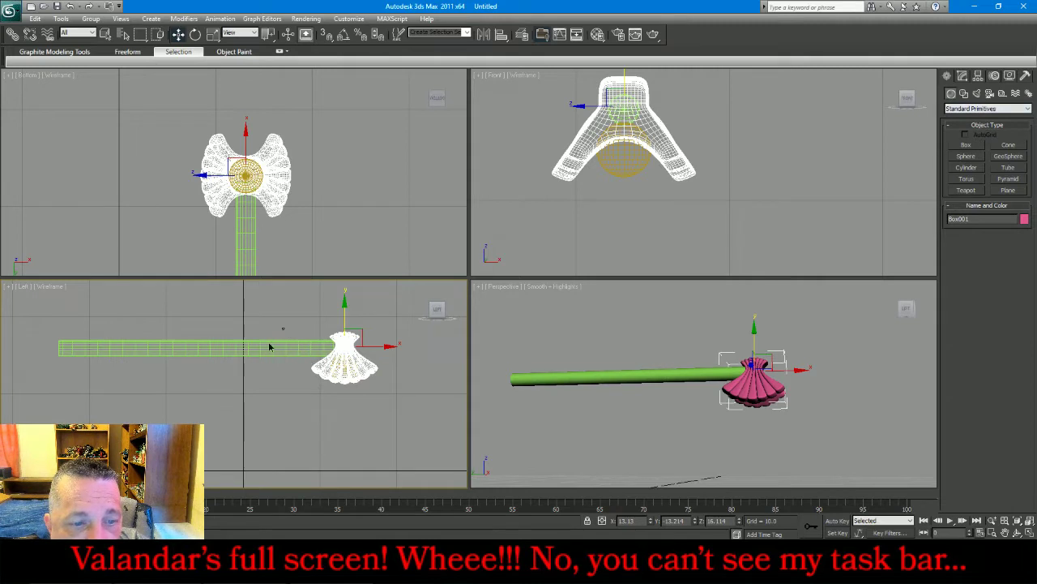
click(241, 366)
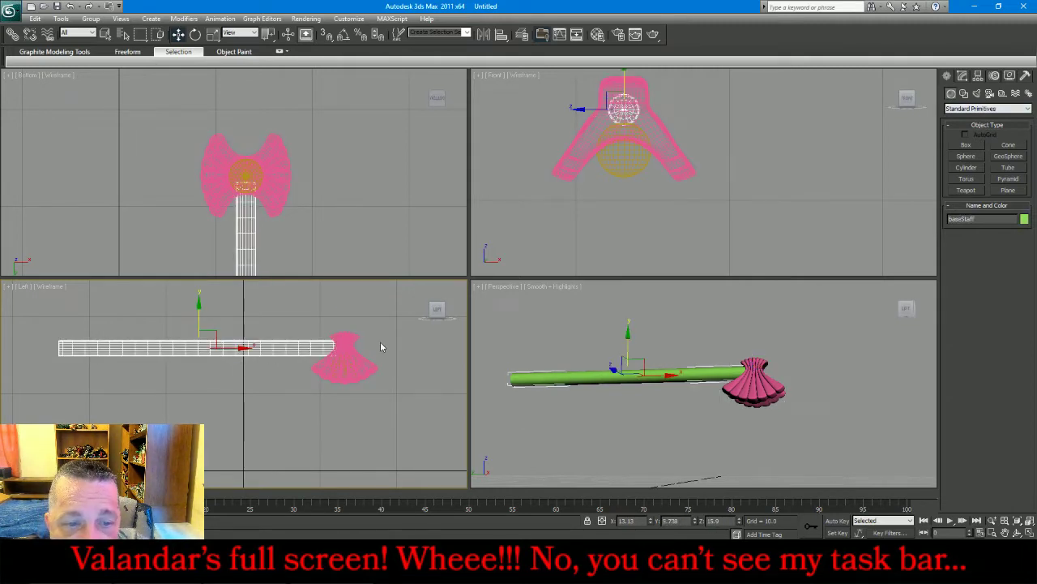
click(355, 338)
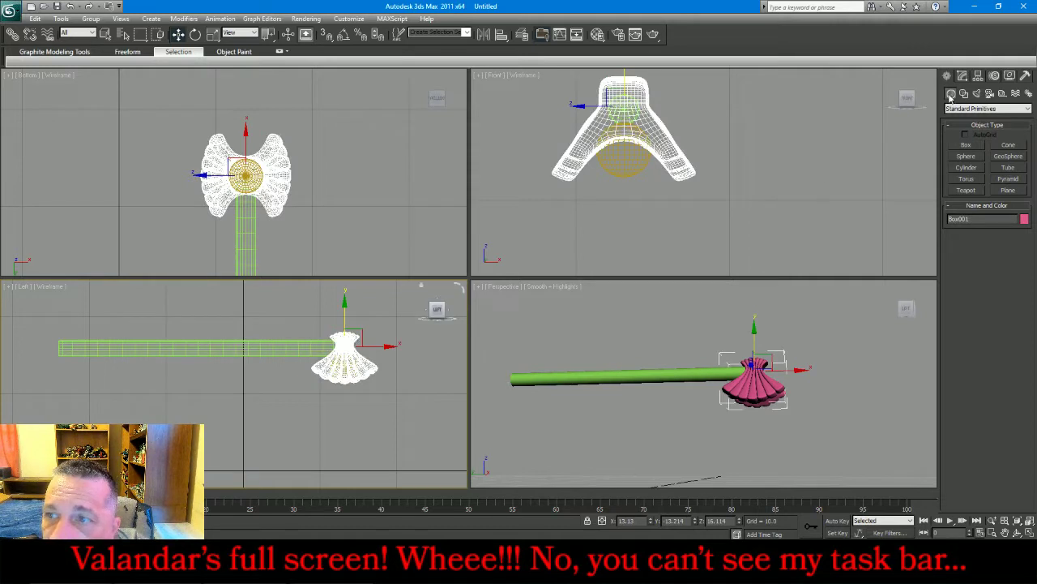
click(963, 76)
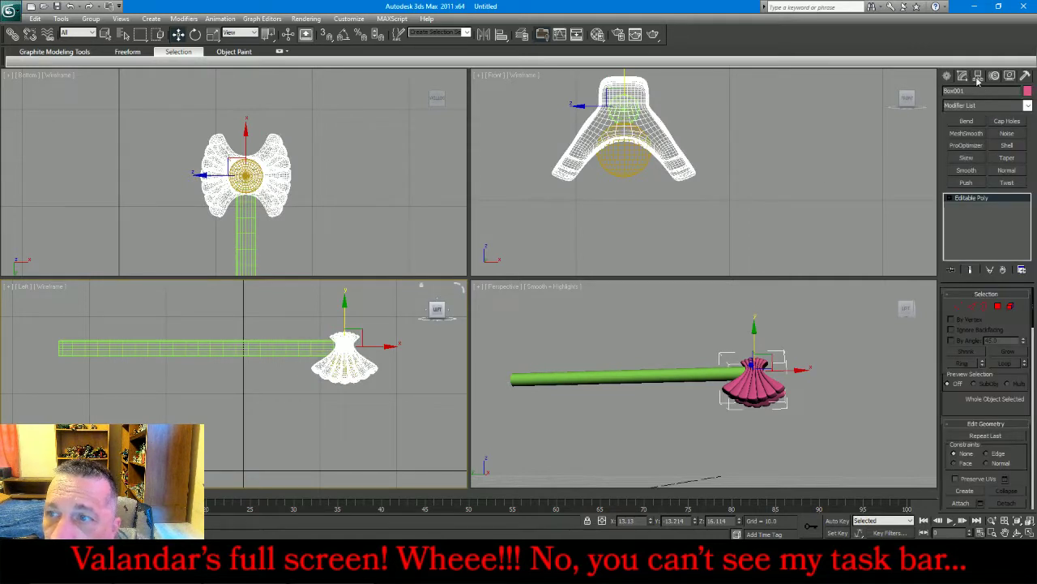
click(979, 76)
click(985, 144)
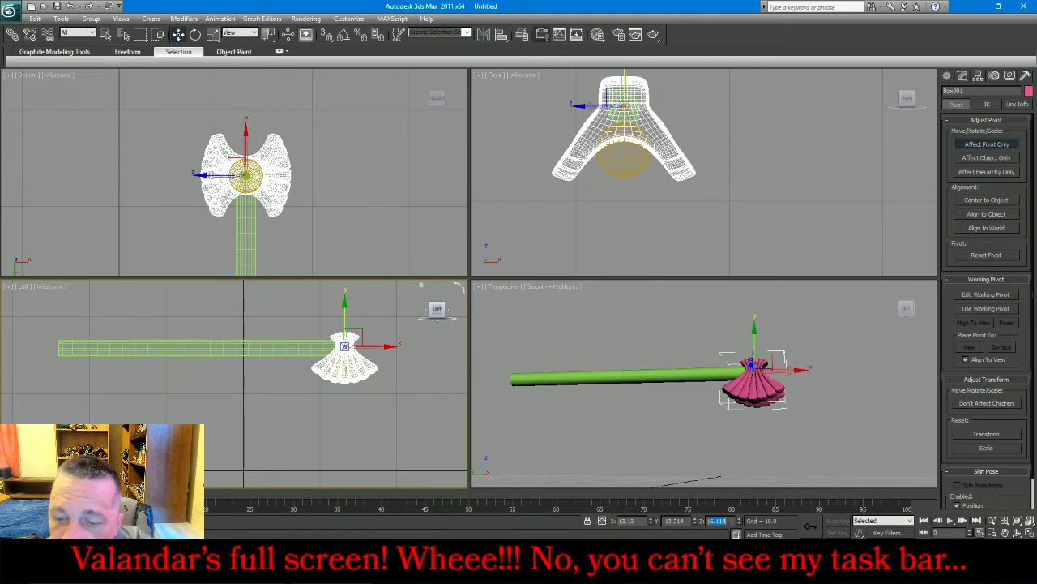
text(15.9)
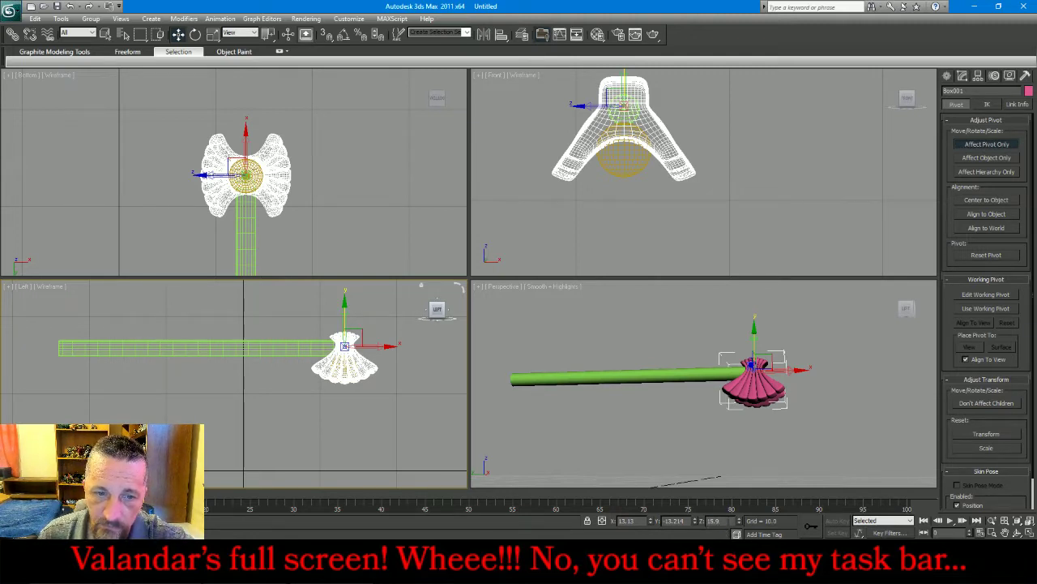
key(Return)
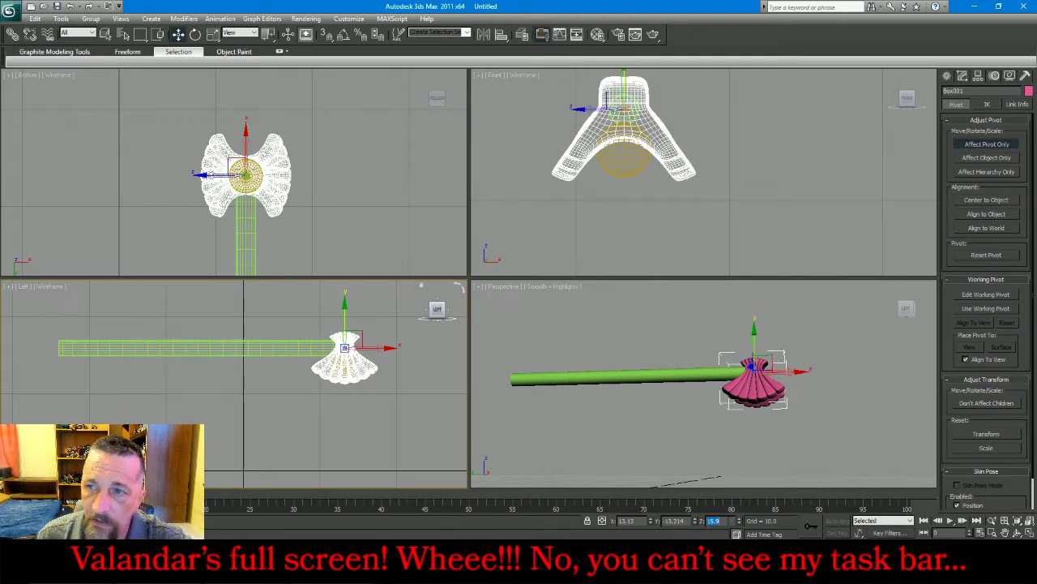
click(986, 144)
Rotate the shell head 90° in the Left view so its opening faces away from the shaft
click(196, 34)
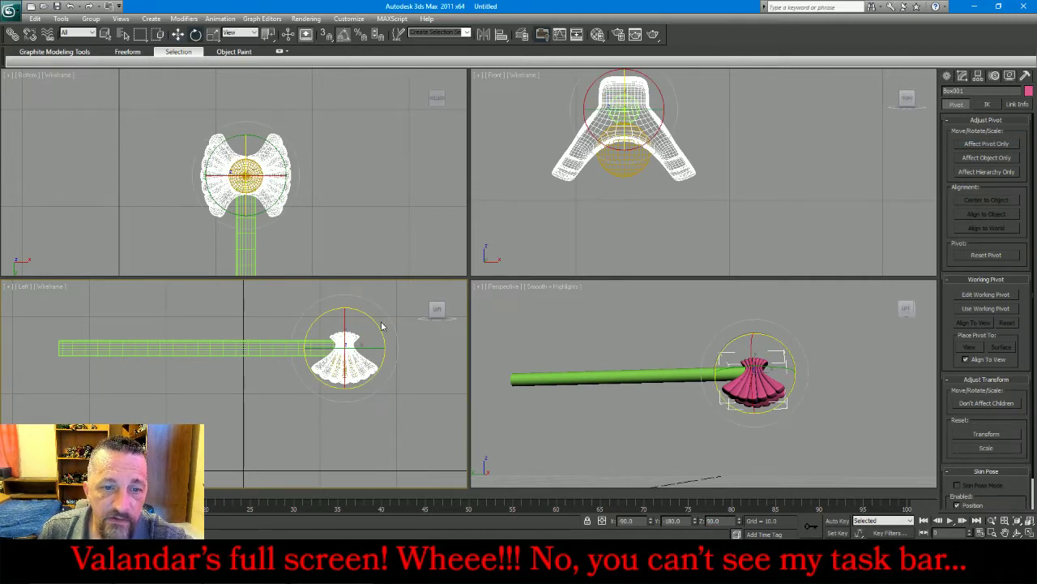
drag(347, 310, 356, 308)
click(177, 34)
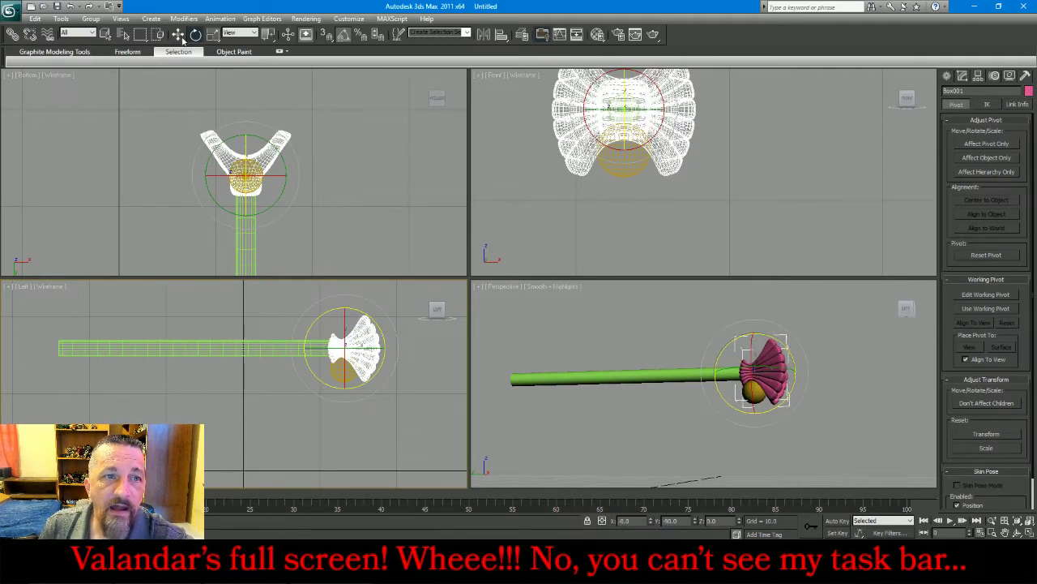
Centre the sphere vertically on the shaft's axis and slide it outward about 3 units into the shell's cup
click(332, 376)
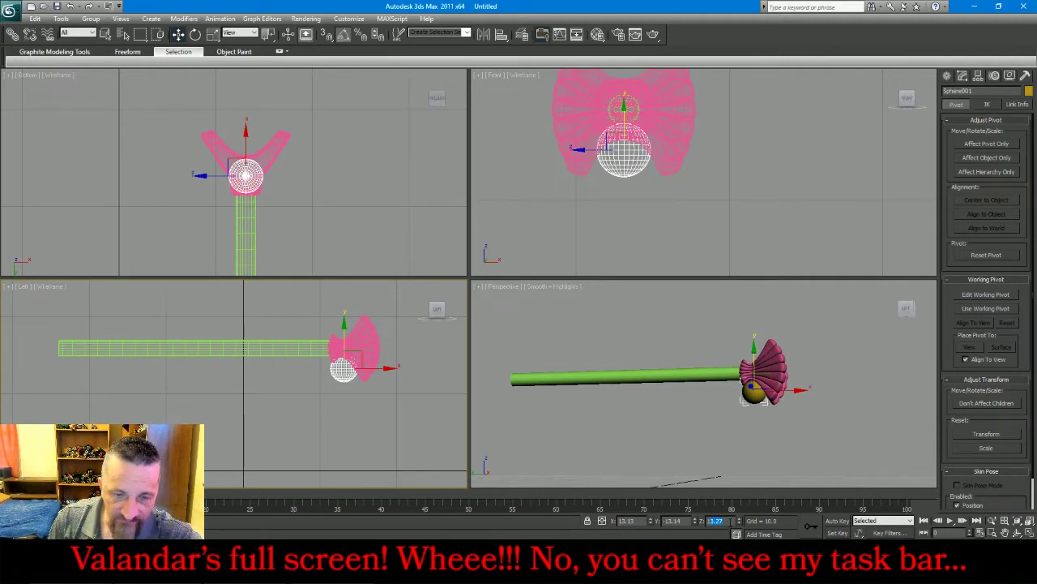
drag(343, 369, 398, 351)
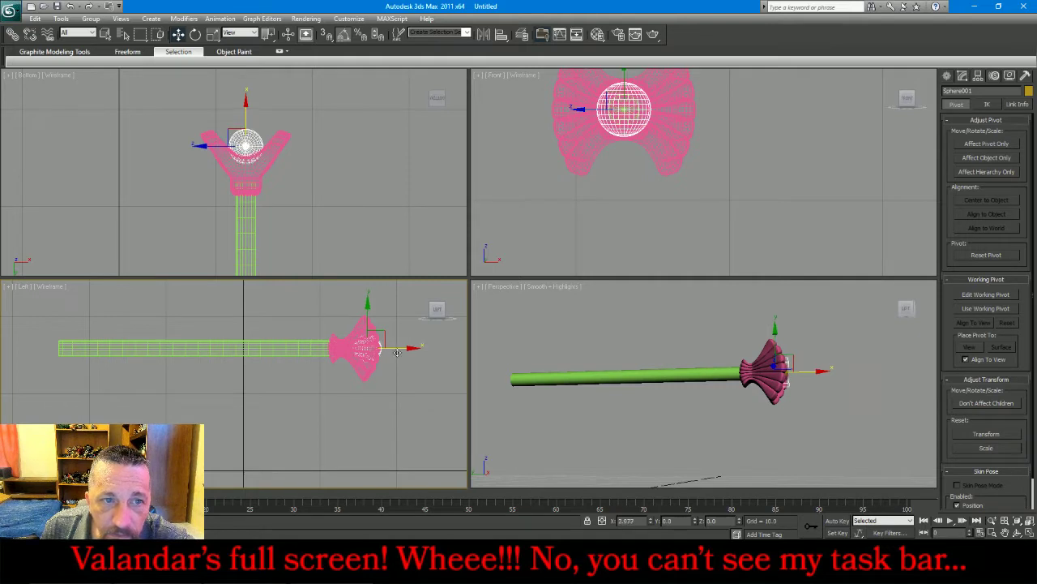
click(890, 451)
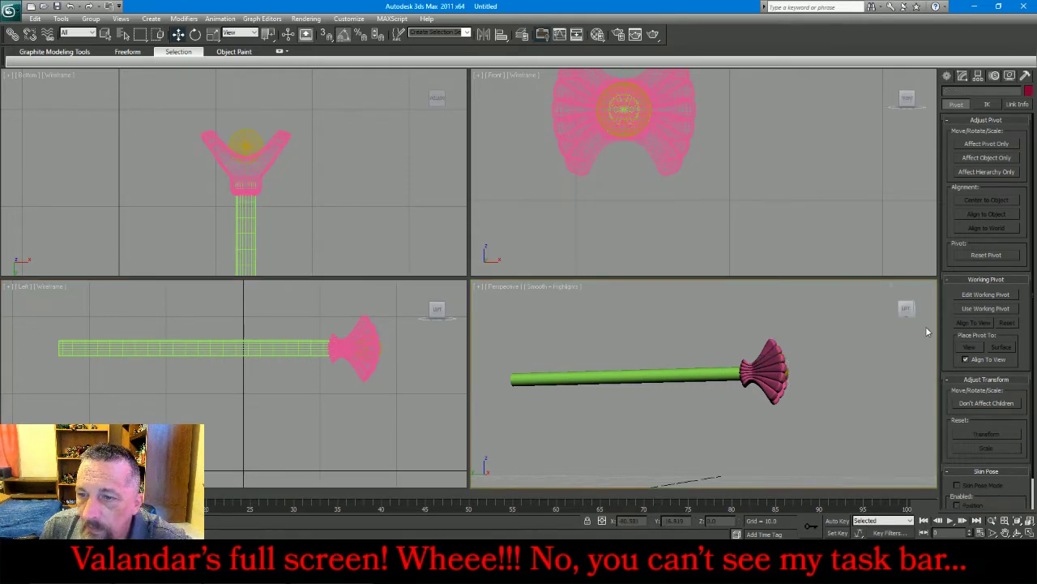
Inspect the sphere inside the shell from several angles in Perspective and check the Firefox live chat for feedback
drag(906, 311, 907, 313)
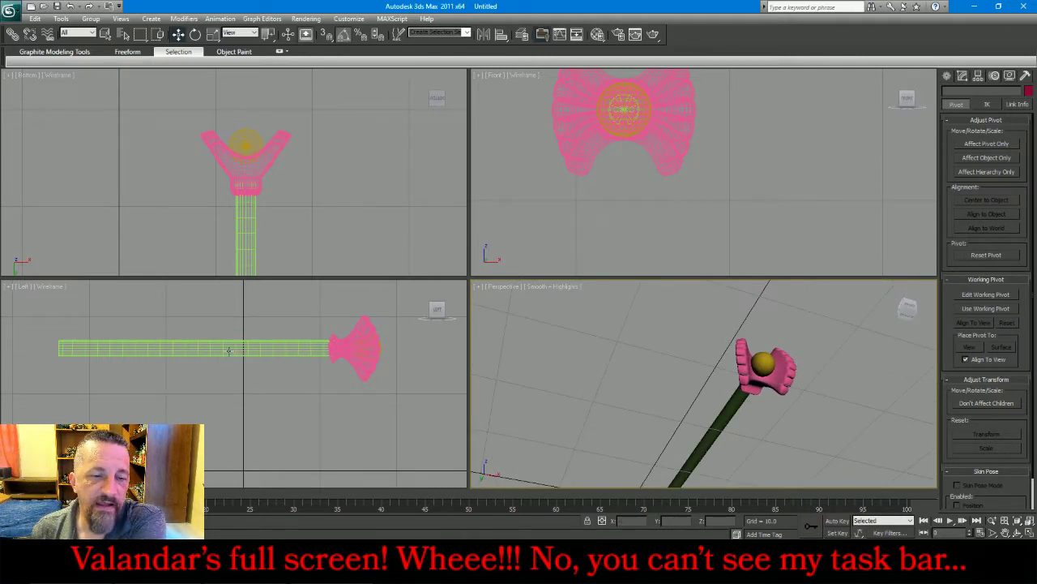
key(alt+Tab)
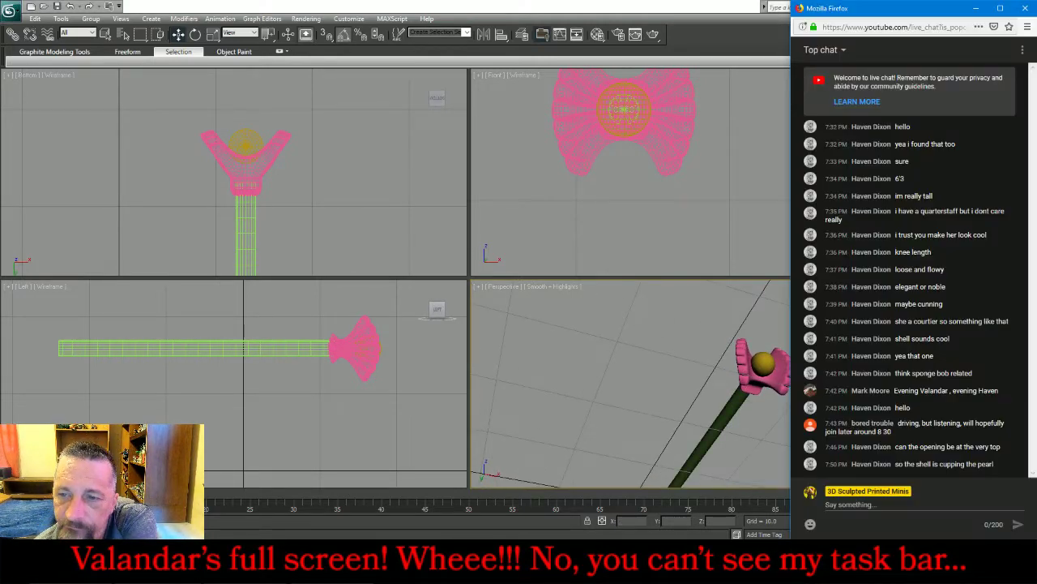
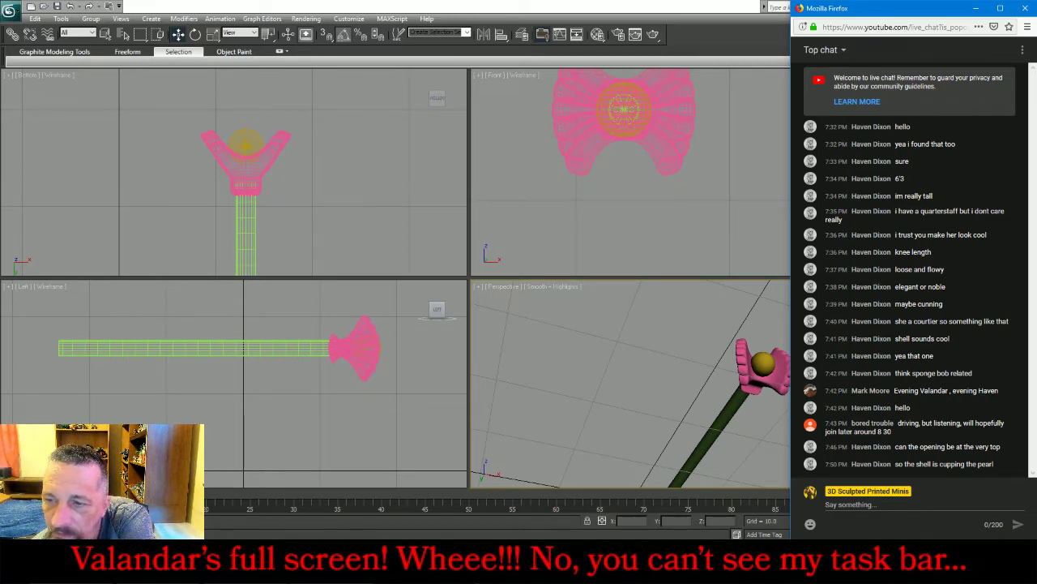
click(573, 377)
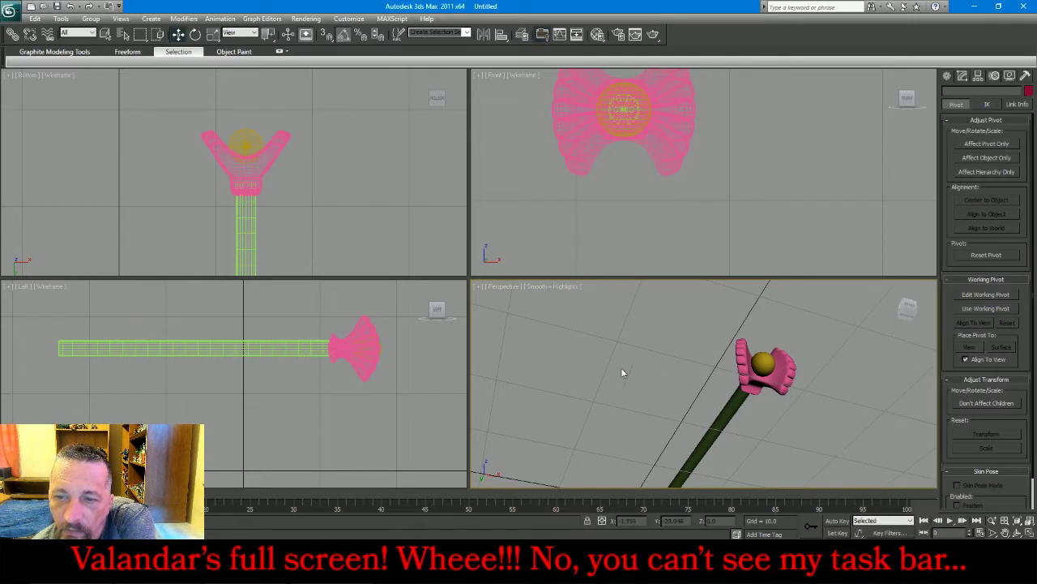
drag(909, 309, 883, 319)
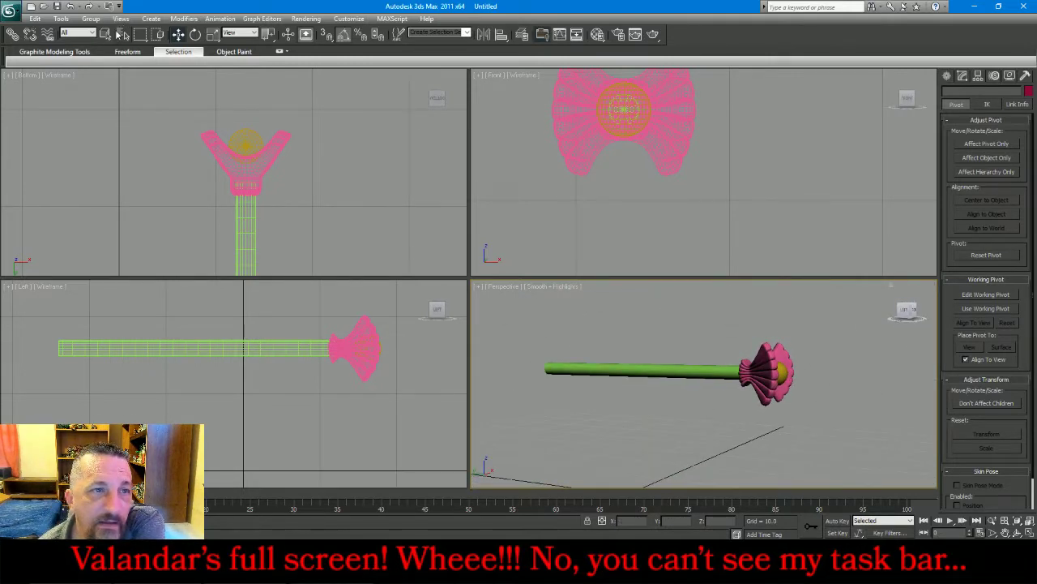
Select the shaft, shell head and sphere together and start exporting them into the BroadcastMiniatures/New/WaterWarlock folder
key(ctrl+shift+z)
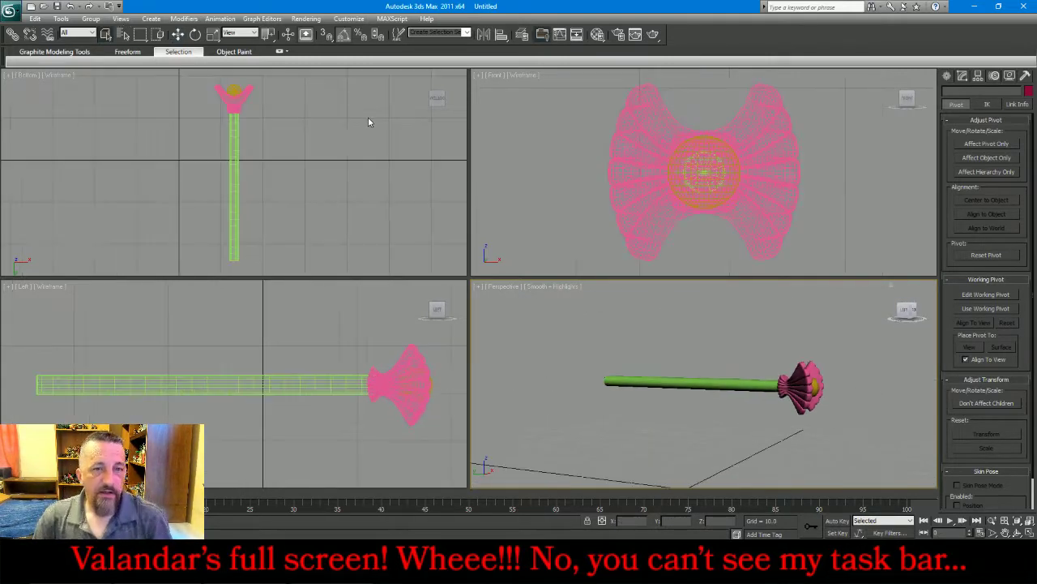
key(ctrl+a)
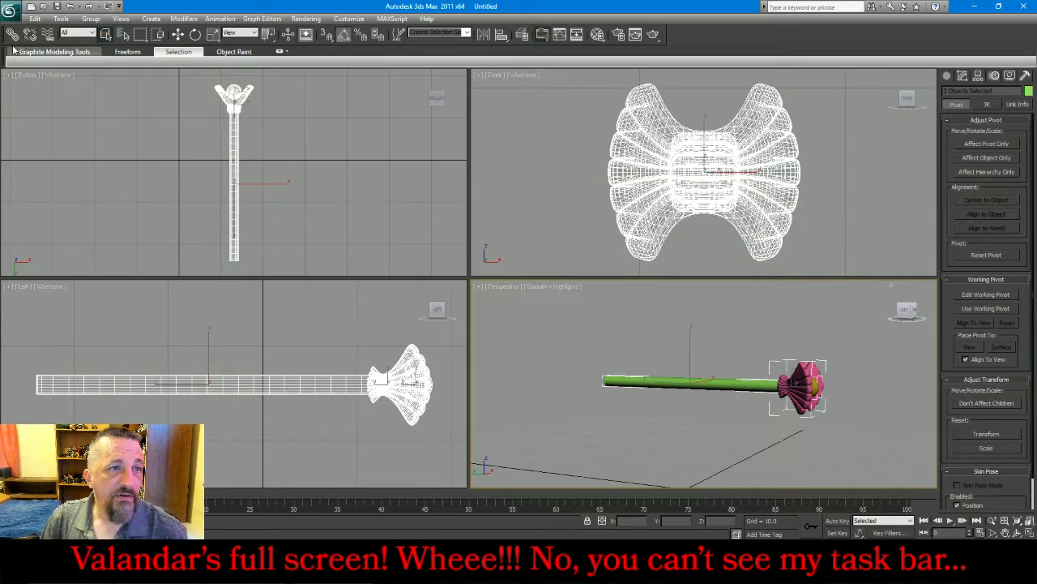
click(14, 21)
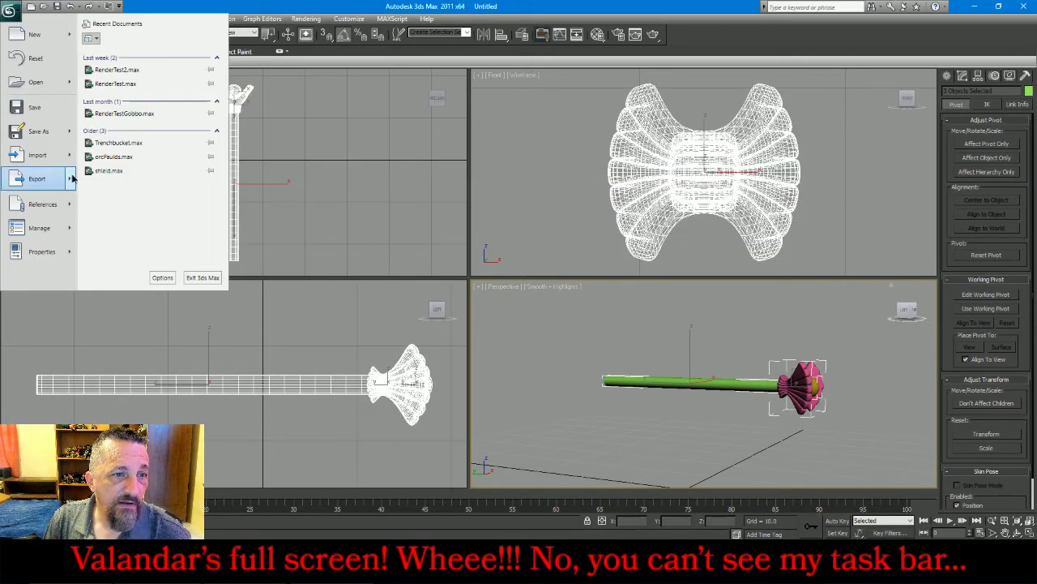
mouse_move(65, 178)
click(128, 106)
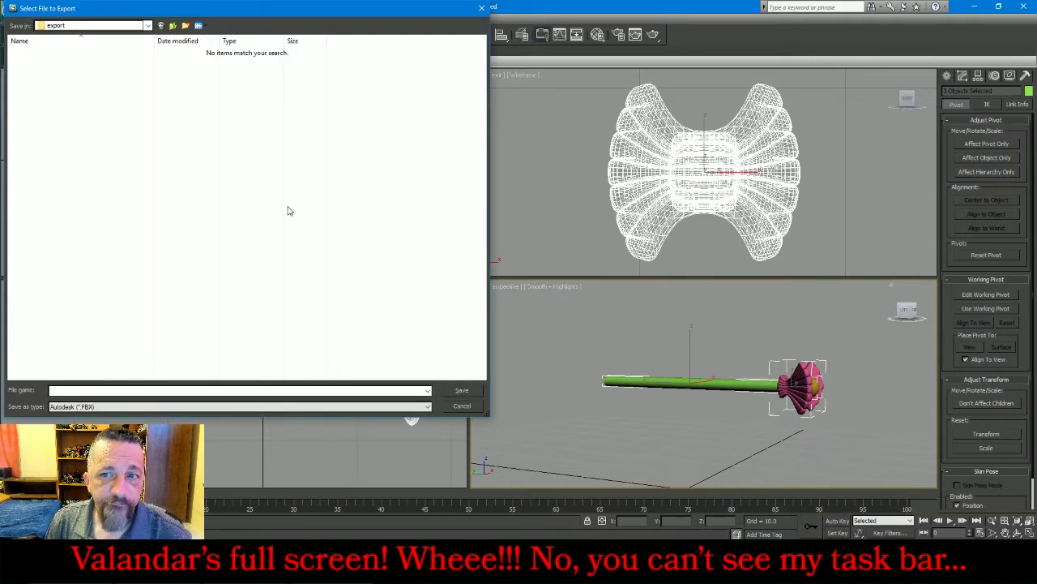
click(172, 26)
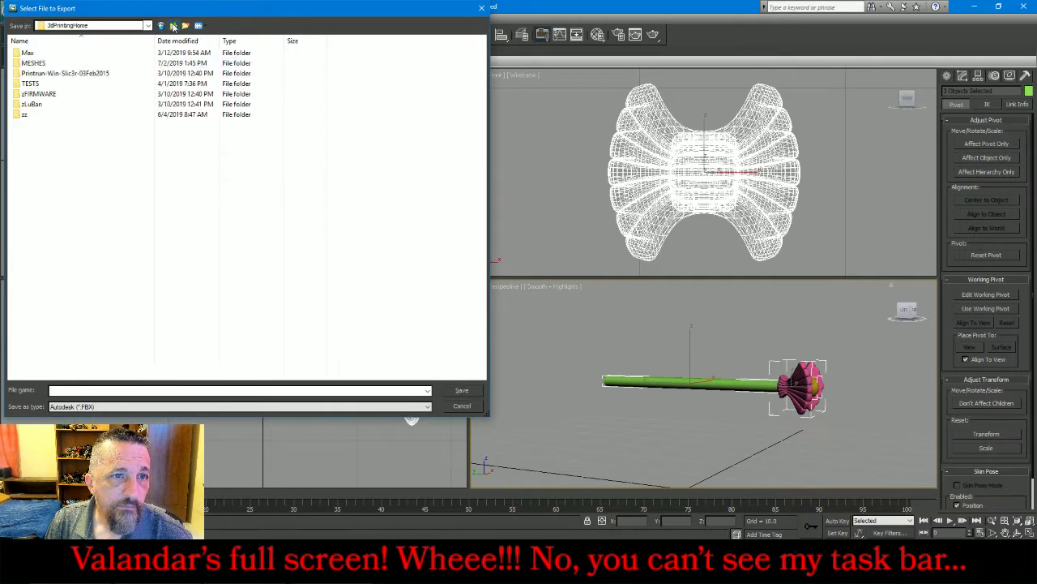
double_click(34, 63)
double_click(37, 69)
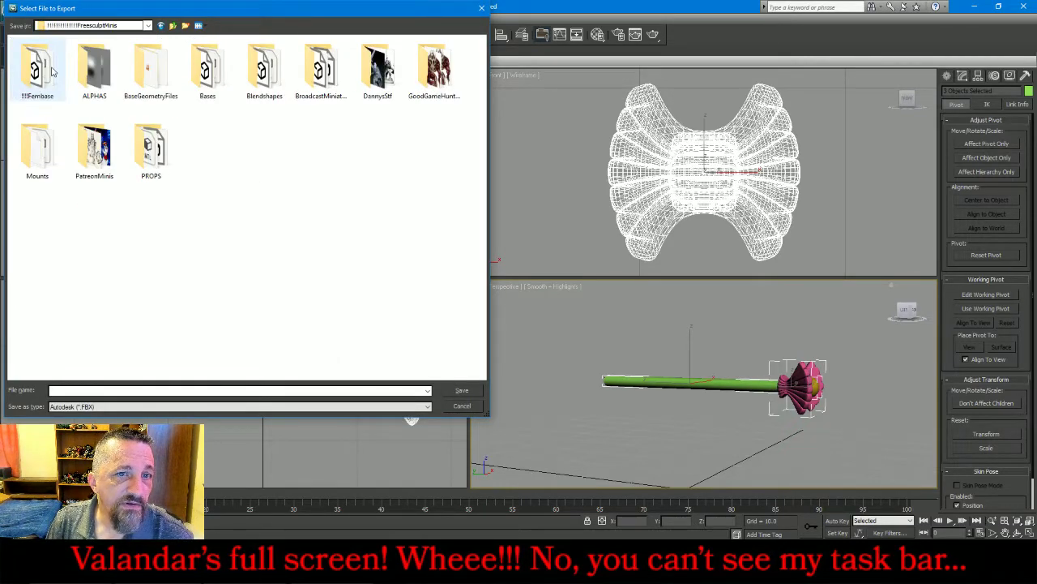
double_click(317, 71)
double_click(37, 63)
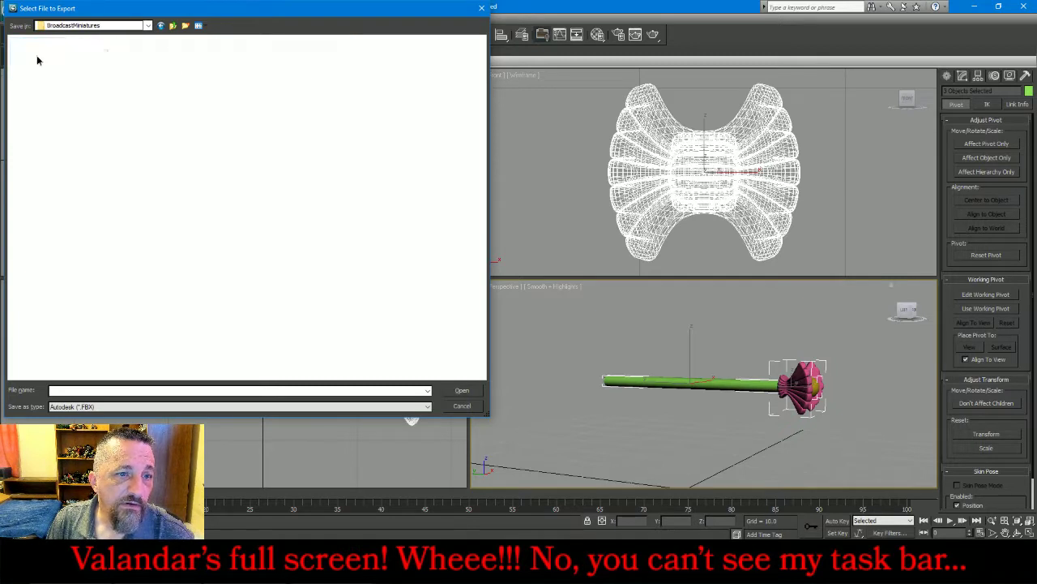
double_click(208, 230)
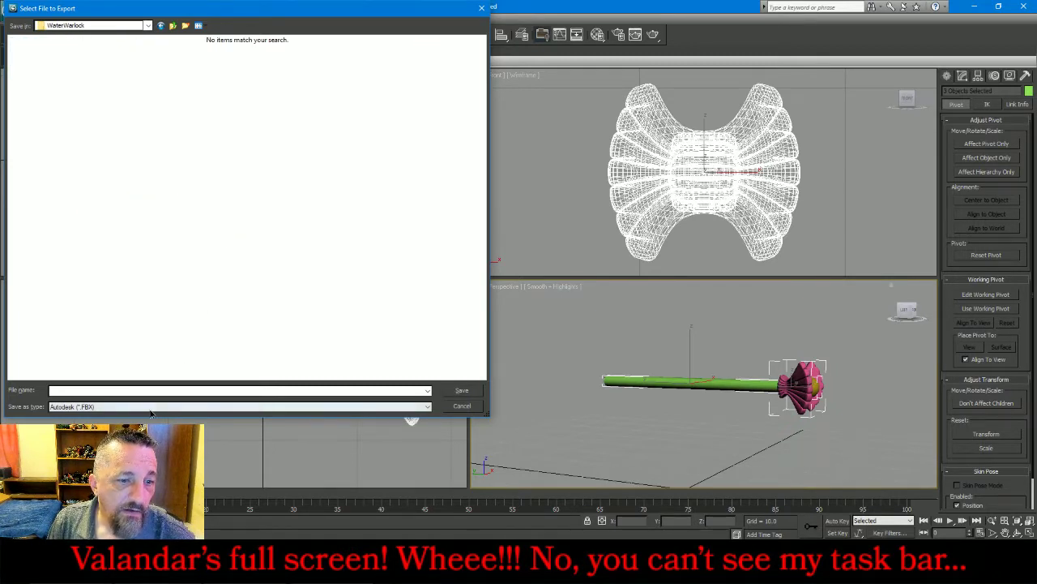
Export the selected staff parts with the gw::OBJ-Exporter format, overwriting the existing baseStaff.obj
click(182, 406)
click(324, 525)
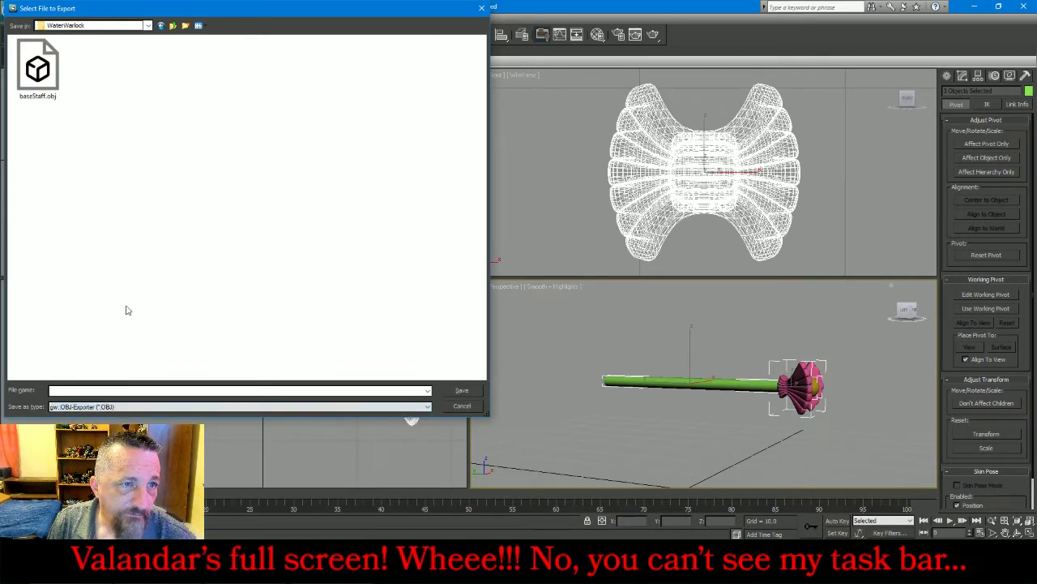
double_click(49, 104)
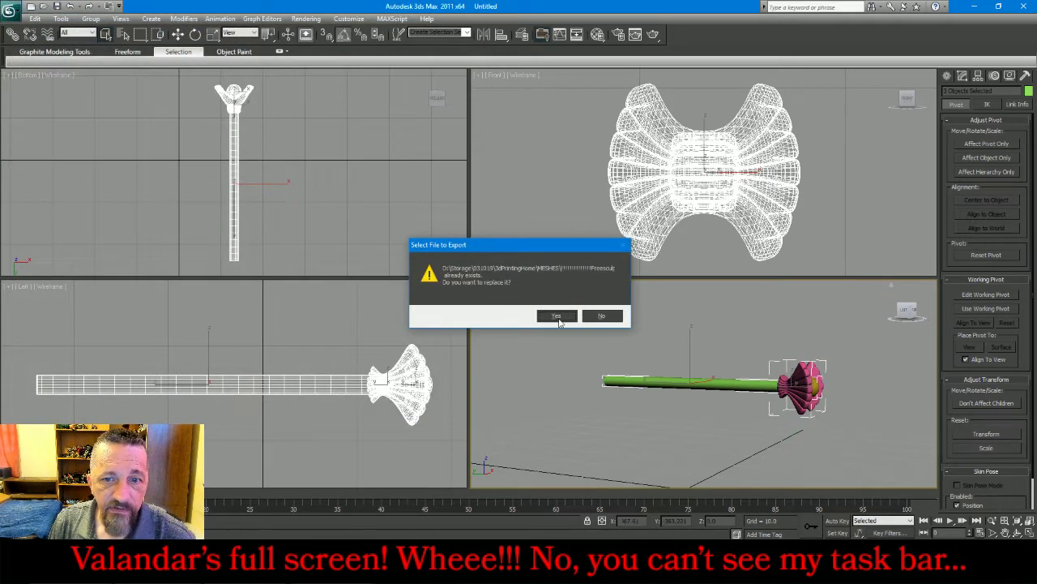
click(559, 321)
click(457, 359)
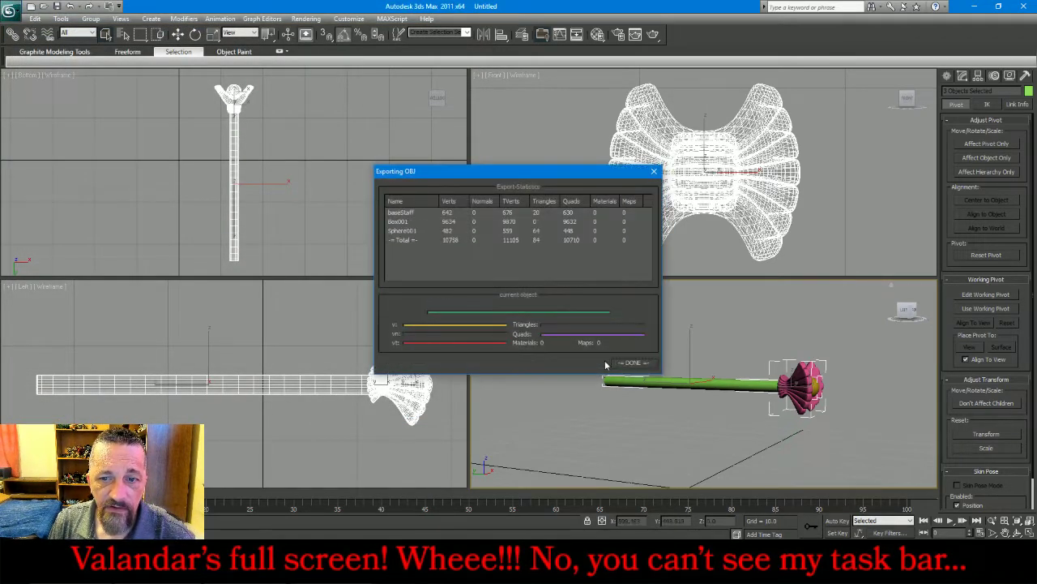
click(634, 364)
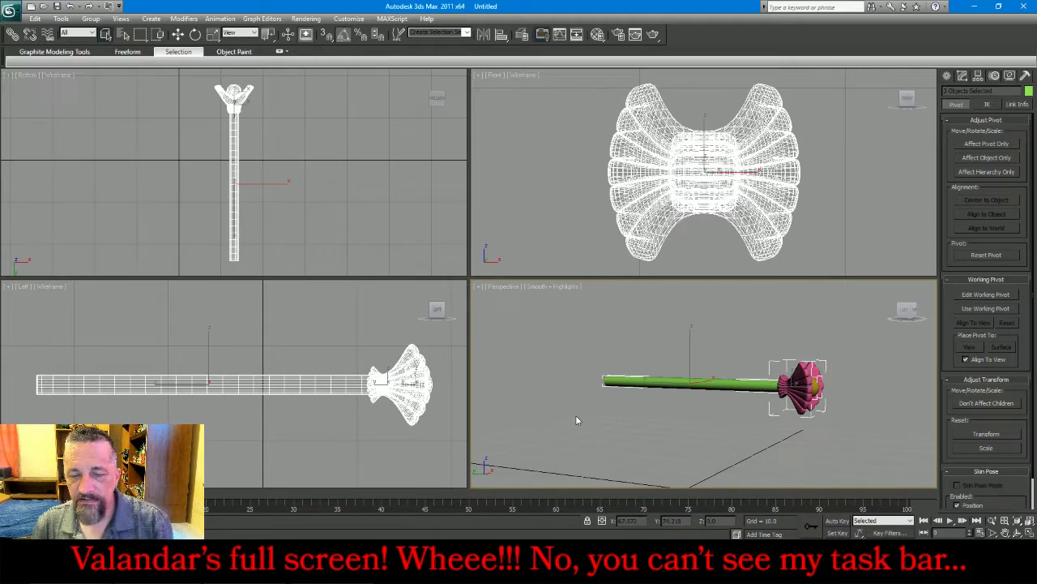
Switch to DAZ Studio and delete the placeholder WizardStaff Lhand prop from the scene
key(Delete)
click(632, 571)
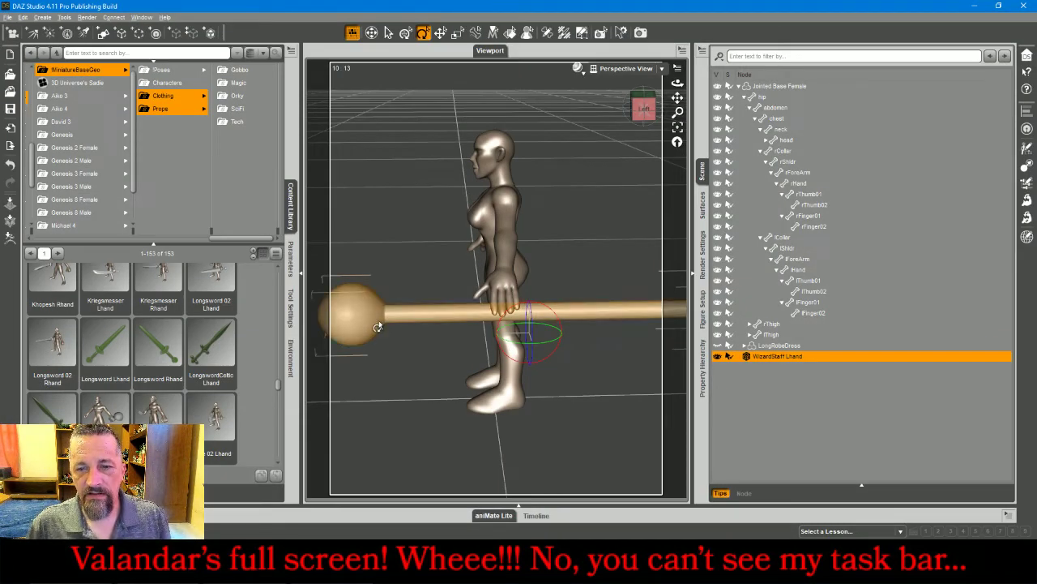
key(Delete)
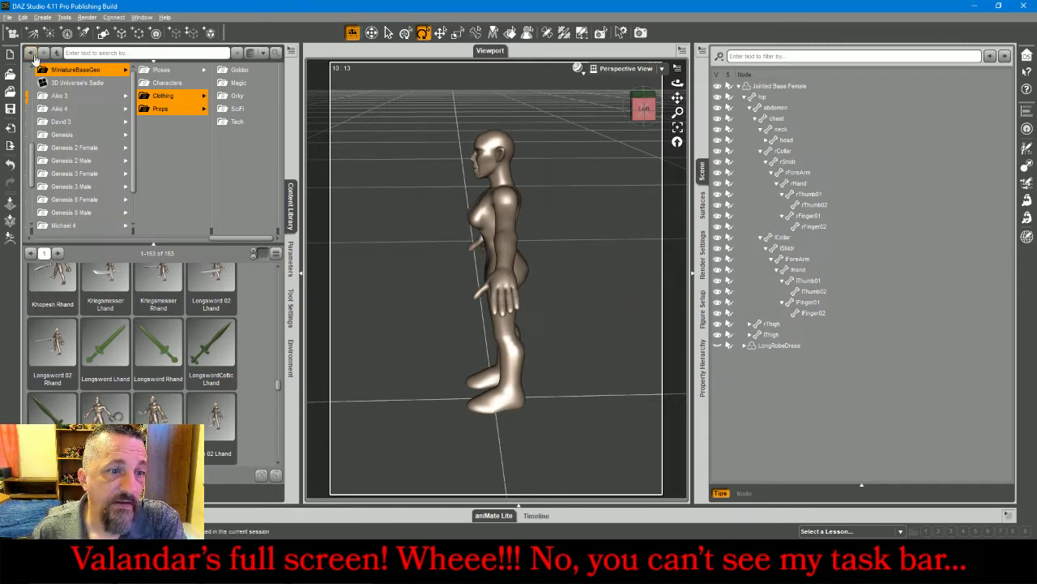
click(463, 349)
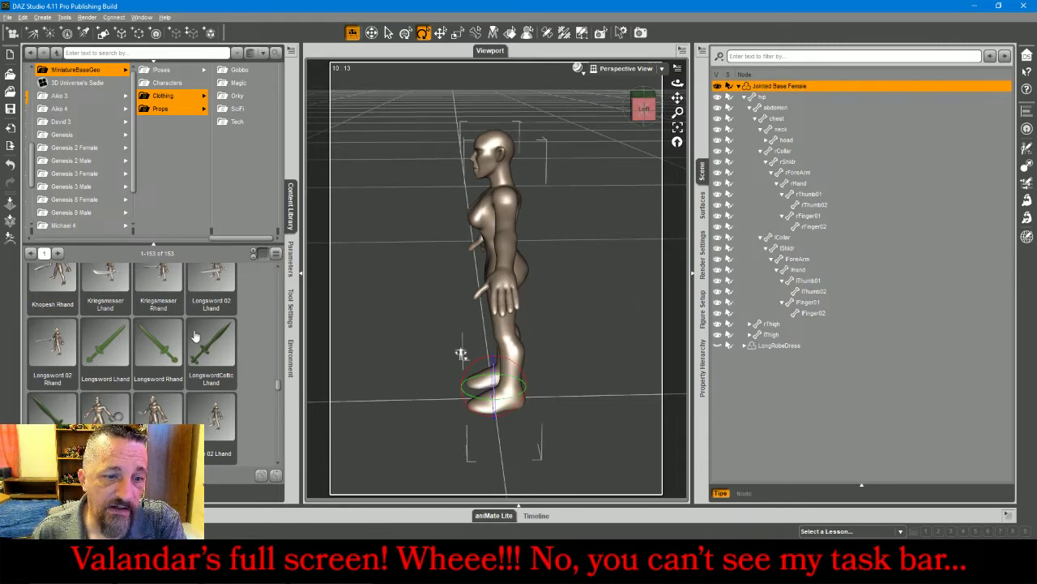
scroll(180, 359, down, 3)
scroll(179, 359, down, 3)
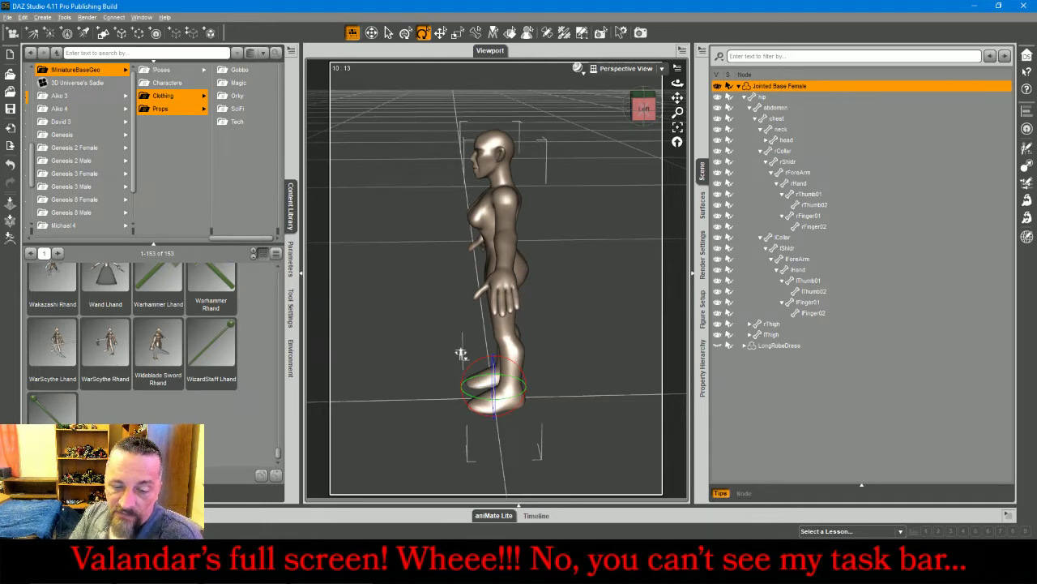
key(alt+Tab)
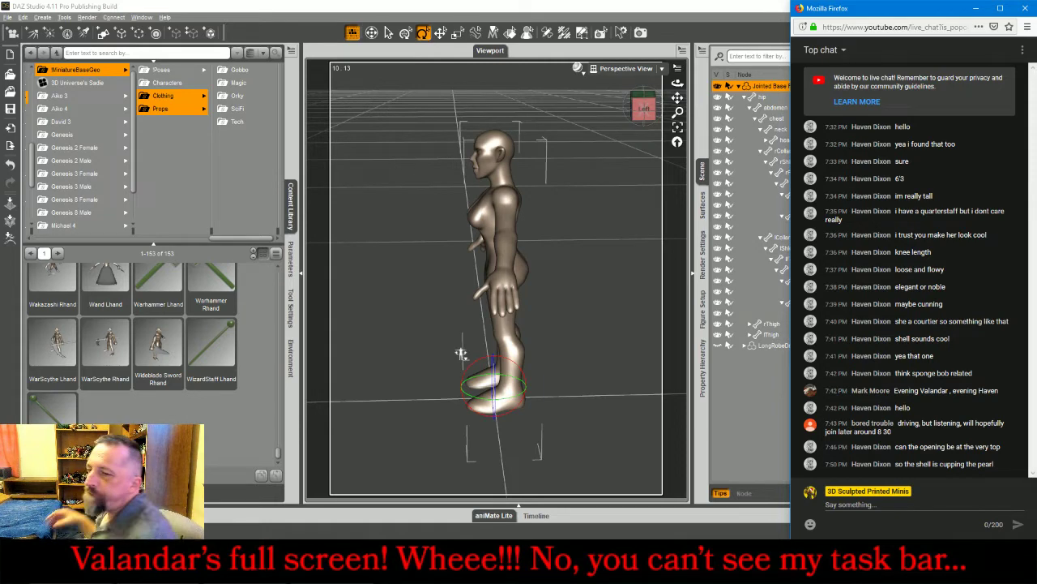
Import baseStaff.obj from the WaterWarlock folder at 100% scale with the Custom preset
click(8, 17)
click(38, 130)
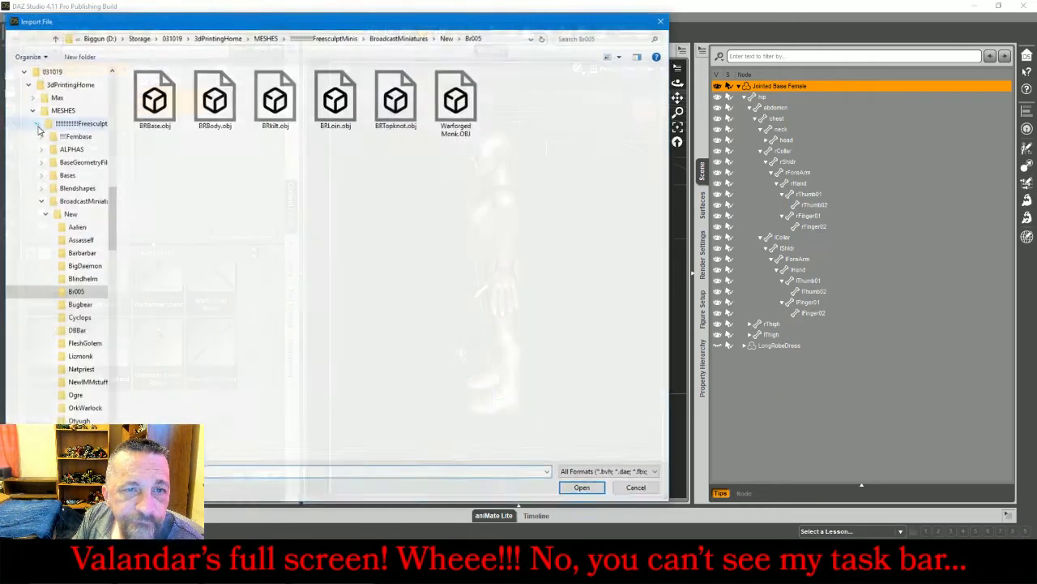
scroll(81, 324, down, 2)
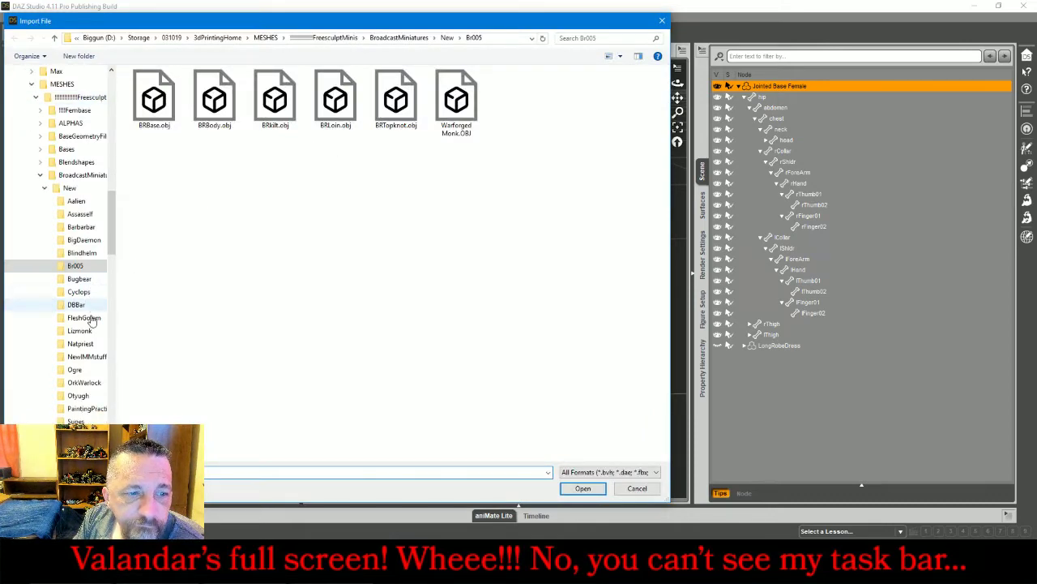
click(85, 408)
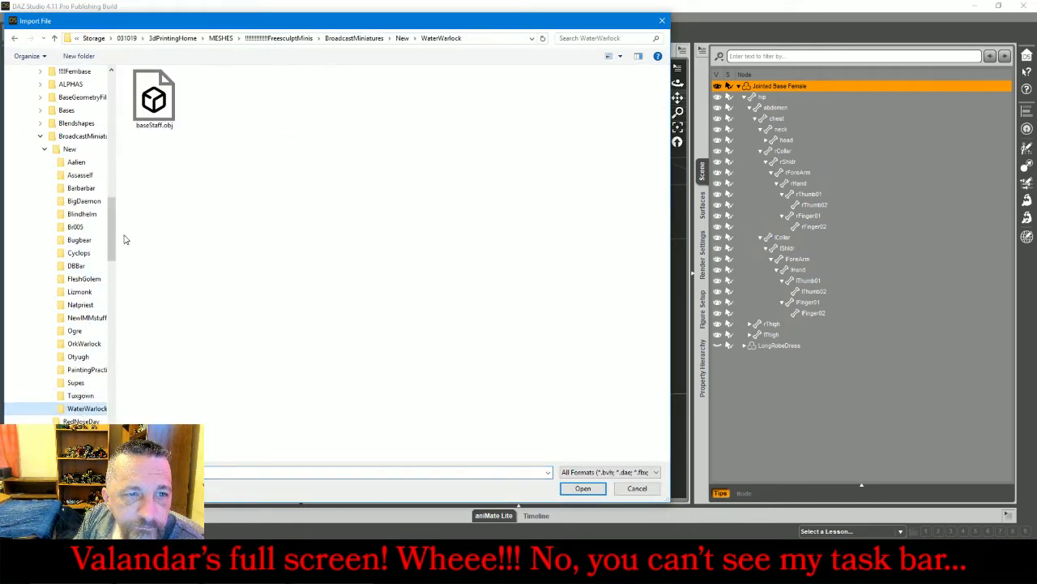
double_click(152, 99)
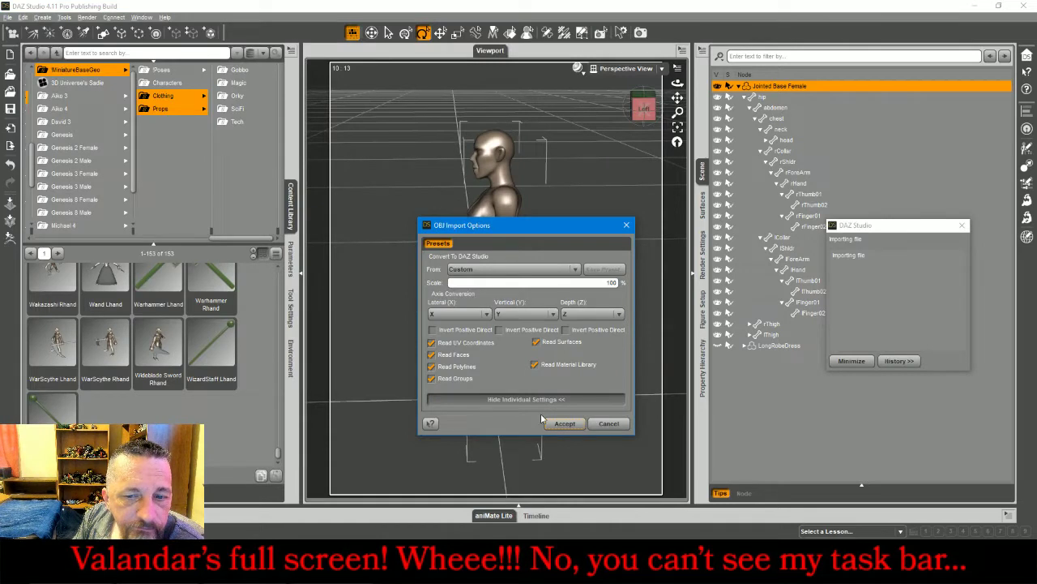
click(564, 423)
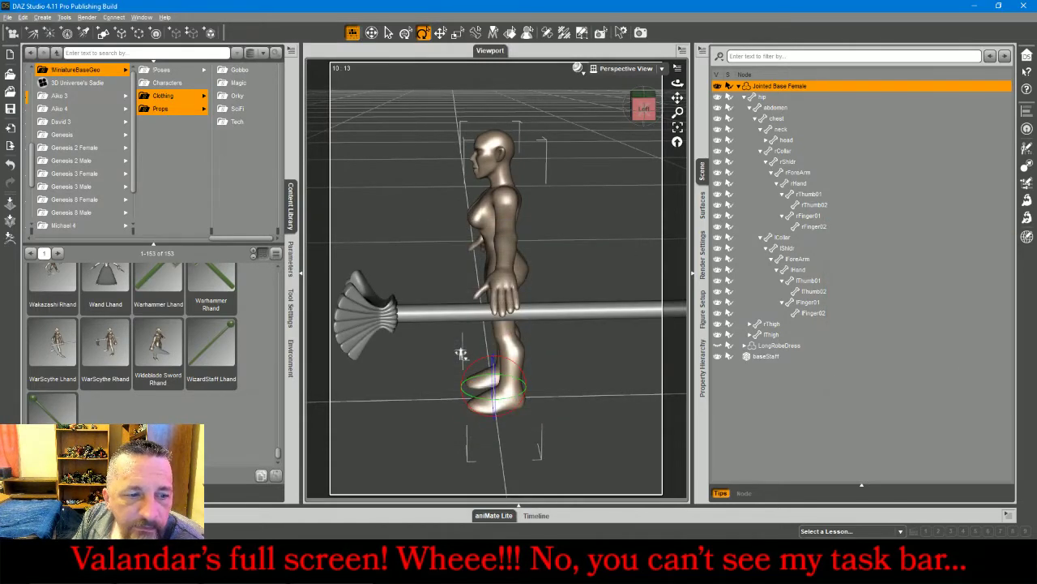
Frame the imported staff in the Back View and set its Center Point Y Position to 16.4 with the Joint Editor
click(352, 344)
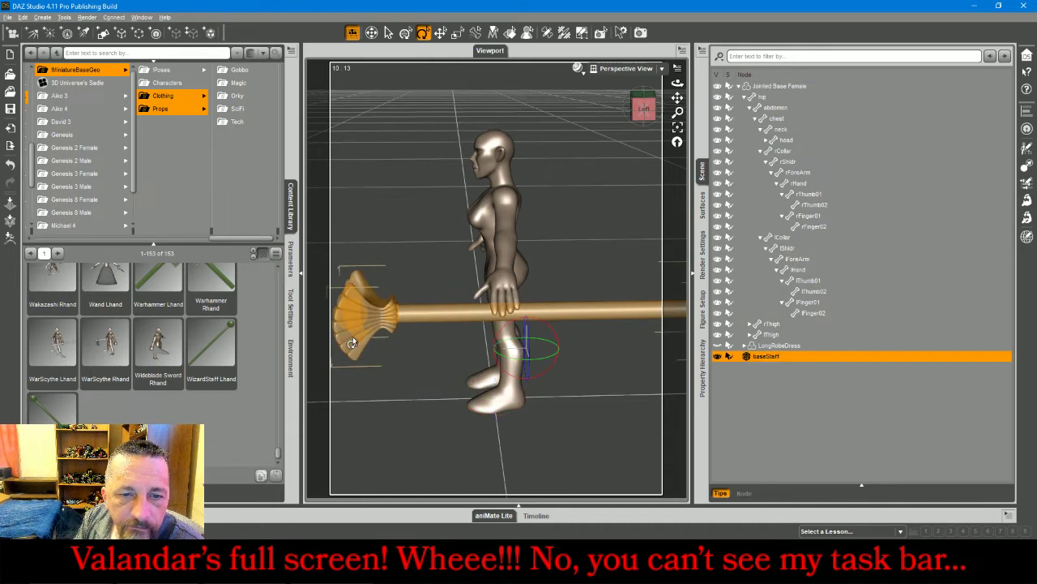
drag(637, 118, 660, 110)
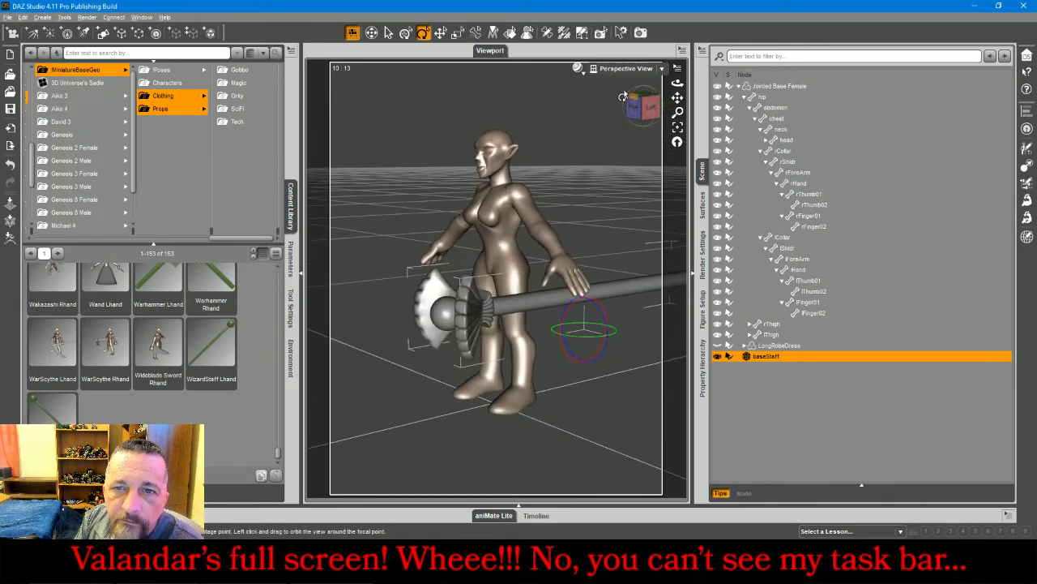
click(618, 71)
click(613, 123)
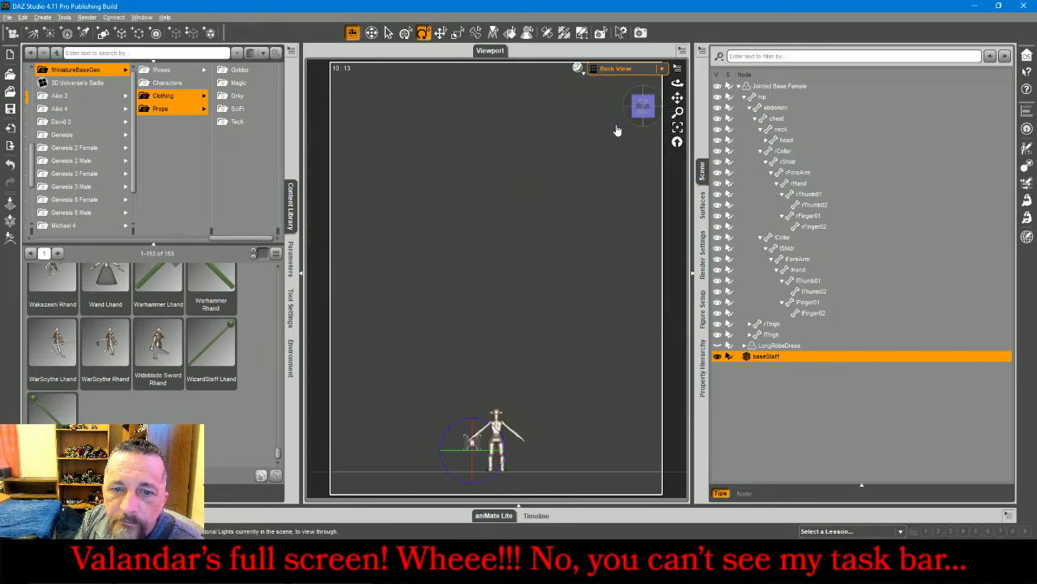
click(678, 127)
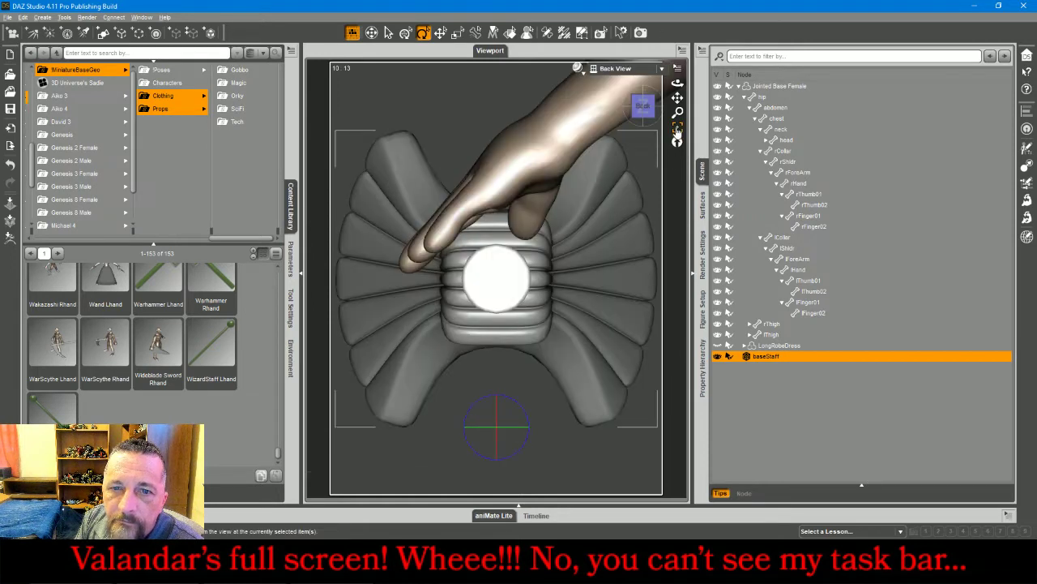
click(547, 32)
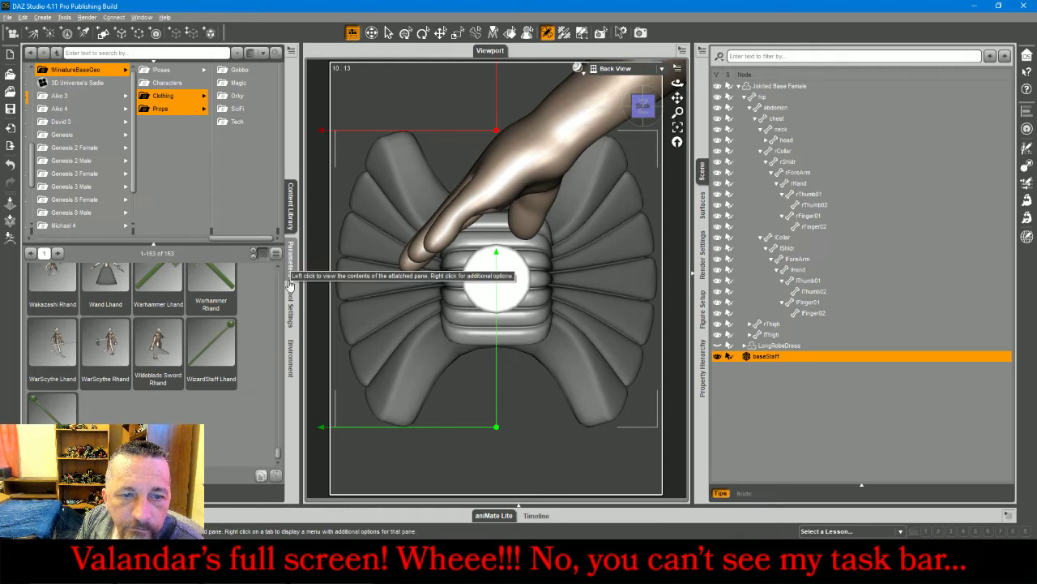
click(290, 306)
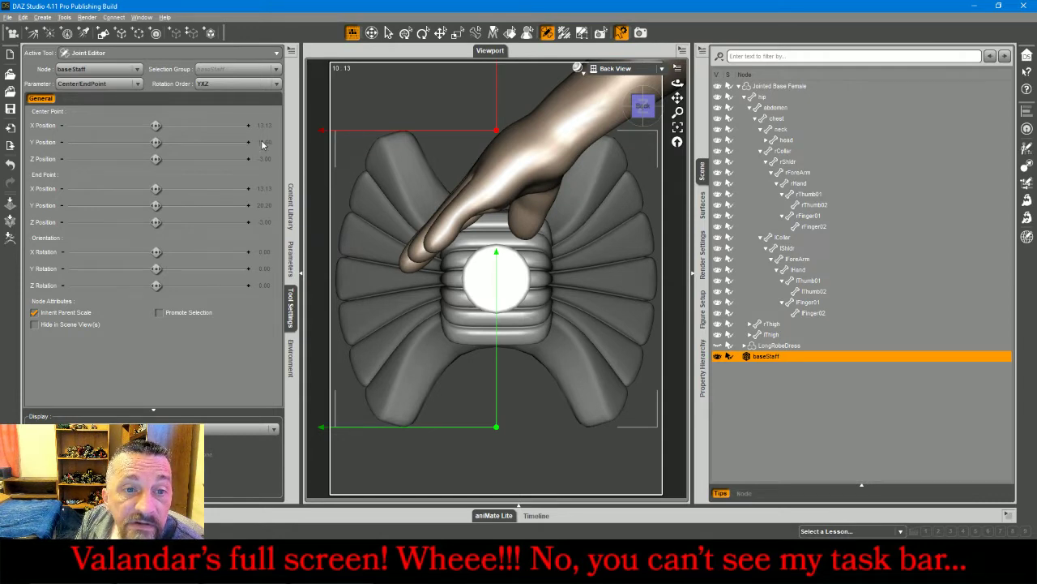
click(264, 142)
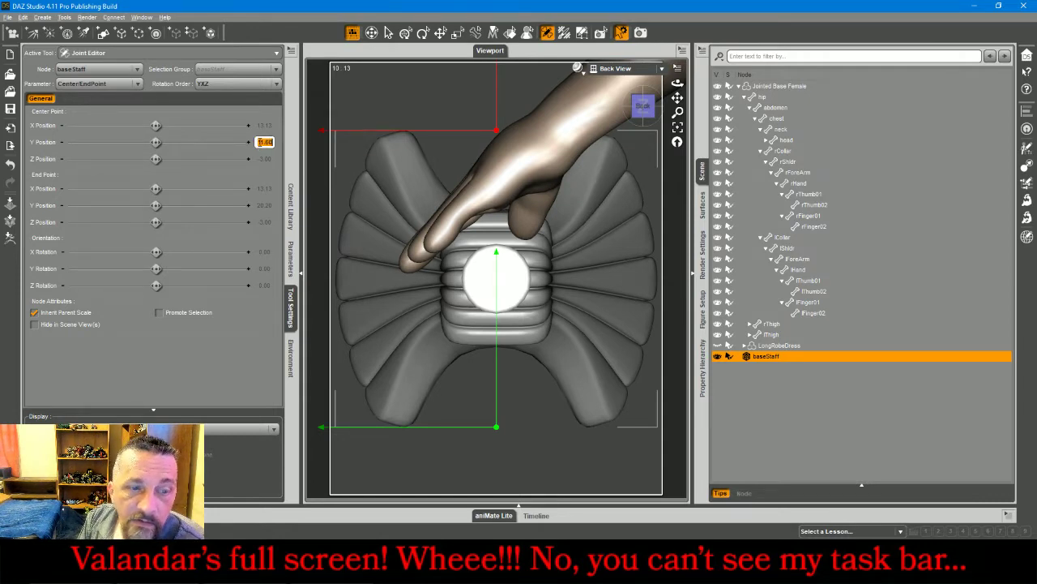
text(16.4)
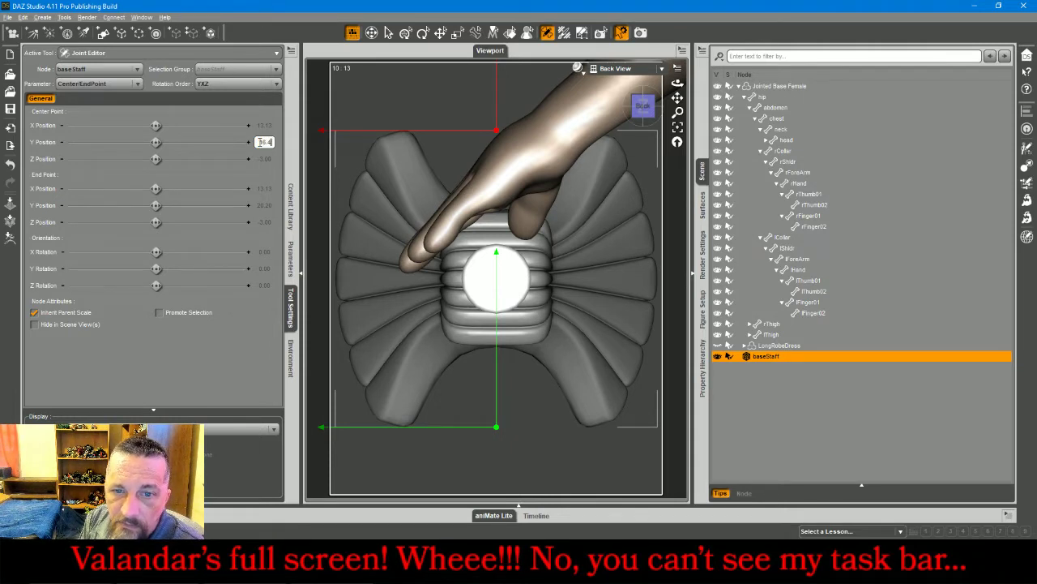
Lower the baseStaff centre point's Y position to about 15.9, in line with the centre of the staff's pearl
key(Return)
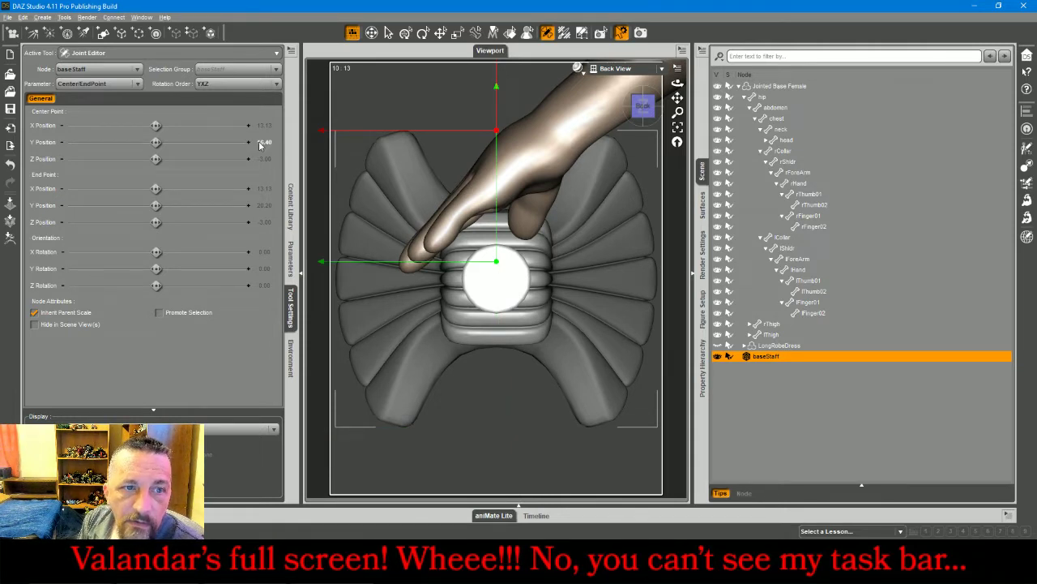
click(62, 142)
click(62, 142)
click(62, 143)
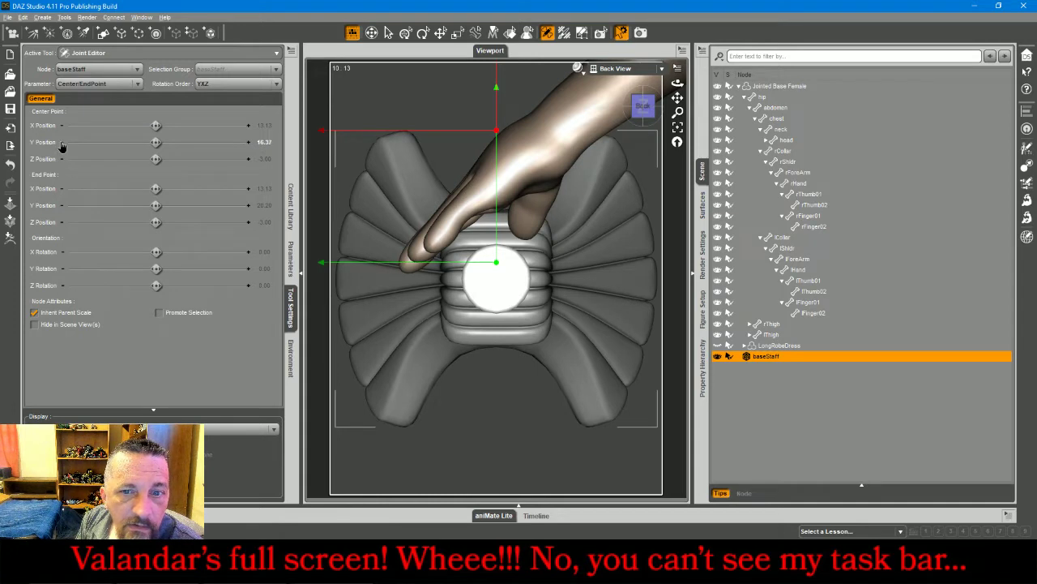
drag(61, 146, 61, 146)
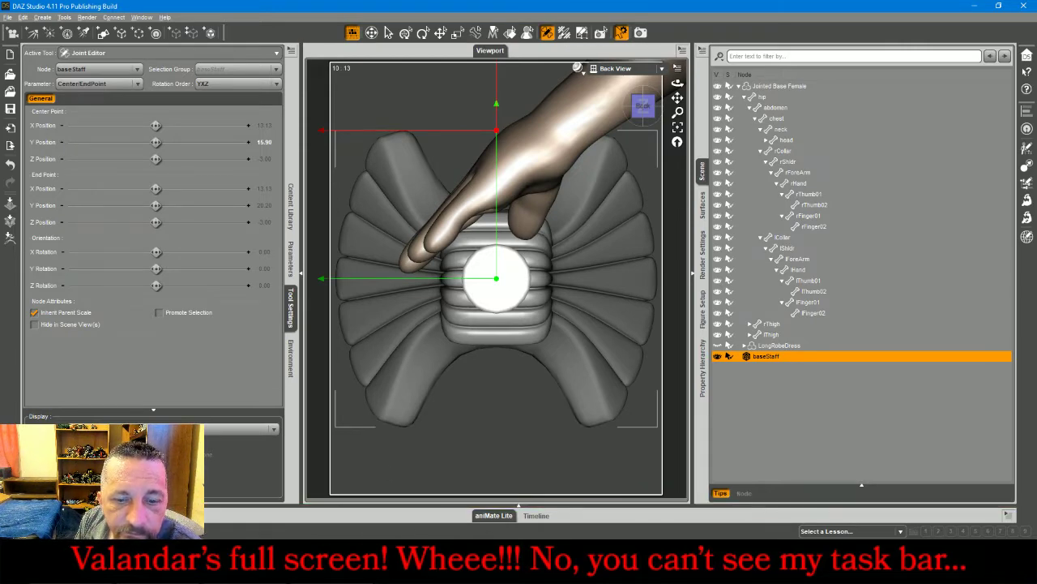
key(alt+Tab)
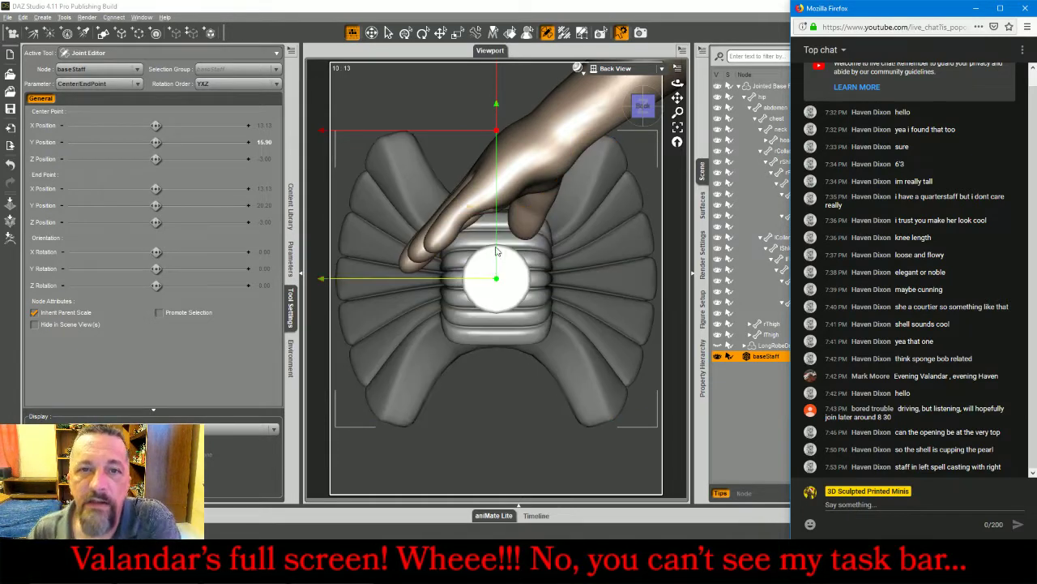
Load the WizardStaff Lhand prop on Jointed Base Female to close the left hand into a grip, and delete the added staff
click(441, 34)
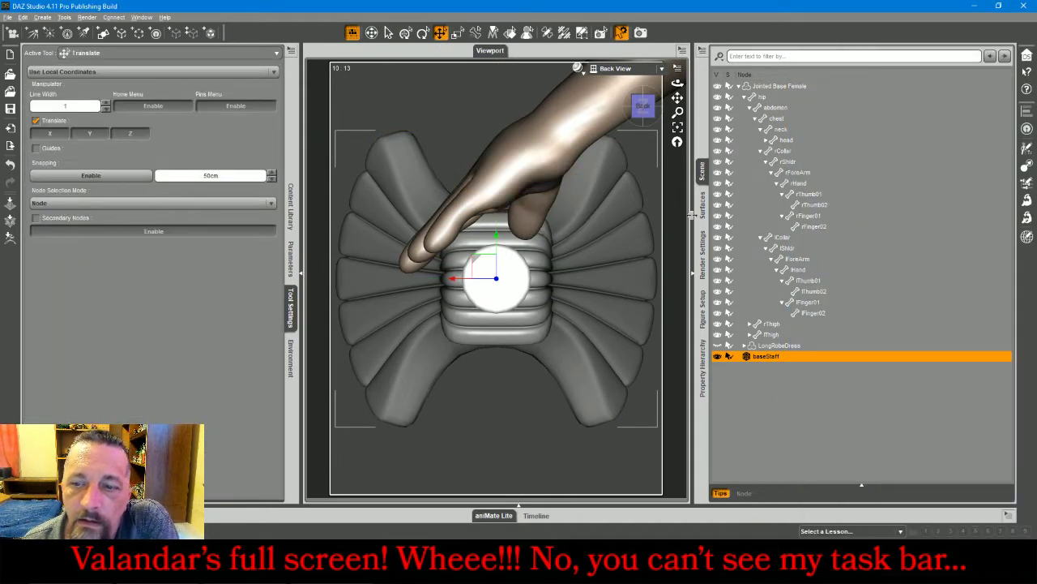
click(777, 86)
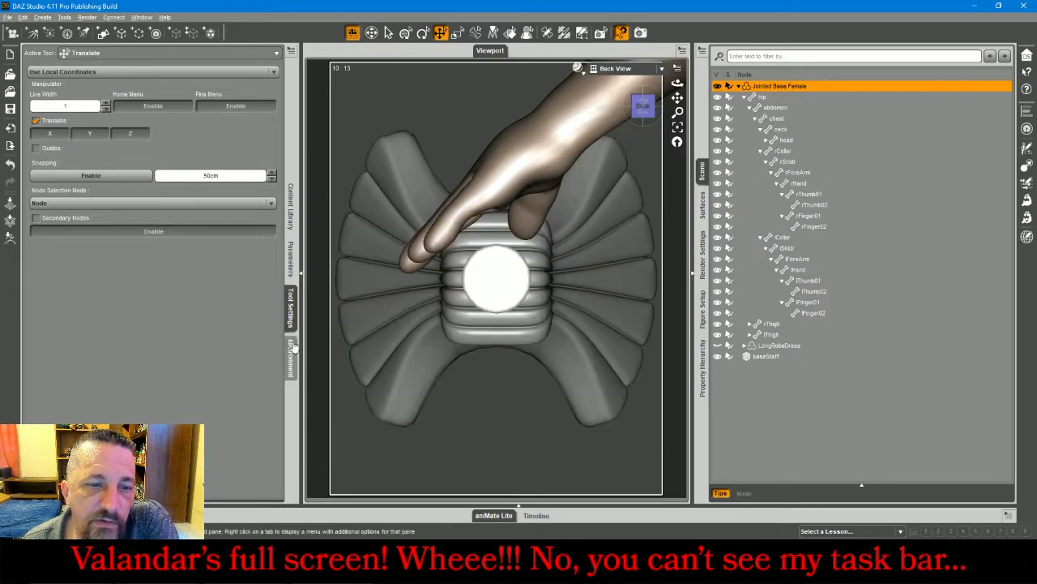
click(290, 207)
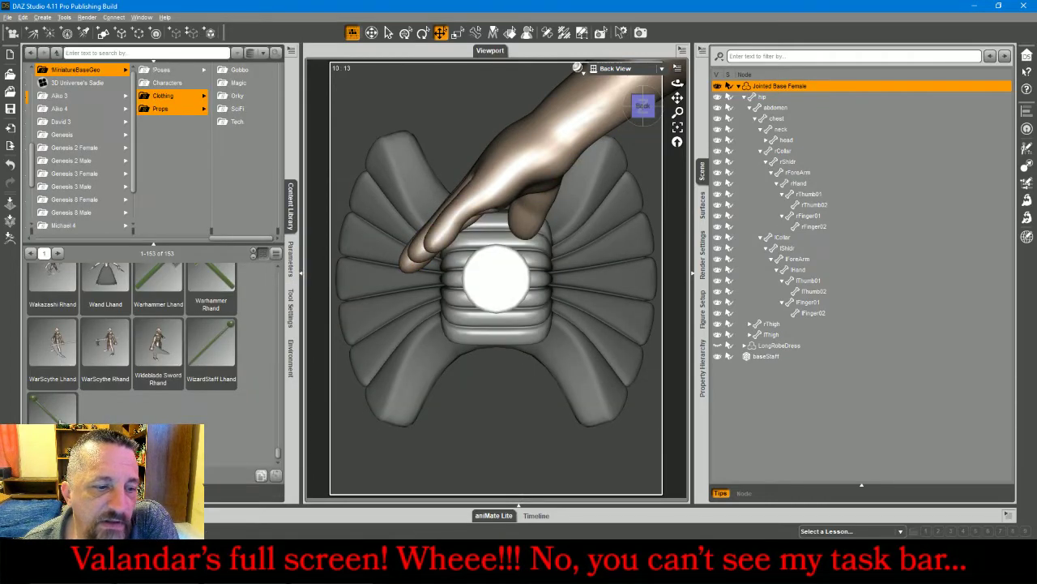
double_click(215, 340)
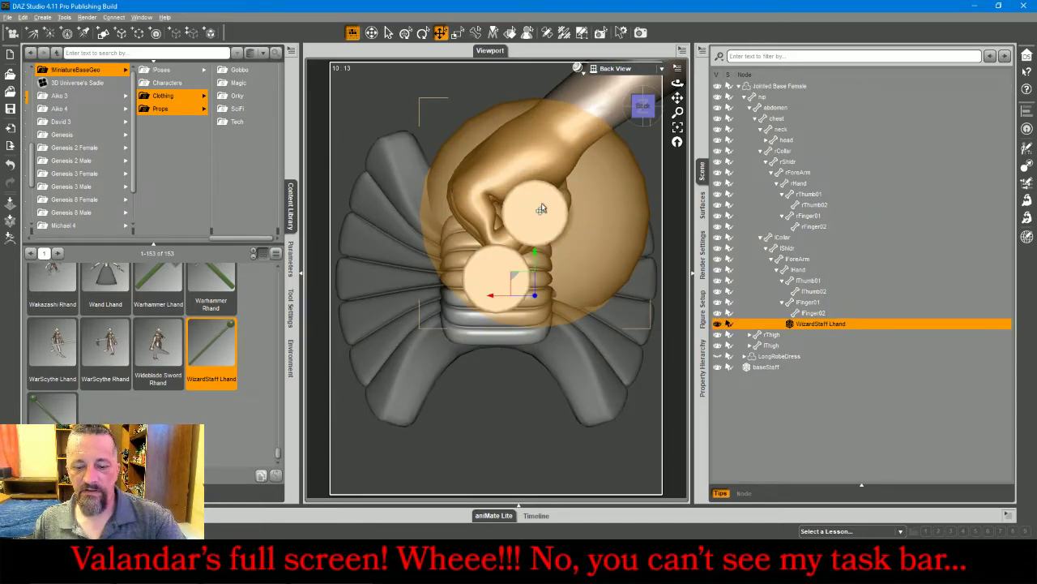
key(Delete)
Move baseStaff up into the figure's closed left hand, offset about -0.50 in X and 2.11 in Y
click(505, 297)
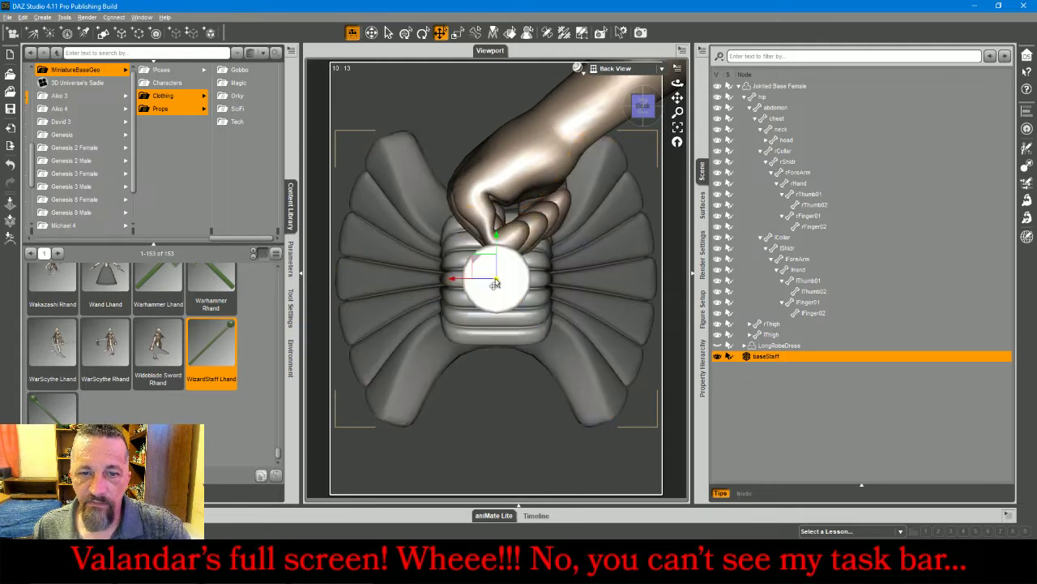
drag(495, 284, 491, 189)
click(490, 189)
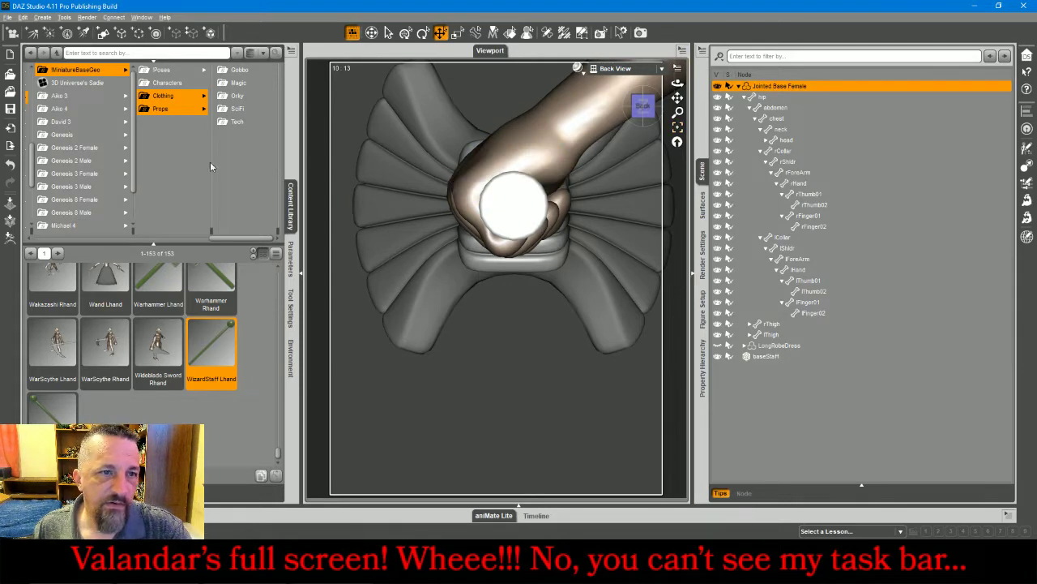
Apply the !FemLhand preset from the MiniatureBaseGeo props to Jointed Base Female
click(154, 71)
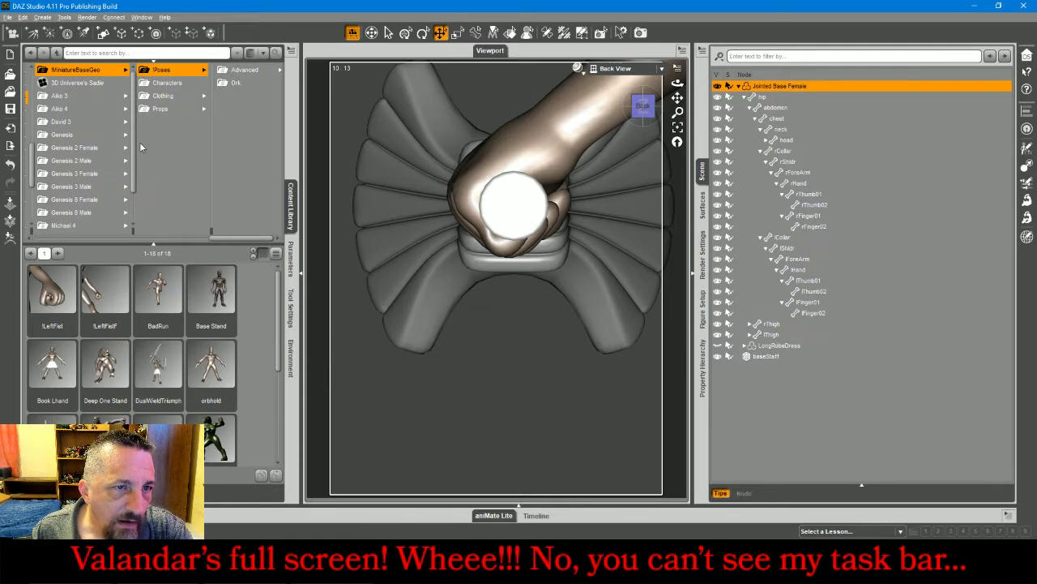
click(152, 109)
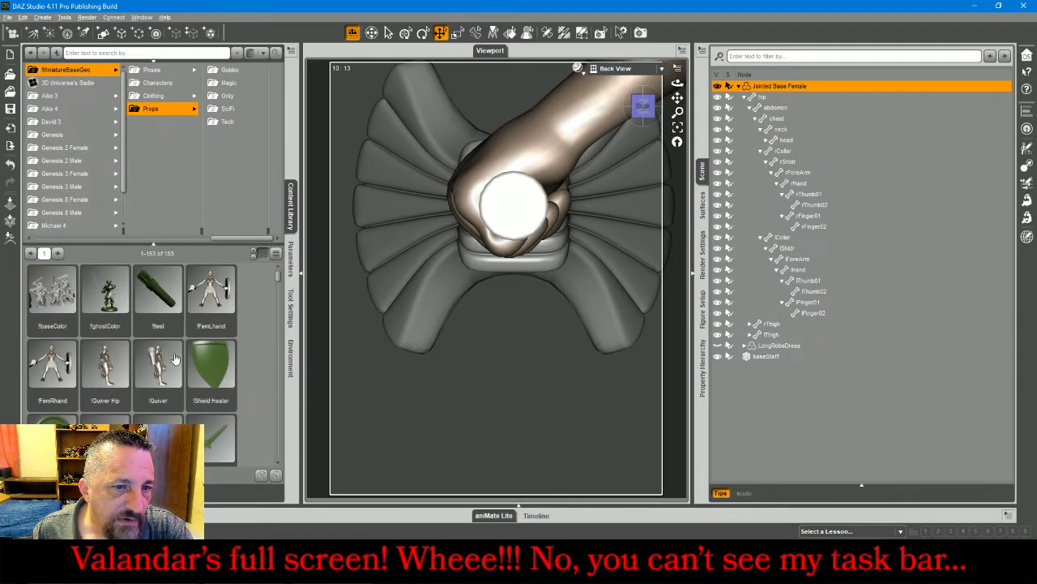
double_click(213, 299)
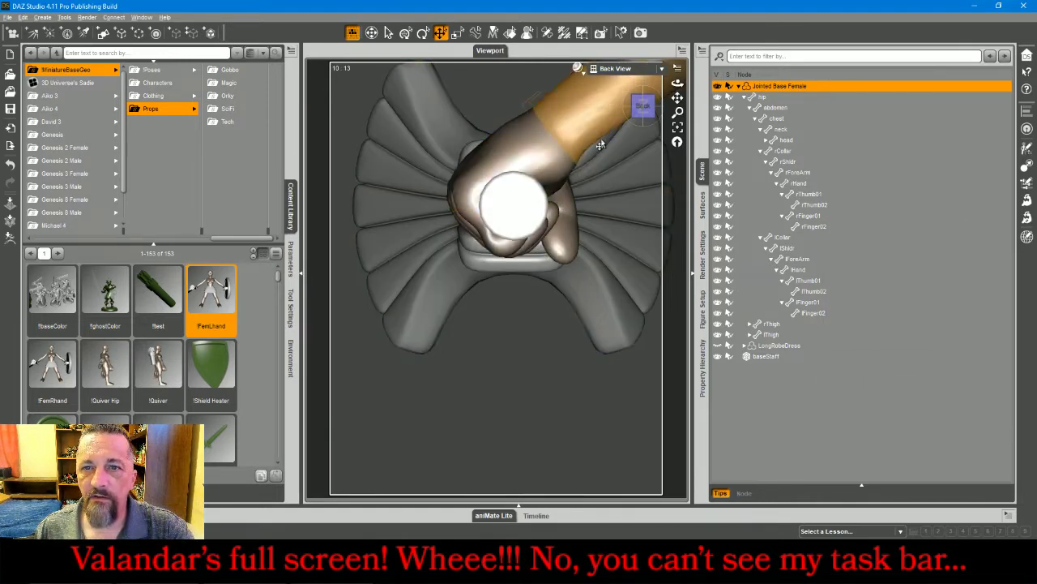
Set baseStaff's Z rotation to 45 degrees, working in Perspective View
click(616, 68)
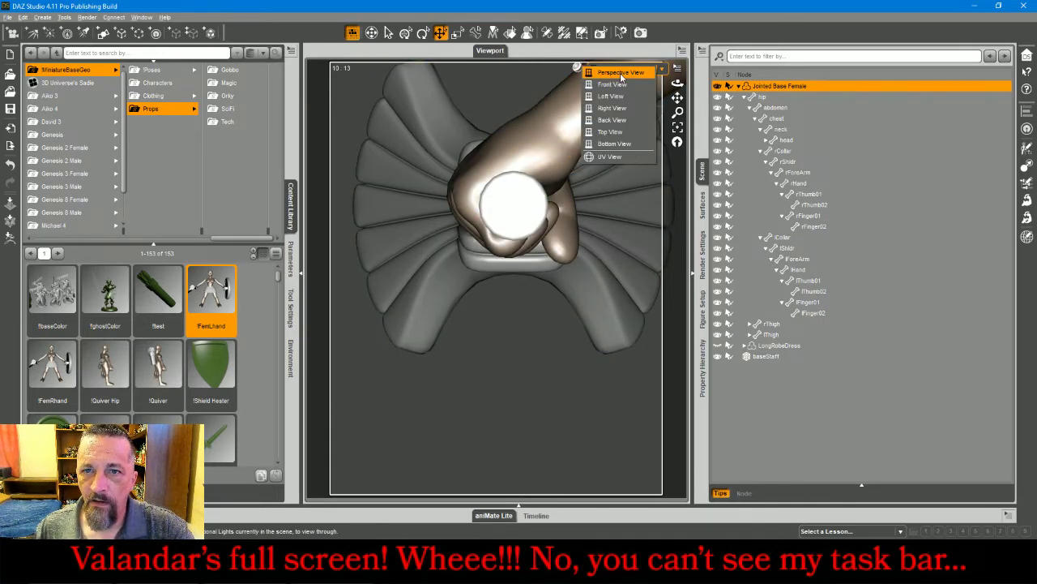
click(624, 79)
ctrl+alt+drag(461, 357, 544, 356)
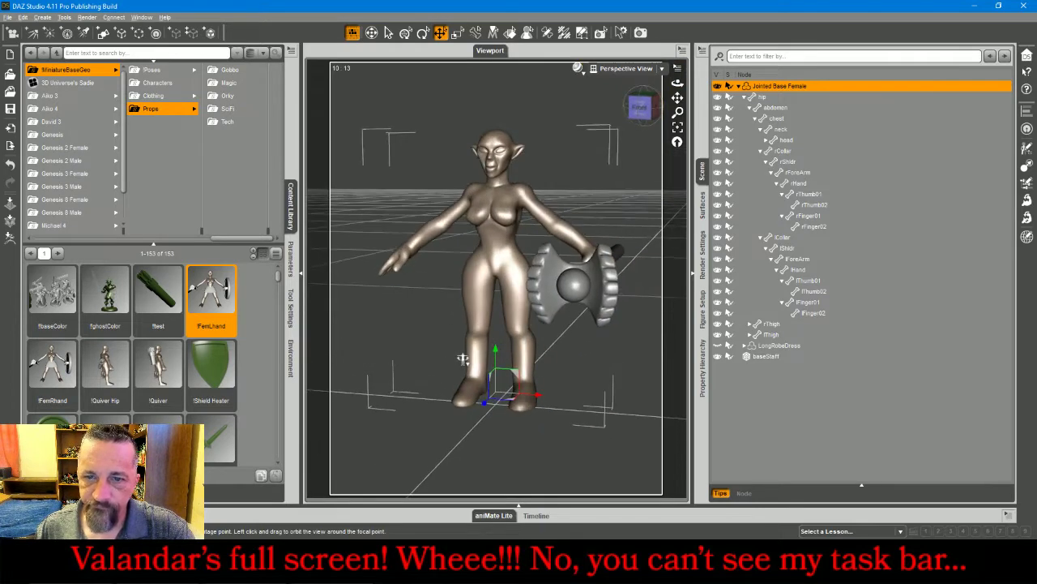
click(596, 292)
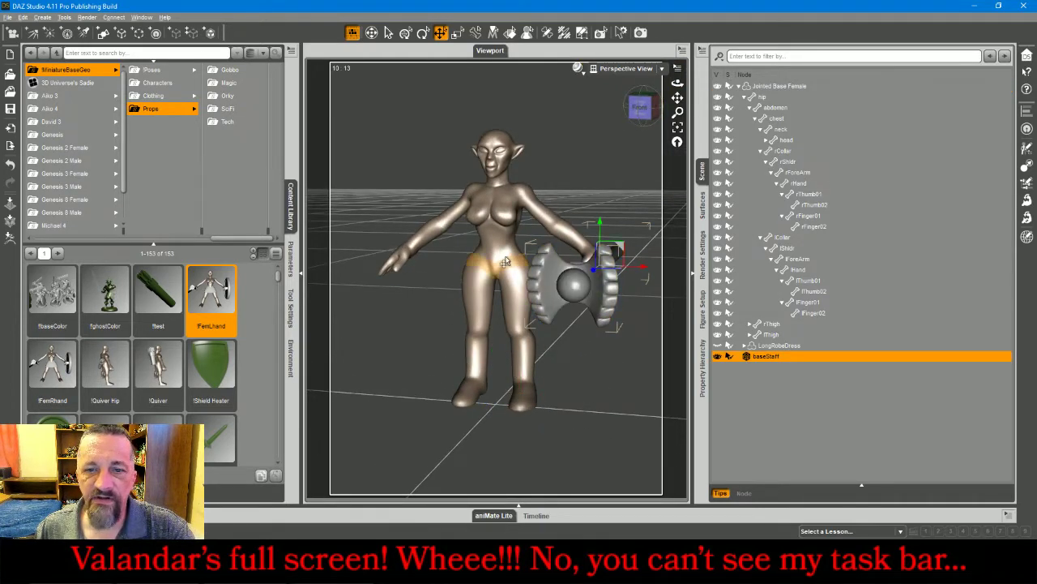
click(292, 276)
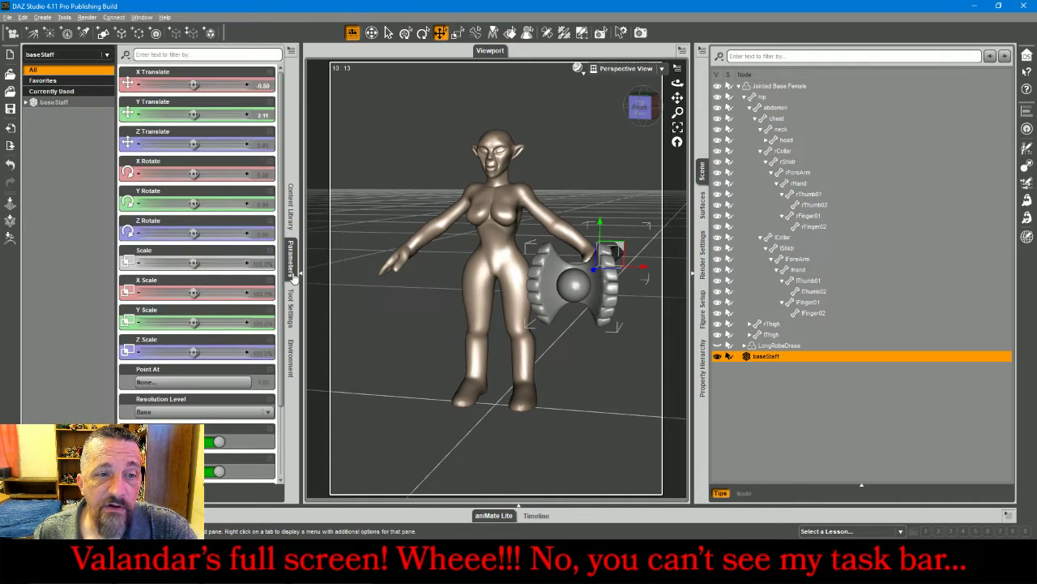
click(259, 234)
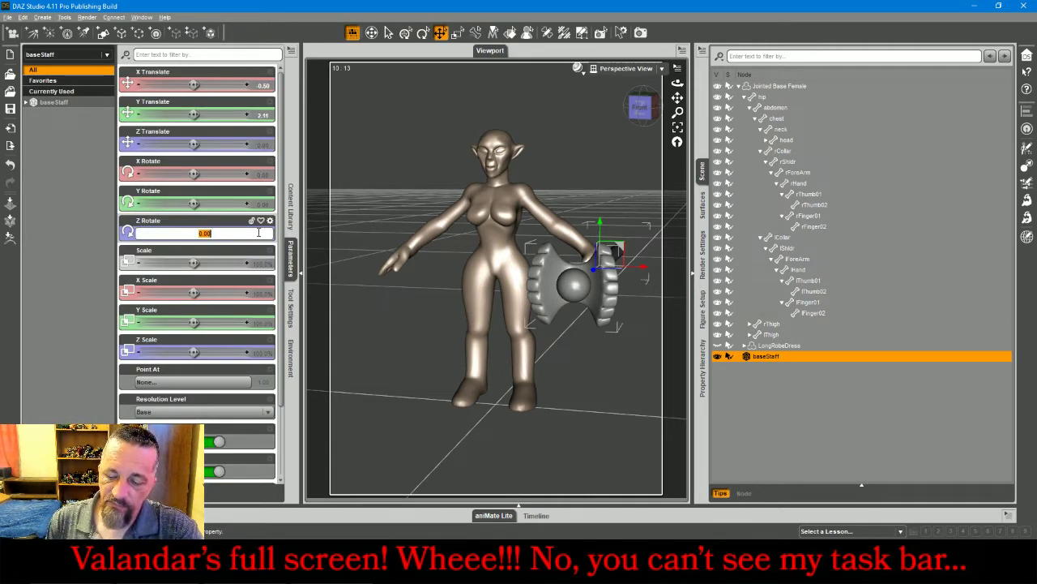
text(45)
key(Return)
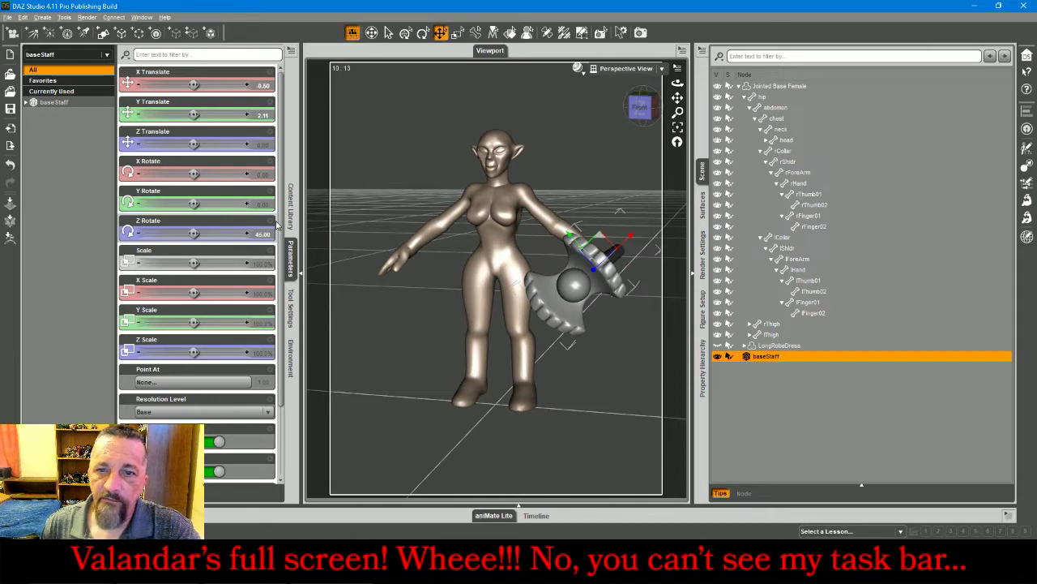
Check the tilted staff from an angled view, and hide baseStaff in the scene
click(633, 107)
drag(643, 108, 707, 105)
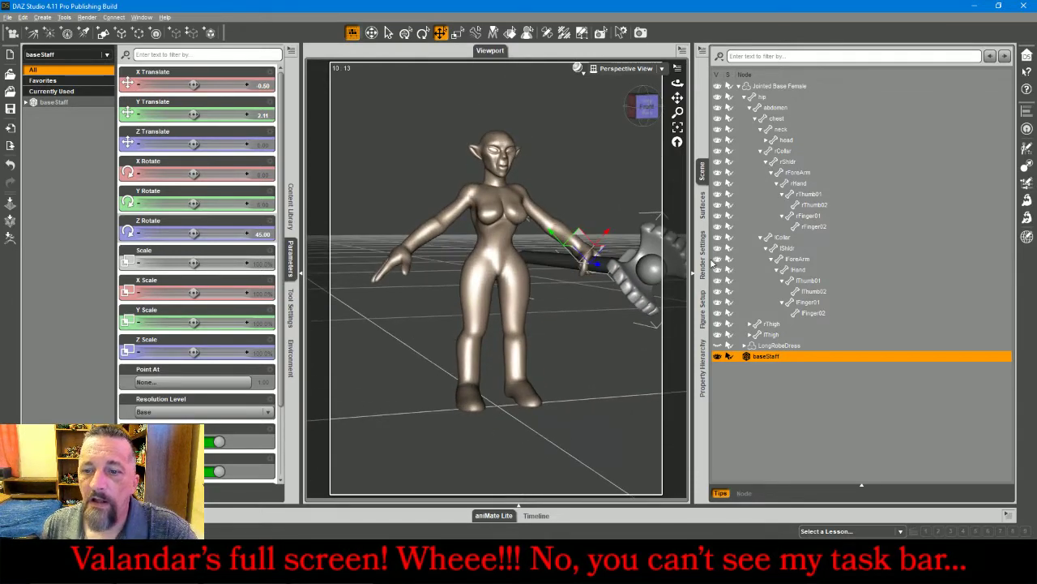
click(717, 357)
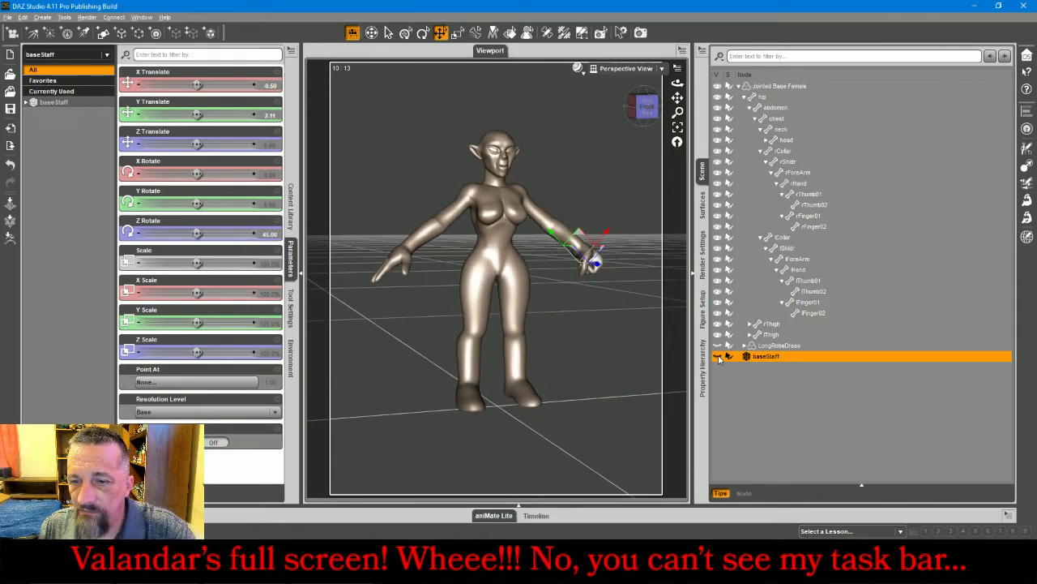
click(827, 423)
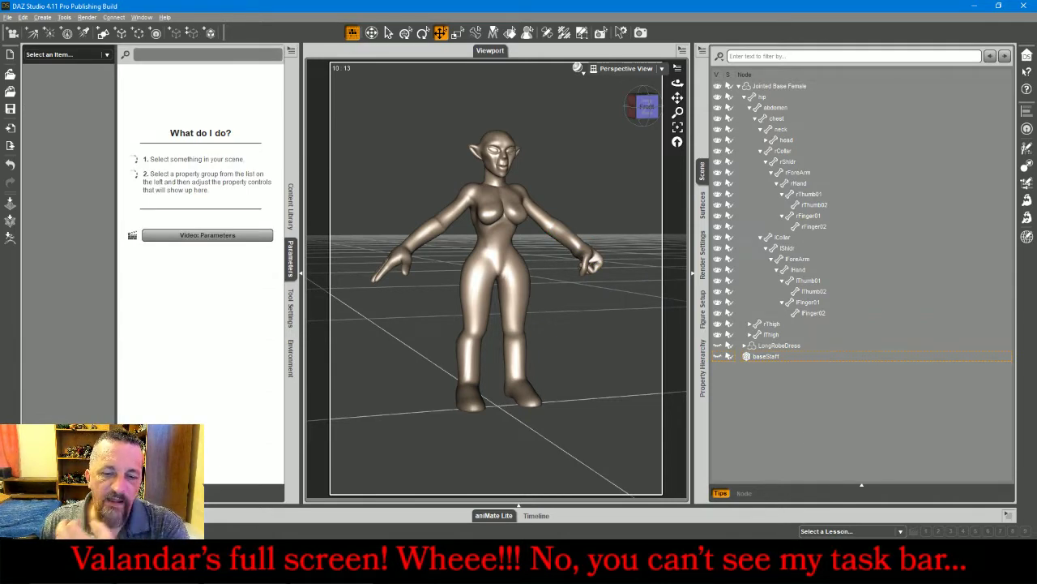
Tilt the figure's hip sideways by about 10 degrees with the Rotate tool, seen from the front
click(535, 559)
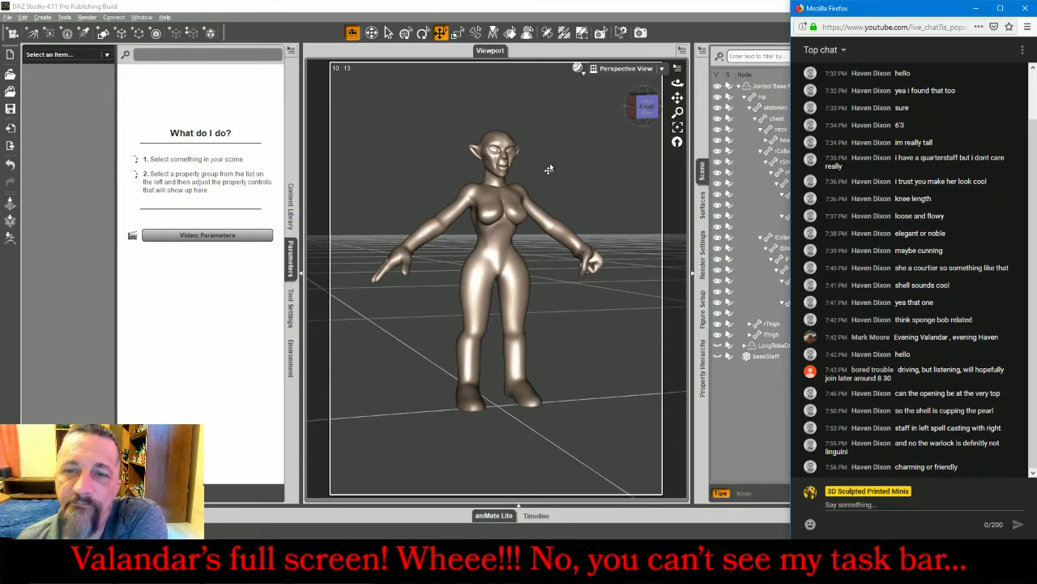
drag(648, 108, 646, 107)
click(646, 107)
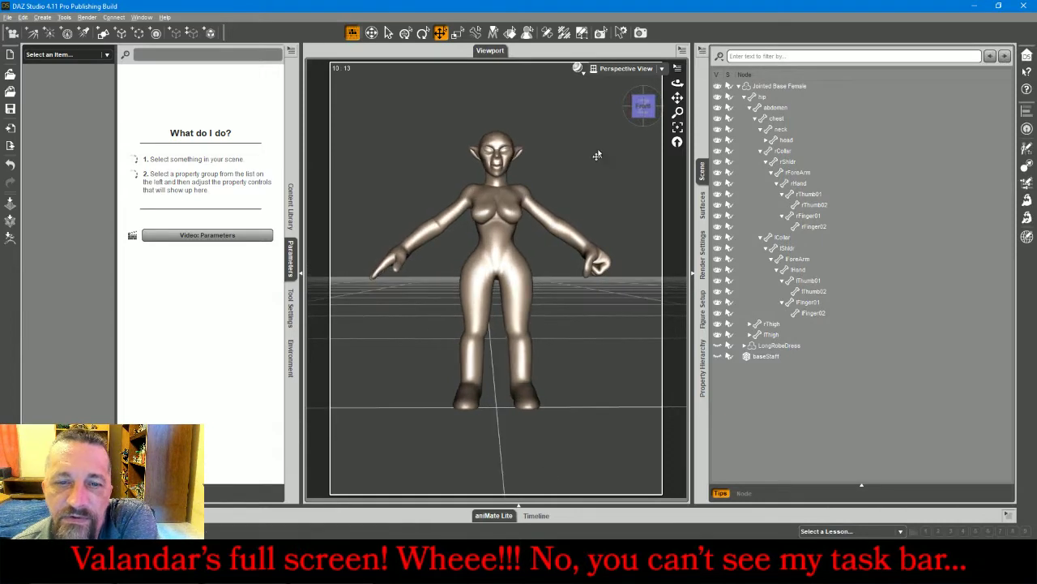
click(495, 270)
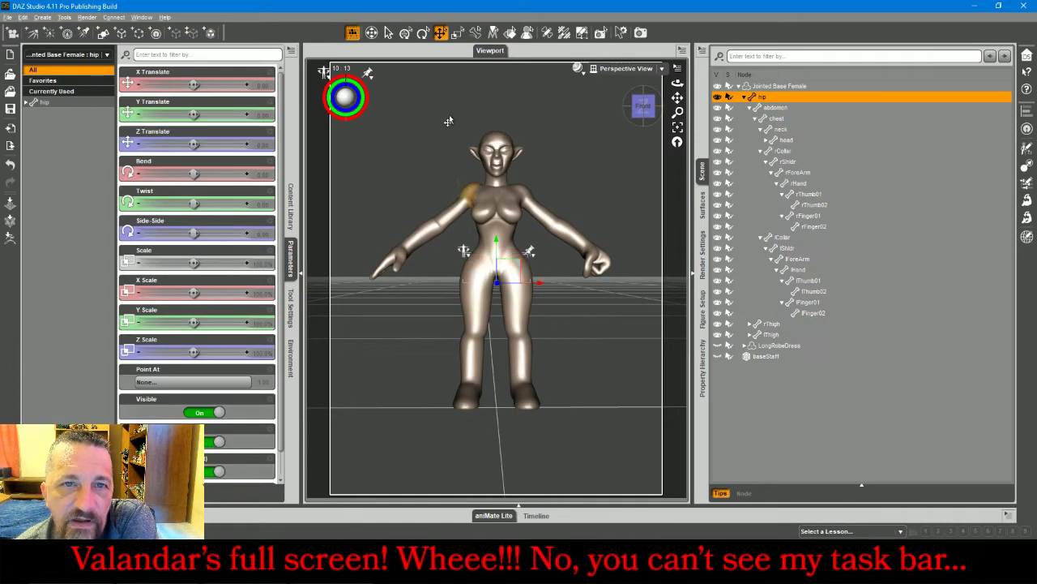
click(422, 33)
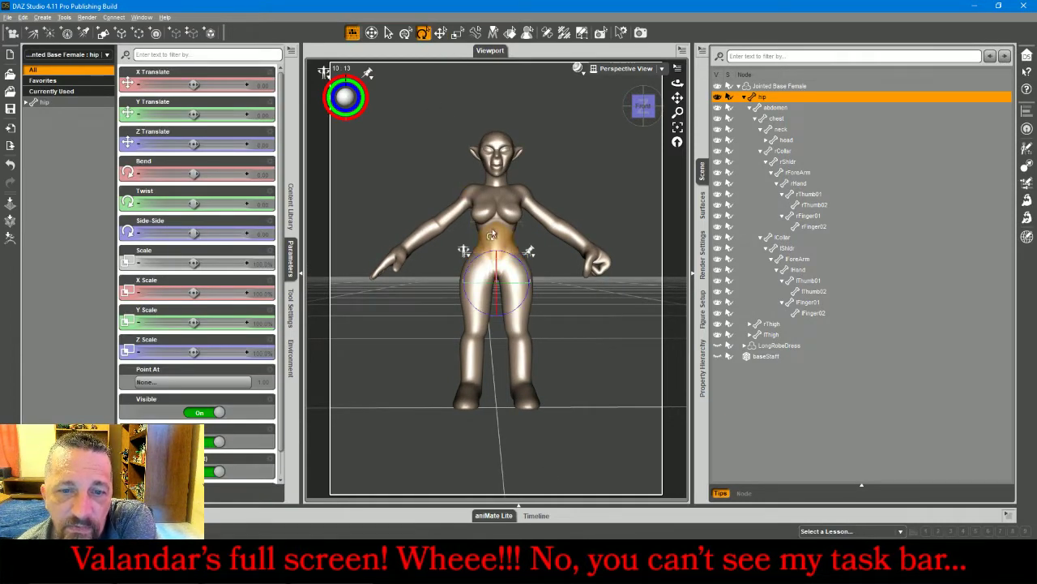
drag(511, 258, 494, 284)
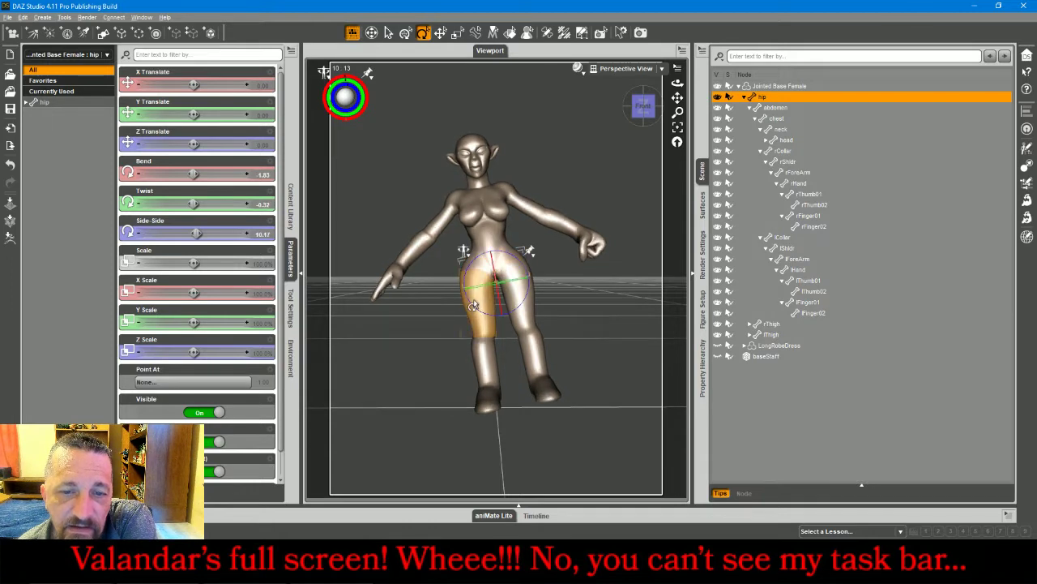
Rotate the thighs to set the stance, with Side-Side at about -32 degrees for lThigh and -7 degrees for rThigh
click(474, 306)
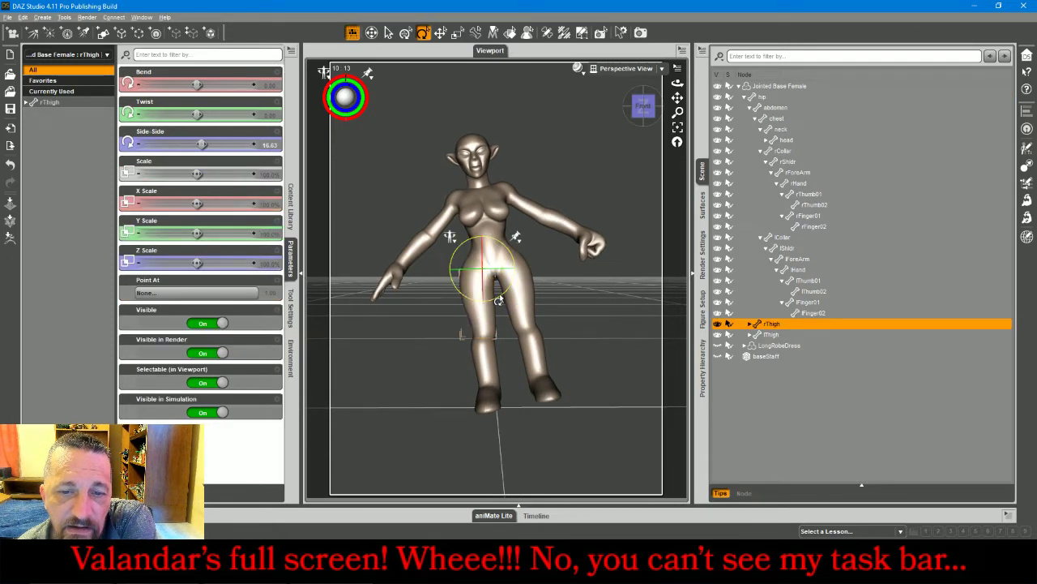
click(522, 303)
drag(522, 296, 519, 300)
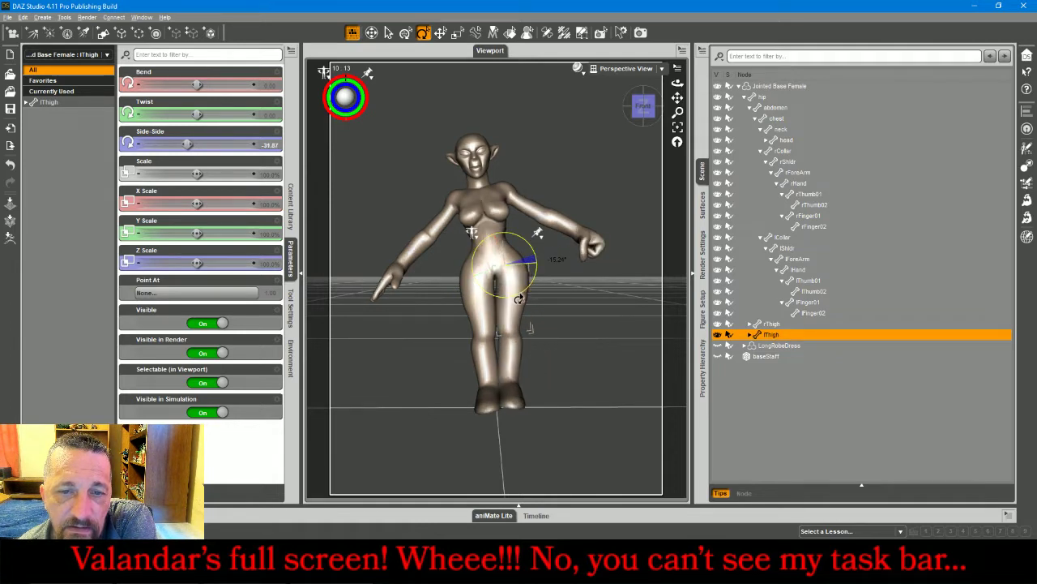
click(478, 312)
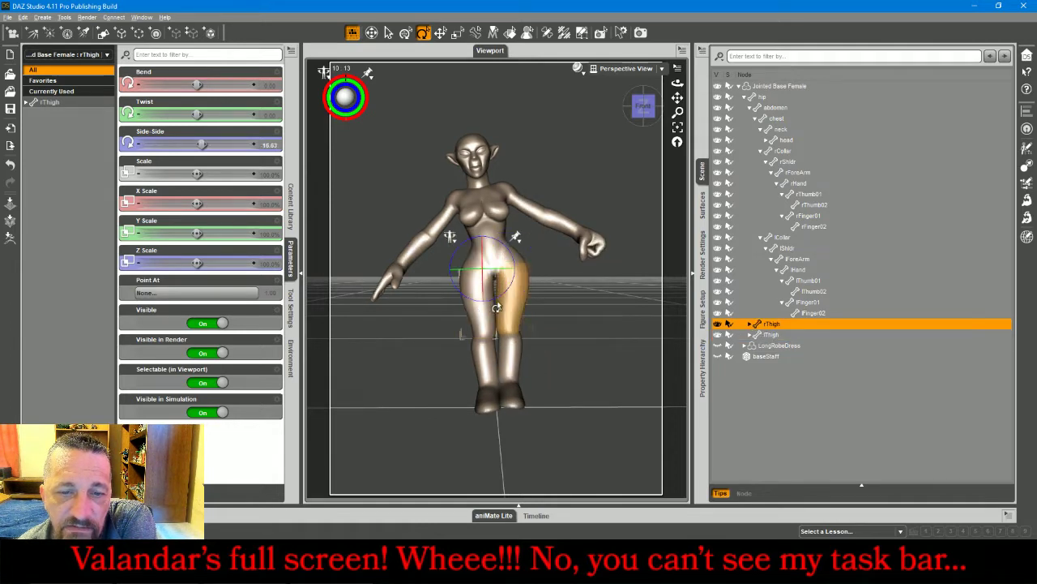
drag(497, 307, 491, 308)
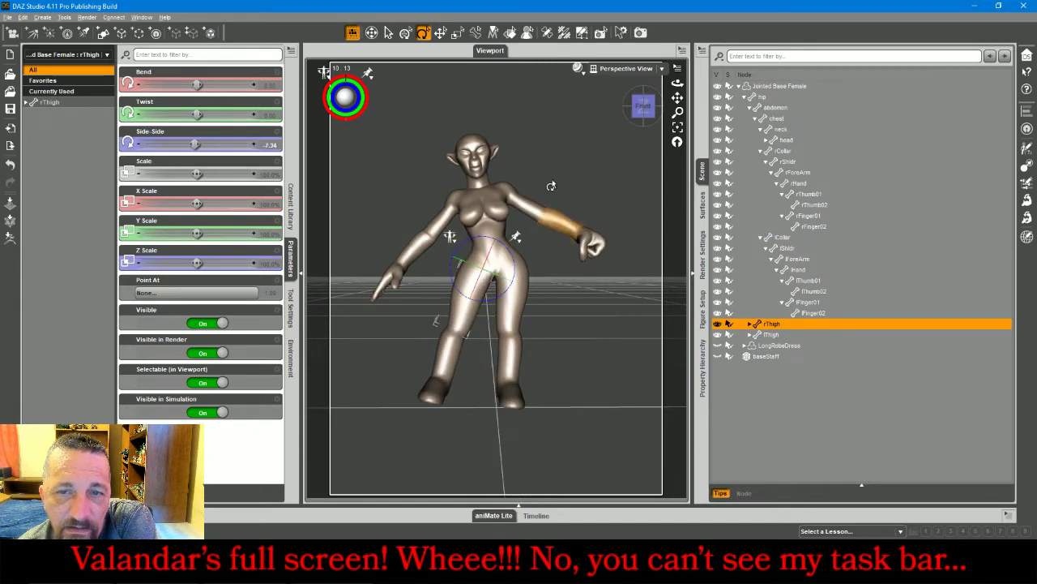
Tilt the hip further sideways in Front View, to a Side-Side of about 14 degrees
click(620, 69)
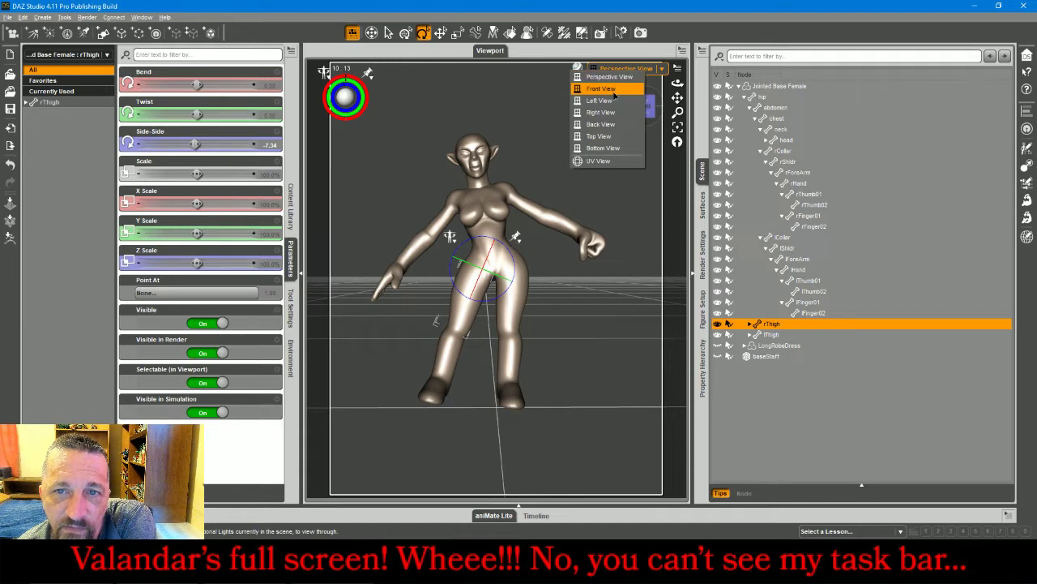
click(604, 88)
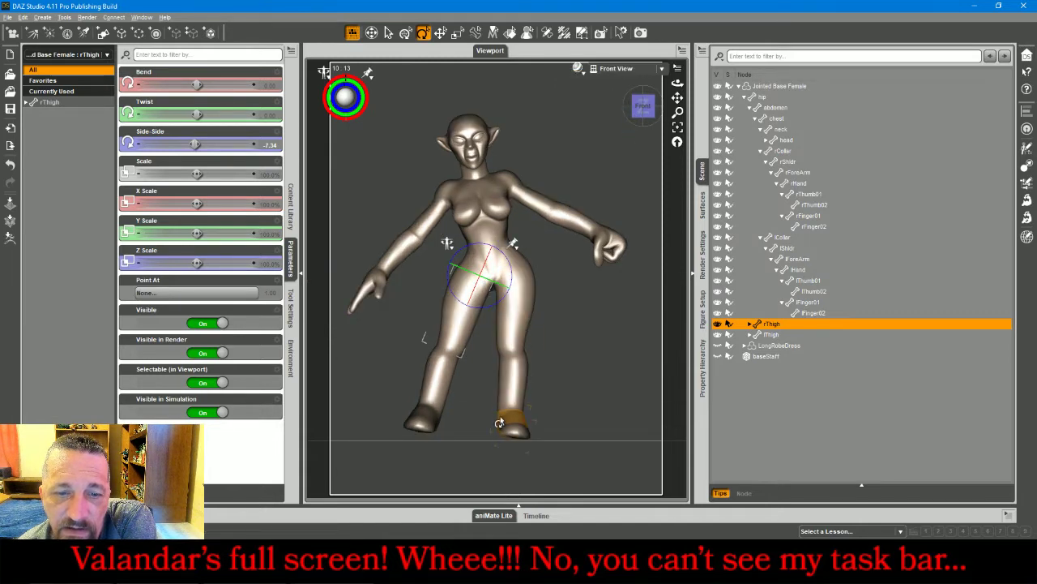
click(493, 279)
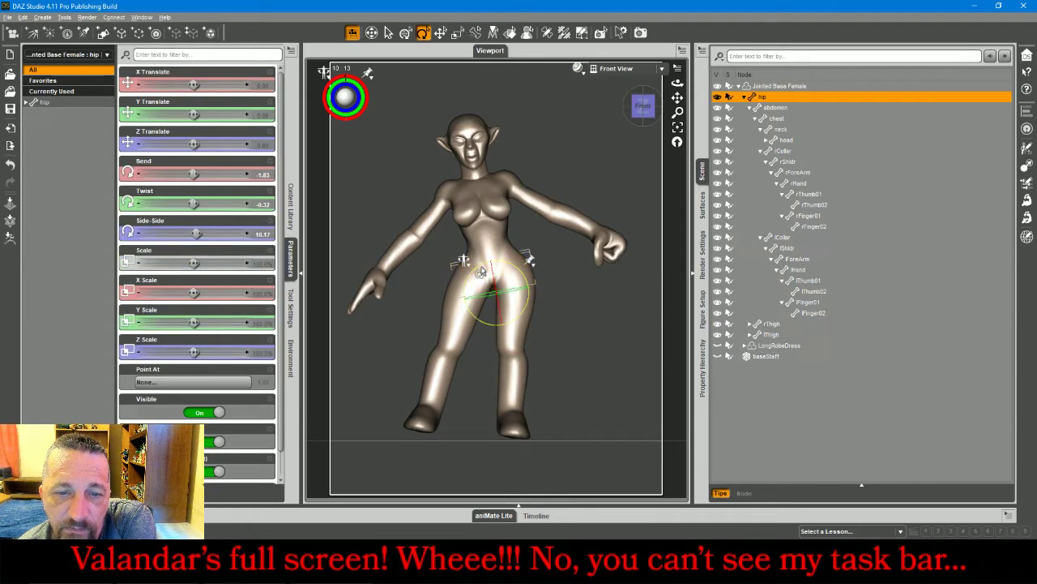
drag(483, 276, 482, 274)
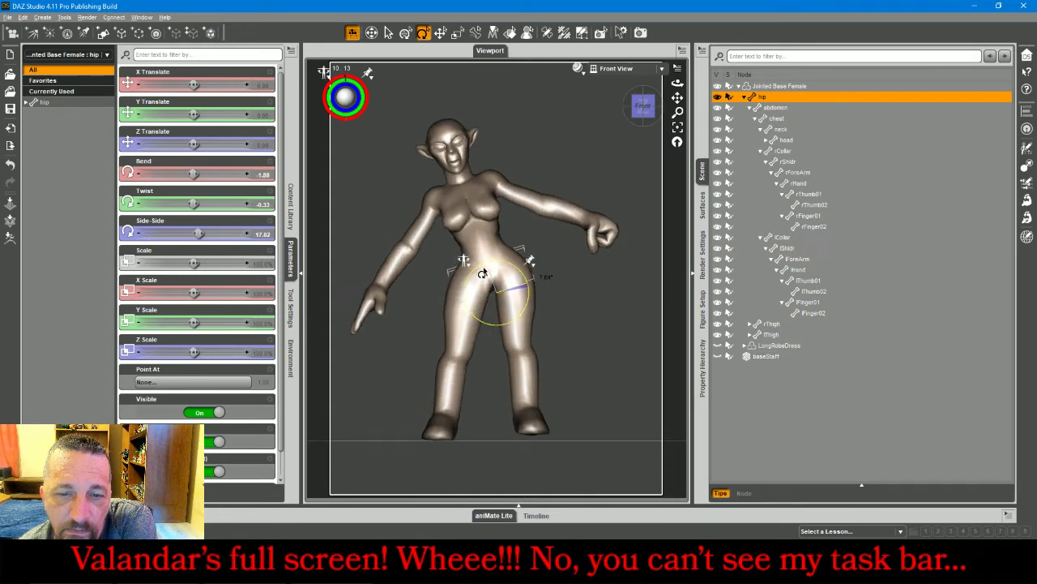
drag(482, 274, 482, 274)
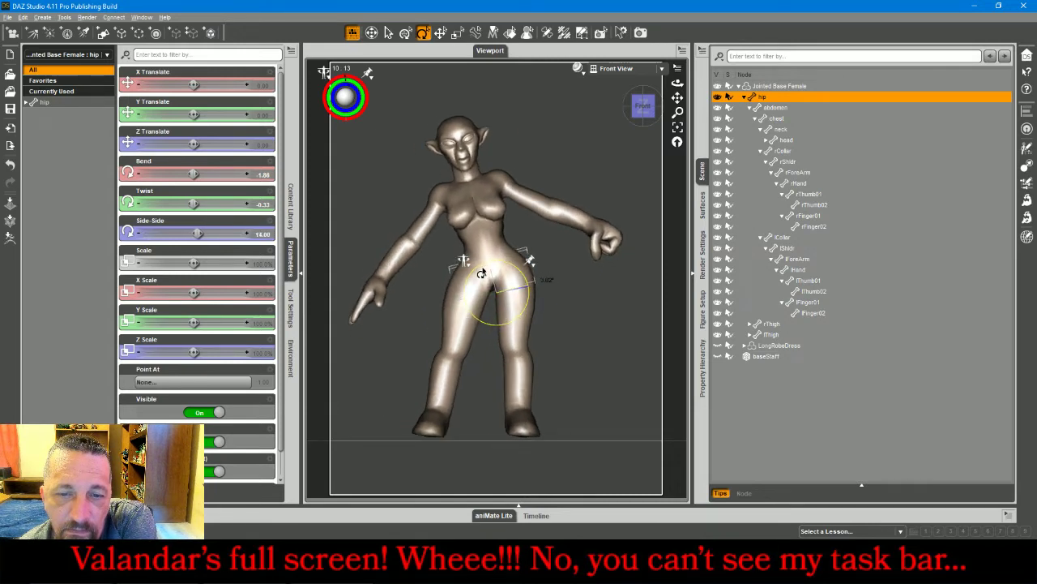
Readjust both thighs sideways to widen the stance, with rThigh's Side-Side at about -11 degrees
click(516, 330)
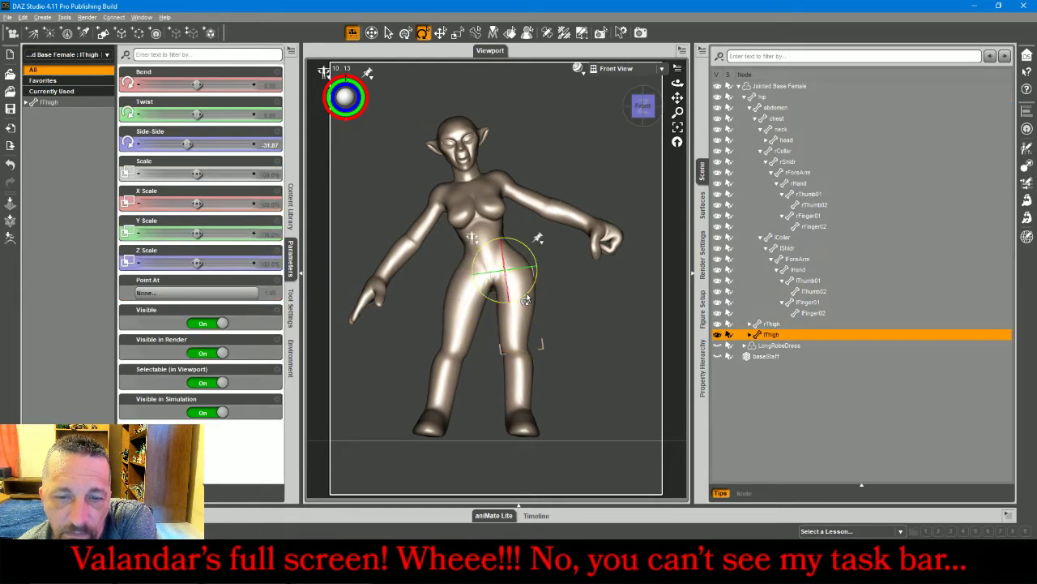
drag(526, 300, 482, 316)
click(471, 313)
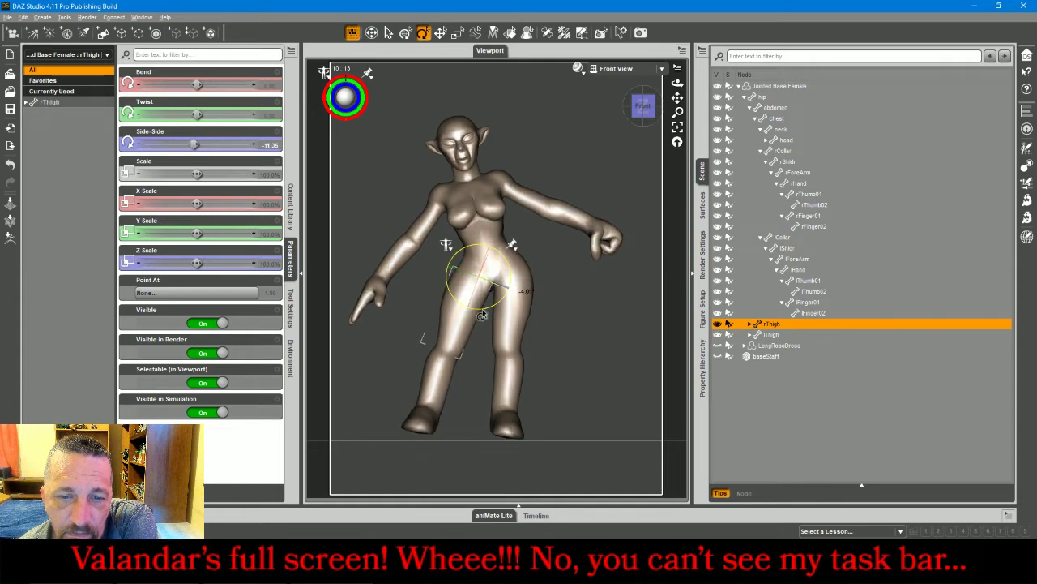
Level the feet with Twist at about 10 degrees for lFoot and 9 degrees for rFoot, and drop the figure to the floor
click(499, 420)
drag(491, 394, 486, 391)
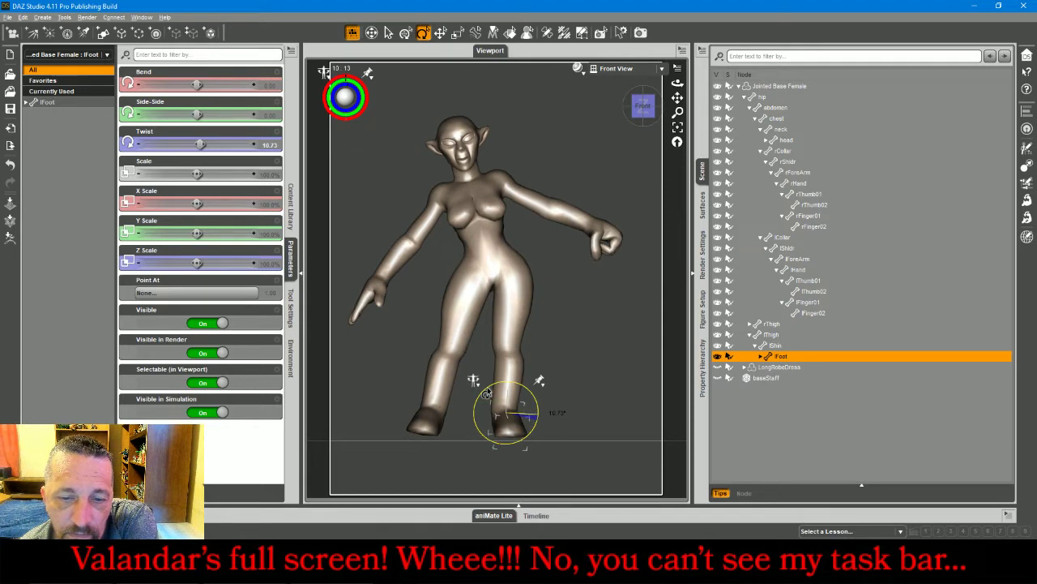
click(439, 417)
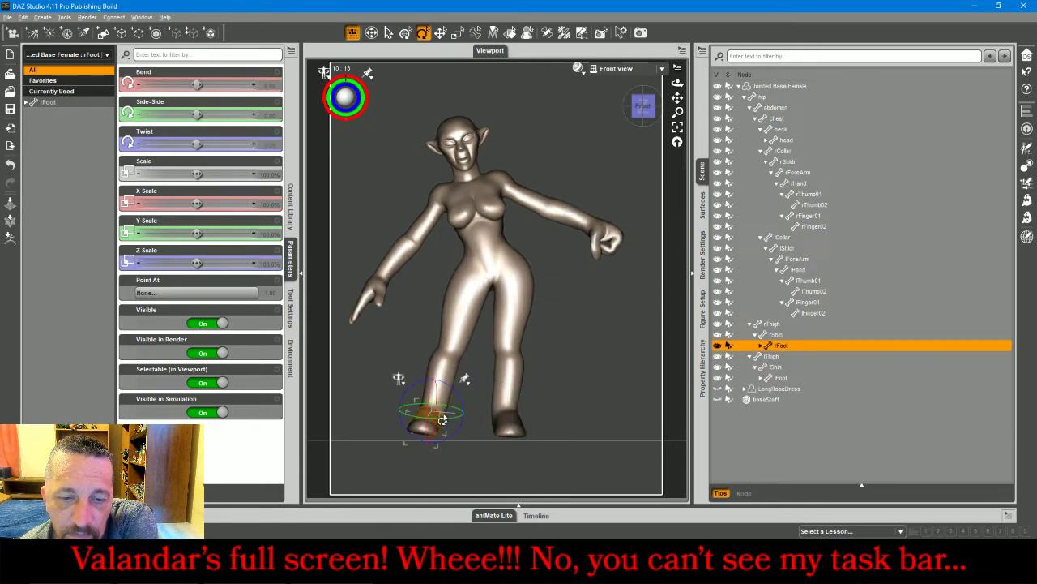
drag(453, 435, 424, 401)
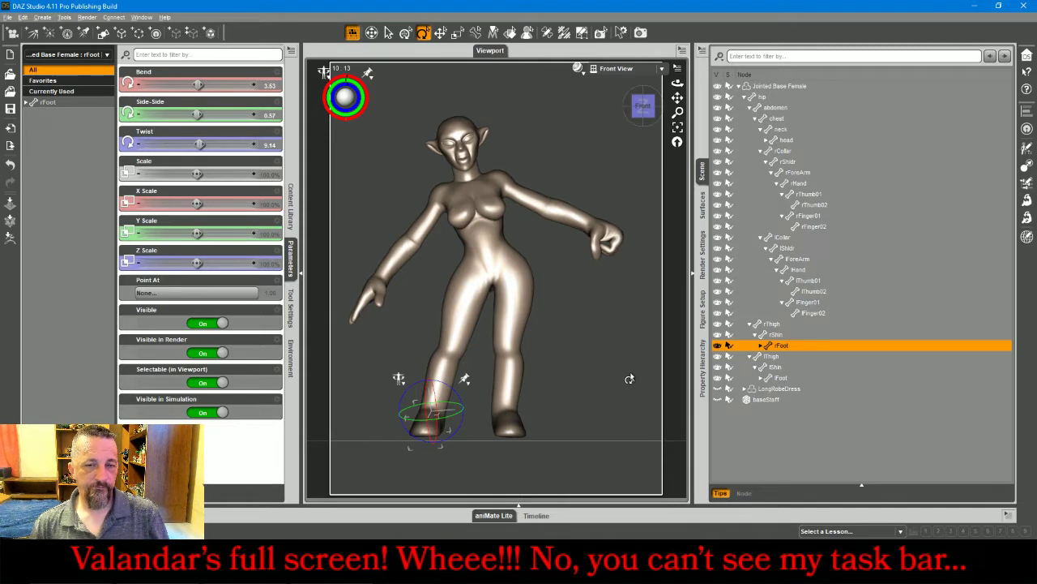
key(ctrl+d)
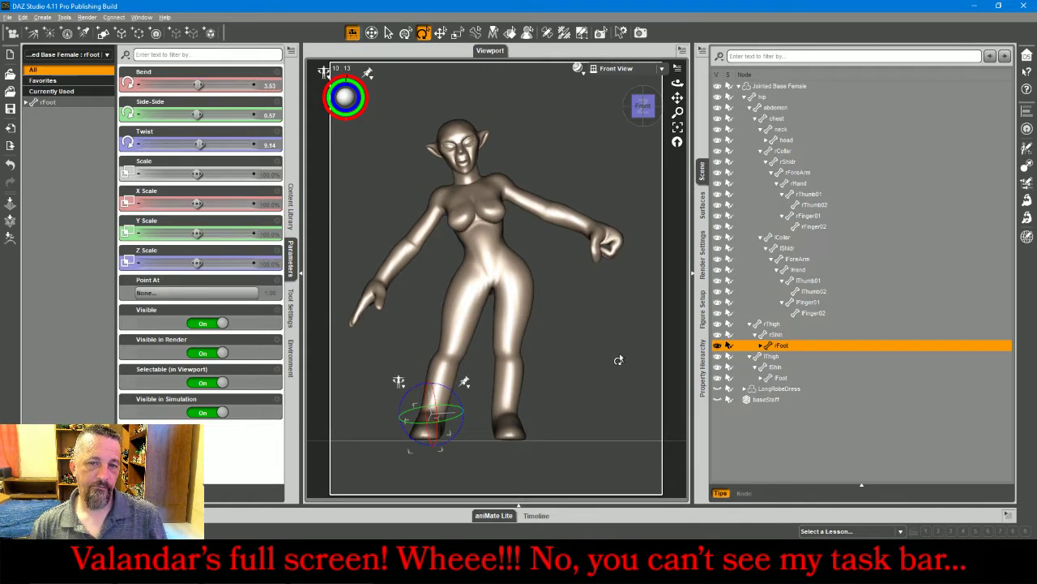
Pin both translation and rotation of rFoot, working from an angled Perspective View
click(600, 74)
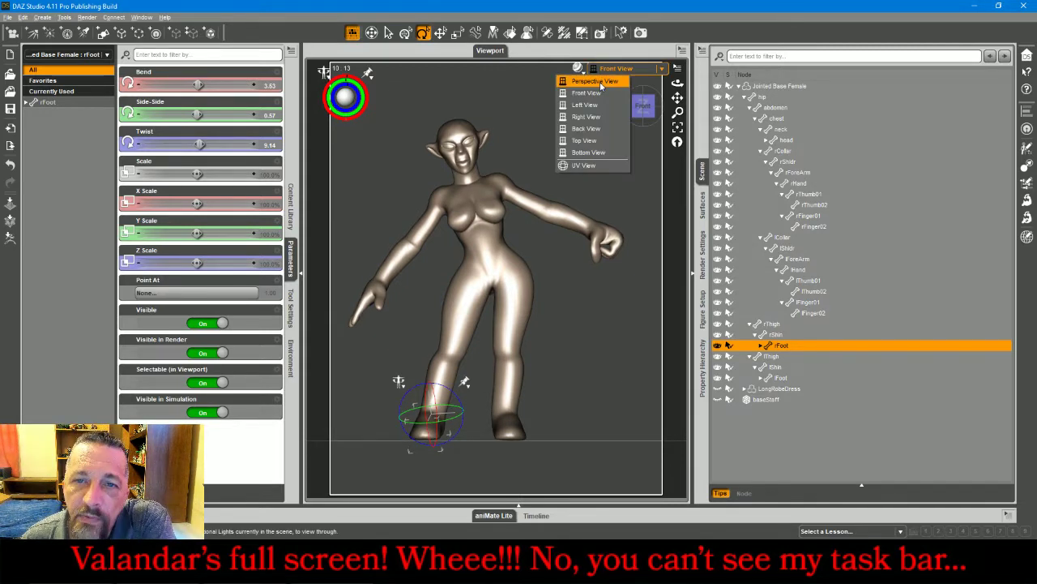
click(602, 82)
drag(640, 106, 571, 106)
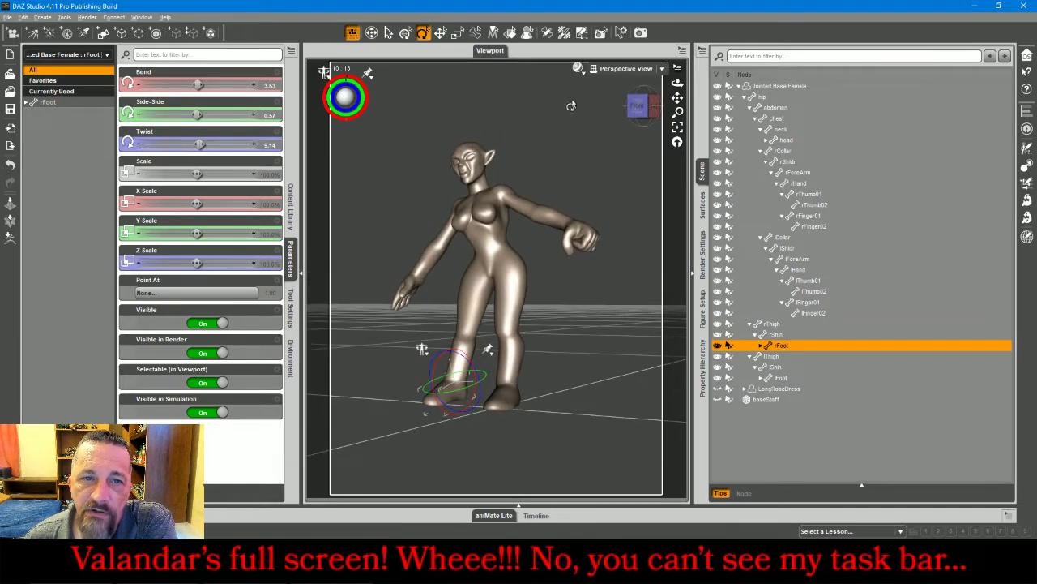
click(370, 74)
click(382, 77)
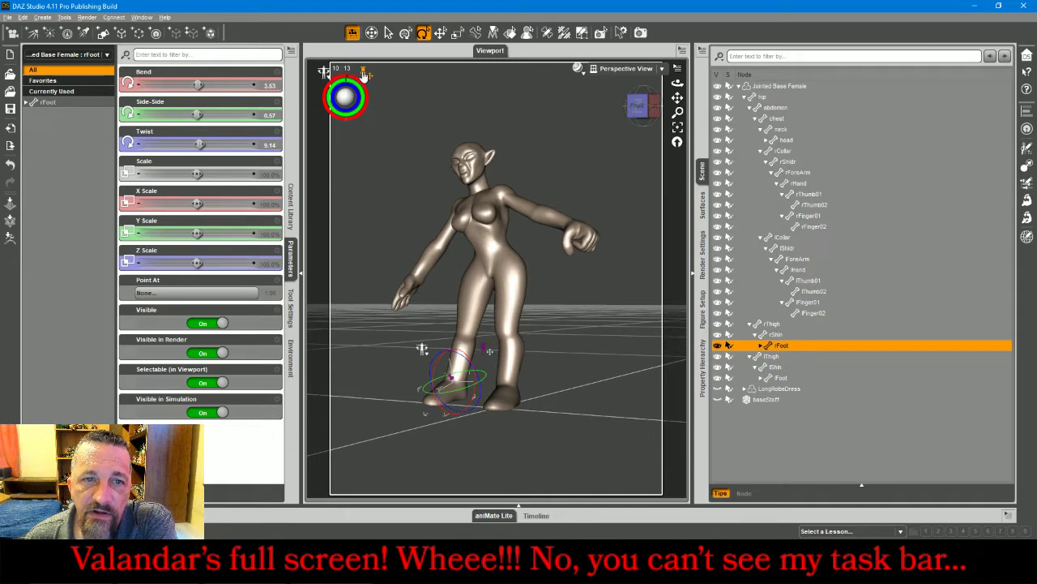
click(365, 74)
click(389, 102)
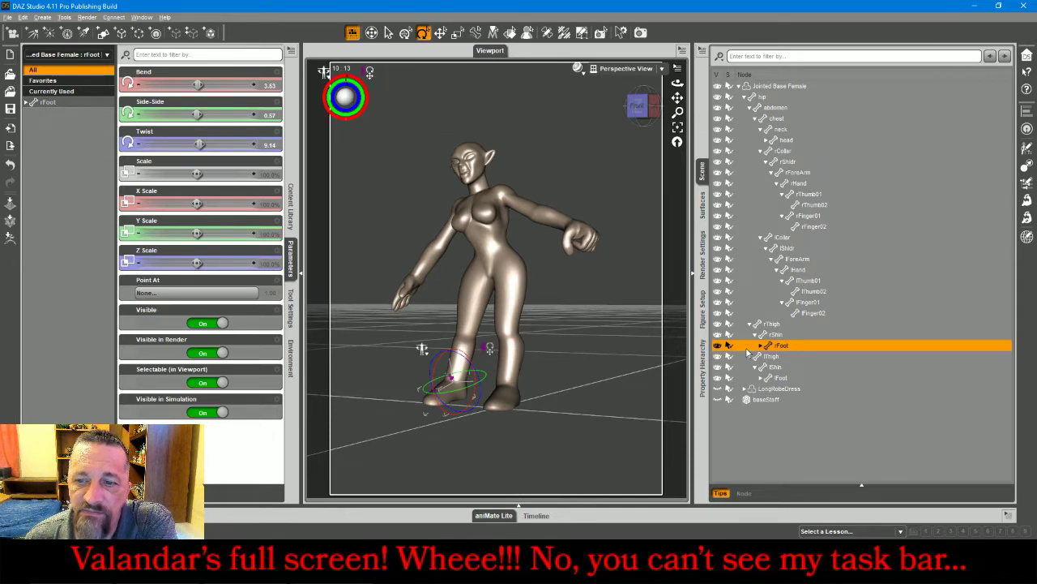
Pin both translation and rotation of lFoot
click(781, 378)
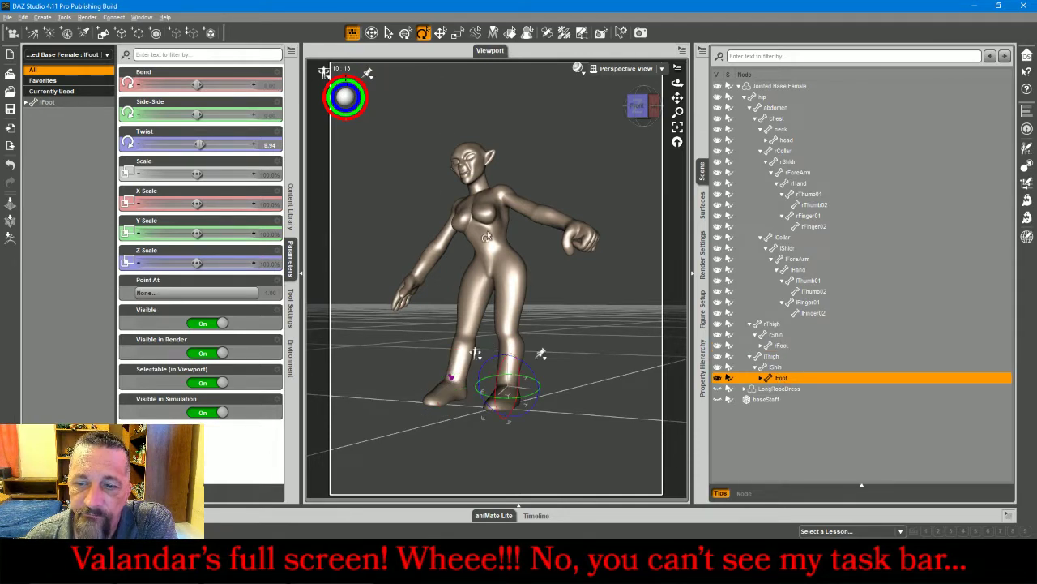
click(367, 73)
click(370, 74)
click(366, 74)
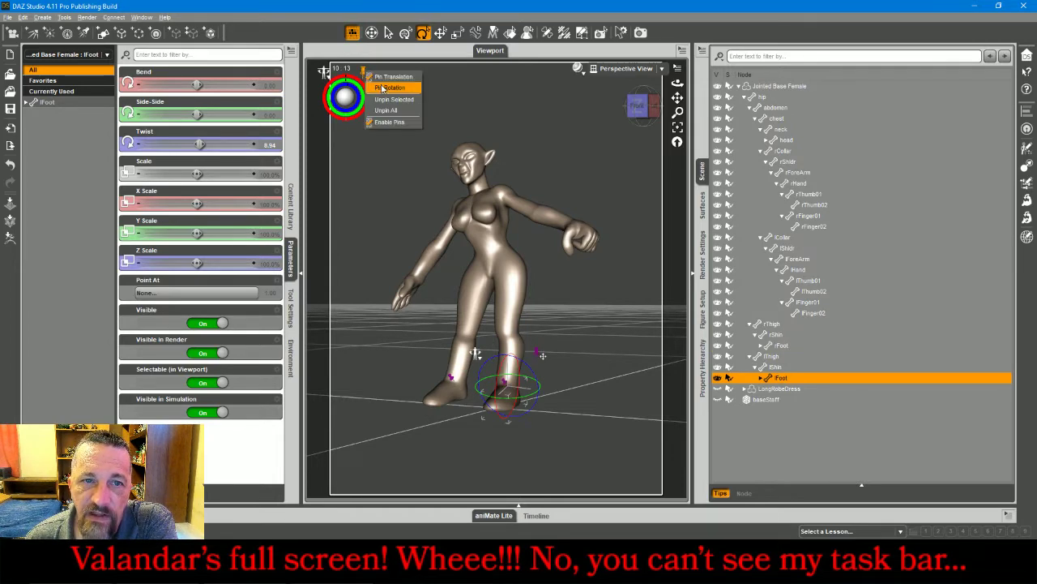
click(387, 88)
Try to move the hip forward with the Translate tool, about 1.14 along Z, seen from the side
click(655, 113)
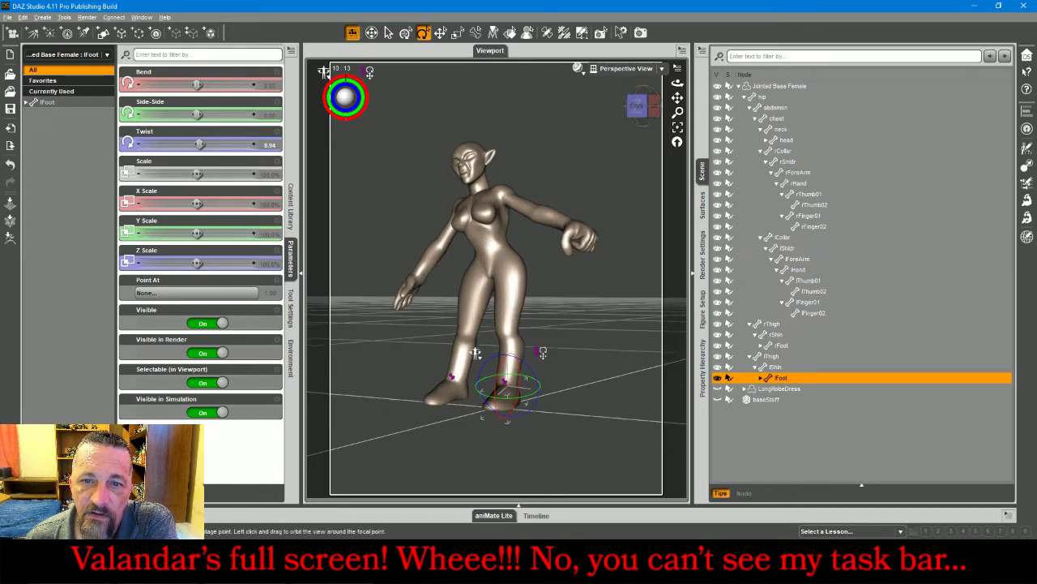
drag(650, 113, 674, 122)
click(762, 101)
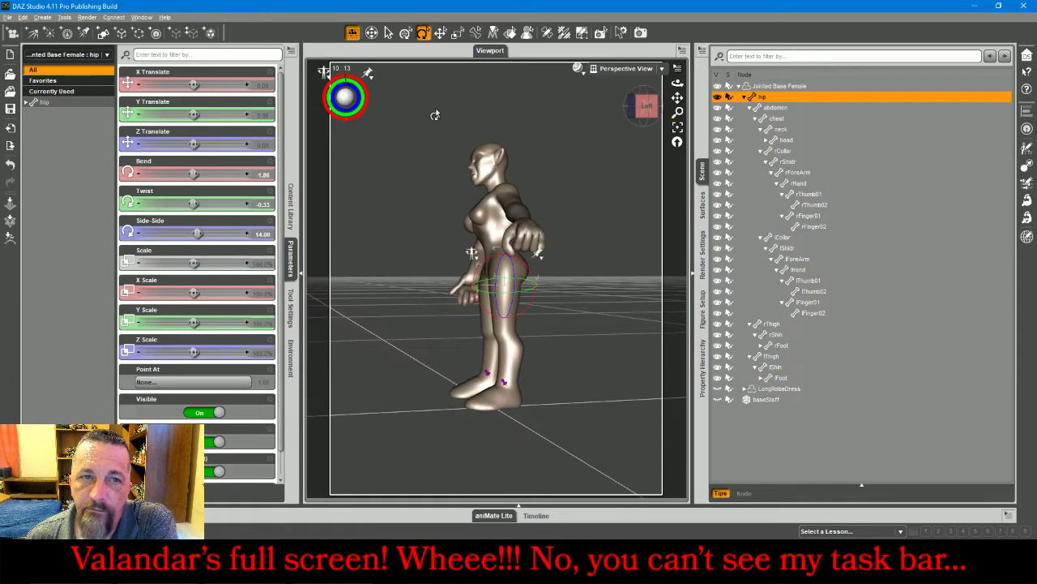
click(440, 36)
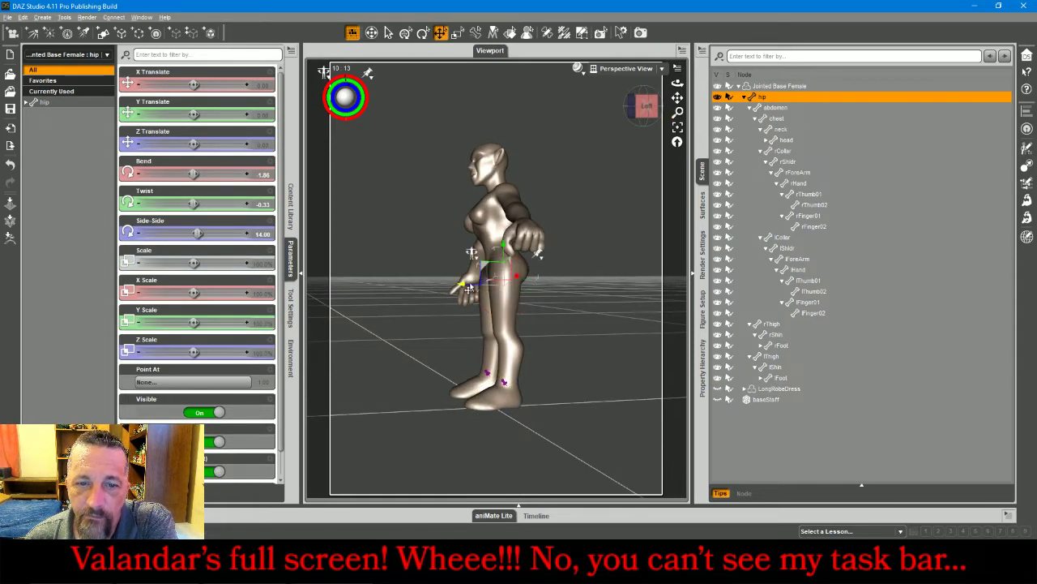
drag(461, 287, 454, 292)
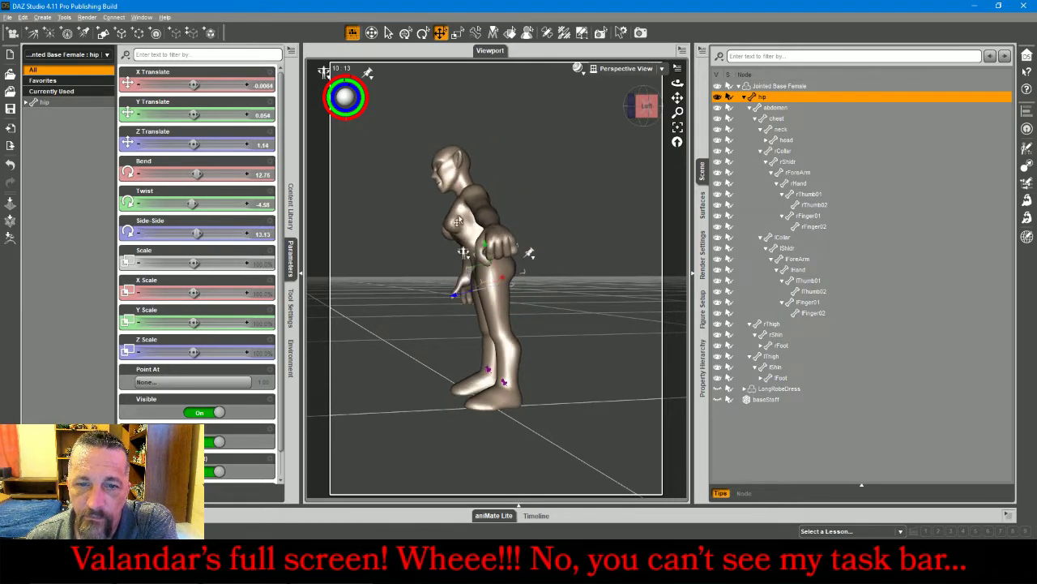
Try to lean the hip back with the Rotate tool, to a Bend of about 7 degrees
click(423, 32)
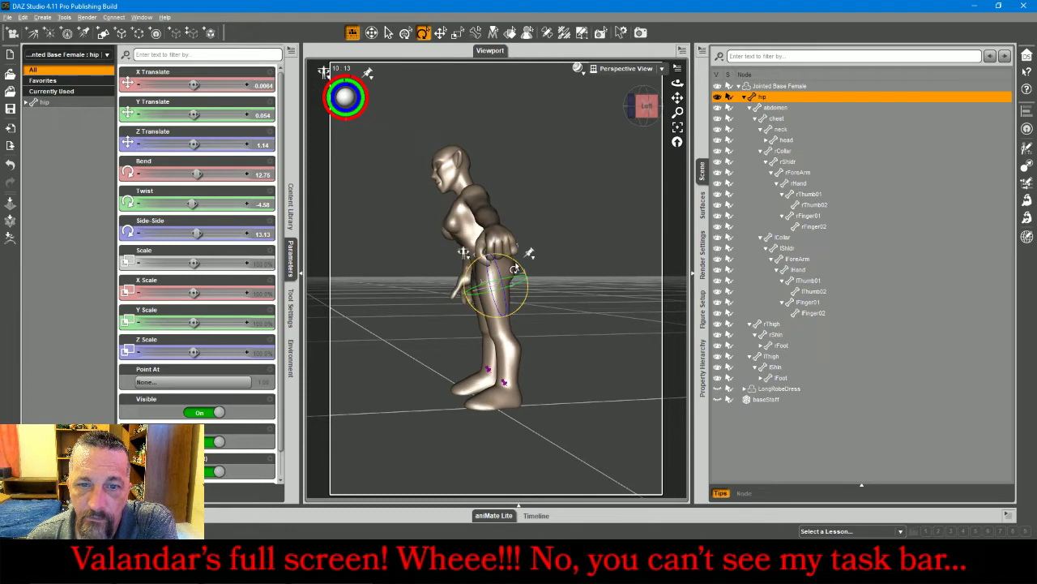
click(520, 267)
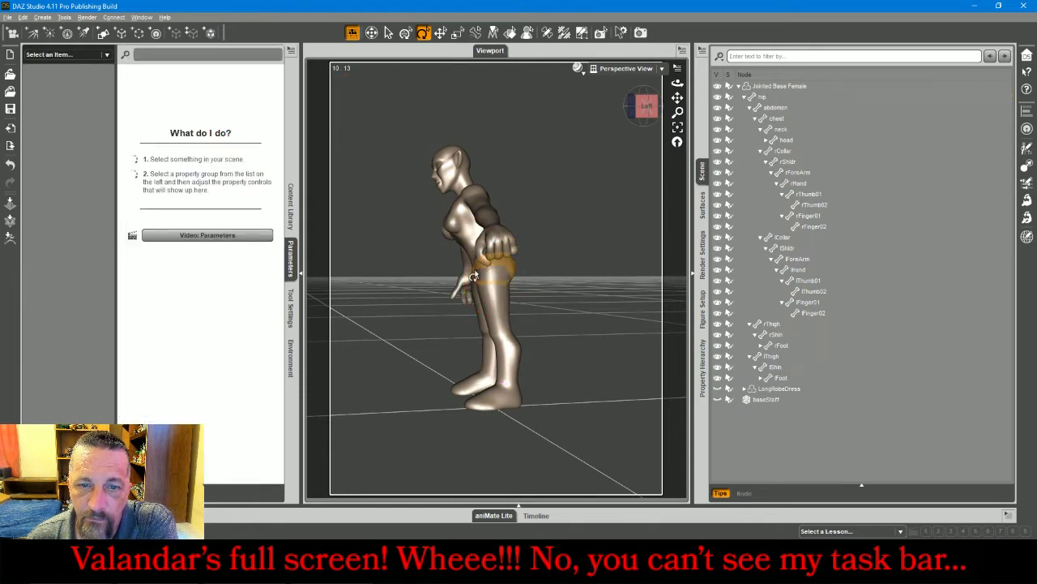
click(474, 276)
drag(509, 266, 512, 267)
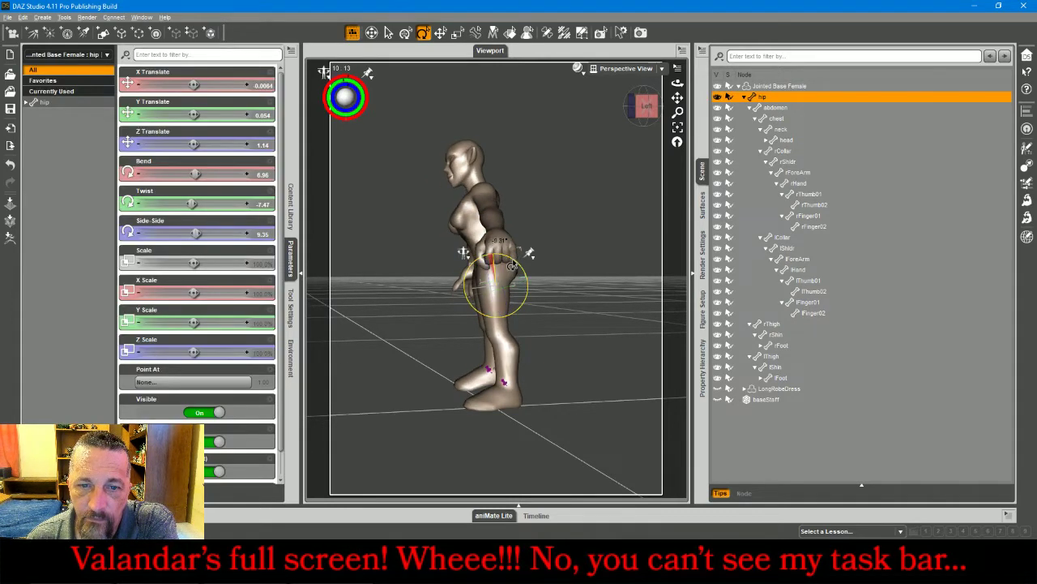
Undo the hip lean, try another hip rotation from the front, and undo it together with the hip's forward move
drag(645, 107, 719, 97)
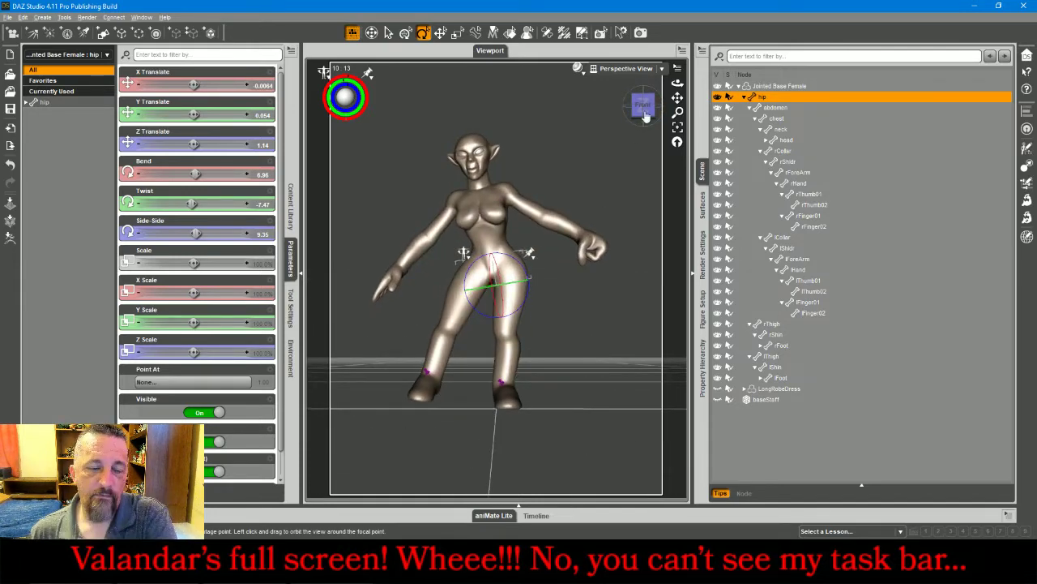
key(ctrl+z)
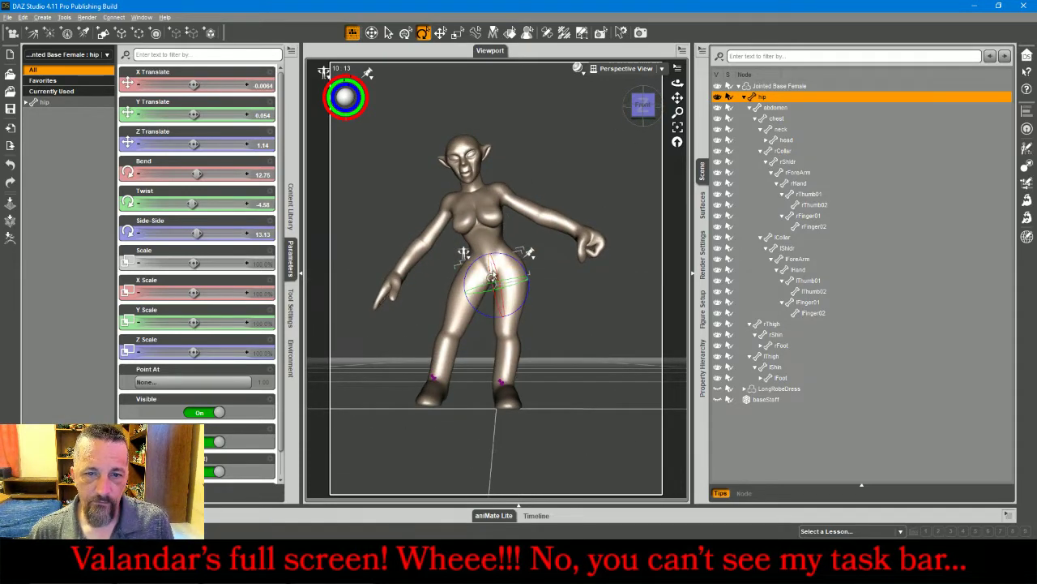
drag(492, 278, 484, 320)
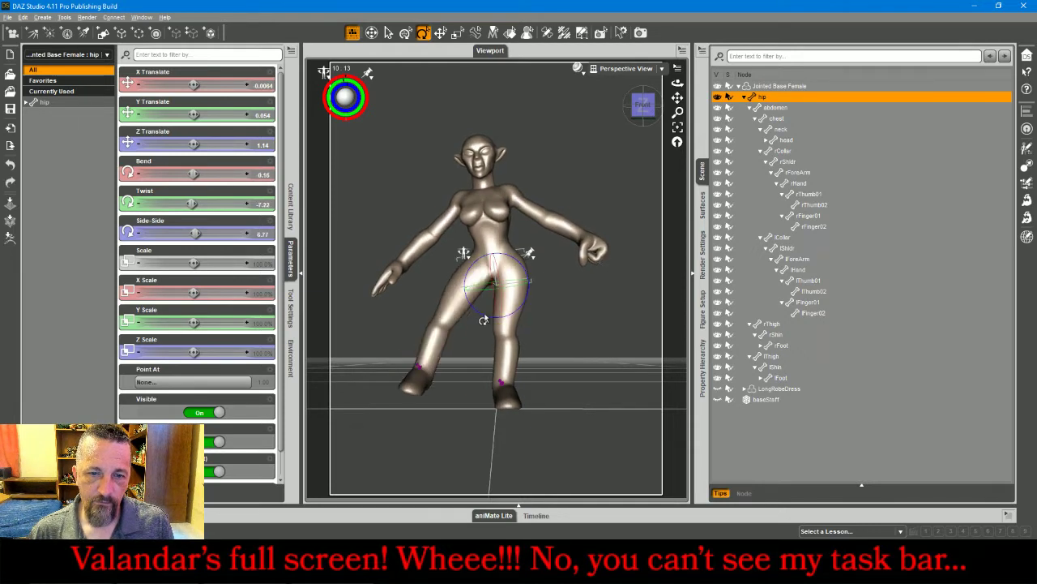
key(ctrl+z)
key(ctrl+z)
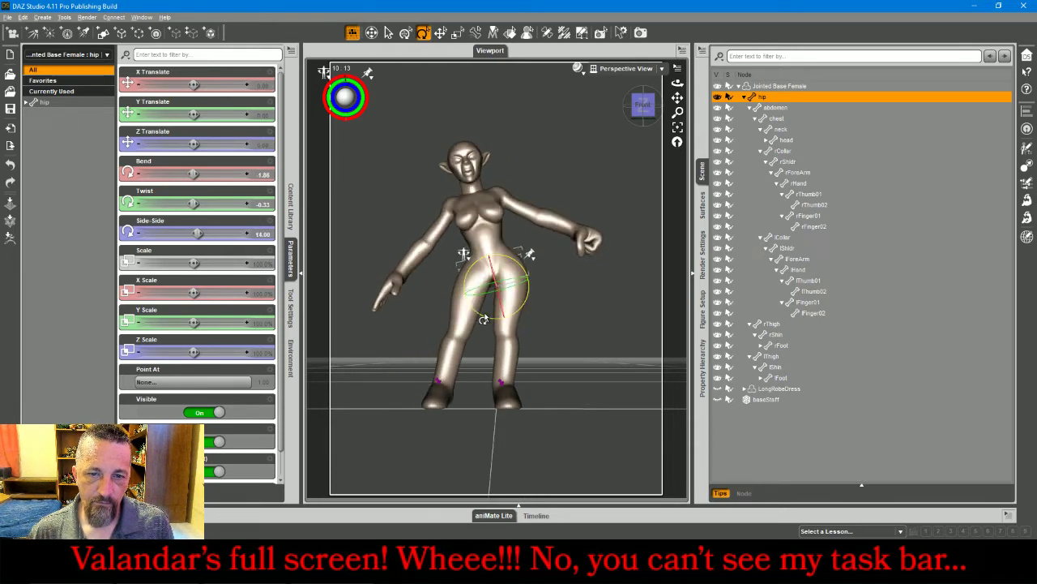
Lock the Side-Side rotation of rShin and lShin
drag(645, 107, 625, 111)
click(472, 348)
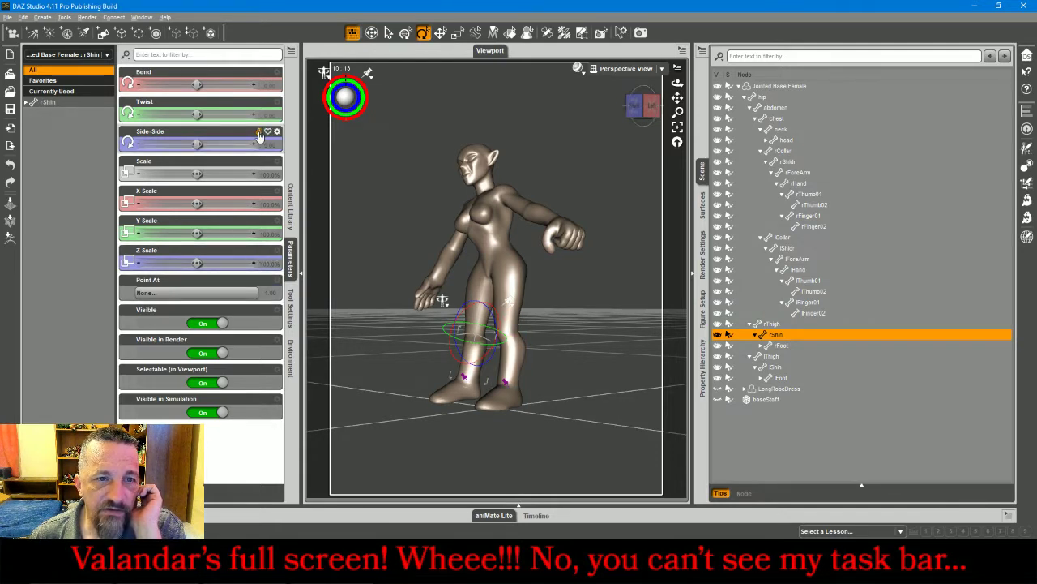
click(504, 360)
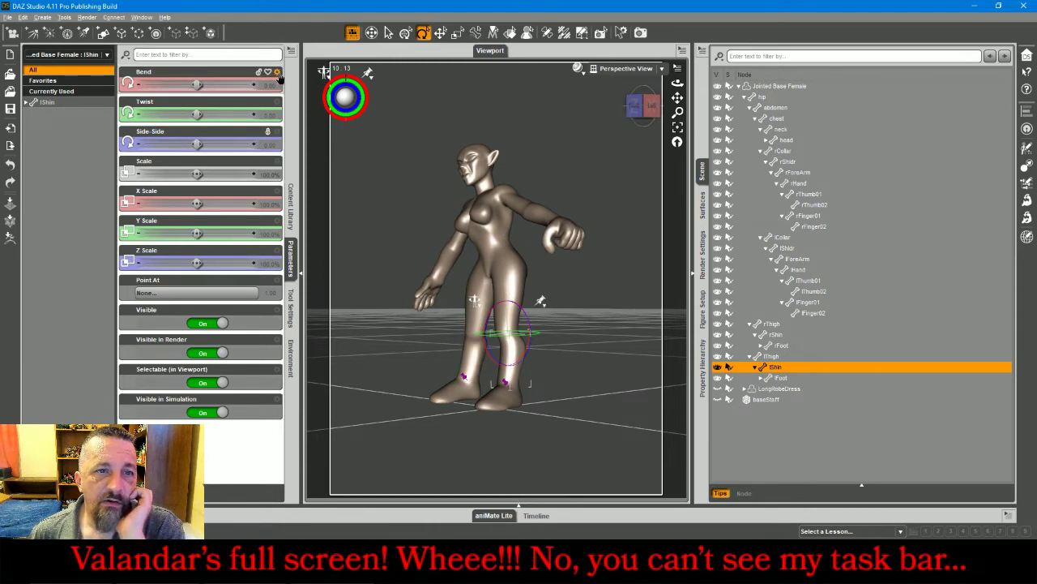
click(278, 73)
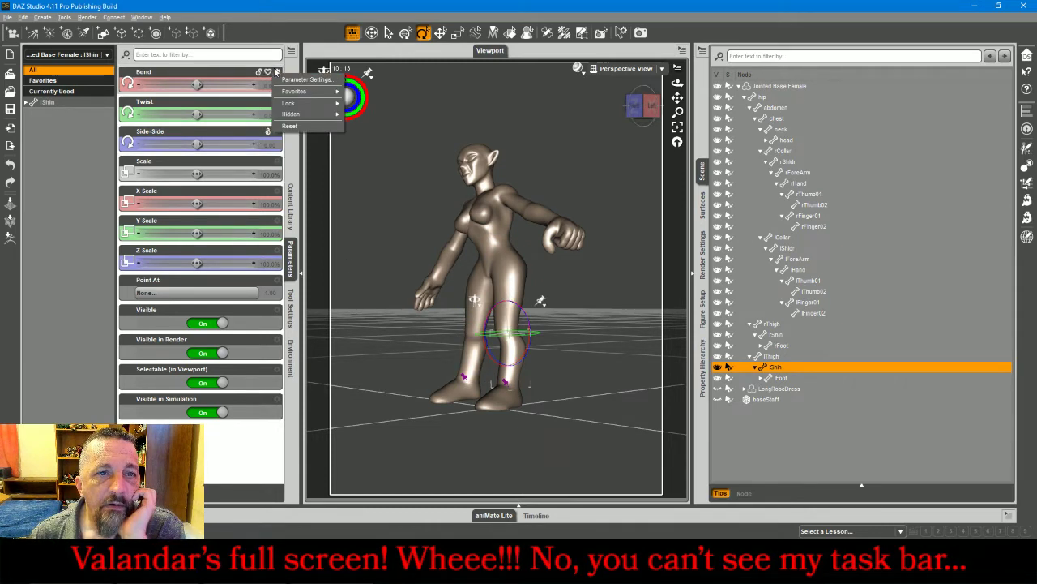
click(277, 72)
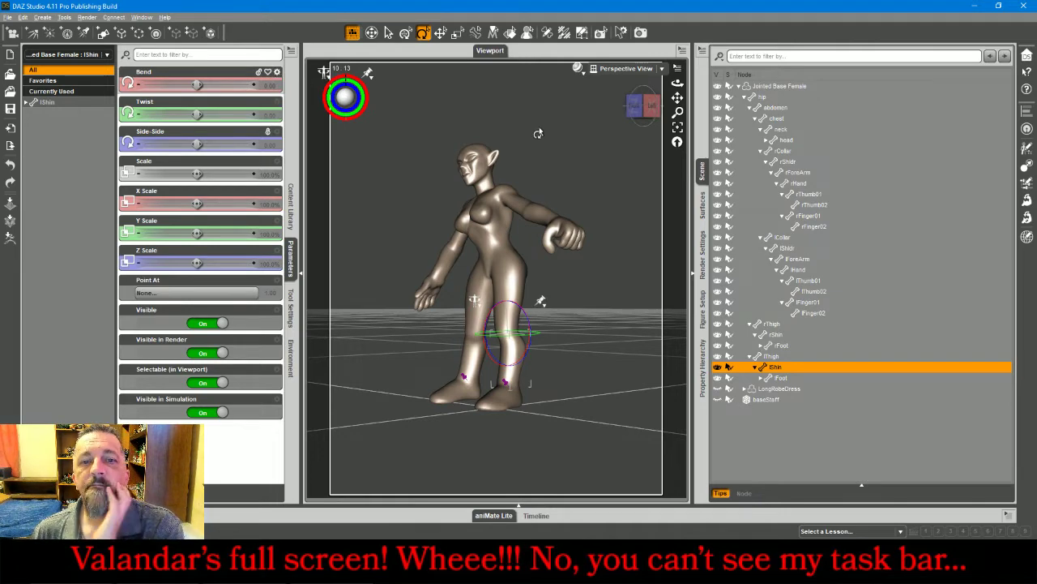
Rotate the figure's chest to a Bend of about -11.55 and a Side-Side of about -20.99
mouse_move(646, 118)
mouse_down()
mouse_move(618, 120)
mouse_move(651, 115)
mouse_up()
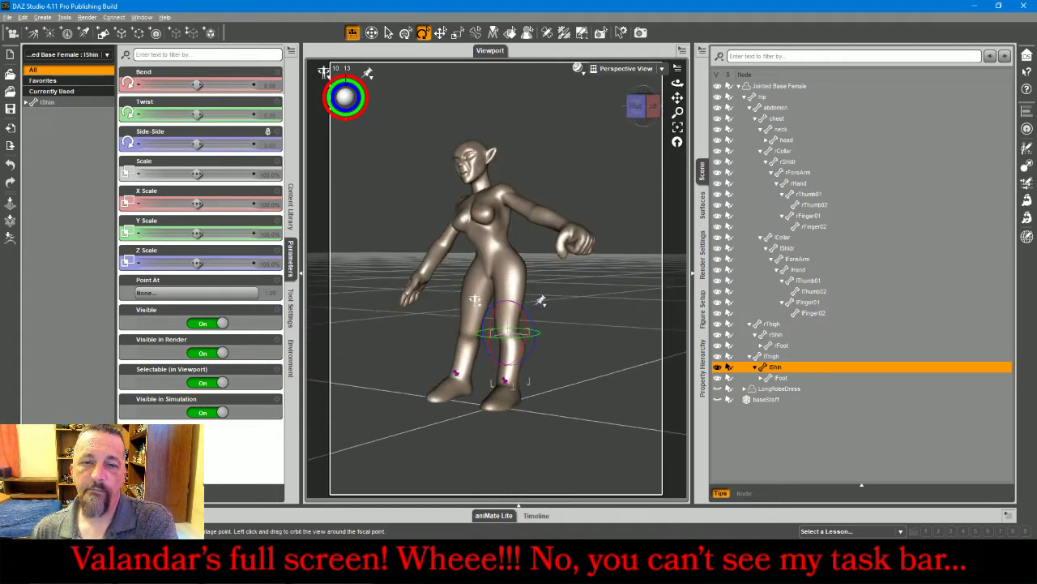
click(498, 238)
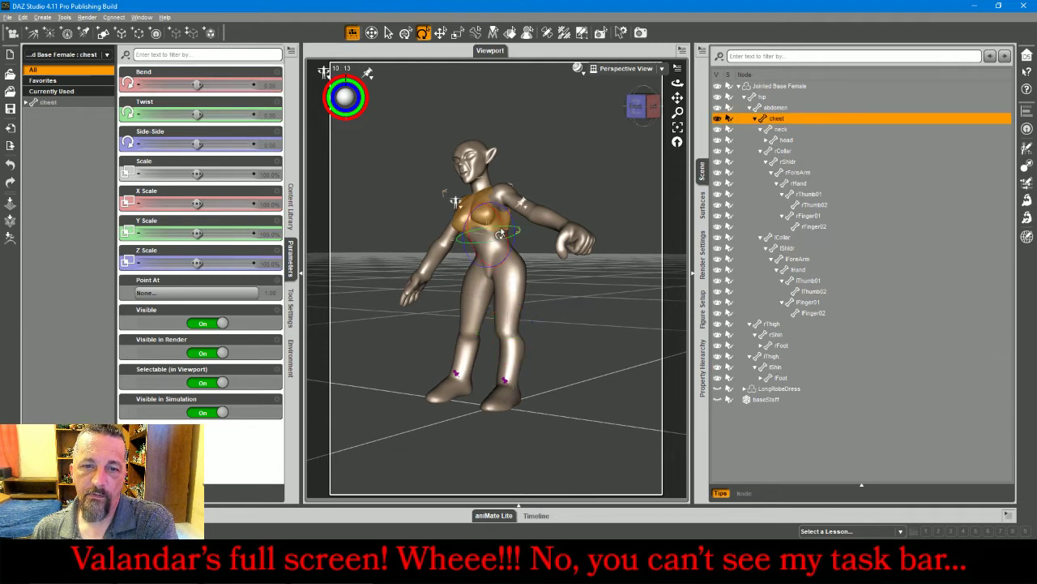
click(646, 106)
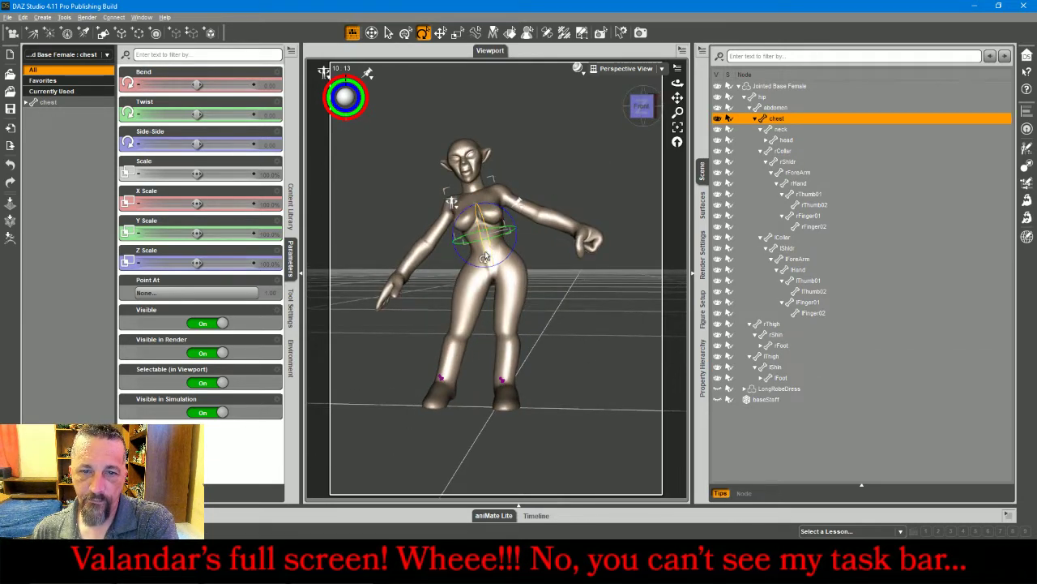
drag(484, 258, 517, 218)
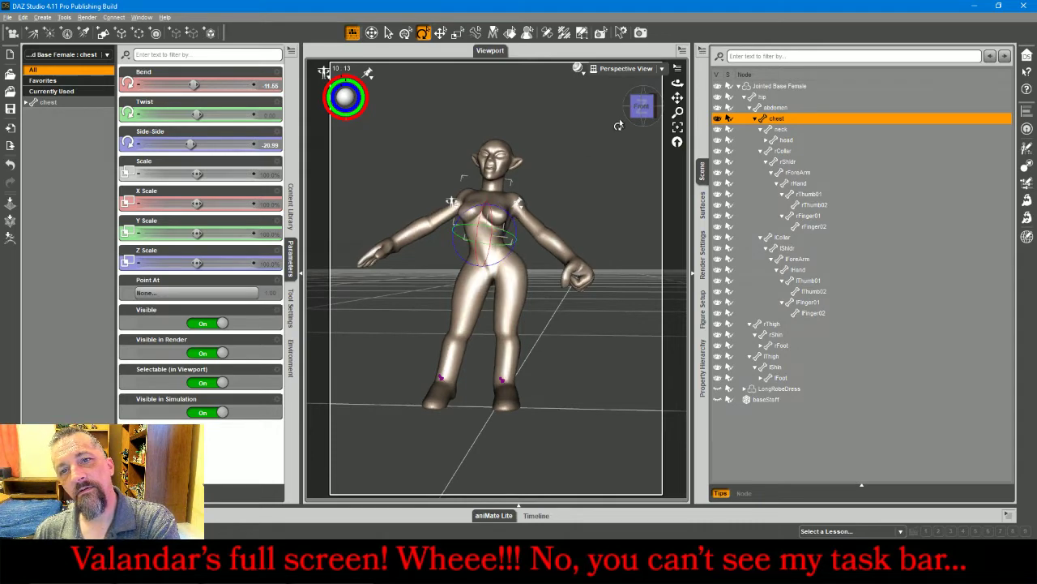
Twist the left shoulder to about -49 and bend the left forearm to about -34.52
drag(641, 107, 622, 135)
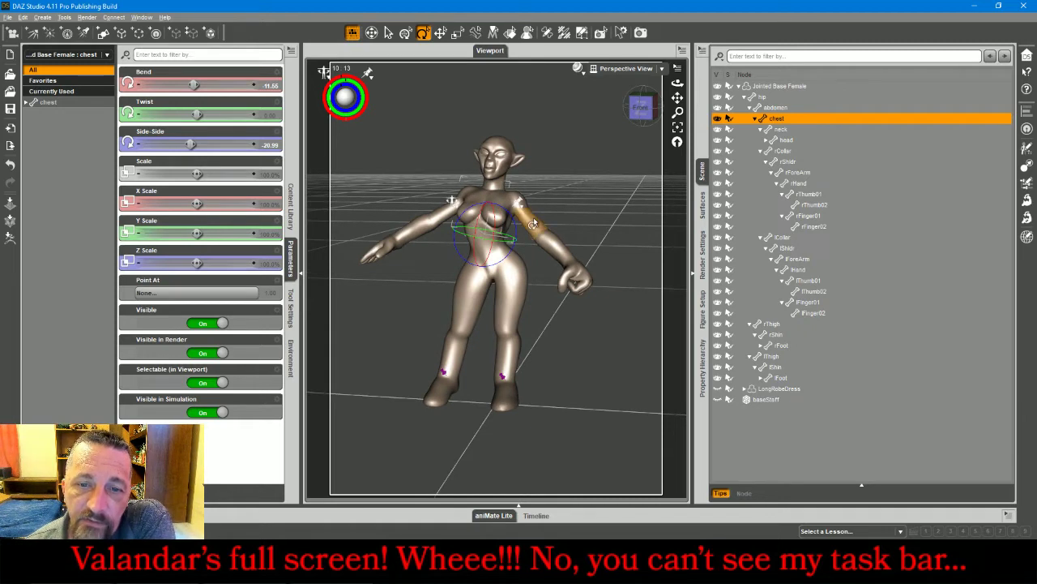
click(529, 201)
drag(527, 191, 500, 205)
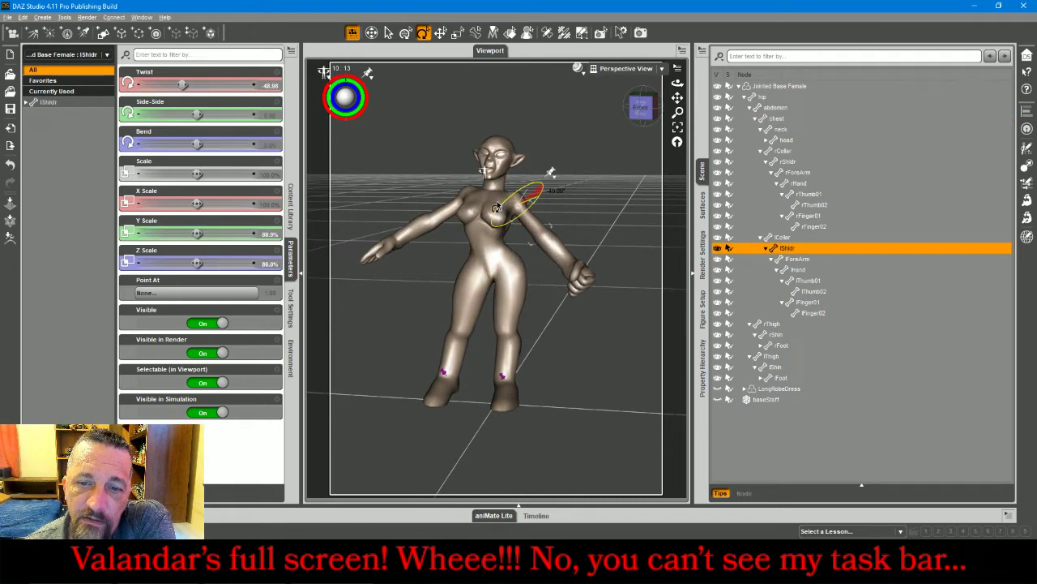
click(551, 242)
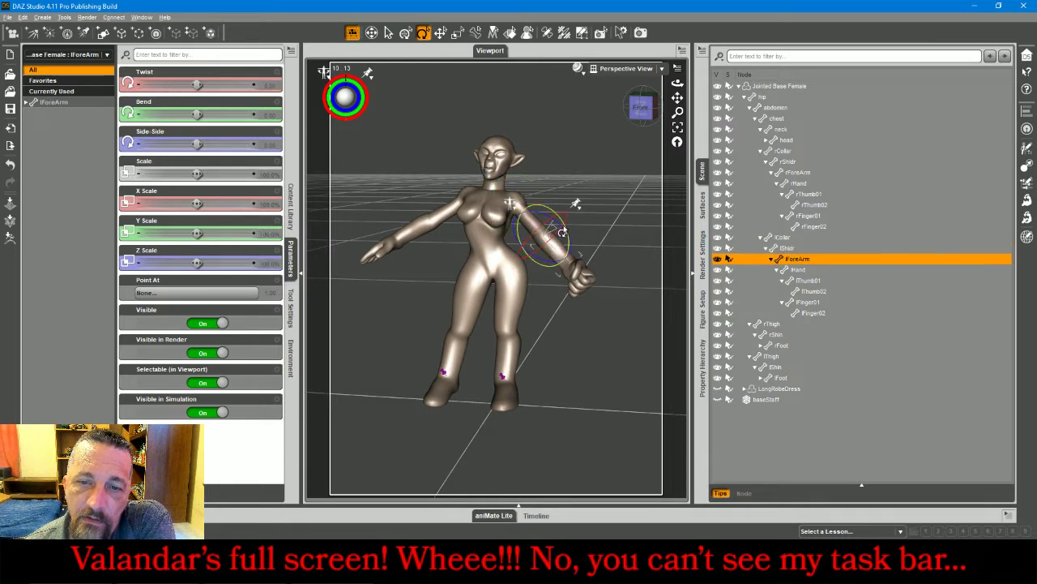
drag(564, 231, 557, 222)
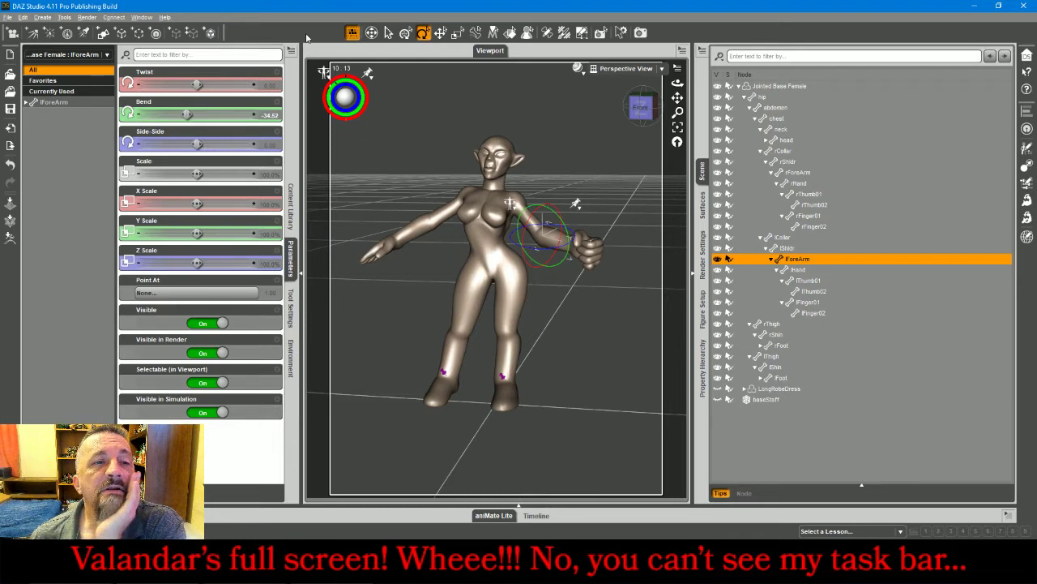
Save the figure's current pose as a compressed pose preset in the !Poses folder, using the current frame only
click(388, 33)
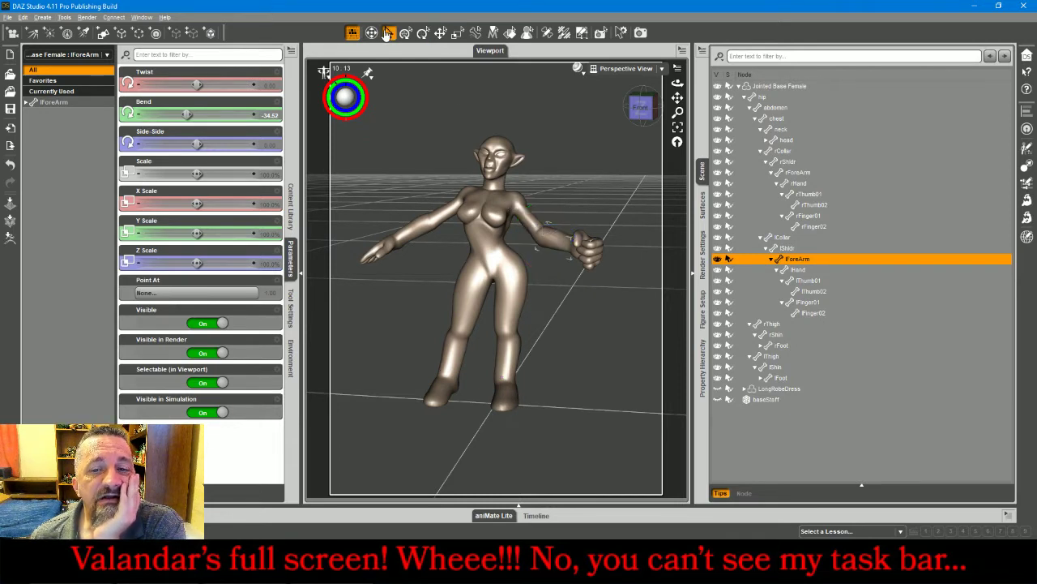
click(8, 17)
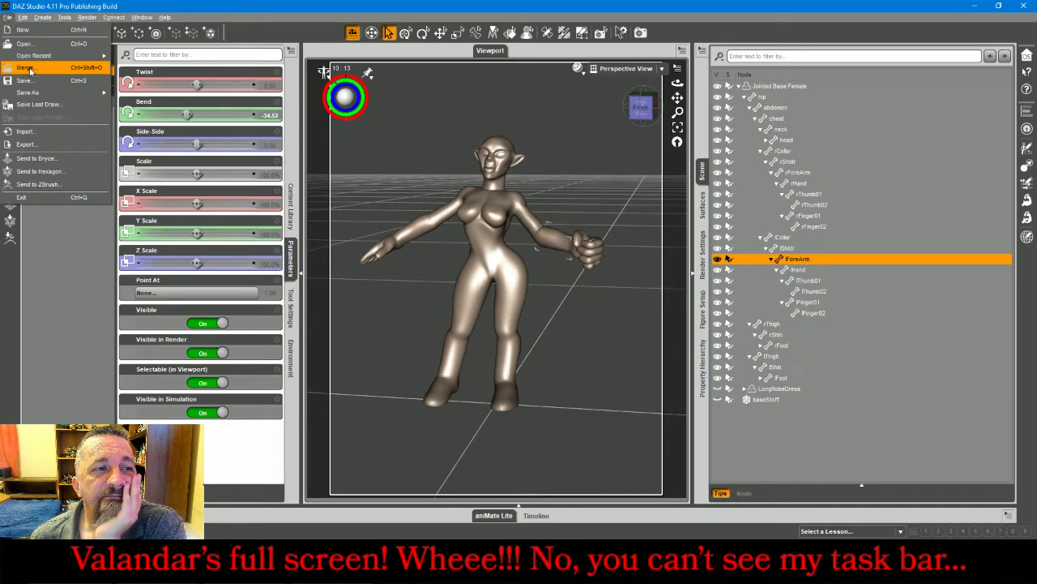
mouse_move(47, 95)
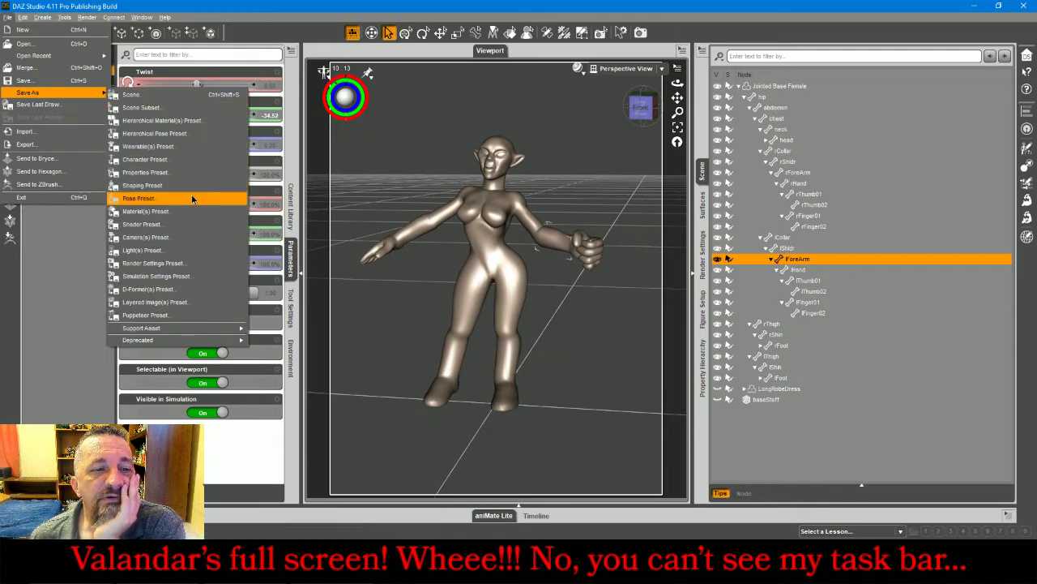
click(193, 198)
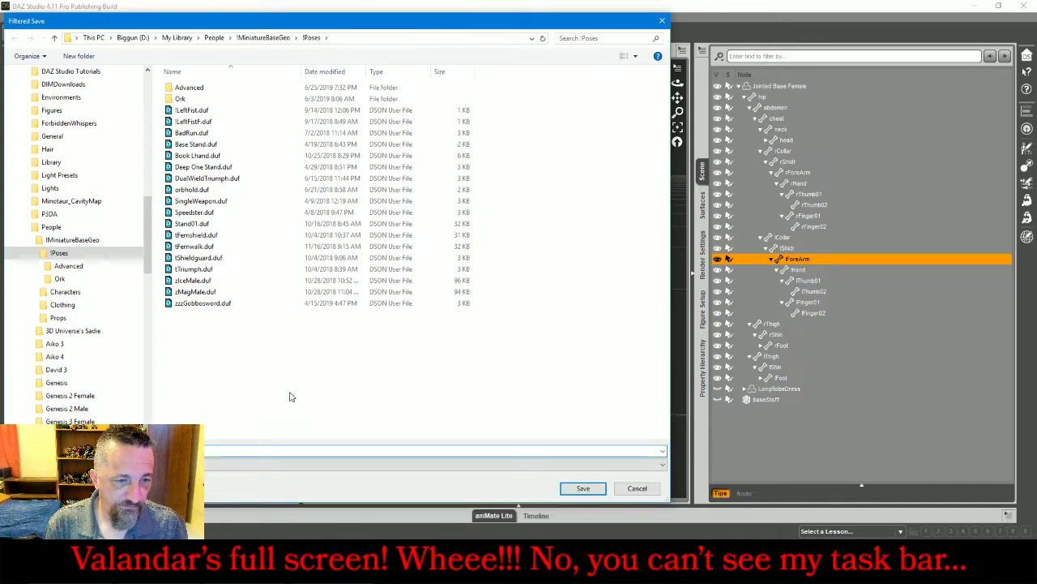
key(Return)
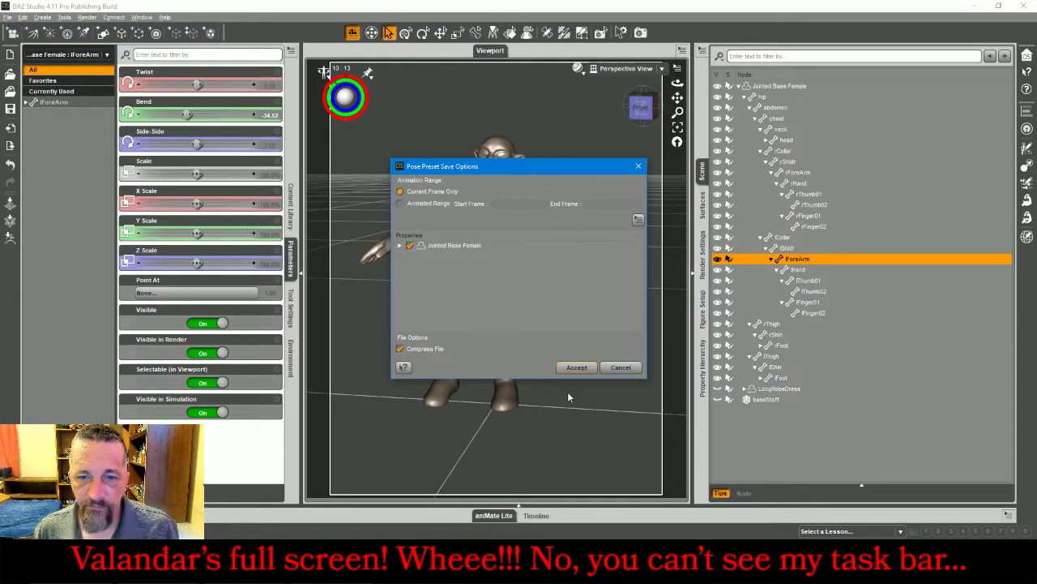
click(574, 369)
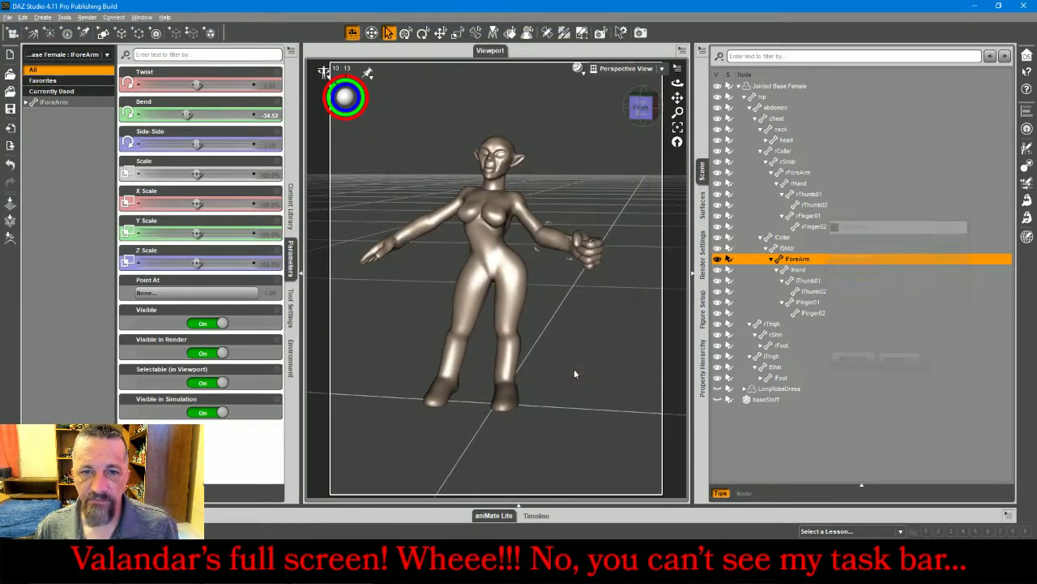
Zero the pose of the whole Jointed Base Female figure
click(786, 86)
click(23, 17)
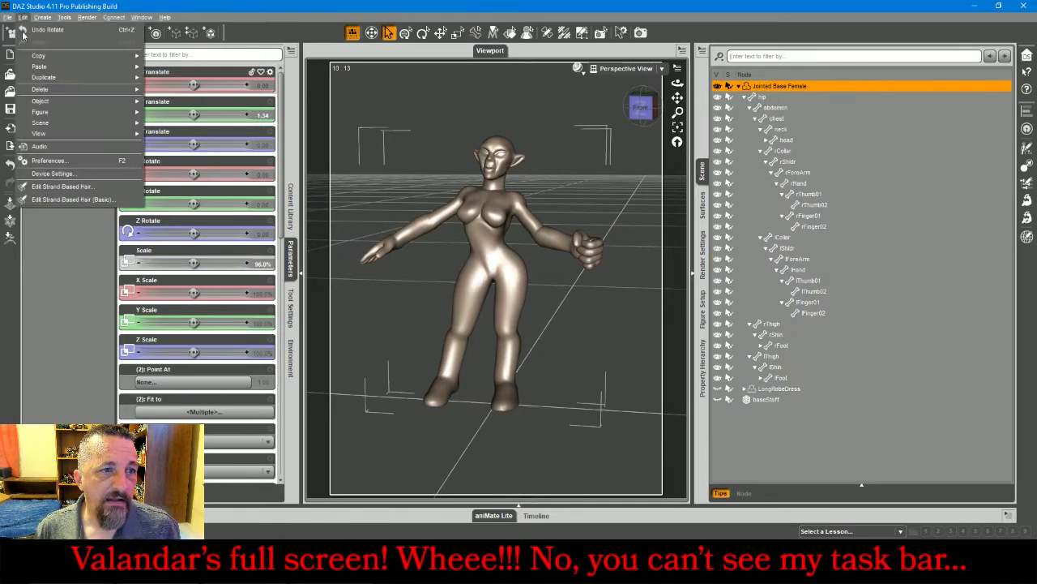
mouse_move(89, 113)
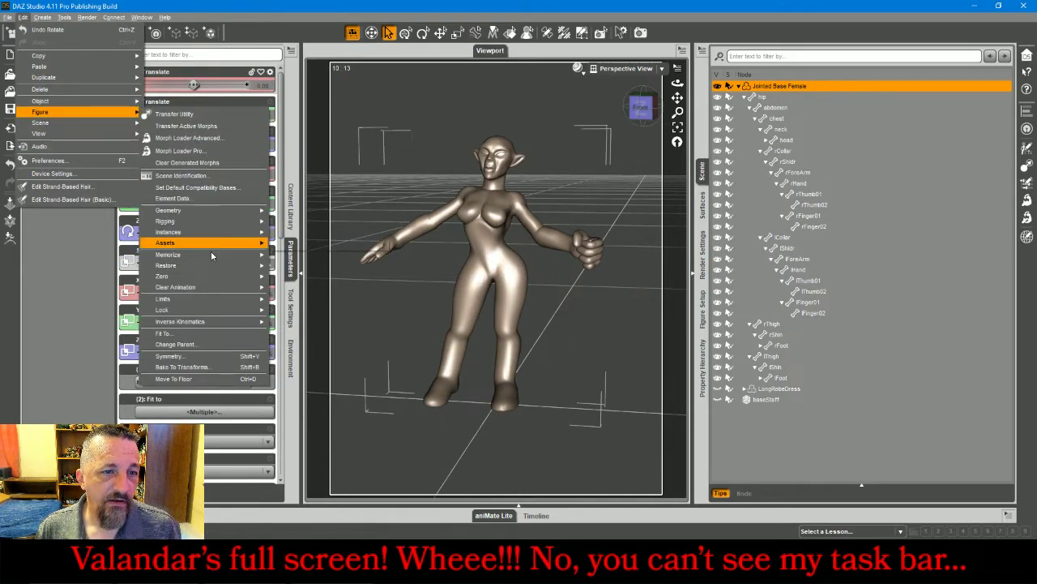
mouse_move(166, 276)
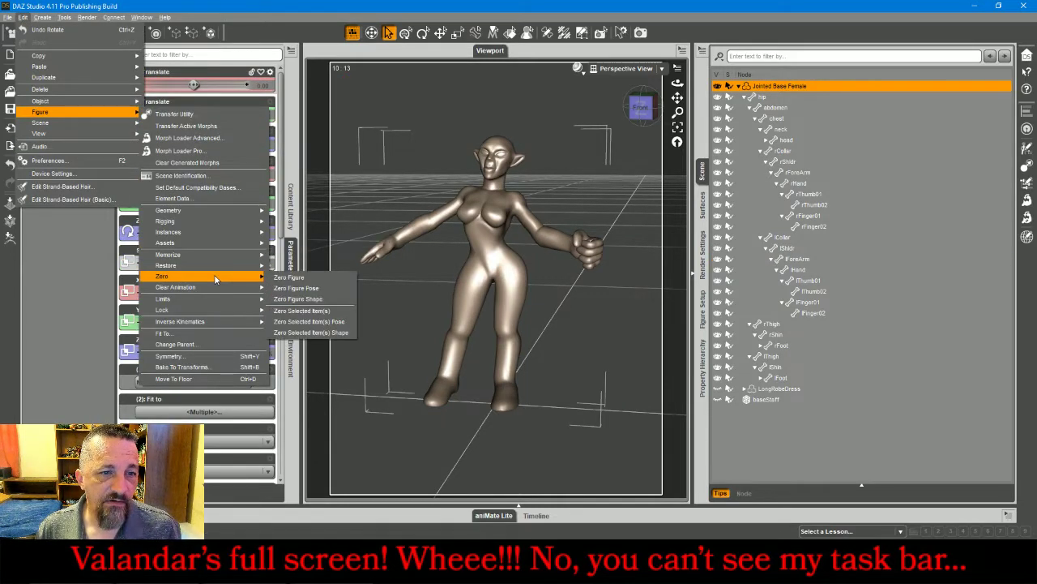
click(296, 288)
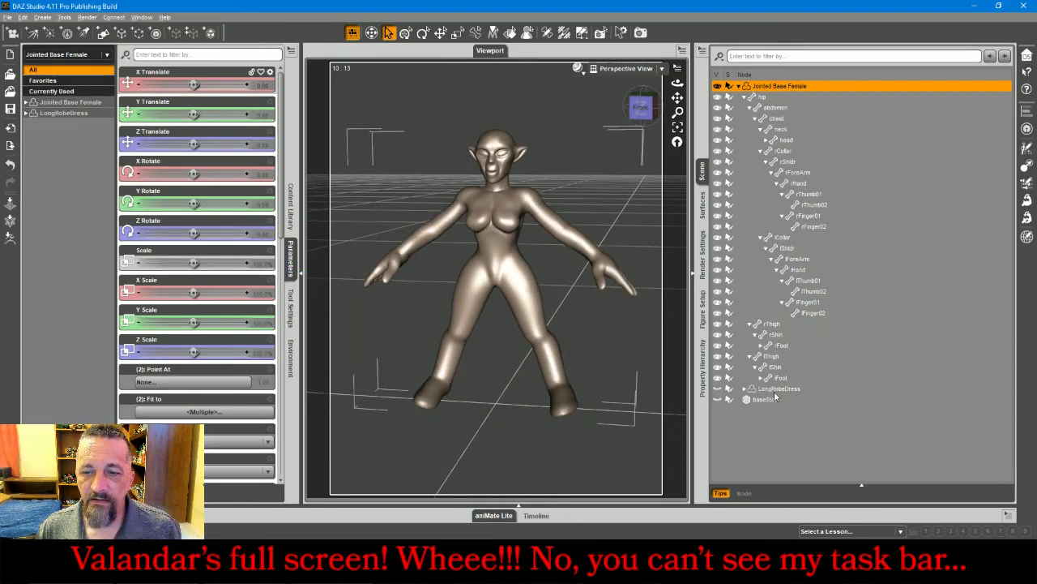
Unhide baseStaff and move it down beneath the left palm in the Back View, to an X Translate of about 0.33
click(718, 398)
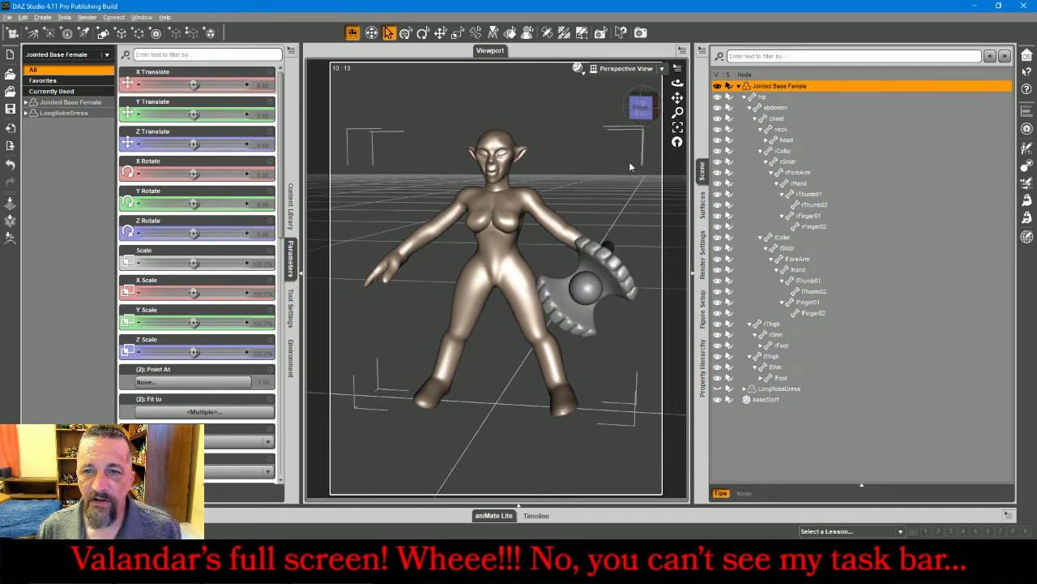
drag(640, 109, 503, 117)
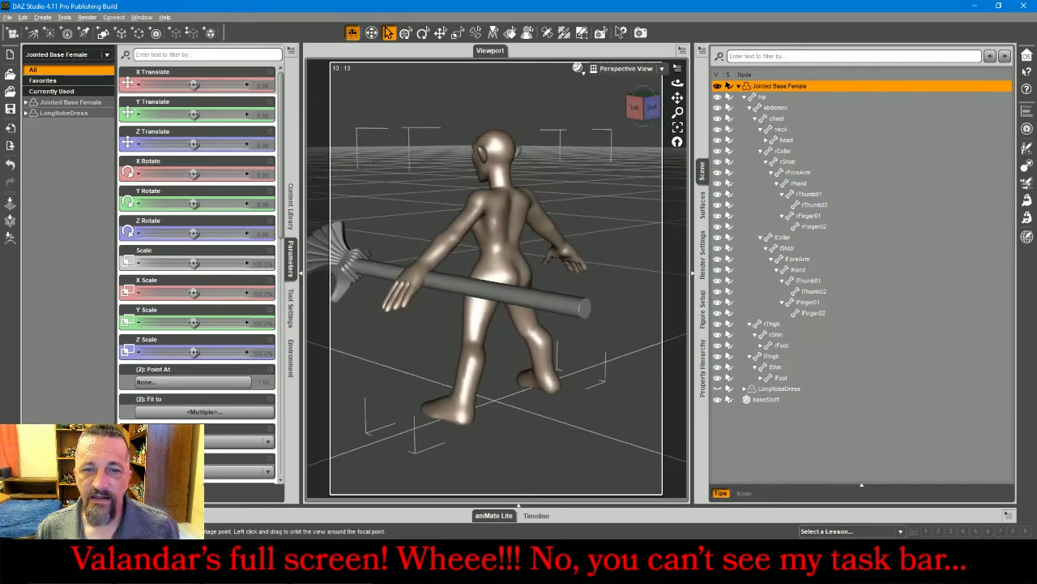
click(618, 69)
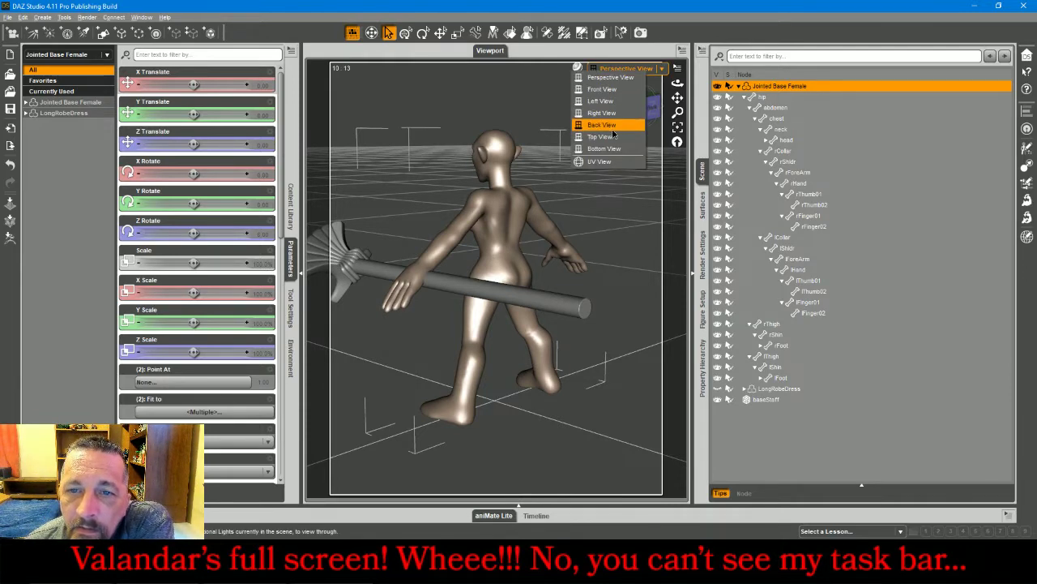
click(613, 124)
click(526, 213)
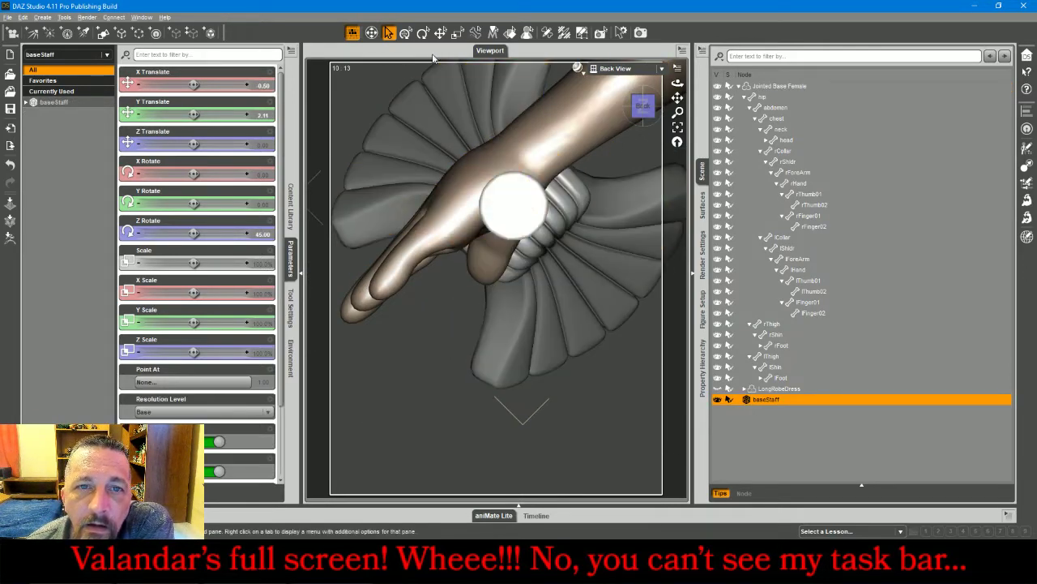
click(441, 34)
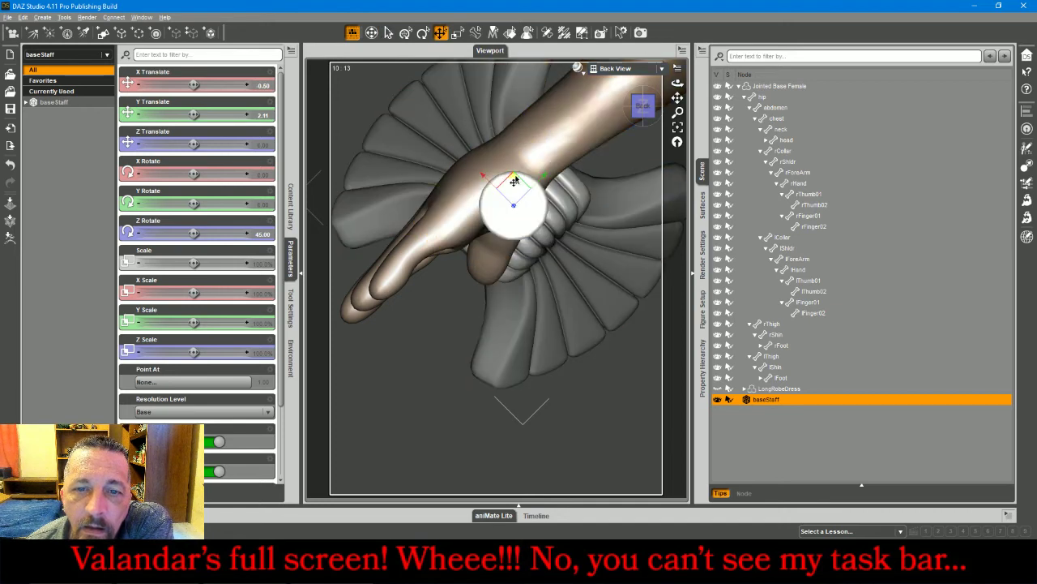
drag(514, 181, 485, 225)
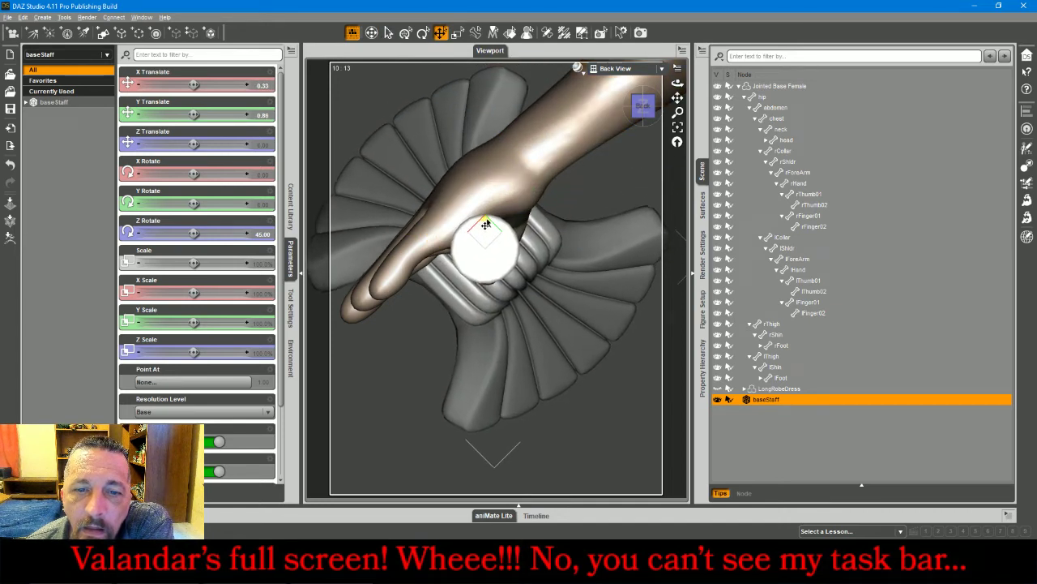
Return to the Perspective View and parent baseStaff to the figure's lHand
click(624, 68)
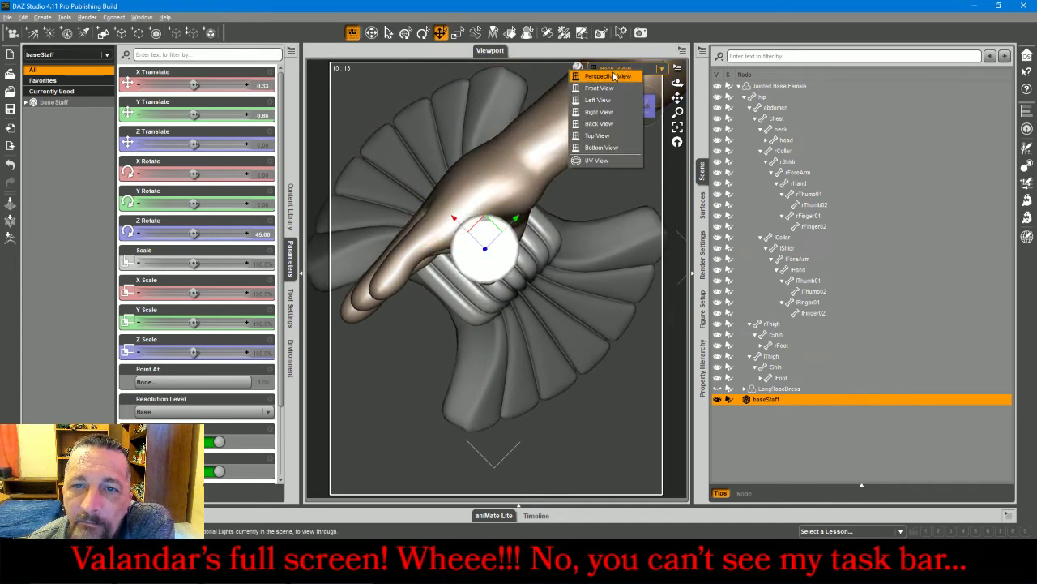
click(600, 77)
drag(772, 400, 795, 274)
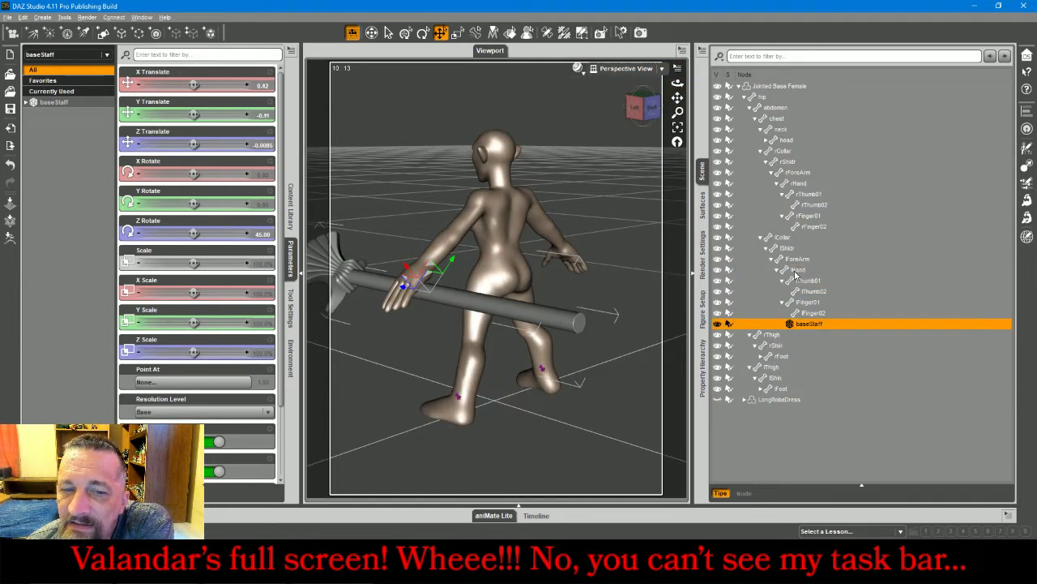
Toggle the Enable Pins option for the figure's pinned feet
click(790, 86)
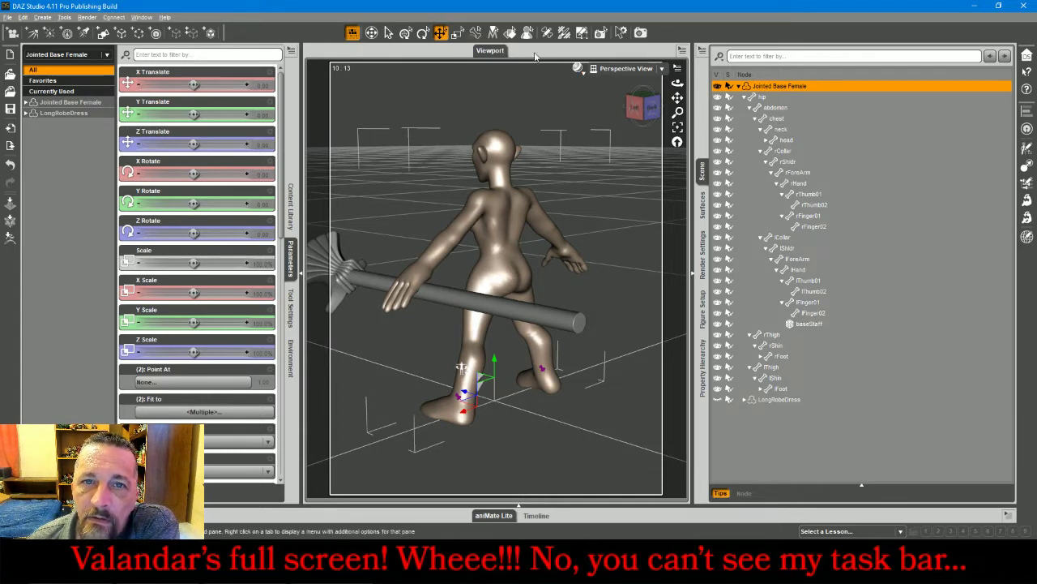
click(422, 33)
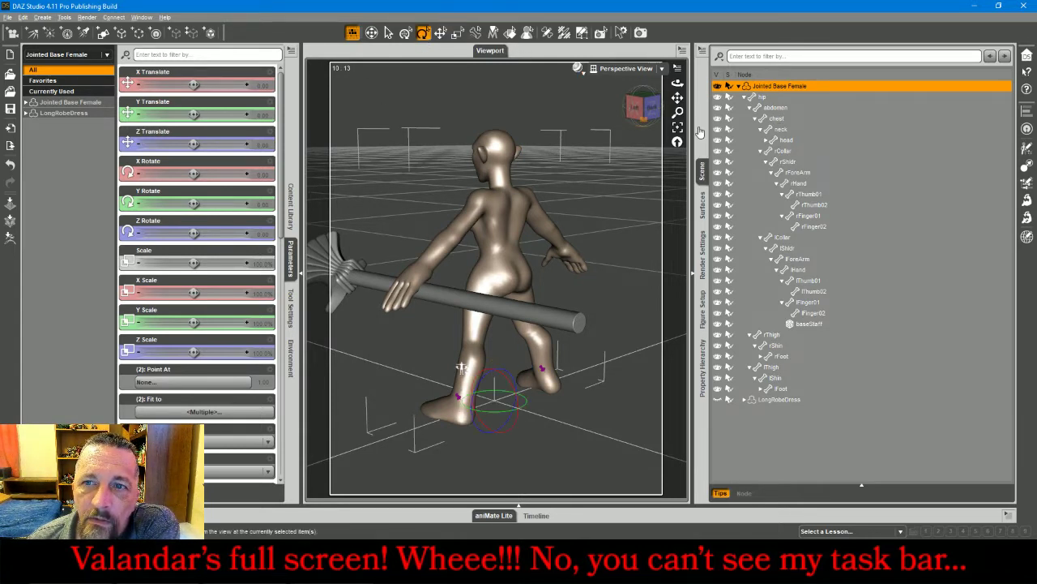
click(792, 196)
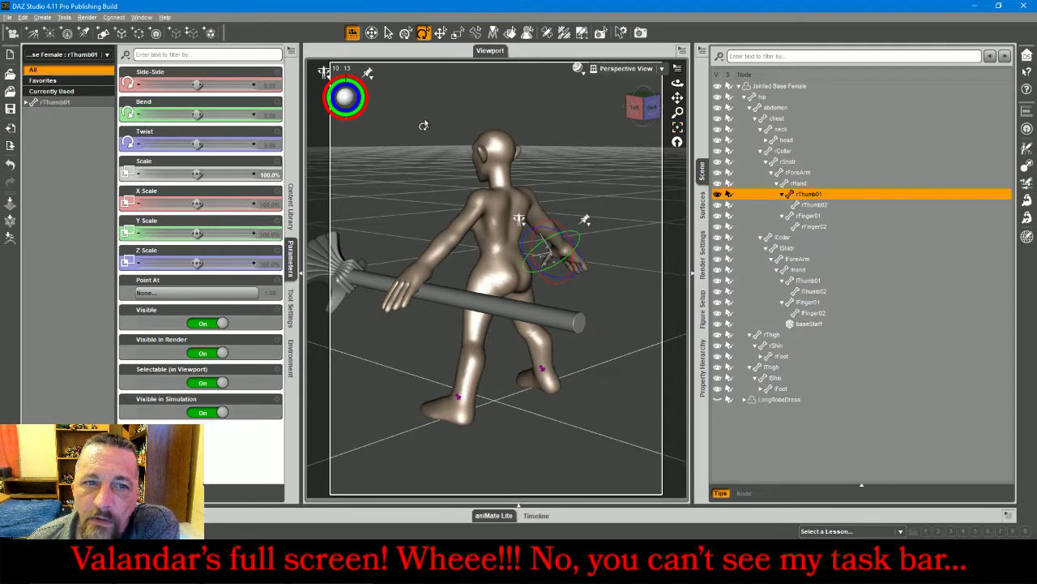
click(369, 74)
click(392, 128)
click(369, 73)
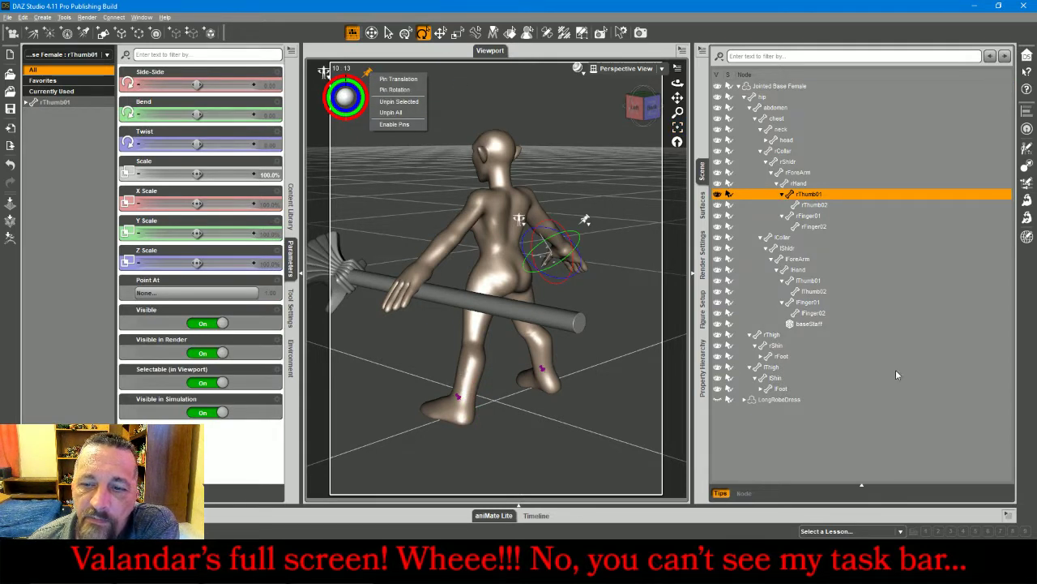
click(370, 79)
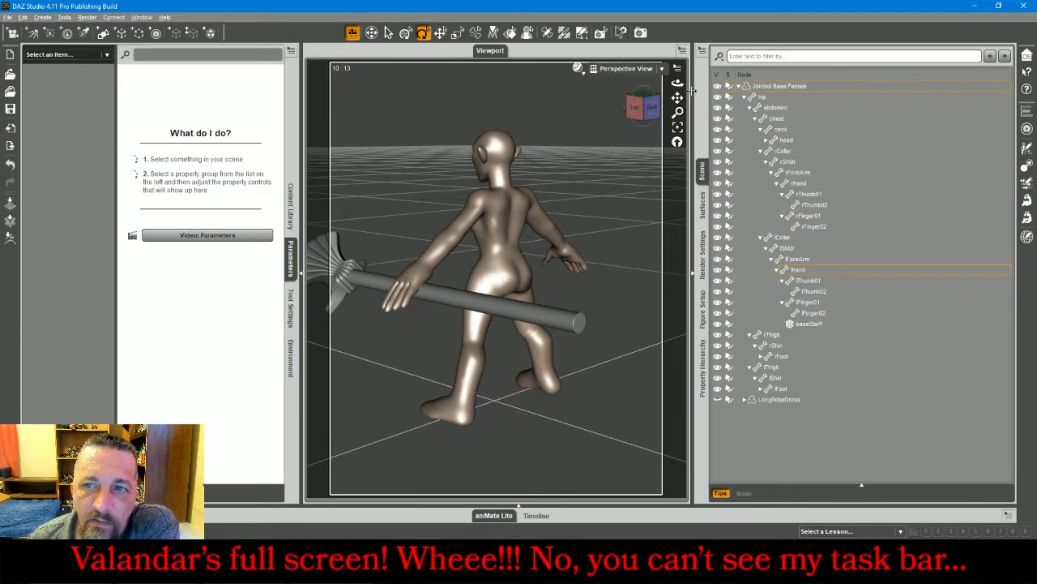
Apply the newly saved pose preset from the !Poses folder to the figure, check it from the front and select baseStaff
click(767, 97)
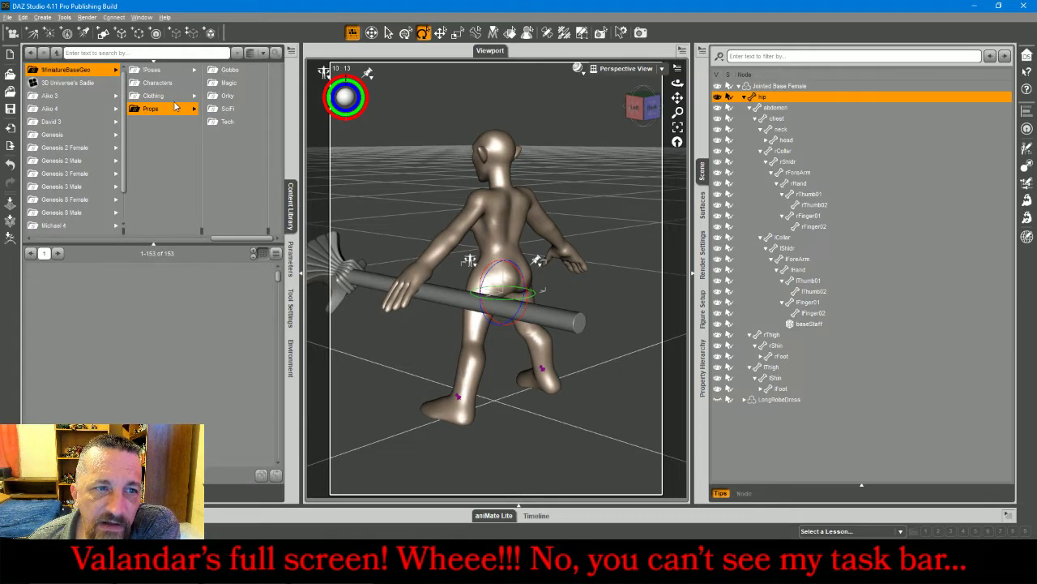
click(152, 70)
scroll(248, 348, down, 3)
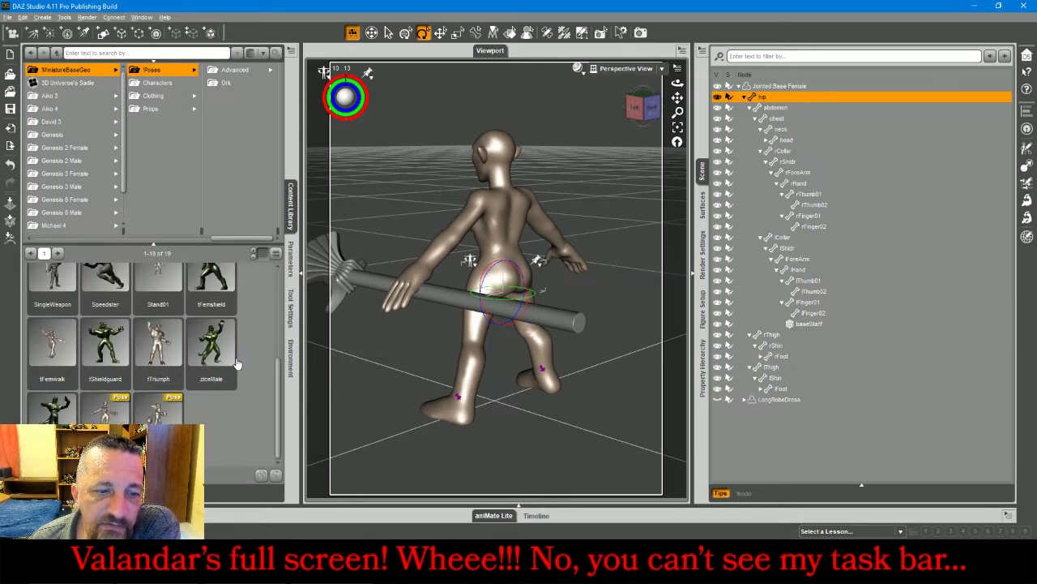
double_click(120, 422)
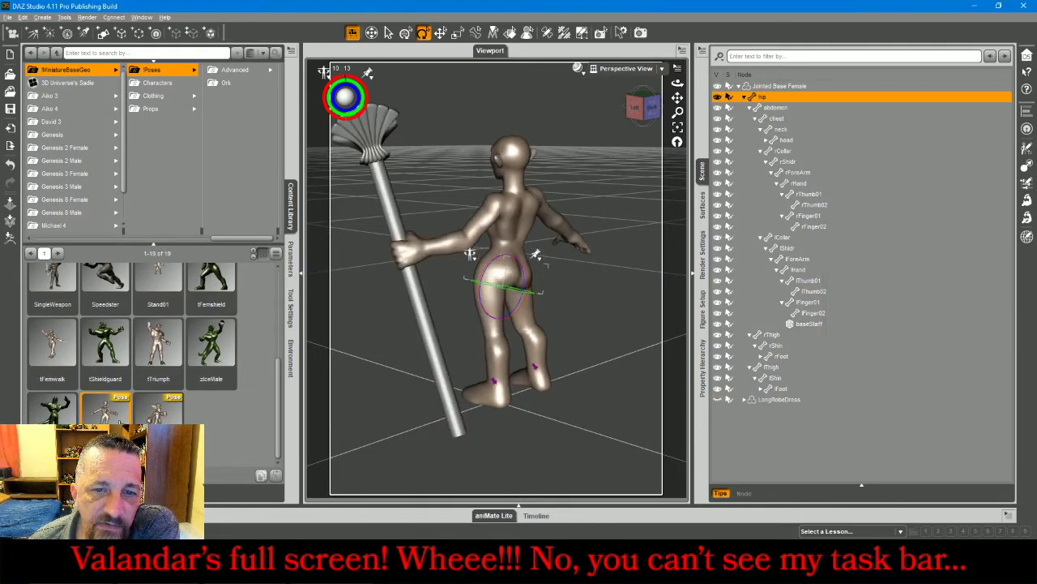
drag(635, 110, 700, 115)
click(581, 135)
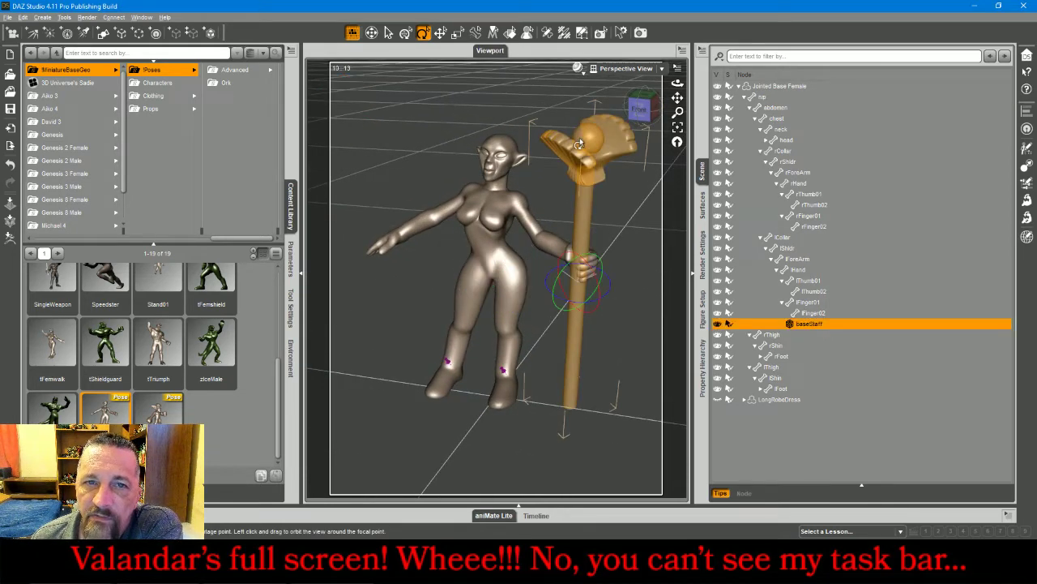
Move baseStaff into the left hand's grip, and raise it slightly along its length in the Front View
click(441, 33)
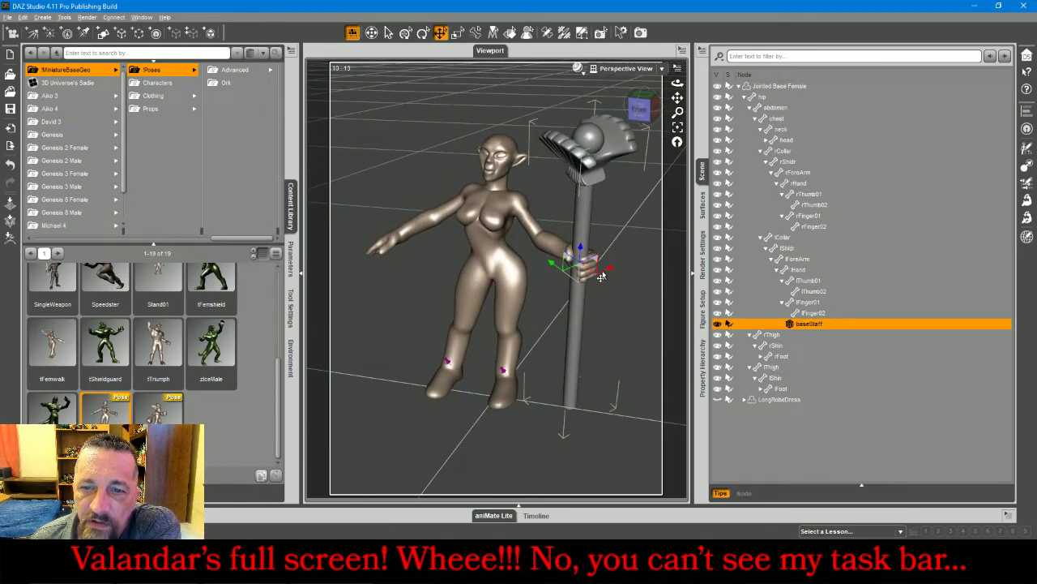
drag(610, 274, 554, 264)
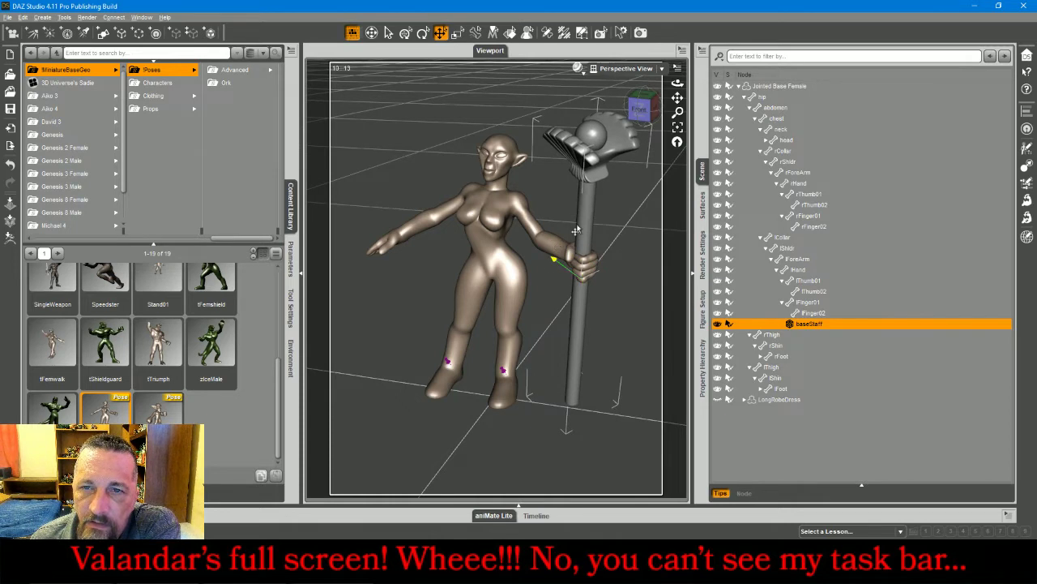
click(631, 73)
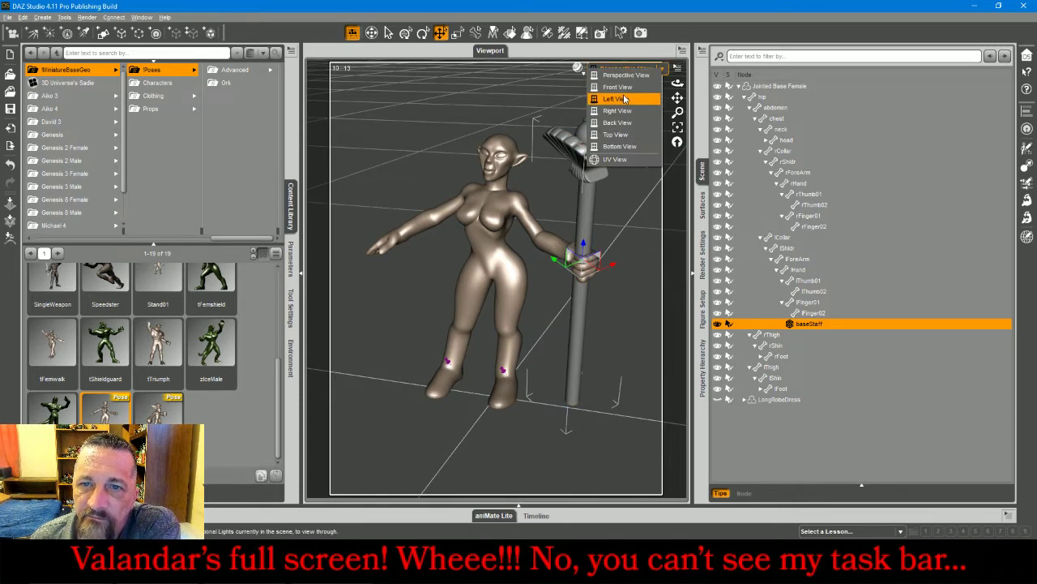
click(629, 91)
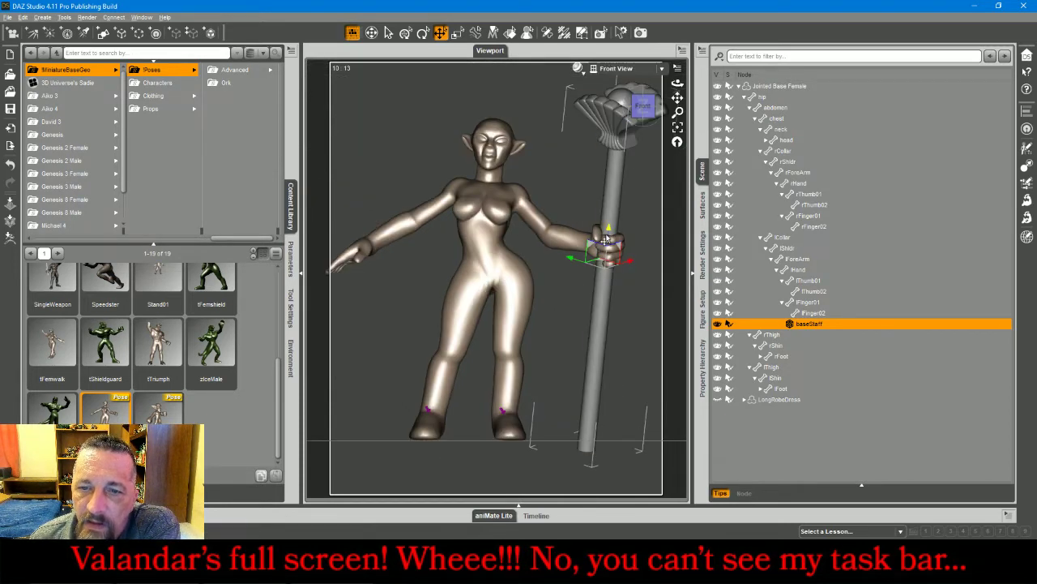
drag(608, 235, 614, 226)
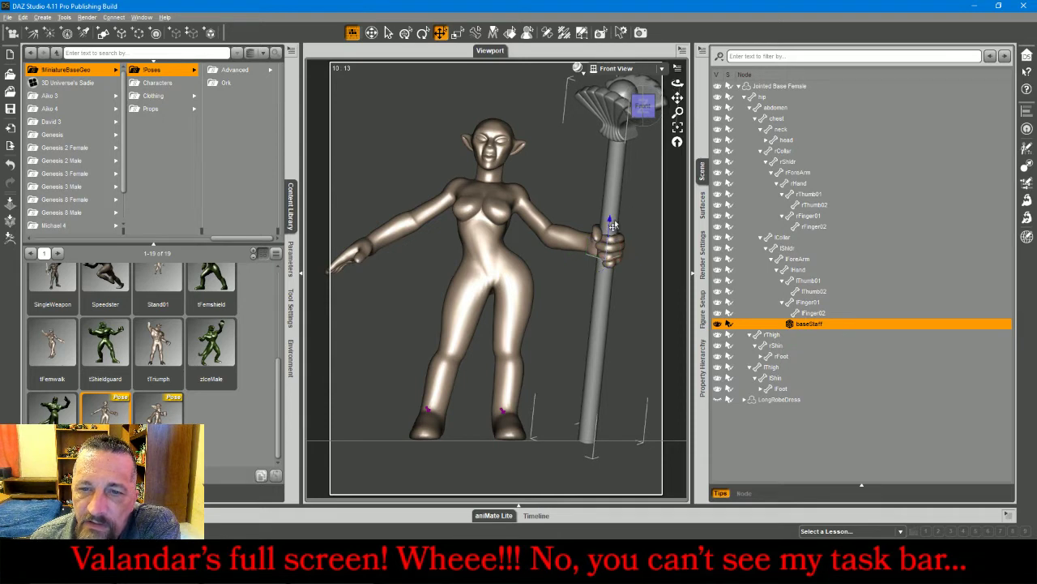
Rotate the left hand slightly and swing the left forearm down so the staff leans outward with its foot near her left foot
click(590, 251)
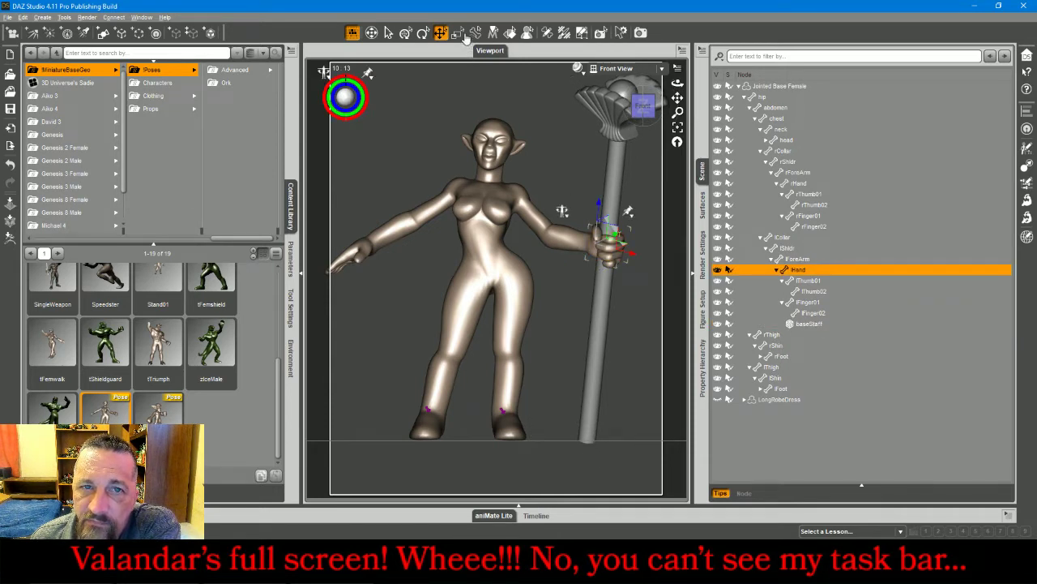
click(424, 32)
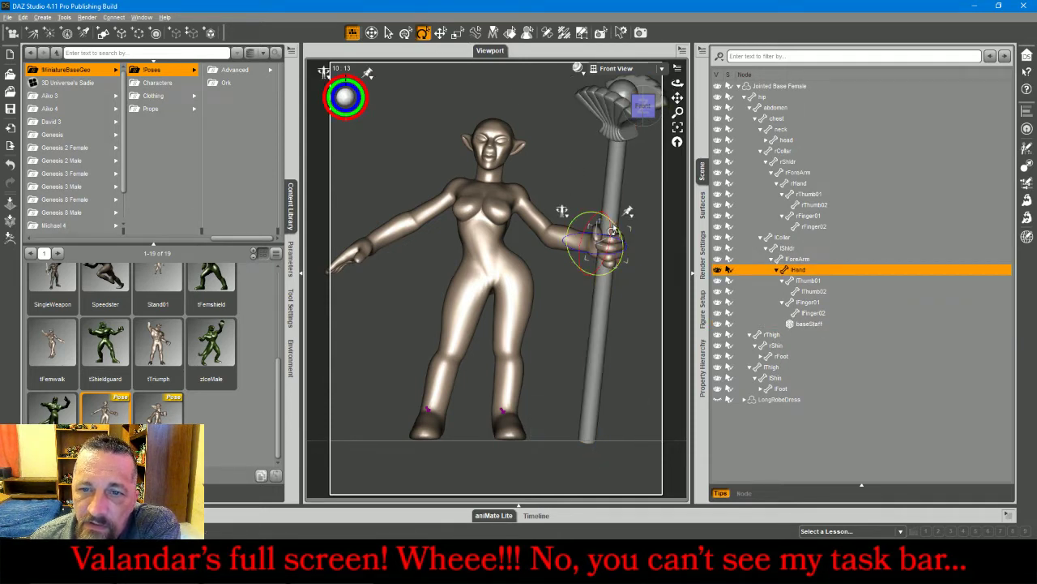
drag(614, 230, 615, 233)
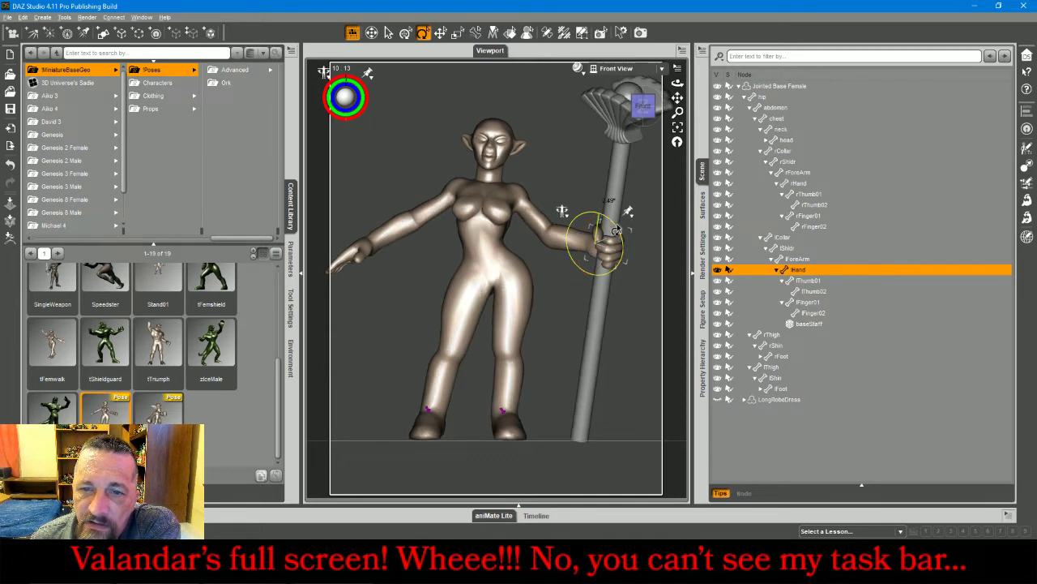
click(551, 241)
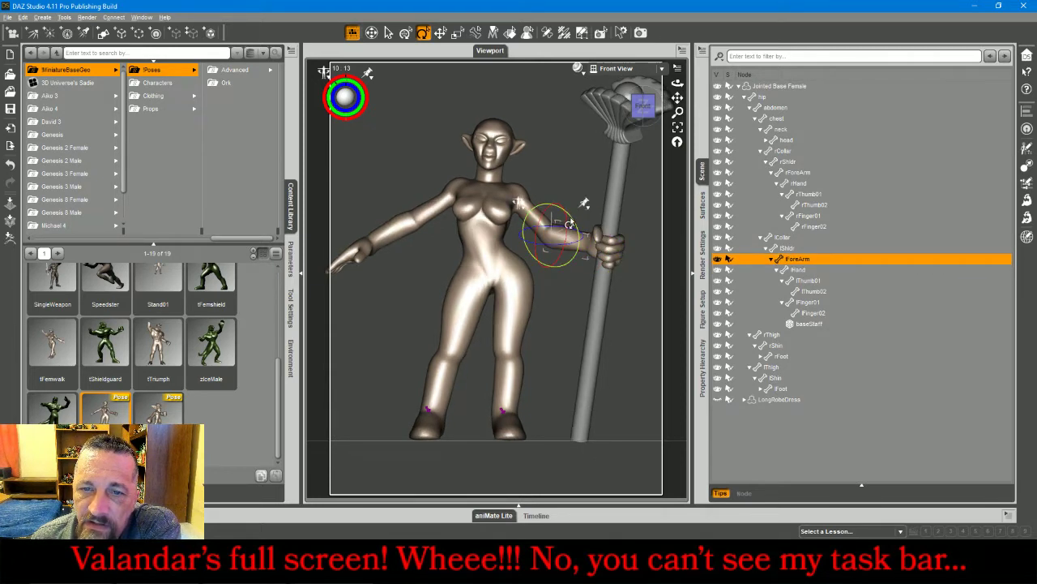
drag(570, 224, 564, 222)
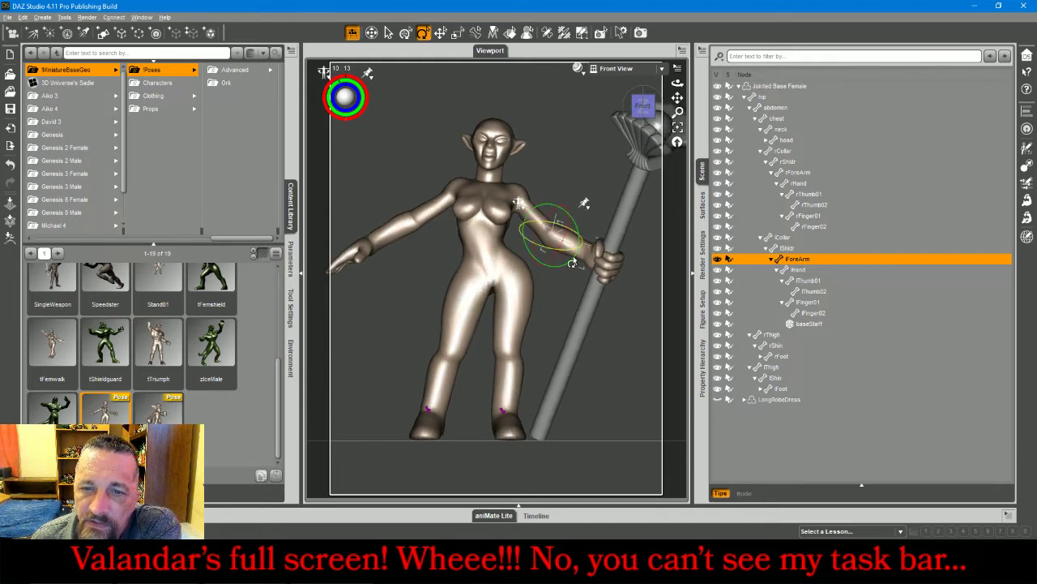
Slide baseStaff slightly down through the left hand's grip, deselect it and return to the Perspective View
click(590, 284)
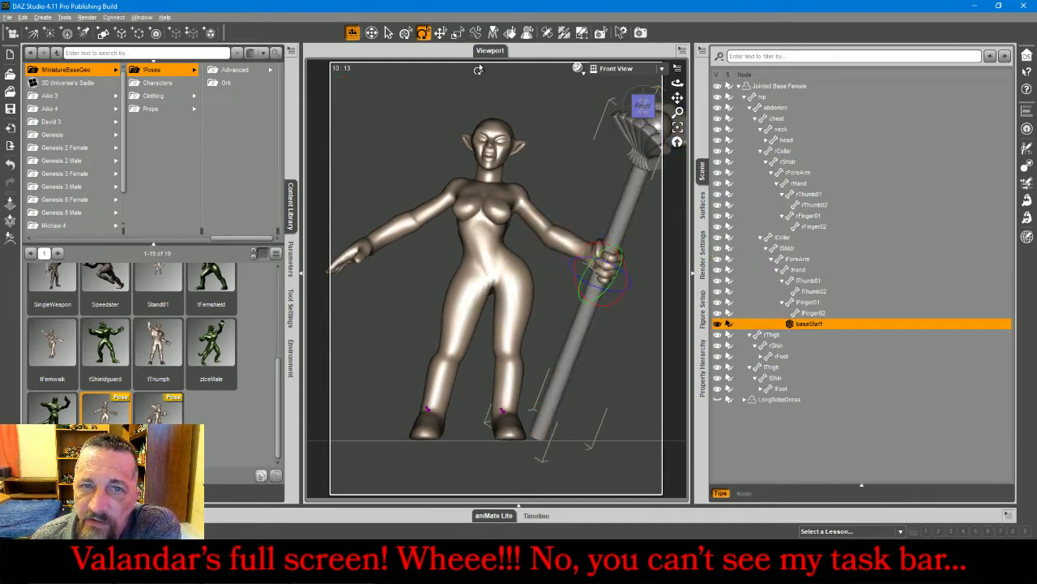
click(440, 33)
drag(613, 241, 604, 252)
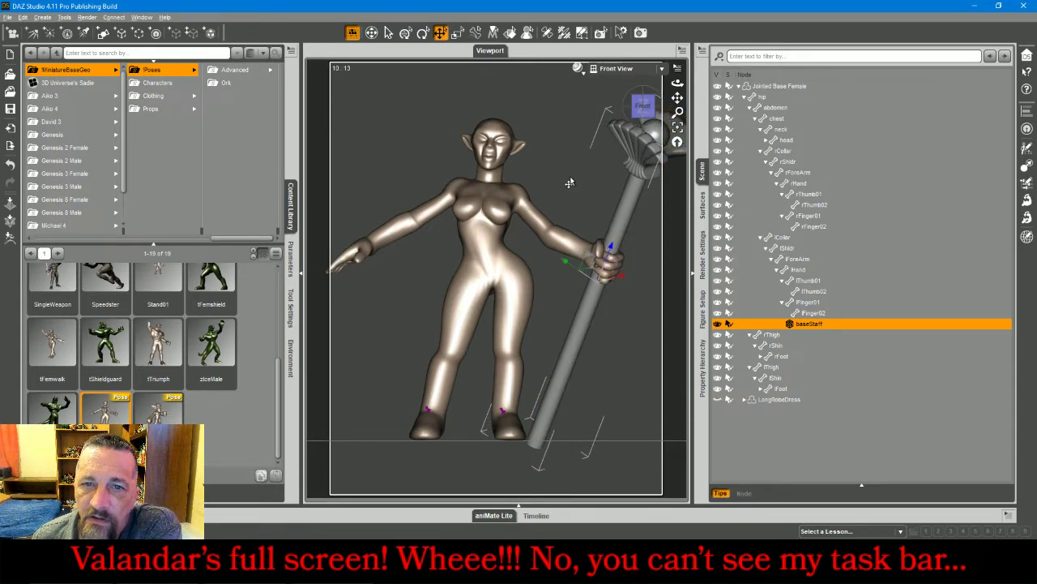
click(567, 153)
click(616, 68)
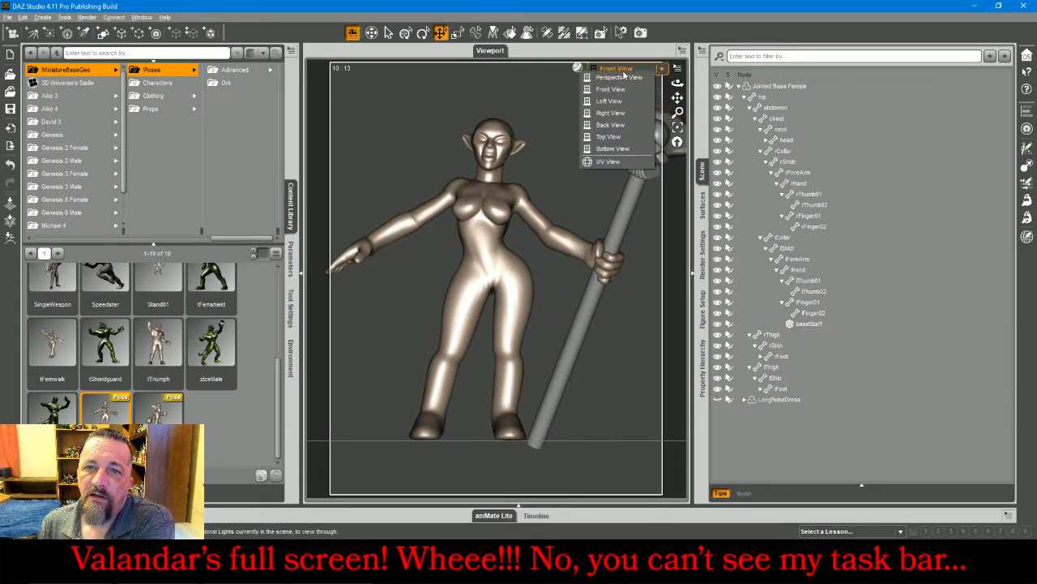
click(616, 77)
mouse_move(636, 110)
mouse_down()
mouse_move(599, 117)
mouse_move(624, 108)
mouse_up()
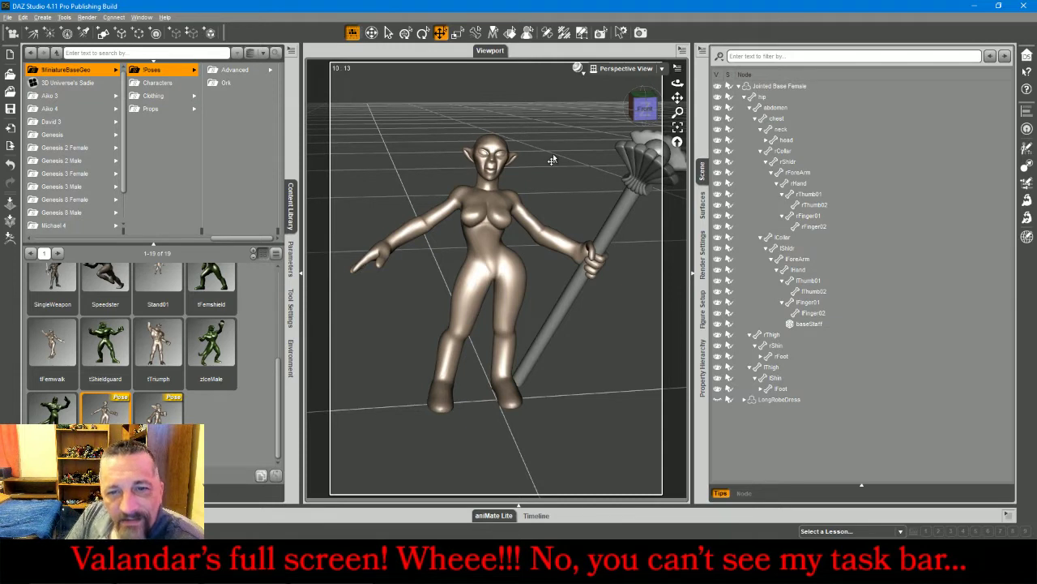
Rotate the figure's neck and head so that her face turns and tilts slightly toward her right side
click(489, 187)
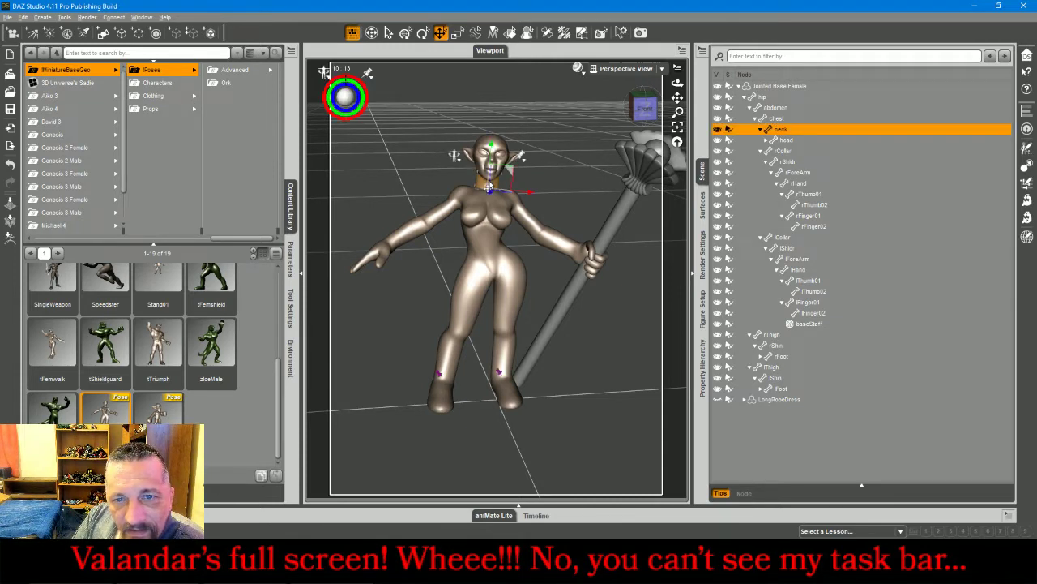
click(423, 33)
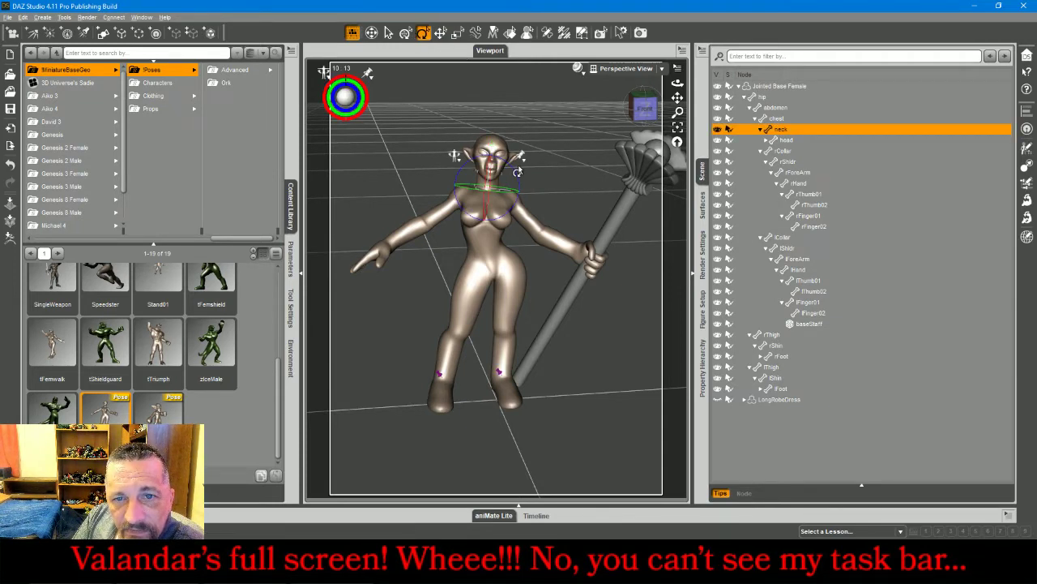
drag(518, 172, 516, 179)
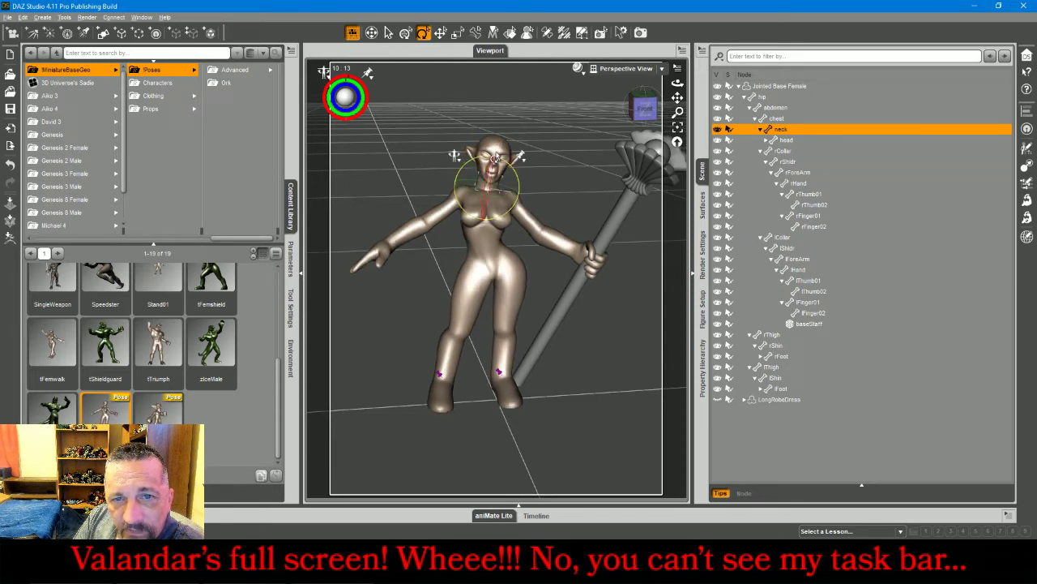
click(492, 158)
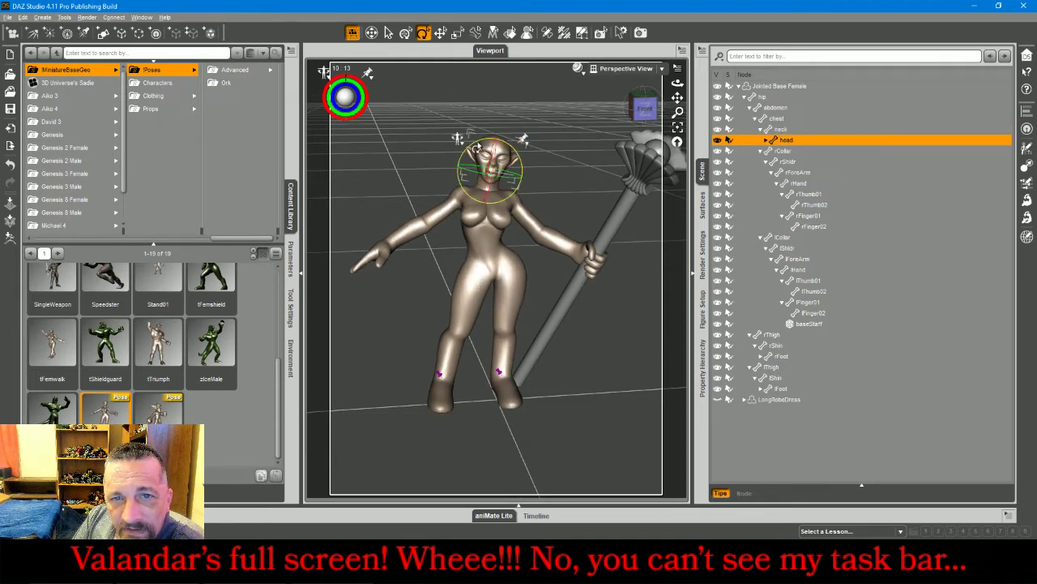
drag(492, 154, 484, 179)
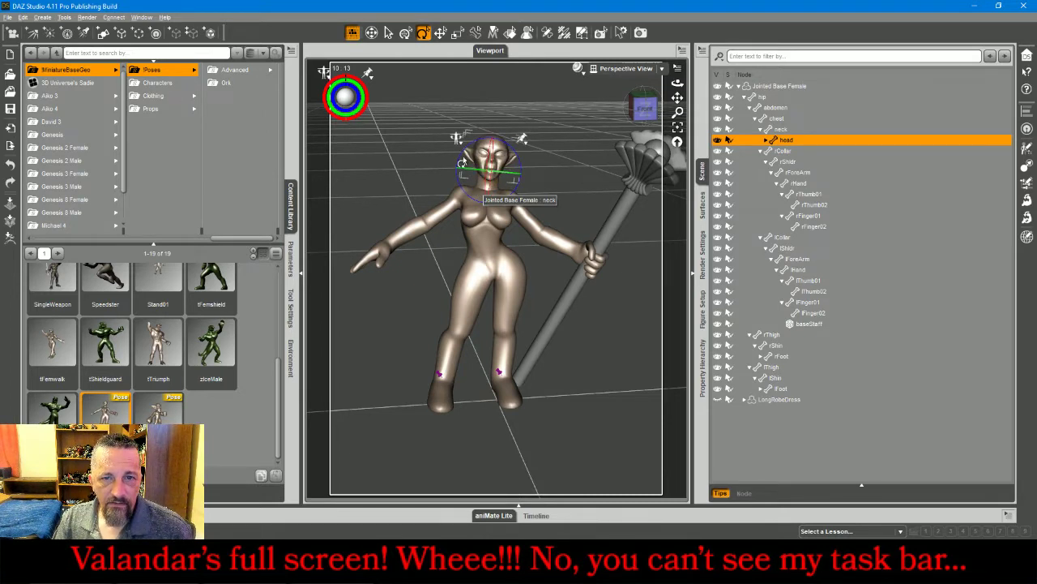
drag(460, 165, 457, 176)
click(480, 188)
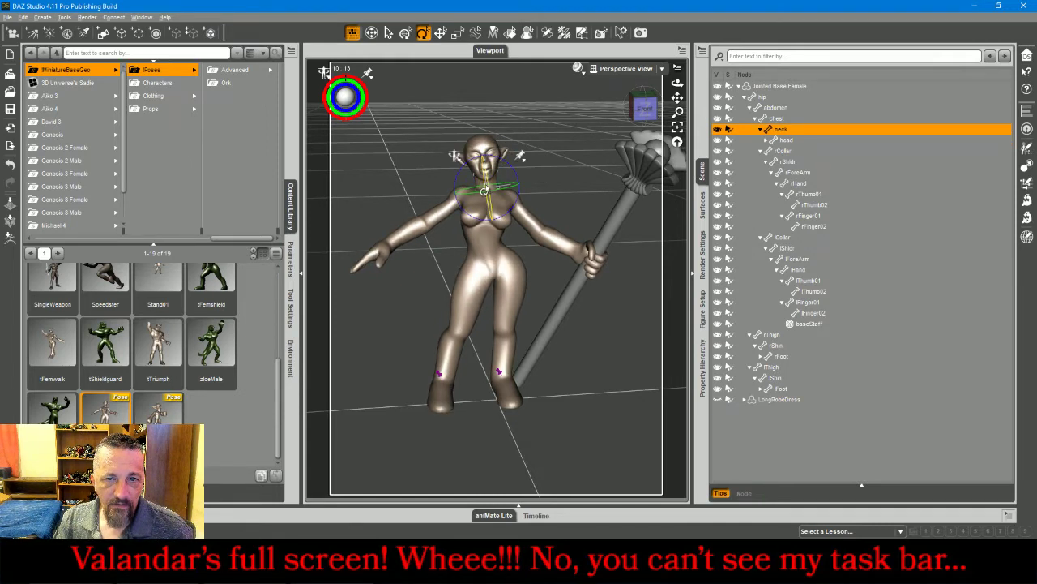
click(451, 138)
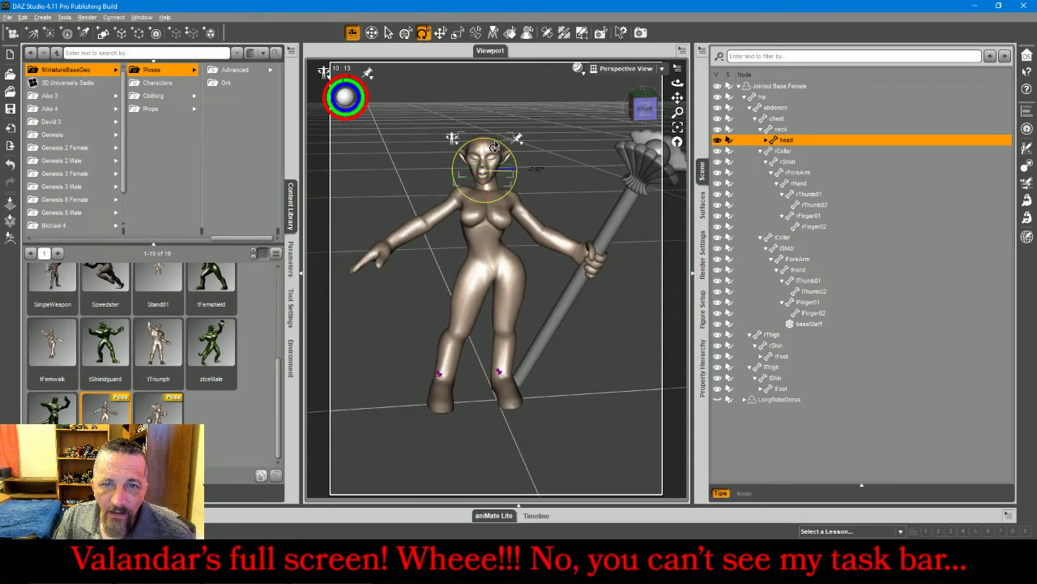
Rotate the left hand and left forearm in a side view so the staff stands closer to upright
click(441, 216)
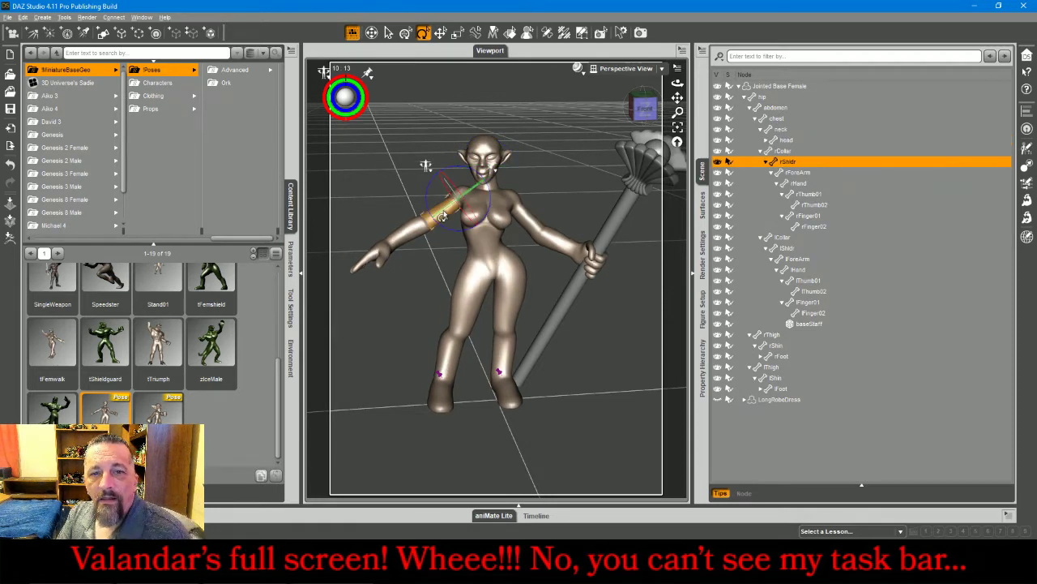
drag(643, 112, 614, 103)
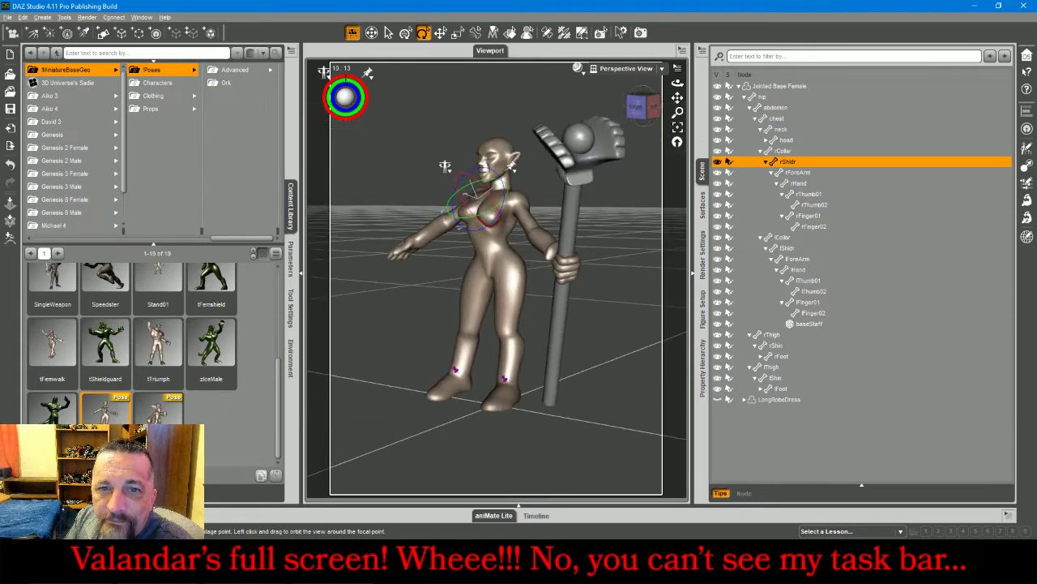
alt+drag(444, 166, 492, 168)
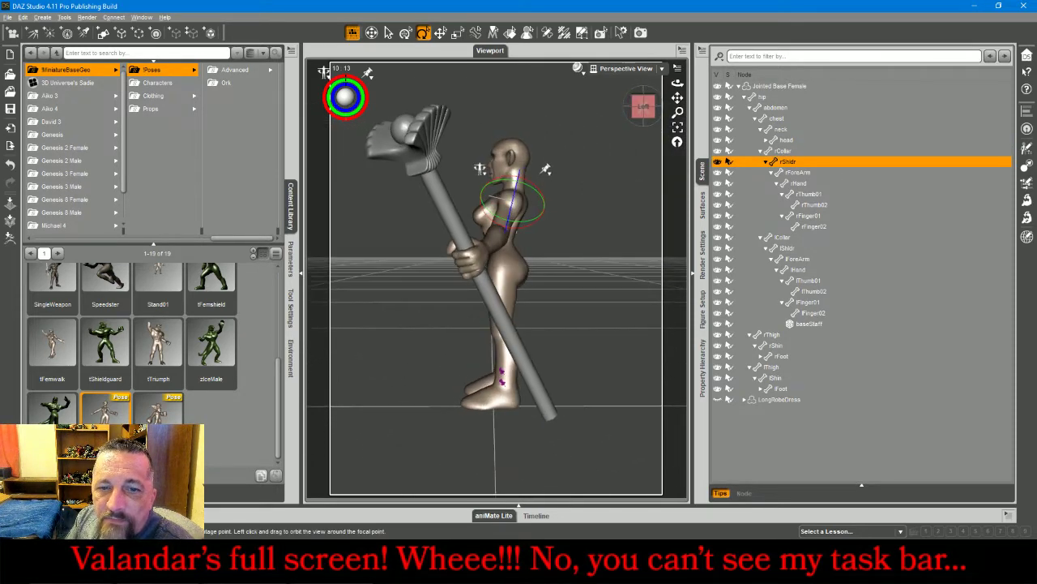
click(485, 254)
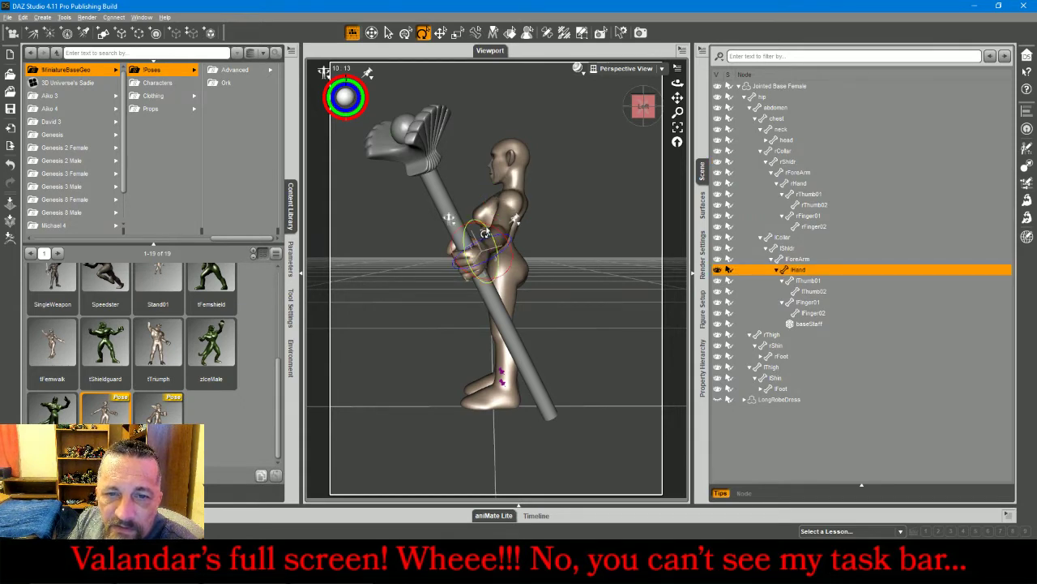
drag(486, 235, 493, 234)
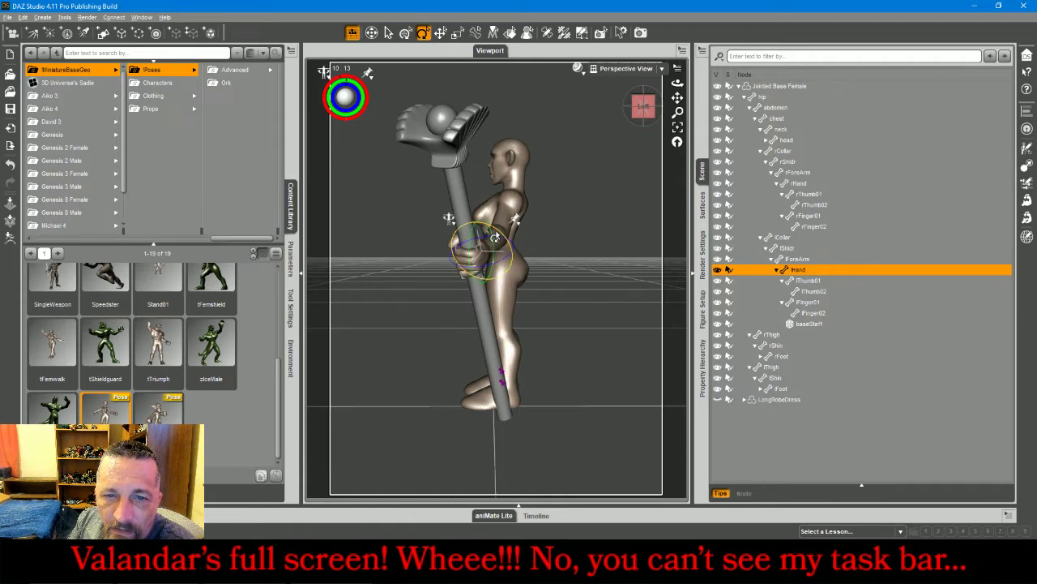
click(483, 235)
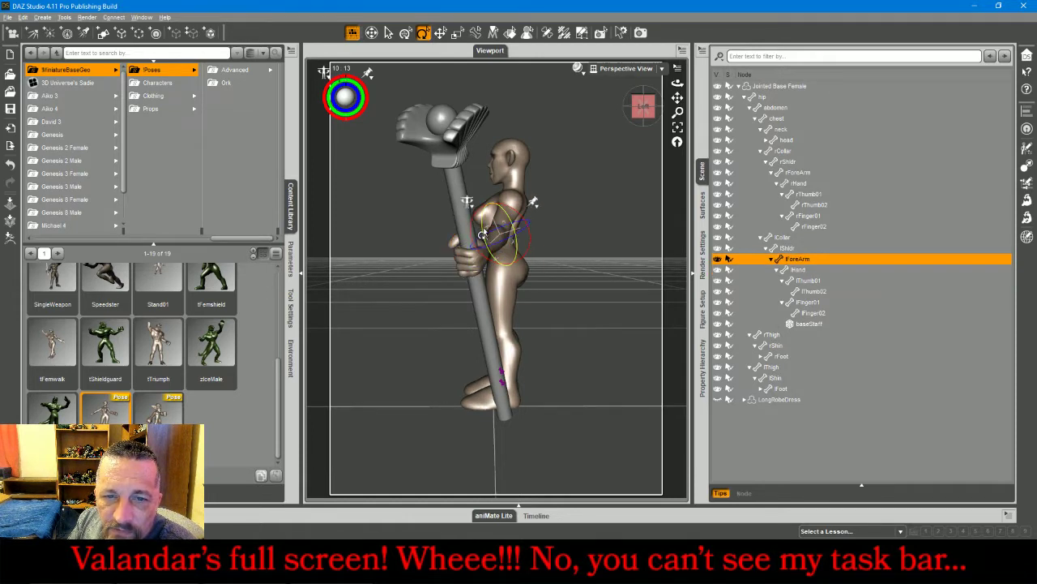
drag(483, 235, 480, 236)
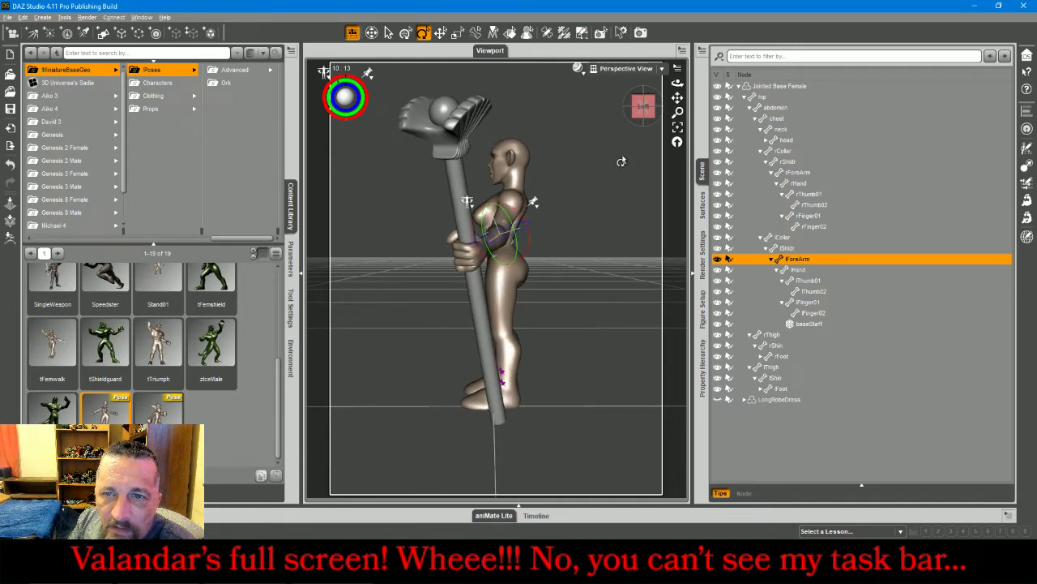
Fine-tune the left forearm's rotation, setting its Bend to -29.15 while viewing the figure in the Front View
drag(643, 119, 640, 123)
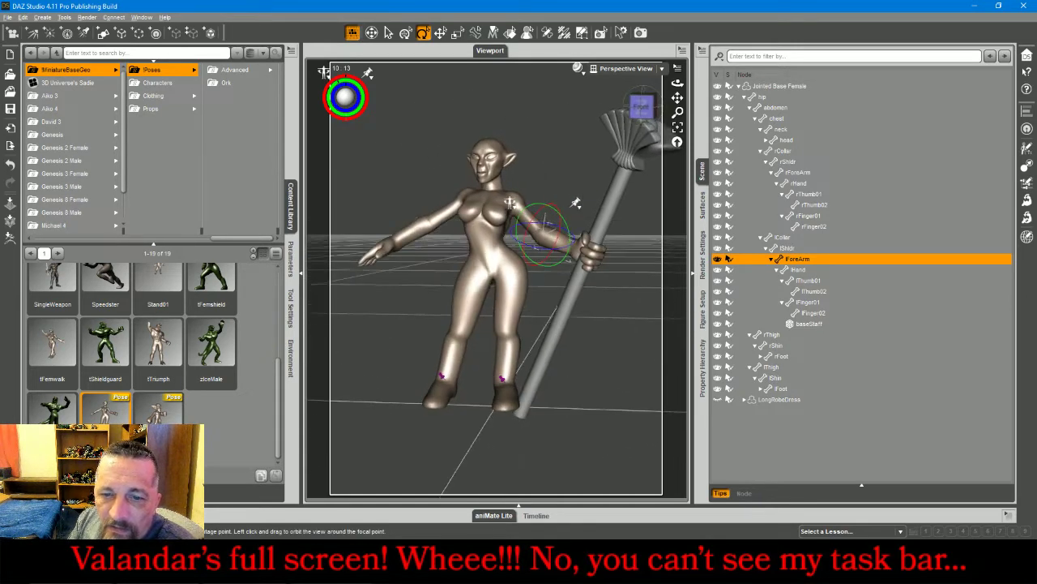
drag(563, 222, 563, 225)
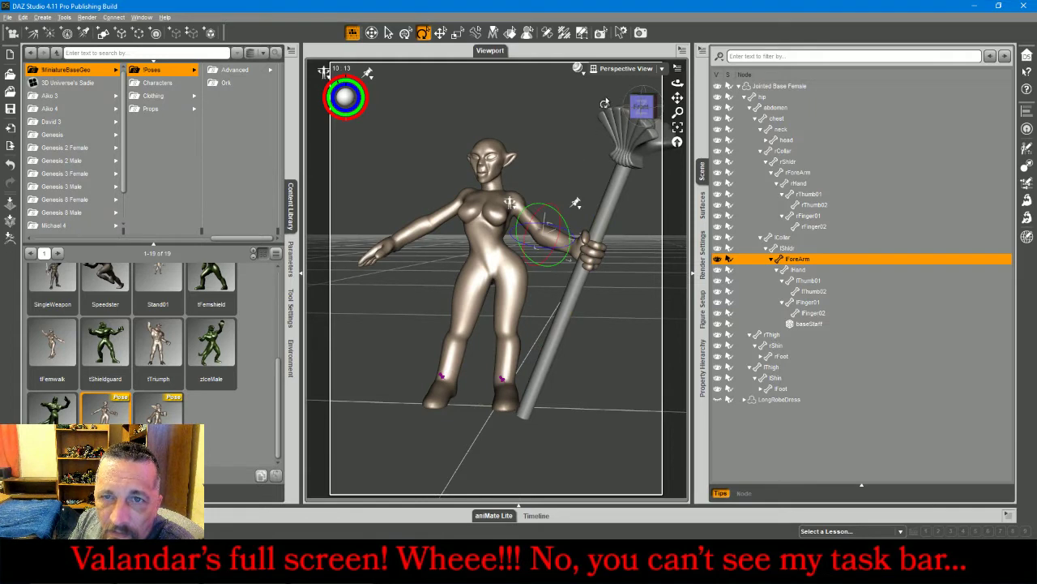
click(624, 68)
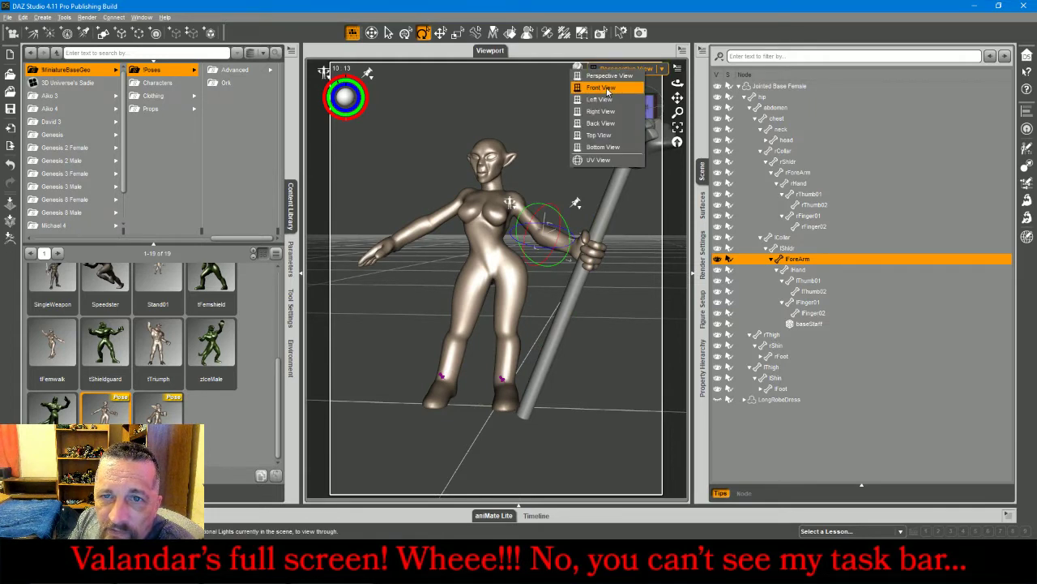
click(607, 89)
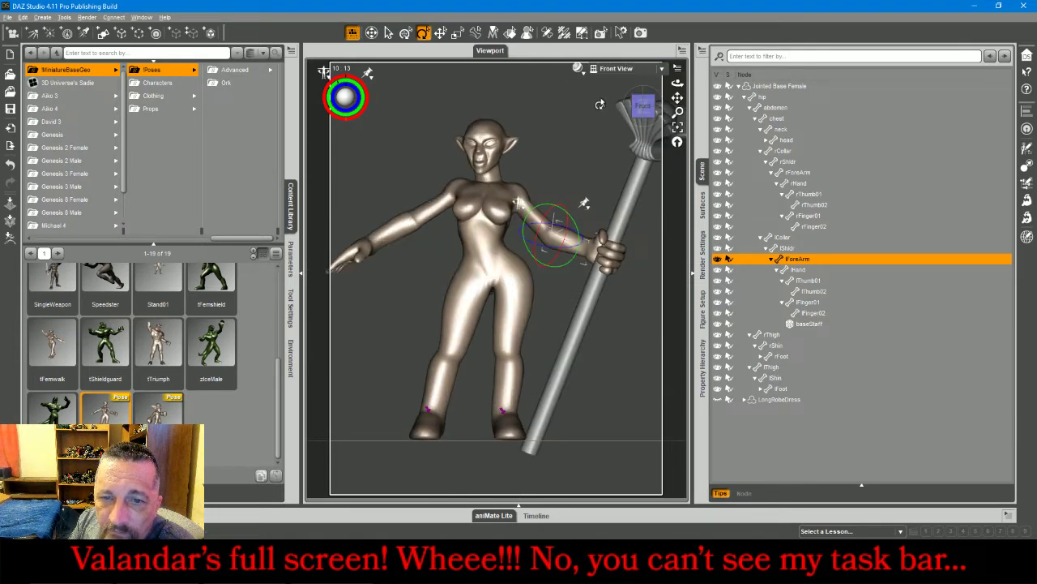
click(293, 261)
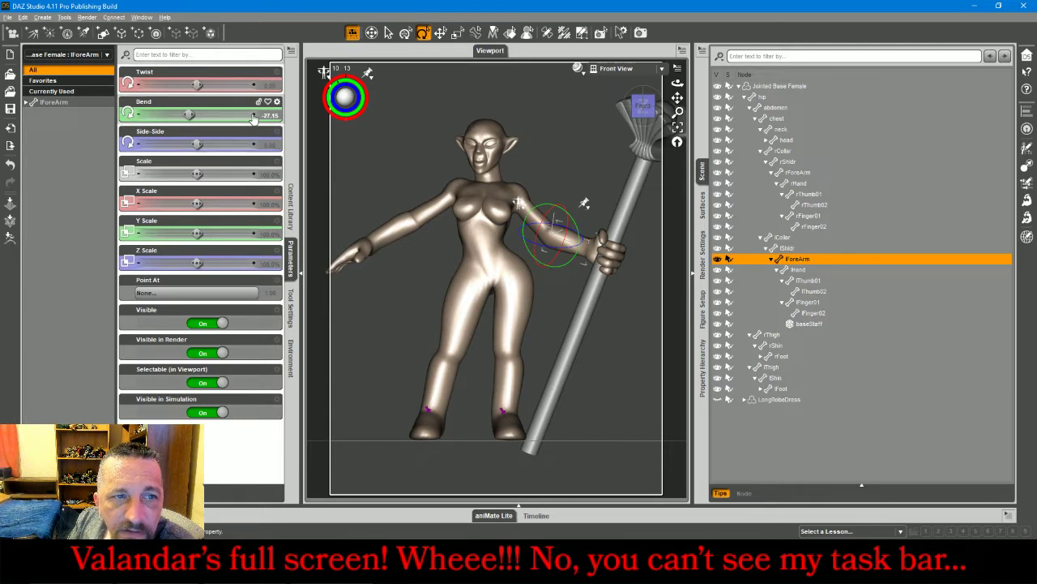
click(137, 115)
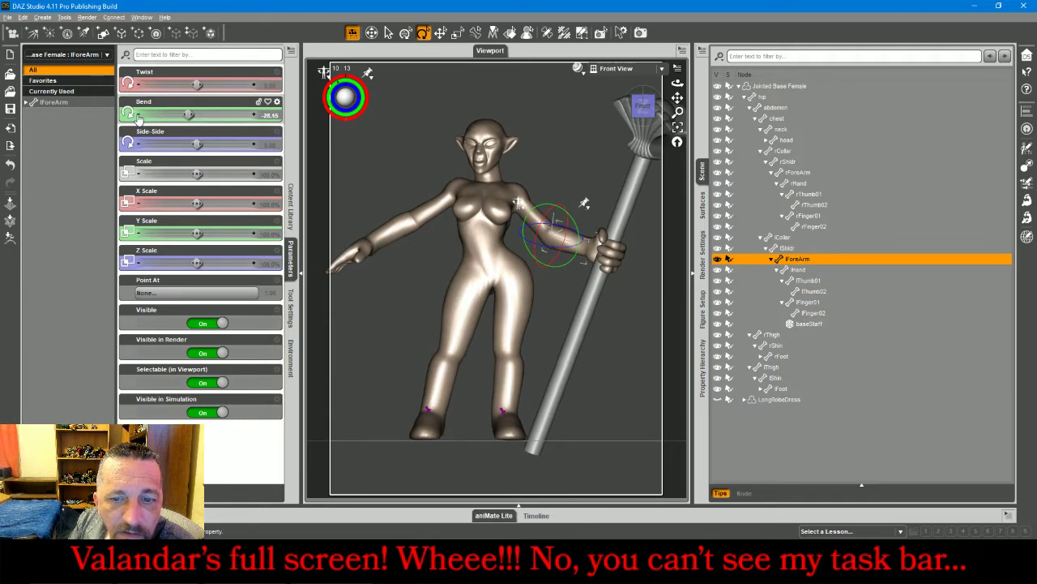
click(138, 115)
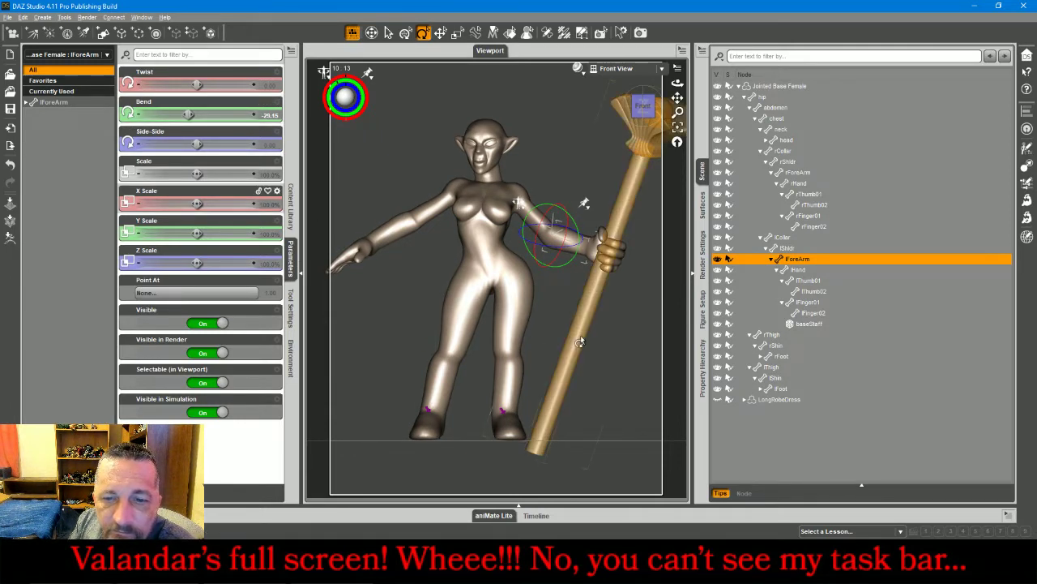
Slide baseStaff up through the left hand's grip in the Front View to Z Translate 0.90, and return to the Perspective View
click(580, 335)
click(440, 32)
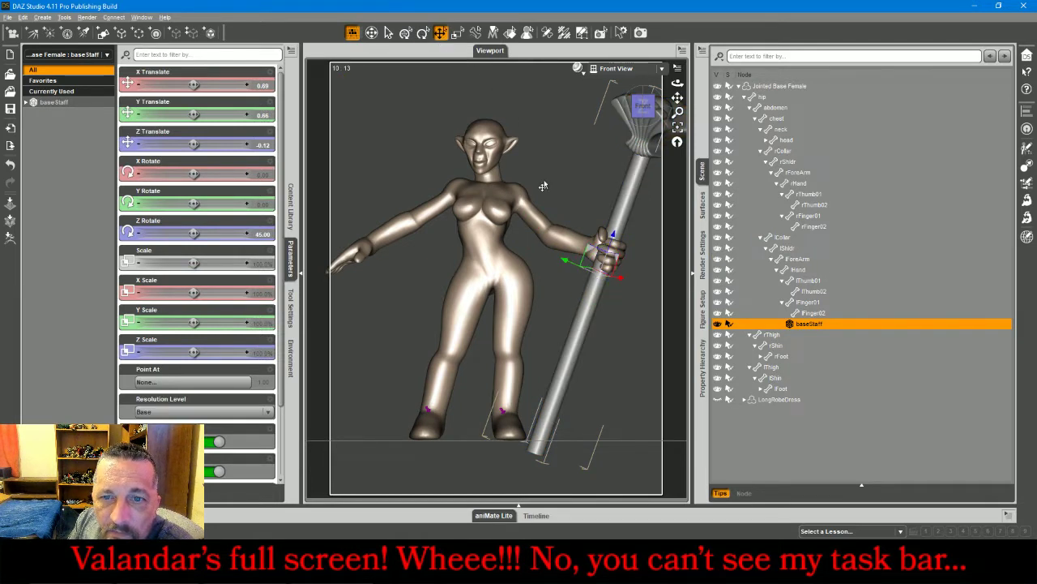
drag(613, 242, 616, 233)
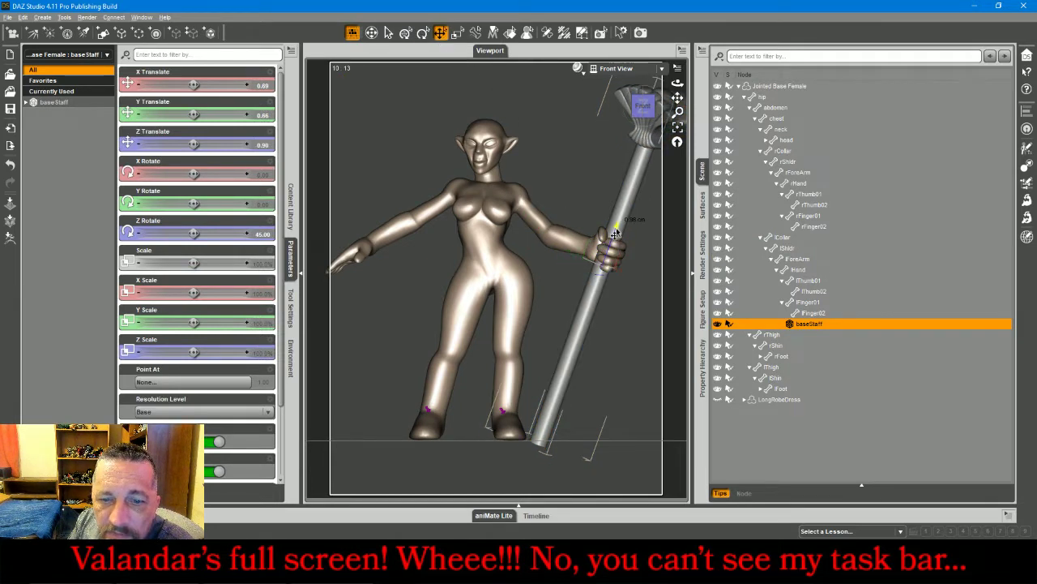
click(620, 68)
click(621, 77)
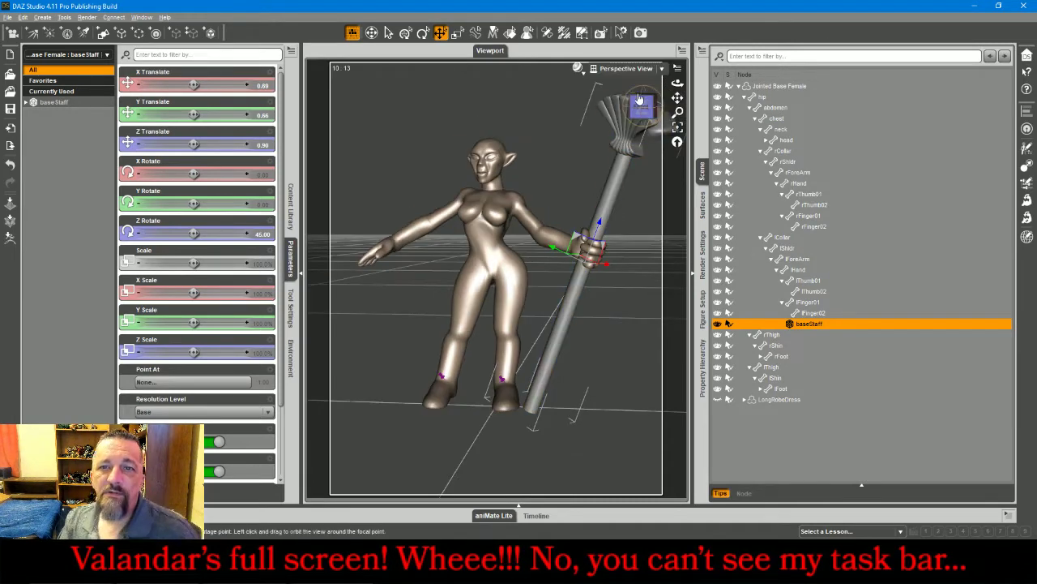
Rotate baseStaff around its own length to a Z Rotate of about 10 so the shell head turns, and deselect it
drag(642, 99, 616, 112)
click(423, 32)
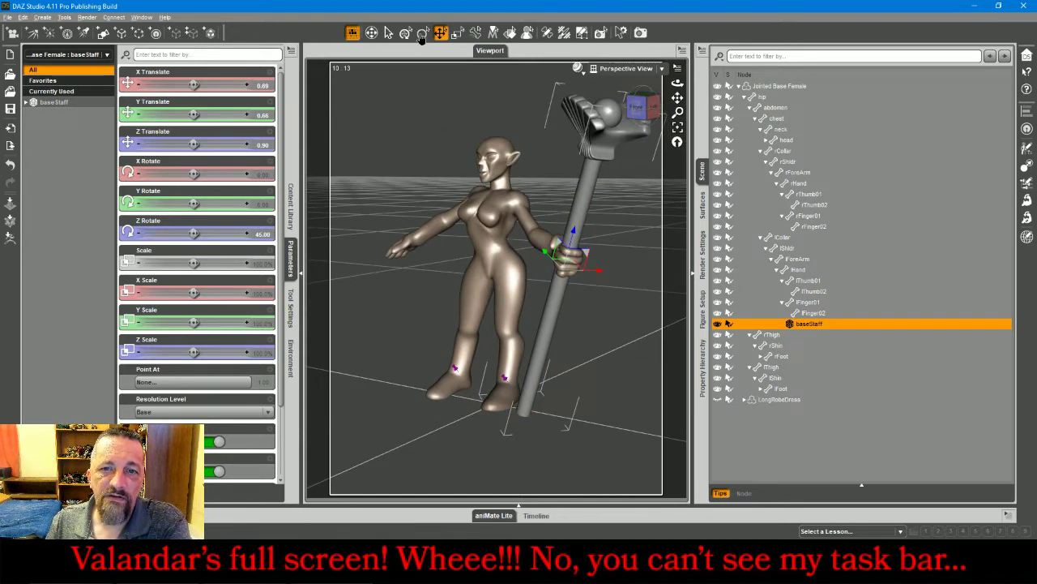
drag(557, 287, 546, 290)
drag(647, 114, 644, 110)
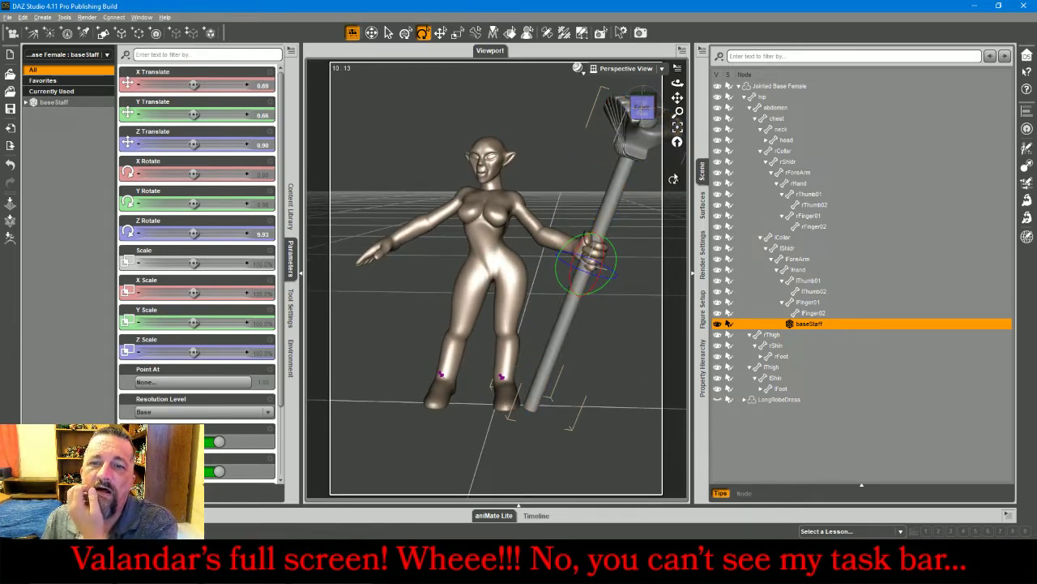
click(648, 333)
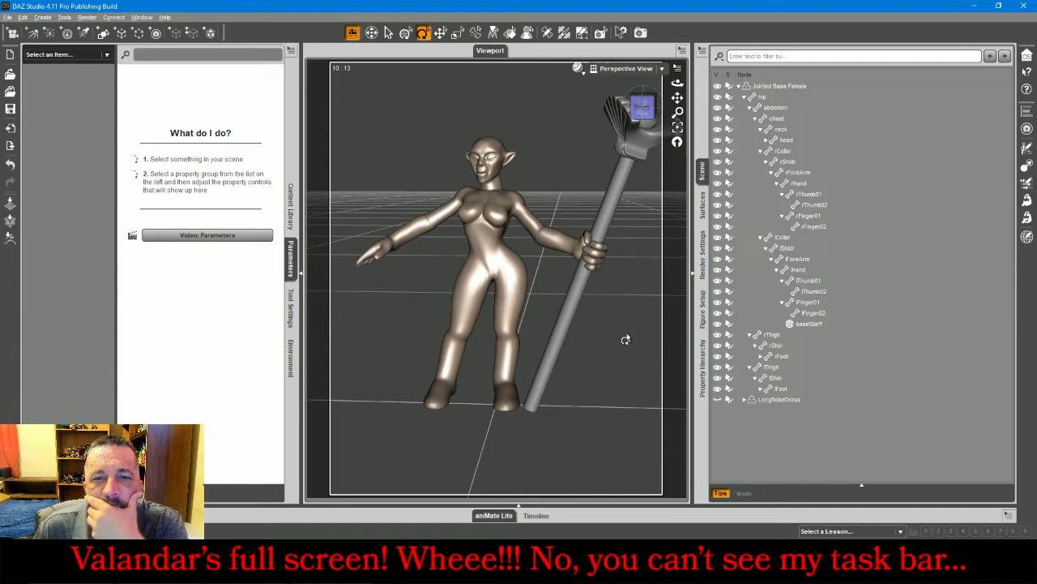
Rotate the right shoulder to lower and twist the arm, with Twist about -40, Side-Side about 19 and Bend about 22.5
click(440, 220)
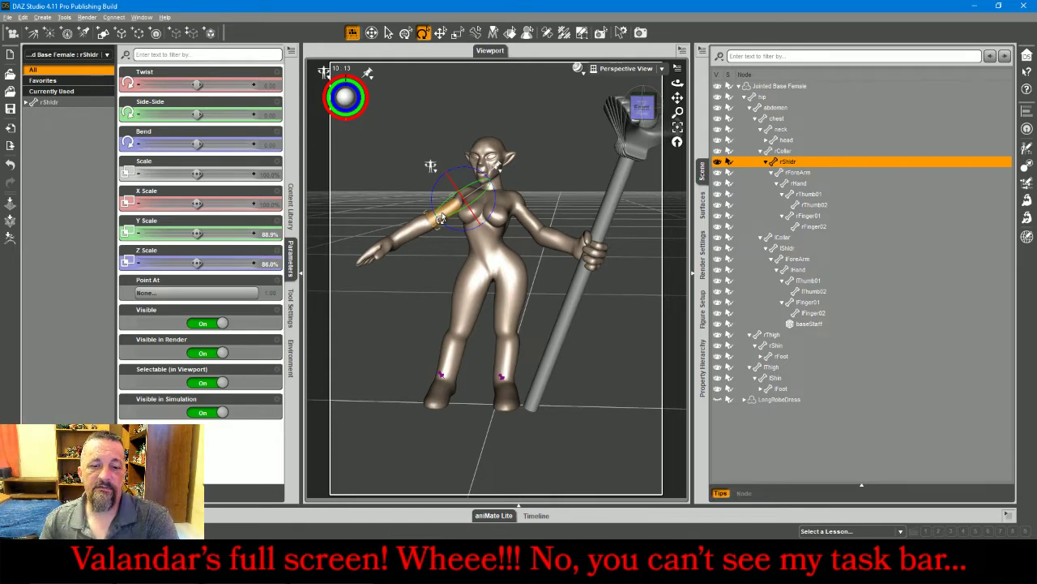
key(alt+Tab)
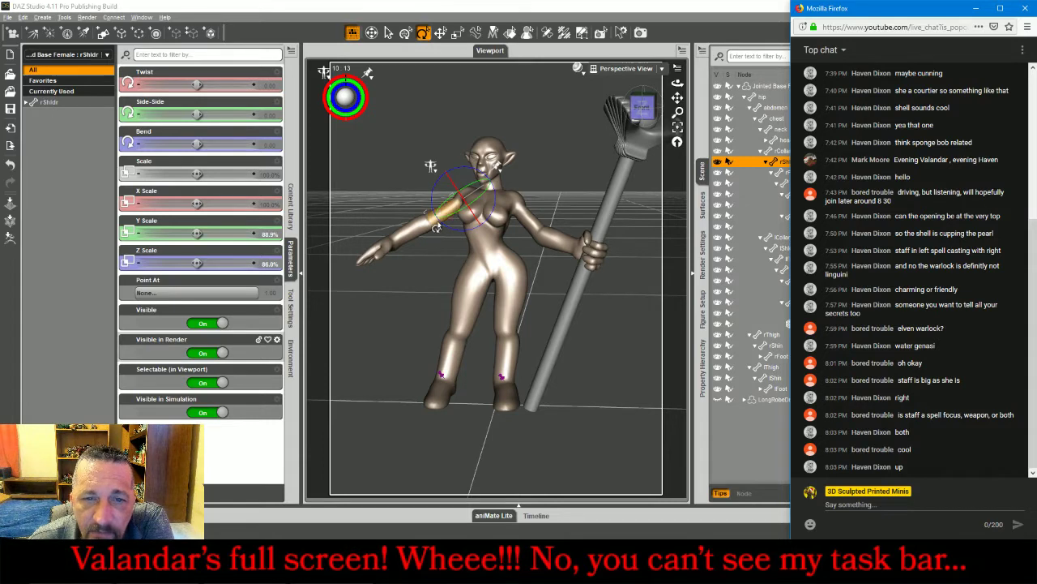
drag(442, 209, 440, 185)
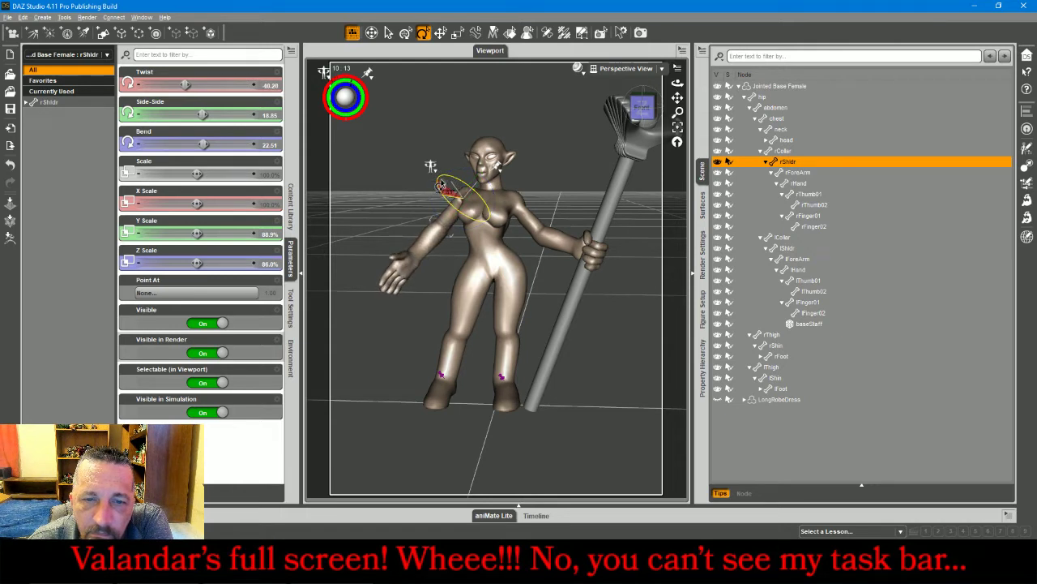
Raise the right forearm with Twist -76.88 and Bend about 80, and turn the right hand palm-up with Twist -18.54 and Bend -45.24
click(430, 244)
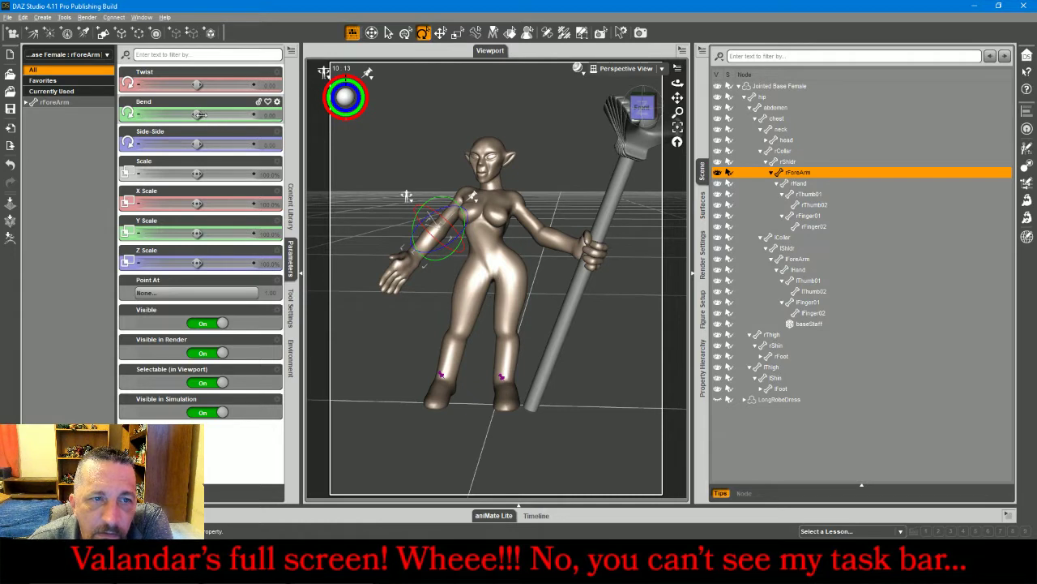
drag(200, 115, 173, 85)
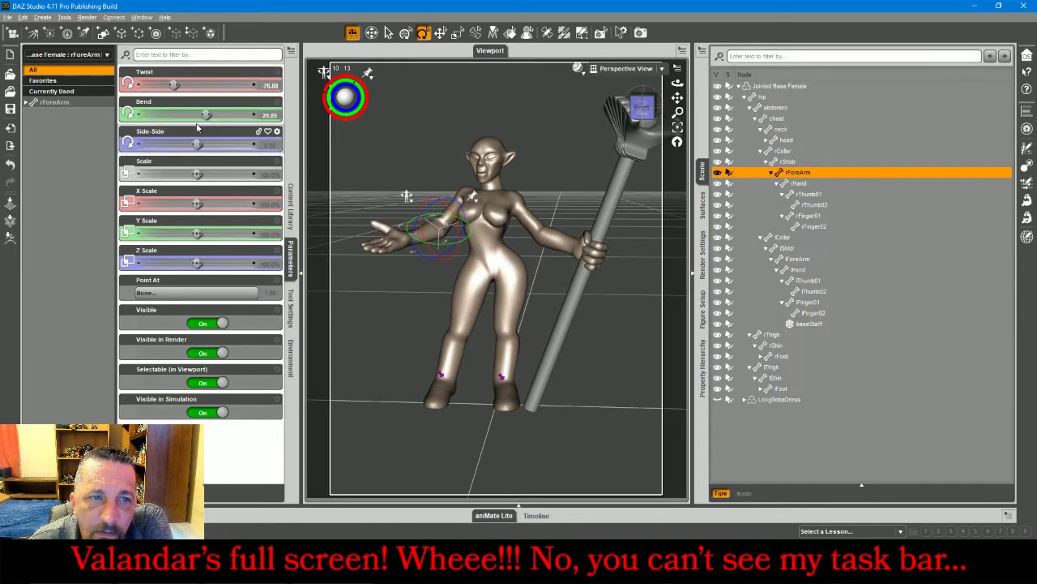
drag(205, 115, 221, 115)
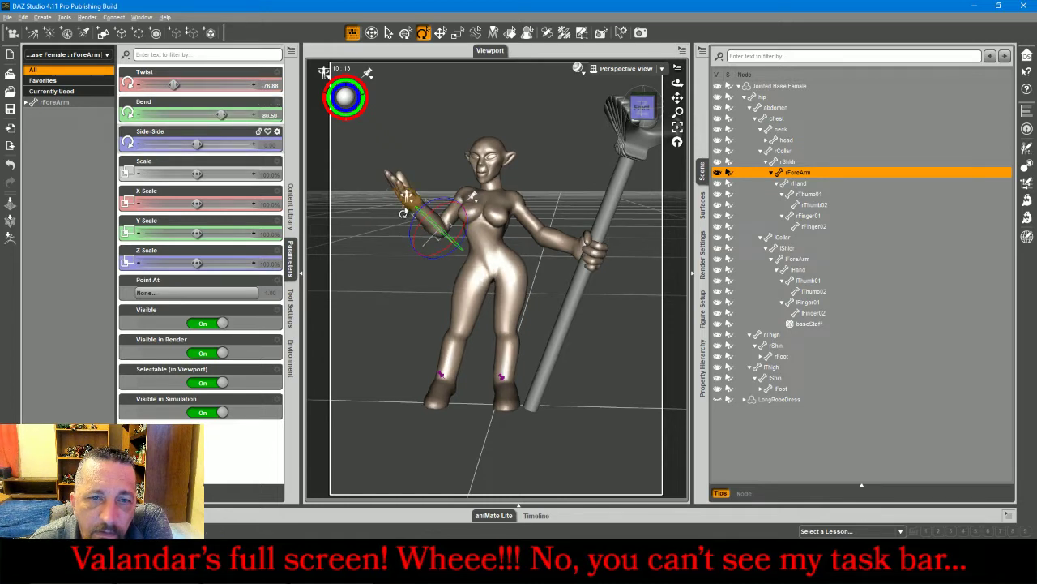
click(402, 197)
mouse_move(413, 180)
mouse_down()
mouse_move(400, 185)
mouse_move(418, 193)
mouse_up()
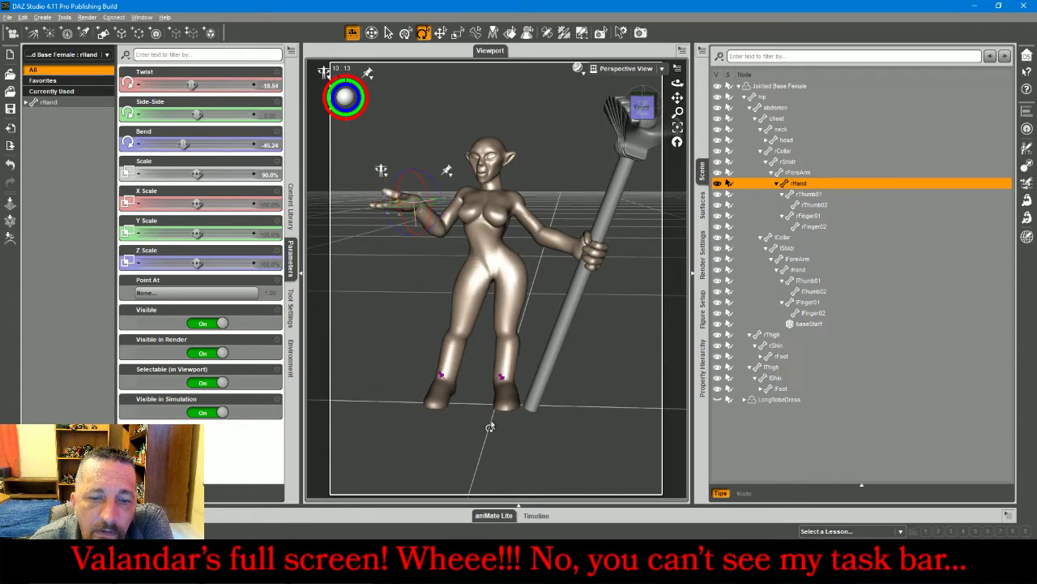
Check the live chat in Firefox and load the ArcaneBolt Rhand prop from MiniatureBaseGeo's Magic props onto the figure's right hand
key(alt+Tab)
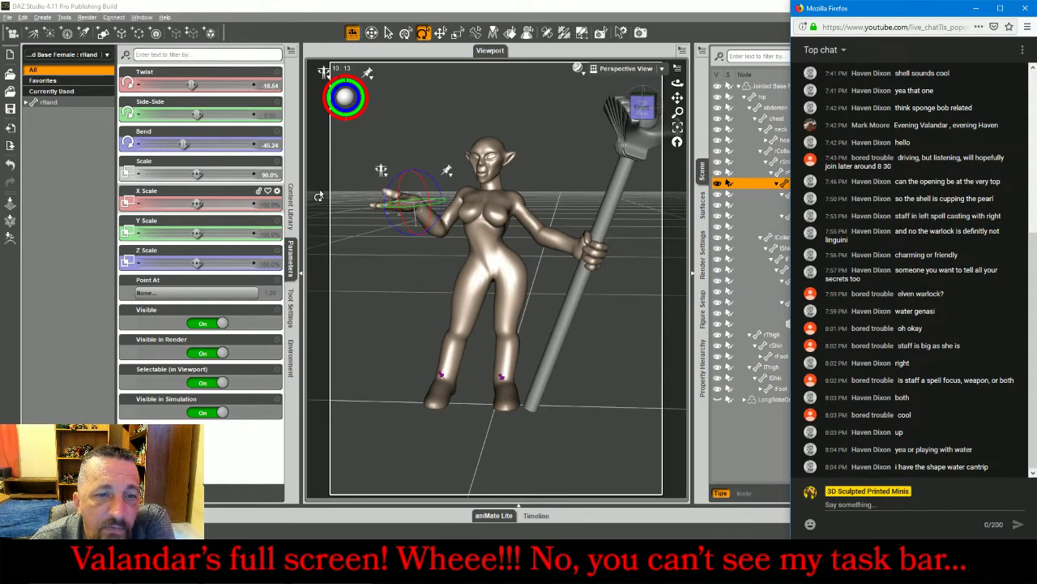
click(290, 205)
click(150, 108)
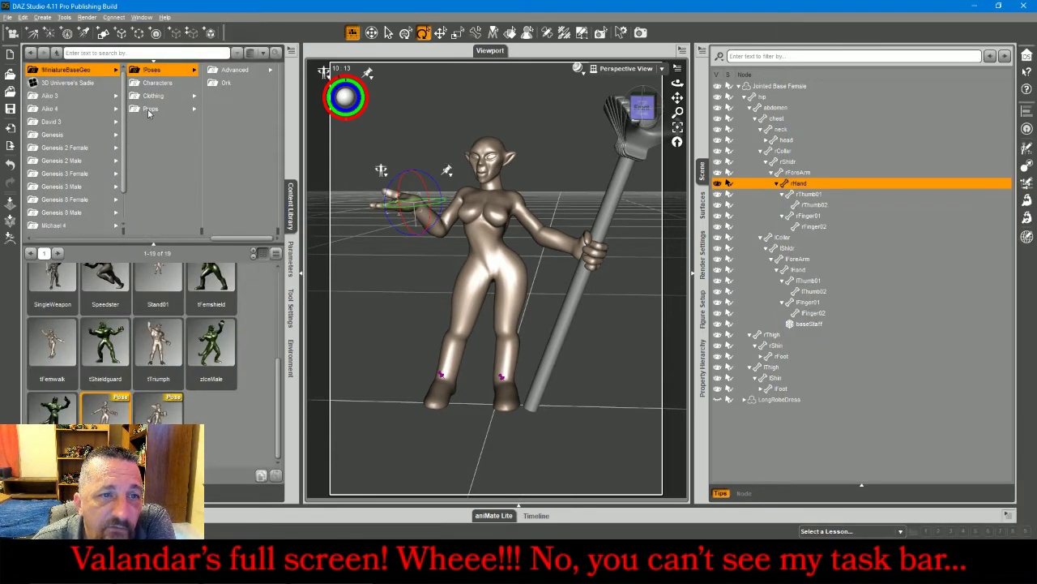
click(227, 83)
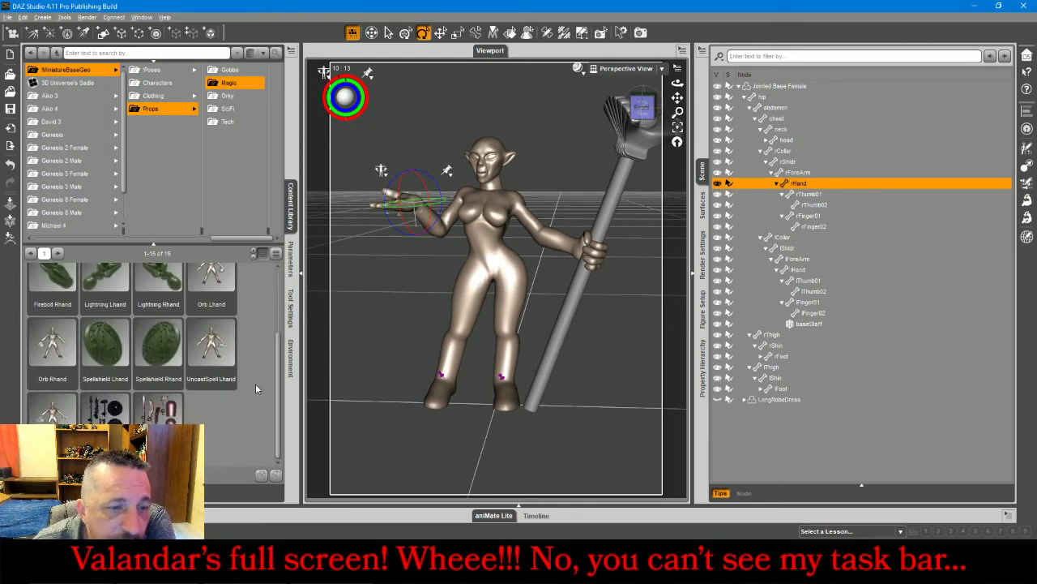
scroll(256, 383, up, 2)
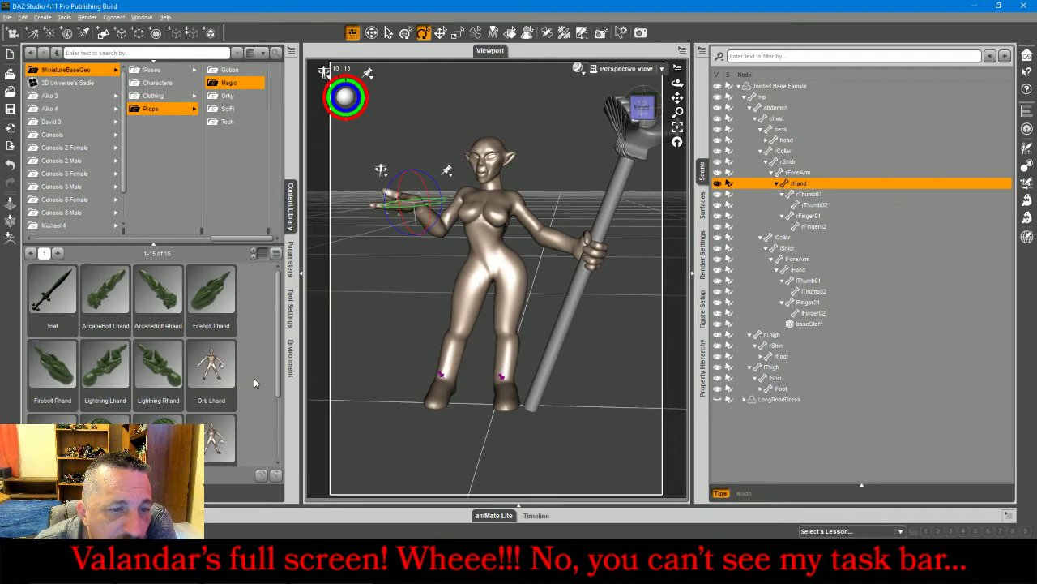
double_click(151, 298)
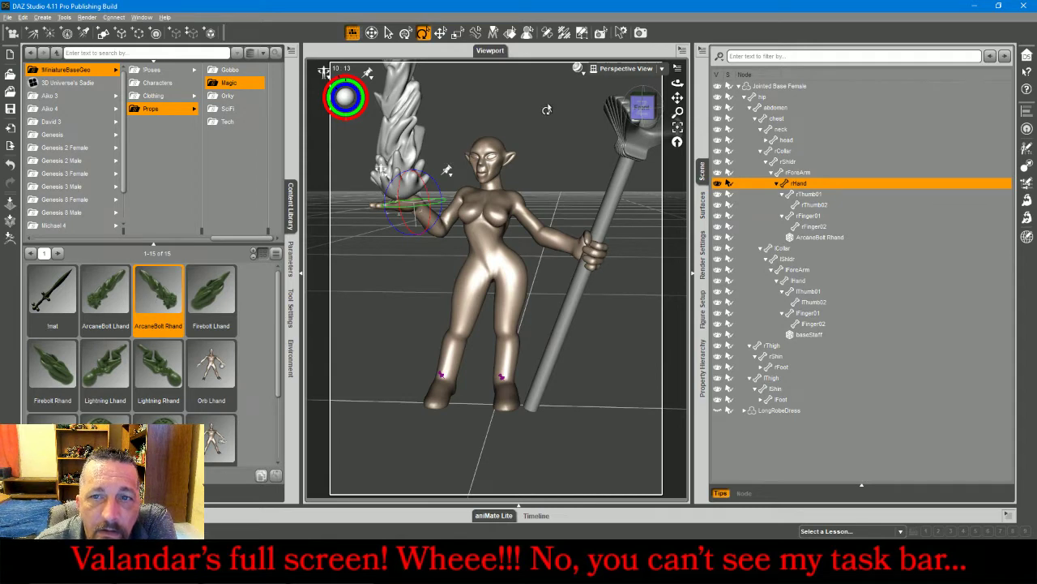
drag(636, 109, 653, 121)
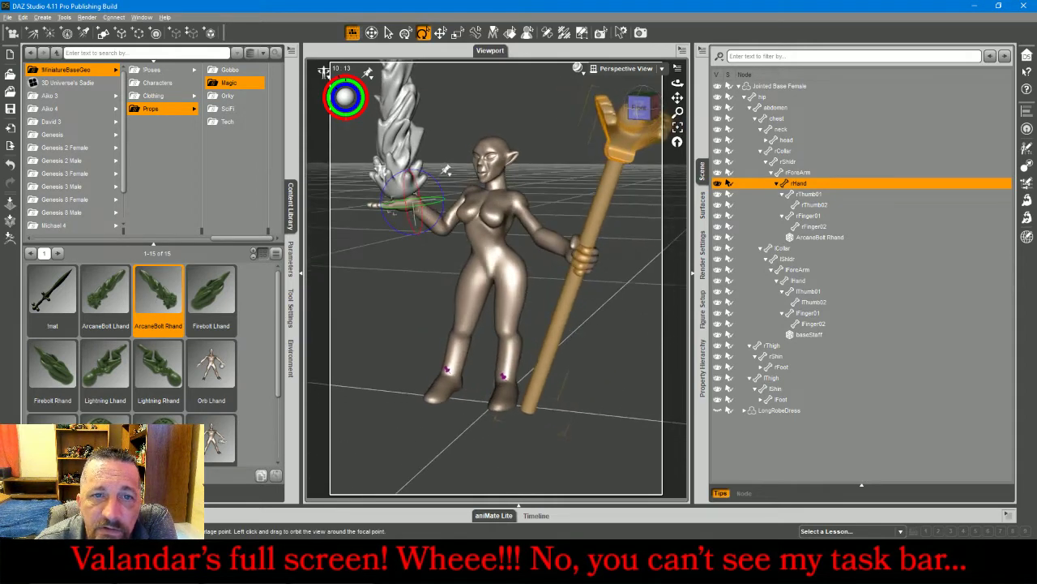
Try a slight twist of the right hand, undo it, and try reducing the hand's Y Scale to 56.0%
click(290, 260)
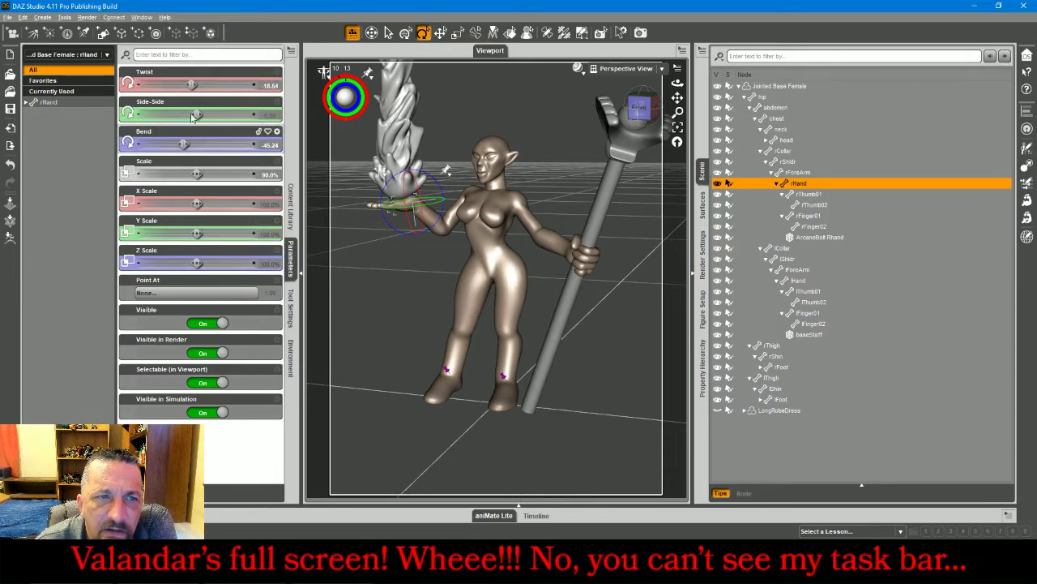
drag(191, 84, 193, 83)
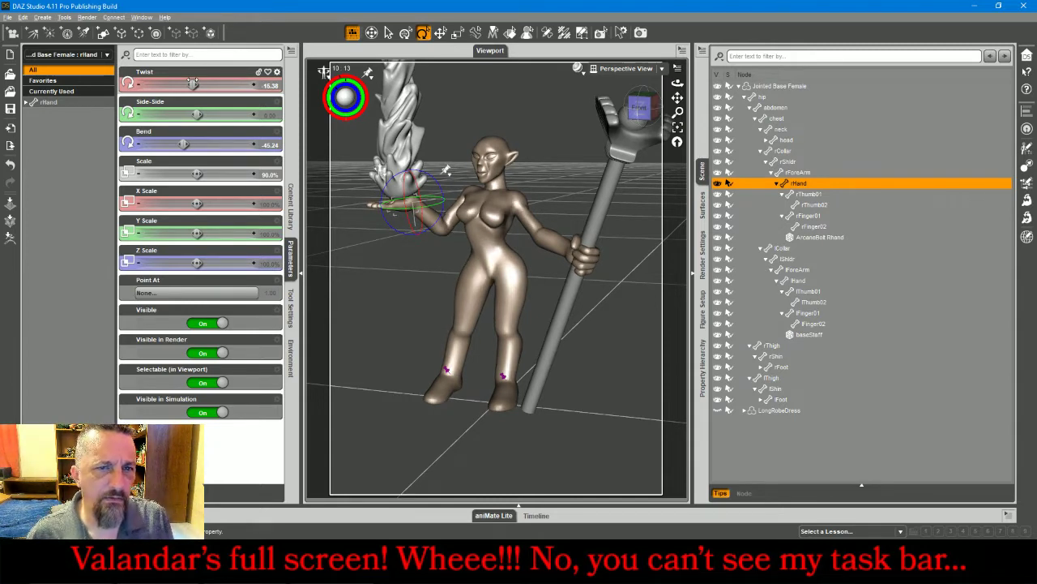
key(ctrl+z)
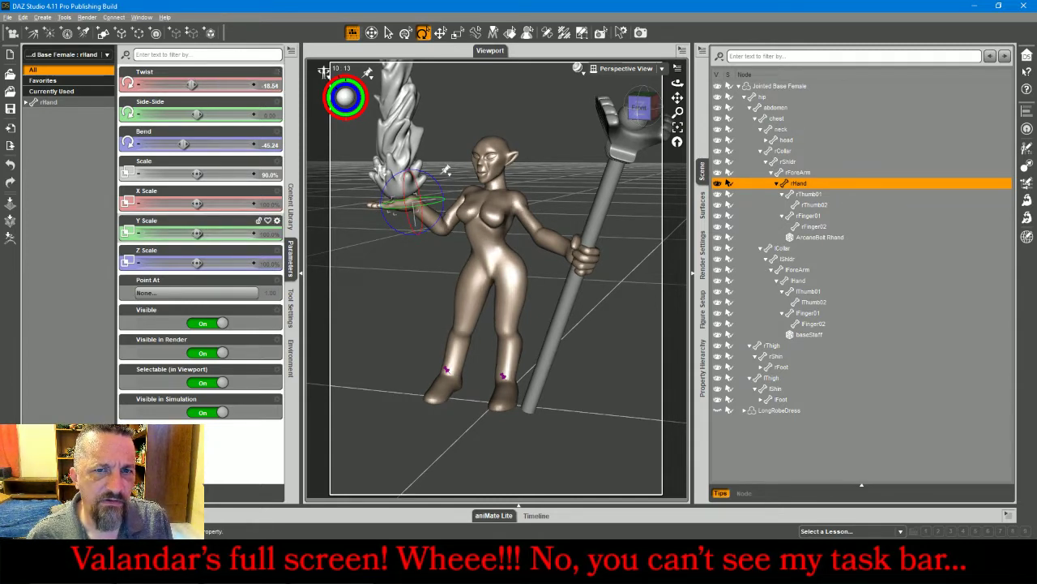
drag(197, 234, 170, 233)
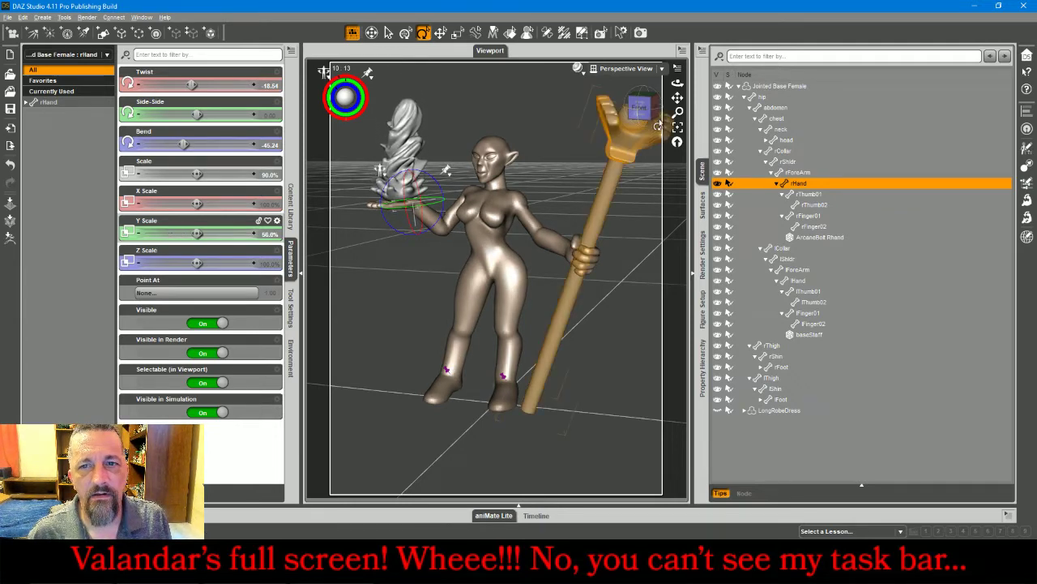
Select the arcane bolt above the right hand and shorten it by reducing its own Y Scale to 53.9%
drag(641, 108, 444, 131)
drag(527, 110, 430, 110)
drag(643, 108, 710, 119)
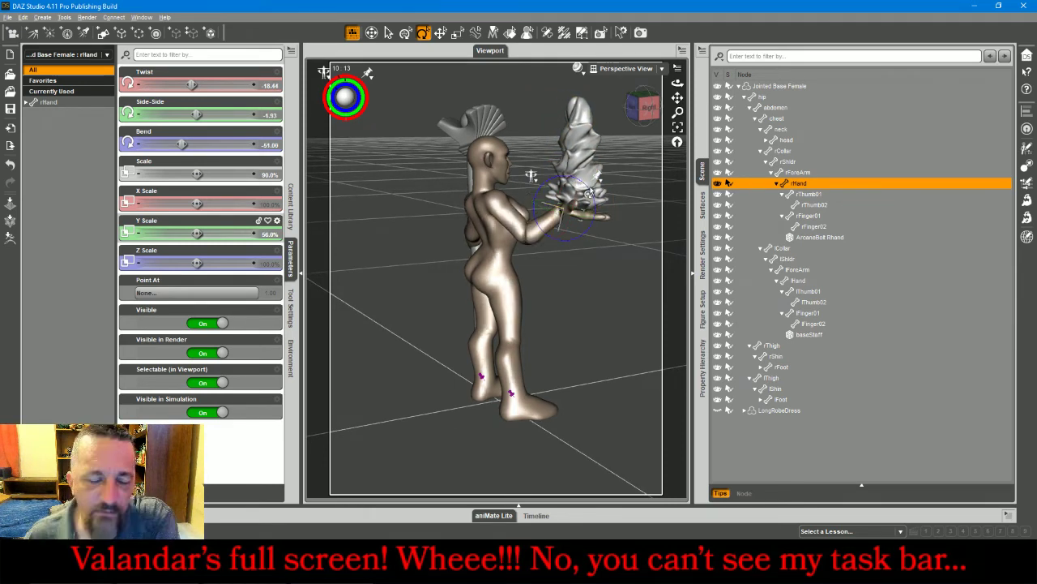
click(590, 170)
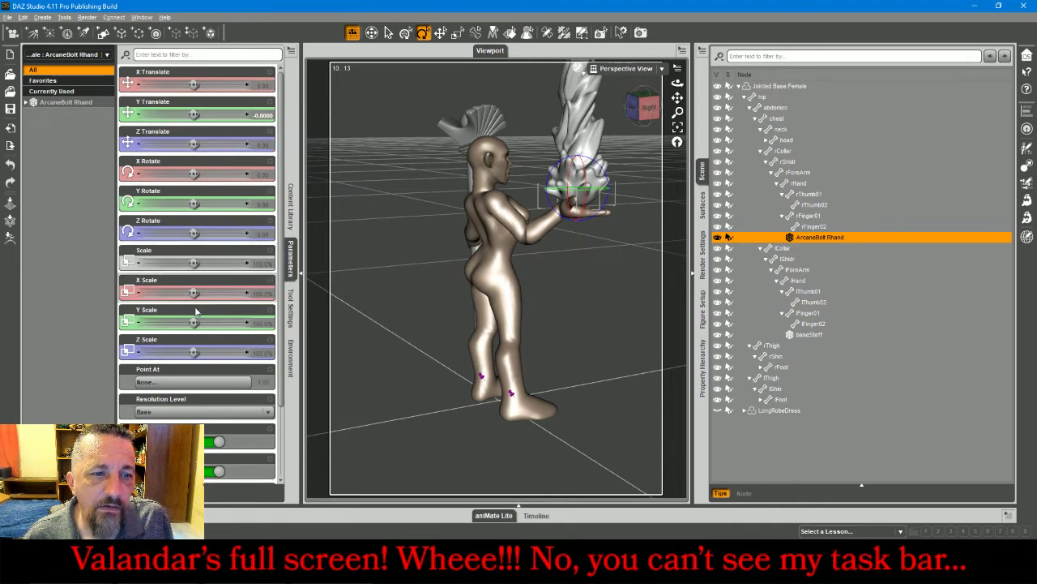
drag(193, 322, 169, 323)
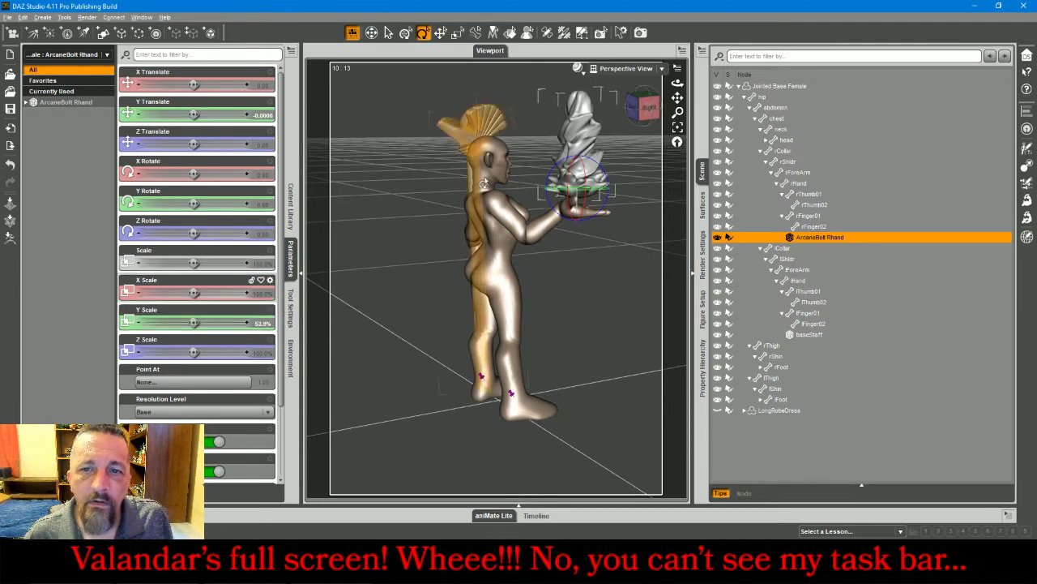
Tilt the arcane bolt to a Z Rotate of about -7.5 and shift it along its axes to seat it over the right palm
drag(599, 170, 604, 180)
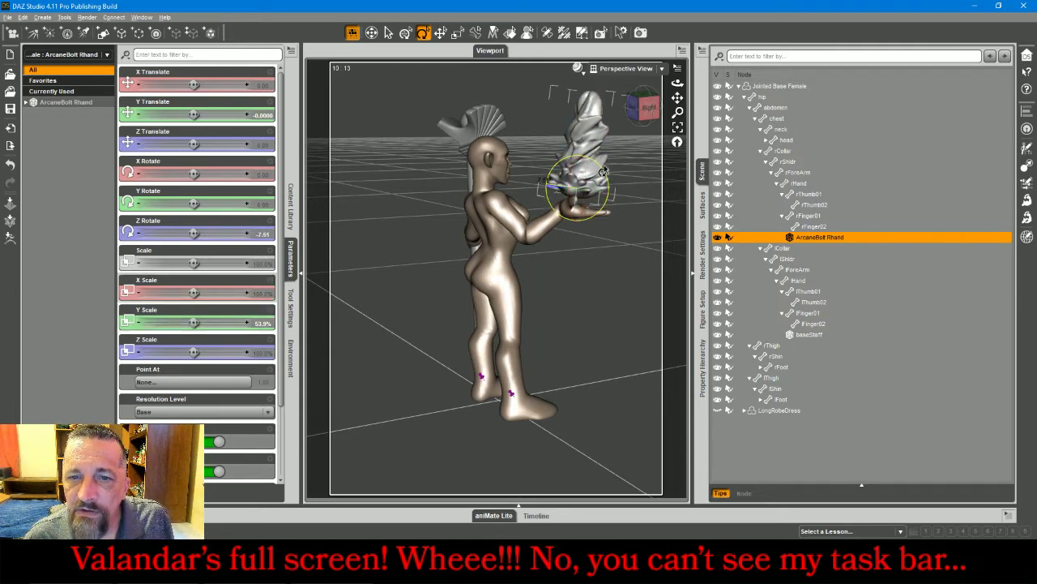
click(440, 32)
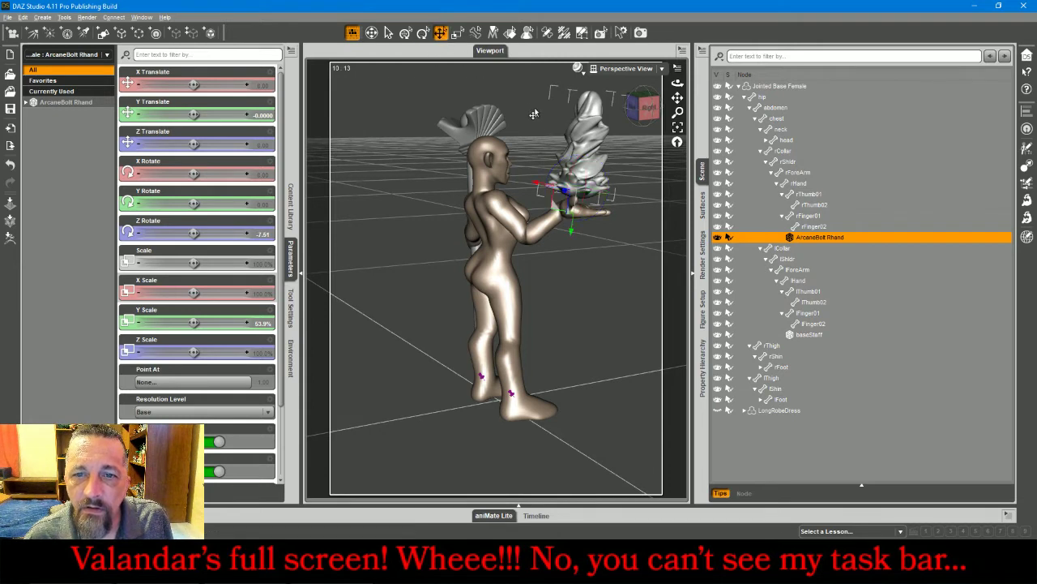
drag(569, 236, 573, 251)
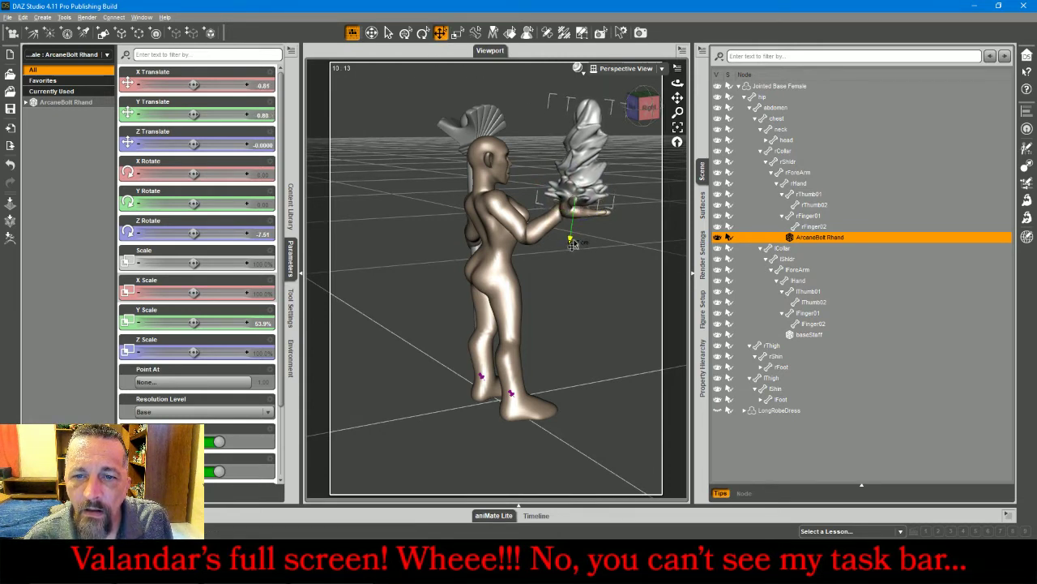
click(645, 109)
drag(643, 107, 604, 107)
drag(407, 188, 409, 190)
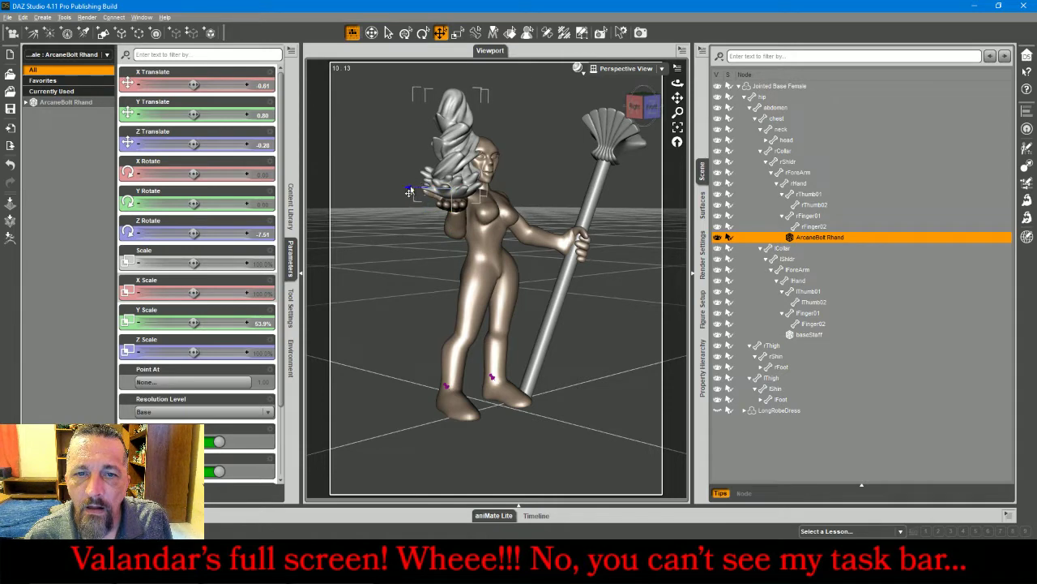
Curl the right hand's fingers up around the arcane bolt's base by rotating rFinger01 to Bend 27.75
drag(644, 108, 630, 115)
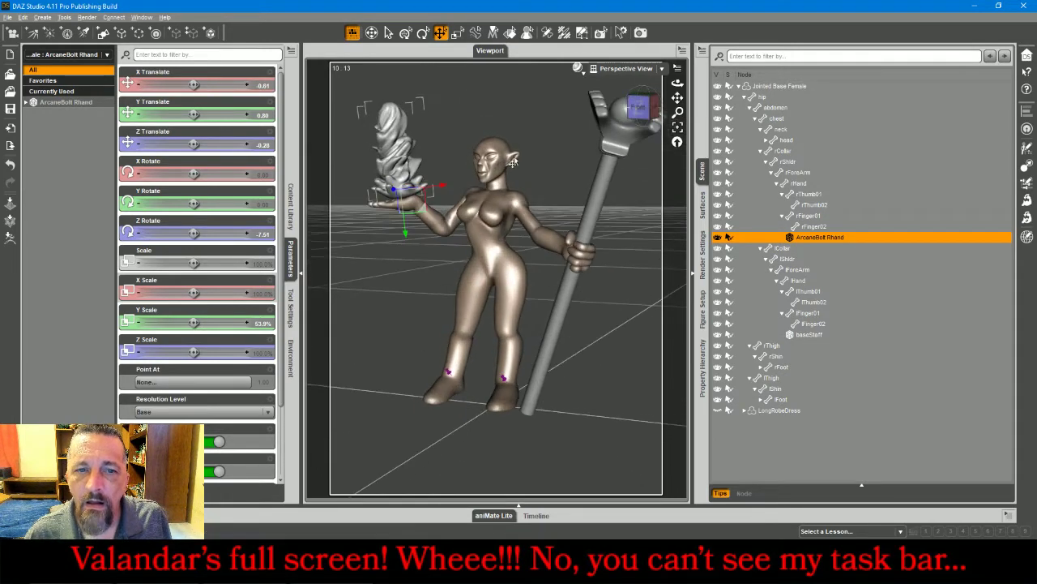
click(391, 211)
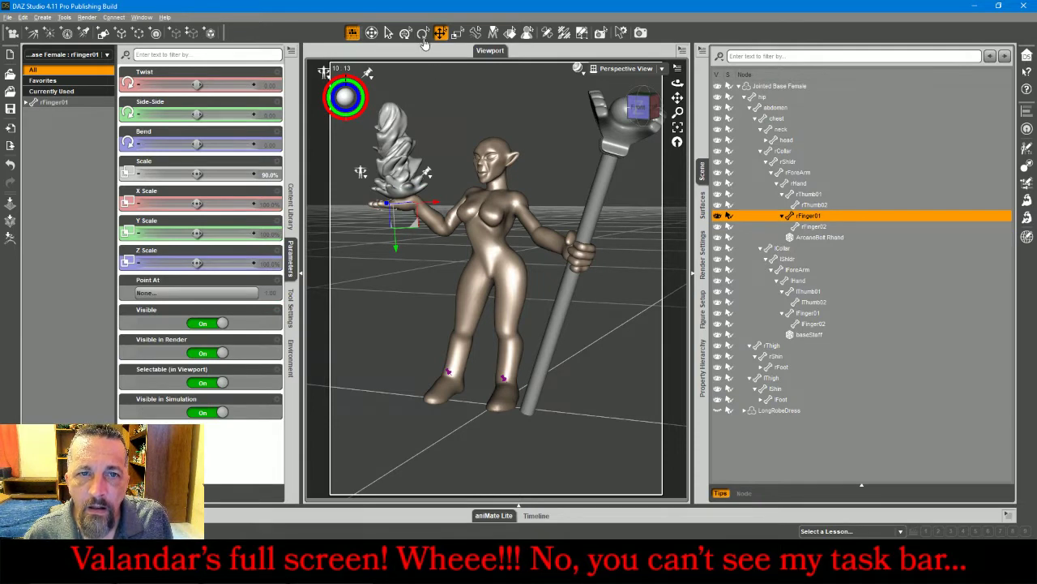
click(423, 32)
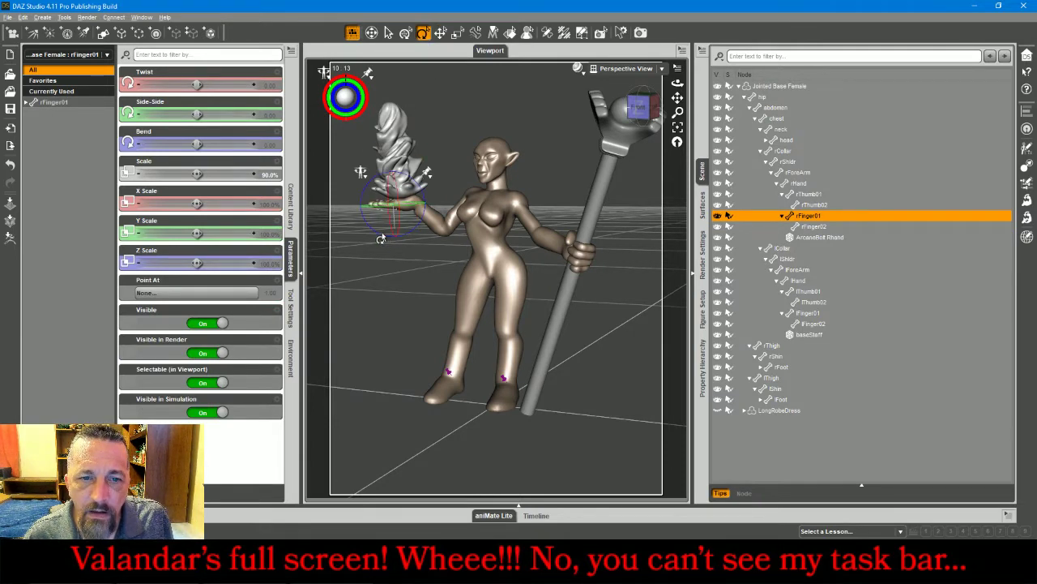
drag(379, 237, 362, 224)
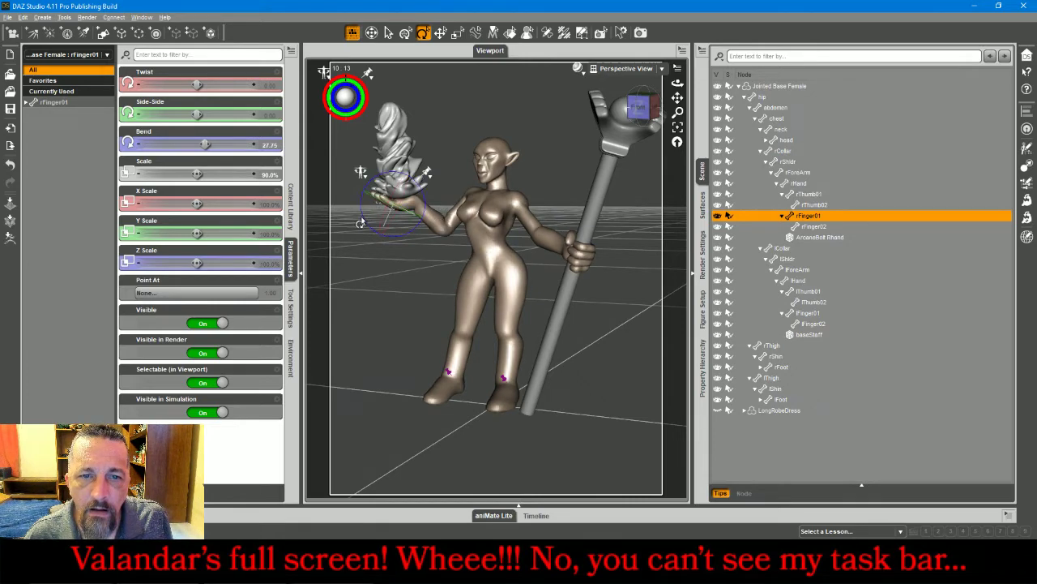
mouse_move(640, 105)
mouse_down()
mouse_move(663, 109)
mouse_move(644, 107)
mouse_up()
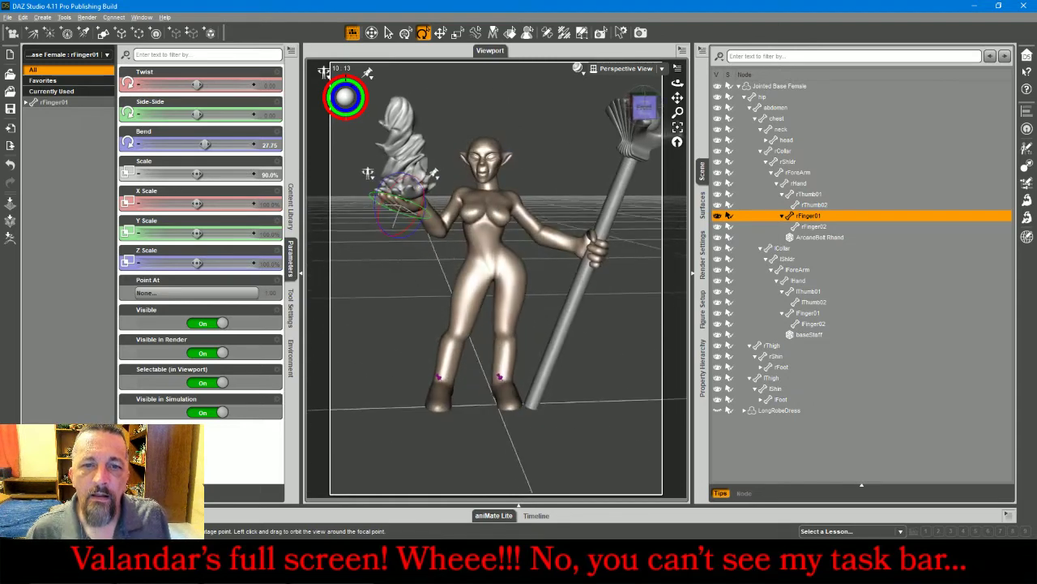
Check the live chat, reduce the arcane bolt's overall Scale to 79.8% and straighten it to a Z Rotate of 1.63
click(574, 119)
key(alt+Tab)
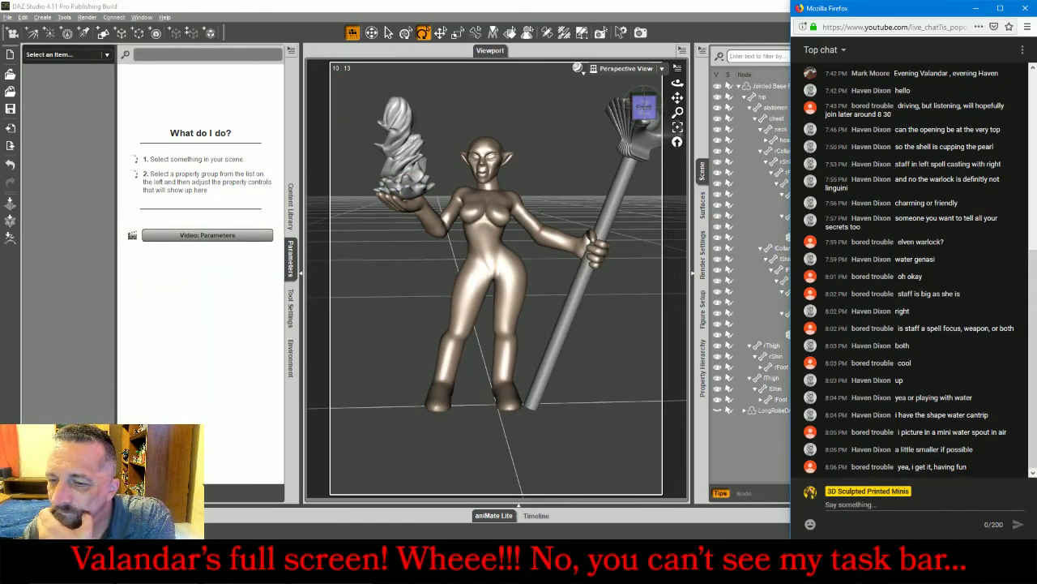
click(413, 186)
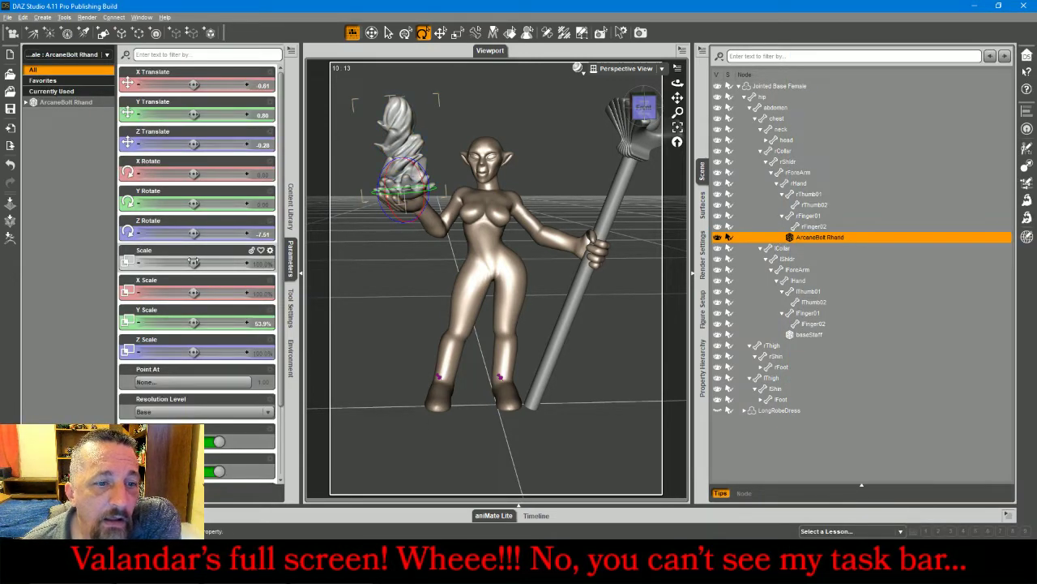
drag(193, 263, 165, 262)
drag(644, 109, 611, 119)
drag(421, 171, 423, 166)
Seat the arcane bolt on the right palm by moving it to X Translate -1.46, Y Translate 0.74 and Z Translate -0.15
click(440, 34)
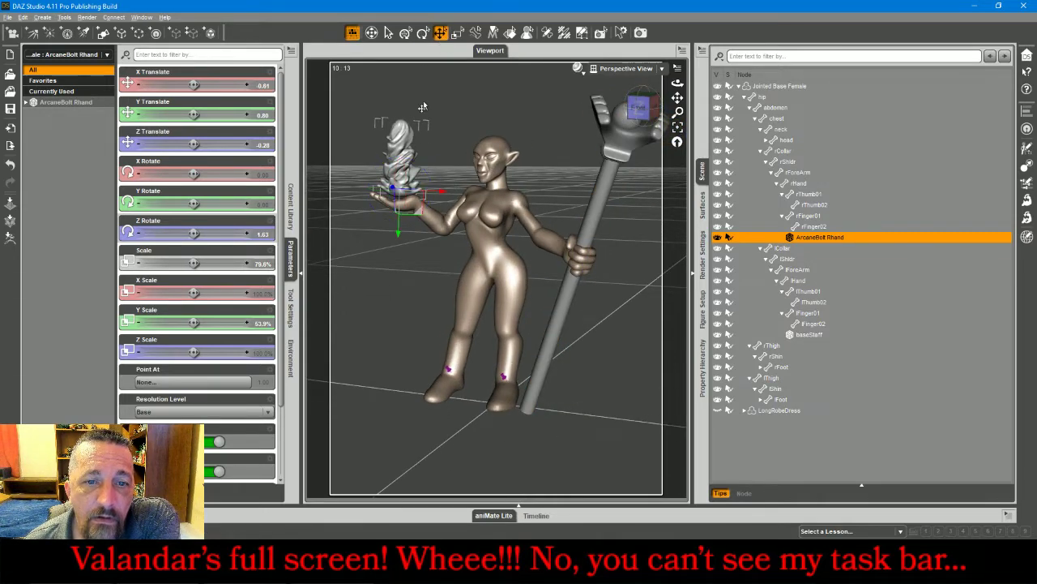
drag(418, 217, 414, 221)
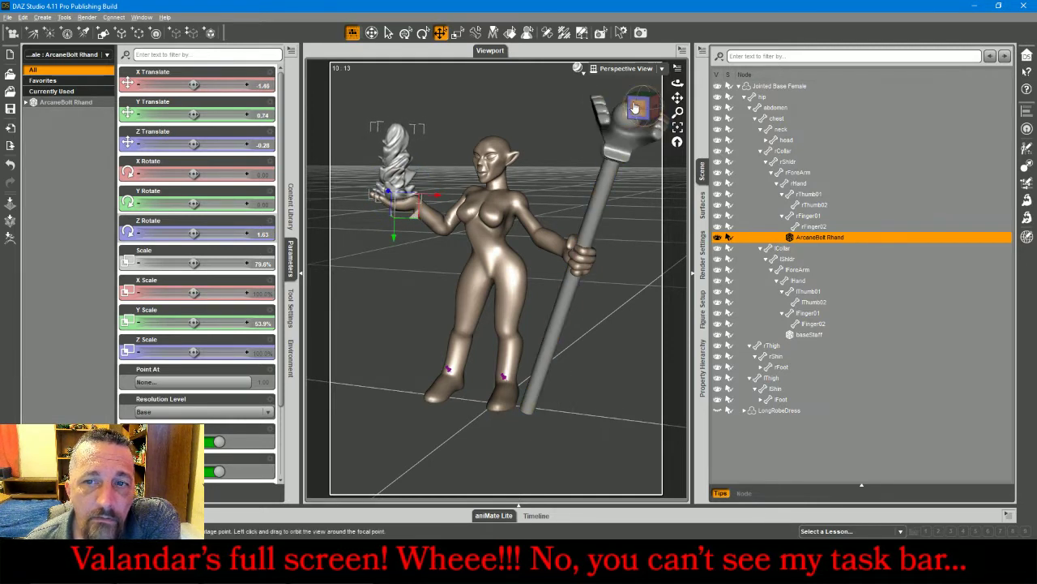
mouse_move(636, 109)
mouse_down()
mouse_move(679, 119)
mouse_move(629, 116)
mouse_up()
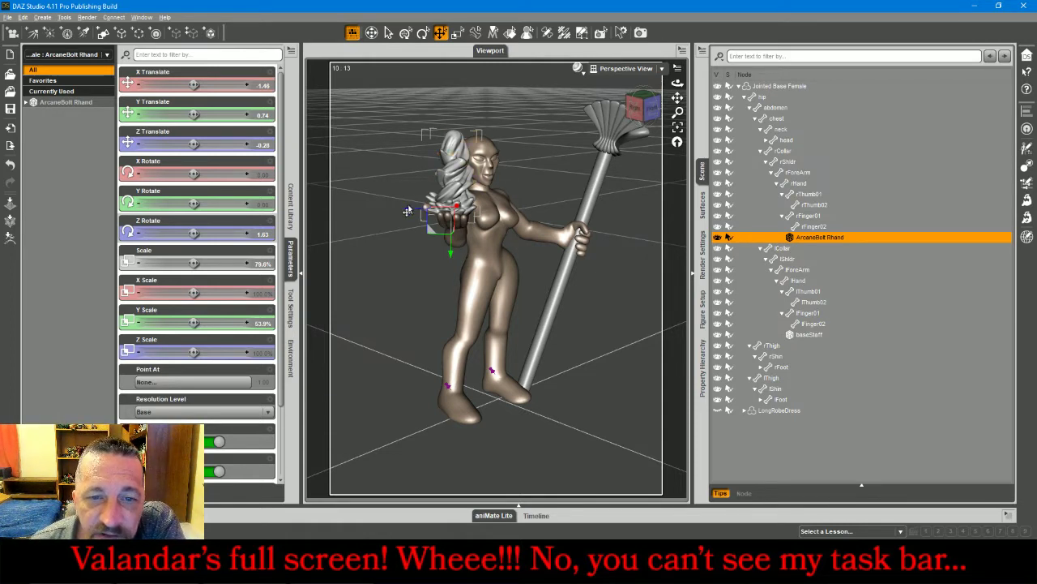
drag(408, 213, 406, 214)
drag(646, 112, 607, 111)
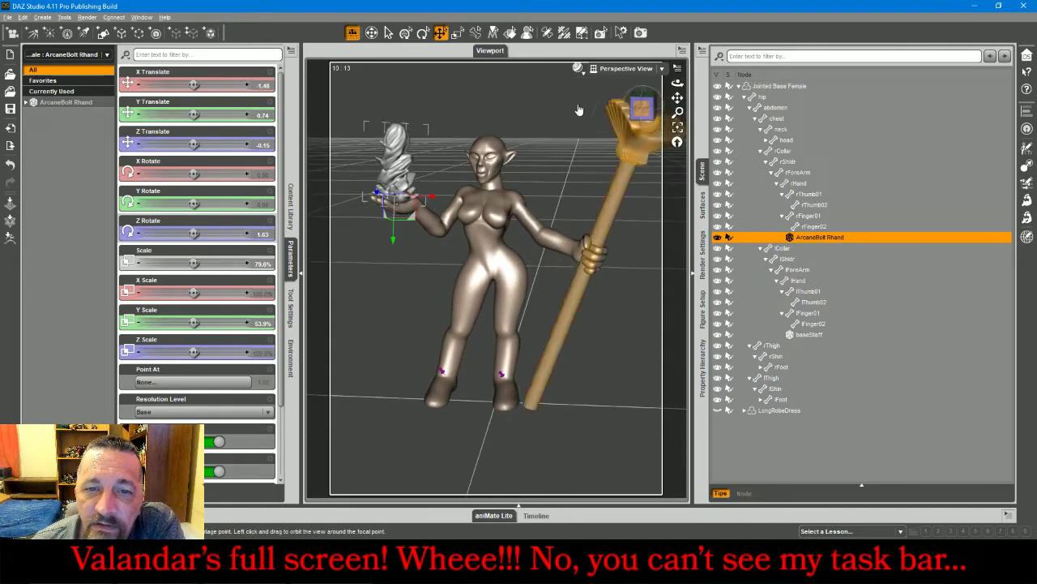
click(548, 110)
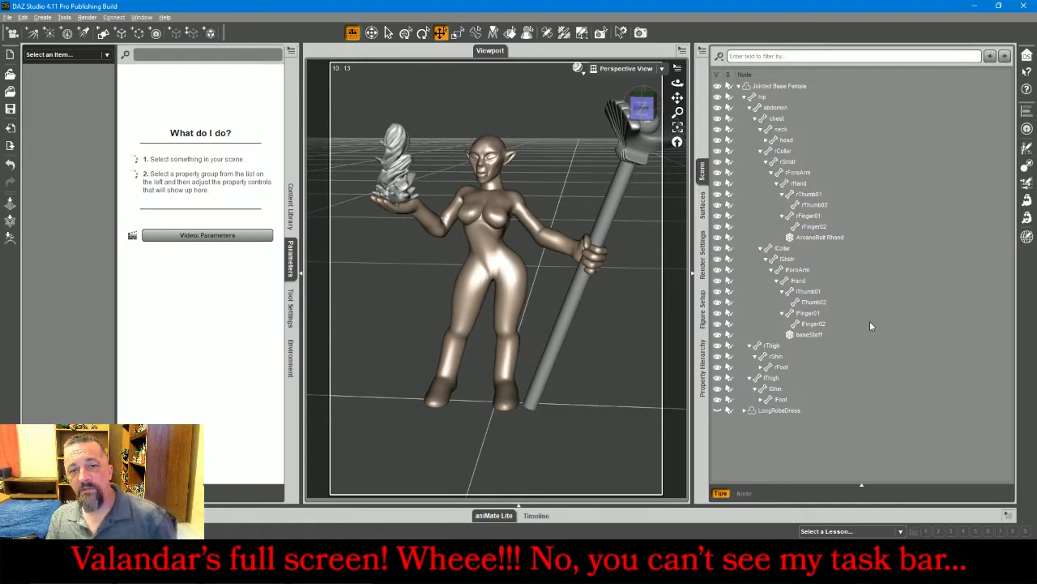
Read the live chat for design requests and make the LongRobeDress visible on the figure
mouse_move(267, 557)
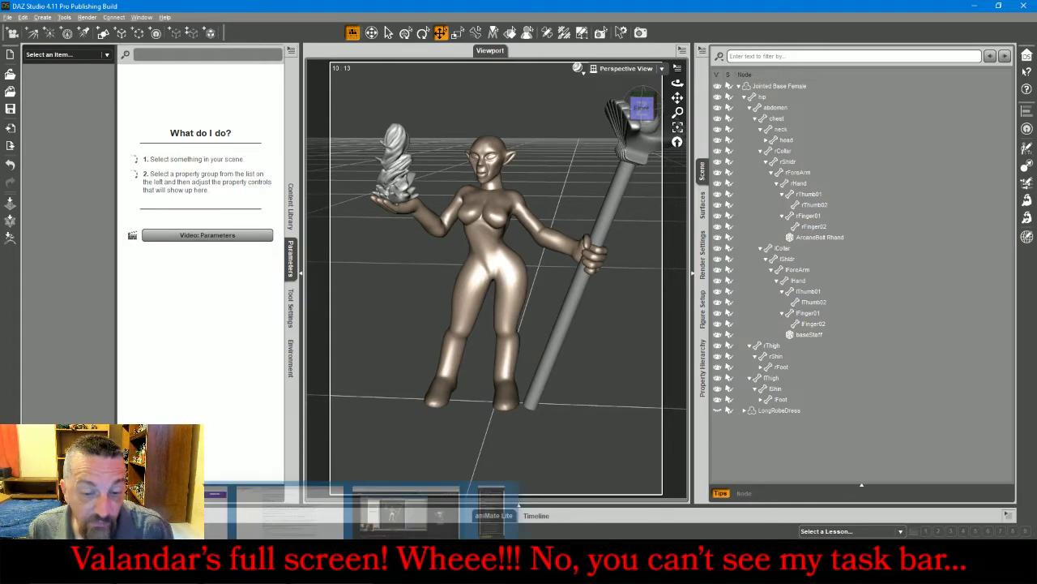
click(490, 507)
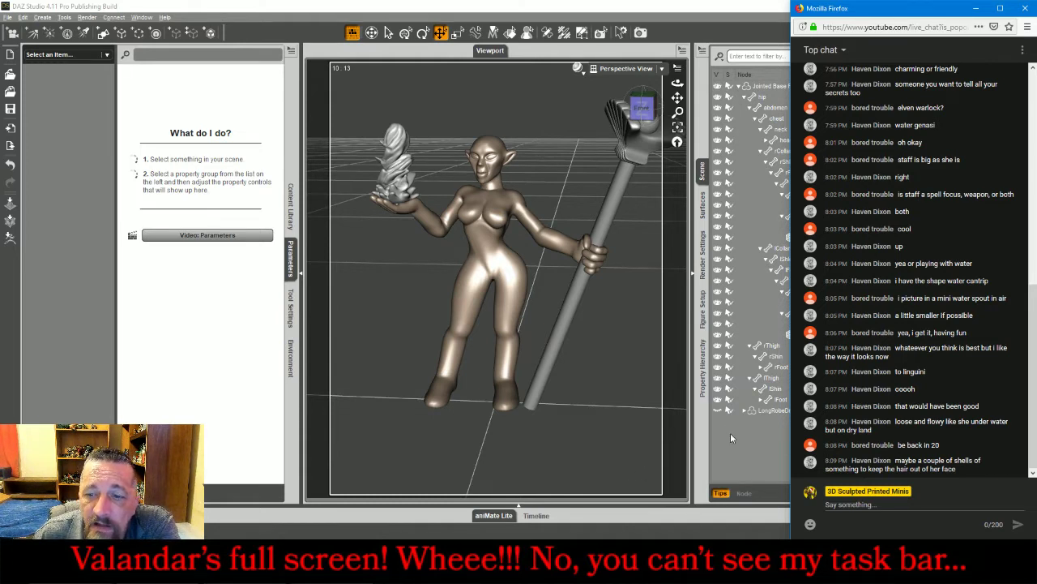
click(718, 414)
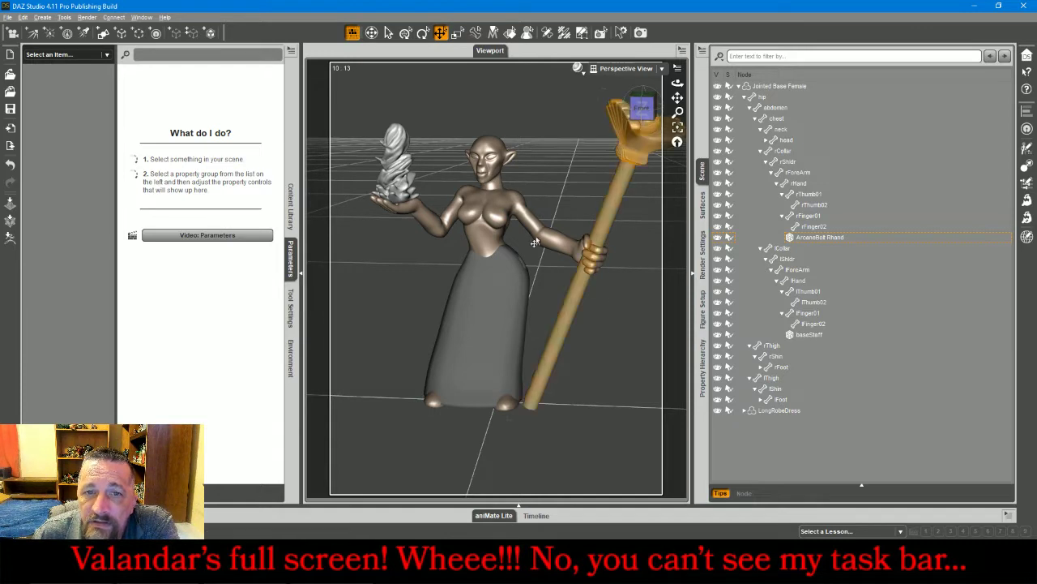
Frame the head to examine the face and upper body from the front, and check the live chat for expression requests
click(502, 150)
click(677, 127)
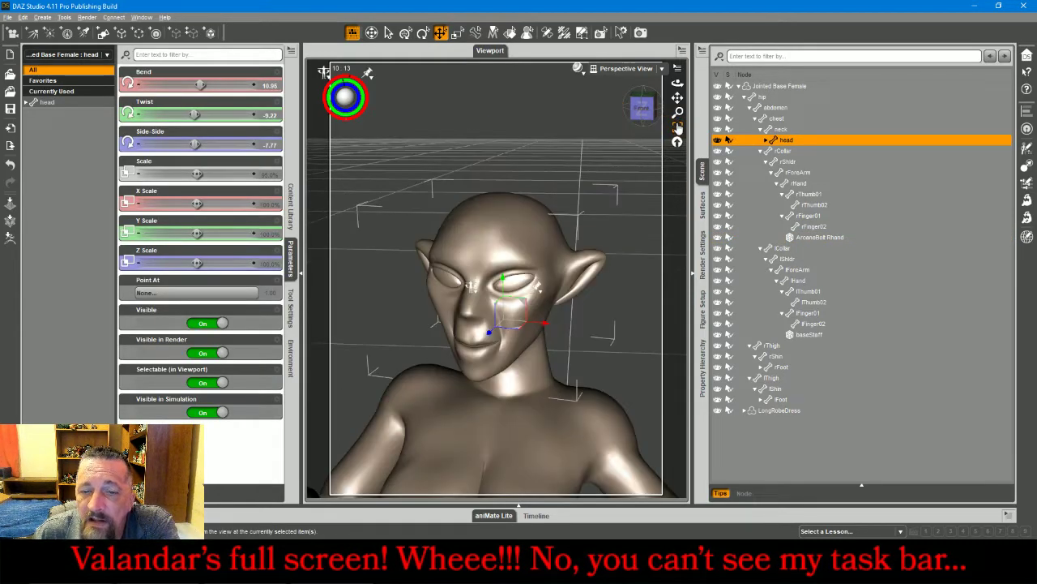
drag(644, 110, 643, 100)
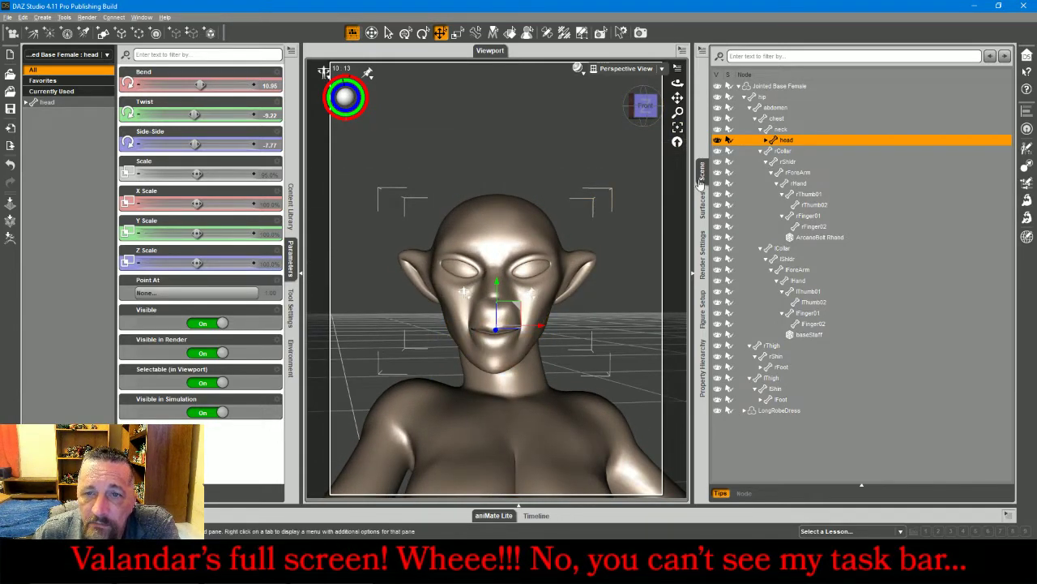
click(622, 178)
click(648, 106)
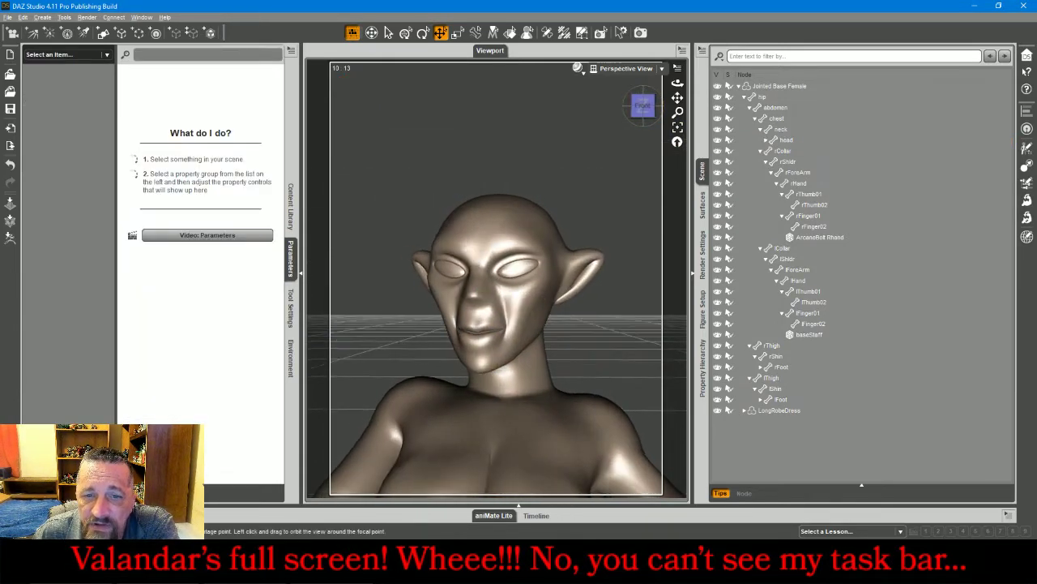
drag(678, 112, 678, 162)
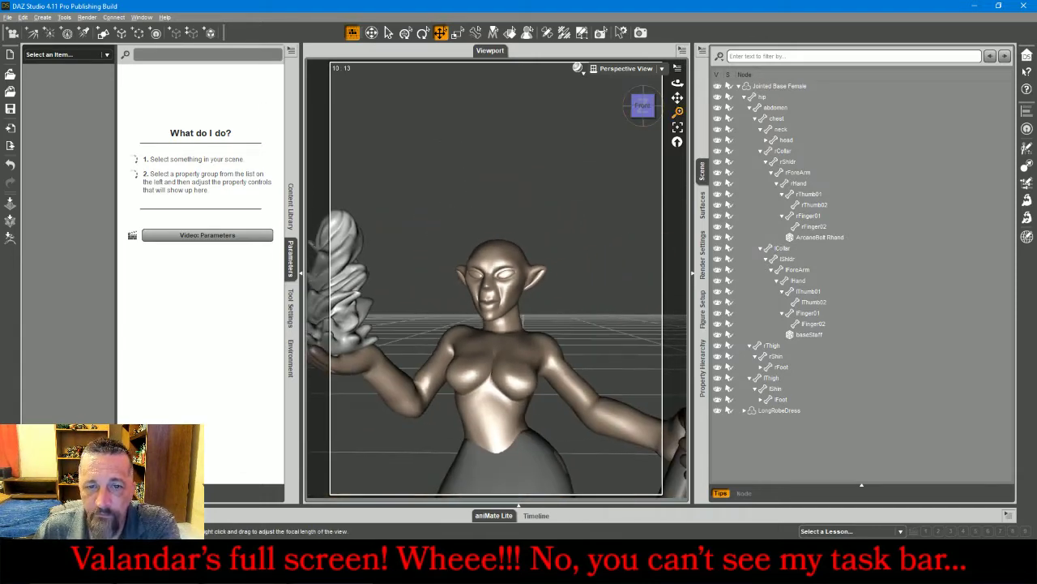
drag(678, 112, 677, 106)
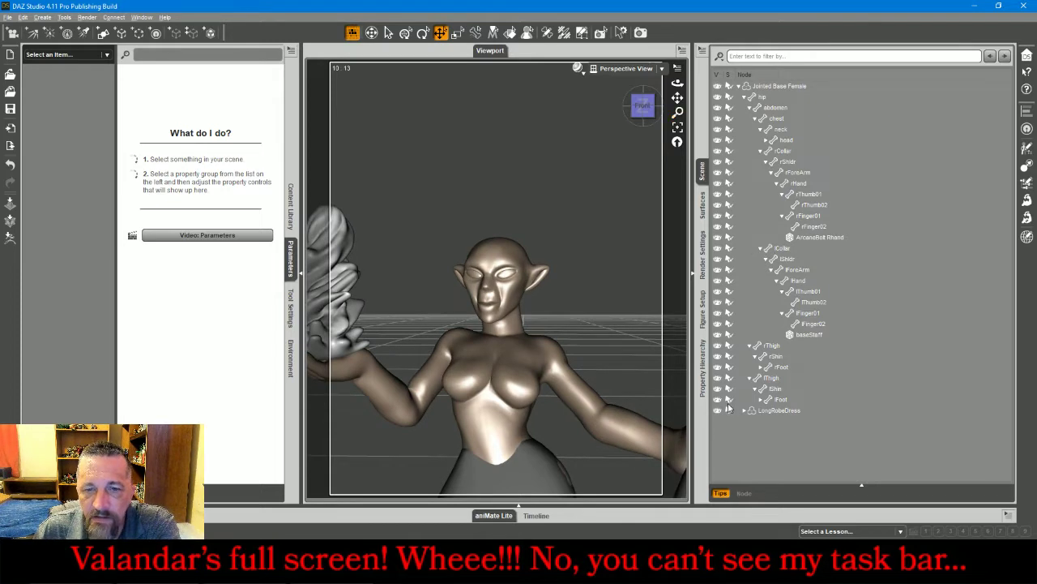
key(alt+Tab)
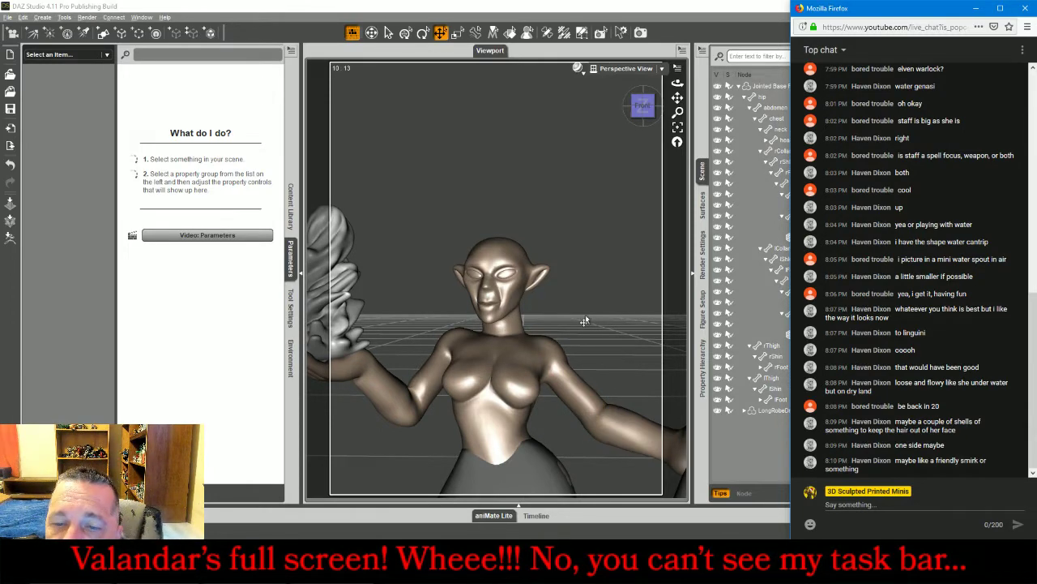
Close in on the face, select the jaw and set its Bend to -1.50
drag(677, 113, 675, 114)
click(460, 384)
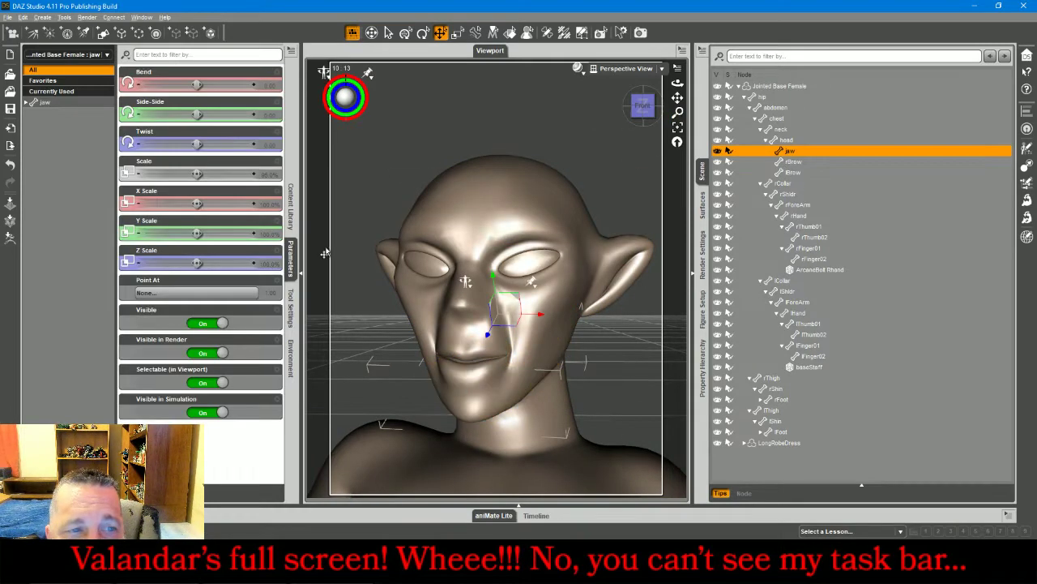
click(140, 87)
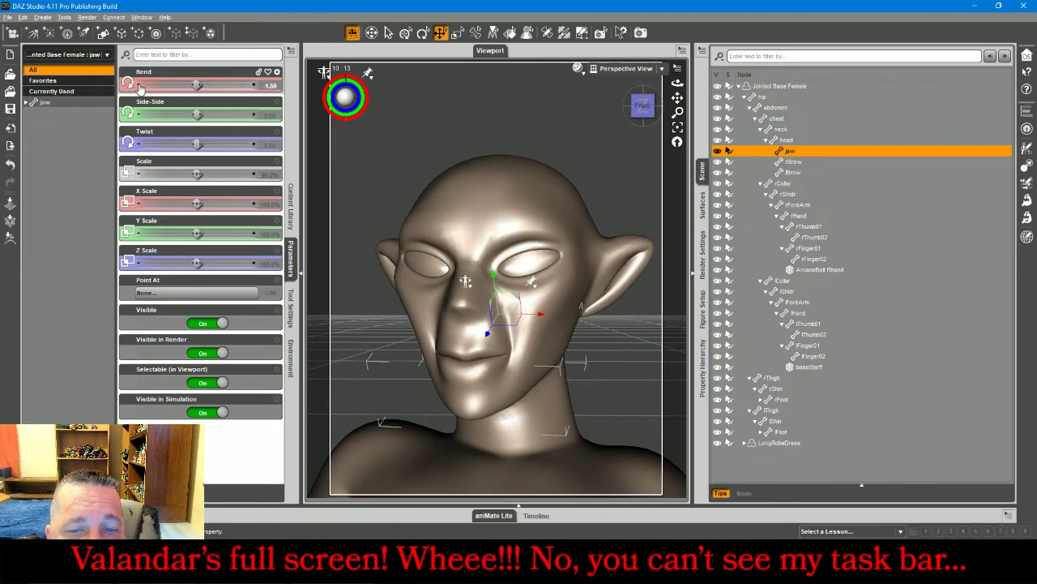
Raise the left brow by rotating lBrow to Bend -12.72 and Side-Side 7.14, and set its Z Scale to 113.8%
click(515, 242)
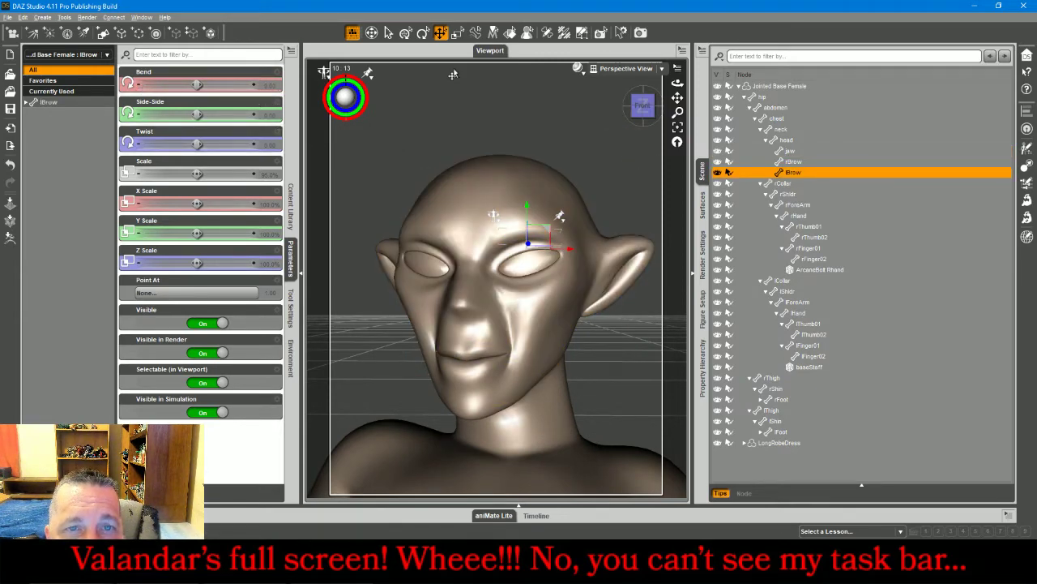
click(423, 33)
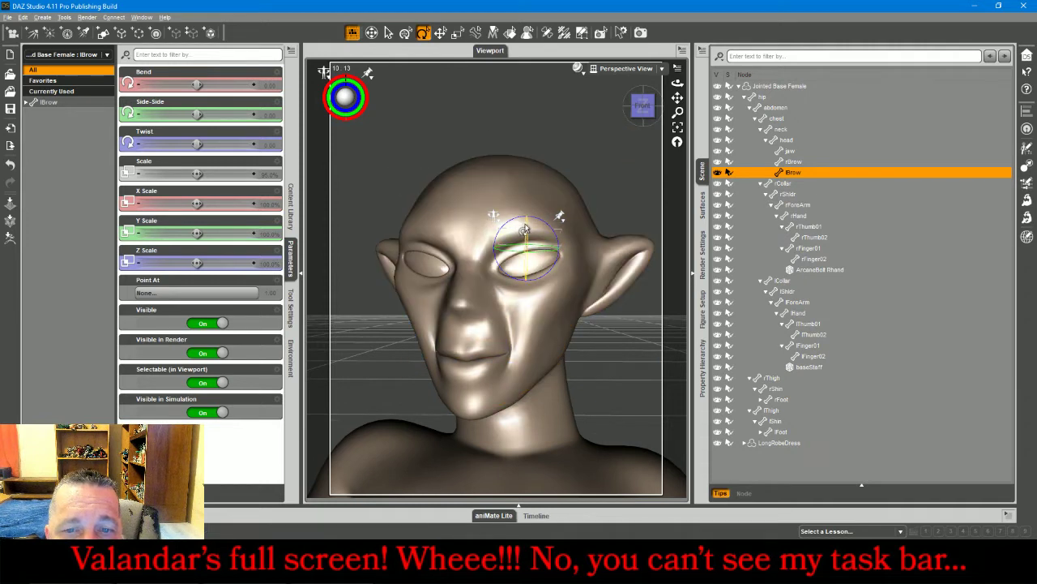
drag(525, 231, 524, 228)
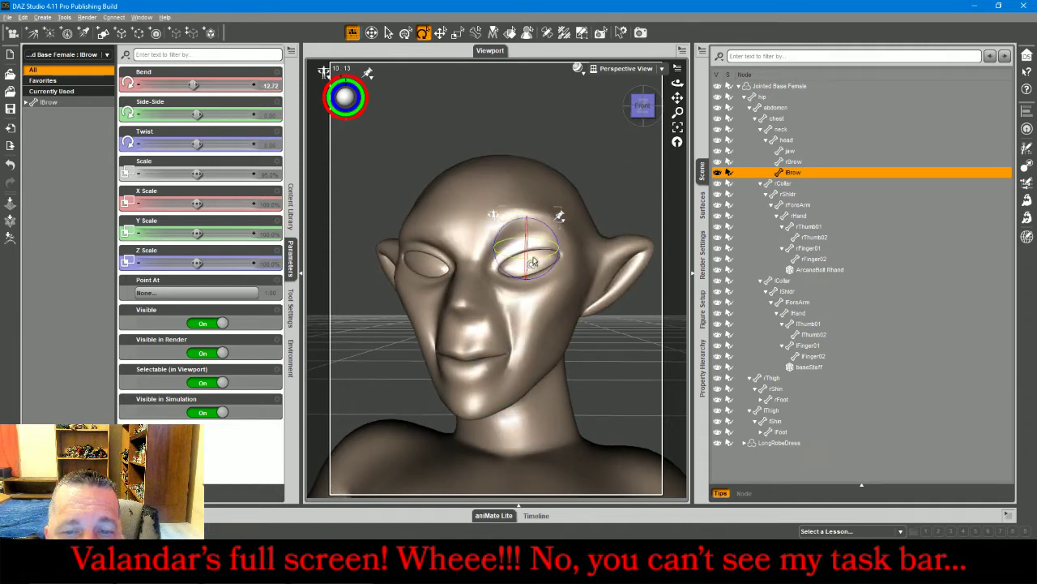
drag(532, 262, 531, 264)
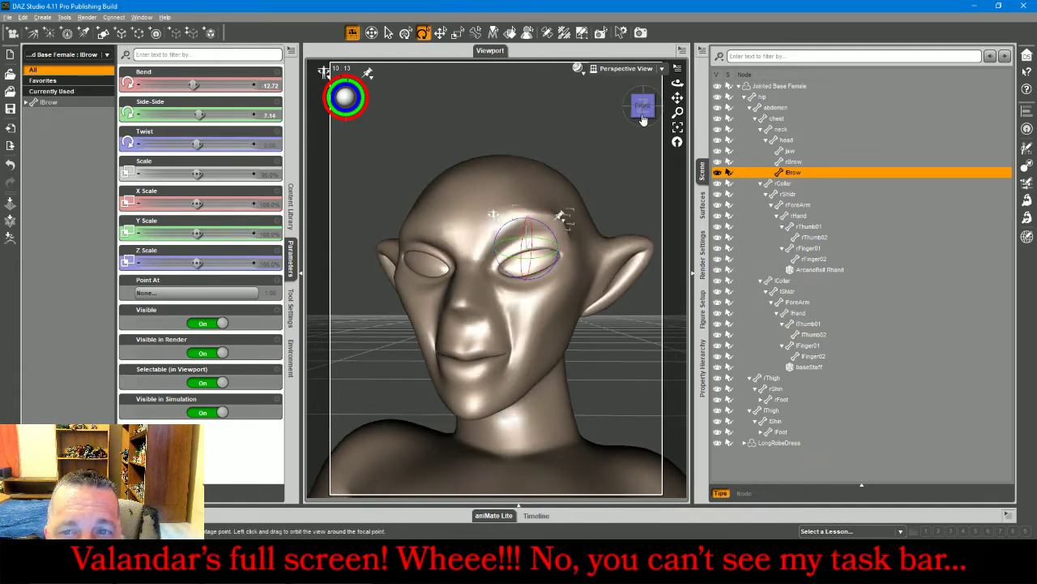
mouse_move(644, 117)
mouse_down()
mouse_move(677, 130)
mouse_move(720, 120)
mouse_move(626, 116)
mouse_up()
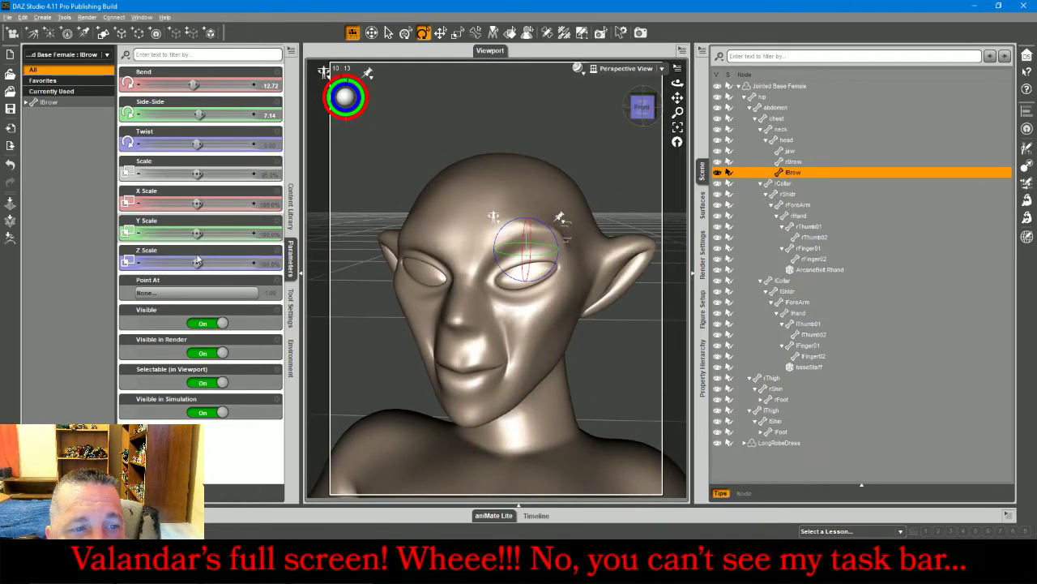
drag(197, 262, 216, 262)
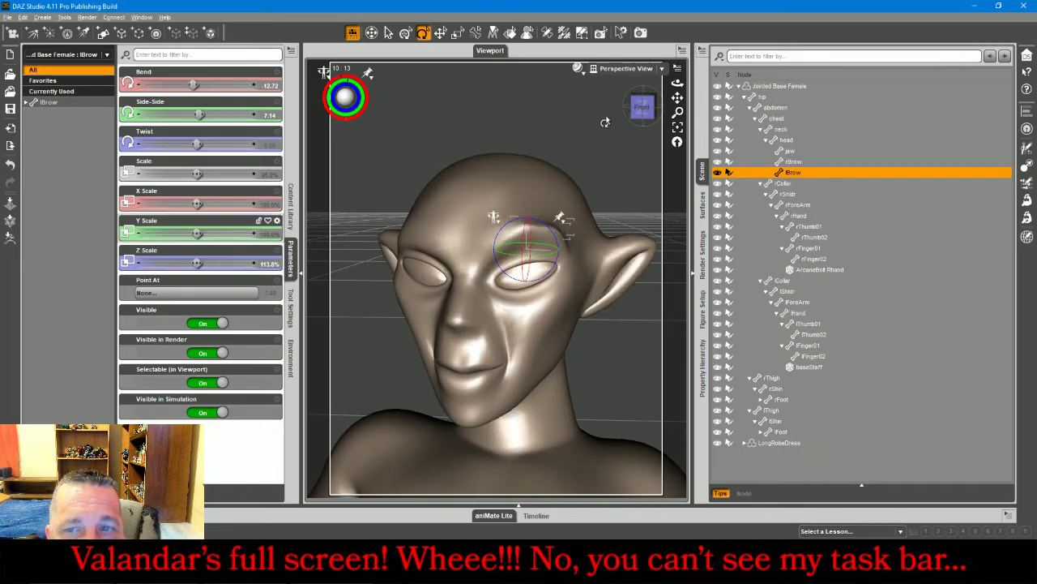
drag(642, 109, 569, 147)
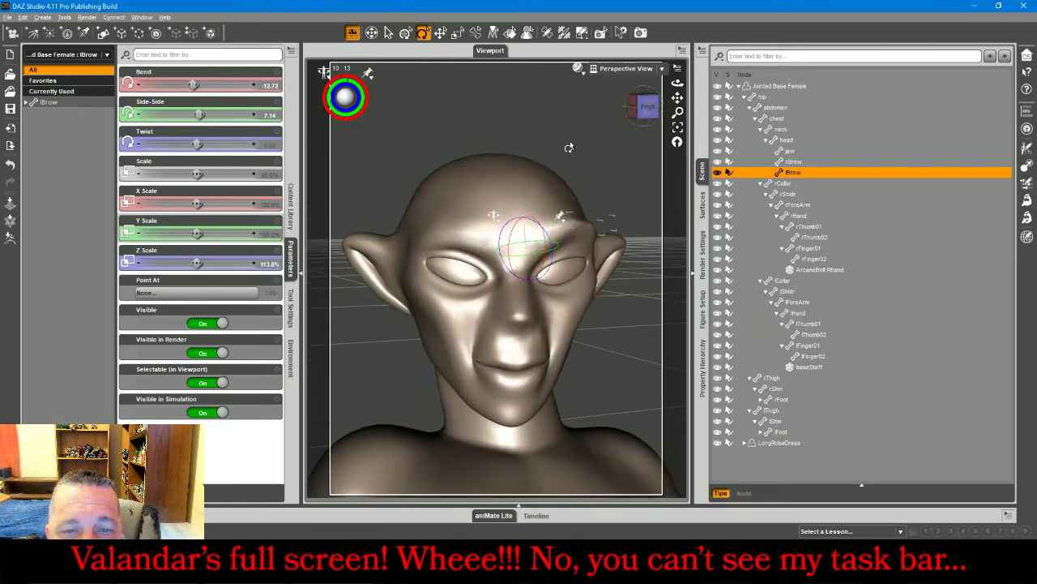
Angle the right brow by rotating rBrow to Bend 2.34, Side-Side -0.54 and Twist -13.11, and frame the whole figure
click(471, 234)
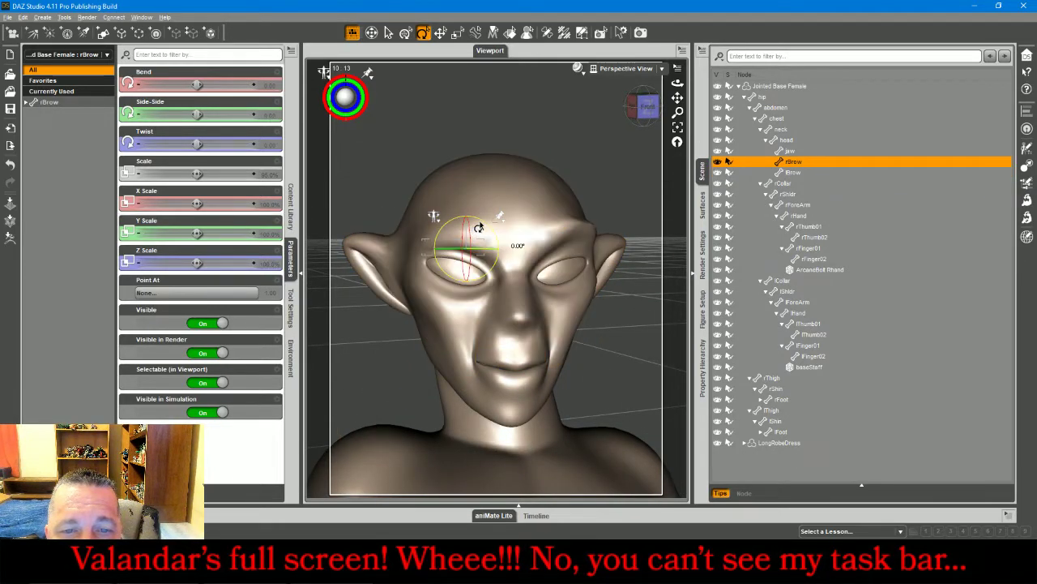
drag(474, 229, 466, 229)
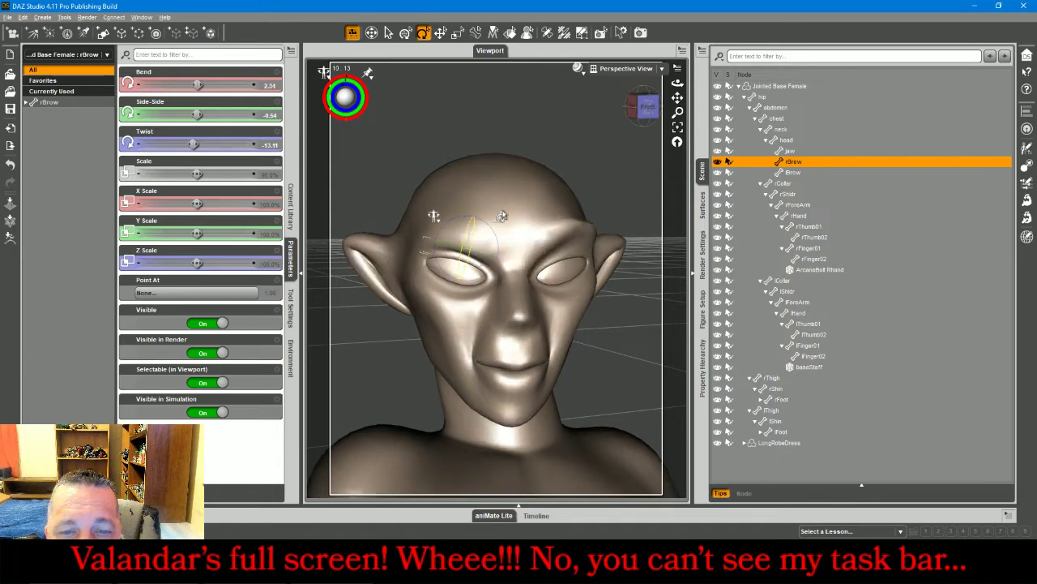
click(611, 155)
click(678, 127)
mouse_move(648, 108)
mouse_down()
mouse_move(639, 107)
mouse_move(684, 107)
mouse_move(644, 107)
mouse_up()
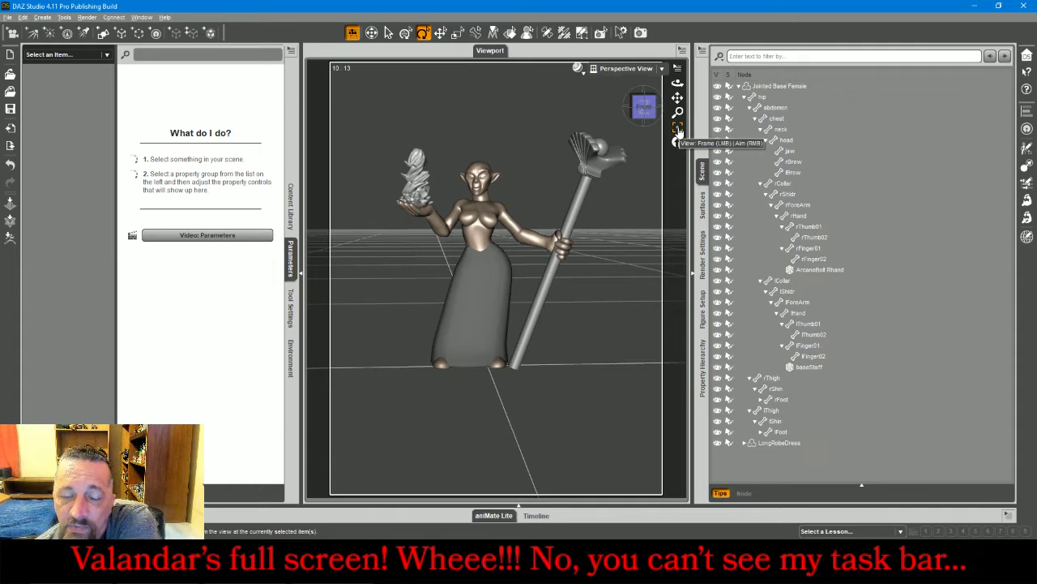
click(678, 129)
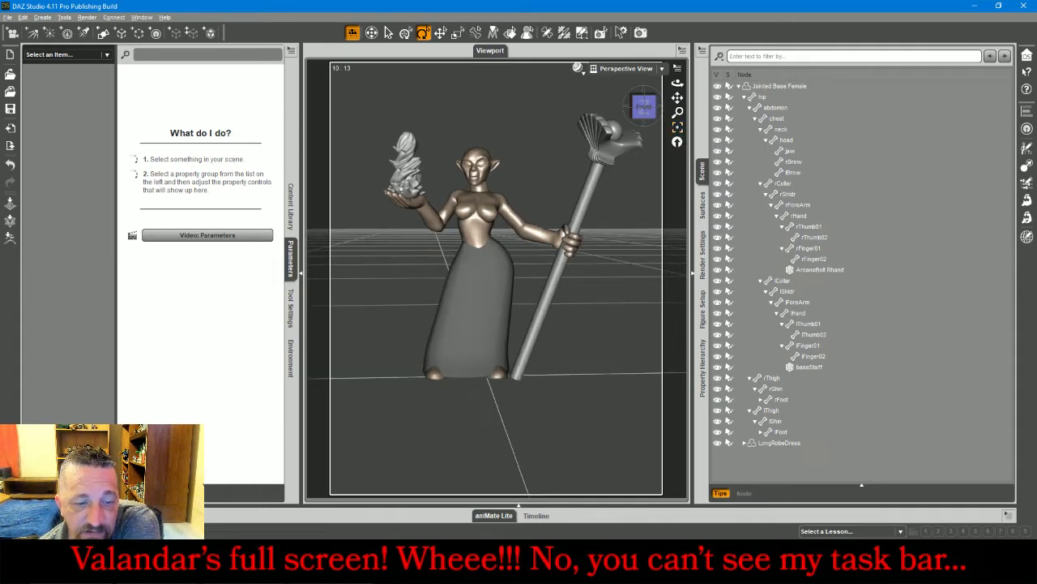
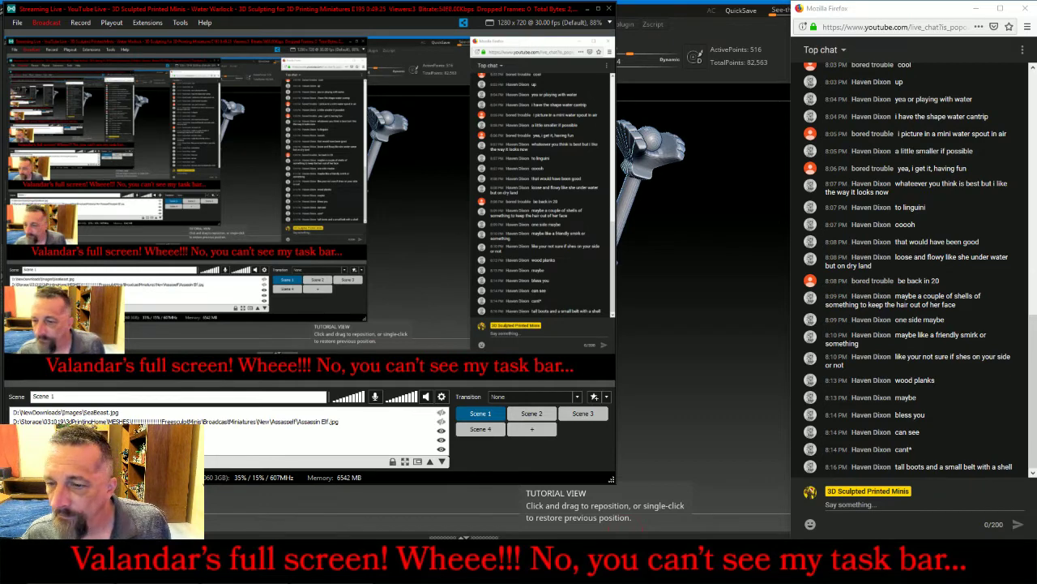
Switch to ZBrush and smooth the wwDress subtool by dividing its geometry up to subdivision level 6
click(203, 571)
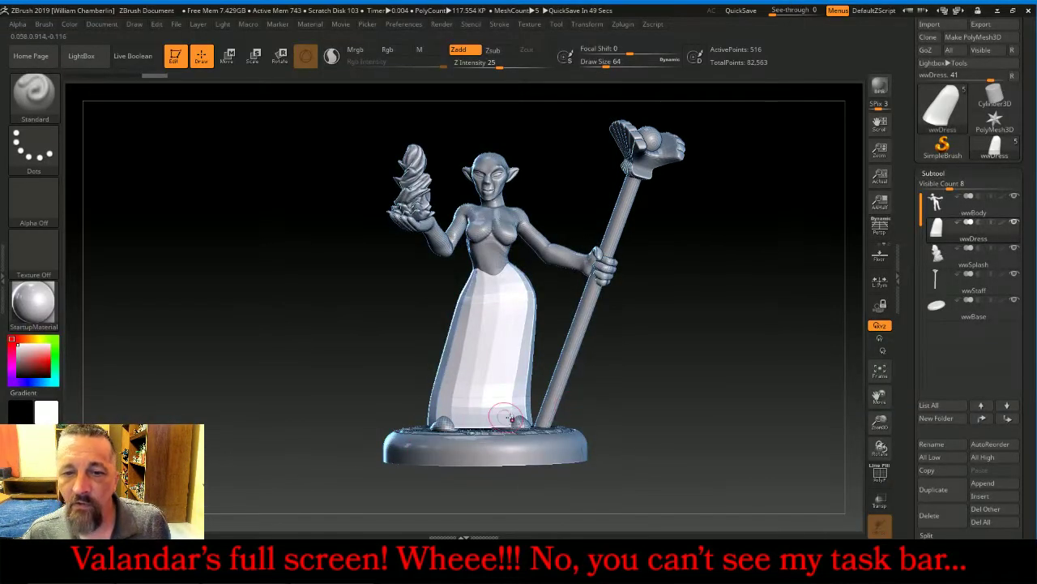
drag(677, 394, 679, 398)
click(680, 398)
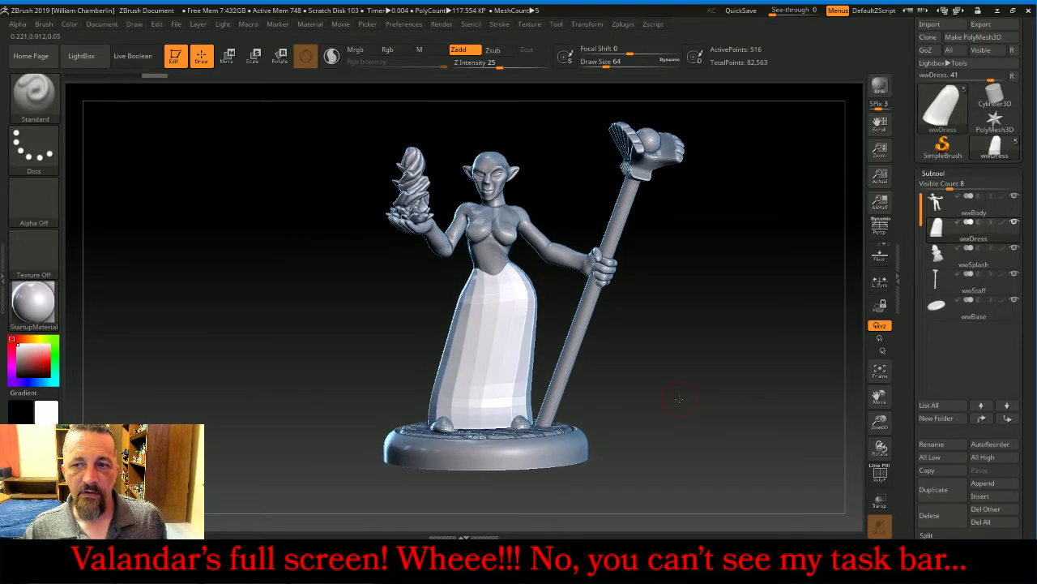
click(986, 172)
click(937, 186)
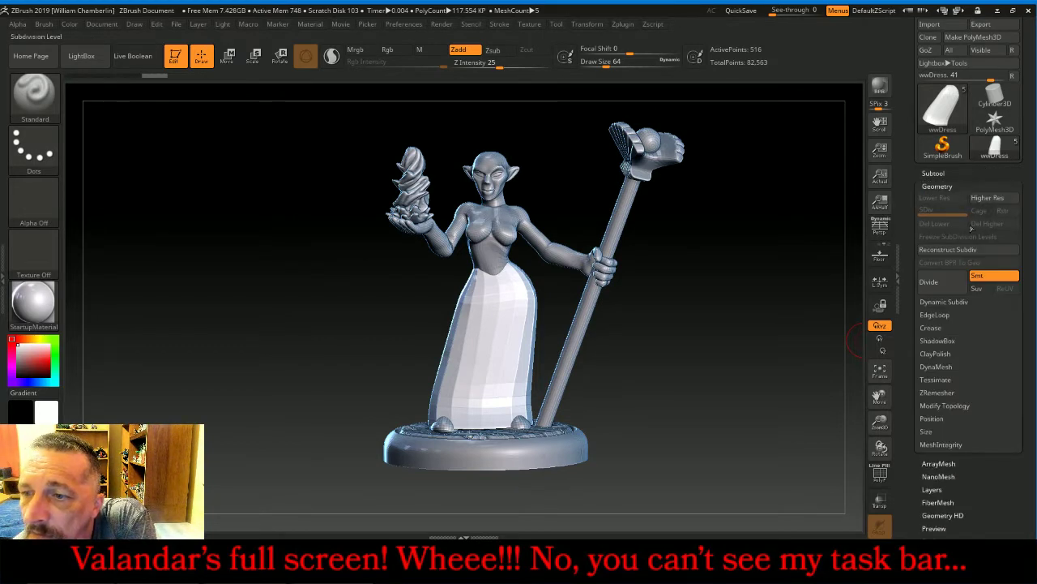
click(958, 281)
click(956, 282)
click(955, 283)
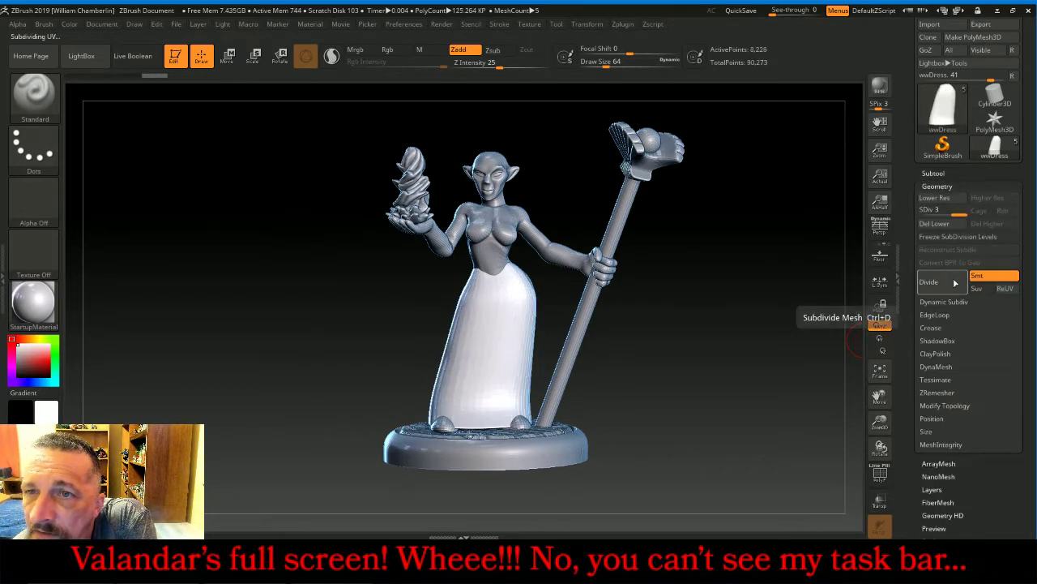
click(955, 282)
click(955, 282)
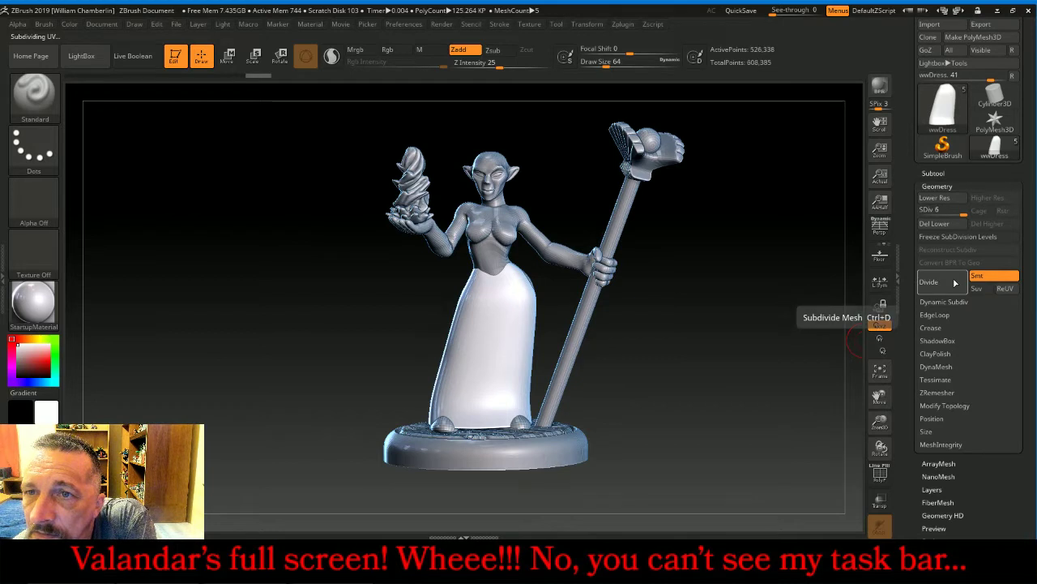
Delete the dress's lower subdivision levels and DynaMesh it at a resolution of 768
click(933, 226)
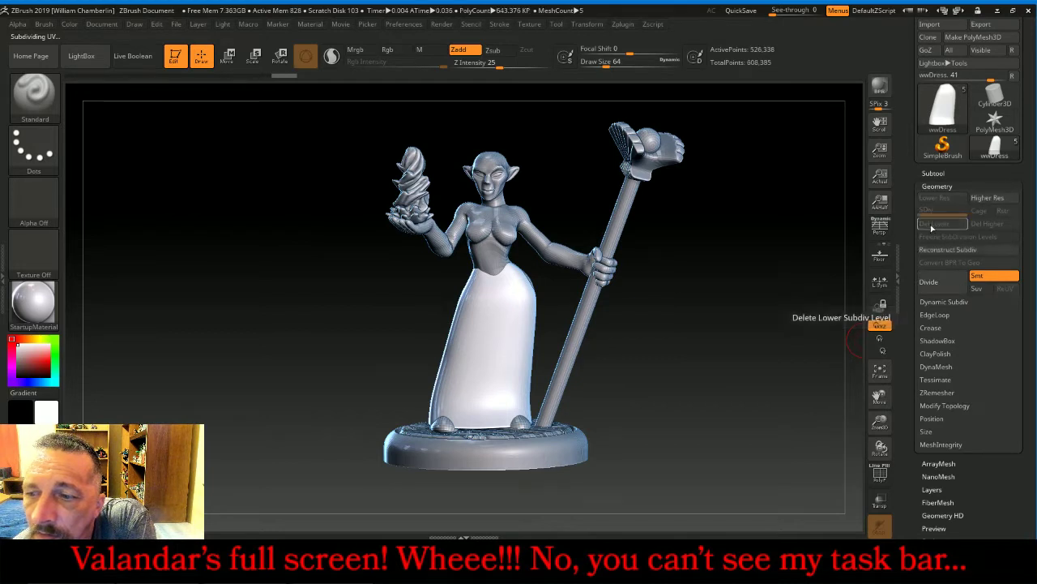
click(945, 367)
click(940, 404)
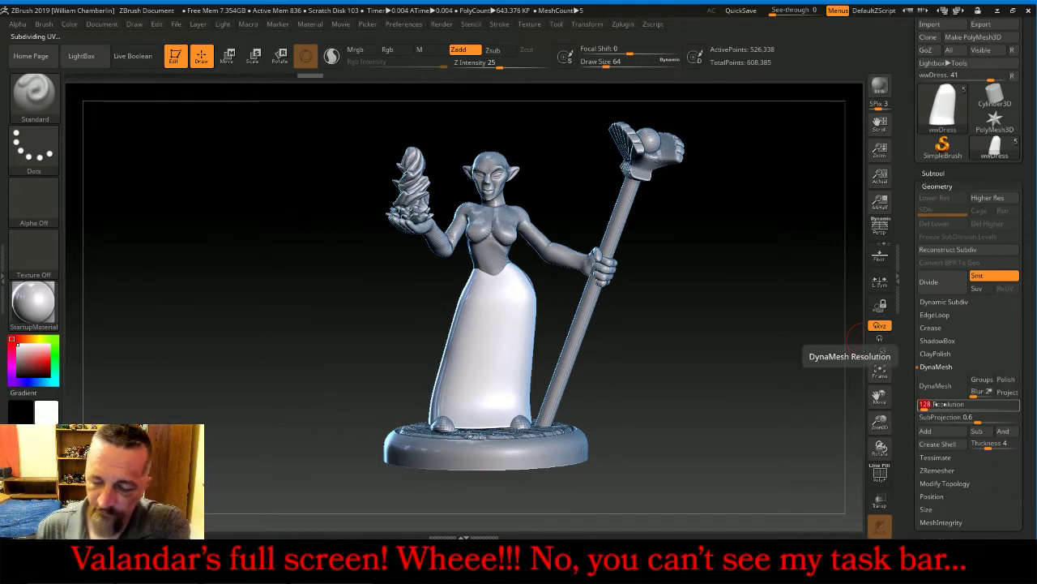
text(768)
key(Return)
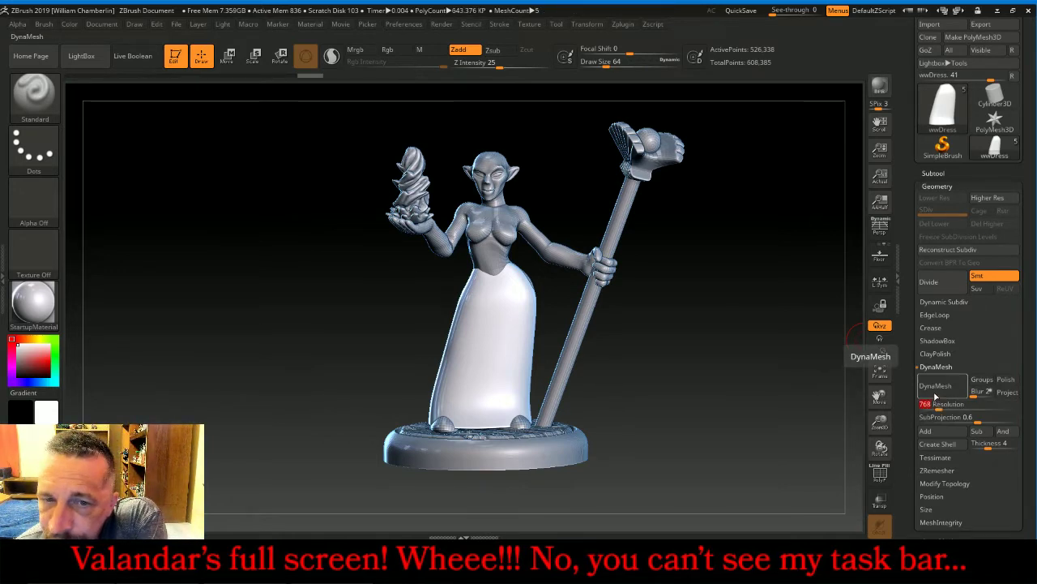
click(935, 387)
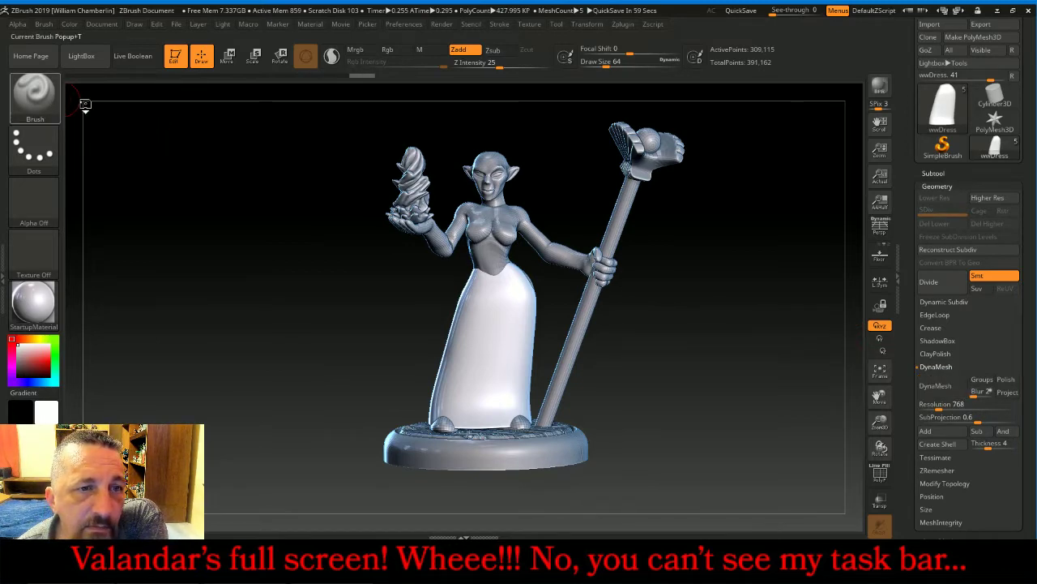
Choose the Move brush and set its draw size to 112
click(38, 97)
click(359, 284)
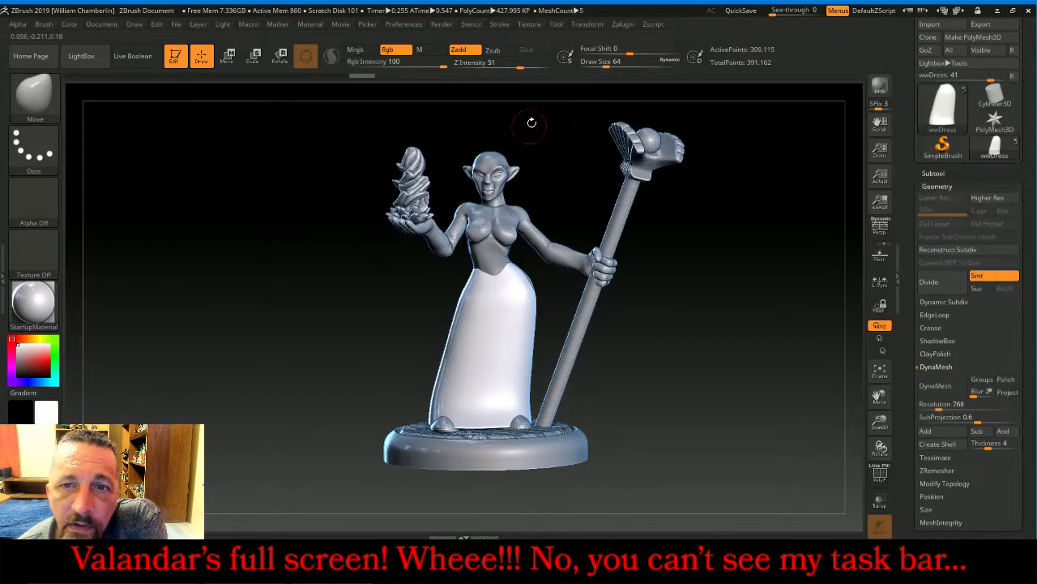
click(565, 56)
drag(606, 63, 617, 63)
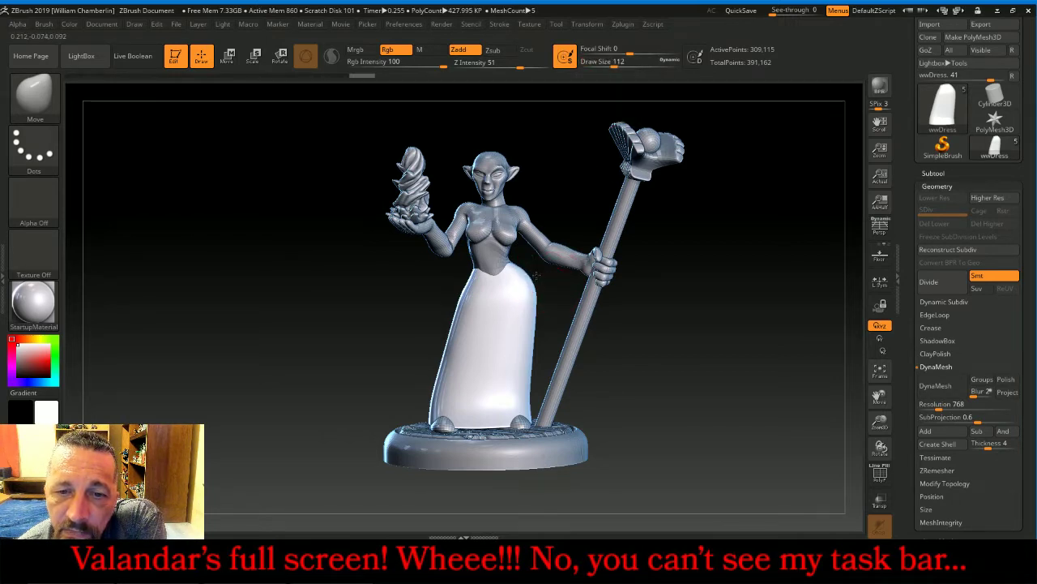
Cut away the lower part of the dress with TrimRect, slanting the hem so it is longest on the casting-arm side
drag(693, 319, 571, 327)
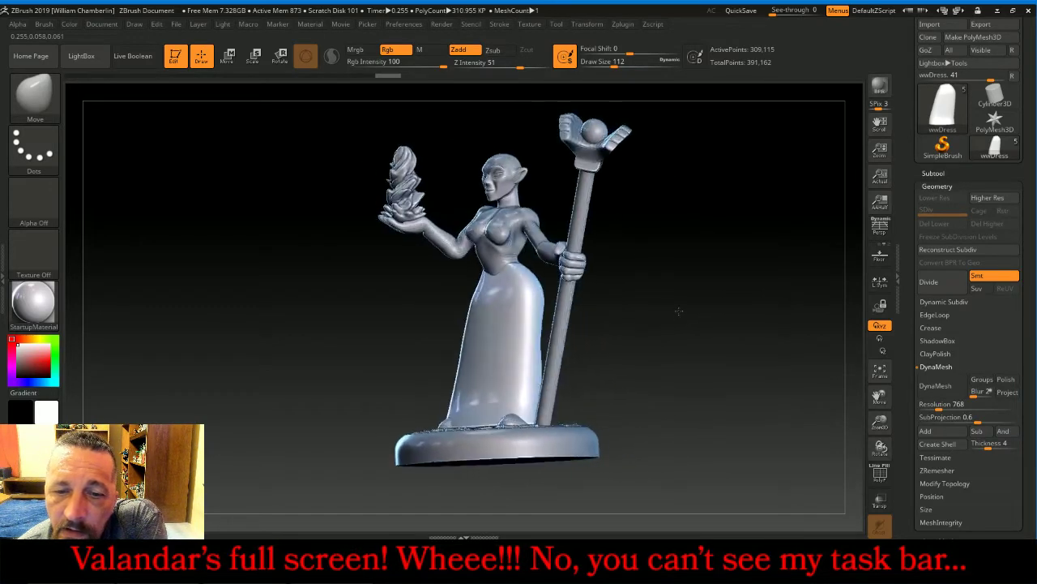
mouse_move(692, 313)
mouse_down()
mouse_move(754, 314)
mouse_move(719, 327)
mouse_move(722, 311)
mouse_move(701, 330)
mouse_move(674, 329)
mouse_up()
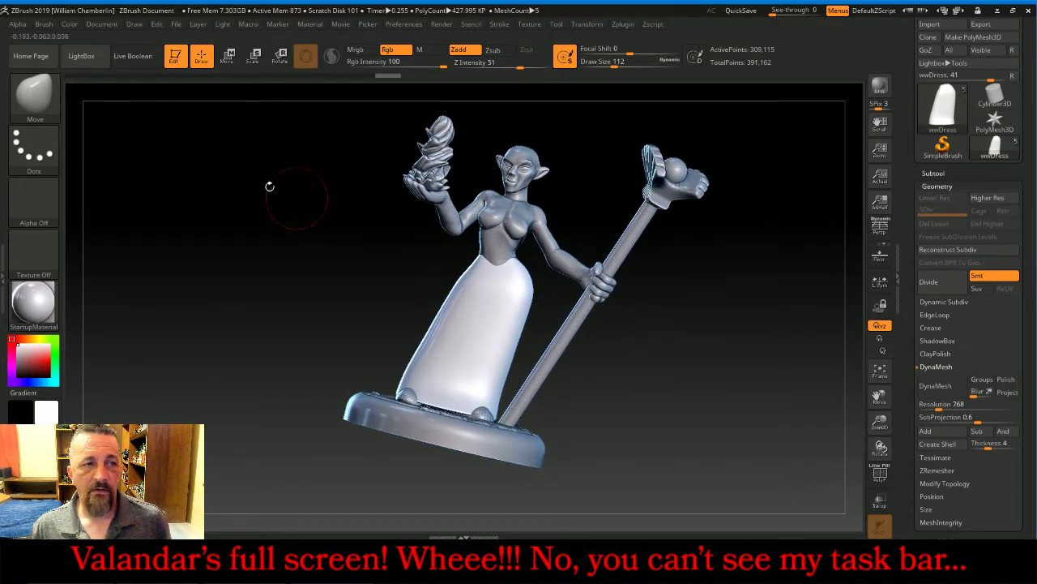
click(34, 96)
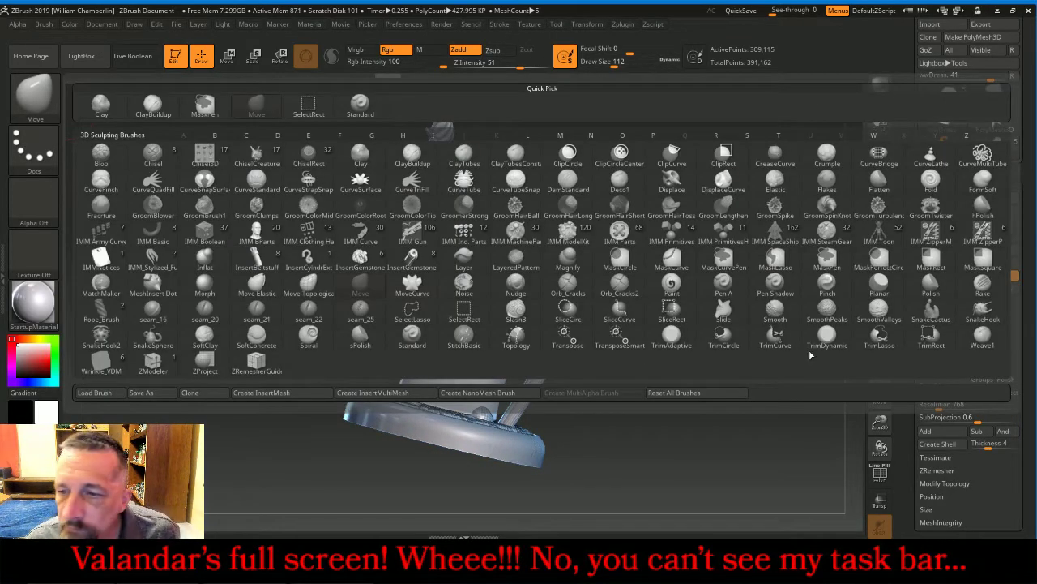
click(931, 333)
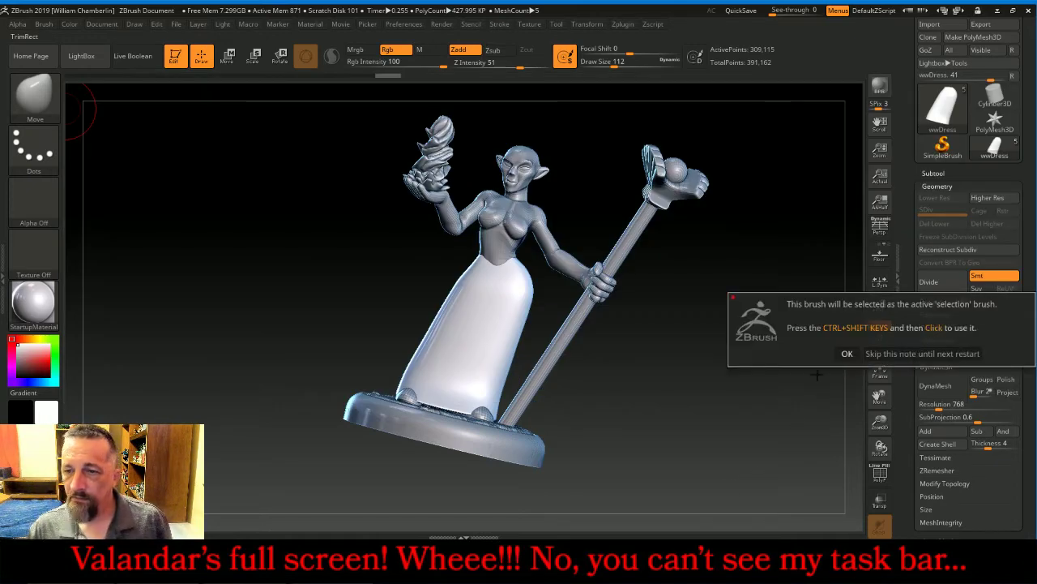
click(847, 353)
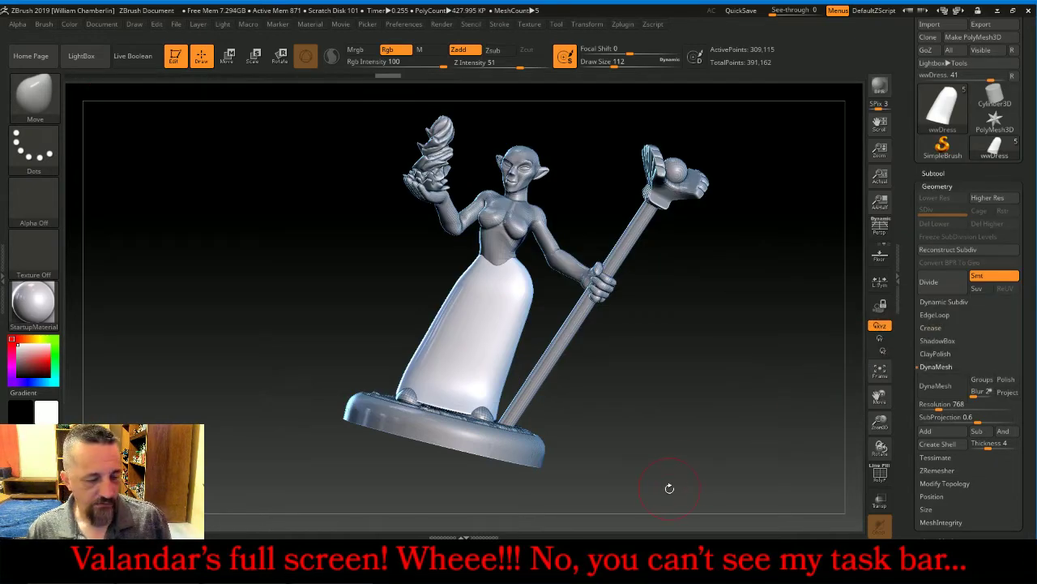
key(ctrl)
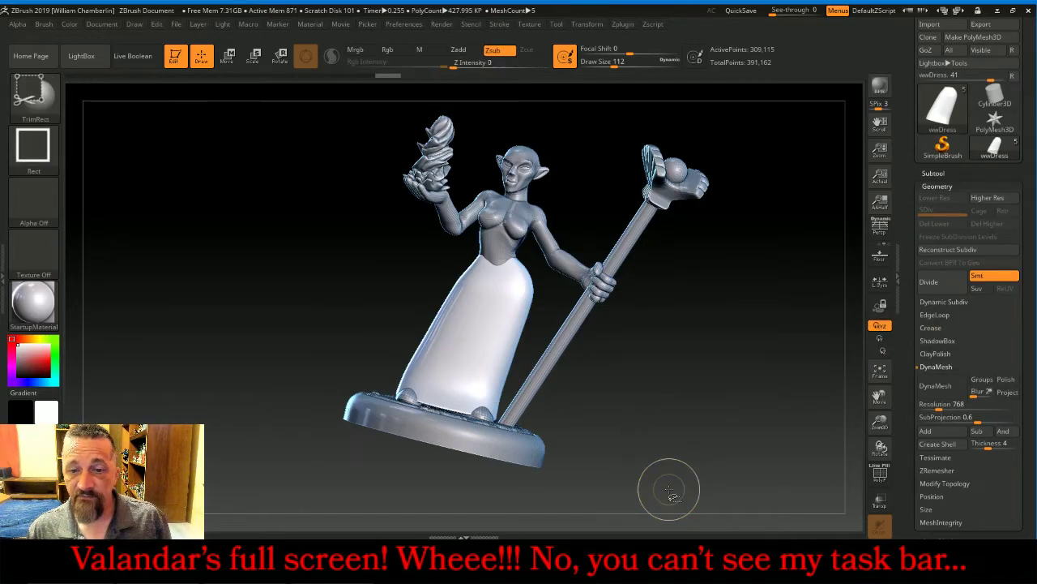
mouse_move(669, 488)
ctrl+shift+mouse_down()
mouse_move(475, 462)
mouse_move(275, 349)
ctrl+shift+mouse_up()
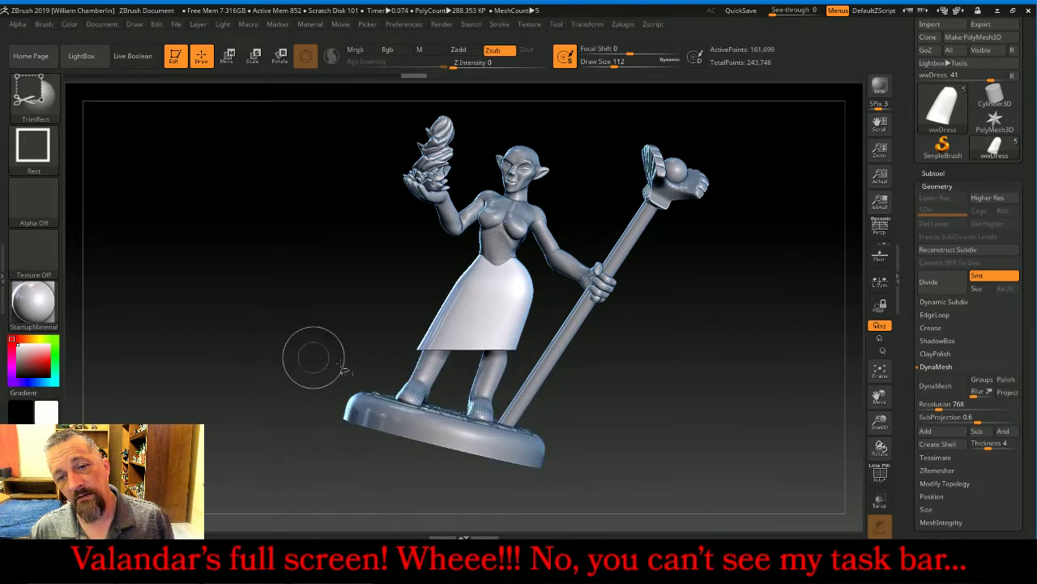
shift+drag(667, 392, 688, 379)
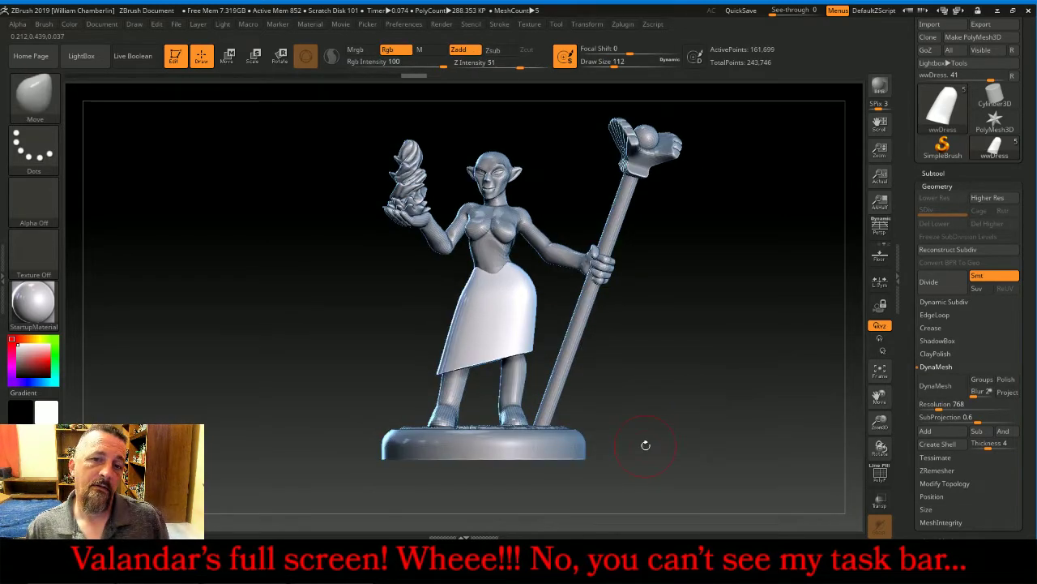
Check the live chat and try flaring the dress's long hem corner outward with the Move brush, starting at draw size 293
click(462, 571)
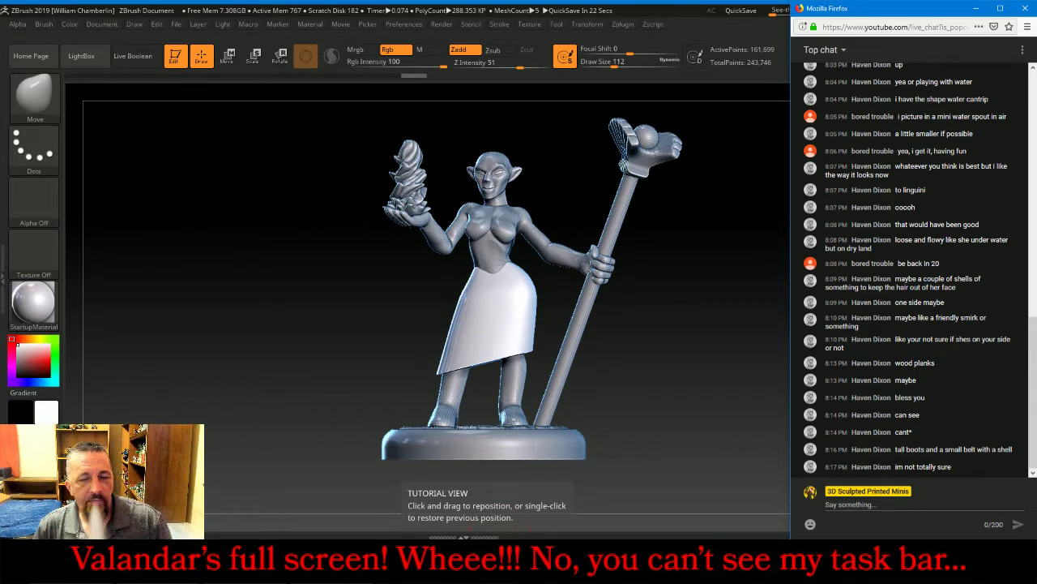
click(47, 95)
key(m)
key(v)
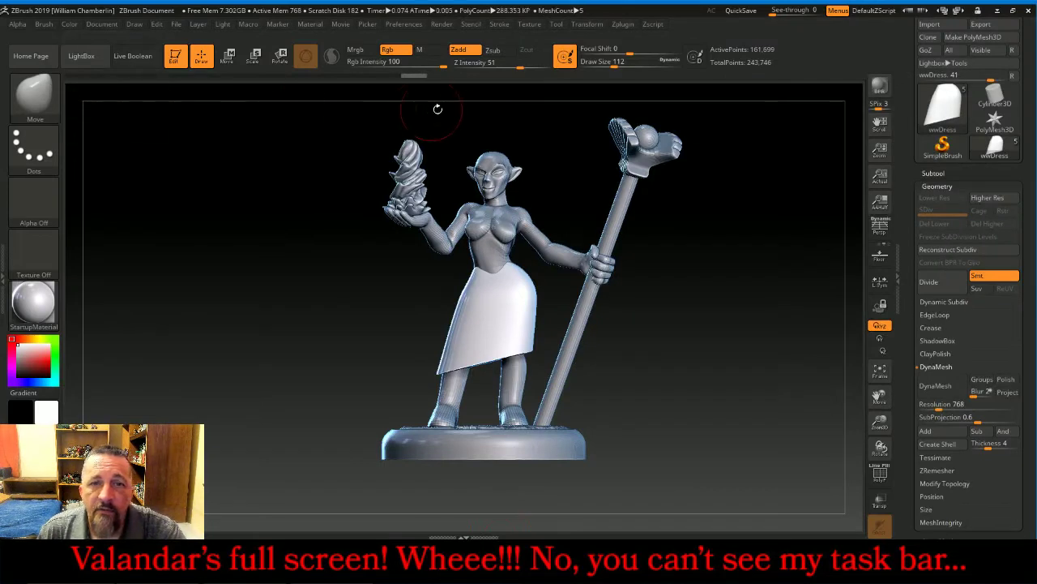
drag(614, 64, 635, 64)
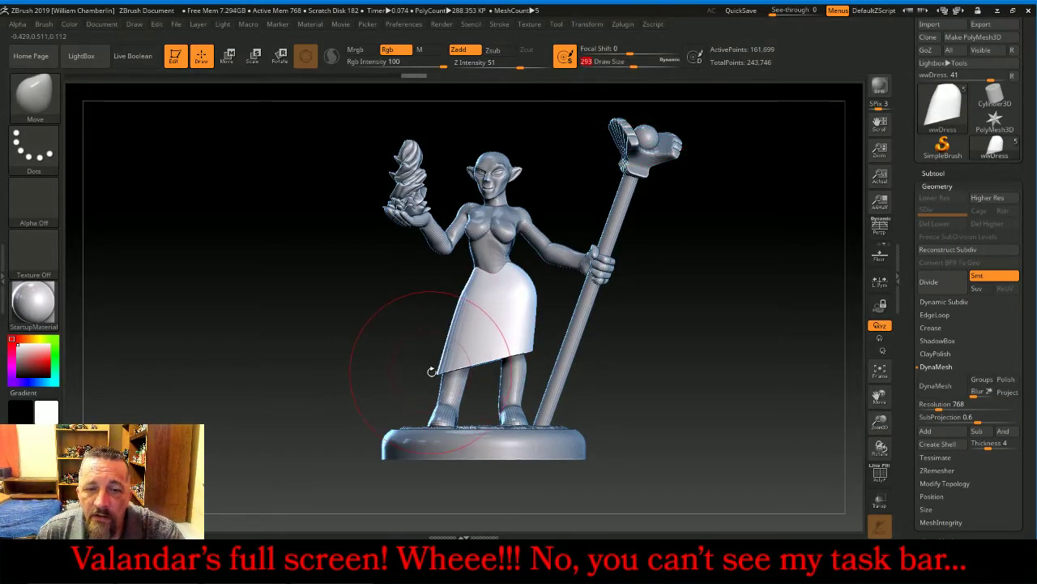
drag(436, 373, 387, 365)
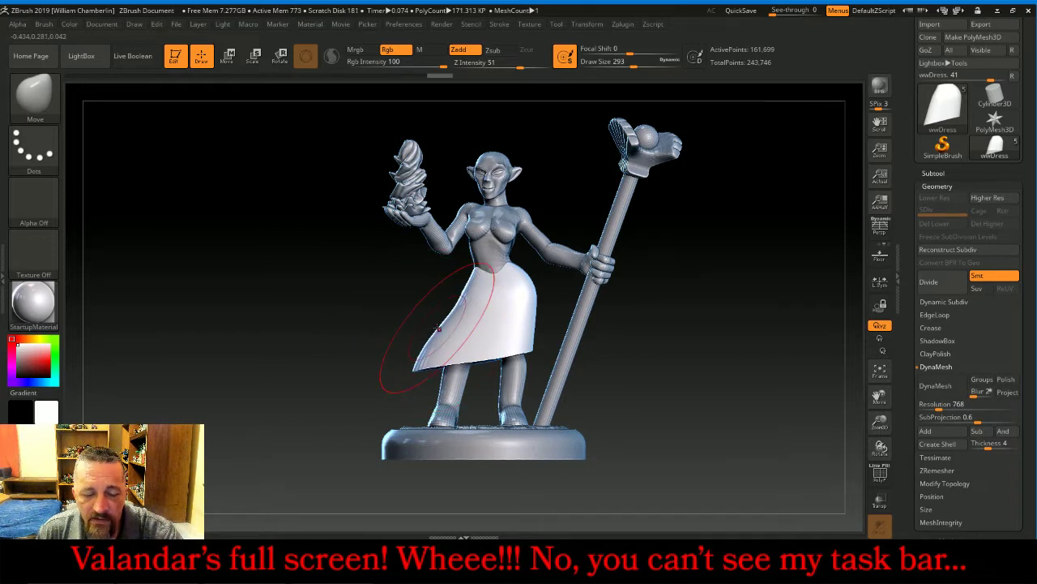
key(bracketleft)
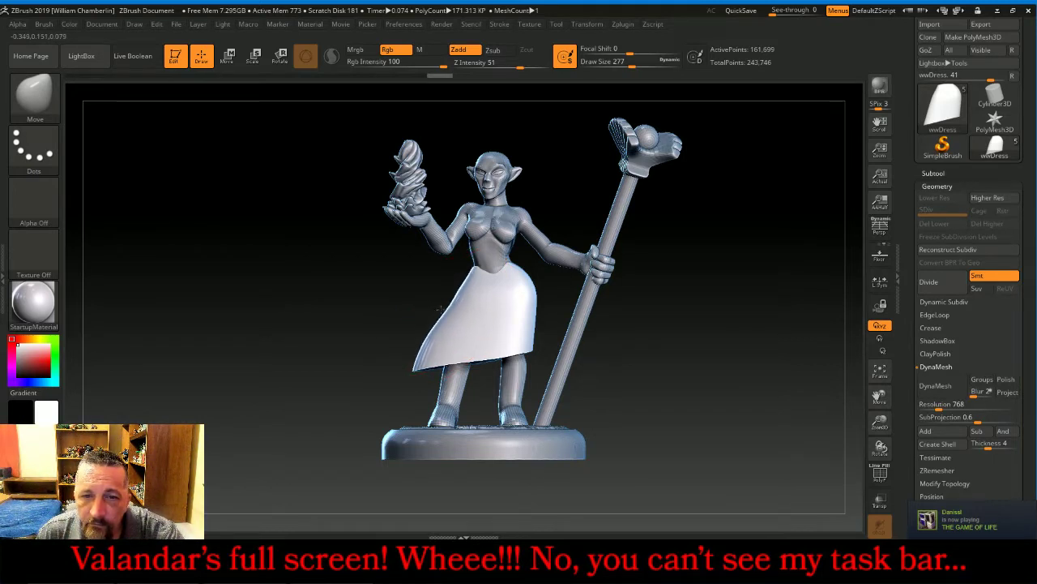
drag(441, 309, 435, 310)
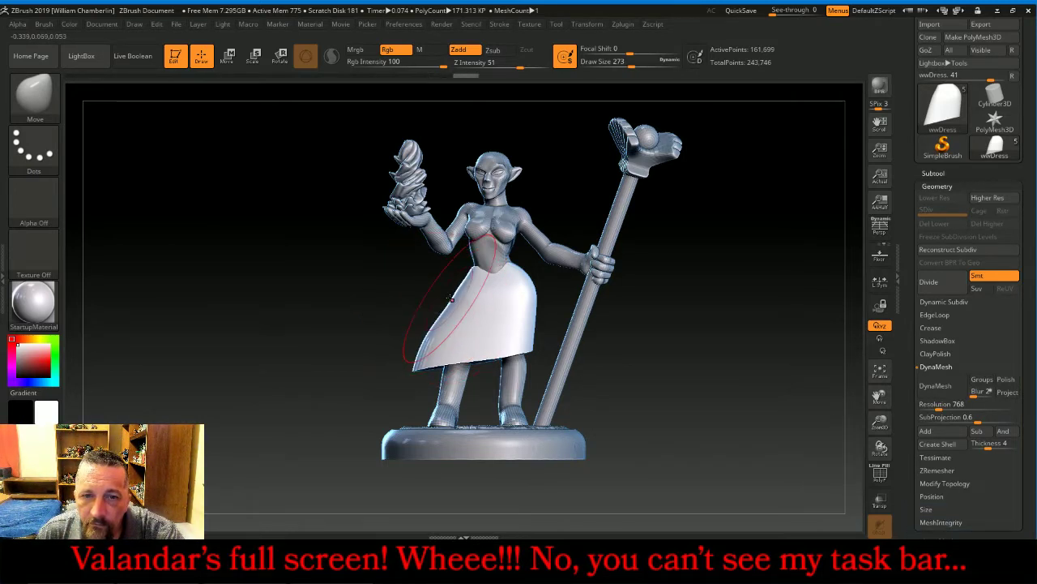
key(bracketleft)
key(bracketleft)
key(bracketleft)
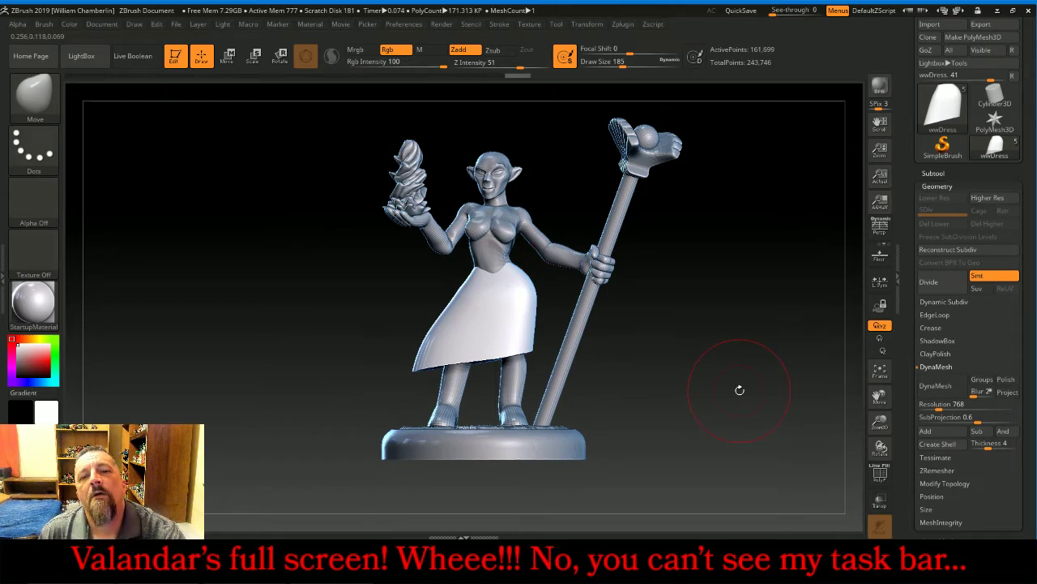
Check the live chat for feedback and undo the Move brush reshaping of the dress
drag(739, 390, 487, 389)
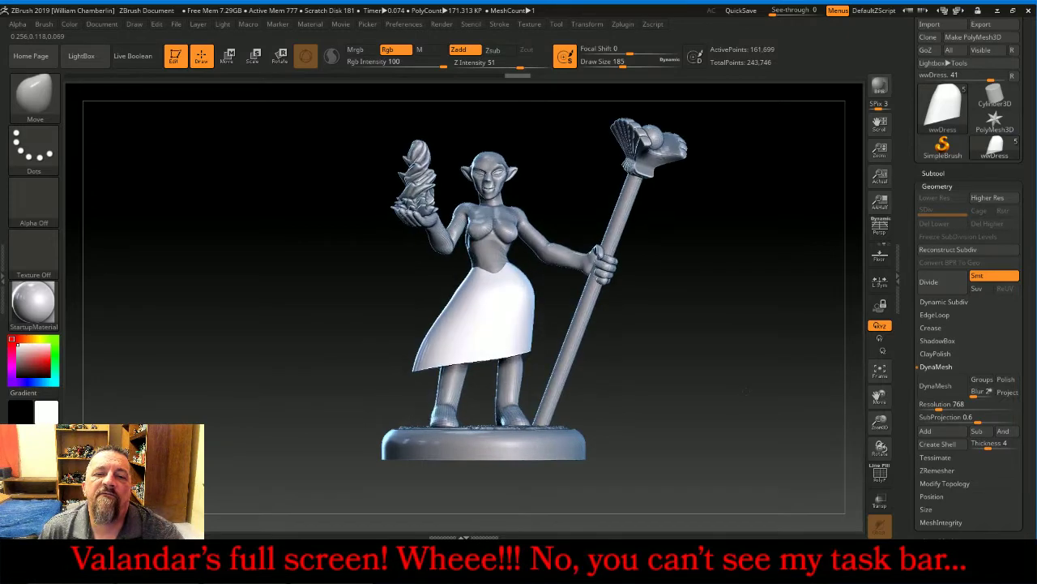
click(407, 555)
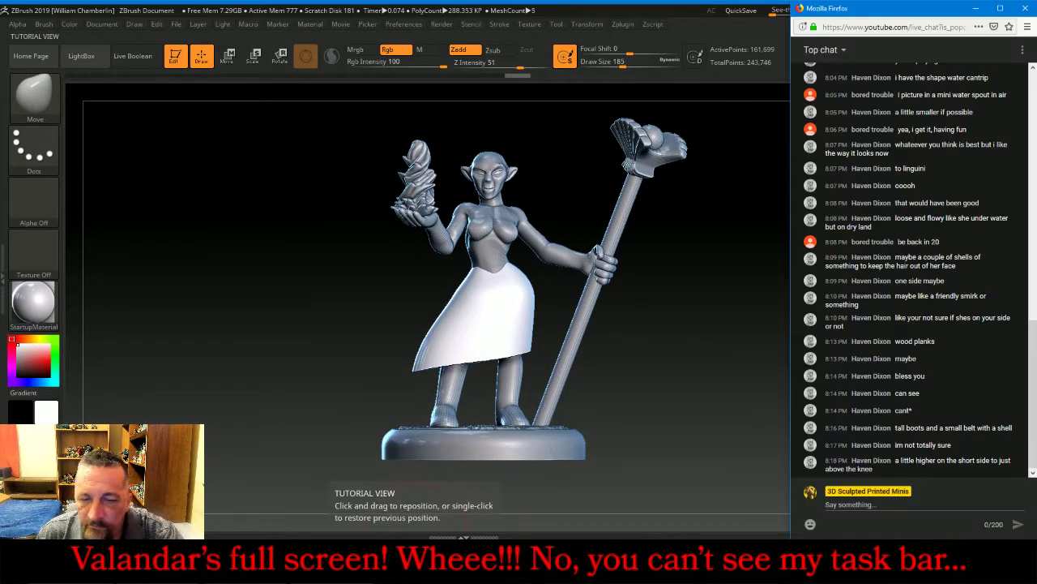
click(649, 433)
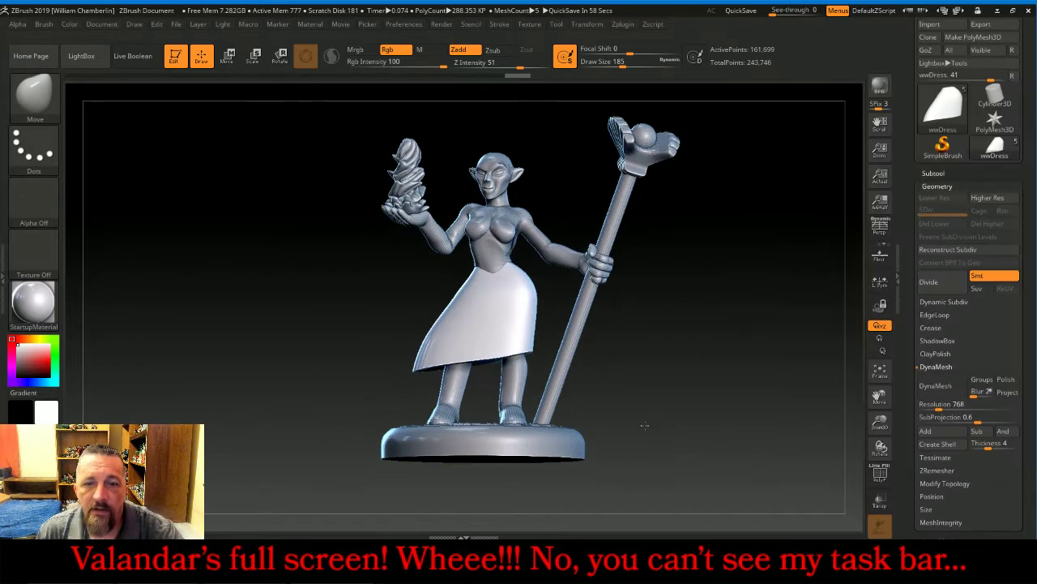
drag(644, 424, 651, 429)
key(ctrl)
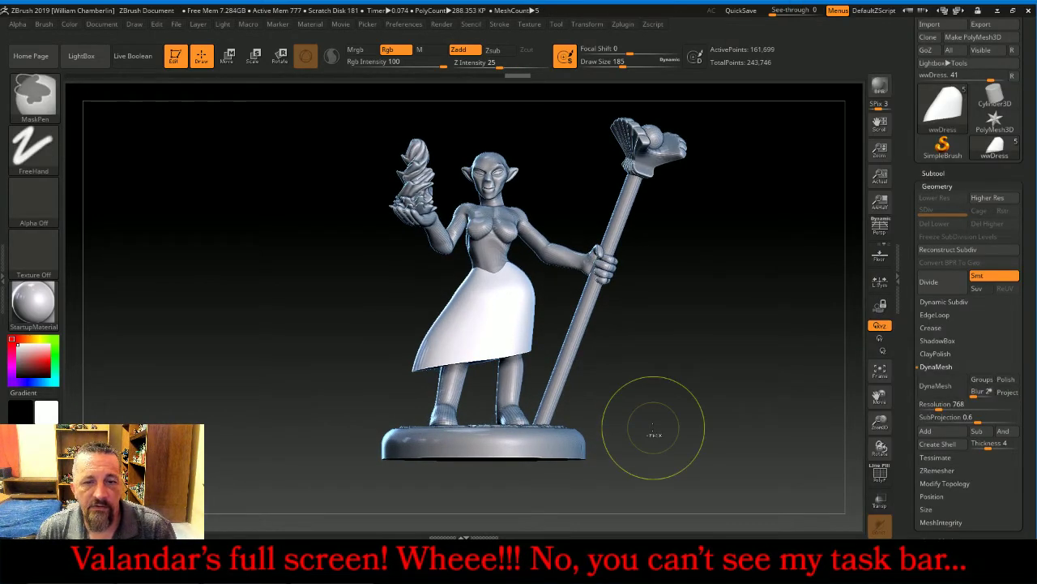
Try trimming the dress to a steeper hem with TrimRect, raising the staff side above the knee with transparency as a guide
mouse_move(653, 425)
mouse_down()
mouse_move(718, 409)
mouse_move(694, 398)
mouse_move(695, 342)
mouse_up()
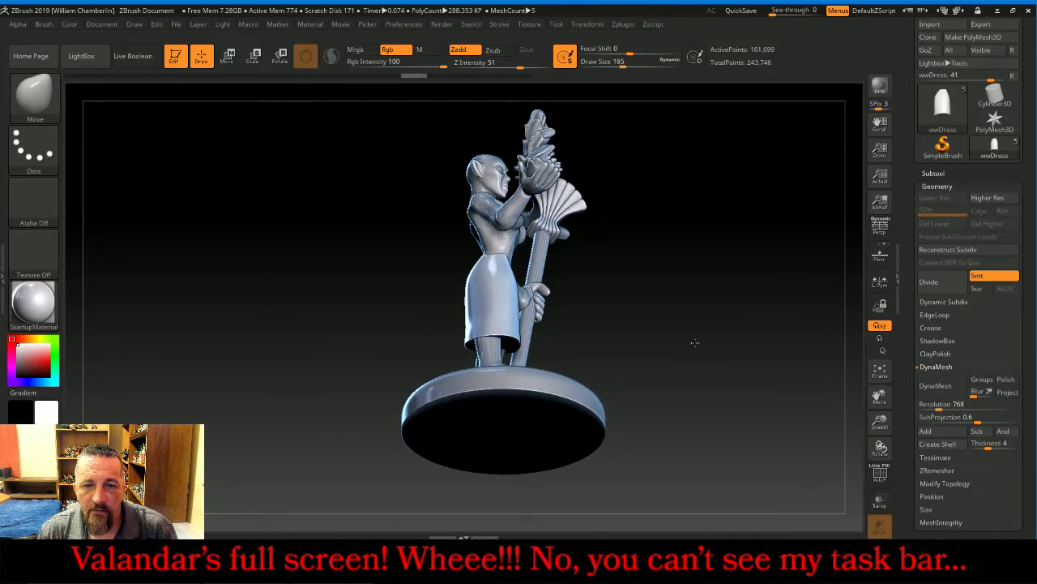
drag(695, 342, 694, 340)
drag(741, 378, 684, 372)
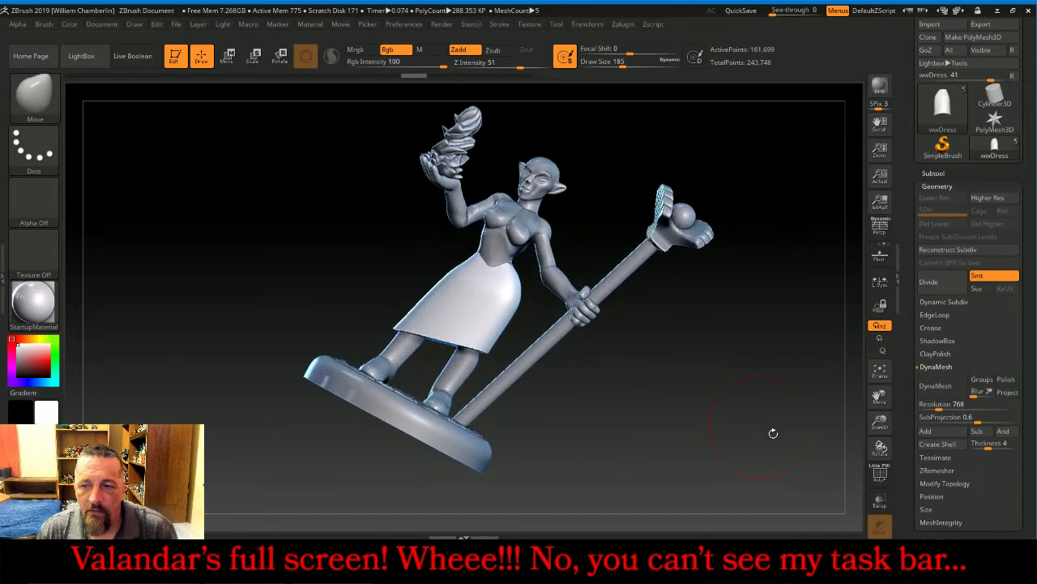
click(880, 498)
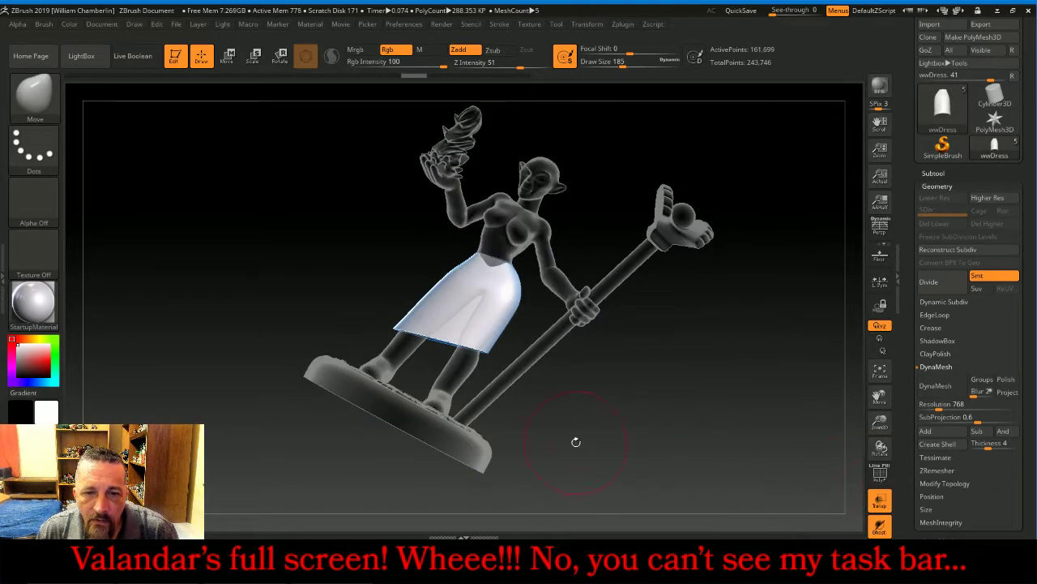
key(ctrl)
mouse_move(575, 441)
ctrl+shift+mouse_down()
mouse_move(307, 327)
mouse_move(669, 408)
mouse_move(684, 382)
mouse_move(726, 385)
mouse_move(709, 360)
mouse_move(709, 378)
mouse_move(674, 369)
mouse_move(698, 357)
ctrl+shift+mouse_up()
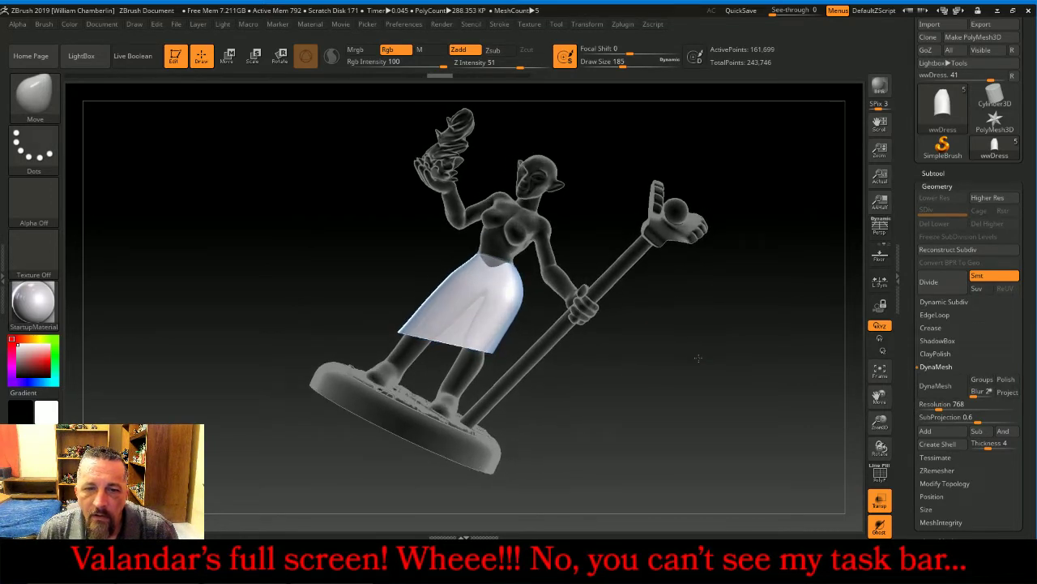
mouse_move(673, 467)
ctrl+shift+mouse_down()
mouse_move(296, 363)
mouse_move(236, 329)
ctrl+shift+mouse_up()
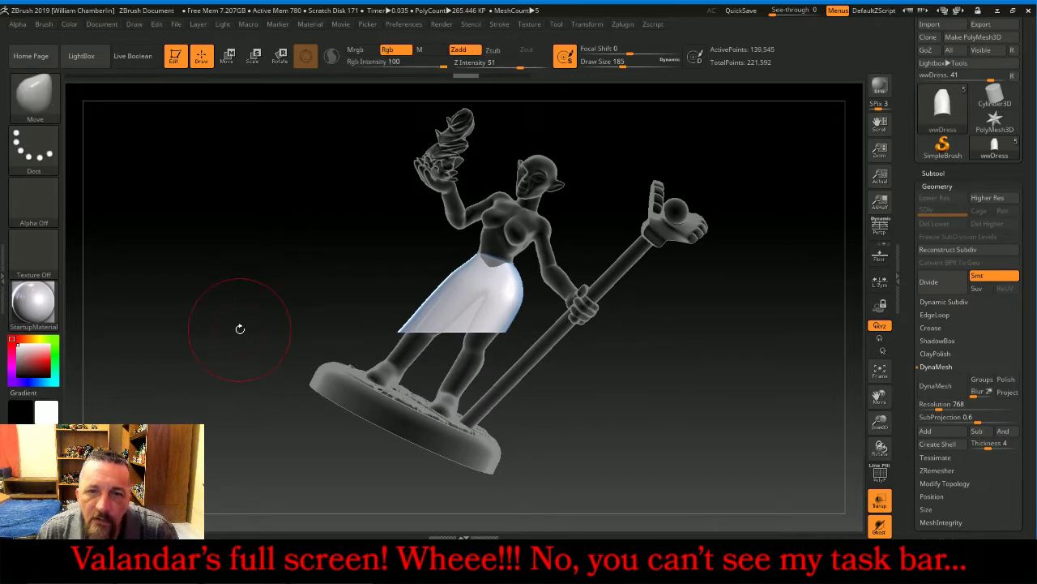
click(880, 507)
shift+drag(765, 462, 750, 447)
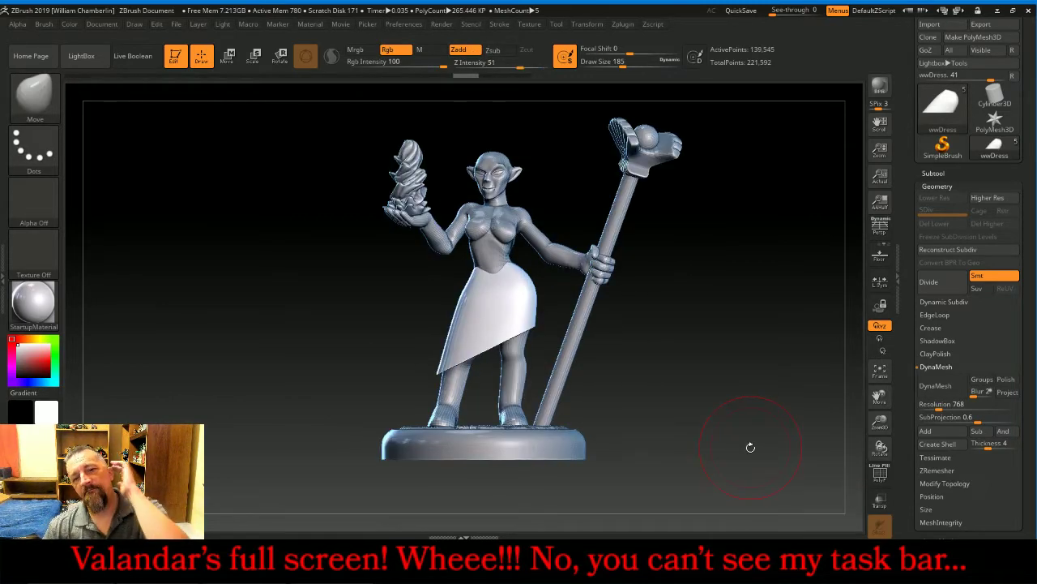
Read the viewer's feedback on the dress length in the live chat and undo the steeper hem trim
click(454, 556)
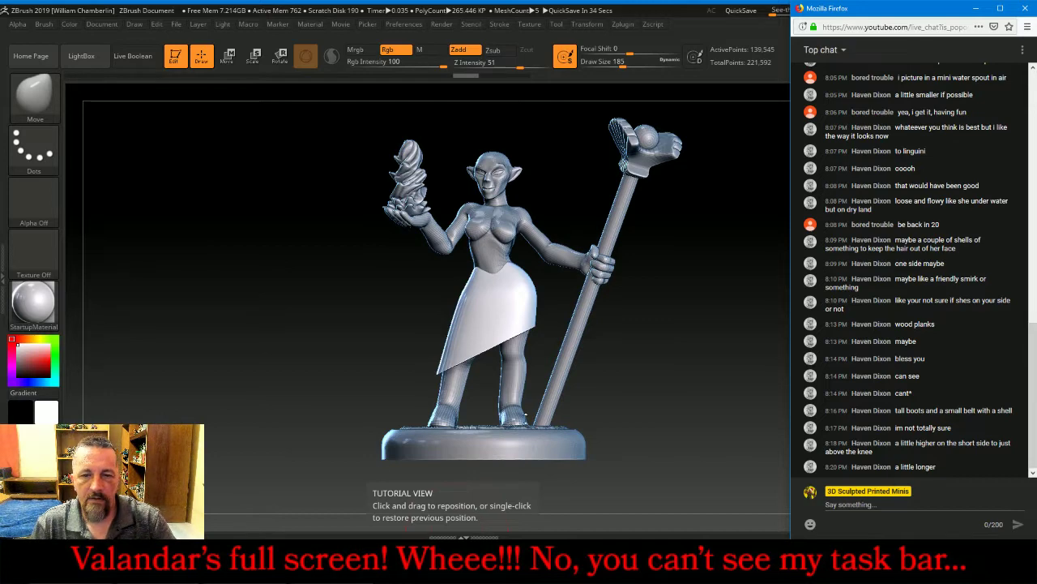
click(672, 391)
key(ctrl)
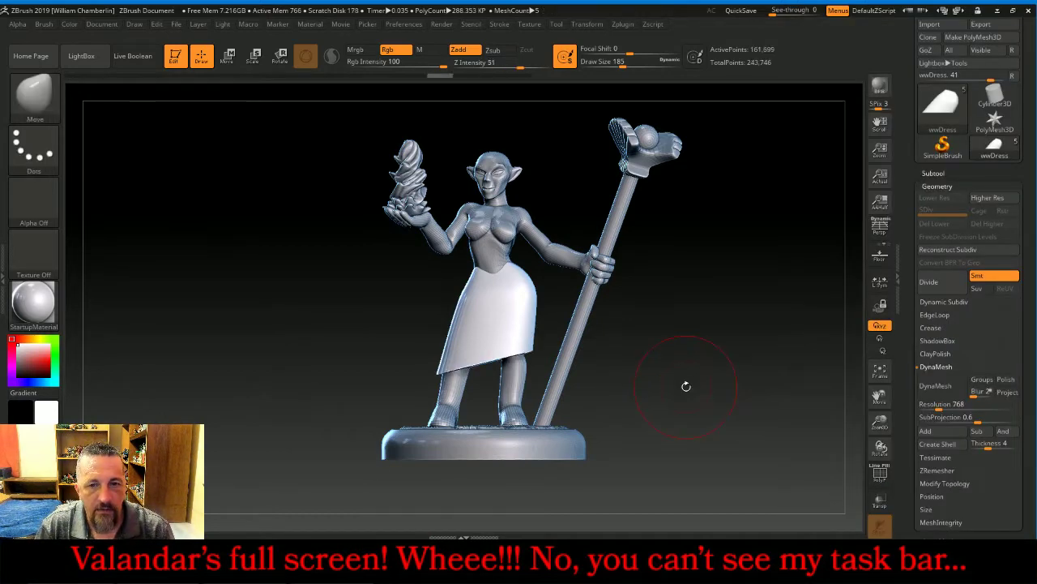
Turn on transparency and trim the hem again with TrimRect, leaving the dress slightly longer than in the previous cut
drag(688, 389, 822, 446)
click(881, 500)
mouse_move(860, 487)
mouse_down()
mouse_move(789, 436)
mouse_move(795, 405)
mouse_move(735, 398)
mouse_up()
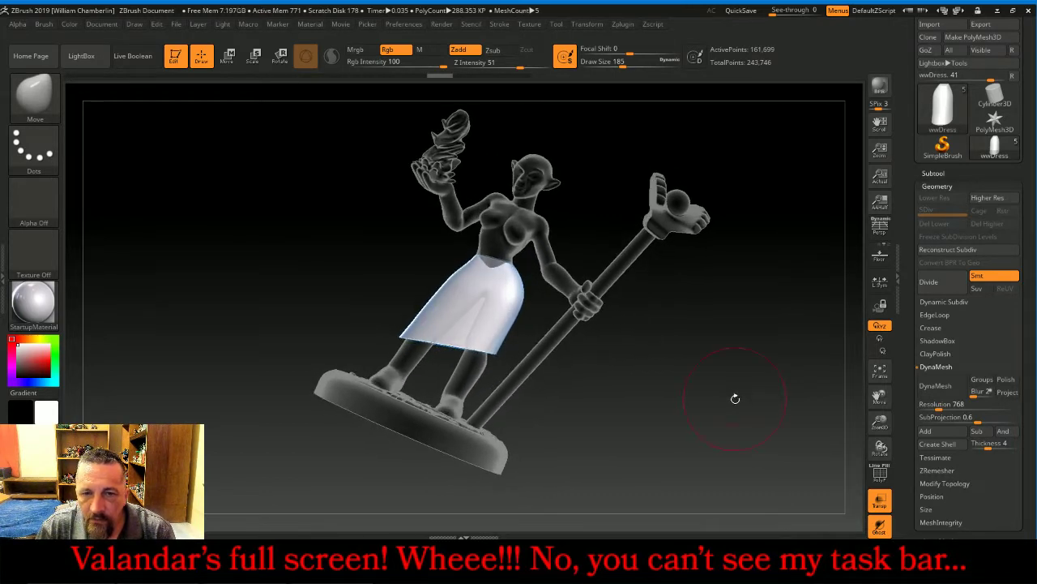
ctrl+shift+drag(657, 452, 343, 386)
drag(242, 342, 231, 336)
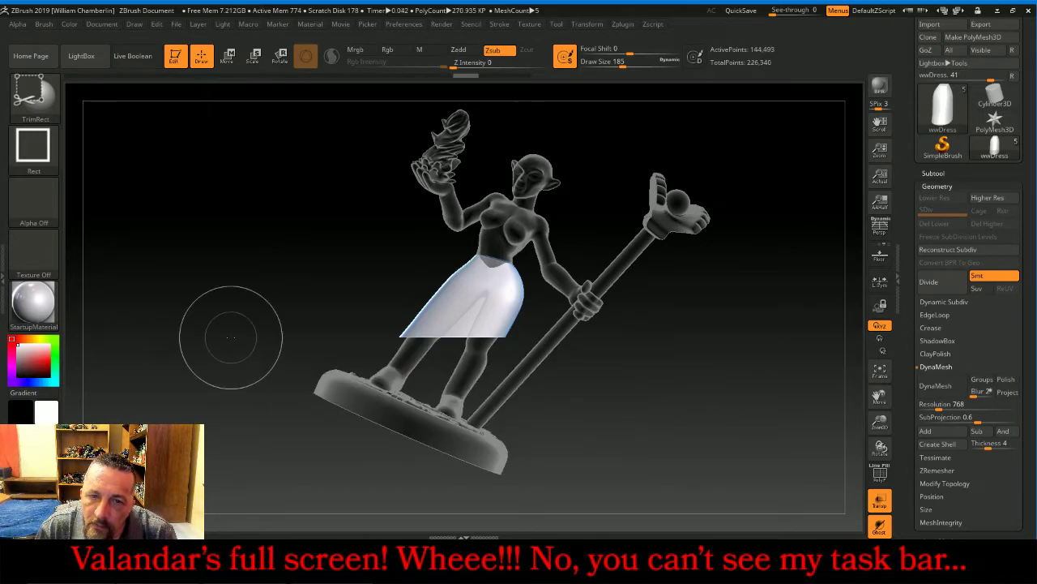
Turn off transparency and check the live chat for feedback on the trimmed dress
click(879, 500)
drag(805, 478, 770, 450)
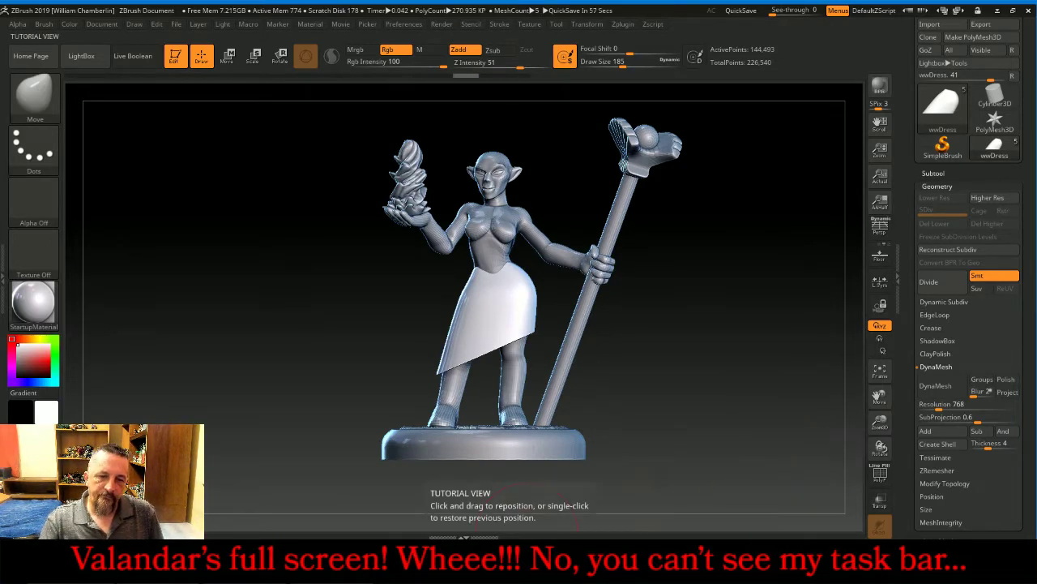
click(519, 569)
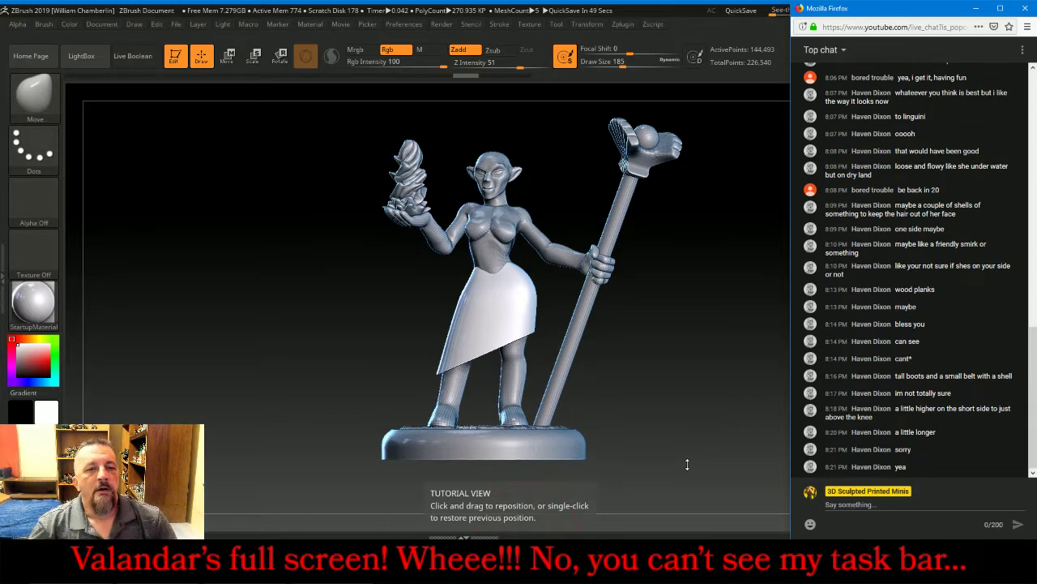
click(221, 246)
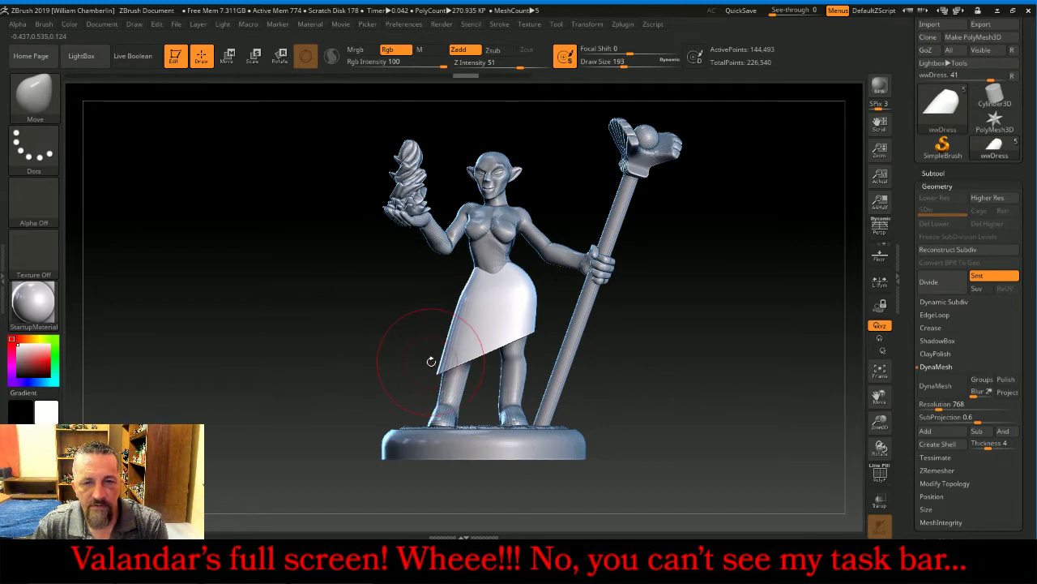
Enlarge the Move brush to a draw size of about 293 and pull the dress's long hem corner outward, away from the leg
key(bracketright)
key(bracketright)
key(bracketright)
key(bracketright)
key(bracketright)
key(bracketright)
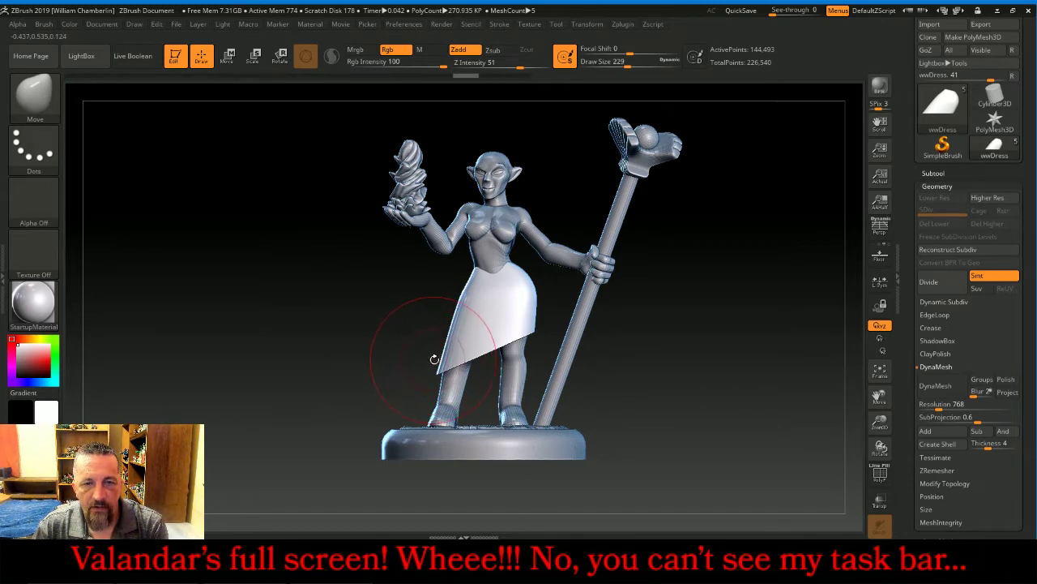
key(bracketright)
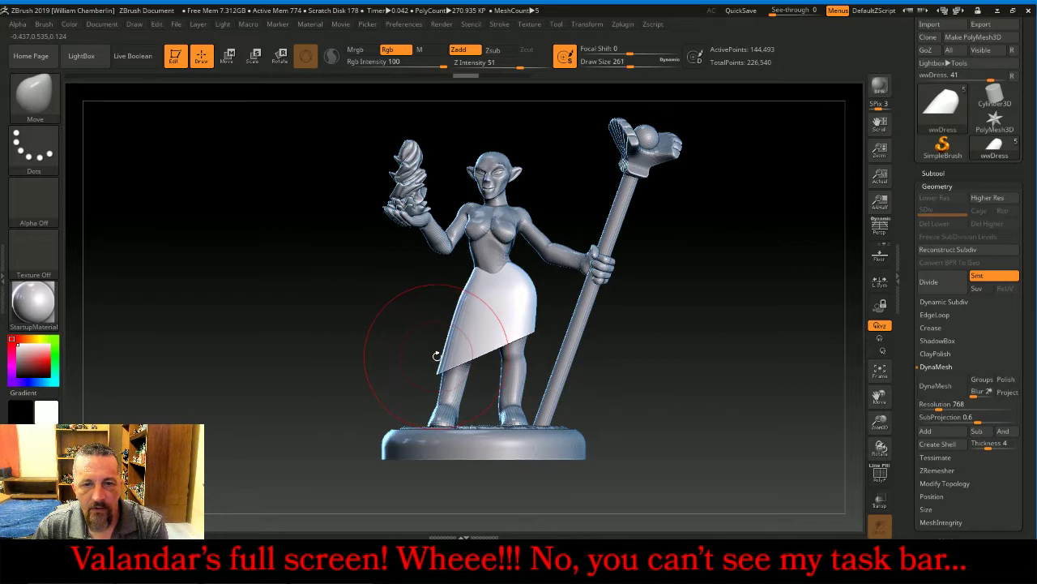
key(bracketright)
key(bracketright)
key(bracketright)
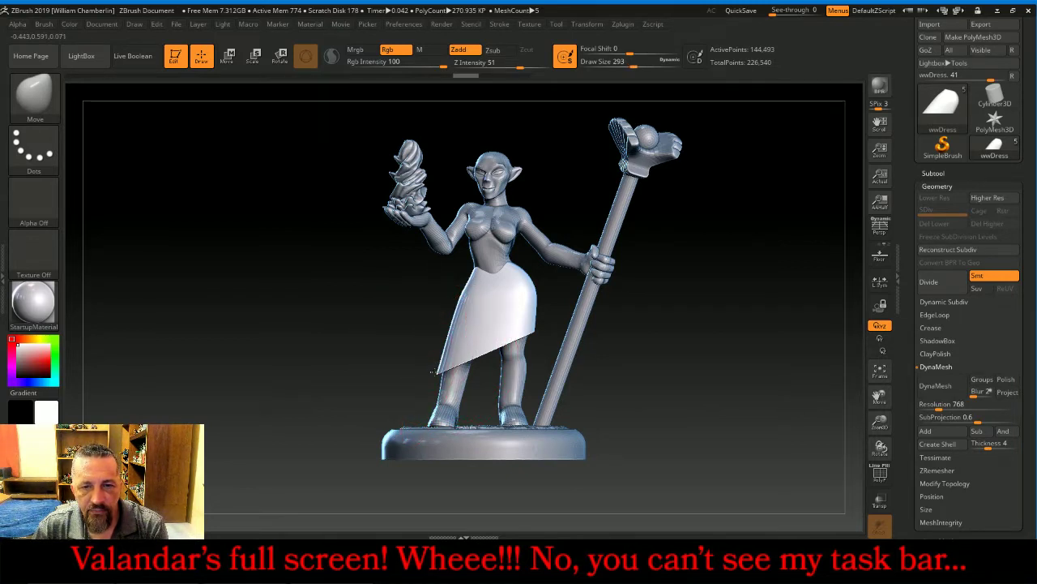
drag(433, 371, 403, 361)
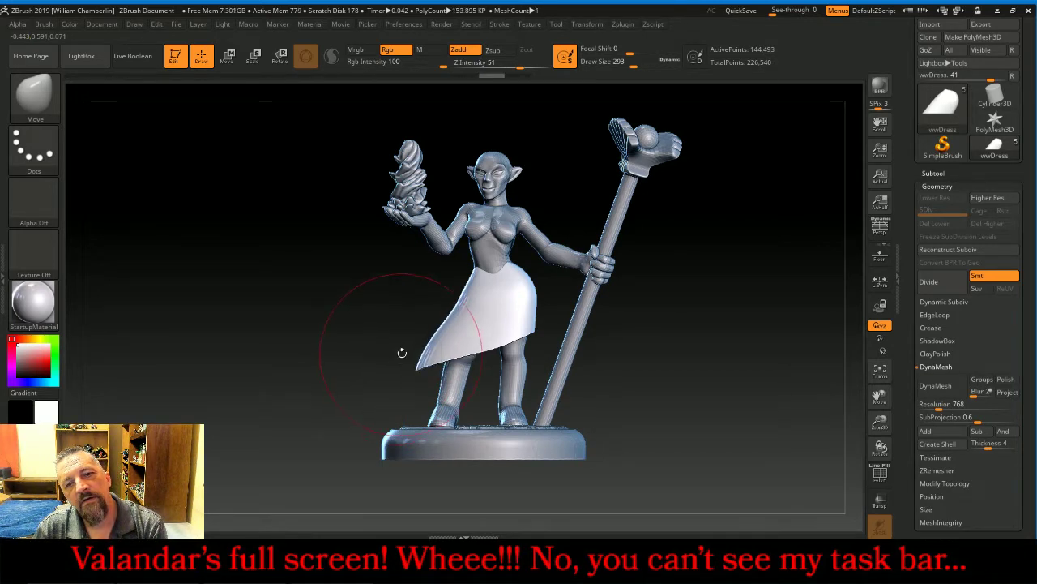
Reduce the Move brush's draw size to 161
key(bracketleft)
key(bracketleft)
key(bracketleft)
key(bracketleft)
key(bracketleft)
key(bracketleft)
key(bracketleft)
key(bracketleft)
key(bracketleft)
key(bracketleft)
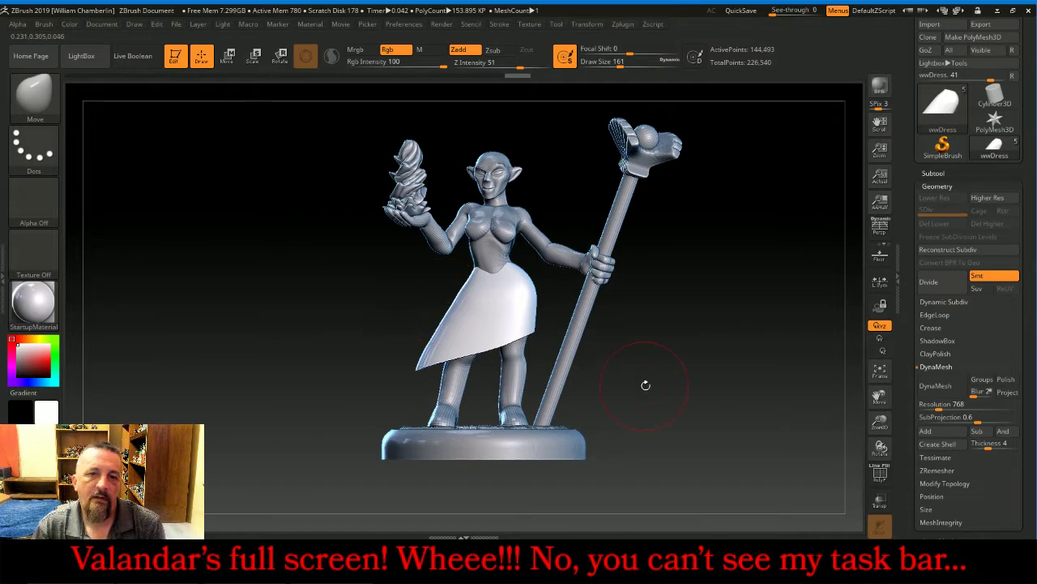
Make the wwBody subtool active and hide the dress, splash, staff and base subtools to isolate the figure's upper body
mouse_move(648, 382)
mouse_down()
mouse_move(722, 389)
mouse_move(762, 379)
mouse_move(667, 376)
mouse_move(698, 388)
mouse_up()
click(935, 173)
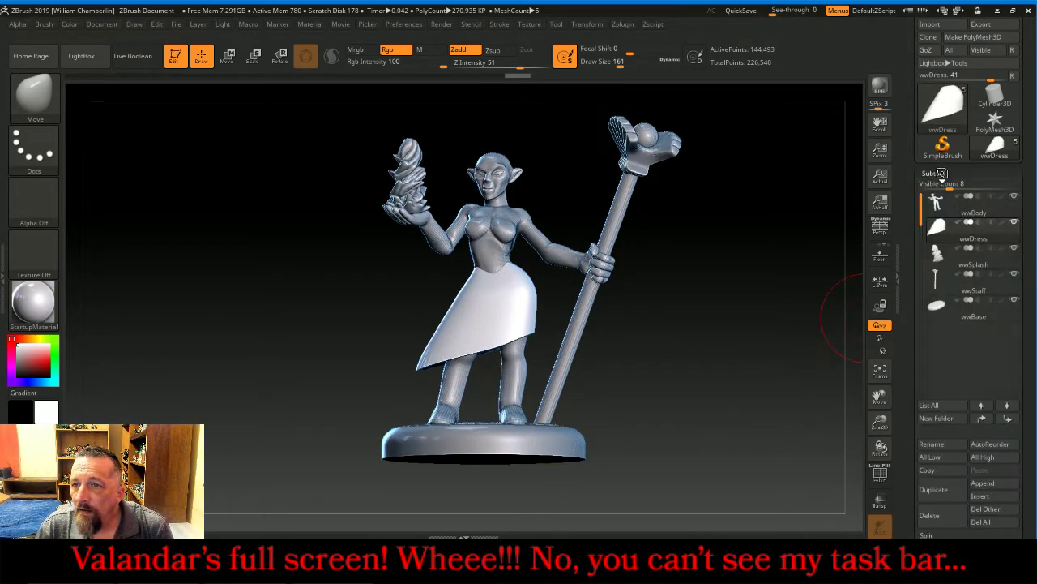
click(935, 202)
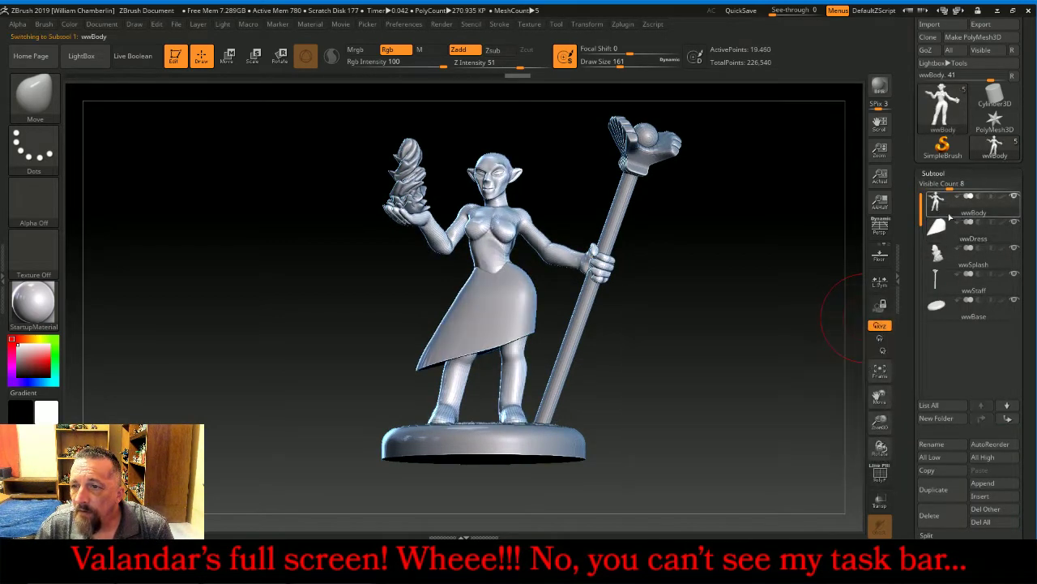
click(1014, 221)
click(1013, 247)
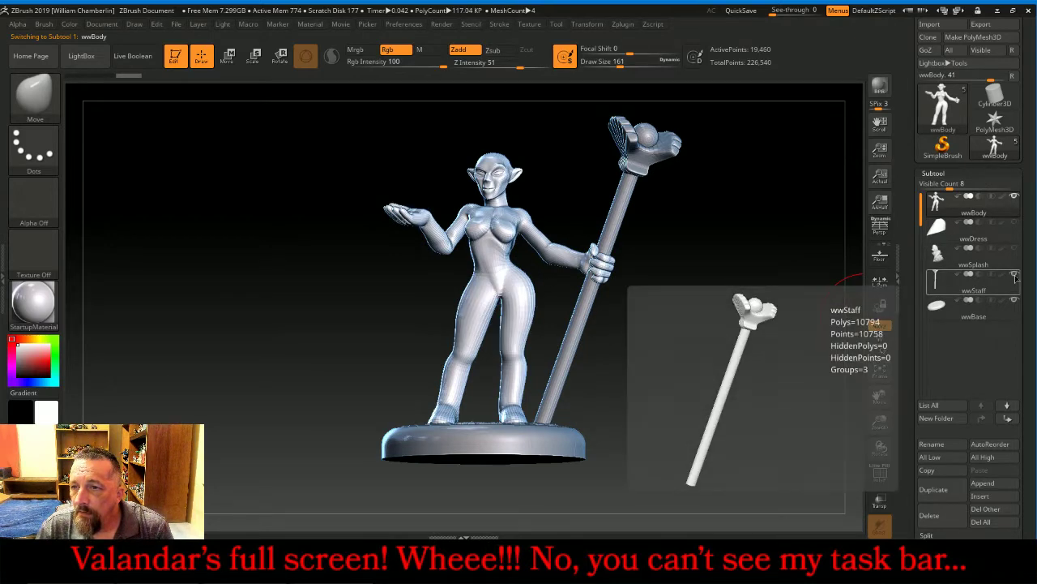
click(1014, 274)
click(1014, 299)
drag(881, 421, 884, 491)
drag(880, 399, 845, 497)
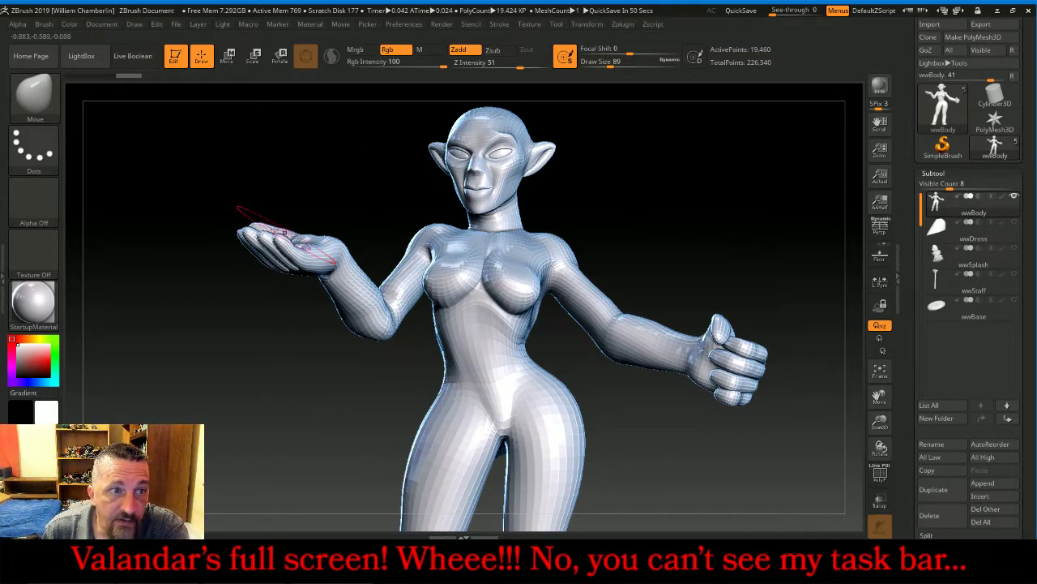
Add volume to the breasts with the Inflat brush at Z Intensity 14 and smooth the one on the open-hand side
click(36, 95)
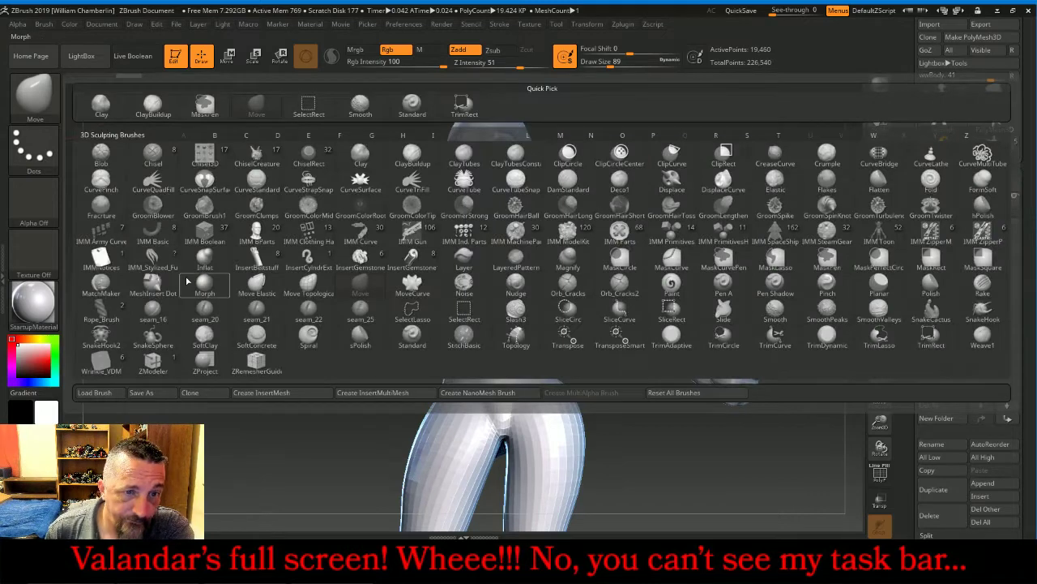
click(204, 256)
mouse_move(197, 290)
mouse_down()
mouse_move(227, 325)
mouse_move(231, 279)
mouse_up()
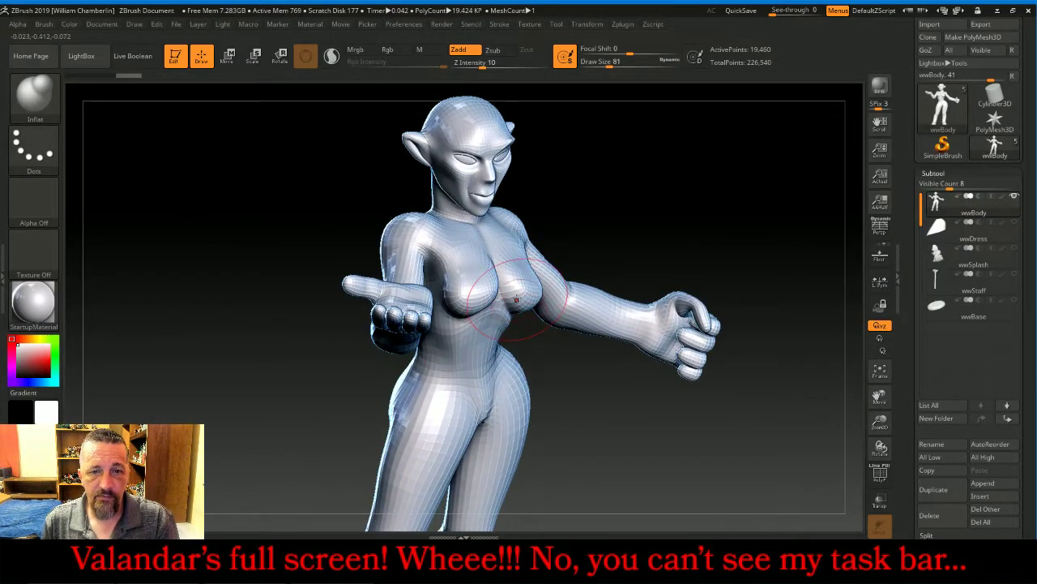
key(shift)
drag(519, 58, 491, 62)
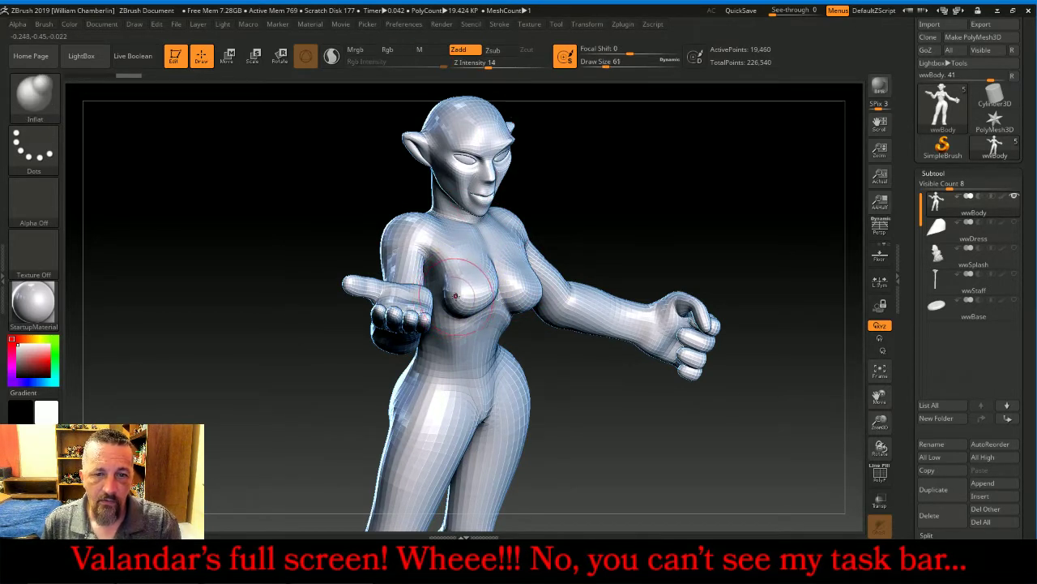
key(shift)
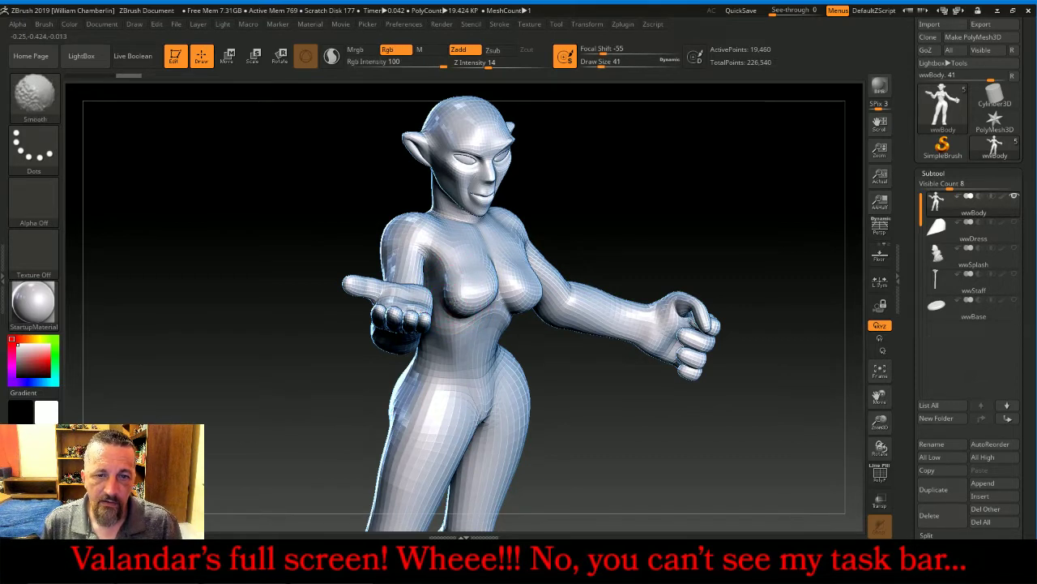
shift+drag(450, 287, 459, 302)
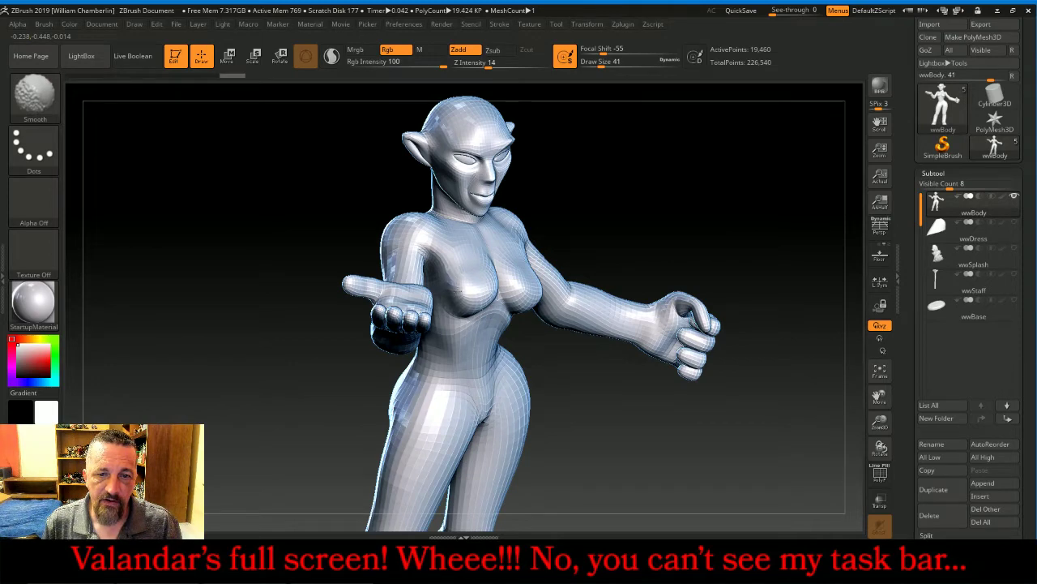
Smooth the undersides of both breasts and the area between them at a draw size of 41
key(b)
key(i)
key(n)
mouse_move(730, 190)
mouse_down()
mouse_move(685, 177)
mouse_move(674, 184)
mouse_up()
shift+drag(554, 288, 549, 293)
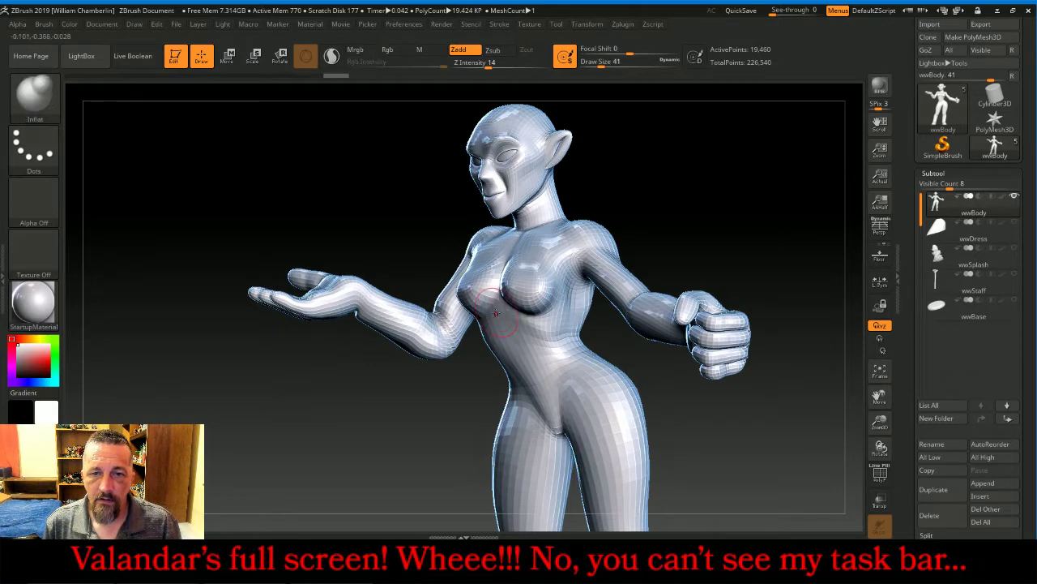
drag(686, 169, 736, 168)
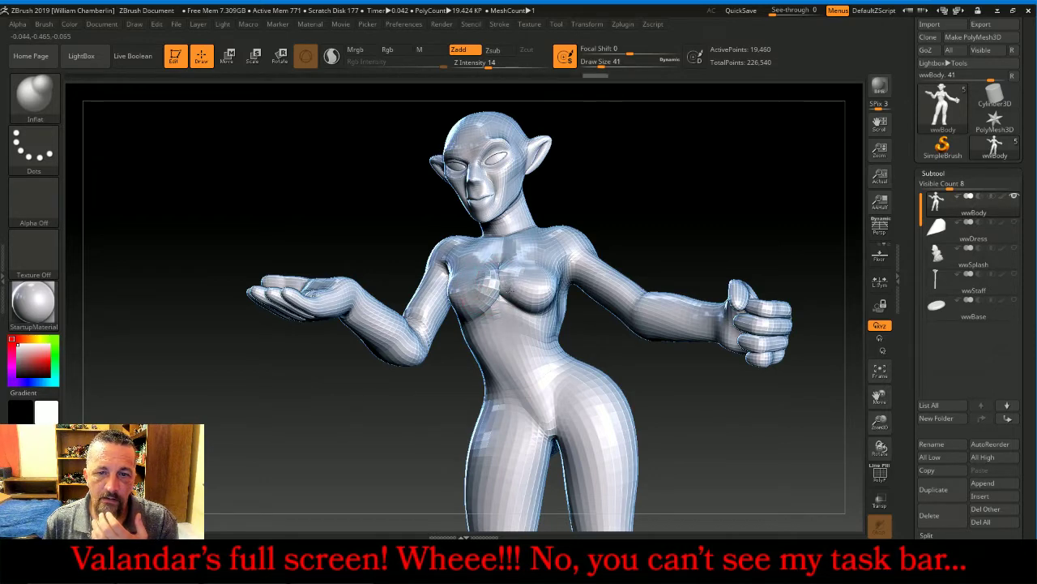
drag(655, 215, 685, 165)
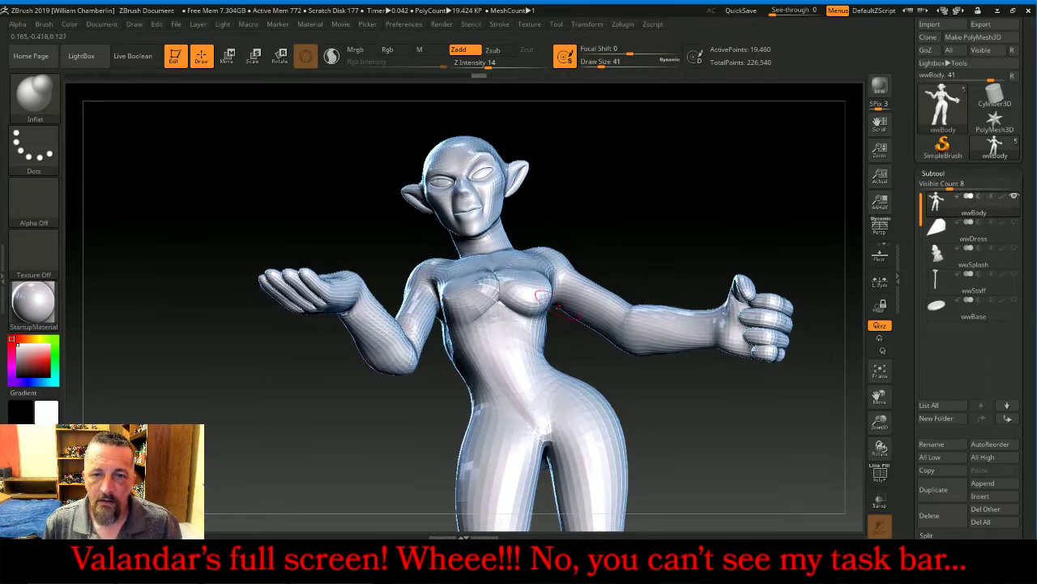
key(shift)
shift+drag(522, 305, 488, 280)
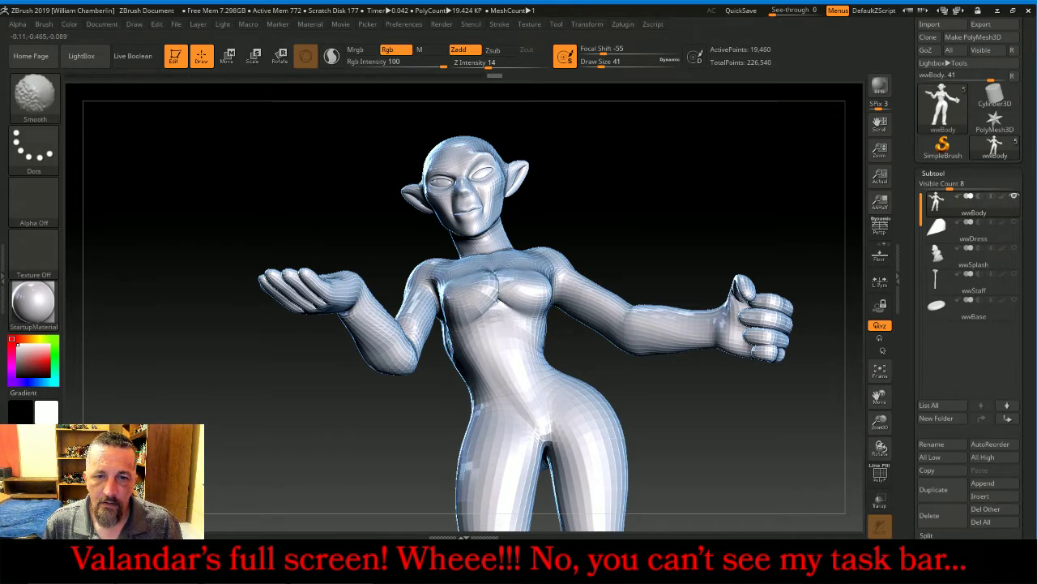
mouse_move(477, 295)
shift+mouse_down()
mouse_move(467, 290)
mouse_move(485, 285)
shift+mouse_up()
key(shift)
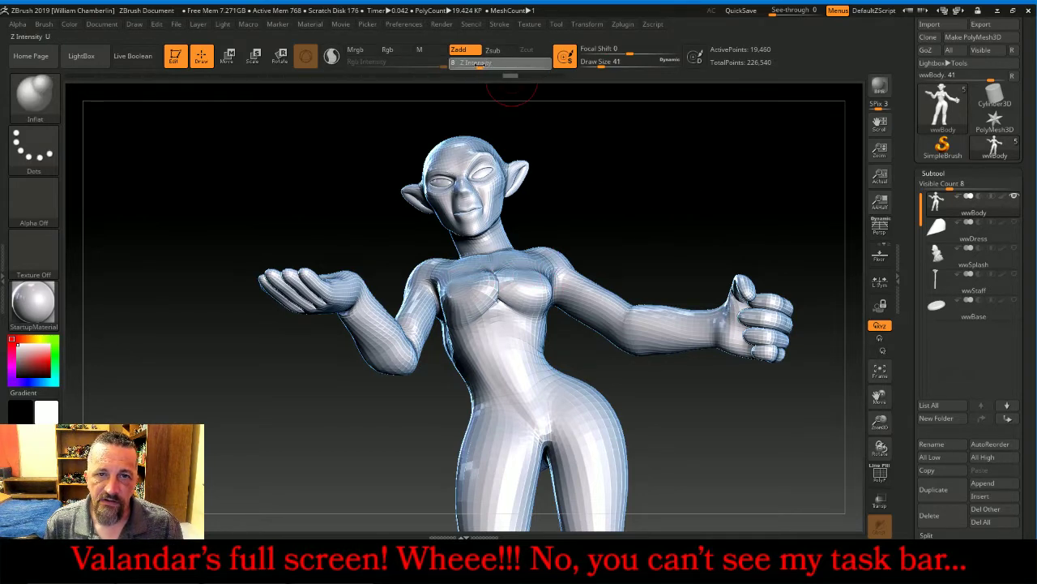
Set the Inflat brush's Z Intensity to 8 and gently build up both breasts from several angles
drag(621, 185, 686, 225)
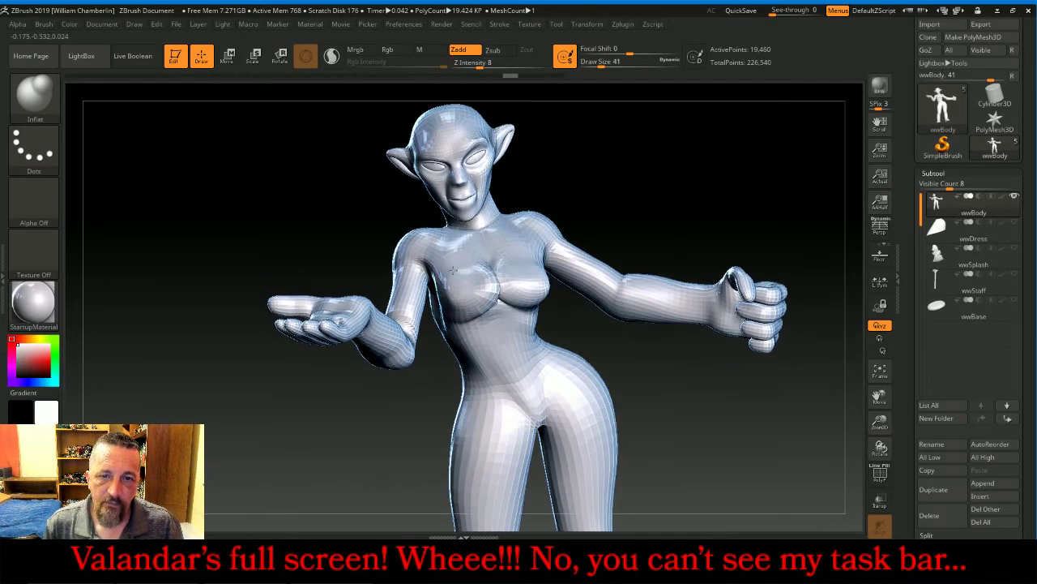
drag(453, 270, 476, 288)
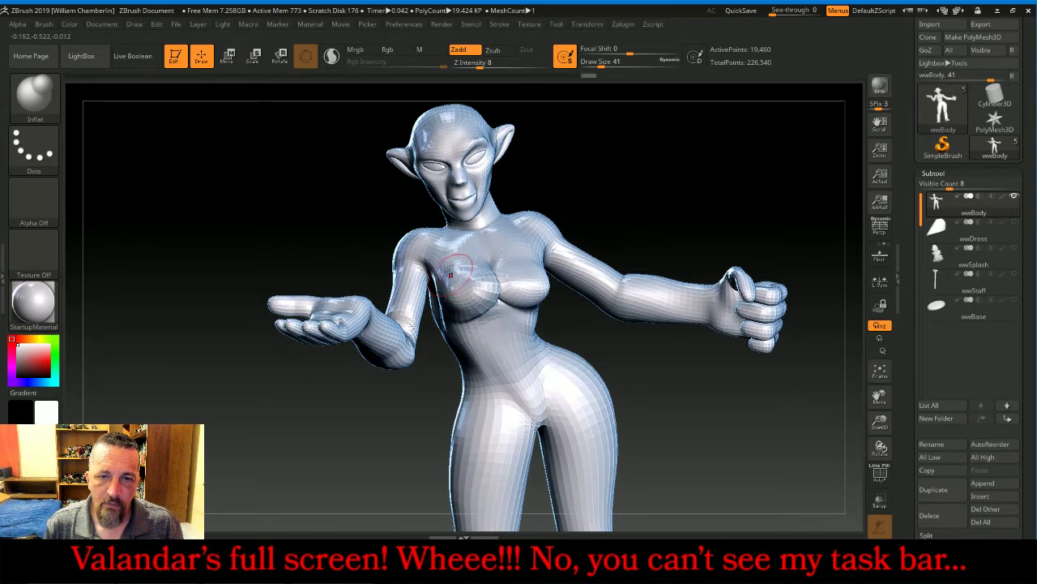
drag(616, 215, 607, 211)
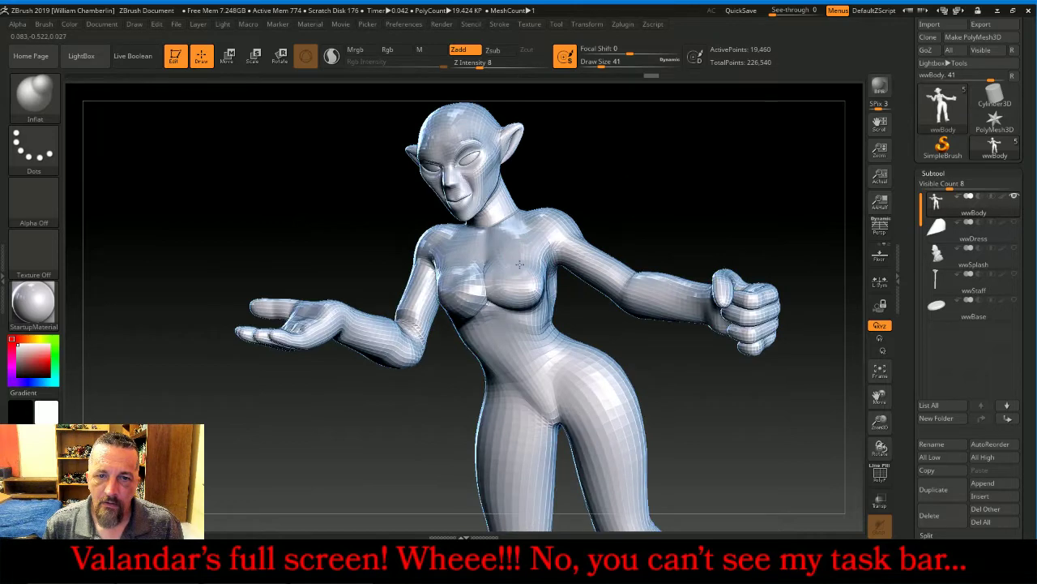
mouse_move(526, 284)
mouse_down()
mouse_move(506, 270)
mouse_move(508, 293)
mouse_up()
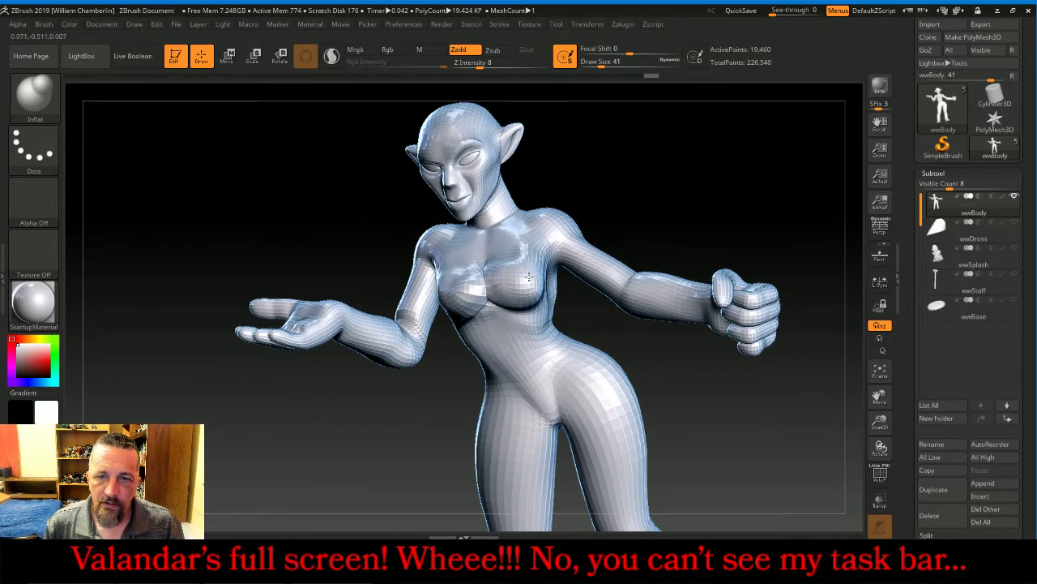
mouse_move(600, 194)
mouse_down()
mouse_move(650, 158)
mouse_move(626, 179)
mouse_up()
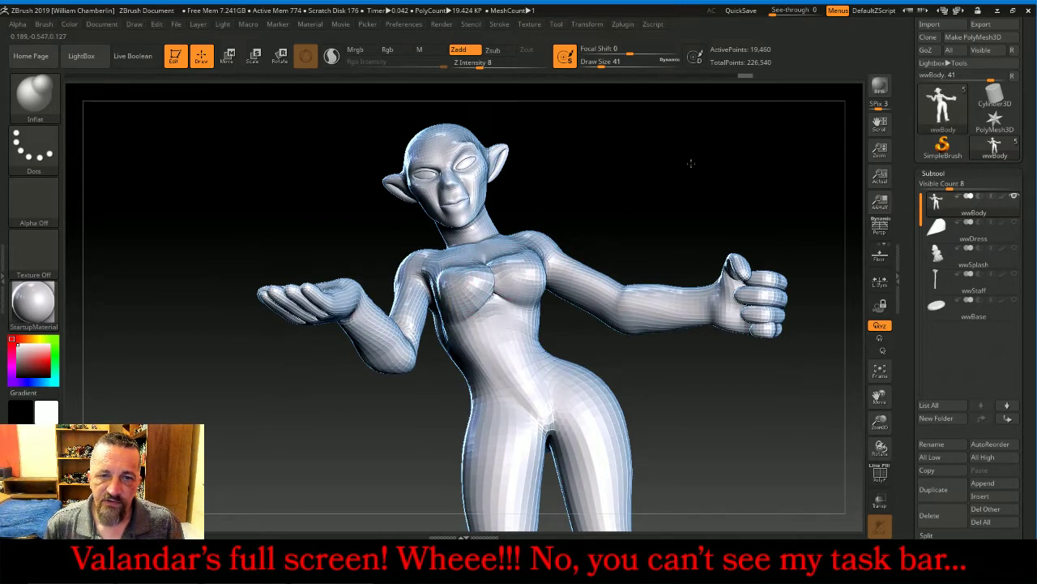
mouse_move(691, 163)
mouse_down()
mouse_move(448, 305)
mouse_move(443, 319)
mouse_up()
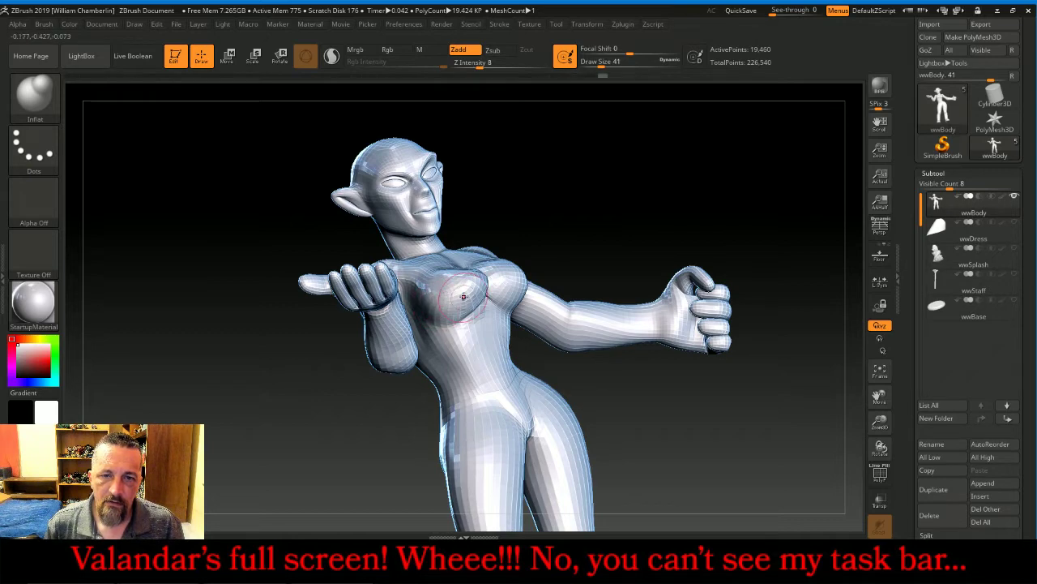
Refine the upper chest with the Inflat brush and smooth the transition across the cleavage
drag(623, 214, 686, 217)
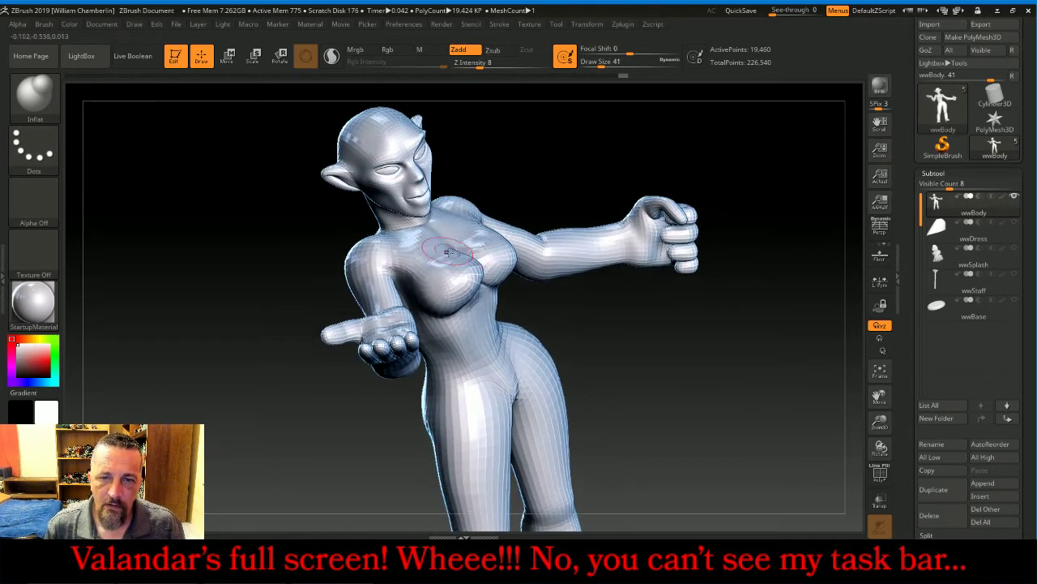
mouse_move(447, 265)
mouse_down()
mouse_move(469, 276)
mouse_move(480, 244)
mouse_up()
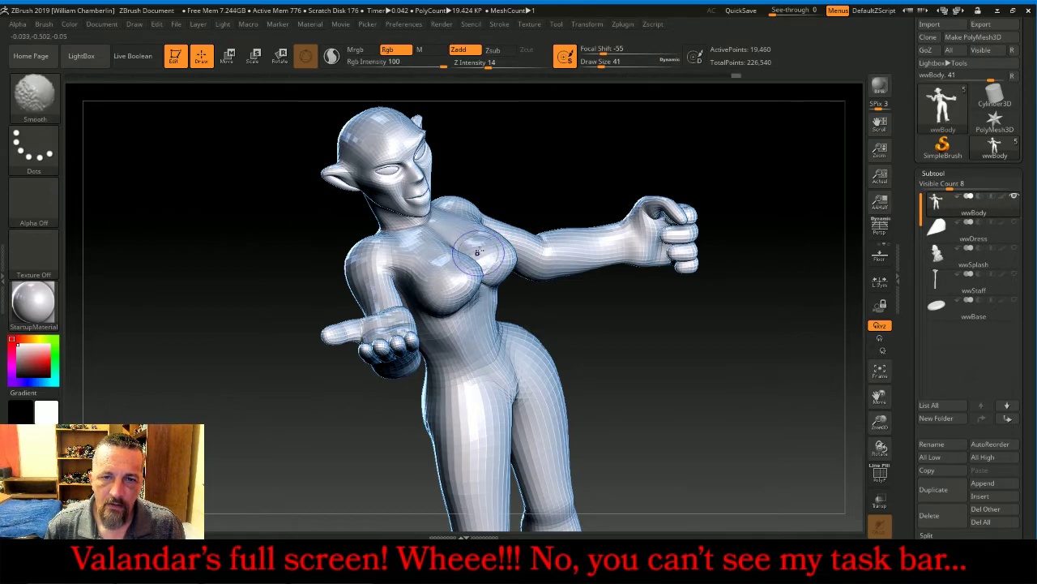
drag(632, 162, 584, 177)
mouse_move(506, 251)
shift+mouse_down()
mouse_move(453, 286)
mouse_move(463, 274)
shift+mouse_up()
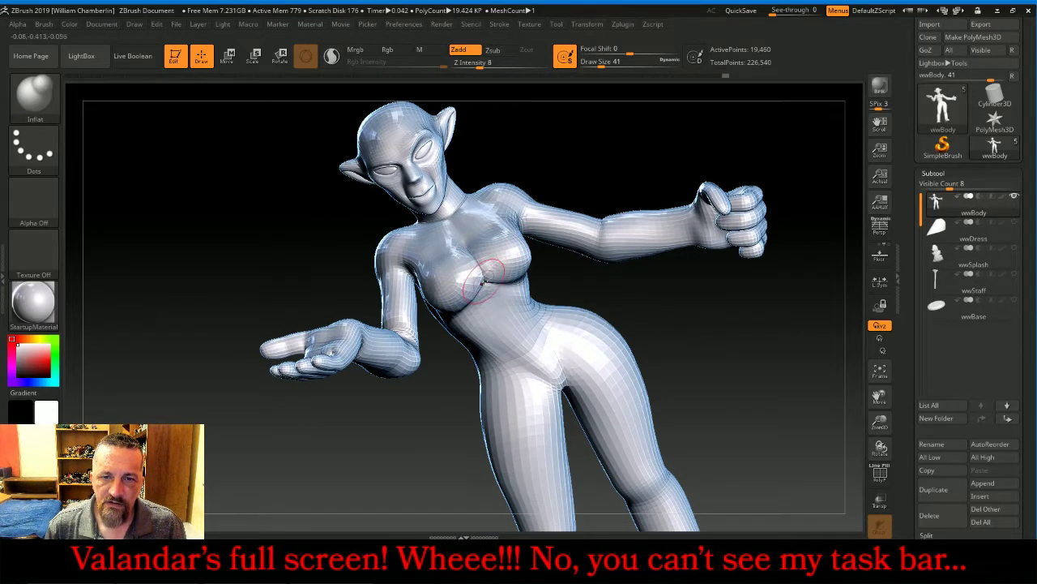
mouse_move(727, 338)
mouse_down()
mouse_move(700, 331)
mouse_move(718, 322)
mouse_move(774, 214)
mouse_move(747, 217)
mouse_up()
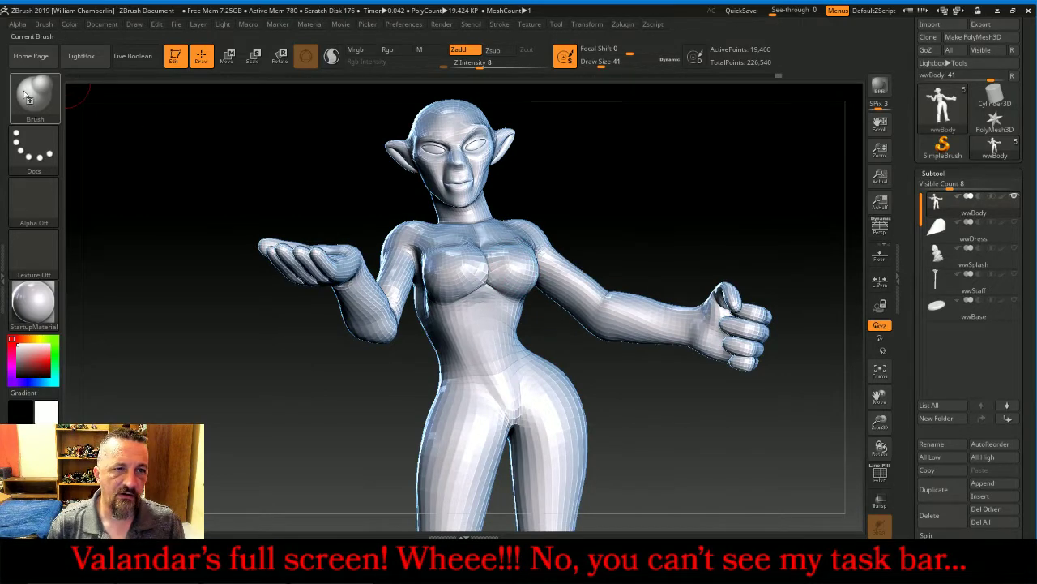
Hide the polygroups of both arms between the shoulders and the hands on the body
drag(222, 147, 711, 236)
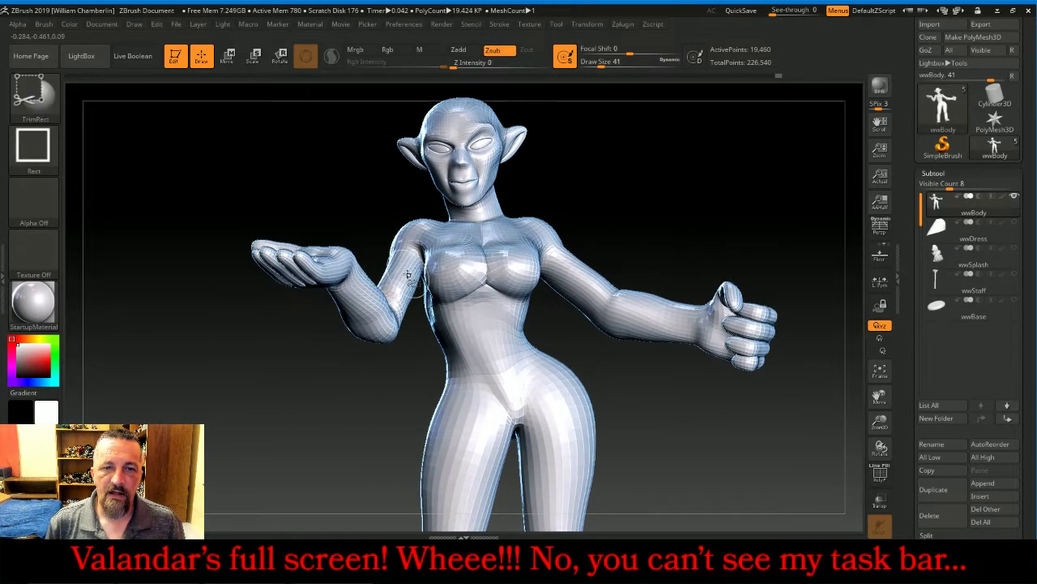
ctrl+shift+click(390, 312)
ctrl+shift+click(375, 326)
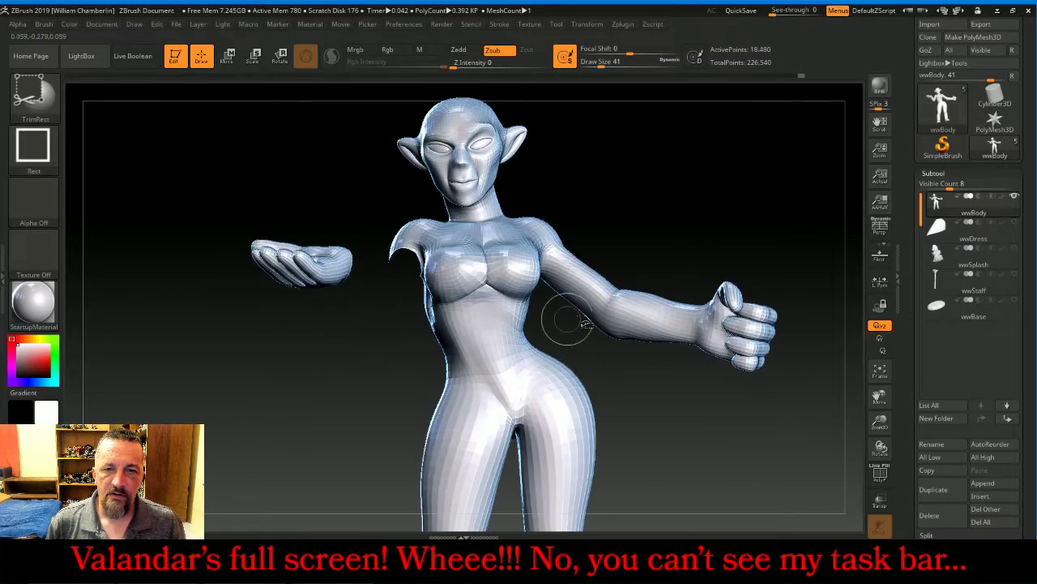
ctrl+alt+shift+click(624, 296)
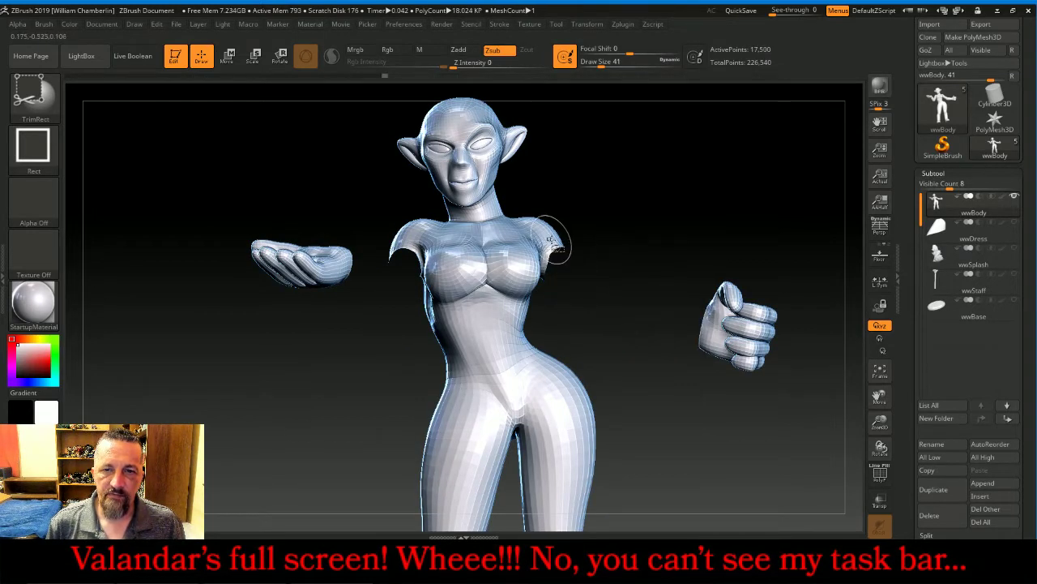
Hide the remaining shoulder polygroups and the palm, thumb and fingers of the open hand to expose the chest profile
ctrl+alt+shift+click(405, 243)
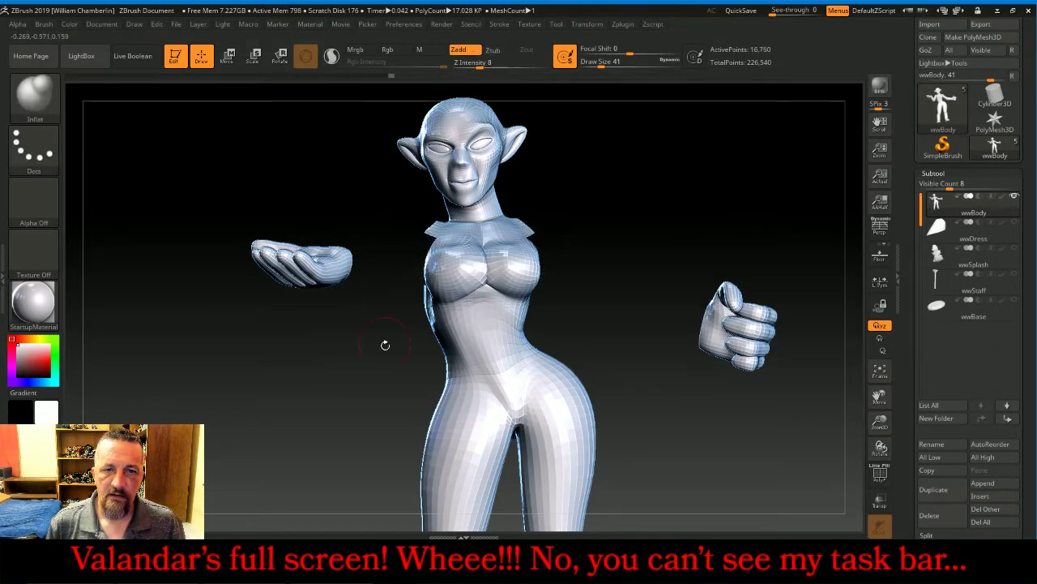
drag(385, 343, 426, 333)
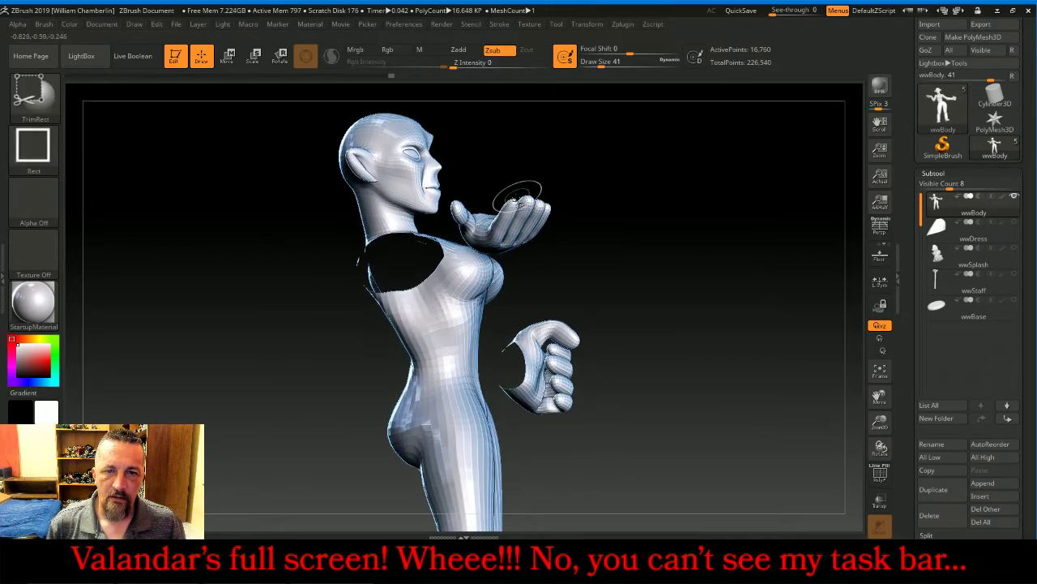
ctrl+alt+shift+click(487, 217)
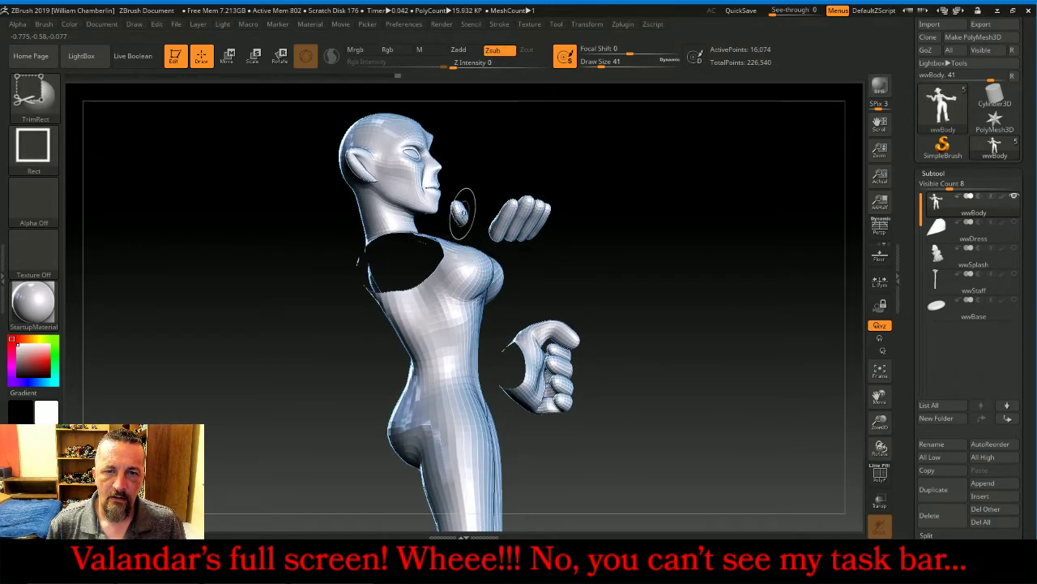
ctrl+alt+shift+click(523, 215)
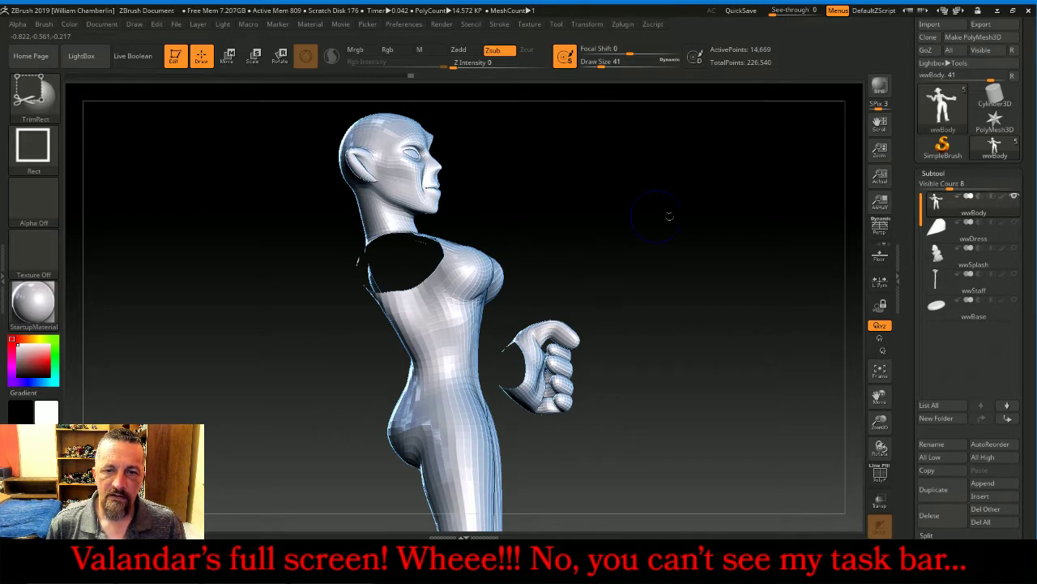
drag(667, 216, 676, 222)
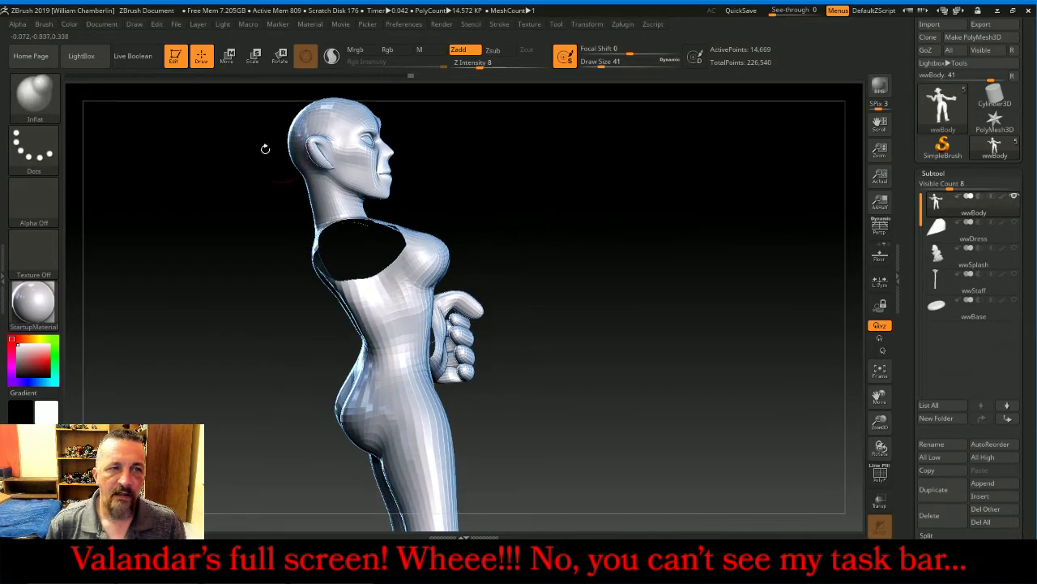
Adjust the breast profile with the Move brush at draw size 89 and unhide the whole body
click(27, 95)
click(306, 108)
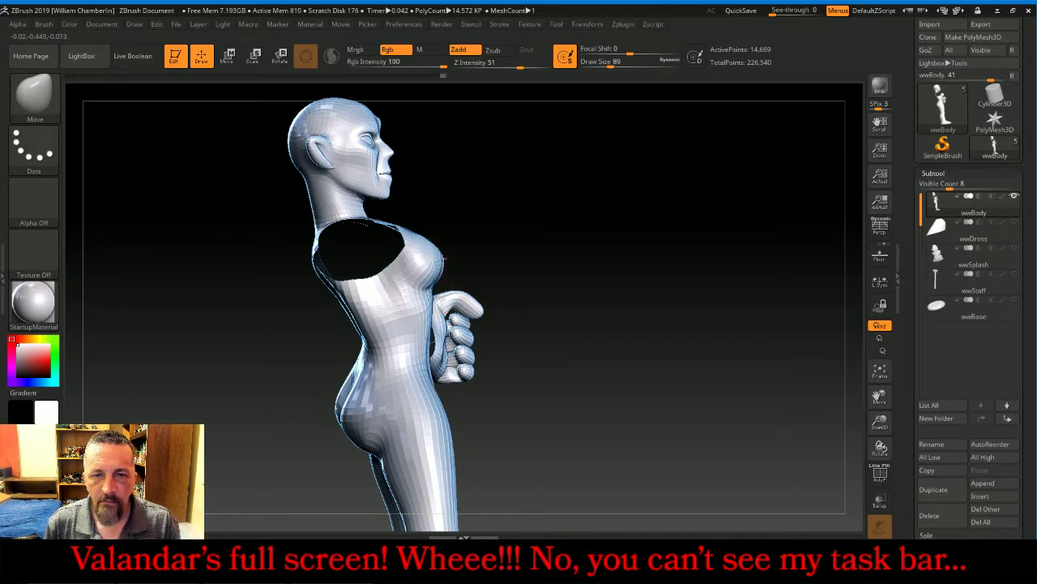
drag(583, 248, 487, 263)
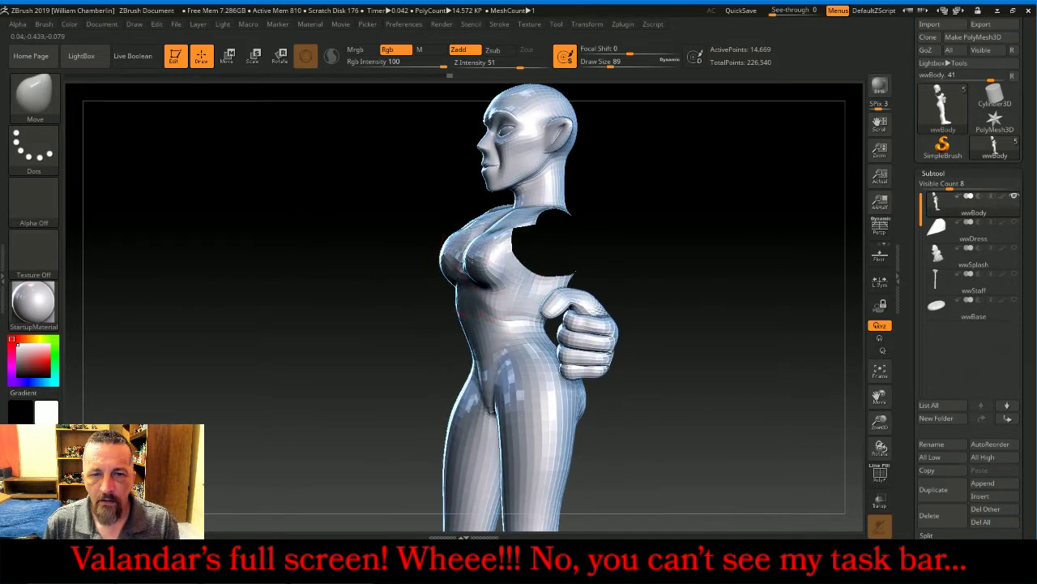
key(ctrl+shift)
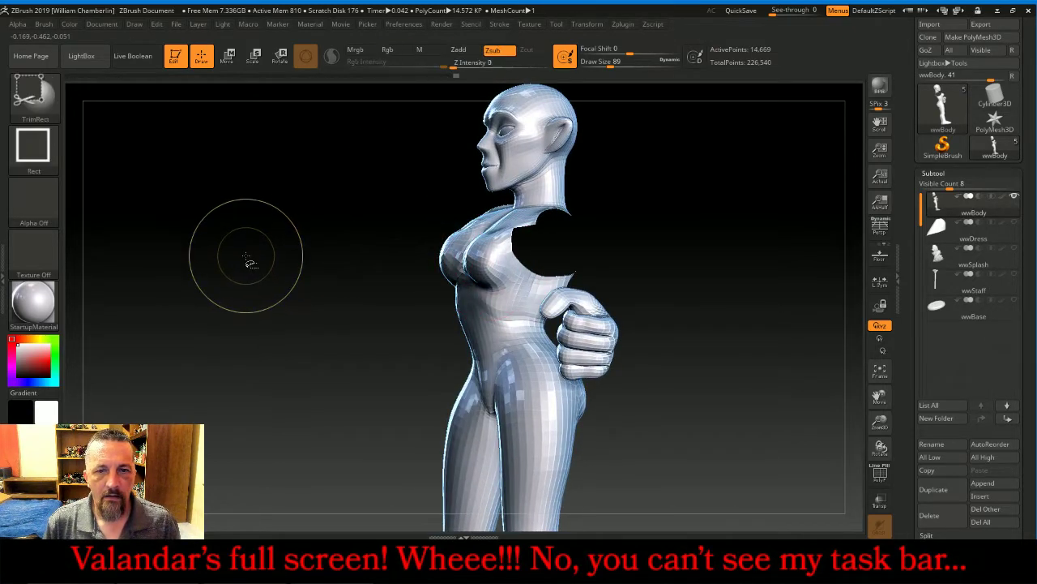
ctrl+shift+click(250, 261)
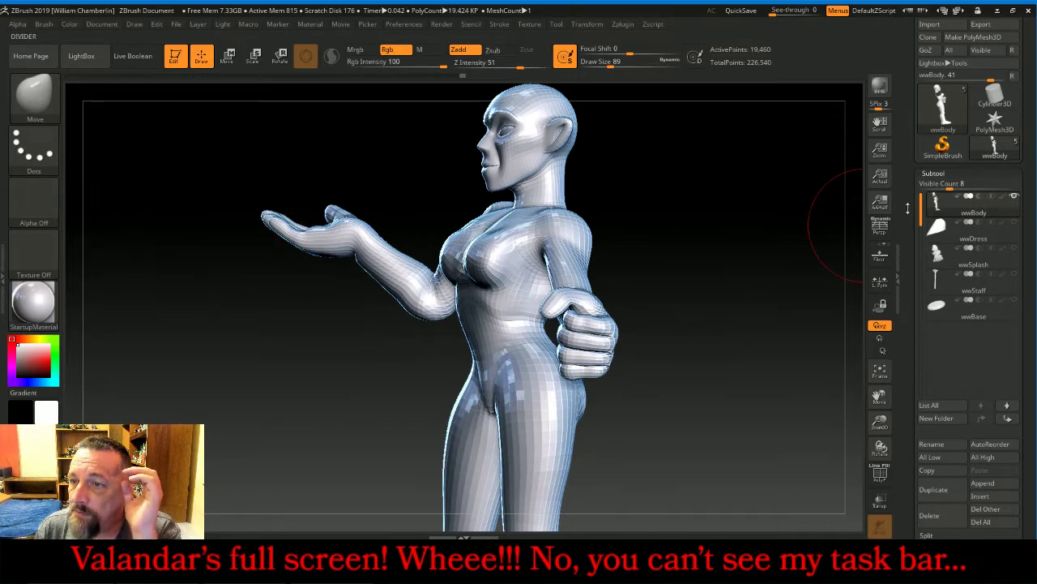
Subdivide the body mesh up to subdivision level 4
click(965, 174)
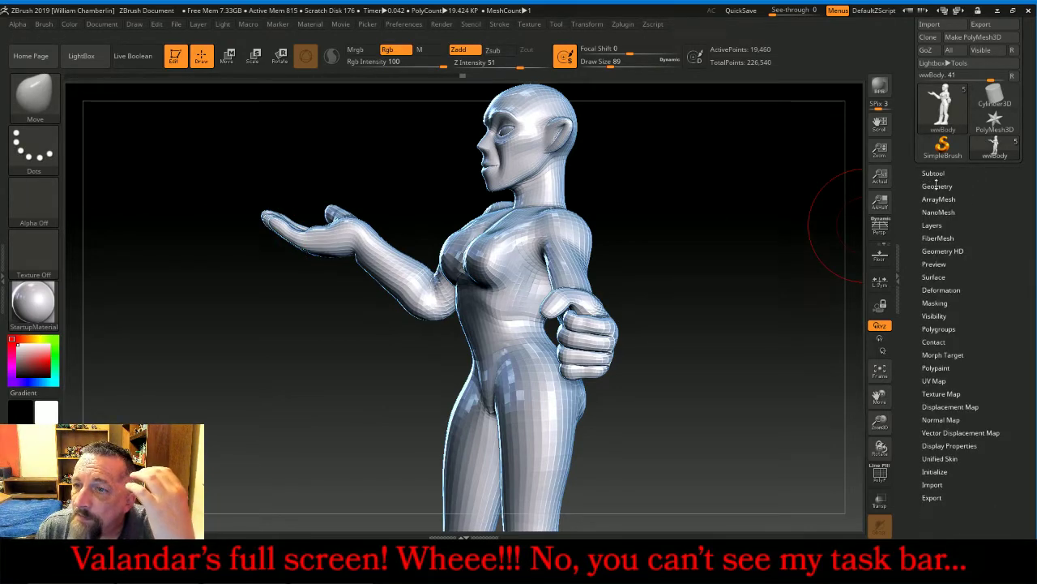
click(937, 185)
click(945, 281)
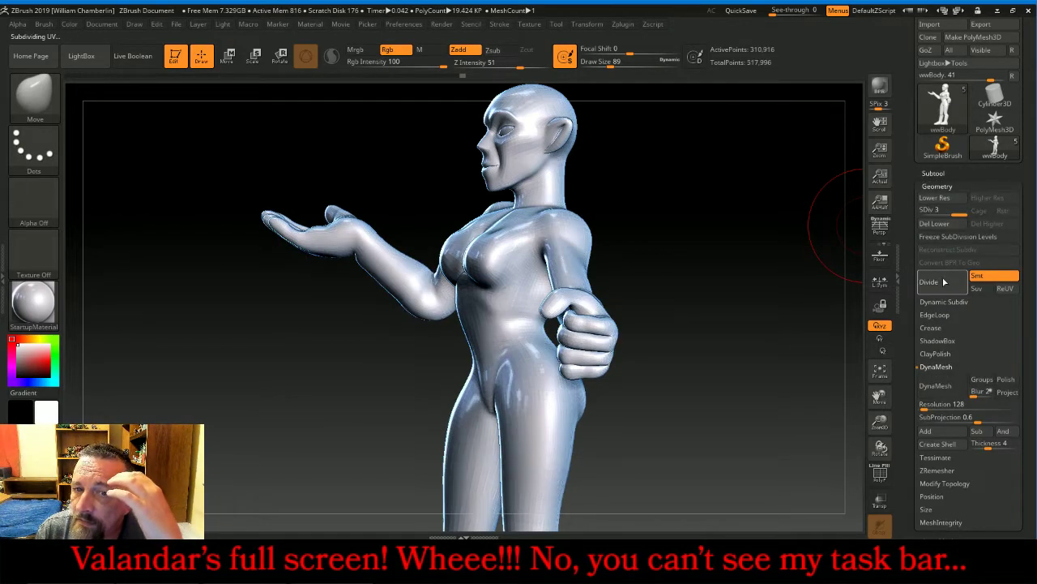
click(944, 281)
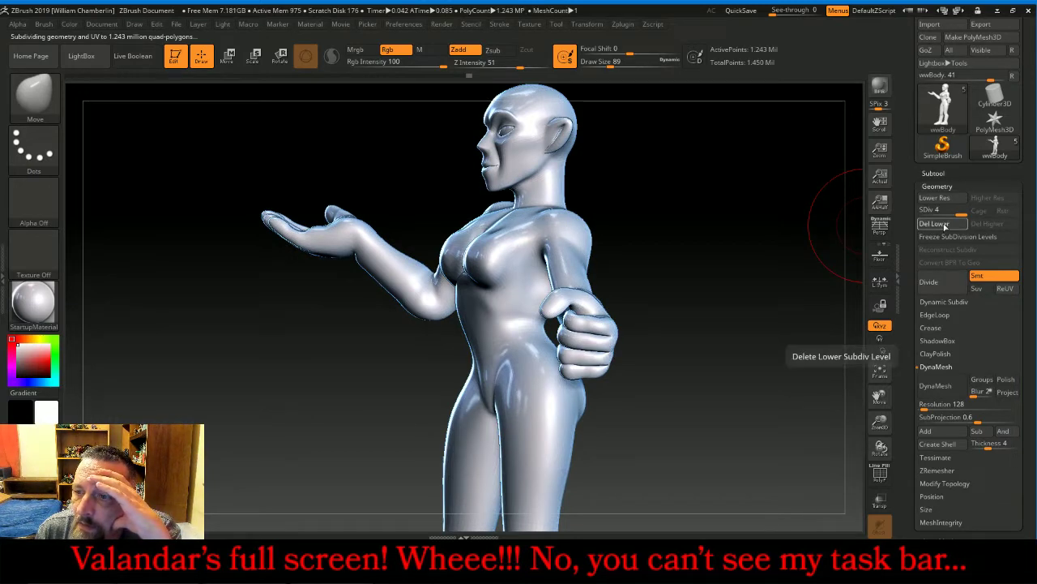
Delete the body's lower subdivision levels and remesh it with DynaMesh at resolution 768
click(944, 227)
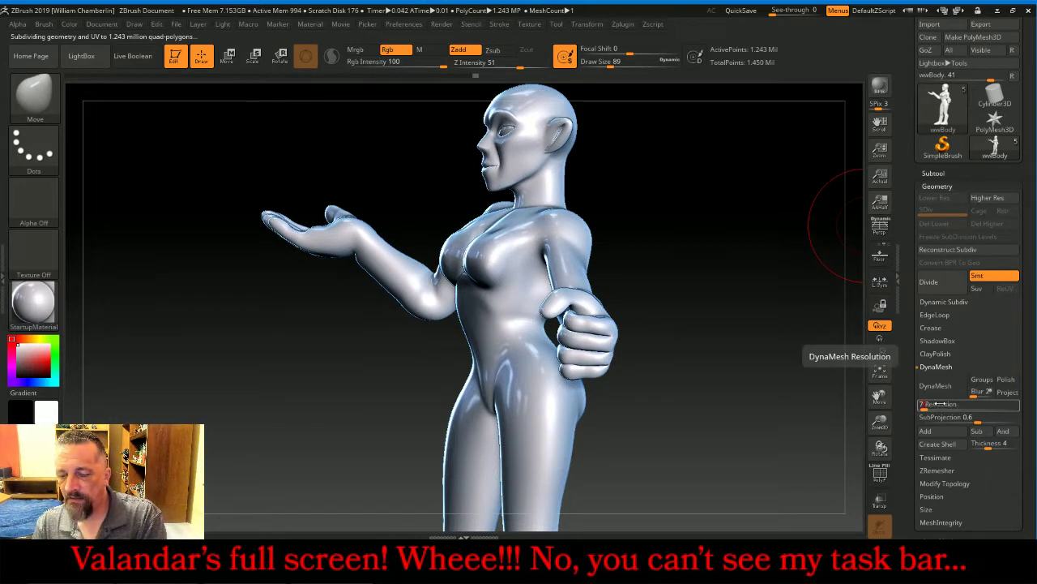
click(941, 387)
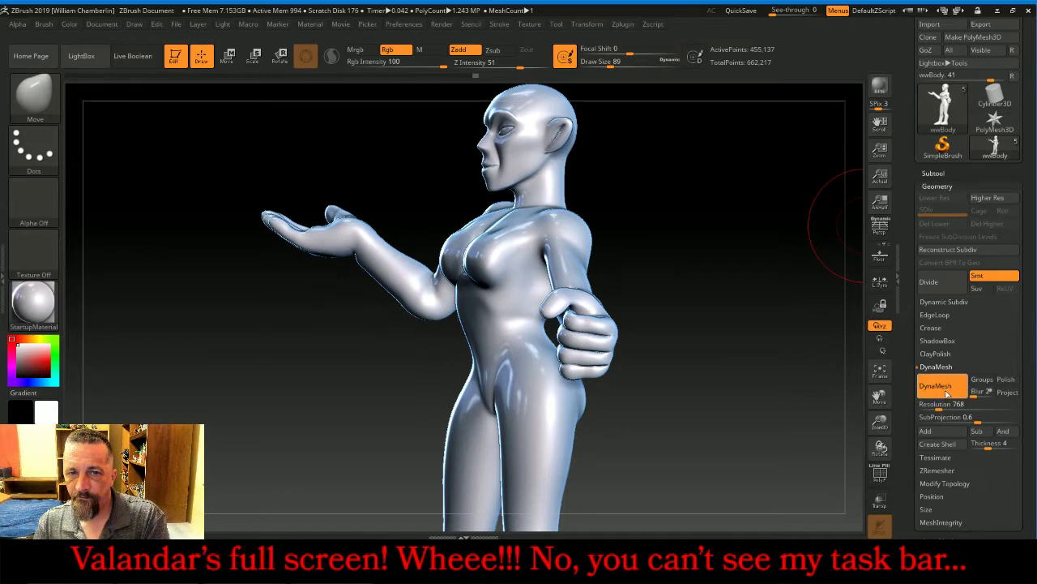
Smooth the cleavage and inner breasts with the Smooth brush at Z Intensity 100 and draw size 41
drag(779, 343, 766, 310)
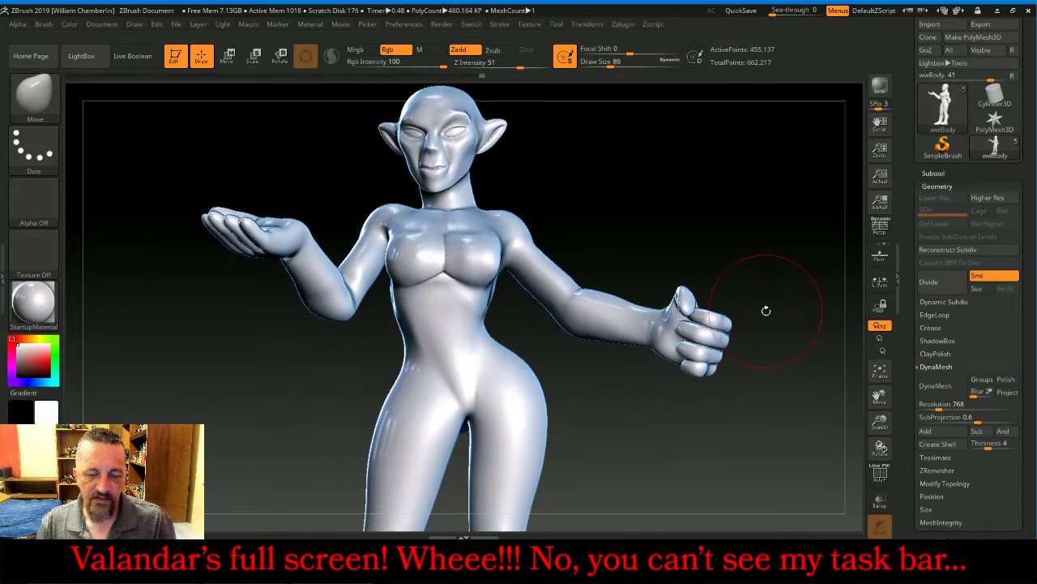
key(bracketleft)
key(bracketleft)
key(bracketleft)
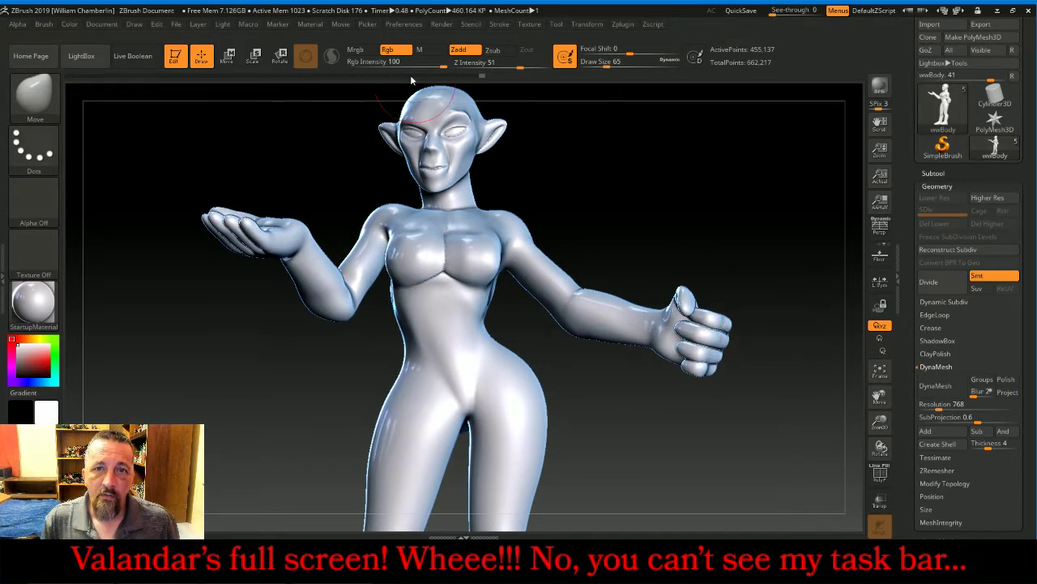
key(shift)
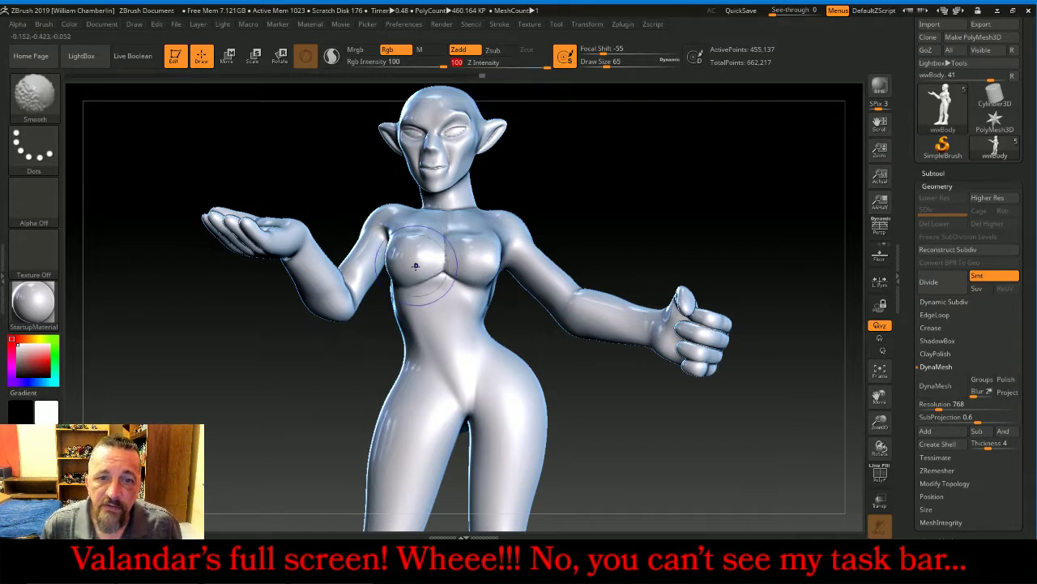
key(bracketleft)
key(bracketleft)
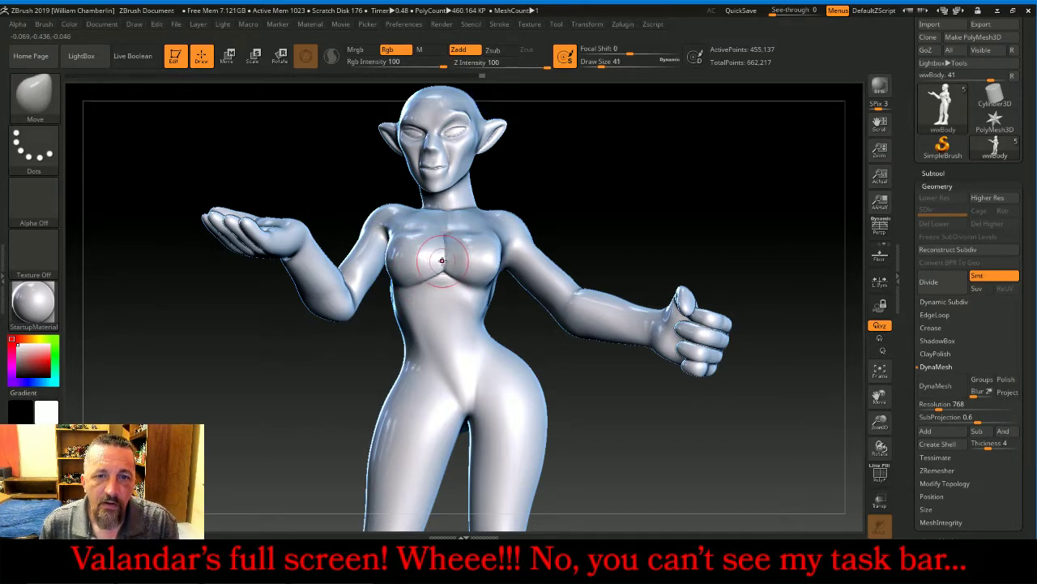
key(shift)
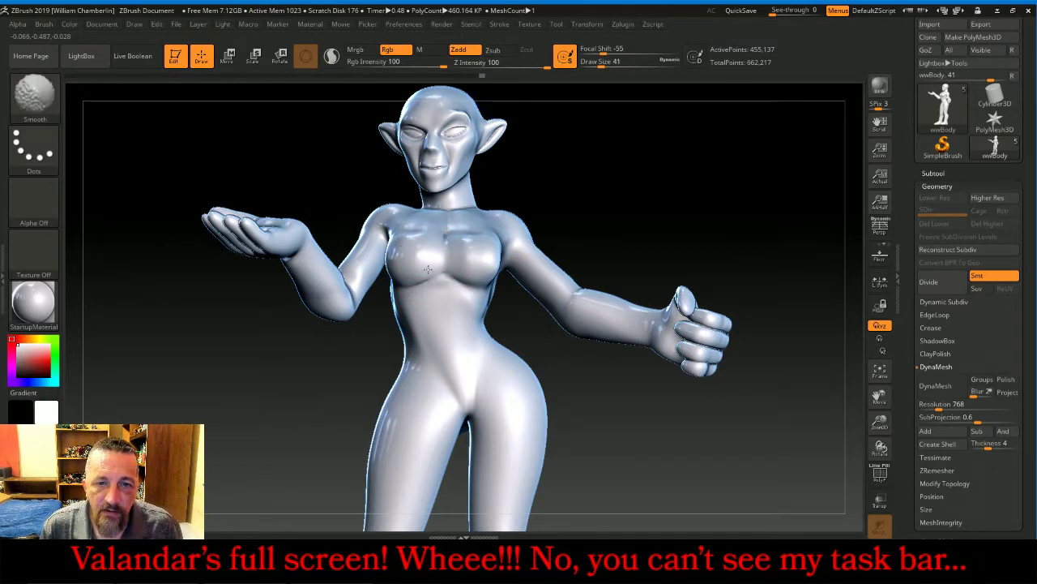
mouse_move(427, 269)
shift+mouse_down()
mouse_move(437, 261)
mouse_move(432, 278)
shift+mouse_up()
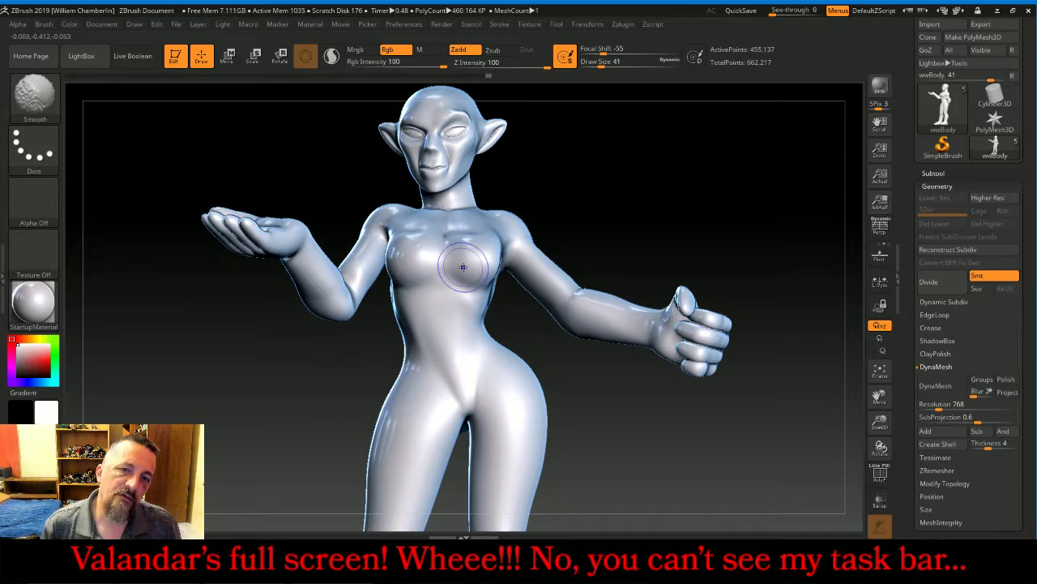
mouse_move(640, 182)
mouse_down()
mouse_move(732, 173)
mouse_move(727, 202)
mouse_move(701, 219)
mouse_up()
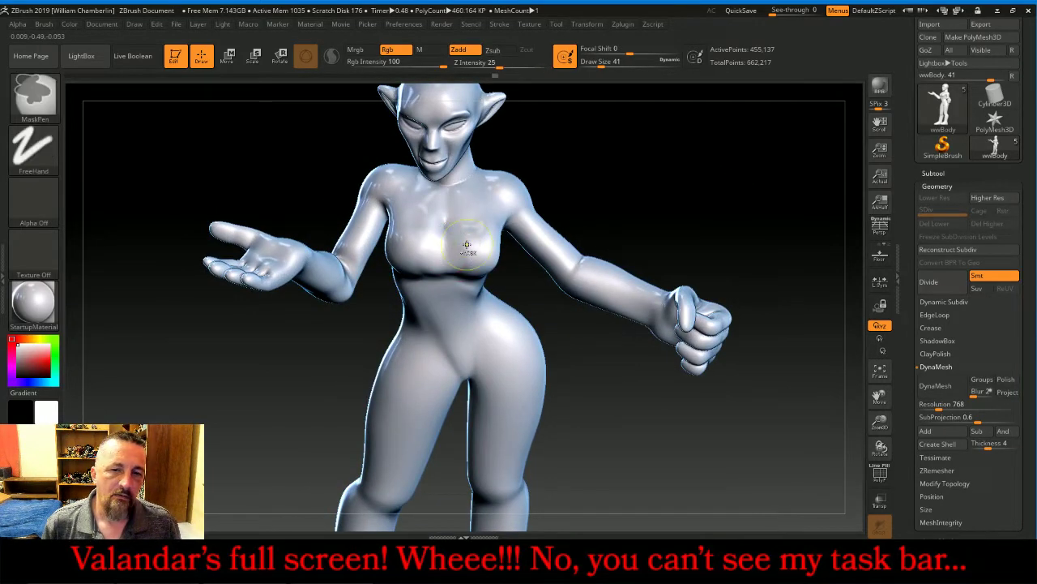
shift+drag(465, 244, 470, 246)
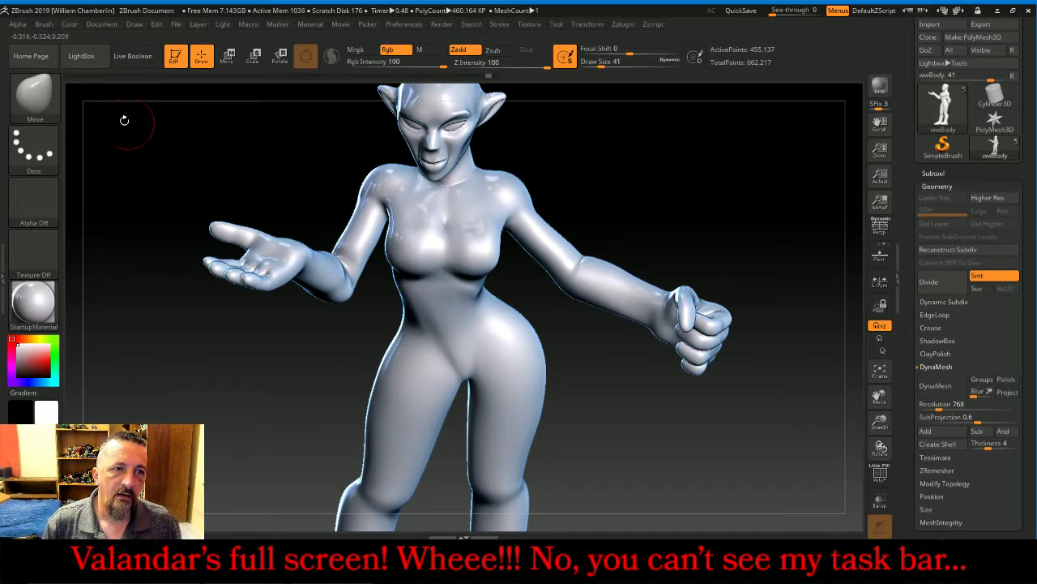
Select the DamStandard brush in Zadd mode and dock the stroke options with the Lazy Mouse settings expanded
click(33, 96)
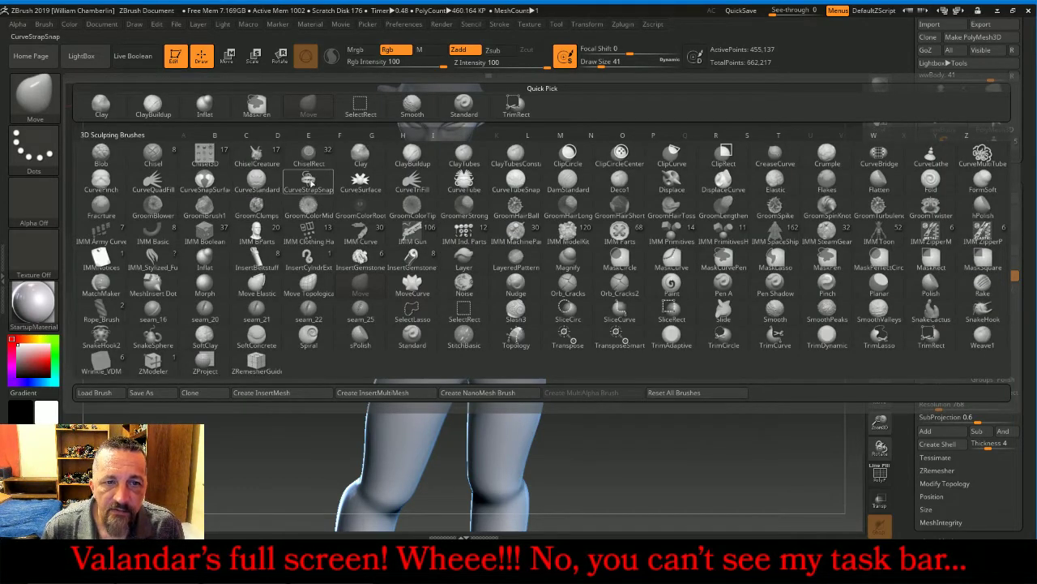
click(569, 180)
click(460, 50)
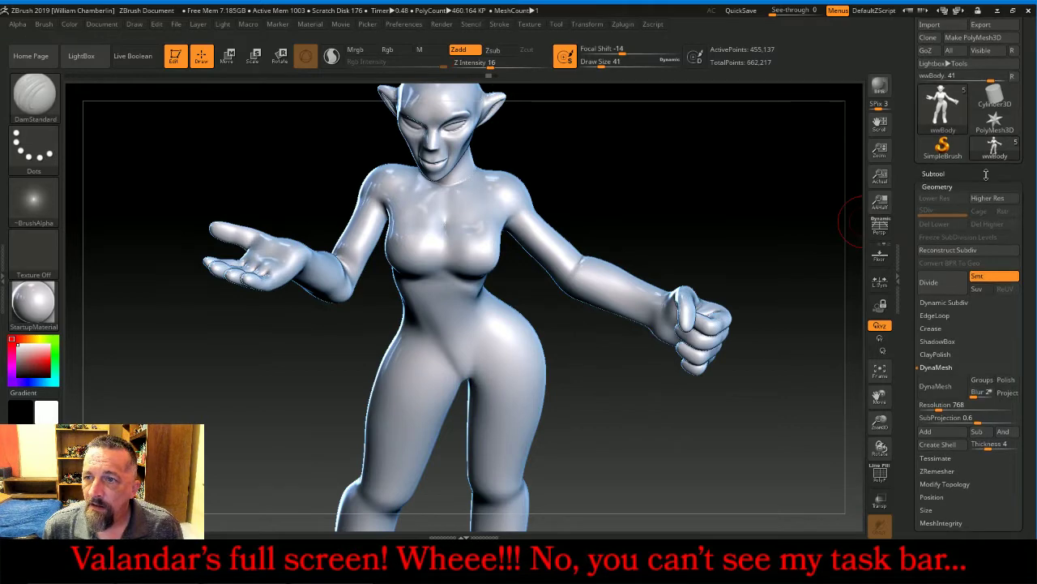
scroll(972, 244, up, 2)
click(499, 25)
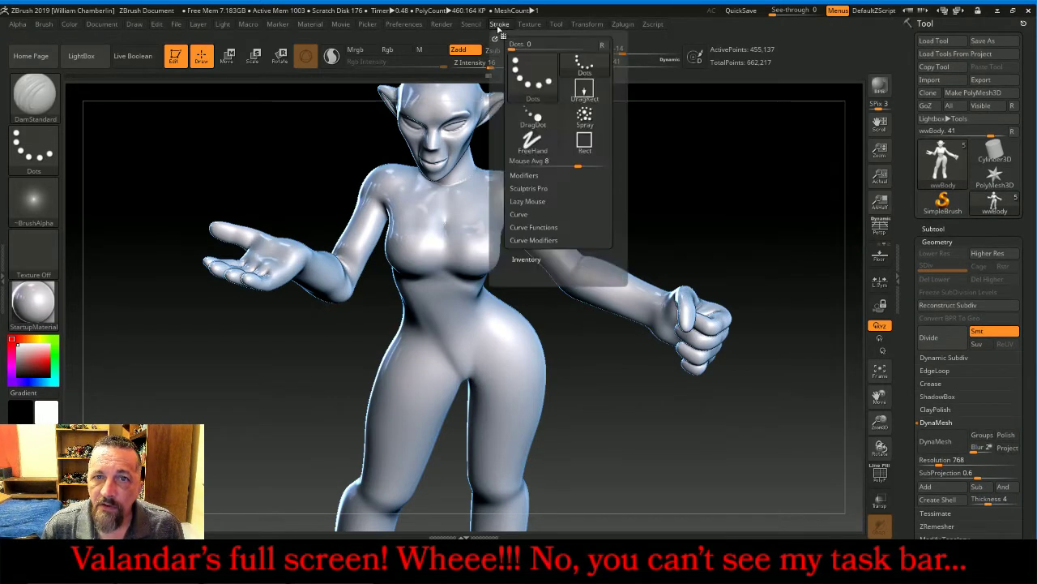
click(494, 37)
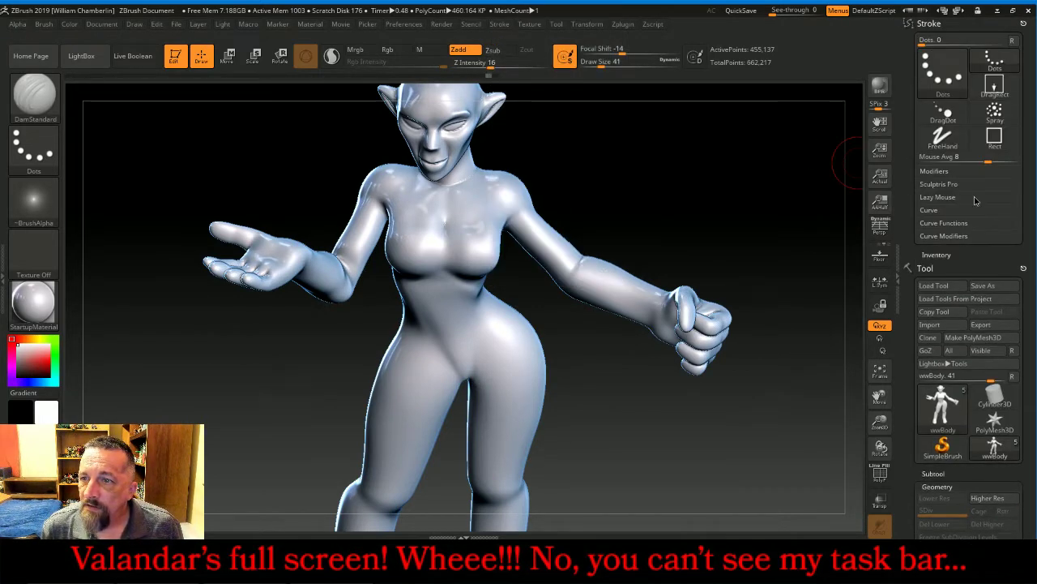
click(938, 197)
Work the area between the breasts with the DamStandard brush and smooth the surface, checking it from several angles
drag(770, 227, 713, 199)
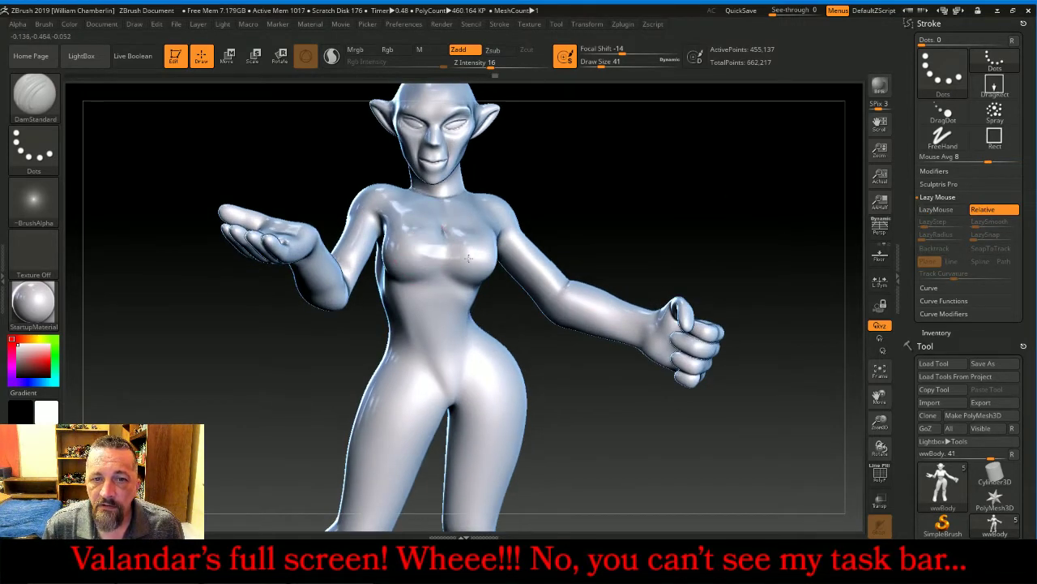
mouse_move(458, 269)
mouse_down()
mouse_move(426, 269)
mouse_move(441, 247)
mouse_up()
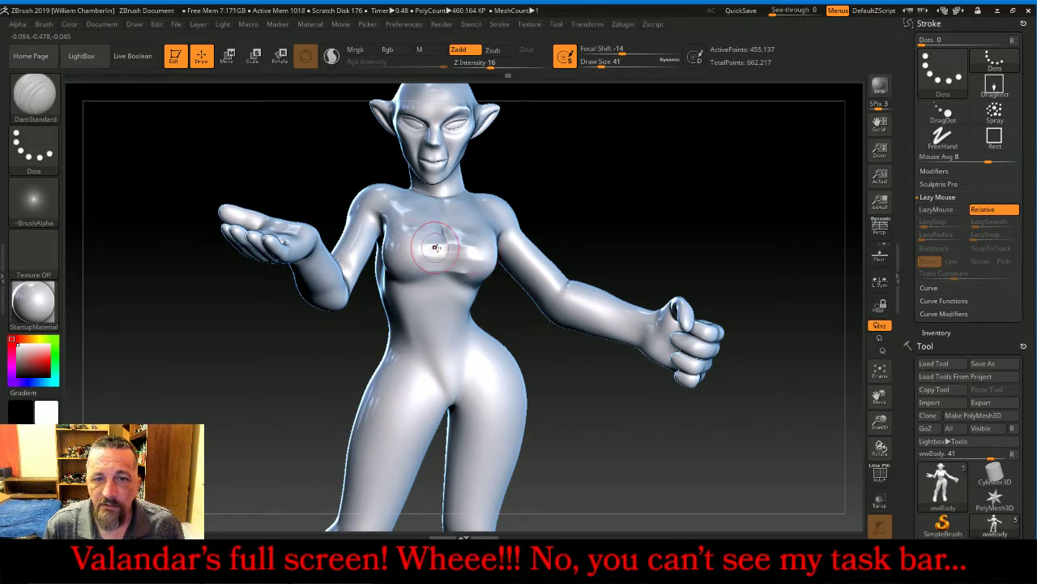
key(shift)
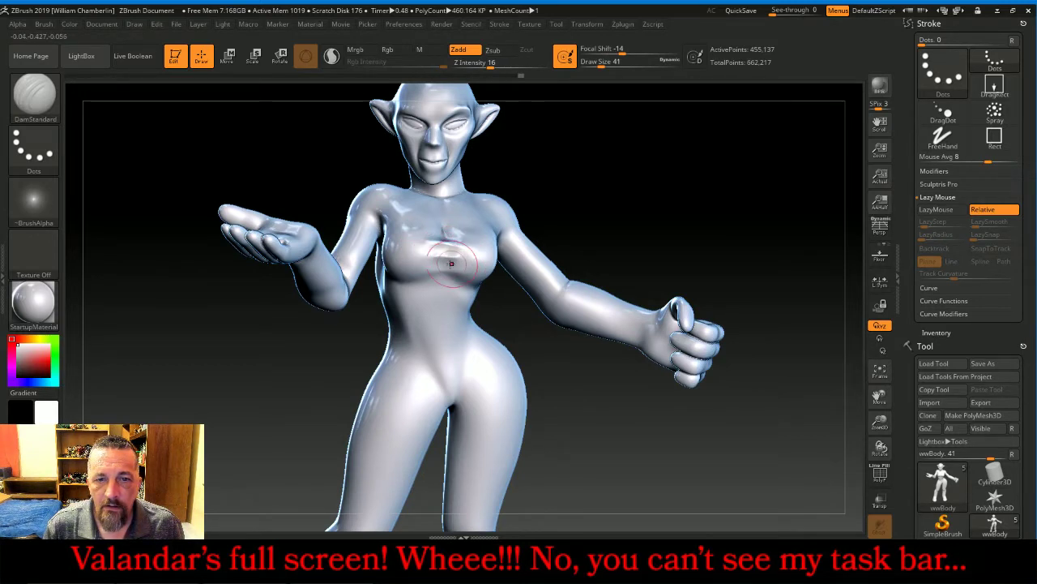
key(shift)
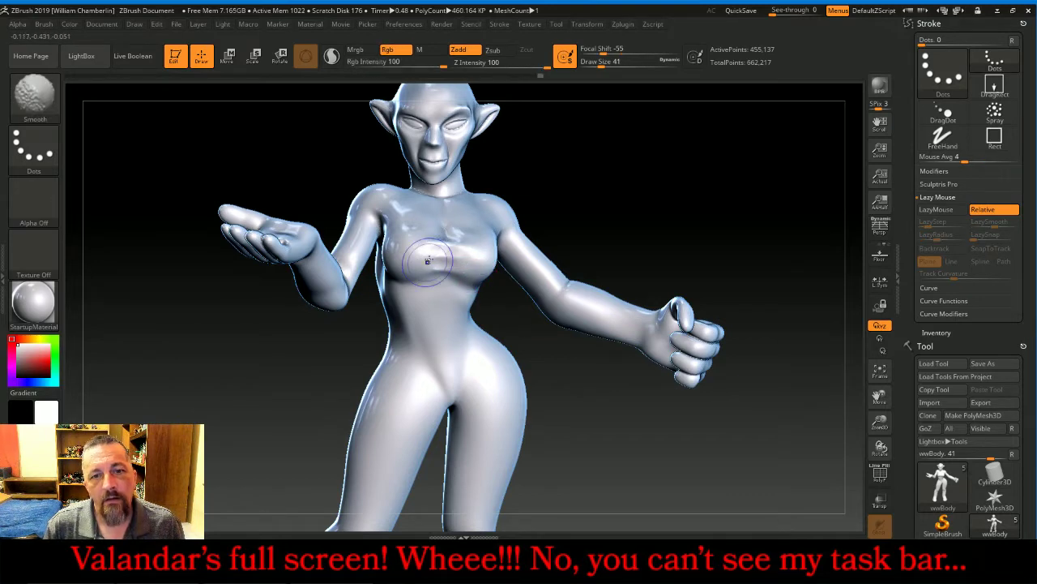
mouse_move(759, 220)
mouse_down()
mouse_move(727, 218)
mouse_move(729, 206)
mouse_up()
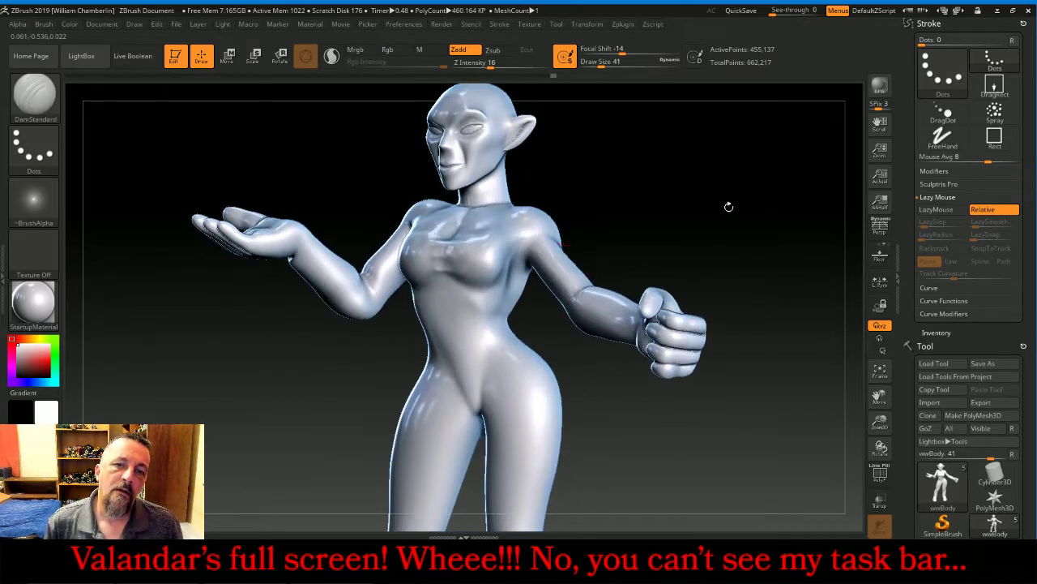
key(shift)
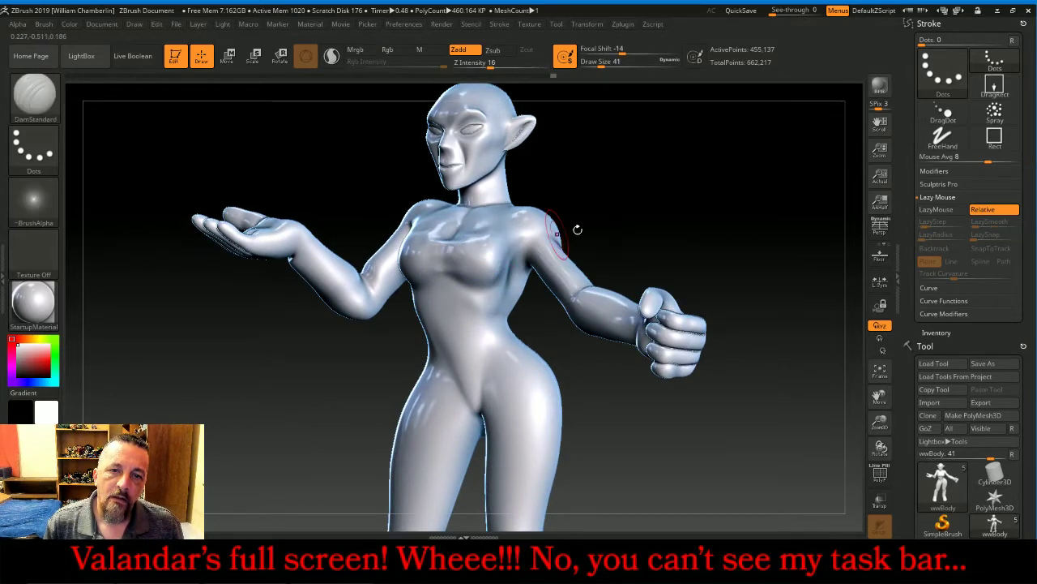
mouse_move(575, 227)
mouse_down()
mouse_move(771, 202)
mouse_move(795, 187)
mouse_move(766, 171)
mouse_move(766, 181)
mouse_up()
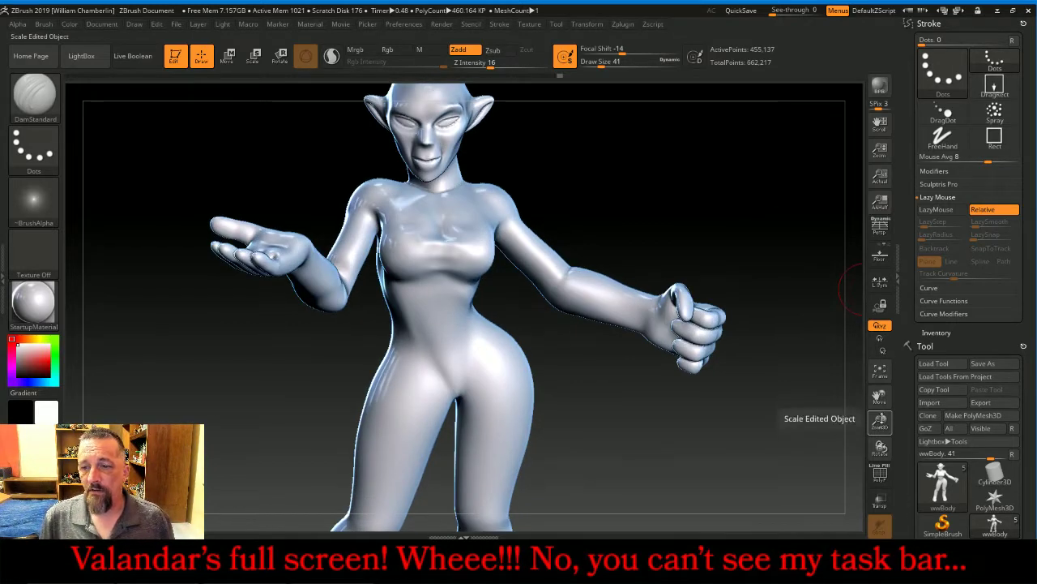
Reduce the brush draw size to 17 and subdivide the body mesh once
drag(882, 421, 888, 438)
drag(883, 397, 893, 454)
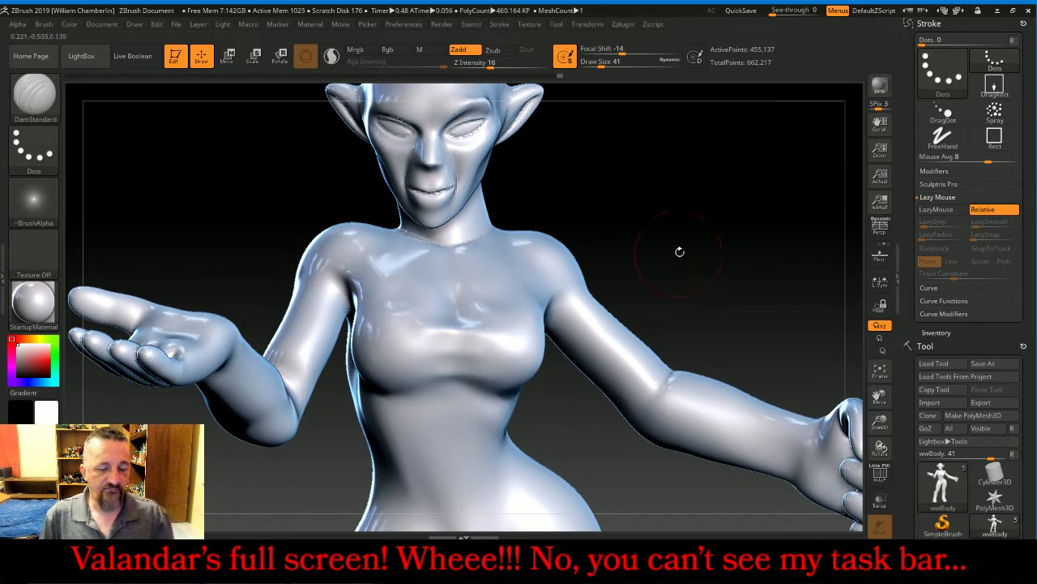
key(bracketleft)
key(bracketleft)
key(bracketleft)
key(bracketleft)
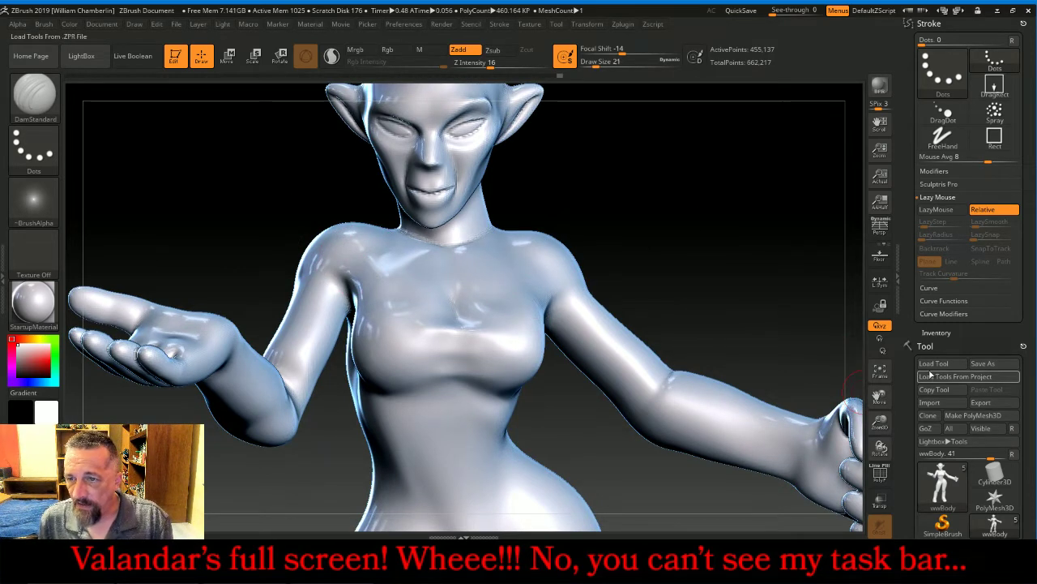
scroll(968, 324, down, 5)
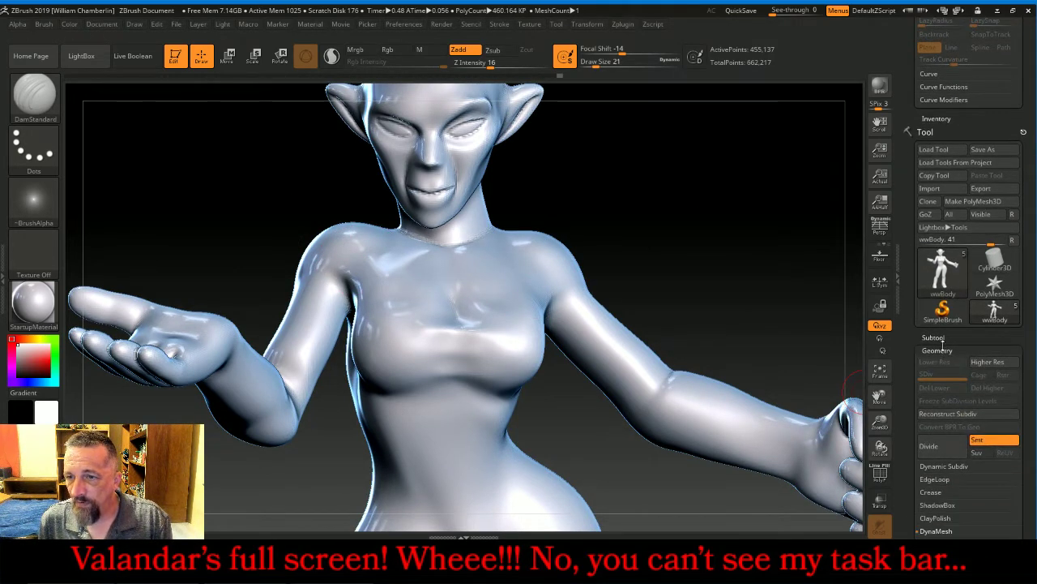
click(940, 403)
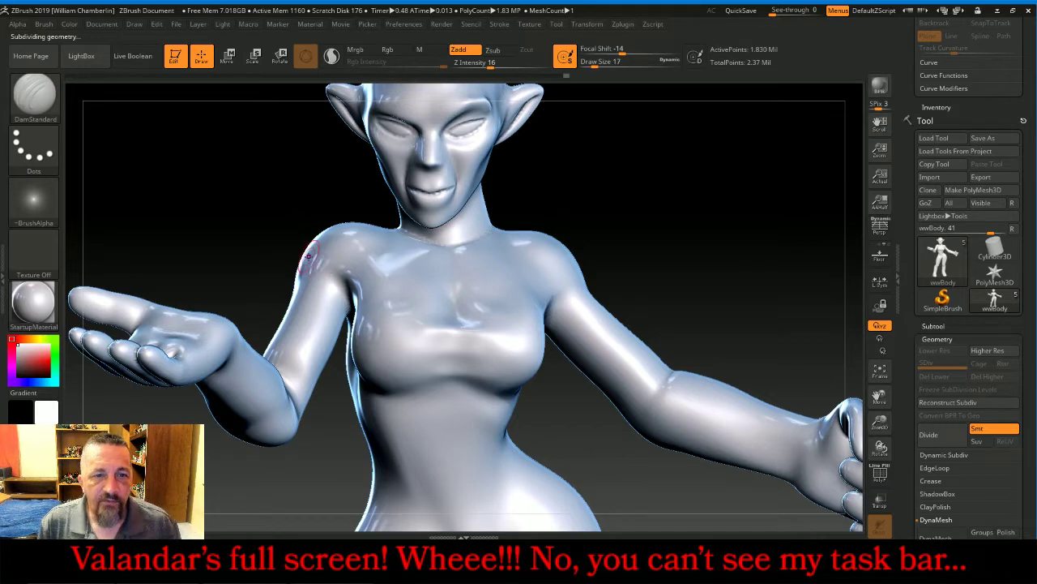
Mask a band across the upper chest from shoulder to shoulder with the MaskPen brush at Focal Shift -100
key(ctrl)
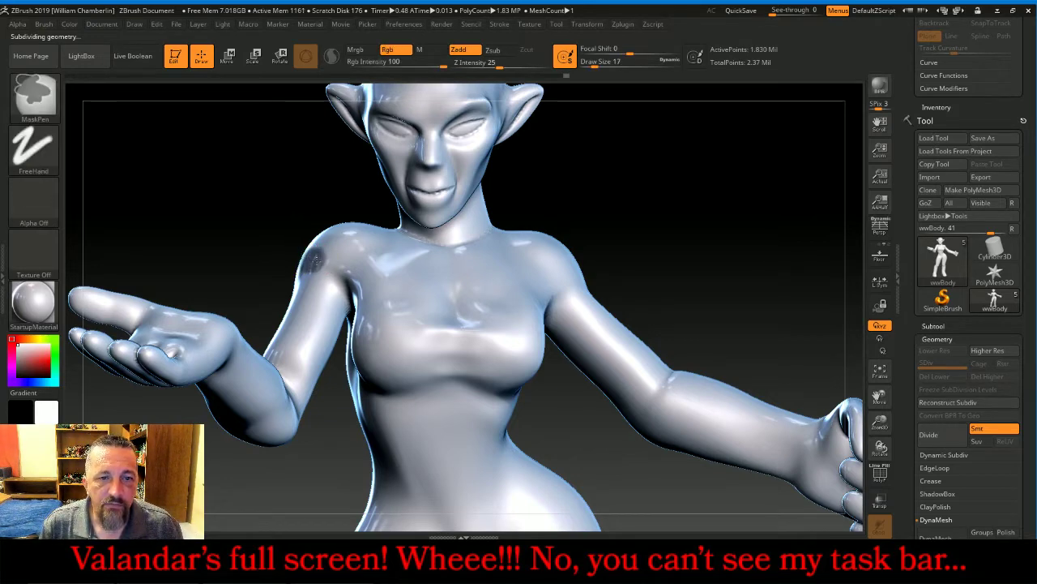
drag(629, 54, 577, 54)
mouse_move(306, 255)
ctrl+mouse_down()
mouse_move(446, 281)
mouse_move(551, 272)
ctrl+mouse_up()
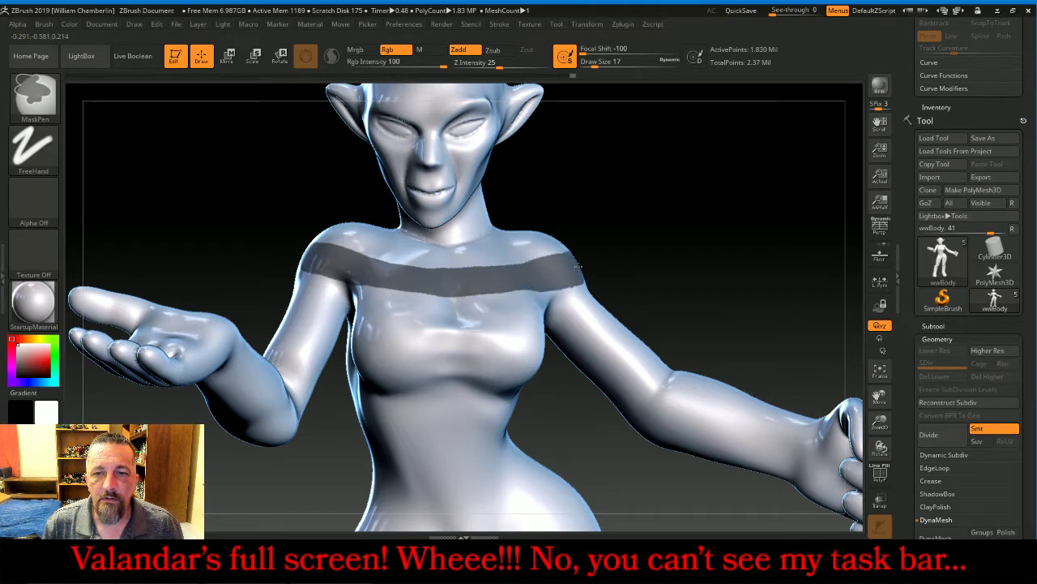
Continue the mask band around both outer shoulders and across the upper back so it joins into one loop
drag(769, 196, 694, 214)
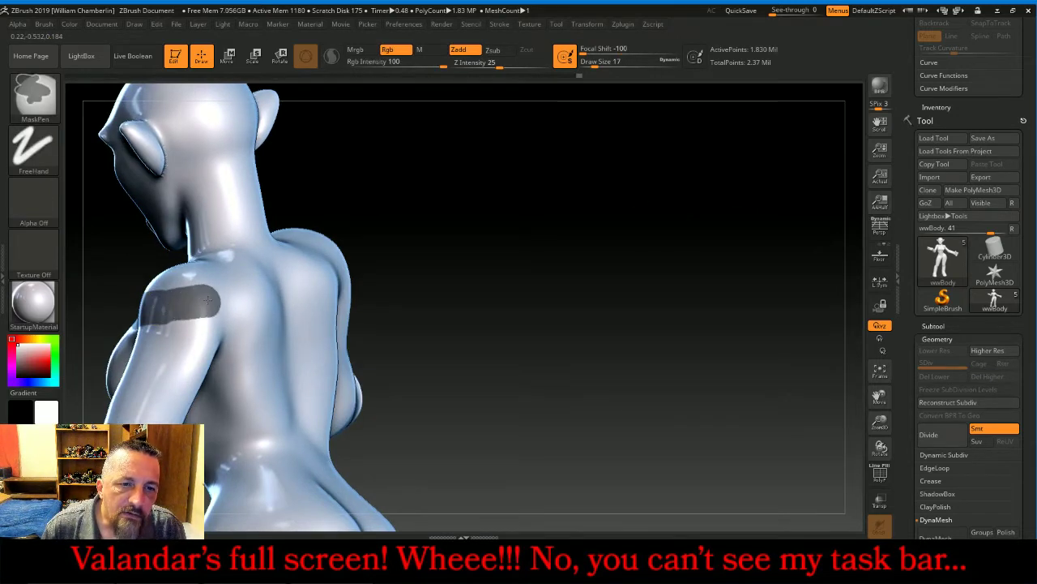
ctrl+drag(207, 301, 251, 290)
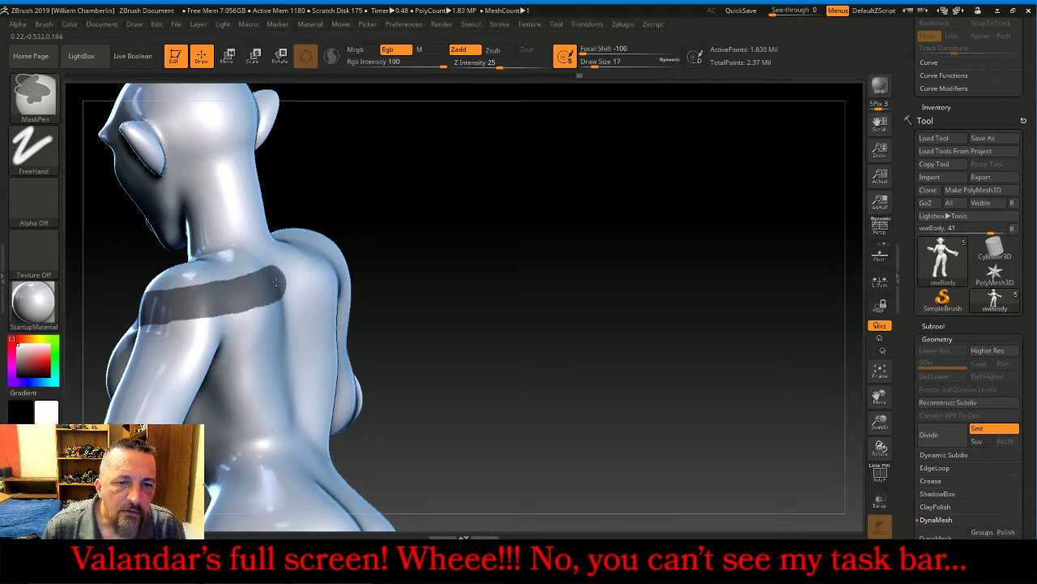
drag(628, 296, 533, 260)
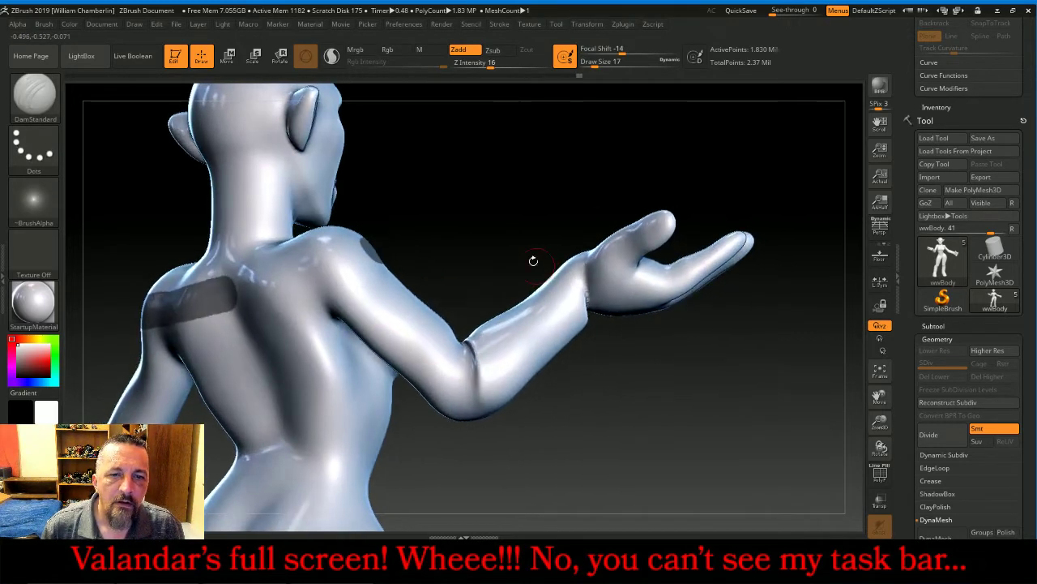
drag(504, 212, 496, 219)
ctrl+alt+click(339, 271)
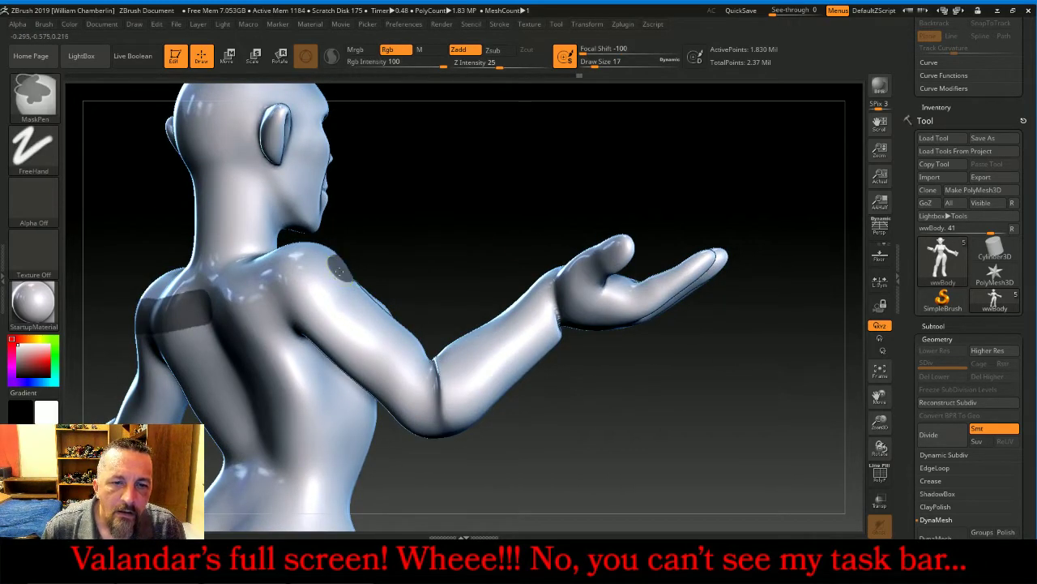
ctrl+drag(329, 275, 255, 297)
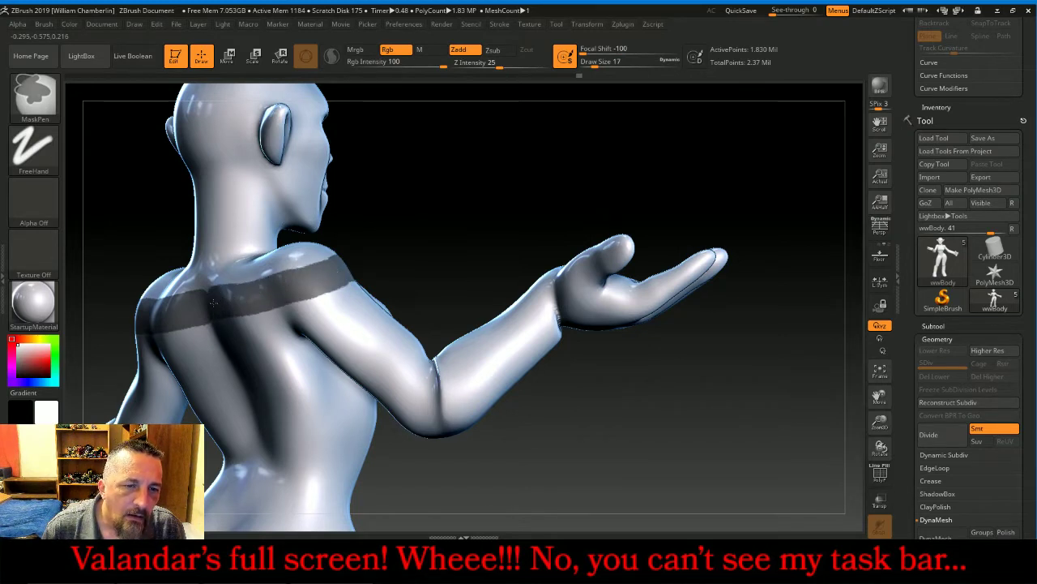
Grow the mask band around the figure's shoulders and sharpen its edges
drag(474, 174, 503, 150)
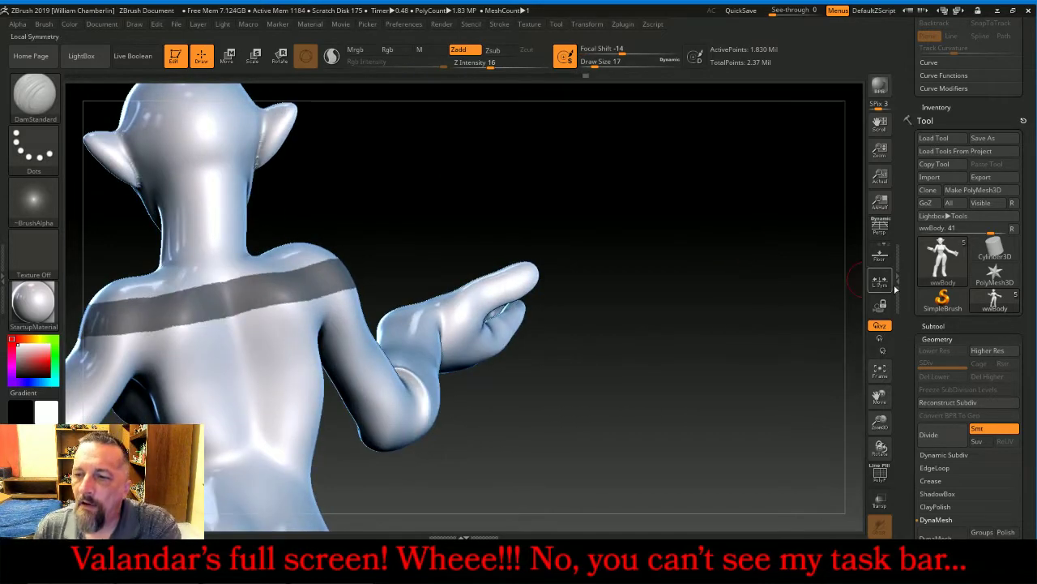
scroll(1006, 240, down, 10)
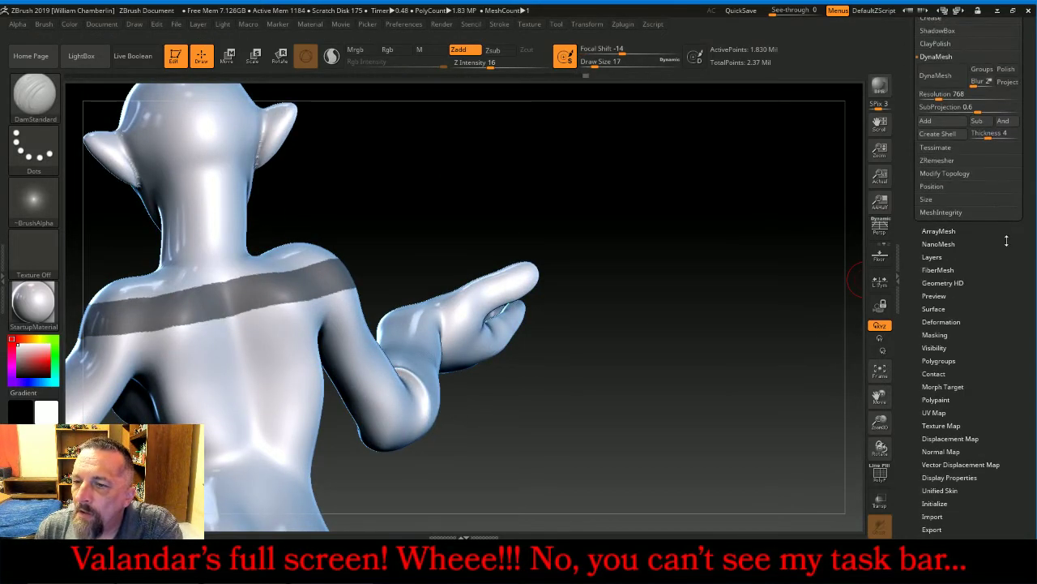
click(952, 336)
scroll(936, 300, up, 3)
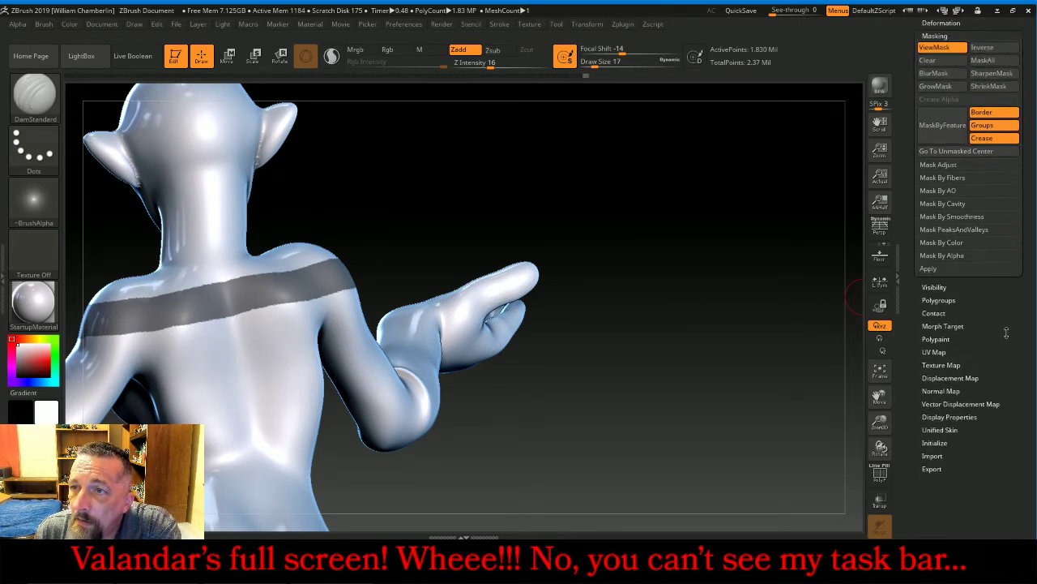
drag(602, 342, 675, 335)
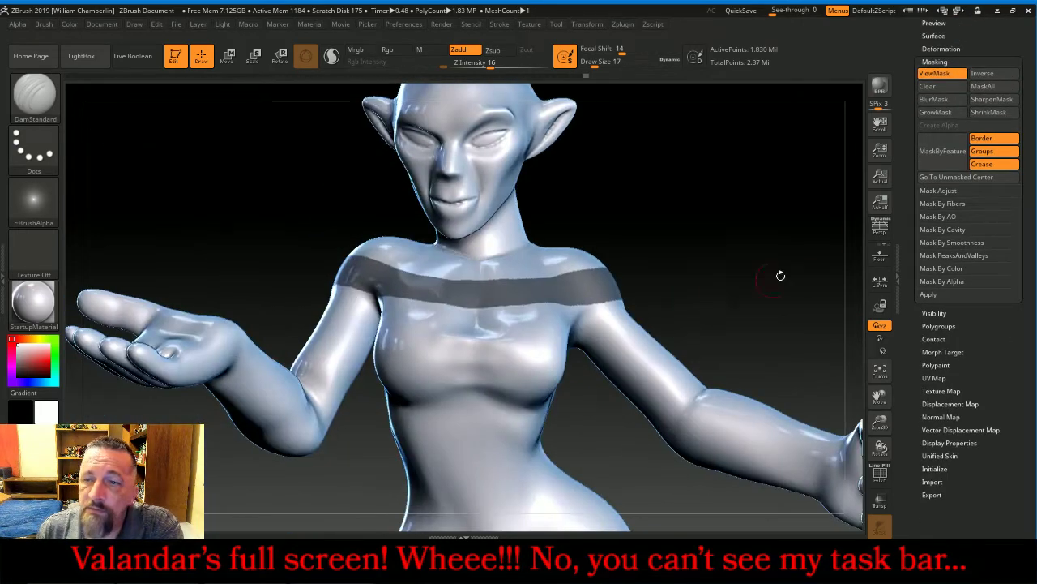
click(945, 112)
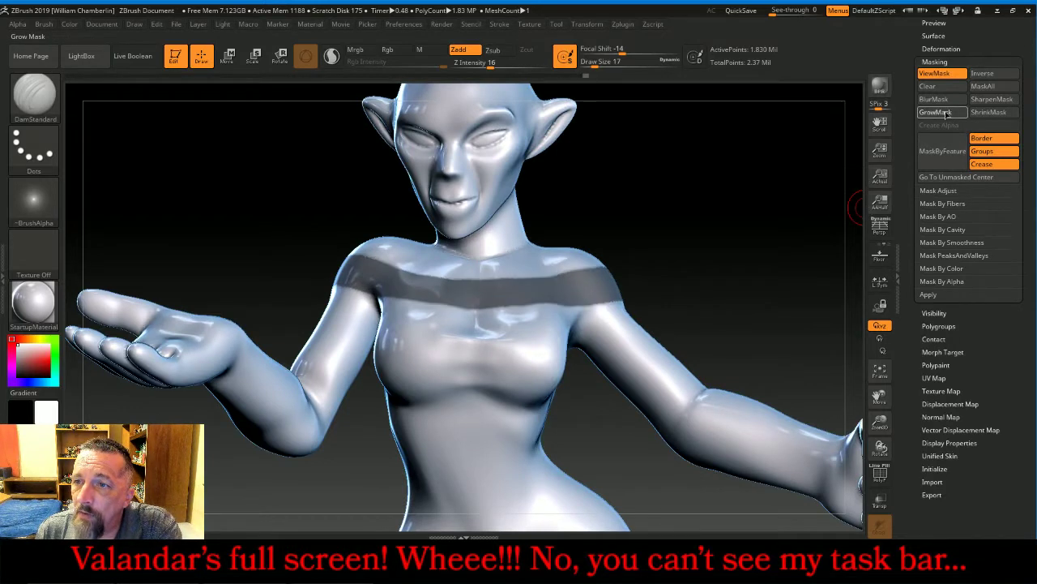
click(945, 113)
click(997, 98)
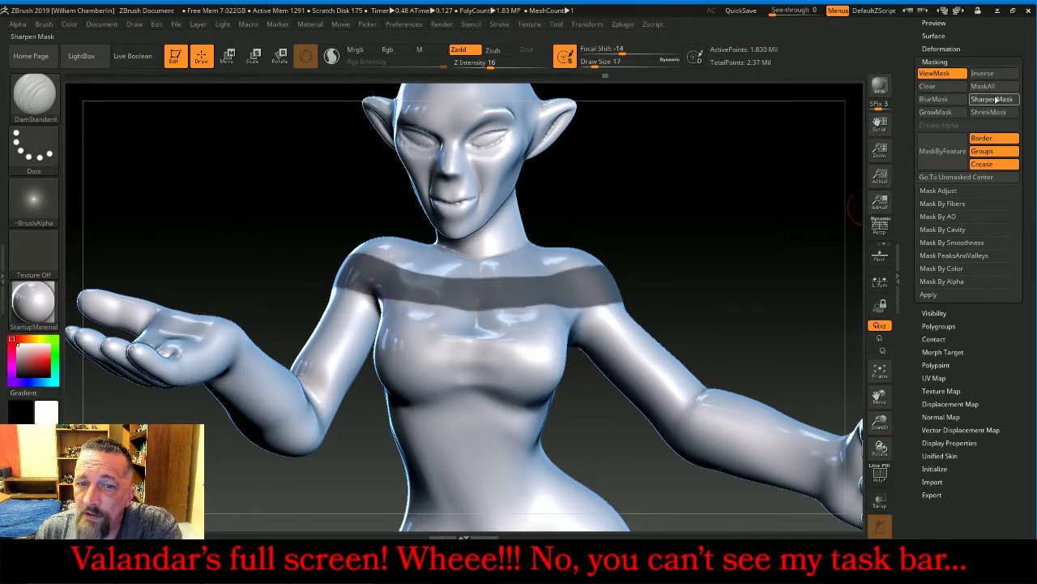
Grow the shoulder mask several more times and sharpen it again
click(945, 114)
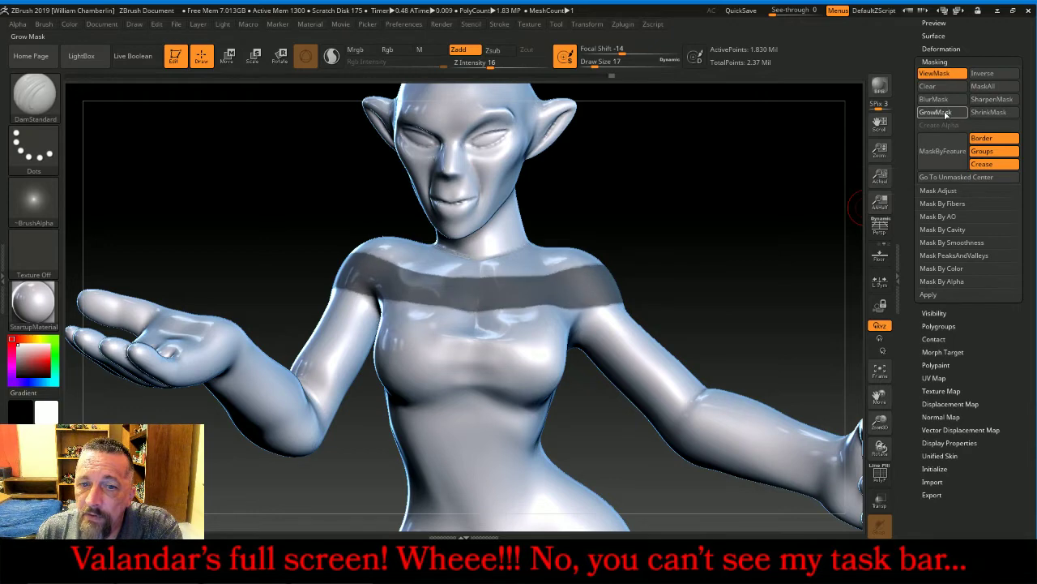
click(946, 114)
click(946, 114)
click(946, 115)
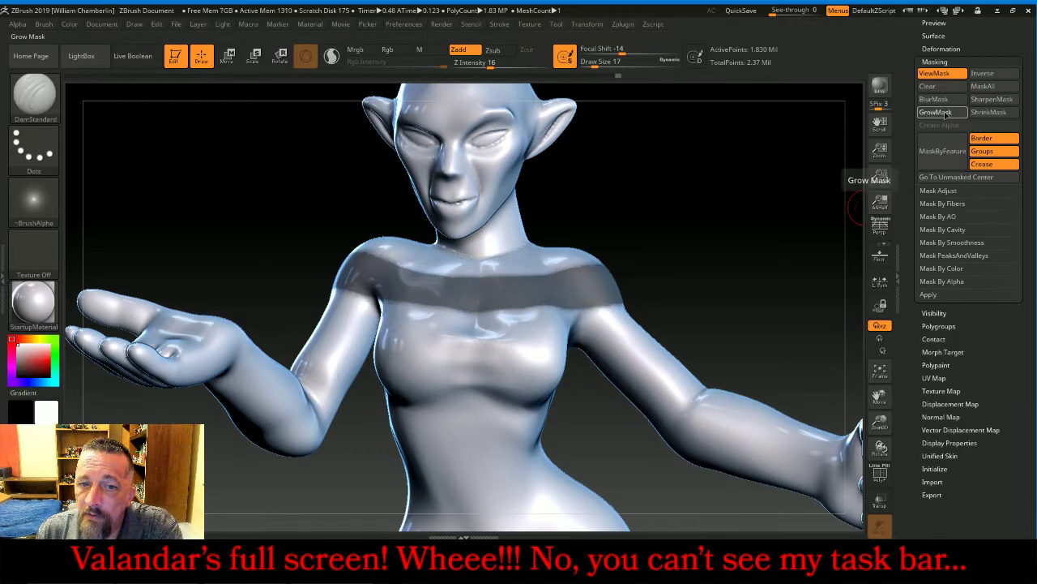
click(1005, 100)
Extract the masked shoulder band with a thickness of 0.02 and accept it as a new subtool
drag(818, 188, 743, 188)
drag(977, 46, 959, 98)
click(940, 85)
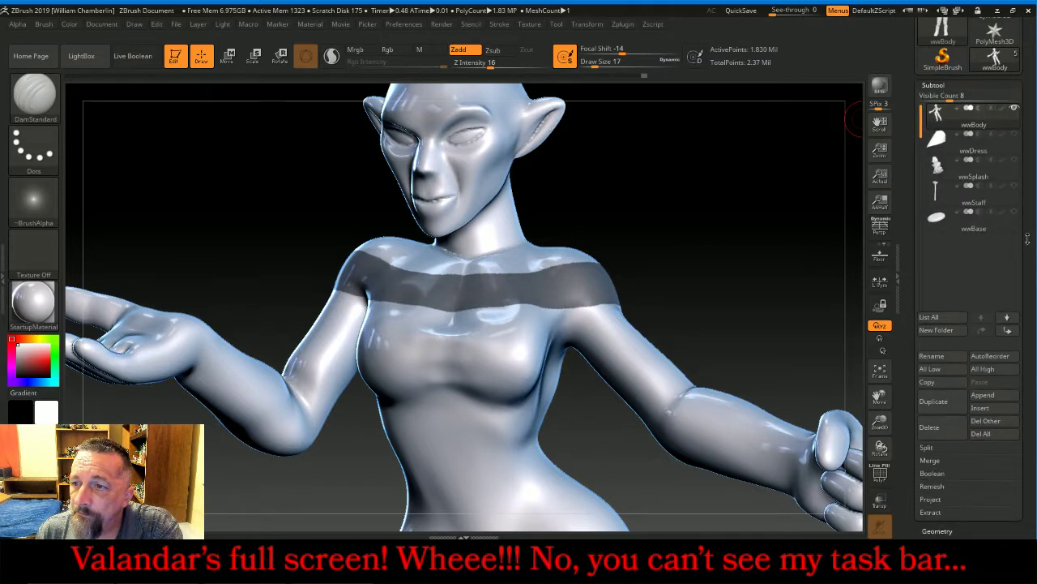
drag(1028, 239, 1024, 188)
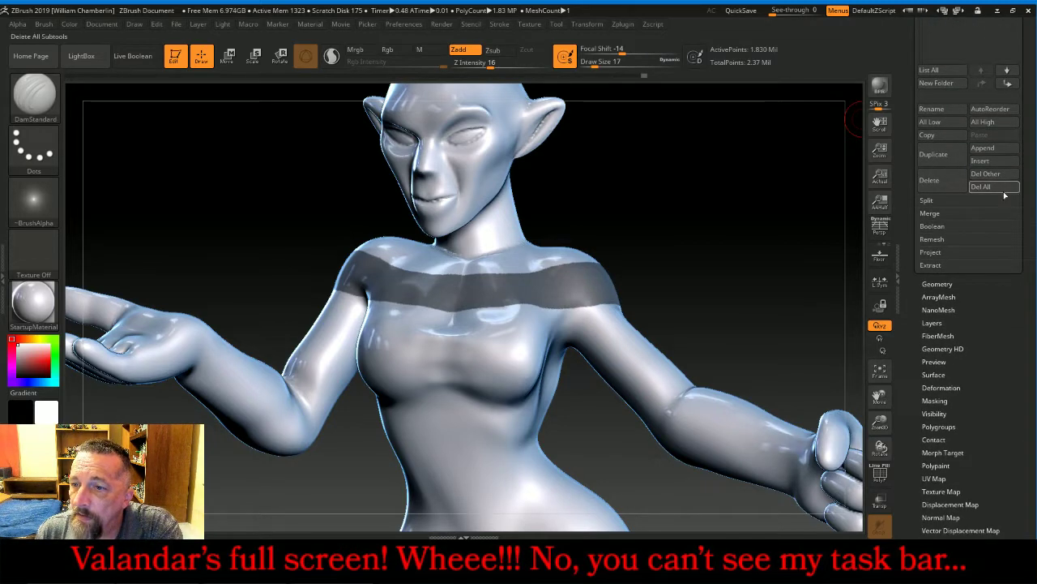
click(962, 265)
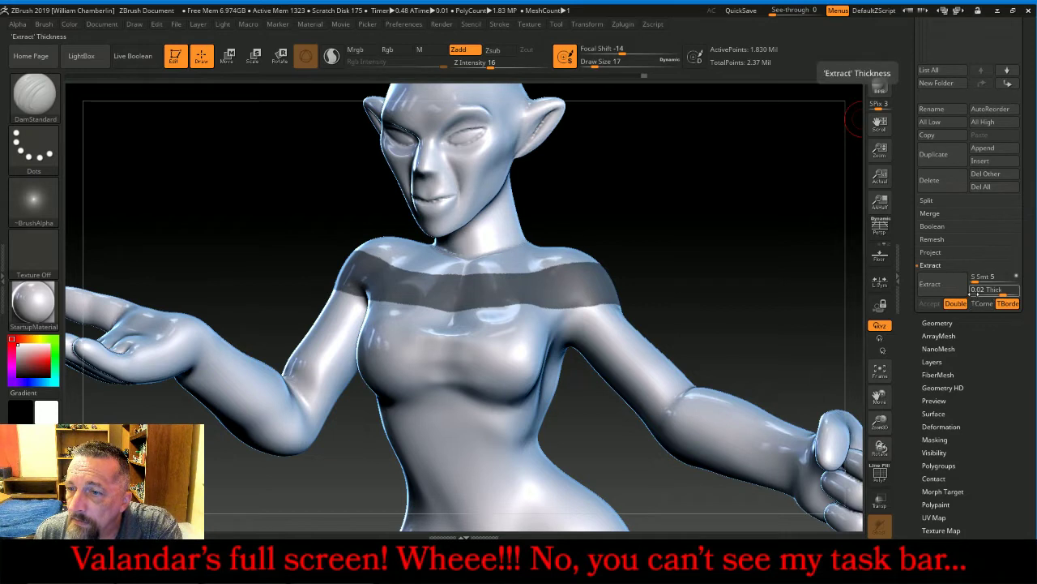
click(951, 289)
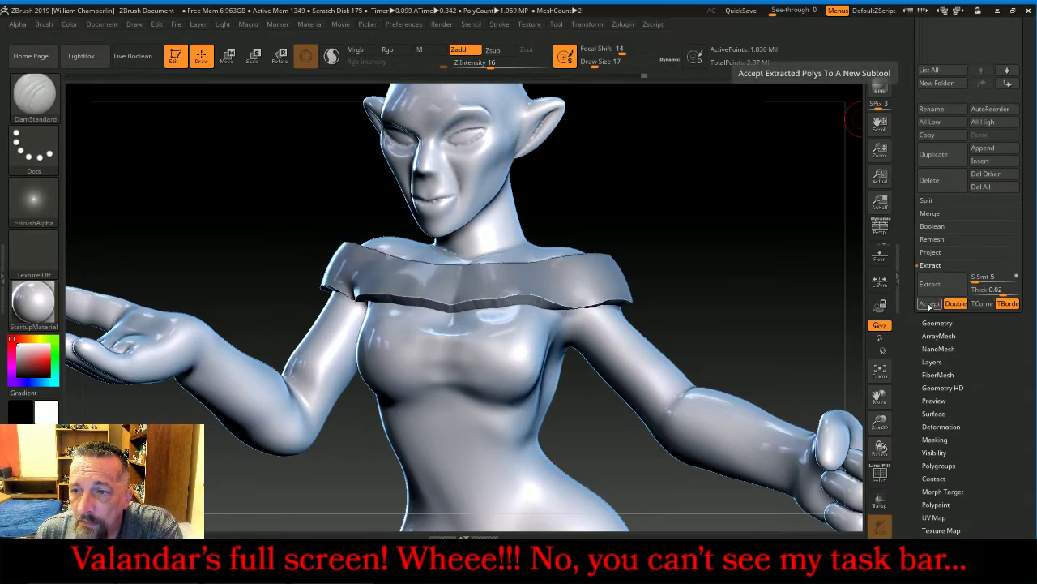
click(928, 304)
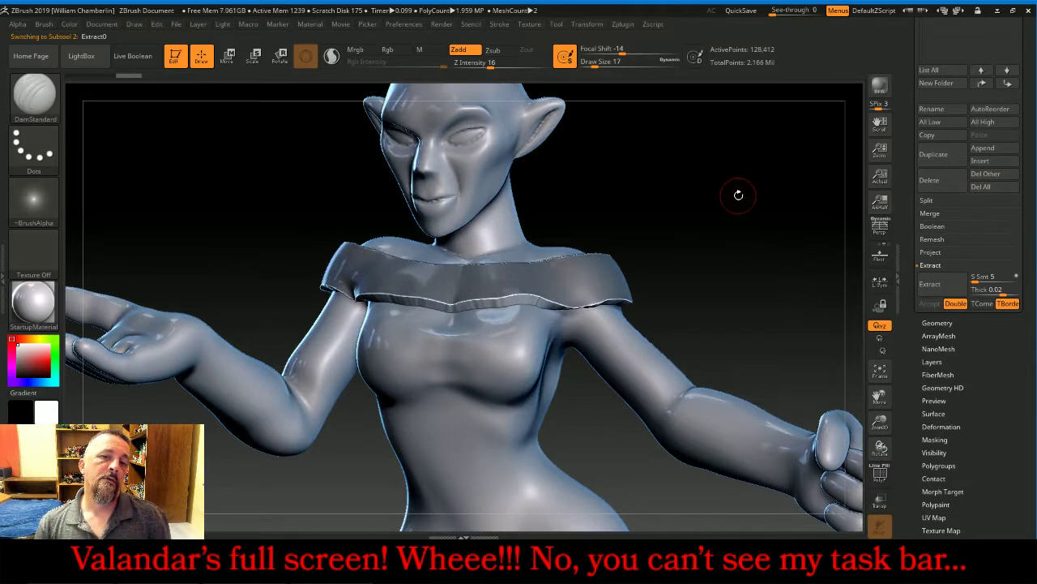
Clear the mask on the extracted collar and DynaMesh it at resolution 256
ctrl+click(753, 216)
drag(755, 204, 769, 213)
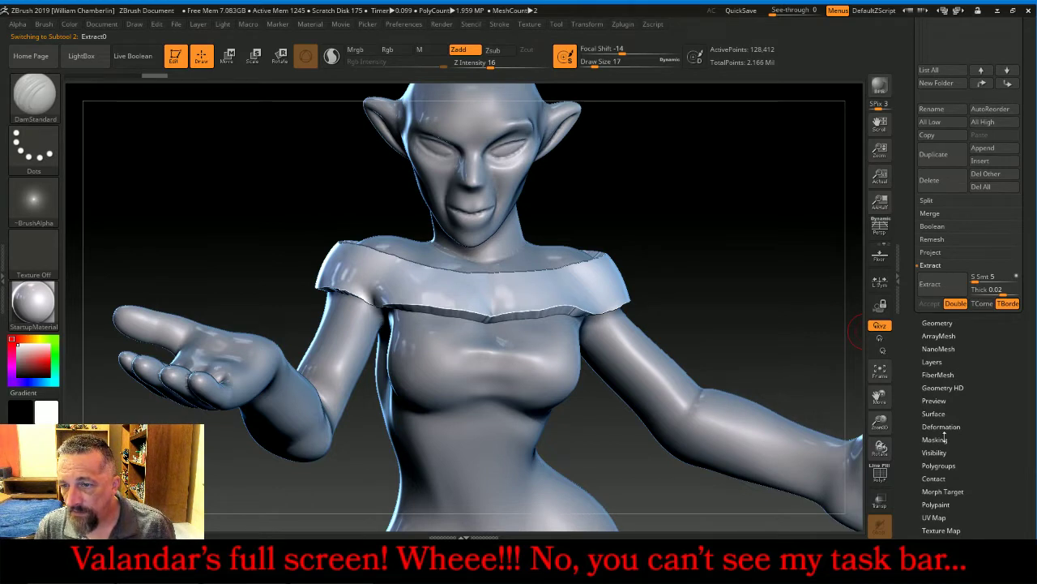
click(939, 326)
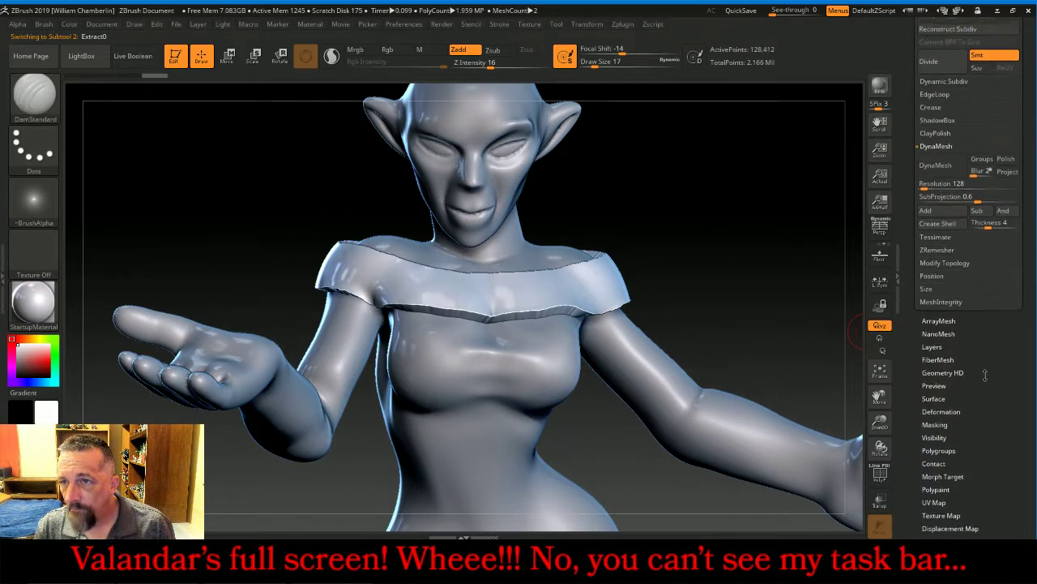
click(948, 187)
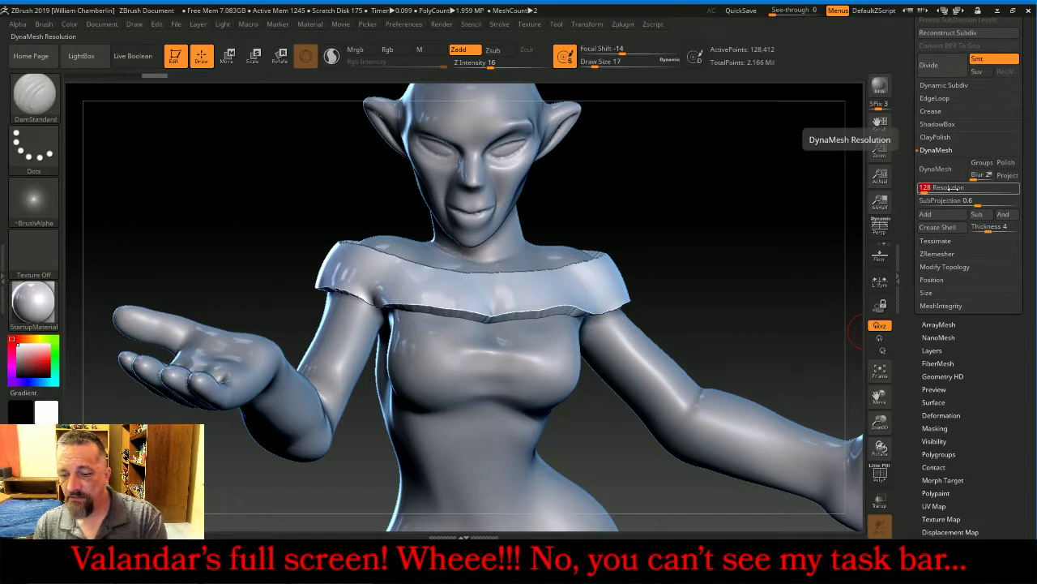
key(Return)
click(940, 170)
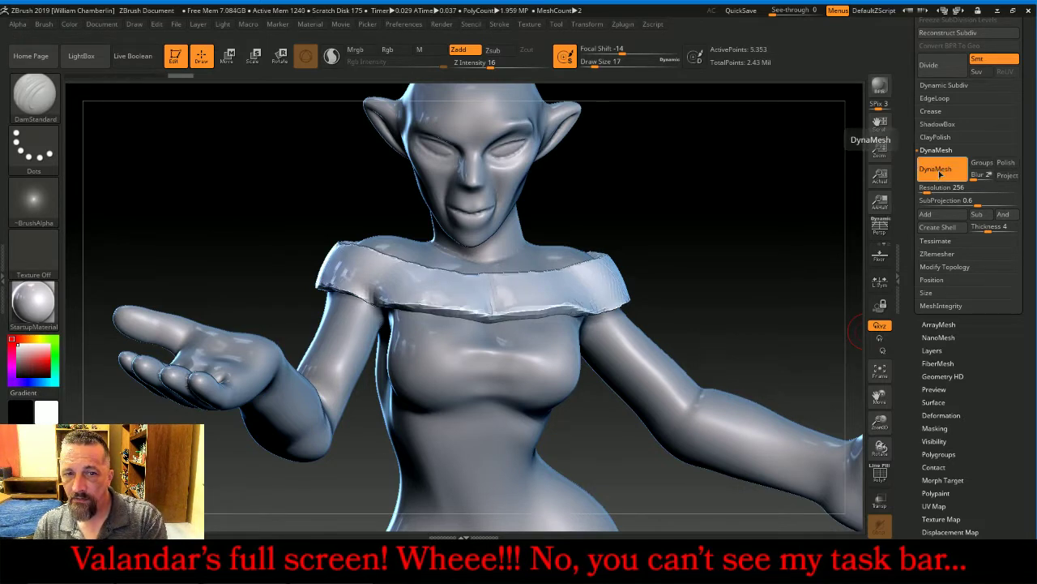
Divide the collar mesh up to subdivision level 4 and delete its lower subdivision levels
click(931, 72)
click(931, 72)
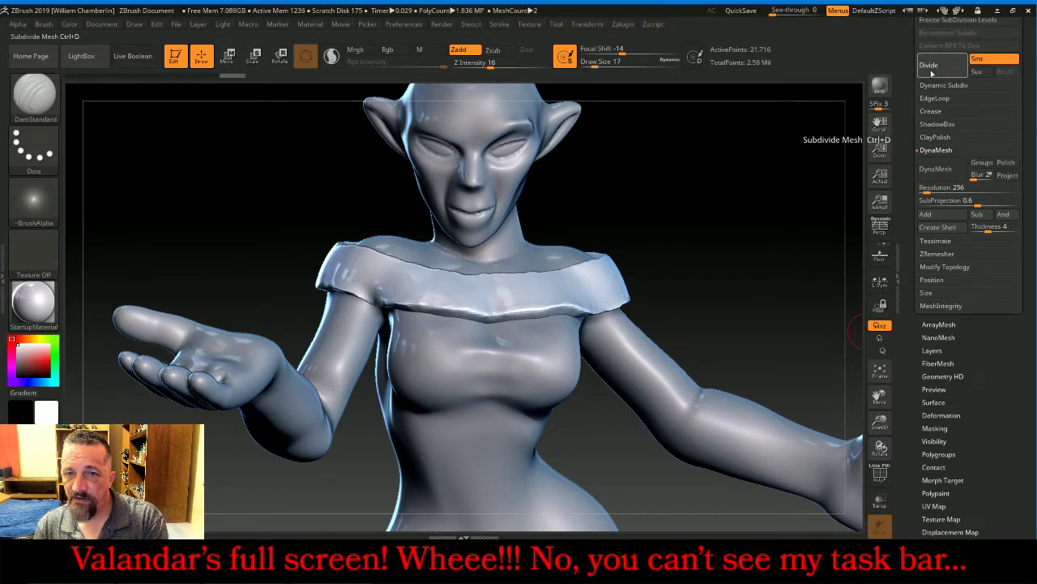
click(931, 73)
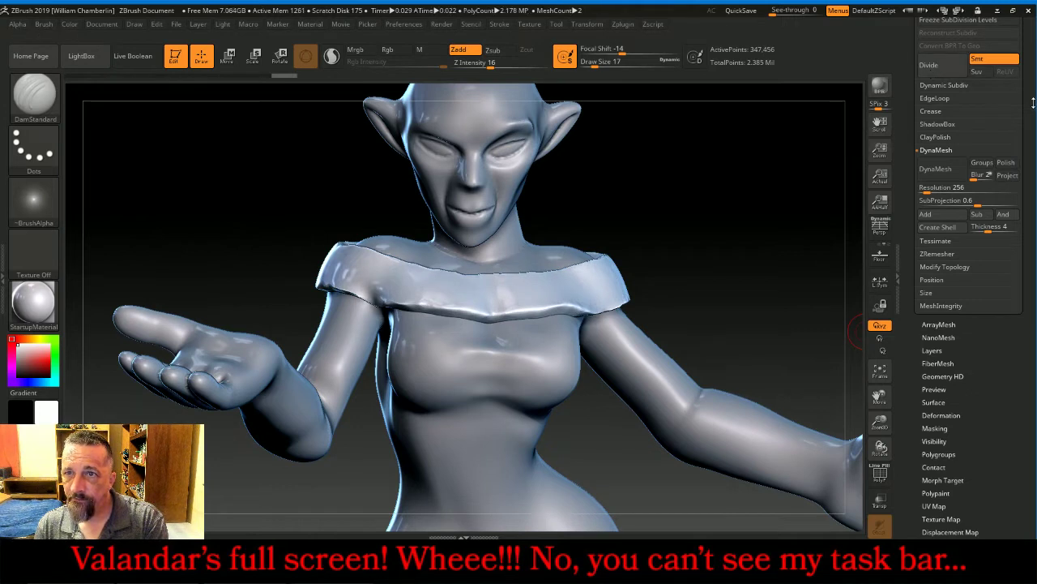
drag(1034, 103, 1032, 188)
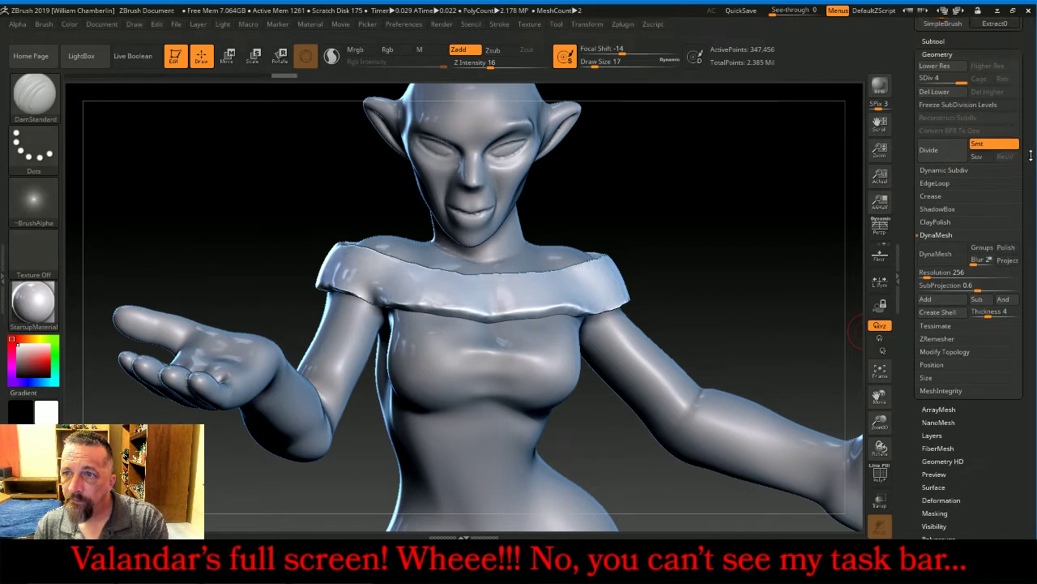
click(940, 93)
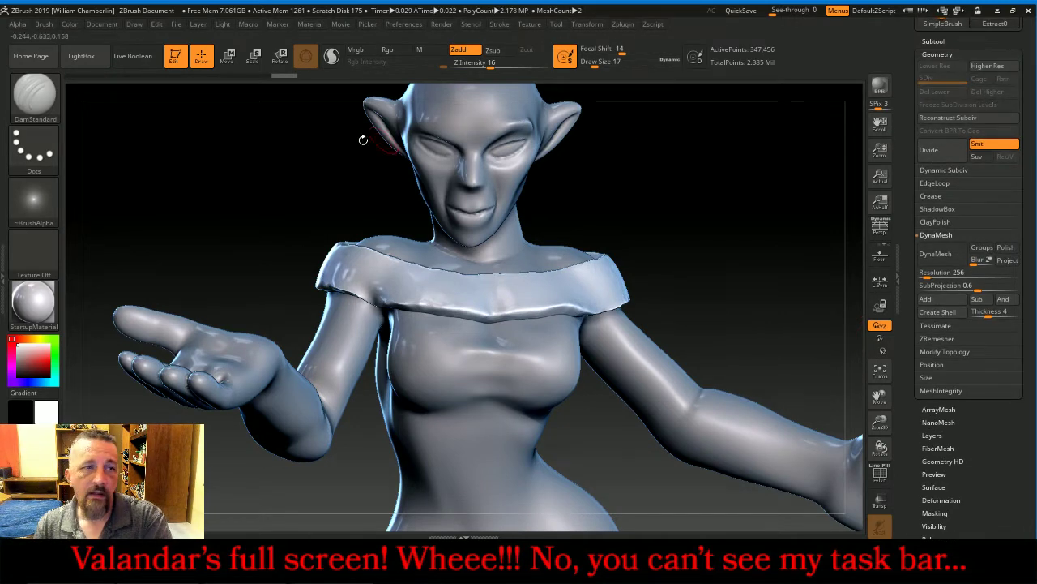
Carve vertical folds into the front of the collar using the DamStandard brush with Zsub and draw size 25
click(34, 97)
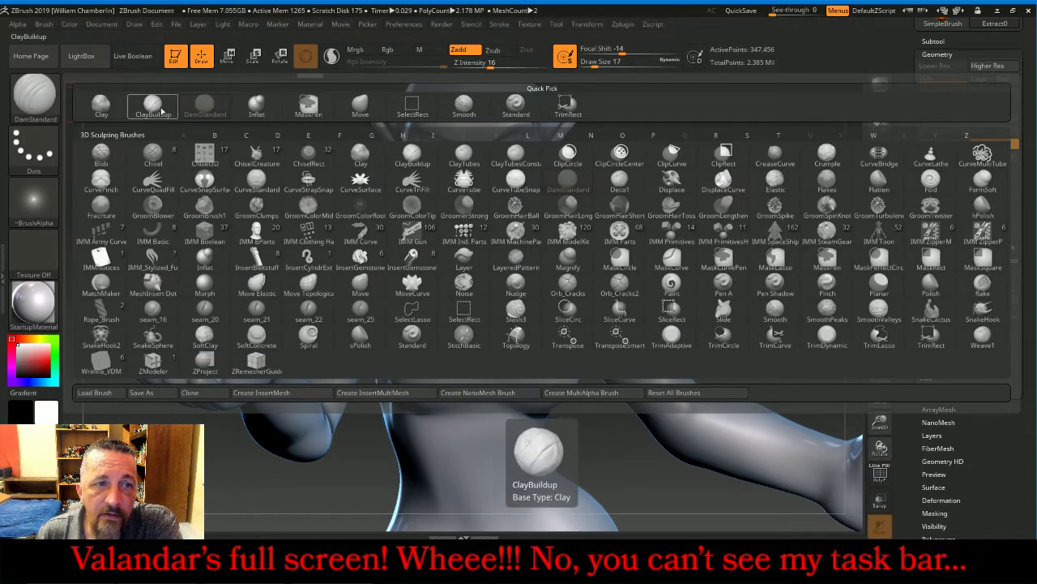
click(207, 105)
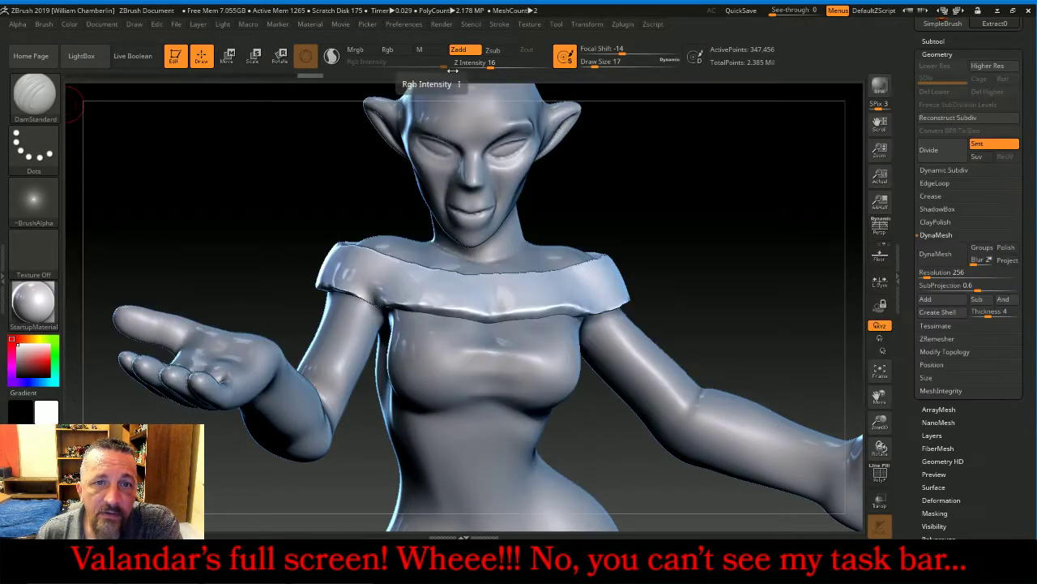
click(495, 51)
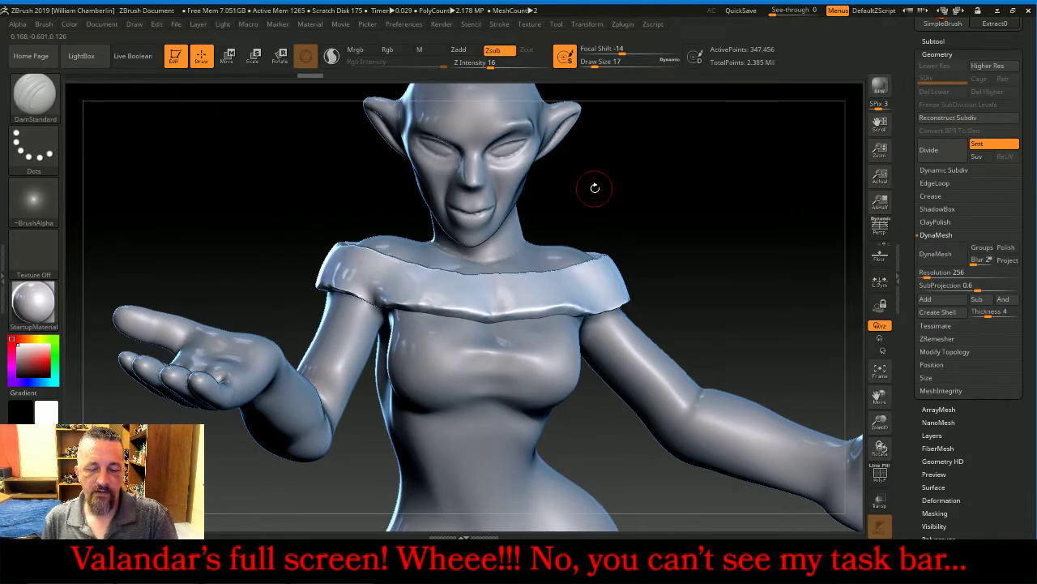
key(bracketright)
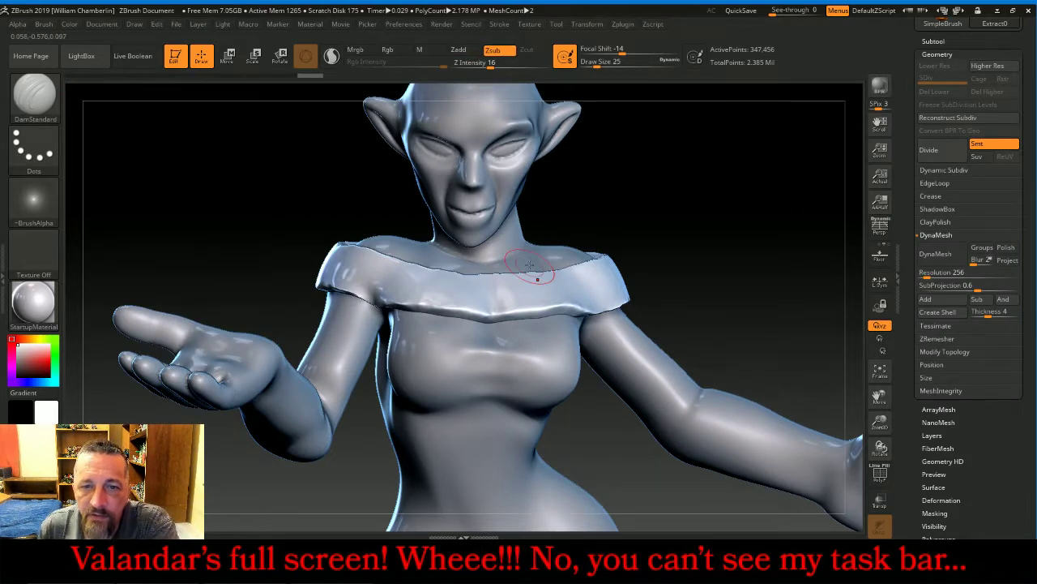
drag(724, 199, 693, 203)
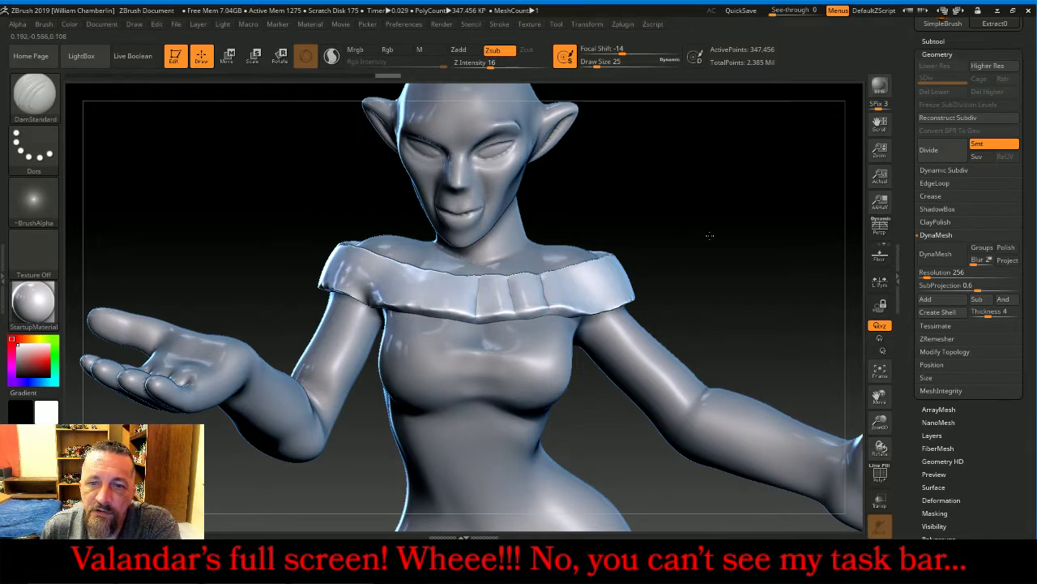
drag(709, 235, 578, 278)
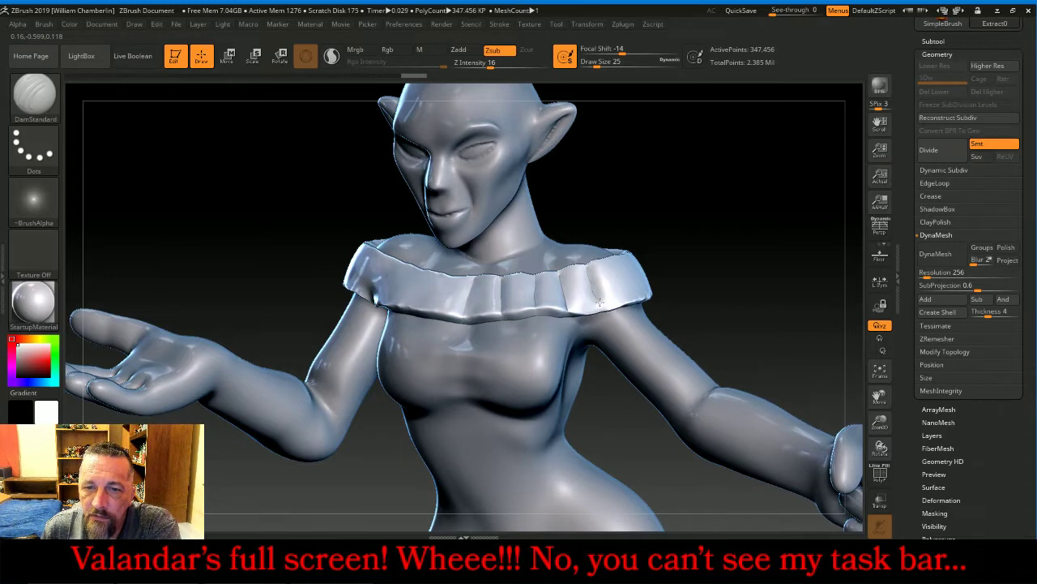
drag(600, 302, 602, 310)
Continue carving the collar's folds around the outer side of the figure's left shoulder
drag(755, 258, 668, 263)
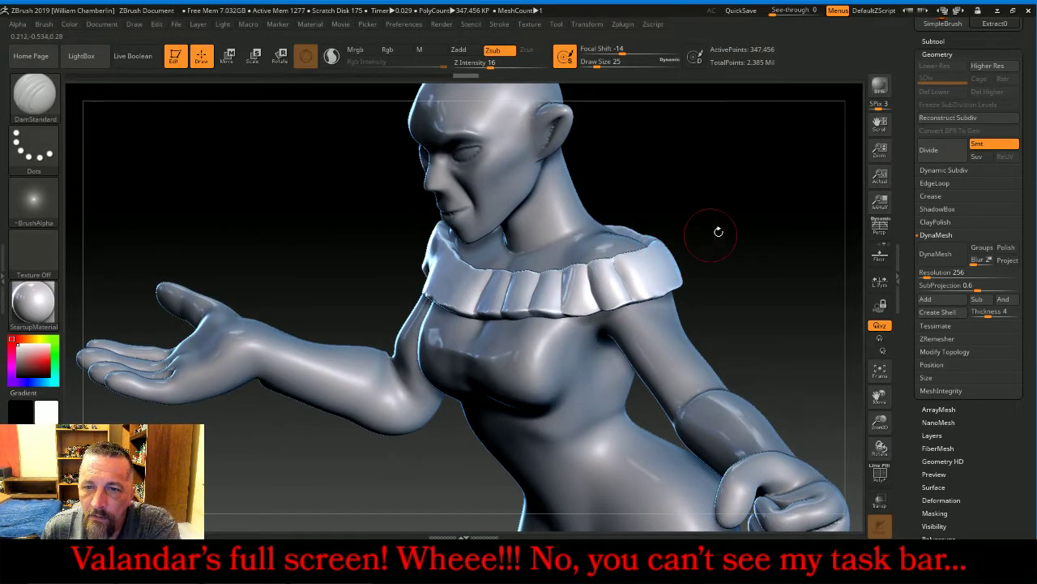
right_drag(717, 230, 655, 246)
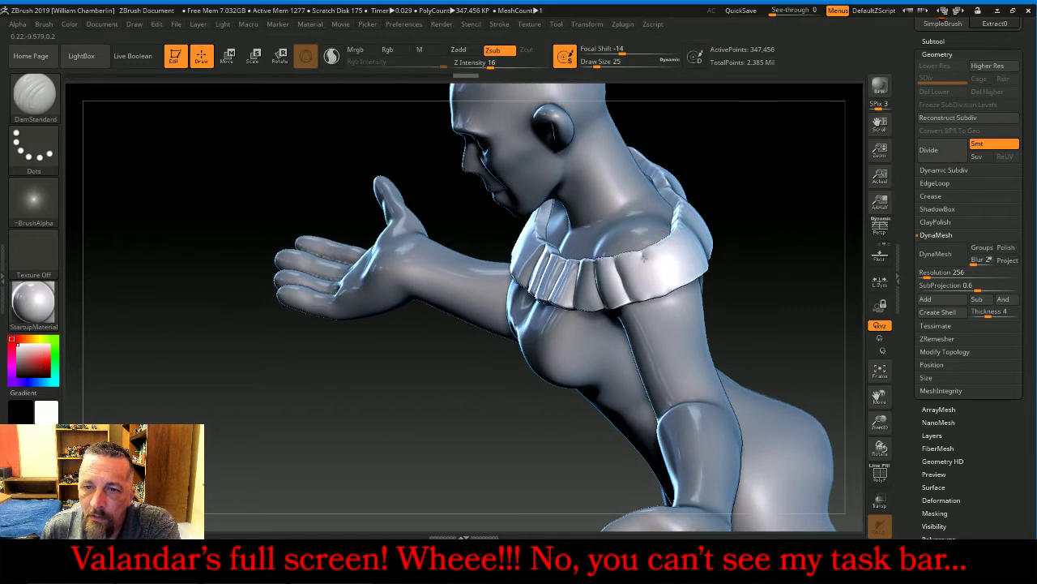
drag(640, 257, 651, 275)
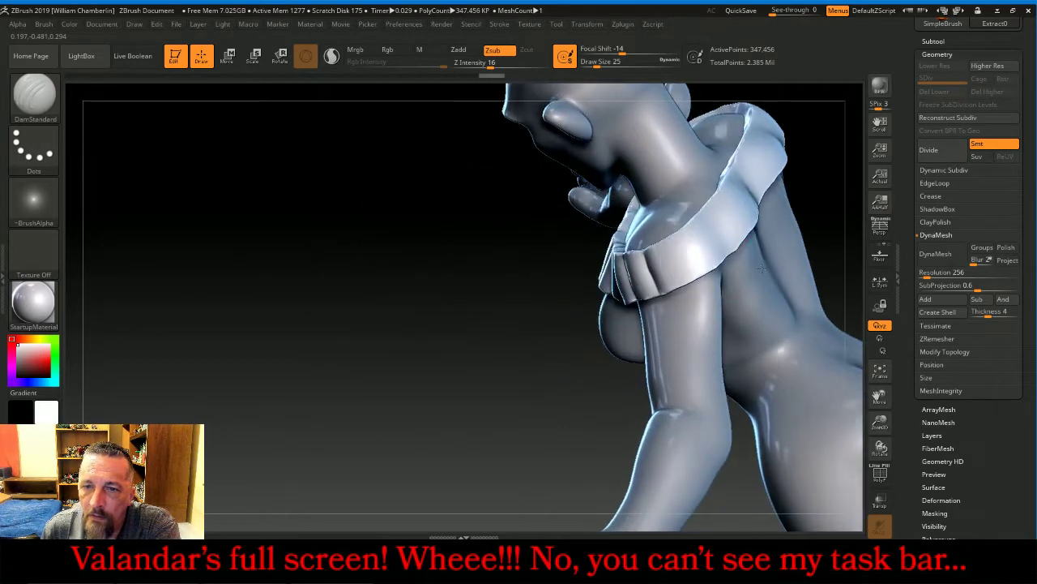
right_drag(732, 252, 668, 237)
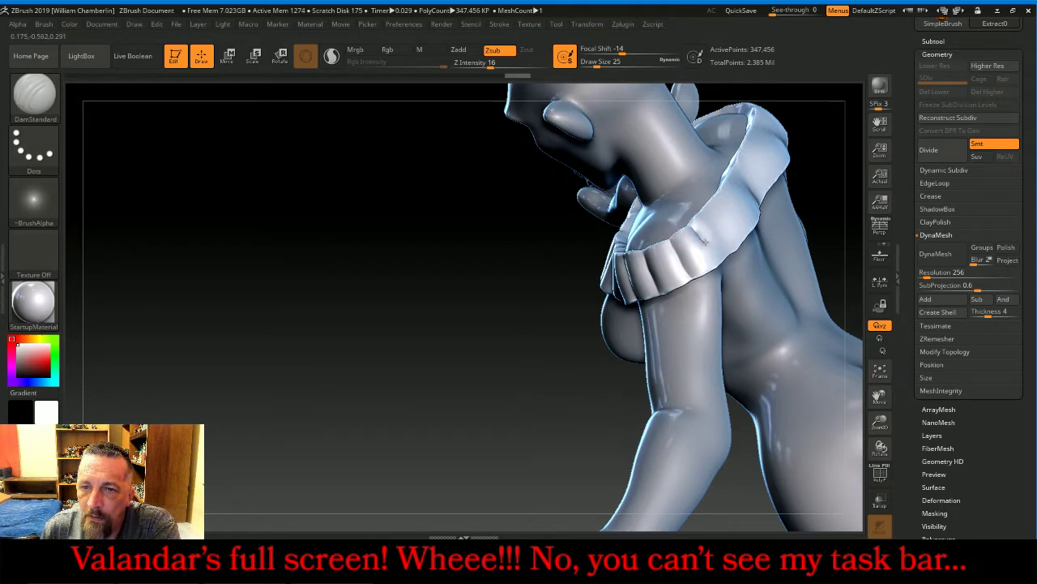
Carve vertical folds into the collar across the figure's upper back with the DamStandard brush
drag(528, 361, 450, 357)
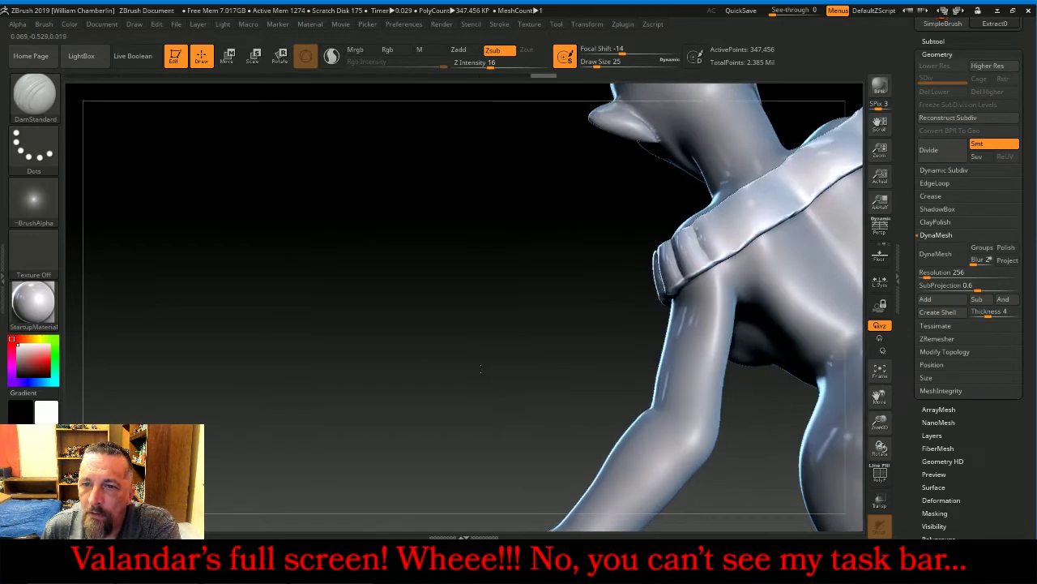
right_drag(760, 339, 643, 350)
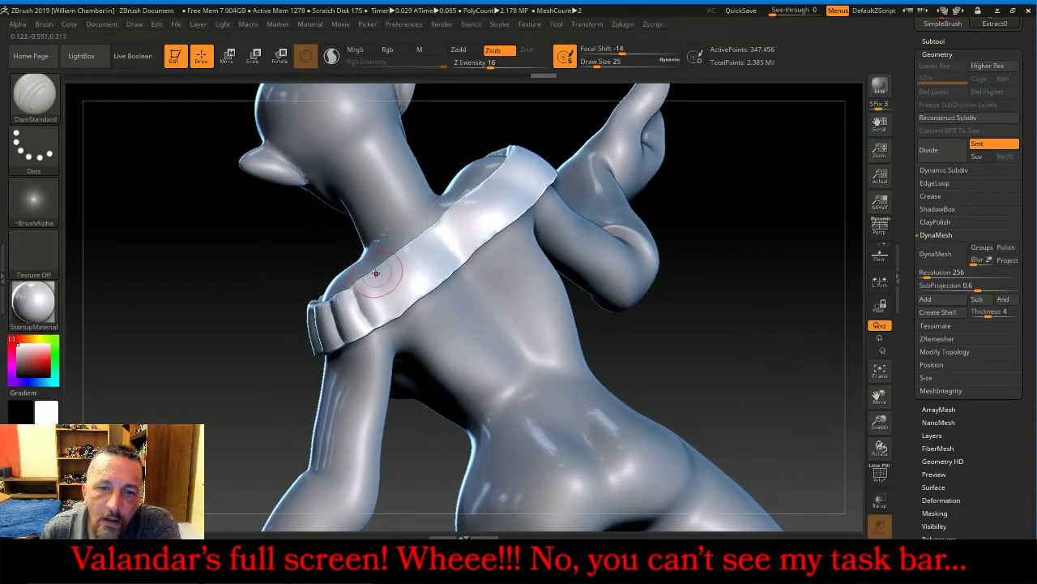
drag(386, 283, 398, 302)
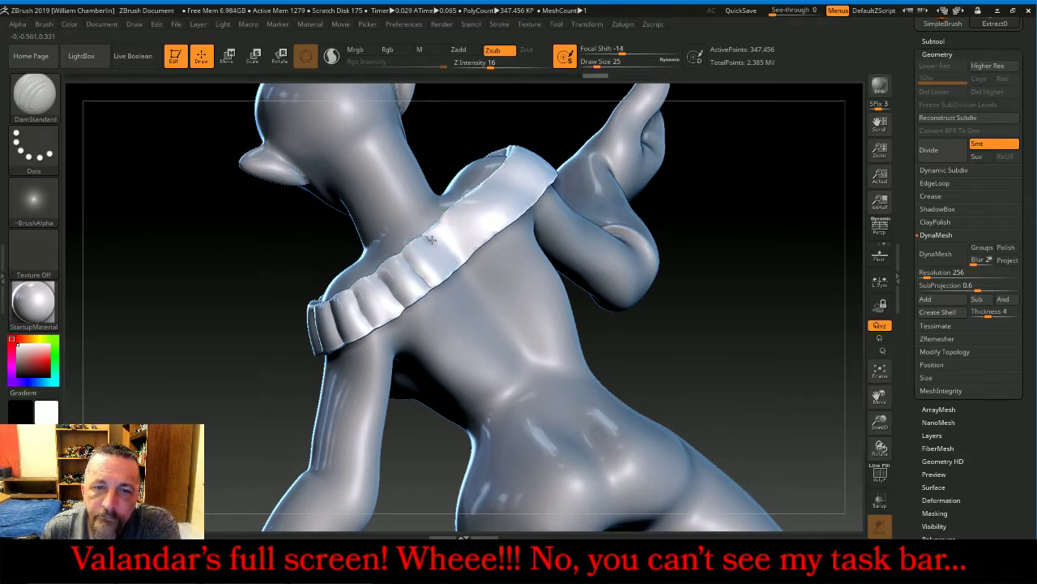
drag(447, 258, 460, 268)
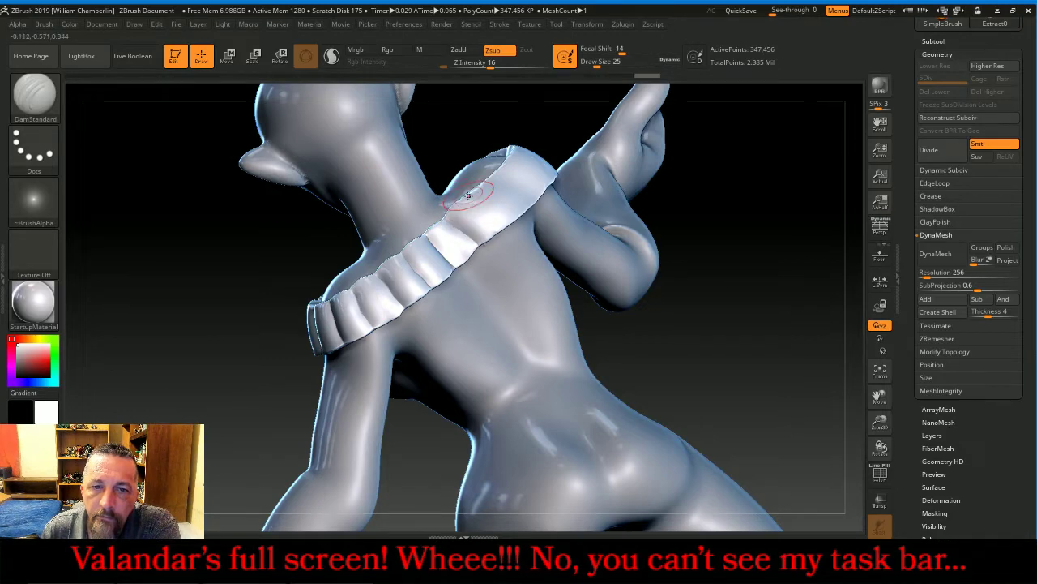
drag(508, 227, 509, 228)
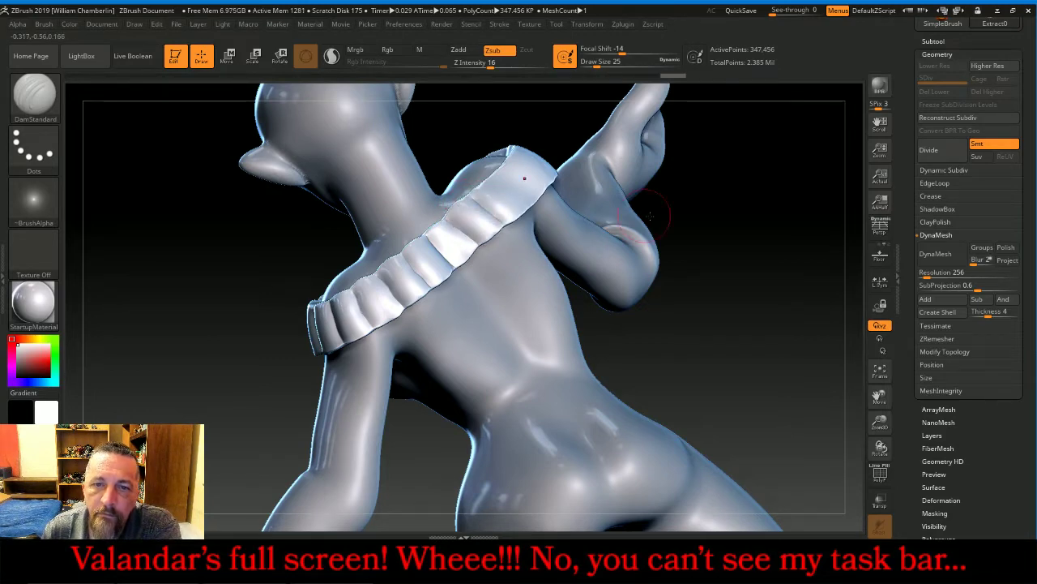
Continue the vertical folds around the figure's right shoulder and across the remaining smooth front section of the collar
drag(714, 221, 779, 230)
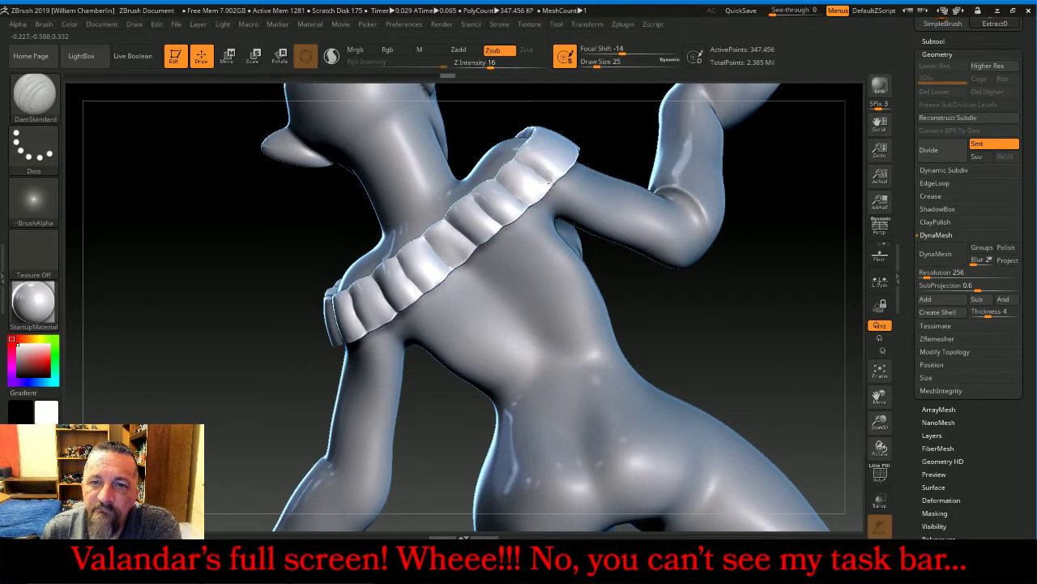
drag(644, 130, 572, 151)
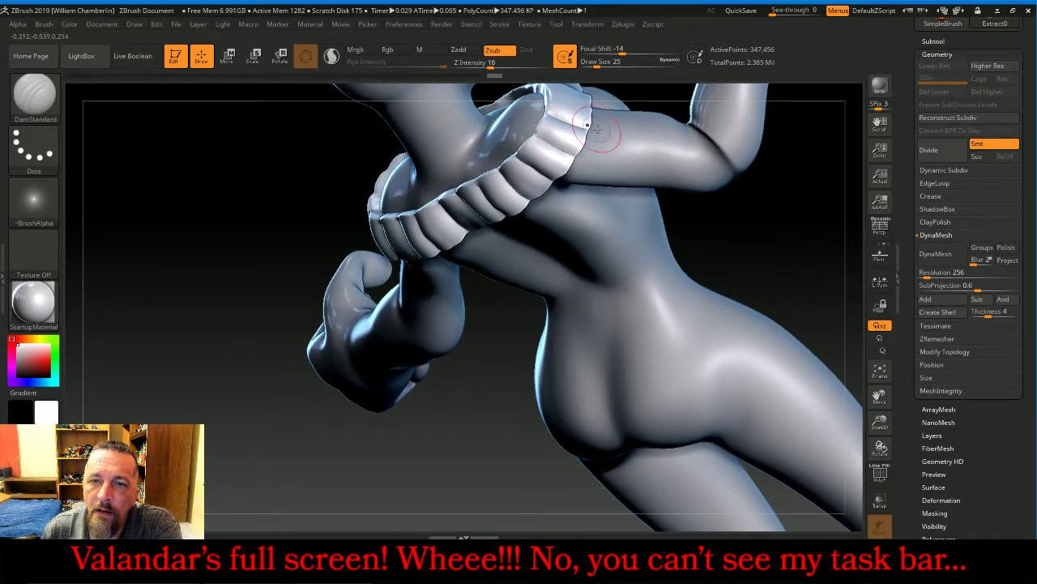
mouse_move(770, 224)
mouse_down()
mouse_move(702, 250)
mouse_move(562, 257)
mouse_move(583, 350)
mouse_move(592, 166)
mouse_up()
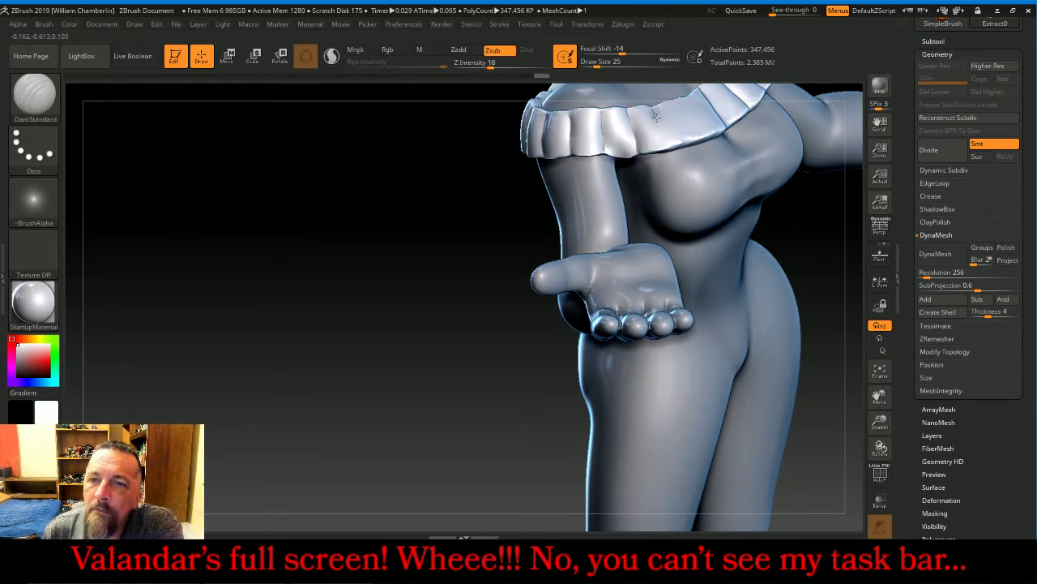
mouse_move(843, 366)
mouse_down()
mouse_move(815, 424)
mouse_move(770, 422)
mouse_up()
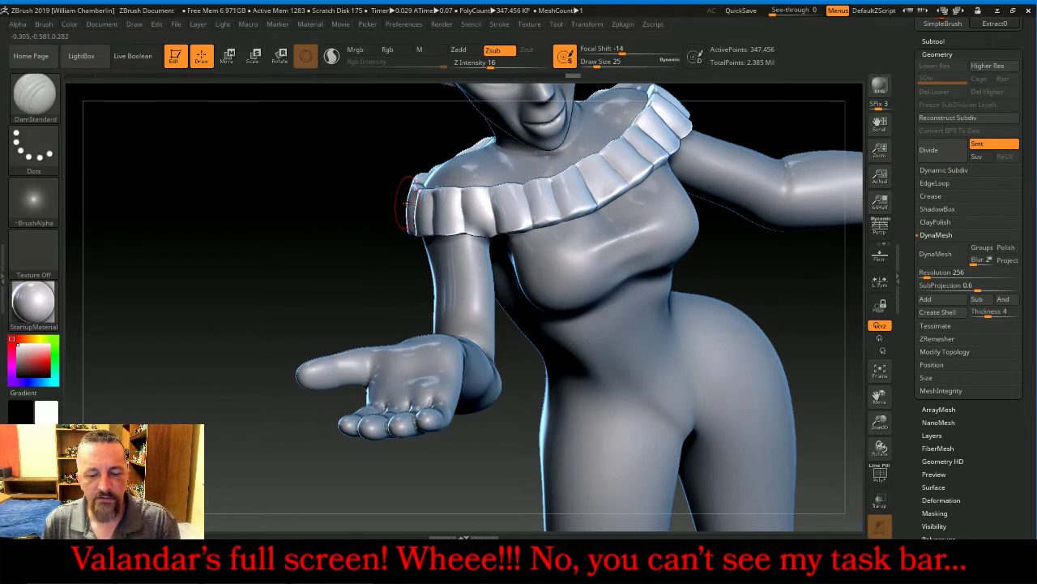
Set the draw size to 41 and carve a lengthwise crease along the collar's middle across the front and left shoulder
key(bracketright)
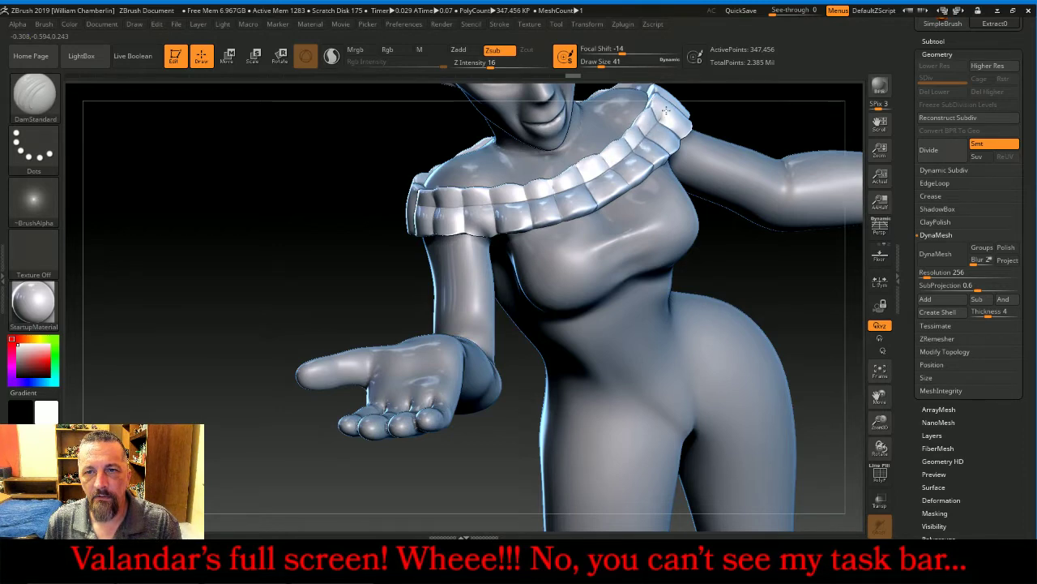
mouse_move(800, 275)
mouse_down()
mouse_move(771, 284)
mouse_move(781, 285)
mouse_move(632, 255)
mouse_up()
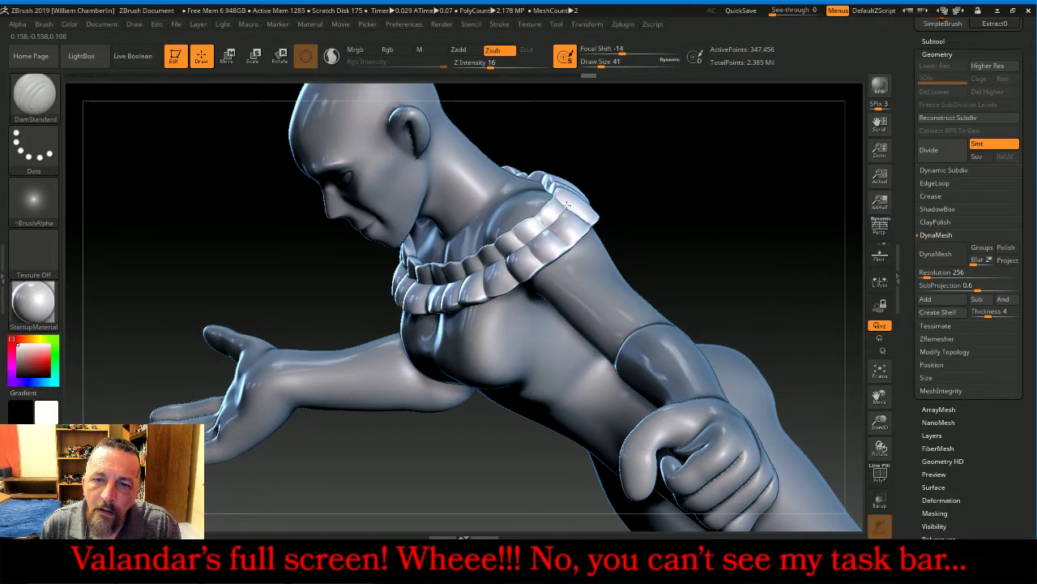
mouse_move(714, 185)
mouse_down()
mouse_move(720, 257)
mouse_move(697, 247)
mouse_up()
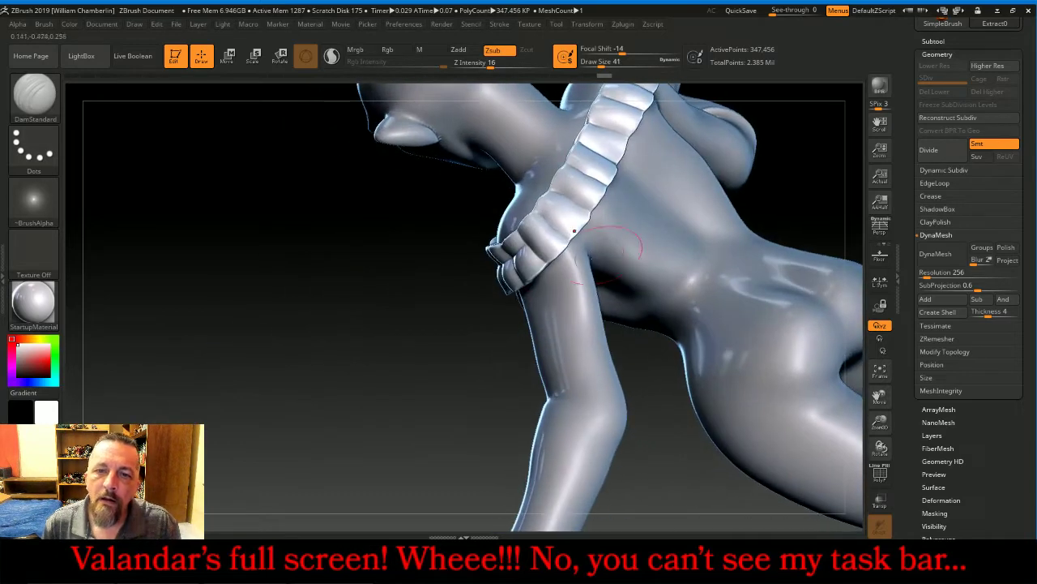
drag(527, 243, 605, 142)
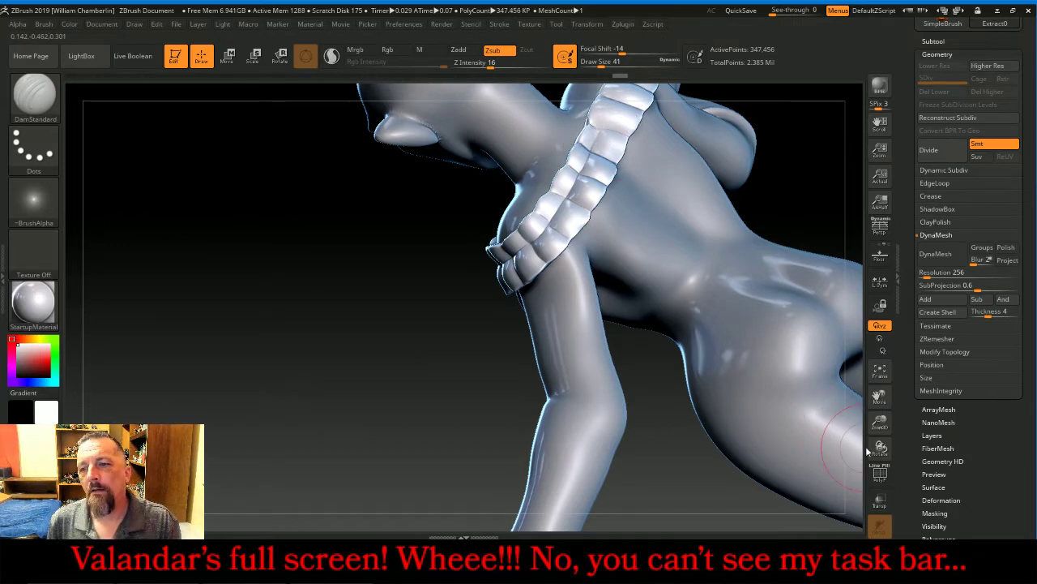
Extend the lengthwise crease along the collar's middle across the back and around the figure's right shoulder
drag(879, 396, 833, 455)
right_drag(833, 454, 767, 346)
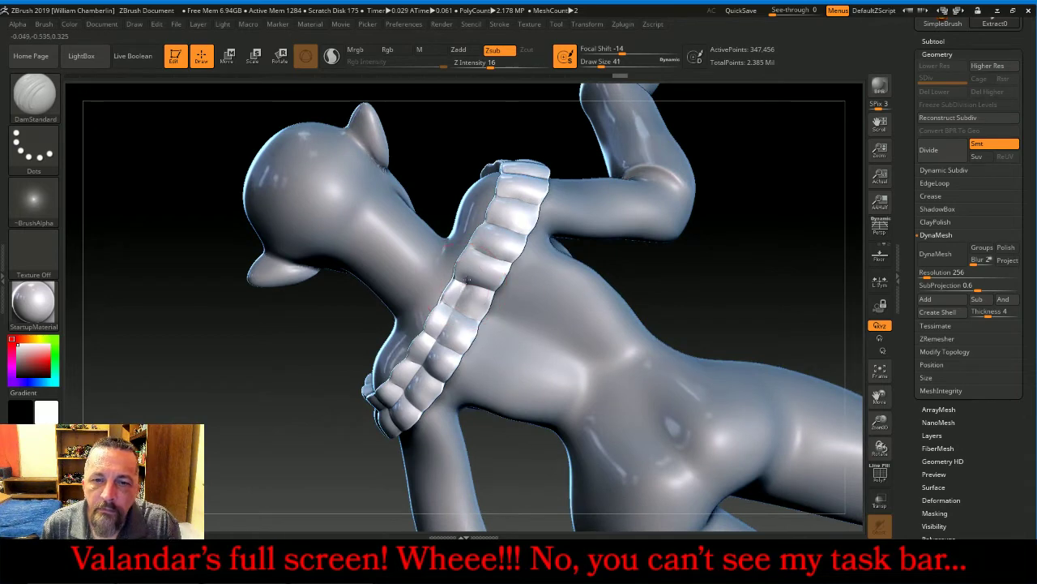
drag(470, 269, 510, 189)
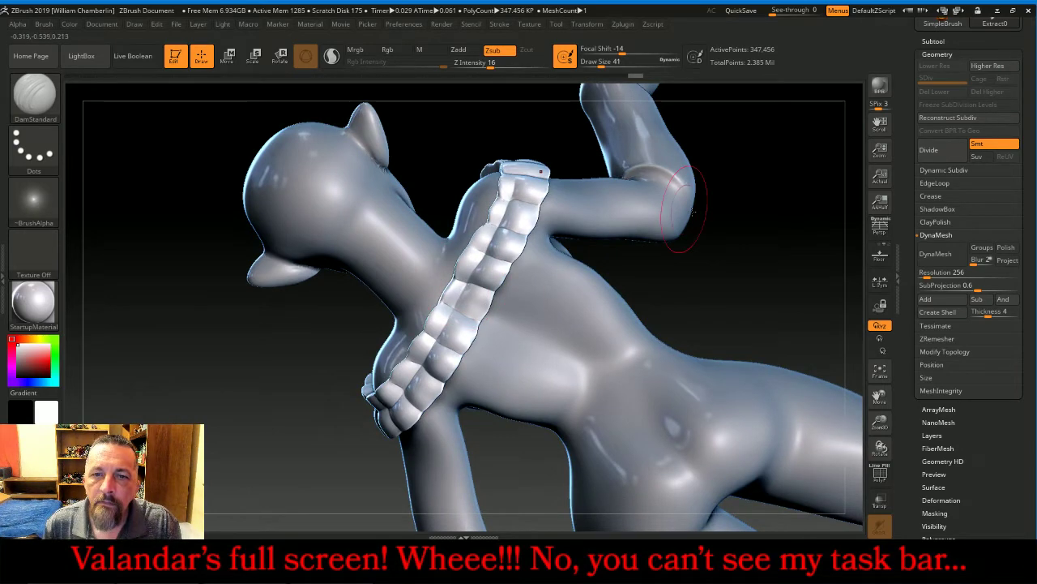
drag(810, 237, 798, 282)
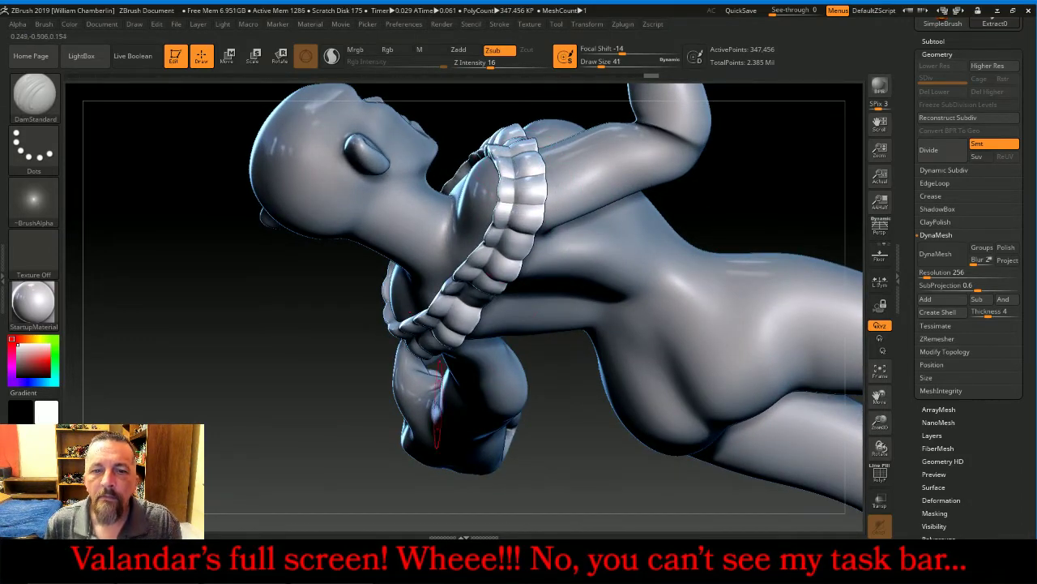
mouse_move(310, 433)
mouse_down()
mouse_move(793, 314)
mouse_move(818, 284)
mouse_up()
Switch to the Move brush and reduce its draw size to 14
click(35, 97)
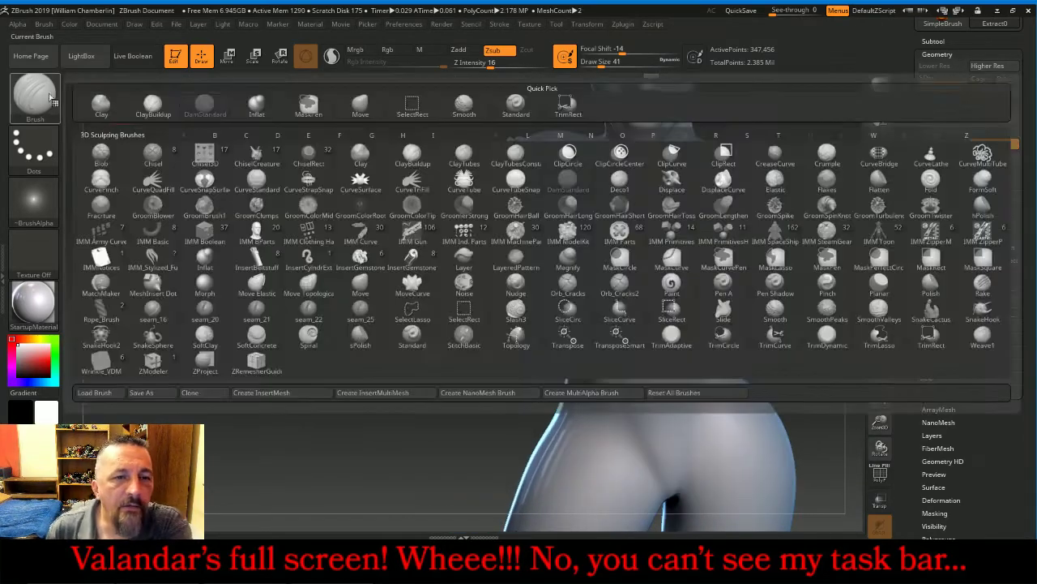
click(360, 103)
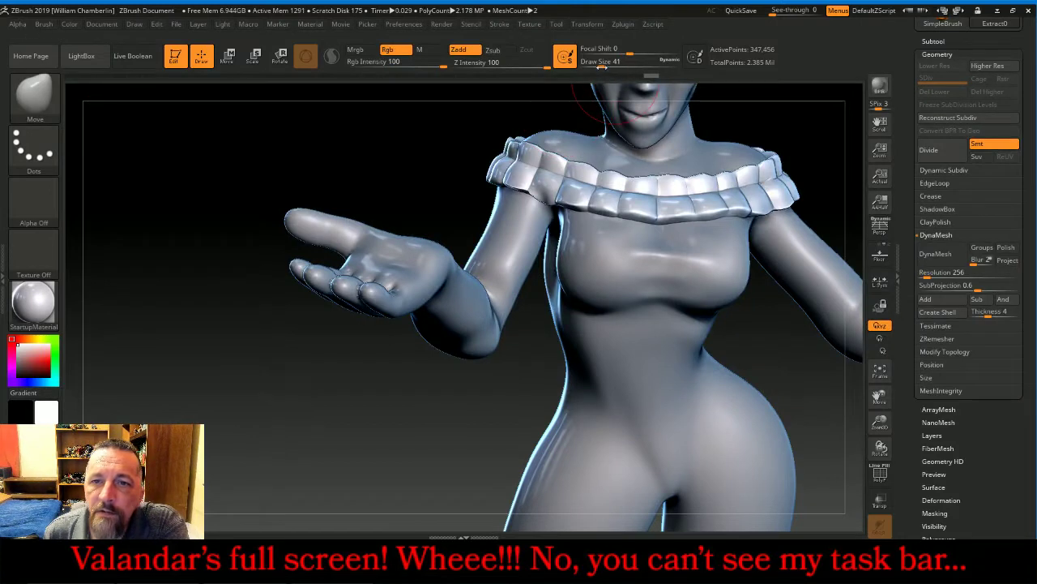
drag(602, 66, 597, 63)
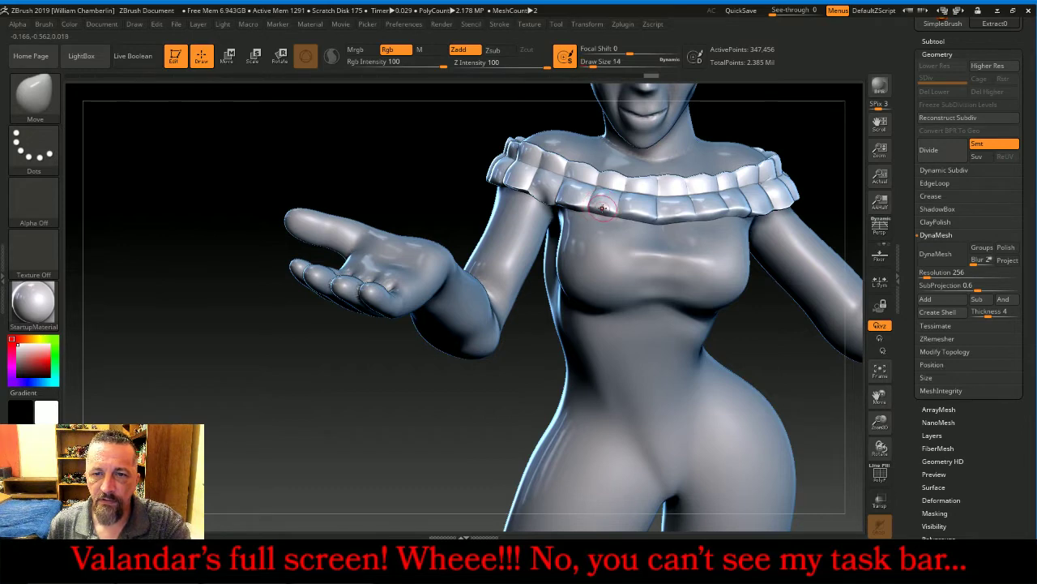
Try pulling the front folds' lower edge into scallops with the Move brush, raising the draw size to 22
drag(381, 380, 391, 368)
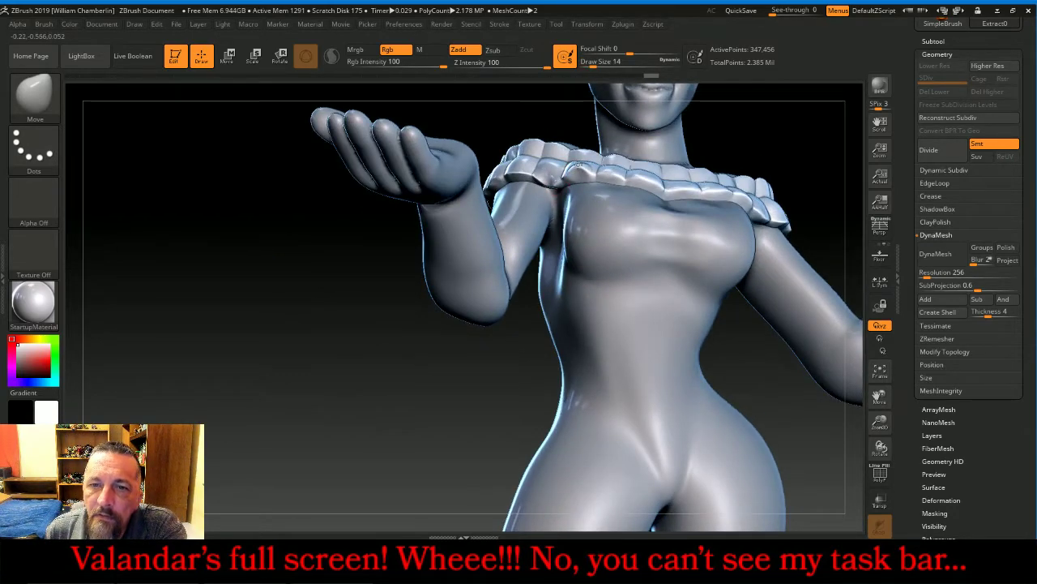
drag(579, 165, 577, 170)
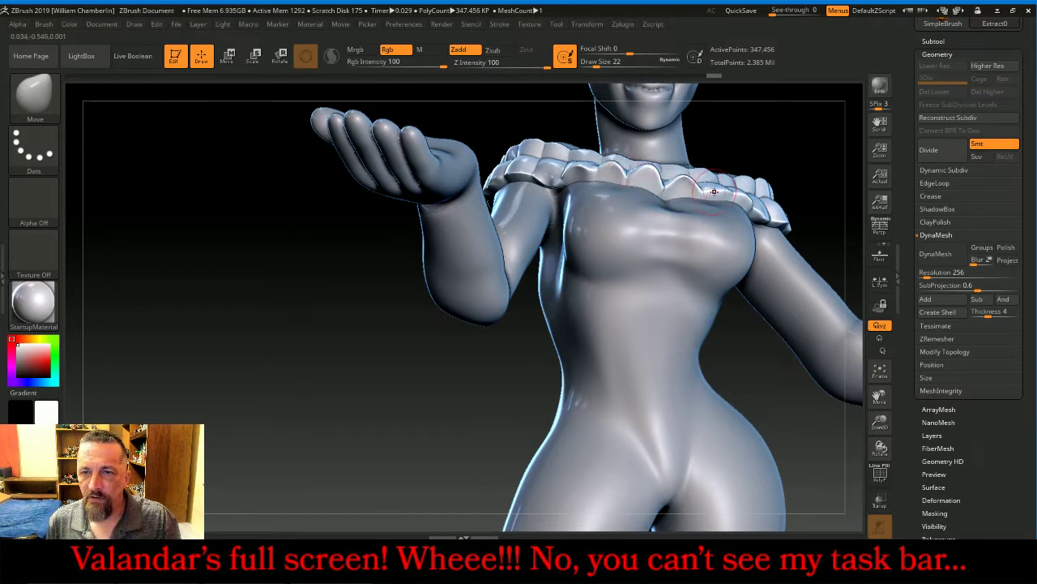
mouse_move(802, 155)
mouse_down()
mouse_move(740, 195)
mouse_move(820, 217)
mouse_up()
drag(832, 166, 819, 171)
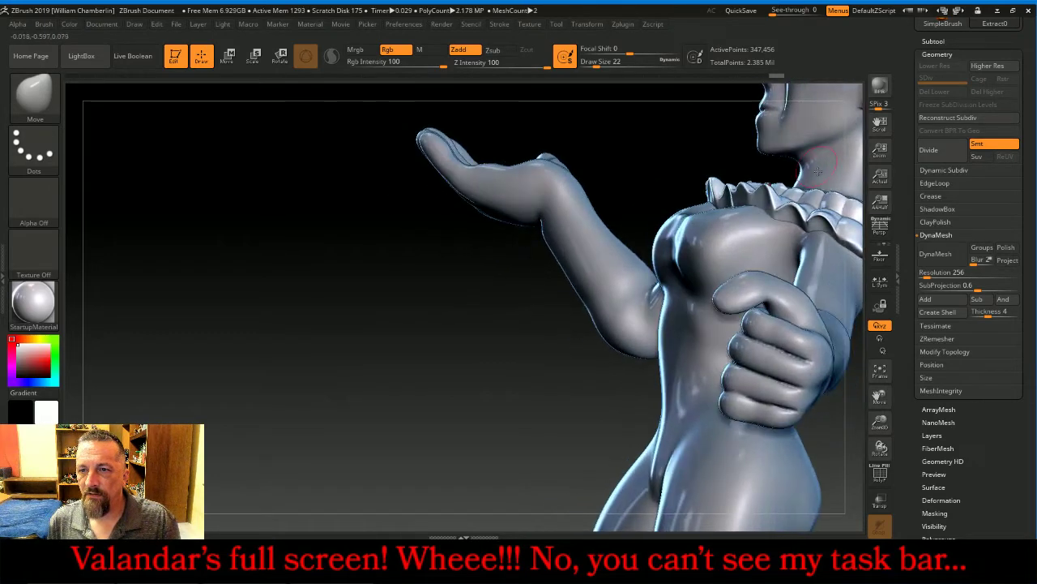
Undo the Move brush strokes on the collar's lower front edge
mouse_move(496, 365)
mouse_down()
mouse_move(511, 389)
mouse_move(523, 380)
mouse_up()
key(ctrl+z)
key(ctrl+z)
key(ctrl+z)
key(ctrl+z)
key(ctrl+z)
key(ctrl+z)
key(ctrl+z)
key(ctrl+z)
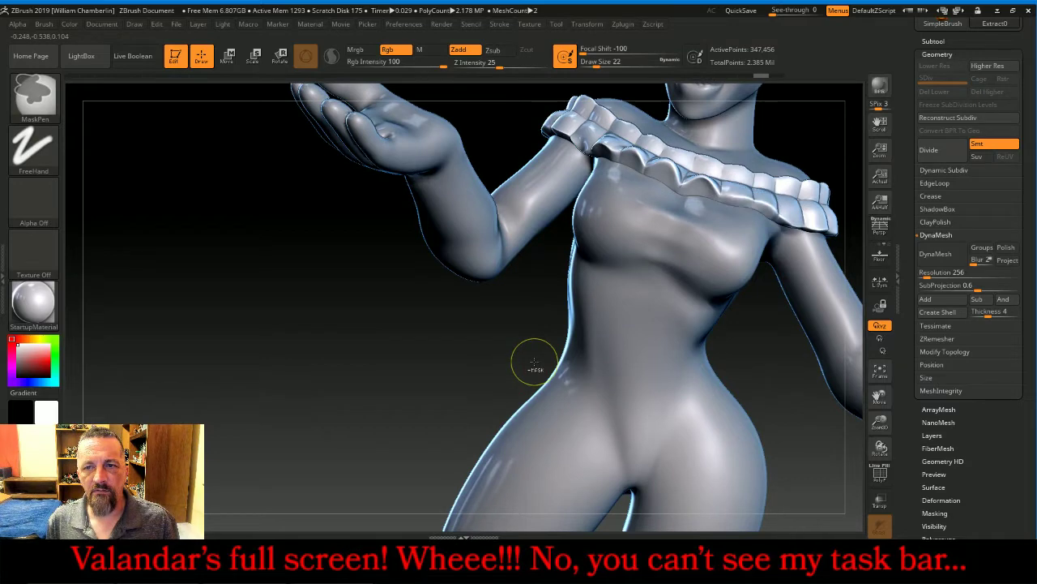
Isolate the Extract0 collar by hiding the wwBody subtool, keeping the collar as the active subtool
mouse_move(523, 359)
mouse_down()
mouse_move(505, 296)
mouse_move(512, 310)
mouse_up()
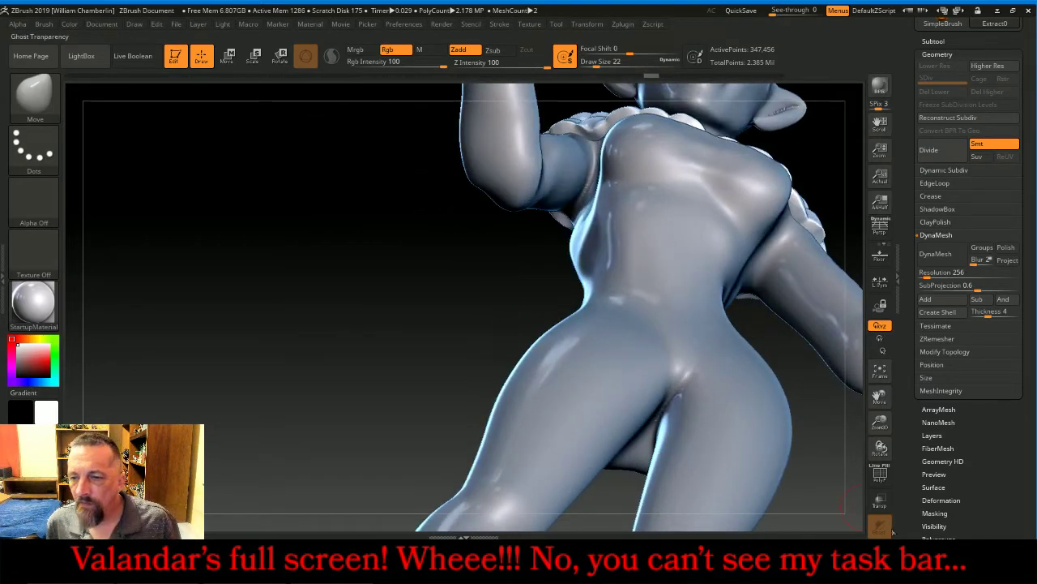
click(881, 501)
drag(820, 418, 829, 384)
click(950, 41)
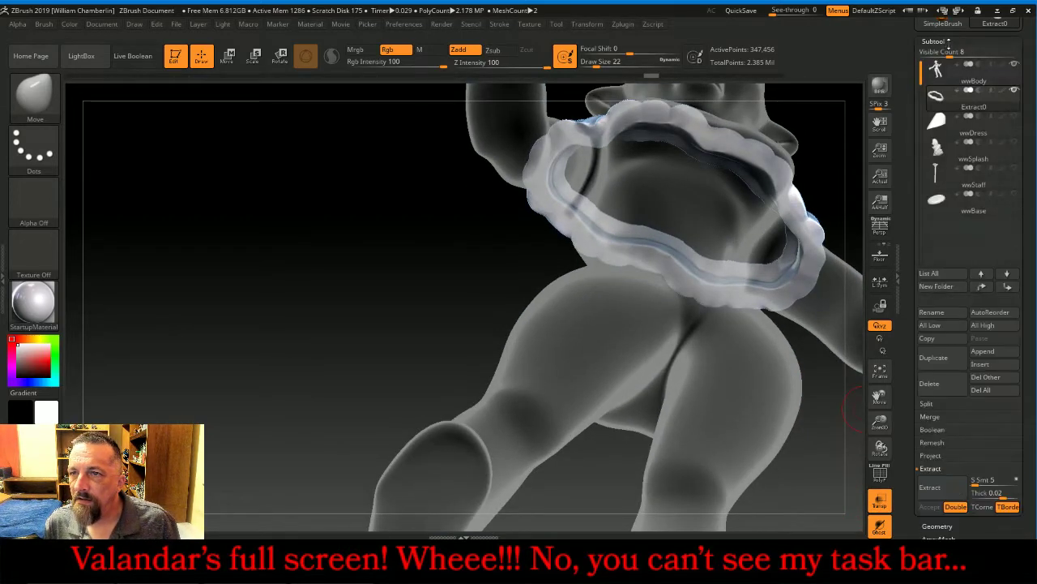
click(880, 501)
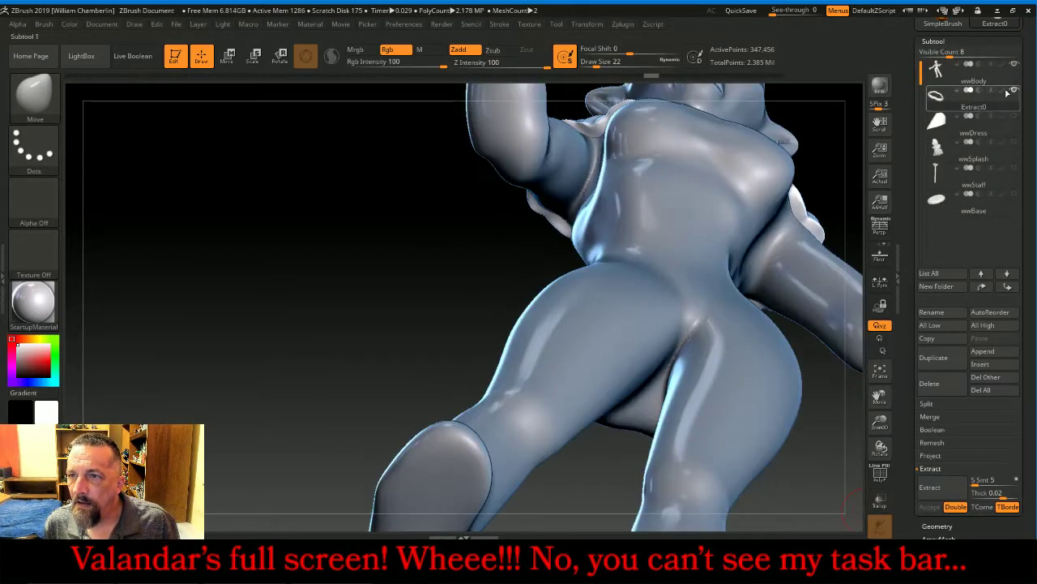
click(938, 71)
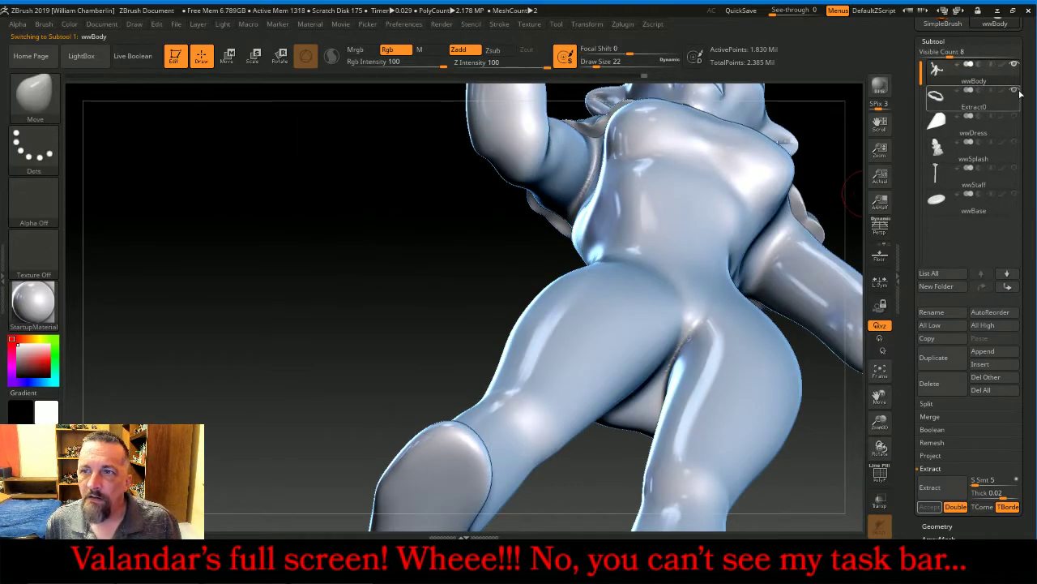
click(938, 102)
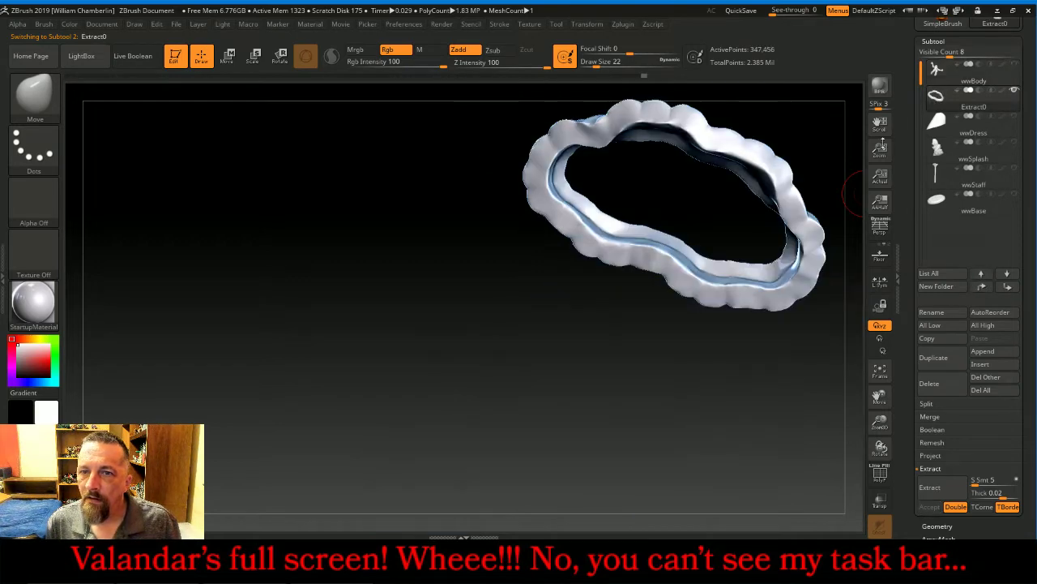
drag(821, 396, 780, 432)
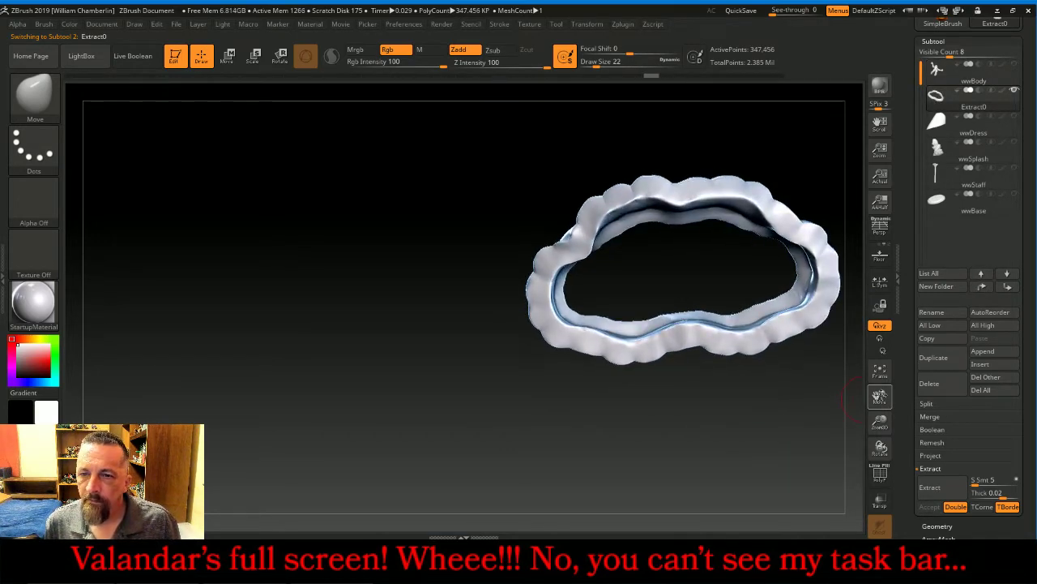
drag(880, 395, 791, 397)
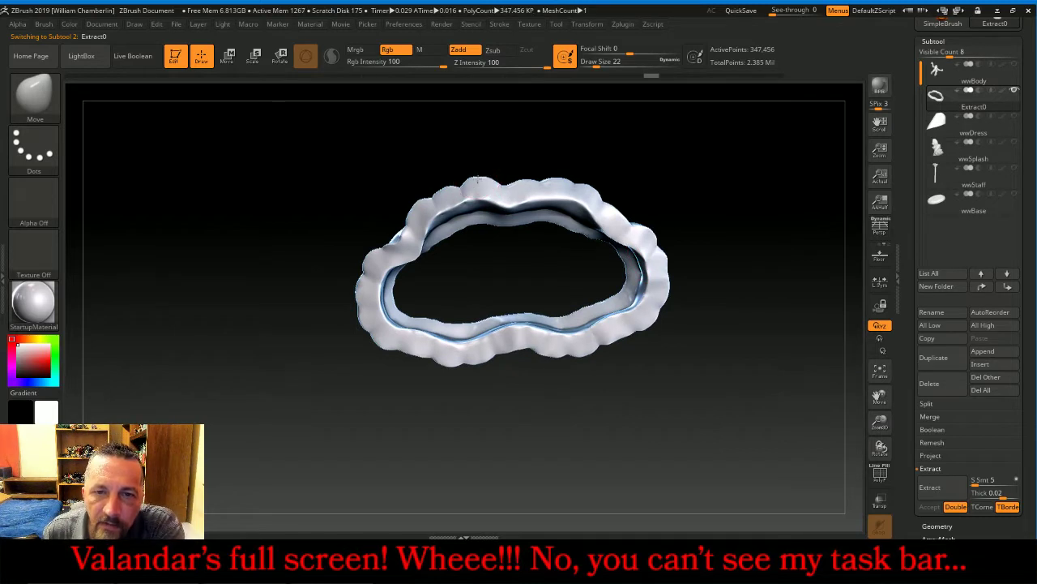
Pull the isolated collar's outer edge into deeper pointed scallops all the way around with the Move brush
mouse_move(477, 181)
mouse_down()
mouse_move(477, 166)
mouse_move(522, 180)
mouse_move(521, 167)
mouse_move(559, 166)
mouse_move(598, 180)
mouse_up()
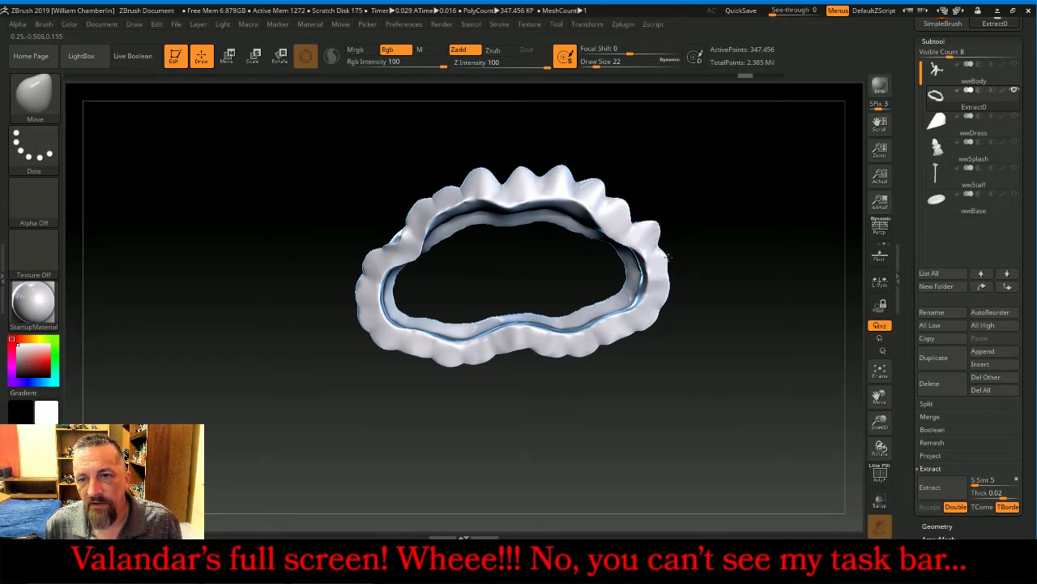
drag(676, 257, 679, 259)
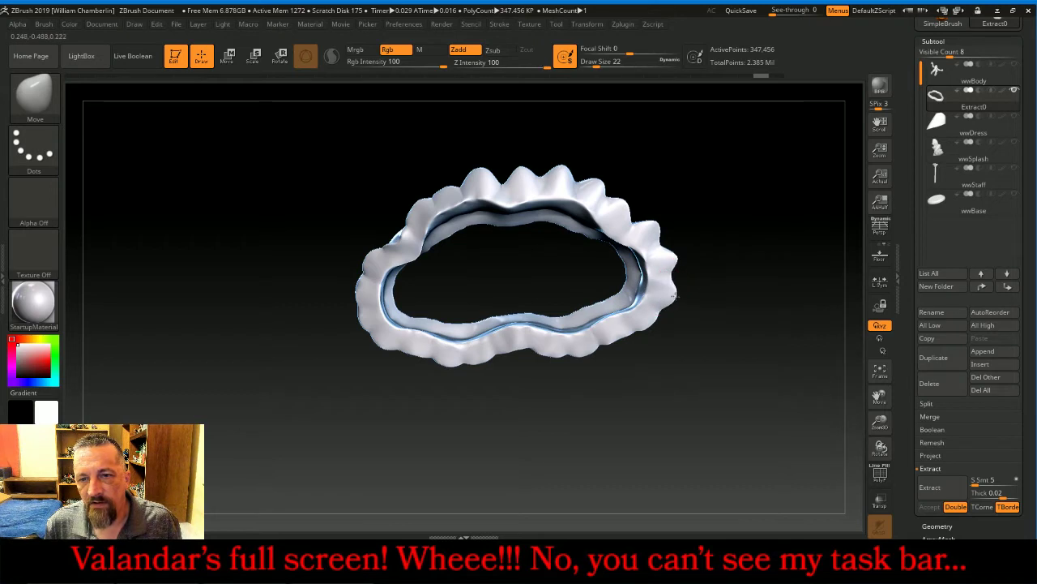
drag(674, 295, 658, 318)
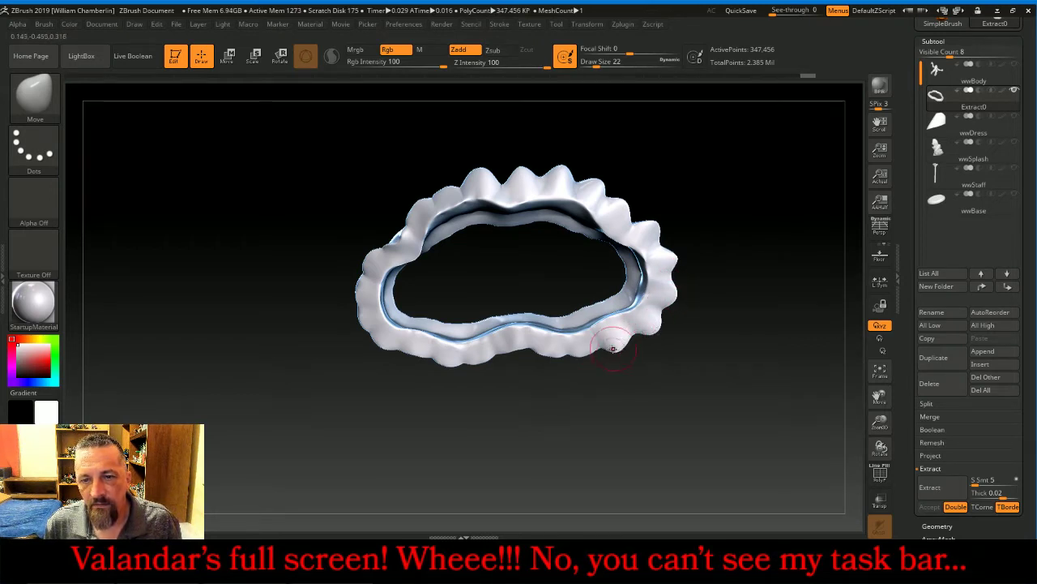
mouse_move(580, 352)
mouse_down()
mouse_move(586, 365)
mouse_move(548, 365)
mouse_up()
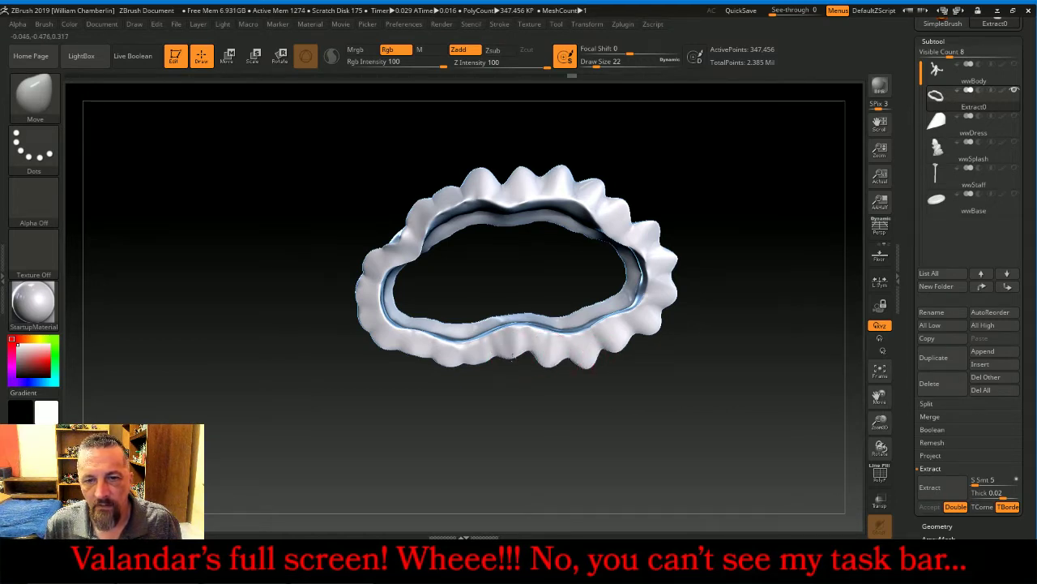
mouse_move(485, 359)
mouse_down()
mouse_move(479, 371)
mouse_move(442, 374)
mouse_move(408, 352)
mouse_move(365, 356)
mouse_move(349, 321)
mouse_move(362, 286)
mouse_move(350, 282)
mouse_up()
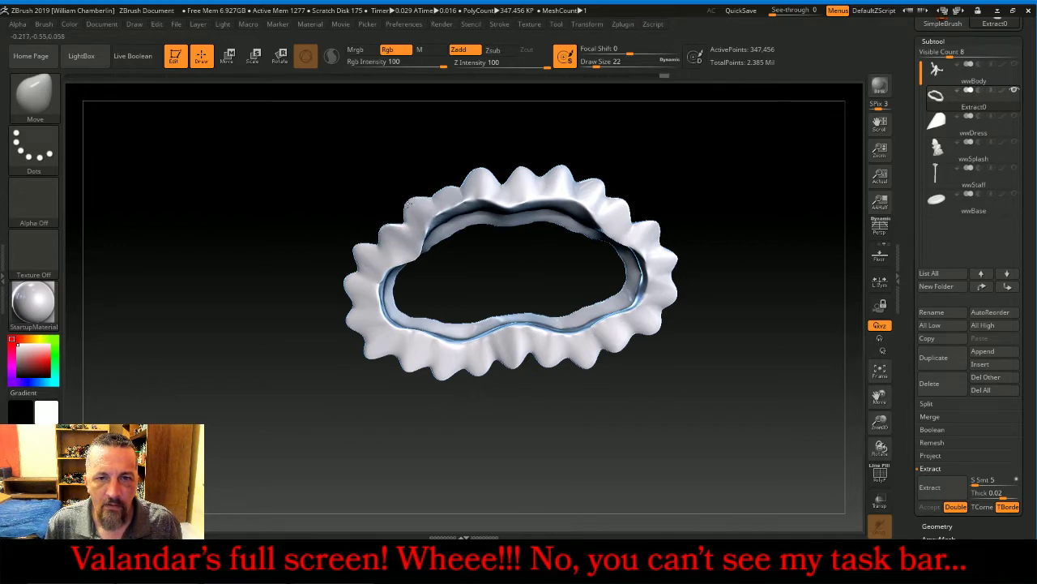
drag(409, 206, 445, 181)
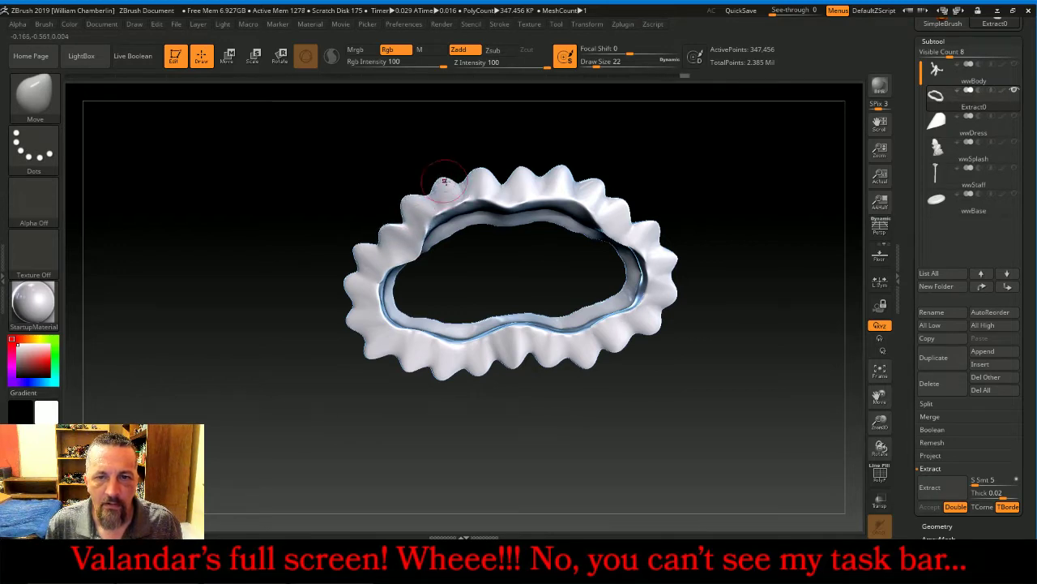
Show the wwBody subtool again and frame the whole figure with the collar in place
drag(770, 166, 760, 271)
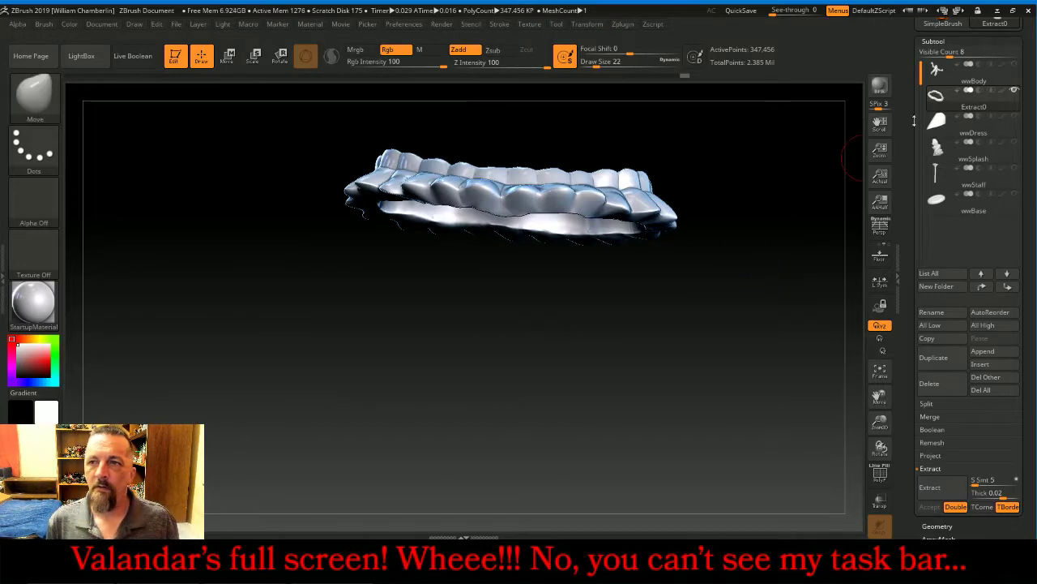
click(1014, 65)
drag(760, 167, 776, 193)
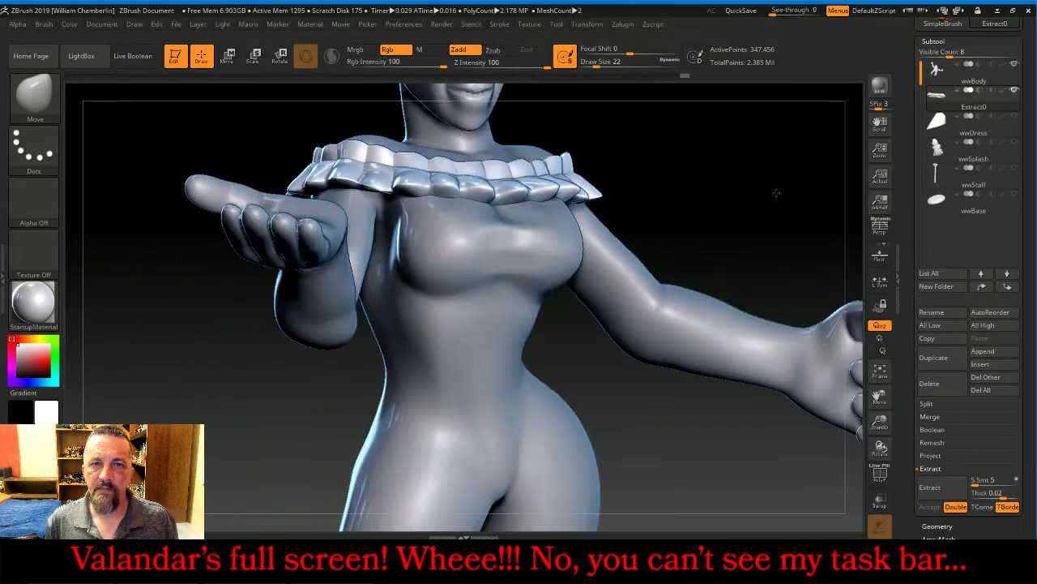
click(877, 371)
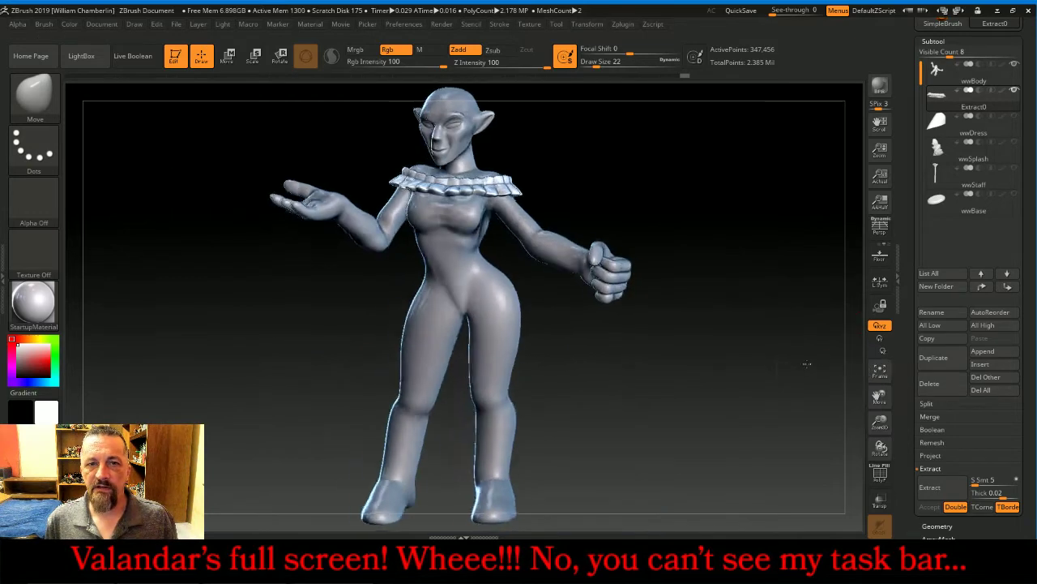
mouse_move(807, 364)
mouse_down()
mouse_move(859, 362)
mouse_move(794, 361)
mouse_move(813, 350)
mouse_move(783, 340)
mouse_up()
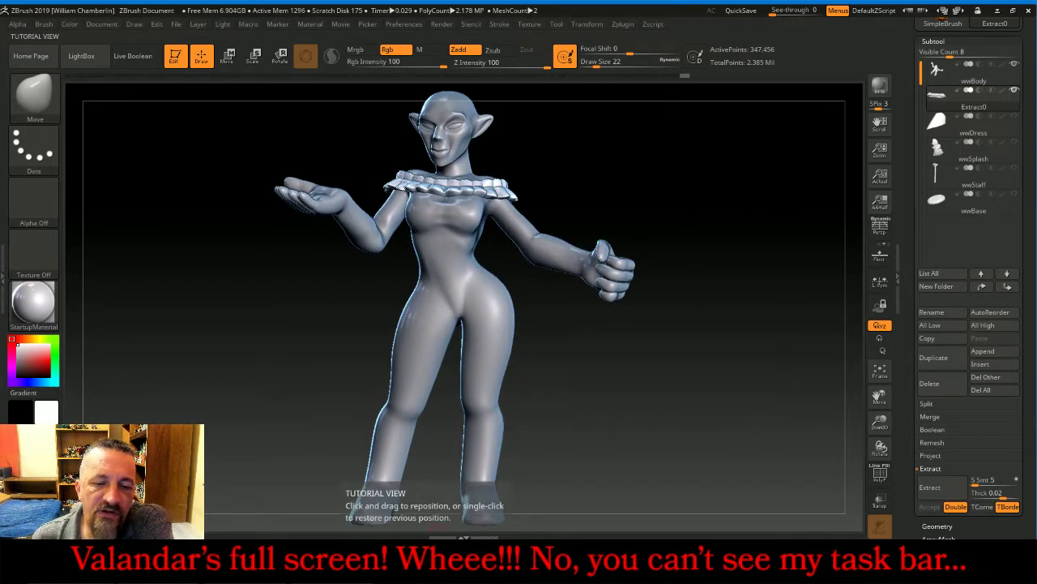
click(474, 509)
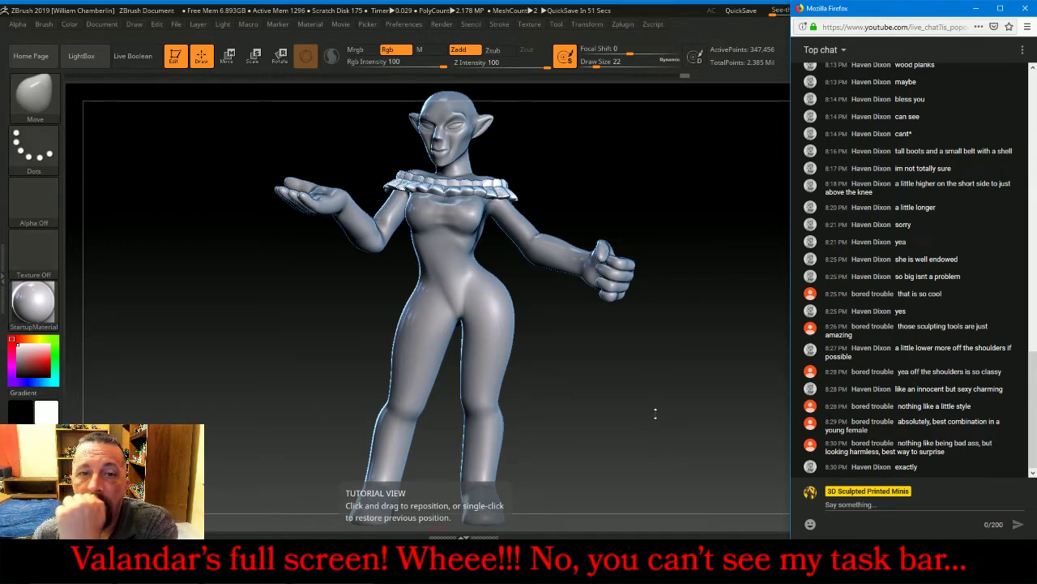
drag(656, 413, 662, 419)
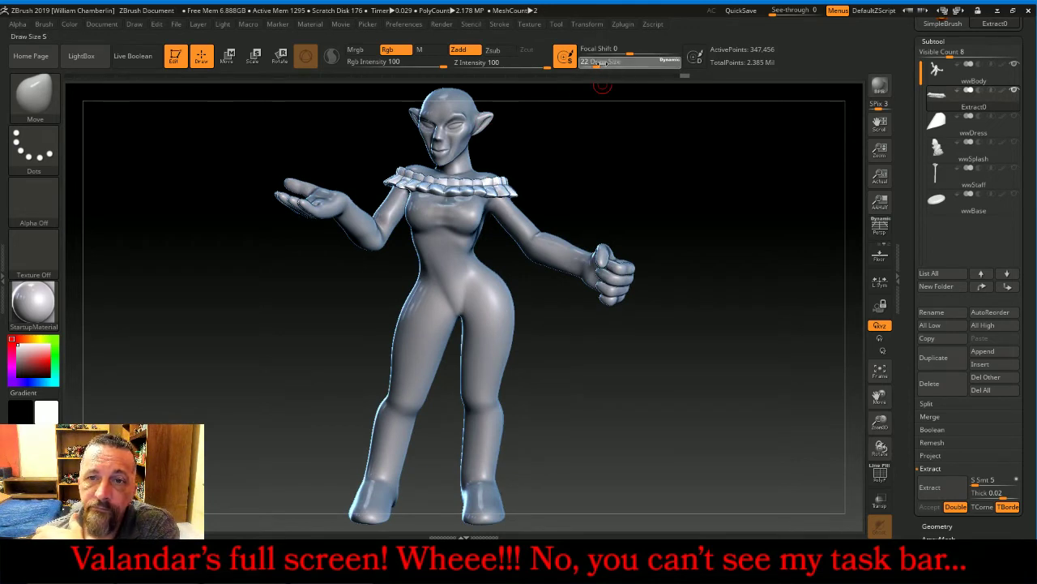
Set the Move brush's draw size to 163 and pull the collar outward and down around the shoulders, chest and back
drag(601, 62, 621, 61)
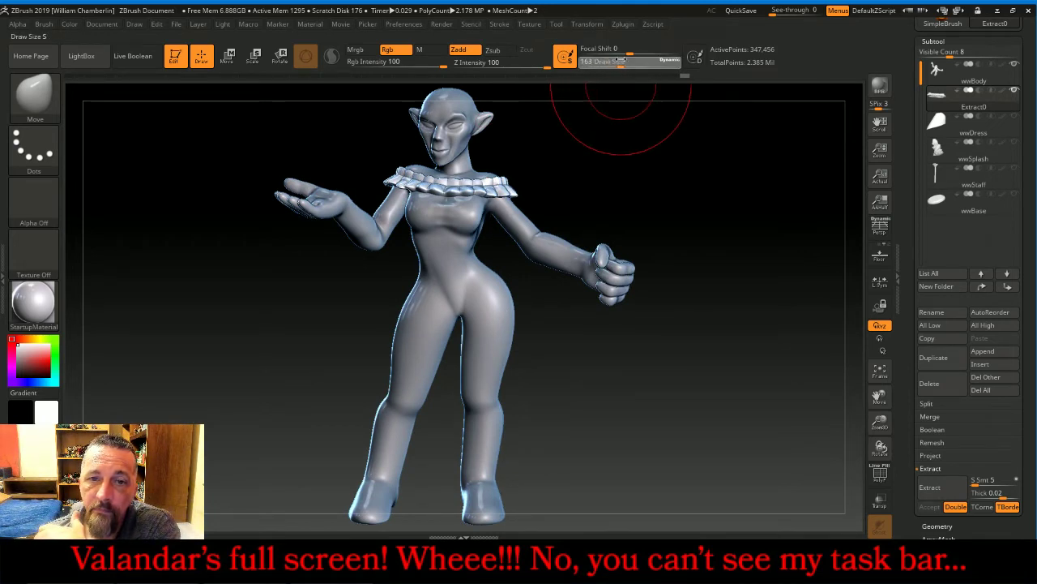
drag(713, 160, 655, 168)
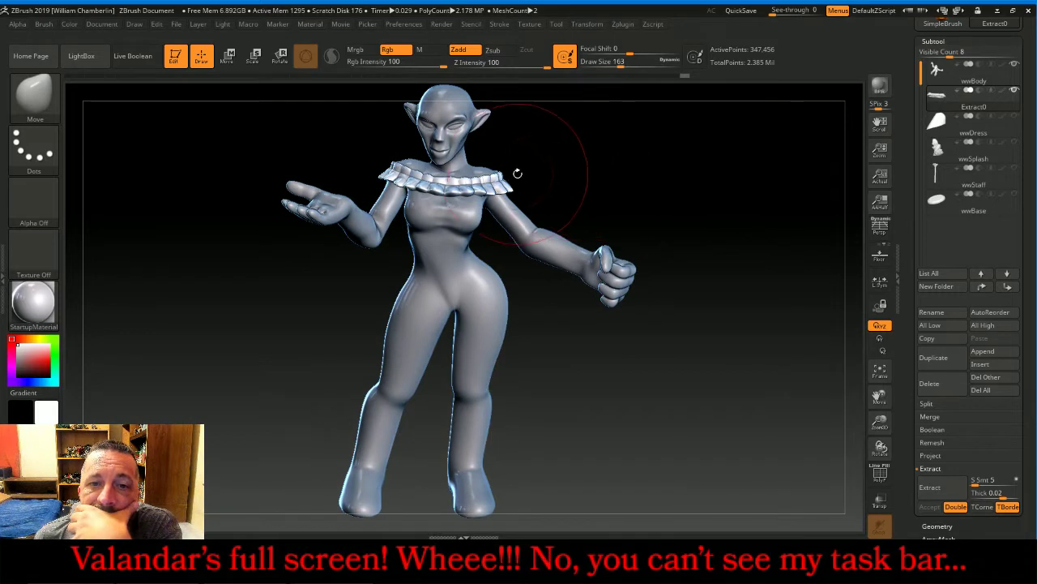
drag(501, 178, 509, 188)
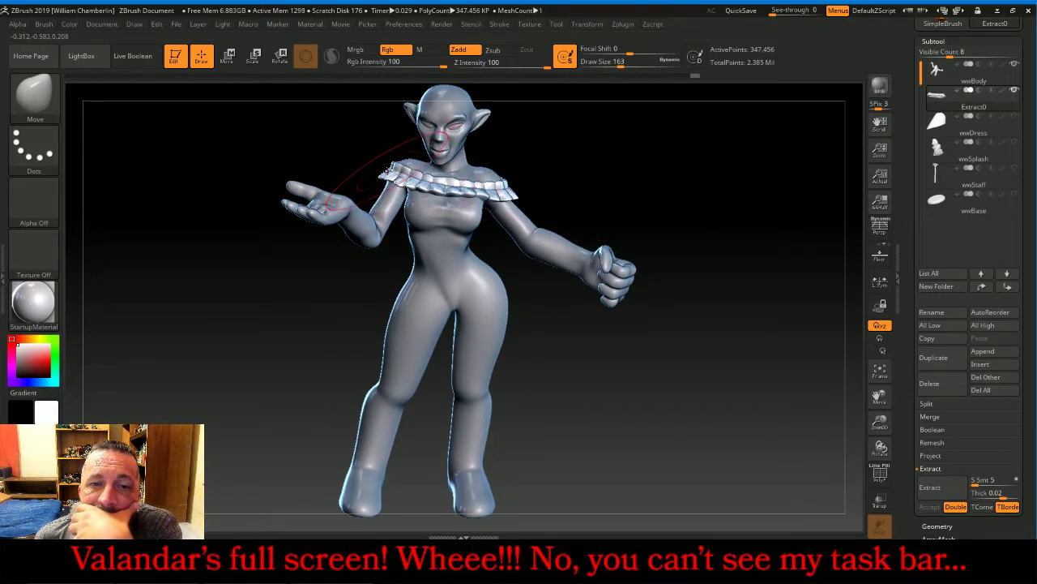
drag(386, 171, 376, 177)
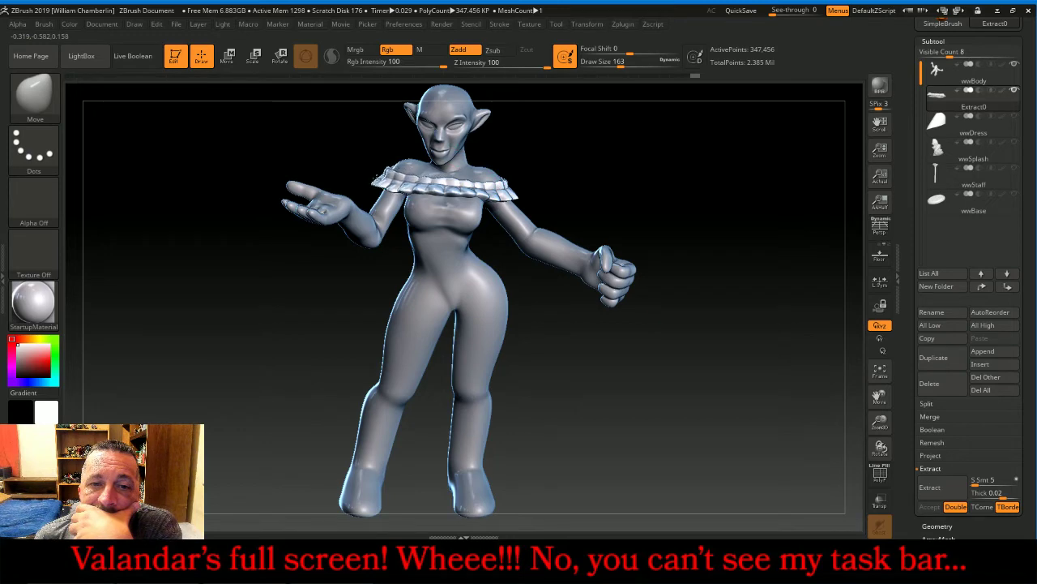
drag(653, 203, 607, 213)
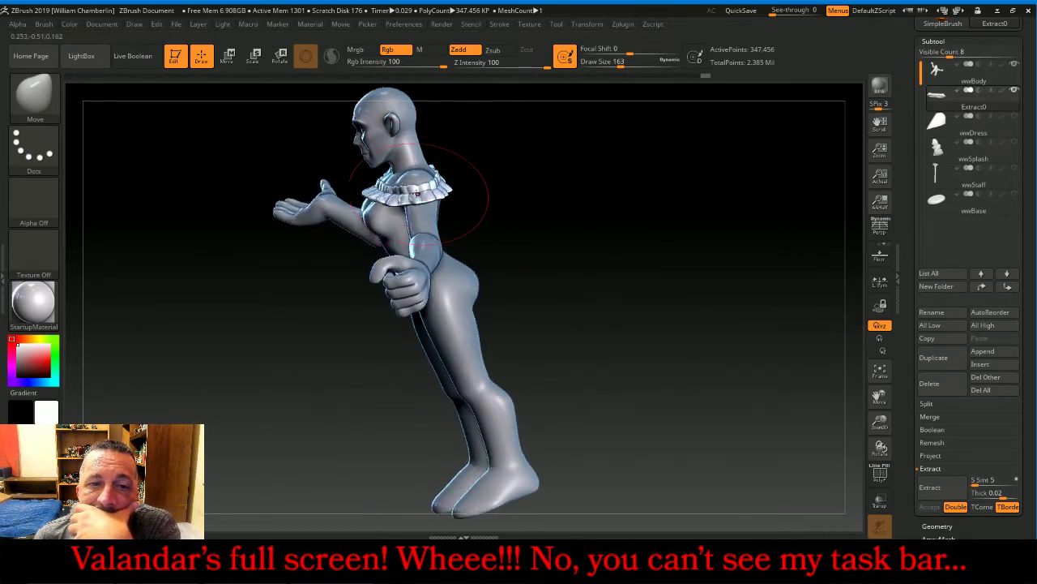
drag(366, 192, 360, 194)
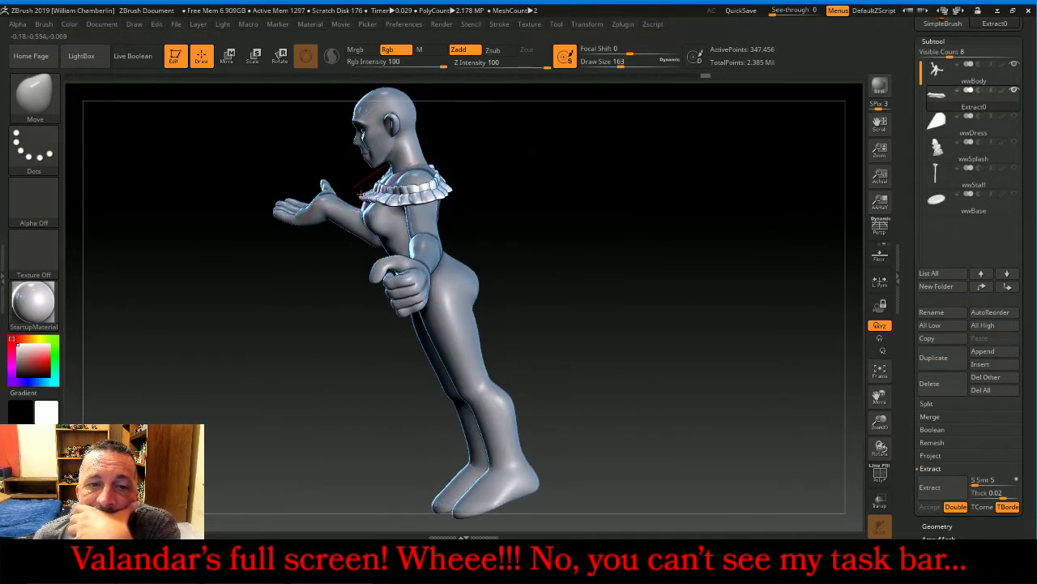
mouse_move(518, 203)
mouse_down()
mouse_move(579, 213)
mouse_move(616, 197)
mouse_move(528, 208)
mouse_move(643, 253)
mouse_move(630, 265)
mouse_up()
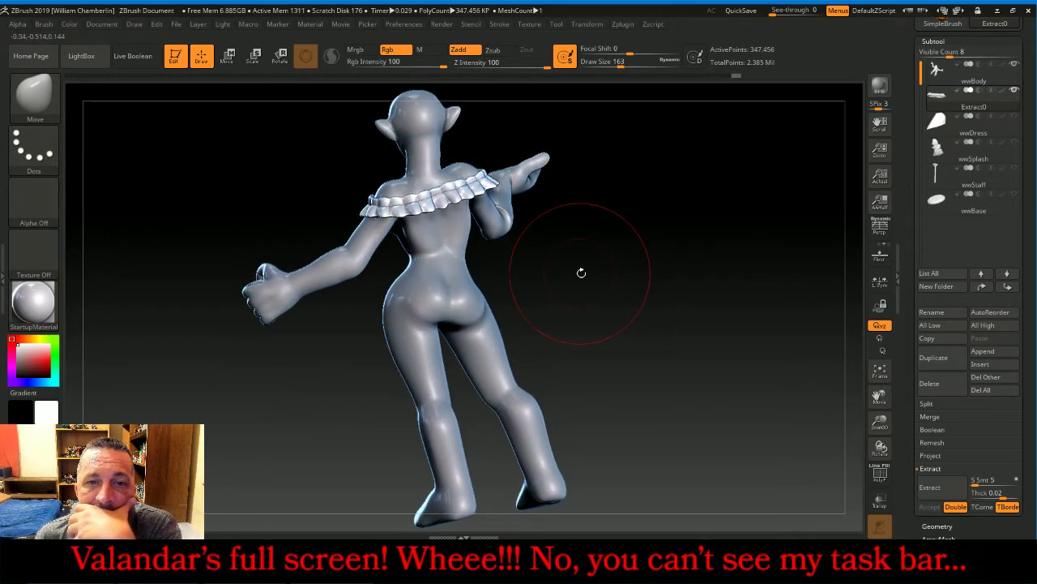
drag(581, 273, 695, 260)
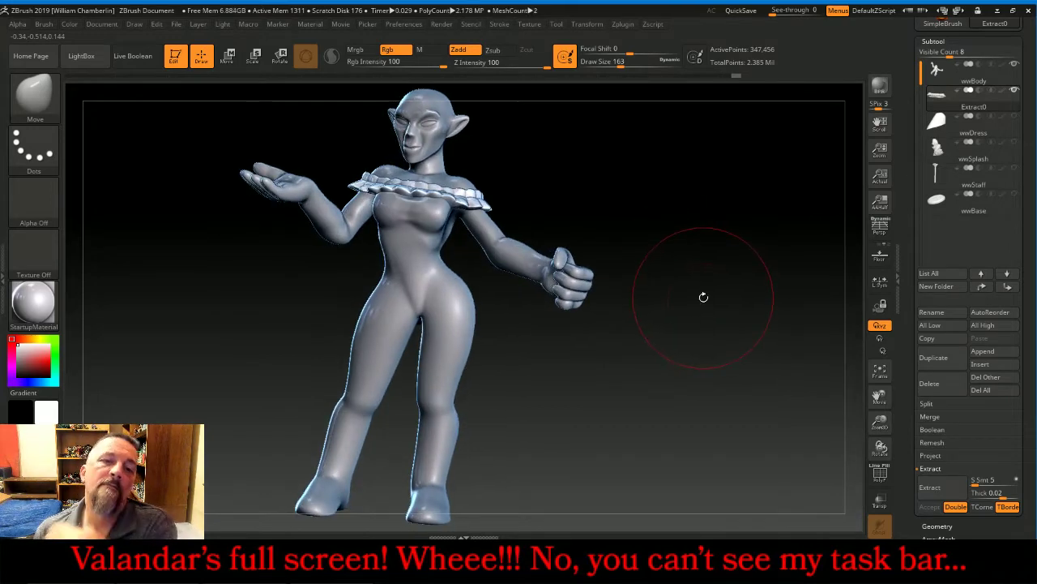
click(430, 557)
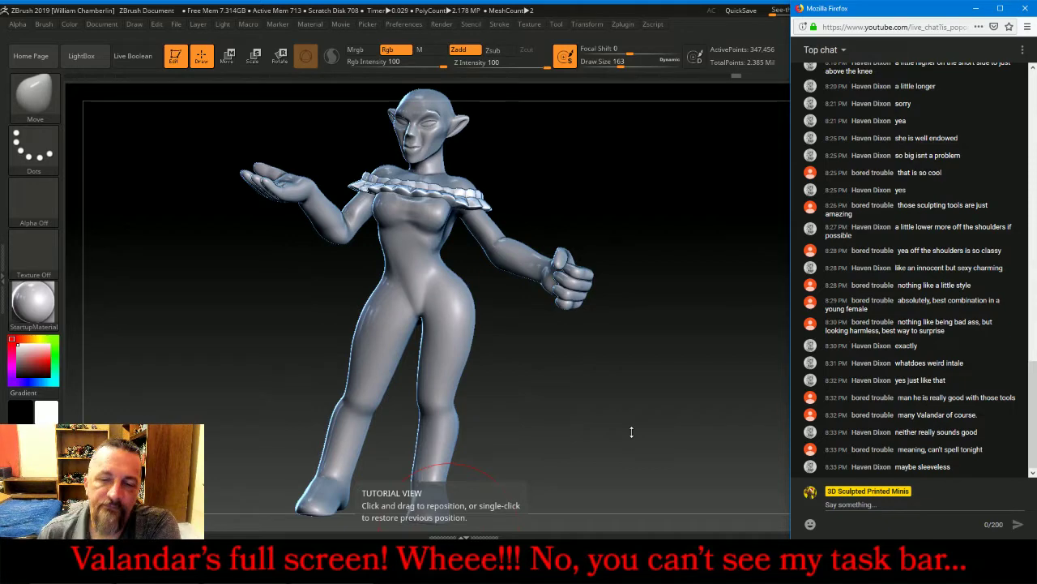
click(637, 422)
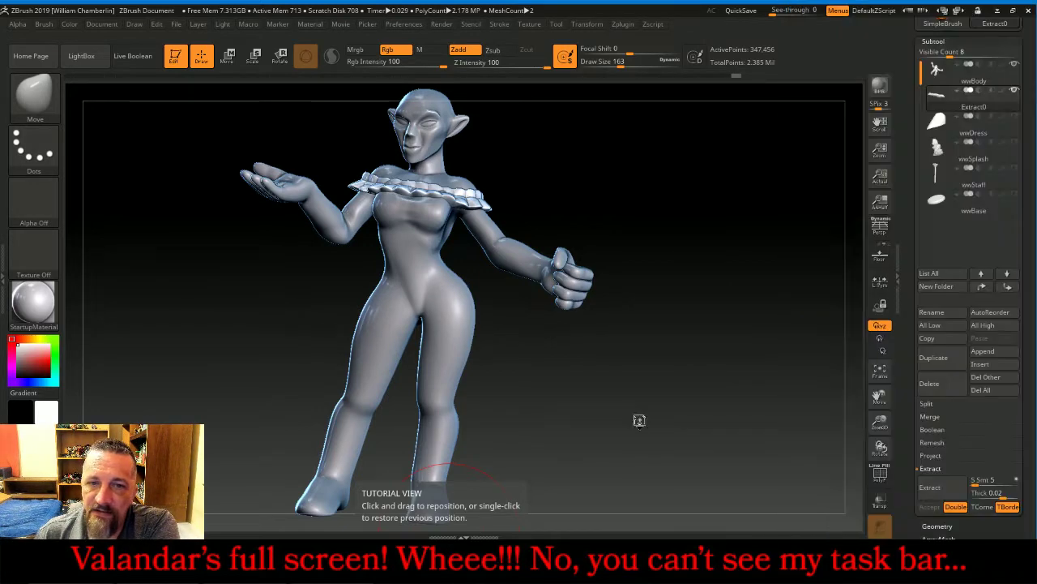
mouse_move(637, 419)
mouse_down()
mouse_move(621, 398)
mouse_move(637, 372)
mouse_up()
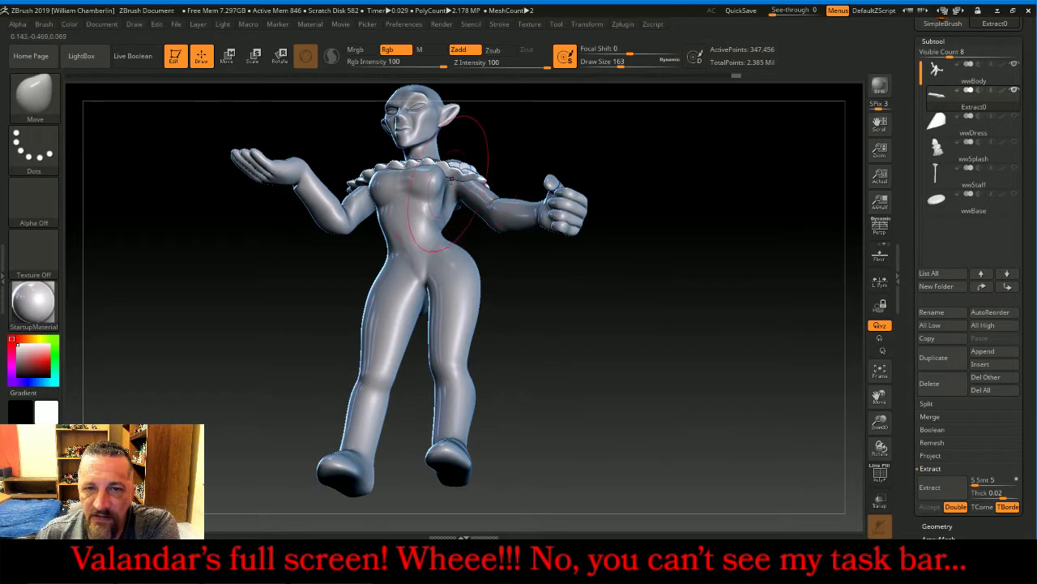
drag(522, 261, 620, 297)
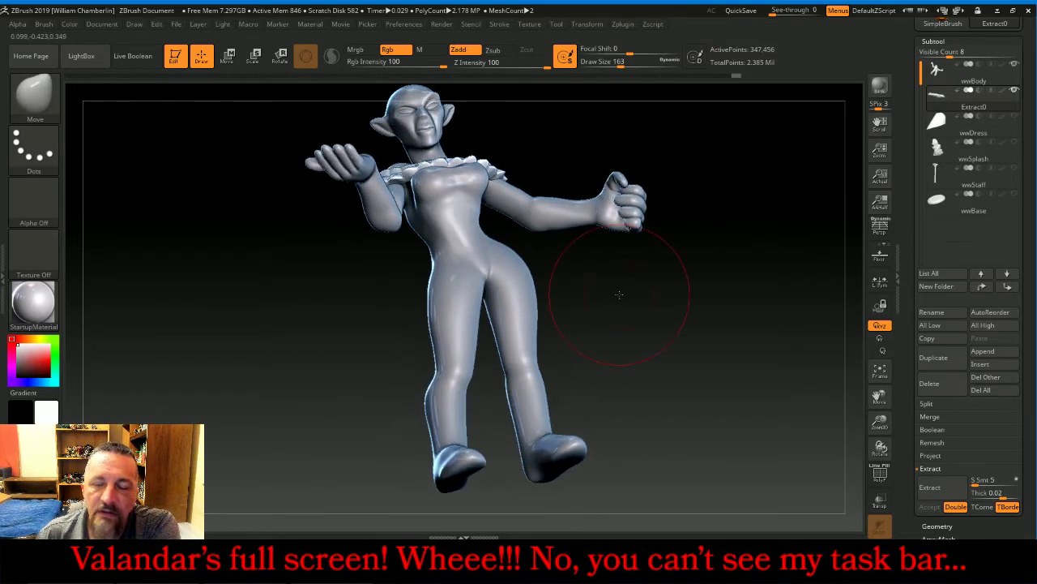
Make wwBody the active subtool and set up the seam_16 brush with draw size 71 and Z Intensity 20
click(946, 74)
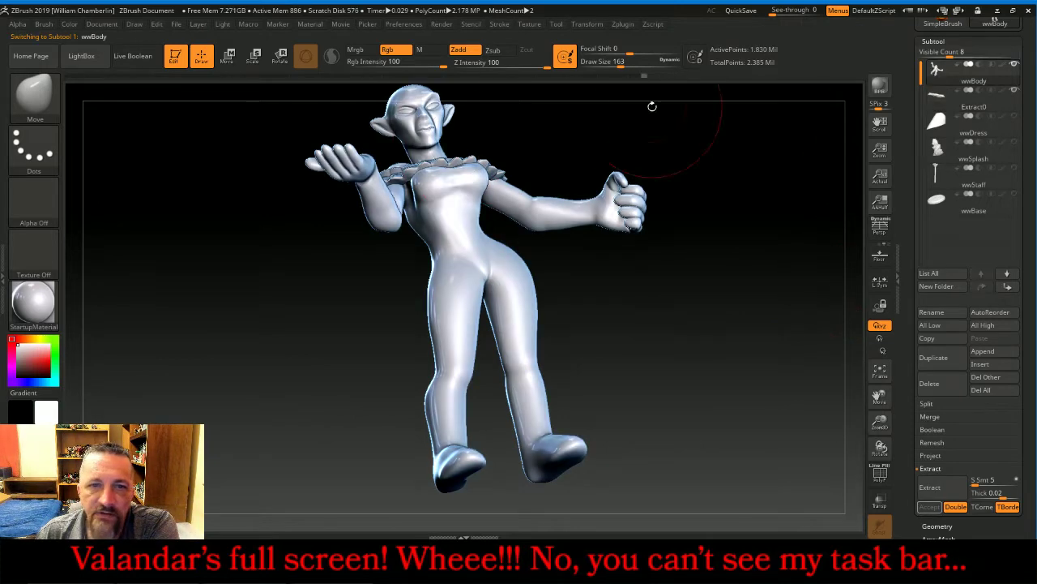
click(42, 101)
click(152, 308)
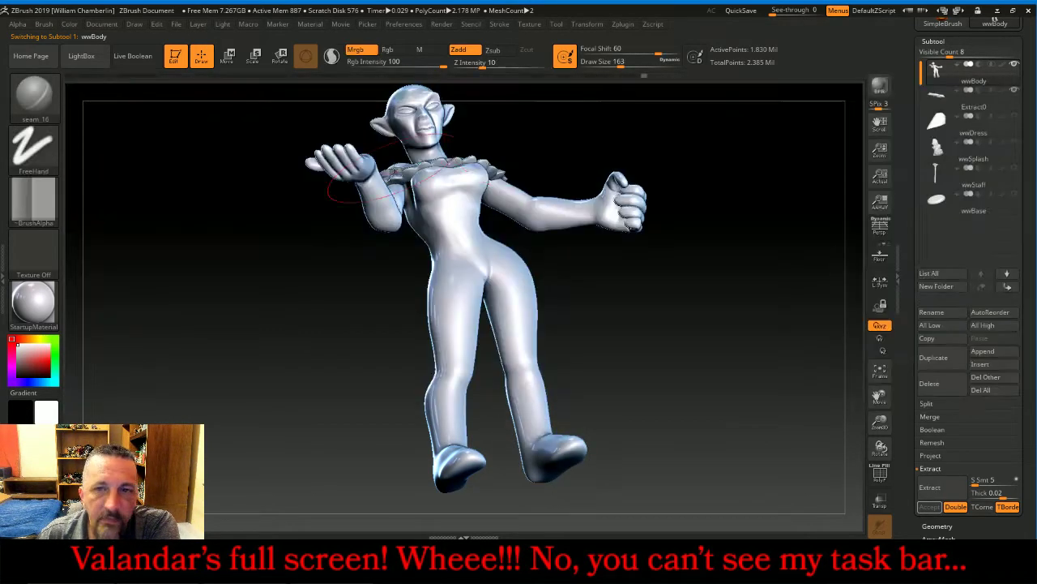
key(bracketleft)
key(bracketleft)
key(bracketleft)
key(bracketleft)
key(bracketleft)
key(bracketleft)
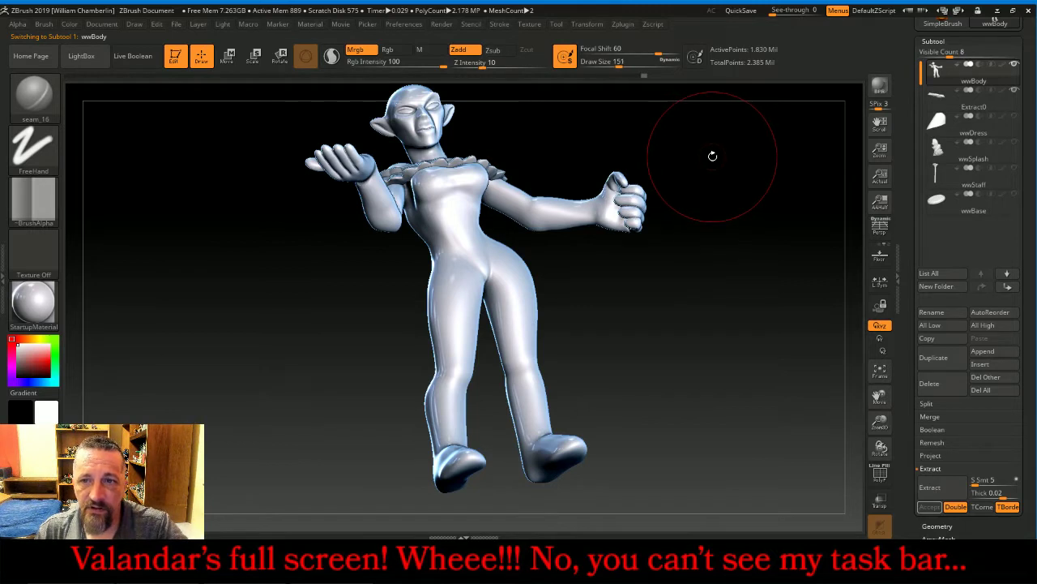
key(bracketleft)
key(bracketleft)
key(bracketleft)
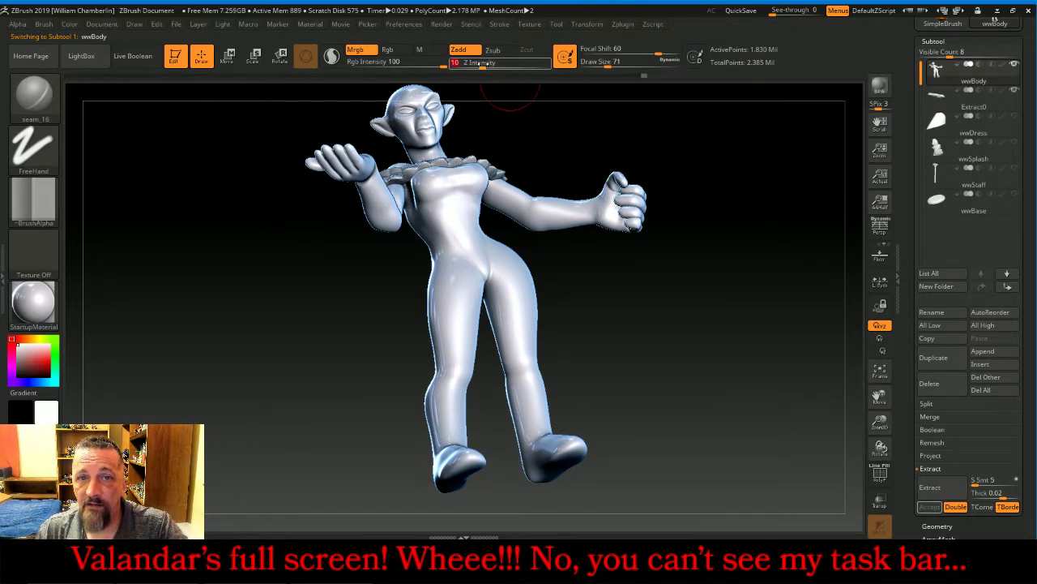
click(484, 64)
text(20)
key(Return)
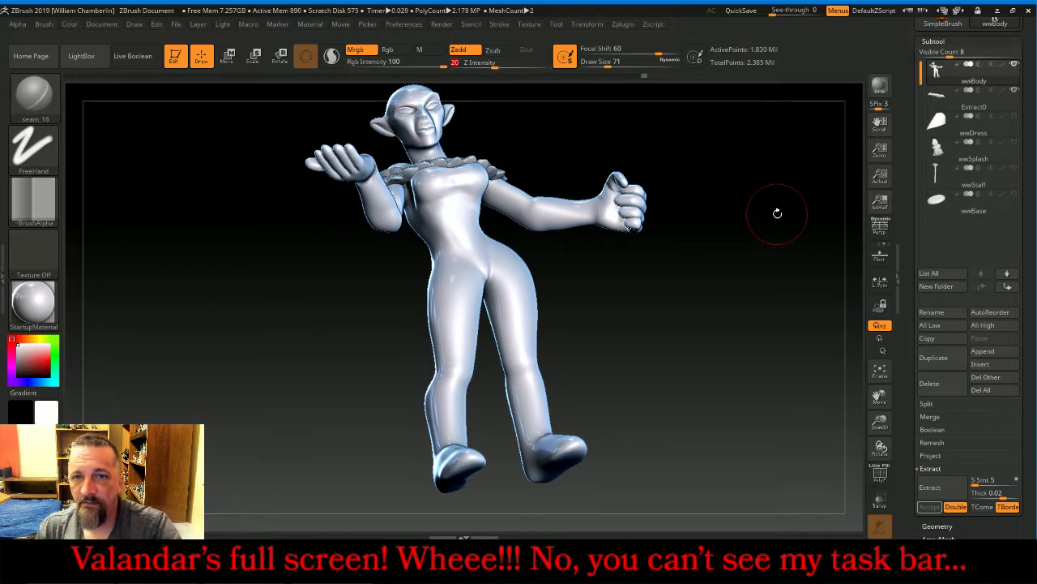
Reduce the seam_16 brush to draw size 43 and draw armhole seams under both arms where they meet the torso
mouse_move(778, 212)
mouse_down()
mouse_move(749, 149)
mouse_move(755, 158)
mouse_up()
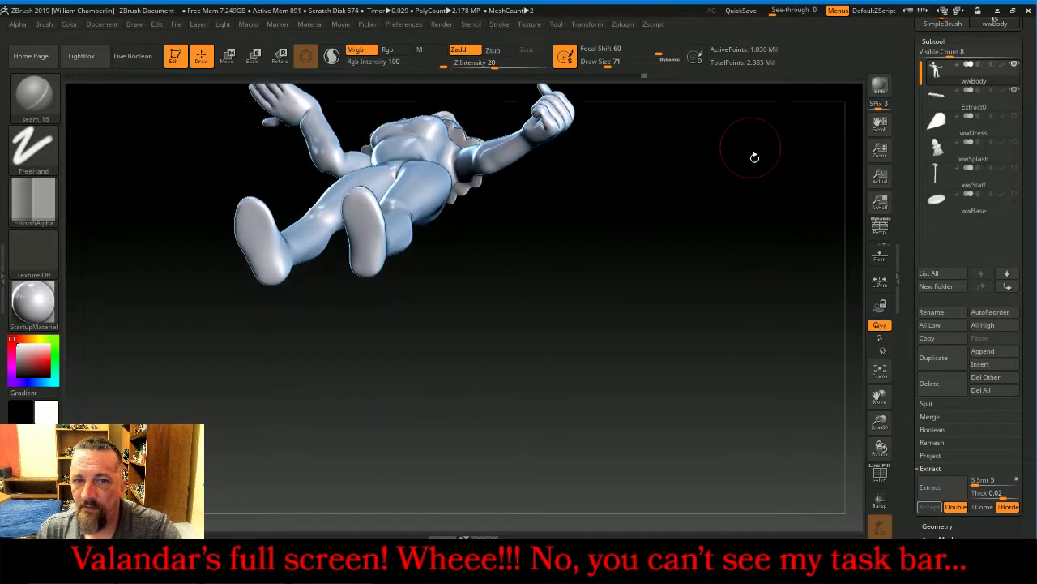
drag(880, 422, 896, 448)
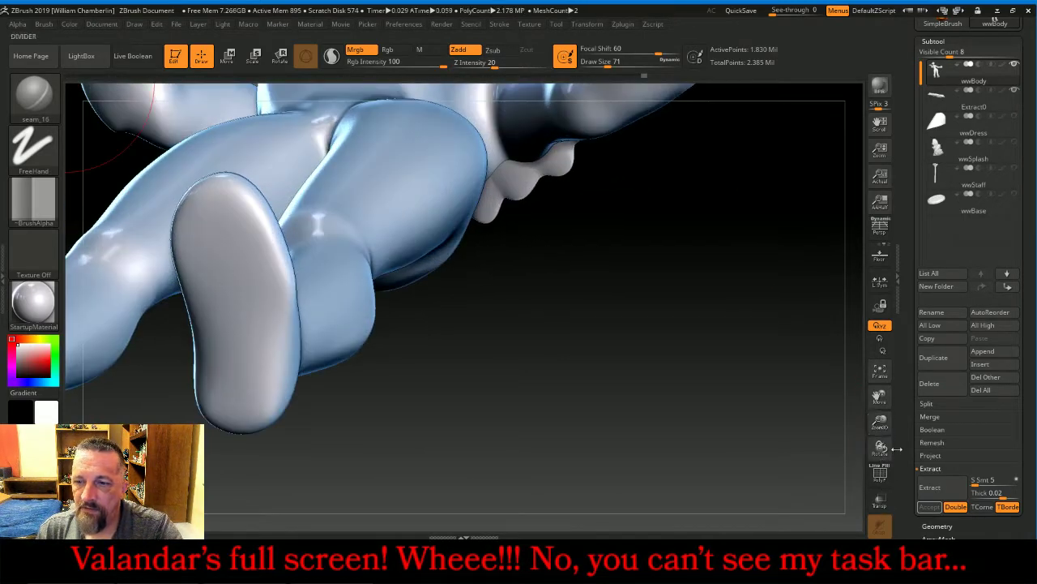
drag(880, 395, 864, 493)
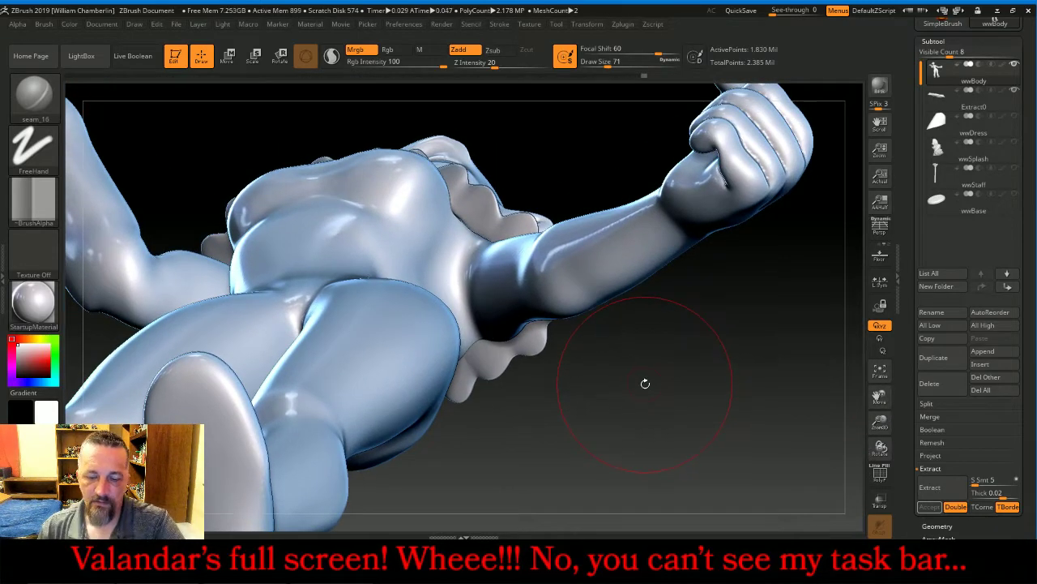
key(bracketleft)
key(bracketleft)
key(bracketleft)
key(bracketleft)
key(bracketleft)
key(bracketleft)
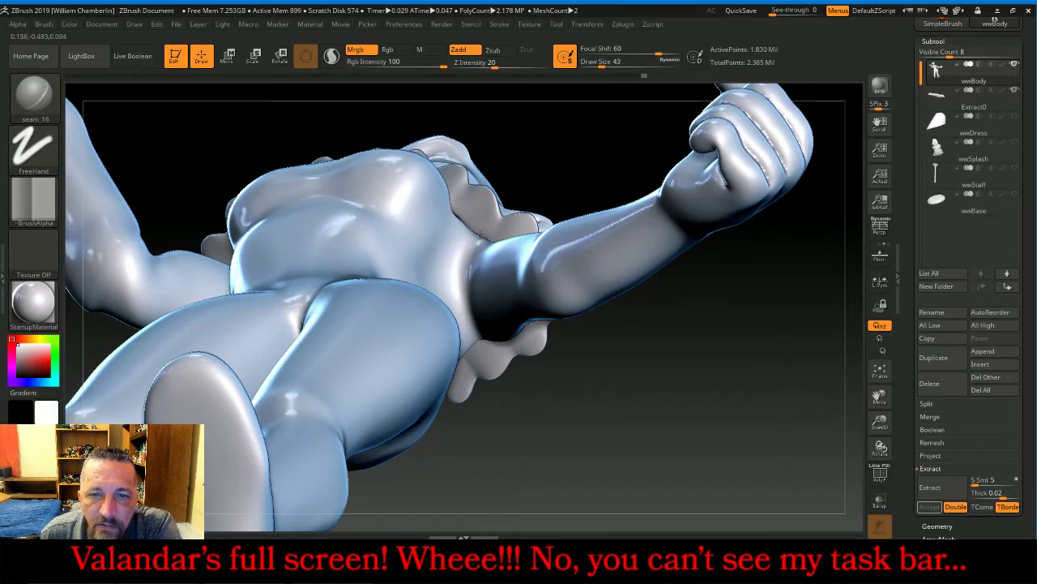
mouse_move(469, 257)
mouse_down()
mouse_move(460, 303)
mouse_move(482, 357)
mouse_up()
mouse_move(654, 378)
mouse_down()
mouse_move(722, 388)
mouse_move(686, 354)
mouse_up()
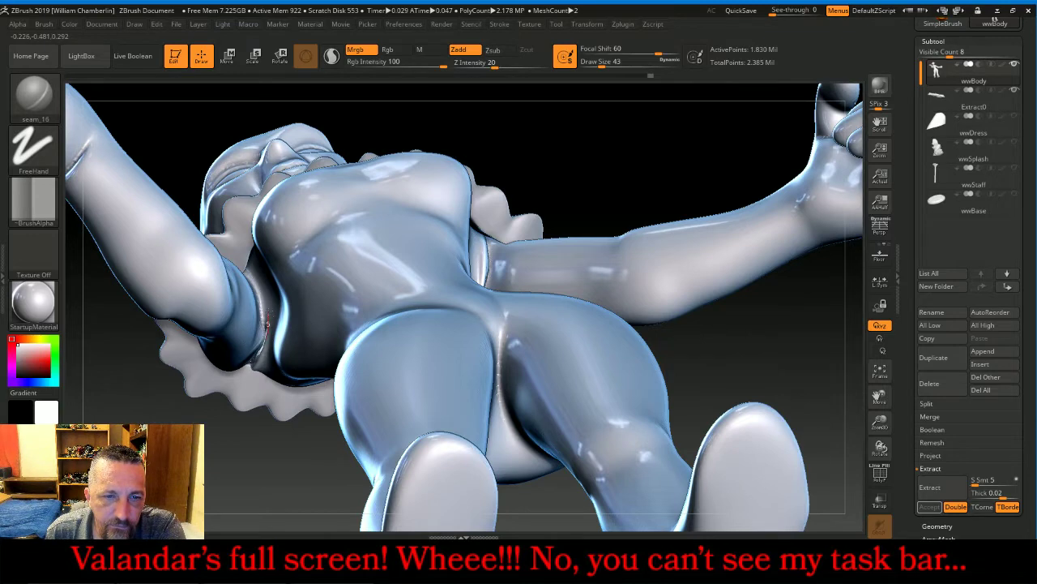
drag(263, 306, 260, 289)
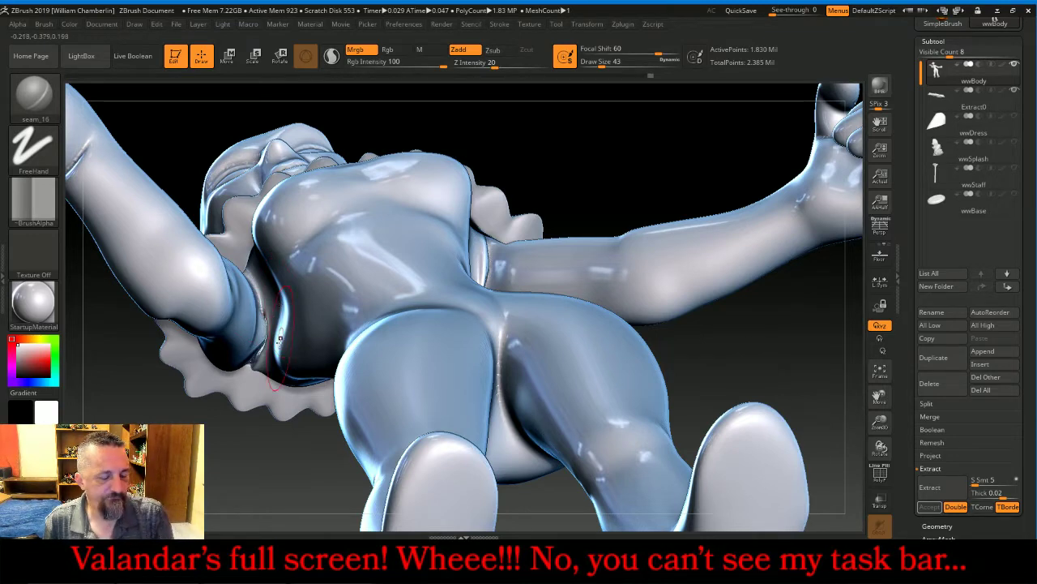
Refine the armhole seam under her right arm with the seam_16 brush, reducing the draw size to 27
drag(567, 134, 574, 139)
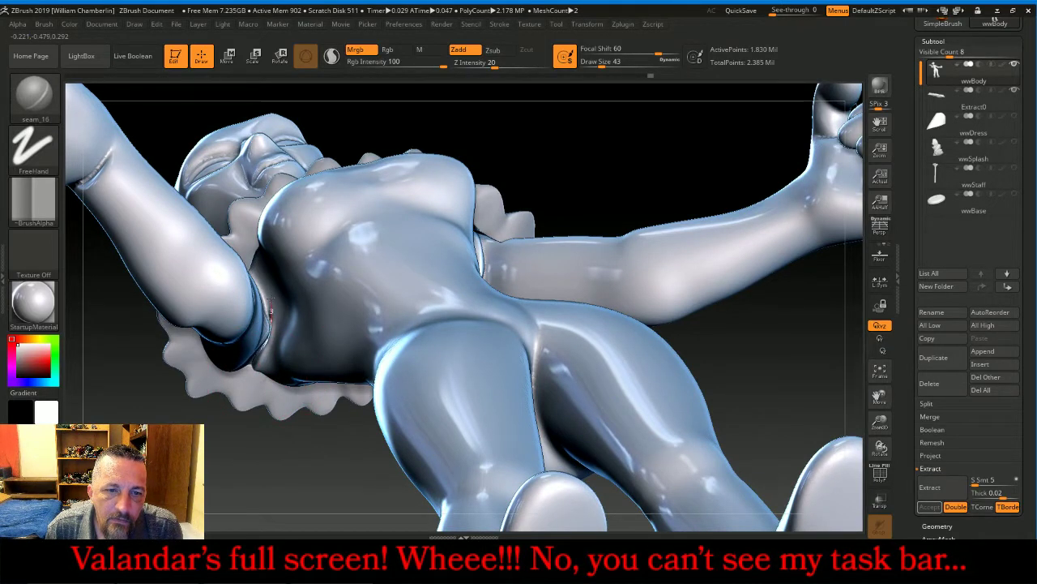
drag(256, 277, 253, 264)
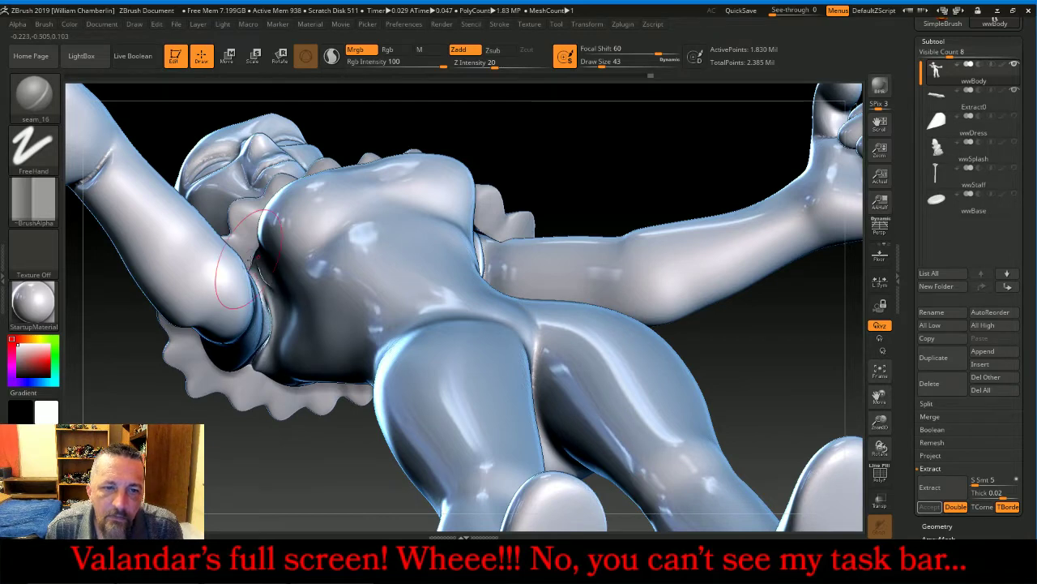
drag(812, 384, 725, 414)
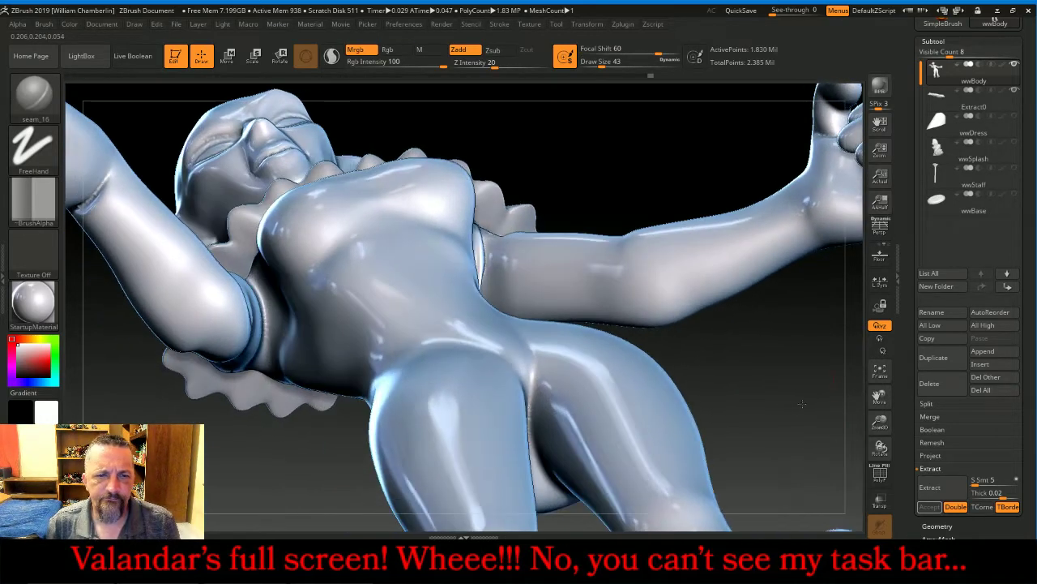
key([)
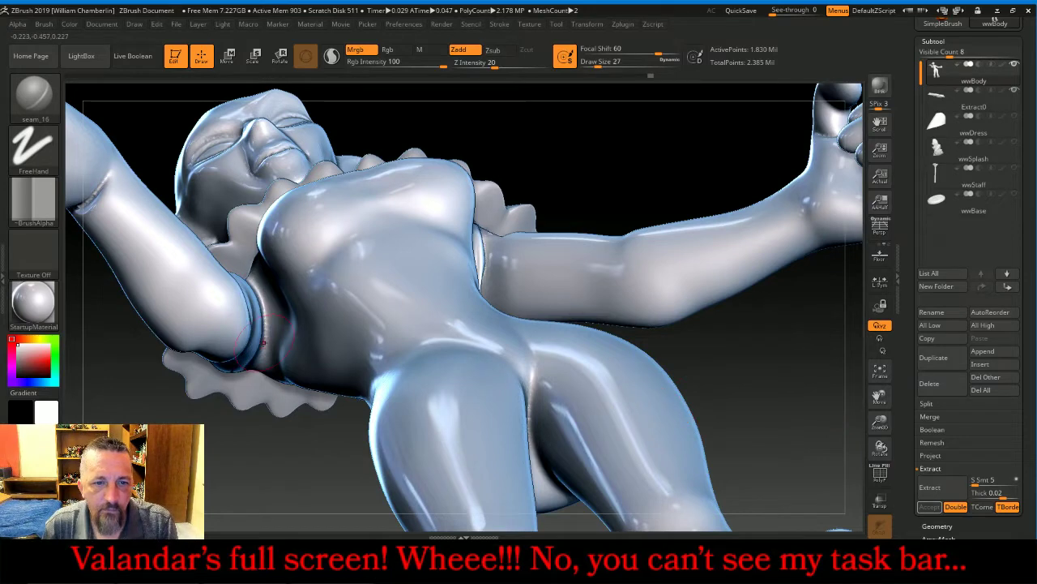
drag(280, 444, 264, 362)
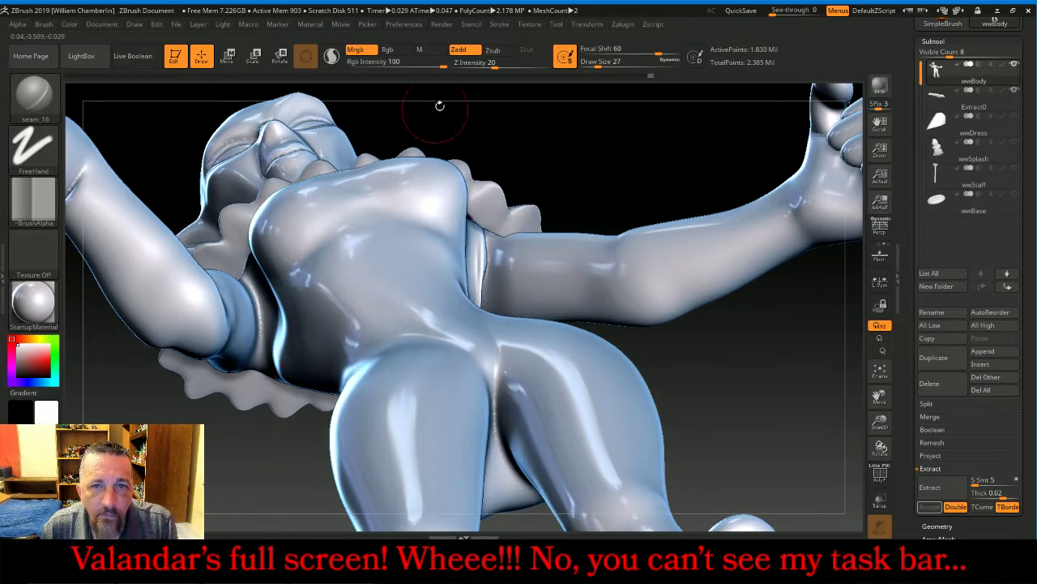
Set the seam_16 brush to draw size 19 and Z Intensity 29 and sharpen the seam under her right arm
key([)
key([)
click(498, 63)
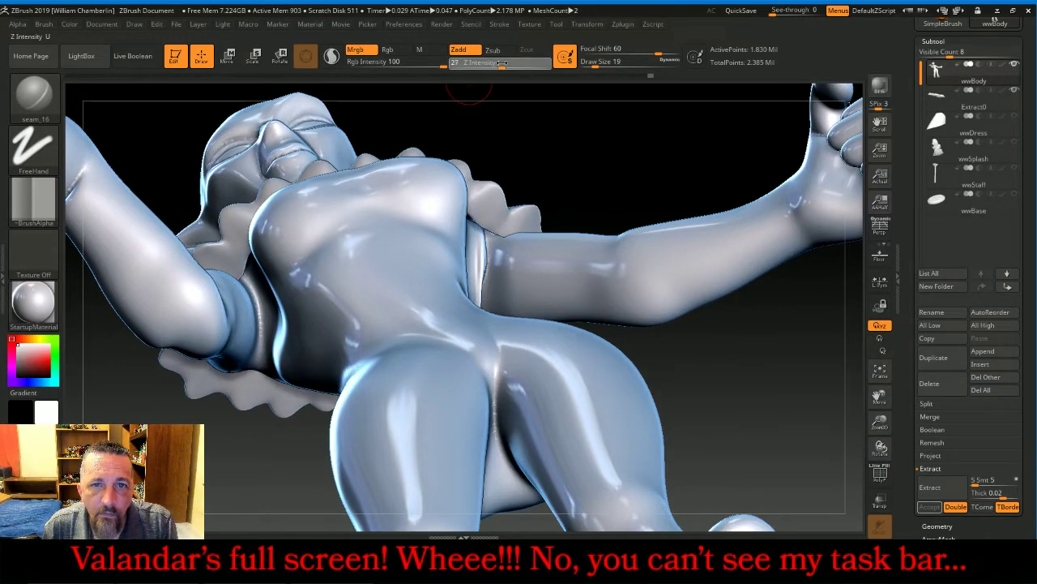
drag(501, 63, 505, 62)
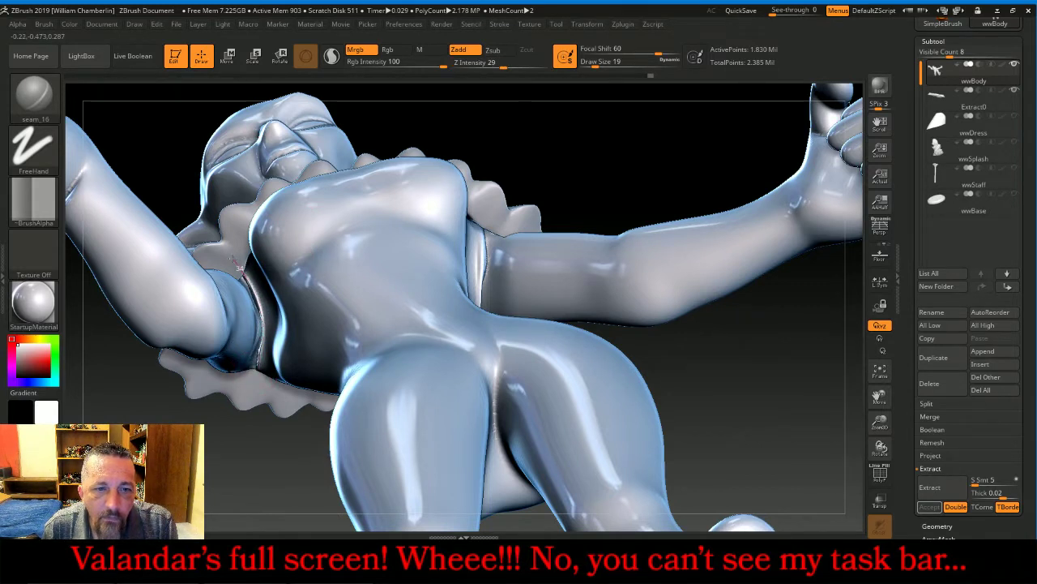
drag(667, 112, 667, 176)
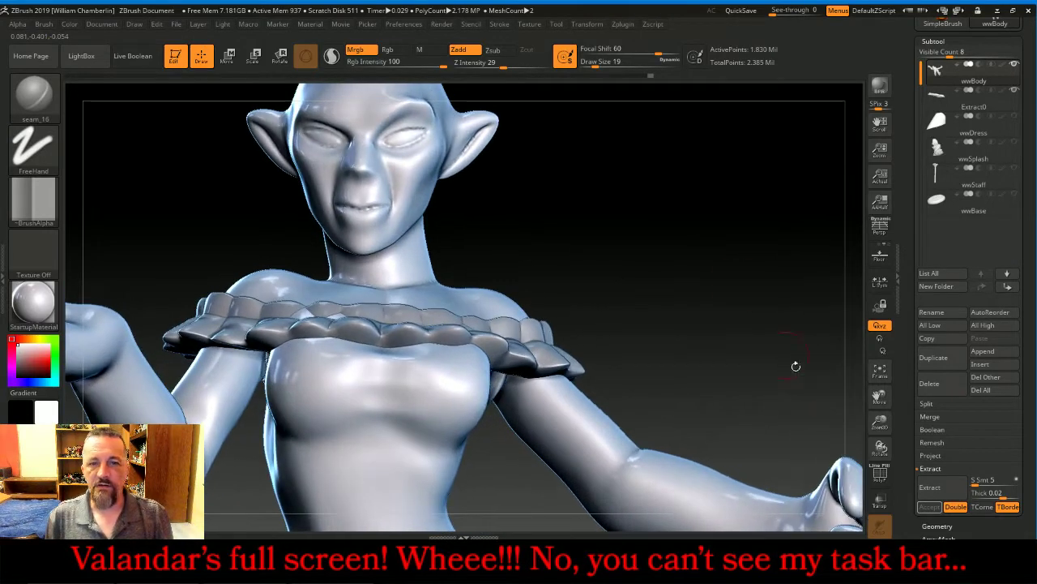
Frame the whole figure and check it with the wwDress subtool shown briefly before hiding it again
click(880, 370)
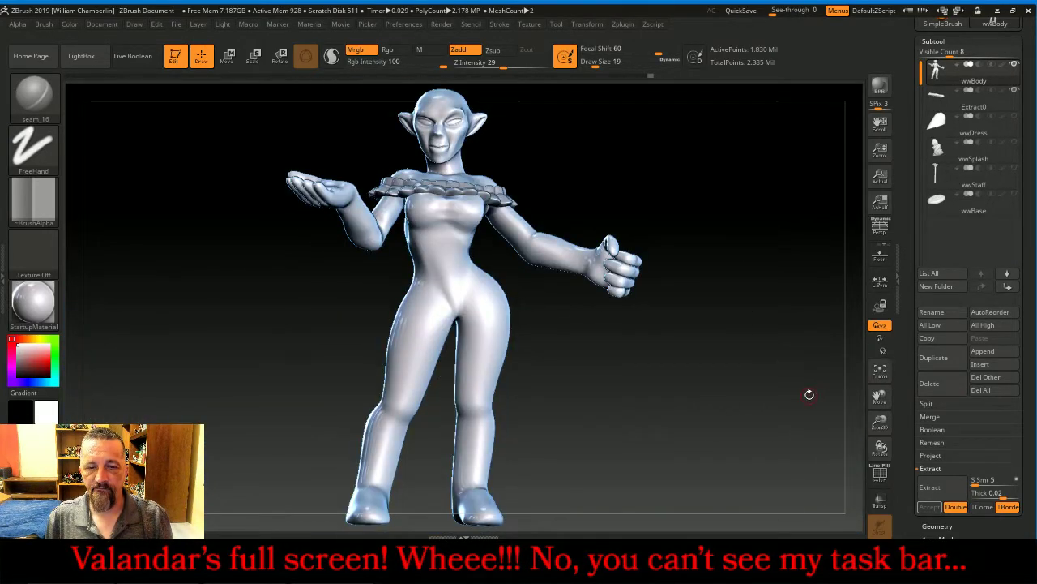
mouse_move(809, 395)
mouse_down()
mouse_move(784, 394)
mouse_move(799, 392)
mouse_up()
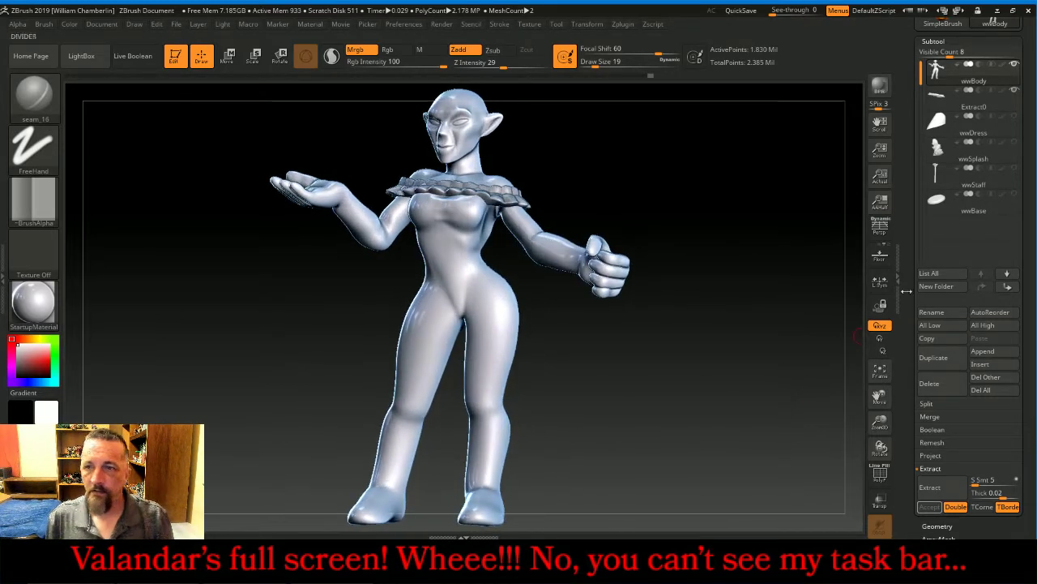
click(1014, 116)
mouse_move(784, 347)
mouse_down()
mouse_move(828, 372)
mouse_move(799, 365)
mouse_move(783, 343)
mouse_up()
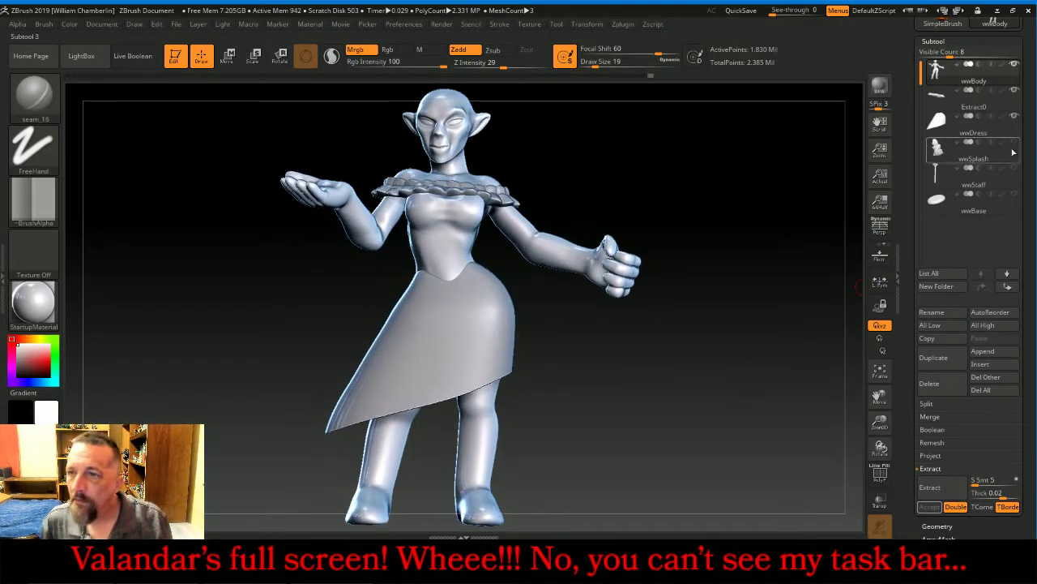
click(1014, 119)
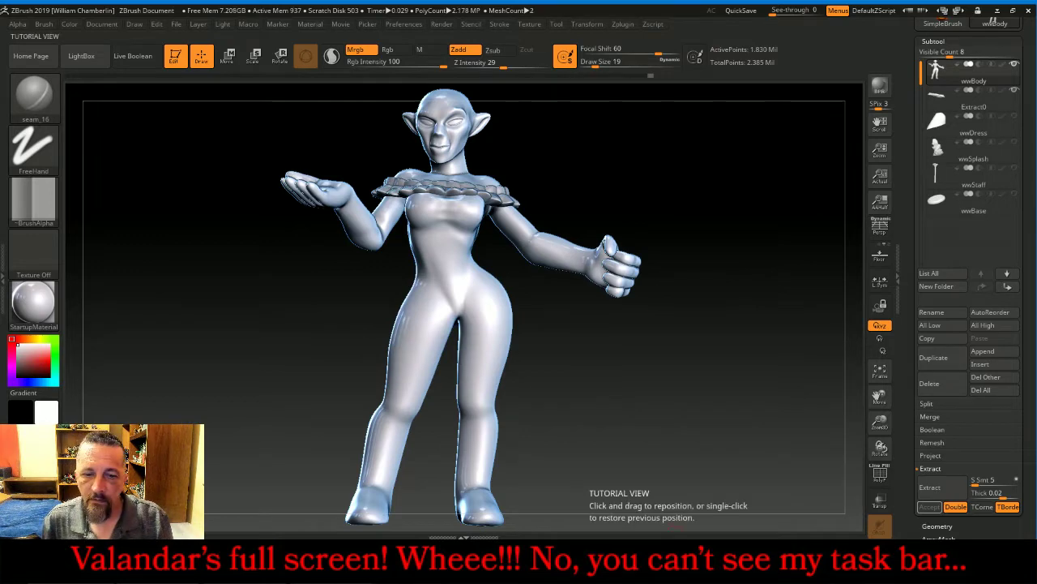
Read the YouTube live chat in Firefox and return to ZBrush
key(alt+Tab)
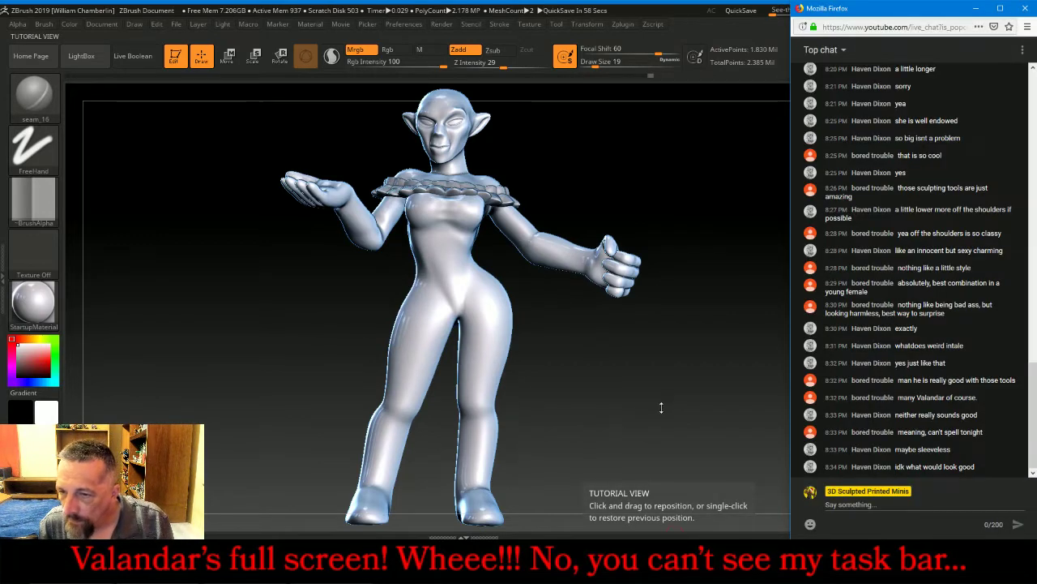
key(alt+Tab)
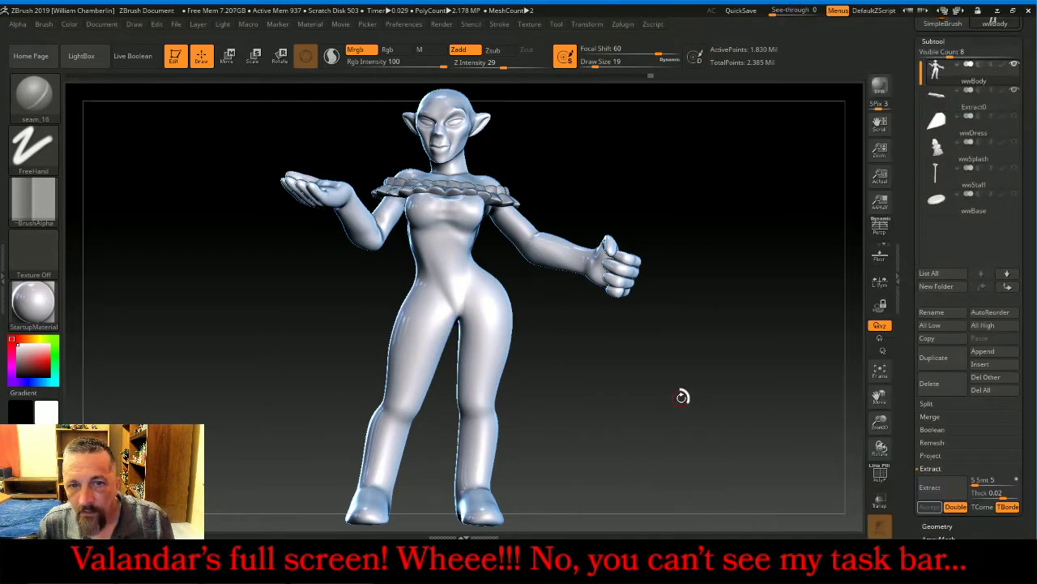
key(space)
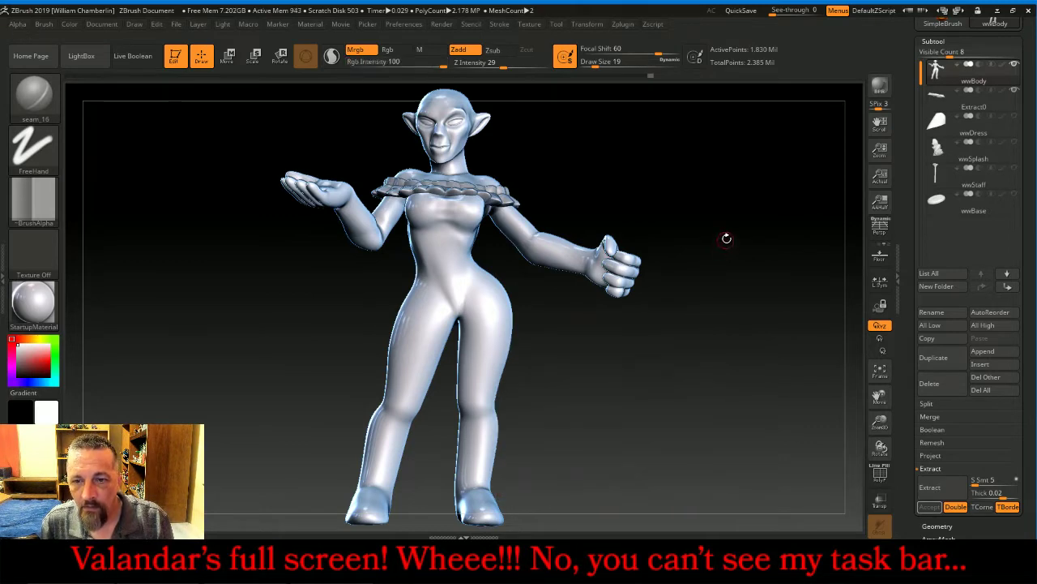
Set the seam_16 brush's Rgb Intensity to 0
drag(724, 236, 656, 220)
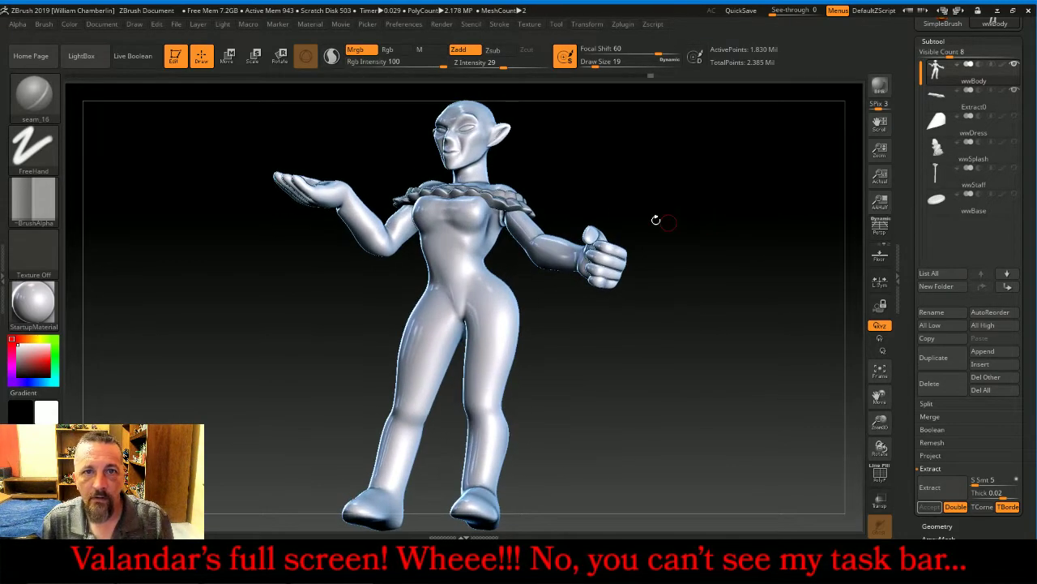
drag(435, 65, 333, 72)
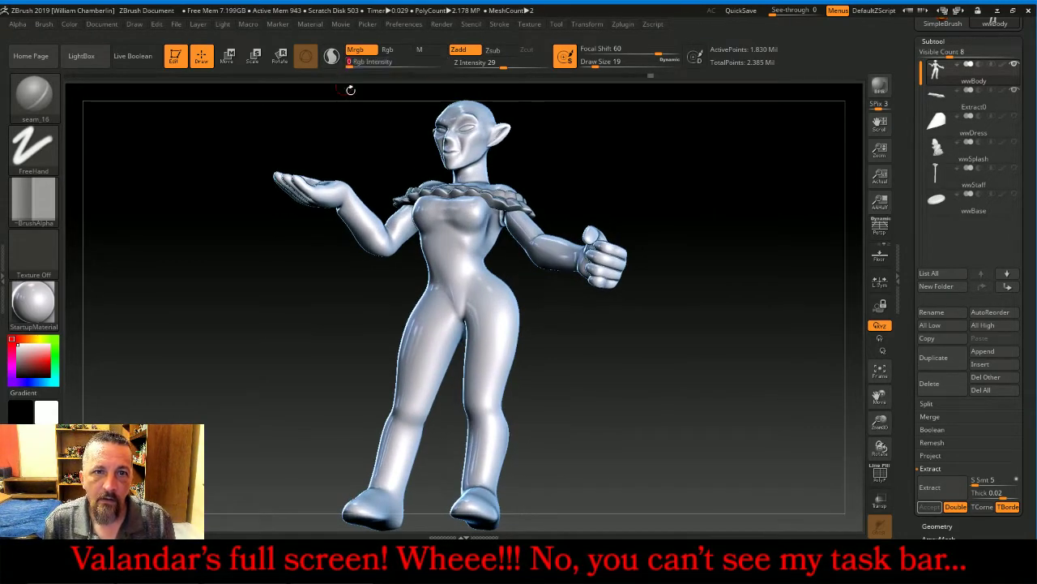
drag(735, 234, 785, 262)
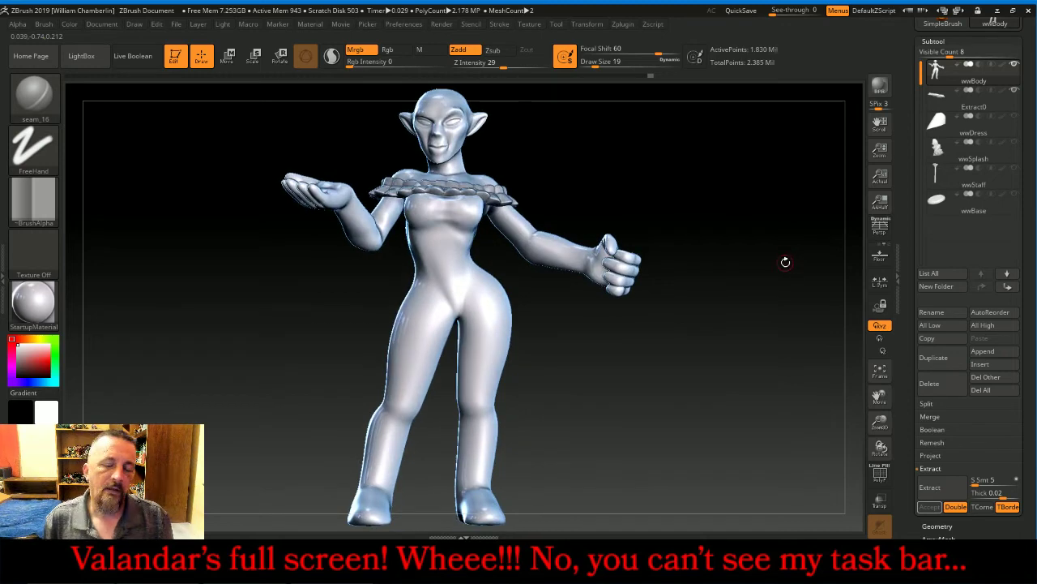
Zoom in on the lower legs and reshape her right knee using the Move brush at draw size 87
drag(889, 396, 898, 346)
drag(881, 426, 883, 306)
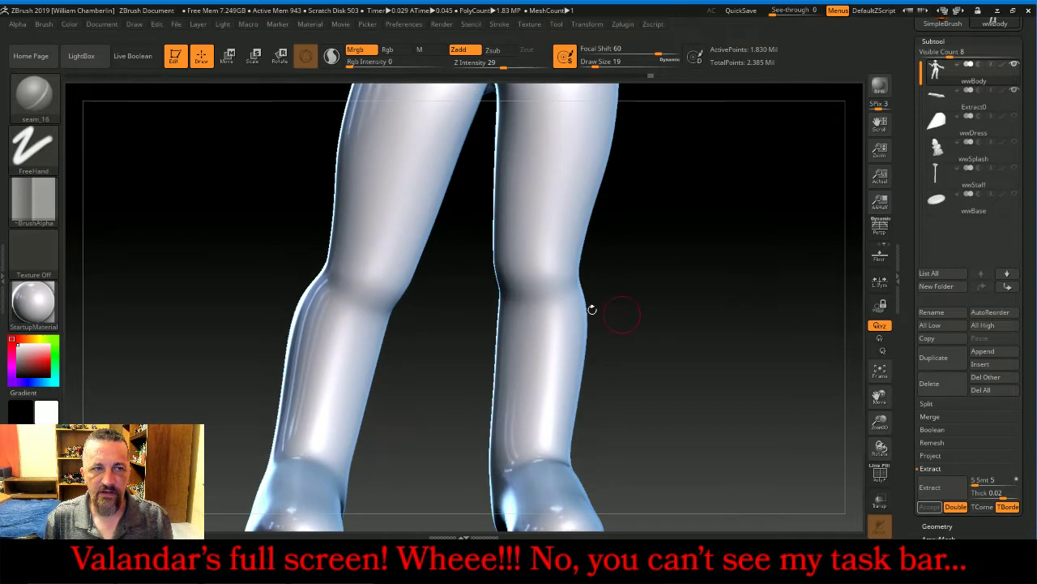
click(34, 95)
click(296, 107)
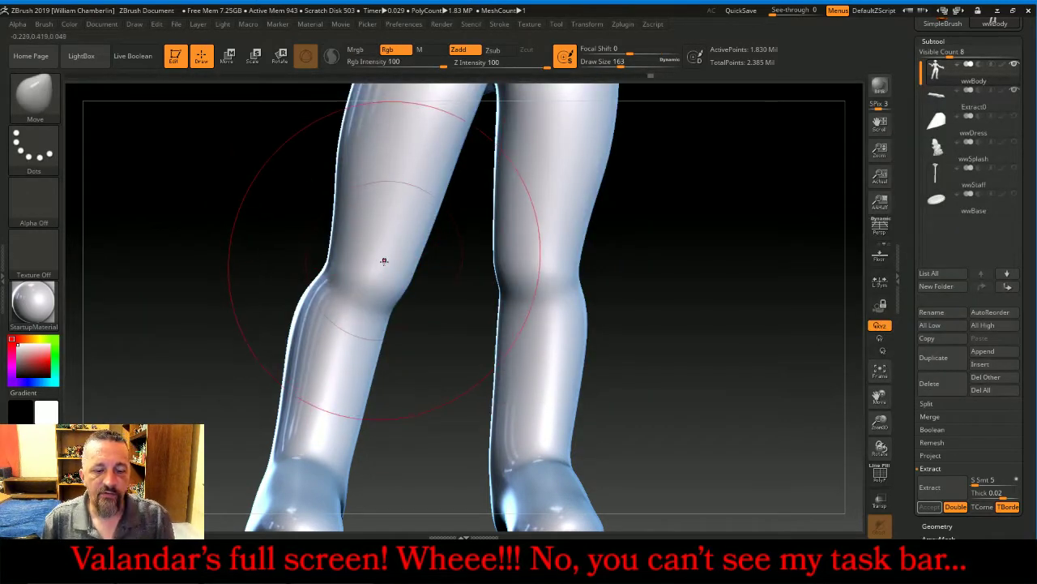
key(bracketleft)
key(bracketleft)
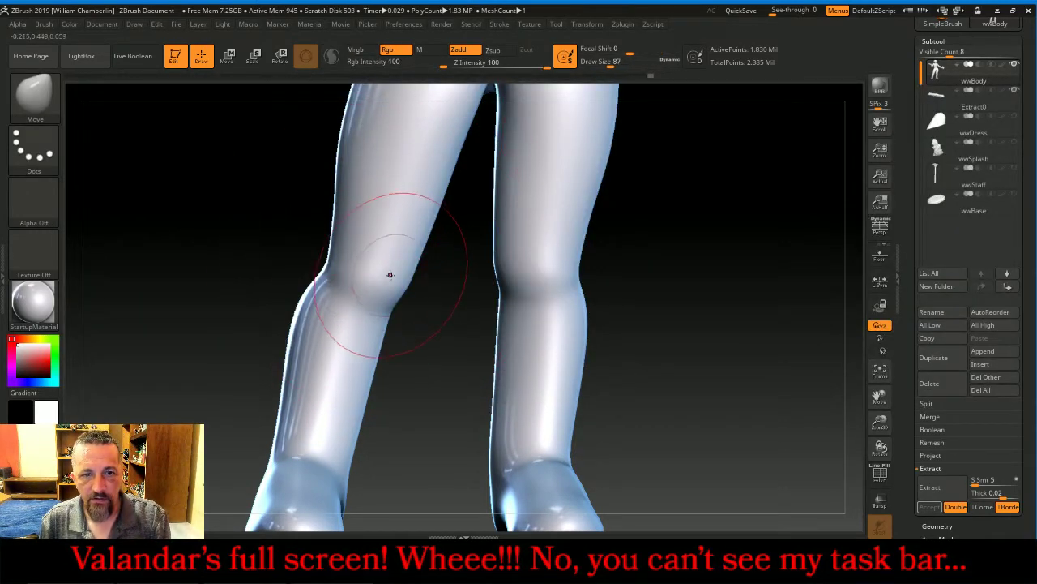
drag(389, 274, 334, 256)
Push the contours of her left knee and inner lower thigh into shape with the Move brush
drag(689, 259, 688, 267)
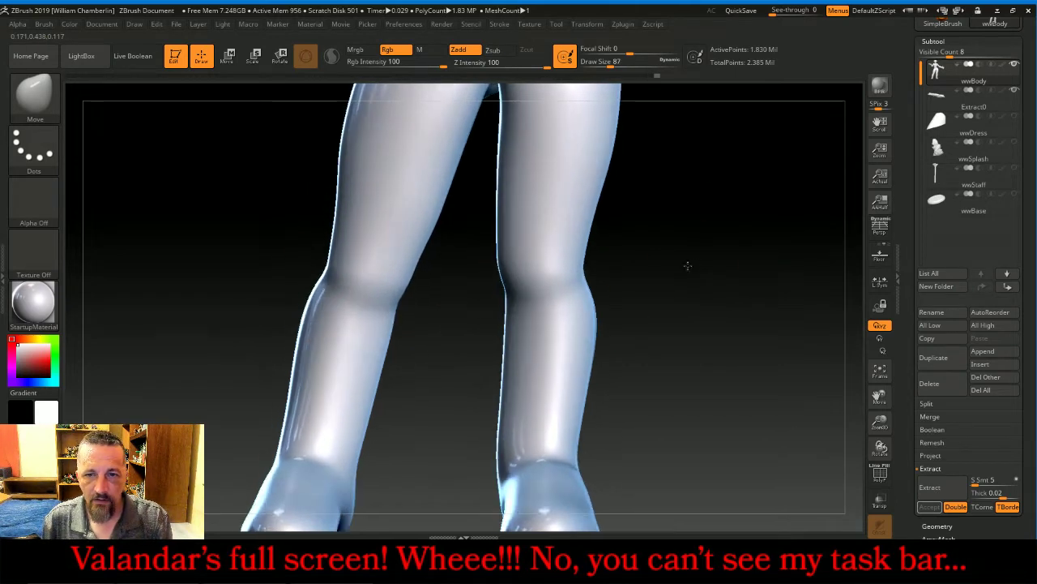
drag(568, 254, 582, 244)
drag(498, 259, 504, 258)
drag(501, 257, 509, 257)
drag(505, 203, 508, 192)
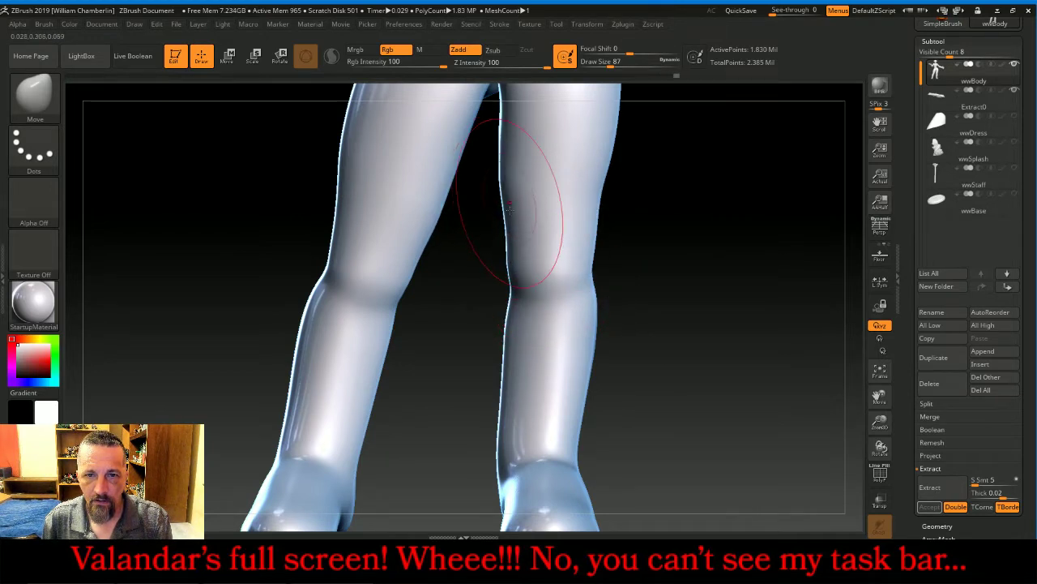
drag(510, 270, 513, 272)
Reduce the Move brush's draw size to 59 for work around her left ankle
drag(688, 343, 712, 351)
key(bracketleft)
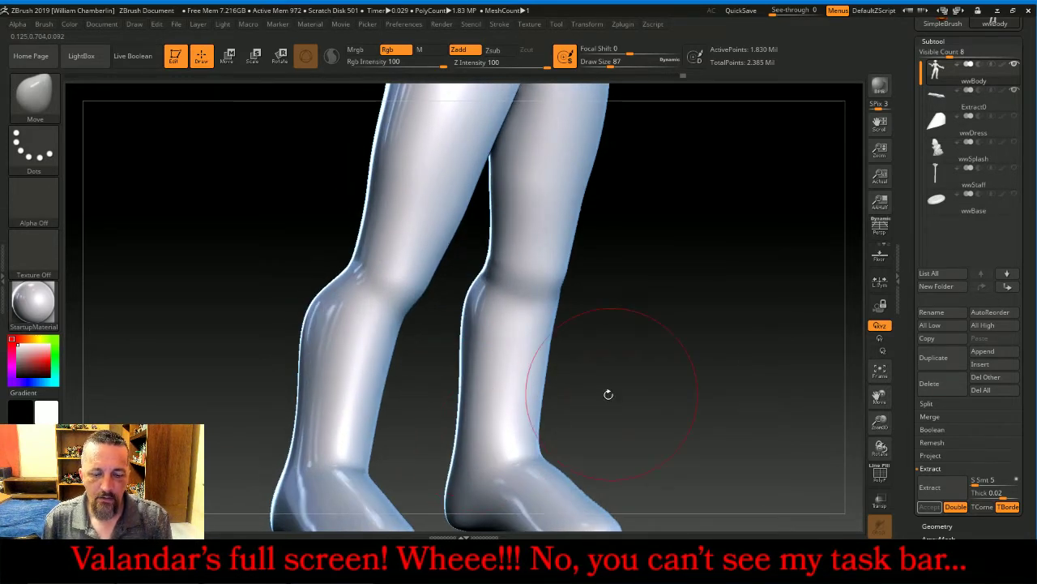
key(bracketleft)
key(bracketleft)
key(bracketleft)
key(bracketleft)
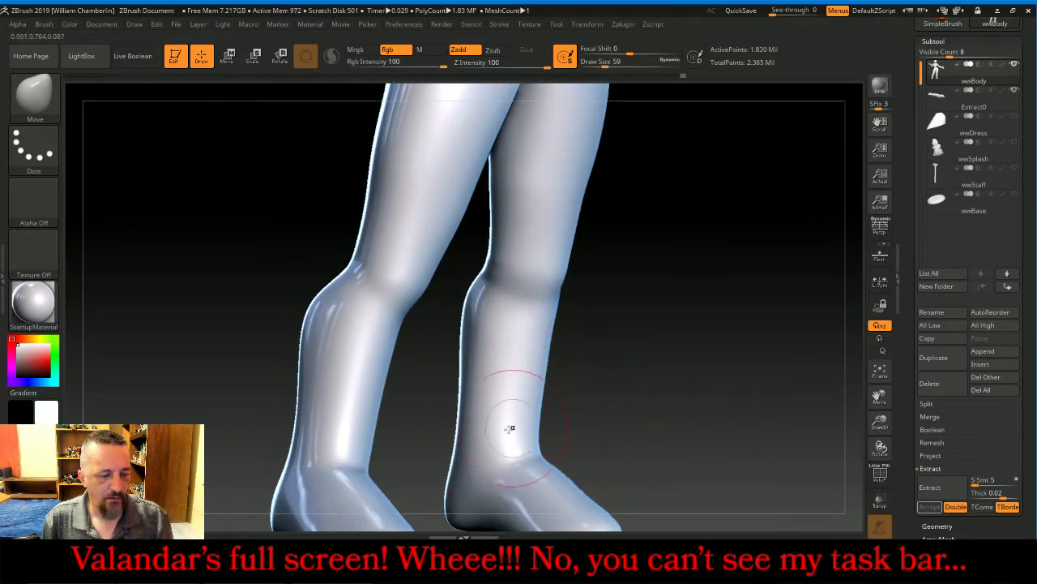
key(shift)
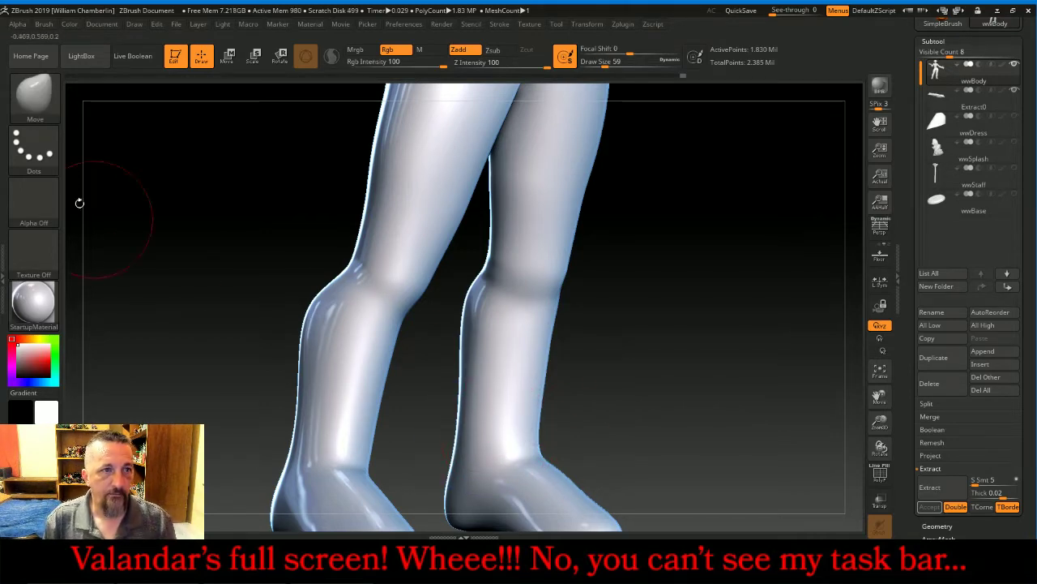
Thin her left ankle and lower calf from all sides using the Inflat brush in Zsub mode, draw size 41, Z Intensity 8
click(34, 95)
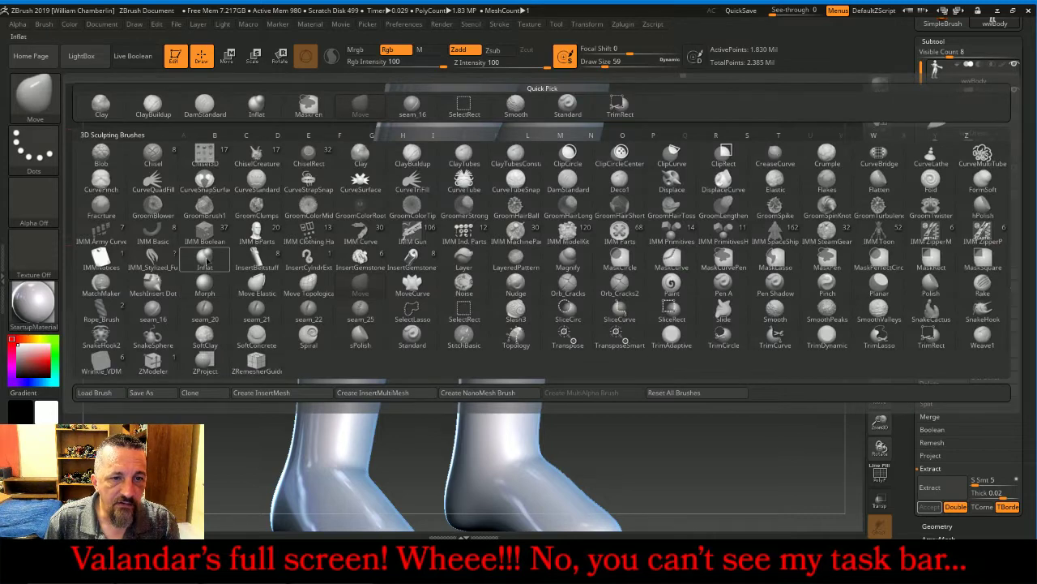
click(205, 260)
click(491, 51)
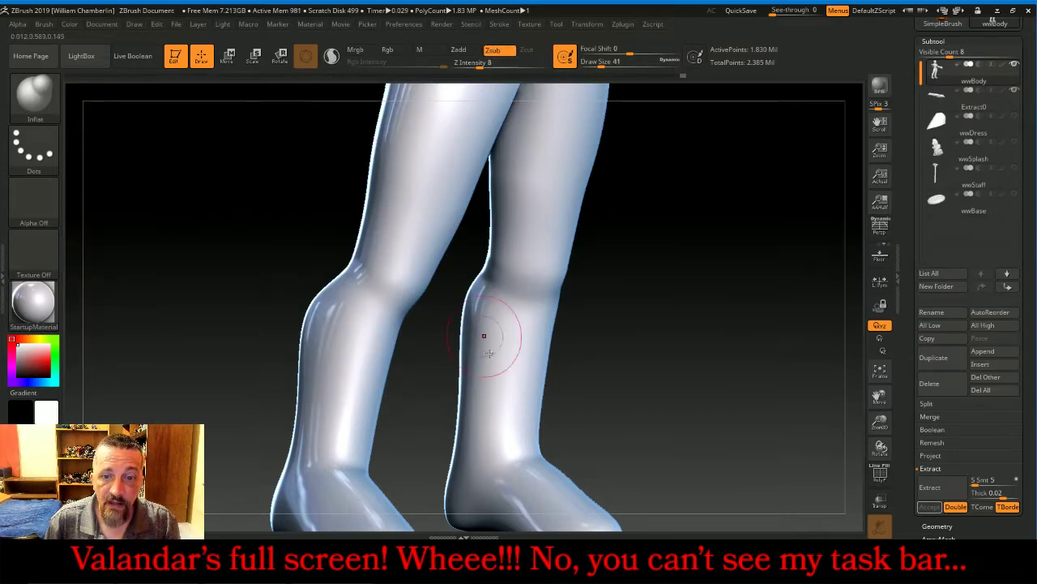
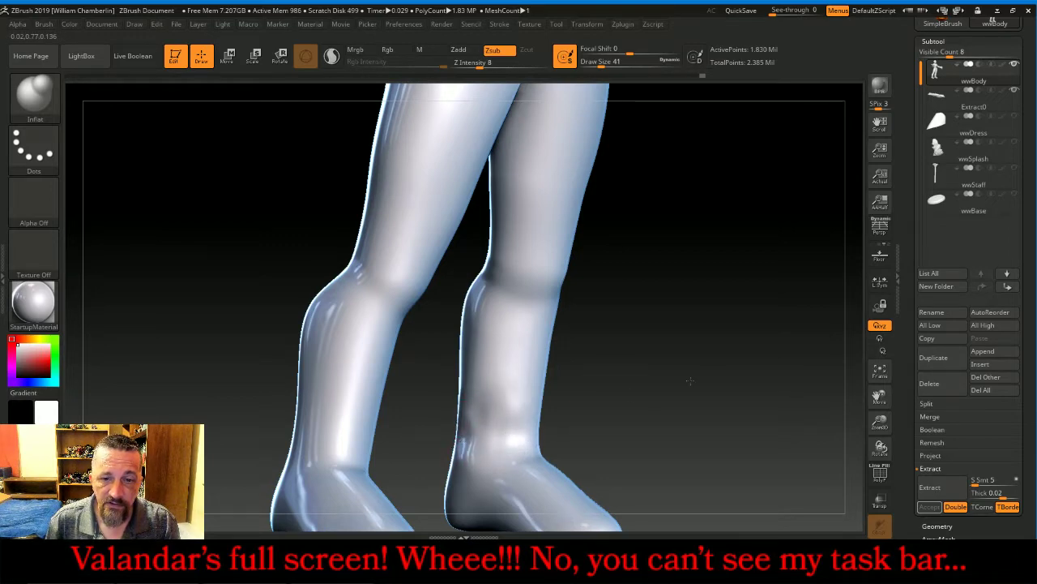
drag(689, 380, 593, 441)
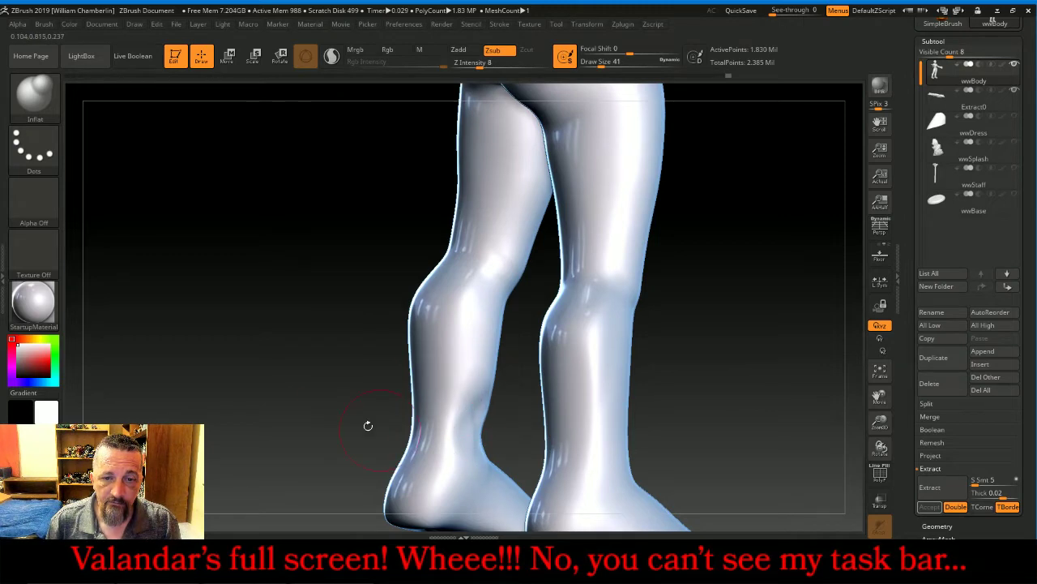
drag(368, 425, 380, 428)
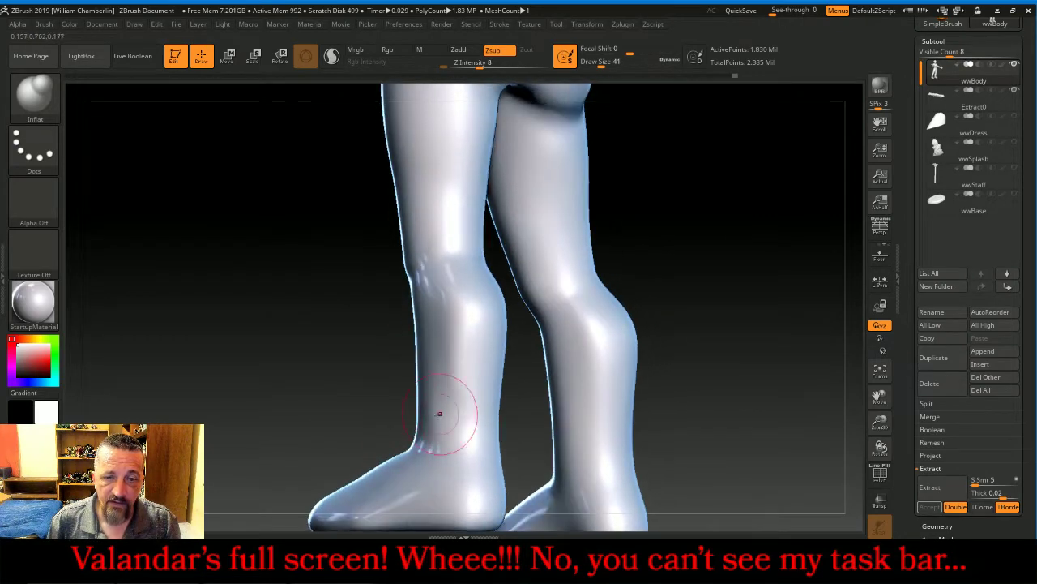
mouse_move(473, 448)
mouse_down()
mouse_move(500, 436)
mouse_move(445, 430)
mouse_move(513, 425)
mouse_move(504, 422)
mouse_up()
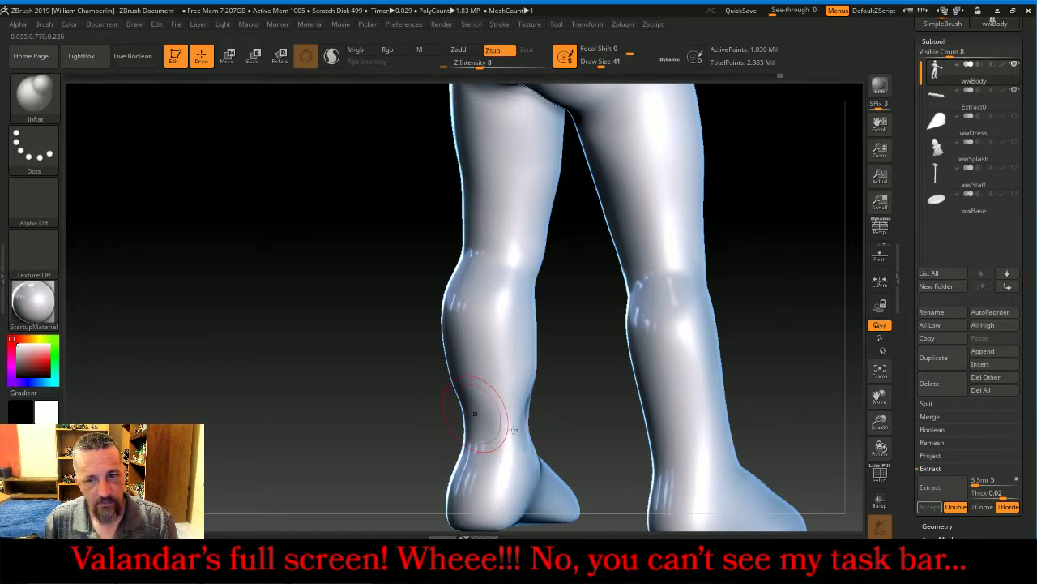
Refine and smooth her left ankle and lower calf with the Inflat brush in Zsub mode at draw size 41 and the Smooth brush
drag(573, 385, 510, 387)
right_drag(509, 389, 551, 412)
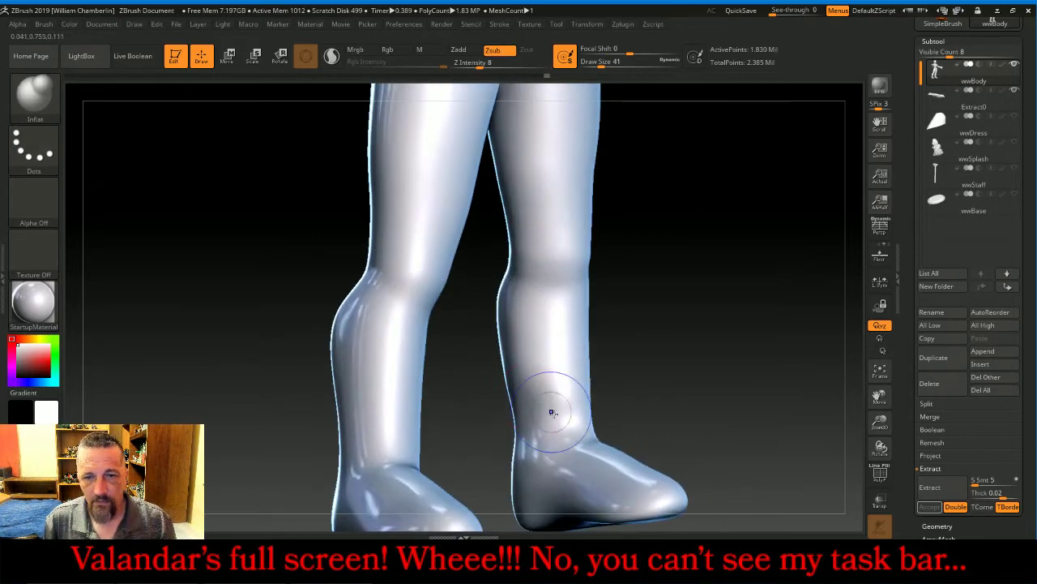
key(shift)
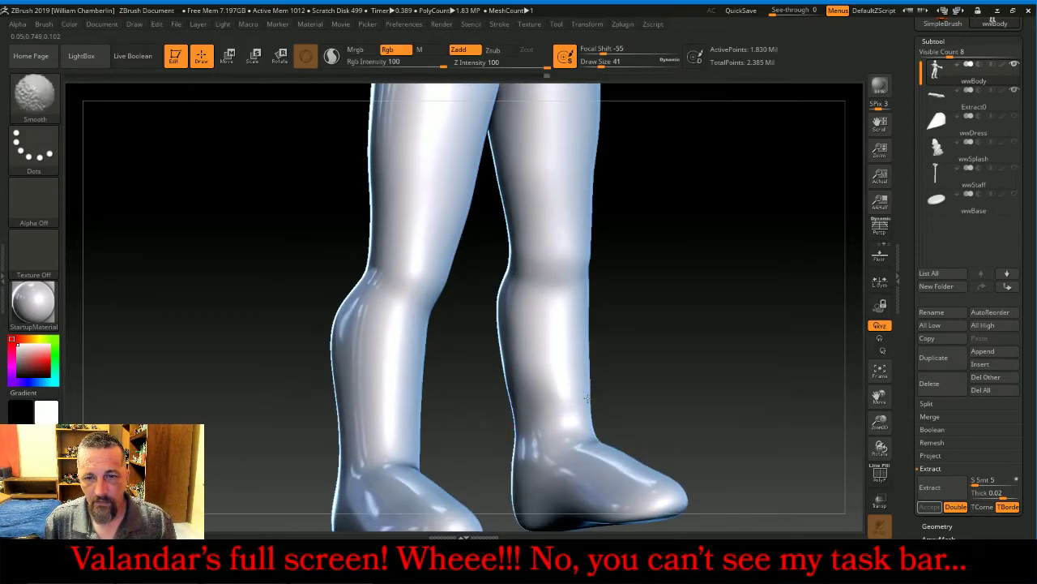
key(alt)
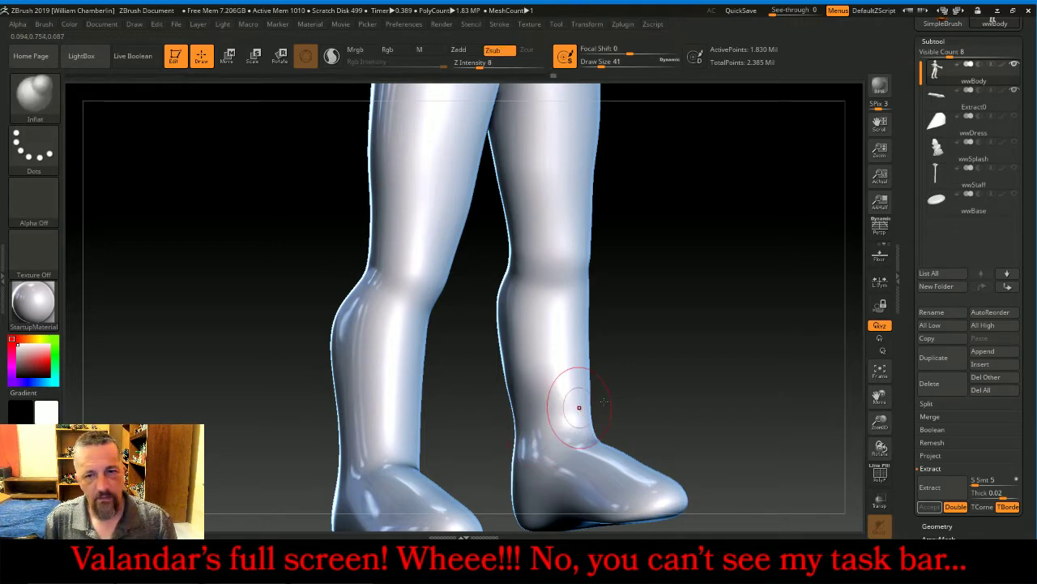
mouse_move(724, 322)
right_down()
mouse_move(698, 345)
mouse_move(620, 367)
right_up()
key(shift)
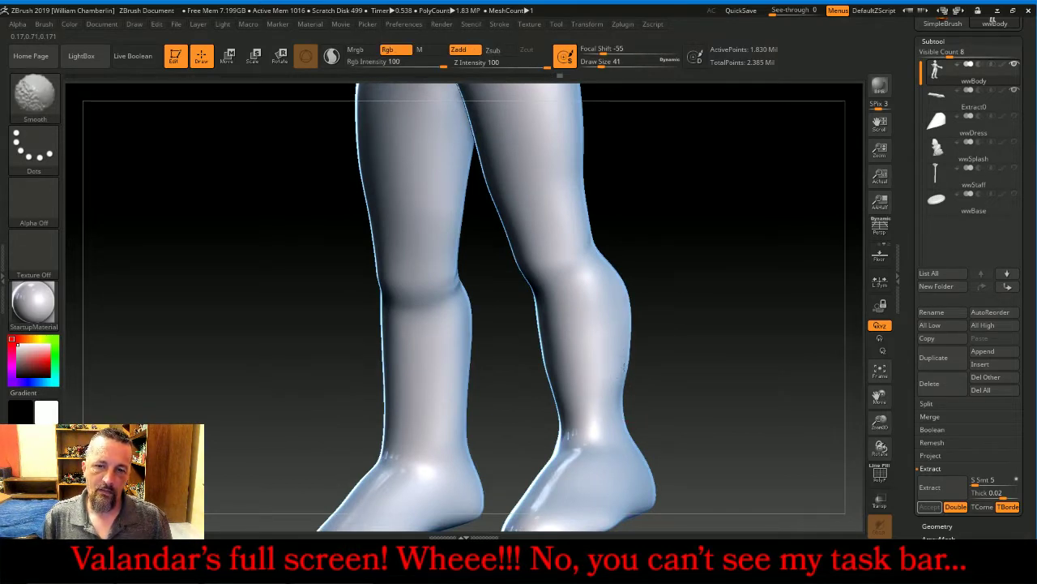
key(alt)
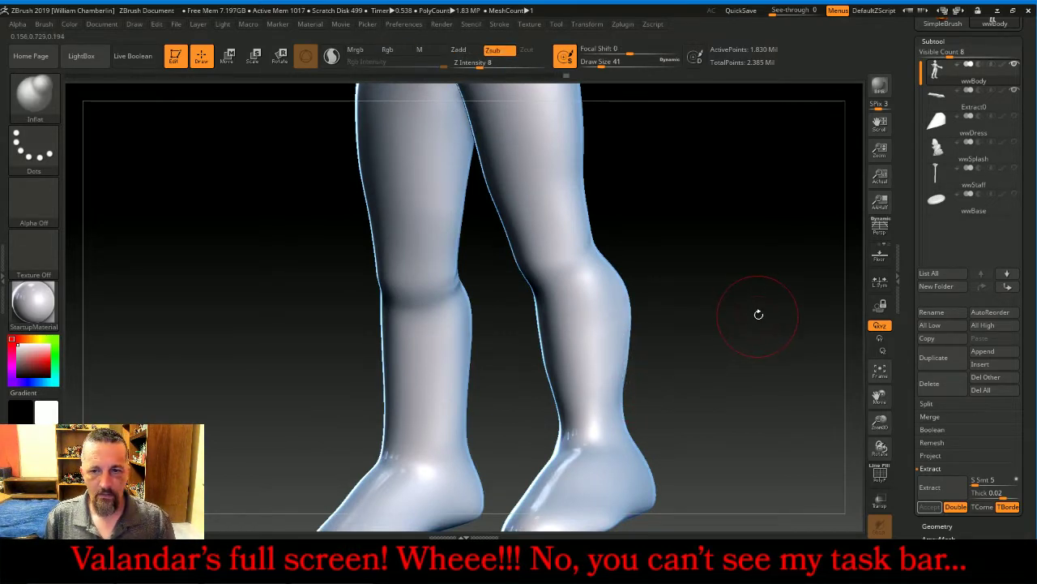
right_drag(761, 306, 753, 317)
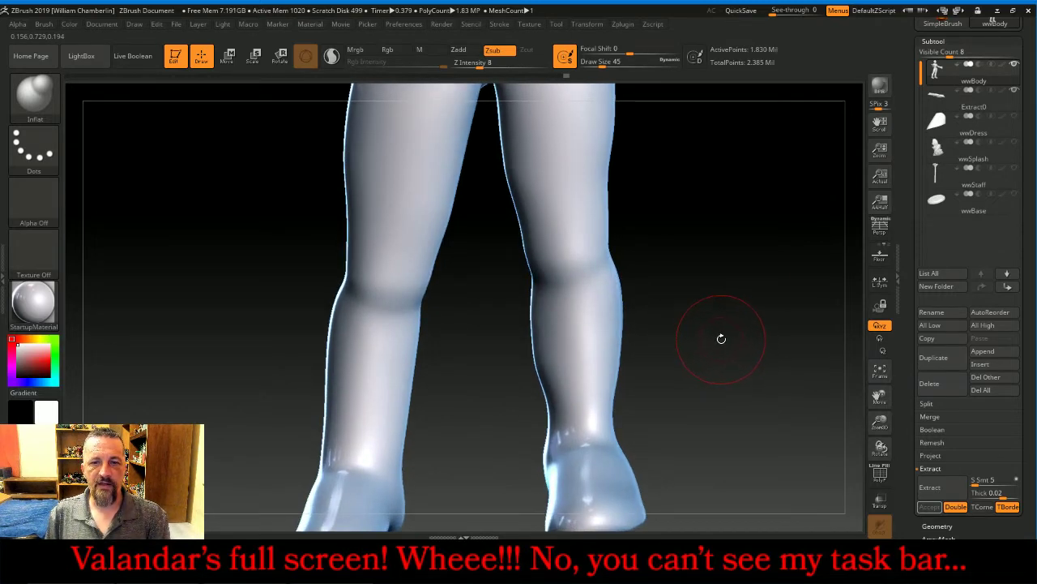
Thin her right ankle and lower calf using the Inflat brush in Zsub mode, draw size 65, Z Intensity 8
key(bracketright)
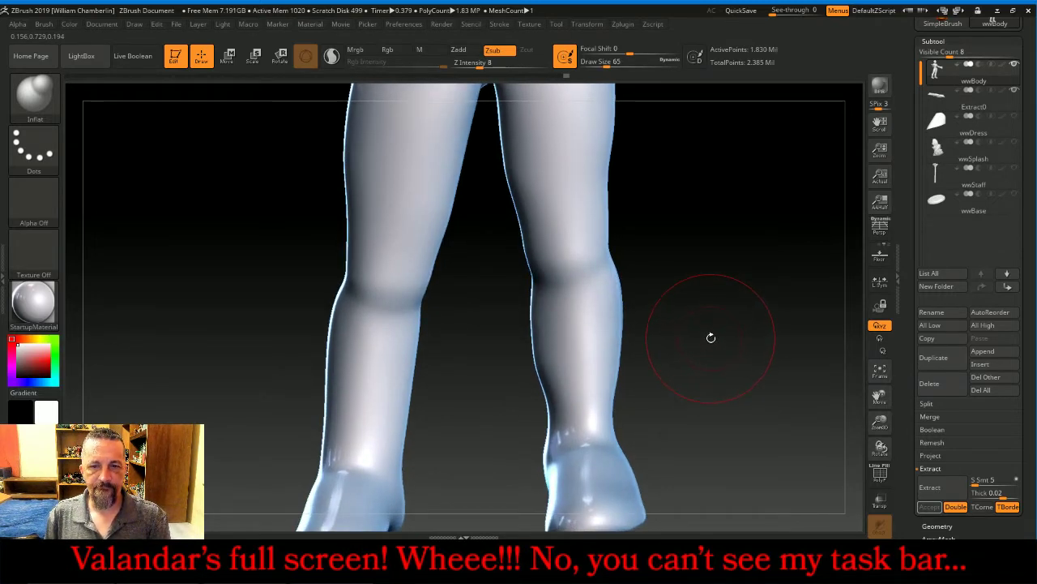
right_drag(711, 337, 690, 362)
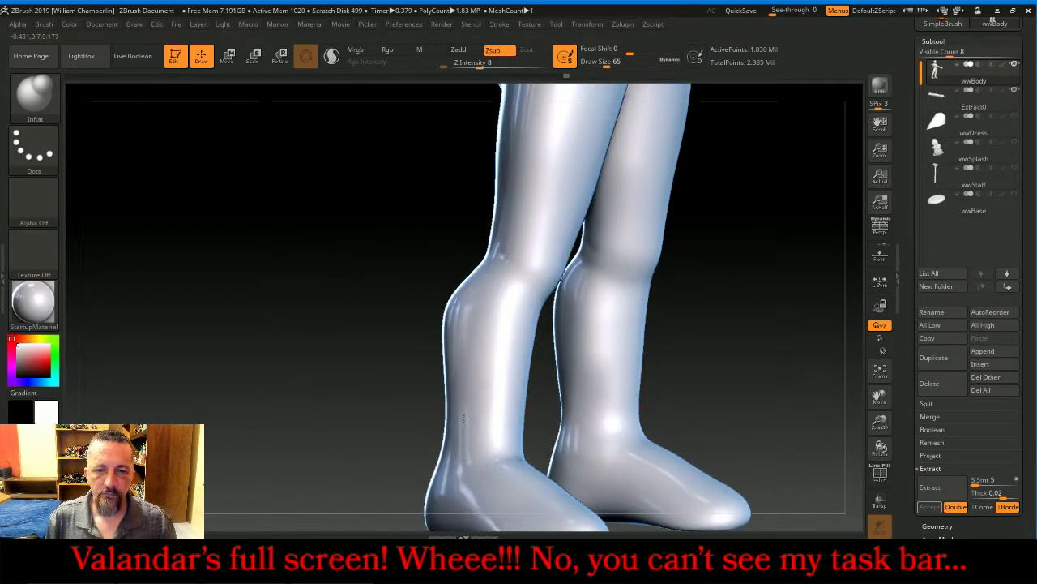
mouse_move(464, 419)
mouse_down()
mouse_move(470, 389)
mouse_move(510, 398)
mouse_move(516, 421)
mouse_up()
drag(387, 440, 221, 441)
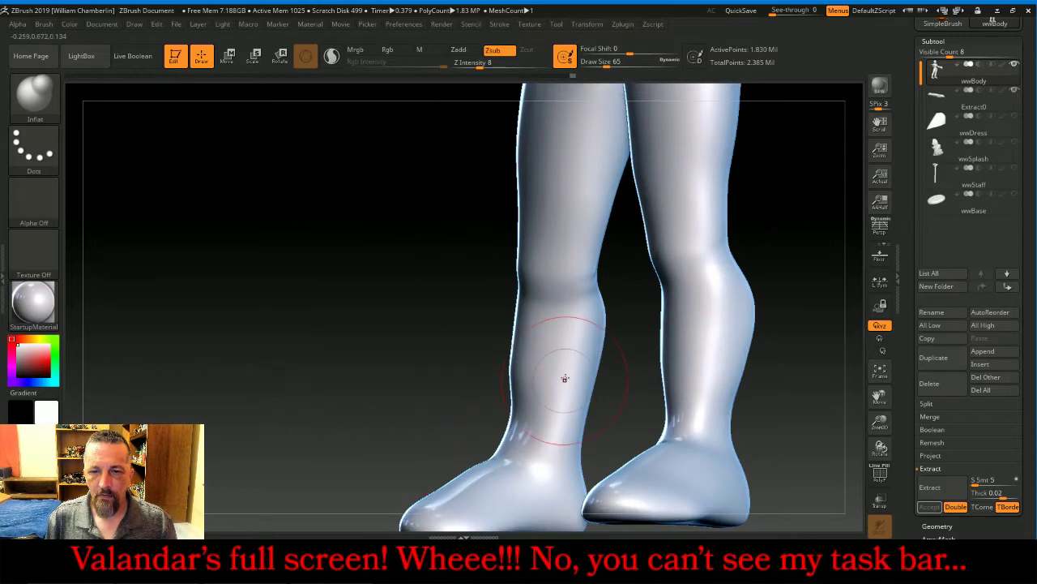
drag(565, 378, 565, 437)
drag(563, 397, 562, 441)
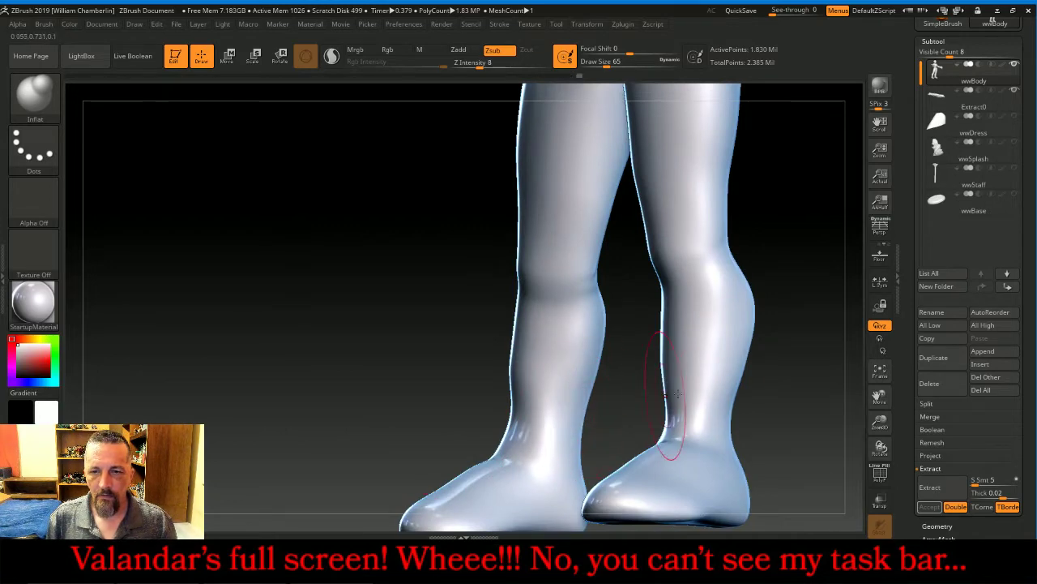
mouse_move(676, 394)
right_down()
mouse_move(746, 389)
mouse_move(686, 398)
right_up()
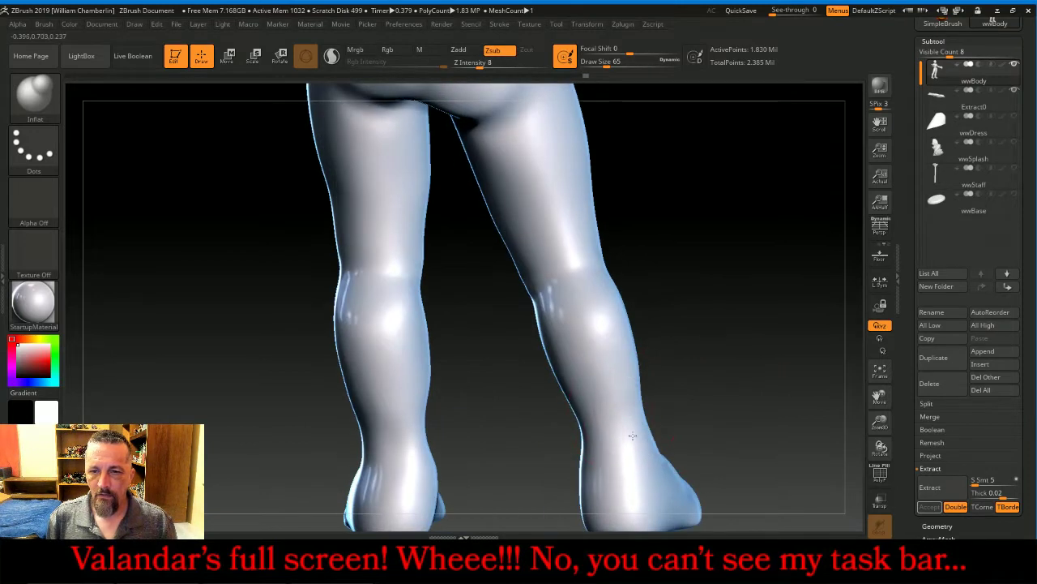
Smooth her right lower calf and ankle from the back and front, and touch up their contours with the Inflat brush
key(shift)
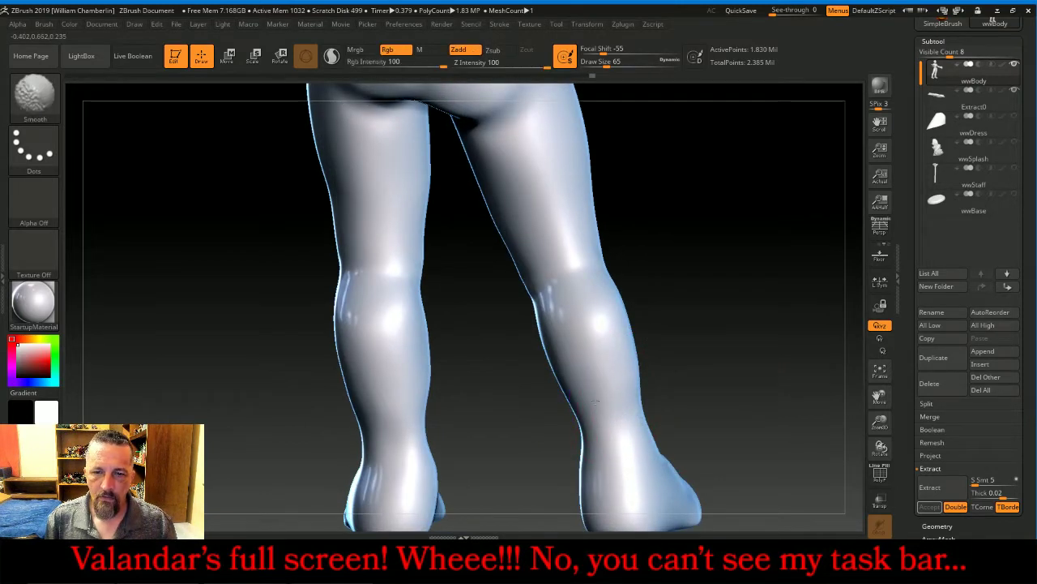
key(alt)
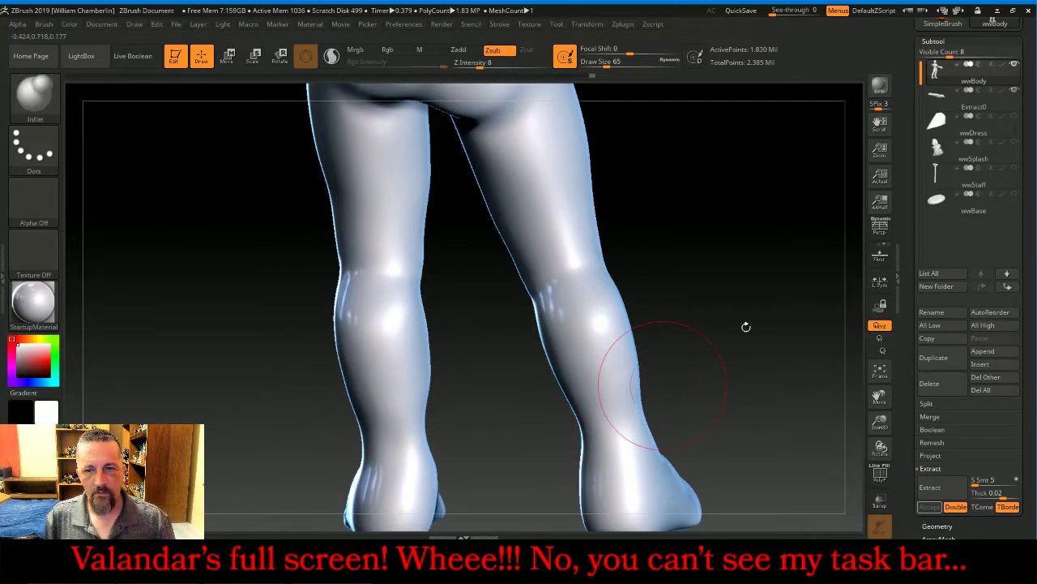
drag(787, 243, 692, 262)
key(shift)
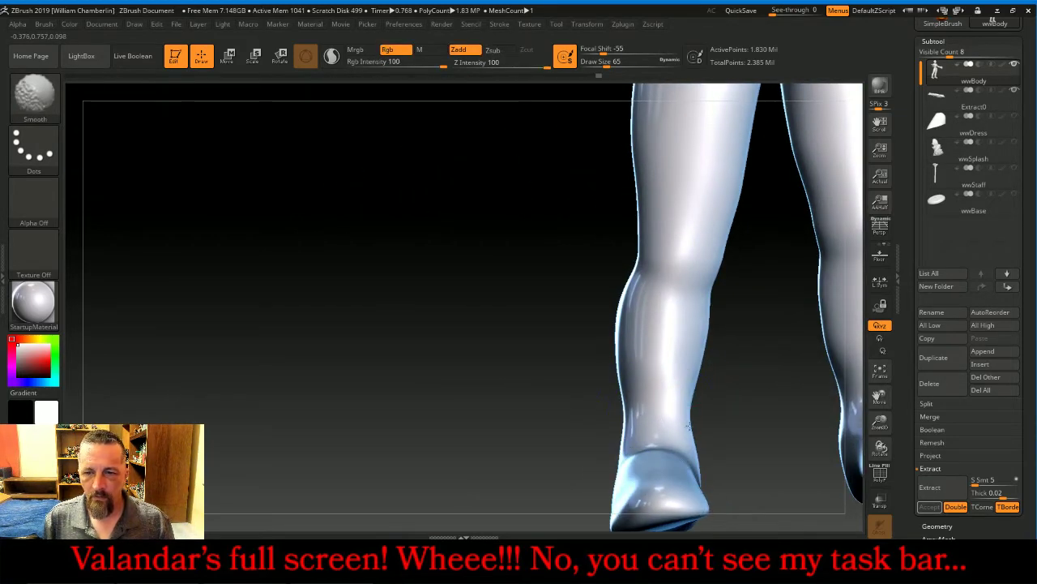
mouse_move(649, 415)
shift+mouse_down()
mouse_move(654, 389)
mouse_move(657, 398)
shift+mouse_up()
key(alt)
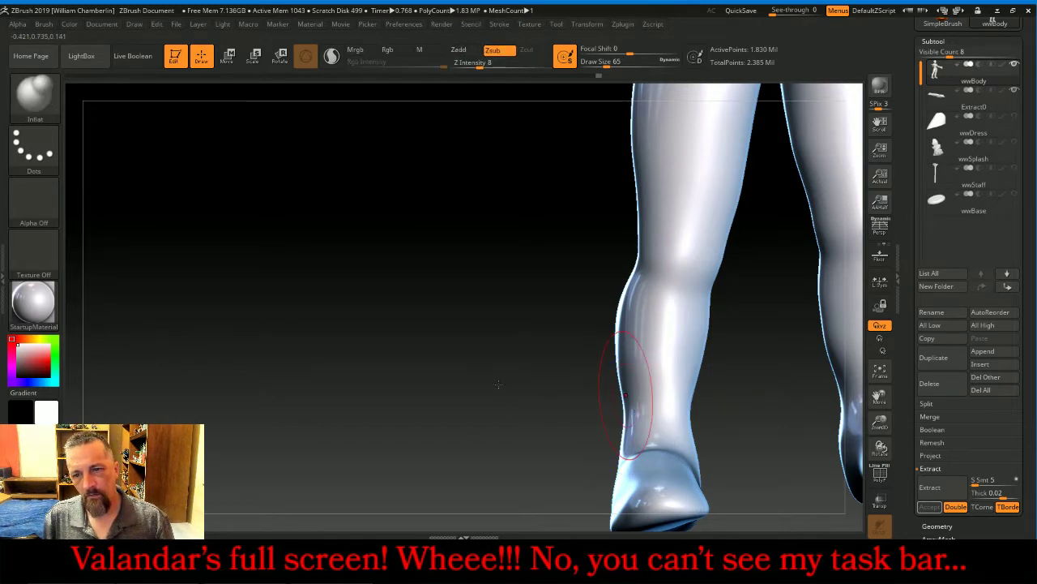
drag(498, 373, 493, 393)
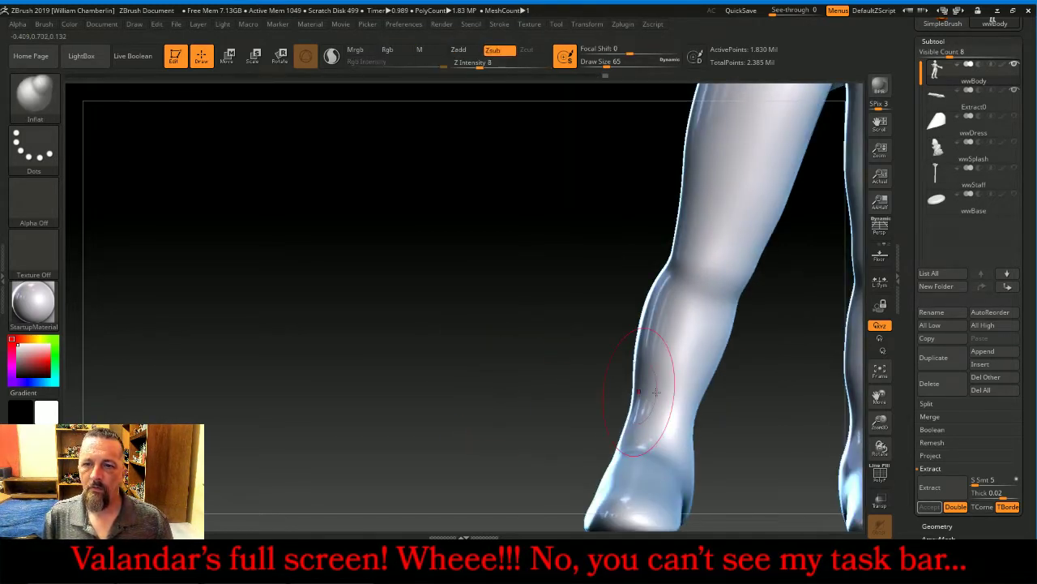
mouse_move(766, 387)
mouse_down()
mouse_move(822, 374)
mouse_move(768, 387)
mouse_up()
Frame the whole figure and check the YouTube live chat in Firefox before returning to ZBrush
click(880, 371)
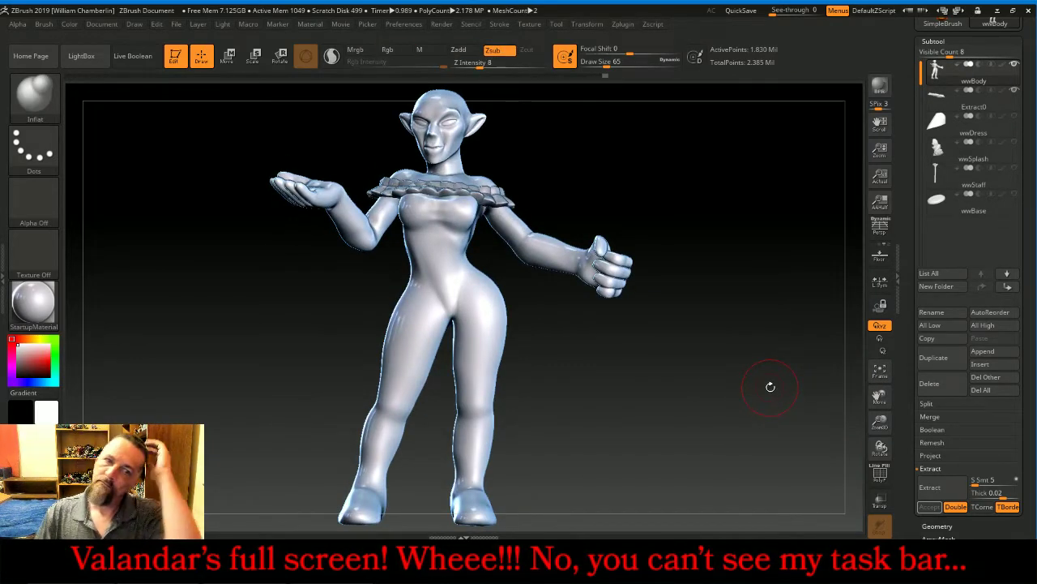
key(alt+Tab)
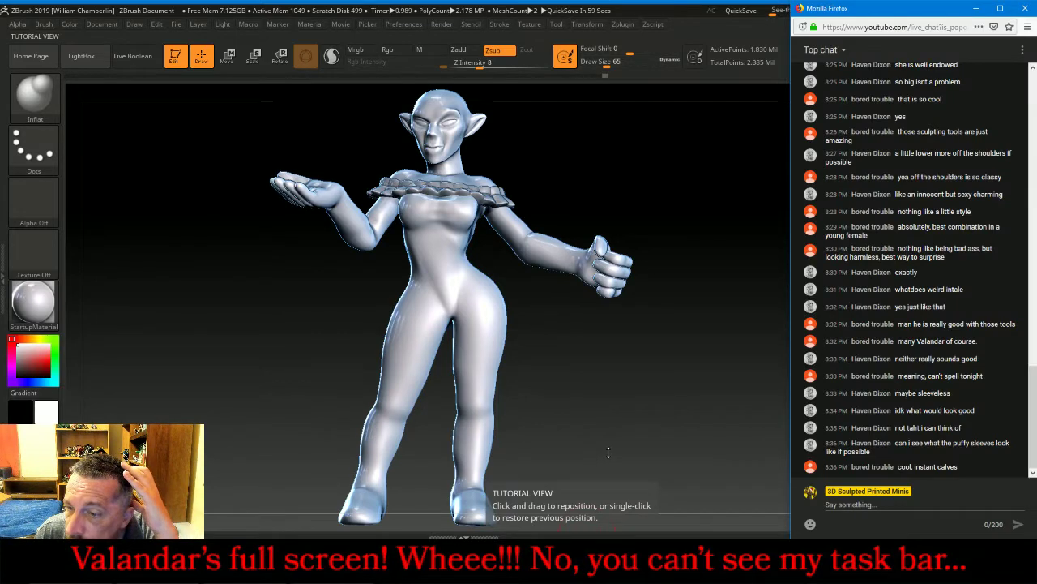
key(alt+Tab)
drag(619, 446, 675, 423)
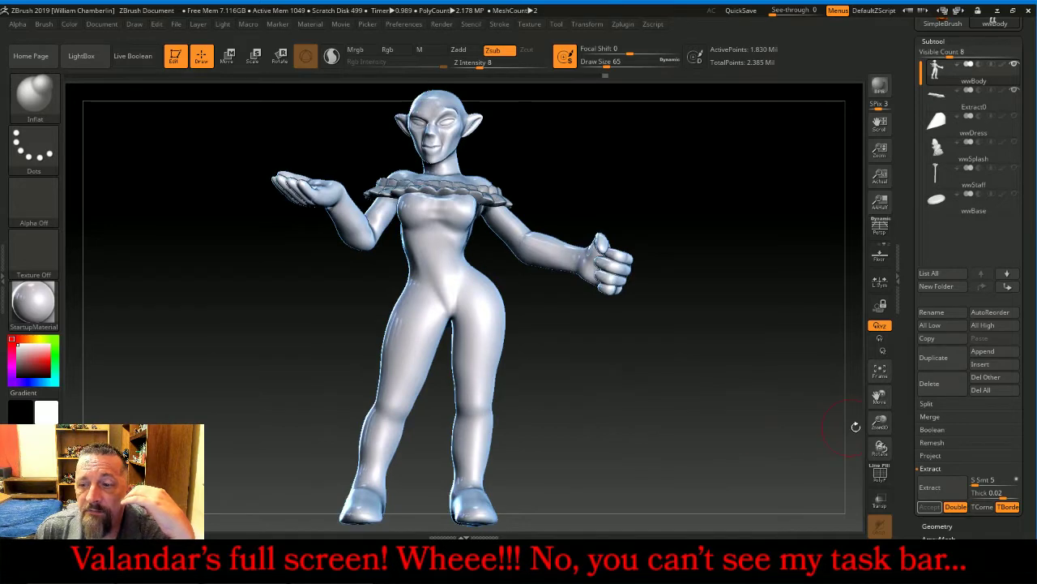
Zoom in on her left upper arm and mask its front from the ruffle to the elbow with MaskPen at draw size 49
drag(879, 422, 879, 435)
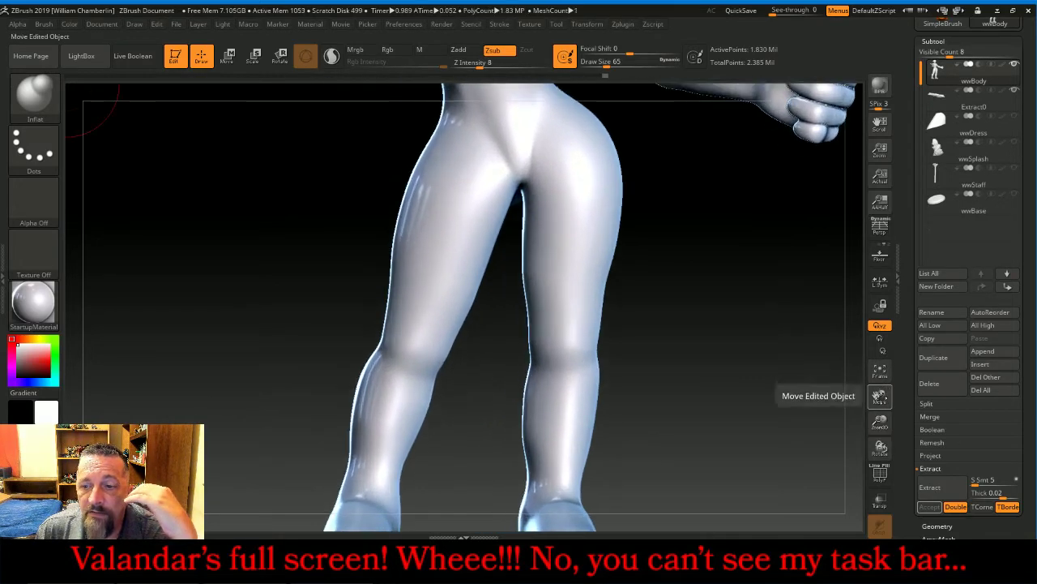
drag(879, 395, 835, 539)
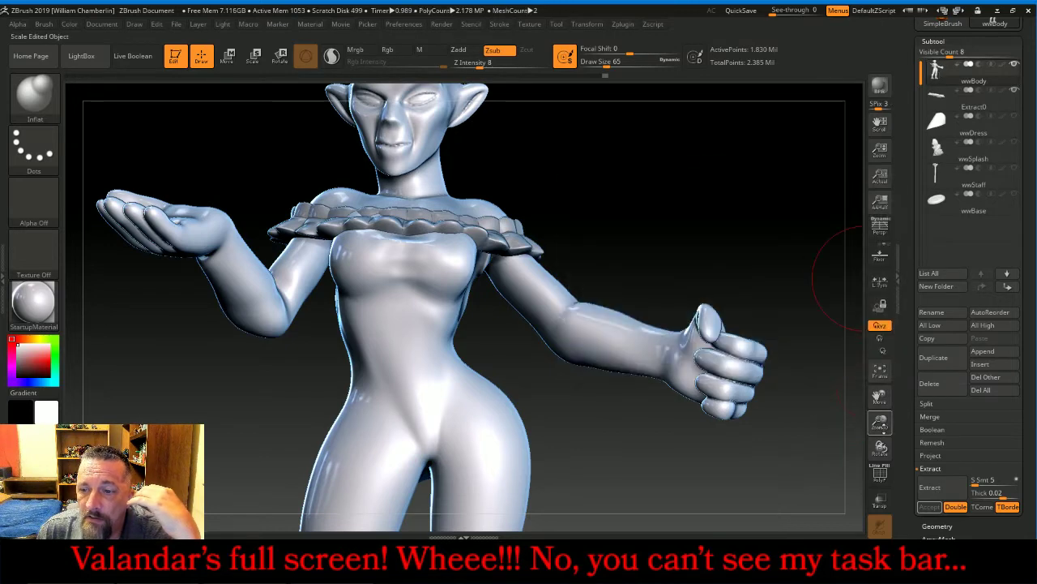
drag(882, 425, 881, 475)
drag(880, 395, 823, 460)
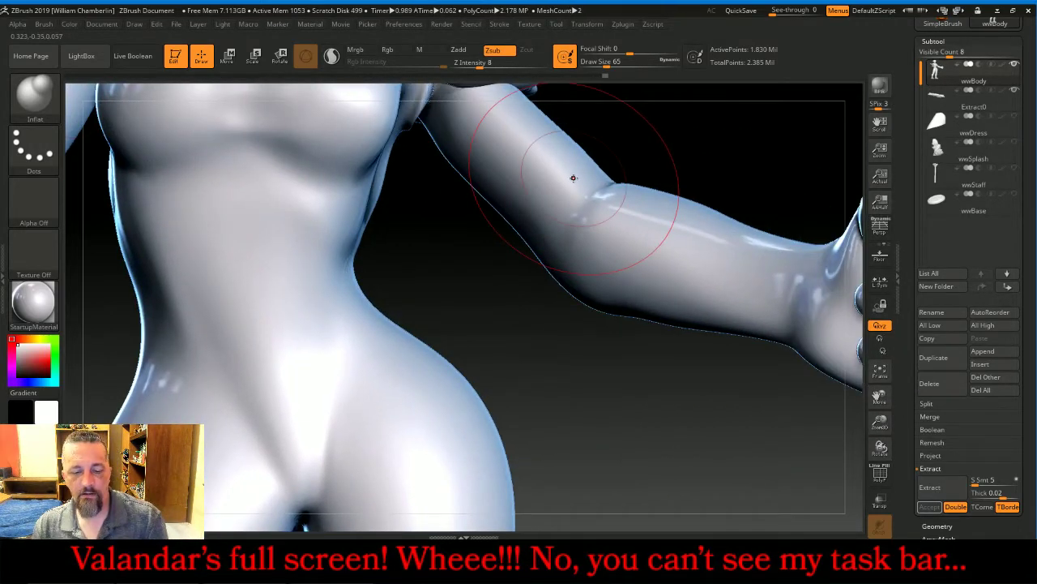
key(bracketleft)
key(bracketleft)
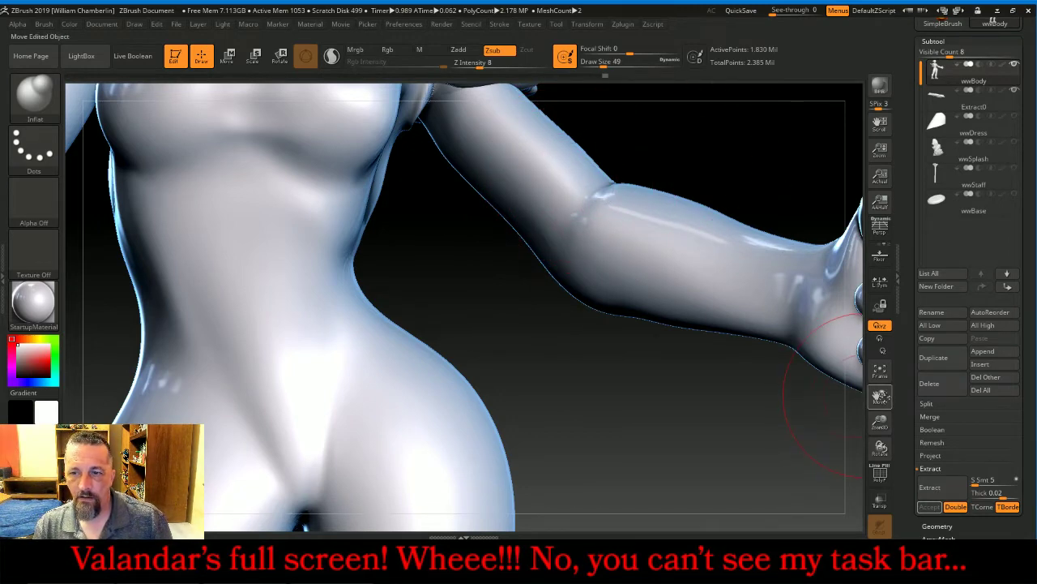
drag(882, 396, 868, 501)
mouse_move(501, 244)
ctrl+mouse_down()
mouse_move(479, 258)
mouse_move(496, 279)
ctrl+mouse_up()
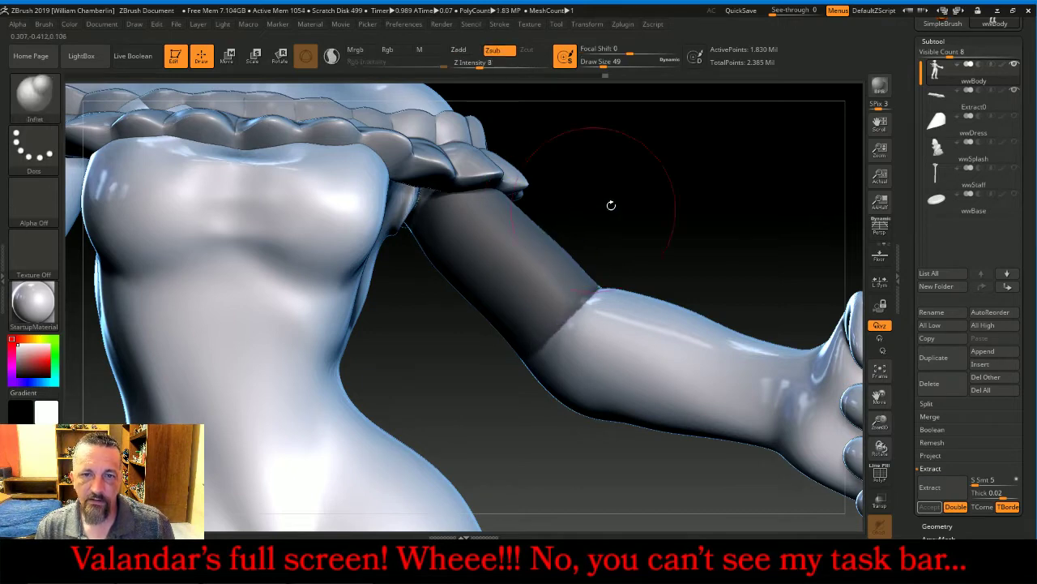
Extend the mask across the back of her left upper arm down to the elbow, using MaskPen at draw size 33
drag(723, 193, 631, 233)
key(ctrl)
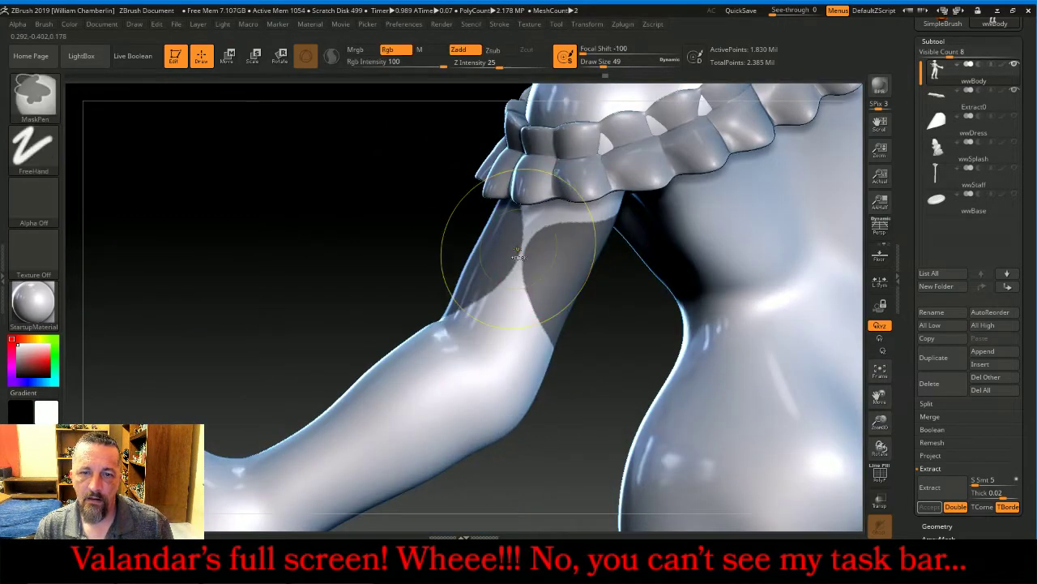
key(bracketleft)
key(bracketleft)
key(bracketleft)
key(bracketleft)
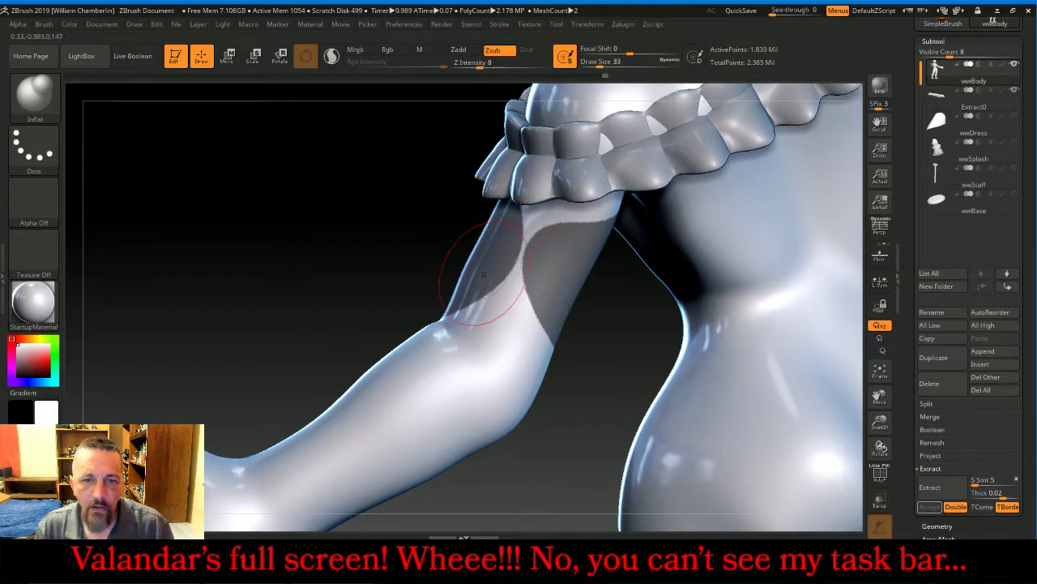
mouse_move(484, 273)
ctrl+mouse_down()
mouse_move(475, 267)
mouse_move(483, 275)
ctrl+mouse_up()
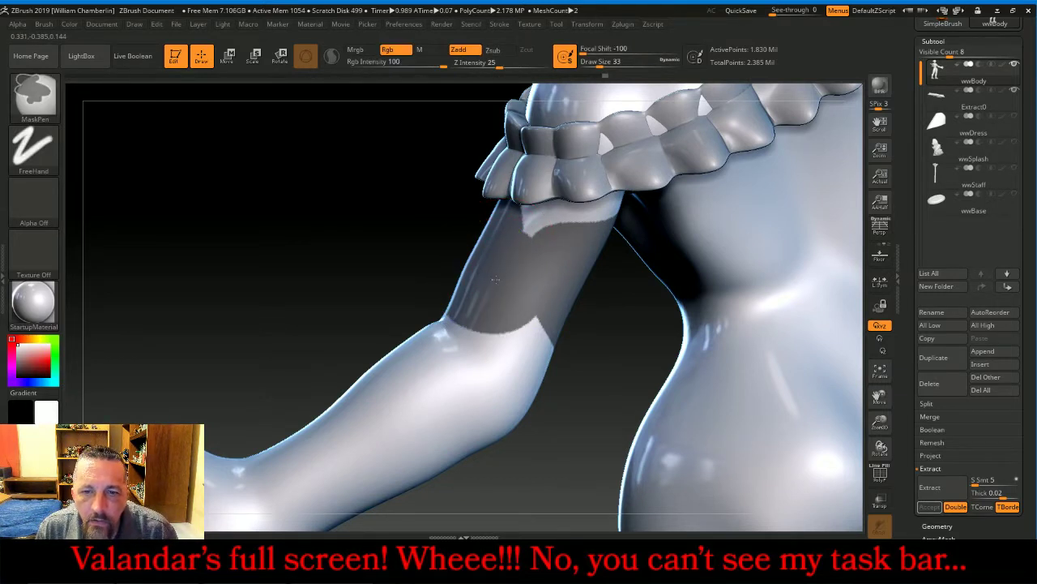
mouse_move(495, 279)
ctrl+mouse_down()
mouse_move(542, 299)
mouse_move(588, 253)
ctrl+mouse_up()
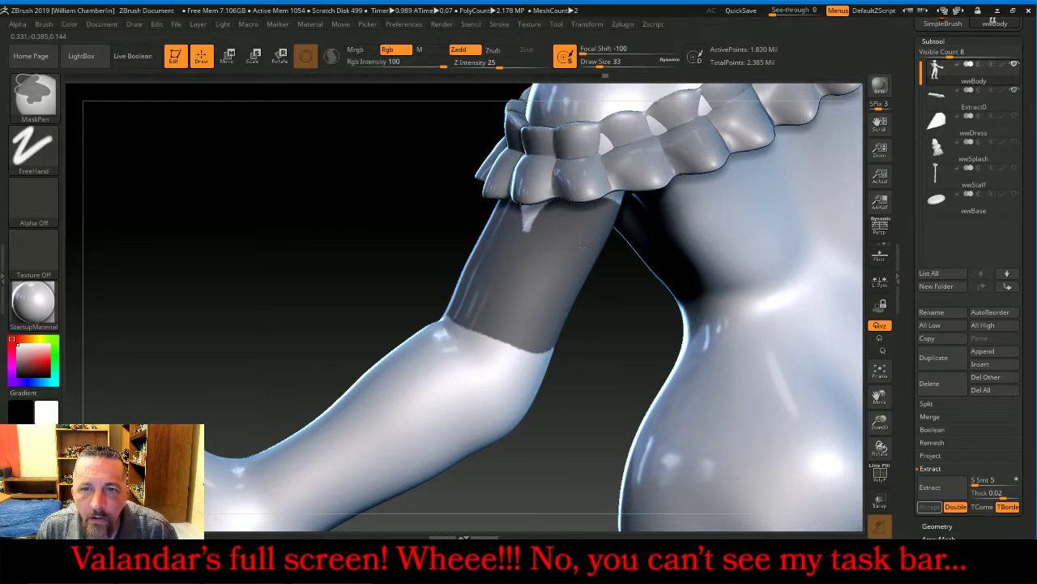
Fill the mask gaps on the rear underside of her left upper arm, from the elbow up toward the armpit
mouse_move(391, 197)
mouse_down()
mouse_move(348, 147)
mouse_move(368, 152)
mouse_up()
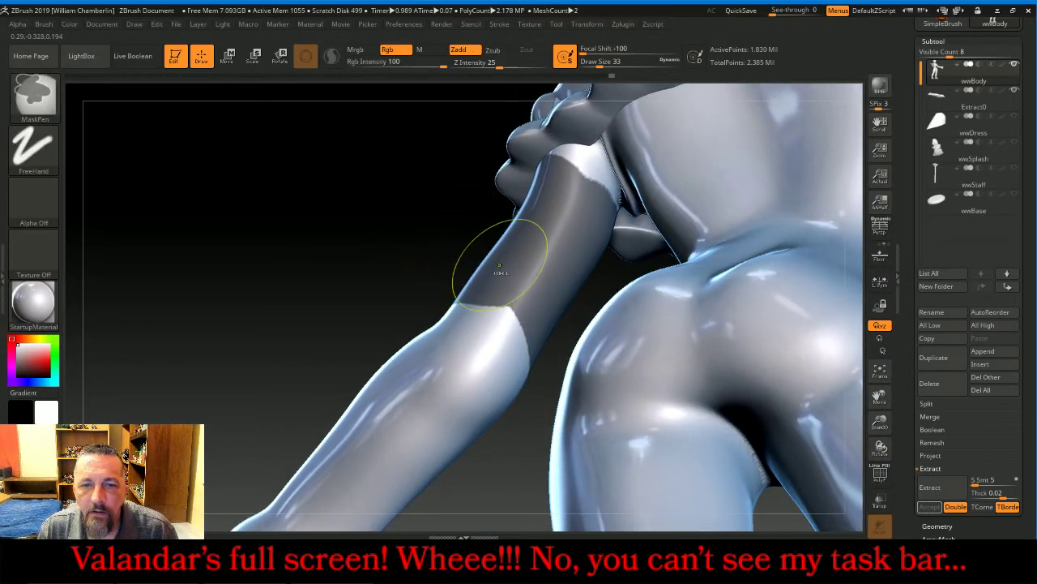
ctrl+drag(500, 272, 507, 269)
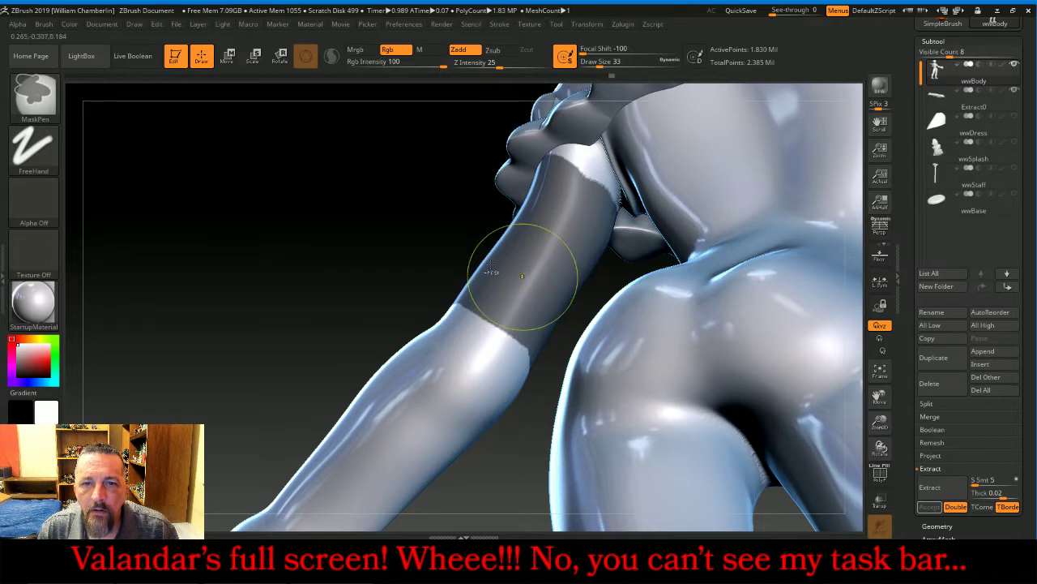
ctrl+drag(531, 235, 539, 224)
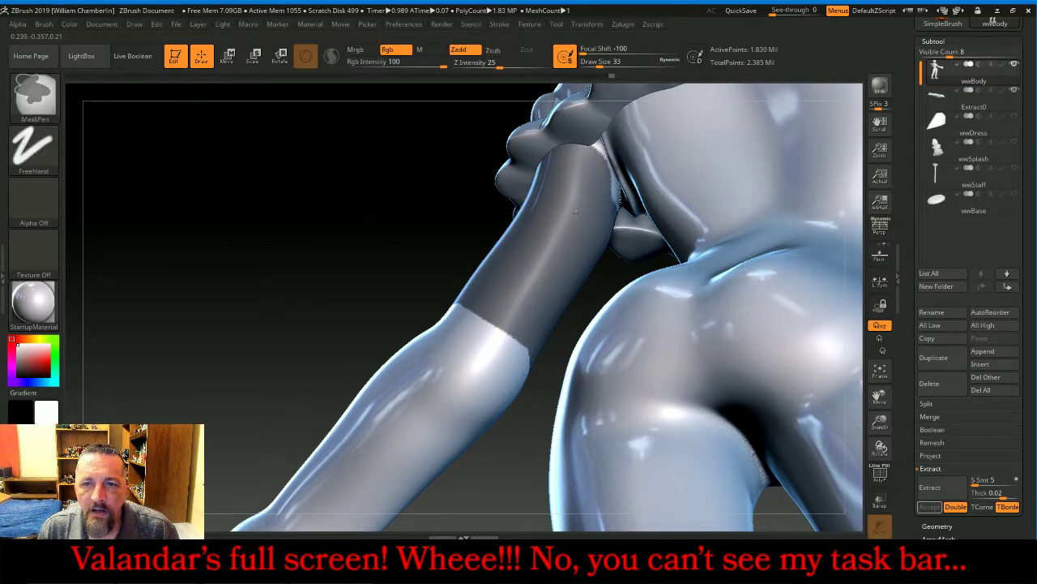
mouse_move(378, 204)
mouse_down()
mouse_move(414, 227)
mouse_move(567, 217)
mouse_move(667, 204)
mouse_move(702, 174)
mouse_move(709, 281)
mouse_up()
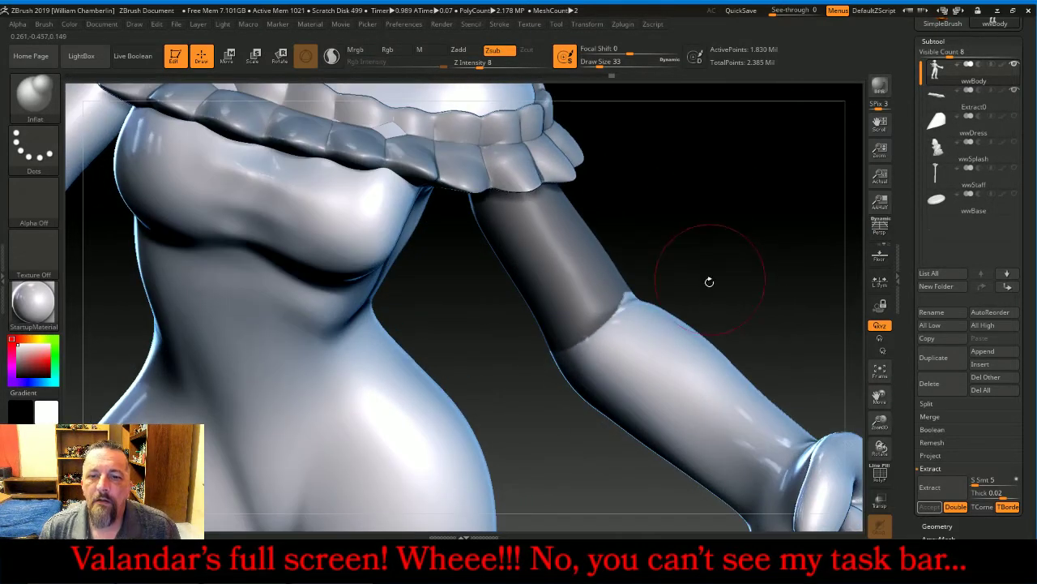
Clean up the ragged lower edge of the arm mask at the elbow with a smaller MaskPen, unmasking the stray spots
key(ctrl)
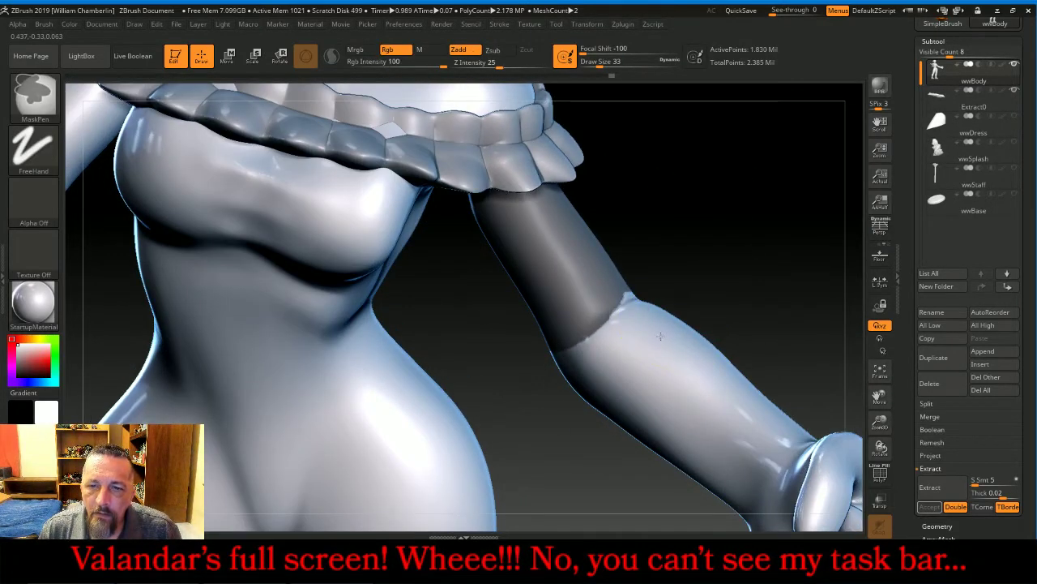
ctrl+alt+drag(613, 371, 585, 391)
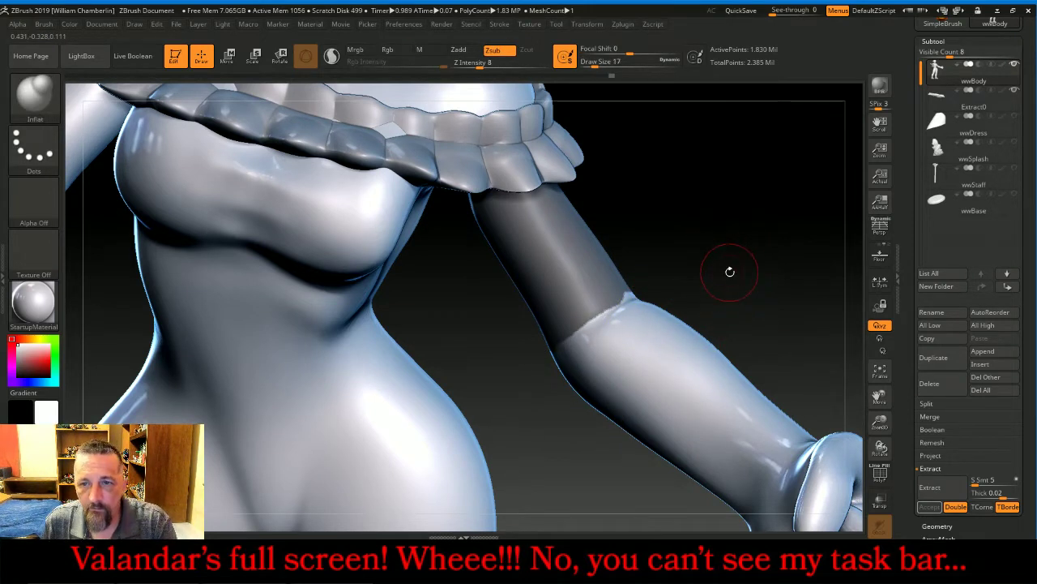
key(ctrl)
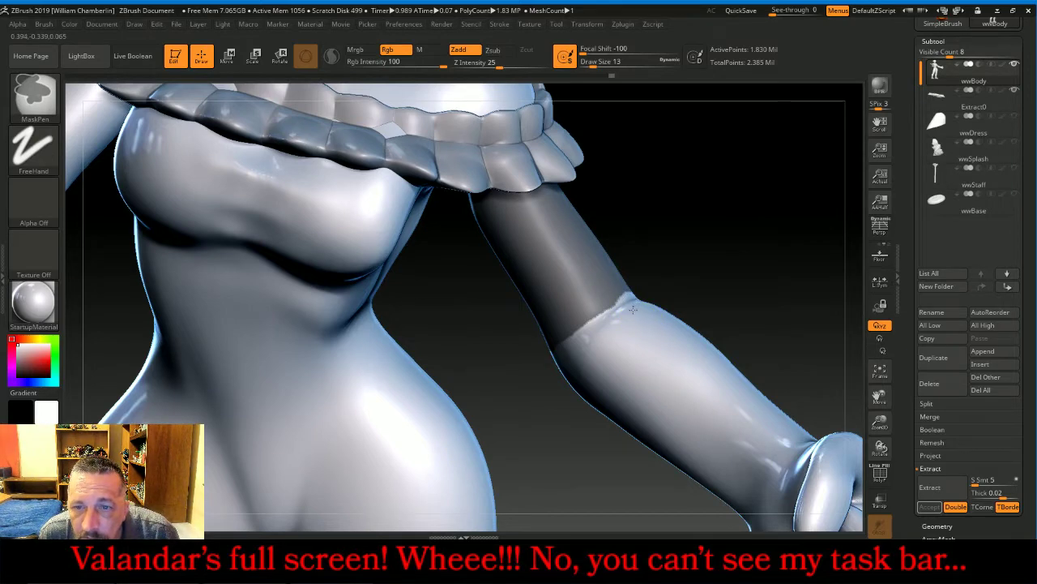
right_drag(633, 308, 619, 284)
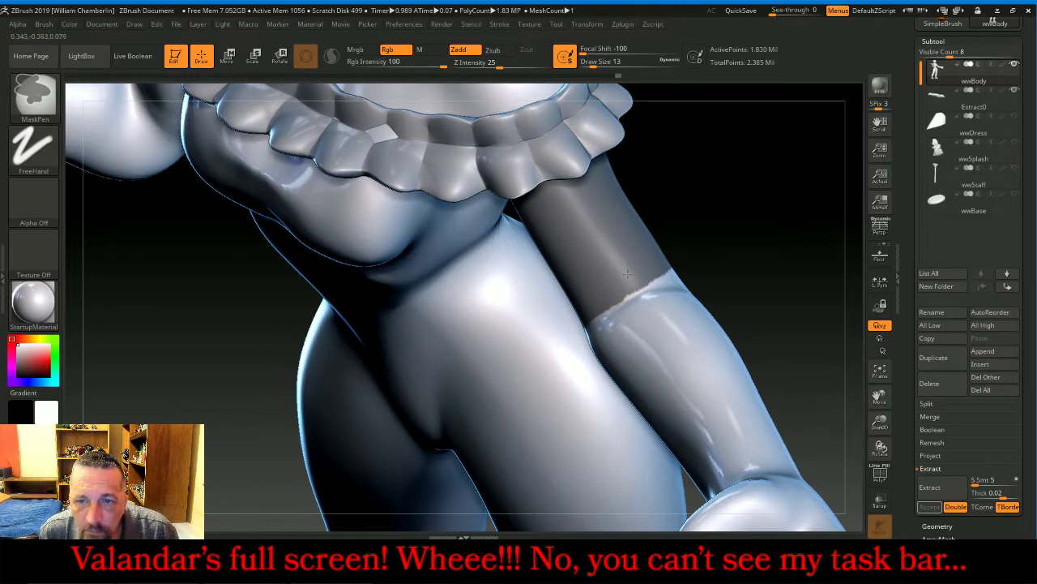
mouse_move(802, 255)
mouse_down()
mouse_move(795, 212)
mouse_move(782, 217)
mouse_up()
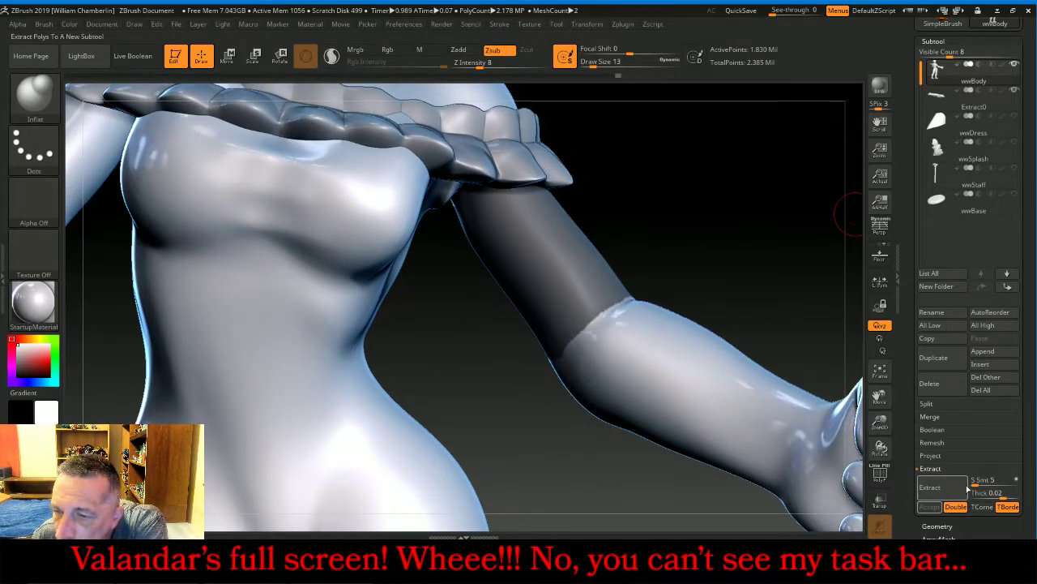
Extract the masked upper arm as a sleeve subtool with thickness 0.02 and smoothness 5, and select that subtool
click(940, 487)
click(932, 505)
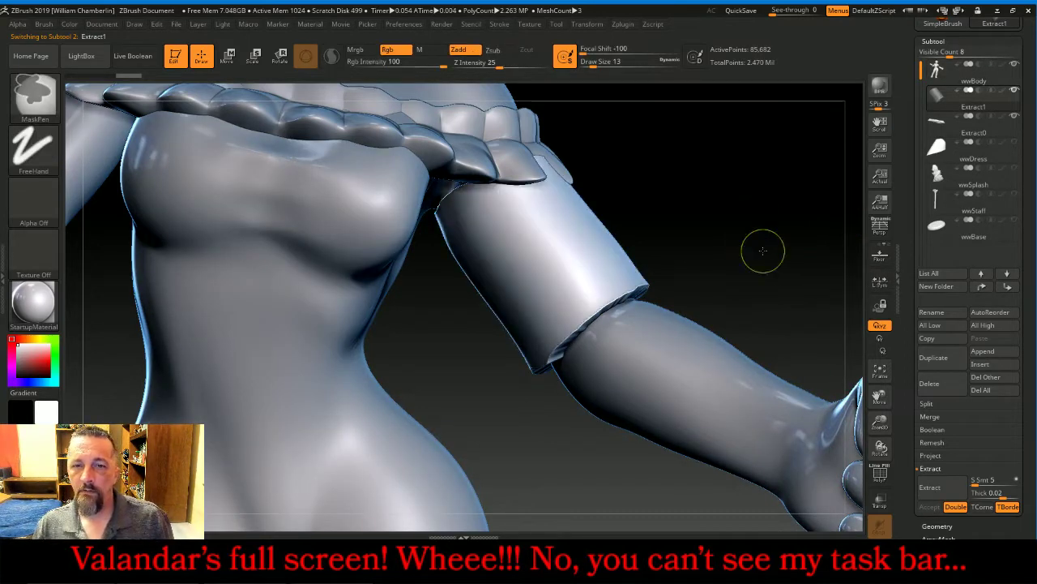
click(940, 81)
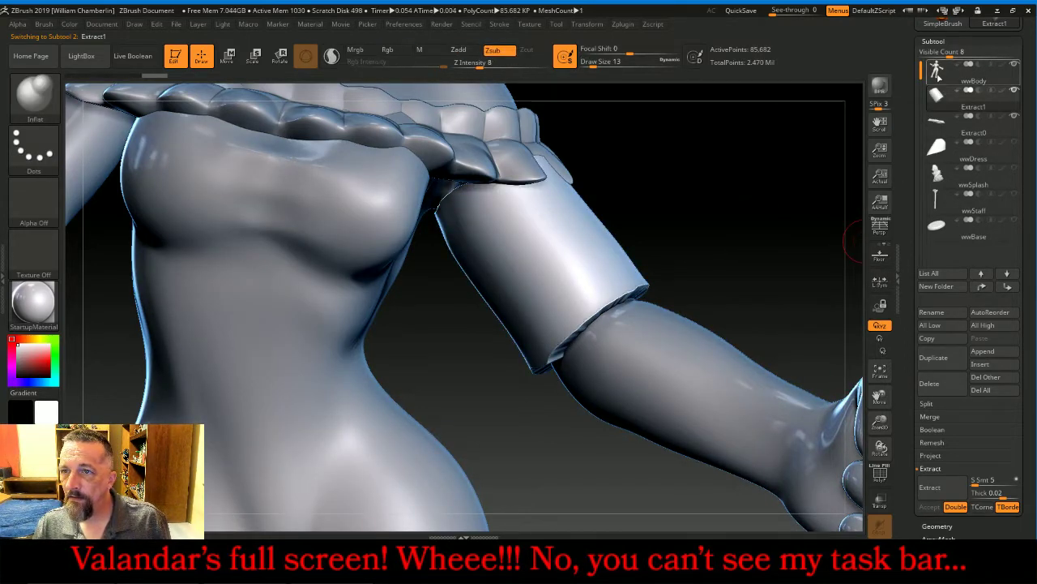
click(944, 104)
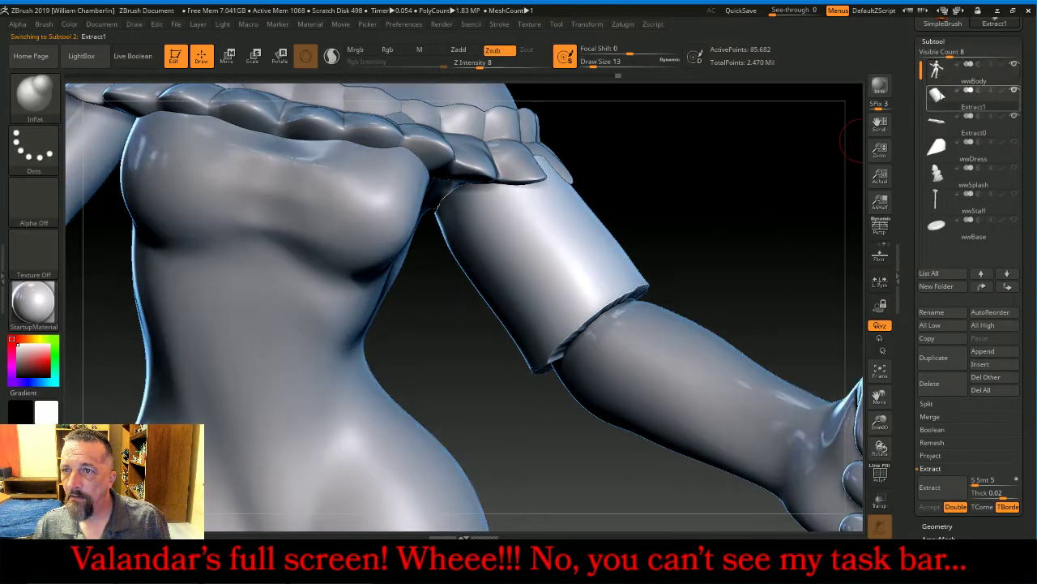
DynaMesh the extracted sleeve at resolution 256
click(942, 42)
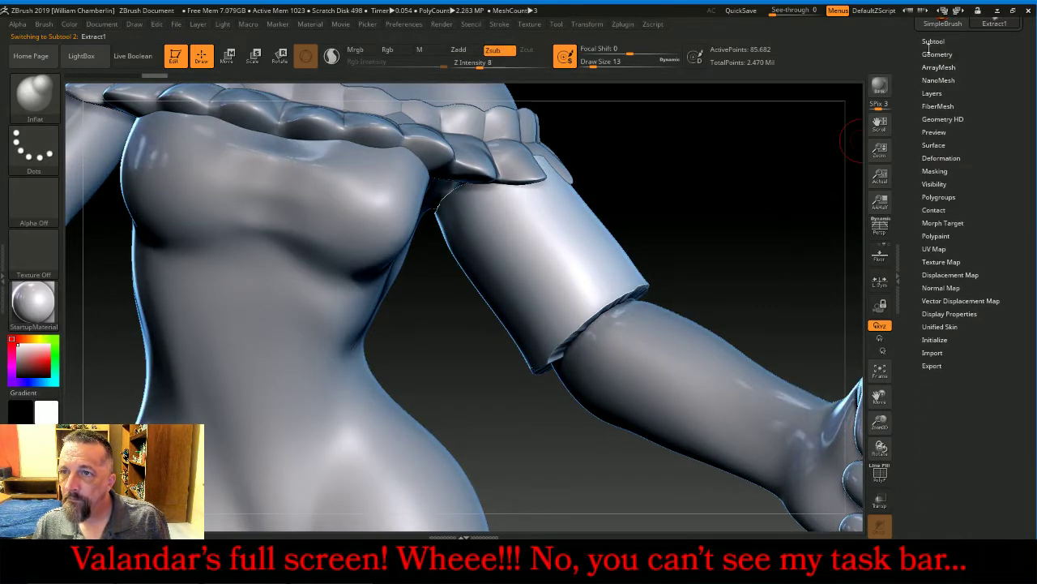
click(936, 53)
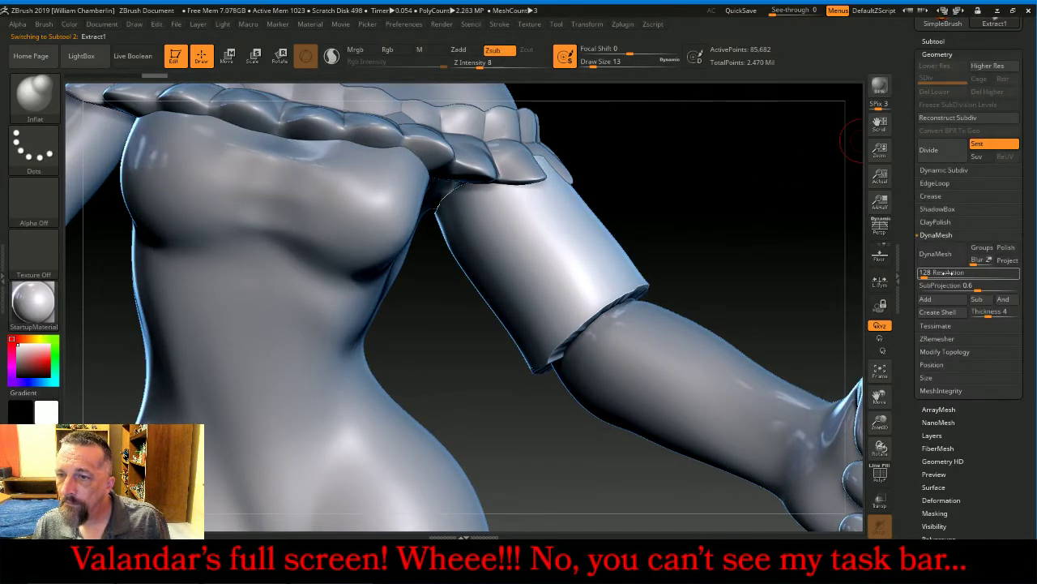
click(935, 253)
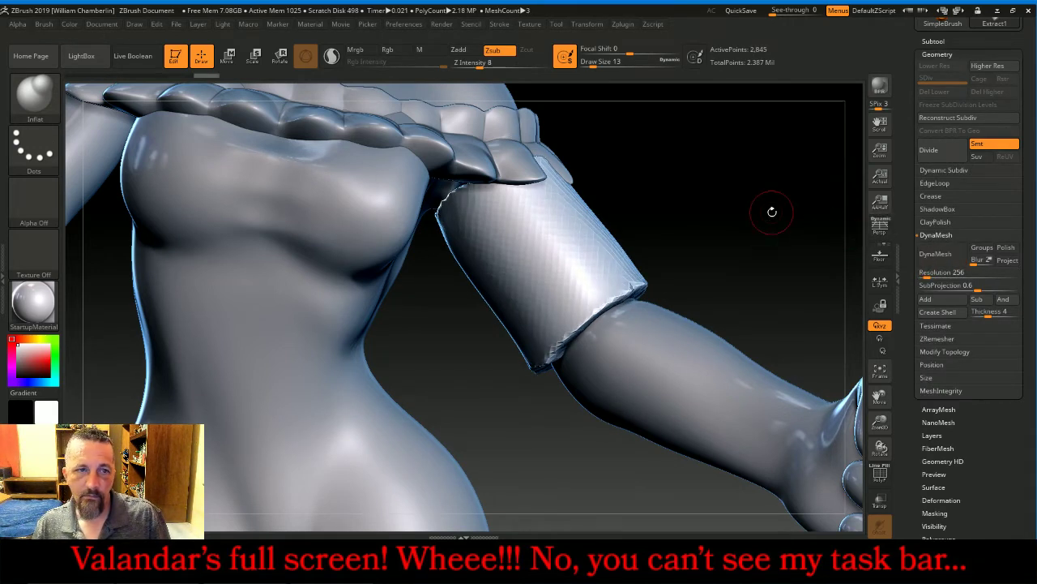
Smooth the sleeve's surface and upper edge around the front and back of the arm, using a draw size of about 50
drag(771, 213, 774, 217)
key([)
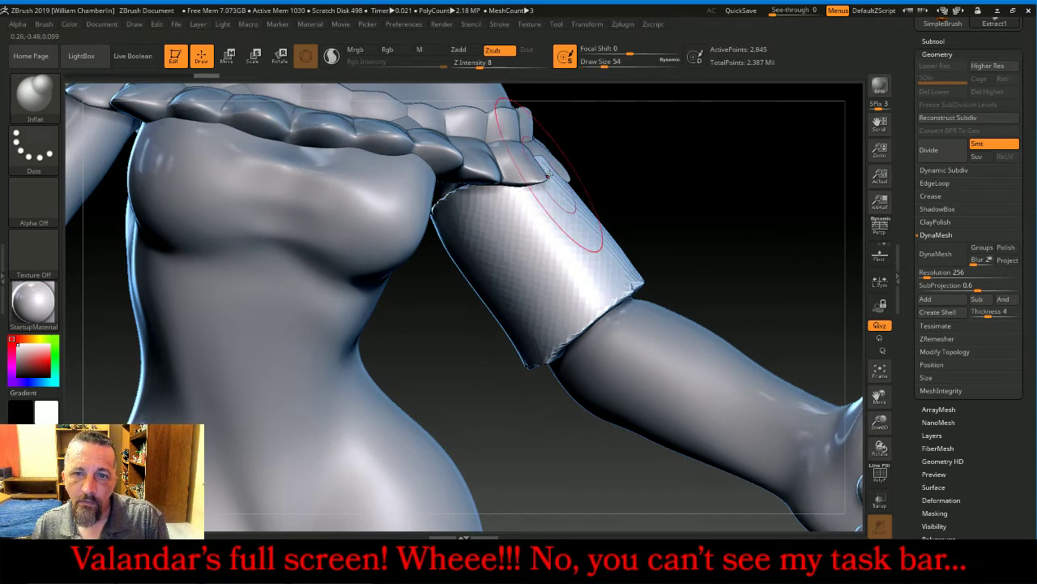
key(shift)
mouse_move(541, 154)
shift+mouse_down()
mouse_move(460, 202)
mouse_move(449, 222)
mouse_move(496, 214)
mouse_move(548, 232)
mouse_move(467, 253)
shift+mouse_up()
drag(688, 187, 538, 234)
mouse_move(459, 219)
shift+mouse_down()
mouse_move(430, 215)
mouse_move(478, 226)
mouse_move(376, 267)
mouse_move(386, 217)
mouse_move(399, 255)
mouse_move(451, 227)
mouse_move(391, 221)
mouse_move(399, 251)
mouse_move(416, 246)
mouse_move(449, 269)
mouse_move(406, 268)
shift+mouse_up()
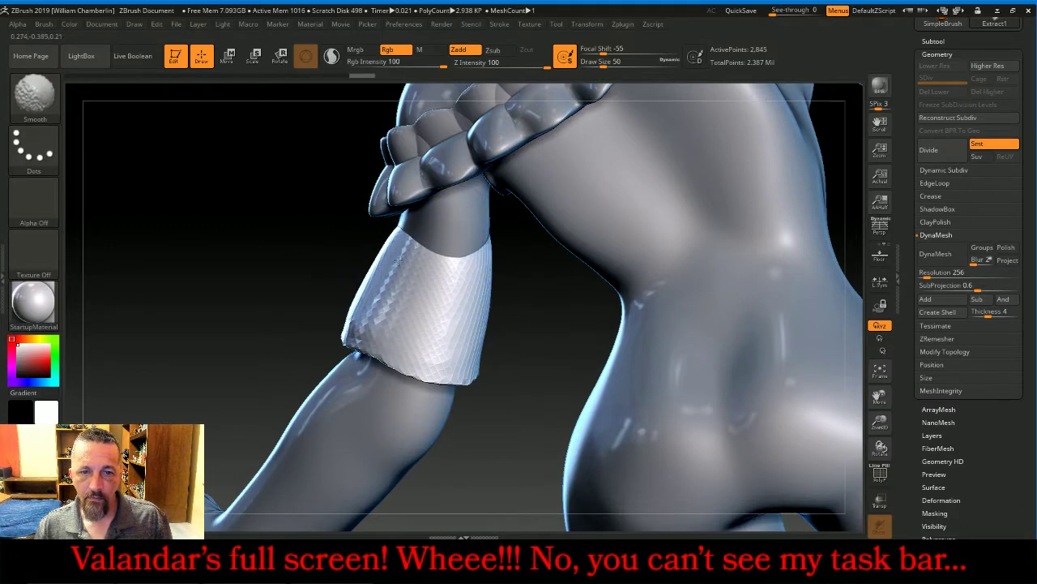
drag(311, 246, 606, 236)
Subdivide the sleeve three times and delete its lower subdivision levels
click(940, 154)
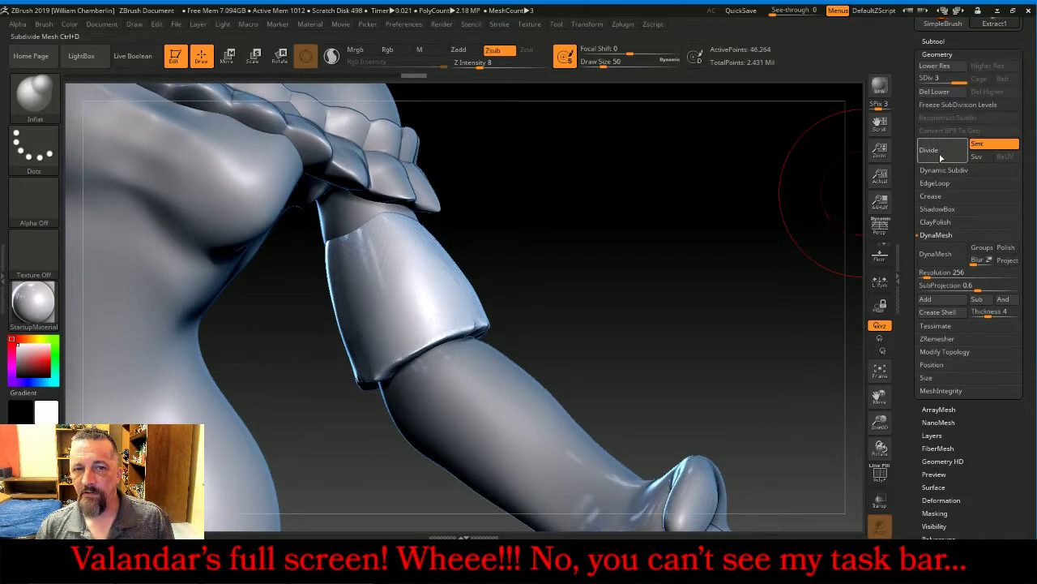
click(940, 154)
click(940, 154)
click(934, 91)
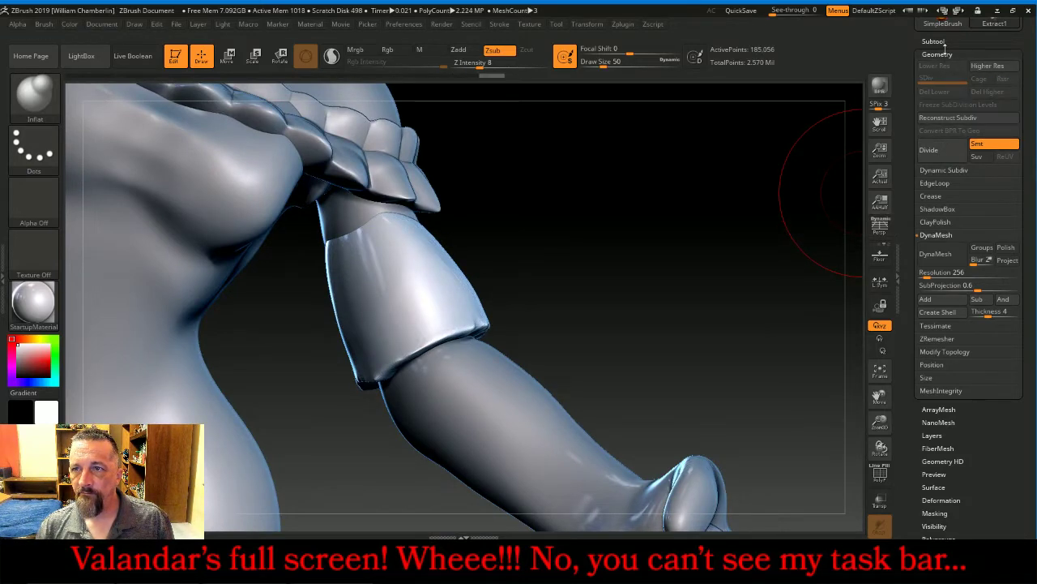
Duplicate the wwBody subtool and hide the original body
click(934, 42)
click(936, 70)
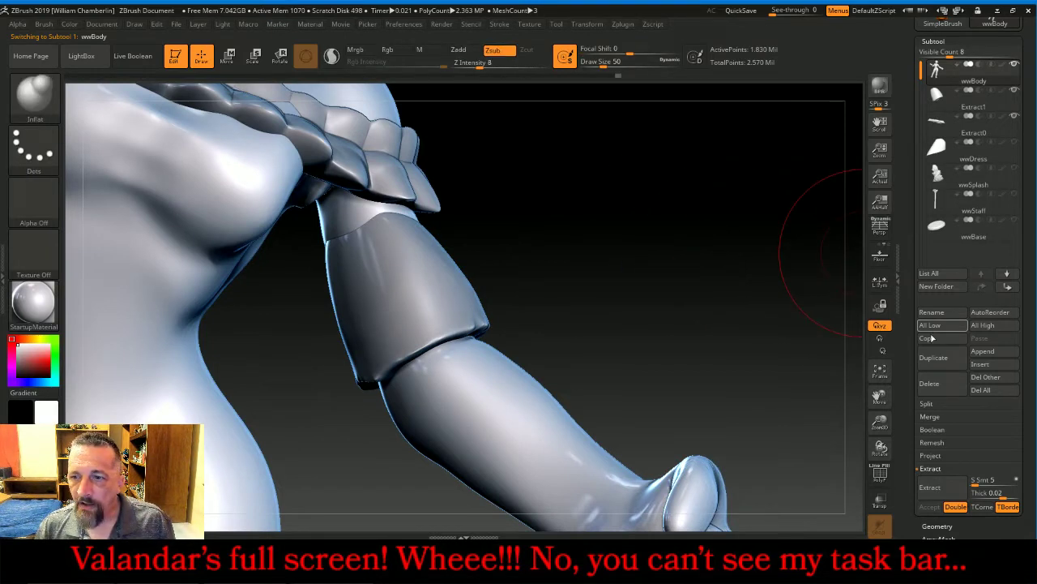
click(934, 384)
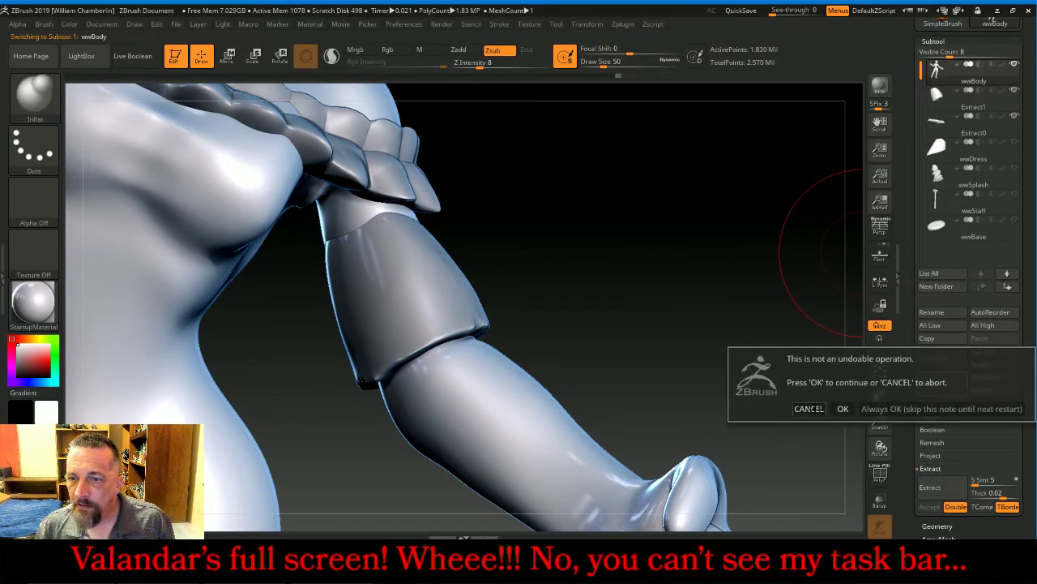
click(843, 408)
click(939, 365)
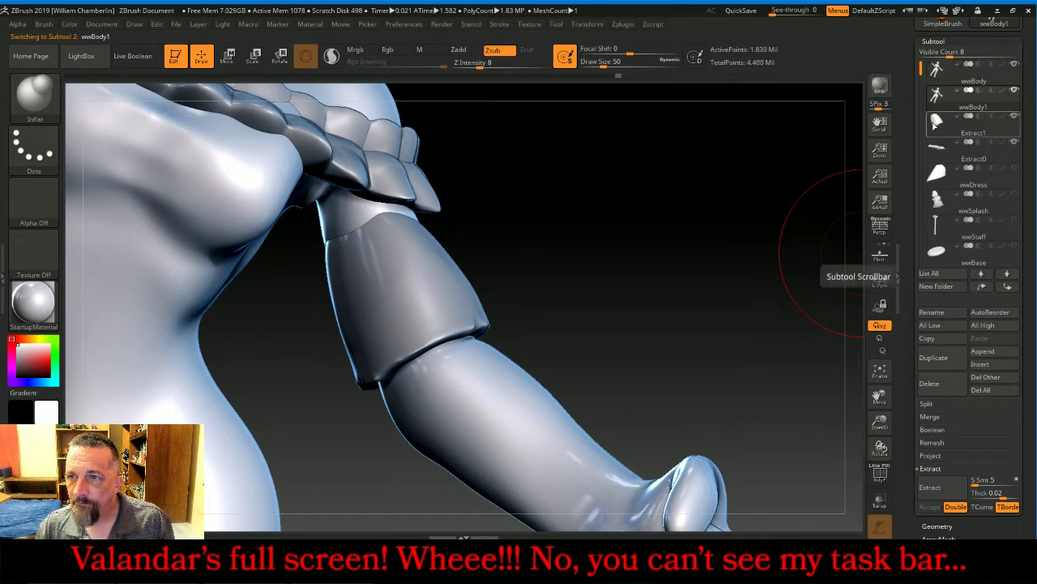
click(1015, 66)
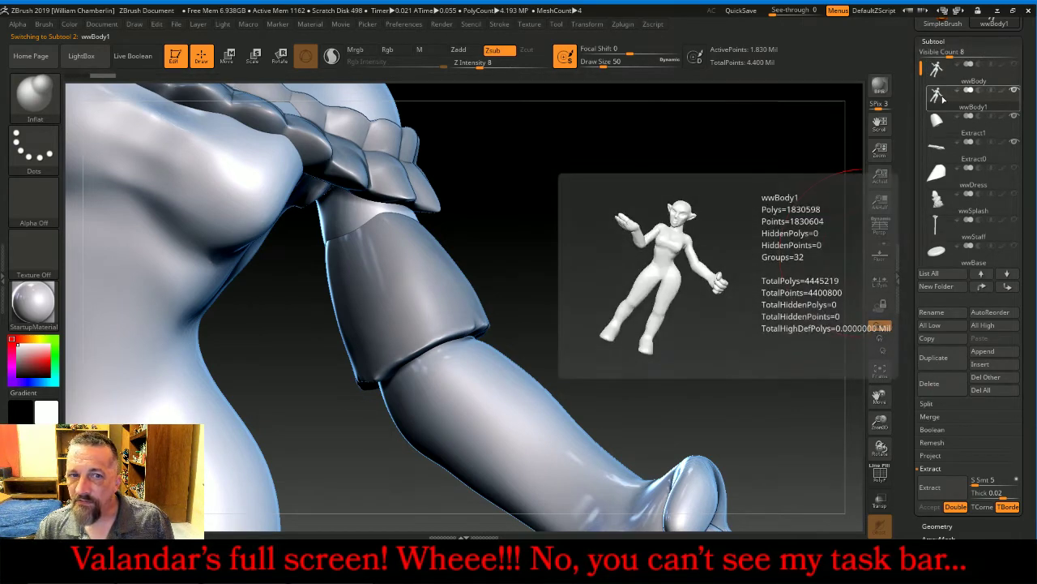
Merge the duplicated body wwBody1 down with the Extract1 sleeve, accepting that it cannot be undone
click(932, 417)
click(928, 428)
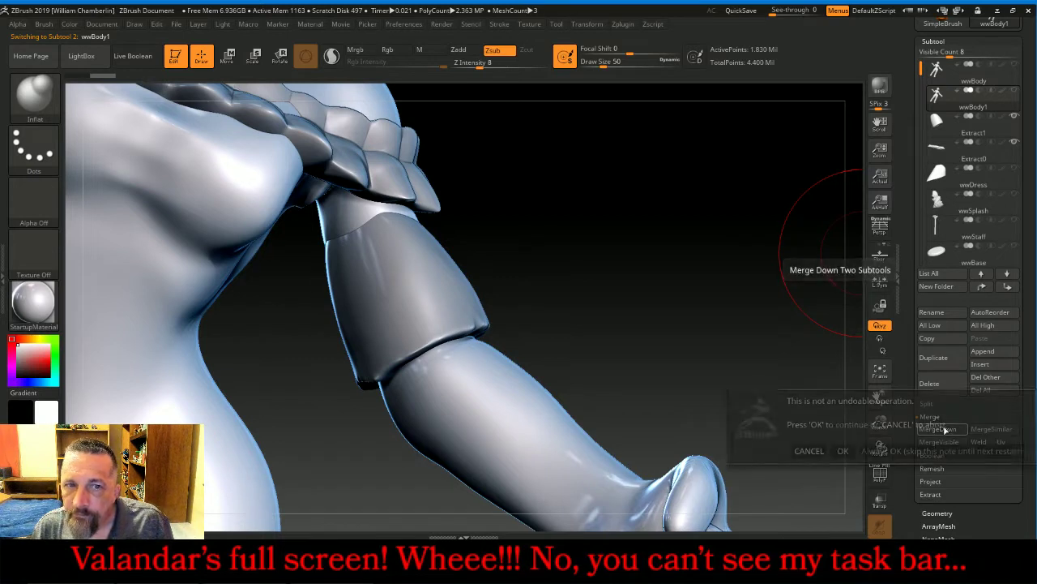
click(846, 451)
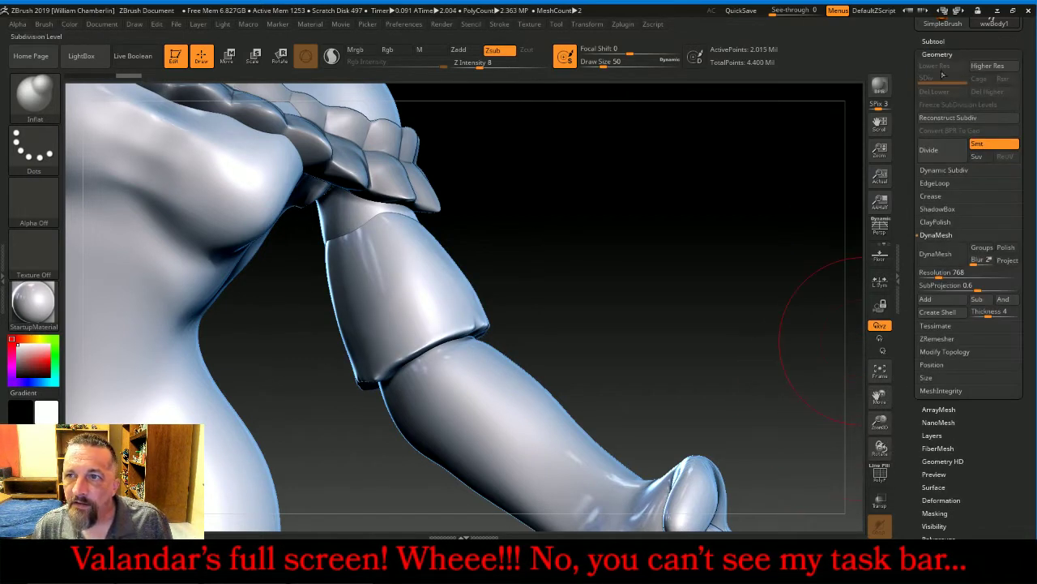
Hide the Extract0 ruffle and DynaMesh the merged body and sleeve at resolution 768
click(933, 40)
click(1015, 118)
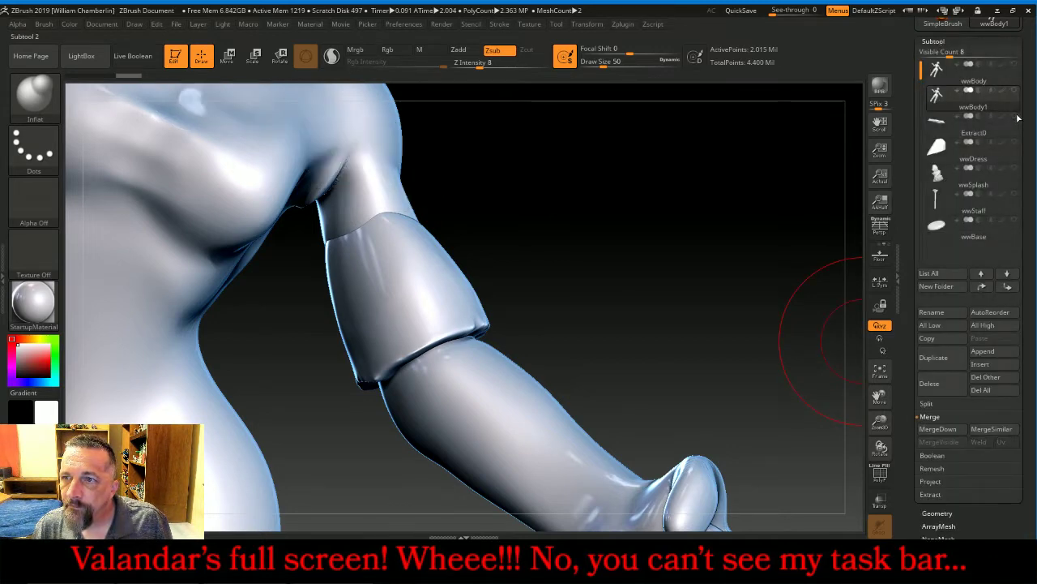
drag(732, 216, 721, 240)
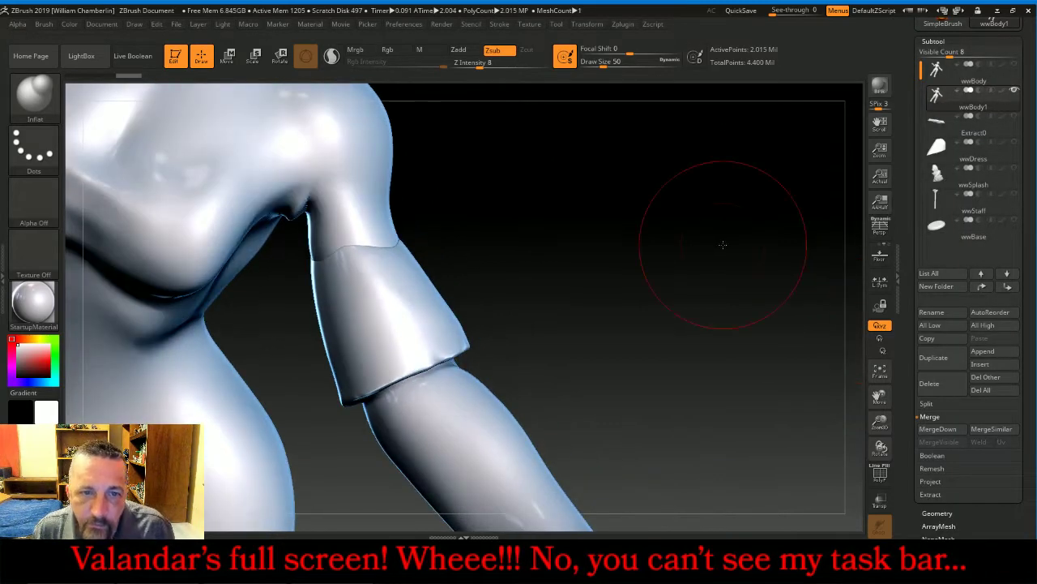
drag(933, 506, 934, 507)
click(934, 513)
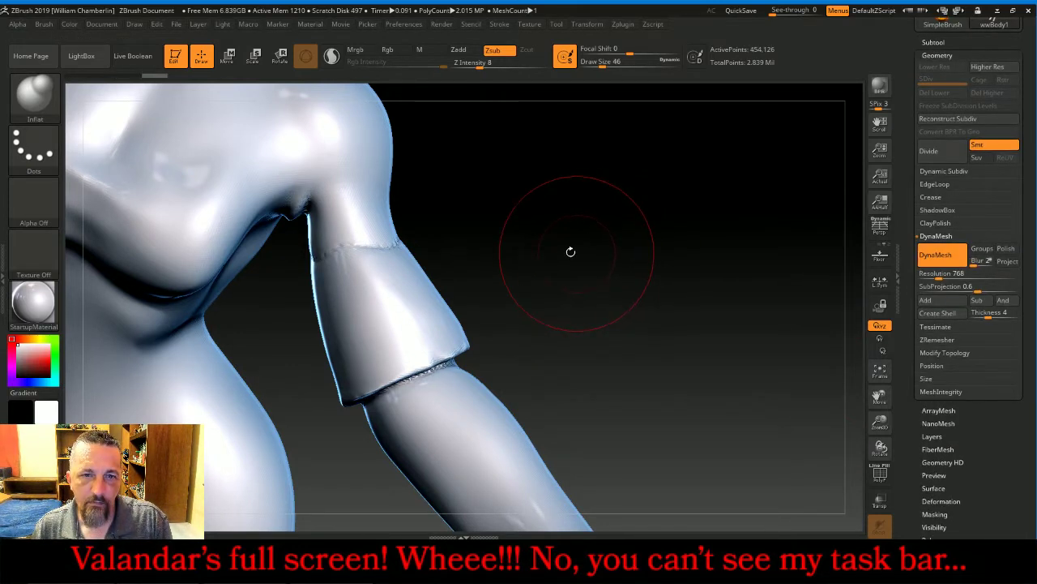
Smooth away the seam between the sleeve's upper edge and the arm, front and back, at draw size 22
key(bracketright)
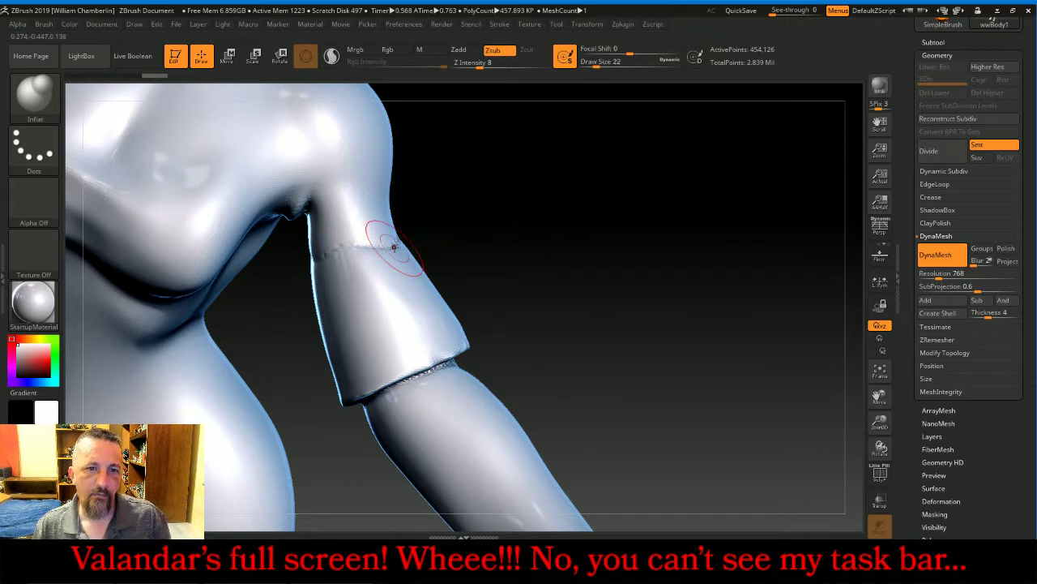
key(shift)
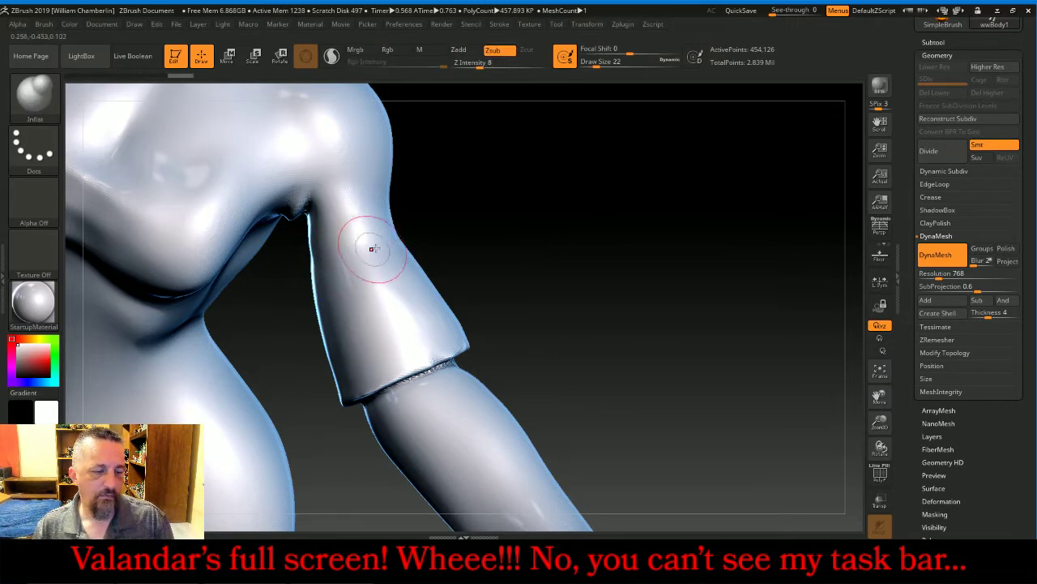
mouse_move(667, 235)
mouse_down()
mouse_move(592, 247)
mouse_move(510, 238)
mouse_up()
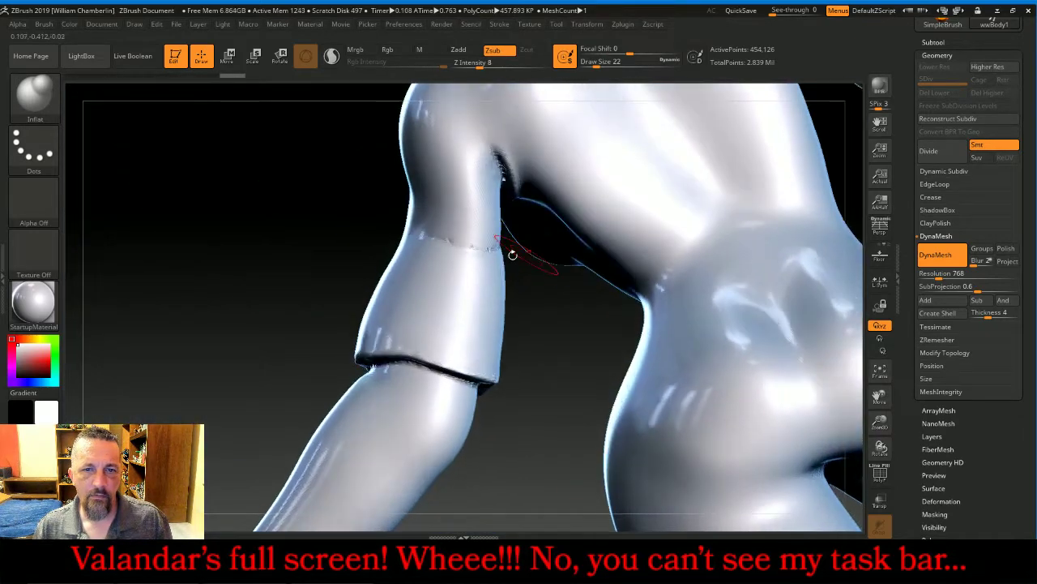
key(shift)
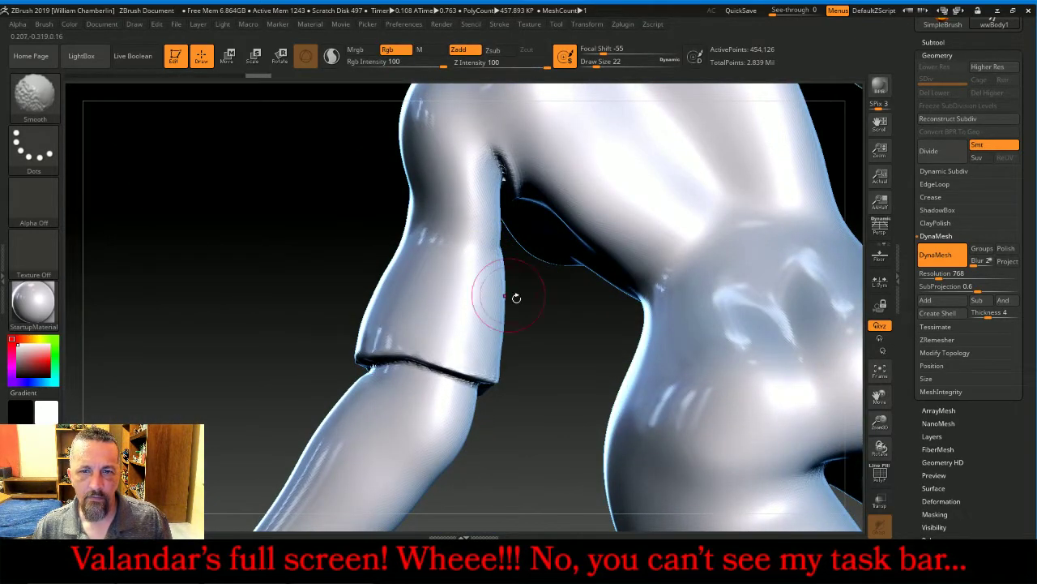
mouse_move(516, 297)
mouse_down()
mouse_move(502, 290)
mouse_move(502, 261)
mouse_up()
key(shift)
Blend the upper sleeve into the arm with a larger brush, and mask its cuff and the forearm just below with a rectangular mask
drag(305, 252, 374, 252)
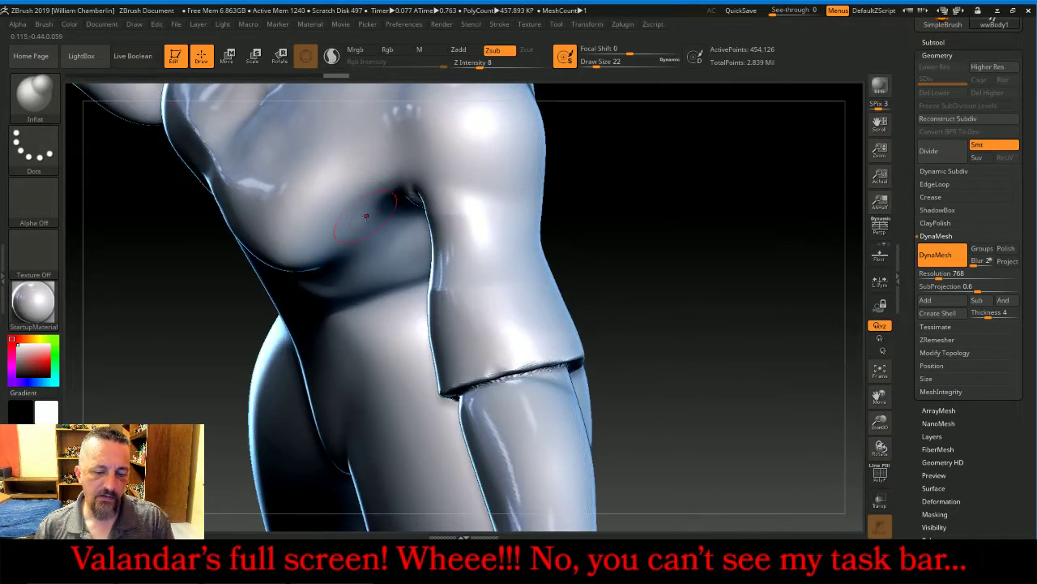
key(bracketright)
key(bracketright)
key(bracketright)
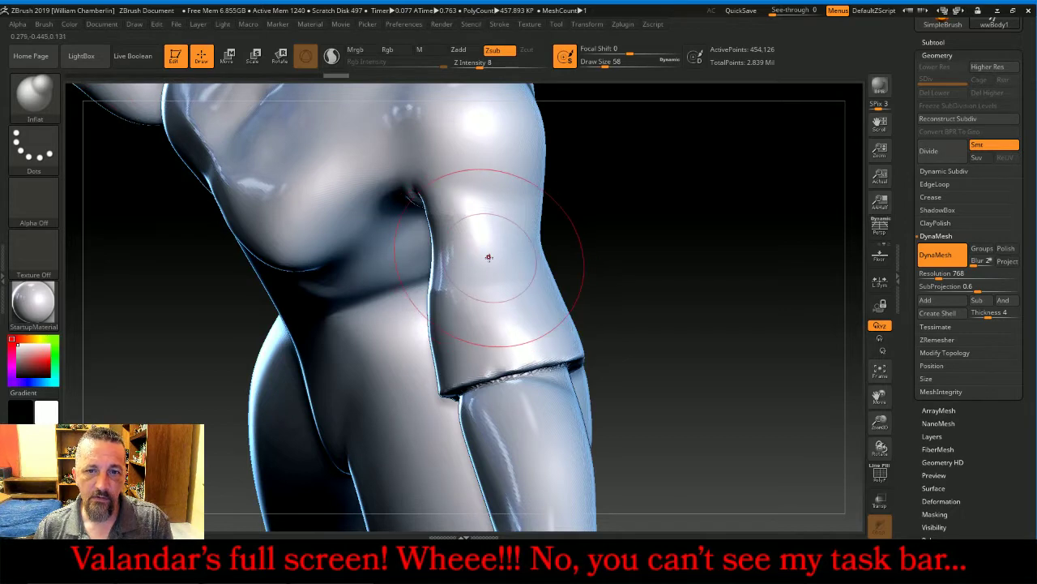
mouse_move(712, 268)
mouse_down()
mouse_move(592, 439)
mouse_move(776, 308)
mouse_move(775, 298)
mouse_move(717, 300)
mouse_up()
mouse_move(290, 478)
ctrl+mouse_down()
mouse_move(394, 417)
mouse_move(532, 371)
ctrl+mouse_up()
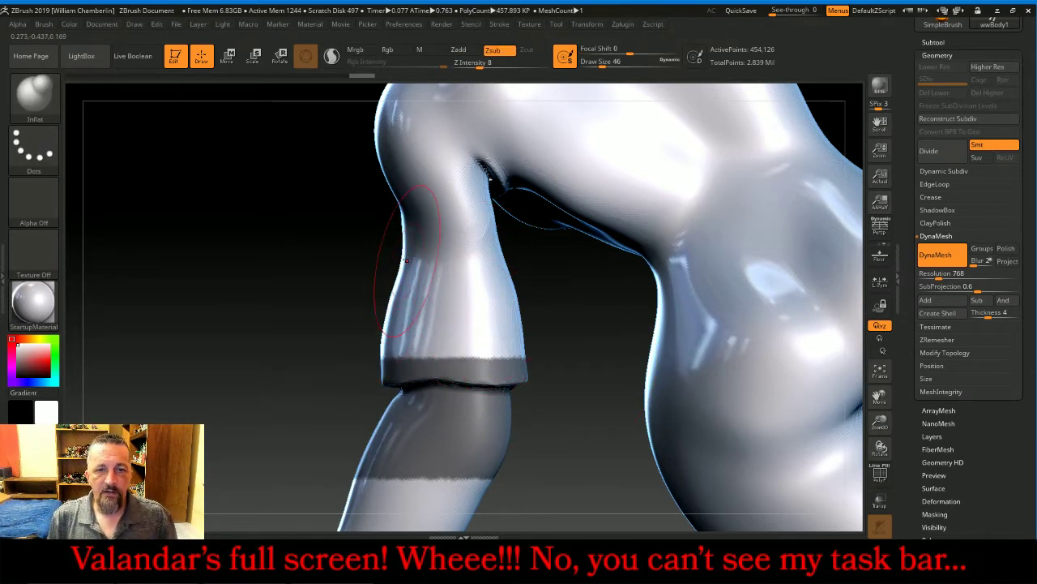
Undo the last subtractive stroke, set the Inflat brush to add, and puff out the back of the left sleeve above its masked cuff
key(ctrl+z)
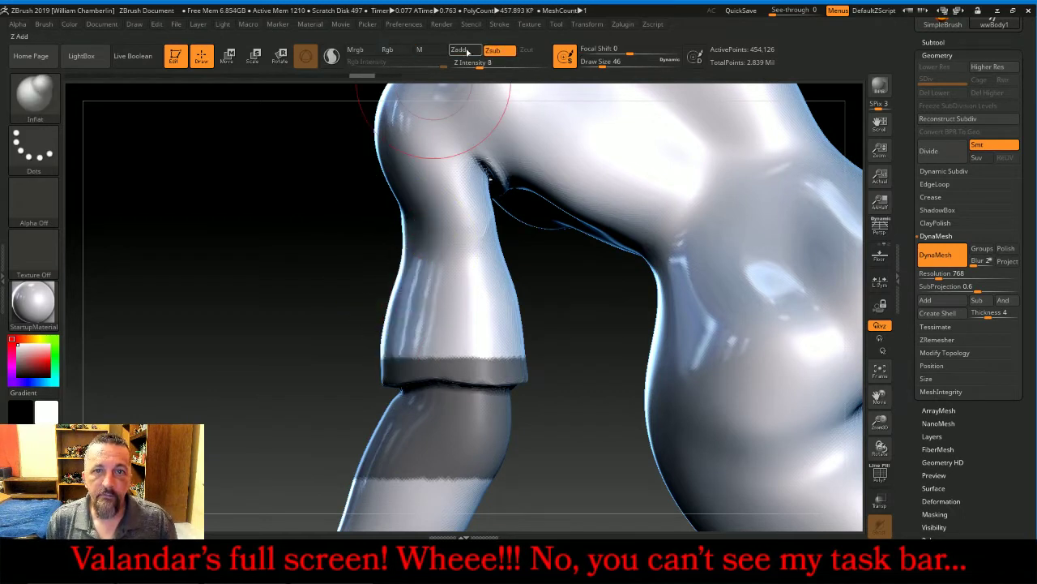
click(465, 50)
drag(406, 297, 424, 314)
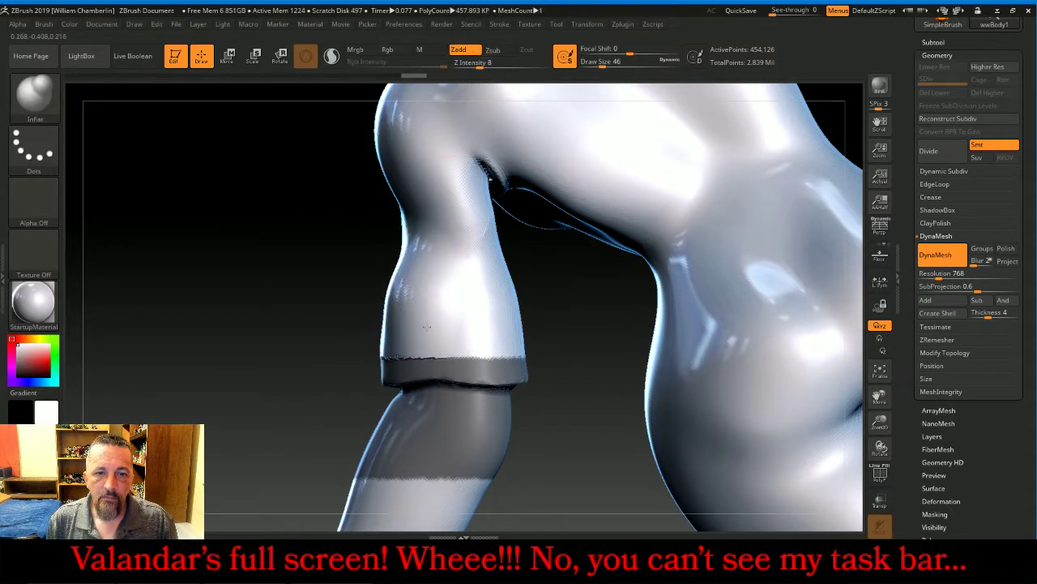
mouse_move(436, 273)
mouse_down()
mouse_move(442, 320)
mouse_move(469, 266)
mouse_move(437, 215)
mouse_move(405, 278)
mouse_move(397, 341)
mouse_move(462, 326)
mouse_up()
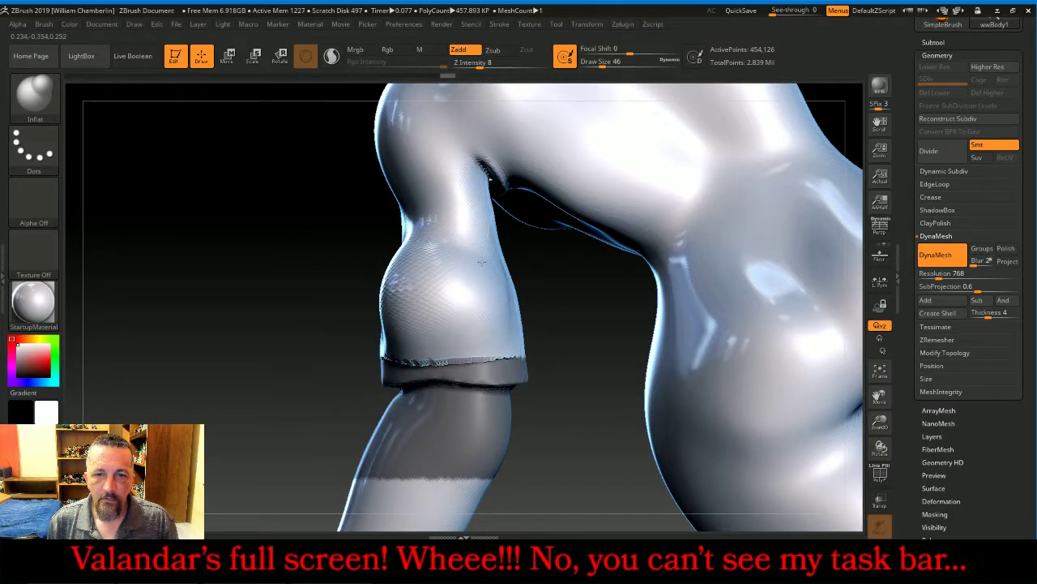
Inflate the front and inner side of the left sleeve above the masked cuff with the Inflat brush
mouse_move(556, 333)
mouse_down()
mouse_move(616, 306)
mouse_move(679, 304)
mouse_up()
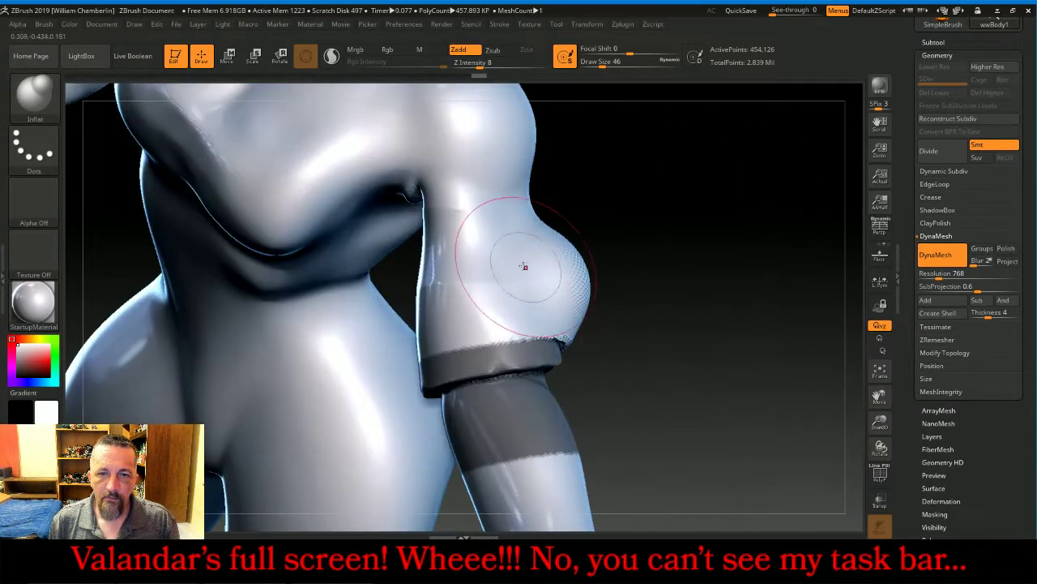
mouse_move(523, 267)
mouse_down()
mouse_move(508, 262)
mouse_move(463, 290)
mouse_move(430, 328)
mouse_move(436, 293)
mouse_up()
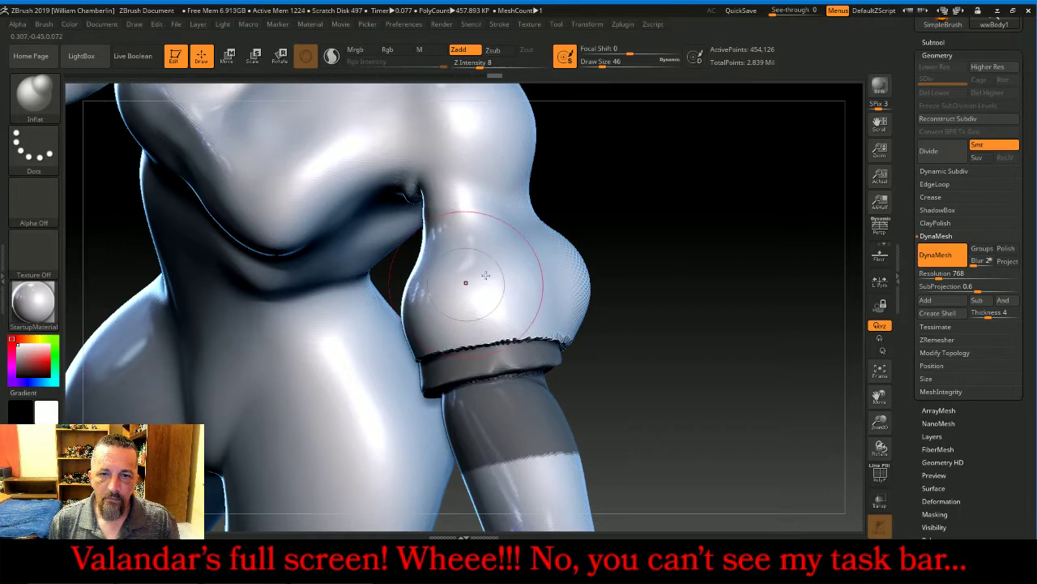
drag(628, 204, 687, 192)
mouse_move(433, 259)
mouse_down()
mouse_move(444, 280)
mouse_move(419, 261)
mouse_move(407, 295)
mouse_move(473, 253)
mouse_move(496, 279)
mouse_move(407, 326)
mouse_move(431, 342)
mouse_up()
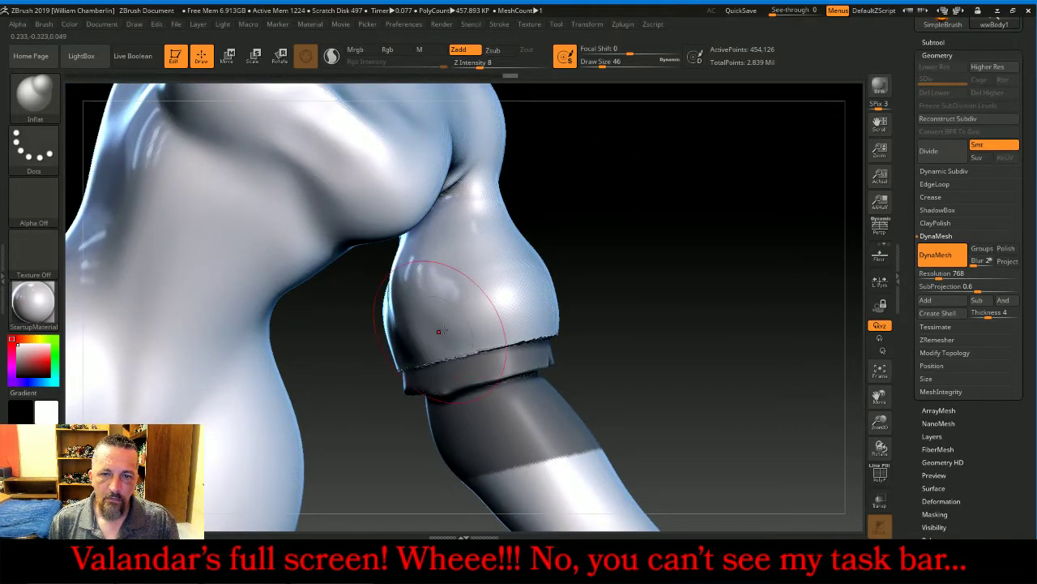
Smooth the puffed sleeve's lower edge all around, just above the masked cuff
mouse_move(538, 335)
shift+mouse_down()
mouse_move(434, 354)
mouse_move(545, 329)
shift+mouse_up()
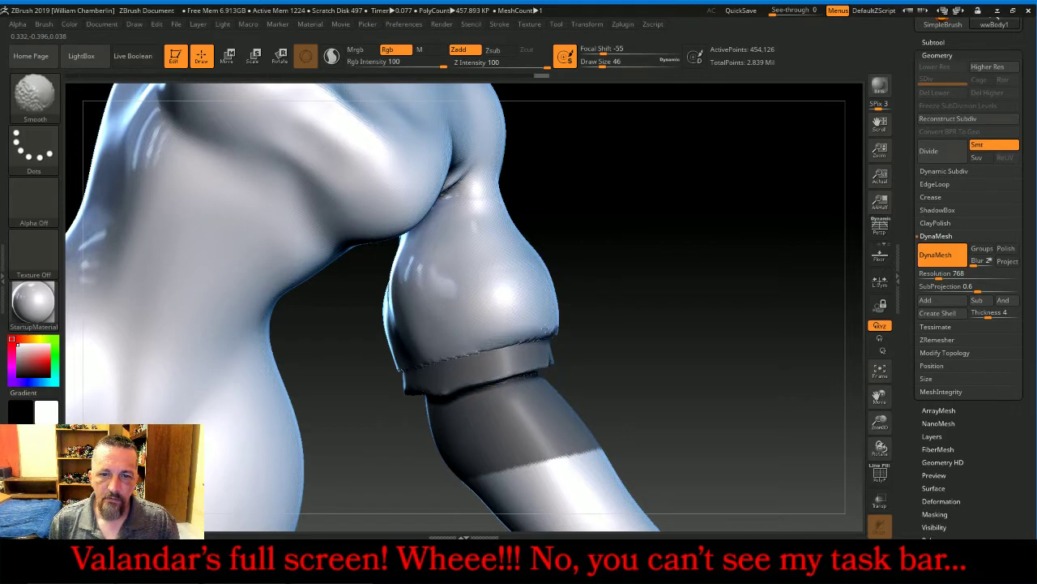
mouse_move(613, 306)
mouse_down()
mouse_move(758, 290)
mouse_move(650, 324)
mouse_move(673, 251)
mouse_move(702, 279)
mouse_up()
mouse_move(764, 281)
mouse_down()
mouse_move(689, 293)
mouse_move(757, 320)
mouse_up()
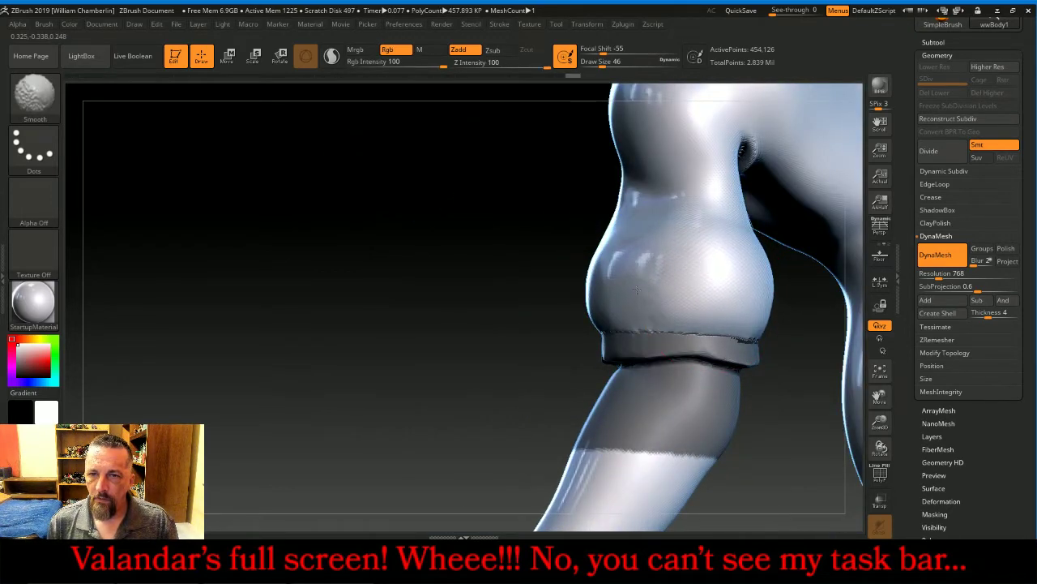
drag(570, 301, 472, 330)
shift+drag(765, 314, 817, 316)
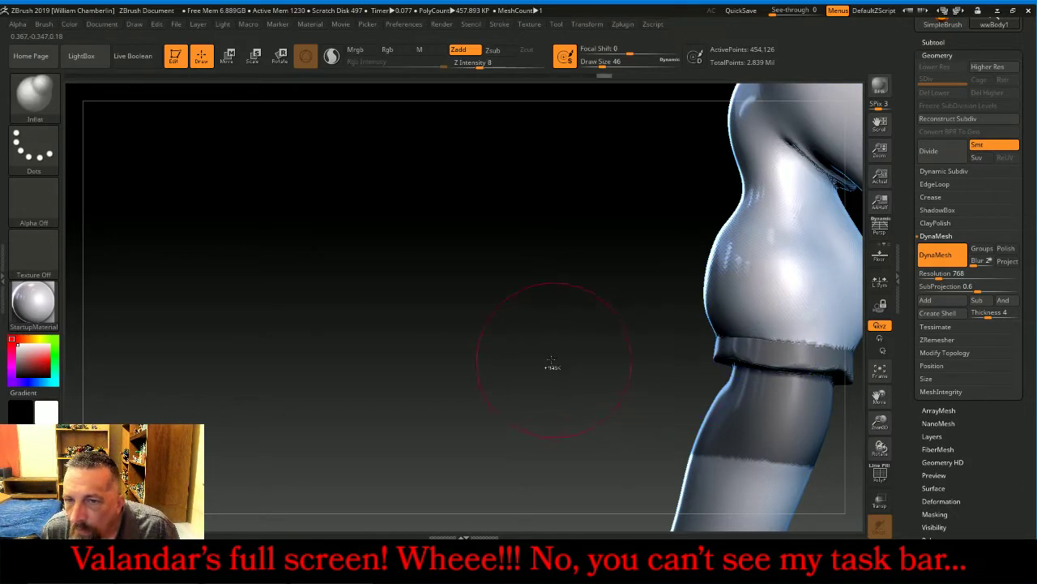
Clear the mask from the cuff and forearm, and smooth the transition between the puff and the cuff
ctrl+drag(552, 367, 595, 389)
mouse_move(750, 333)
shift+mouse_down()
mouse_move(798, 339)
mouse_move(767, 329)
shift+mouse_up()
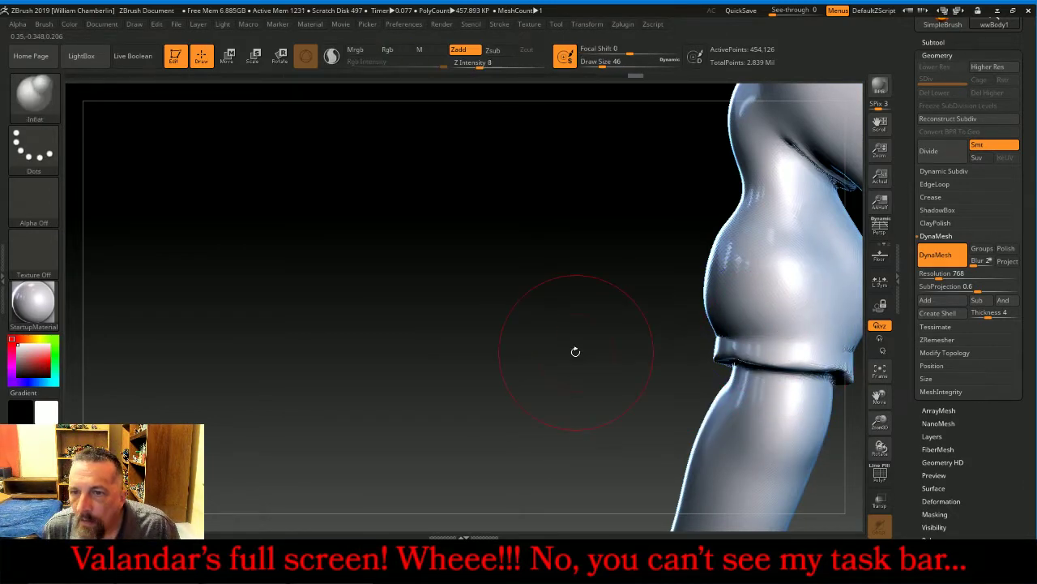
drag(575, 352, 600, 342)
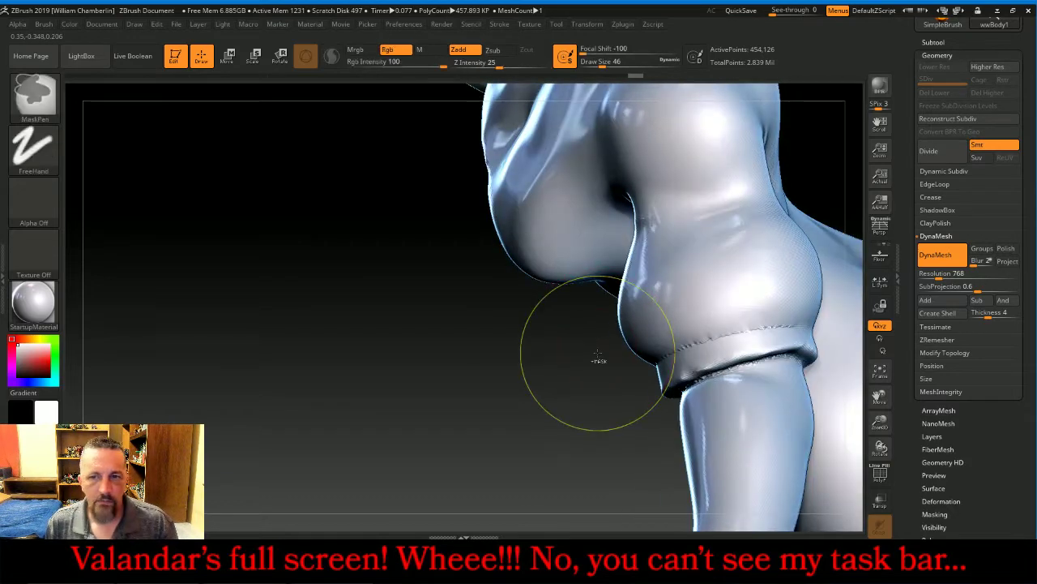
drag(496, 417, 538, 403)
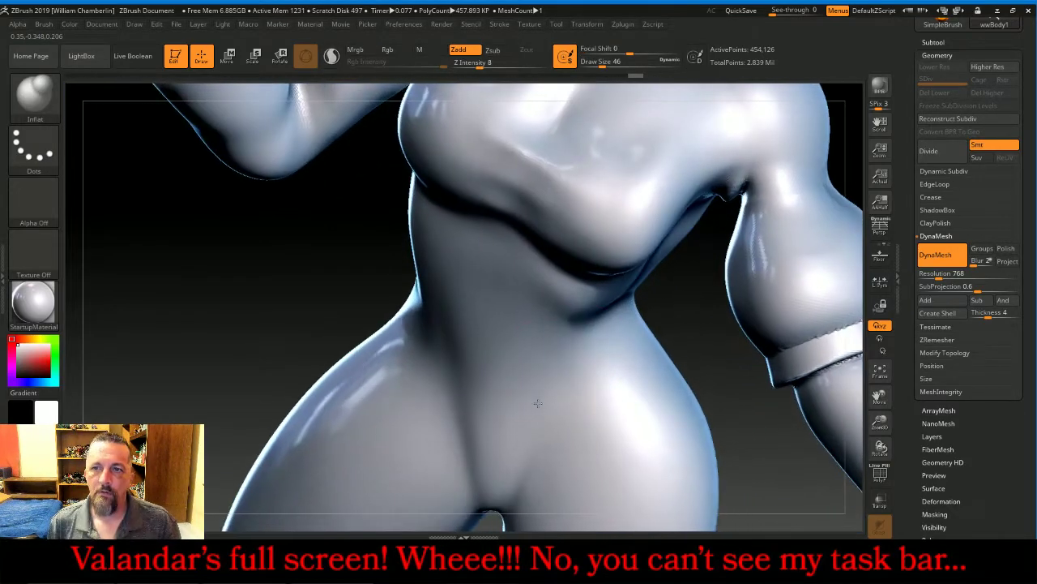
Show the Extract0 ruffle again with the whole figure in view, and check the live chat for feedback
click(883, 376)
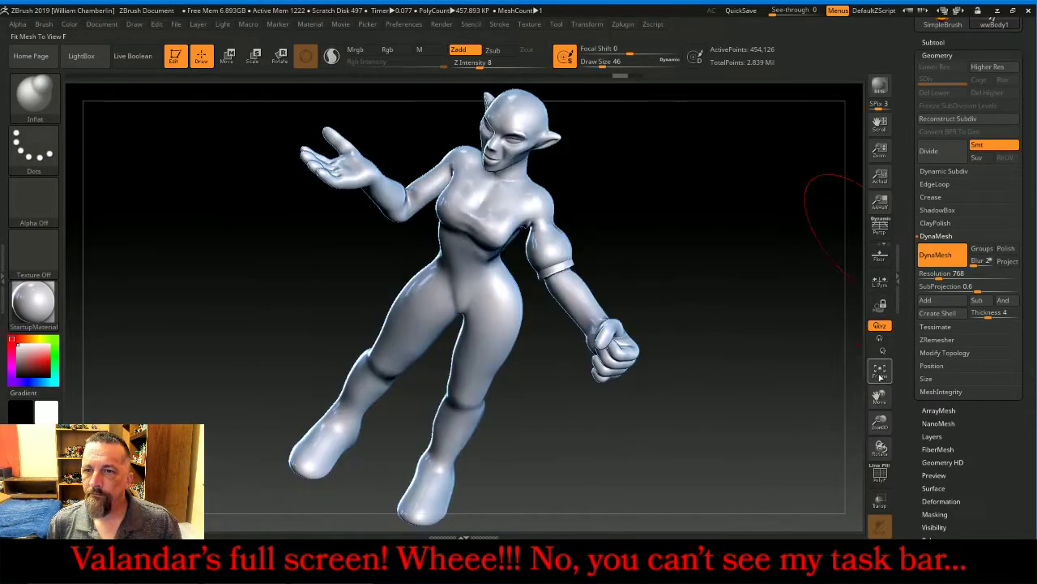
drag(827, 361, 831, 305)
click(933, 42)
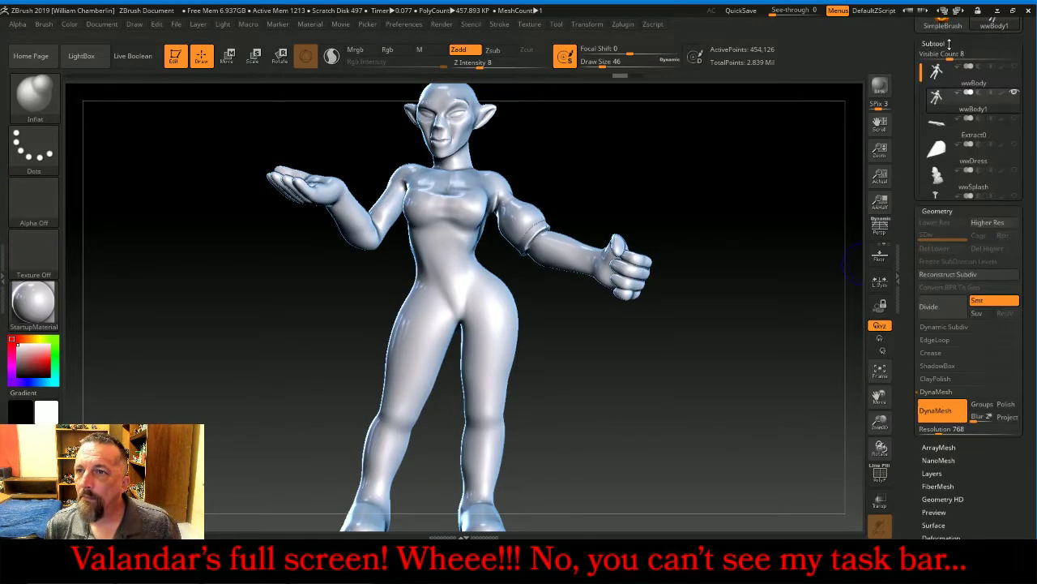
click(1014, 119)
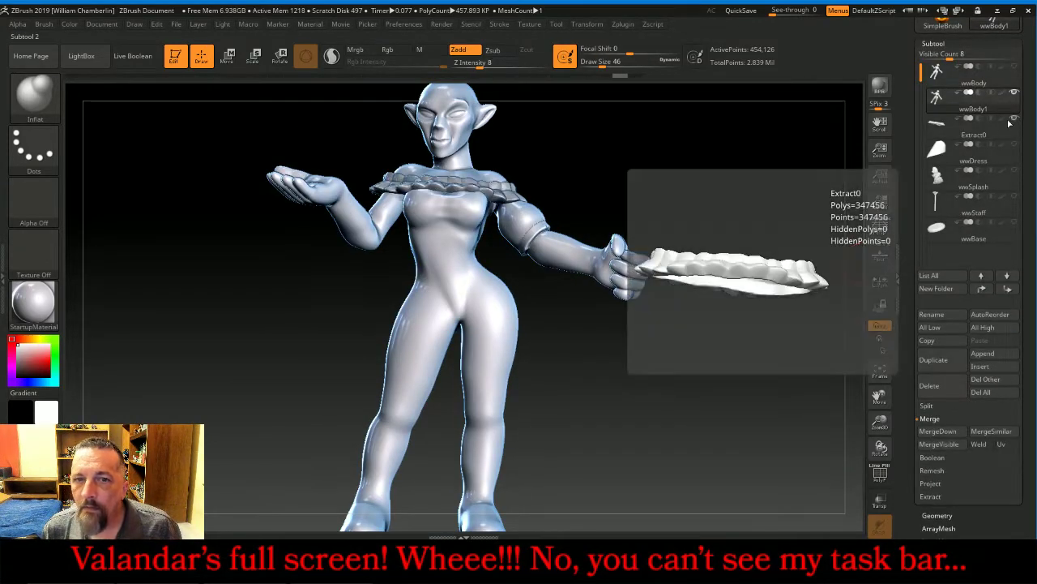
drag(764, 238, 710, 365)
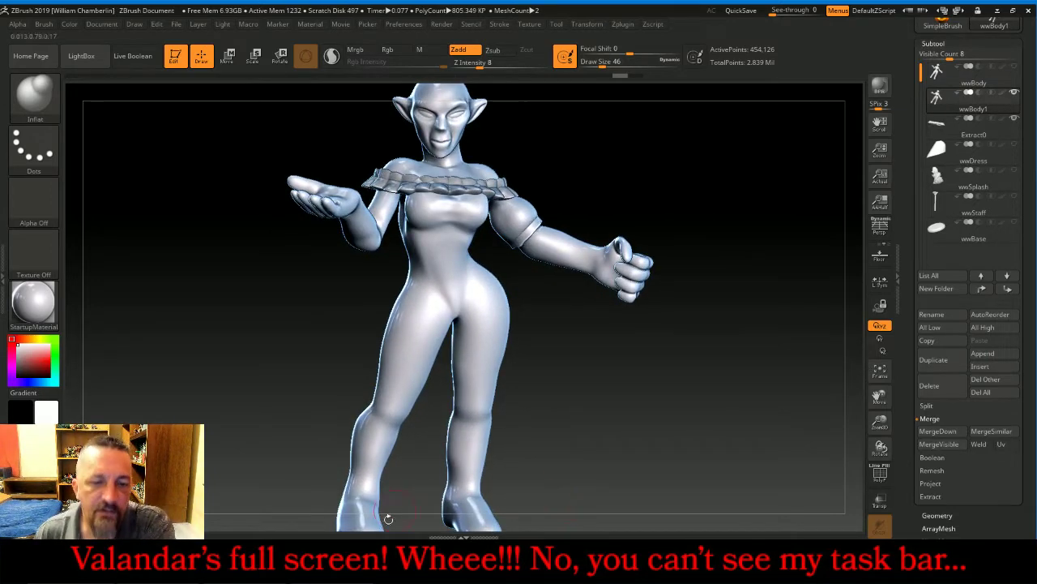
click(405, 559)
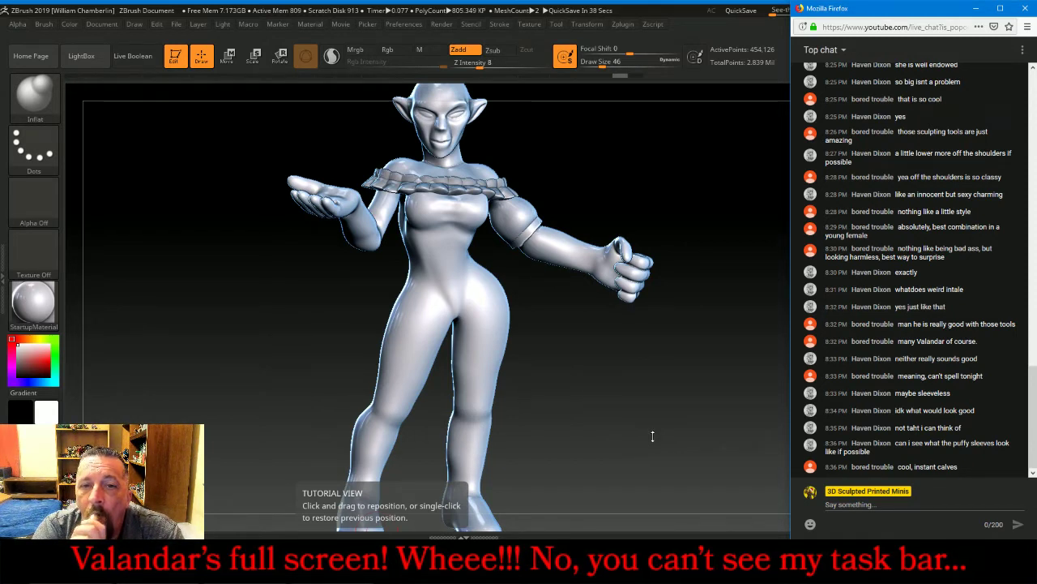
drag(653, 435, 670, 466)
Choose the Move brush, make the Extract0 ruffle the active subtool, undo the last stroke, and raise the draw size to 99
click(32, 95)
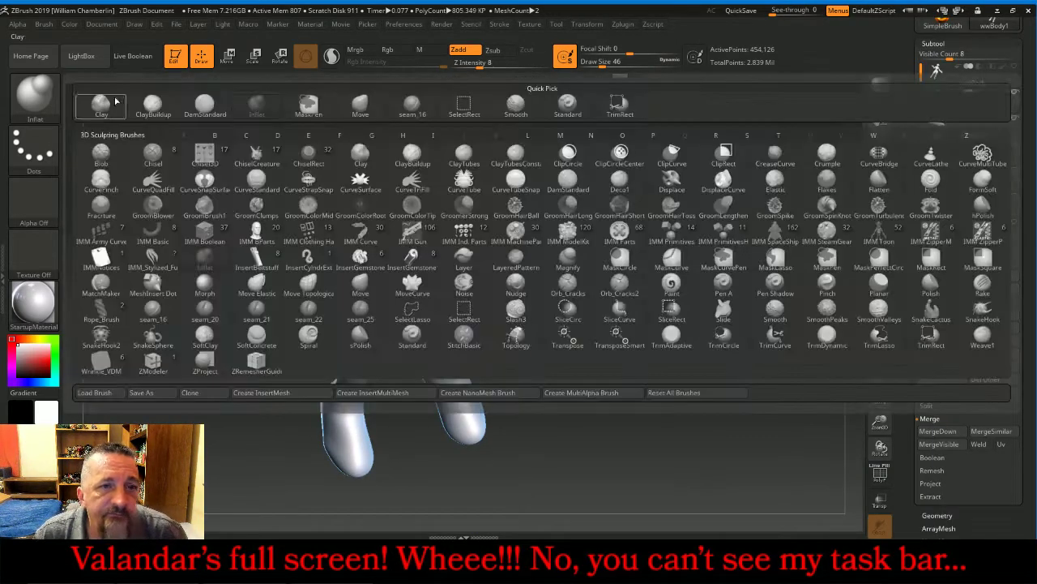
click(365, 114)
drag(651, 200, 639, 247)
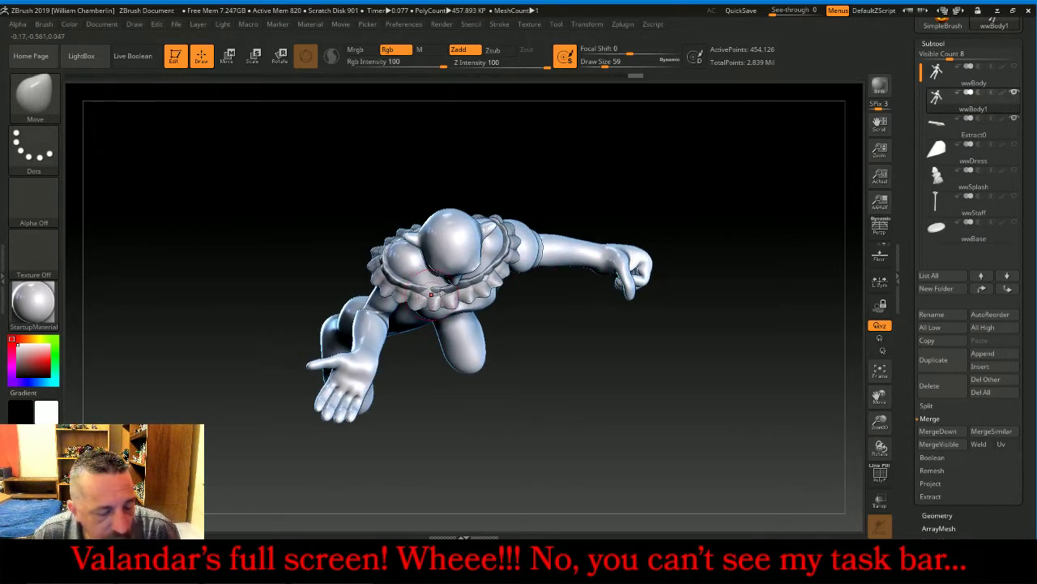
click(934, 127)
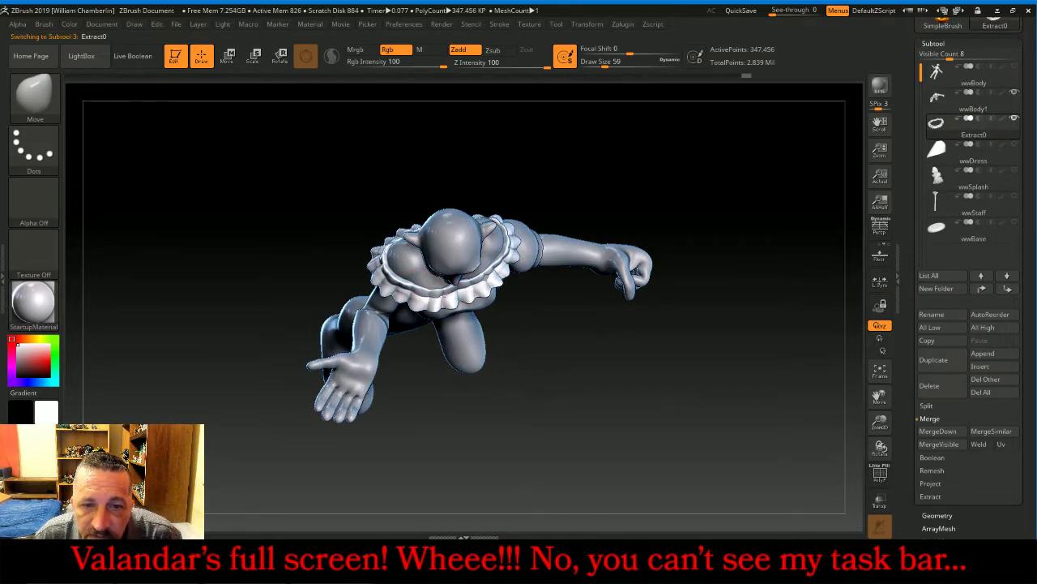
key(ctrl+z)
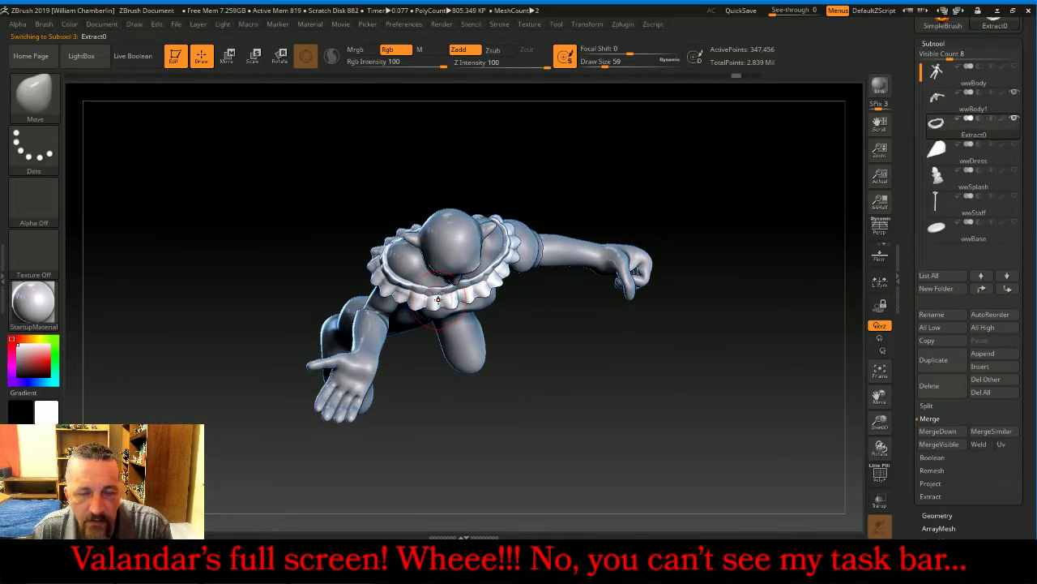
key(bracketright)
key(bracketright)
key(bracketright)
key(bracketright)
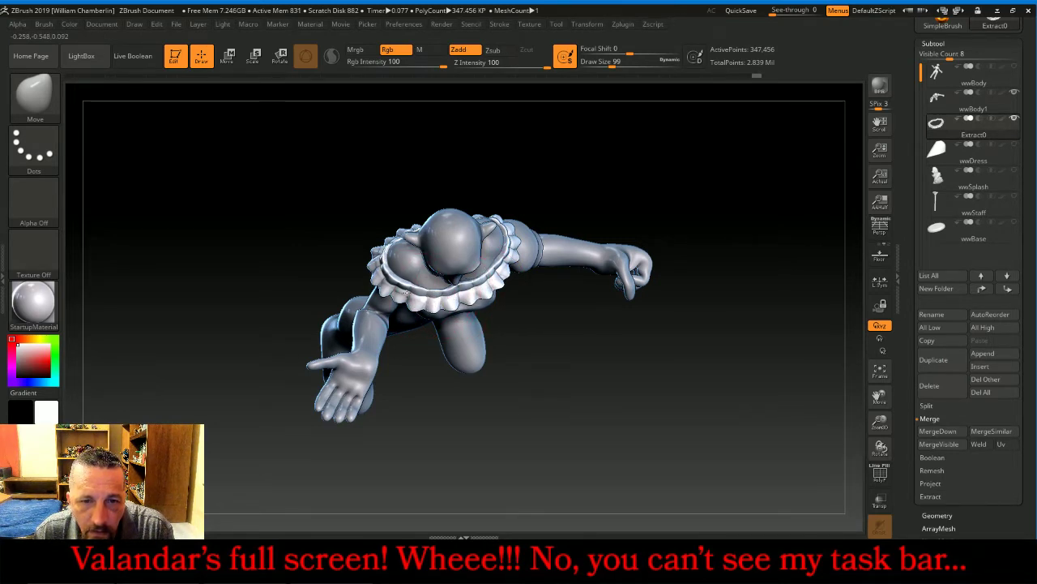
Reshape the ruffle with the Move brush so it fits around the chest, shoulders and the top of the puffed sleeve
drag(513, 362, 598, 381)
drag(609, 318, 597, 274)
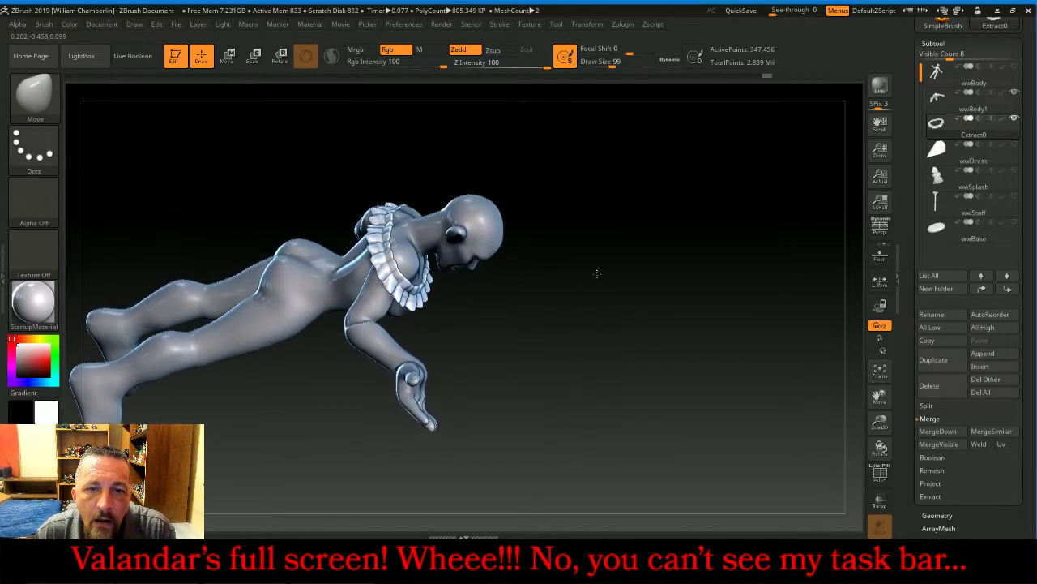
drag(880, 422, 877, 491)
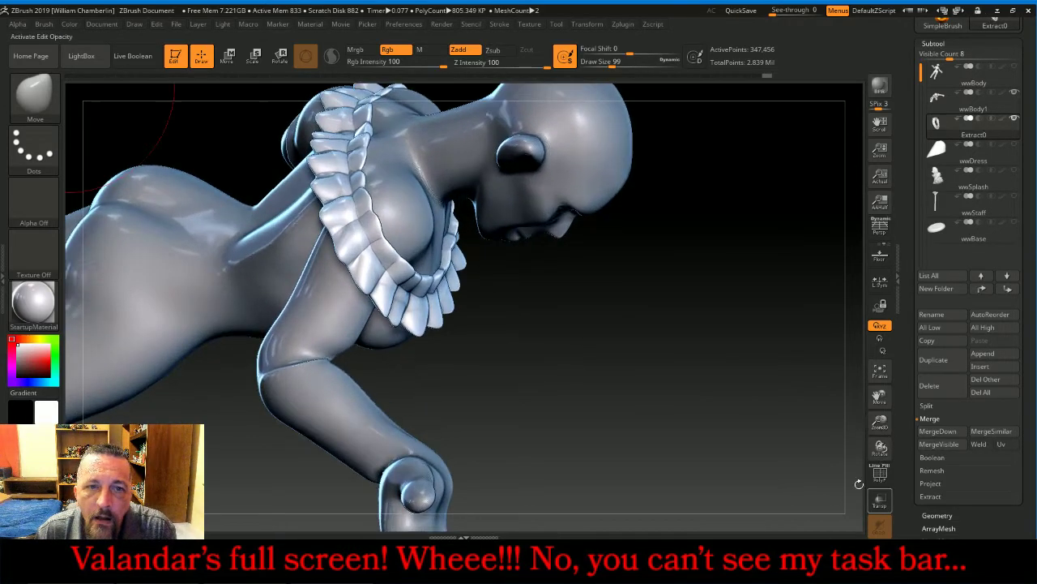
drag(743, 410, 712, 397)
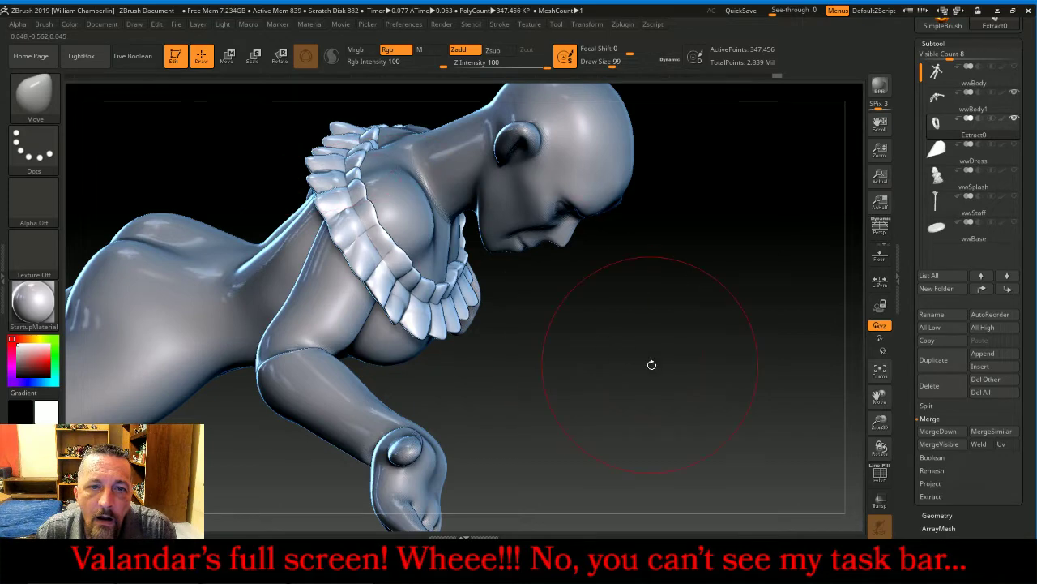
drag(653, 364, 742, 389)
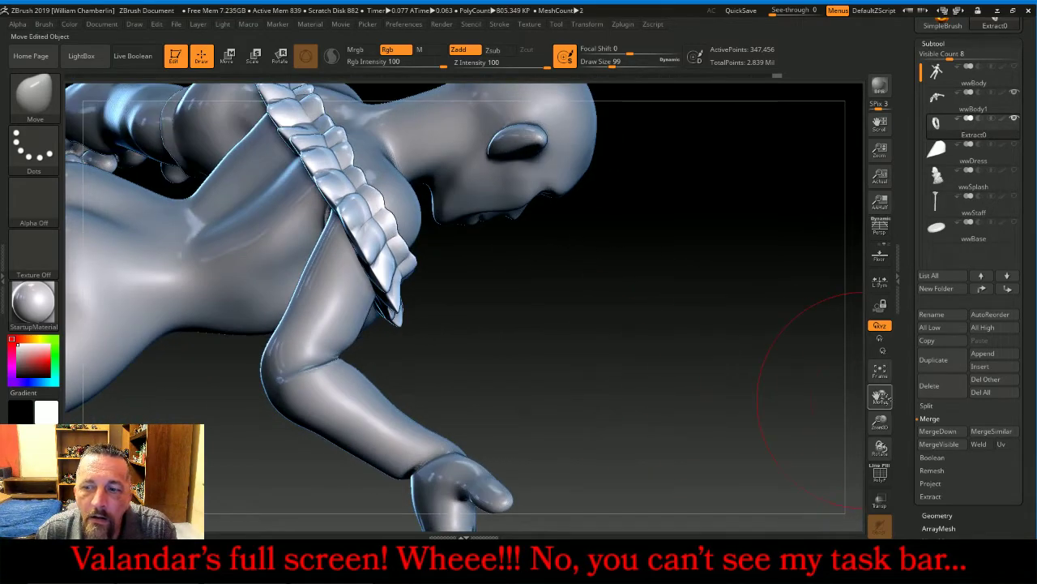
drag(880, 395, 898, 453)
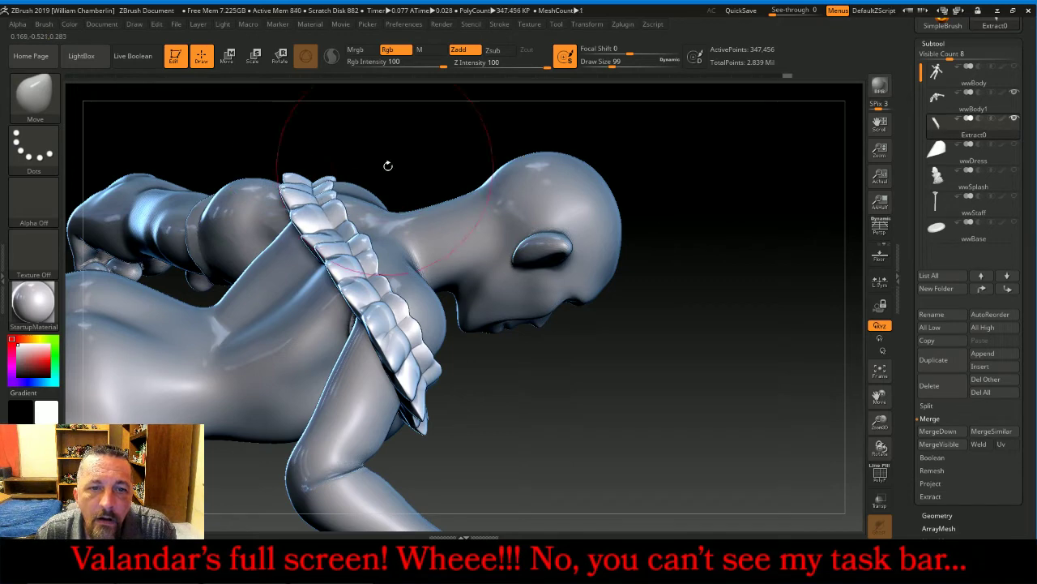
mouse_move(384, 167)
mouse_down()
mouse_move(417, 183)
mouse_move(442, 177)
mouse_move(402, 174)
mouse_up()
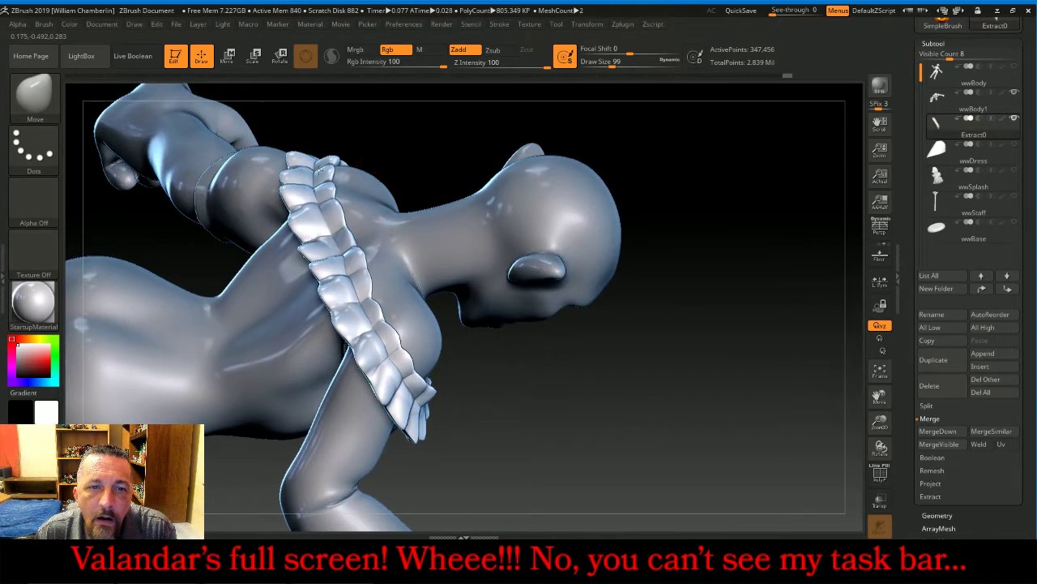
drag(722, 329, 736, 222)
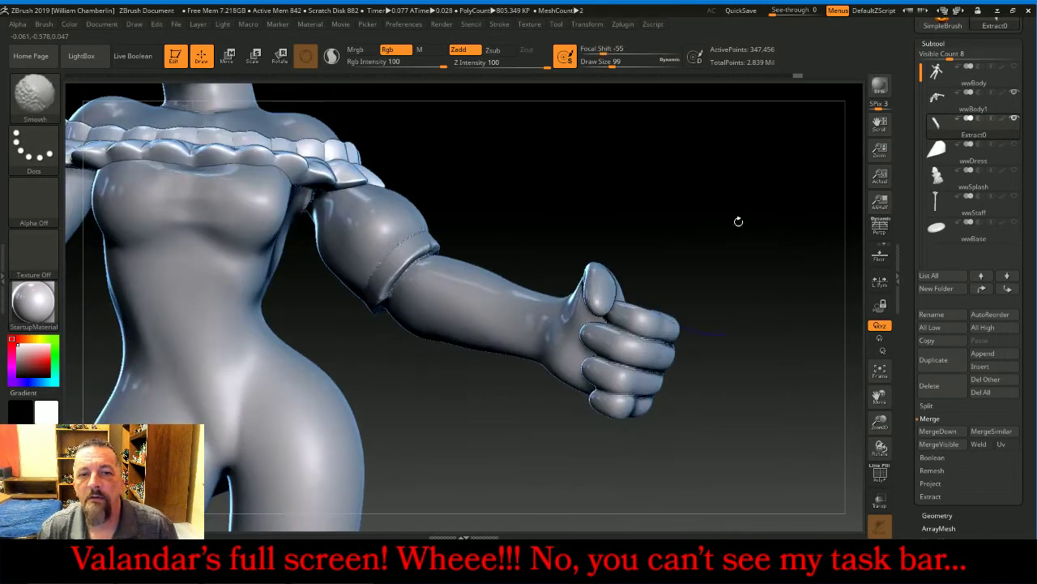
Make wwBody1 the active subtool, frame the whole figure, and read the viewers' live chat comments about the sleeves
click(940, 98)
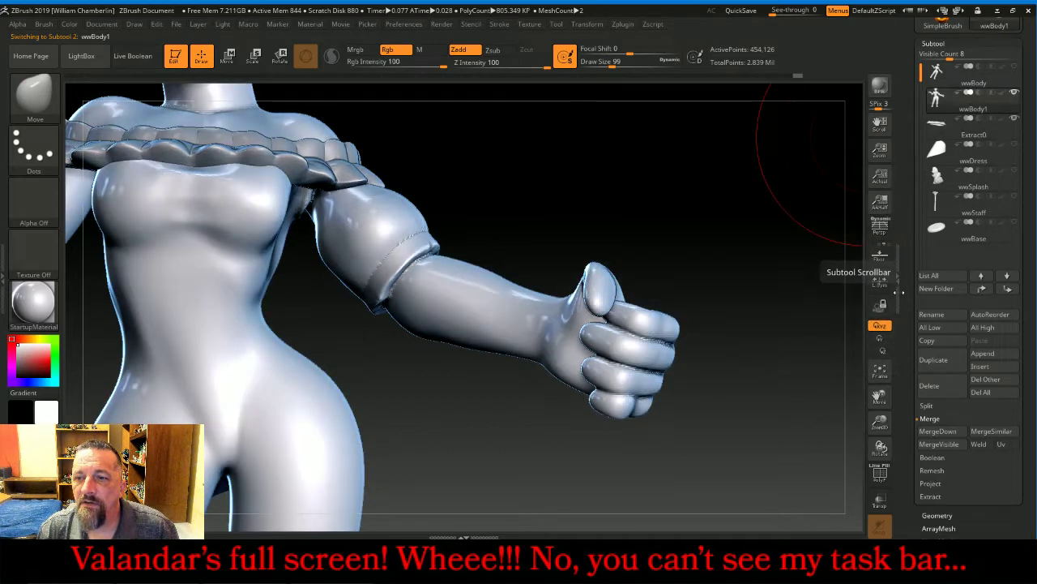
click(882, 371)
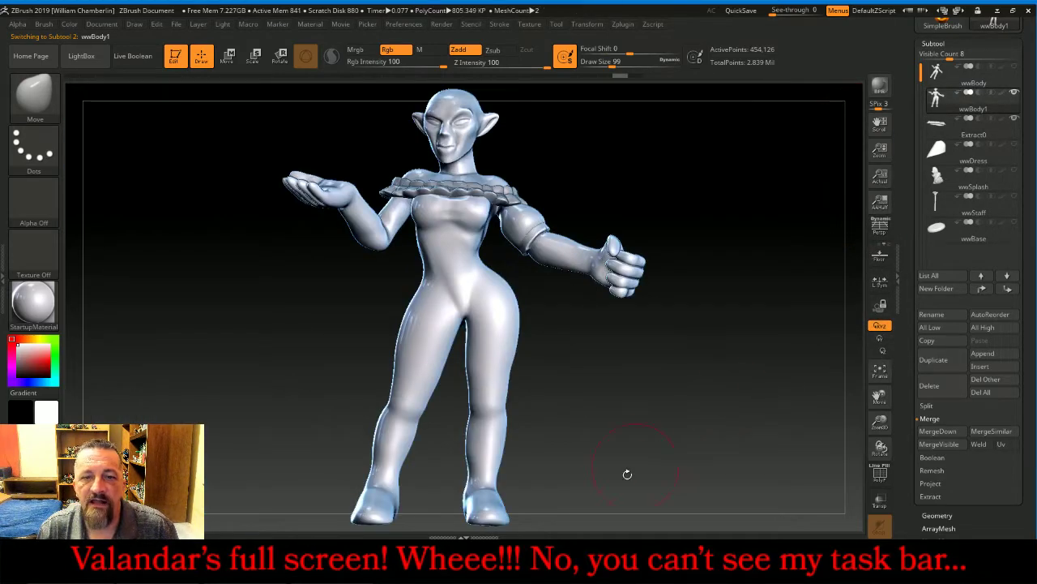
click(444, 559)
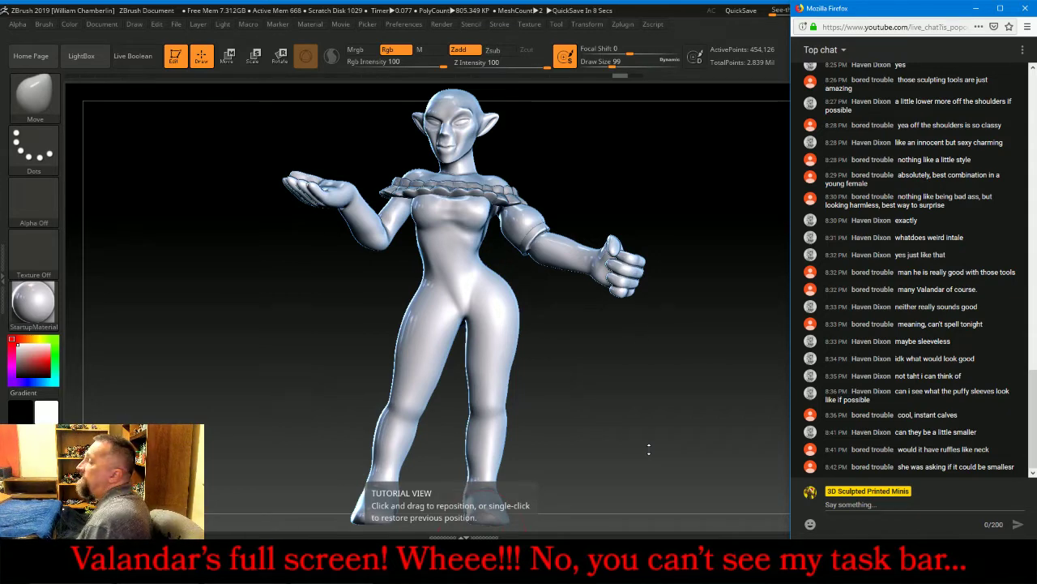
click(649, 449)
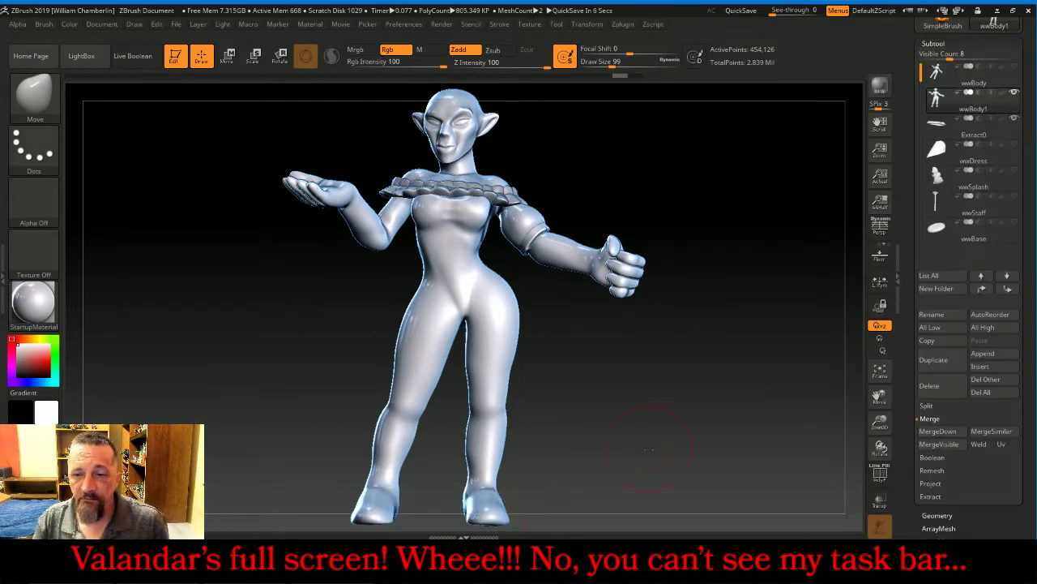
View the complete figure at a very small size to judge the sleeve and ruffle proportions
drag(879, 427, 850, 250)
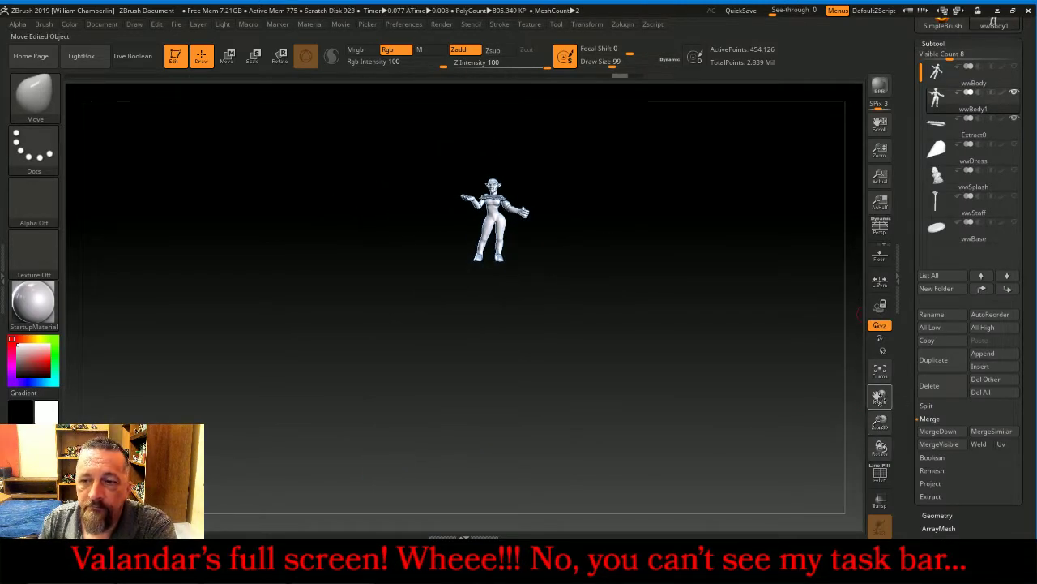
drag(879, 396, 850, 452)
mouse_move(643, 348)
mouse_down()
mouse_move(767, 349)
mouse_move(625, 357)
mouse_move(640, 351)
mouse_up()
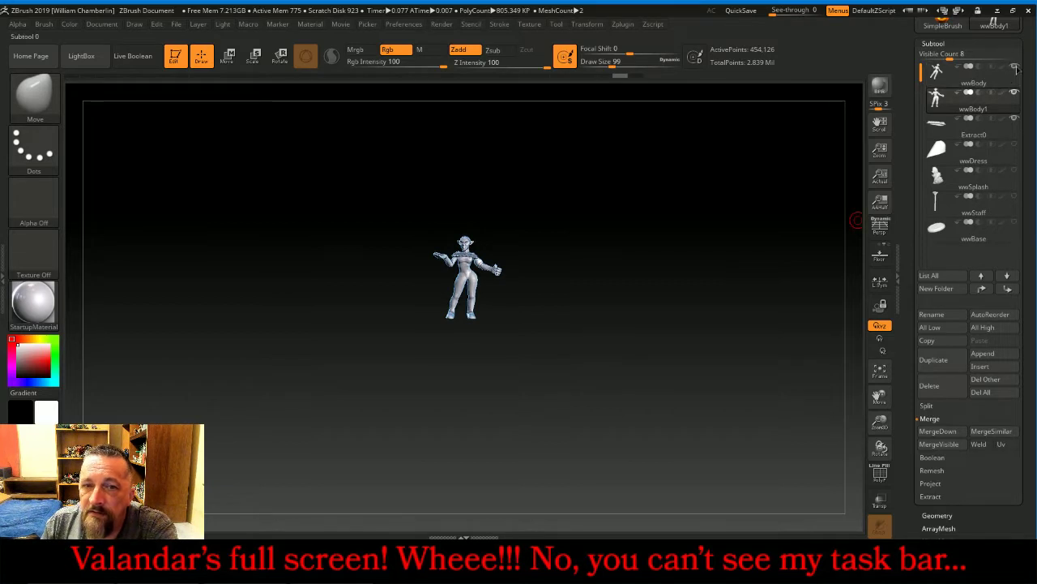
Compare the sleeveless wwBody with the puffed-sleeve wwBody1 by alternating between the two subtools at a very small view size
mouse_move(1016, 96)
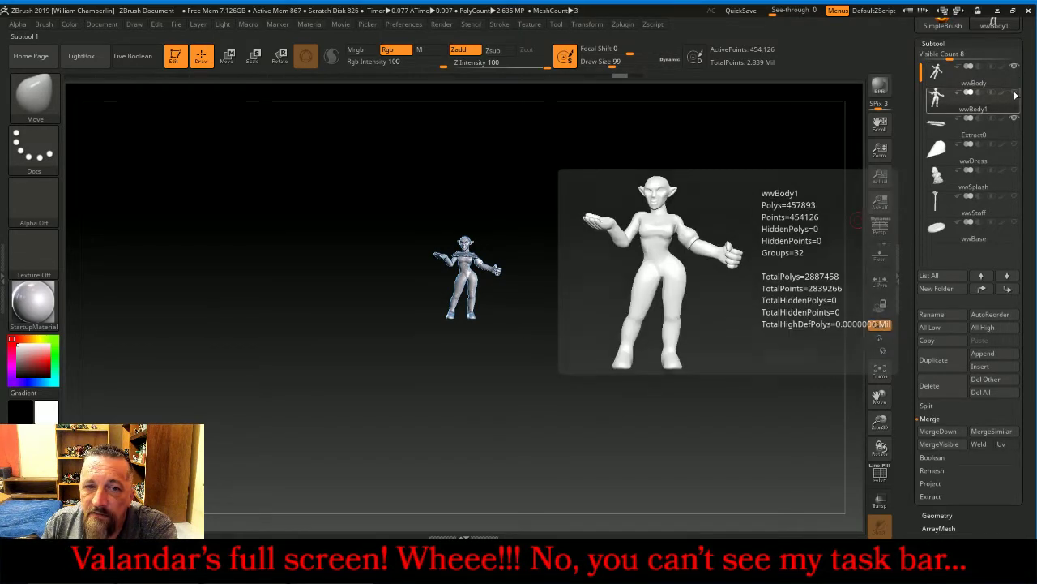
click(940, 75)
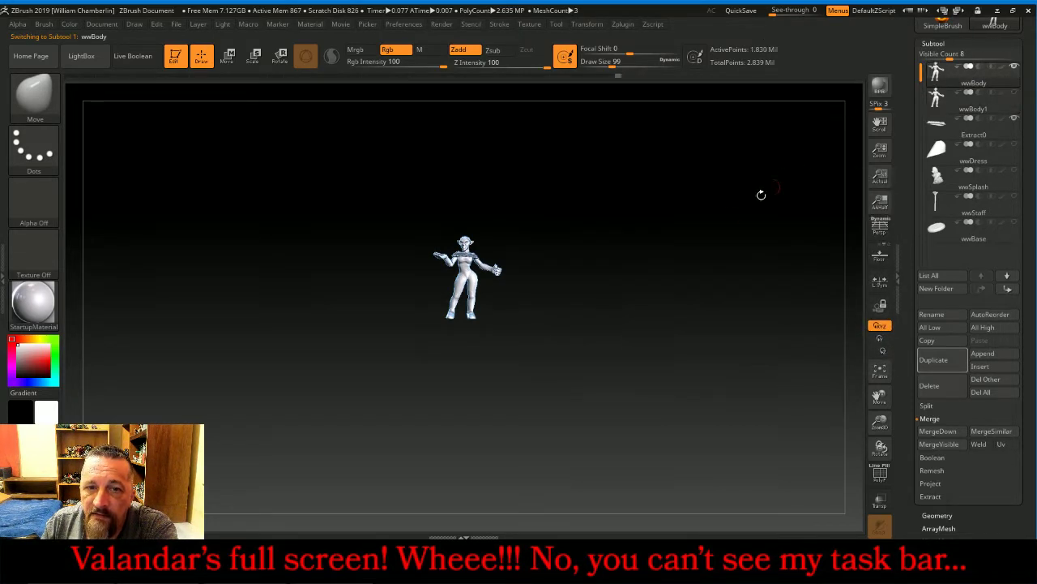
drag(661, 268, 672, 268)
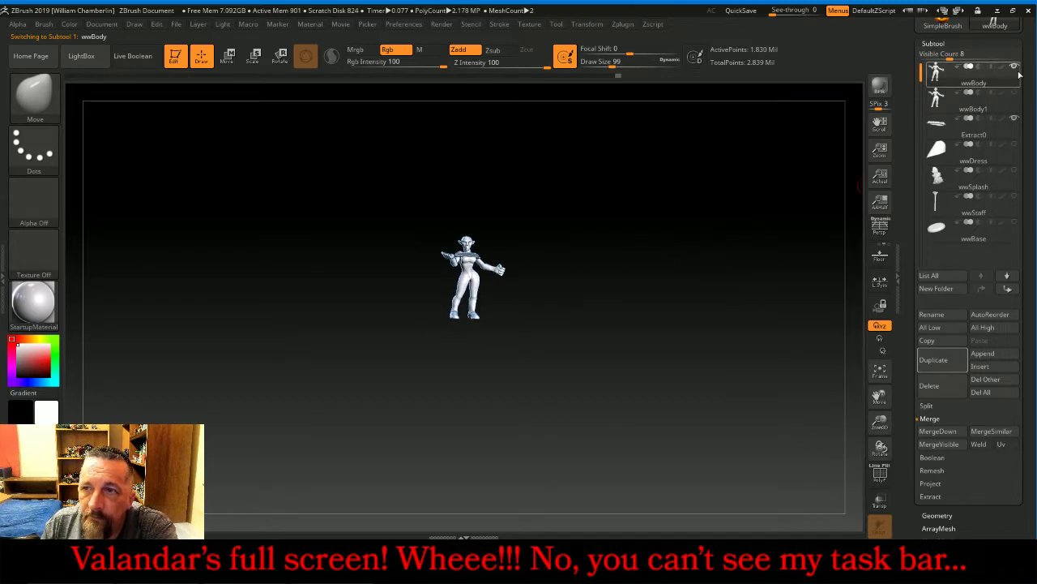
drag(732, 241, 725, 247)
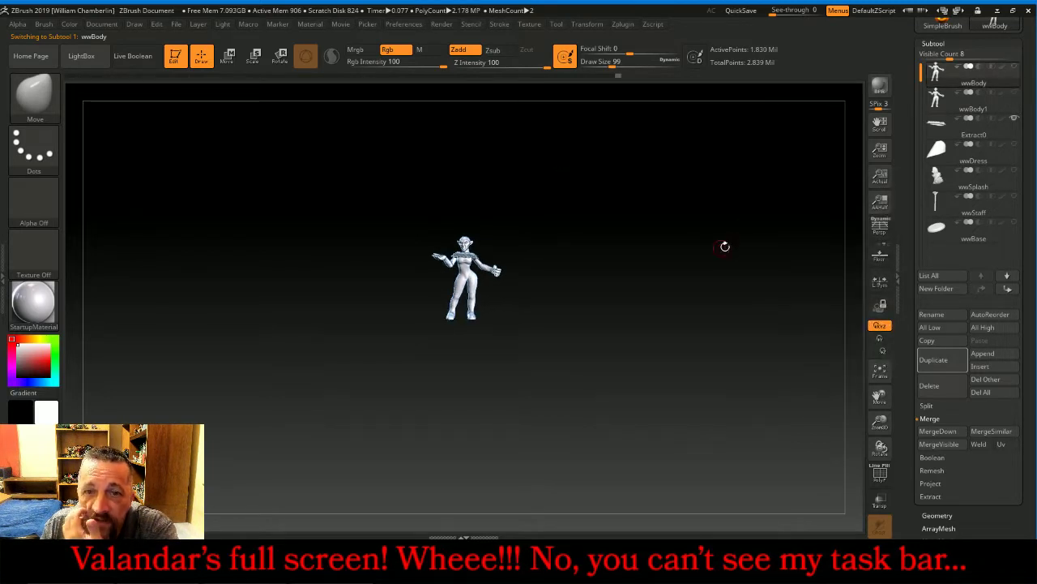
click(940, 99)
mouse_move(936, 73)
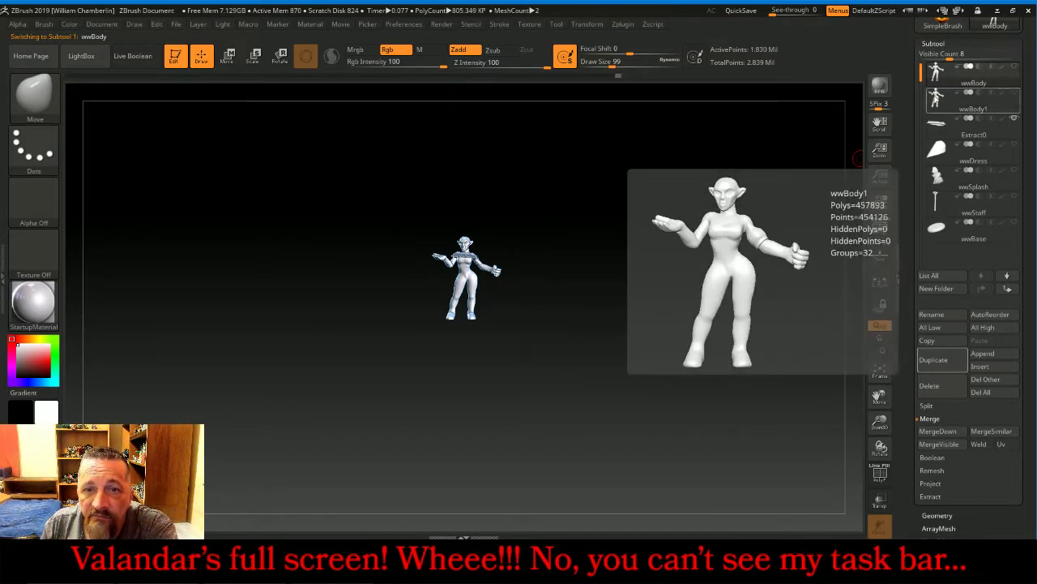
click(937, 74)
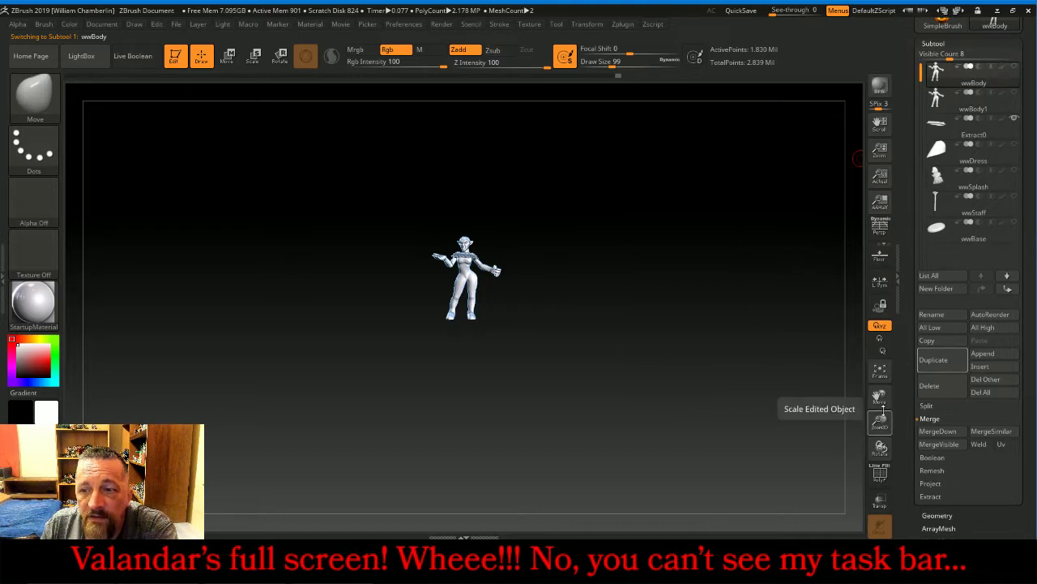
drag(880, 415, 884, 428)
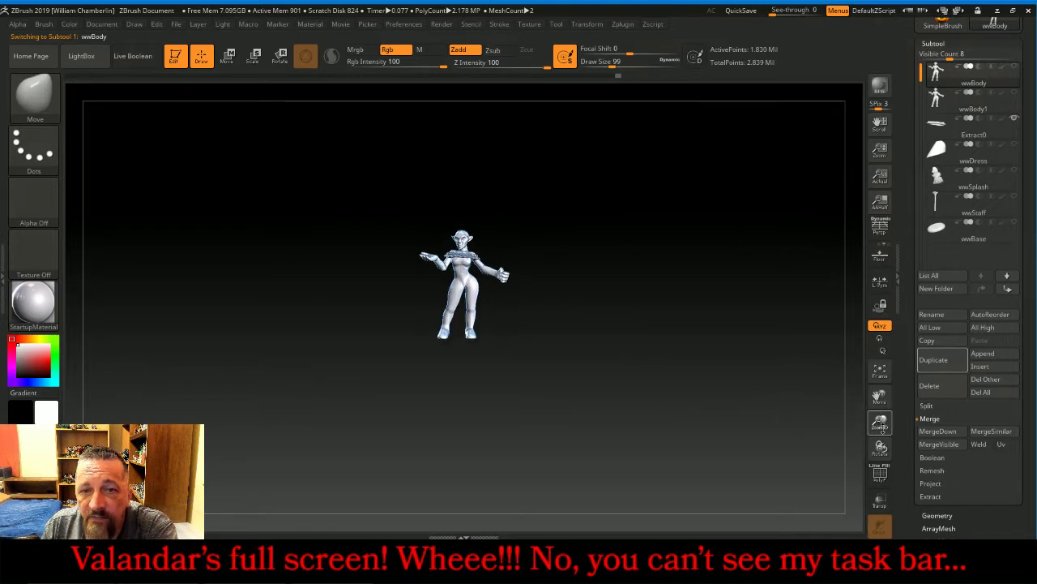
click(940, 94)
mouse_move(937, 73)
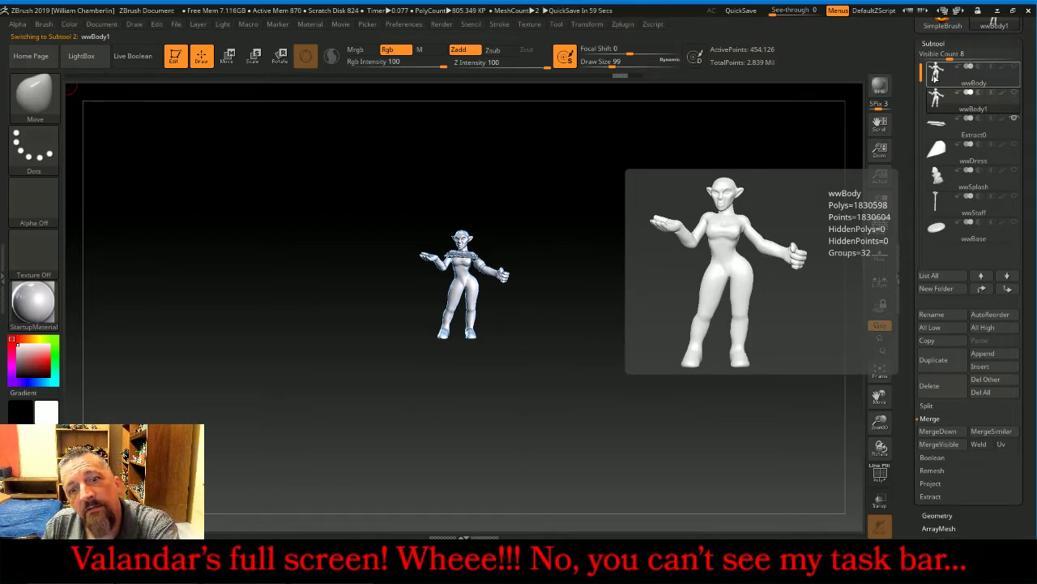
click(937, 74)
mouse_move(775, 221)
mouse_down()
mouse_move(796, 223)
mouse_move(753, 222)
mouse_move(772, 220)
mouse_up()
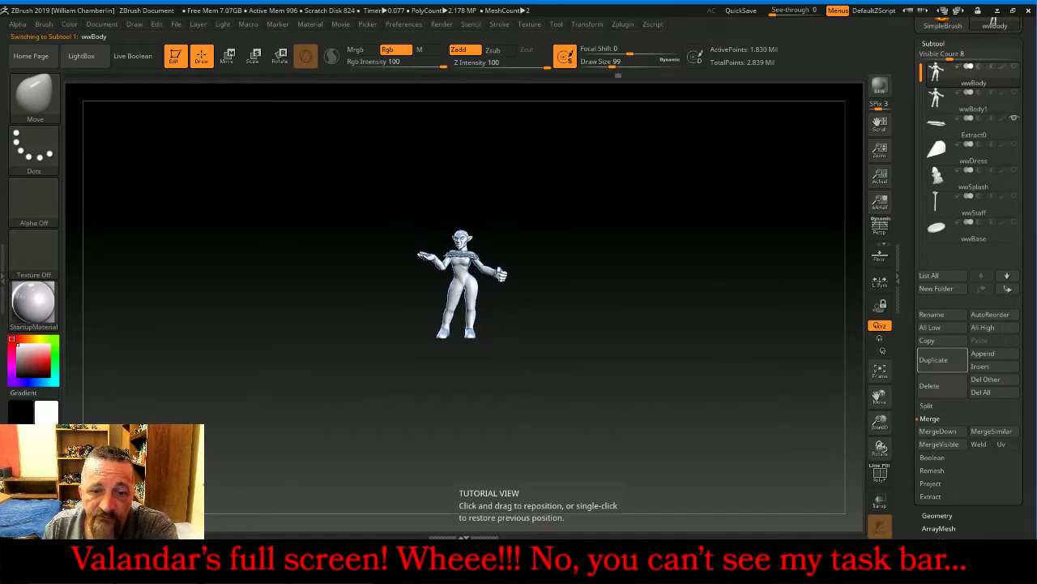
Switch to the YouTube live chat to read the viewers' sleeve comments, and return to ZBrush
mouse_move(364, 567)
click(492, 510)
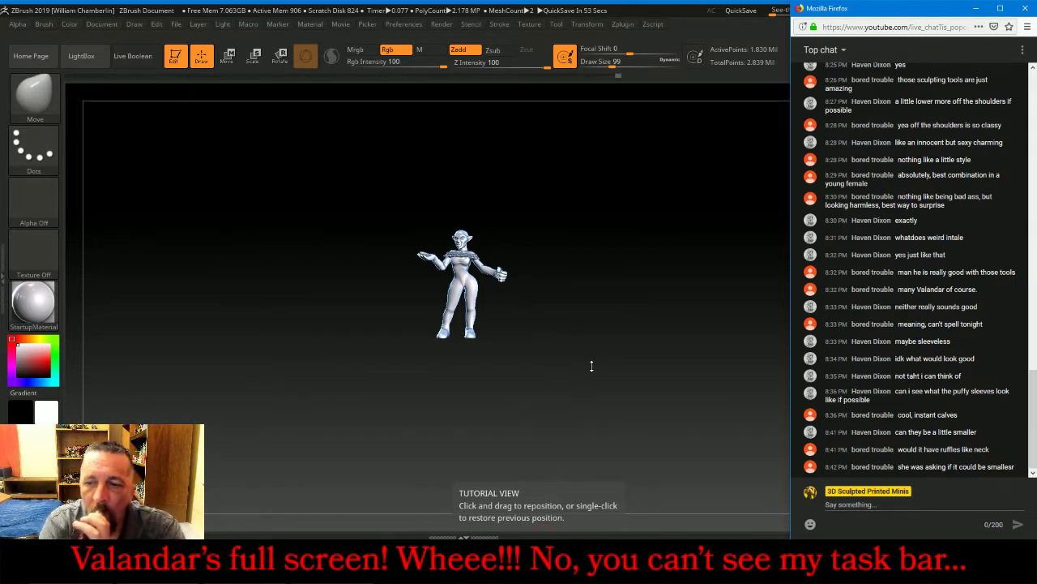
click(592, 366)
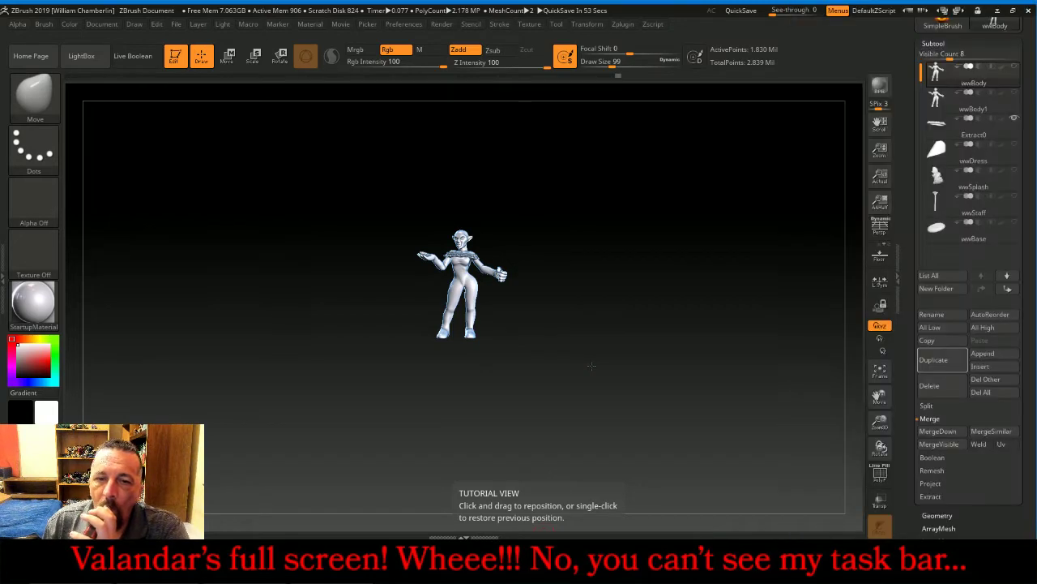
Frame the whole figure, show the wwDress subtool, and check the live chat for the sleeve decision
click(880, 371)
mouse_move(747, 404)
mouse_down()
mouse_move(770, 408)
mouse_move(742, 406)
mouse_move(752, 402)
mouse_up()
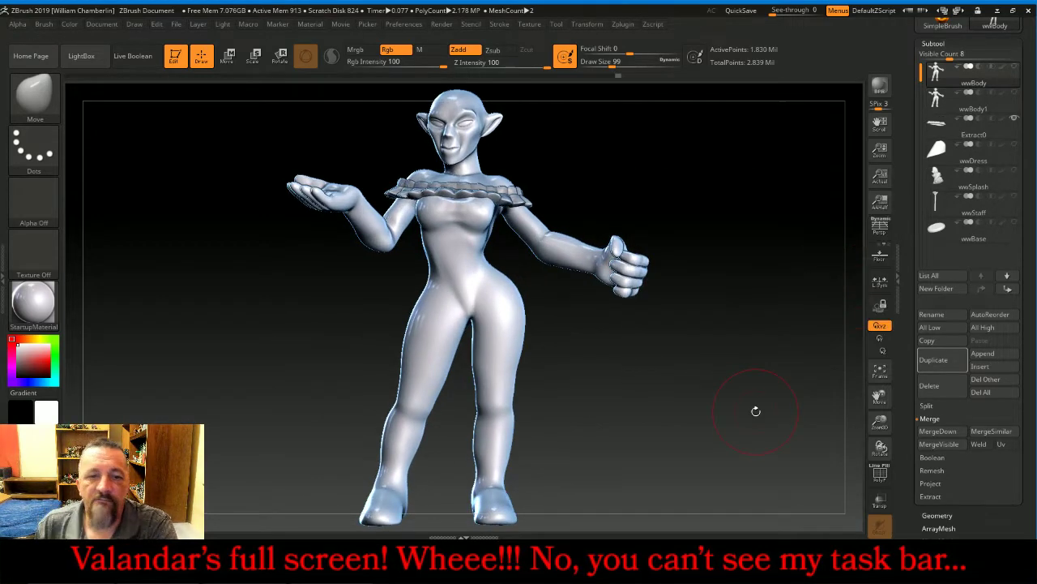
click(1014, 143)
mouse_move(736, 381)
mouse_down()
mouse_move(725, 385)
mouse_move(742, 387)
mouse_up()
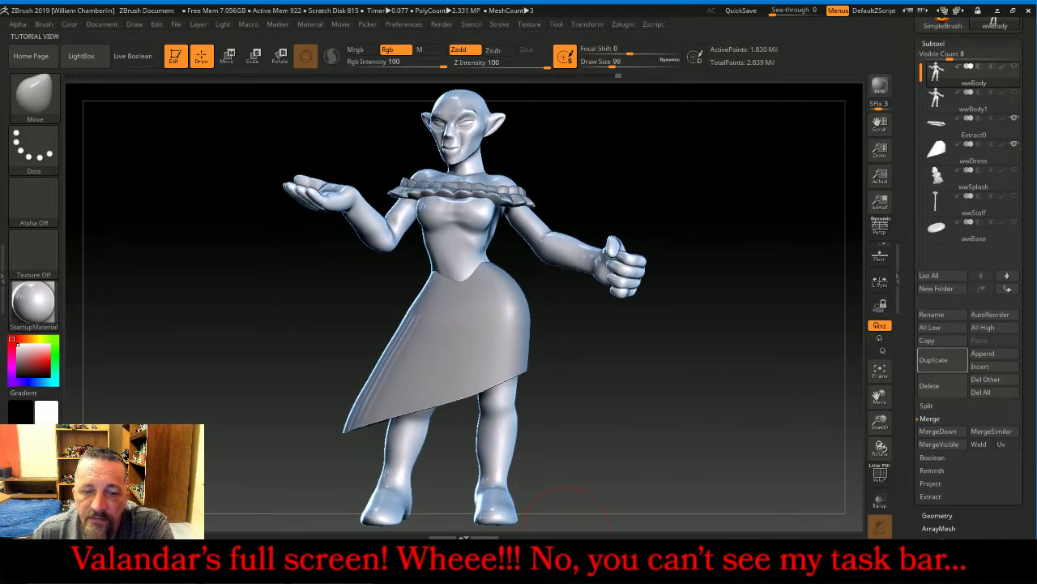
click(600, 559)
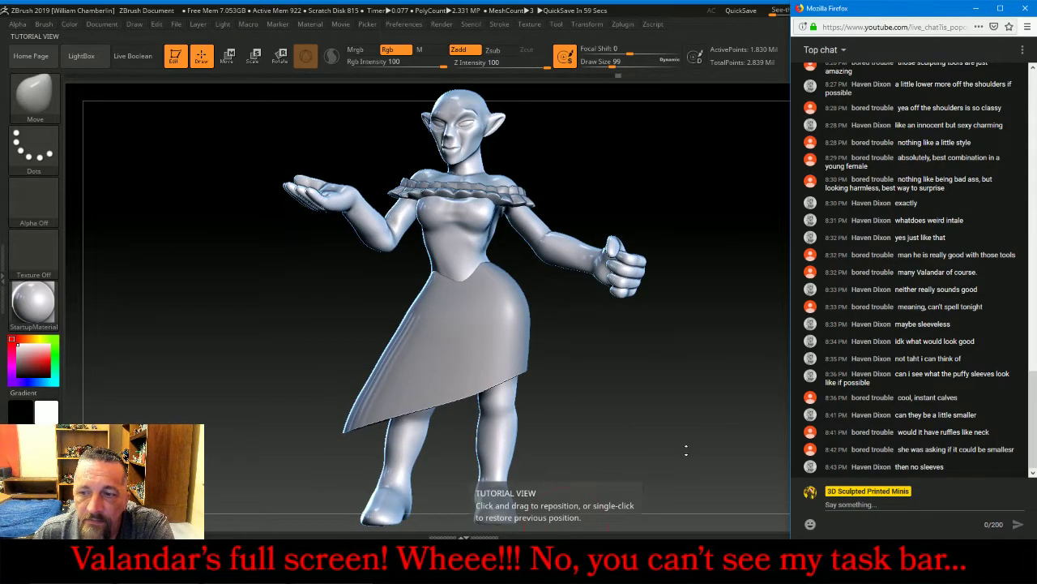
drag(702, 422, 788, 308)
Delete the puffed-sleeve wwBody1 subtool and make the sleeveless wwBody visible
click(944, 109)
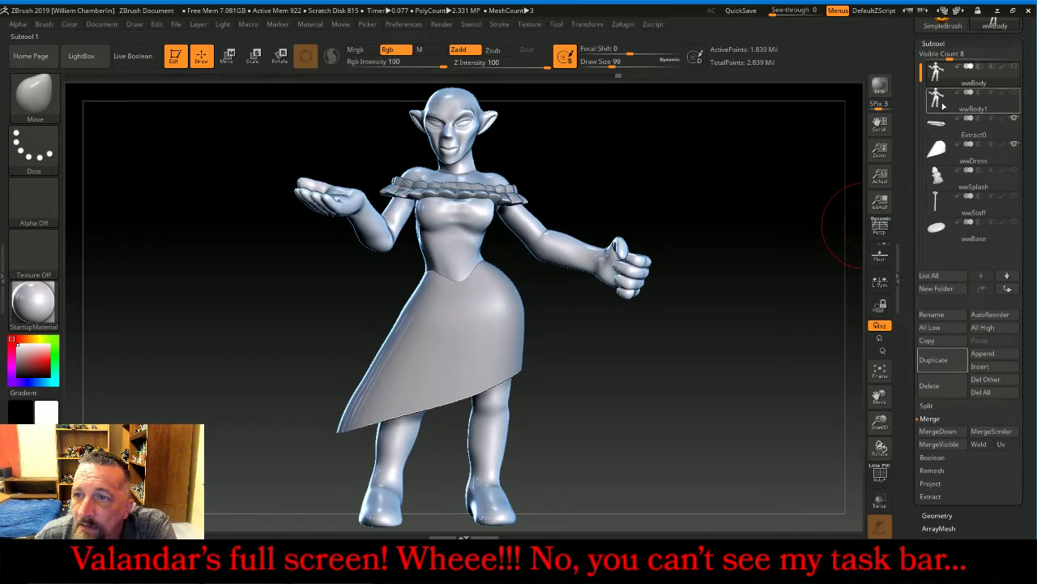
click(938, 391)
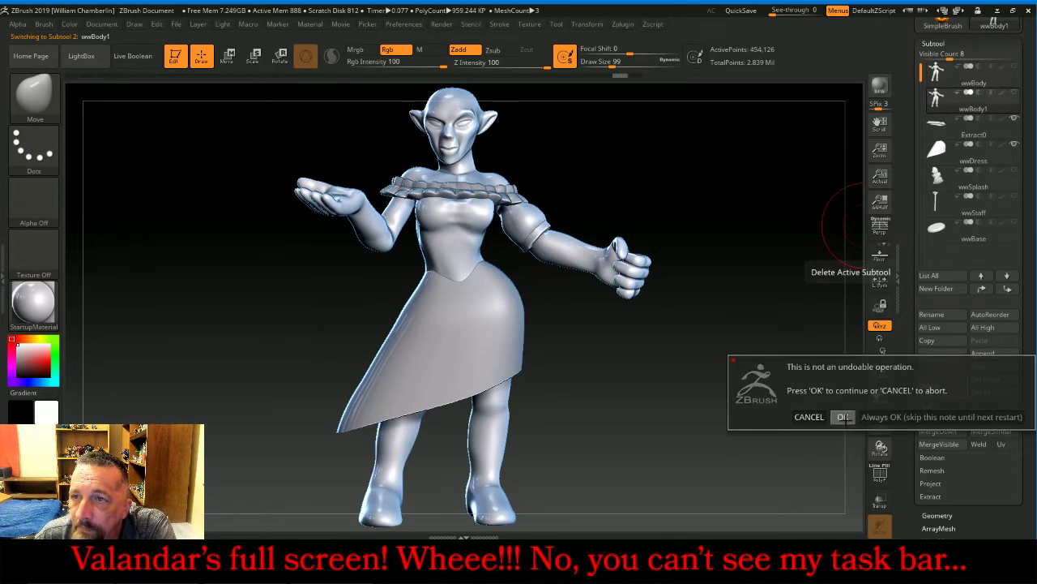
click(843, 418)
click(1014, 66)
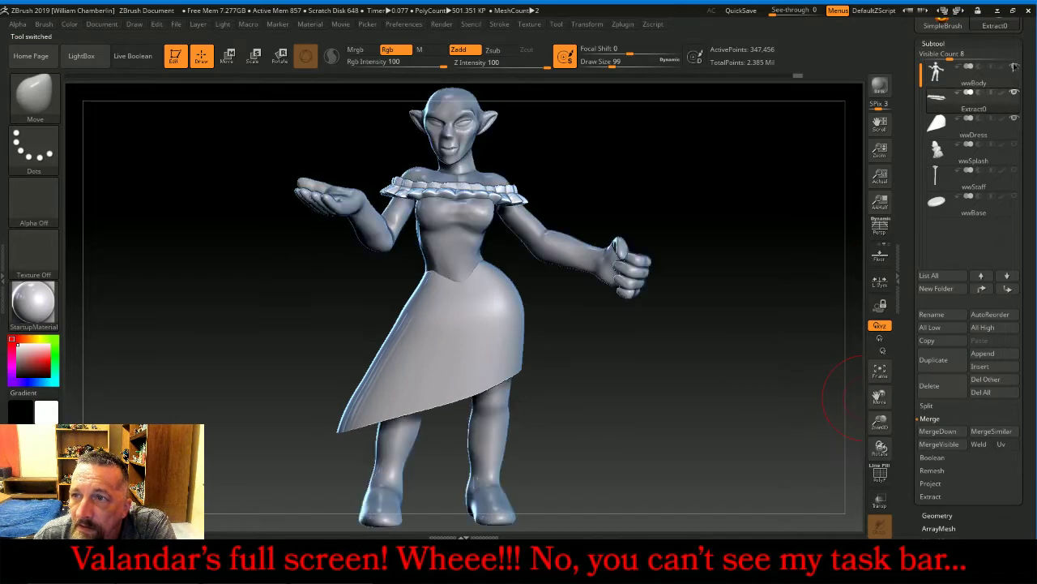
Move the Extract0 ruffle below wwDress in the subtool order and merge wwBody down with wwDress
mouse_move(940, 100)
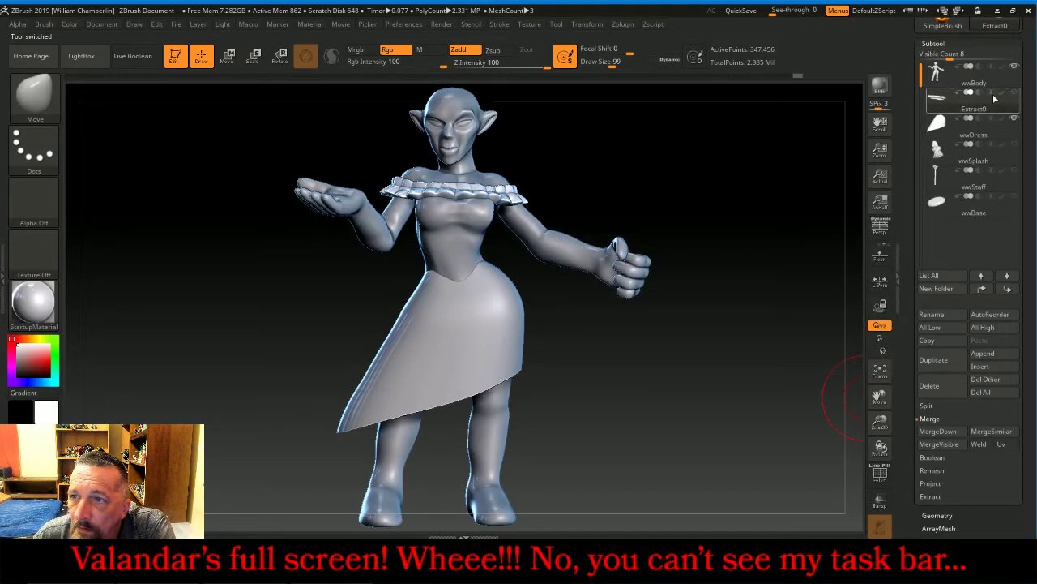
click(1007, 292)
click(940, 72)
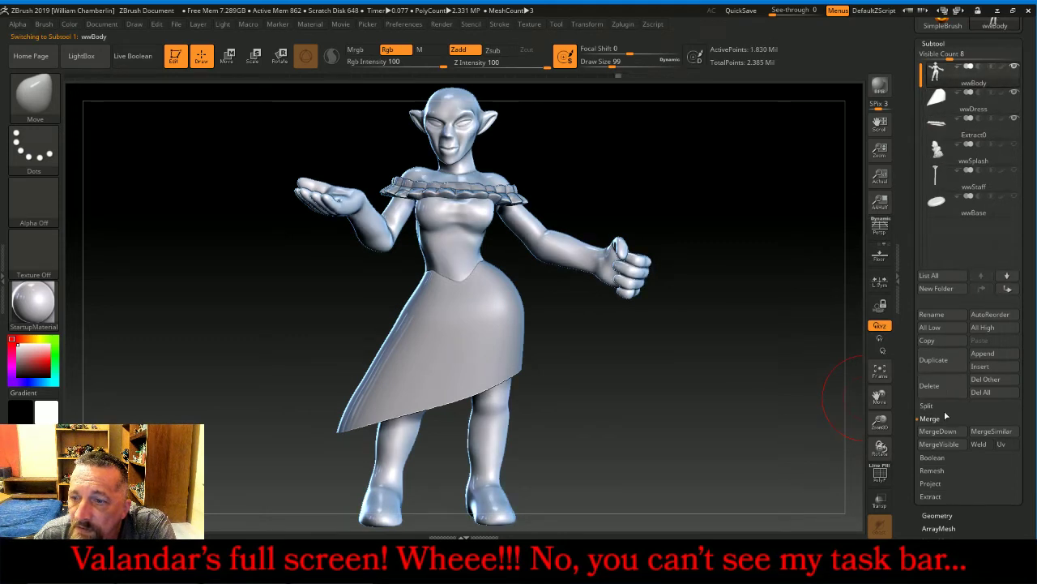
click(938, 432)
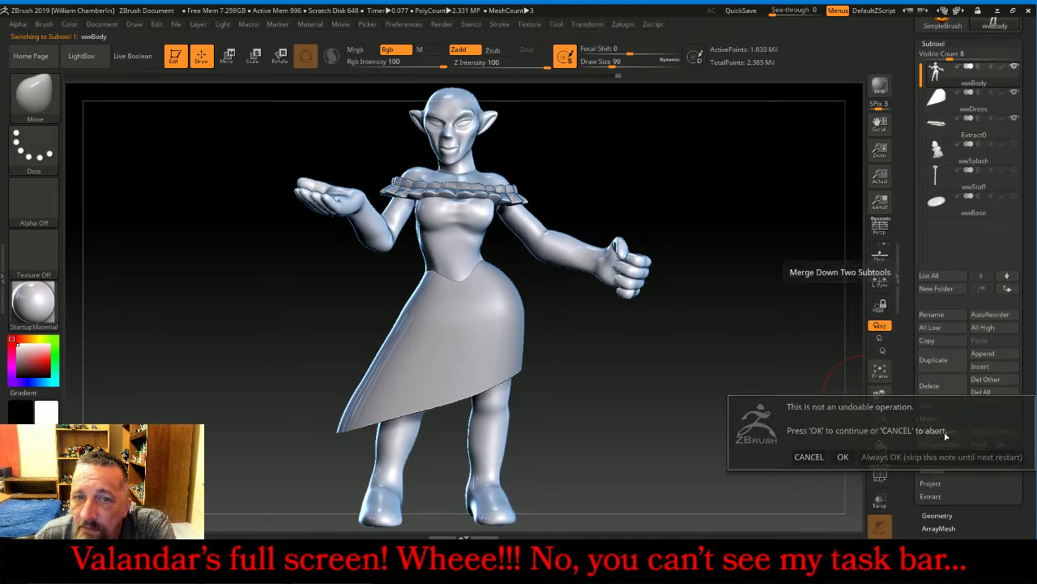
click(843, 456)
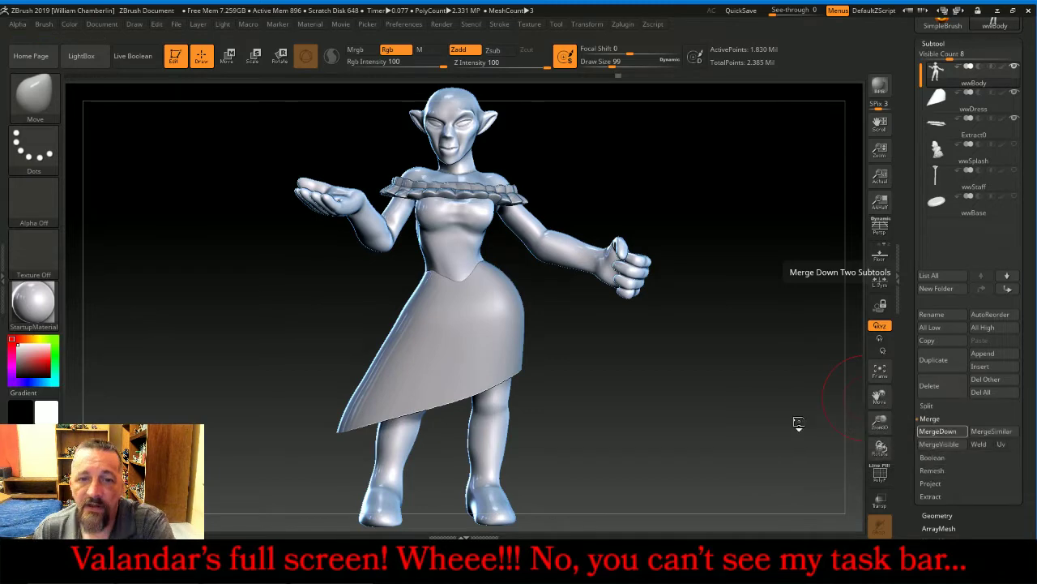
Remesh the merged body and dress with DynaMesh at resolution 768
key(ctrl)
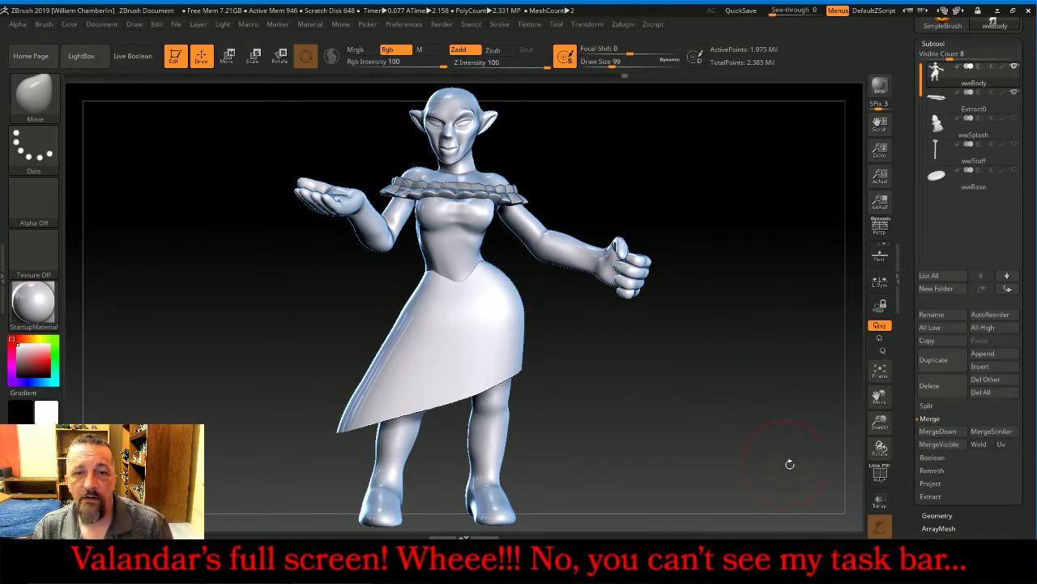
drag(880, 422, 886, 483)
click(937, 517)
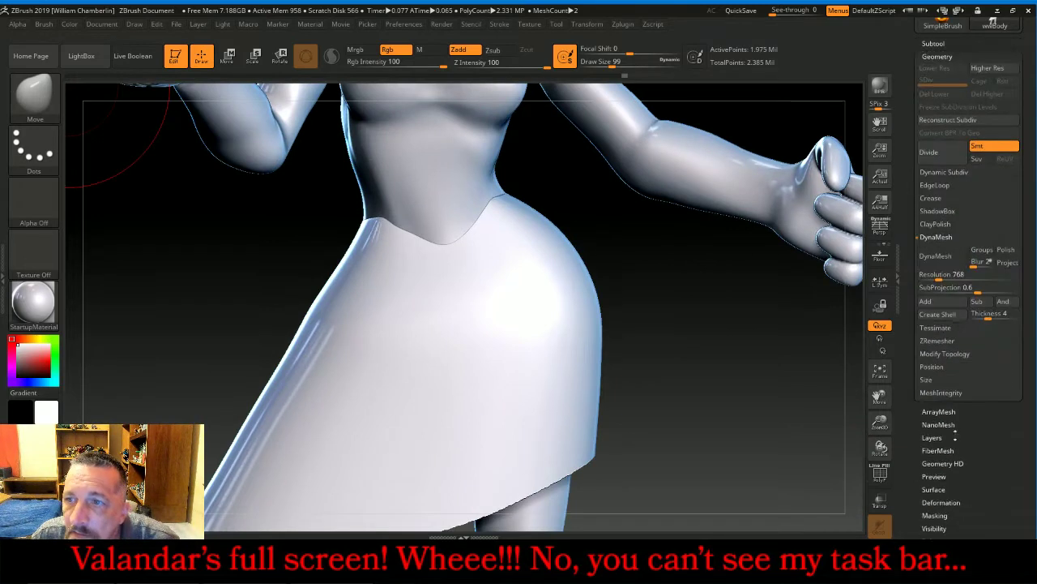
key(ctrl+d)
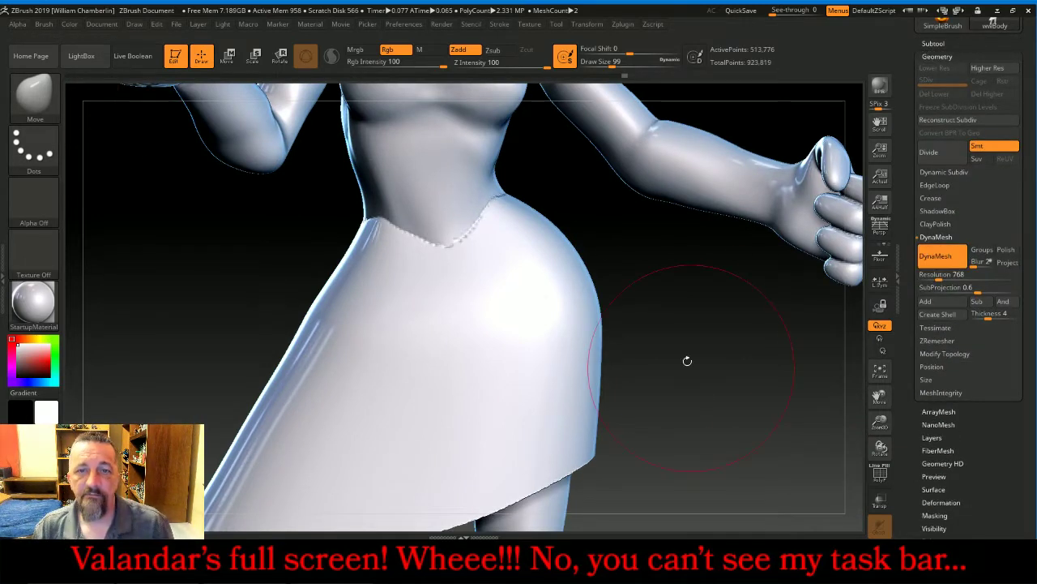
Reduce the draw size to 43 and smooth the jagged seam between skirt and body across the front waist
key(bracketleft)
key(bracketleft)
key(bracketleft)
key(bracketleft)
key(bracketleft)
key(bracketleft)
key(bracketleft)
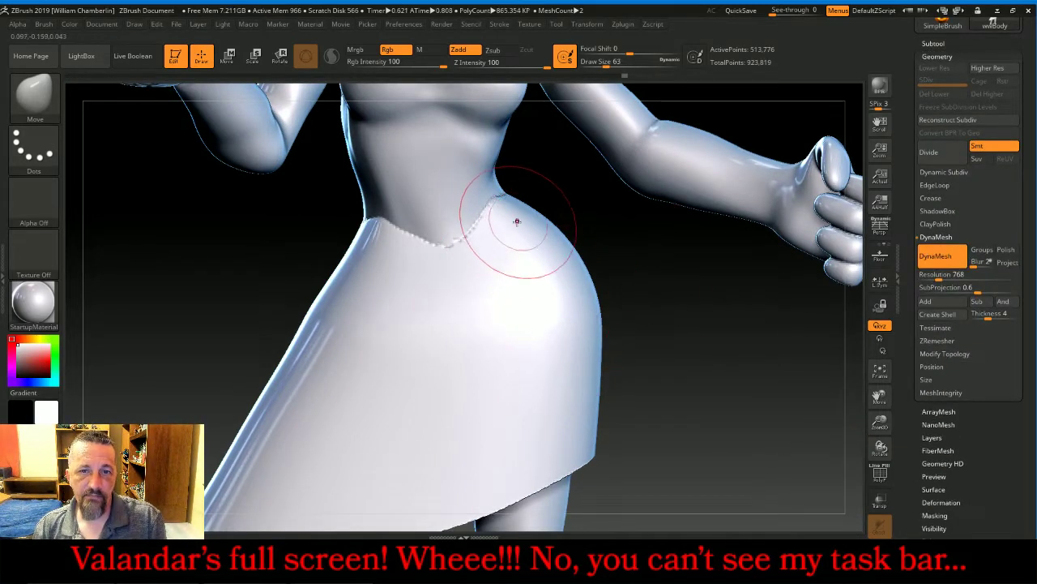
key(shift)
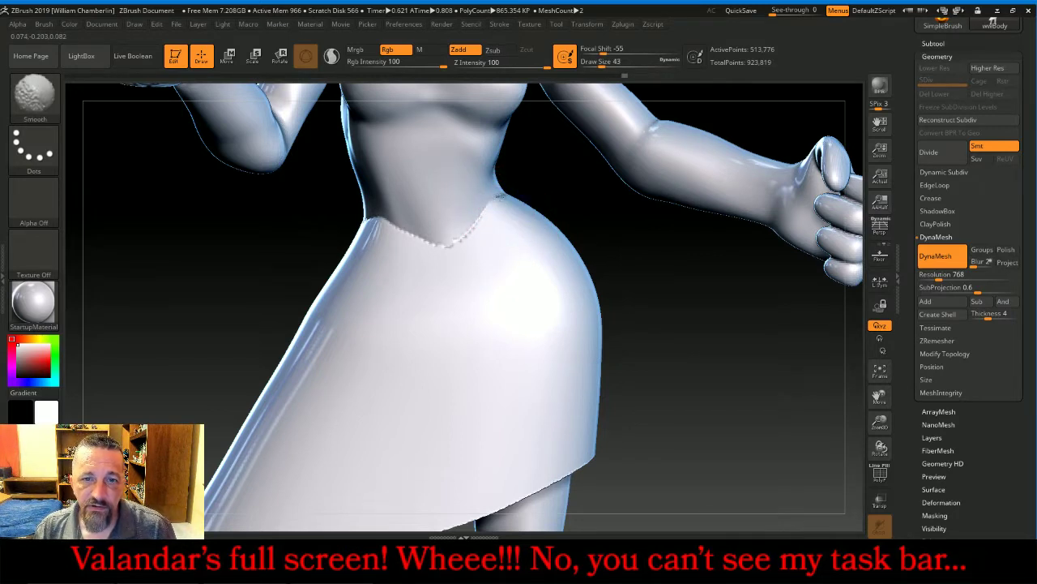
shift+drag(426, 231, 378, 214)
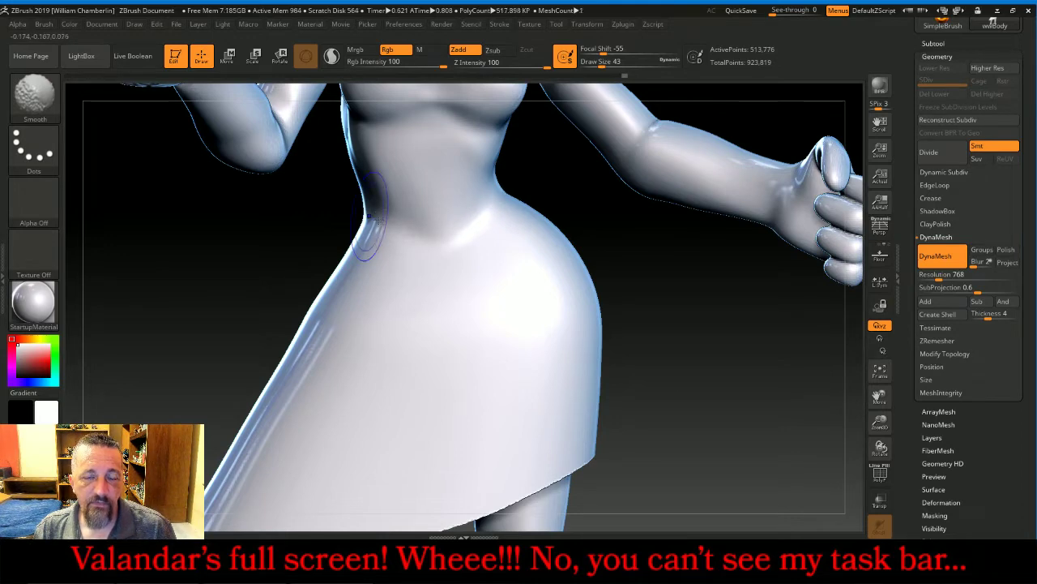
Smooth the skirt seam around the back of the waist and inspect the blended dress on the whole figure
mouse_move(691, 377)
mouse_down()
mouse_move(779, 374)
mouse_move(736, 295)
mouse_up()
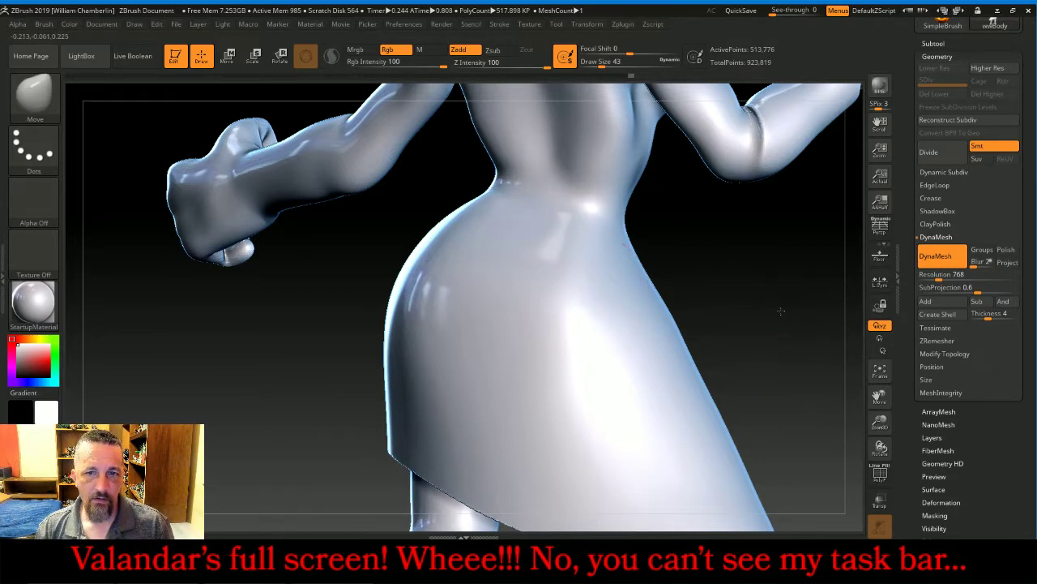
drag(791, 312, 825, 308)
mouse_move(557, 193)
shift+mouse_down()
mouse_move(531, 198)
mouse_move(528, 212)
shift+mouse_up()
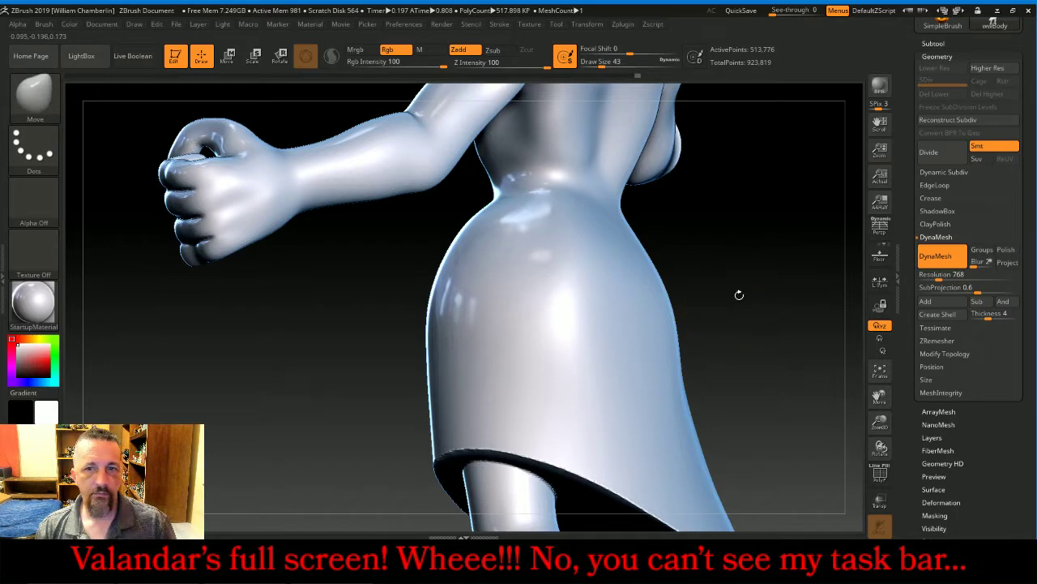
drag(764, 290, 847, 286)
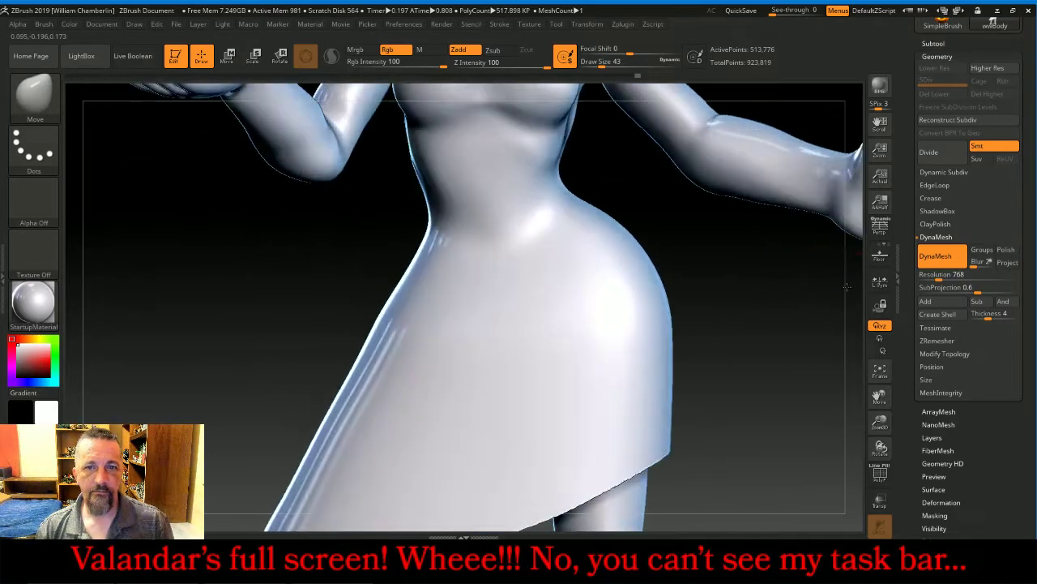
click(880, 369)
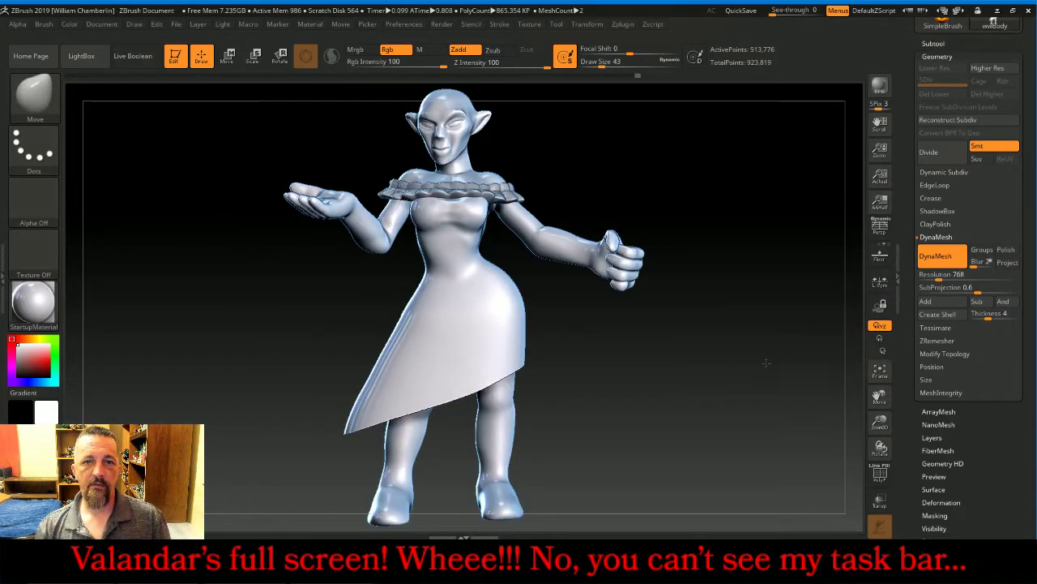
shift+drag(766, 363, 750, 368)
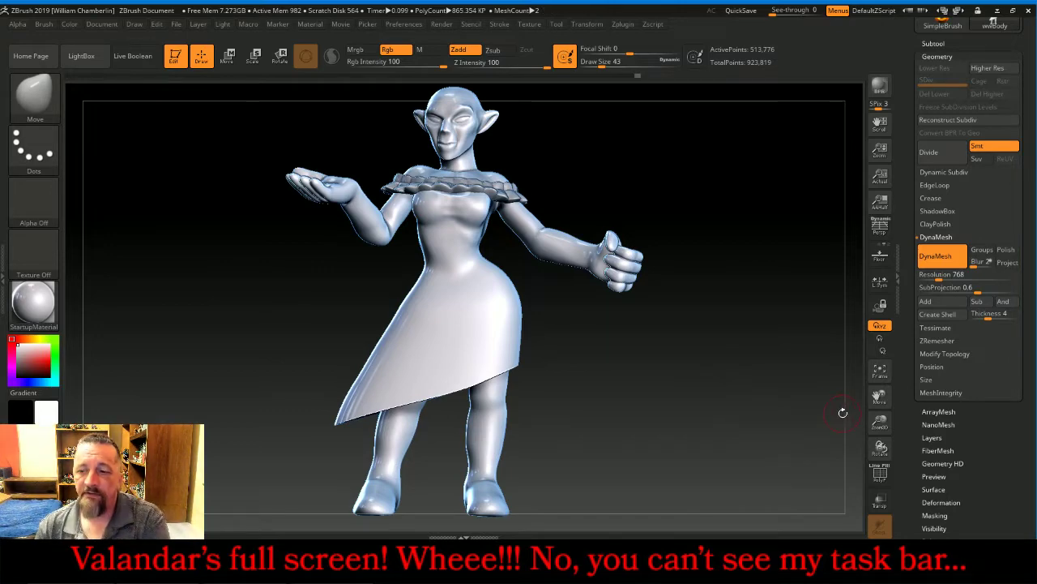
Bring up the viewers' live chat and review the outfit requests for details about the belt
drag(880, 422, 879, 407)
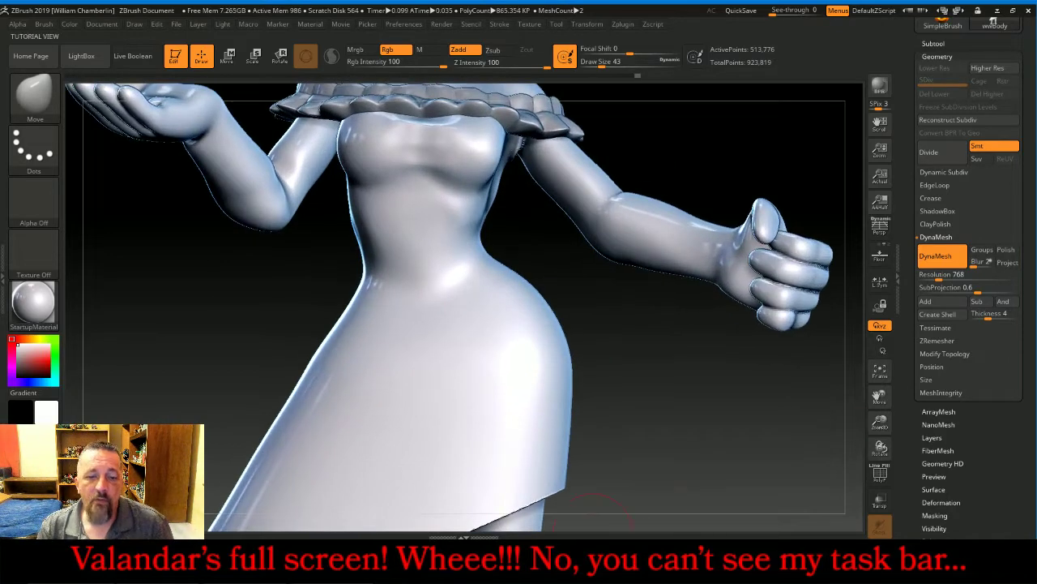
click(502, 569)
scroll(1013, 401, up, 7)
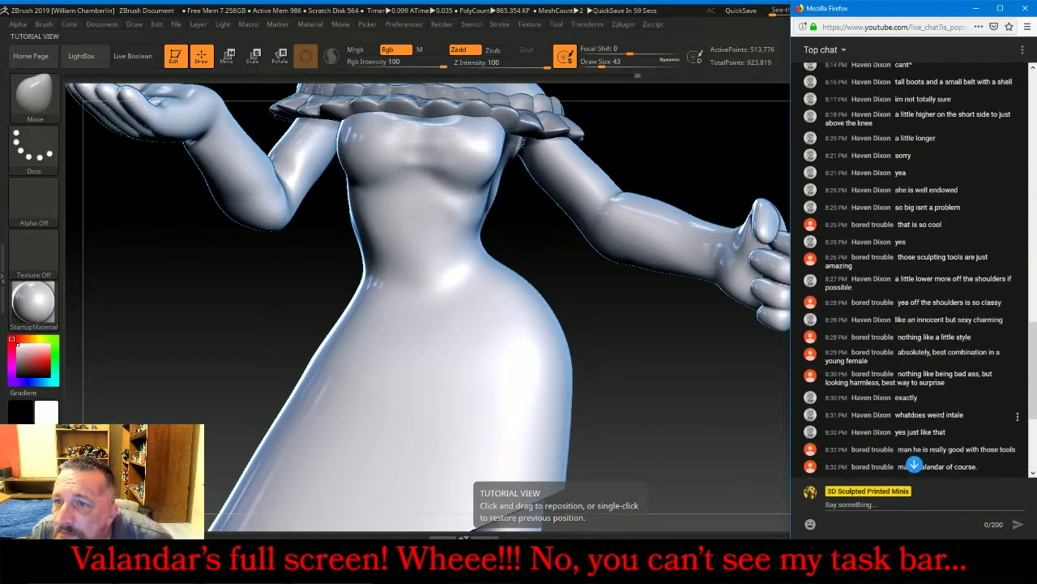
scroll(966, 369, up, 1)
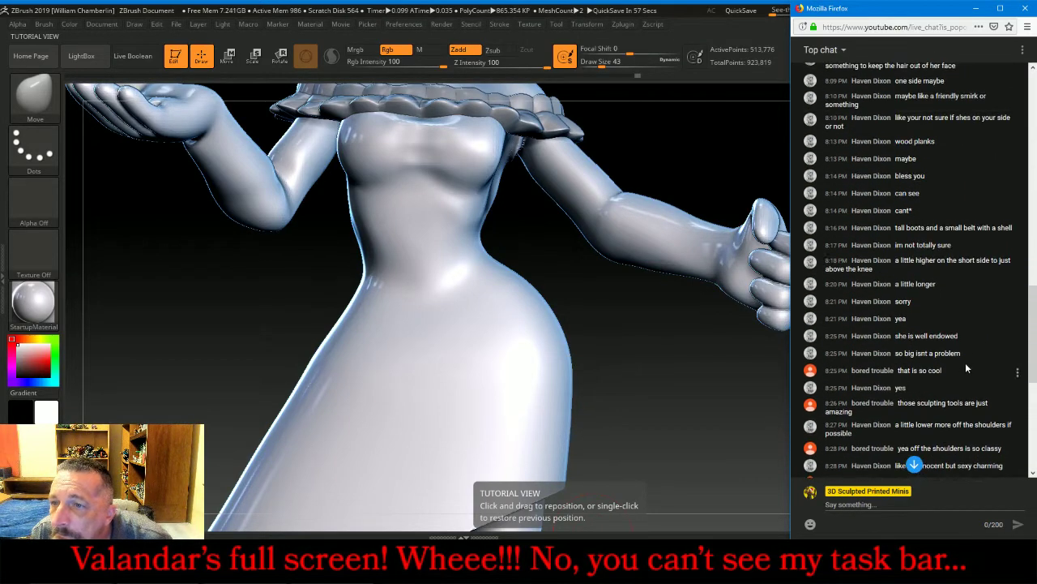
scroll(978, 338, down, 8)
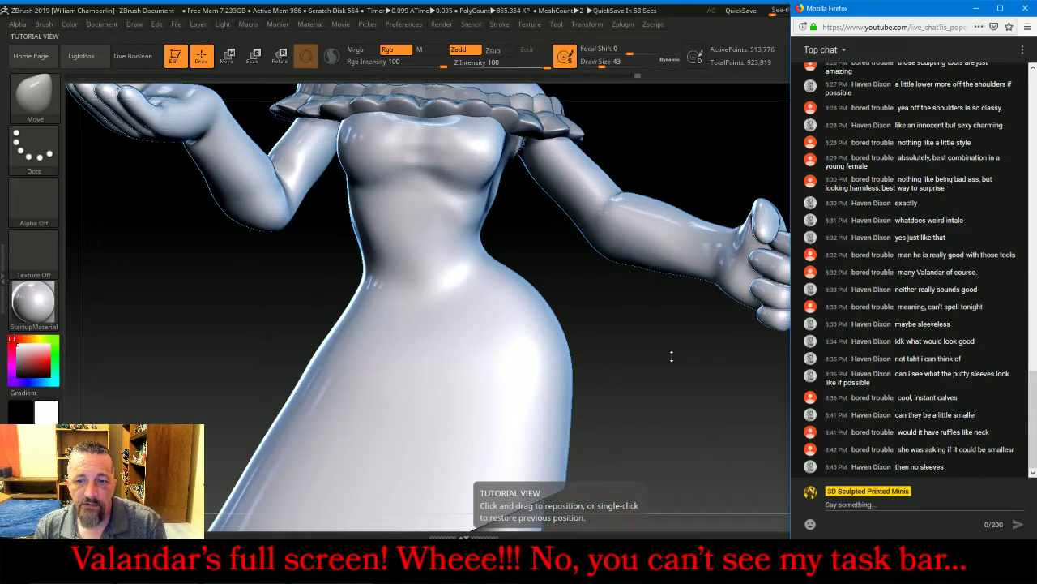
click(198, 572)
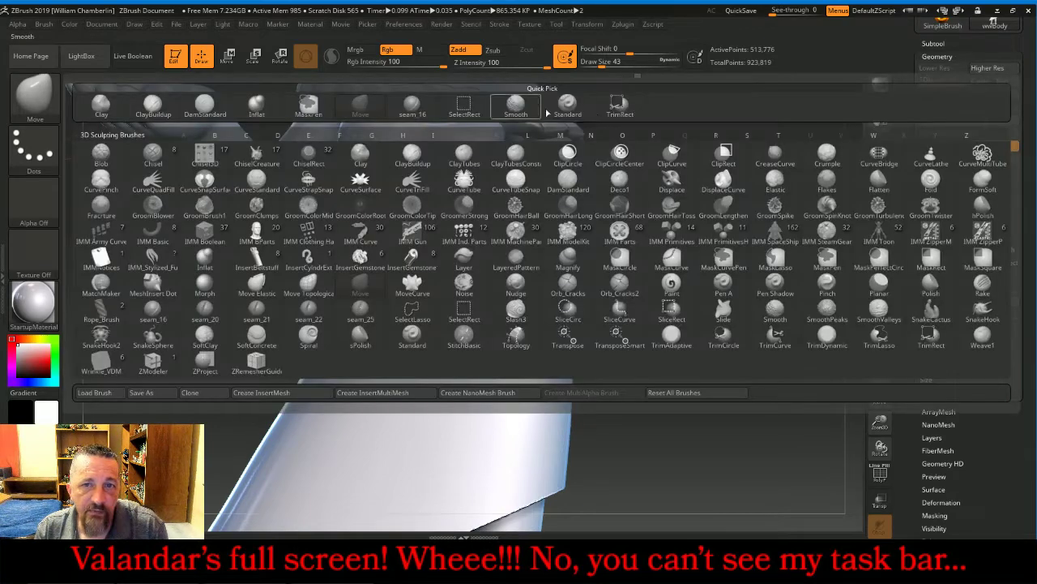
Switch to the Standard brush at draw size 16 and mask a V-shaped belt band across the front waist
click(34, 96)
click(562, 110)
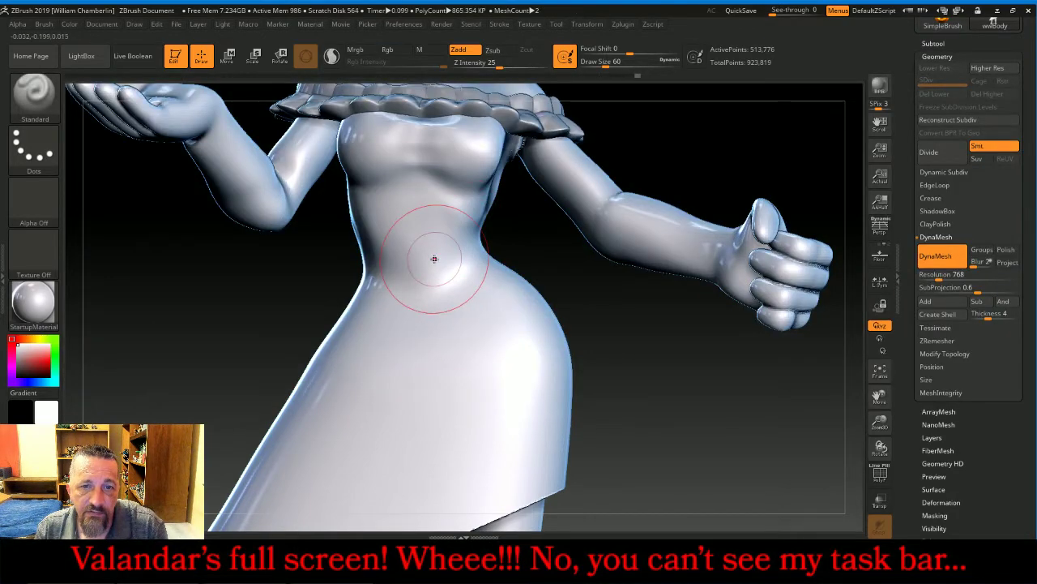
key(bracketleft)
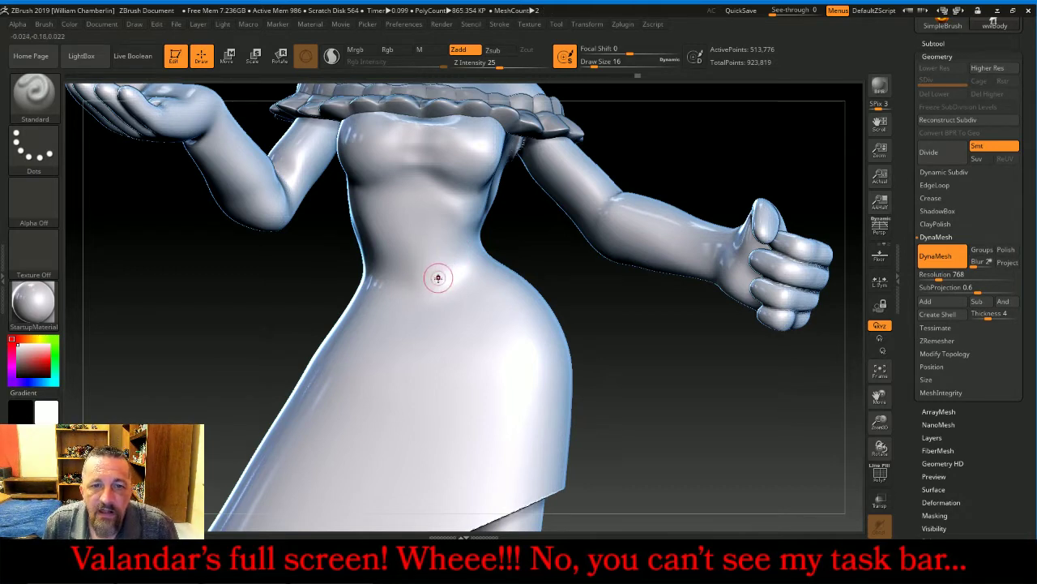
key(ctrl)
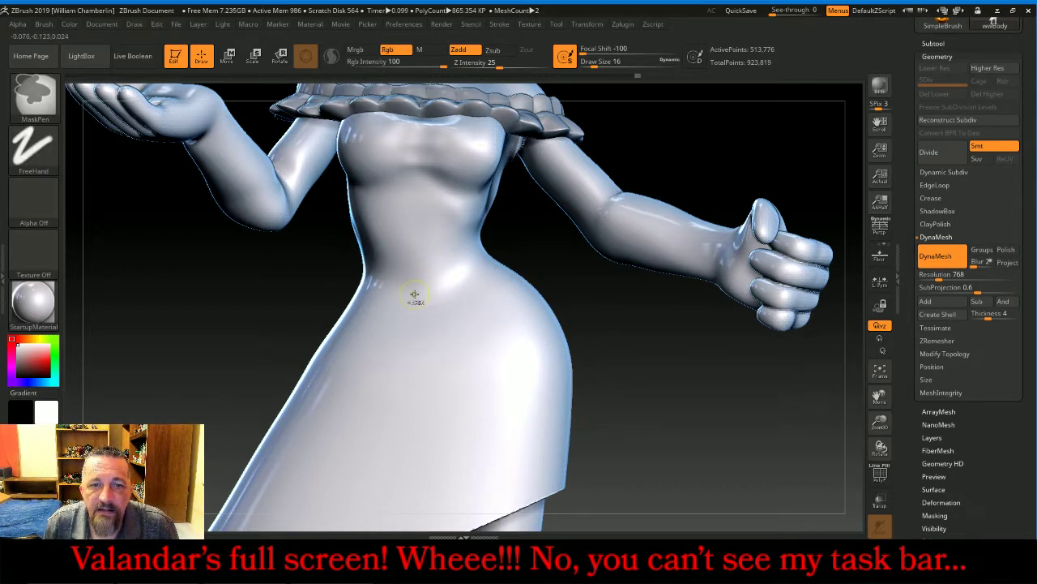
ctrl+drag(409, 292, 458, 262)
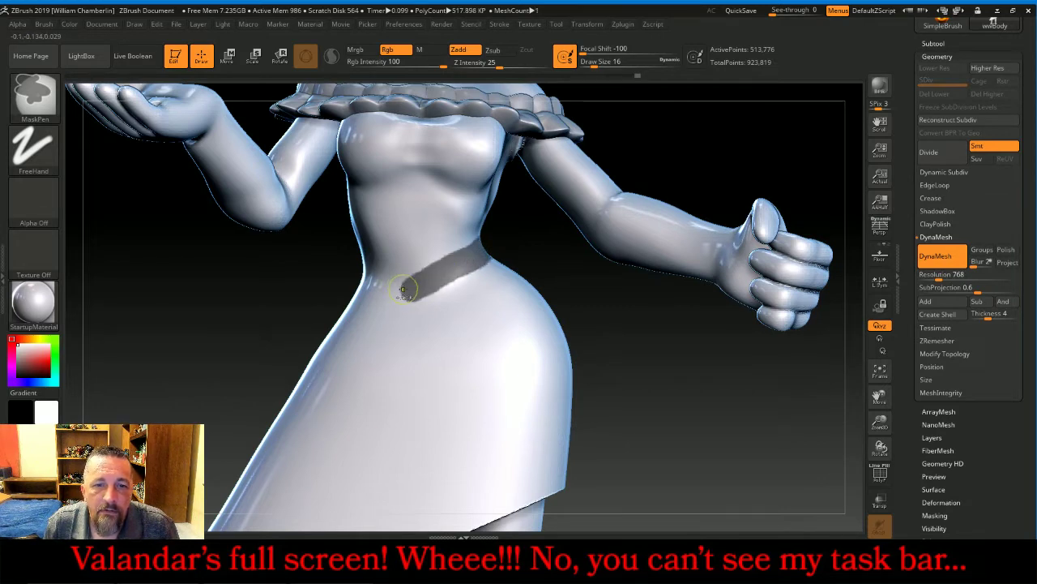
ctrl+drag(403, 289, 399, 286)
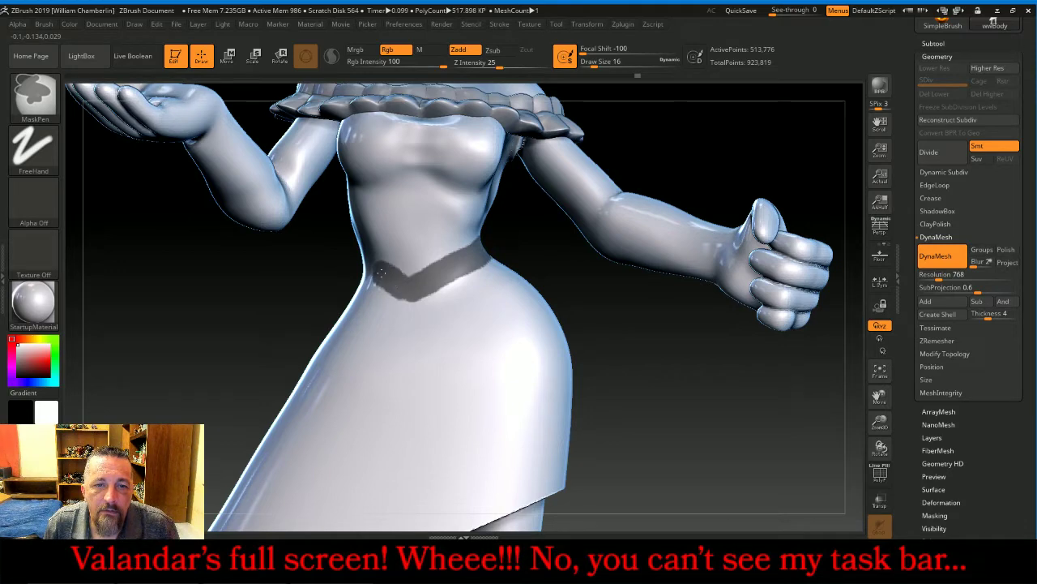
ctrl+drag(372, 266, 350, 280)
Continue the belt mask around the sides and back of the waist until the band is closed
mouse_move(206, 277)
mouse_down()
mouse_move(351, 281)
mouse_move(374, 259)
mouse_move(334, 250)
mouse_up()
key(ctrl)
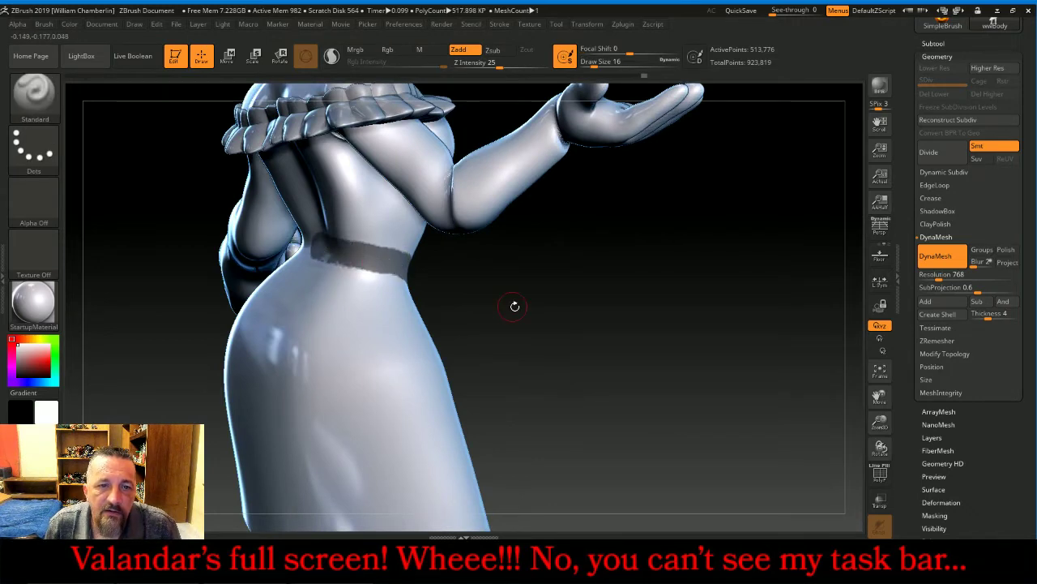
mouse_move(514, 303)
mouse_down()
mouse_move(598, 308)
mouse_move(524, 273)
mouse_up()
key(ctrl)
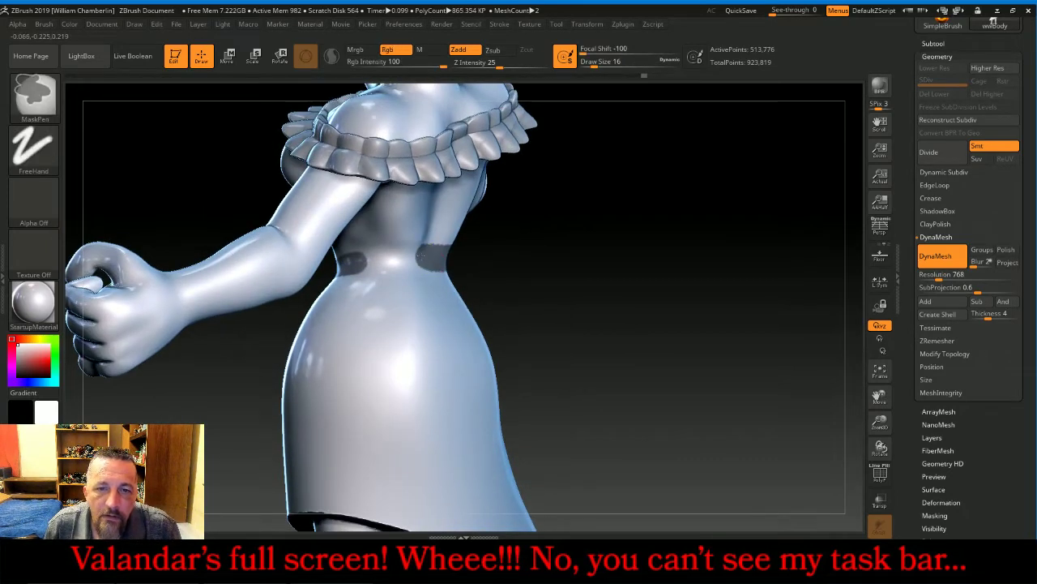
ctrl+drag(418, 256, 383, 258)
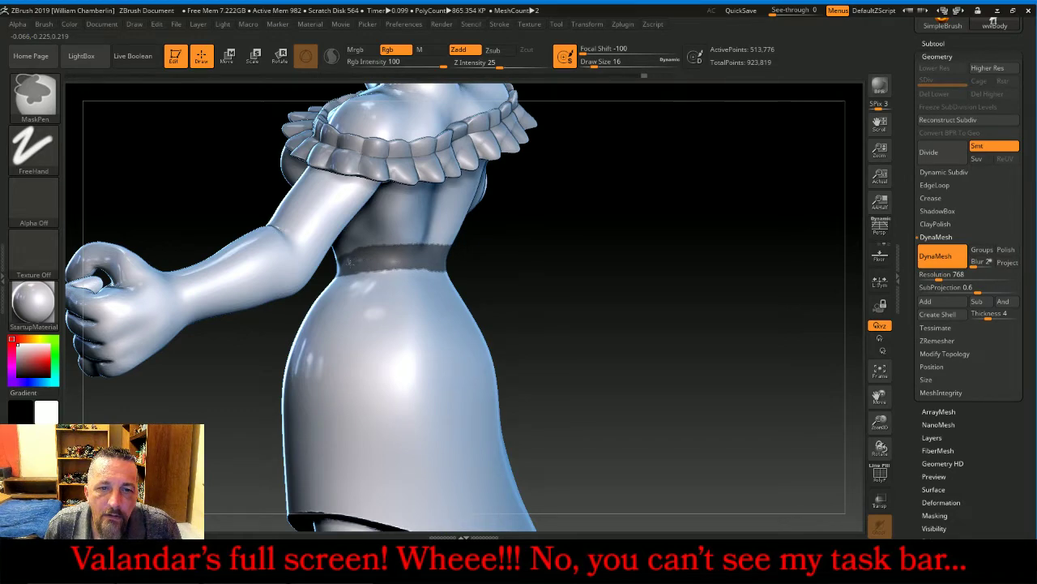
drag(540, 271, 609, 261)
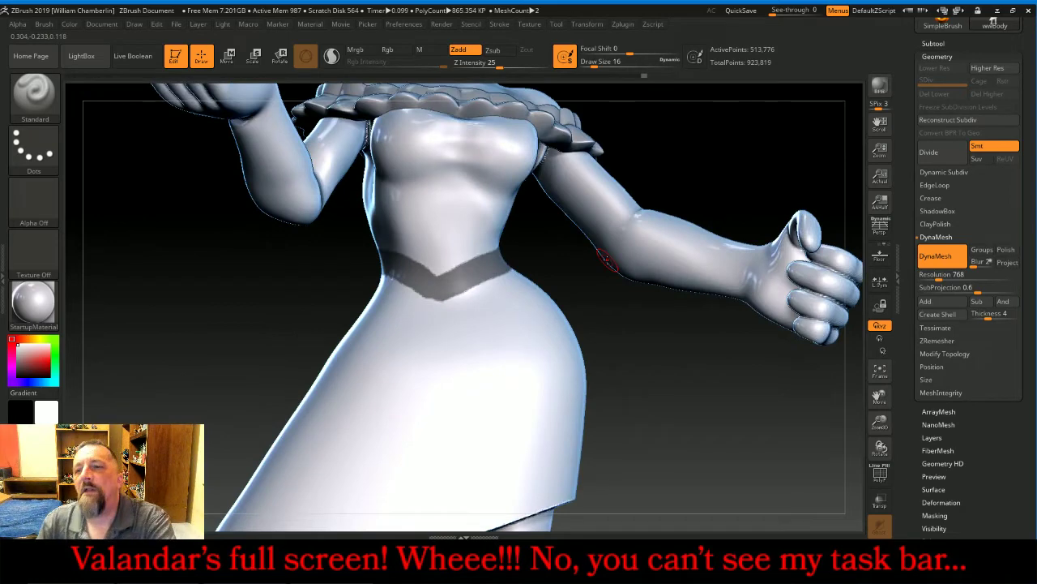
Extract the masked waist band as a separate belt with smoothing 5 and thickness 0.02, and make the belt the active subtool
click(933, 43)
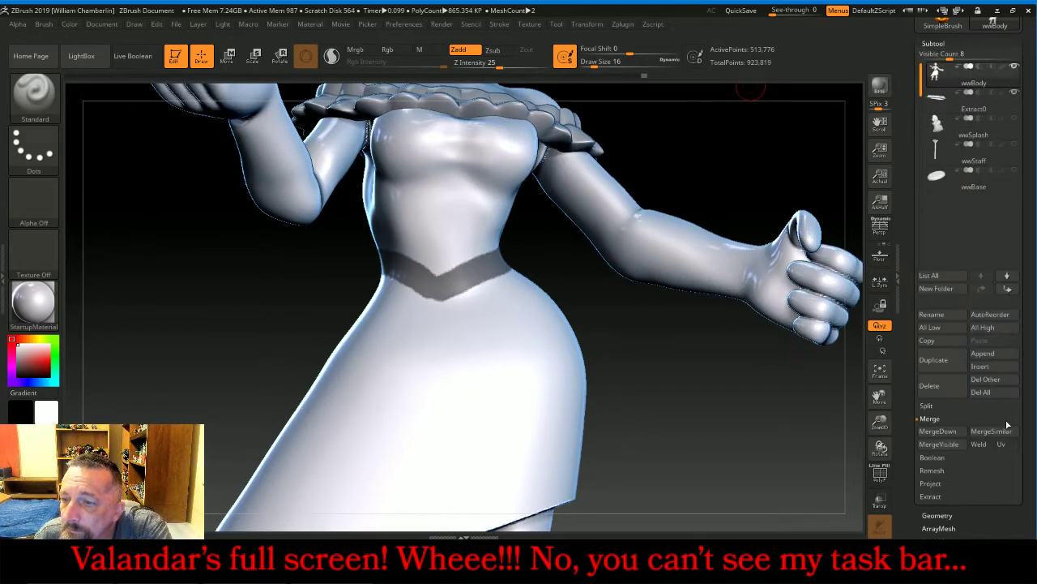
click(969, 495)
click(930, 490)
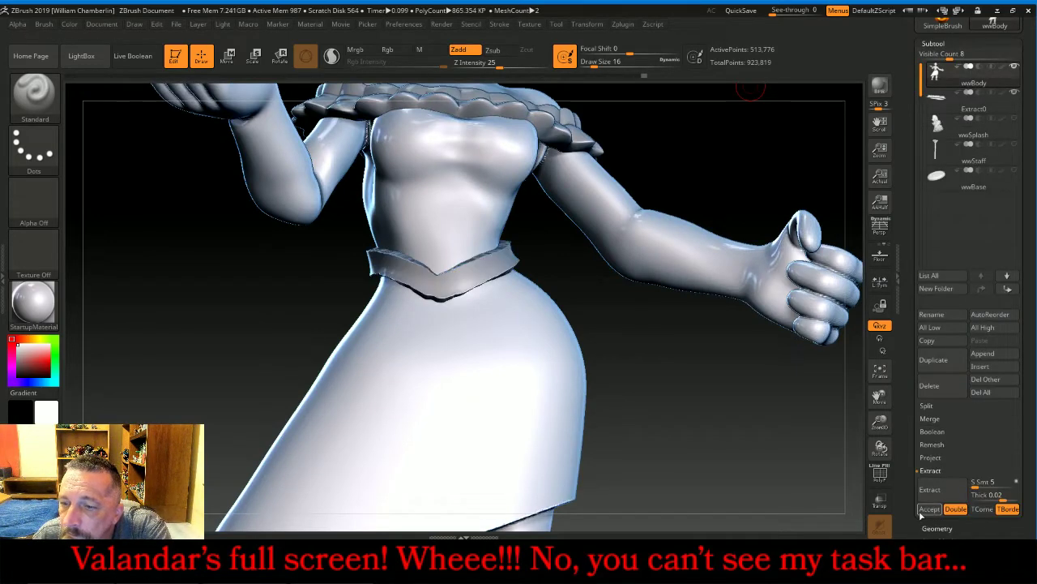
click(928, 508)
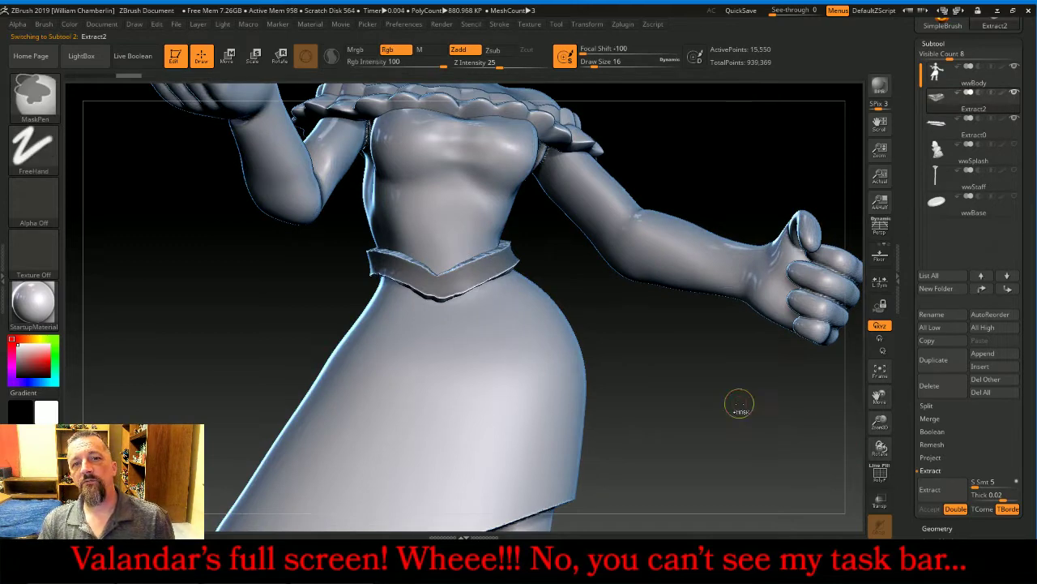
click(936, 81)
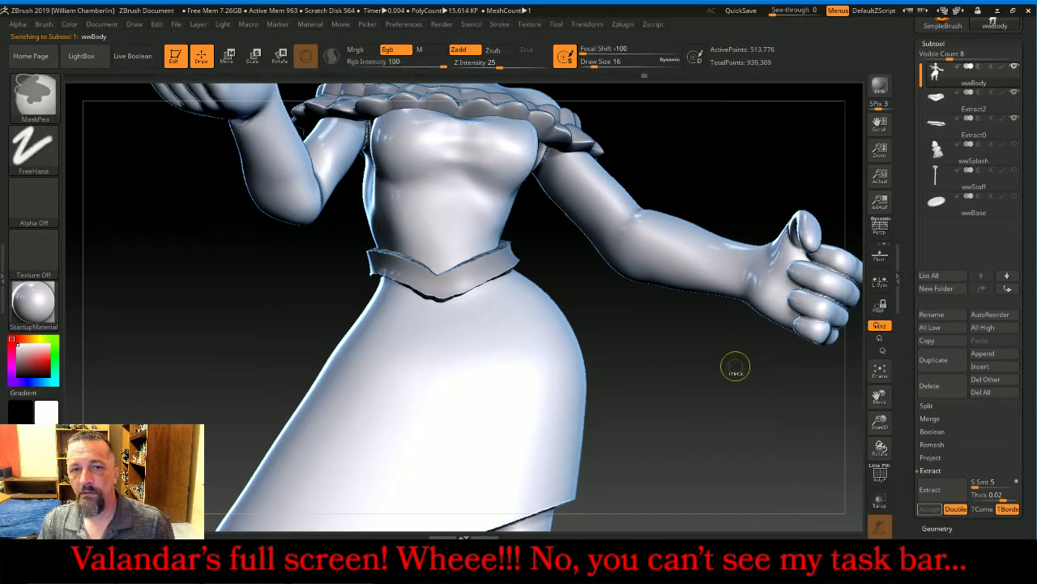
click(936, 98)
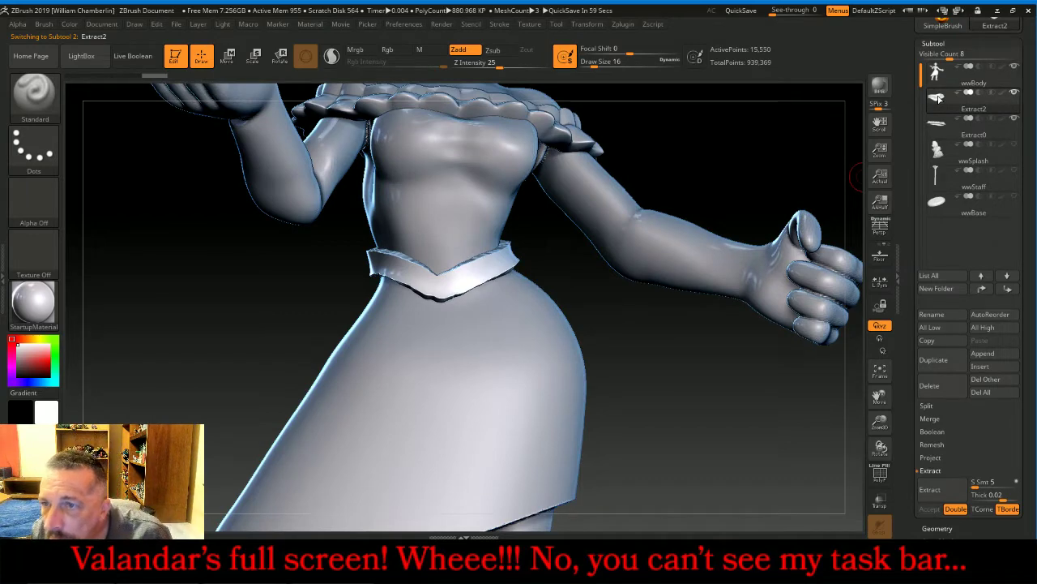
Insert the discbuckle mesh from the InsertGemstone brush at the point of the belt's front V
click(49, 101)
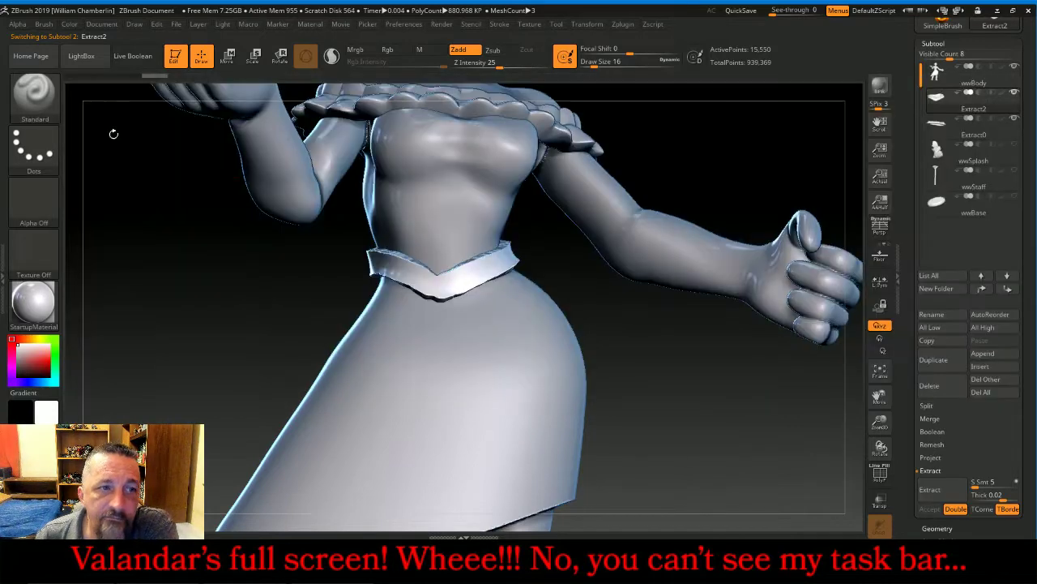
click(39, 93)
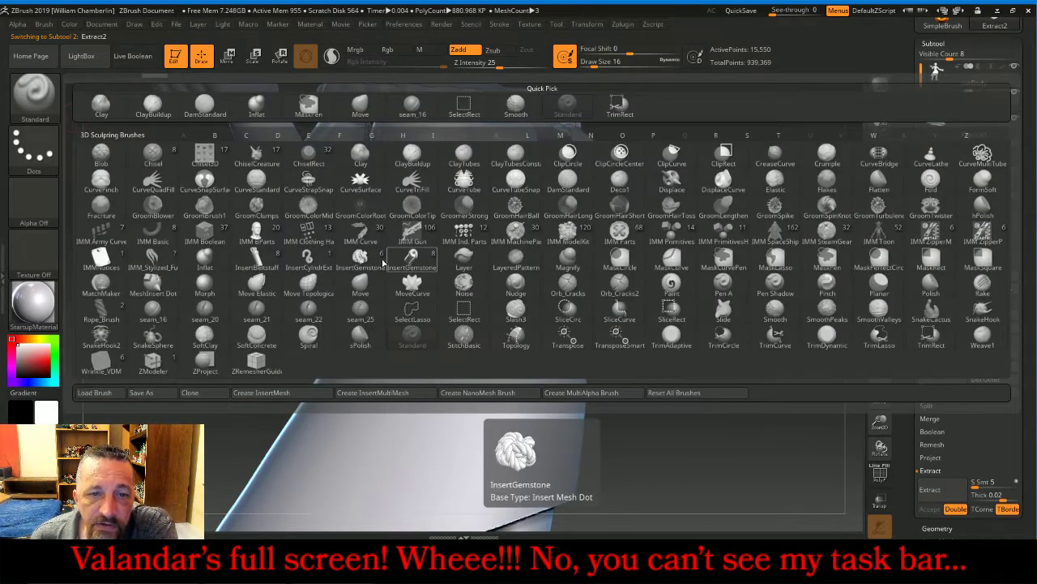
click(412, 258)
click(276, 91)
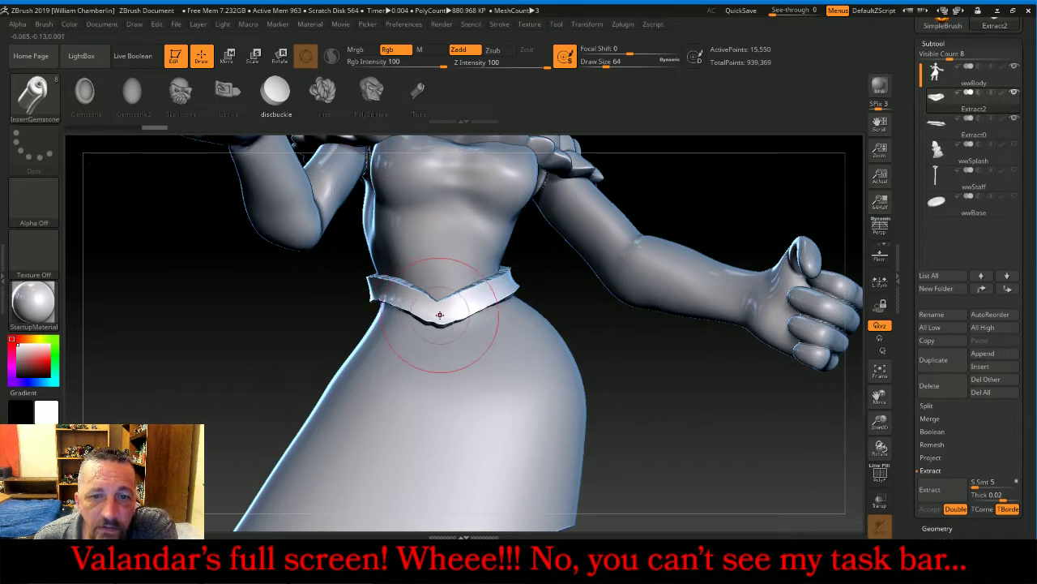
drag(437, 311, 437, 333)
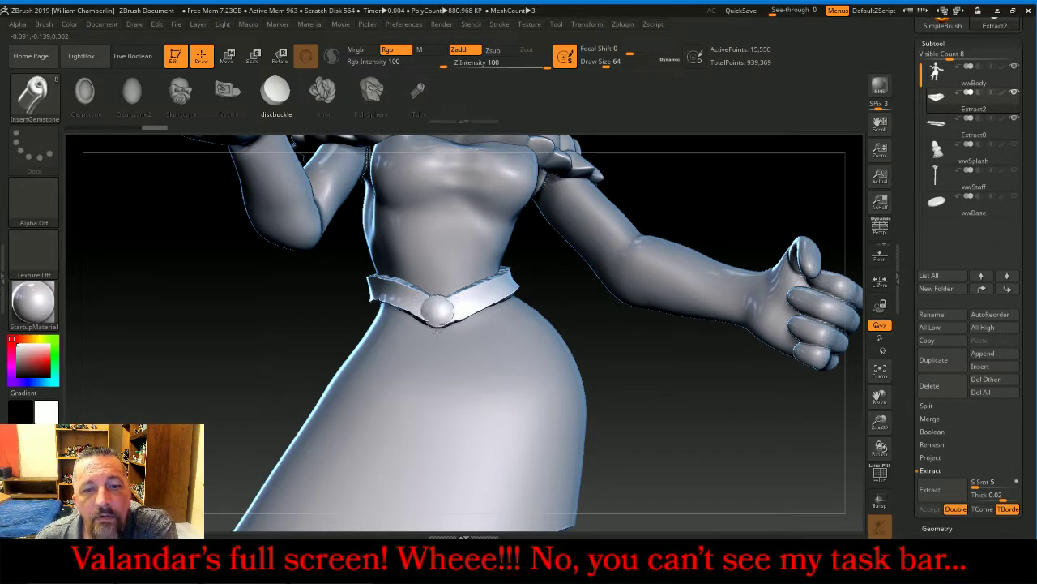
Move the disc buckle about 0.0123 outward from the front of the belt
click(228, 55)
drag(262, 256, 215, 258)
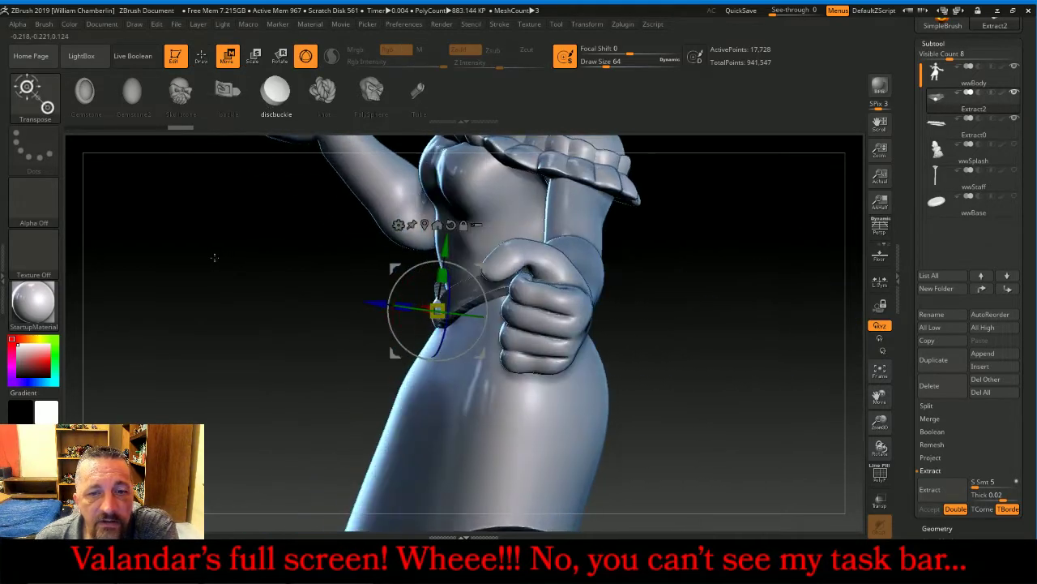
drag(366, 302, 359, 298)
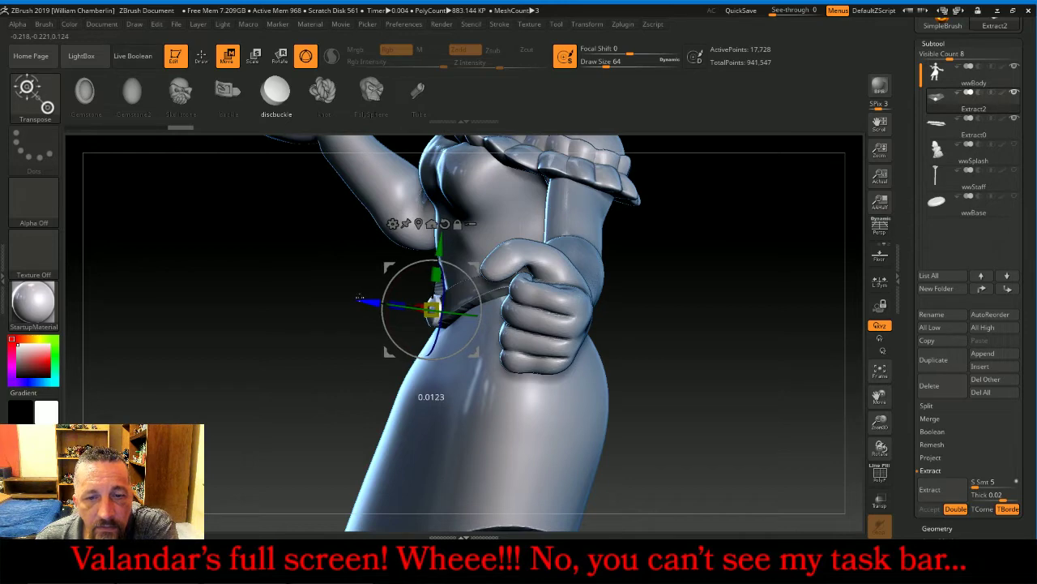
drag(272, 303, 317, 314)
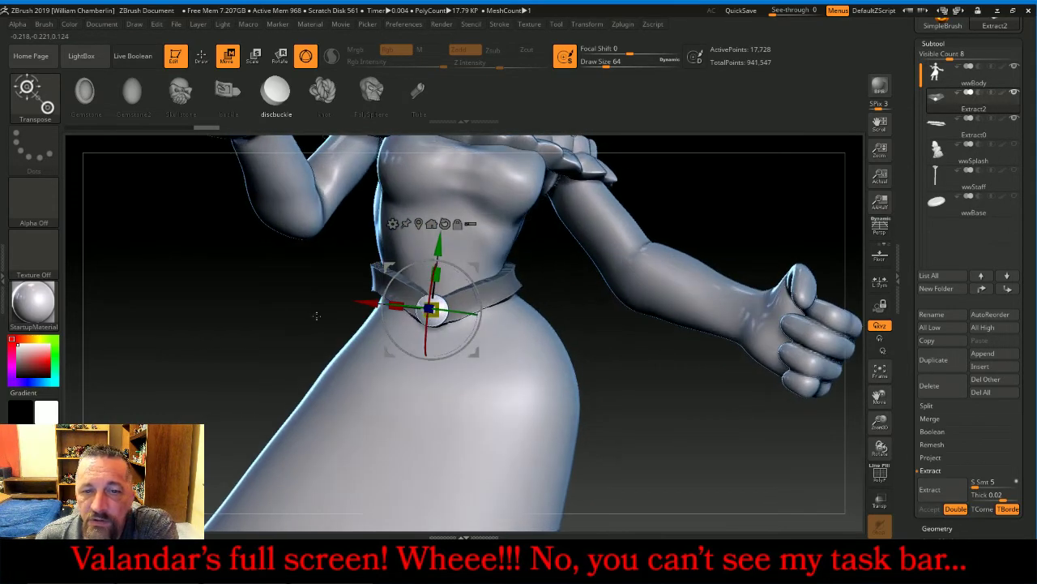
Split the unmasked buckle from the belt into its own subtool, select it and return to Draw mode
click(961, 406)
click(963, 457)
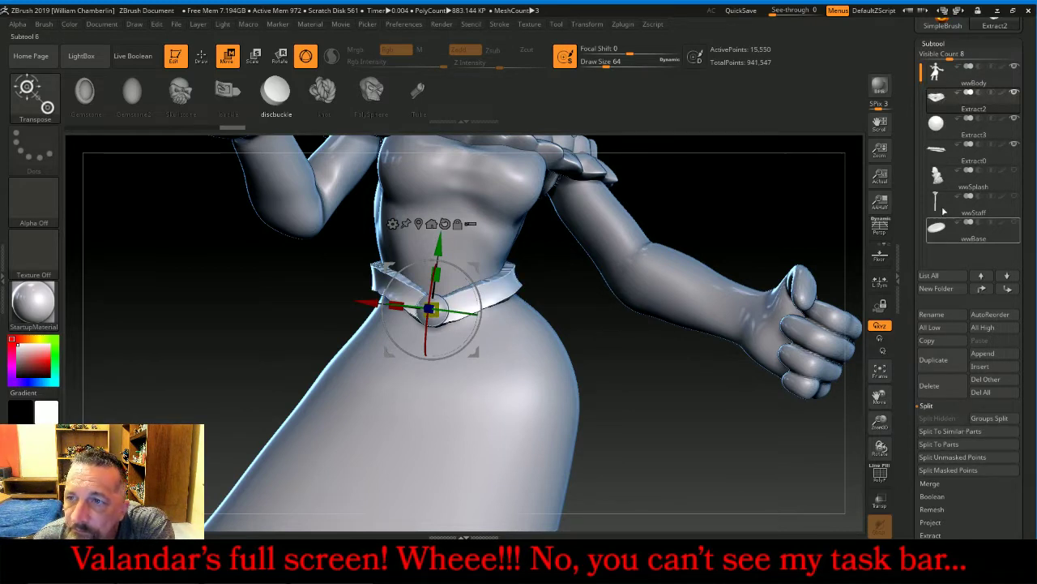
click(939, 123)
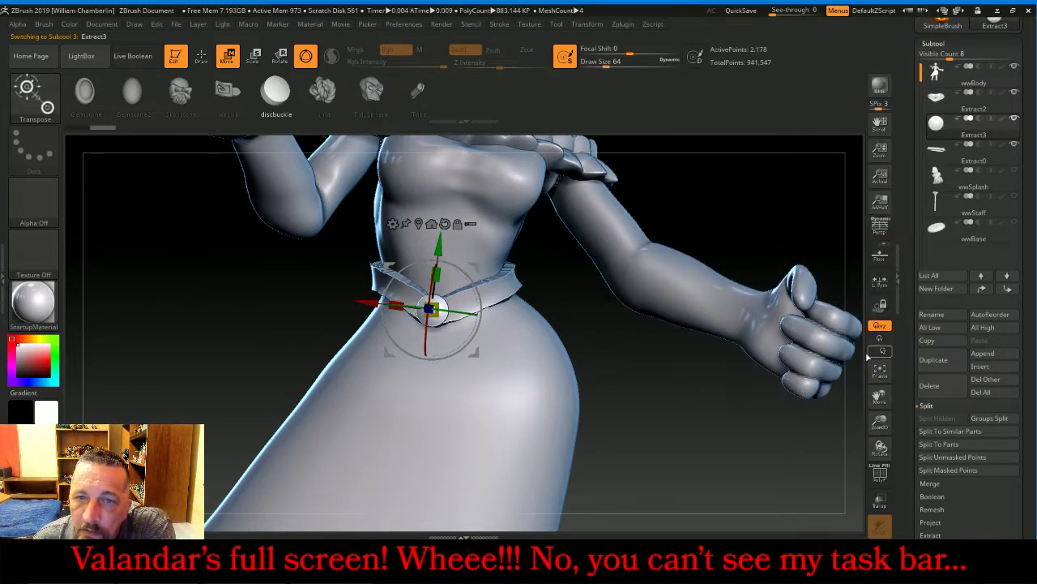
click(201, 55)
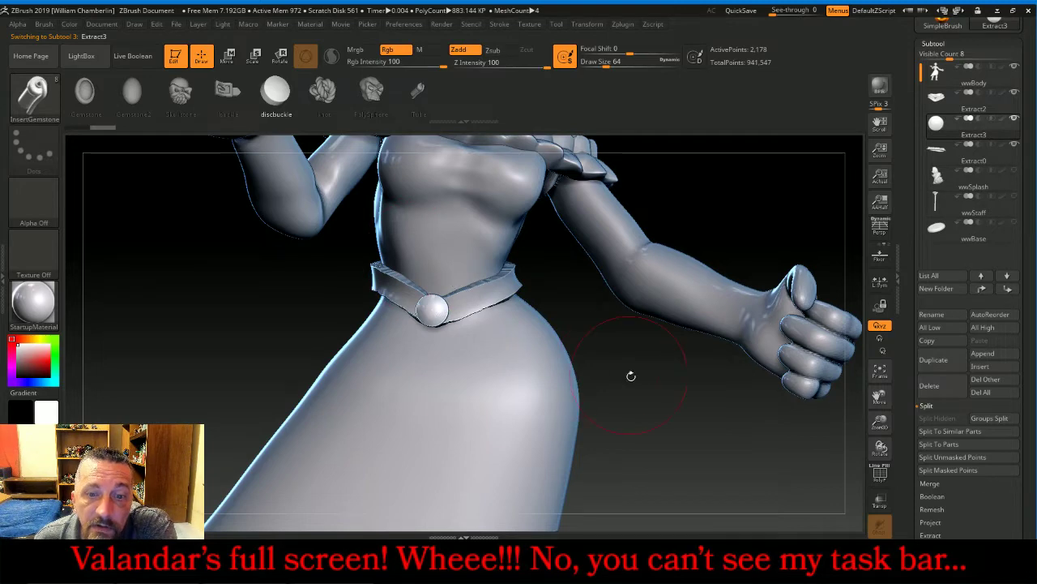
Frame the disc buckle, subdivide it three times and delete its lower subdivision levels
drag(663, 392, 770, 423)
click(879, 371)
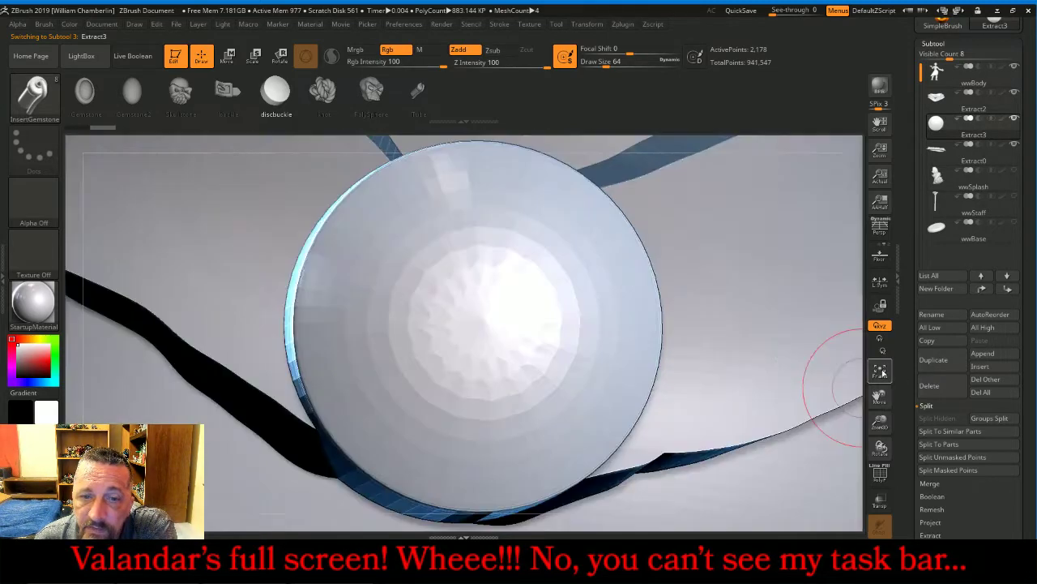
drag(890, 412, 877, 389)
drag(881, 446, 881, 446)
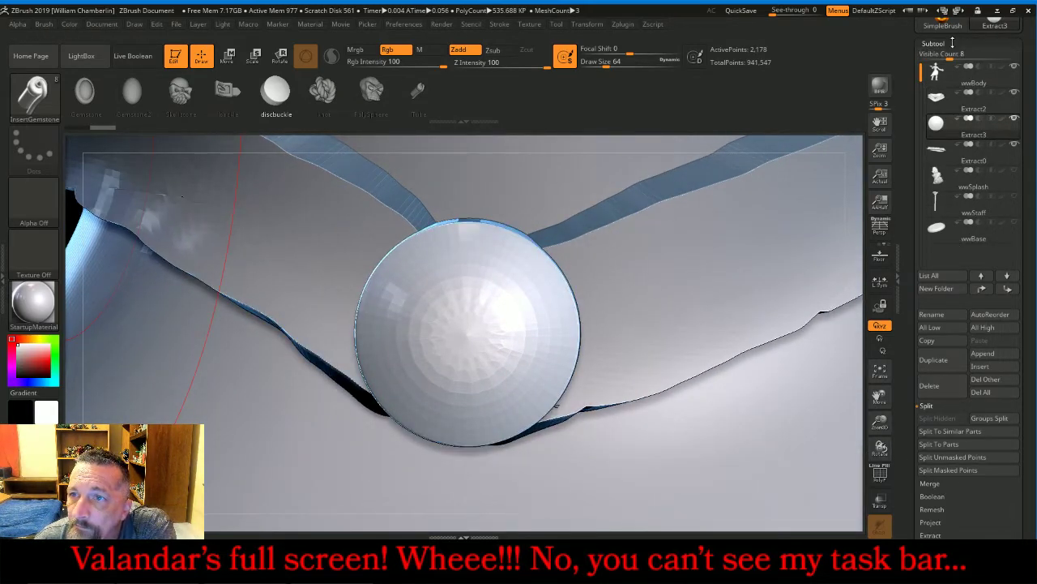
click(952, 42)
click(948, 56)
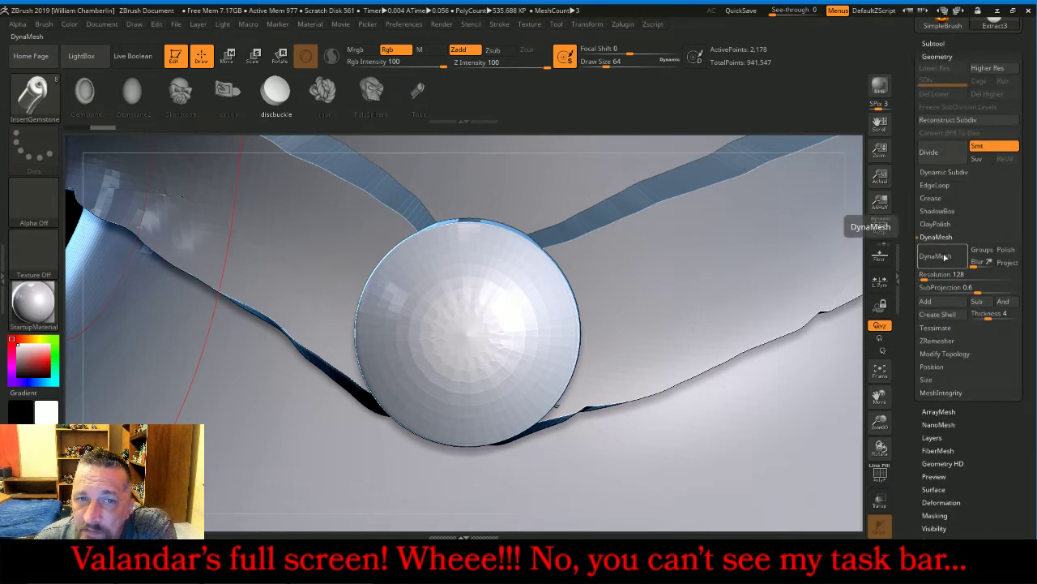
click(945, 154)
click(945, 154)
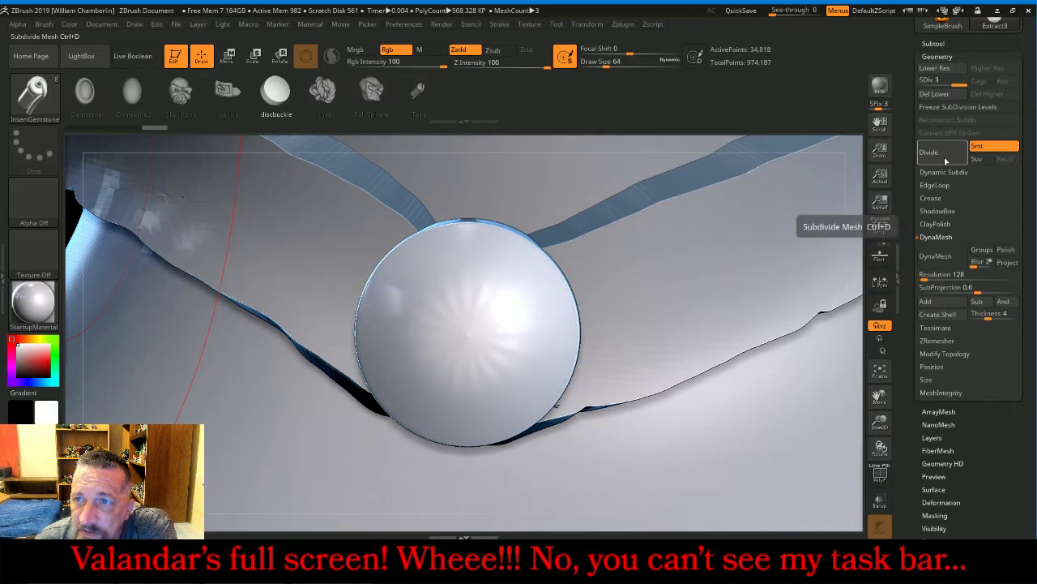
click(934, 93)
Try remeshing the disc buckle with DynaMesh at resolution 128, and undo the remesh
click(936, 256)
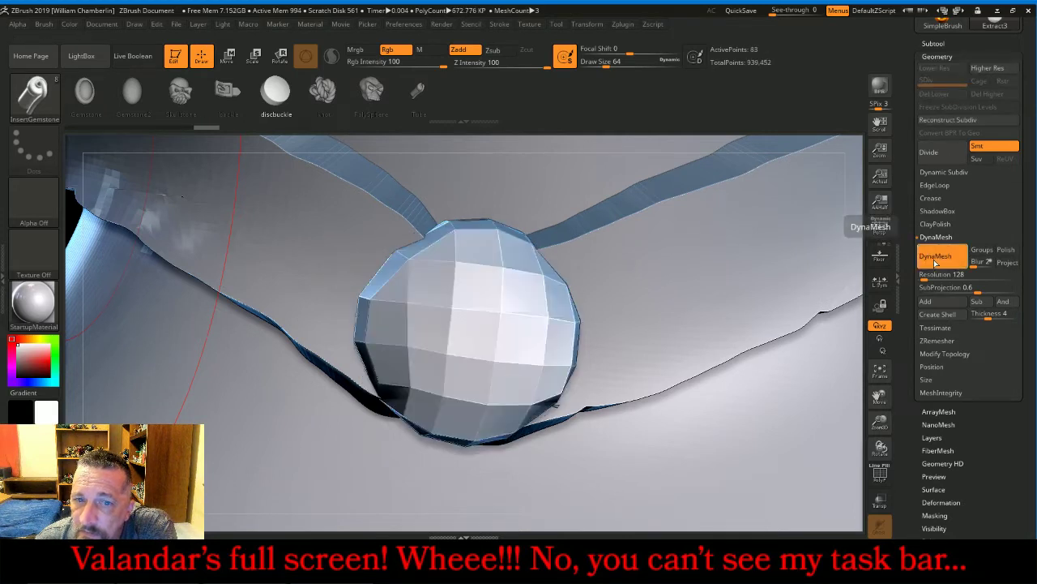
key(ctrl+z)
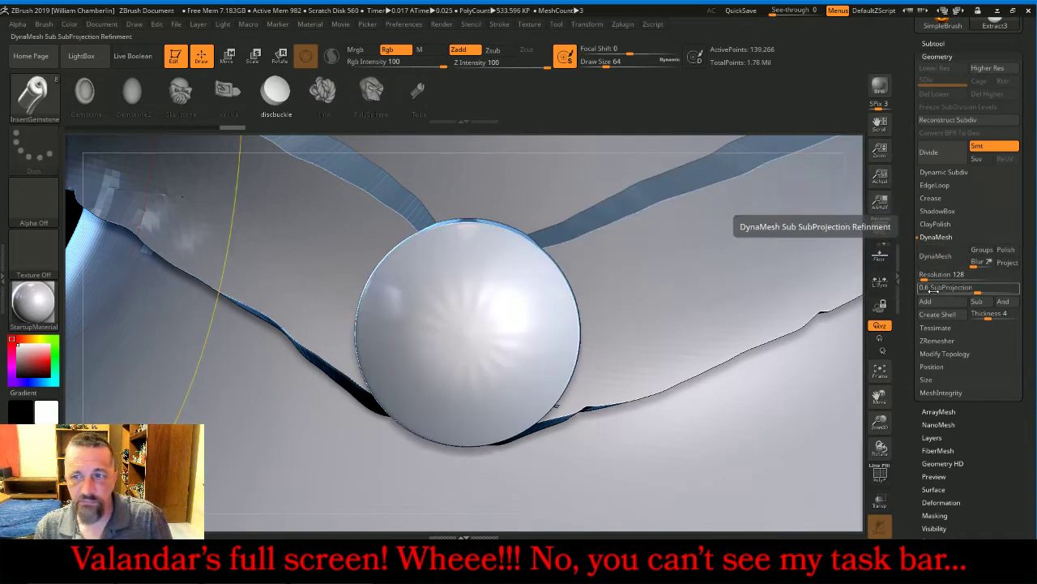
Try remeshing the disc buckle with DynaMesh at resolution 256, and undo the remesh
click(937, 278)
text(256)
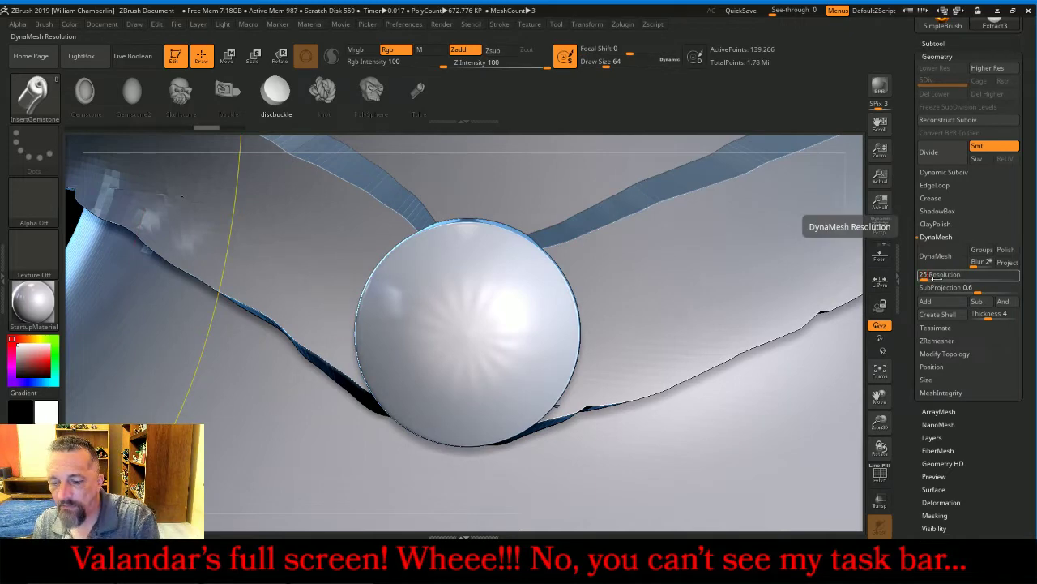
key(Return)
click(936, 258)
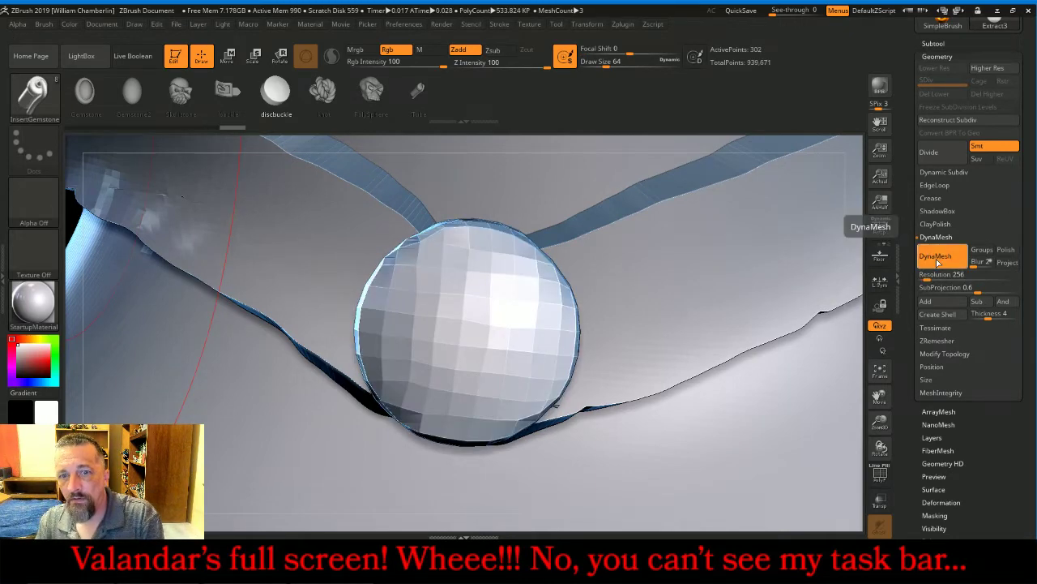
key(ctrl+z)
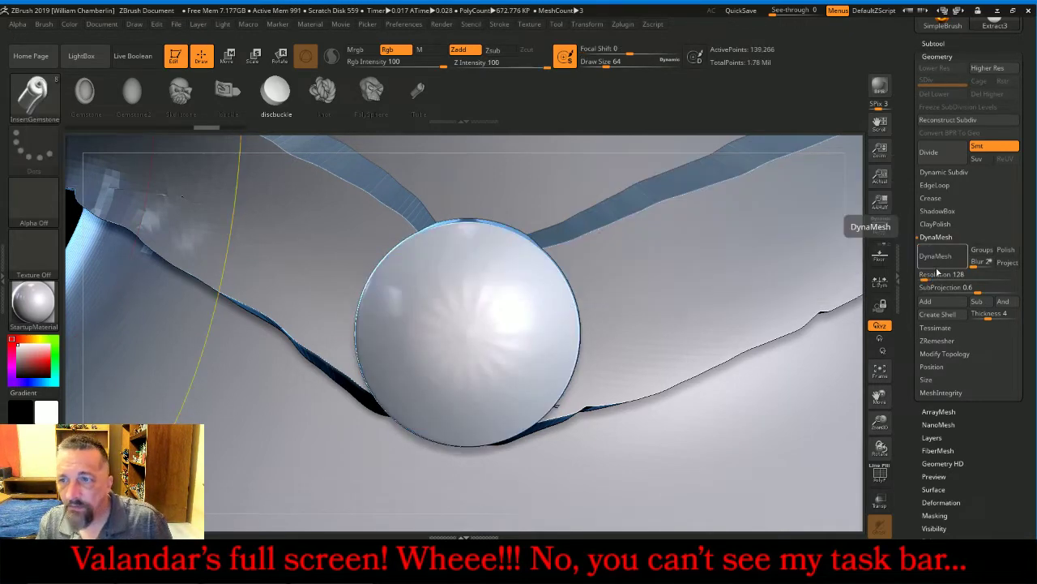
Remesh the disc buckle with DynaMesh at resolution 512
click(938, 274)
text(512)
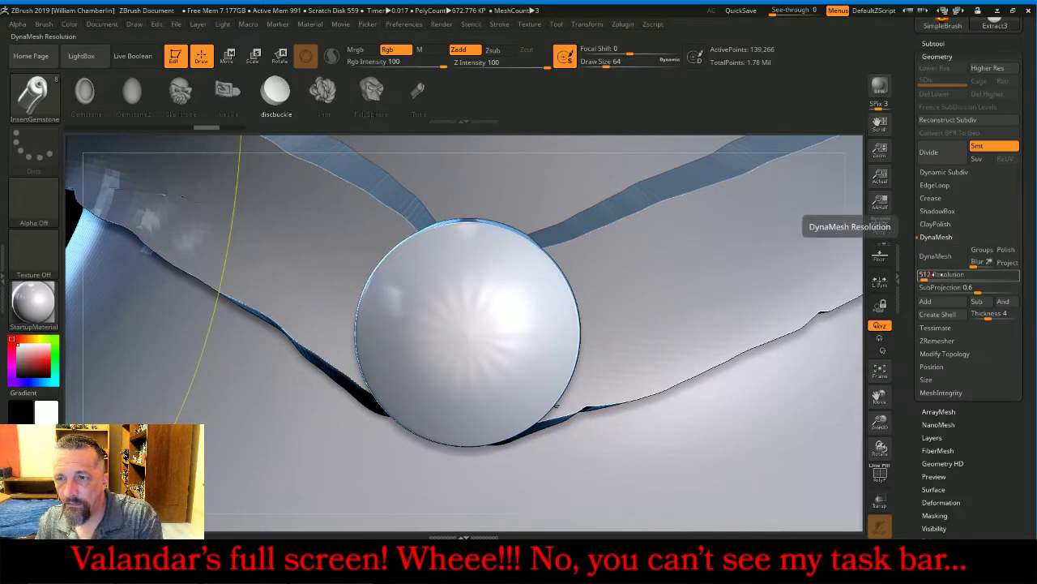
key(Return)
click(935, 255)
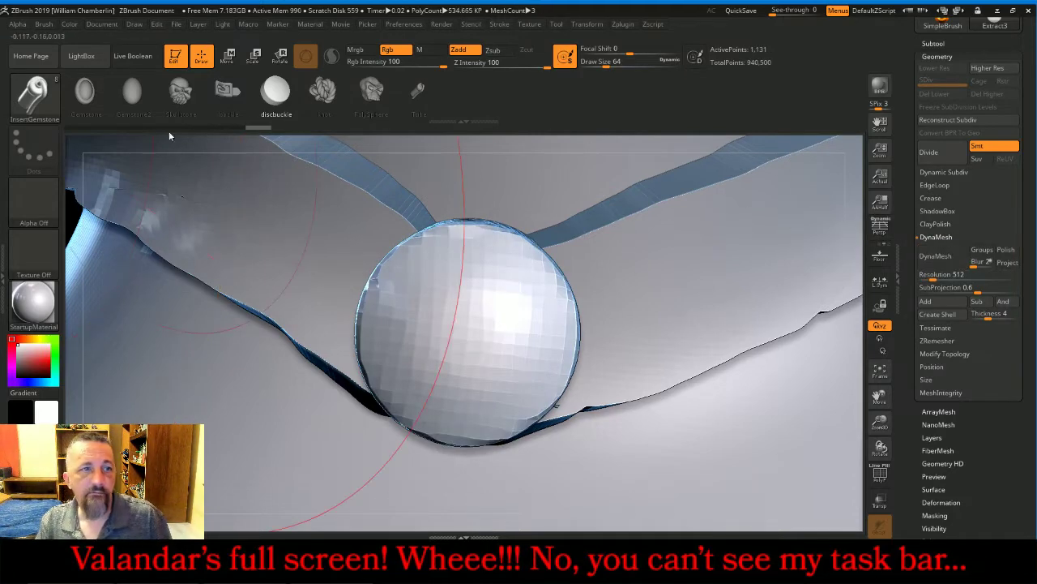
Push the disc buckle's upper sides inward into a narrow neck using Move Topological at draw size 14 and focal shift 46
click(47, 104)
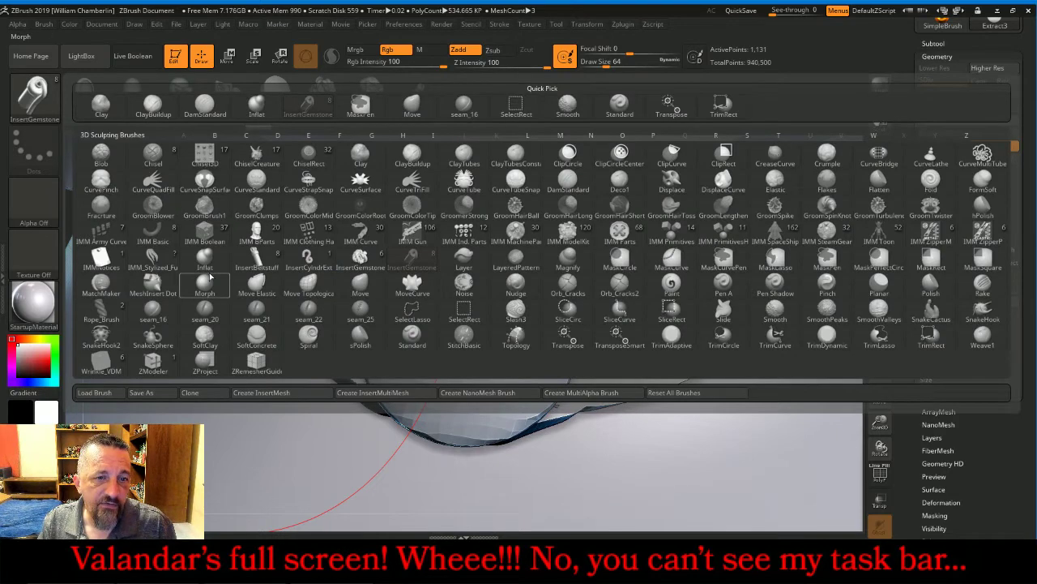
click(309, 289)
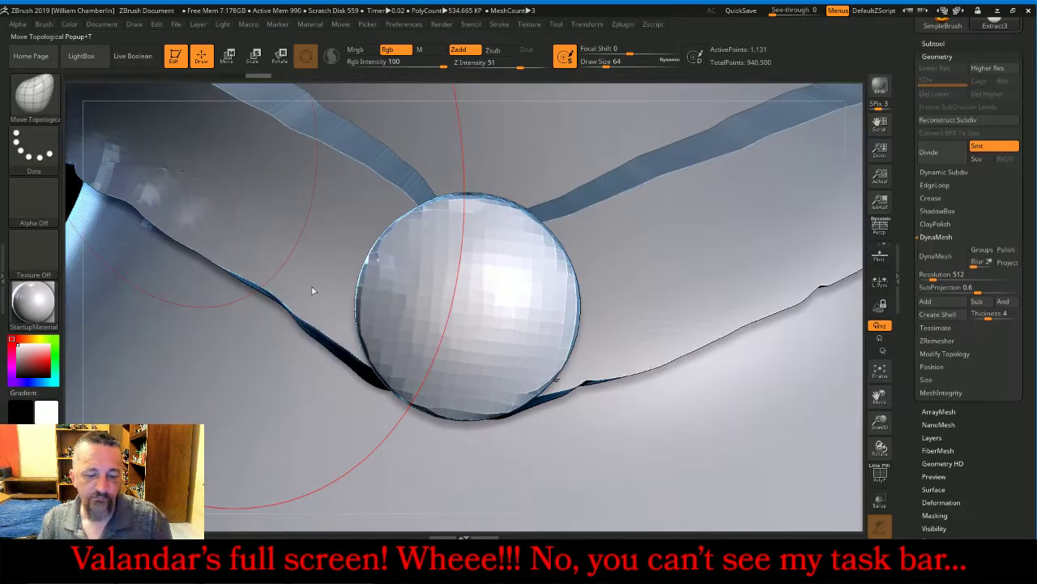
key(bracketleft)
key(bracketleft)
key(bracketleft)
key(bracketleft)
key(bracketleft)
key(bracketleft)
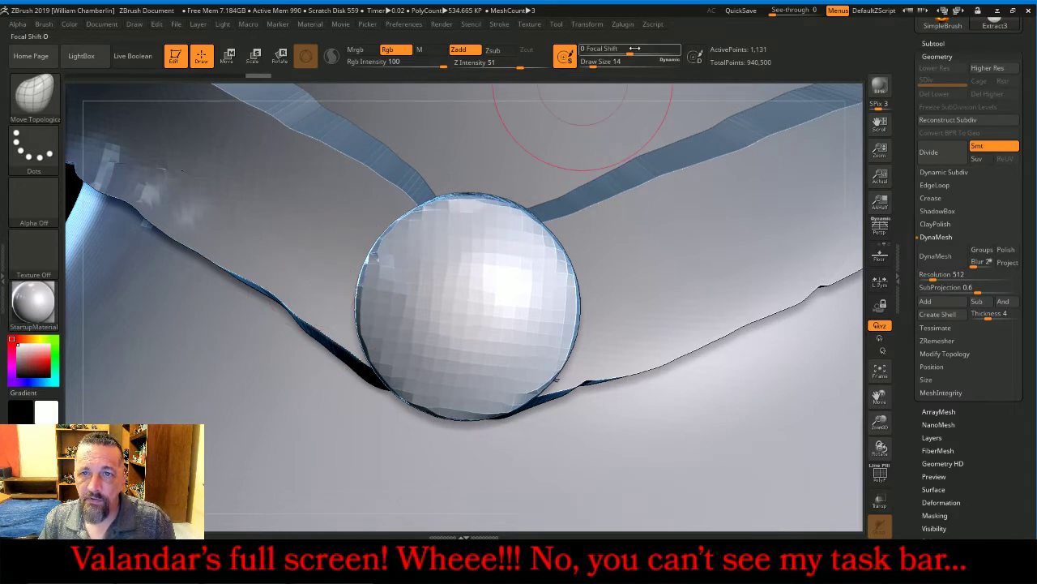
drag(635, 48, 653, 54)
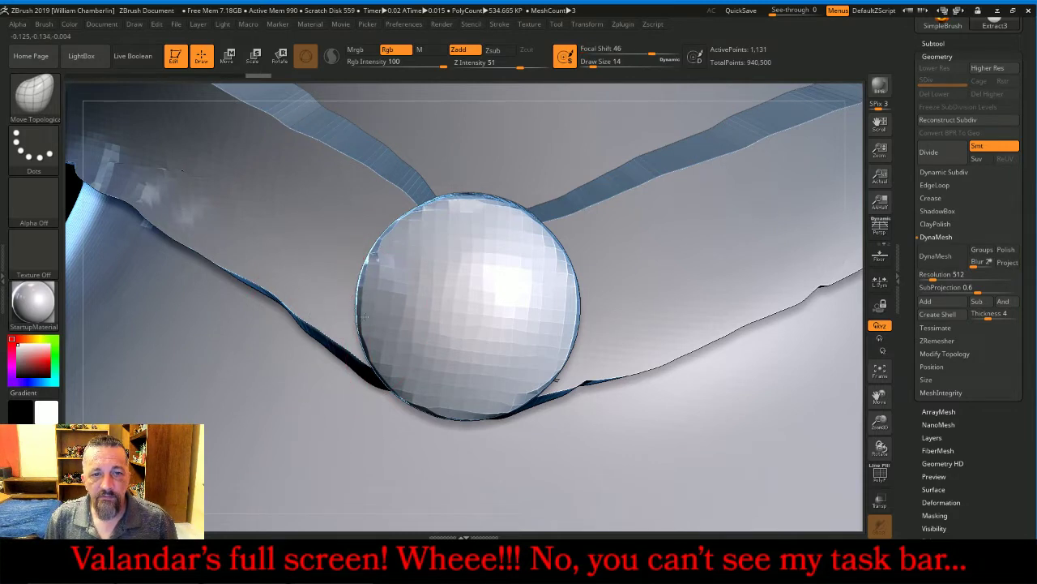
mouse_move(365, 317)
mouse_down()
mouse_move(379, 315)
mouse_move(364, 311)
mouse_up()
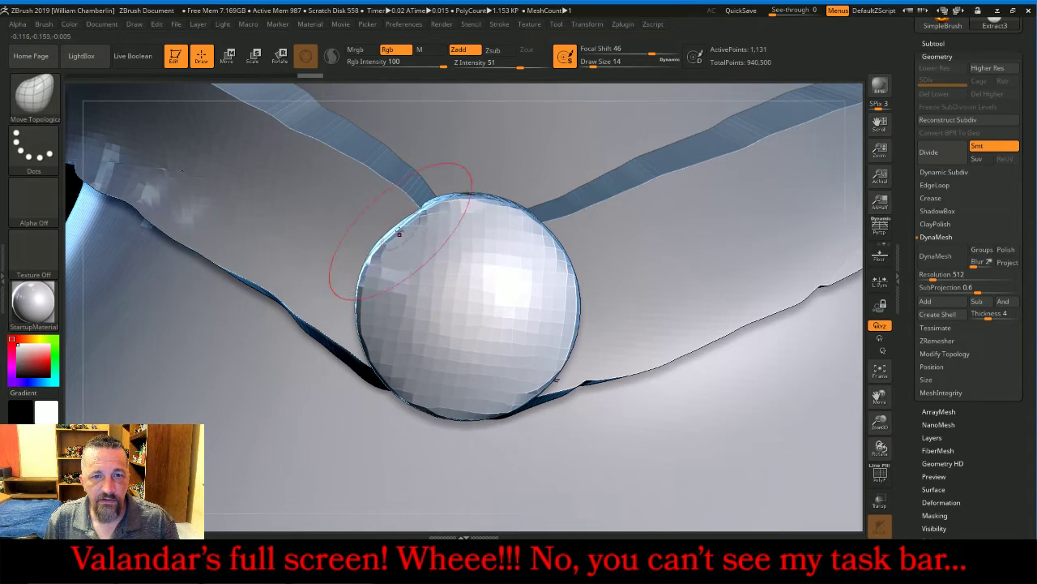
mouse_move(400, 234)
mouse_down()
mouse_move(413, 258)
mouse_move(416, 244)
mouse_up()
drag(410, 241, 415, 246)
mouse_move(556, 244)
mouse_down()
mouse_move(548, 248)
mouse_move(572, 278)
mouse_move(536, 260)
mouse_up()
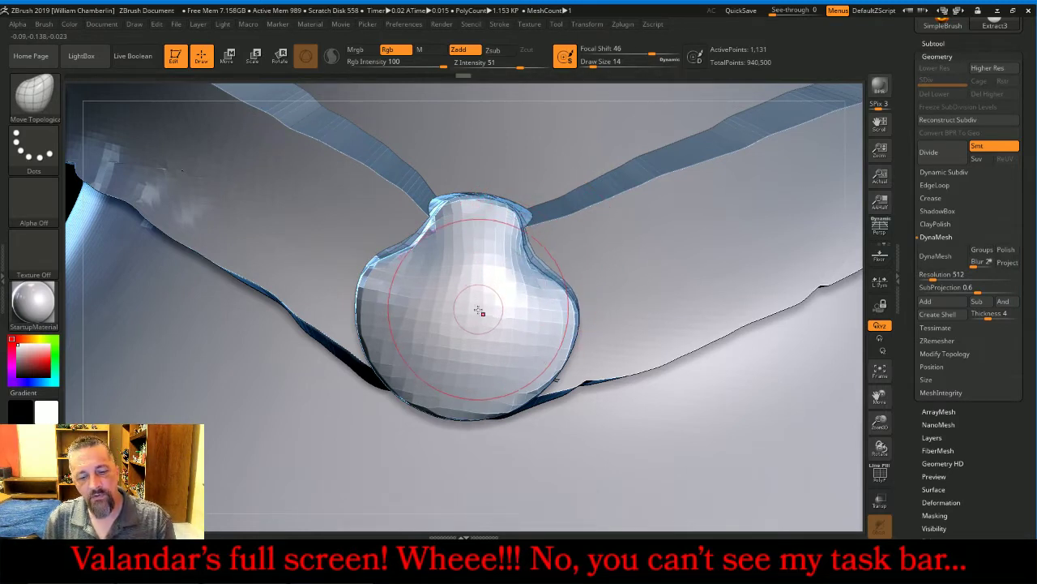
Smooth the front face of the buckle below the neck with the Smooth brush
mouse_move(470, 301)
shift+mouse_down()
mouse_move(463, 283)
mouse_move(441, 328)
shift+mouse_up()
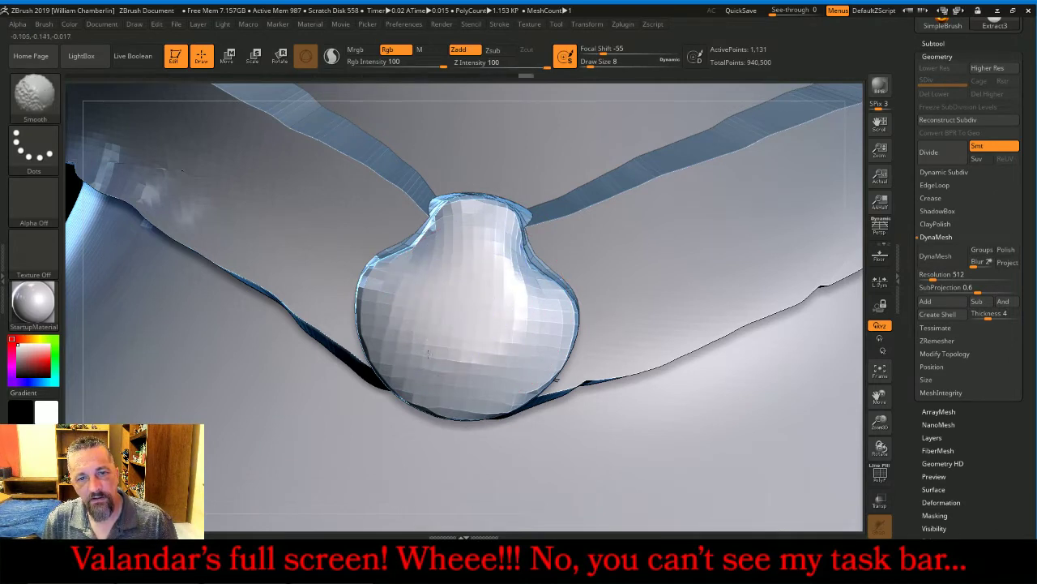
mouse_move(503, 294)
shift+mouse_down()
mouse_move(498, 262)
mouse_move(459, 290)
mouse_move(426, 289)
shift+mouse_up()
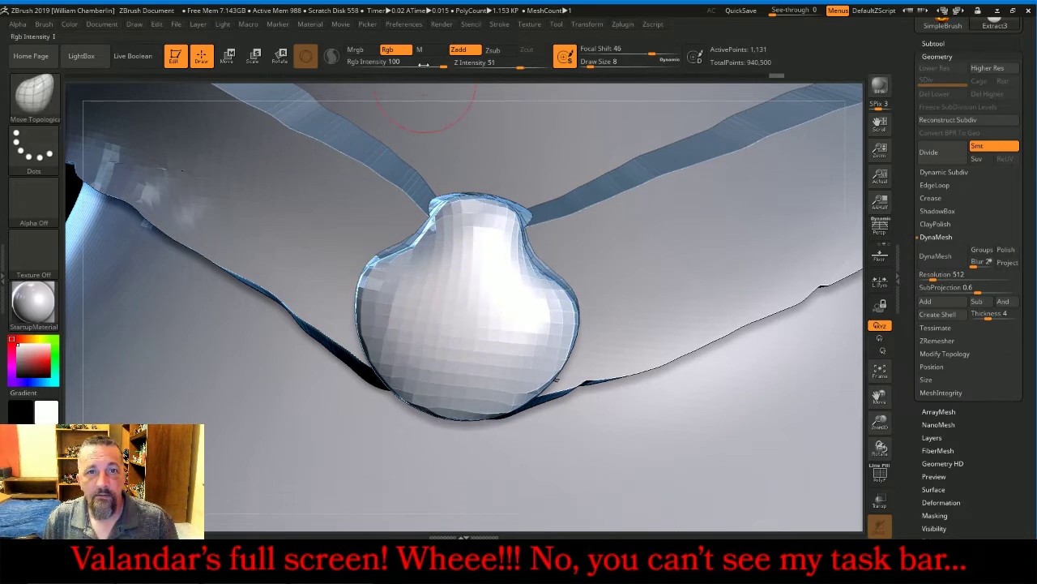
key(Return)
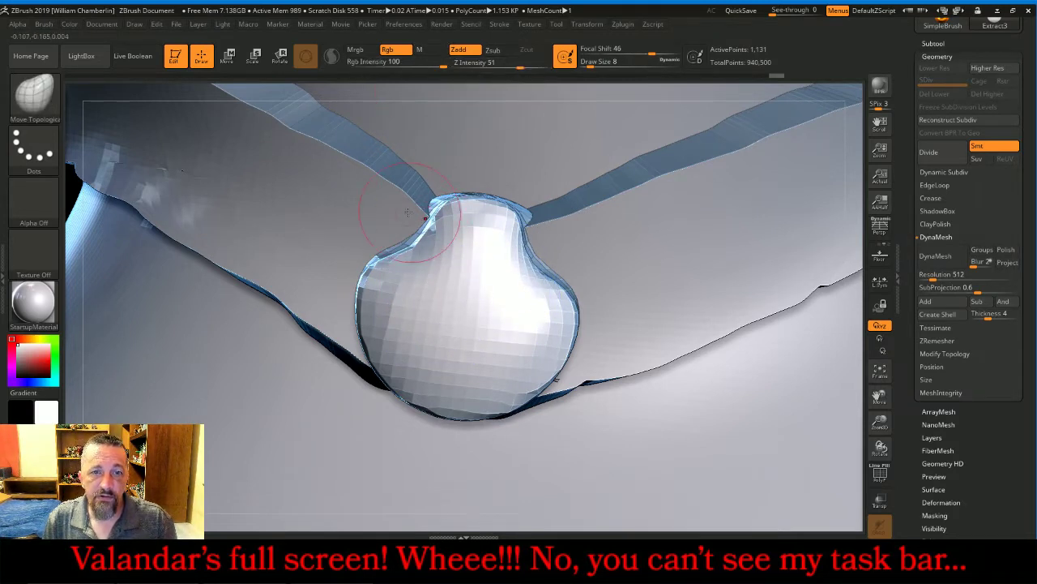
Pull both lower sides of the buckle outward with a larger Move Topological brush, draw size 18 to 22
key(])
key(])
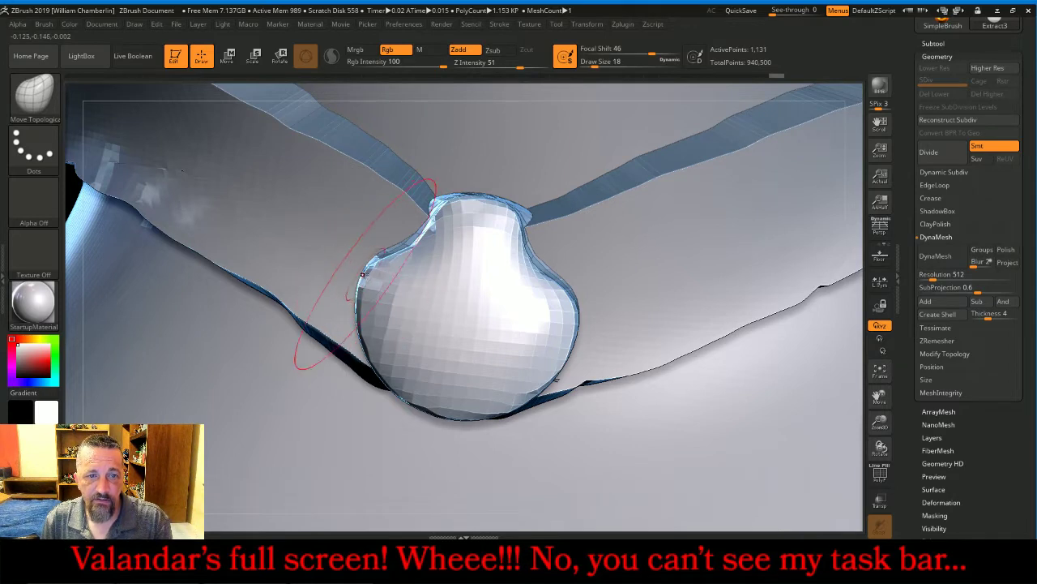
drag(361, 310, 338, 315)
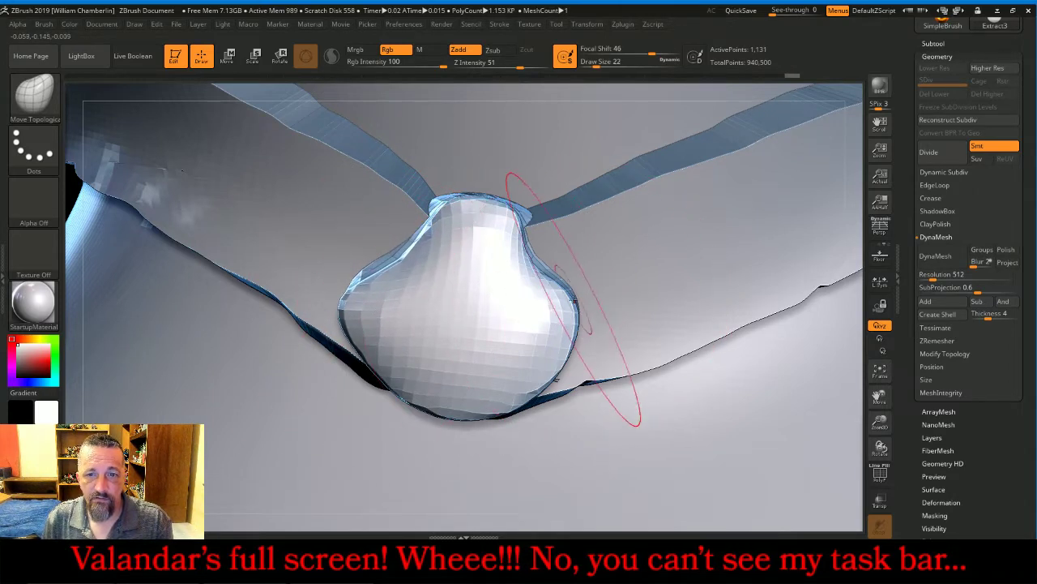
mouse_move(577, 314)
mouse_down()
mouse_move(610, 345)
mouse_move(597, 349)
mouse_up()
Pull the upper corners of the buckle's neck outward with Move Topological at draw size 9
key(bracketleft)
key(bracketleft)
key(bracketleft)
key(bracketleft)
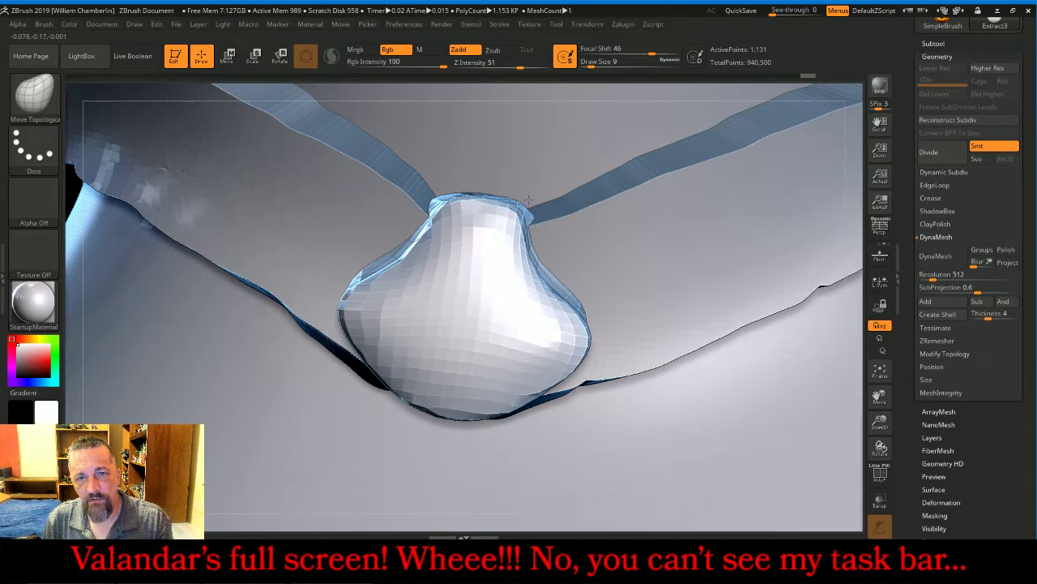
drag(515, 212, 532, 200)
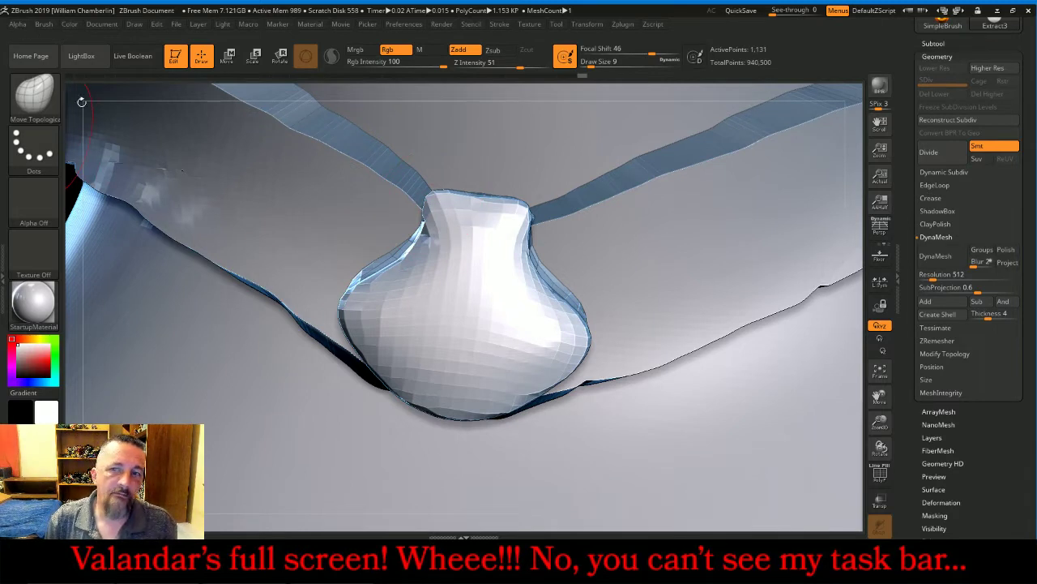
Subdivide the reshaped buckle three times and delete its lower subdivision levels
click(950, 160)
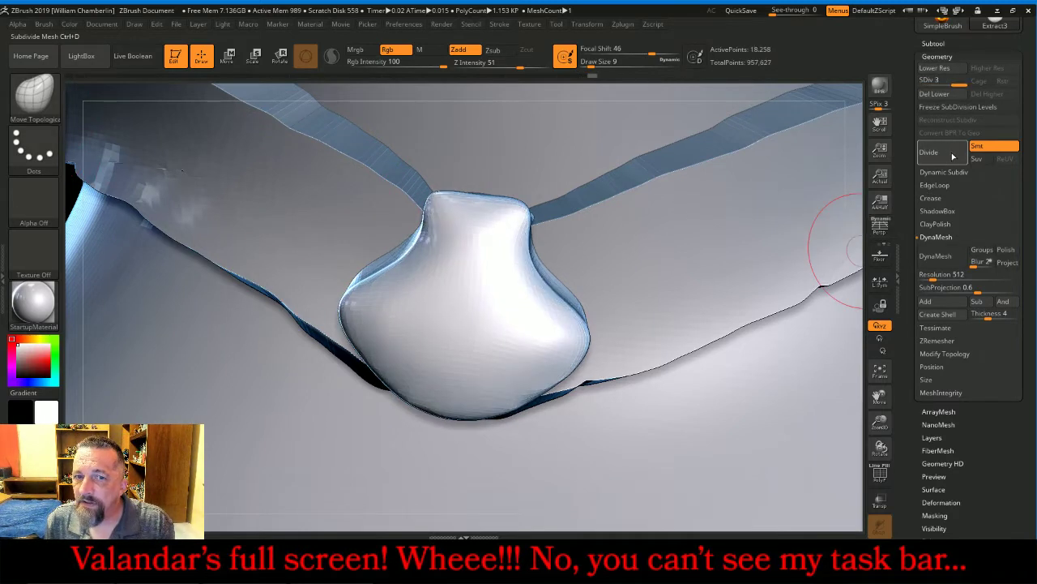
click(934, 94)
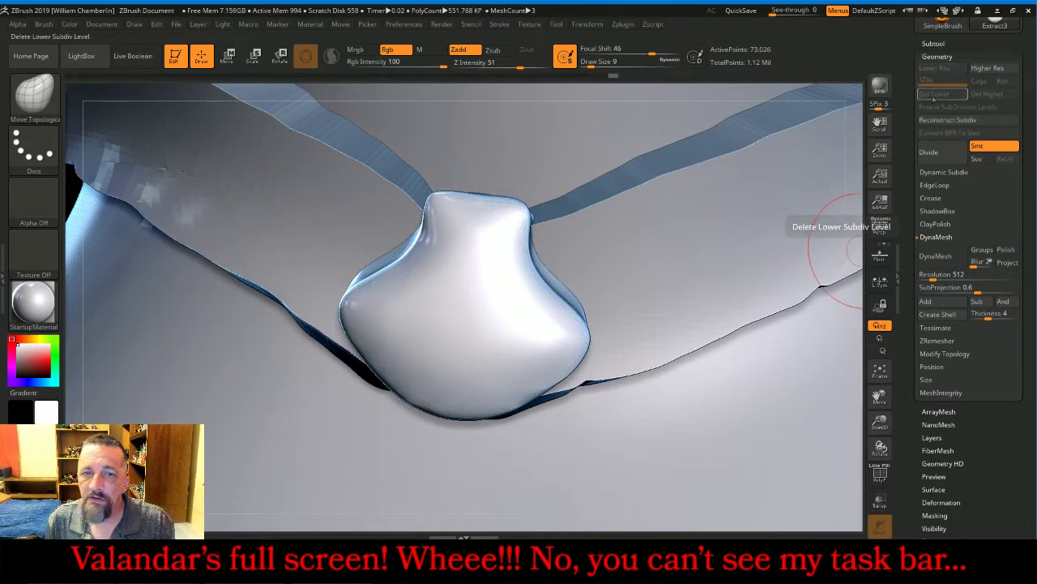
Carve a horizontal groove across the base of the buckle's neck using DamStandard at draw size 10
click(24, 98)
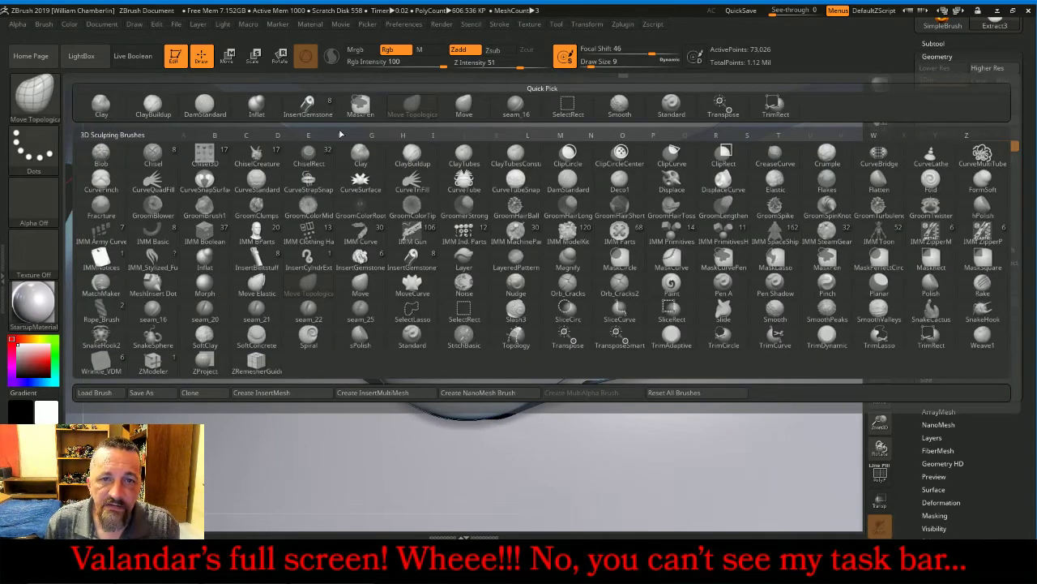
click(205, 104)
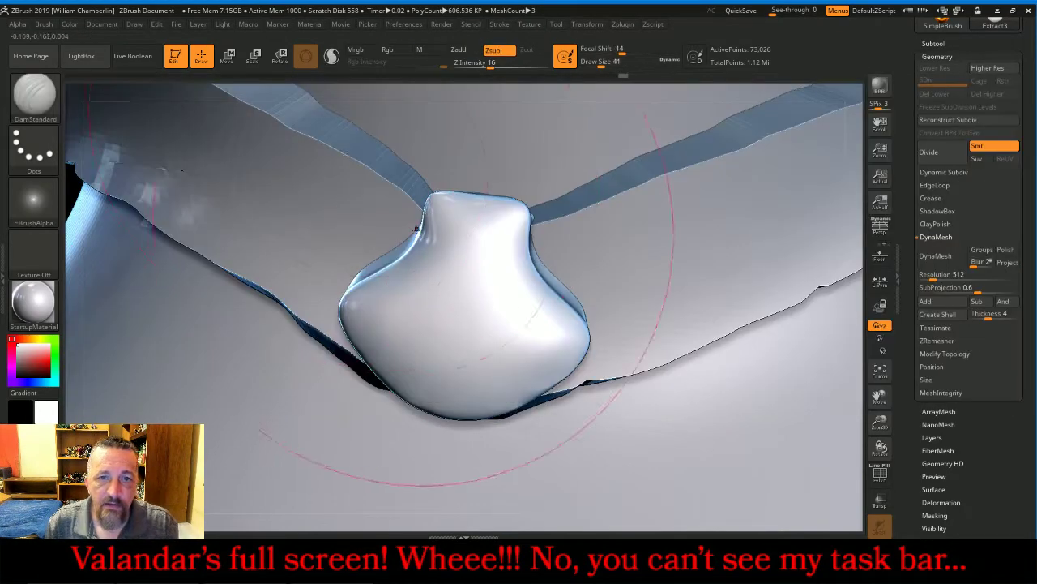
key(bracketleft)
key(bracketleft)
key(bracketleft)
key(bracketleft)
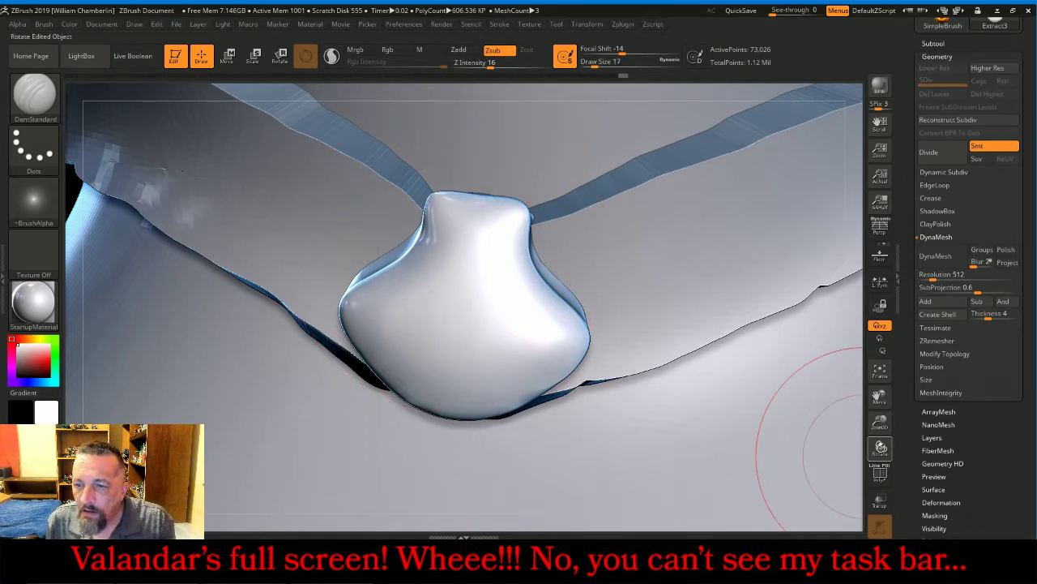
drag(881, 448, 878, 420)
key(bracketleft)
key(bracketleft)
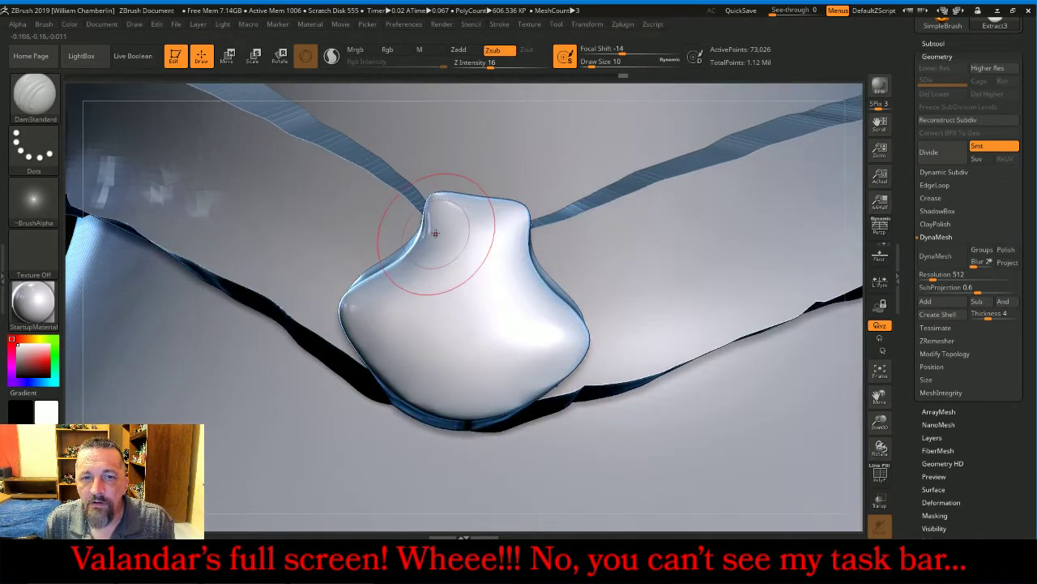
mouse_move(425, 232)
mouse_down()
mouse_move(496, 254)
mouse_move(539, 233)
mouse_up()
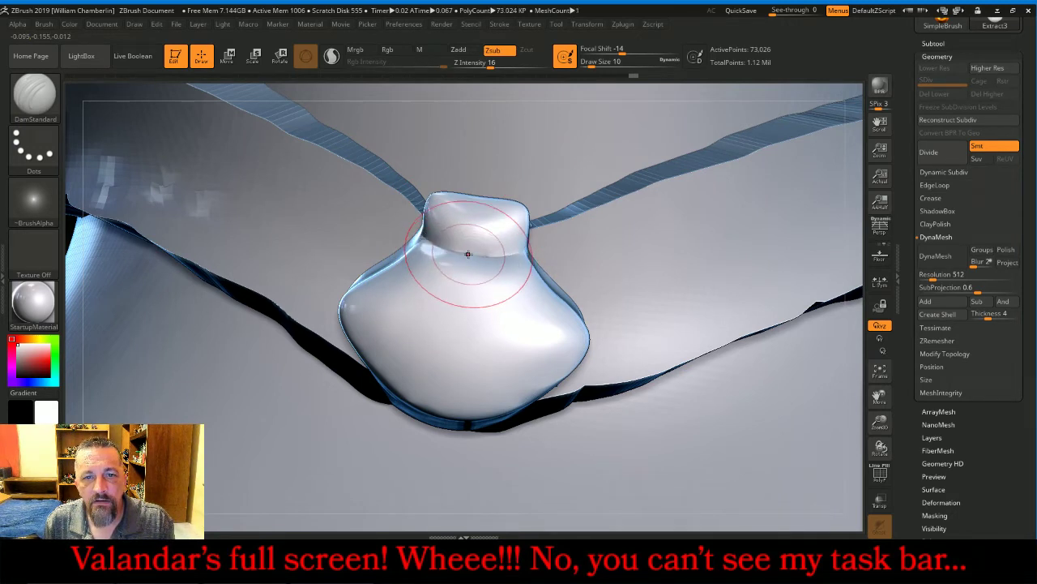
drag(434, 250, 346, 347)
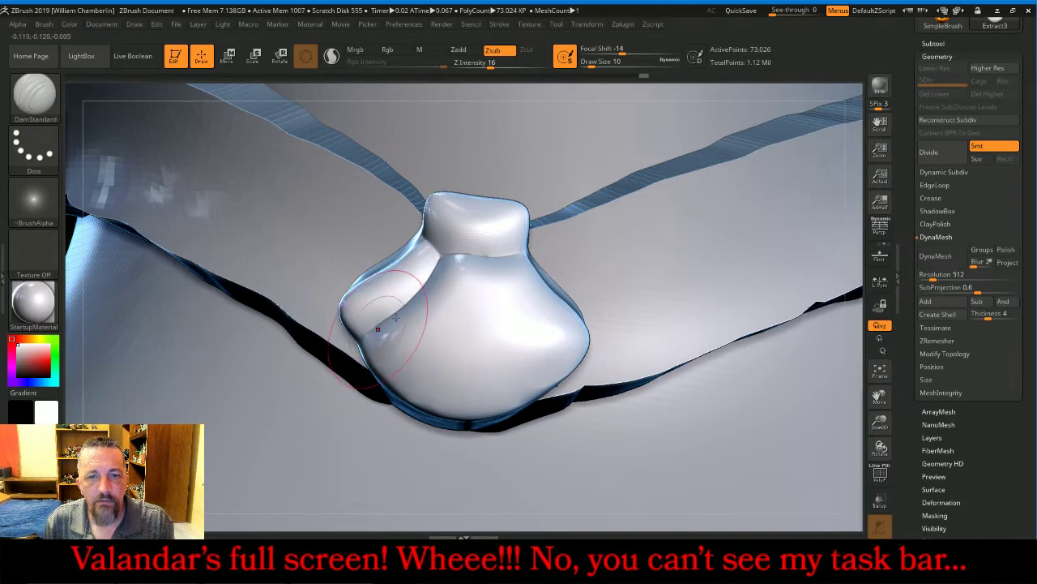
drag(466, 256, 385, 392)
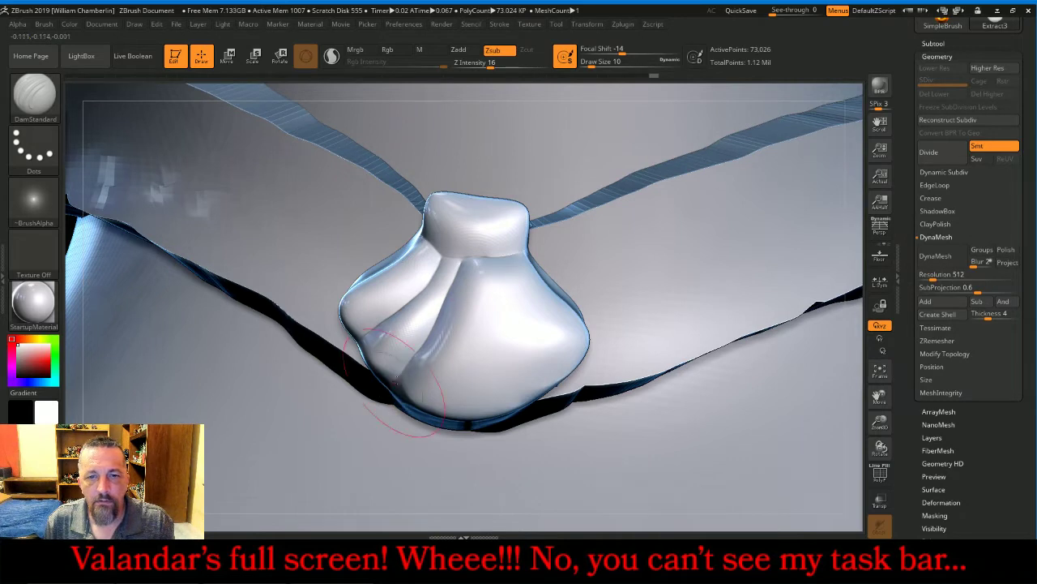
drag(484, 259, 466, 417)
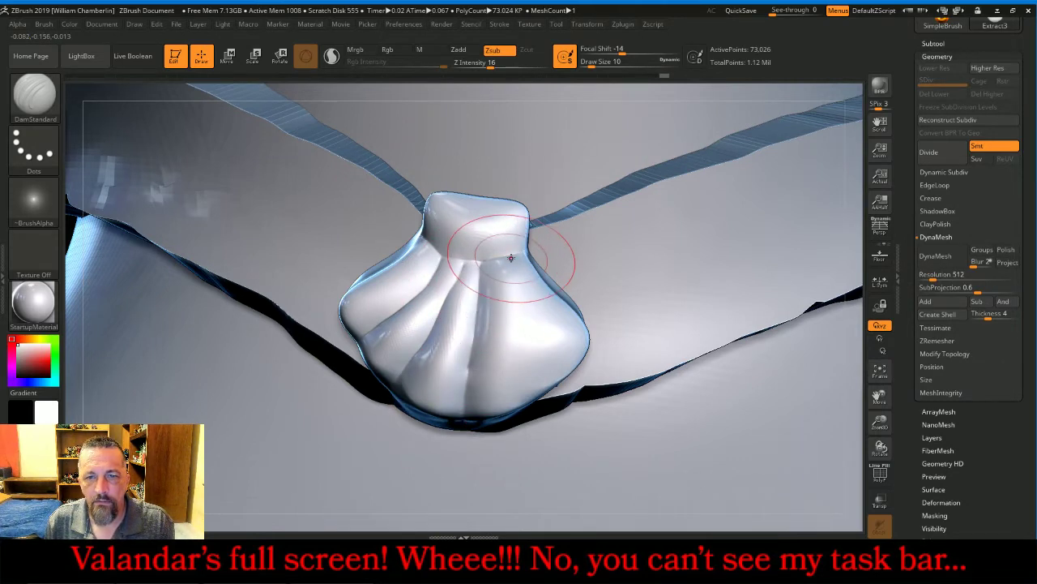
mouse_move(510, 258)
mouse_down()
mouse_move(526, 304)
mouse_move(584, 384)
mouse_up()
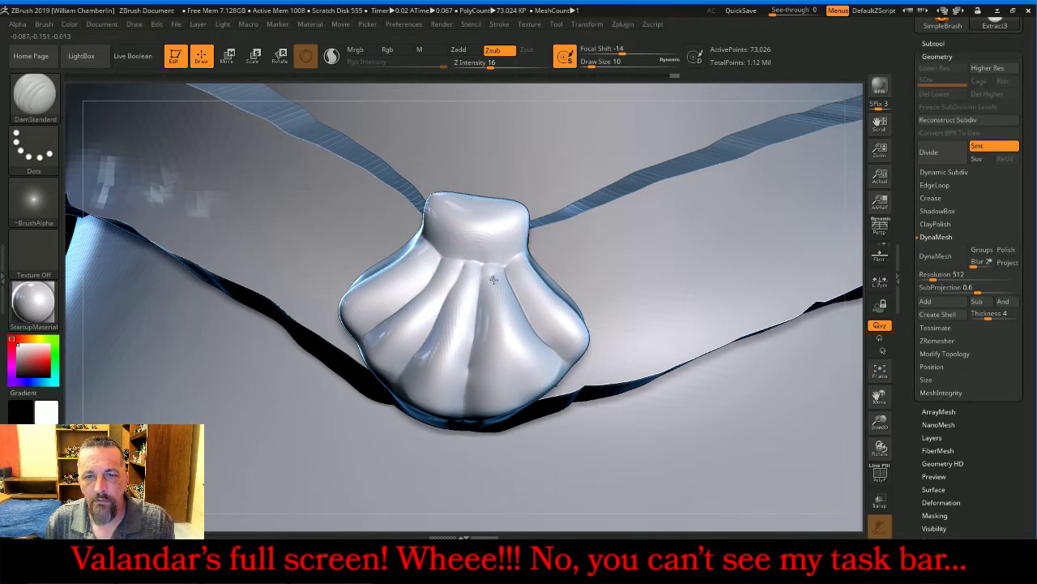
drag(492, 280, 504, 341)
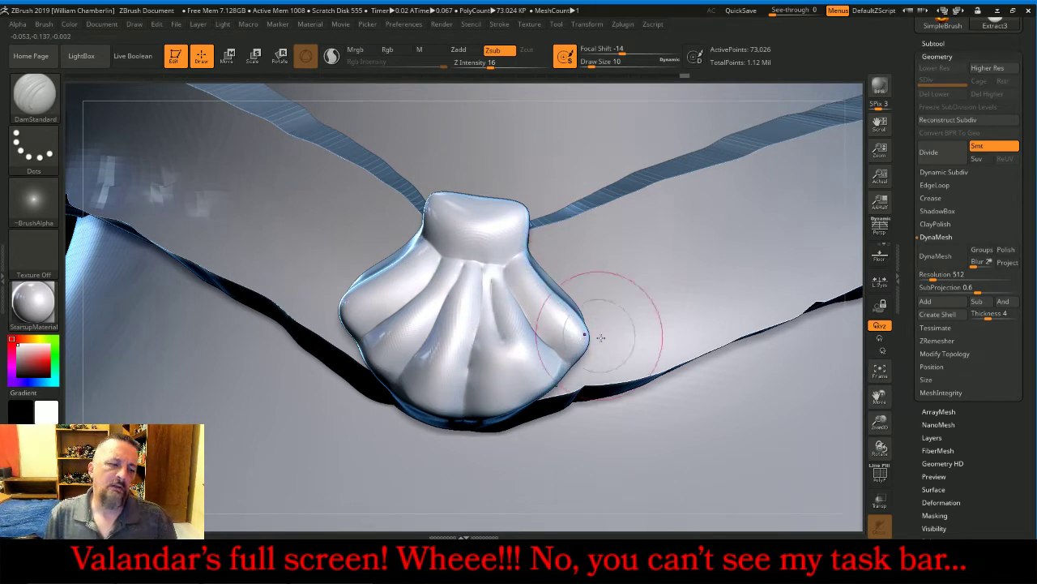
key(super)
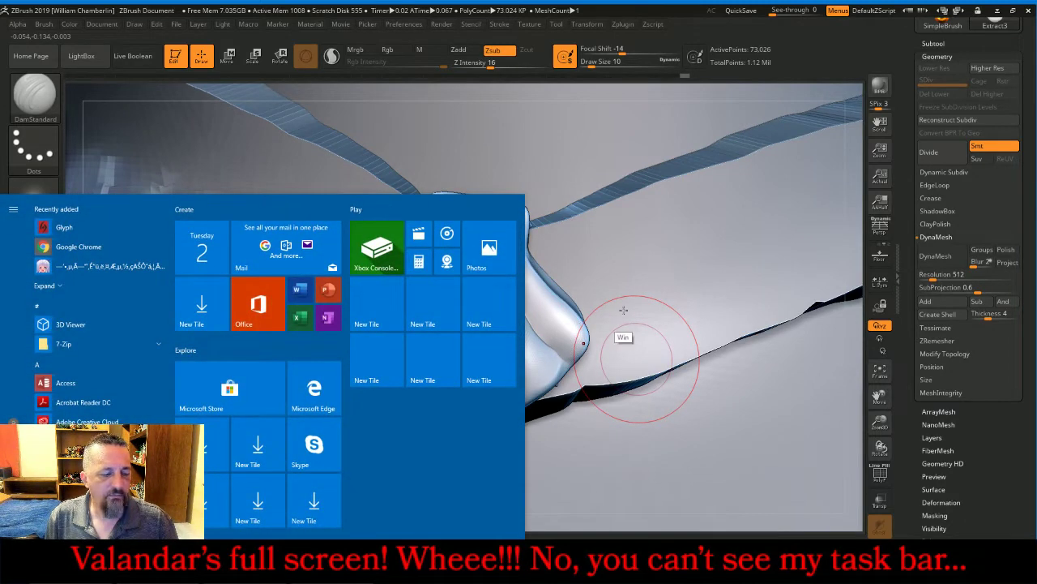
key(super)
key(ctrl+z)
key(ctrl+z)
key(ctrl+z)
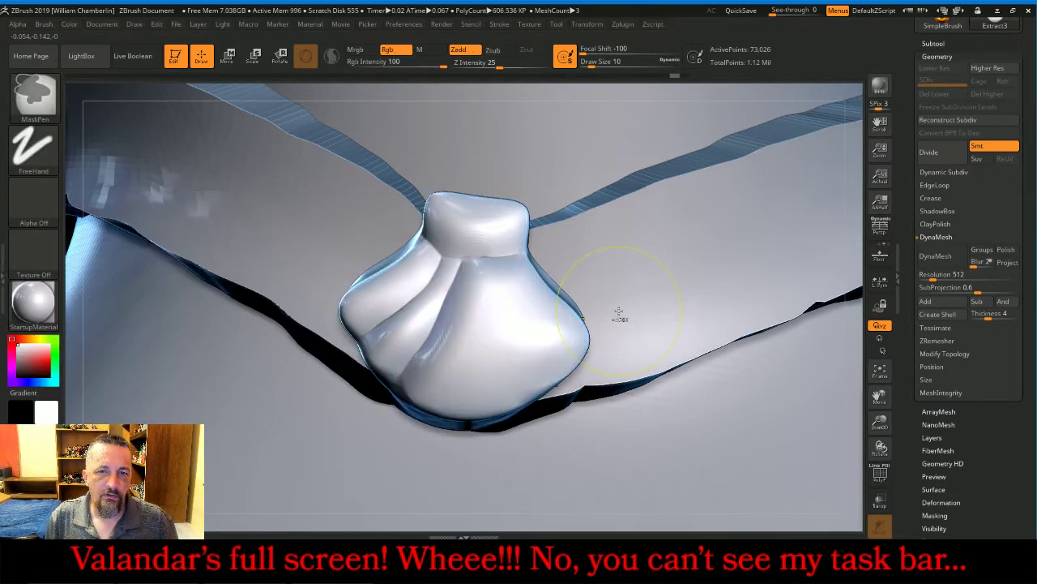
key(ctrl+z)
key(ctrl+z)
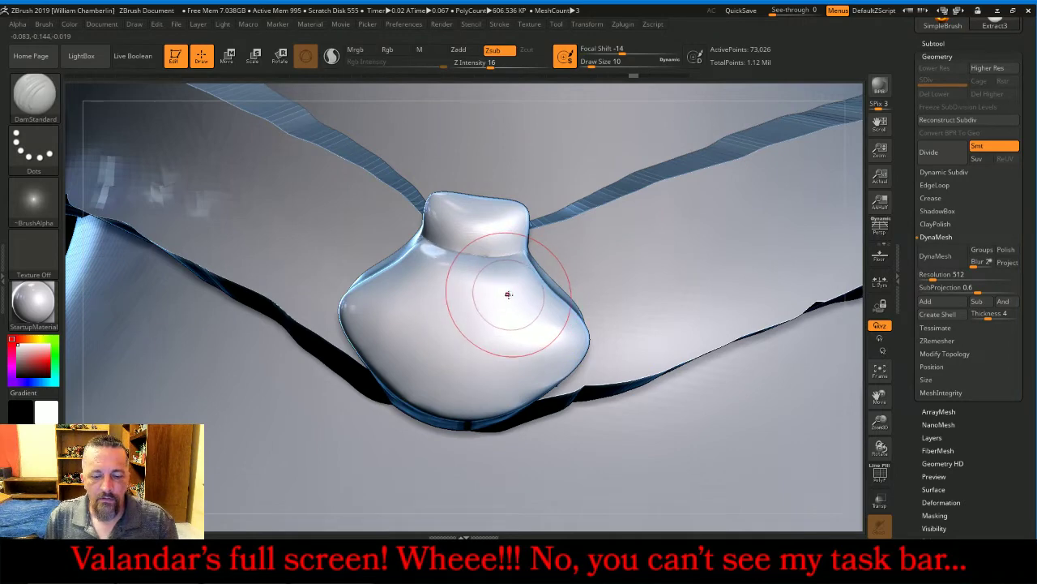
Carve five fanned grooves into the shell buckle with DamStandard at draw size 8, and deepen the crease below its neck
drag(880, 448, 770, 406)
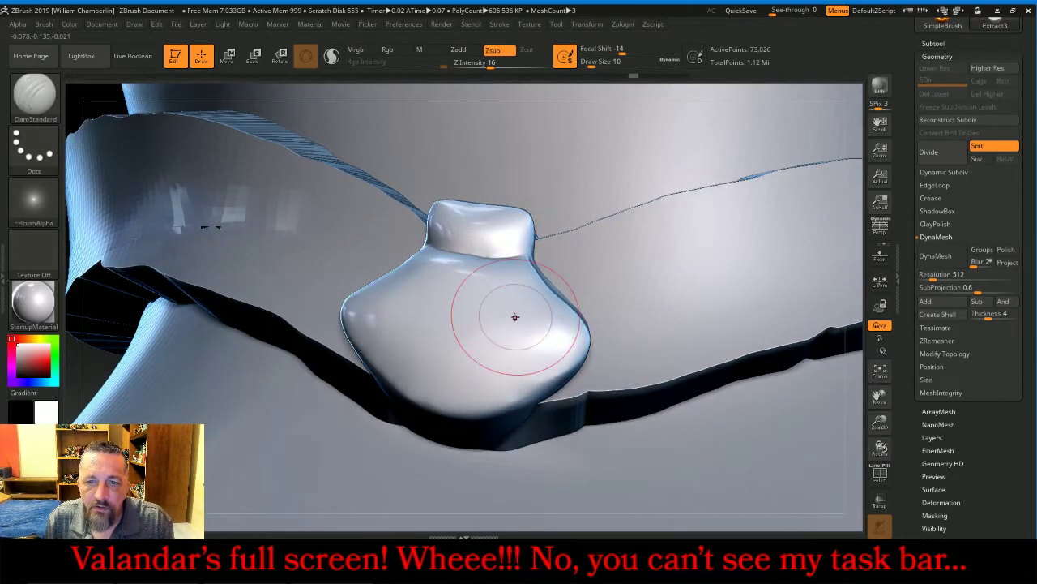
key(bracketleft)
key(bracketleft)
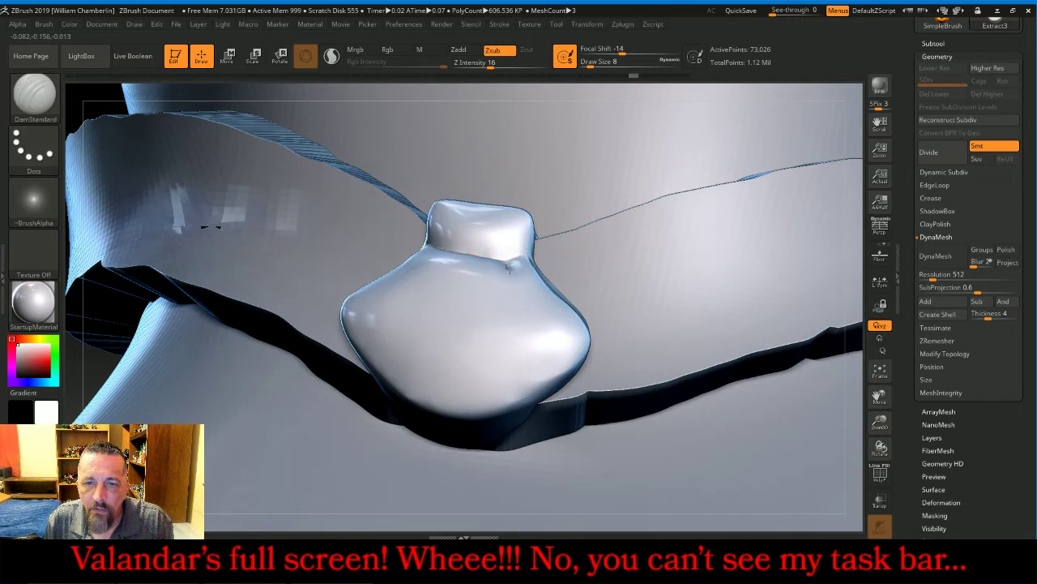
drag(517, 290, 570, 374)
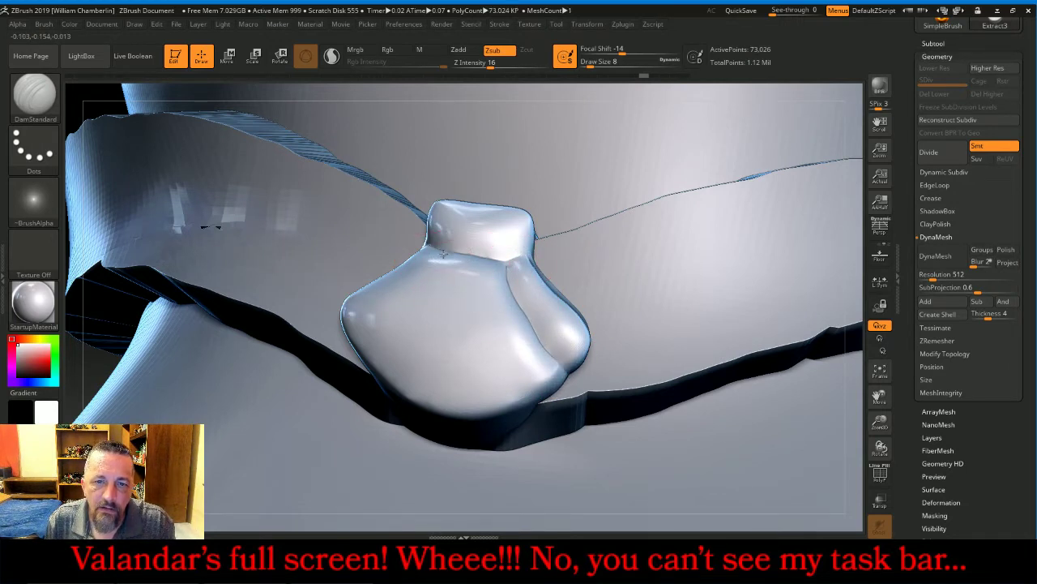
drag(422, 283, 351, 348)
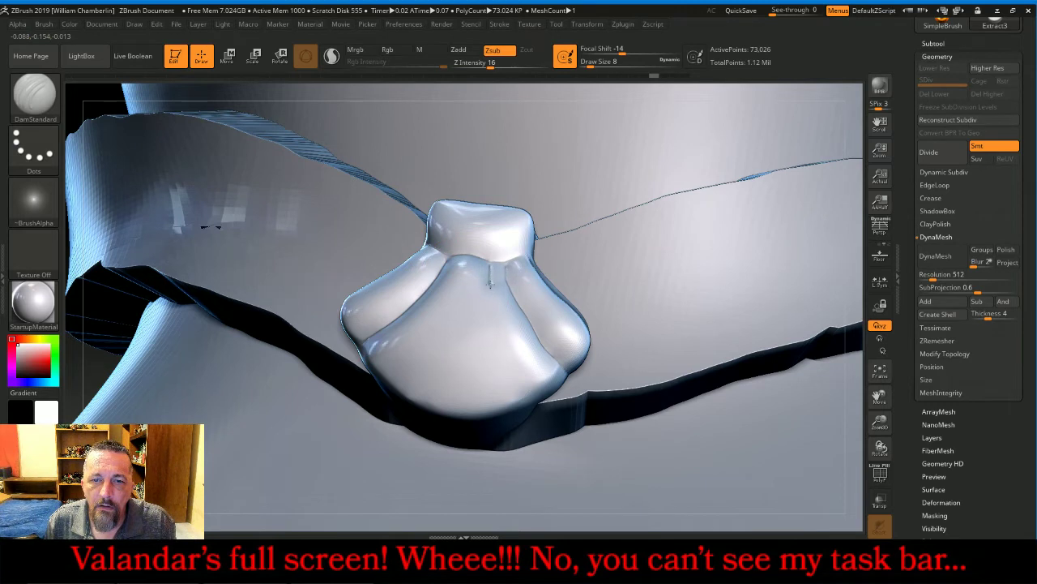
mouse_move(495, 322)
mouse_down()
mouse_move(530, 409)
mouse_move(462, 258)
mouse_up()
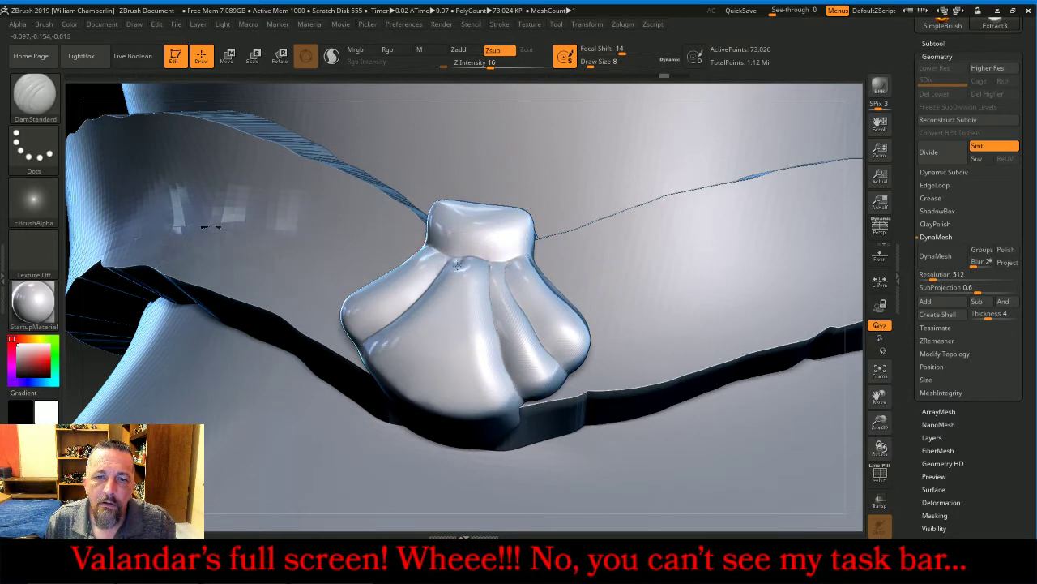
drag(433, 312, 395, 381)
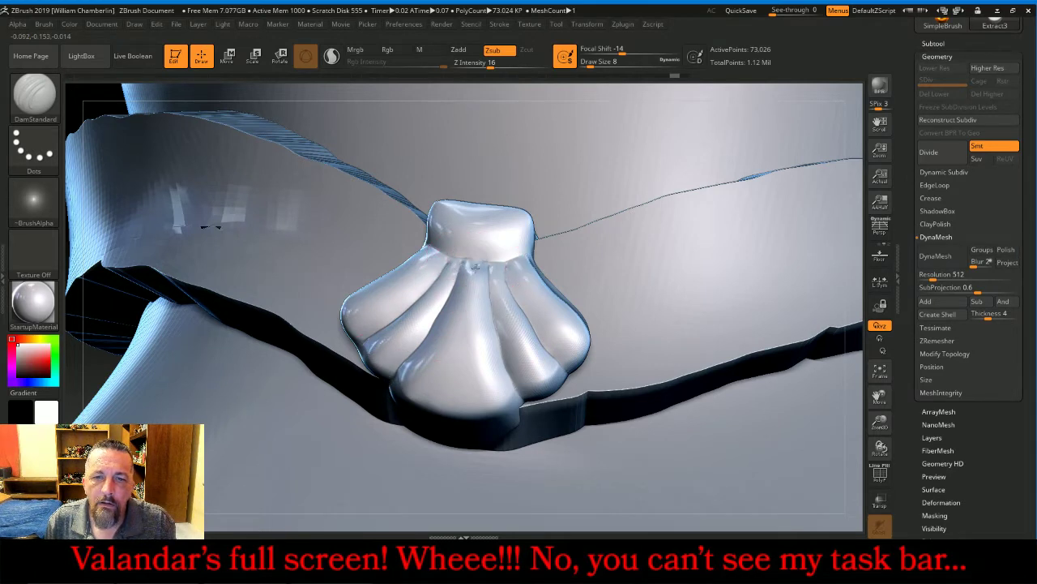
drag(466, 329, 444, 423)
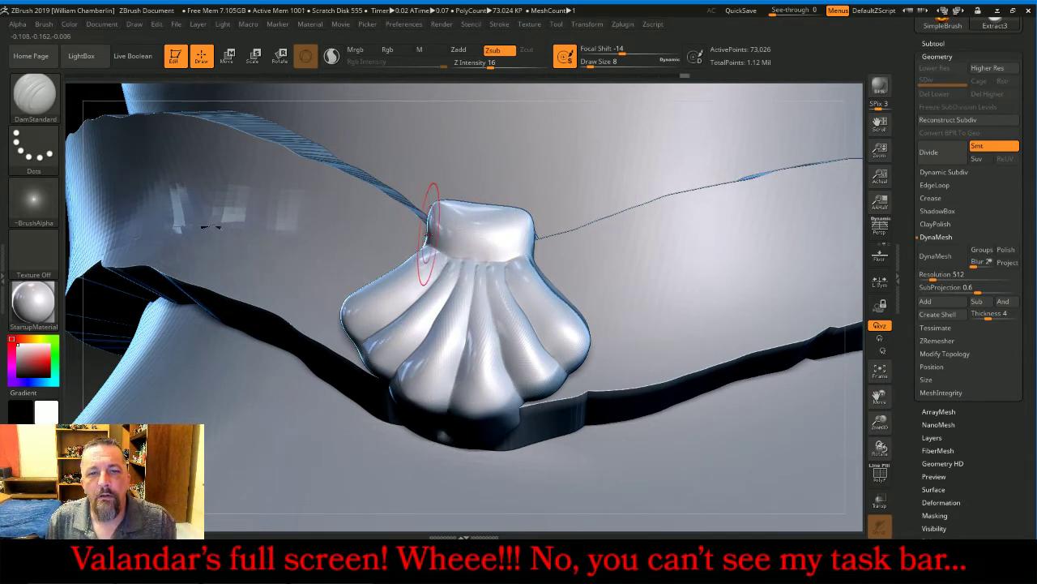
drag(442, 248, 505, 253)
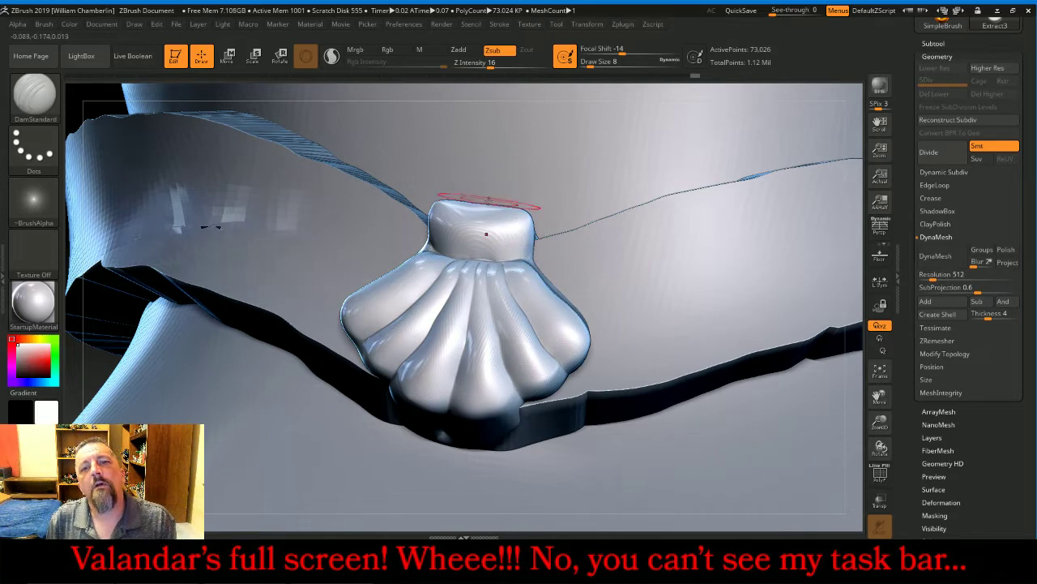
Reshape the shell's neck with the Move Topological brush at focal shift 0 and draw size 9, dipping its upper edge and narrowing its sides
click(35, 96)
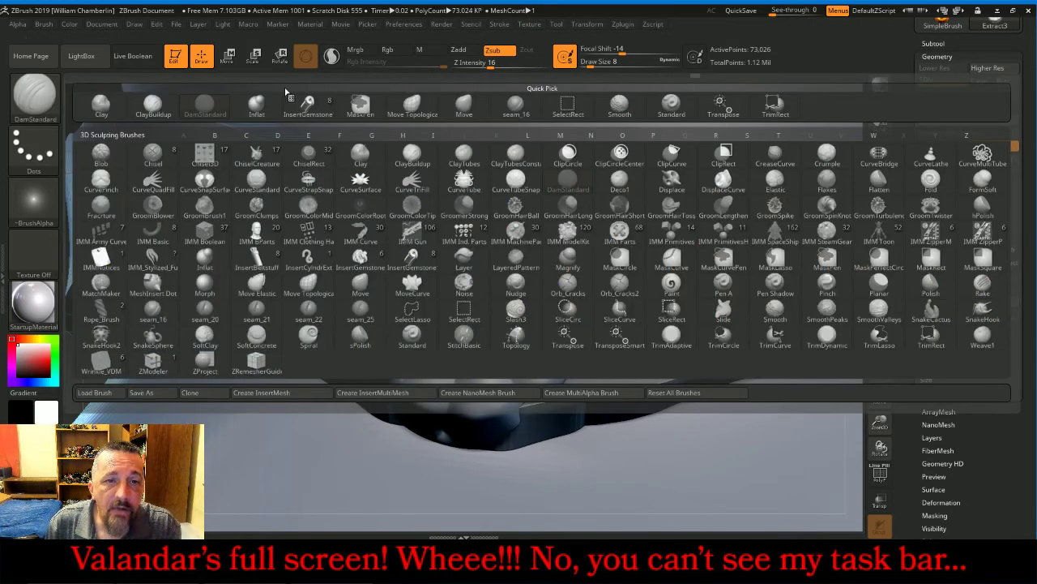
click(412, 106)
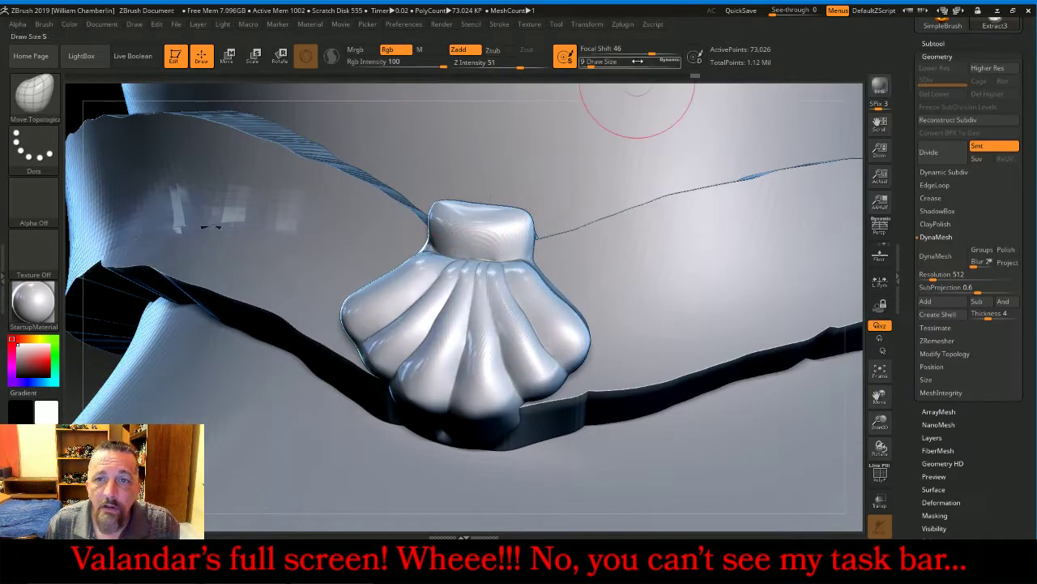
mouse_move(650, 50)
mouse_down()
mouse_move(621, 49)
mouse_move(632, 49)
mouse_up()
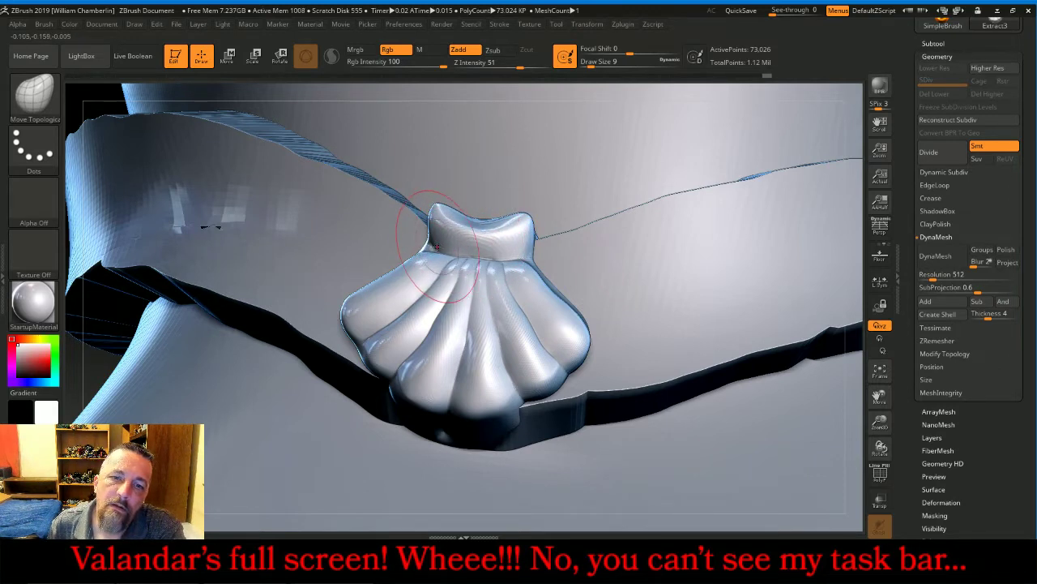
drag(425, 241, 436, 244)
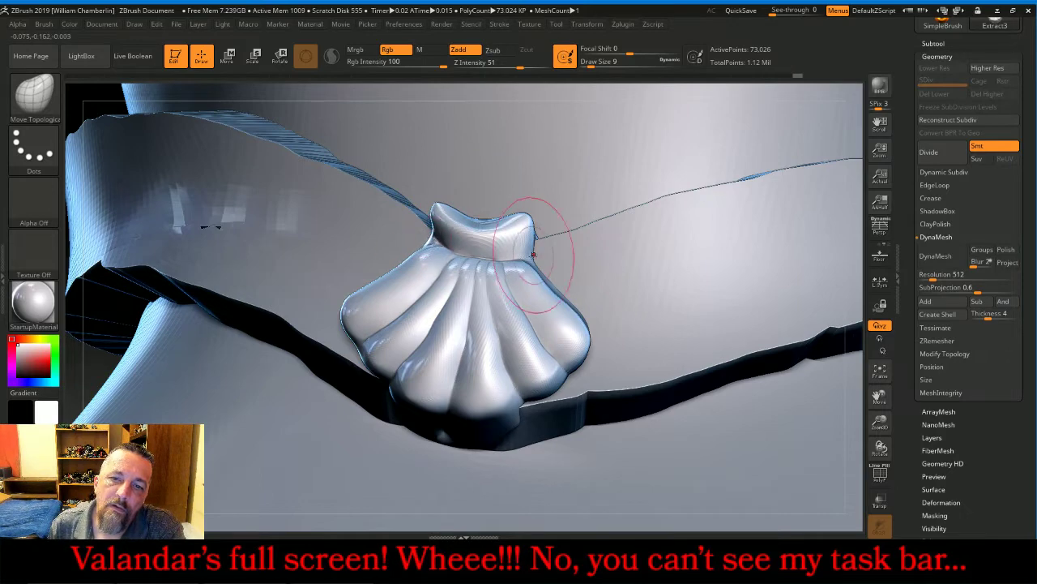
drag(531, 246, 527, 248)
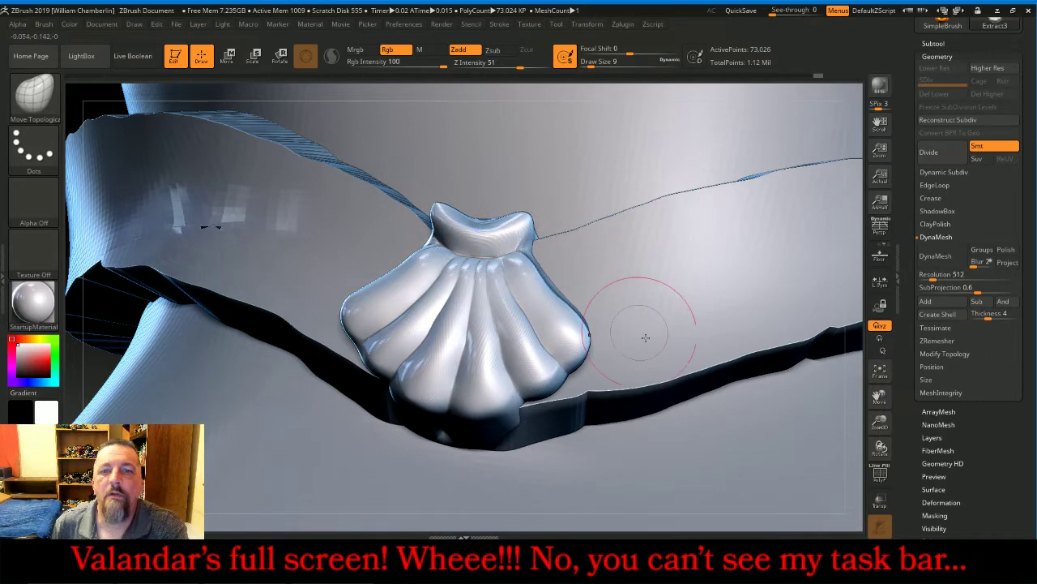
Scale the shell buckle up uniformly to about 1.75 times its size on the belt, and return to Draw mode
click(884, 379)
drag(830, 360, 784, 337)
drag(881, 427, 881, 451)
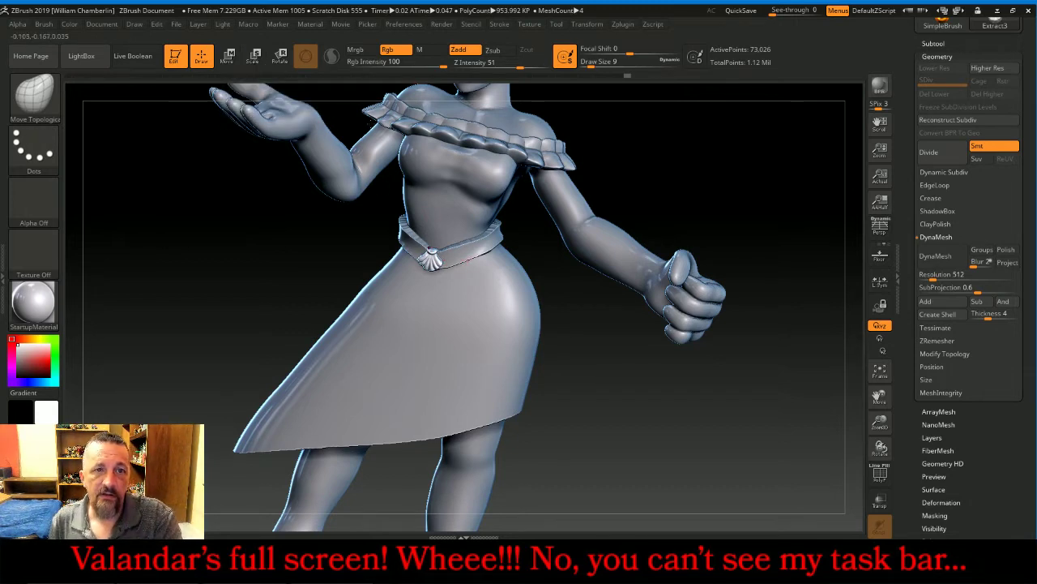
click(253, 56)
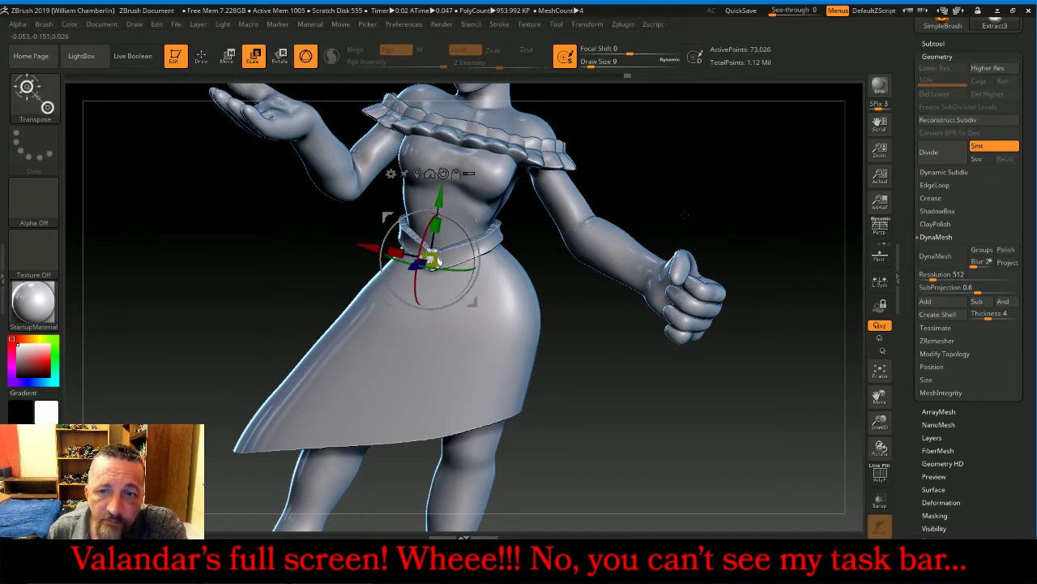
drag(685, 215, 621, 205)
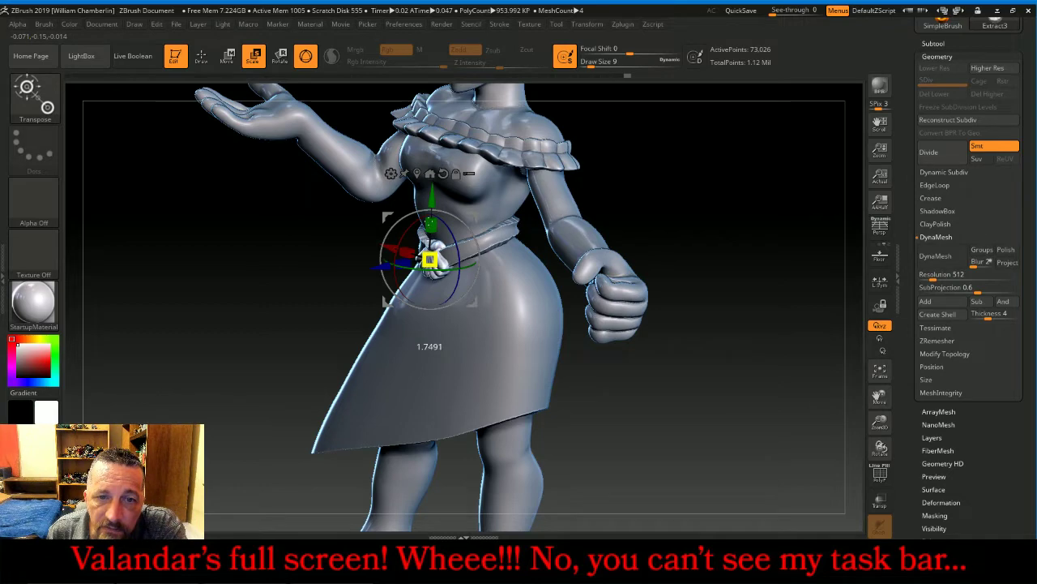
mouse_move(726, 156)
mouse_down()
mouse_move(759, 158)
mouse_move(733, 151)
mouse_up()
click(201, 55)
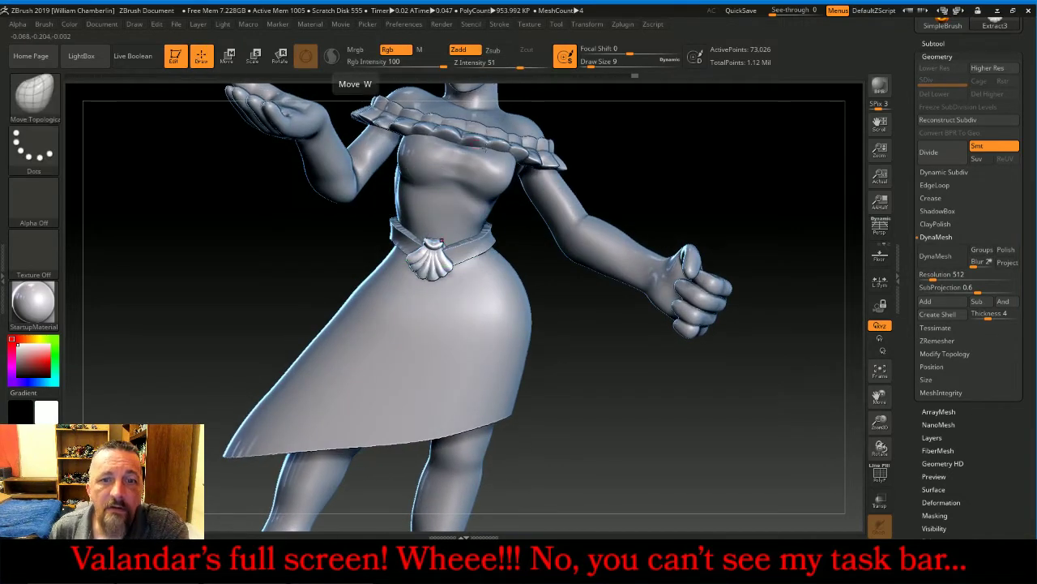
Examine the whole figure from a distance and from several angles to judge the shell buckle's proportions
drag(840, 377, 822, 382)
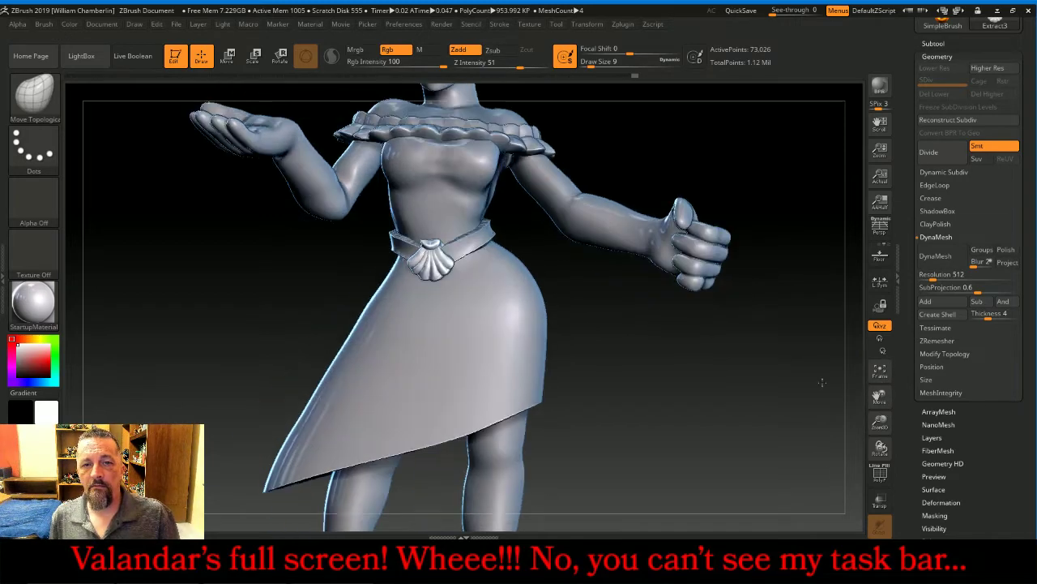
drag(879, 422, 861, 241)
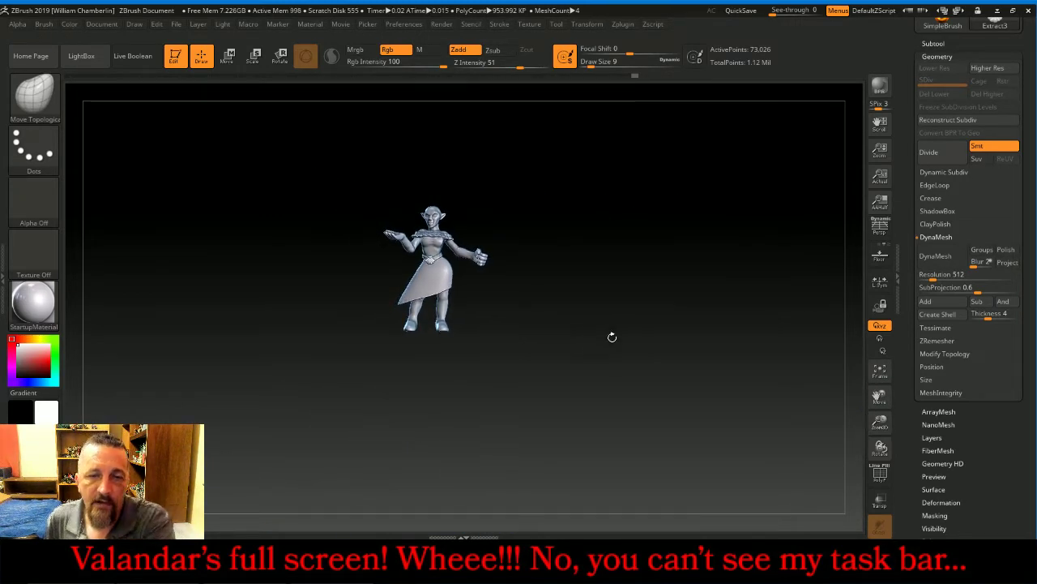
drag(612, 337, 825, 370)
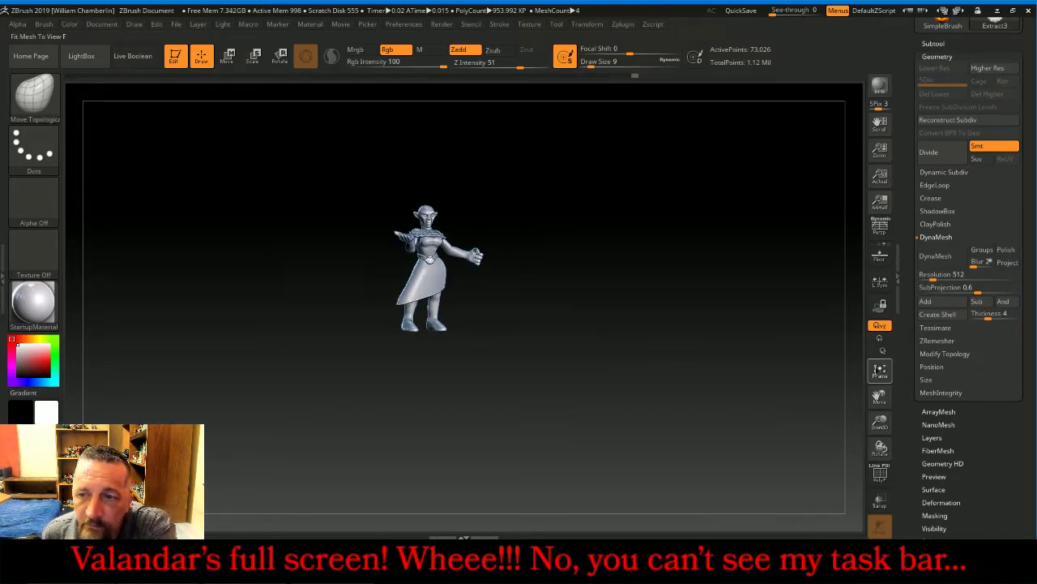
click(877, 371)
click(879, 373)
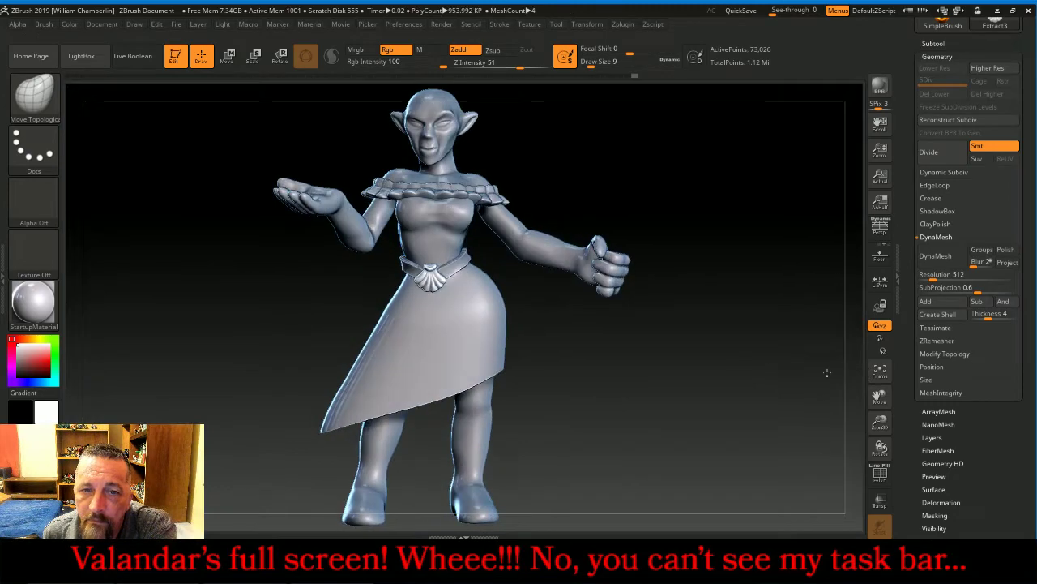
drag(827, 373, 825, 362)
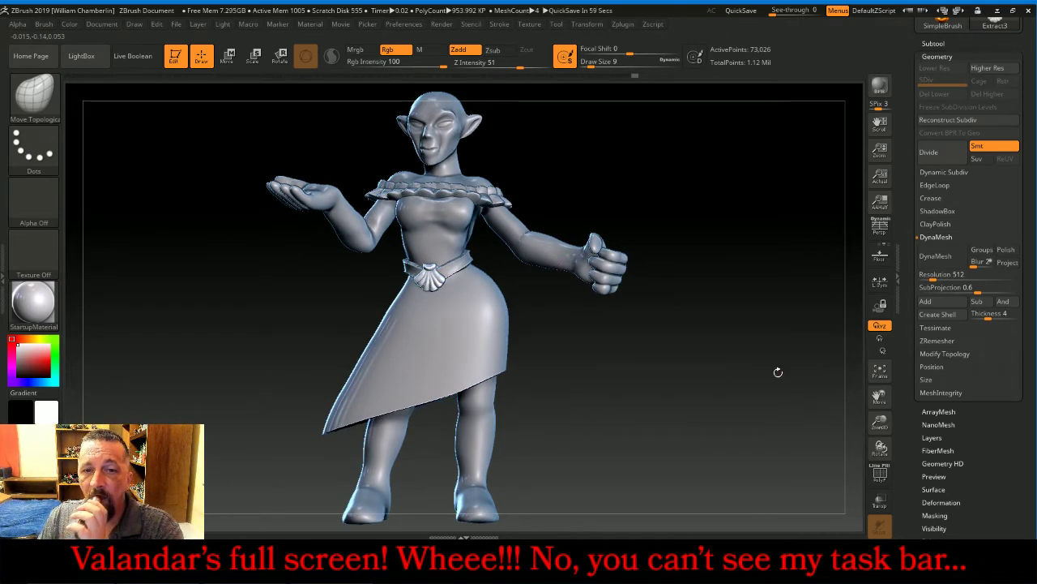
Switch to the Firefox live chat window to read the messages, and return to ZBrush for a close look at the shell buckle
mouse_move(365, 572)
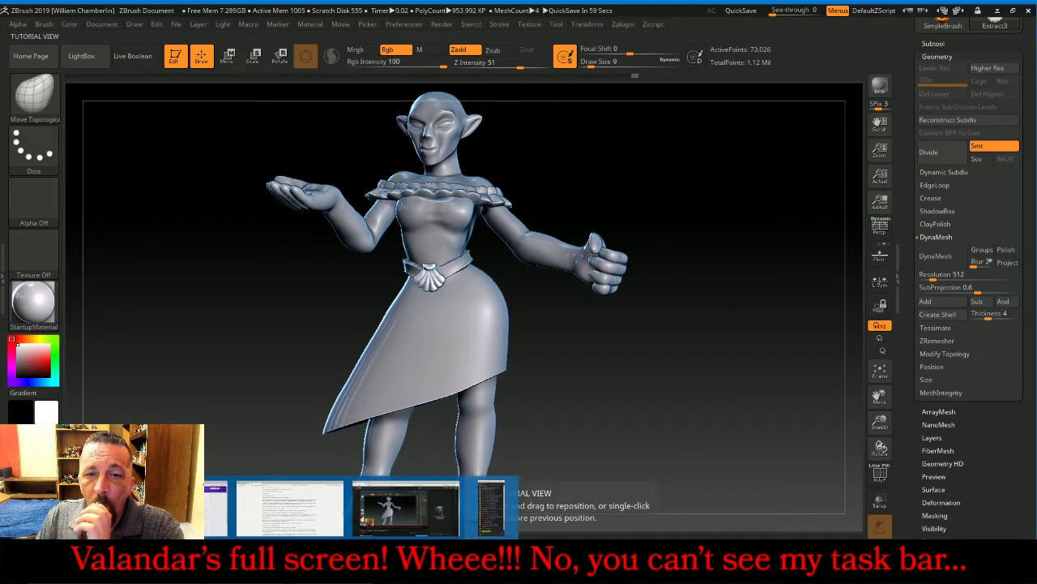
click(490, 515)
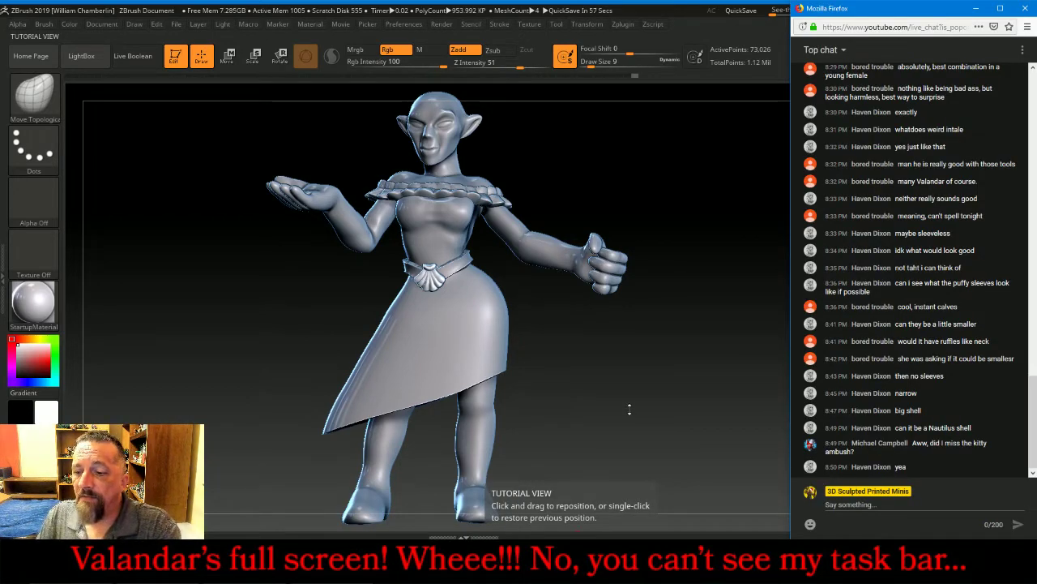
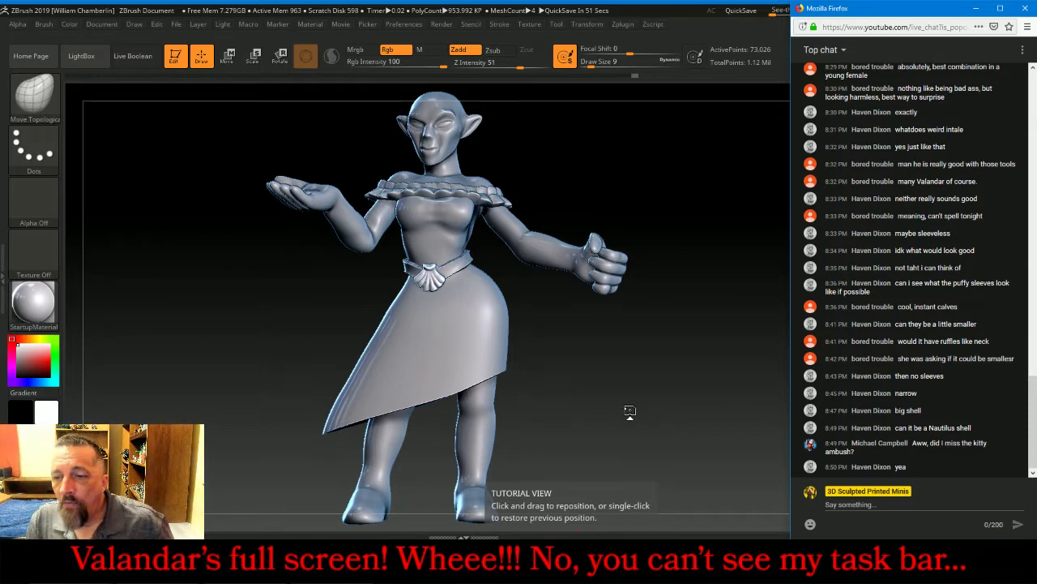
click(652, 399)
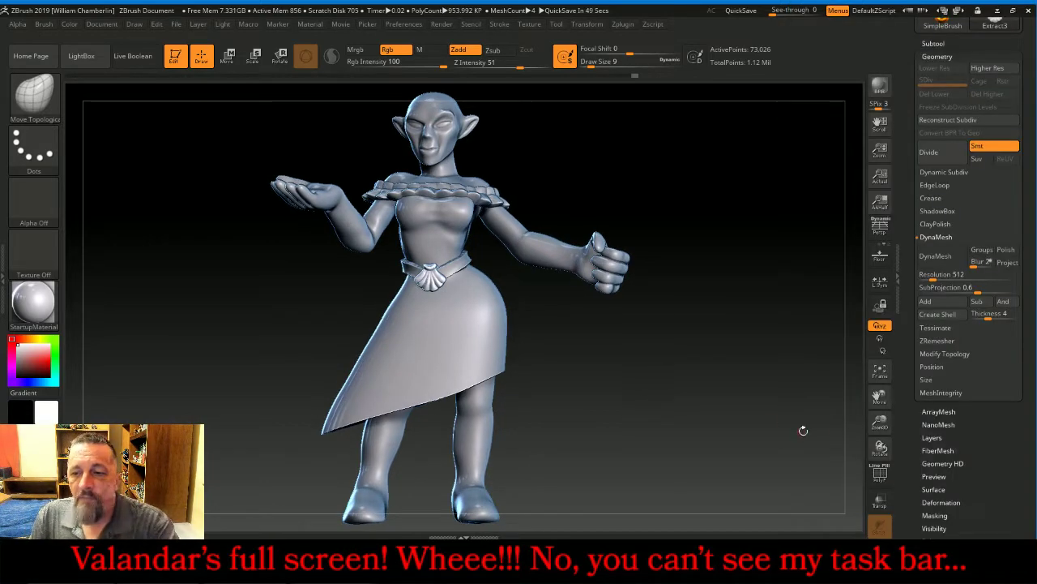
drag(874, 427, 874, 485)
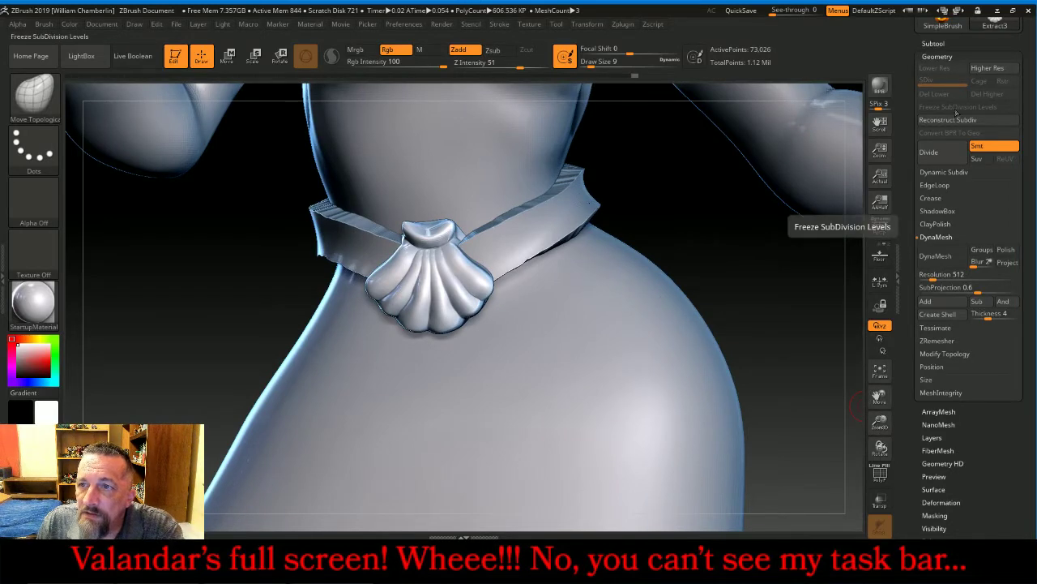
Delete the scallop shell buckle subtool for good, accepting that the deletion cannot be undone
click(934, 43)
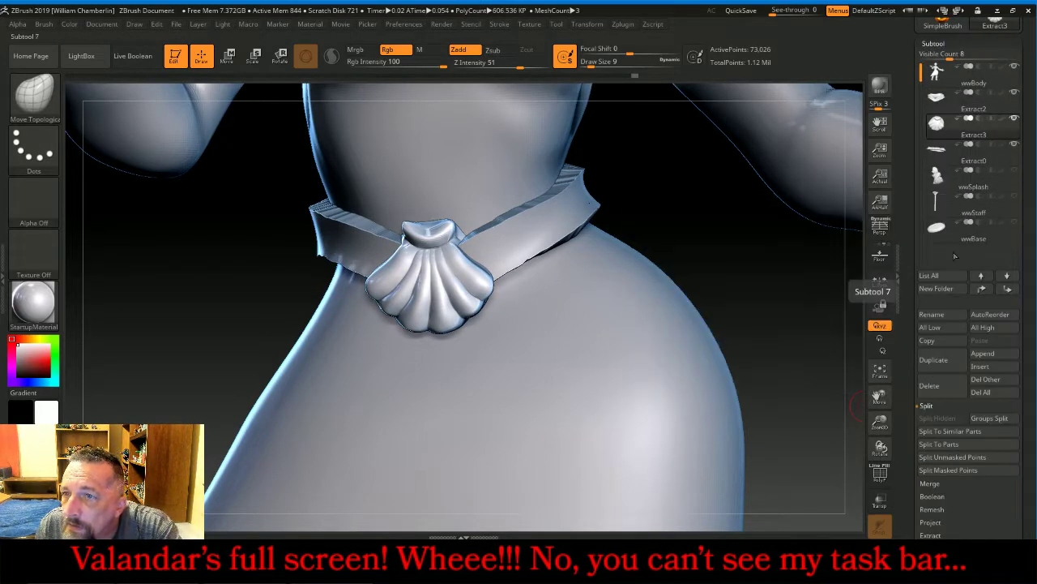
click(929, 386)
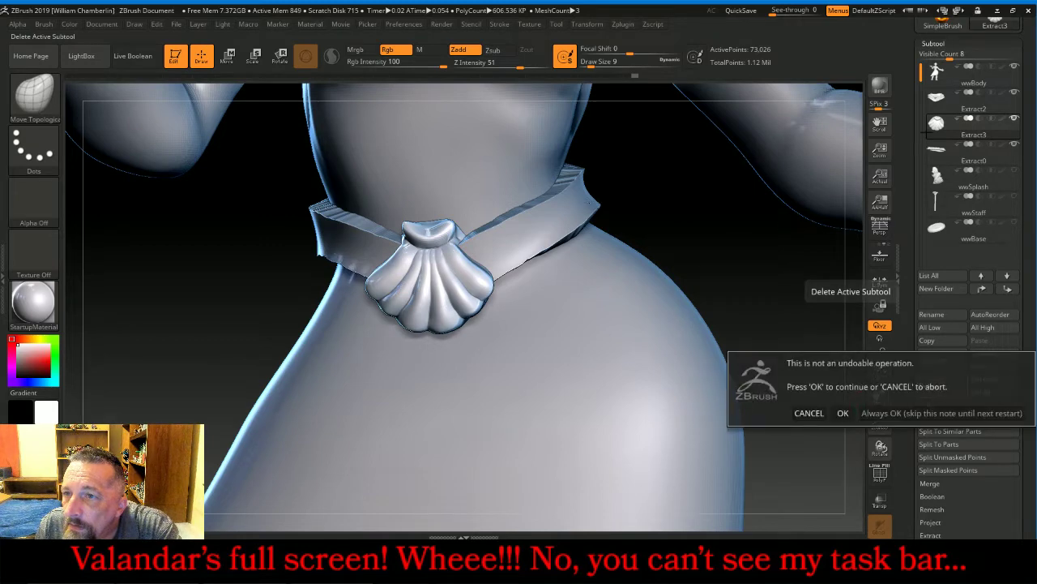
click(843, 413)
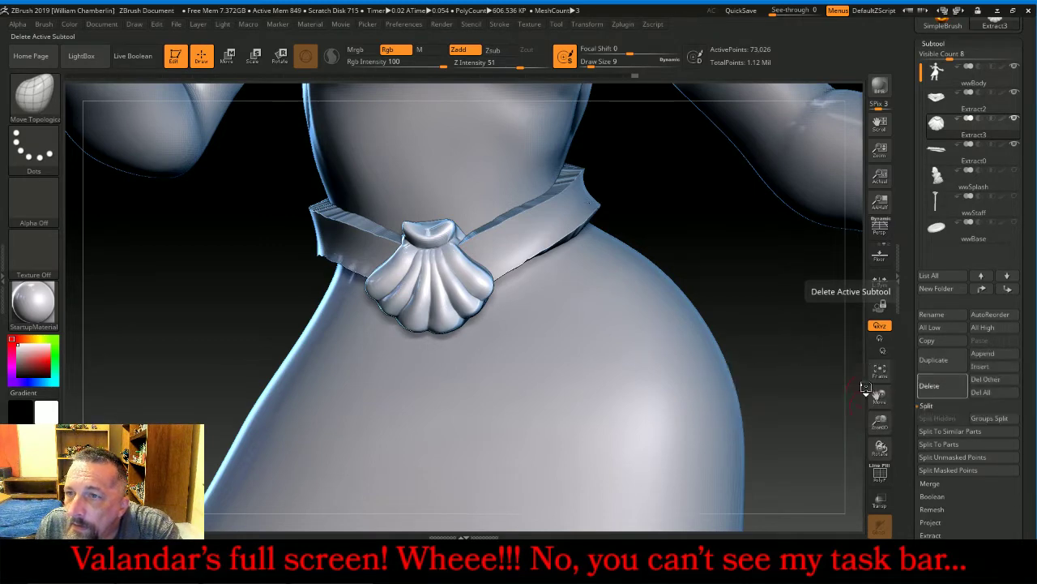
Insert a discbuckle mesh at the belt's front point with the InsertGemstone brush, its imbed depth set to 0
click(936, 102)
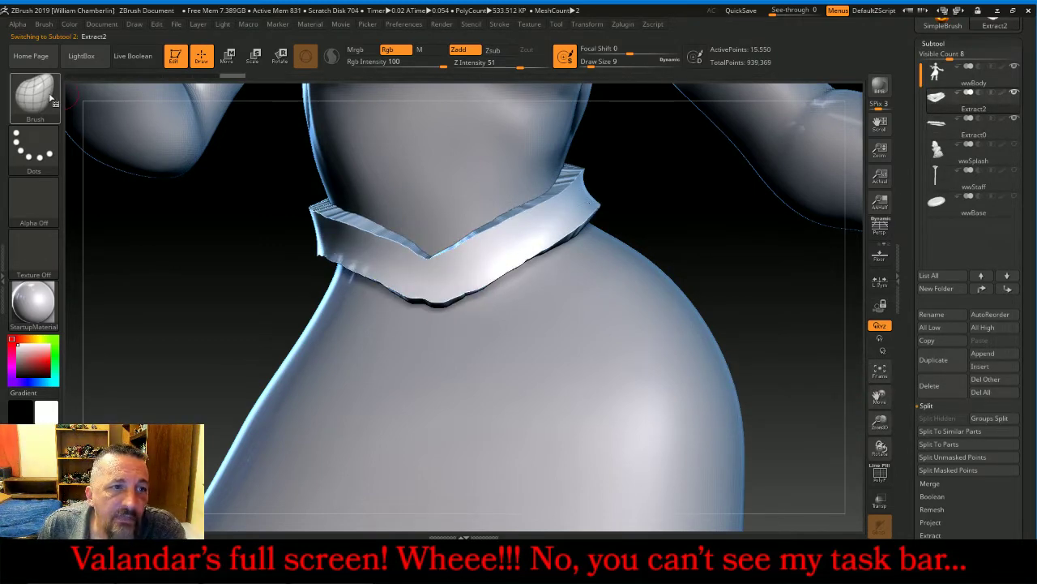
key(b)
click(309, 103)
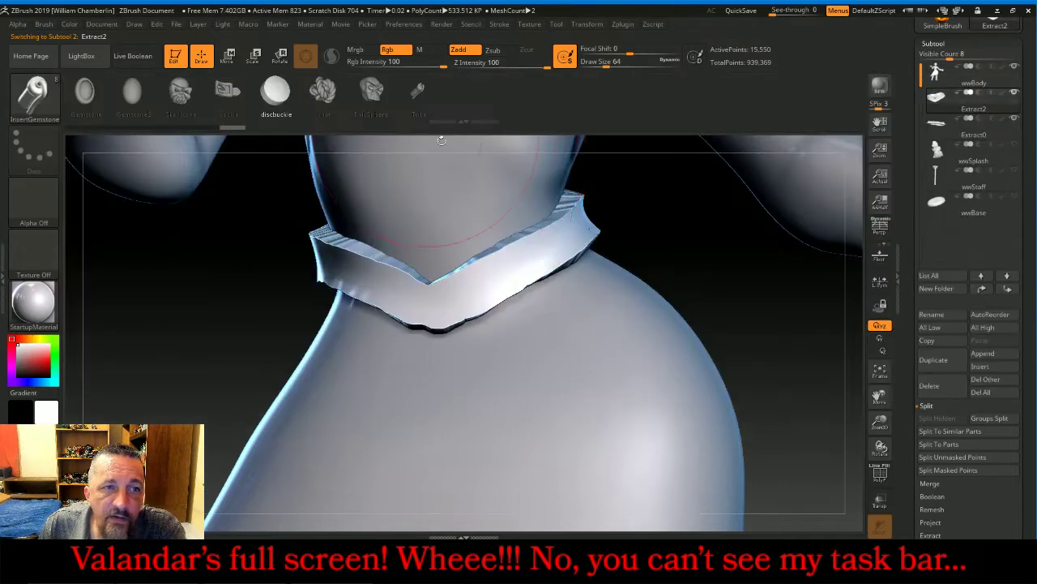
drag(690, 232, 548, 265)
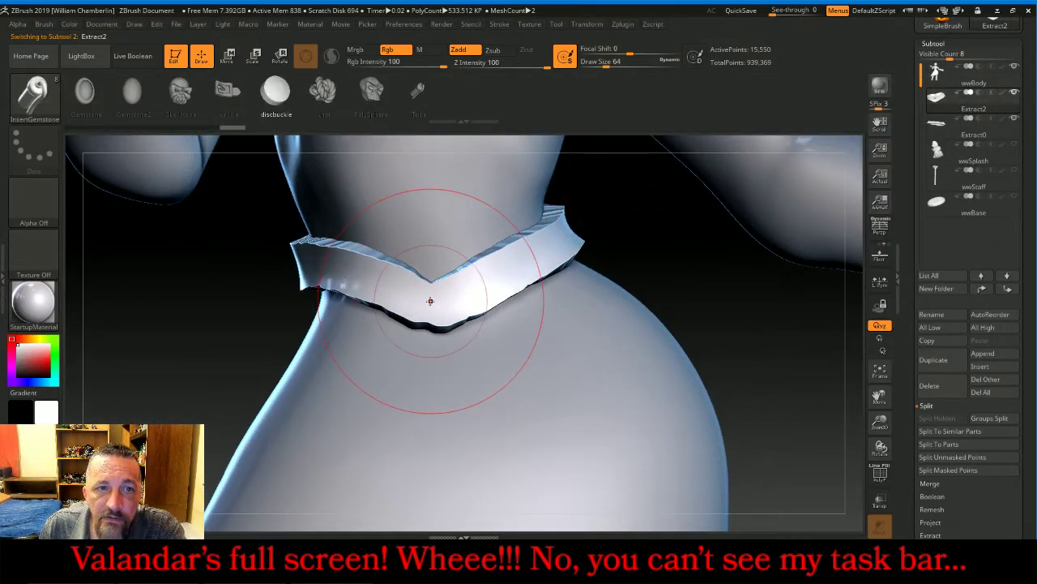
click(7, 262)
click(28, 345)
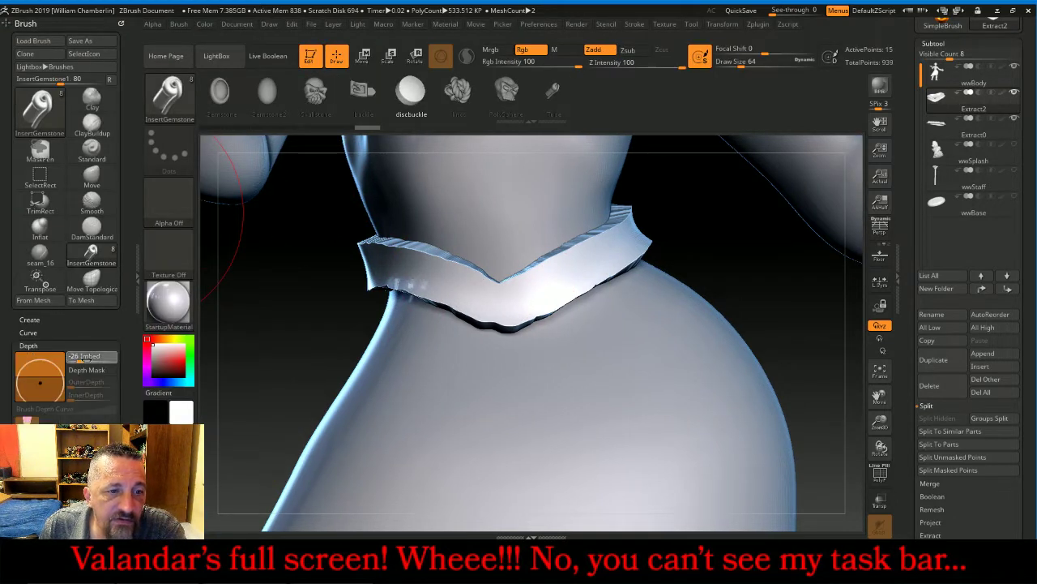
click(85, 358)
text(0)
key(Return)
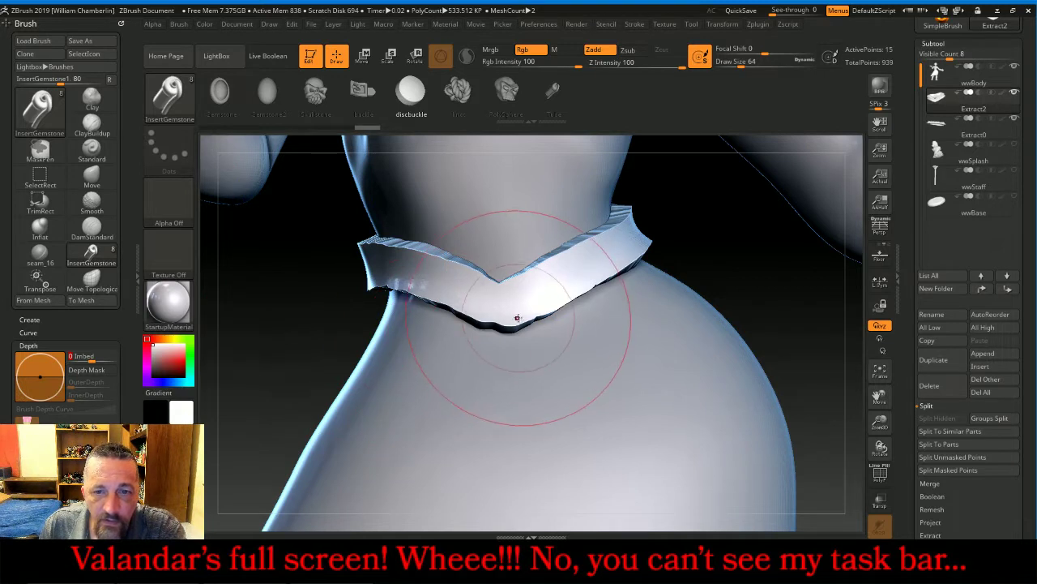
drag(502, 304, 503, 371)
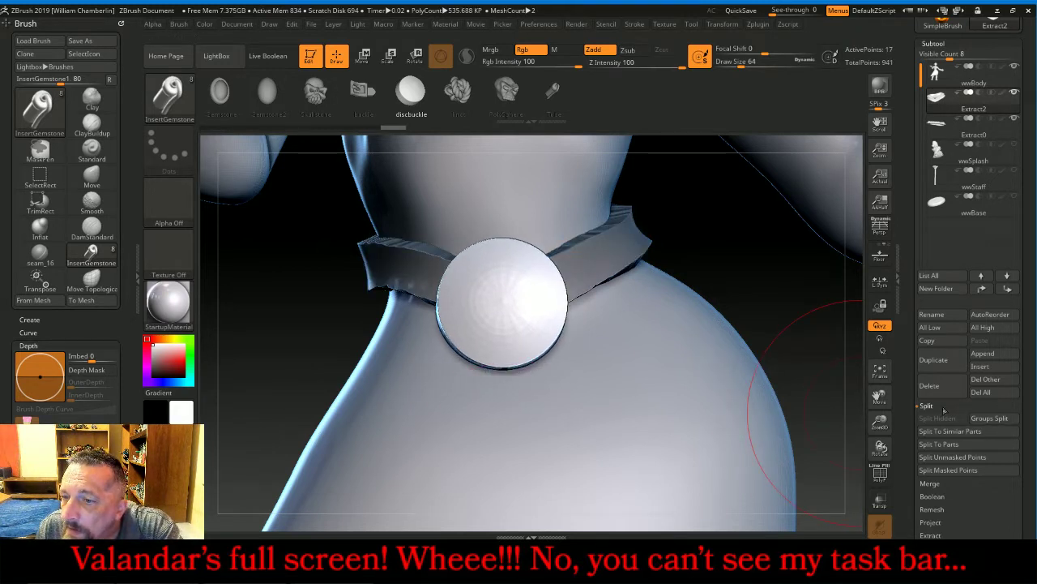
Split the unmasked disc off the belt into its own subtool and select it
click(952, 457)
click(937, 123)
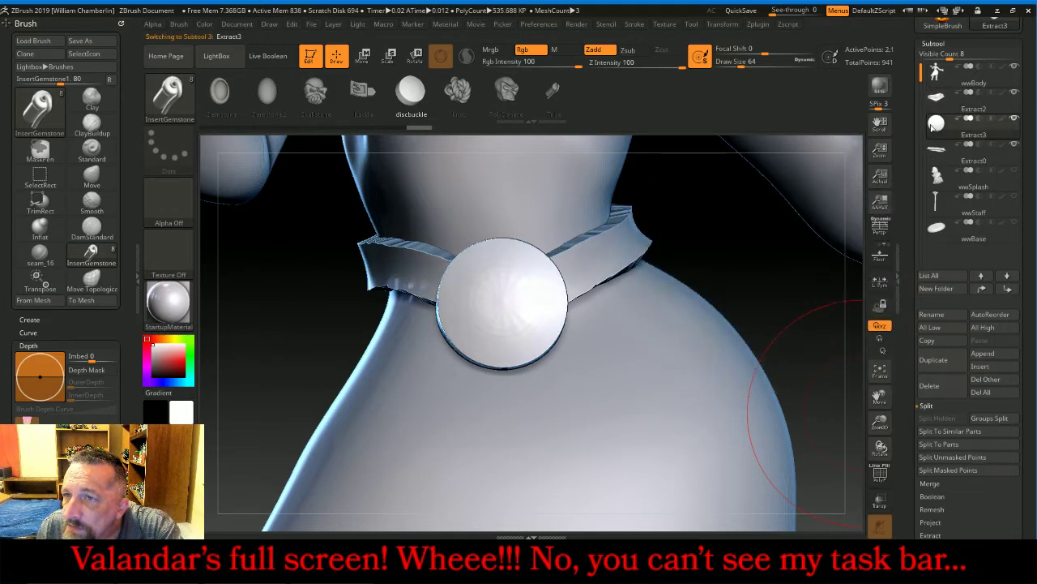
click(934, 42)
Divide the disc three times, delete its lower subdivision levels, and remesh it with DynaMesh at resolution 512
click(937, 56)
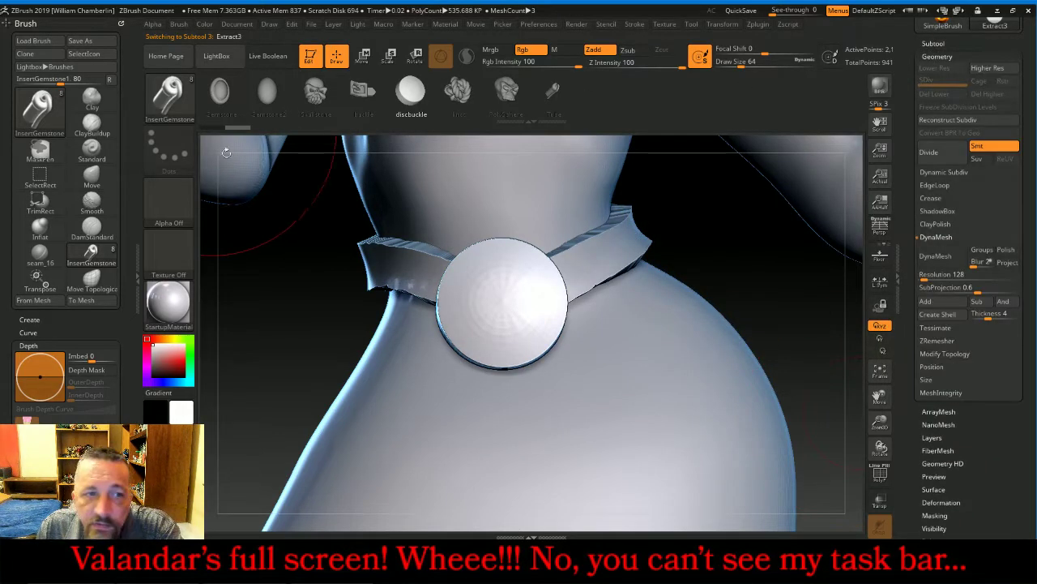
click(136, 264)
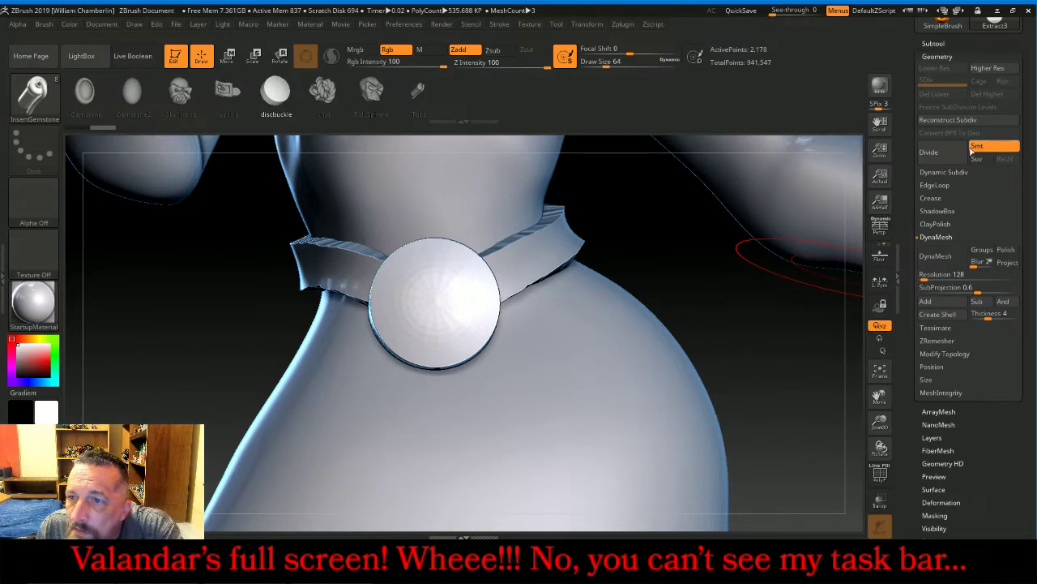
click(954, 152)
click(954, 152)
click(954, 153)
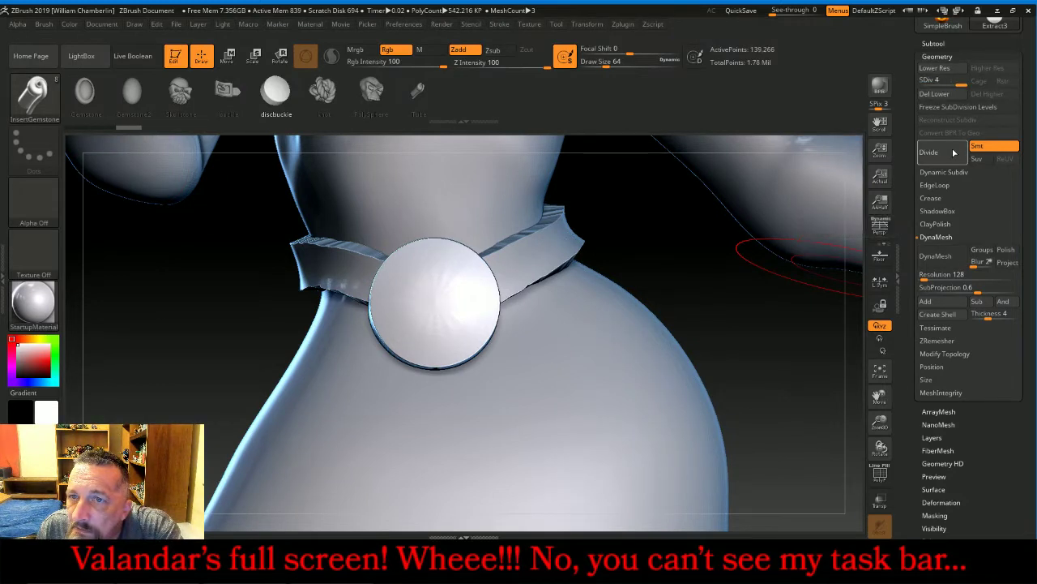
click(935, 94)
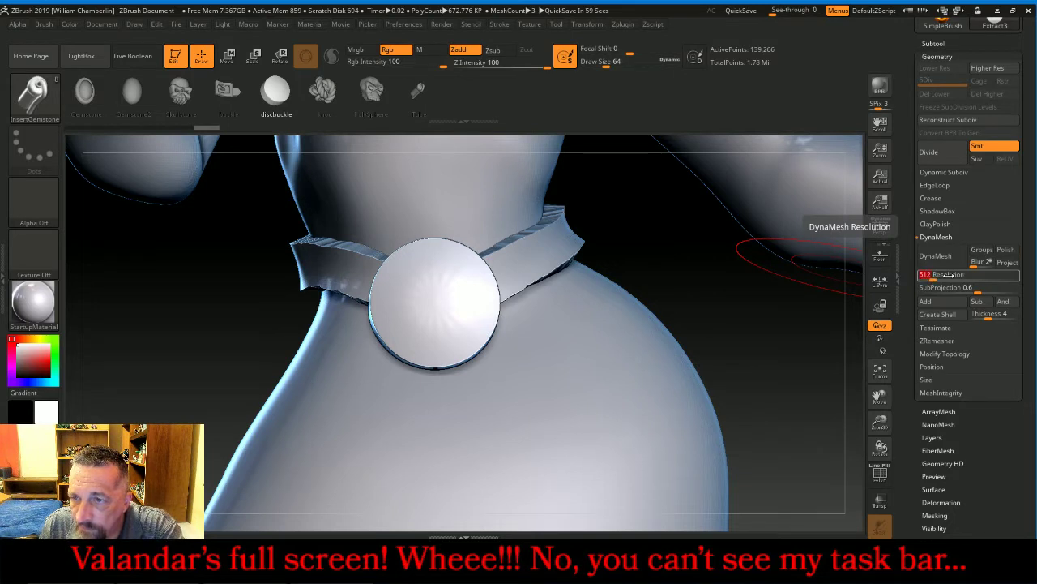
click(939, 256)
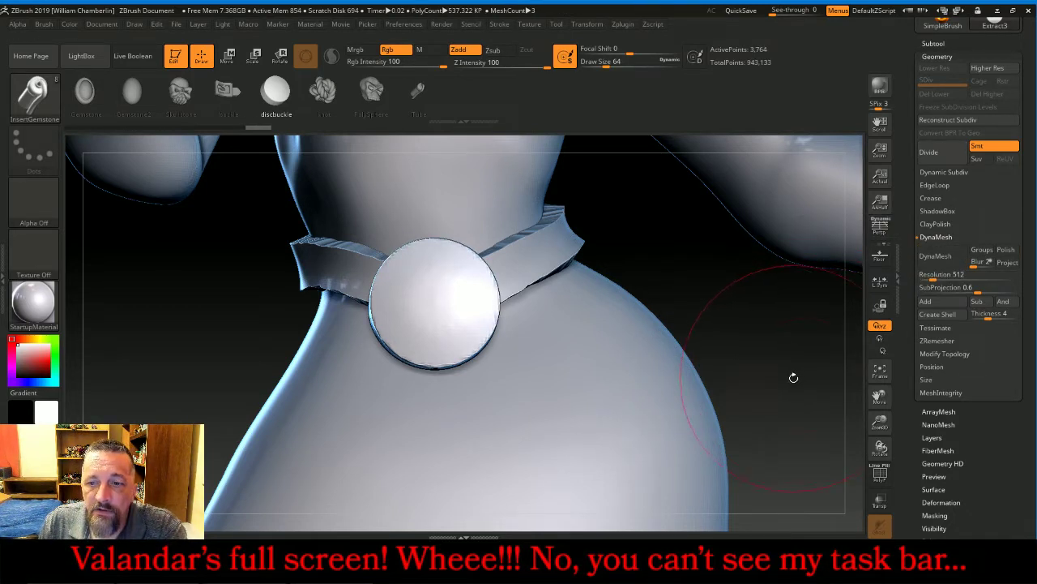
Pull the disc's lower edge down into a slightly pointed oval with the Move brush at draw size 43
drag(793, 378, 793, 390)
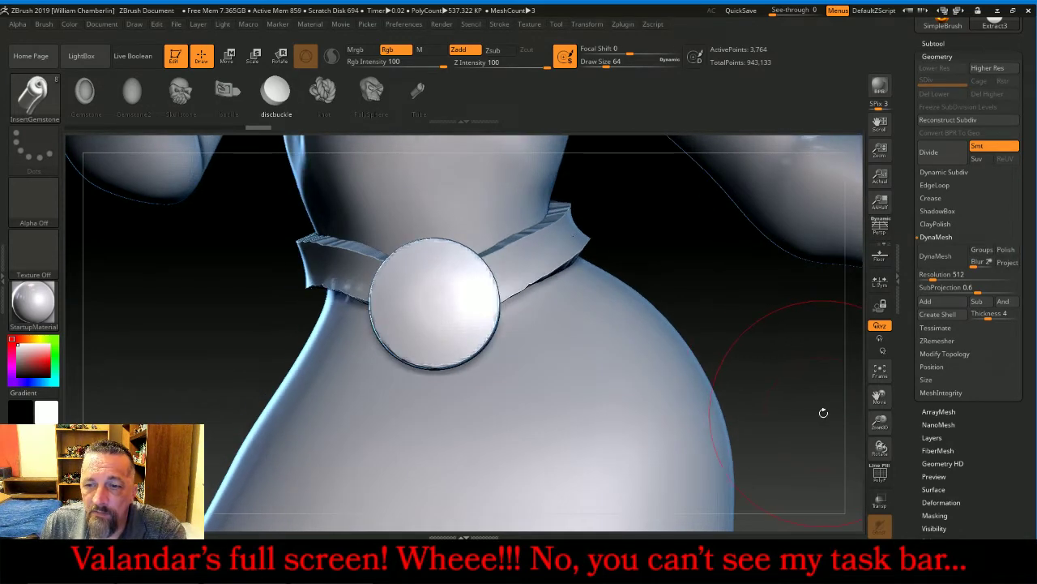
click(33, 94)
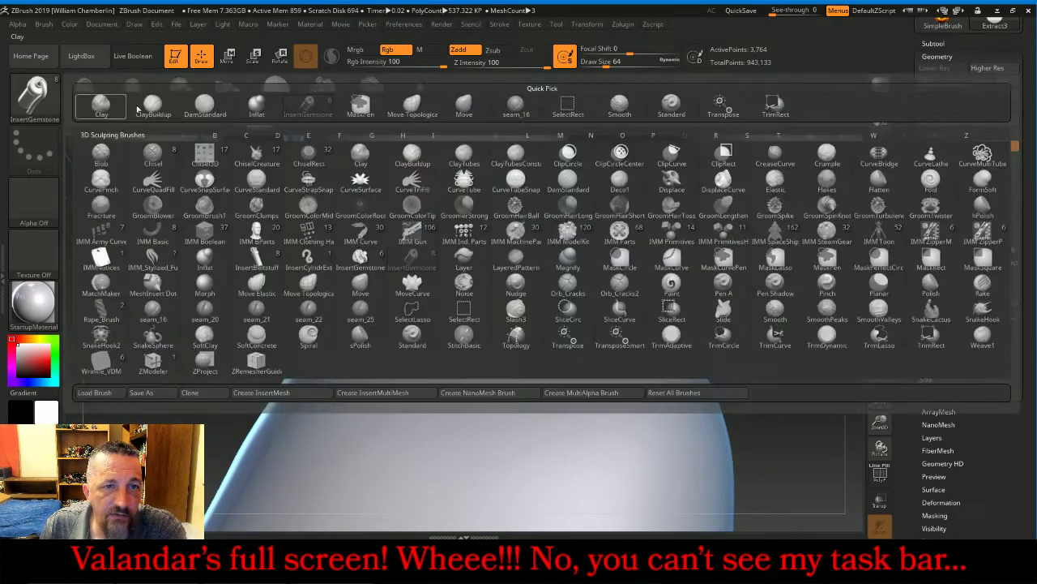
click(463, 104)
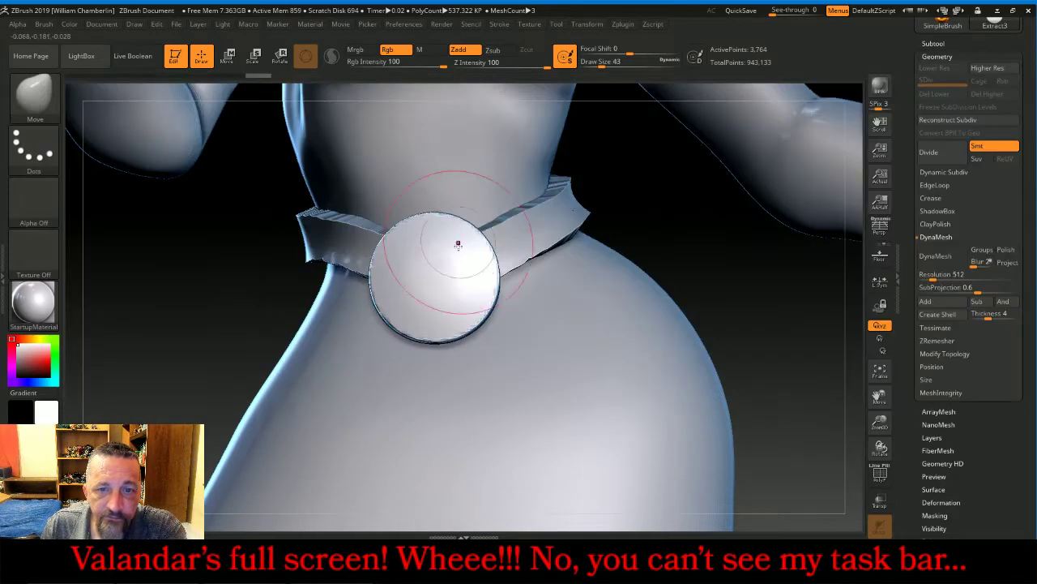
drag(432, 340, 431, 353)
Choose TrimRect as the active selection brush and accept the note about it
click(34, 96)
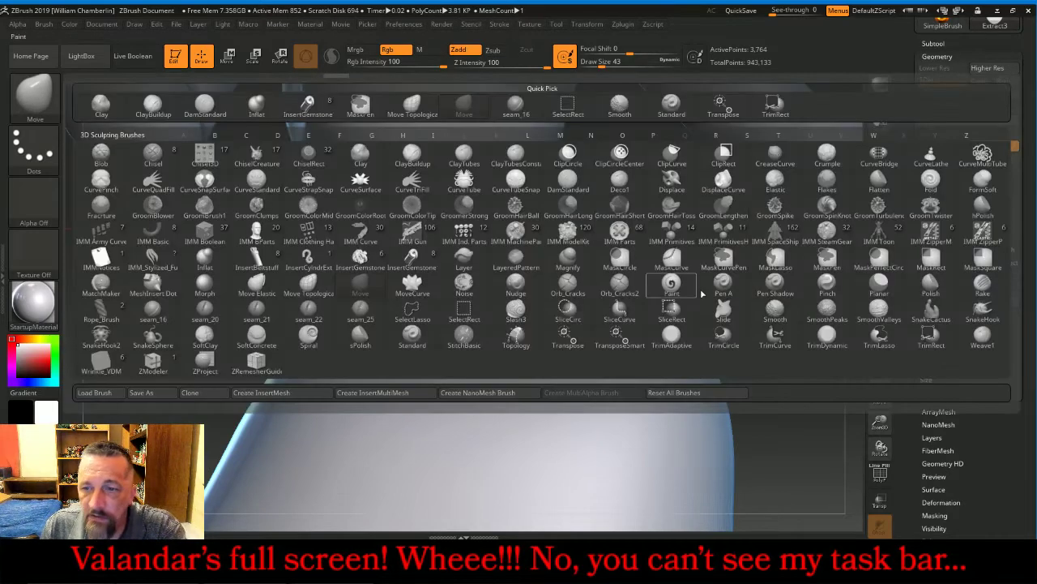
click(930, 350)
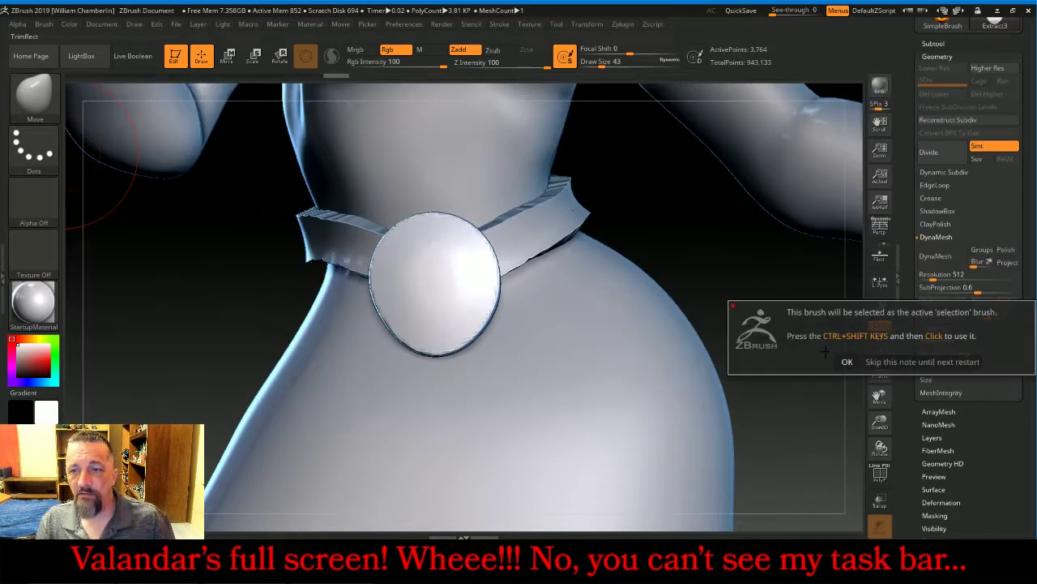
click(847, 361)
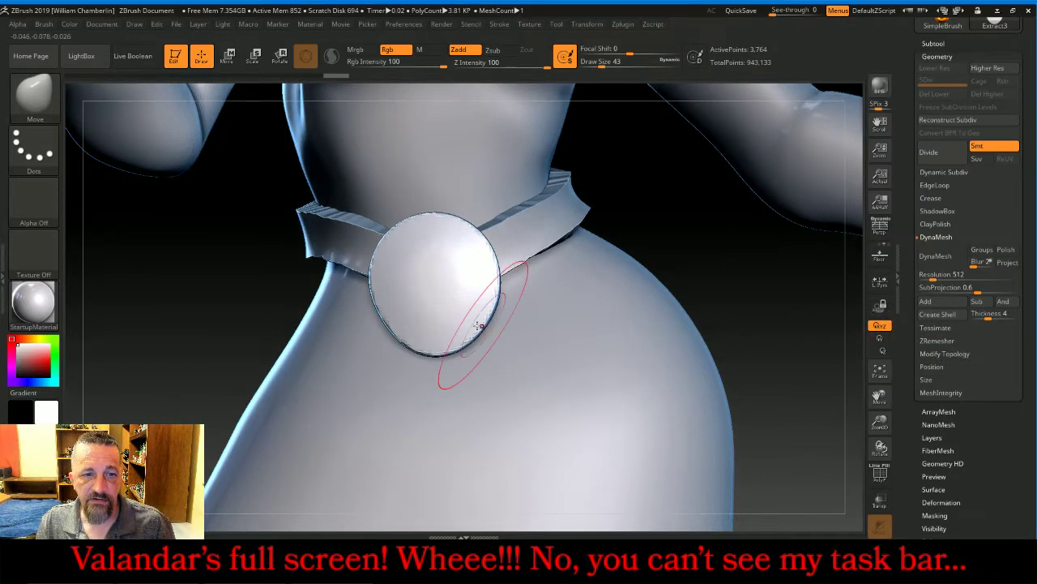
Try to cut away the disc's lower-left corner with TrimRect up to its vertical centre line
key(ctrl)
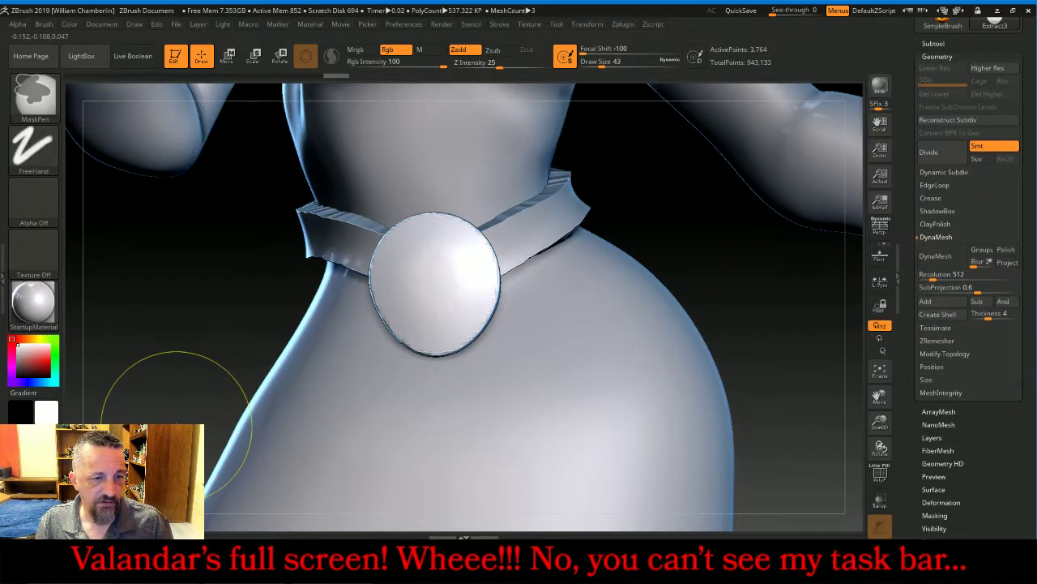
mouse_move(175, 429)
ctrl+shift+mouse_down()
mouse_move(424, 348)
mouse_move(436, 318)
ctrl+shift+mouse_up()
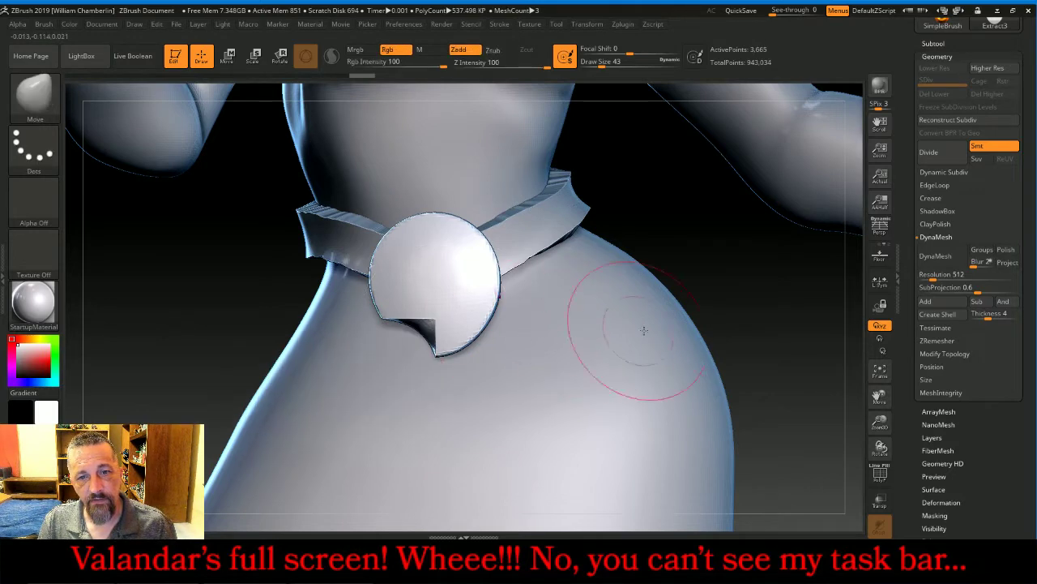
mouse_move(741, 308)
mouse_down()
mouse_move(760, 277)
mouse_move(734, 296)
mouse_up()
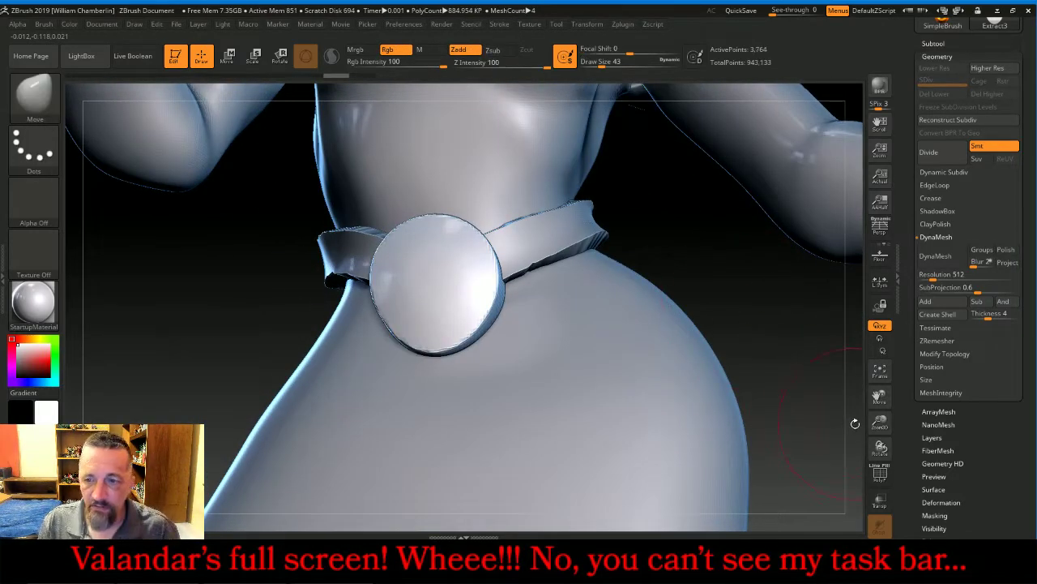
Turn on transparency and trim a rectangular notch out of the disc's lower-left corner up to its centre line
click(880, 500)
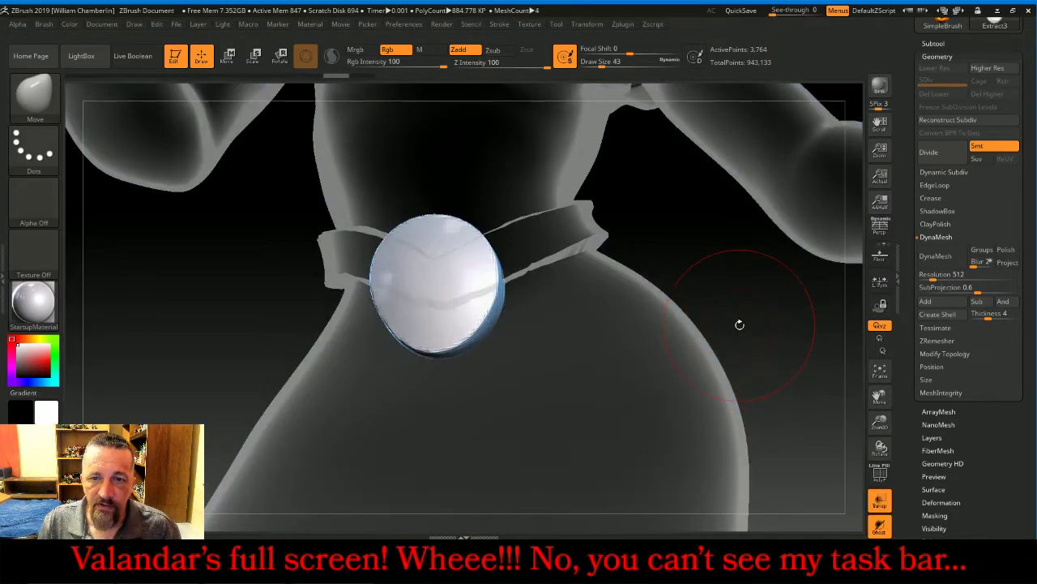
drag(739, 324, 672, 351)
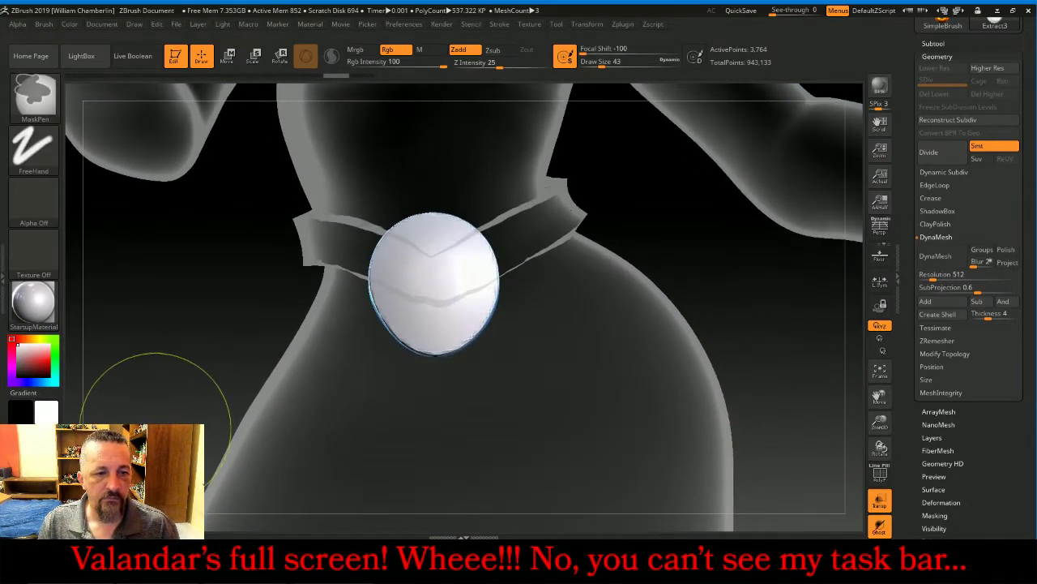
mouse_move(146, 440)
ctrl+shift+mouse_down()
mouse_move(317, 403)
mouse_move(437, 312)
ctrl+shift+mouse_up()
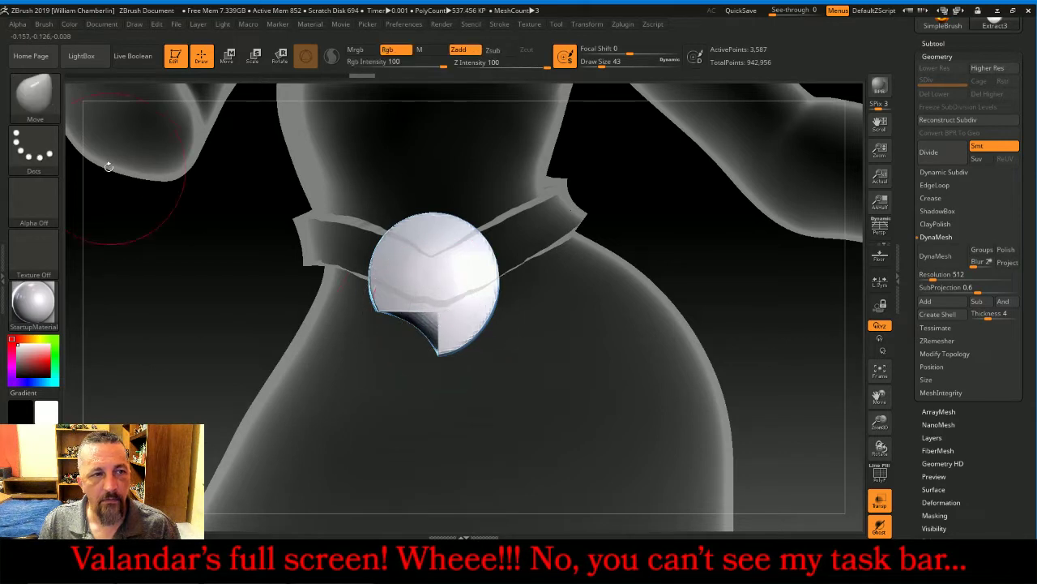
Push the surface of the disc's notch inward with the Move brush at draw size 19, undoing the unwanted strokes
key(bracketleft)
key(bracketleft)
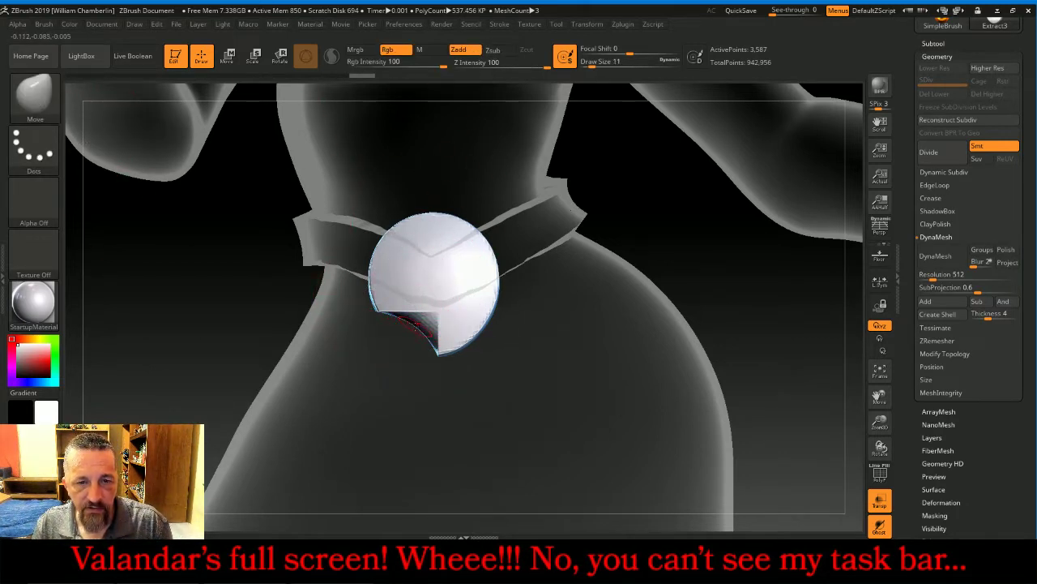
drag(423, 325, 427, 321)
key(ctrl+z)
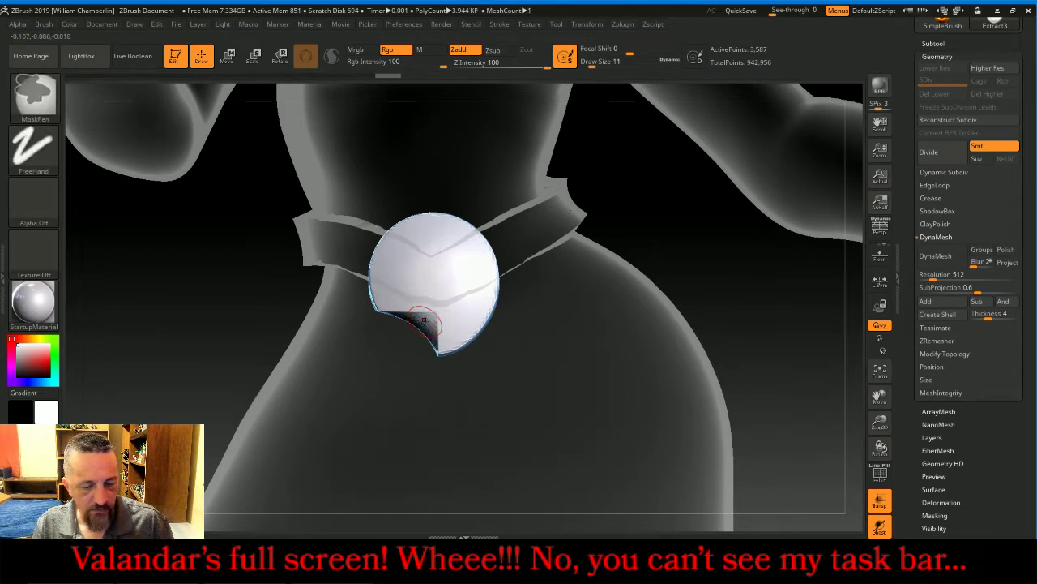
key(ctrl+z)
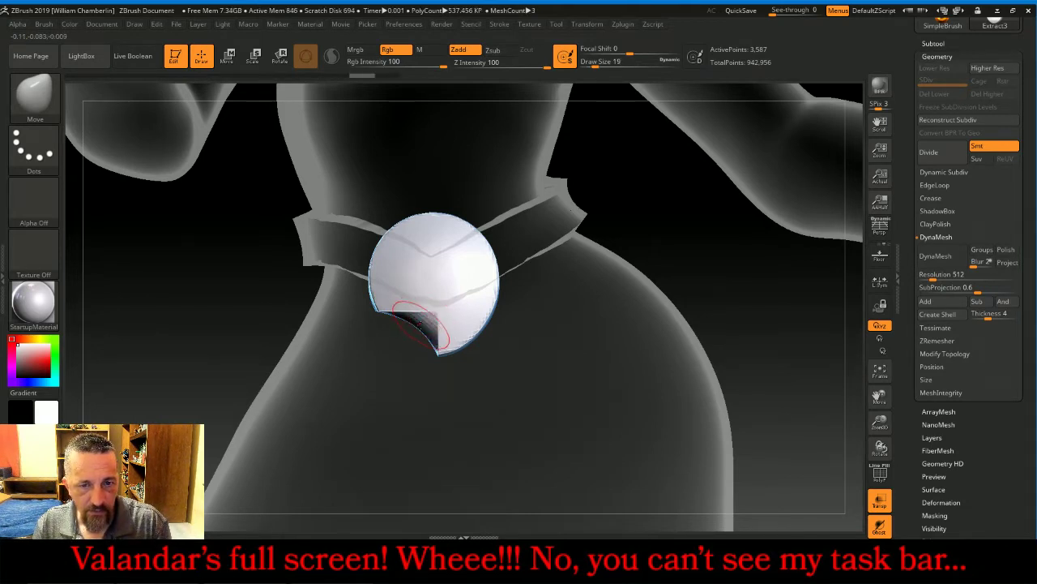
key(ctrl+z)
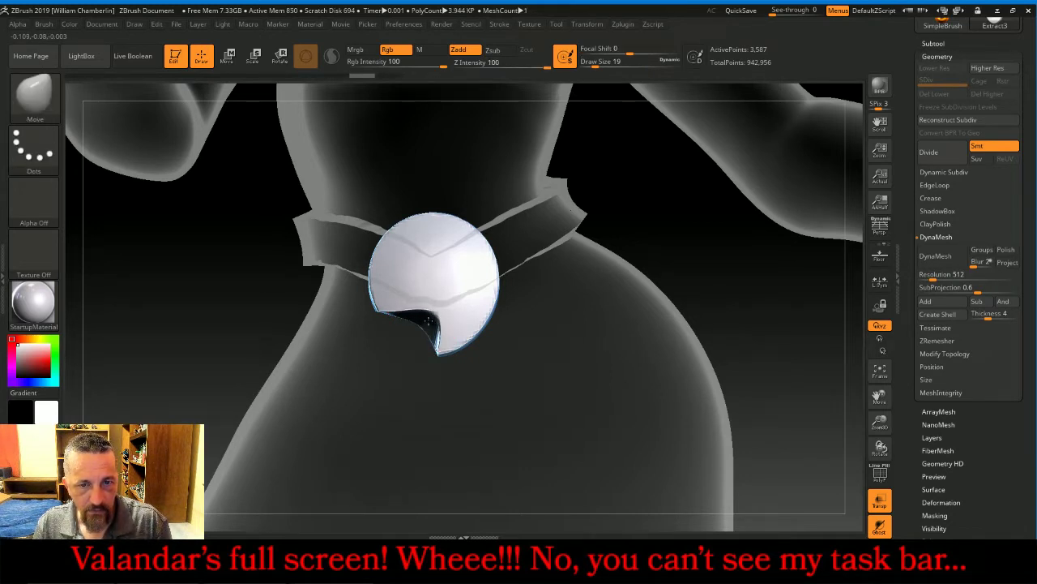
ctrl+shift+drag(421, 294, 442, 350)
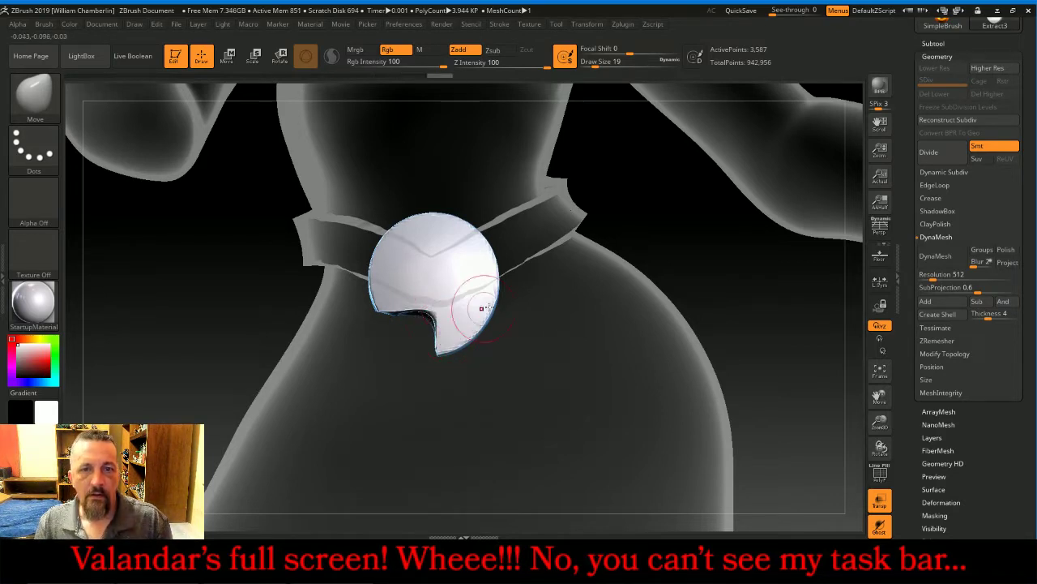
Smooth the faceted inner wall of the disc's notch from its underside with the Smooth brush at draw size 10
drag(711, 303, 754, 244)
drag(879, 422, 879, 408)
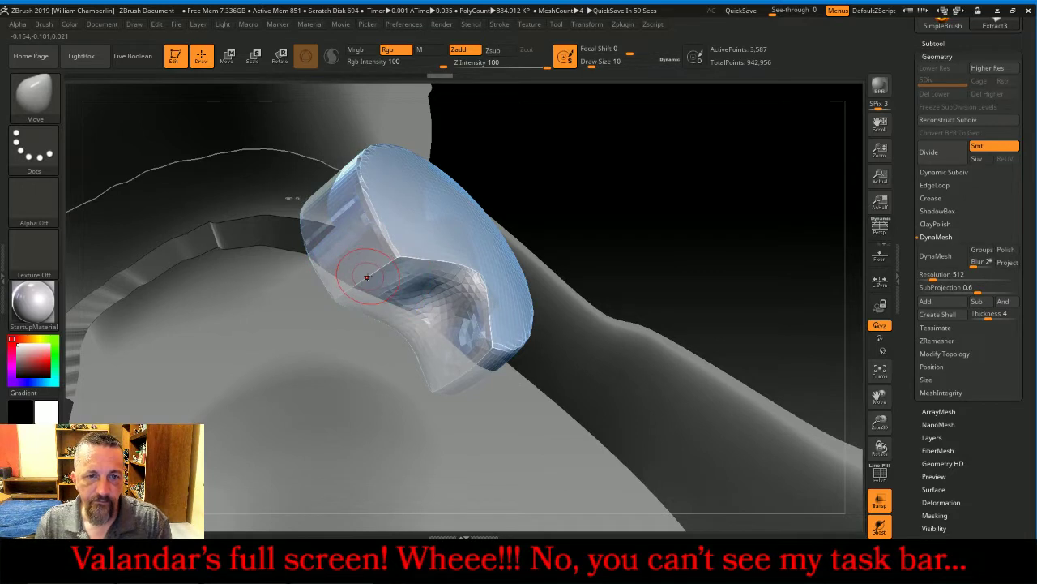
key(shift)
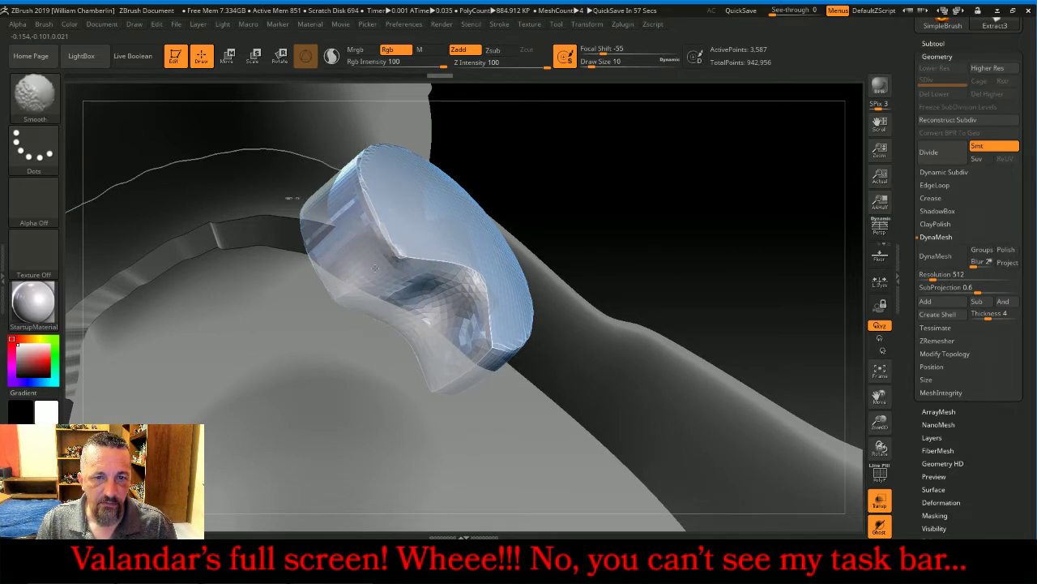
mouse_move(344, 240)
shift+mouse_down()
mouse_move(328, 211)
mouse_move(326, 235)
mouse_move(350, 282)
mouse_move(373, 274)
shift+mouse_up()
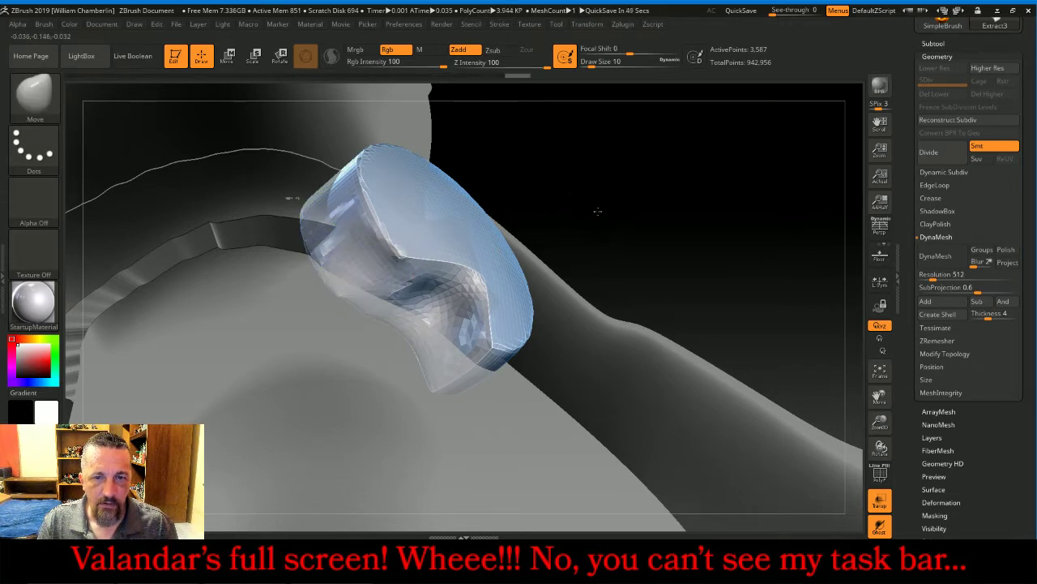
Push the outer corner of the disc's notch up and outward with the Move brush at draw size 10
drag(597, 214, 703, 170)
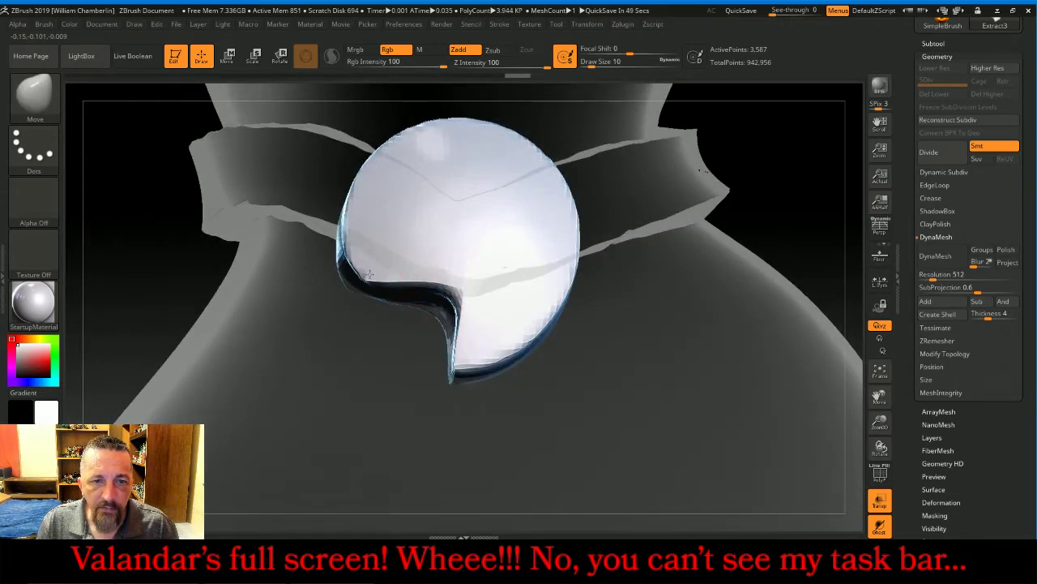
mouse_move(369, 274)
mouse_down()
mouse_move(369, 254)
mouse_move(355, 256)
mouse_up()
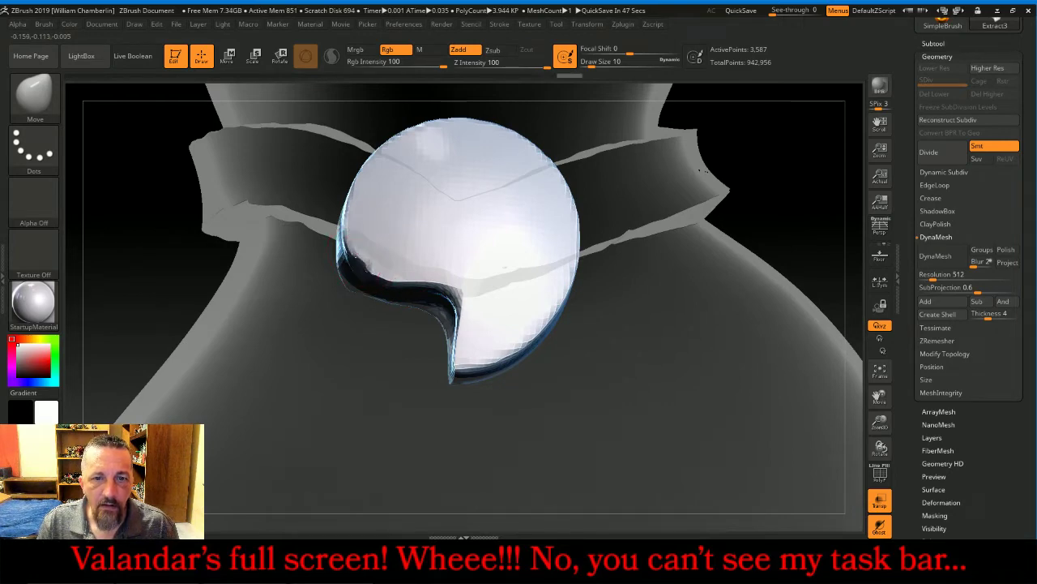
click(32, 99)
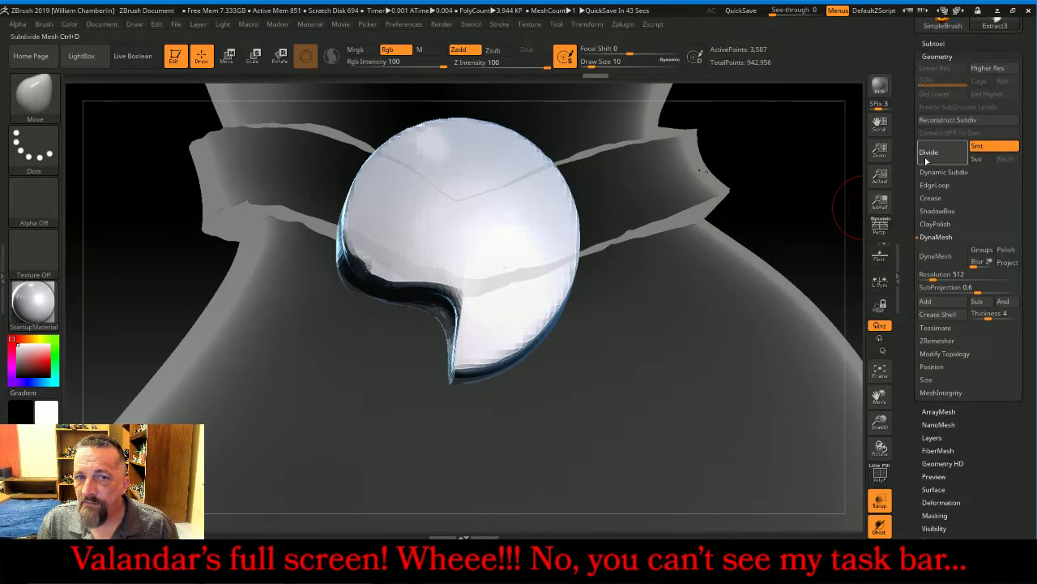
Subdivide the notched disc three times to subdivision level 4 and delete its lower subdivision levels
click(928, 153)
click(928, 153)
click(928, 152)
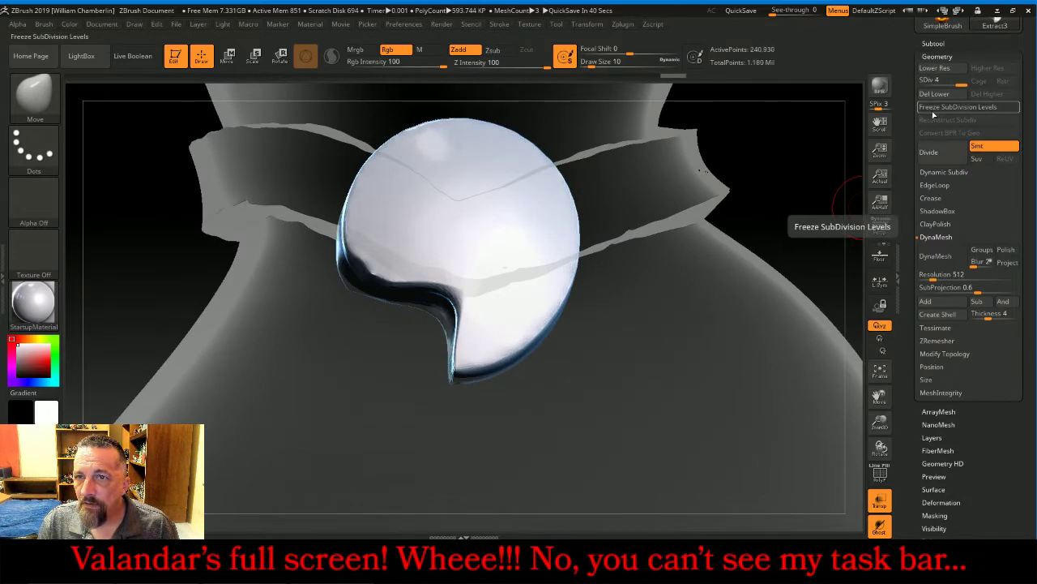
click(936, 108)
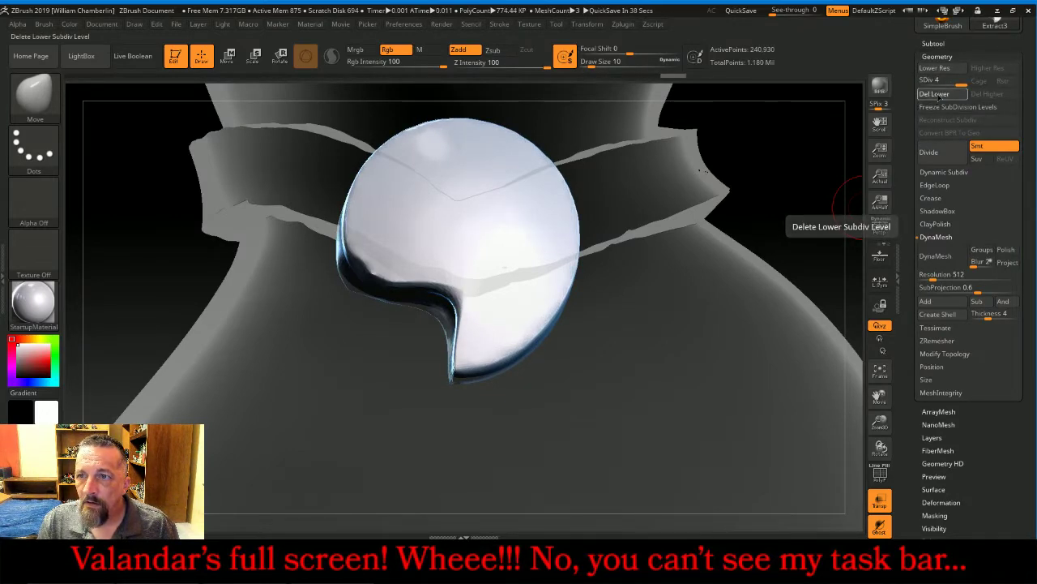
Set up the DamStandard brush with draw size 10, LazyMouse on and Z Intensity 38
click(33, 97)
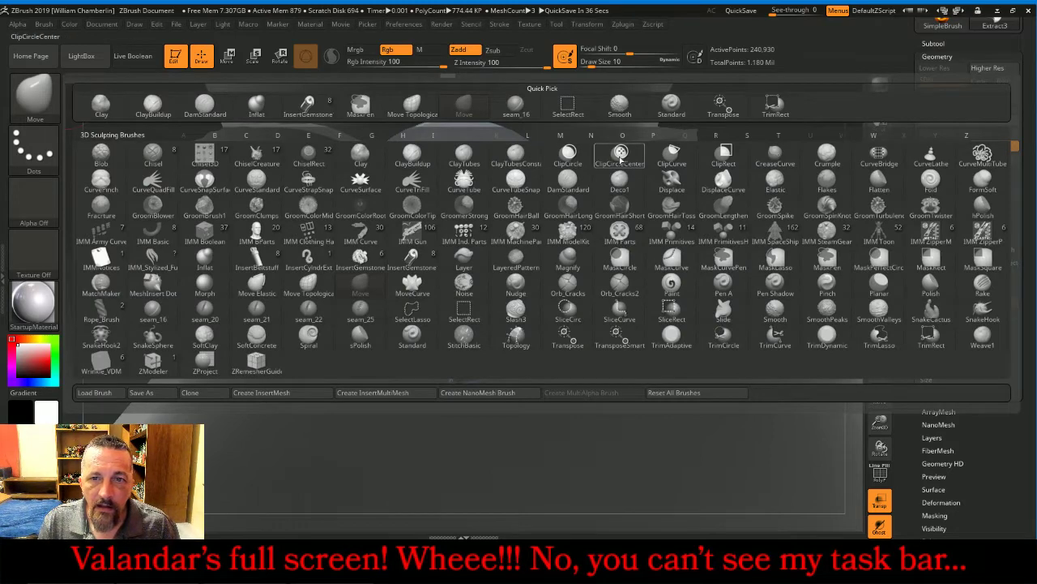
click(203, 103)
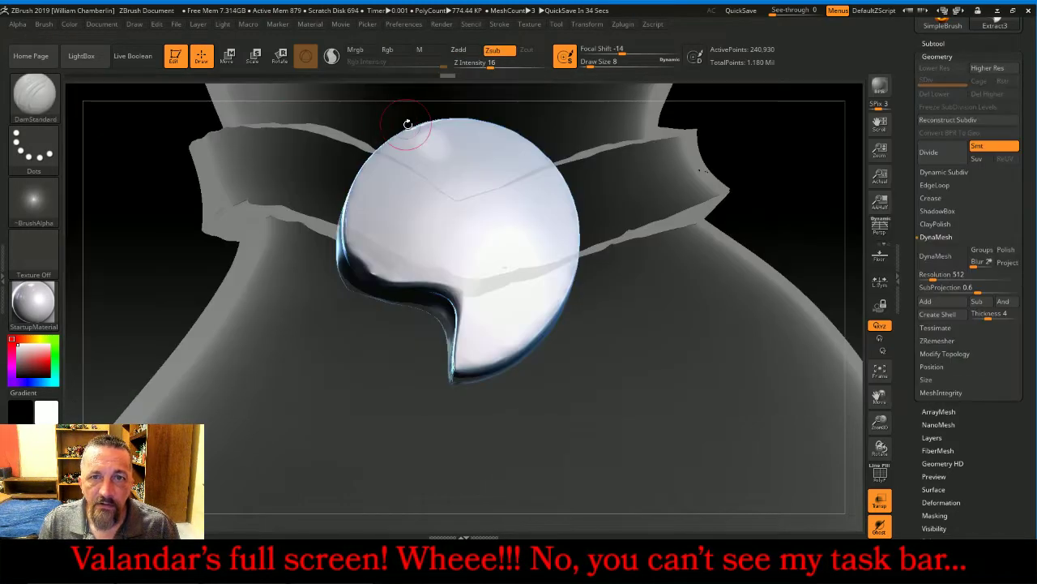
key(bracketright)
key(bracketright)
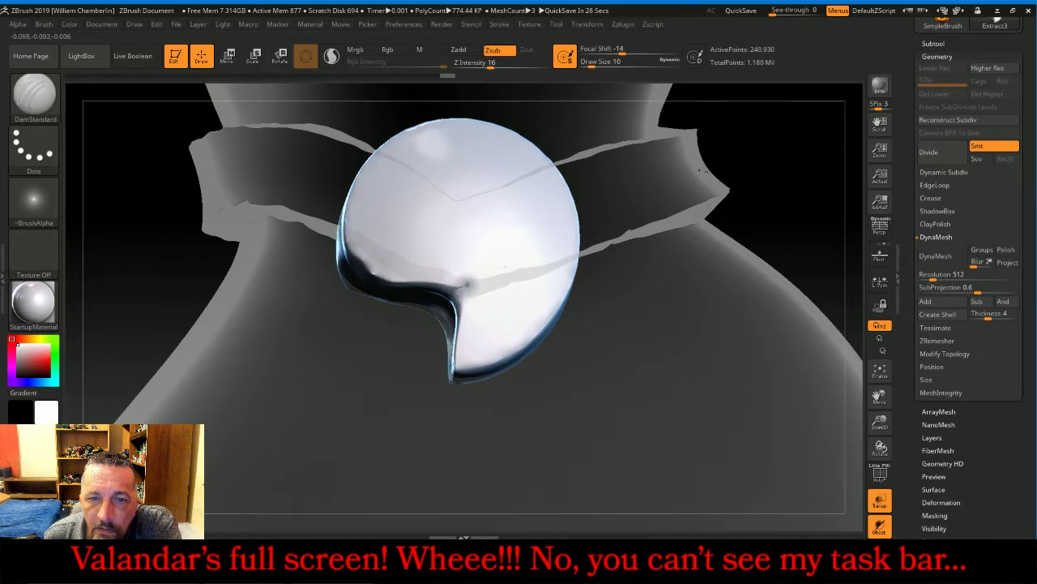
scroll(940, 162, up, 10)
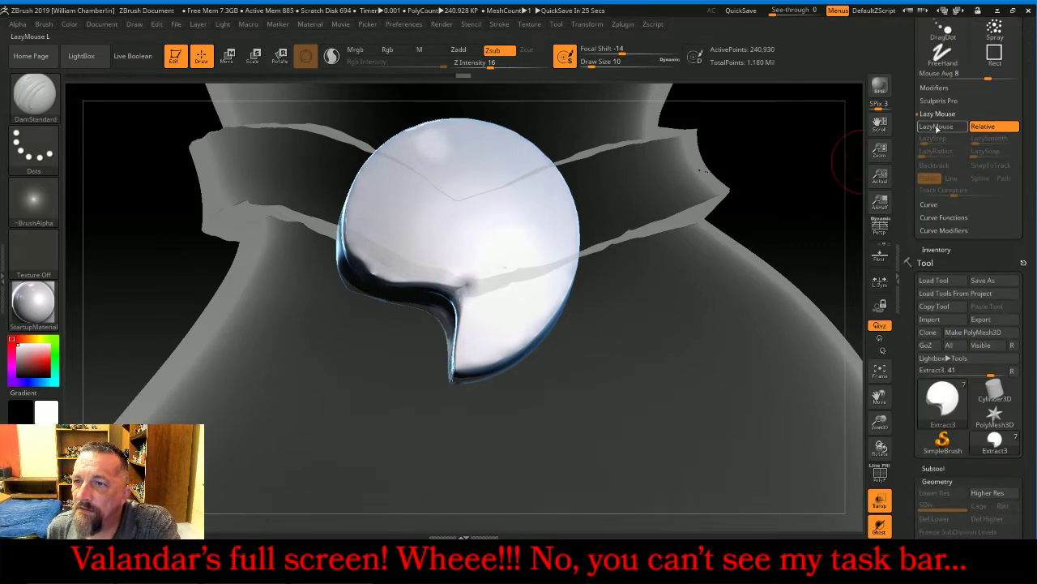
click(936, 127)
drag(489, 65, 511, 65)
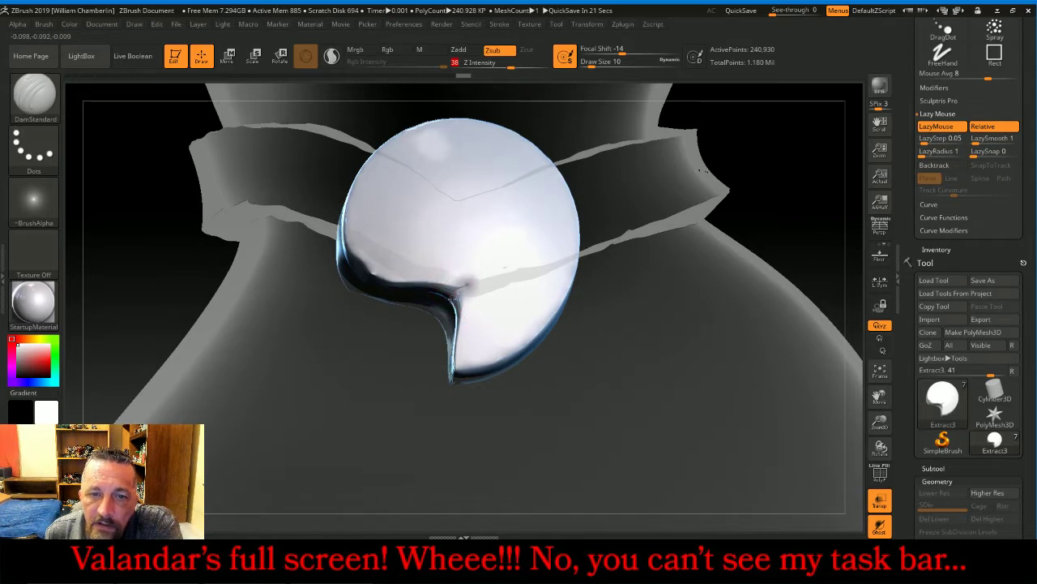
Carve a spiral groove from the notch's inner corner to the disc's centre with LazyRadius 25, undoing the first attempt
mouse_move(460, 309)
mouse_down()
mouse_move(487, 265)
mouse_move(496, 194)
mouse_move(464, 159)
mouse_move(426, 159)
mouse_move(413, 171)
mouse_up()
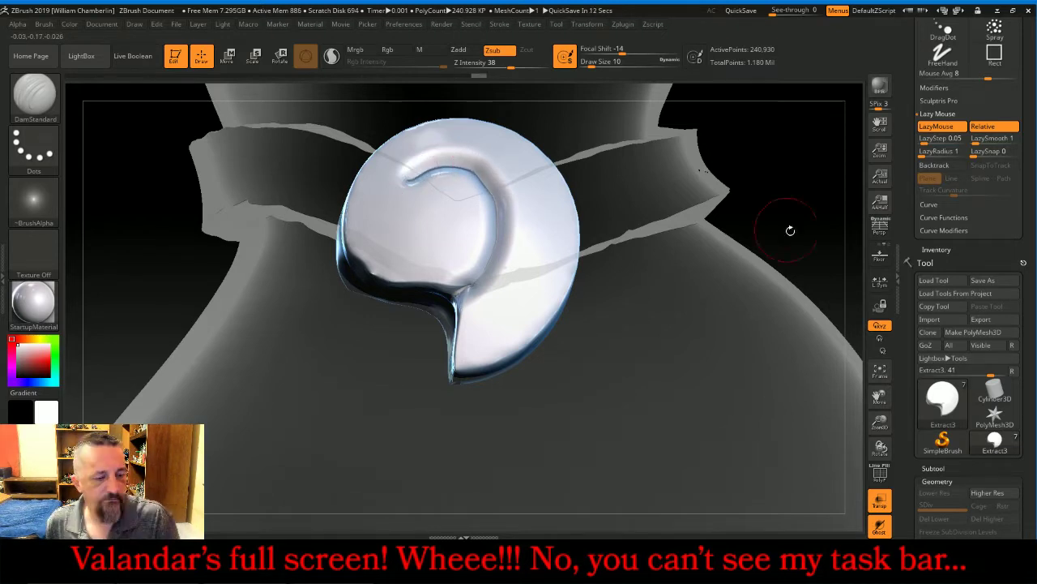
key(ctrl+z)
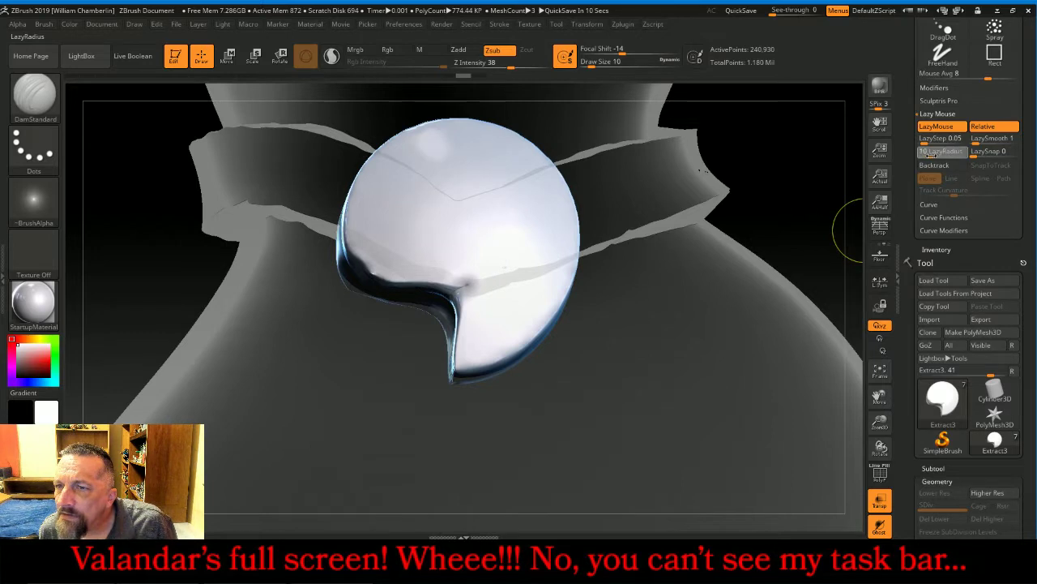
click(936, 154)
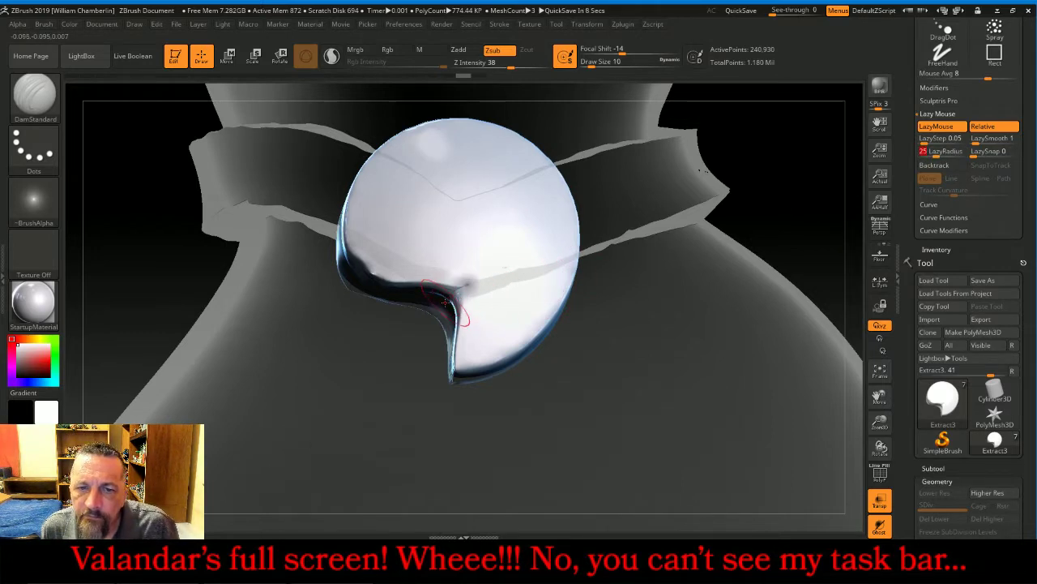
mouse_move(467, 283)
mouse_down()
mouse_move(515, 230)
mouse_move(515, 188)
mouse_move(502, 167)
mouse_move(439, 144)
mouse_move(400, 175)
mouse_move(396, 212)
mouse_move(415, 246)
mouse_move(447, 254)
mouse_move(472, 225)
mouse_move(455, 180)
mouse_up()
mouse_move(438, 178)
mouse_down()
mouse_move(430, 227)
mouse_move(447, 234)
mouse_move(457, 221)
mouse_move(451, 203)
mouse_move(426, 223)
mouse_up()
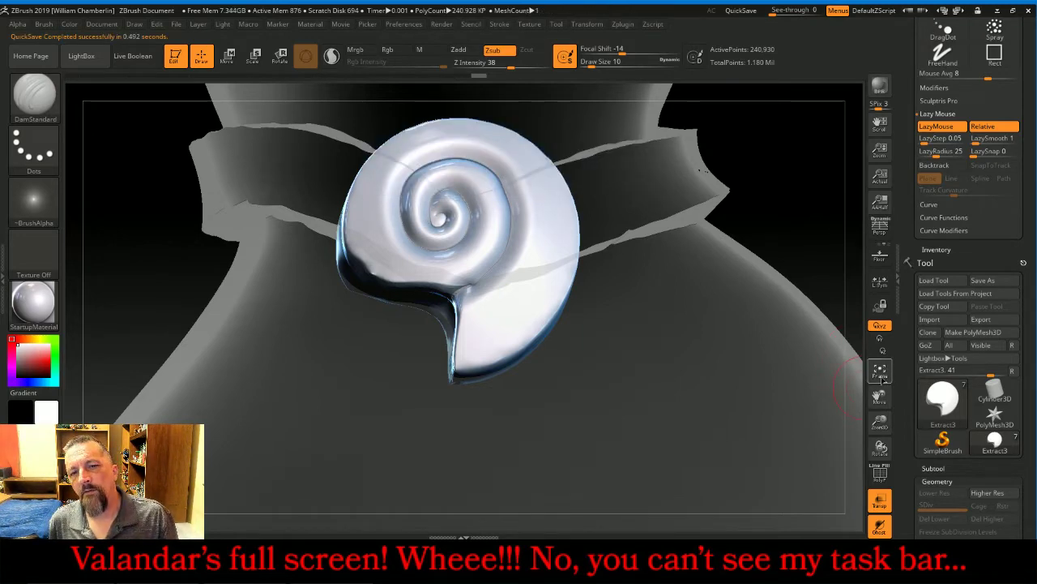
Frame the whole figure and turn off transparency to show the belt ornament with the full model
click(880, 375)
click(881, 374)
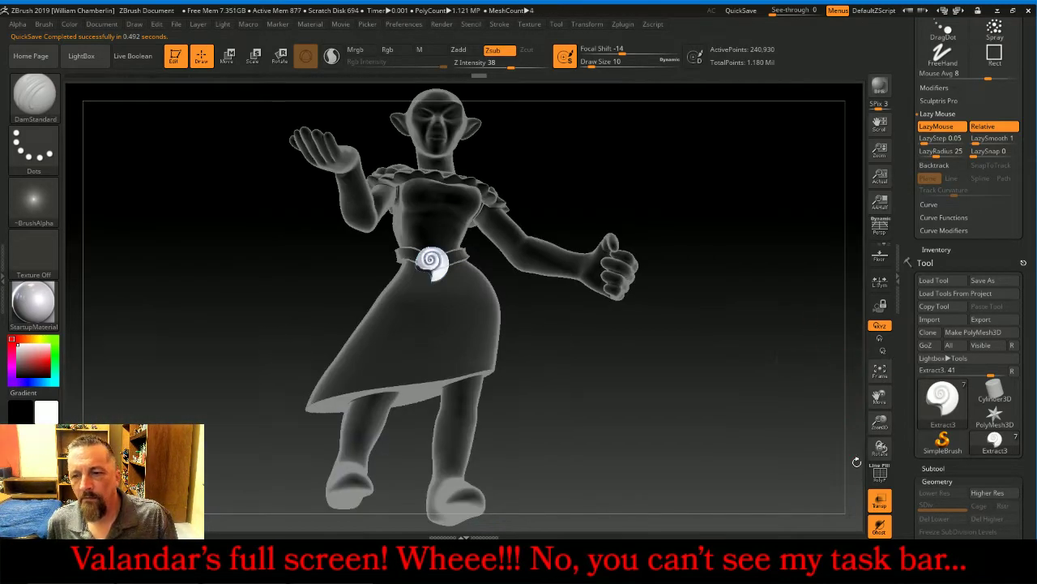
click(880, 500)
drag(785, 315, 790, 332)
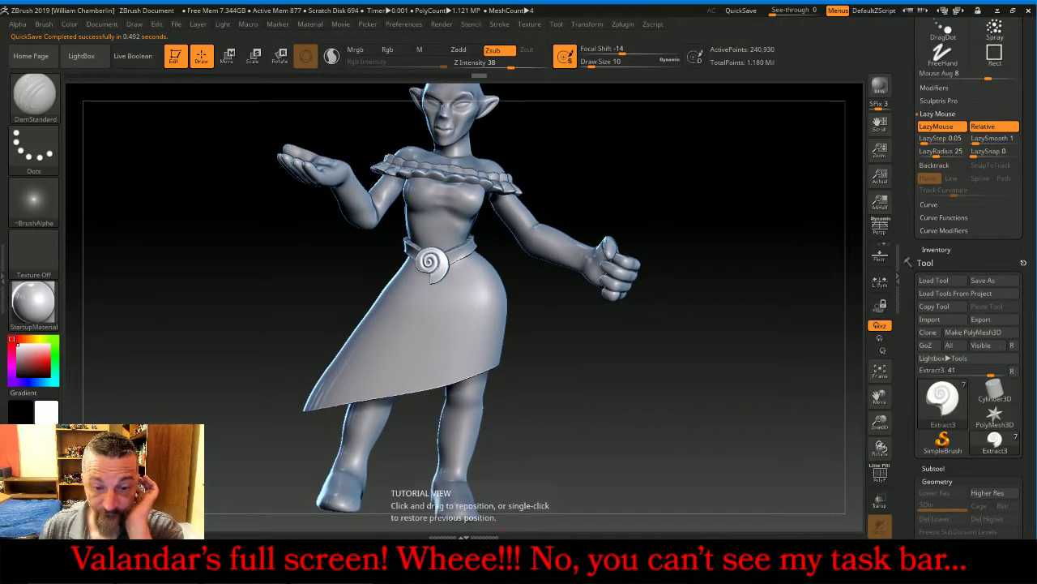
Check the live chat in the Firefox window and return to ZBrush
click(464, 563)
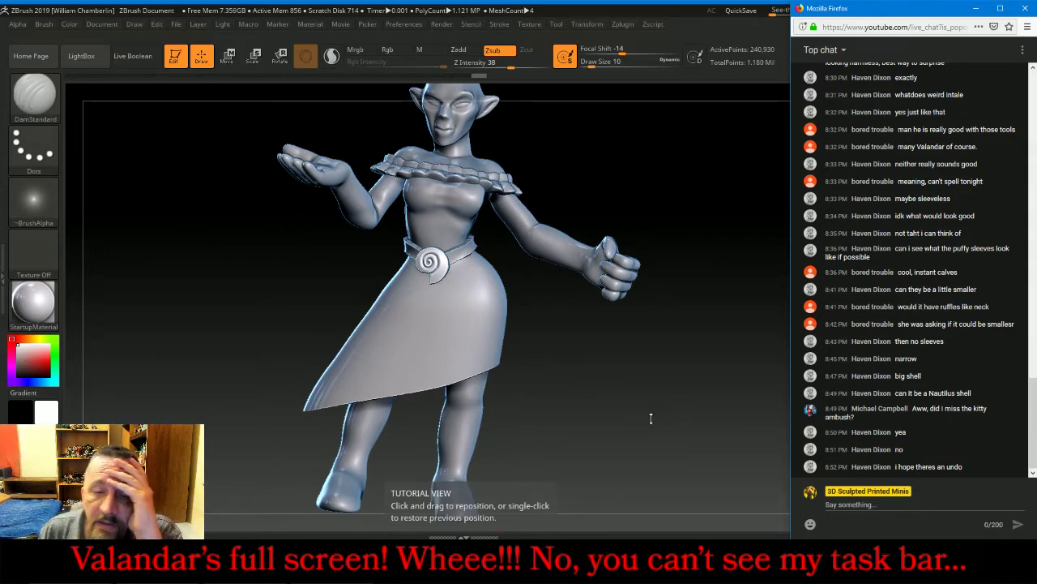
click(651, 418)
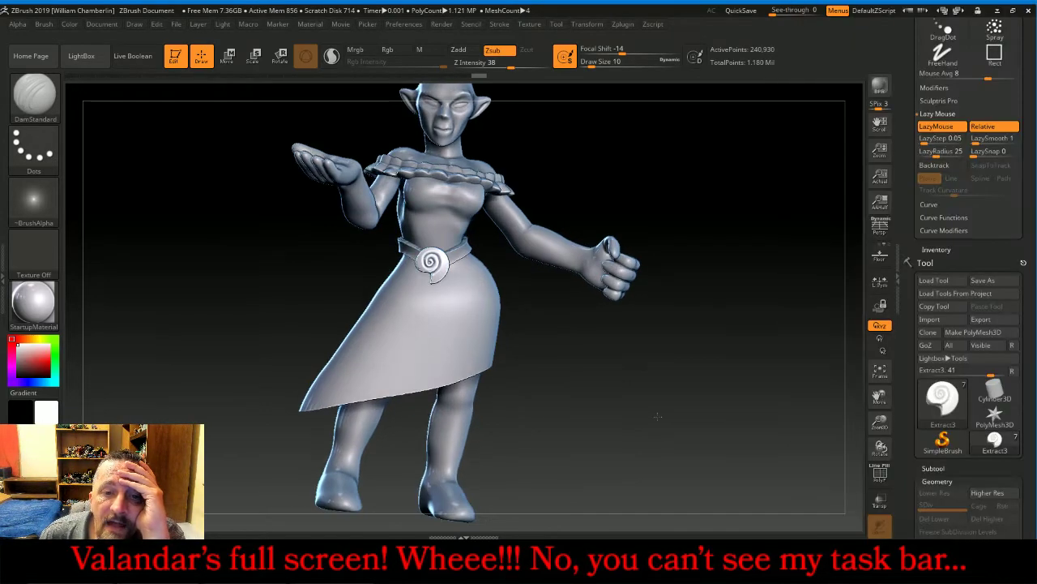
Pull the shell's lower edge beside the notch slightly downward with the Move brush at draw size 18
drag(881, 425, 881, 487)
click(47, 98)
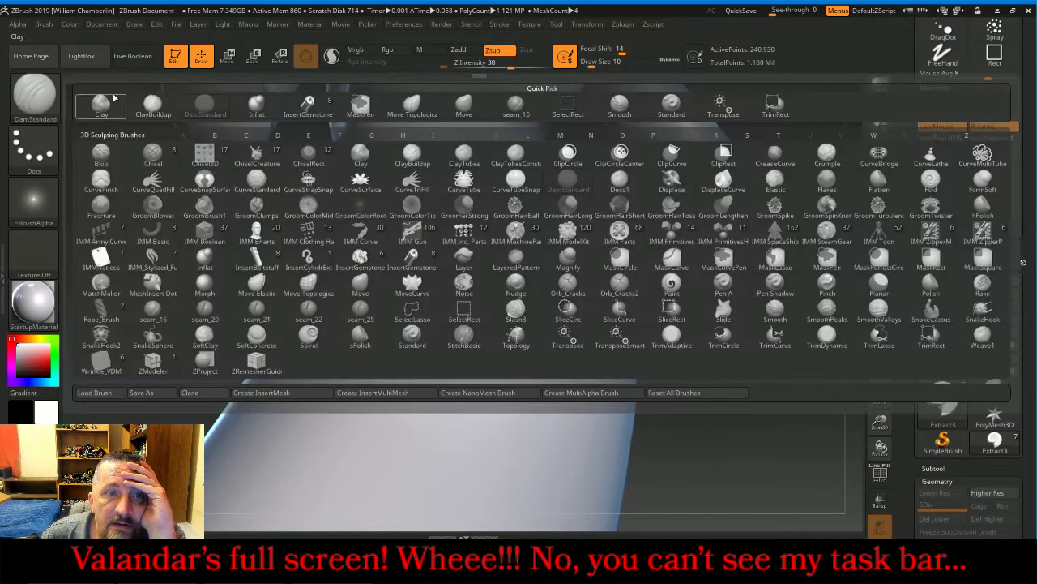
click(458, 108)
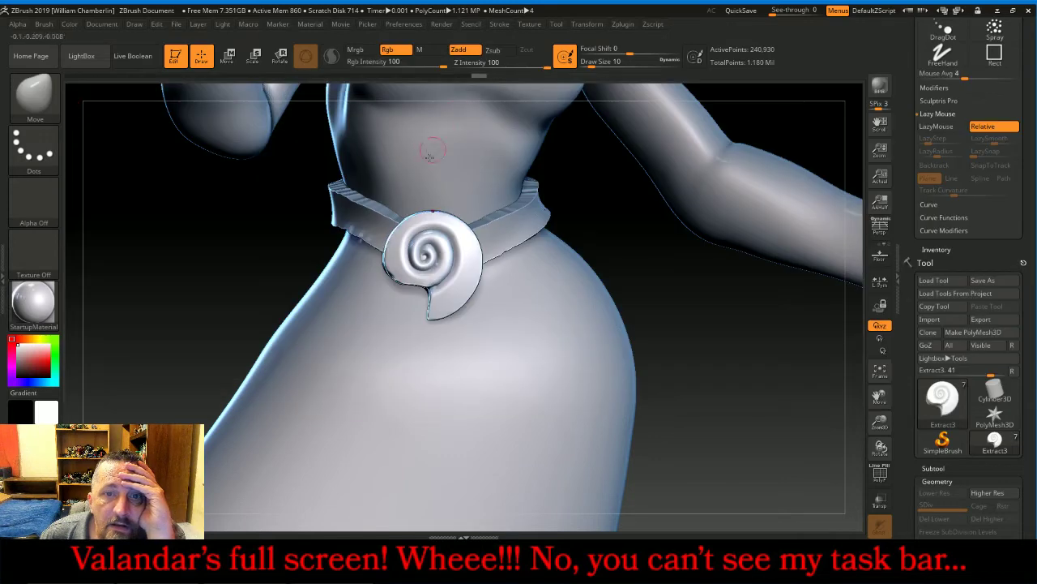
key(bracketright)
key(bracketright)
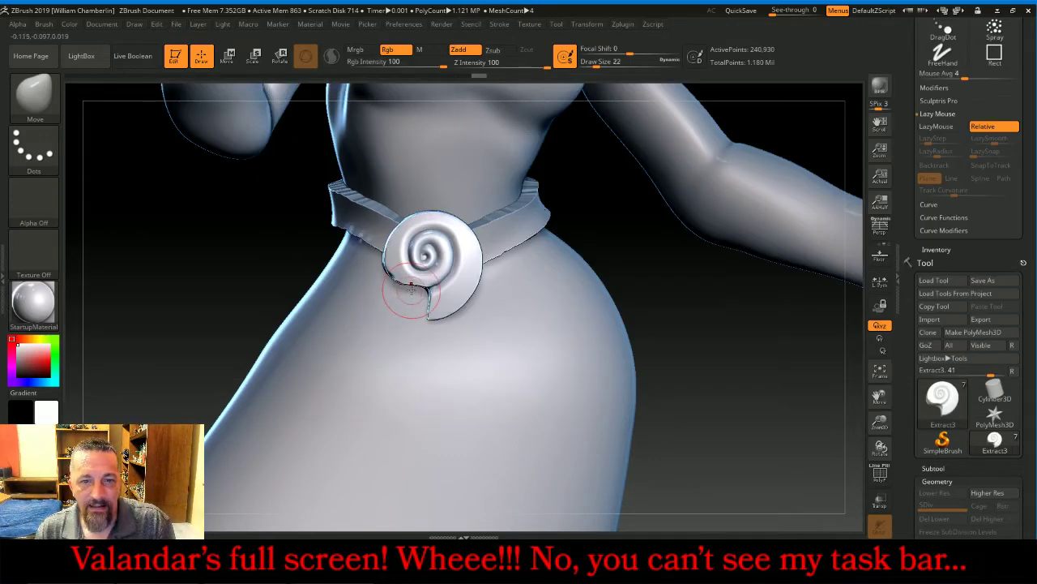
key(bracketleft)
key(bracketleft)
key(bracketright)
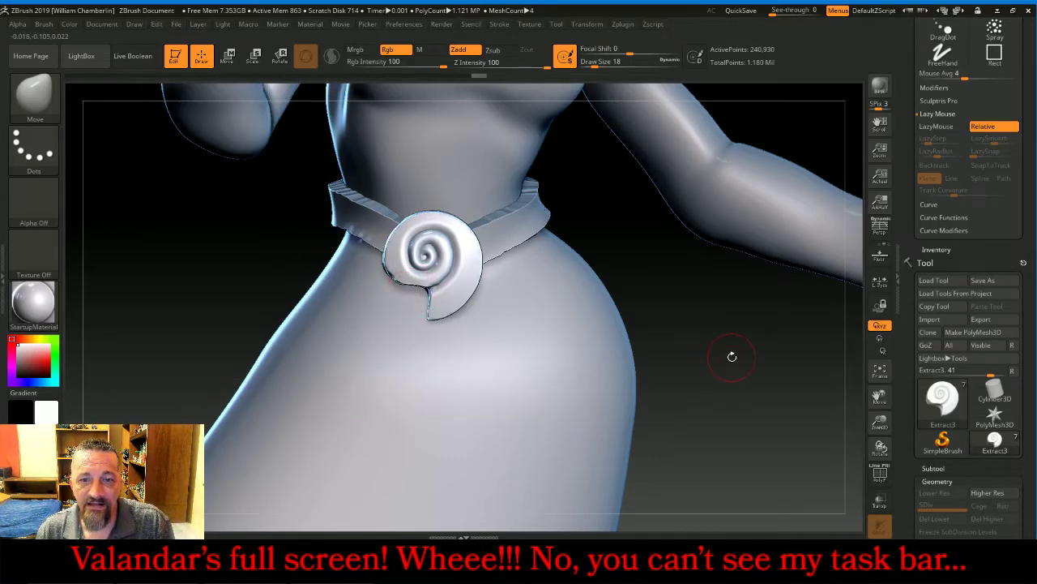
drag(730, 359, 511, 304)
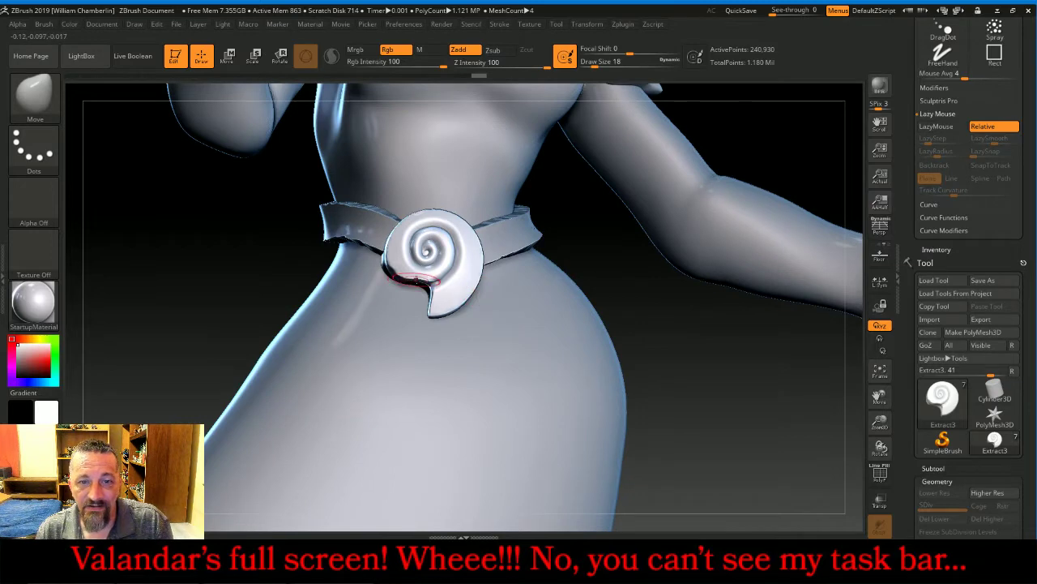
drag(415, 279, 414, 284)
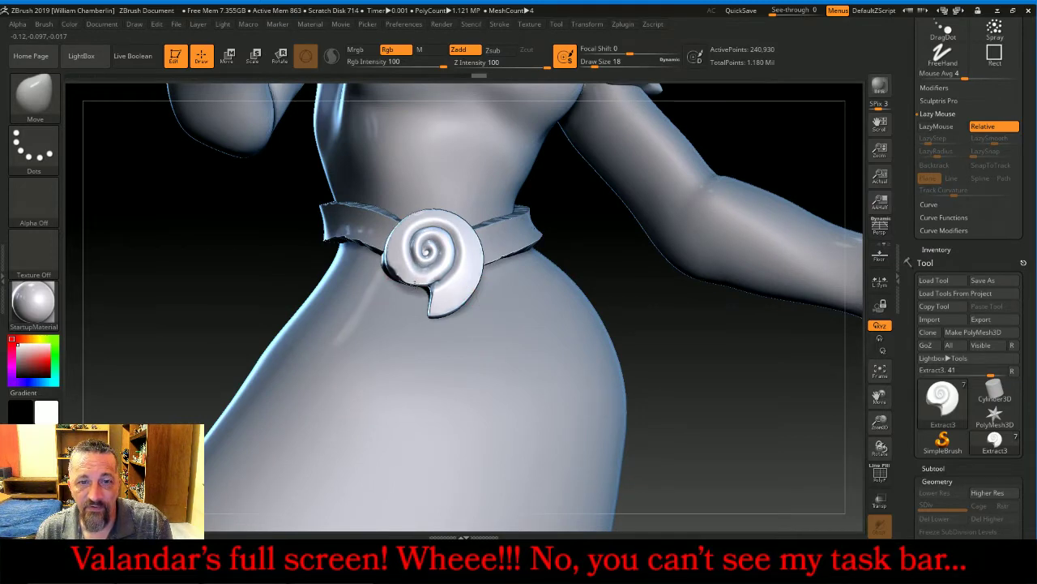
Pull the inner wall of the shell's notch outward and down from the side with the Move brush
drag(694, 341, 544, 303)
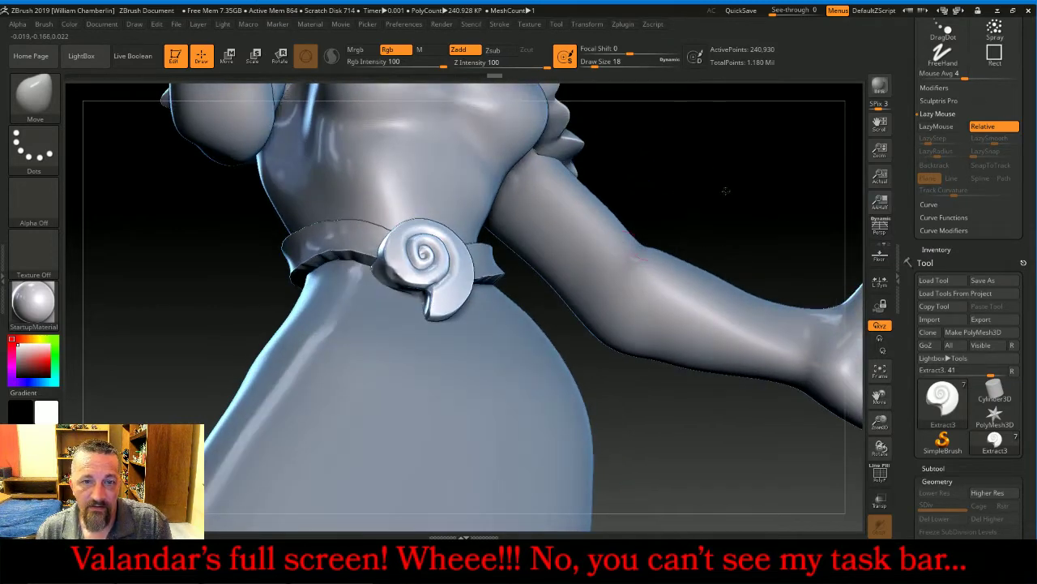
drag(725, 191, 743, 192)
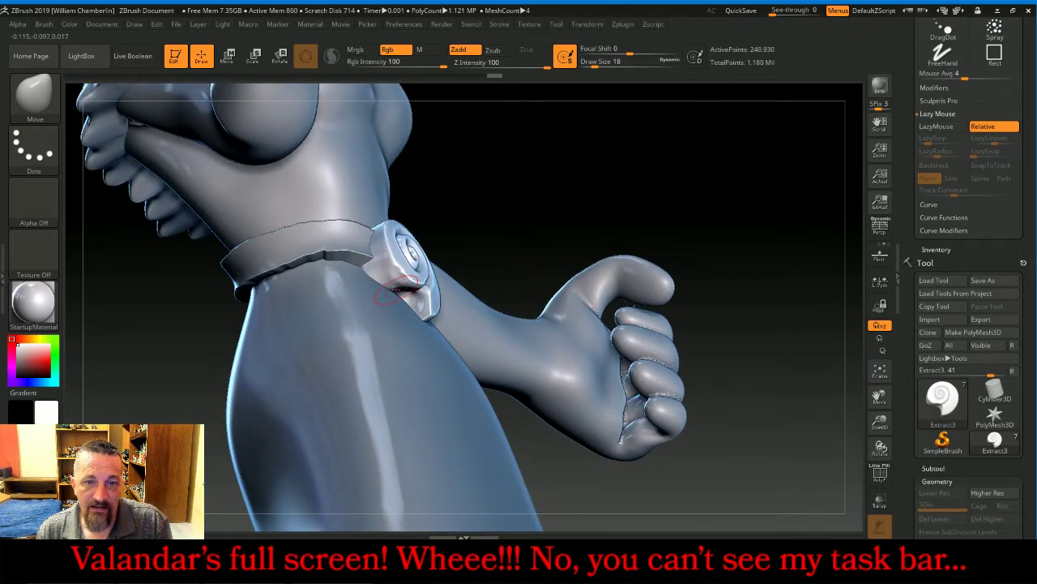
drag(405, 294, 402, 299)
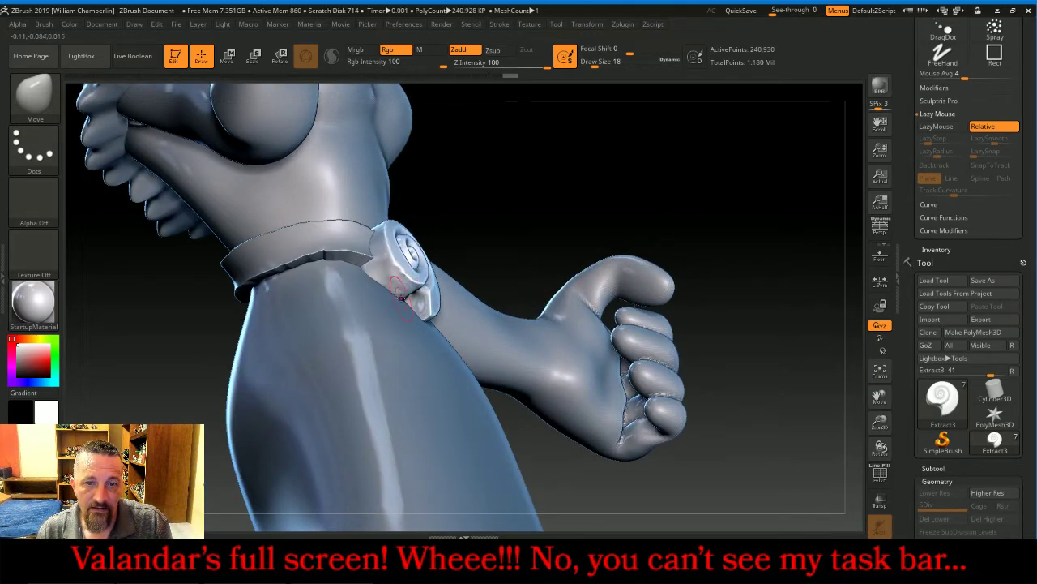
drag(703, 215, 557, 261)
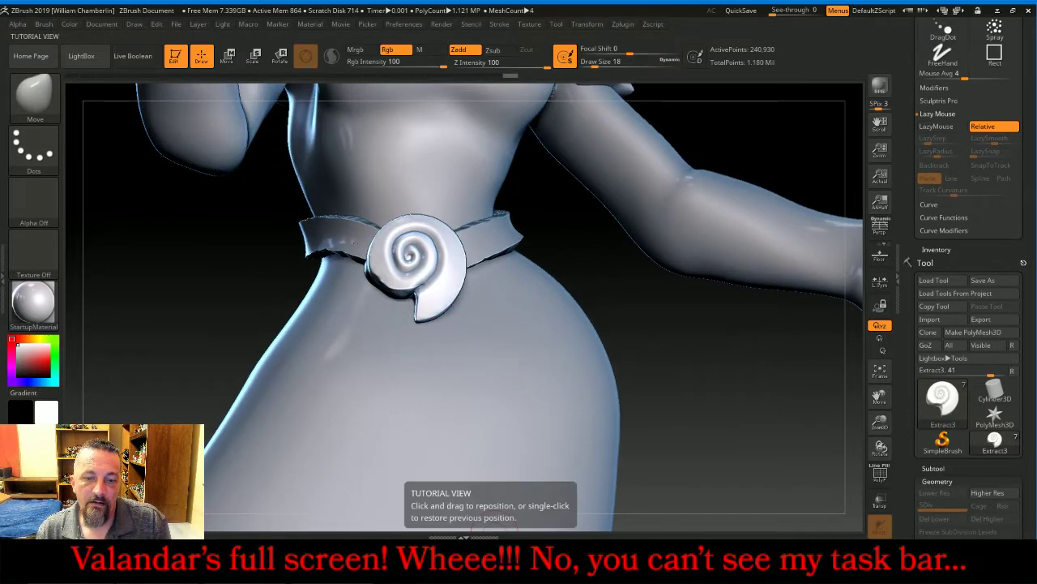
Look at the newest live chat messages in Firefox and switch back to ZBrush
key(alt+Tab)
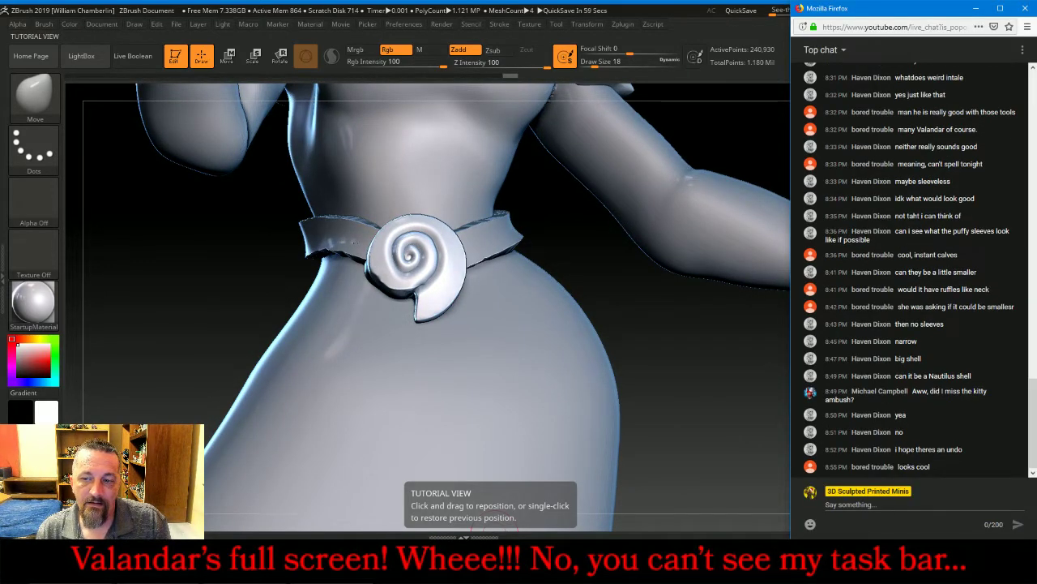
click(646, 379)
Smooth the shell's outer rim beside the belt at draw size 18 and nudge its flared end with the Move brush
mouse_move(646, 379)
mouse_down()
mouse_move(657, 356)
mouse_move(635, 358)
mouse_up()
shift+drag(447, 273, 446, 260)
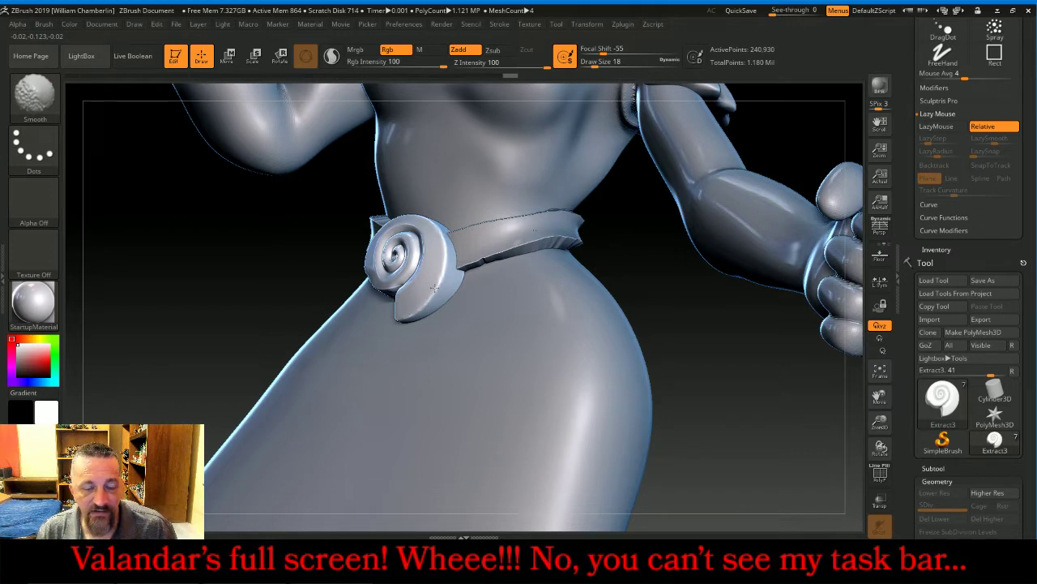
key(shift)
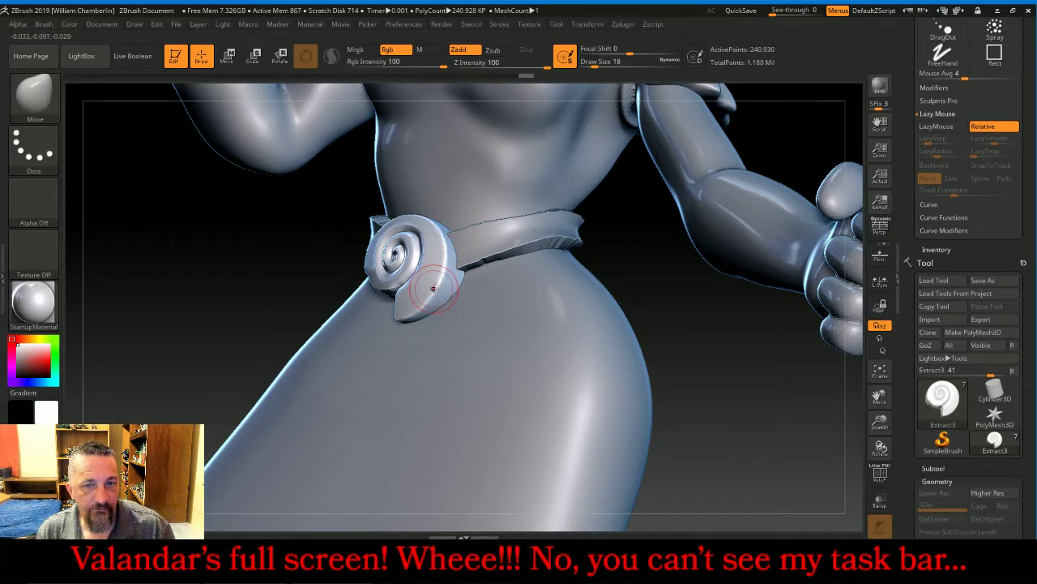
drag(433, 288, 437, 273)
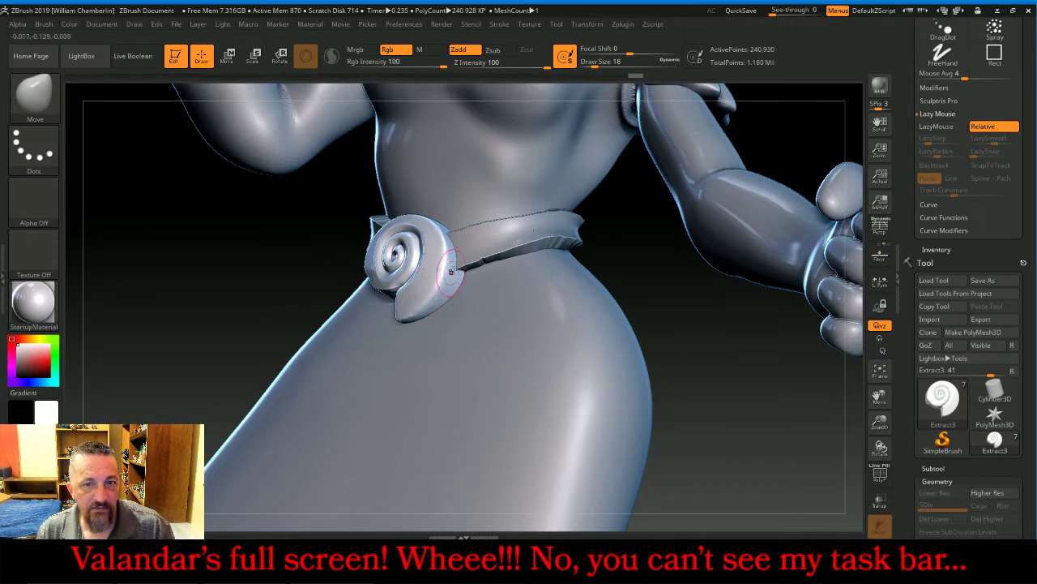
Smooth the nautilus shell's upper rim and the side wall next to the belt at draw size 9
mouse_move(657, 277)
mouse_down()
mouse_move(658, 290)
mouse_move(438, 223)
mouse_up()
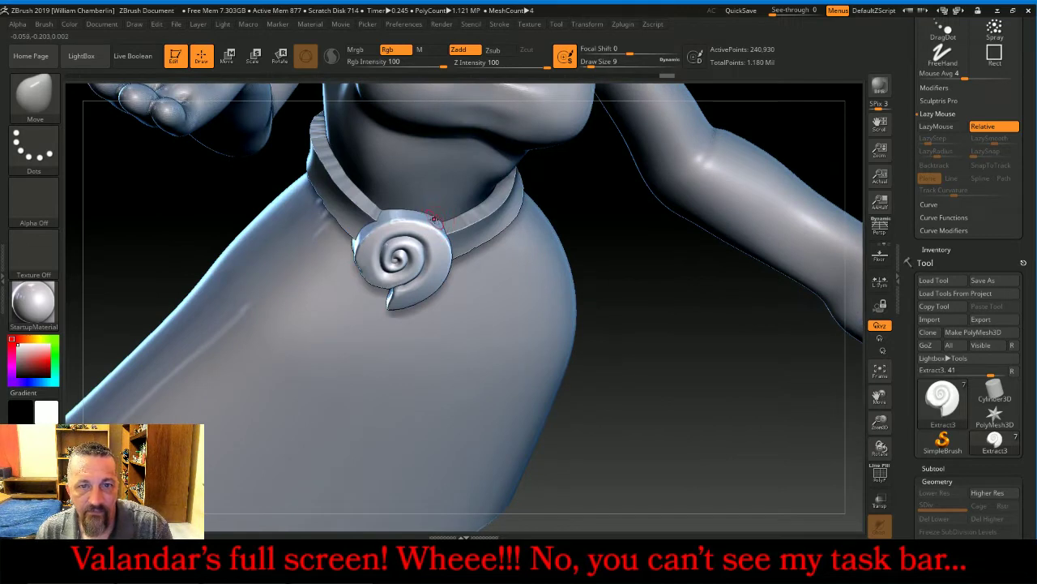
key(shift)
mouse_move(428, 226)
shift+mouse_down()
mouse_move(449, 242)
mouse_move(392, 218)
mouse_move(359, 238)
mouse_move(355, 254)
mouse_move(387, 225)
shift+mouse_up()
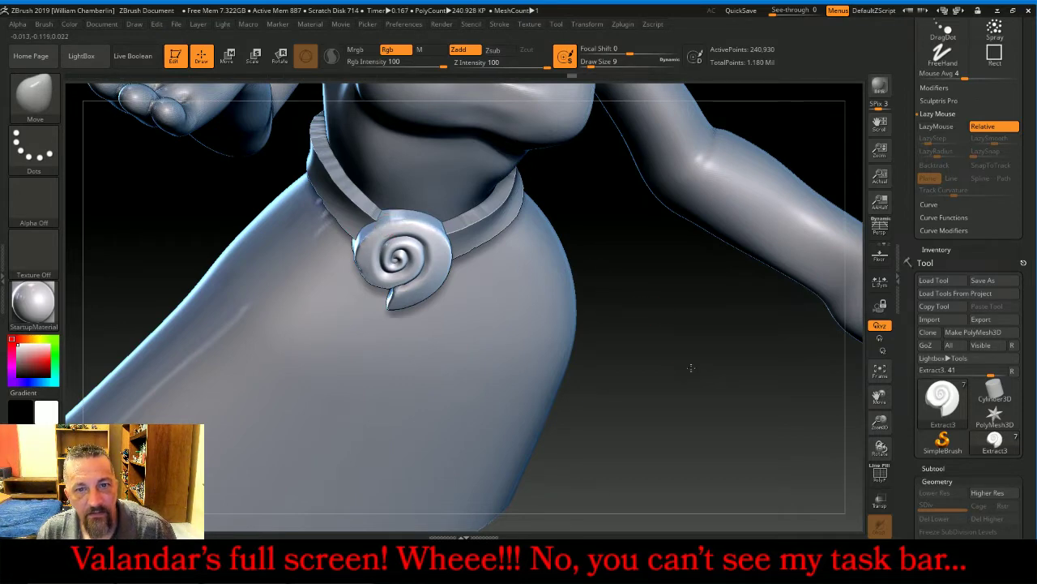
mouse_move(678, 340)
mouse_down()
mouse_move(705, 341)
mouse_move(567, 305)
mouse_up()
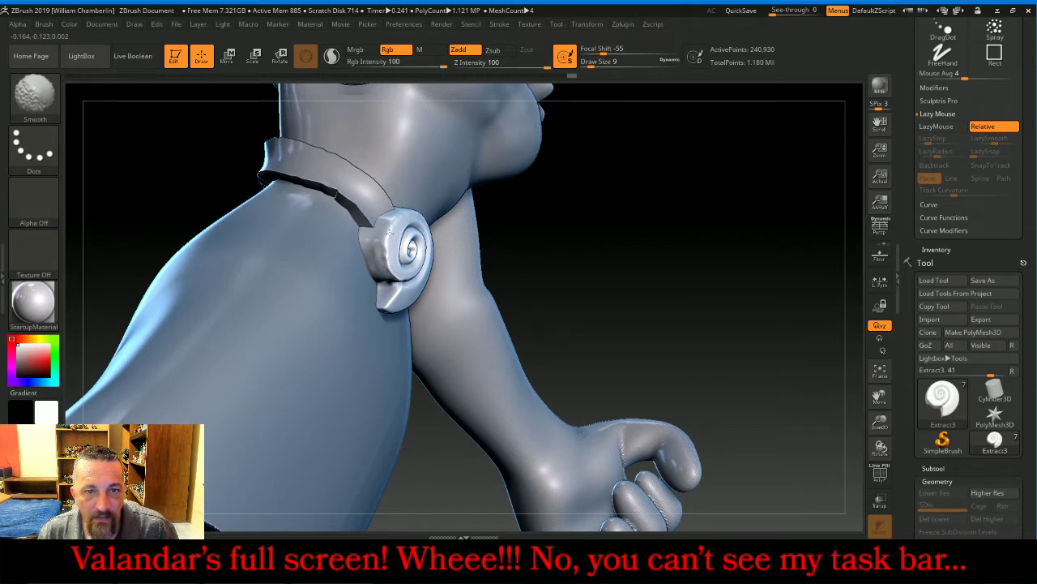
shift+drag(391, 280, 395, 279)
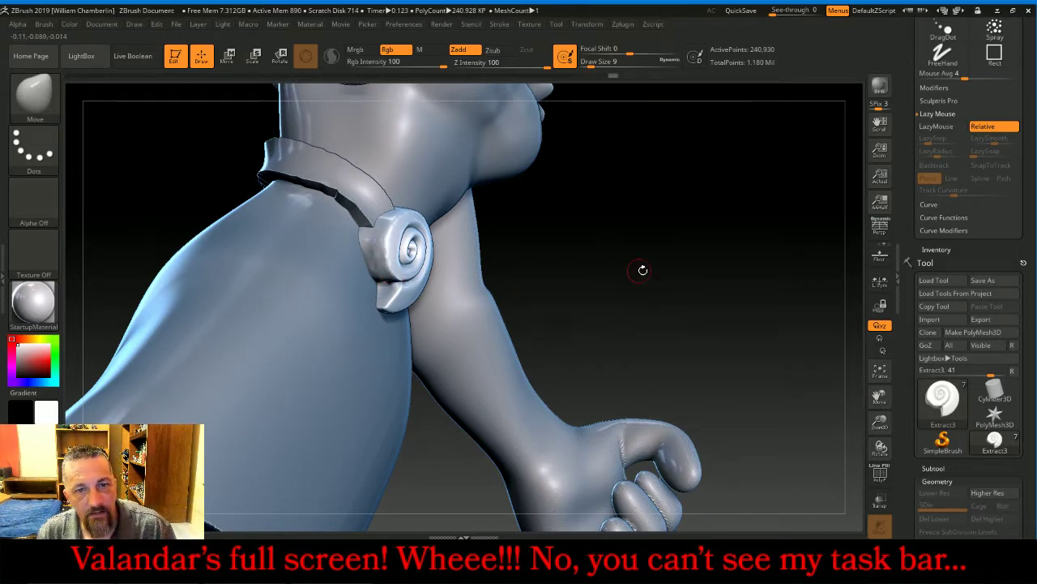
Fit the whole figure in view, read the newest live chat messages in Firefox and switch back to ZBrush
drag(725, 244, 709, 250)
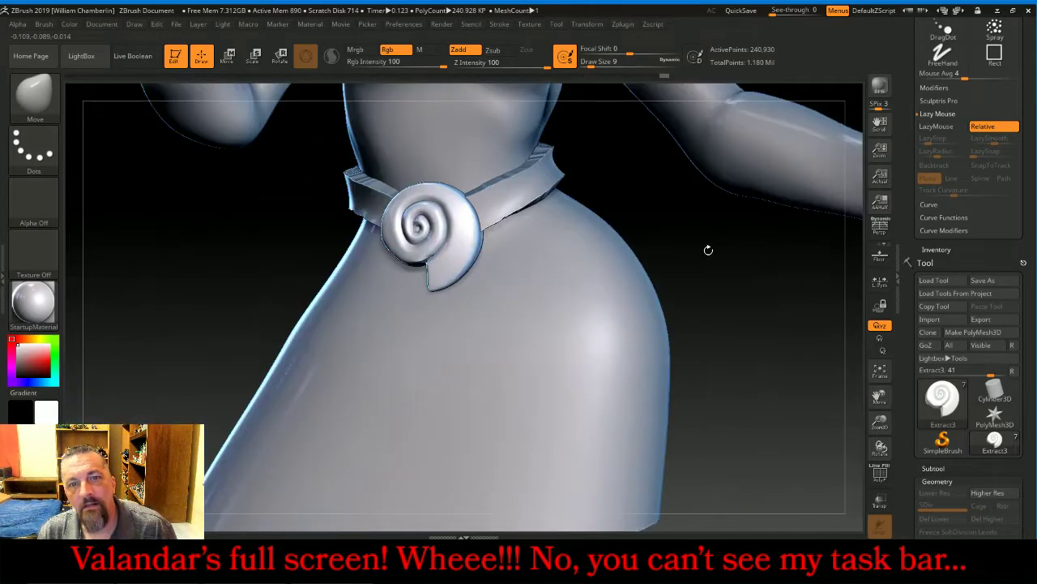
click(883, 373)
click(883, 373)
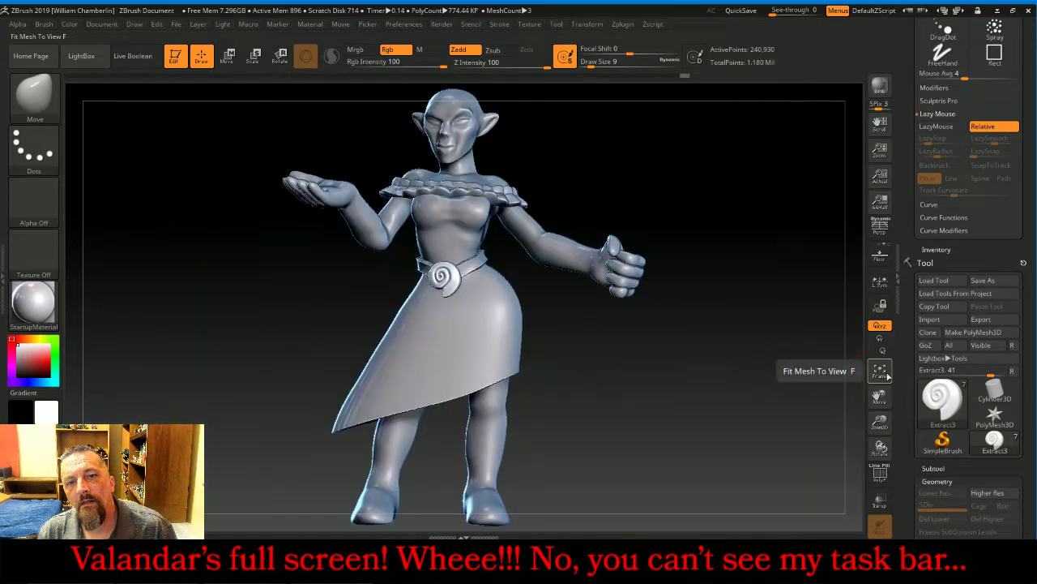
click(495, 570)
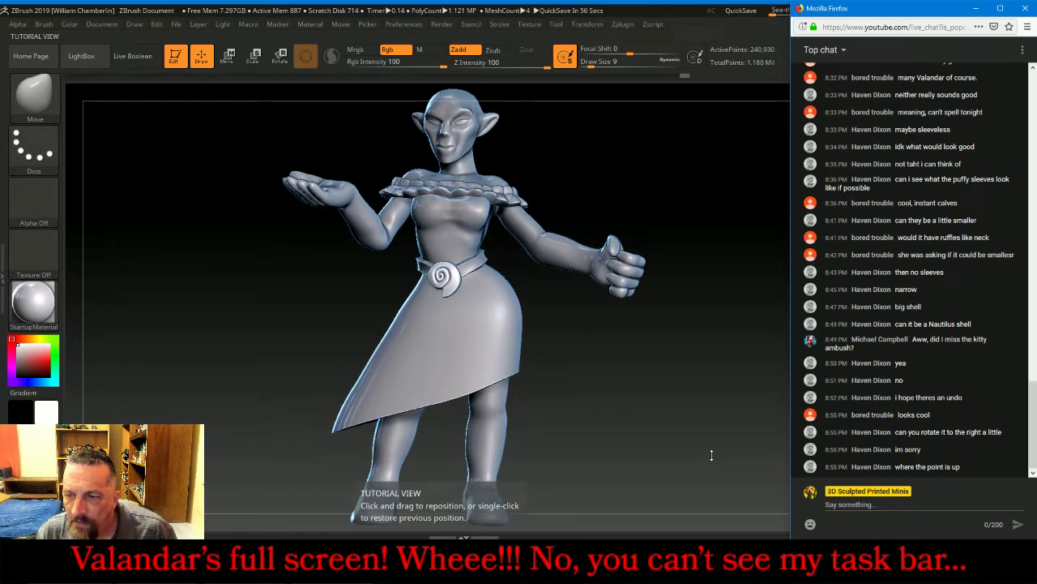
drag(712, 455, 726, 454)
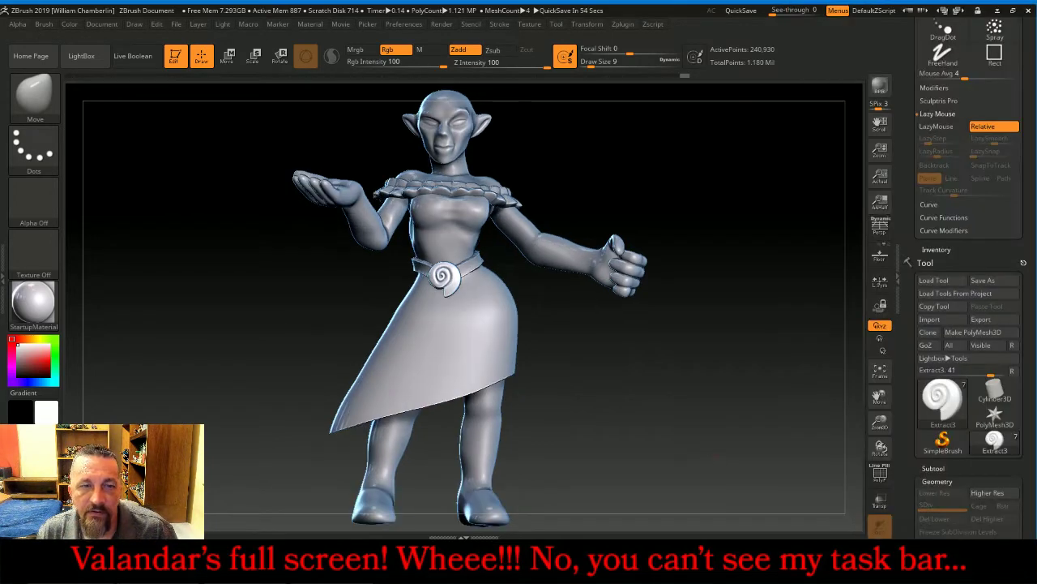
Rotate the nautilus shell about 163 degrees around its centre so its pointed end faces up, and return to Draw mode
click(280, 55)
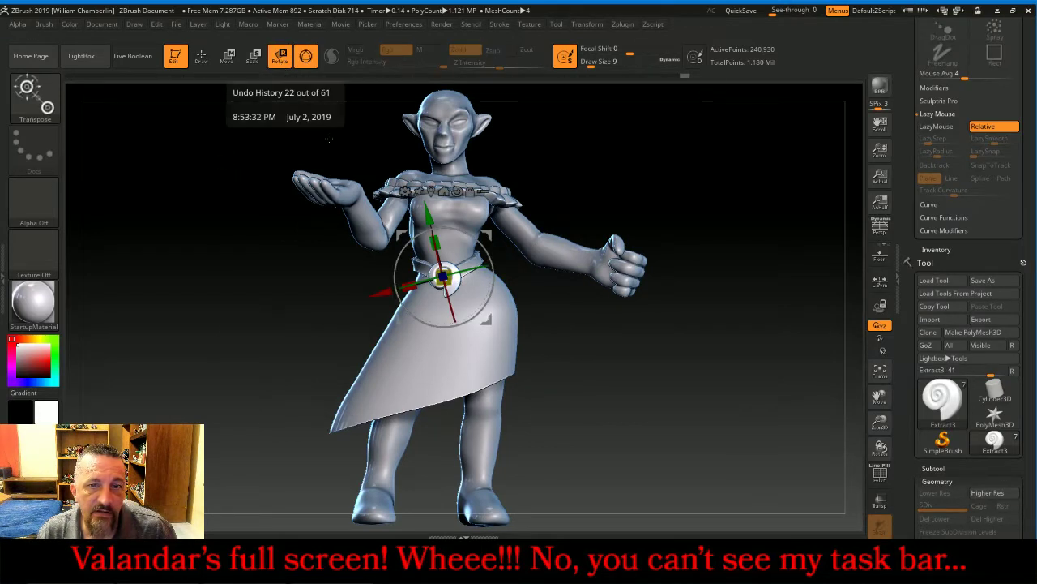
drag(474, 216, 445, 467)
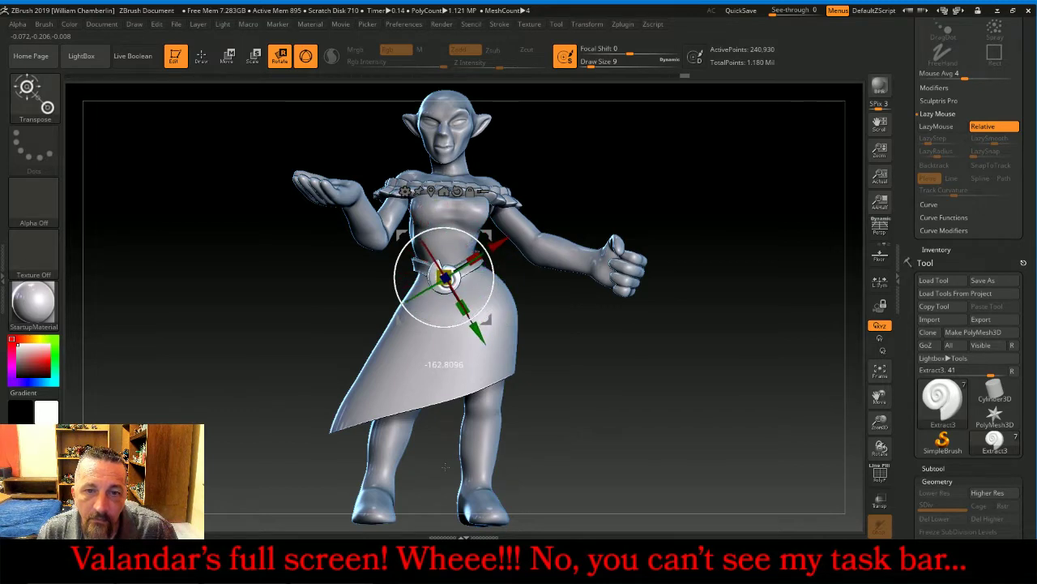
click(202, 57)
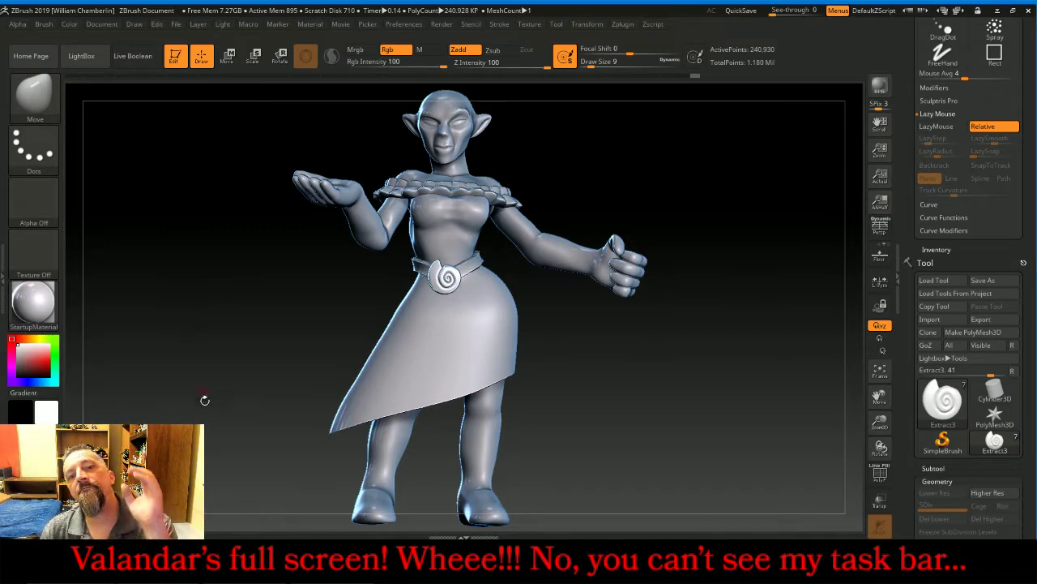
Read the latest live chat messages in Firefox, switch back to ZBrush and undo the shell's rotation
key(alt+Tab)
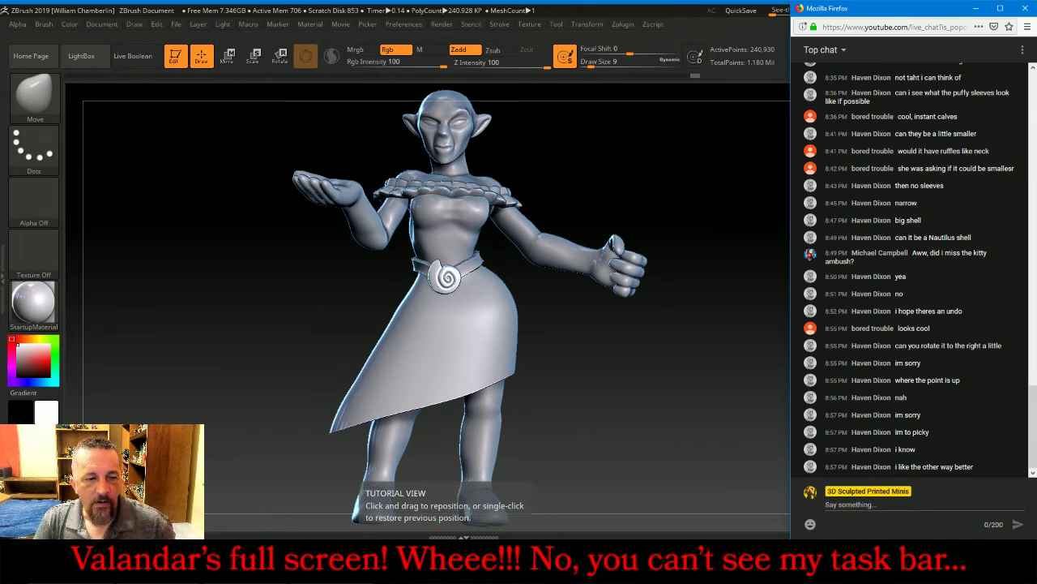
click(444, 565)
key(ctrl)
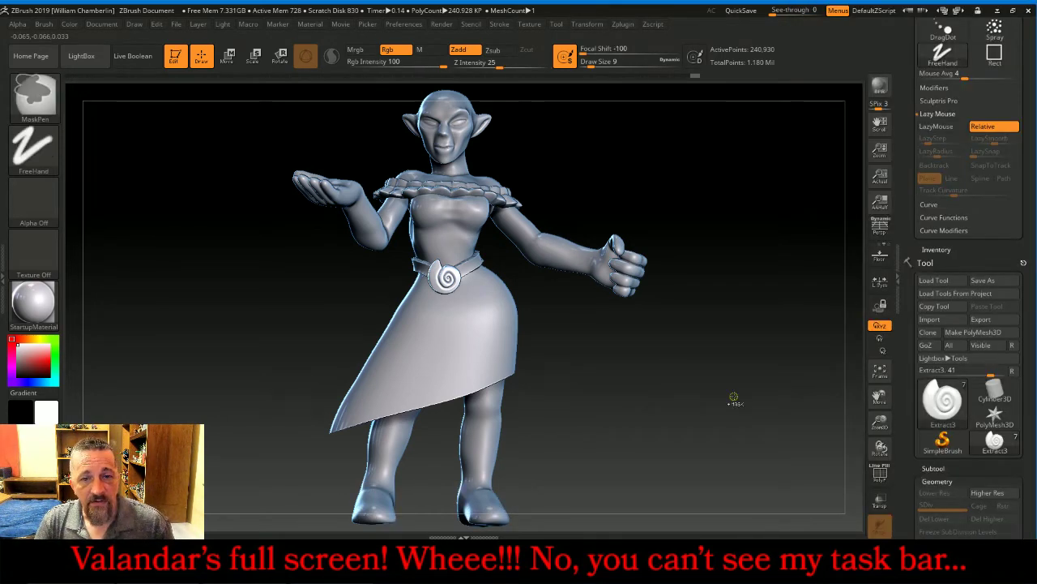
key(ctrl+z)
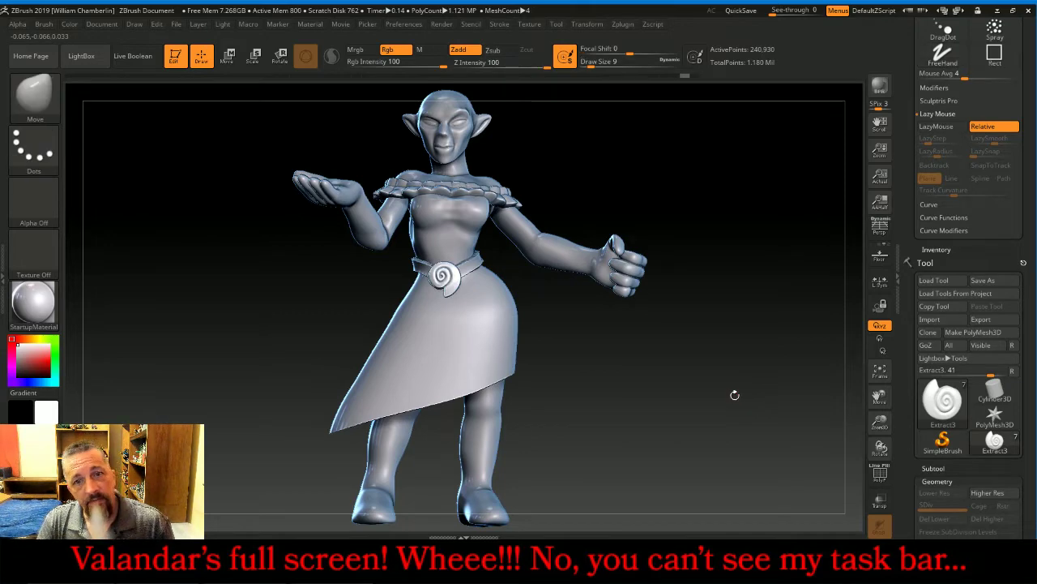
Select the wwBody subtool and adjust the wrist area of the fisted arm with the Move brush at draw size 38
drag(734, 394, 721, 402)
drag(700, 404, 744, 405)
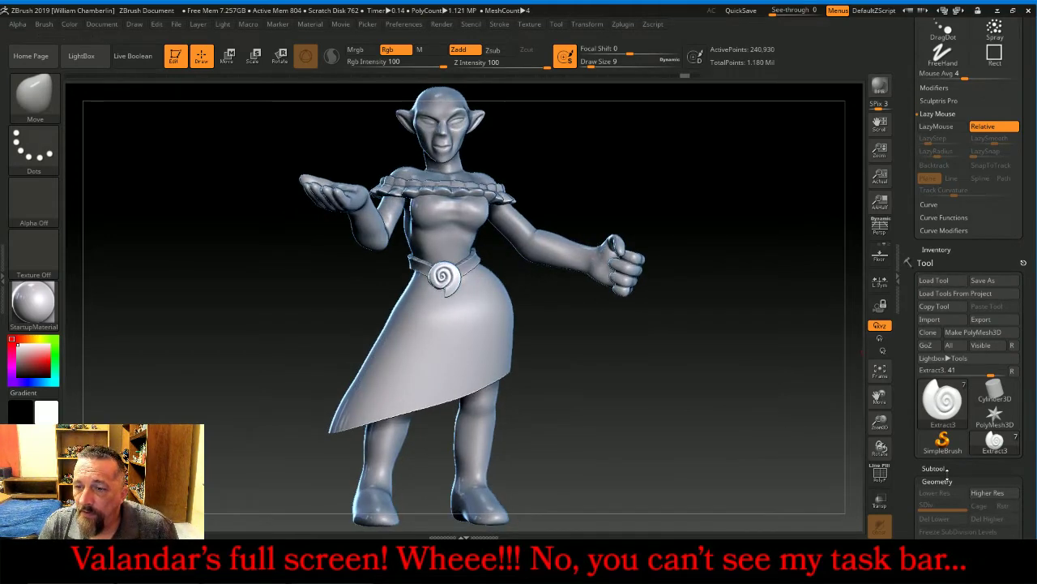
click(933, 469)
click(940, 496)
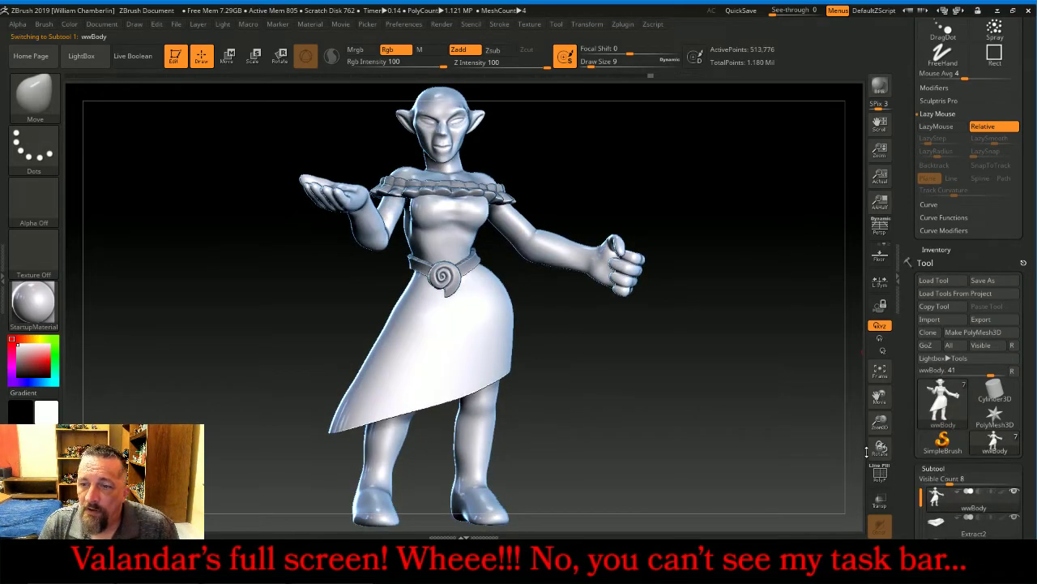
drag(881, 428, 883, 511)
drag(813, 450, 822, 452)
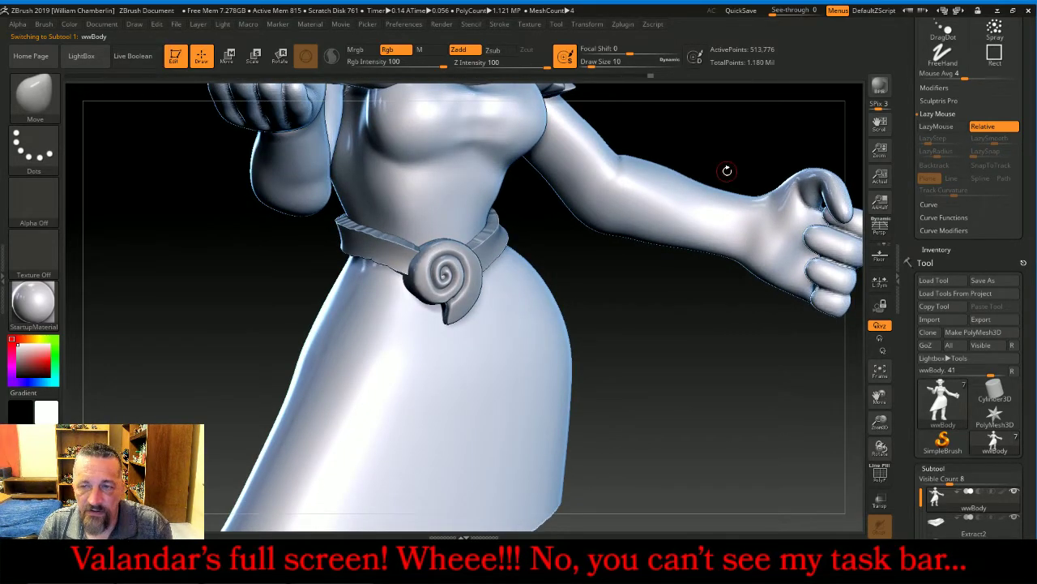
key(bracketright)
key(bracketright)
key(bracketright)
key(bracketright)
key(bracketright)
key(bracketright)
key(bracketright)
key(bracketright)
key(bracketleft)
key(bracketleft)
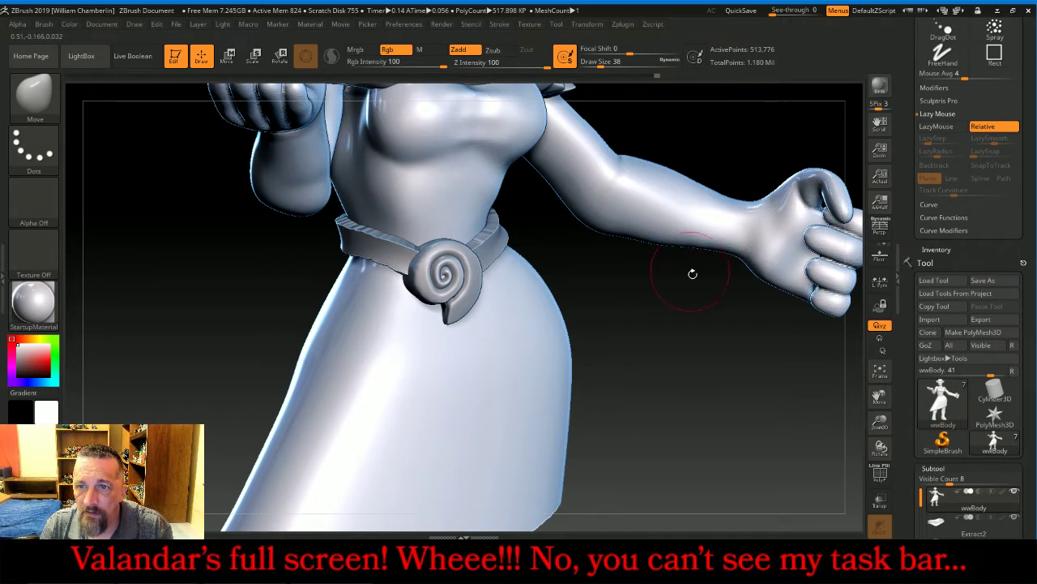
drag(690, 273, 718, 365)
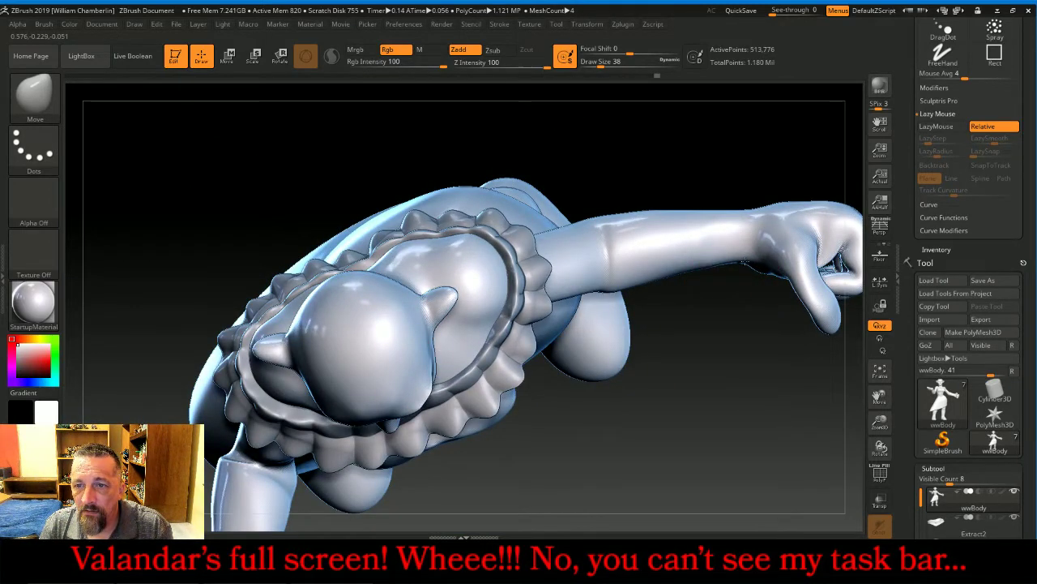
drag(735, 347, 705, 103)
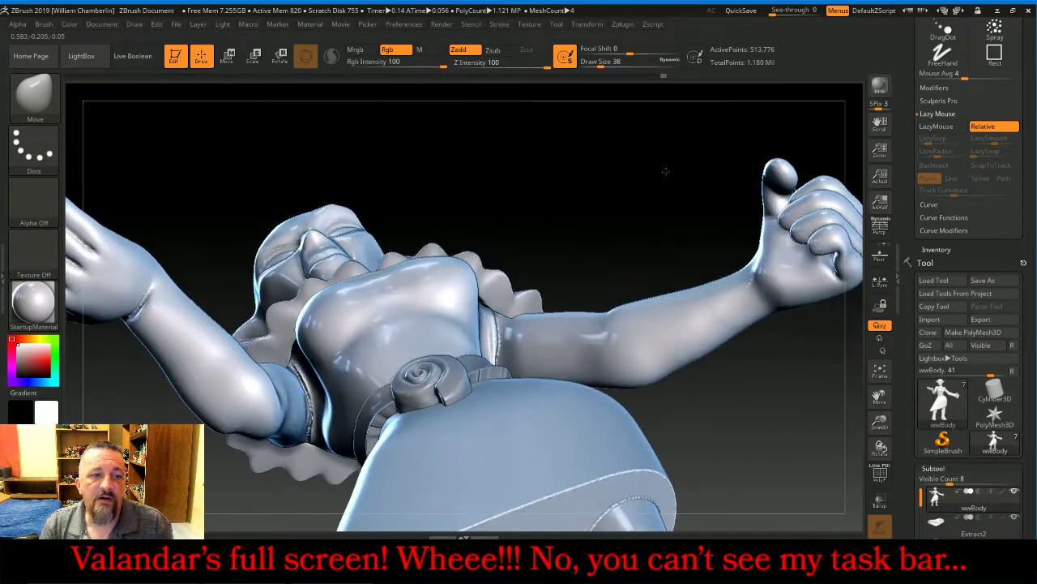
Smooth the crease where the open hand meets the forearm from below at draw size 10
drag(665, 171, 521, 197)
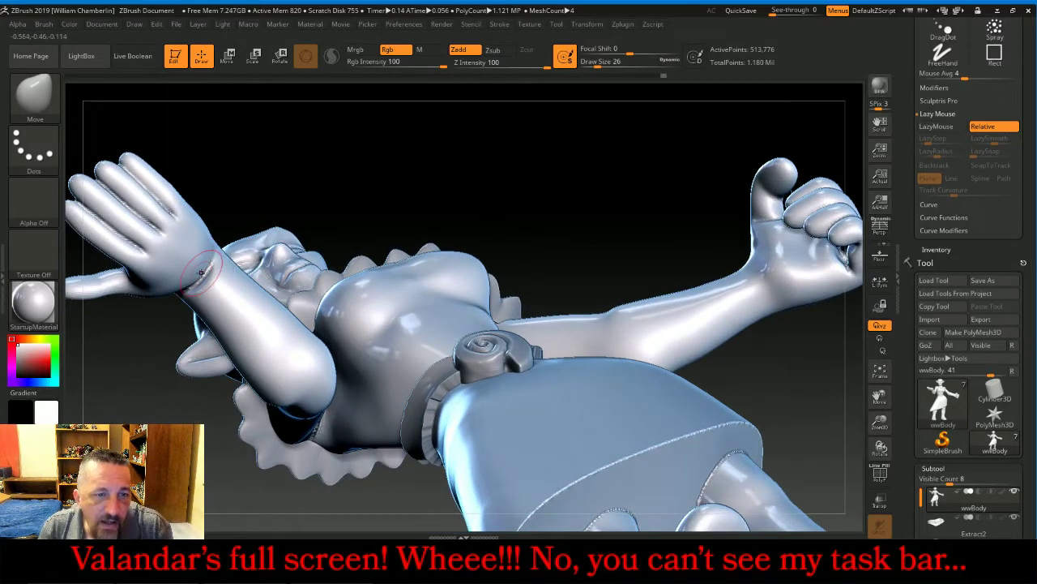
key(shift)
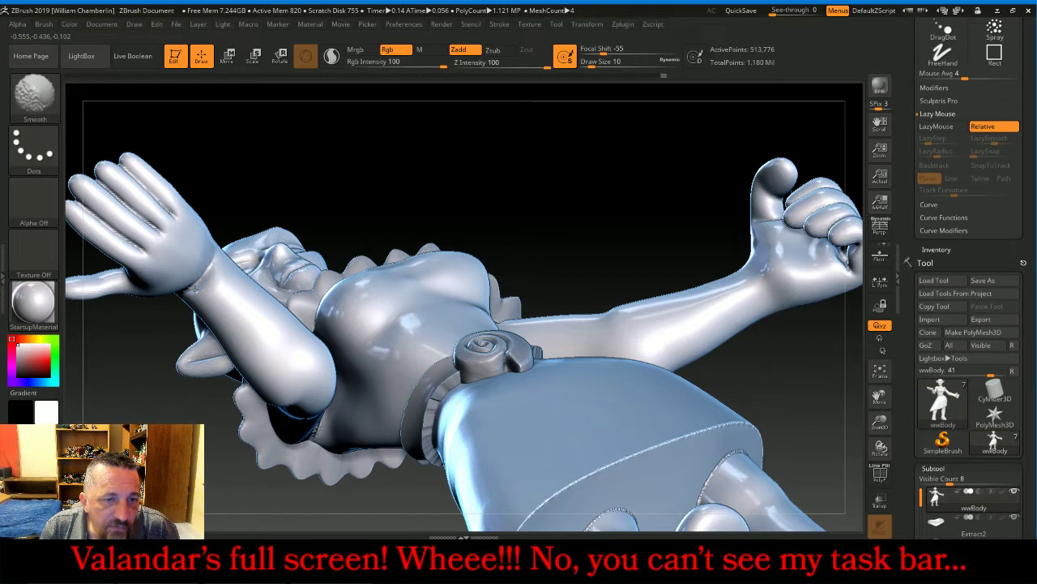
shift+drag(218, 275, 217, 276)
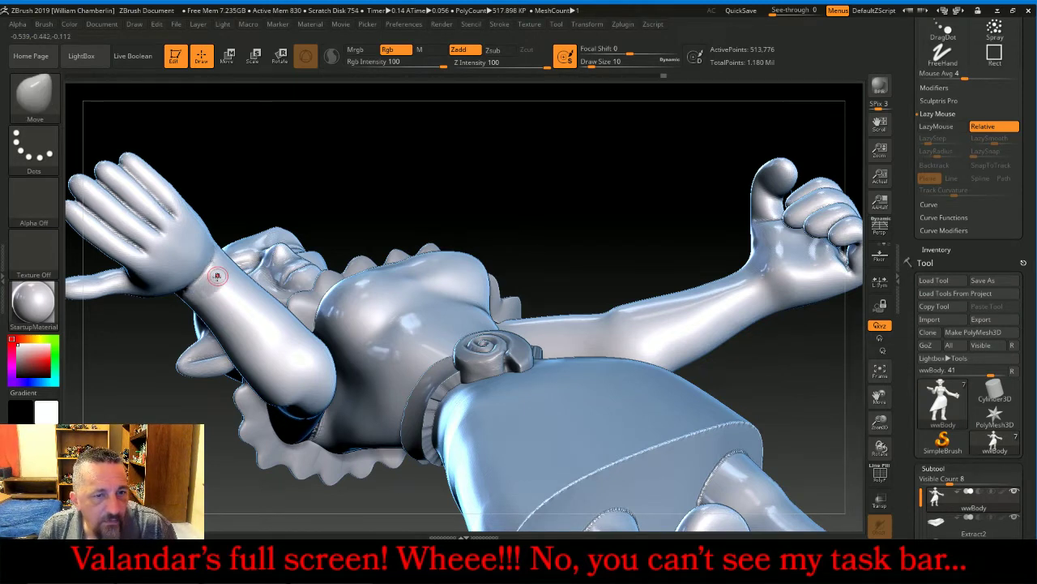
key(shift)
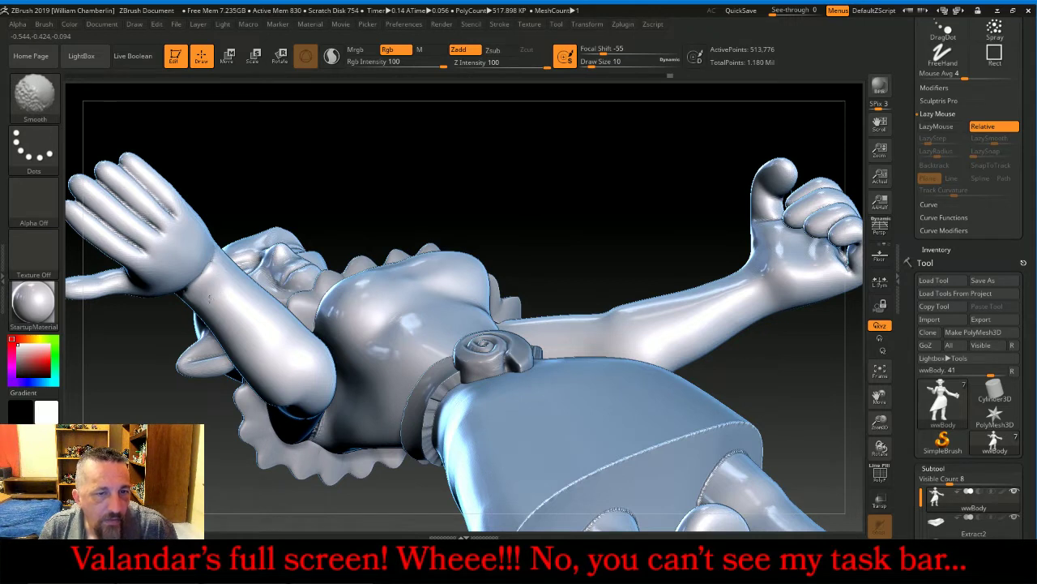
key(shift)
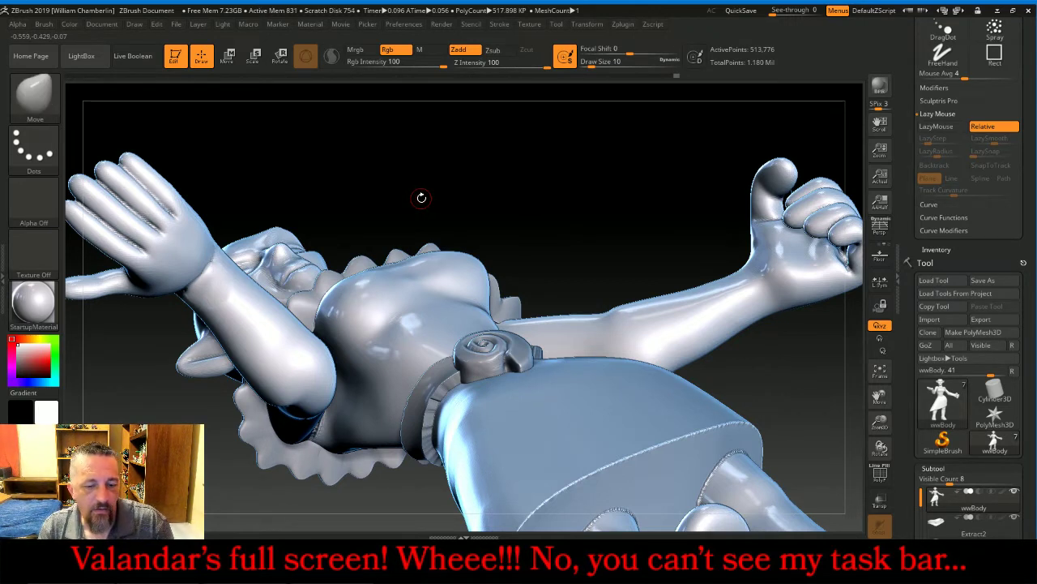
Adjust the underside of the open-handed arm near the wrist with the Move brush at draw size 50
key(bracketright)
key(bracketright)
key(bracketright)
key(bracketright)
key(bracketright)
key(bracketright)
key(bracketright)
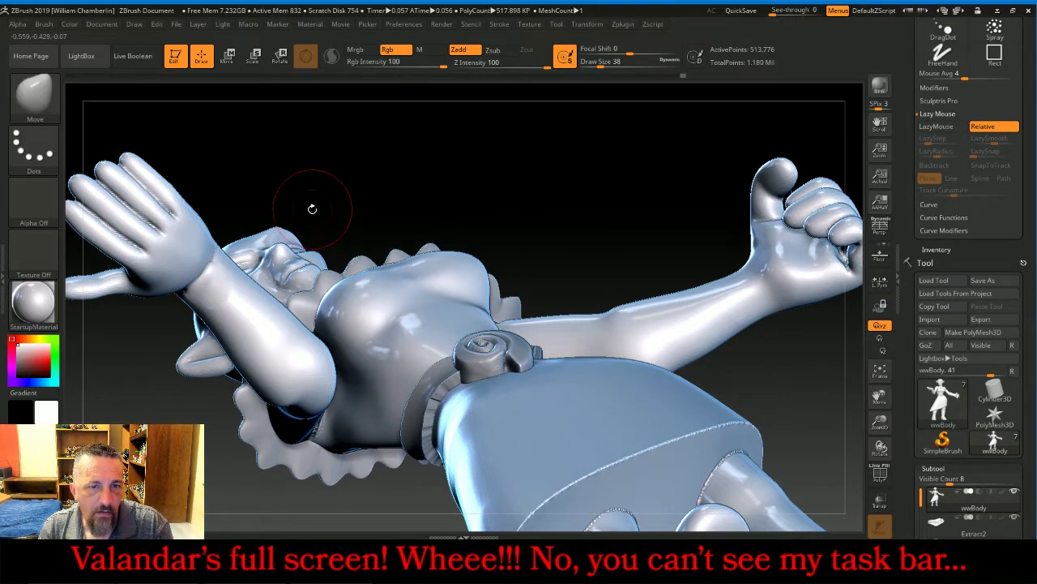
key(bracketright)
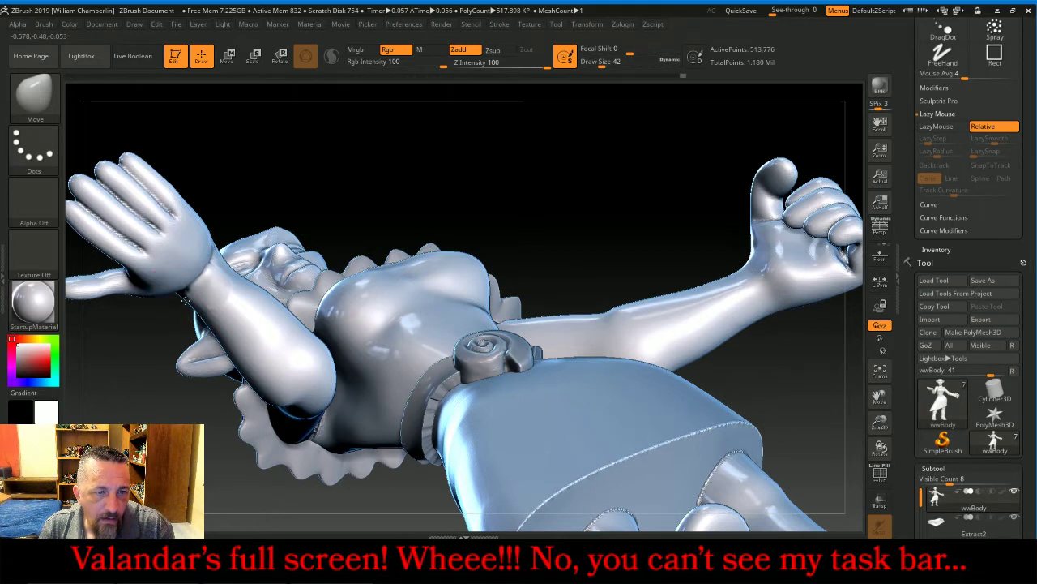
drag(447, 190, 240, 274)
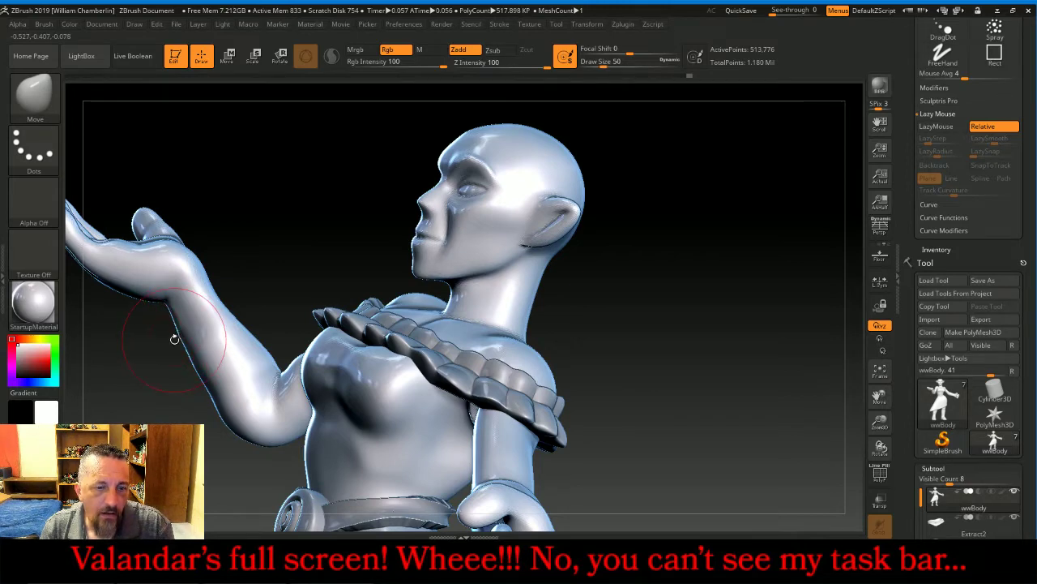
mouse_move(167, 347)
mouse_down()
mouse_move(218, 347)
mouse_move(166, 334)
mouse_up()
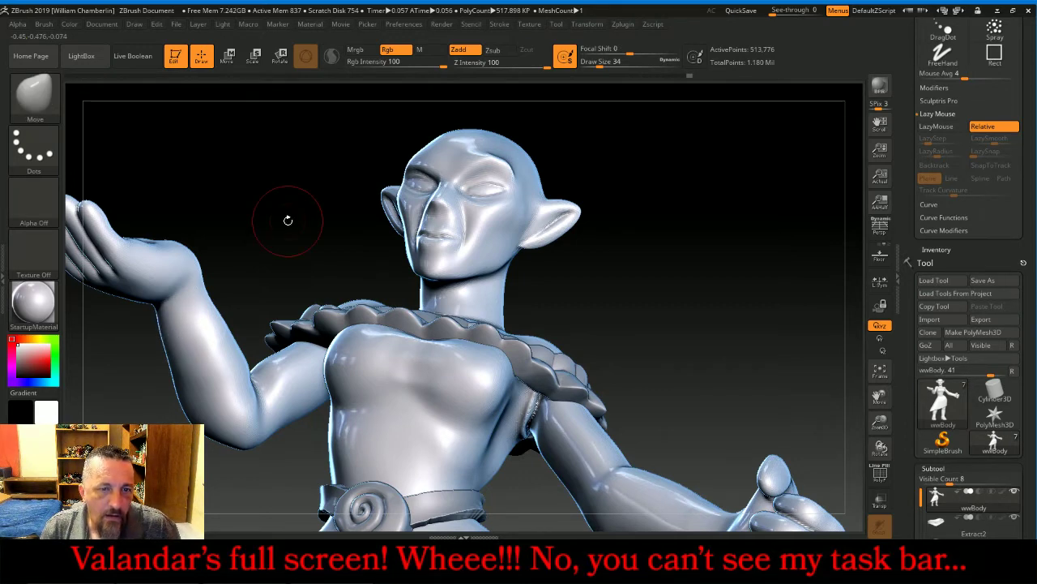
Review the whole figure's proportions from the front and slightly turned angles, both close up and at a small scale
mouse_move(287, 220)
mouse_down()
mouse_move(250, 248)
mouse_move(296, 239)
mouse_up()
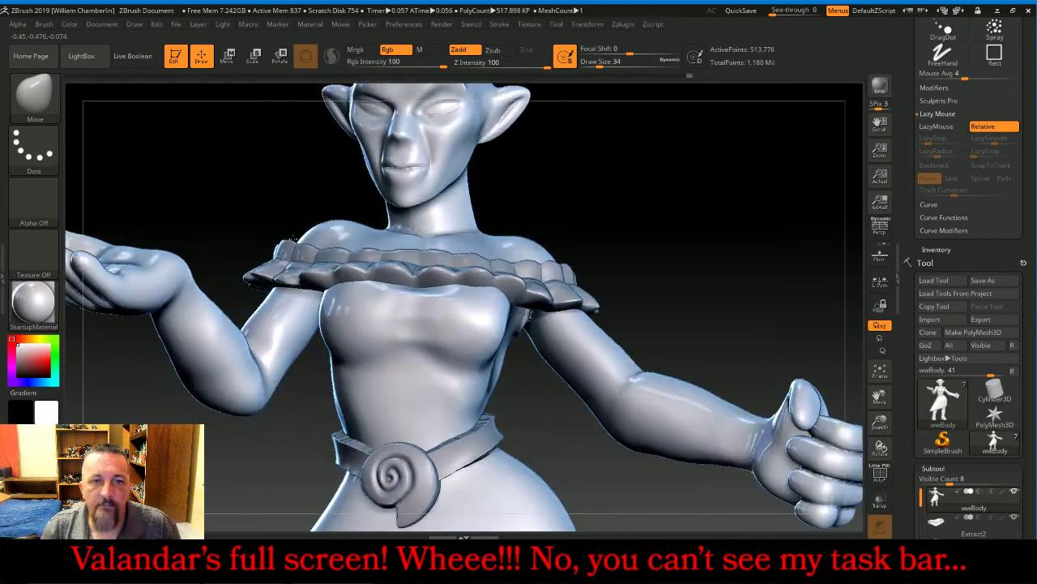
click(889, 378)
mouse_move(804, 410)
mouse_down()
mouse_move(833, 412)
mouse_move(815, 415)
mouse_up()
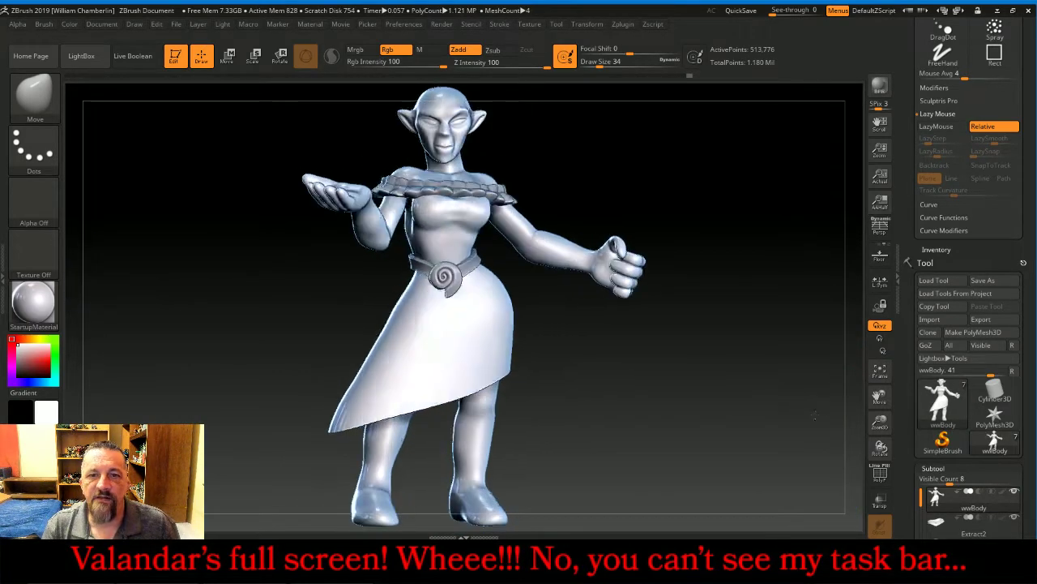
drag(880, 423, 712, 316)
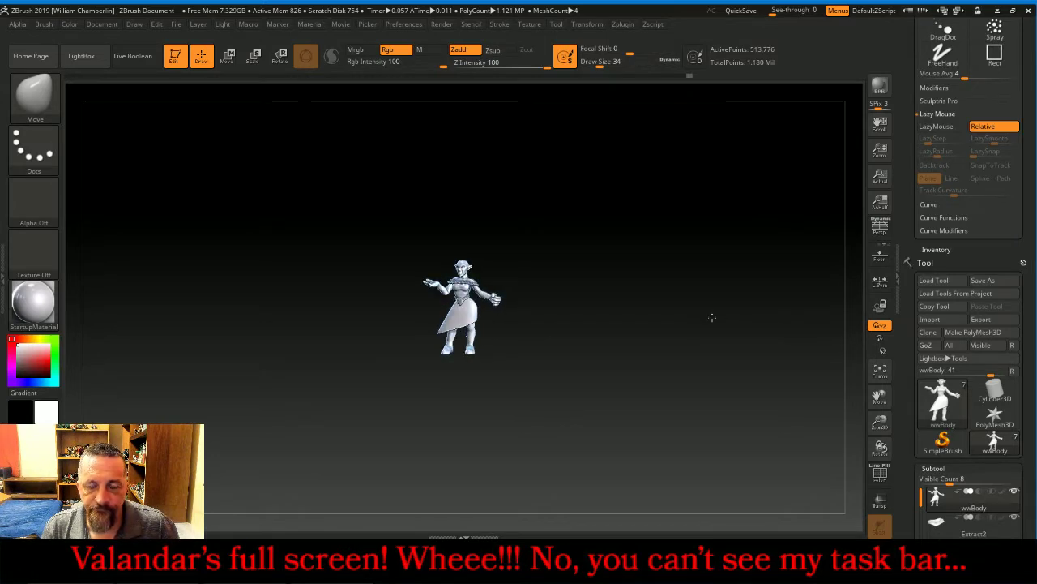
click(879, 373)
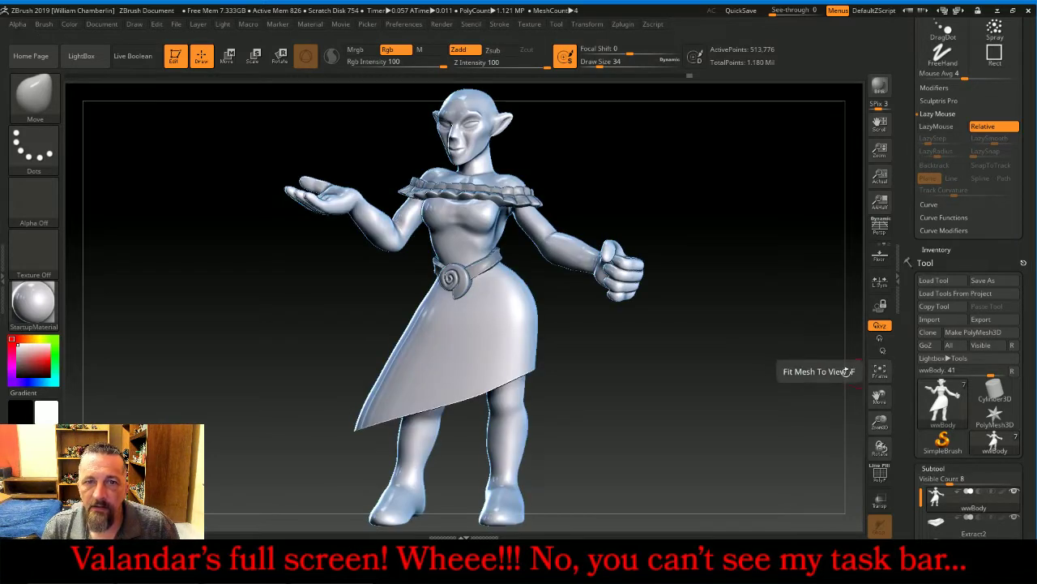
drag(769, 405, 781, 399)
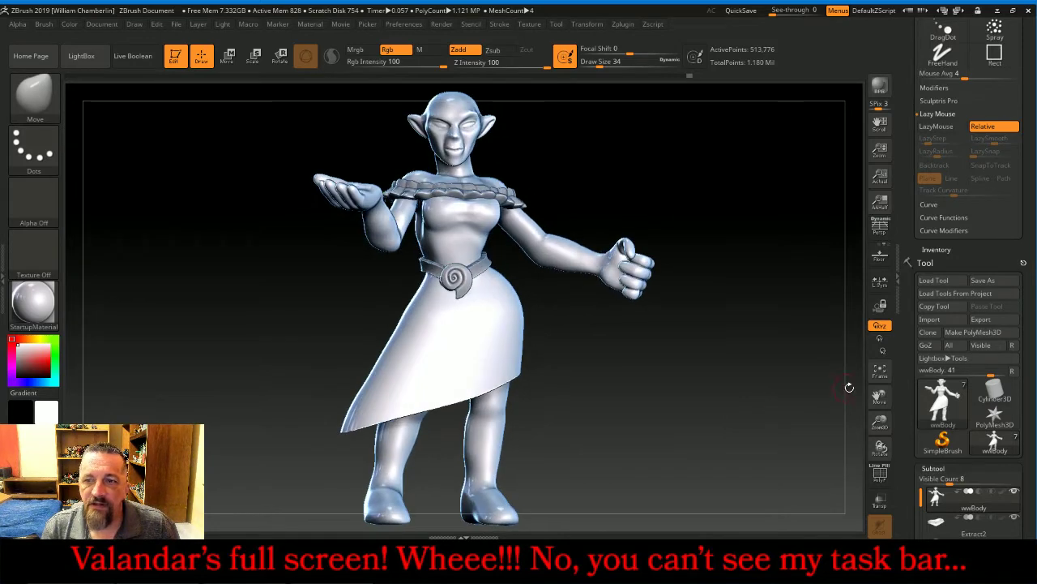
drag(883, 394, 880, 427)
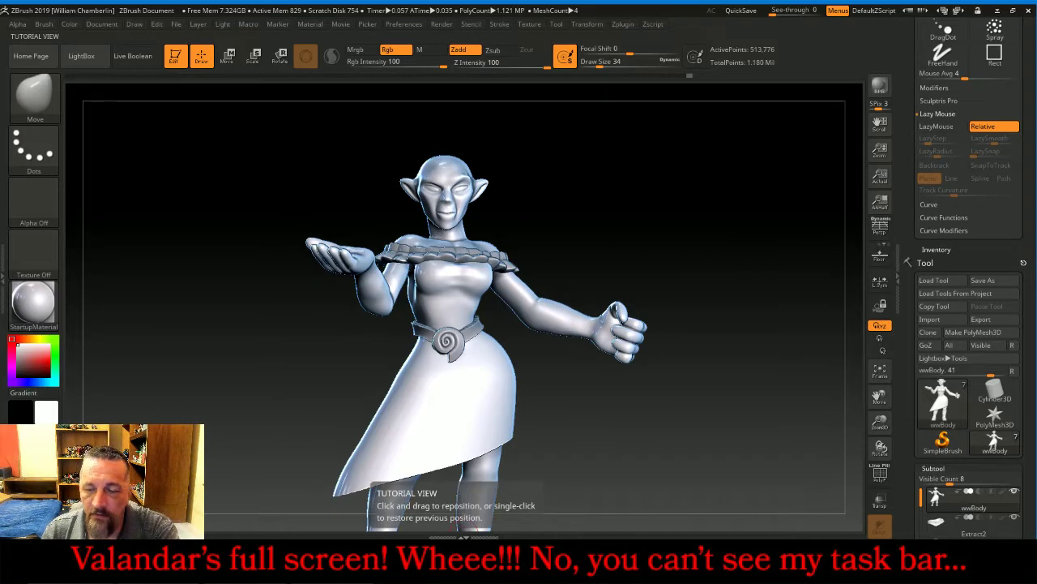
Read the viewers' chat feedback and review the figure's proportions from the front and turned angles, including a closer look at the upper body
click(444, 568)
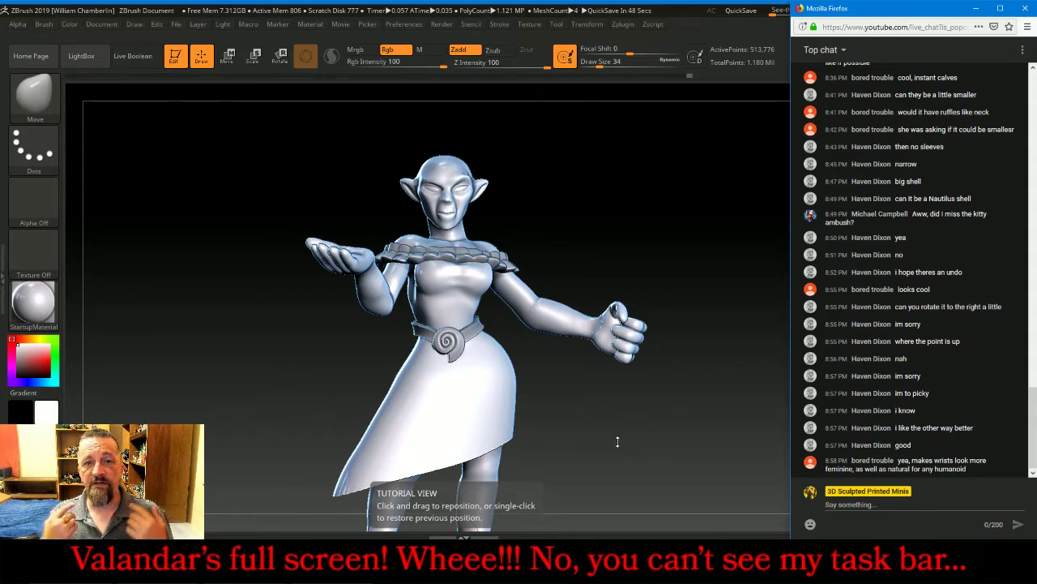
drag(590, 210, 644, 208)
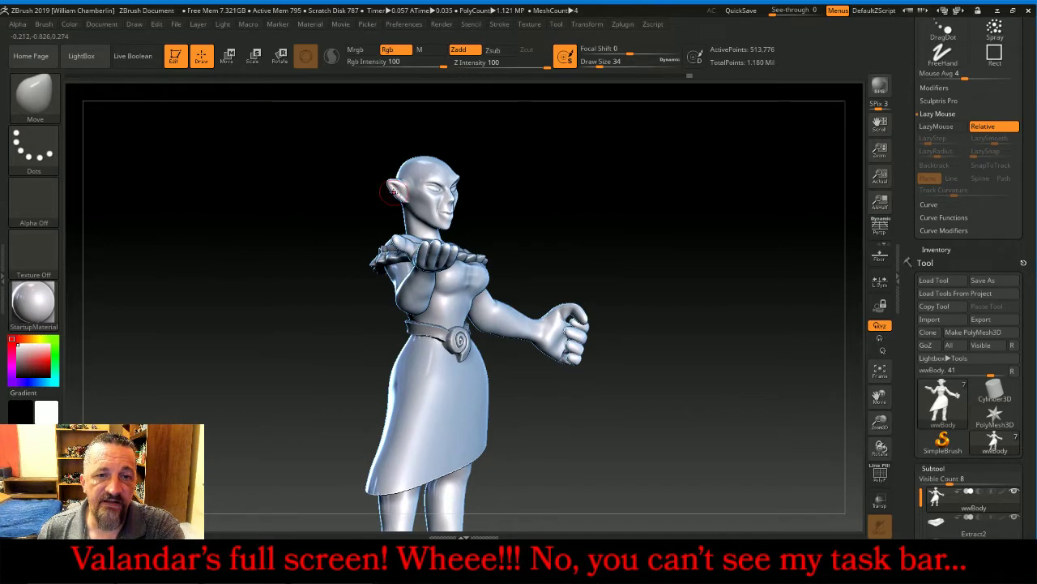
drag(680, 270, 659, 274)
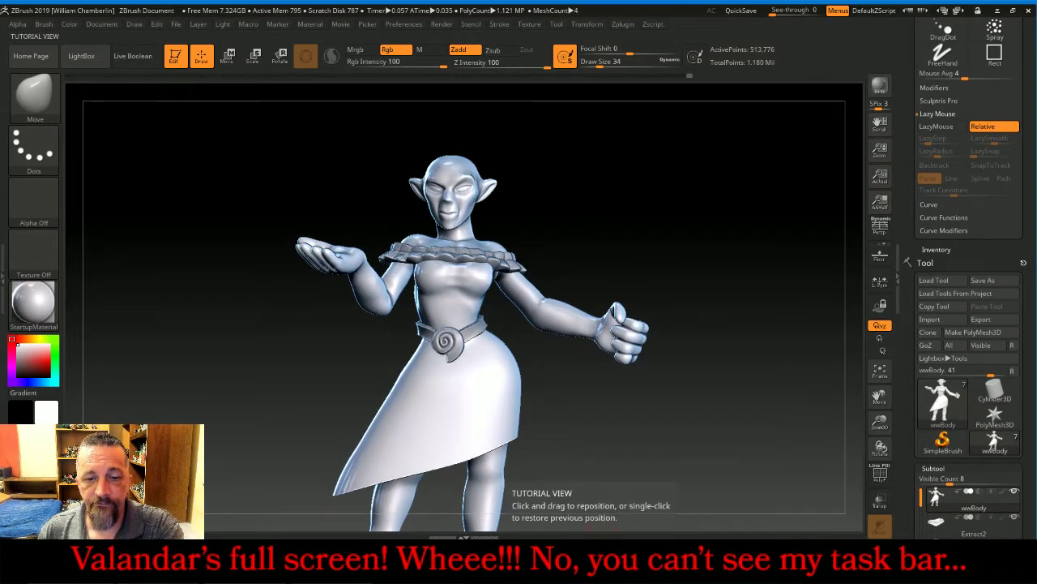
click(616, 571)
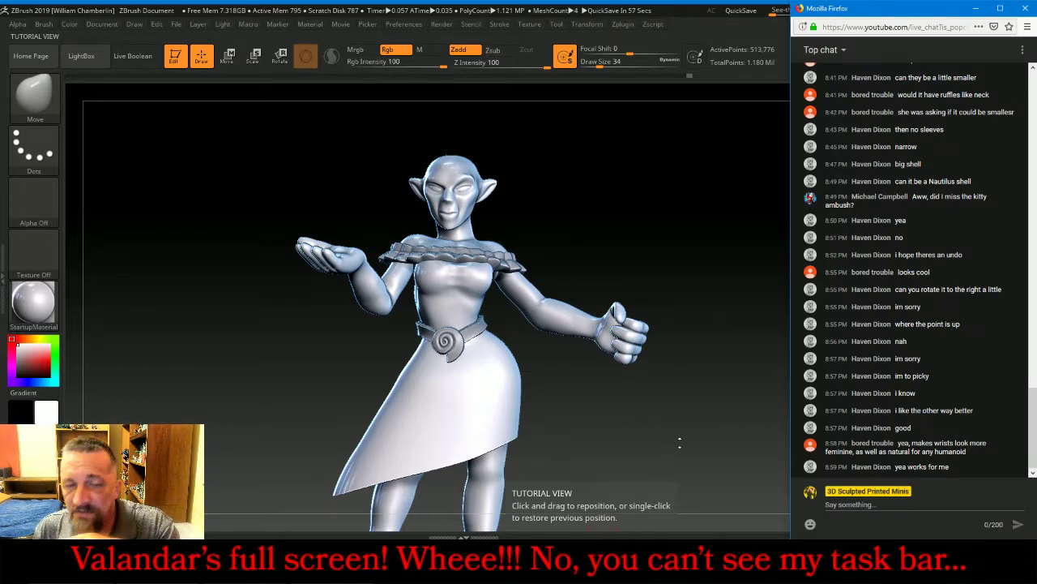
click(671, 445)
mouse_move(671, 445)
mouse_down()
mouse_move(696, 444)
mouse_move(733, 355)
mouse_move(710, 355)
mouse_move(536, 231)
mouse_up()
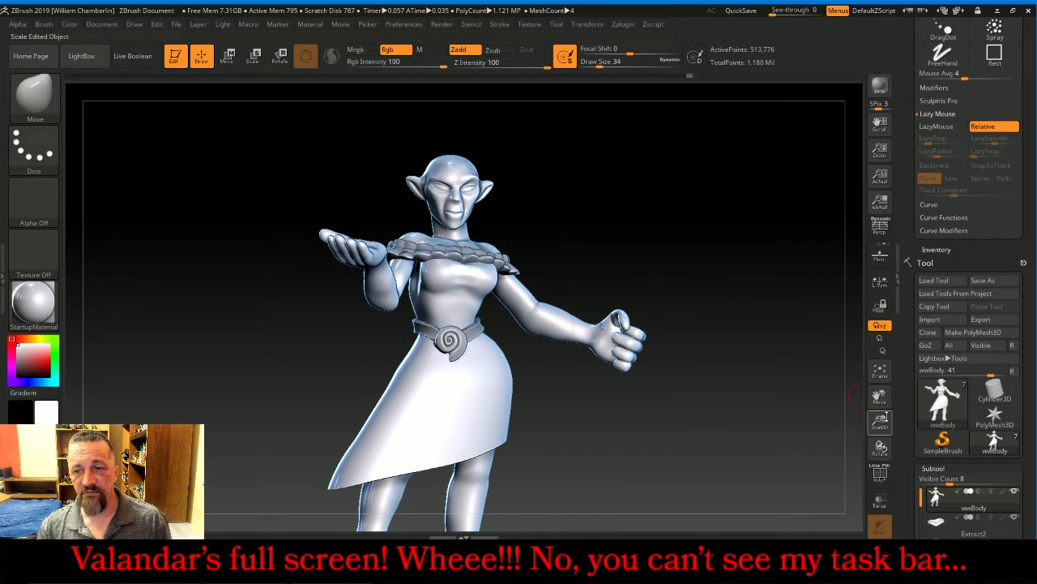
drag(881, 421, 882, 454)
drag(875, 398, 891, 483)
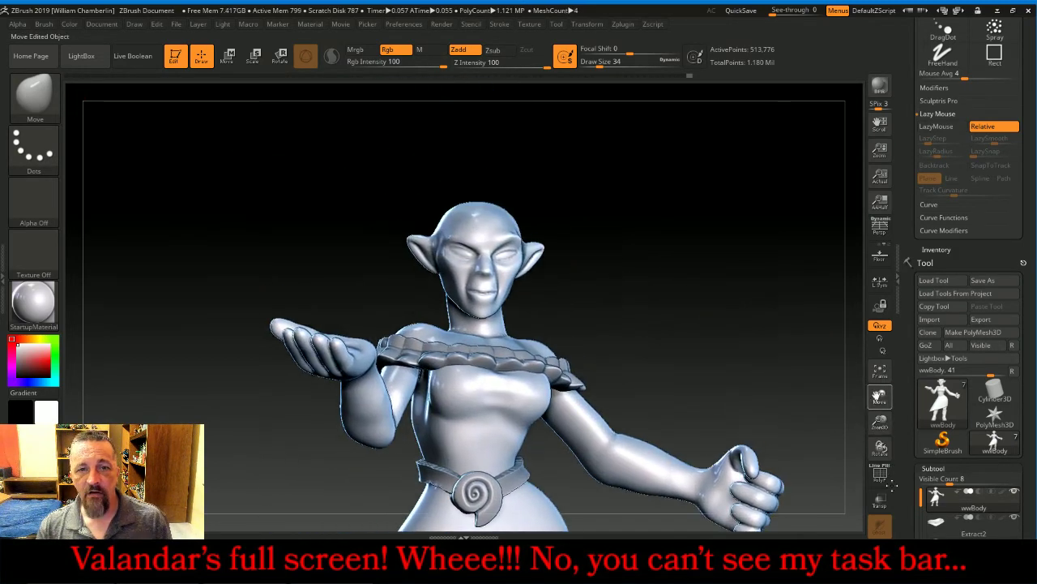
mouse_move(755, 359)
mouse_down()
mouse_move(792, 365)
mouse_move(729, 362)
mouse_move(747, 367)
mouse_up()
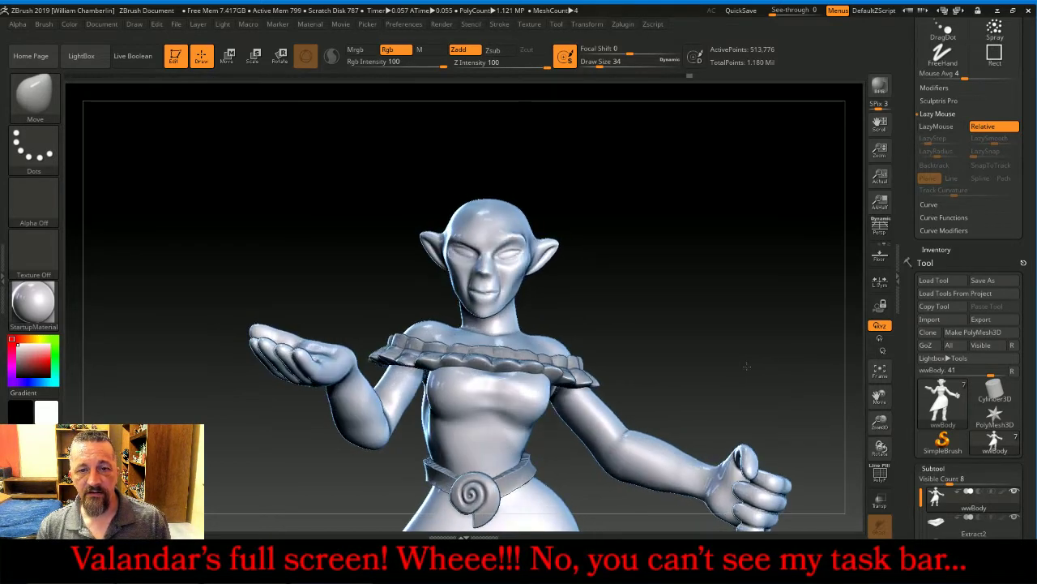
key(alt+Tab)
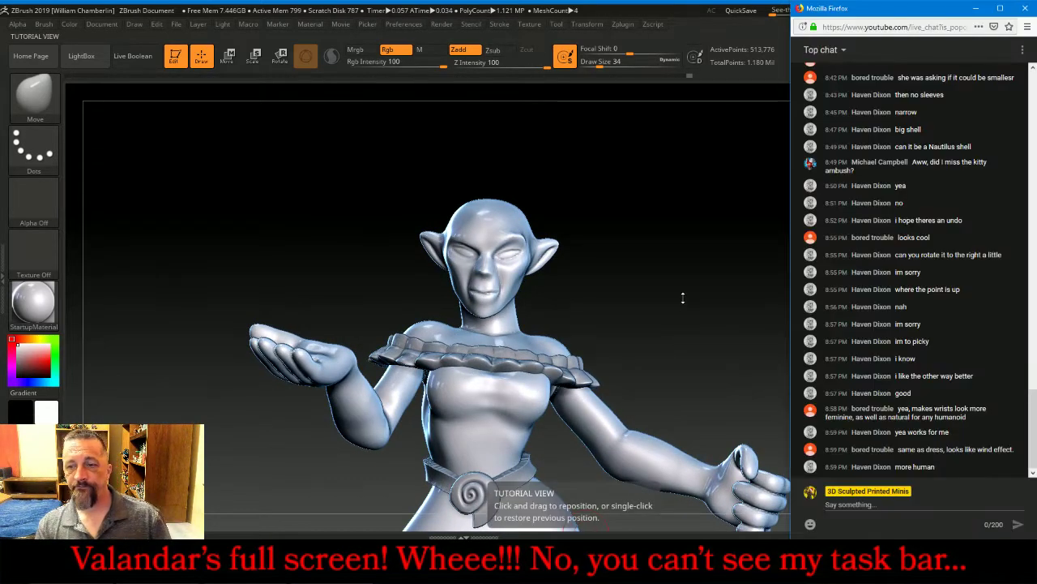
drag(684, 297, 688, 295)
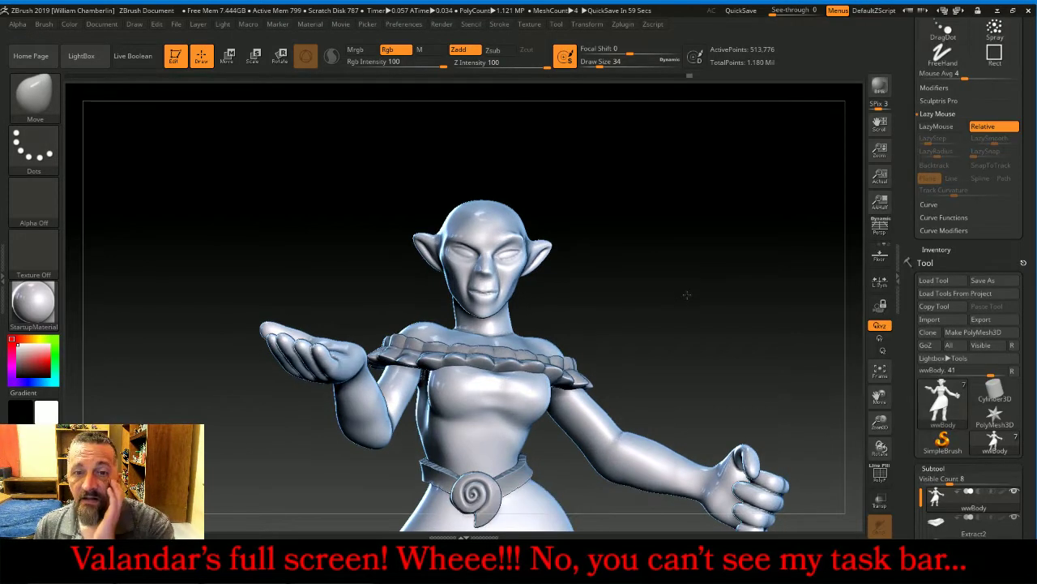
Try to shift one corner of the figure's mouth with the Move brush at draw size 42, and undo it
drag(881, 416, 880, 432)
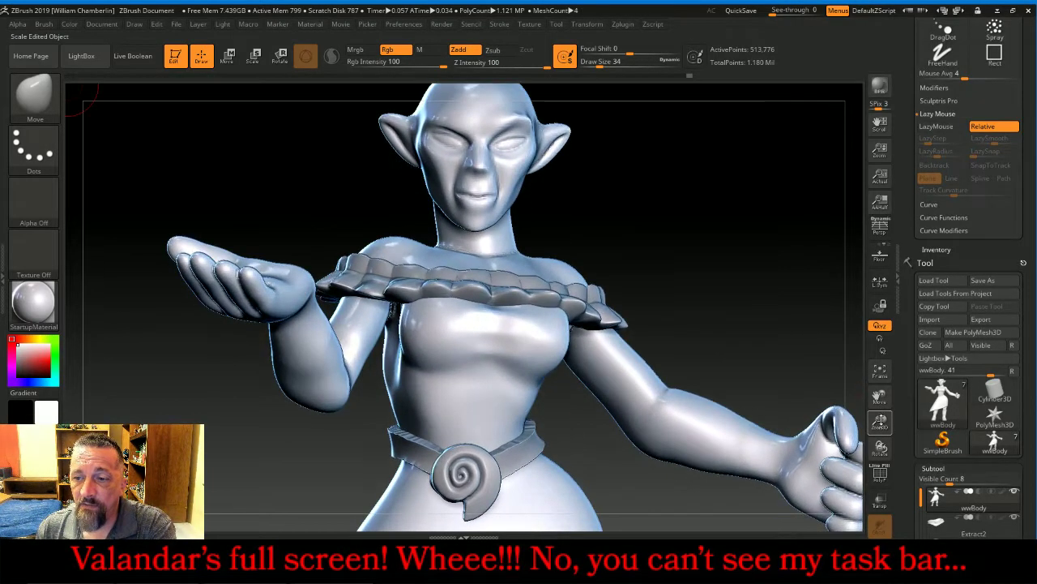
drag(880, 396, 864, 515)
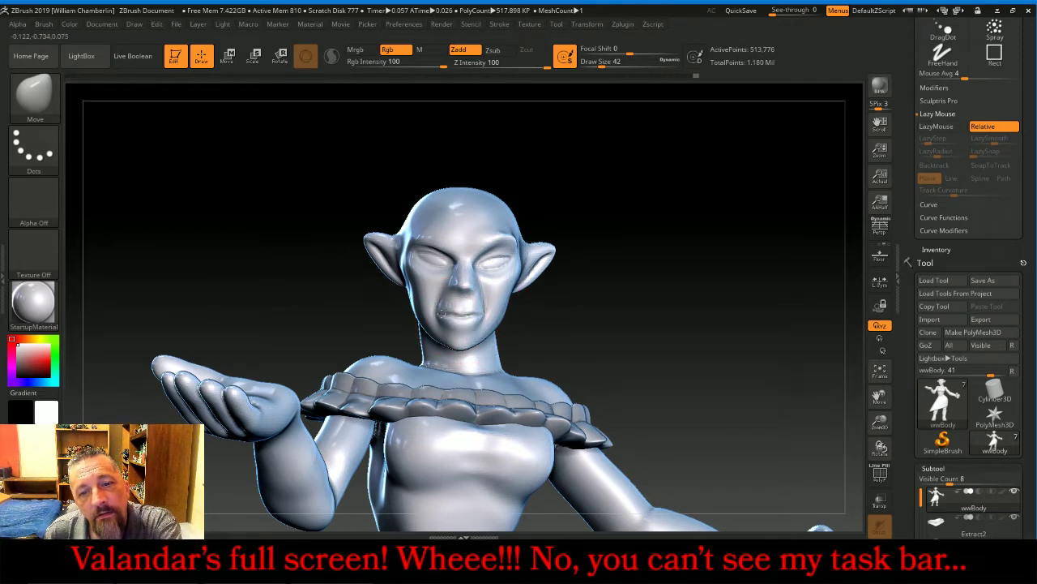
drag(447, 316, 441, 314)
key(ctrl+z)
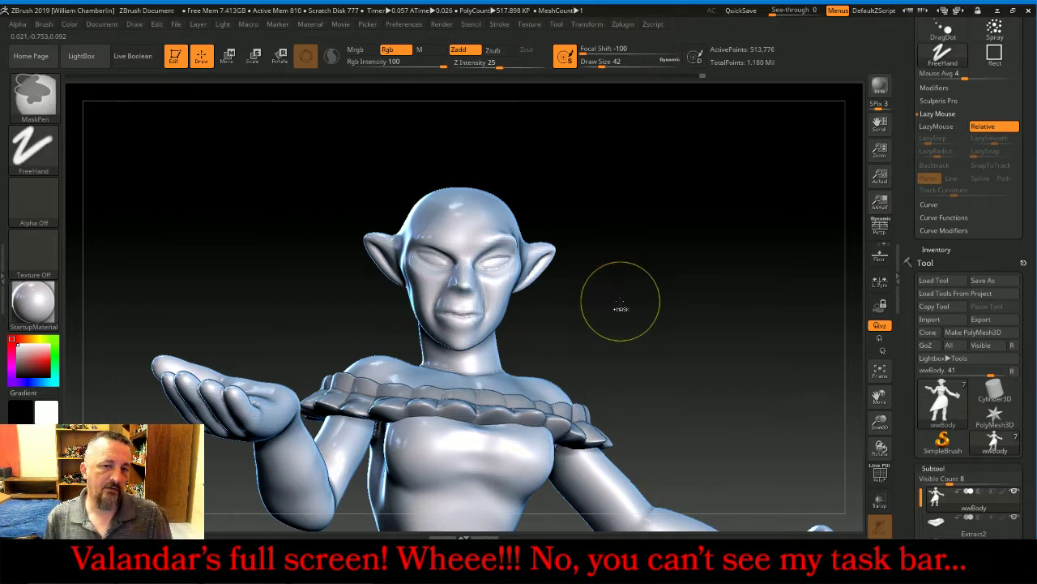
key(ctrl+shift+z)
drag(686, 301, 700, 325)
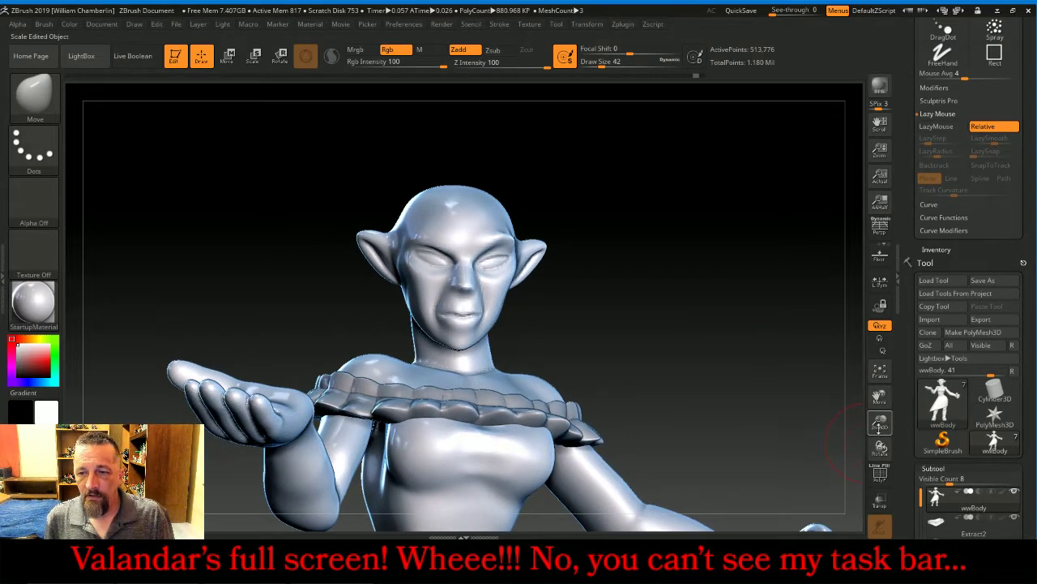
Reshape both eyes with the Move brush at draw size 26 and smooth the area around them at draw size 10
drag(880, 422, 879, 445)
key(bracketleft)
key(bracketleft)
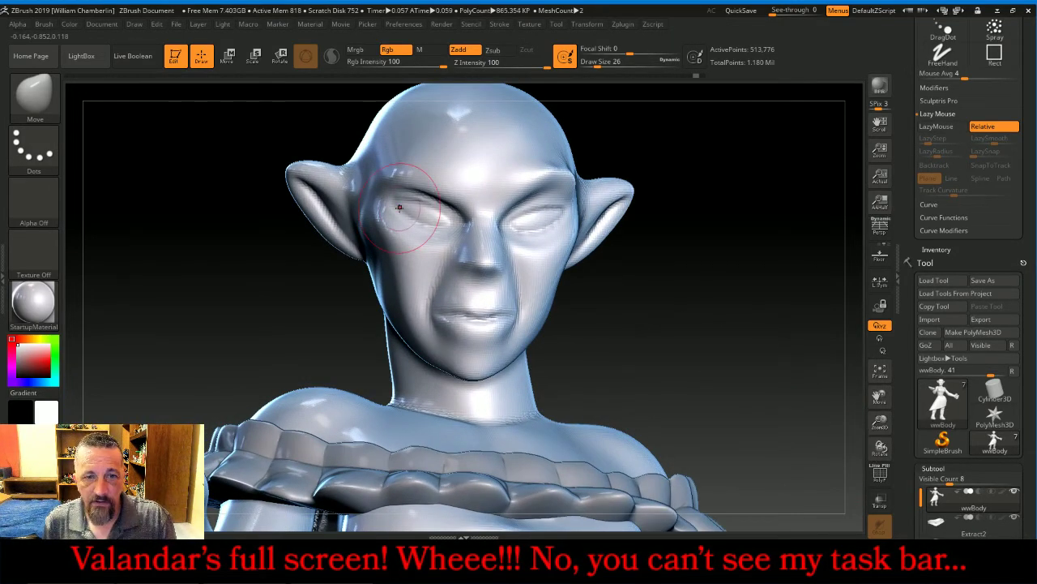
drag(395, 214, 432, 228)
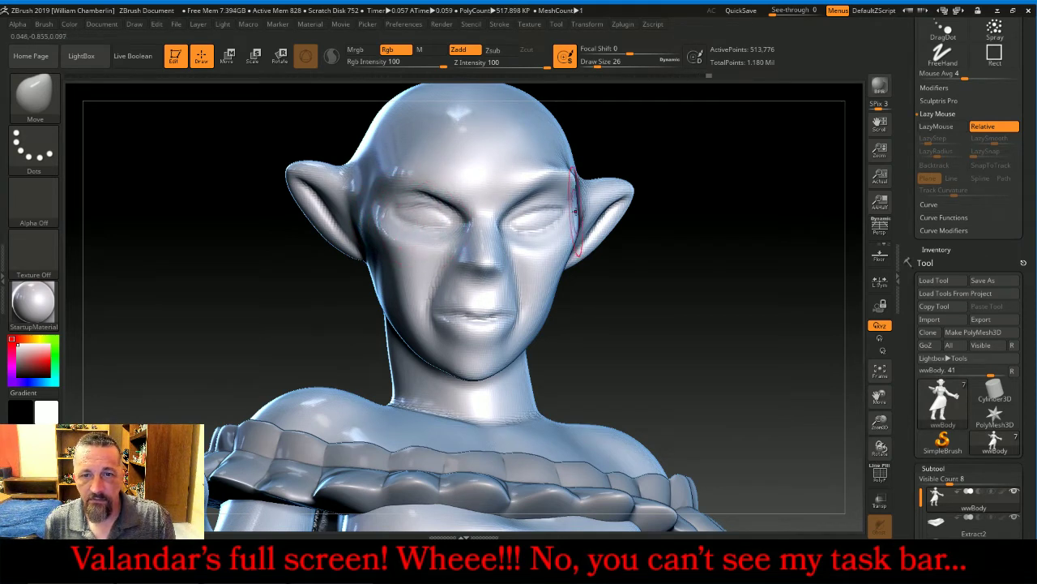
mouse_move(560, 224)
mouse_down()
mouse_move(537, 235)
mouse_move(519, 194)
mouse_move(547, 243)
mouse_move(531, 203)
mouse_move(539, 235)
mouse_move(542, 213)
mouse_move(531, 243)
mouse_move(527, 231)
mouse_move(548, 227)
mouse_move(527, 194)
mouse_move(541, 223)
mouse_move(534, 190)
mouse_move(538, 210)
mouse_up()
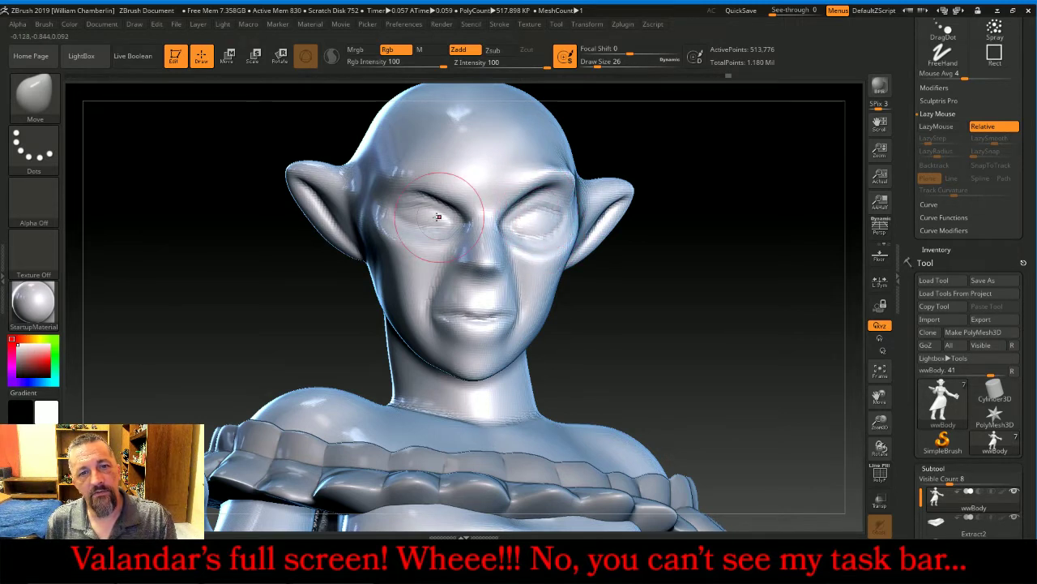
mouse_move(416, 204)
mouse_down()
mouse_move(430, 239)
mouse_move(438, 186)
mouse_move(424, 223)
mouse_up()
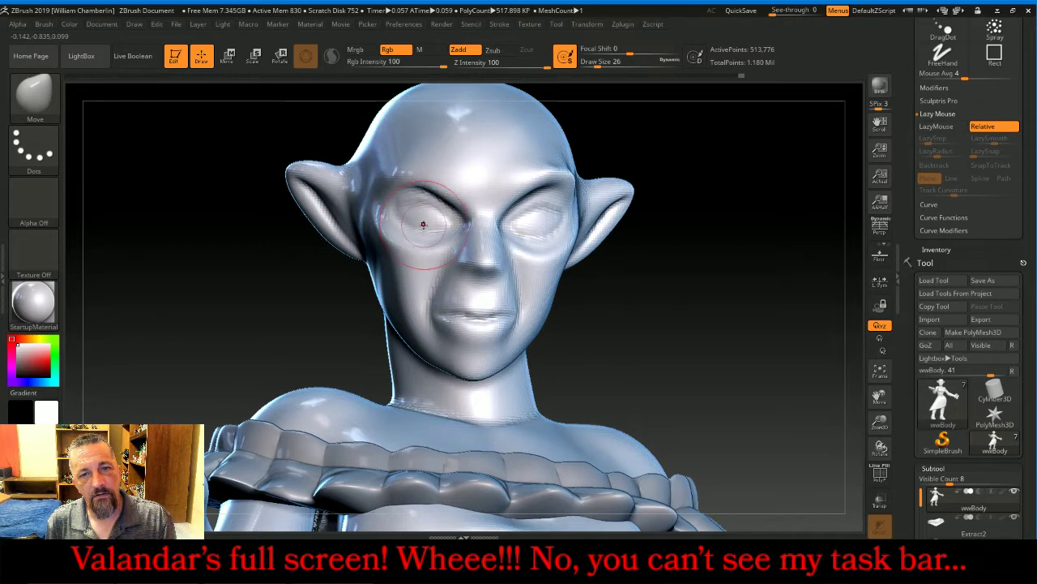
drag(692, 289, 694, 300)
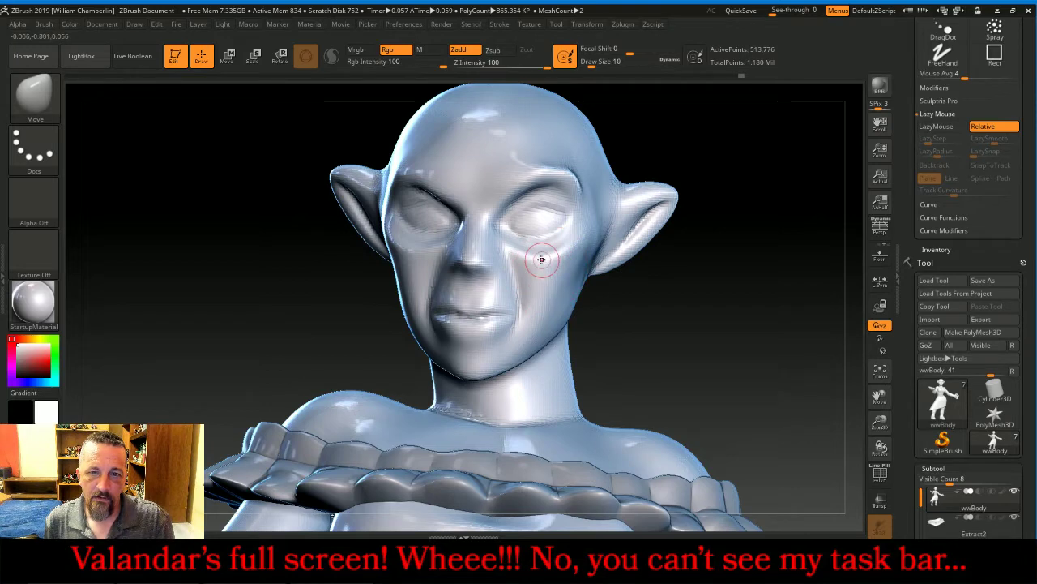
key(shift)
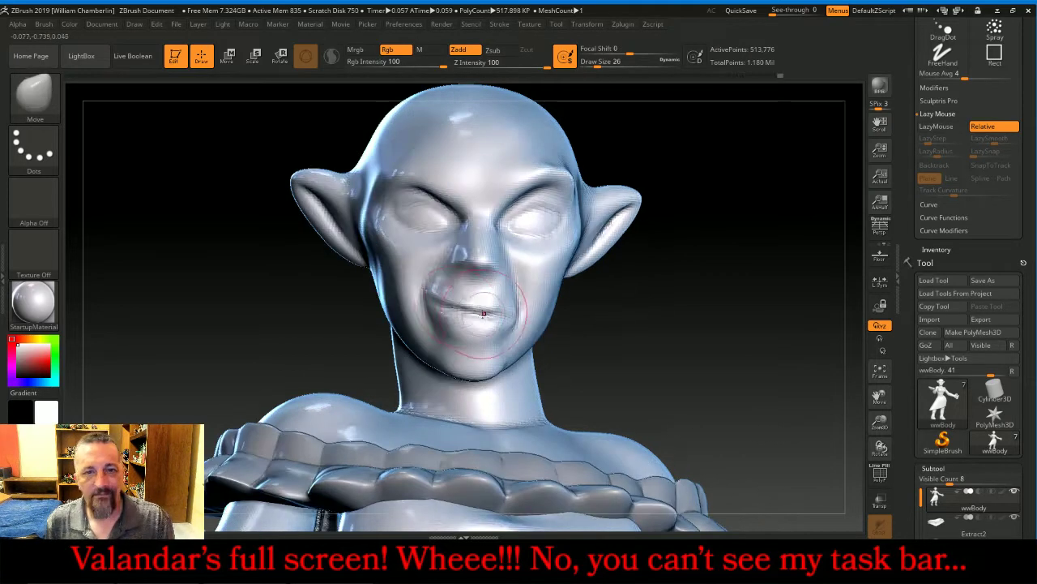
Pull the corners of the mouth into a smile with the Move brush at draw size 26 and check the face on the whole figure
mouse_move(437, 295)
mouse_down()
mouse_move(477, 312)
mouse_move(429, 293)
mouse_up()
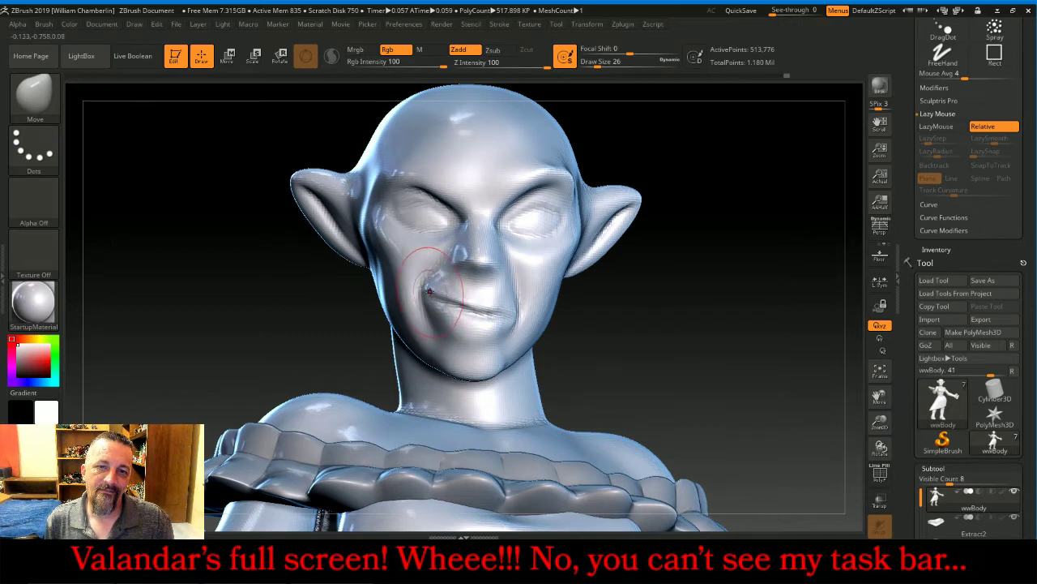
drag(686, 345, 724, 334)
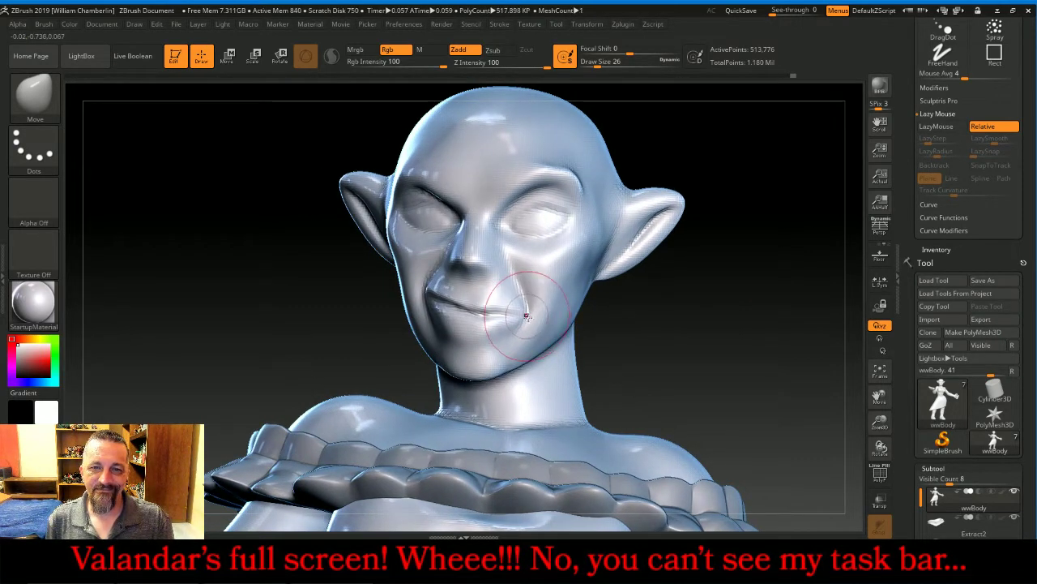
right_drag(527, 314, 556, 301)
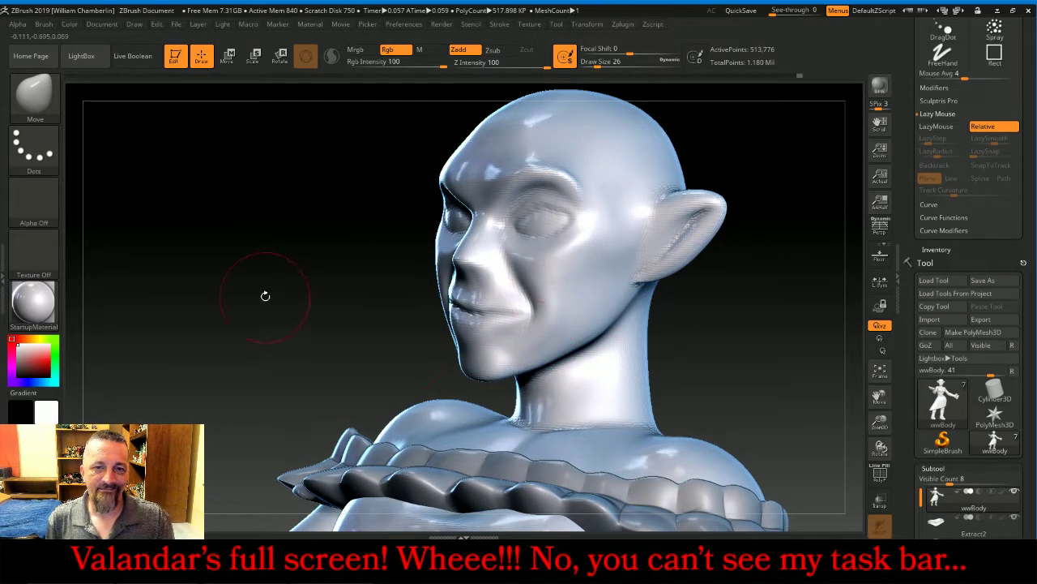
drag(264, 295, 280, 301)
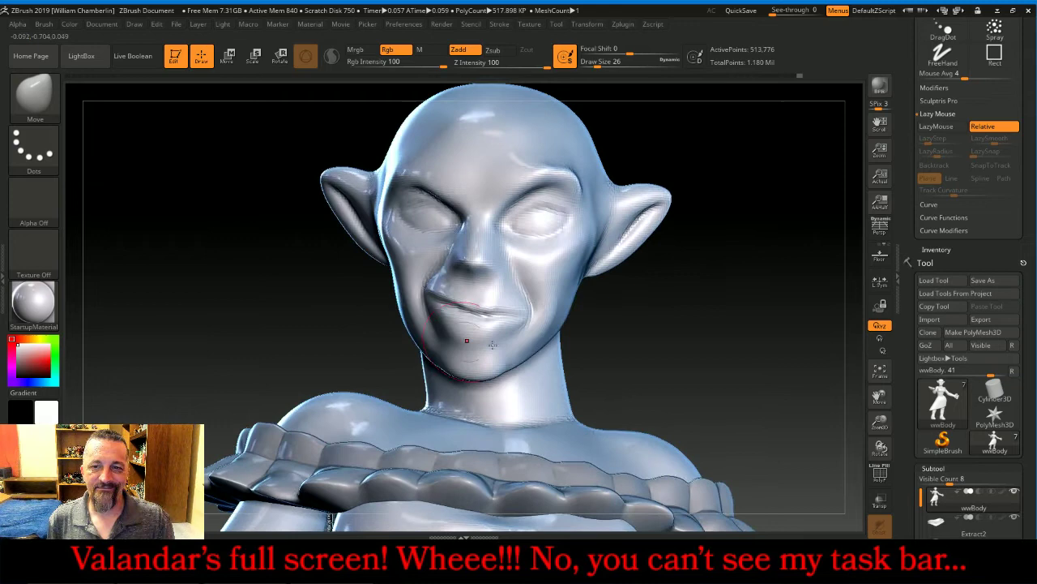
click(880, 370)
mouse_move(805, 365)
right_down()
mouse_move(774, 366)
mouse_move(814, 359)
mouse_move(742, 355)
mouse_move(795, 358)
right_up()
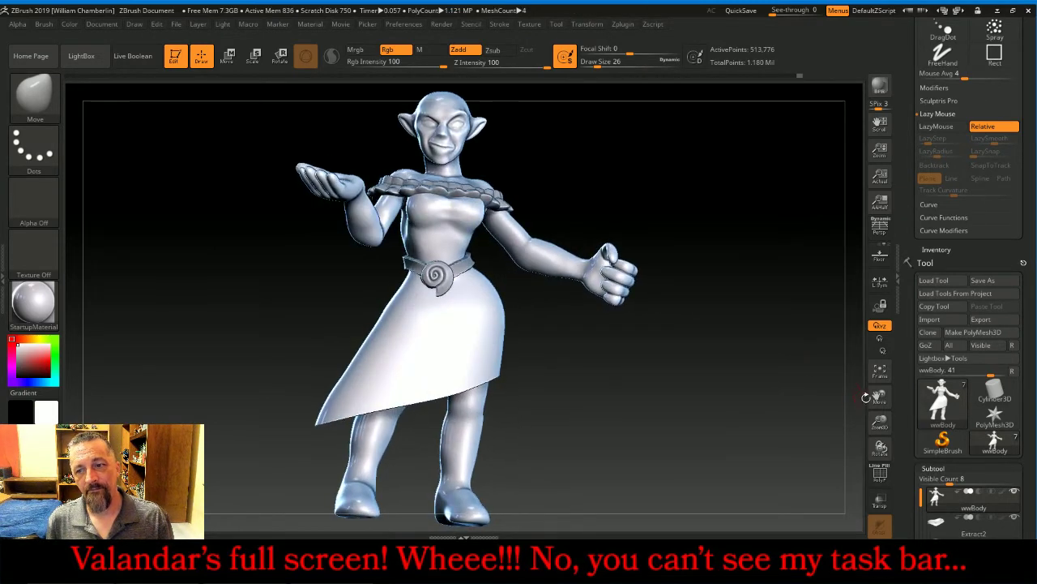
Isolate the body polygroup that contains the upper head by hiding the rest of the wwBody mesh
click(879, 375)
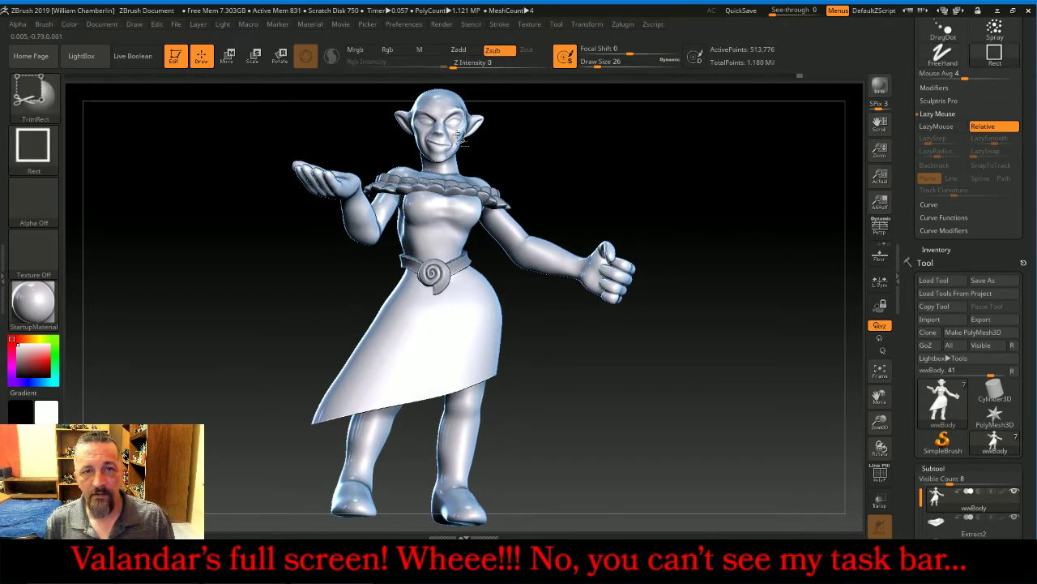
ctrl+shift+click(443, 125)
click(881, 371)
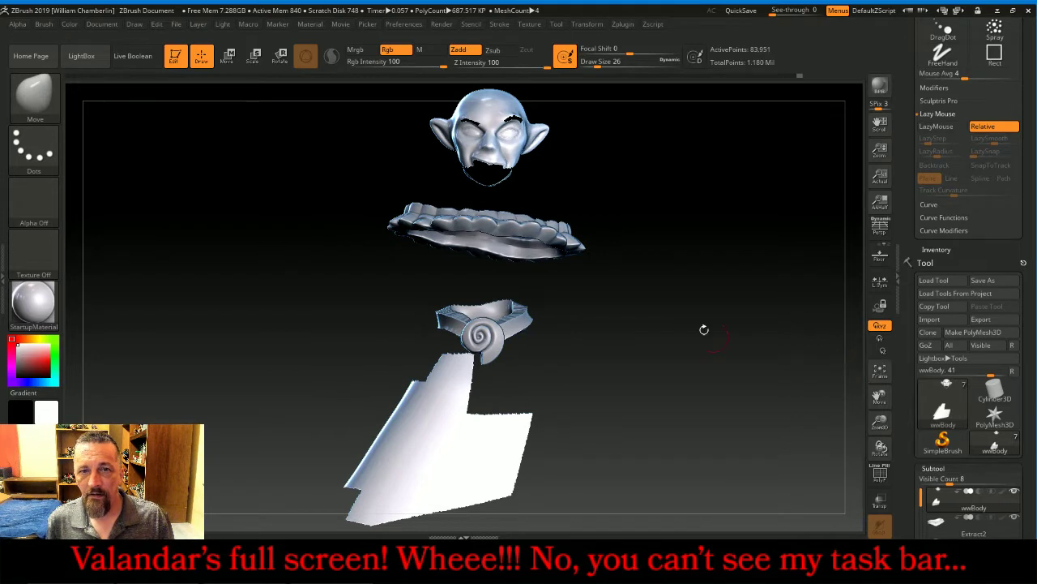
ctrl+shift+click(488, 115)
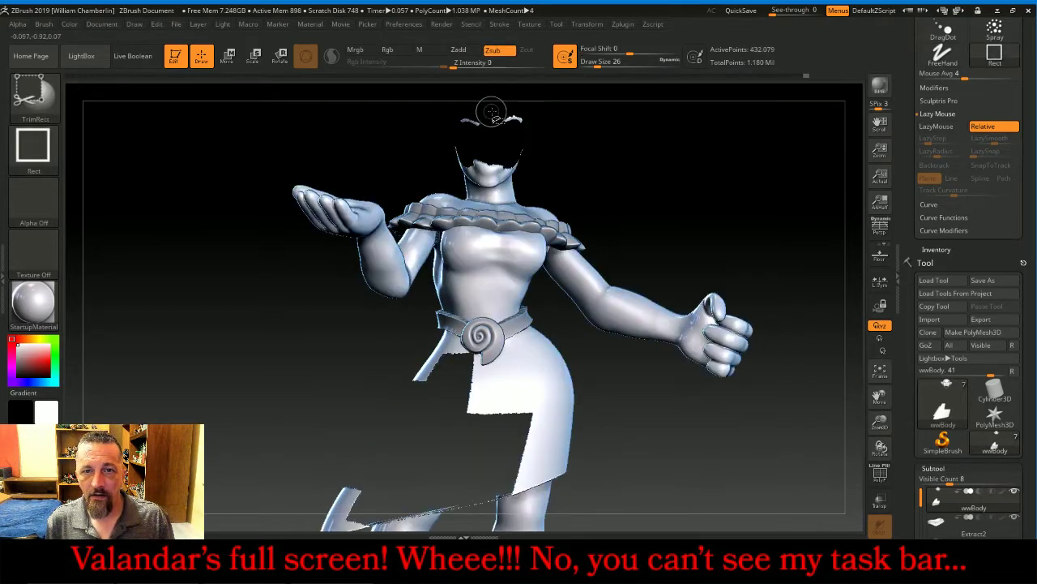
ctrl+shift+click(718, 215)
ctrl+shift+click(493, 108)
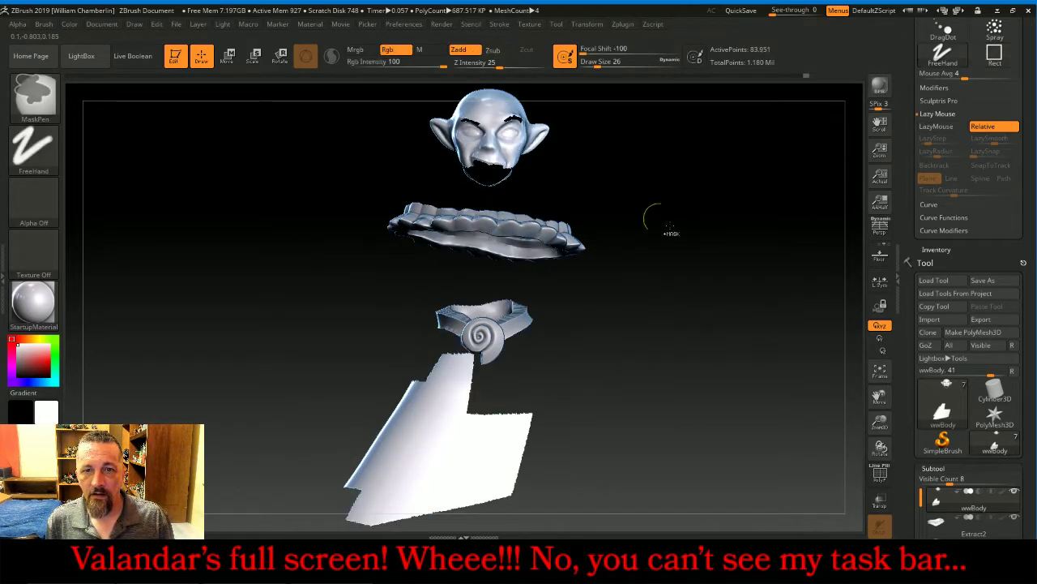
Mask the head, hide the body's unmasked points, fit the view to the head and show the full body mesh again
mouse_move(880, 423)
mouse_down()
mouse_move(863, 385)
mouse_move(879, 464)
mouse_up()
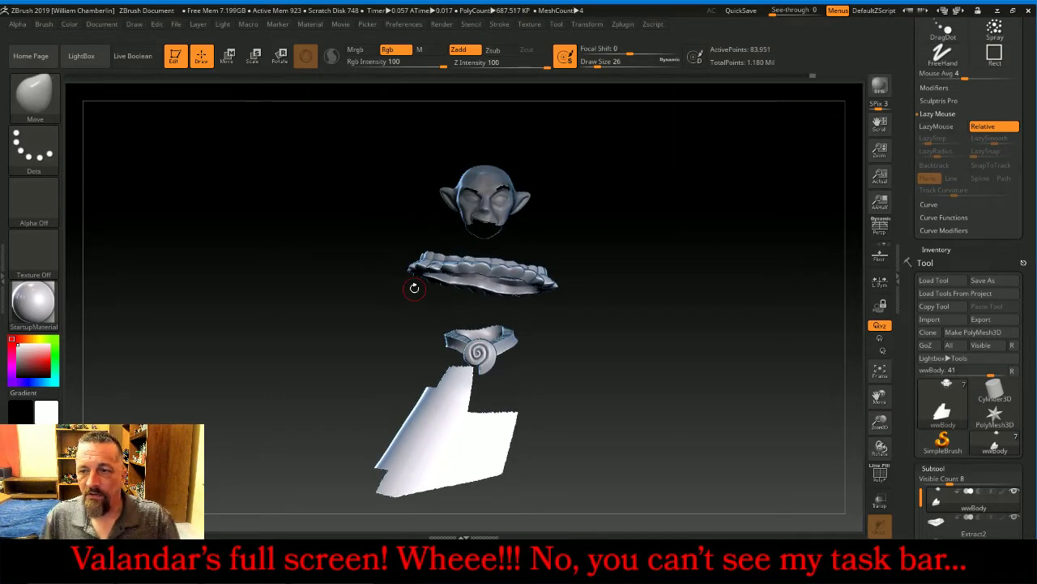
scroll(1028, 409, down, 10)
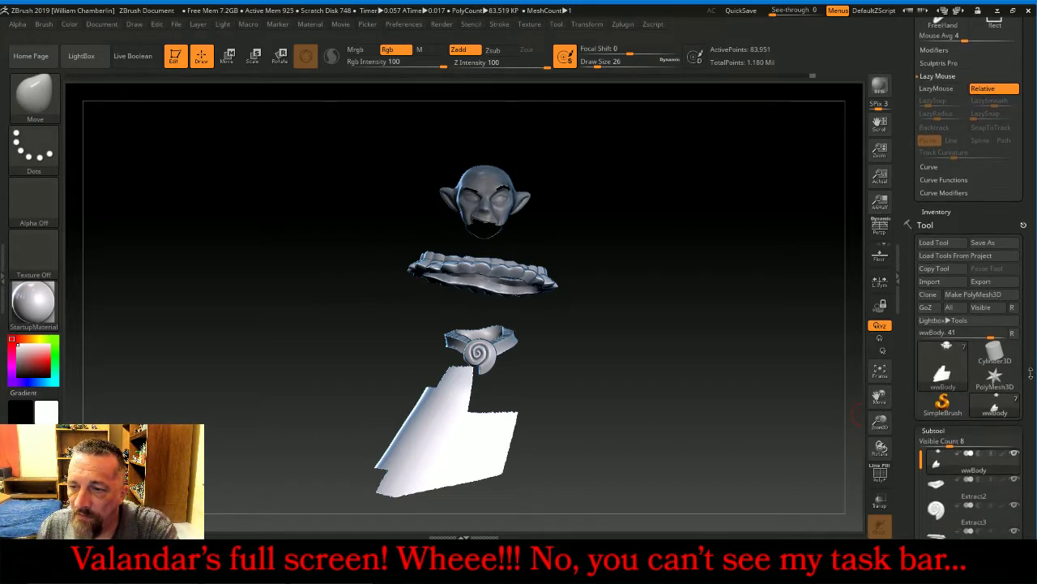
scroll(1005, 420, down, 5)
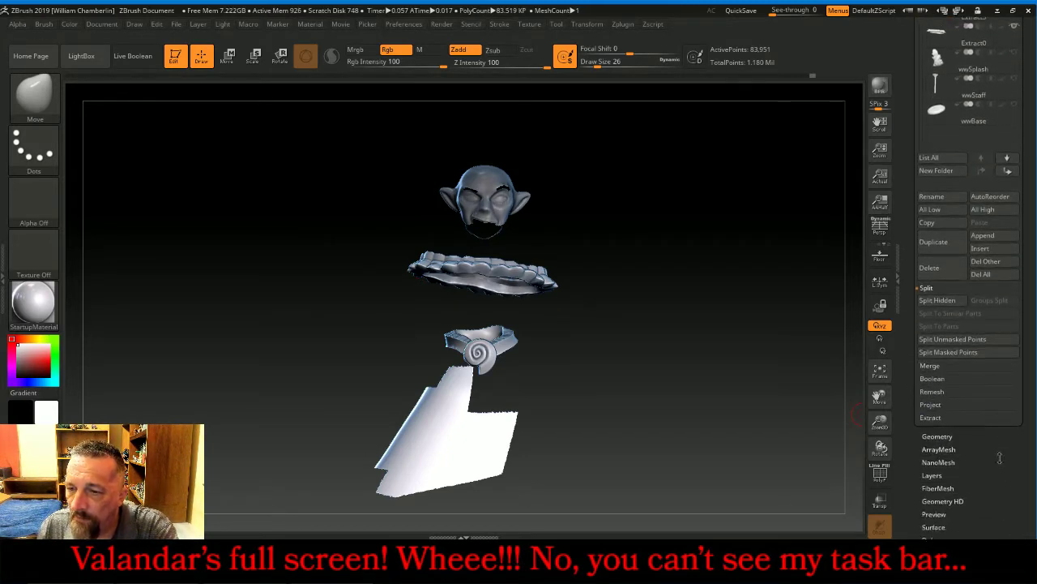
click(935, 444)
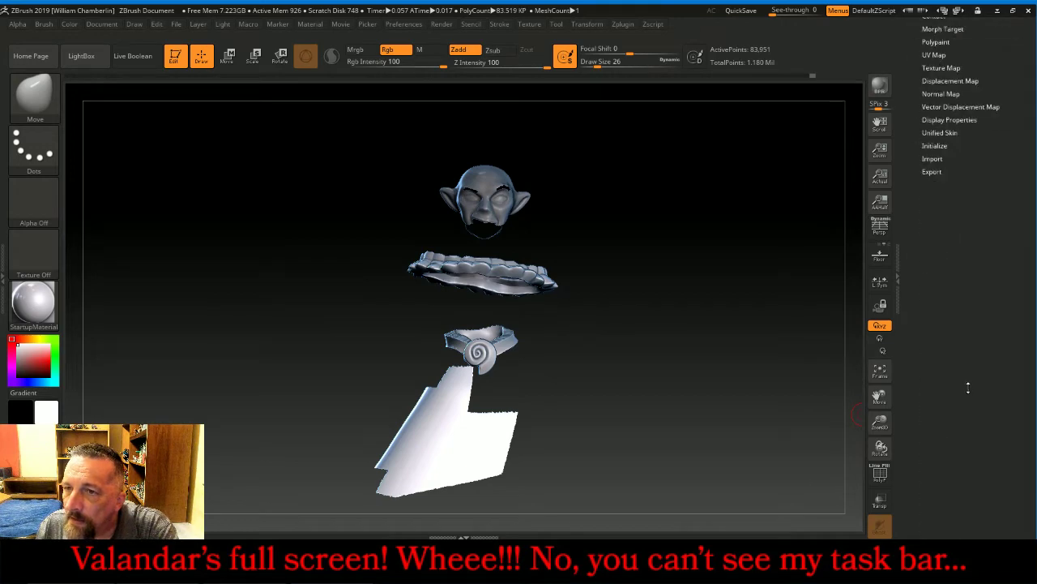
click(931, 400)
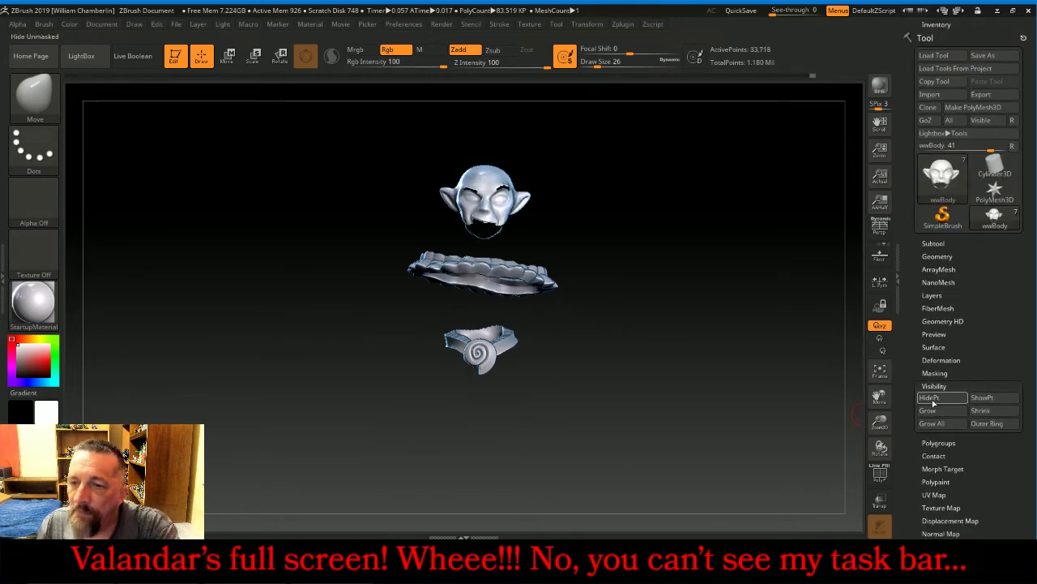
click(880, 371)
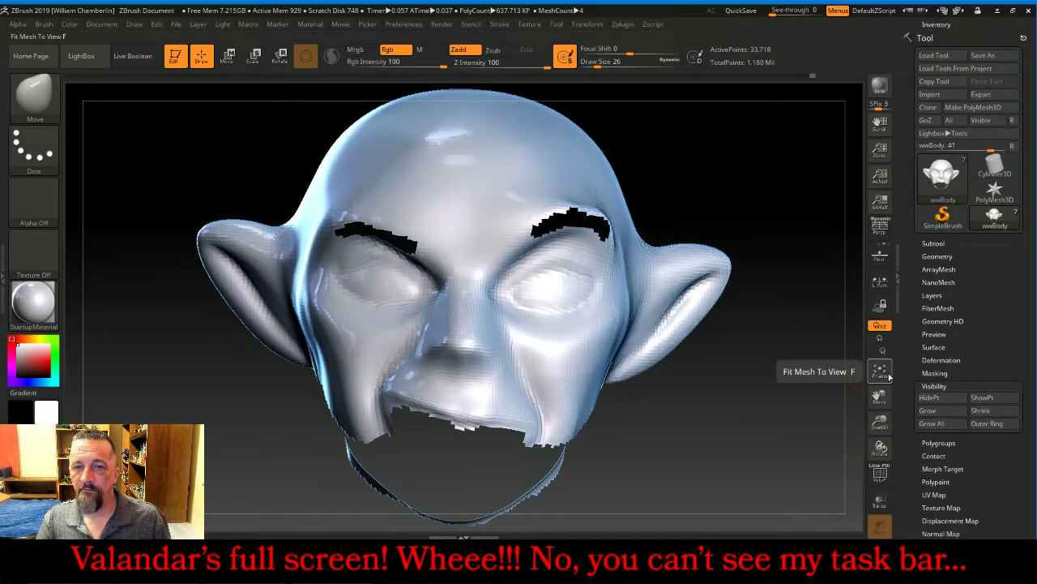
drag(772, 174, 806, 248)
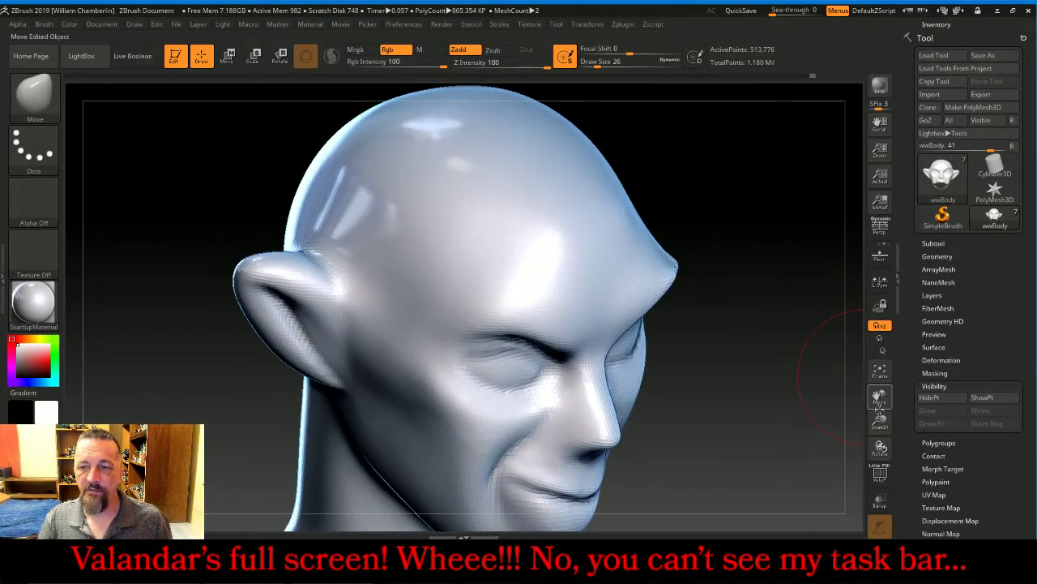
Frame the head, reduce the draw size to 10 and check the viewers' live chat in Firefox
drag(803, 356, 754, 312)
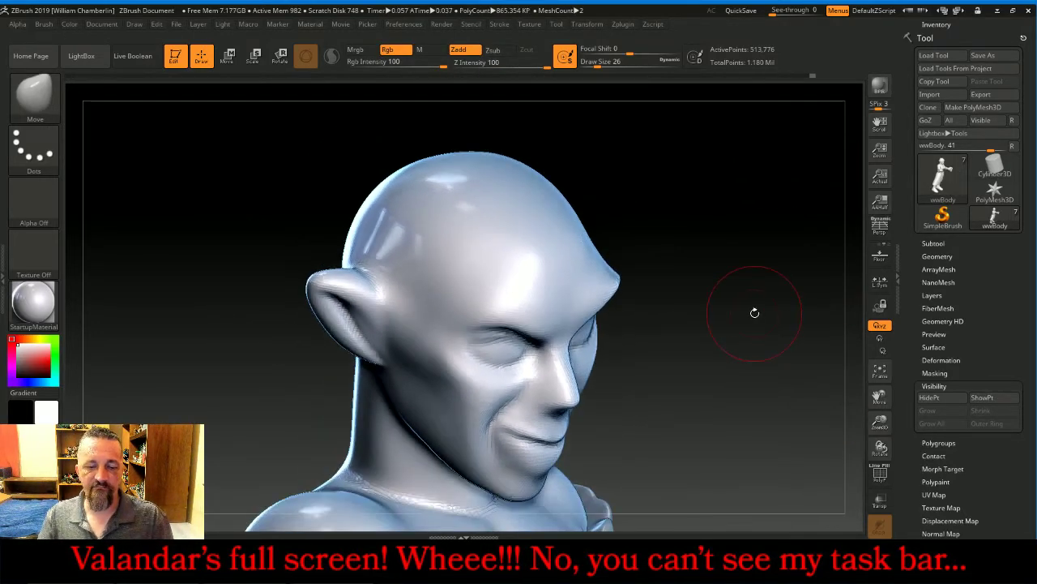
key(bracketleft)
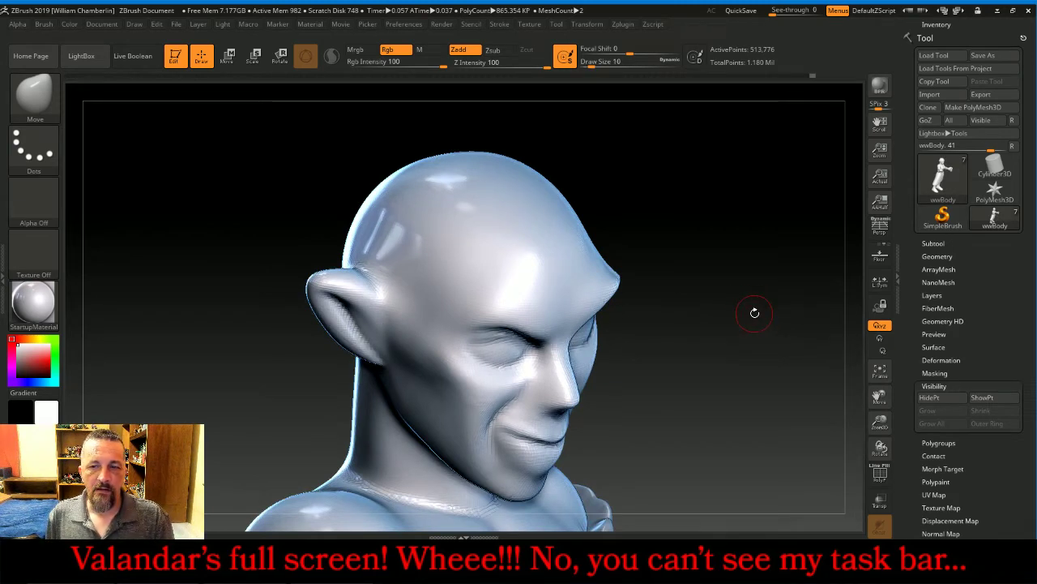
key(ctrl)
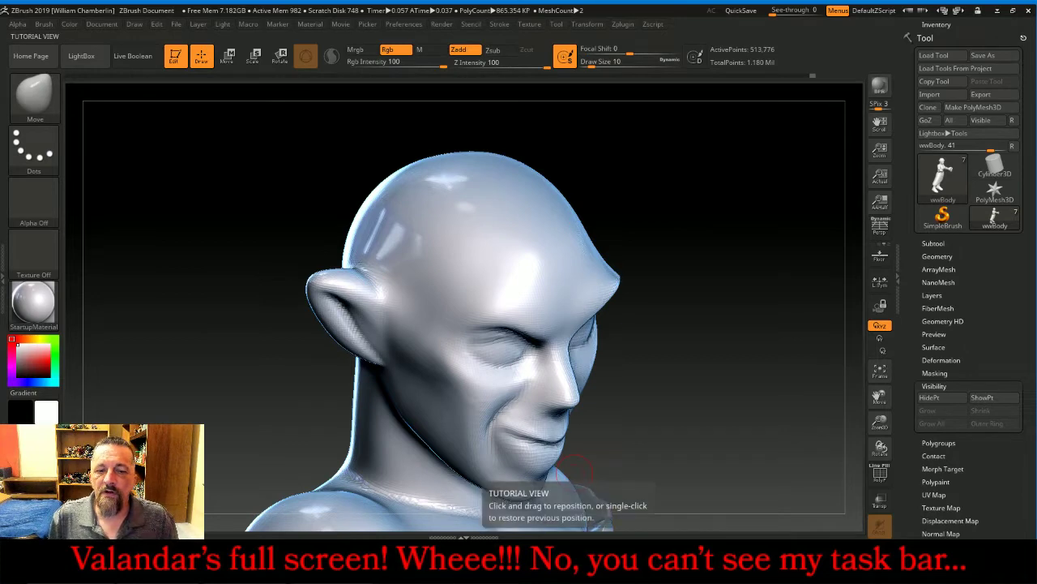
click(485, 558)
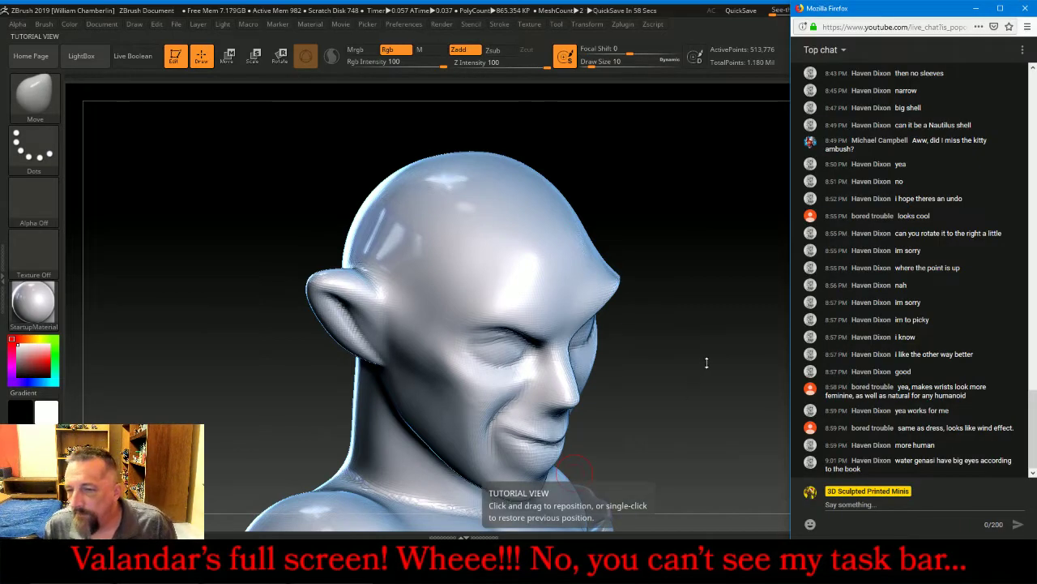
key(alt+Tab)
key(space)
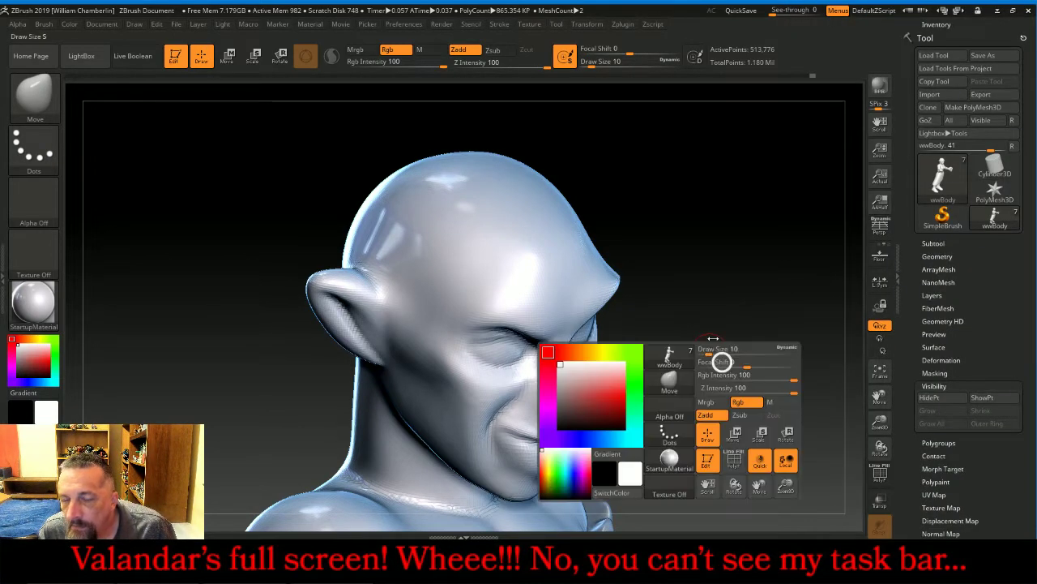
mouse_move(744, 268)
mouse_down()
mouse_move(717, 261)
mouse_move(722, 234)
mouse_up()
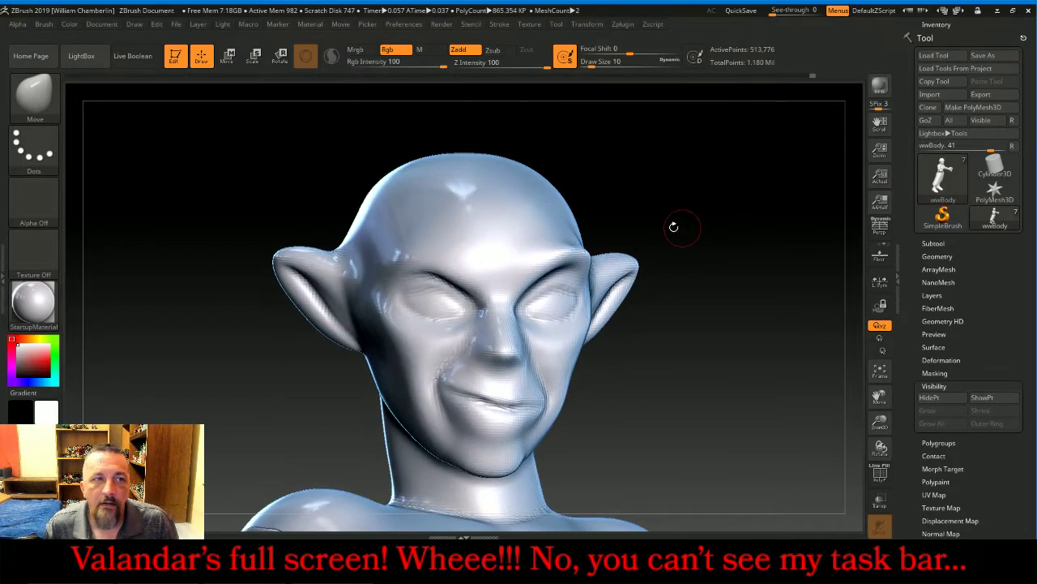
Carve a crisp outline around both eyes with the DamStandard brush and check the live chat for feedback
click(32, 101)
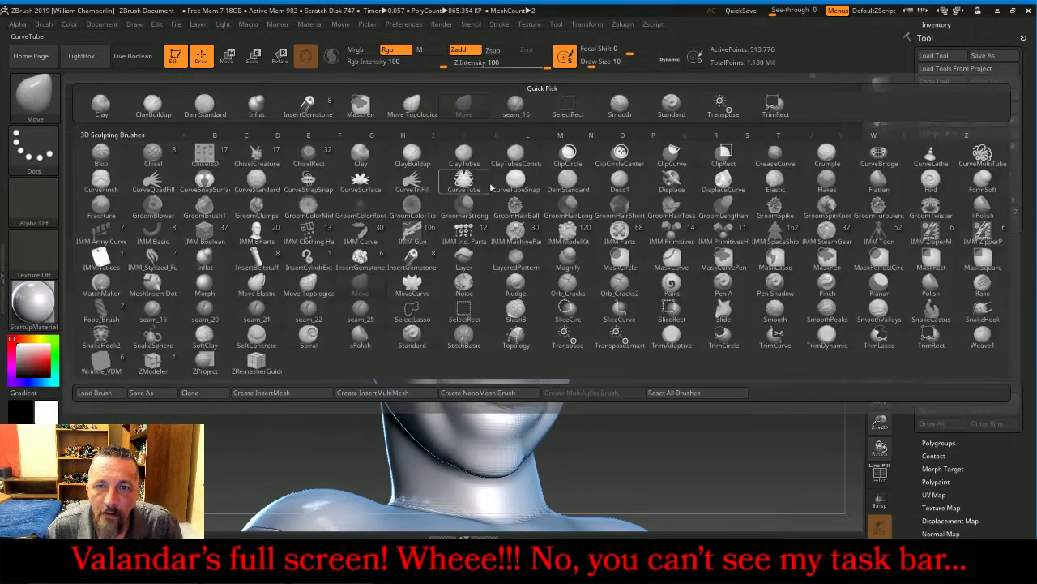
click(205, 104)
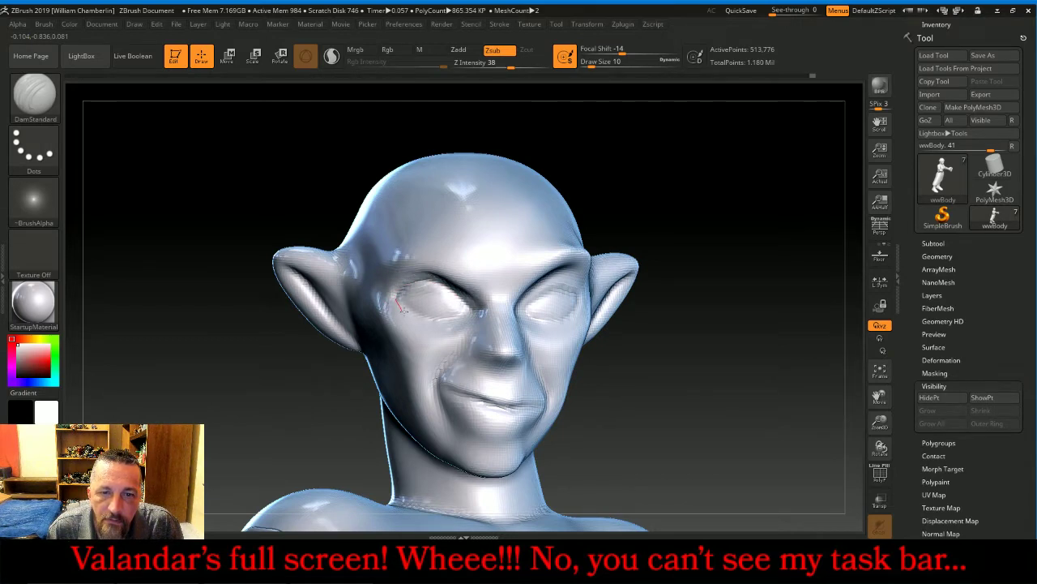
drag(413, 315, 437, 320)
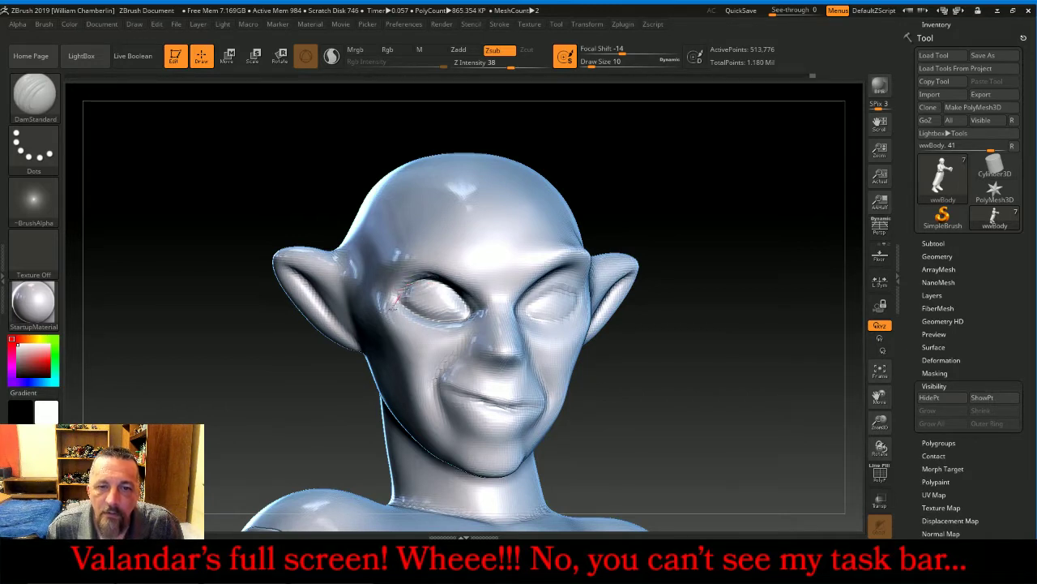
drag(753, 332, 673, 325)
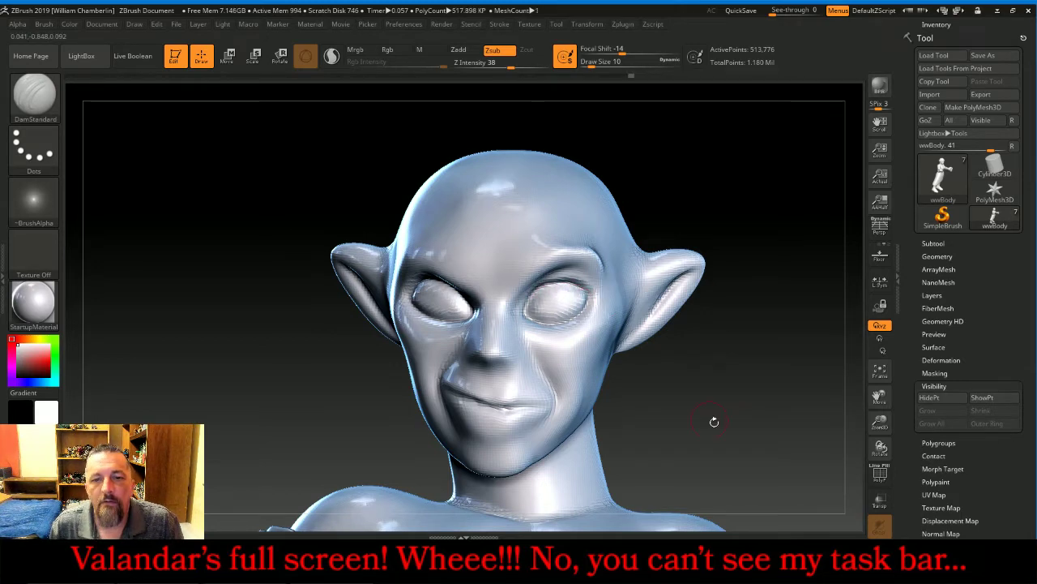
drag(713, 419, 750, 427)
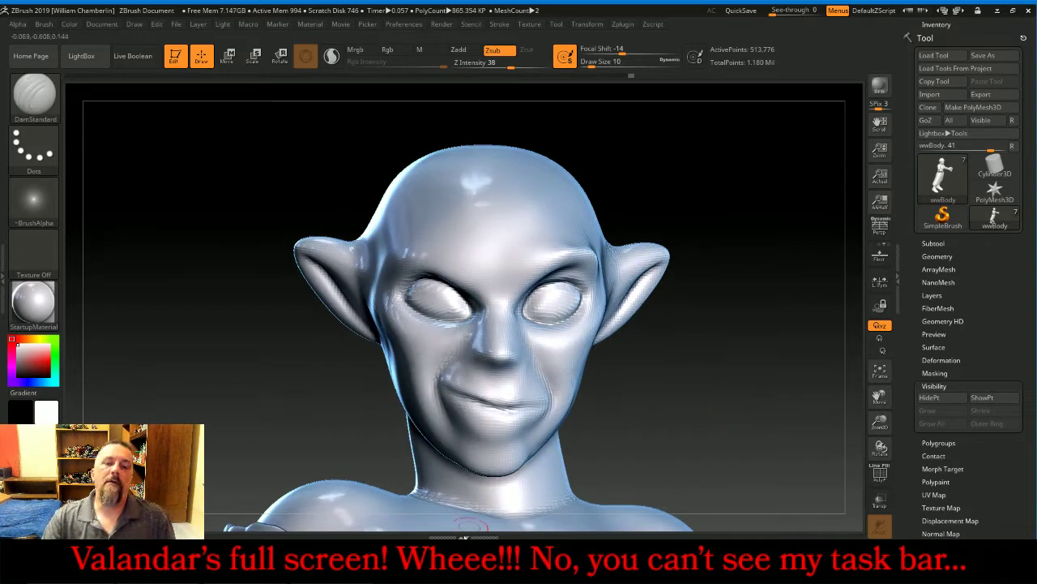
key(alt+Tab)
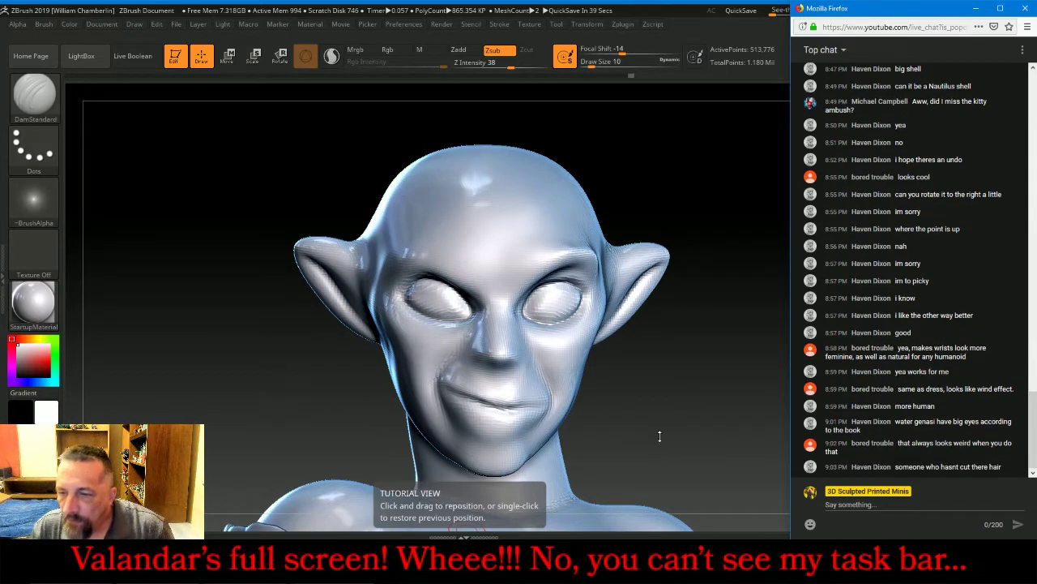
Select the Orb_Cracks2 brush and smooth out the hollows inside both ears
drag(672, 400, 691, 394)
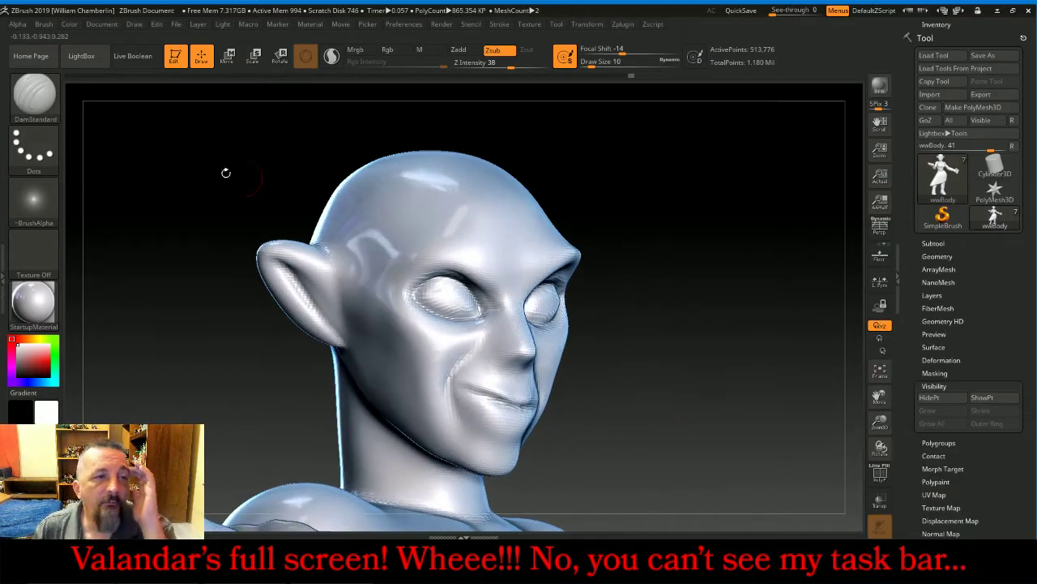
click(44, 104)
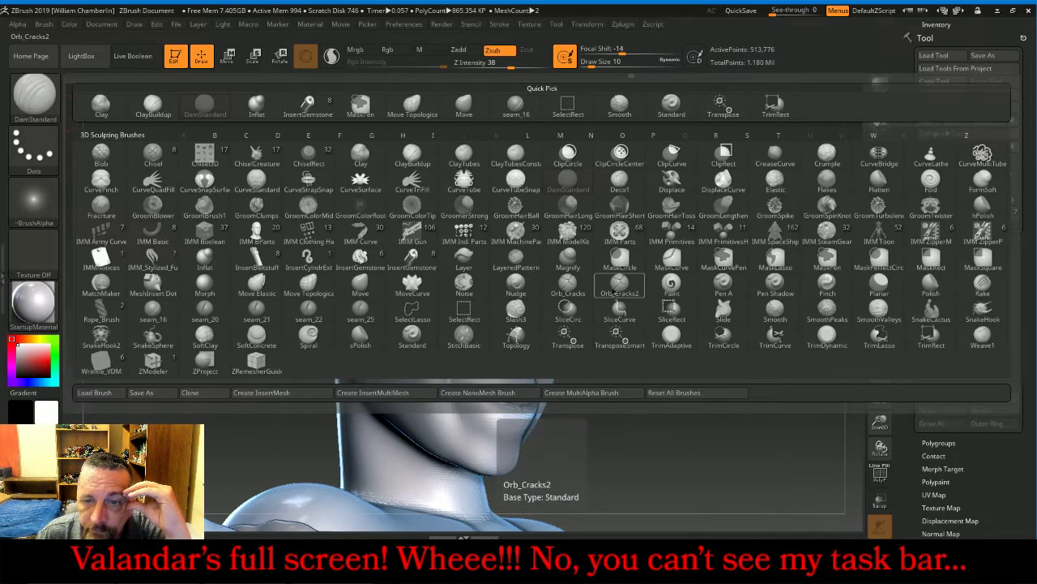
click(614, 293)
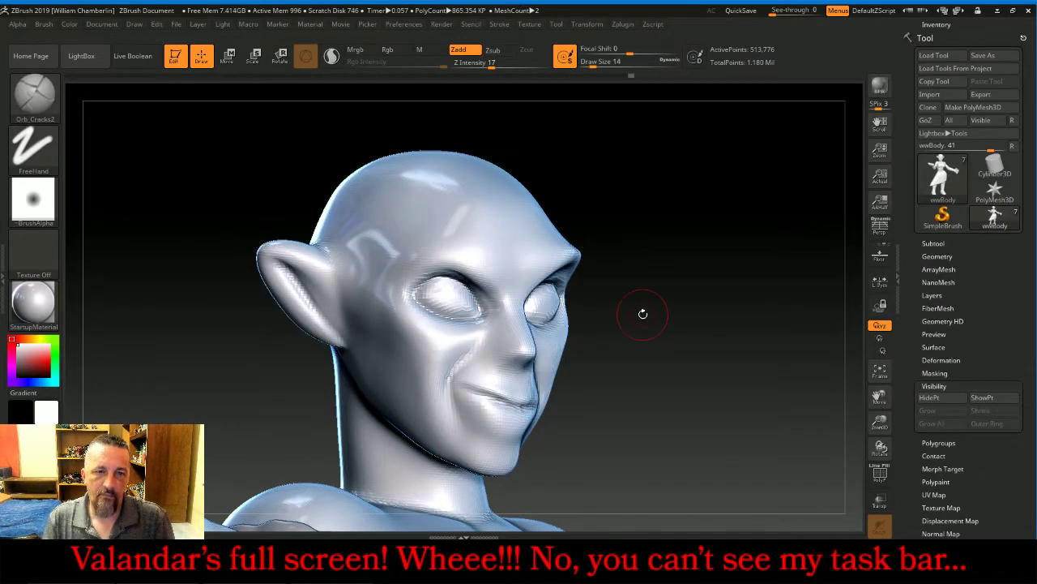
mouse_move(611, 255)
mouse_down()
mouse_move(670, 232)
mouse_move(646, 238)
mouse_up()
key(shift)
mouse_move(297, 290)
shift+mouse_down()
mouse_move(294, 279)
mouse_move(317, 322)
mouse_move(279, 271)
mouse_move(325, 329)
shift+mouse_up()
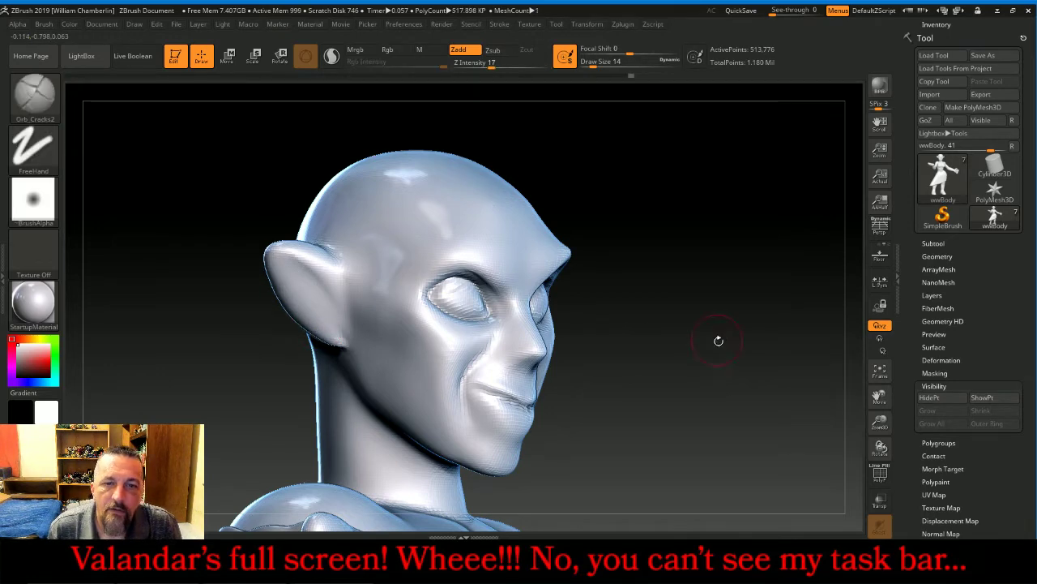
mouse_move(718, 340)
mouse_down()
mouse_move(600, 320)
mouse_move(543, 341)
mouse_move(572, 314)
mouse_up()
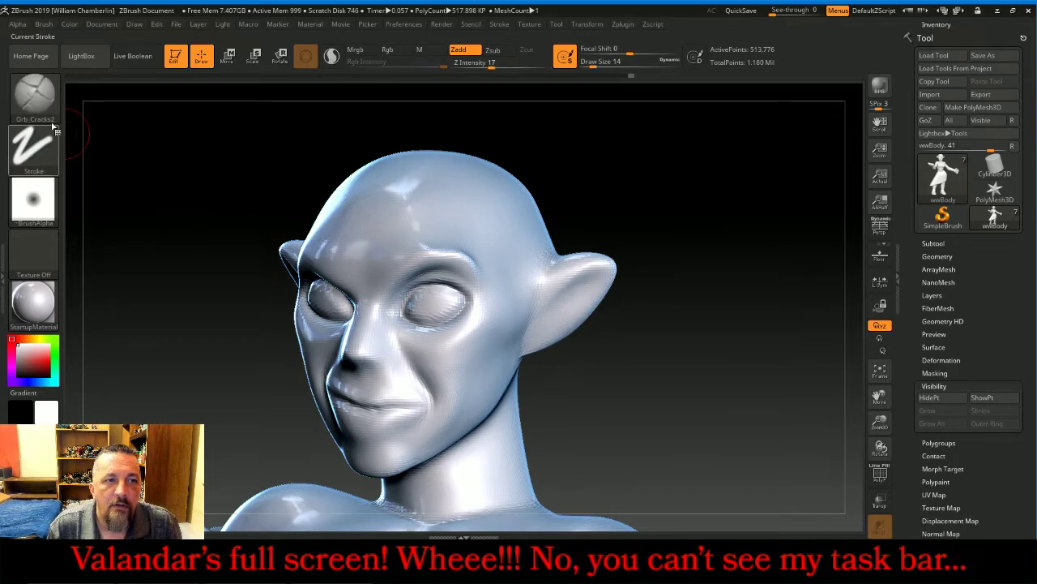
Pull both ears into pointed, scalloped fin shapes with the Move brush at focal shift 60 and draw size 31
click(42, 104)
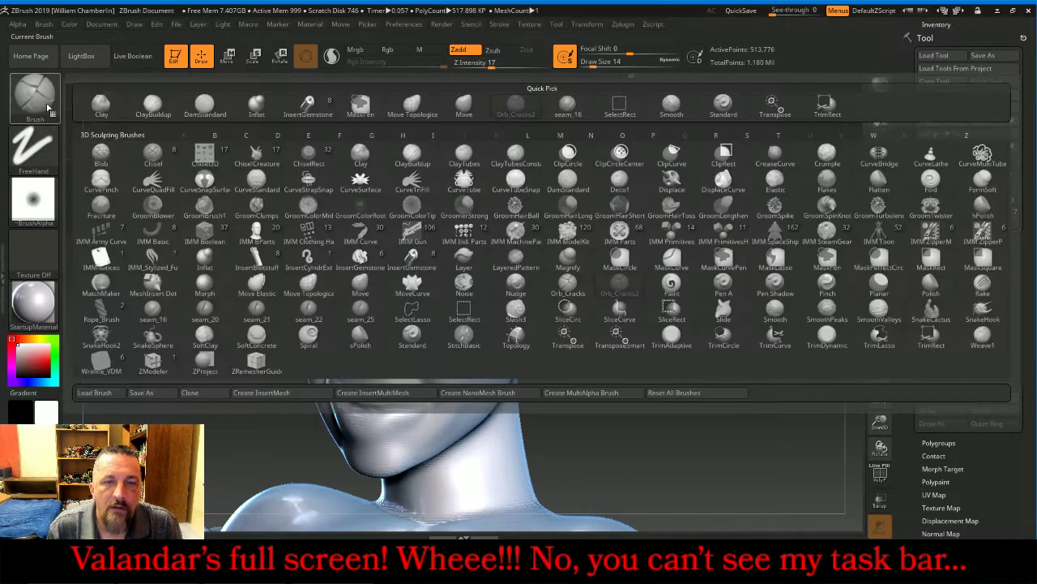
click(450, 113)
mouse_move(629, 50)
mouse_down()
mouse_move(653, 51)
mouse_move(600, 64)
mouse_up()
mouse_move(689, 218)
mouse_down()
mouse_move(632, 262)
mouse_move(627, 255)
mouse_up()
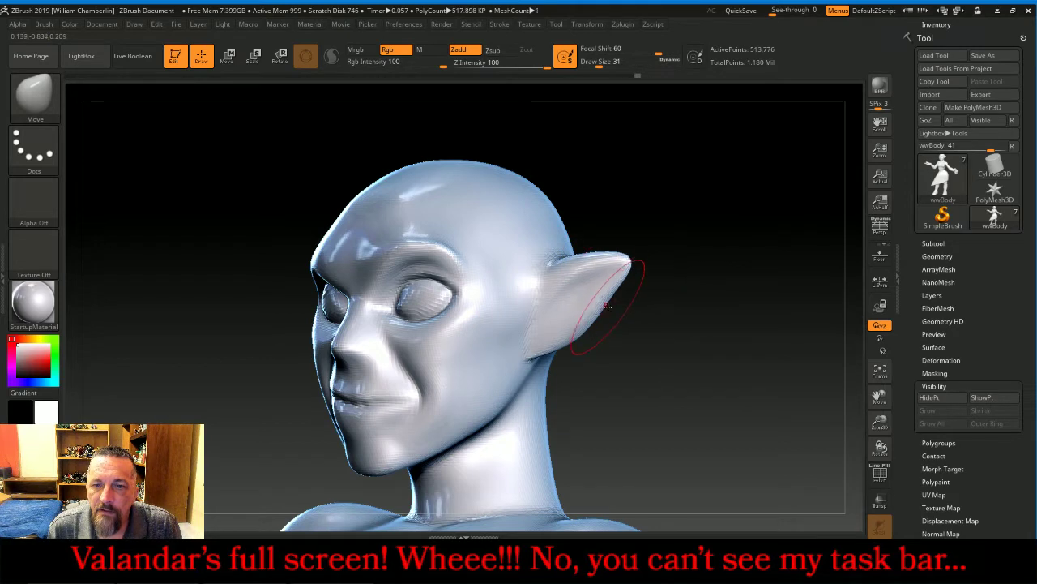
drag(601, 313, 609, 323)
drag(560, 346, 576, 356)
drag(658, 375, 710, 362)
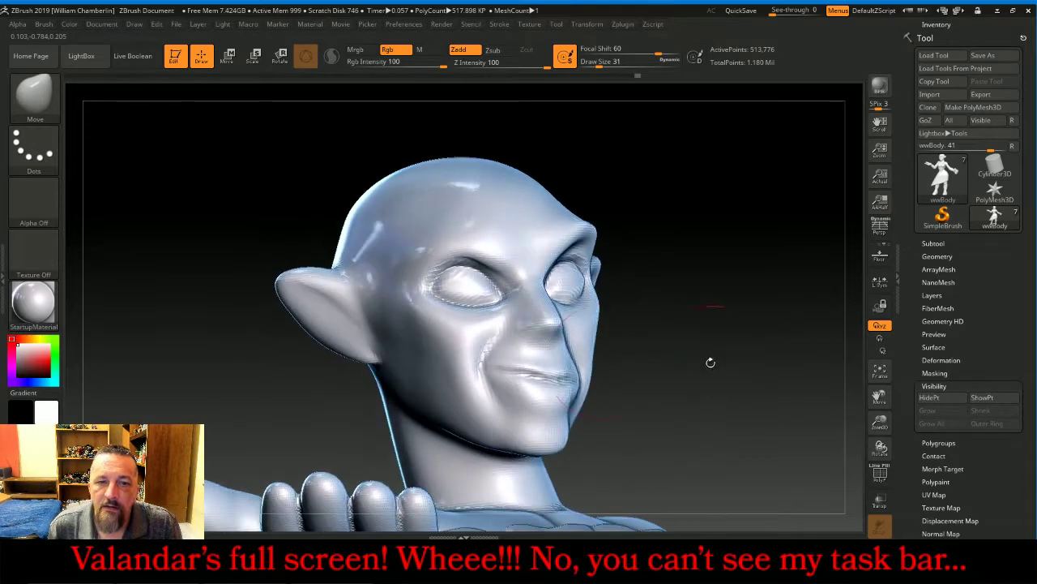
drag(277, 274, 256, 282)
mouse_move(301, 322)
mouse_down()
mouse_move(290, 335)
mouse_move(331, 370)
mouse_up()
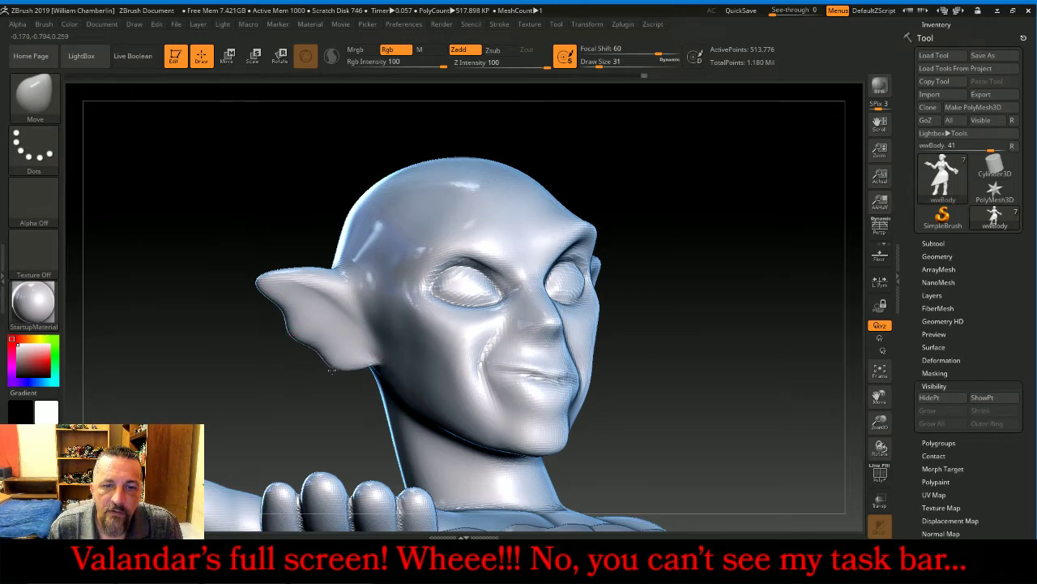
Carve fin-like grooves into both ears with the Orb_Cracks2 brush in Zsub mode at Z intensity 11 and draw size 26
click(47, 94)
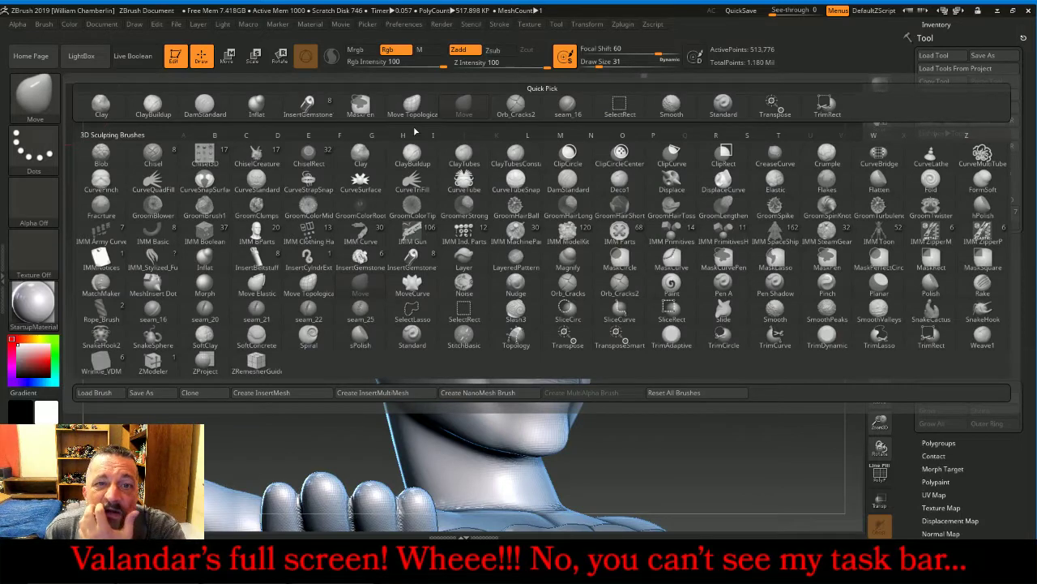
click(524, 112)
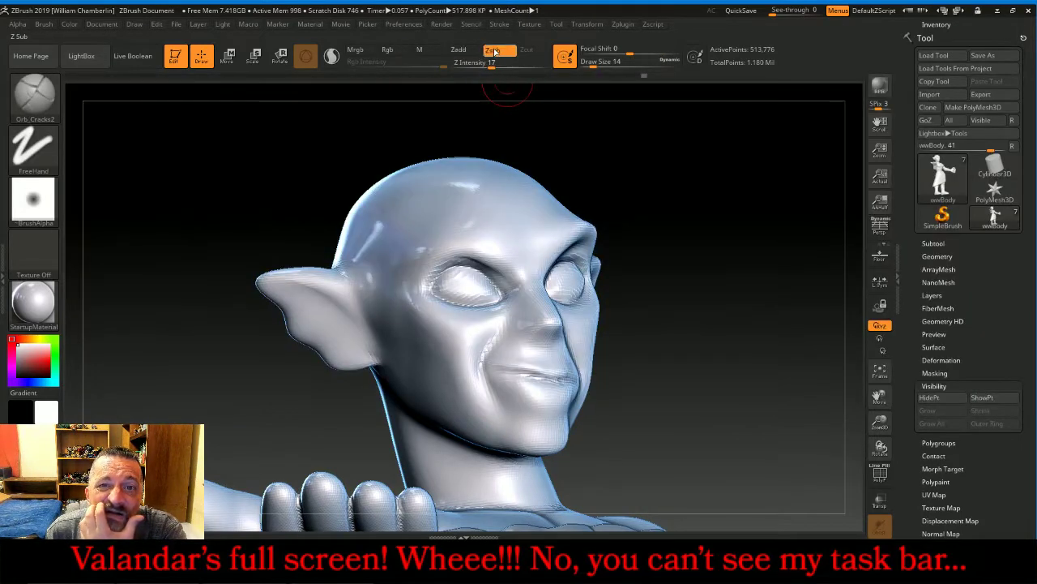
drag(487, 66, 485, 67)
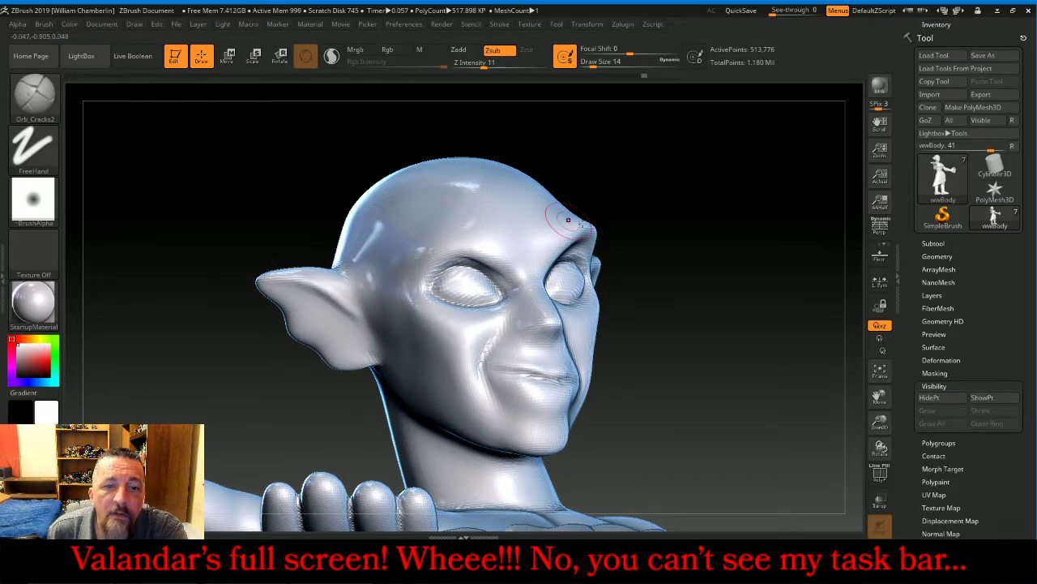
drag(749, 228, 699, 248)
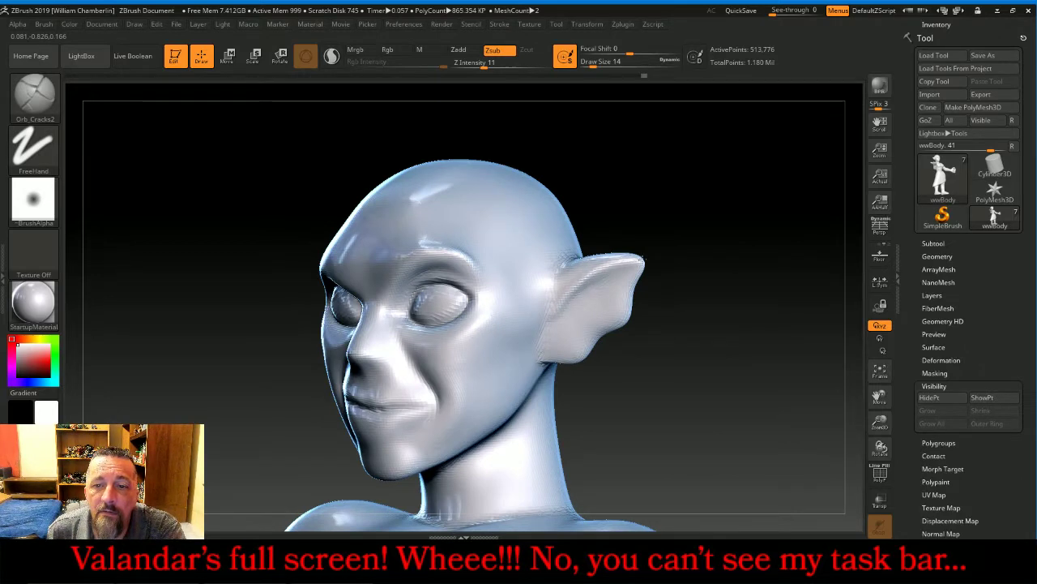
key(bracketright)
key(bracketright)
key(bracketright)
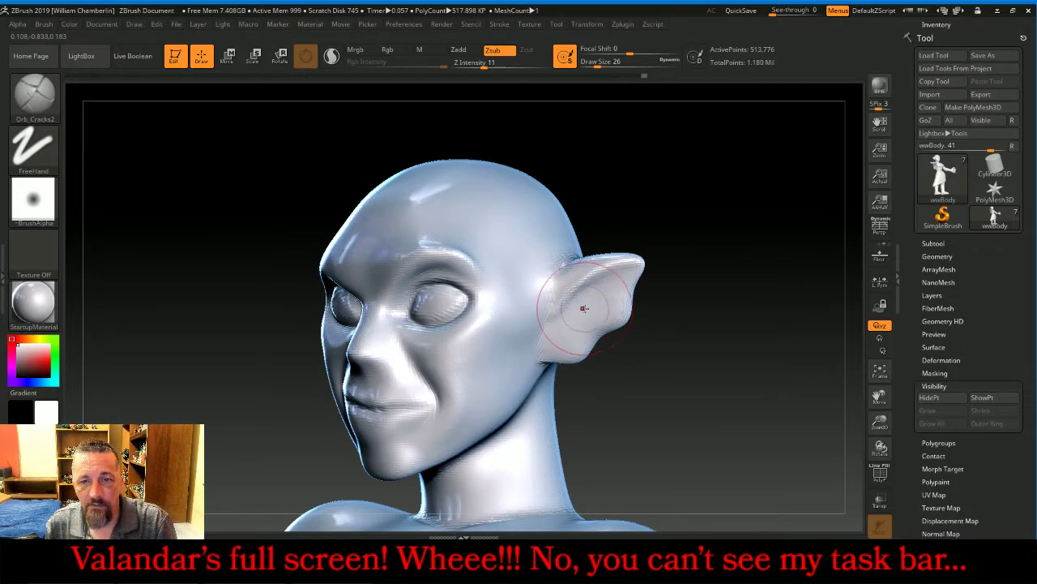
mouse_move(564, 312)
mouse_down()
mouse_move(587, 310)
mouse_move(552, 310)
mouse_move(550, 322)
mouse_move(574, 343)
mouse_move(550, 318)
mouse_move(565, 296)
mouse_up()
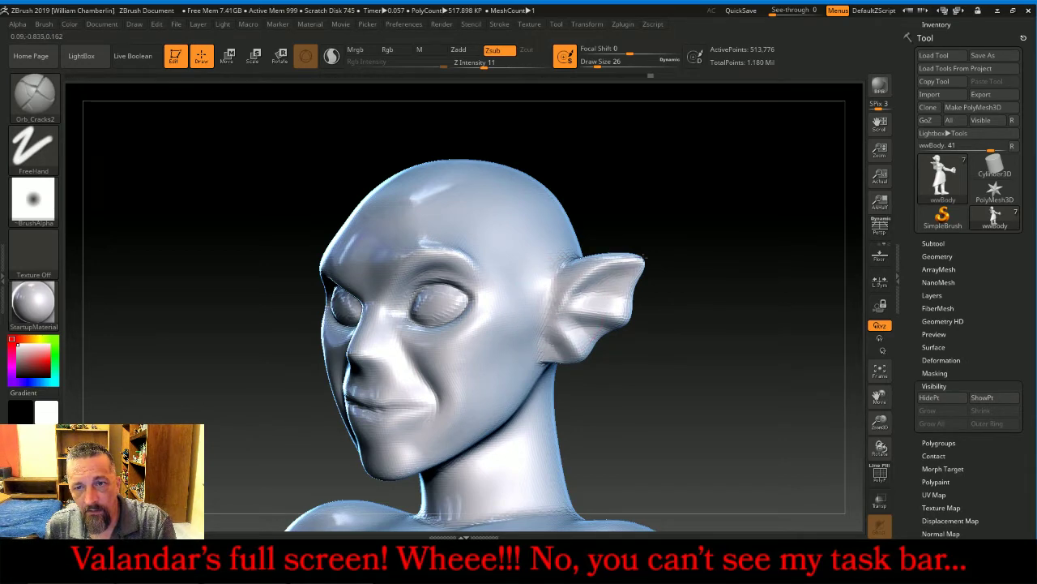
mouse_move(644, 258)
mouse_down()
mouse_move(766, 228)
mouse_move(686, 254)
mouse_up()
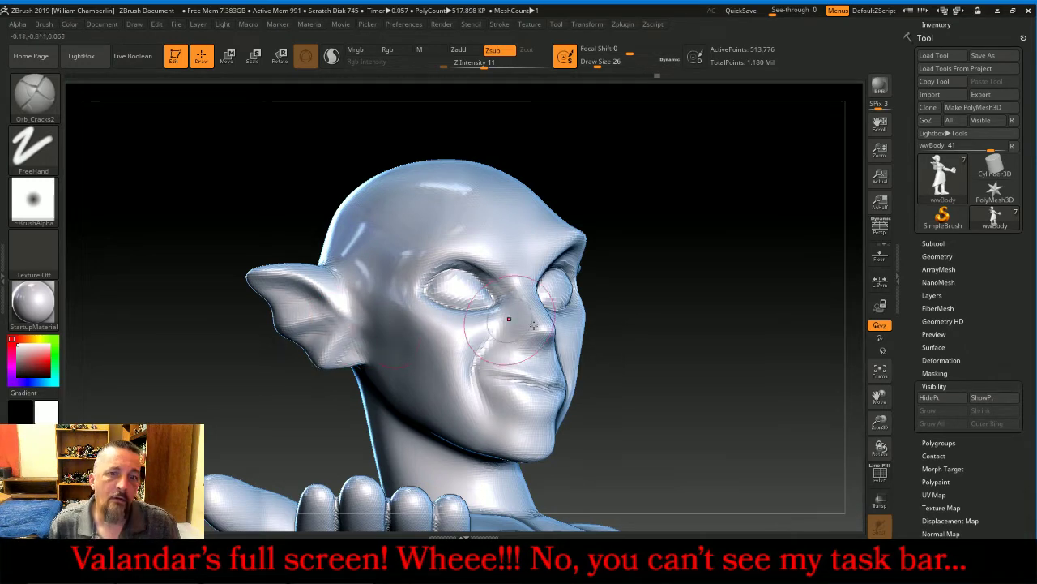
mouse_move(744, 321)
mouse_down()
mouse_move(717, 316)
mouse_move(738, 328)
mouse_move(727, 326)
mouse_up()
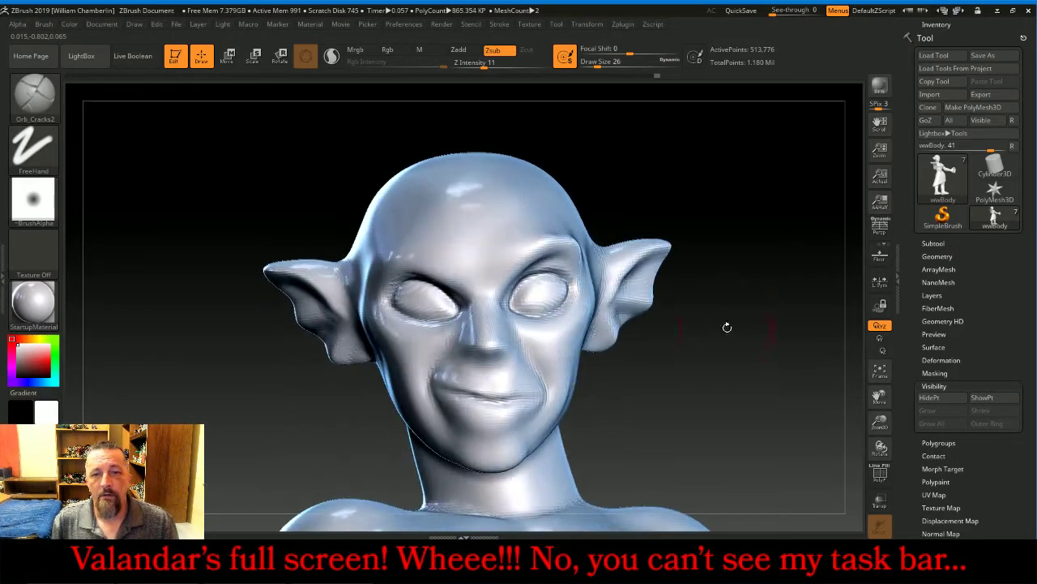
Check the reshaped ears and eyes on the whole figure and return to a close view of the head
click(880, 371)
drag(803, 381, 778, 387)
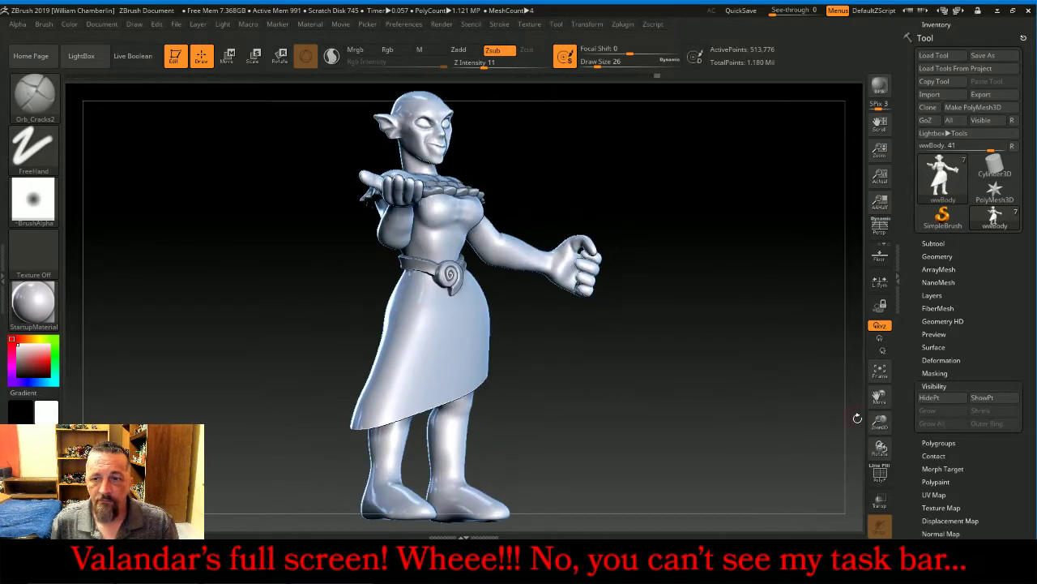
drag(880, 423, 864, 567)
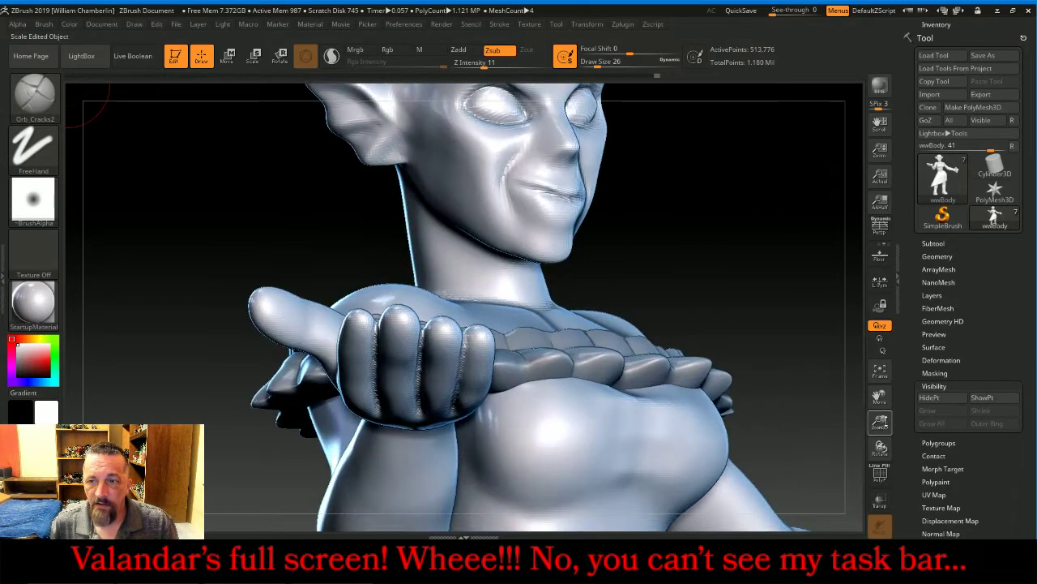
drag(881, 398, 843, 489)
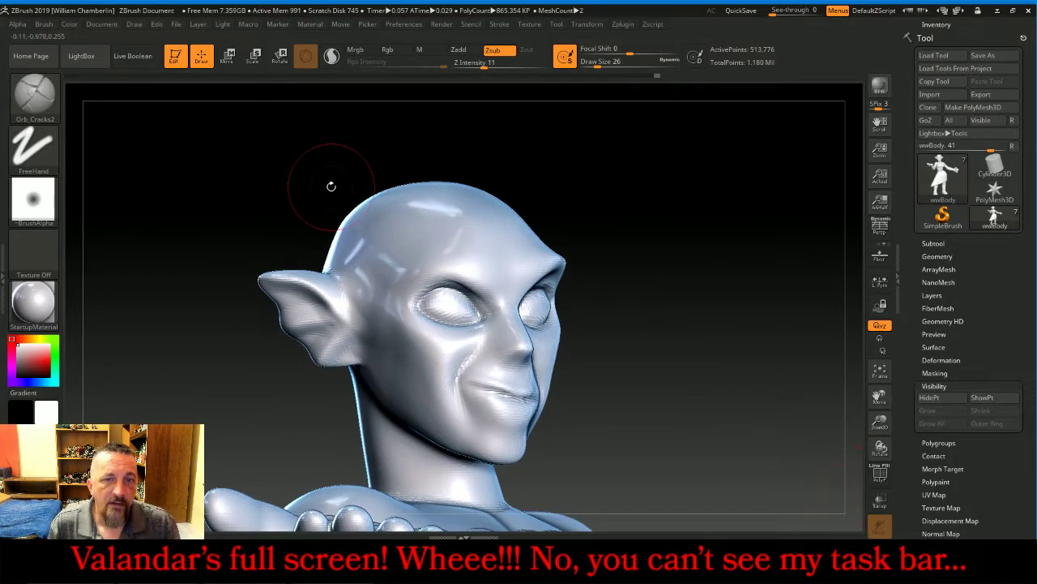
Mask a wavy hairline band across the forehead and both temples with the MaskPen brush at draw size 14
key(bracketleft)
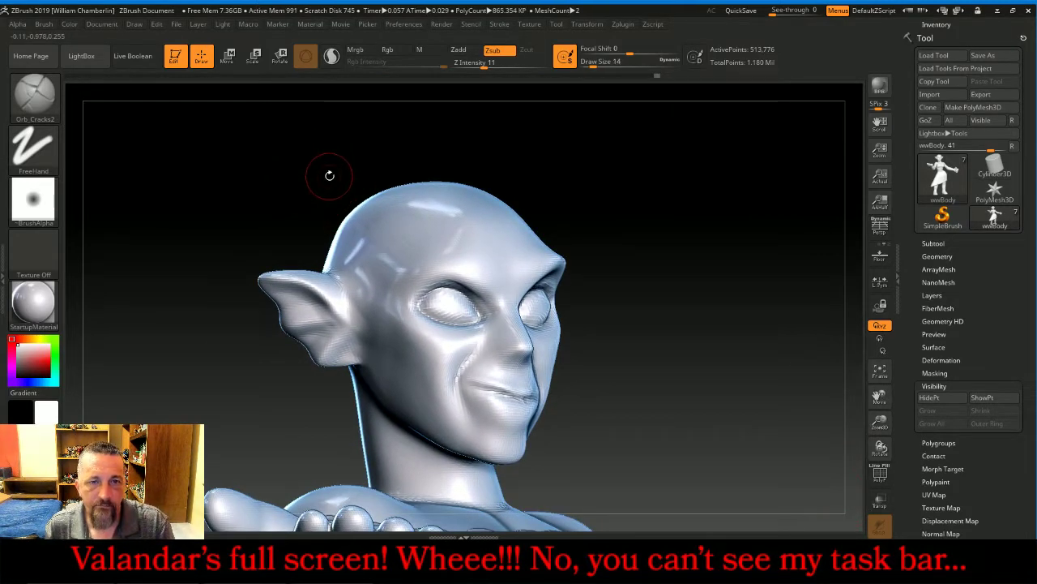
mouse_move(669, 166)
mouse_down()
mouse_move(672, 209)
mouse_move(665, 204)
mouse_up()
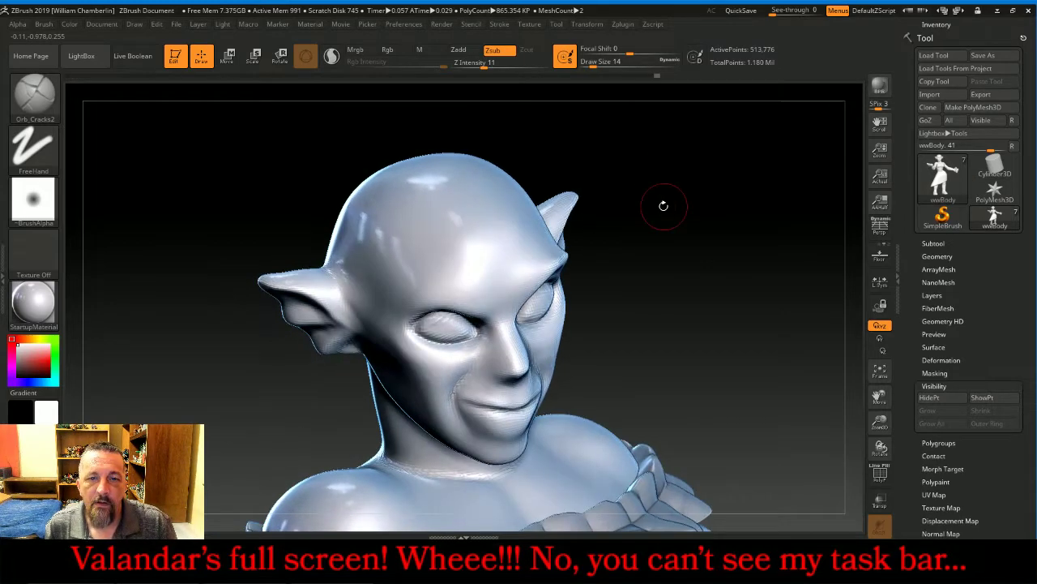
key(ctrl)
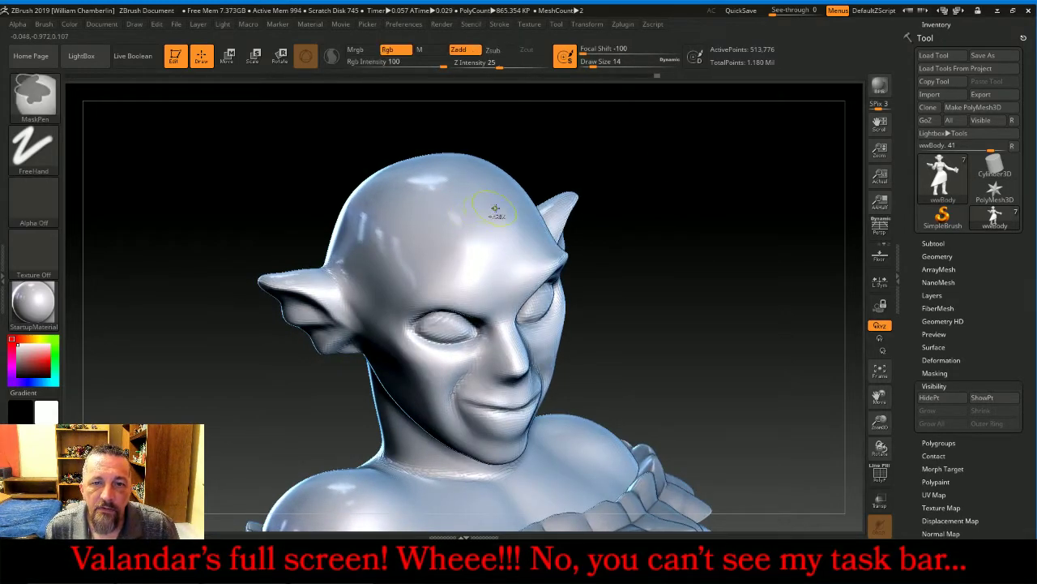
mouse_move(503, 201)
ctrl+mouse_down()
mouse_move(488, 238)
mouse_move(444, 248)
mouse_move(376, 286)
ctrl+mouse_up()
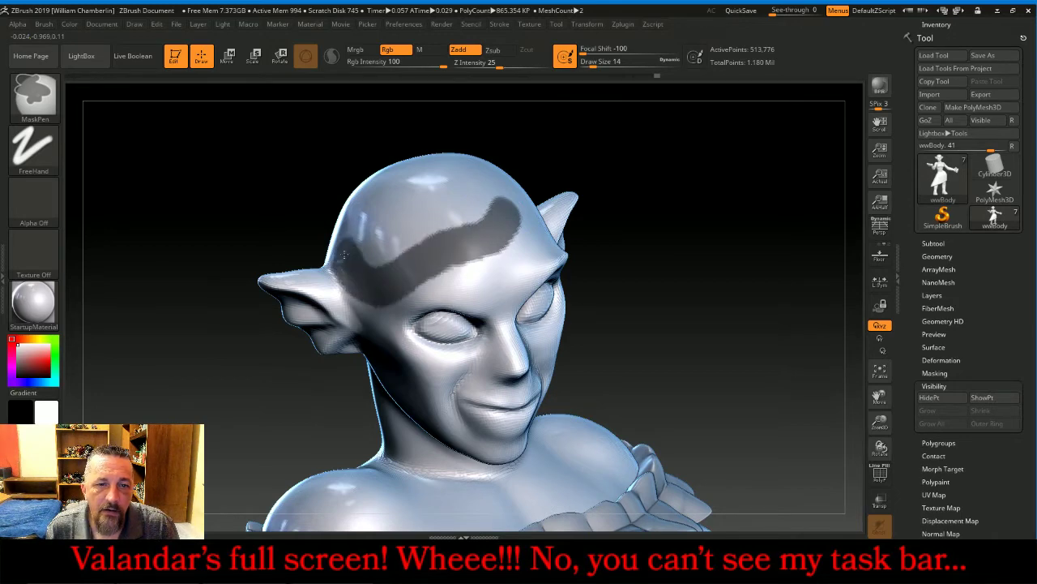
drag(771, 246, 707, 271)
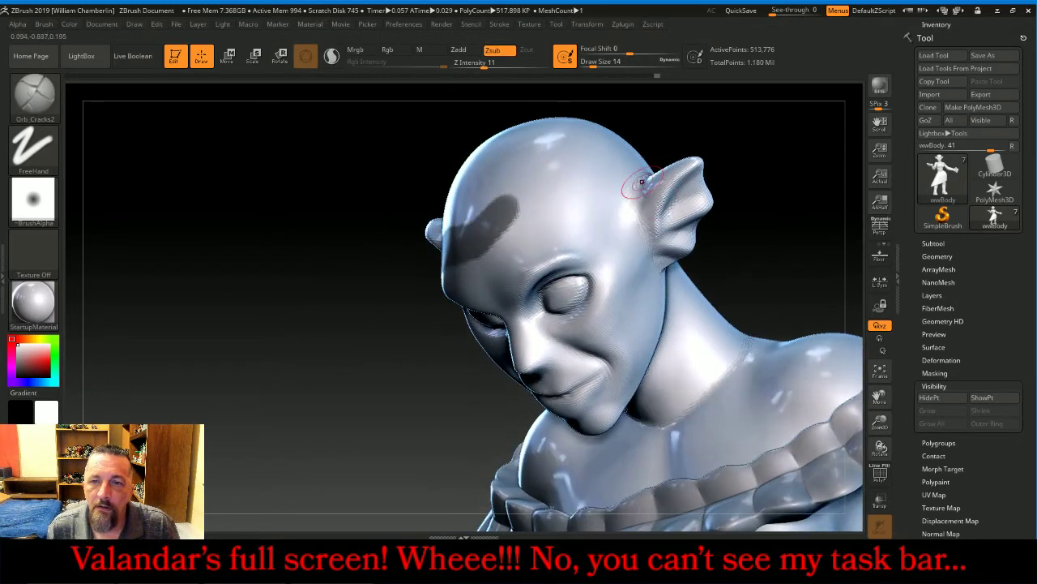
key(ctrl)
mouse_move(627, 162)
ctrl+mouse_down()
mouse_move(579, 204)
mouse_move(506, 206)
ctrl+mouse_up()
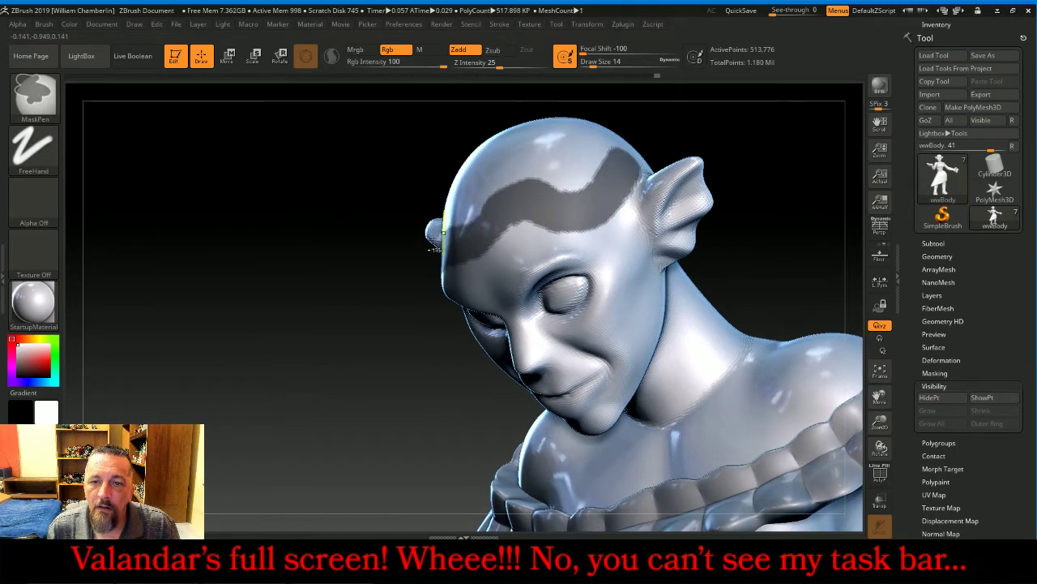
Continue the mask behind both ears and down the nape, filling in the back of the head and neck
mouse_move(261, 334)
mouse_down()
mouse_move(324, 327)
mouse_move(357, 300)
mouse_up()
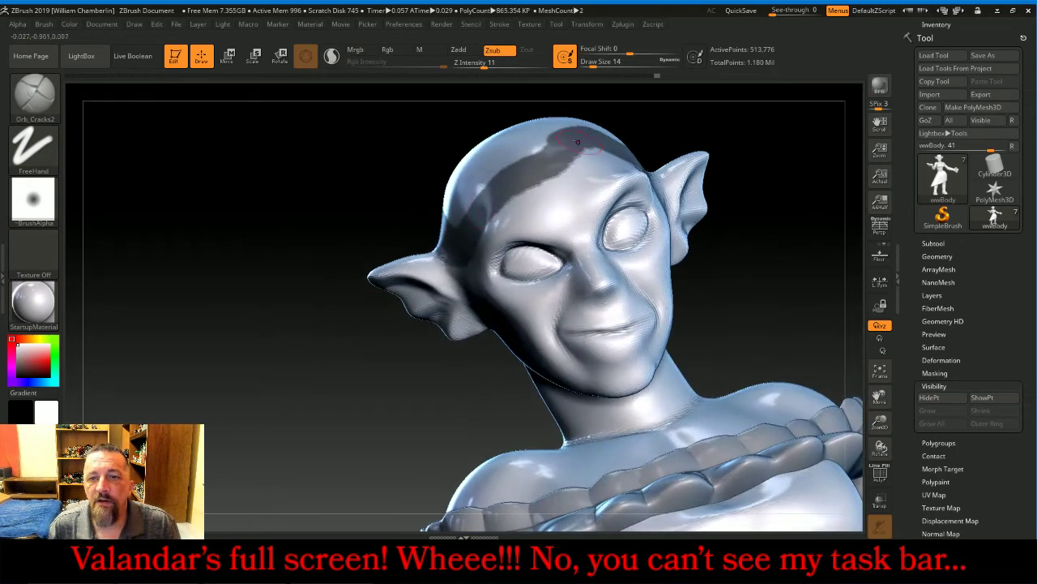
mouse_move(714, 236)
mouse_down()
mouse_move(747, 281)
mouse_move(801, 317)
mouse_up()
drag(404, 314, 449, 329)
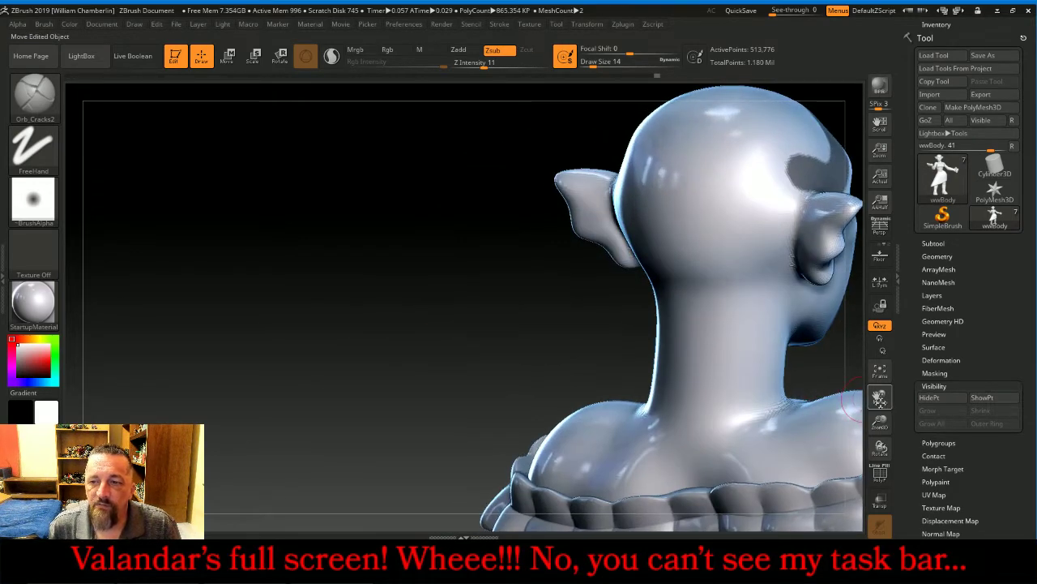
drag(879, 395, 724, 391)
drag(727, 284, 731, 319)
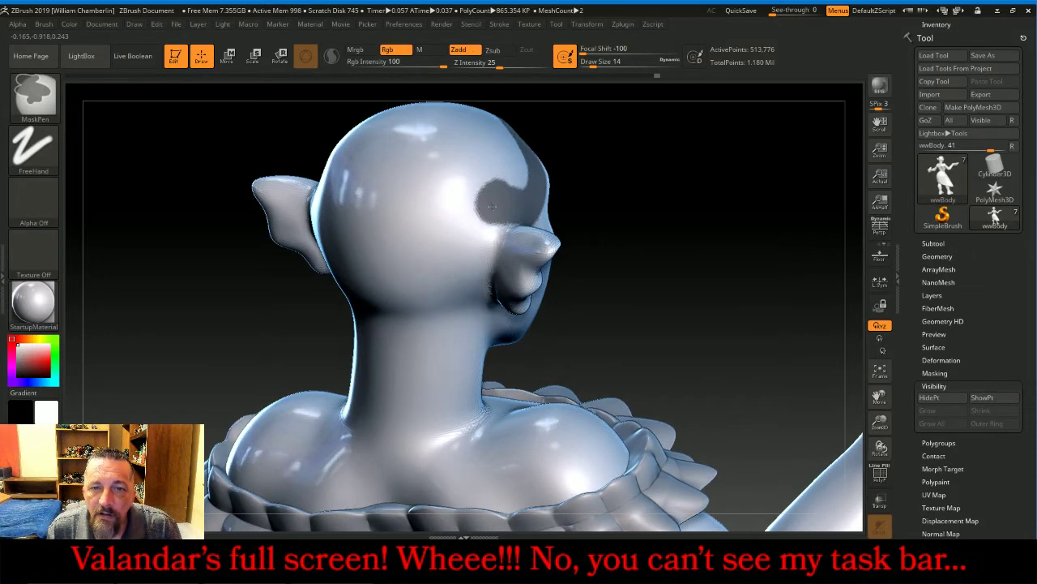
mouse_move(488, 212)
ctrl+mouse_down()
mouse_move(449, 386)
mouse_move(427, 413)
mouse_move(412, 411)
ctrl+mouse_up()
drag(713, 317, 762, 268)
key(ctrl)
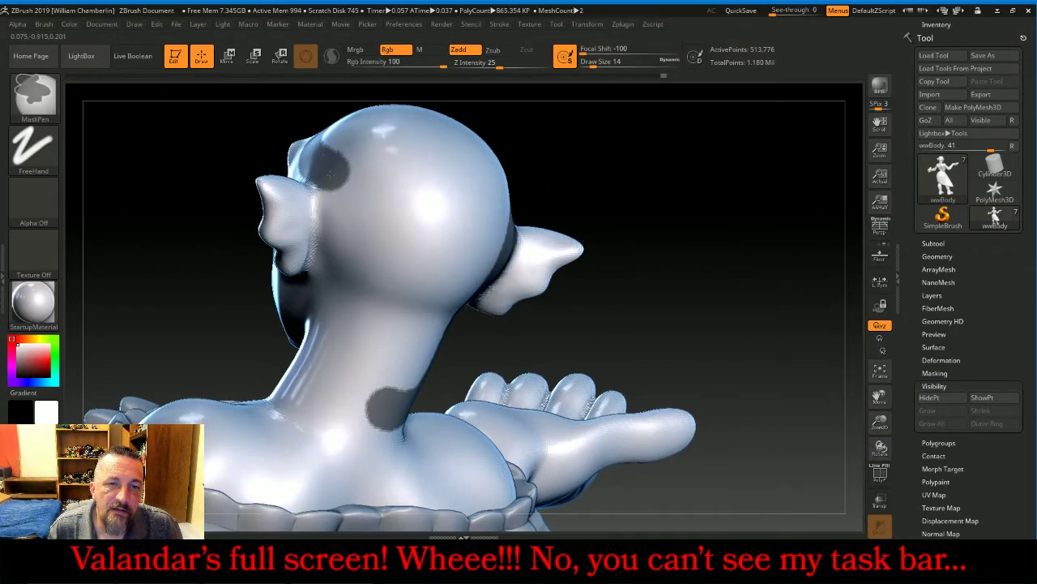
mouse_move(329, 173)
ctrl+mouse_down()
mouse_move(342, 206)
mouse_move(339, 324)
mouse_move(375, 400)
ctrl+mouse_up()
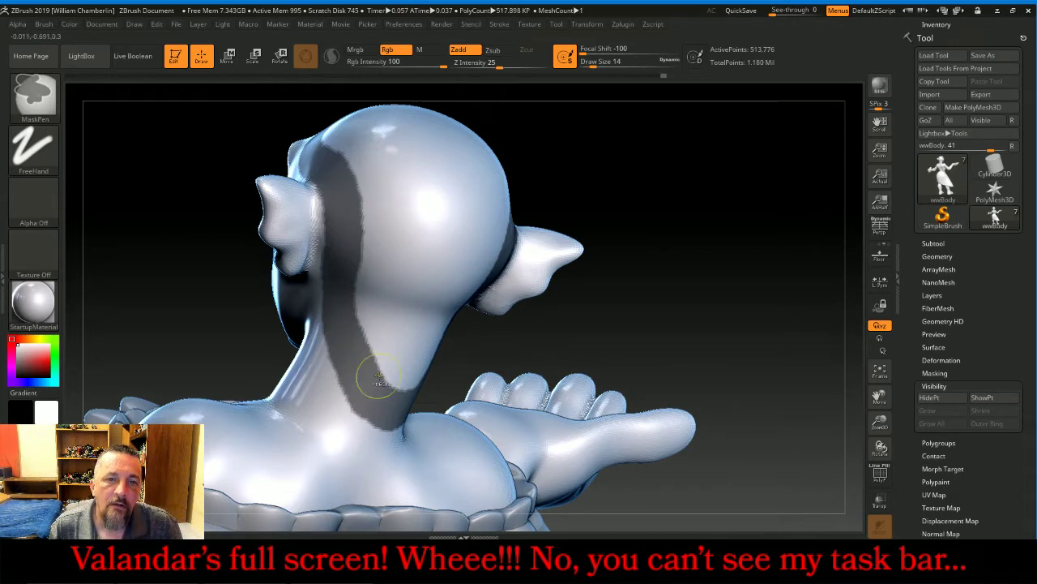
drag(760, 242, 649, 247)
mouse_move(497, 198)
ctrl+mouse_down()
mouse_move(447, 223)
mouse_move(401, 365)
mouse_move(385, 381)
mouse_move(371, 355)
mouse_move(391, 174)
mouse_move(413, 191)
ctrl+mouse_up()
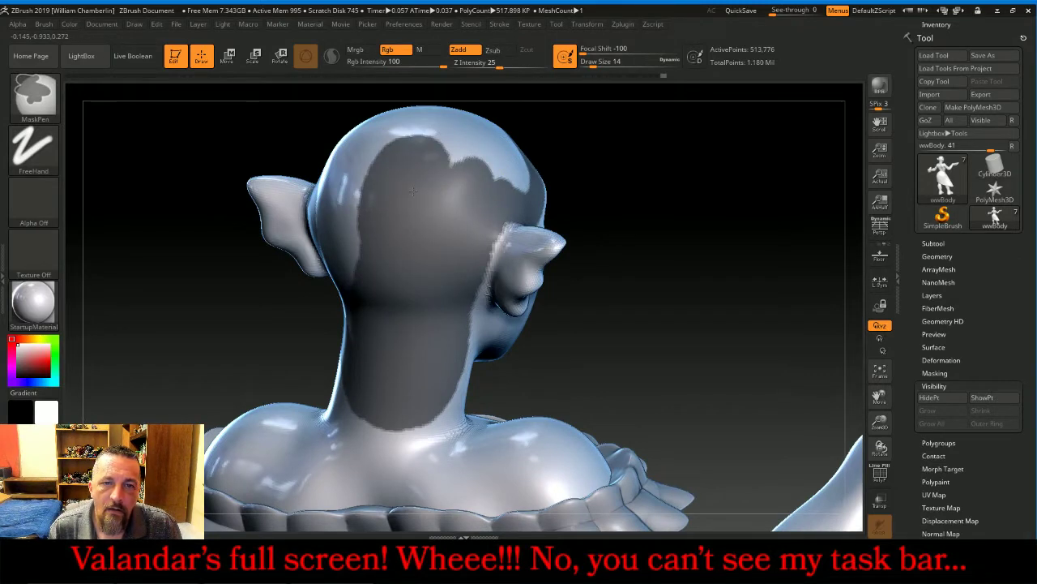
Fill the remaining unmasked areas over the crown and sides of the scalp with the MaskPen brush
mouse_move(738, 214)
mouse_down()
mouse_move(720, 219)
mouse_move(647, 338)
mouse_up()
drag(880, 397, 848, 503)
drag(811, 292, 736, 278)
mouse_move(419, 244)
ctrl+mouse_down()
mouse_move(464, 283)
mouse_move(478, 346)
mouse_move(434, 366)
mouse_move(385, 334)
mouse_move(356, 296)
mouse_move(426, 283)
mouse_move(441, 340)
mouse_move(393, 312)
ctrl+mouse_up()
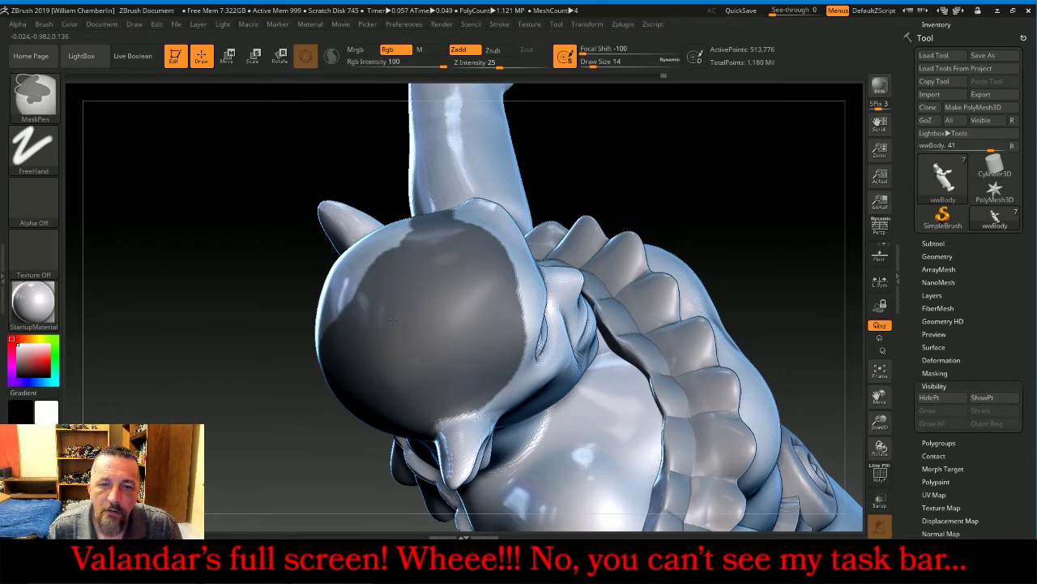
mouse_move(734, 172)
mouse_down()
mouse_move(795, 197)
mouse_move(782, 199)
mouse_up()
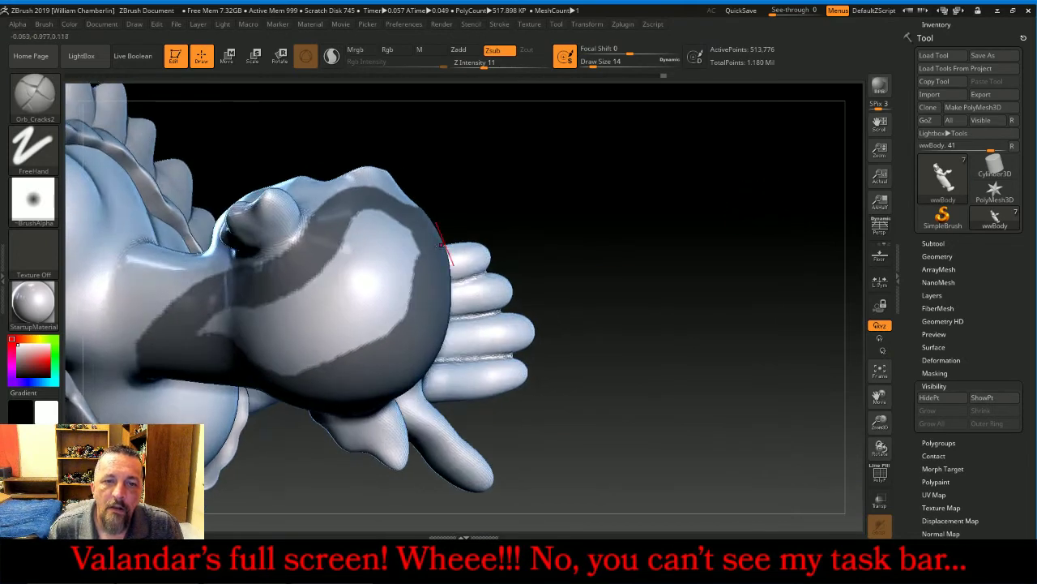
mouse_move(421, 277)
ctrl+mouse_down()
mouse_move(401, 234)
mouse_move(340, 259)
mouse_move(312, 300)
mouse_move(389, 267)
mouse_move(354, 294)
mouse_move(345, 332)
mouse_move(409, 302)
ctrl+mouse_up()
drag(686, 202, 712, 168)
mouse_move(345, 276)
ctrl+mouse_down()
mouse_move(255, 307)
mouse_move(312, 344)
mouse_move(349, 320)
mouse_move(324, 314)
ctrl+mouse_up()
mouse_move(568, 349)
mouse_down()
mouse_move(607, 315)
mouse_move(575, 192)
mouse_move(589, 176)
mouse_up()
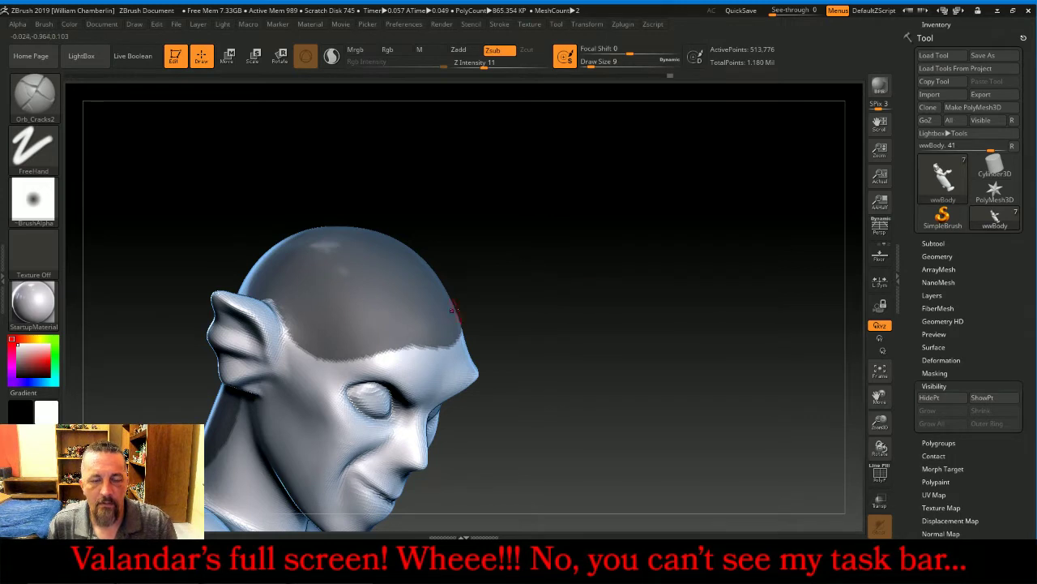
Extend the scalp mask into sideburns in front of both ears with the MaskPen brush at draw size 9
key(ctrl)
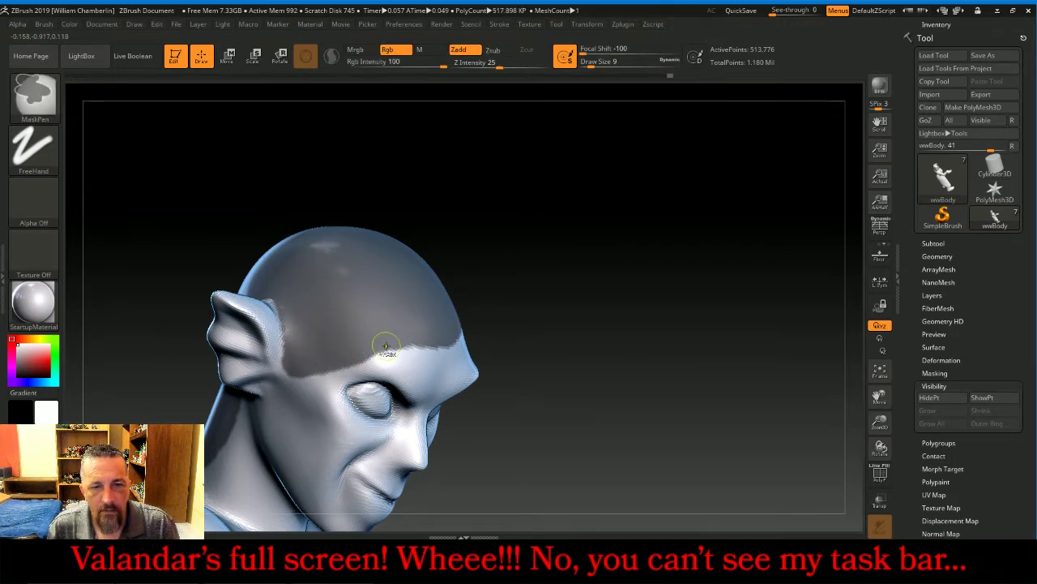
ctrl+drag(289, 379, 281, 376)
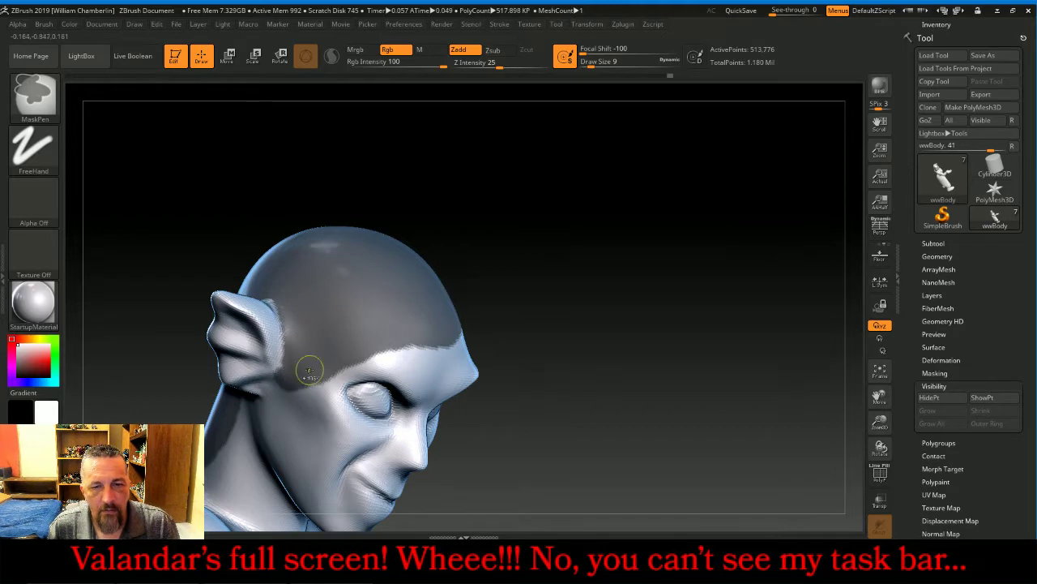
drag(714, 335, 641, 319)
key(ctrl)
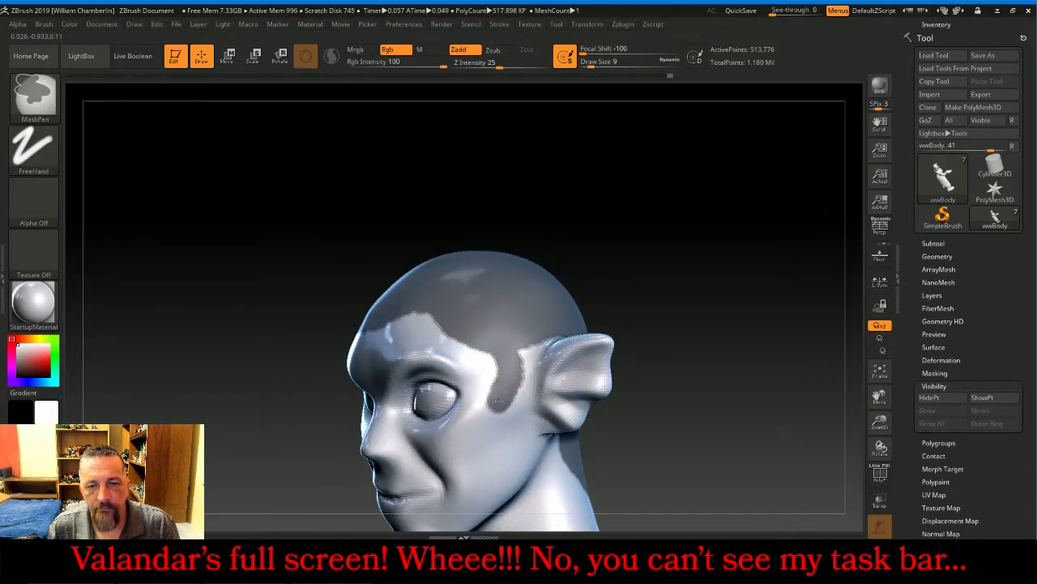
ctrl+drag(495, 397, 490, 411)
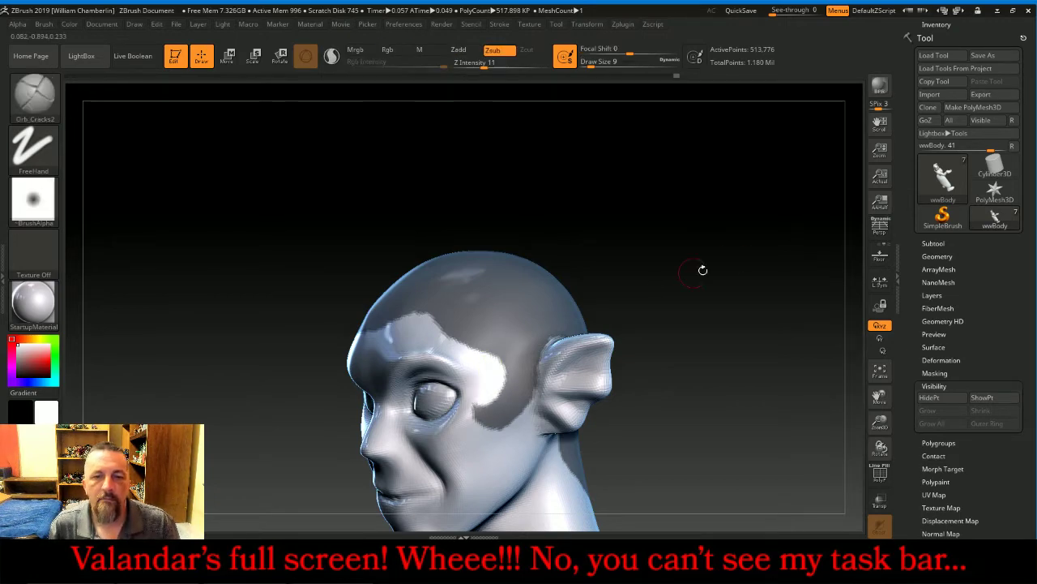
Extract the masked scalp as a separate hair cap with thickness 0.02, S Smt 5 and Double enabled, and accept it
mouse_move(702, 270)
mouse_down()
mouse_move(765, 238)
mouse_move(737, 240)
mouse_up()
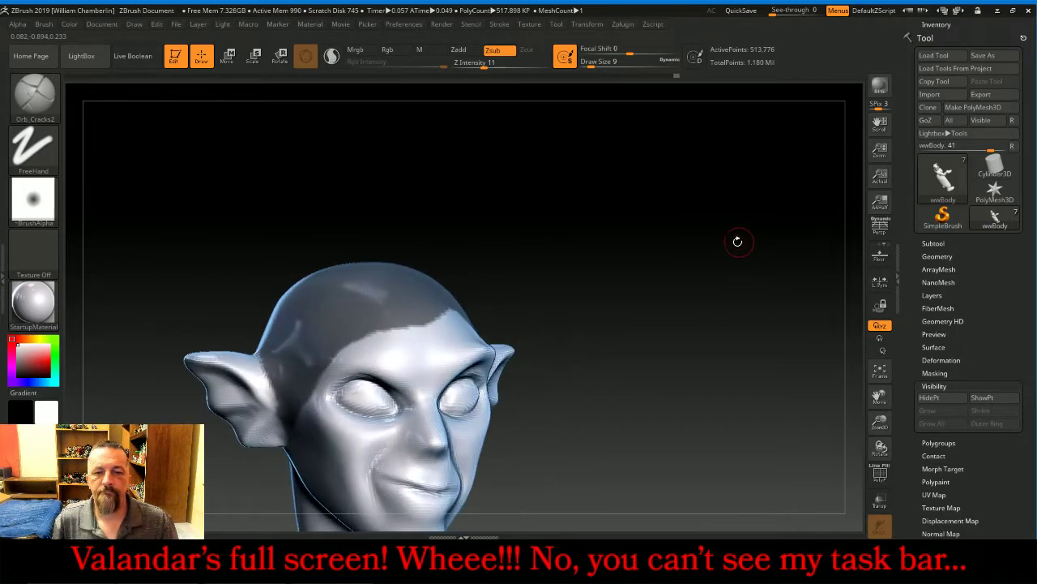
click(934, 243)
scroll(1028, 318, down, 5)
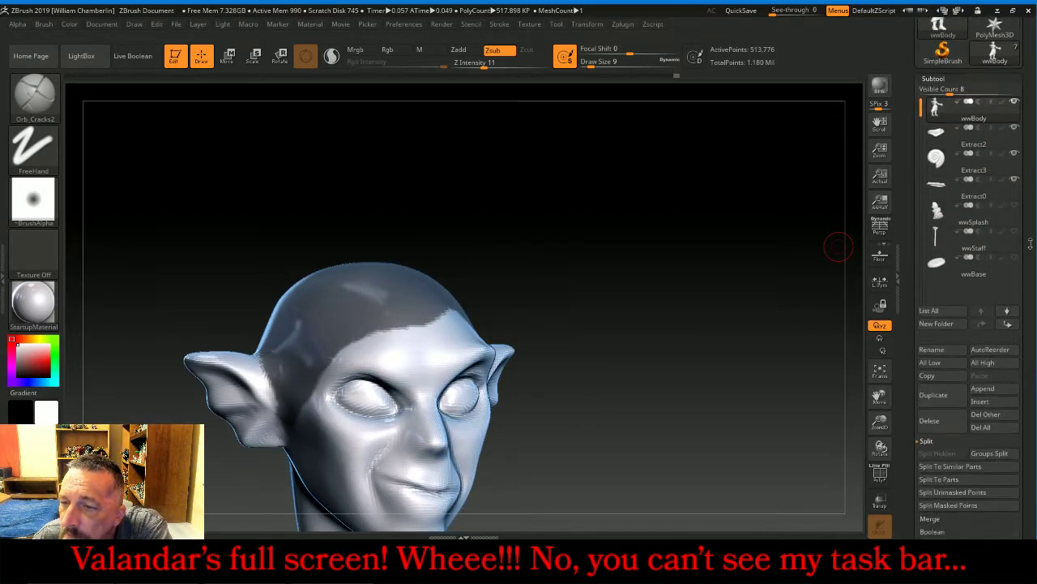
click(976, 388)
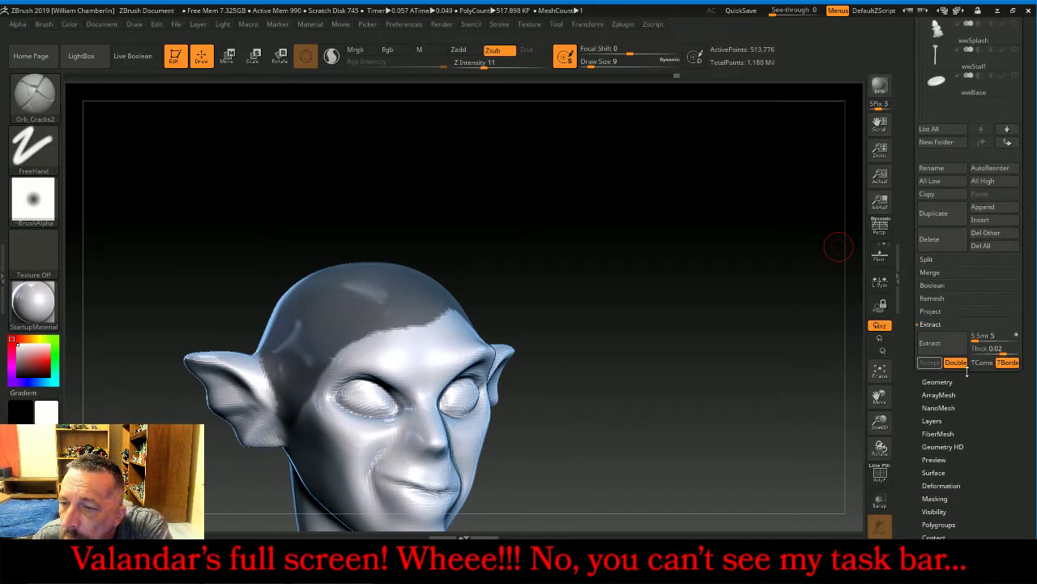
click(932, 343)
click(930, 362)
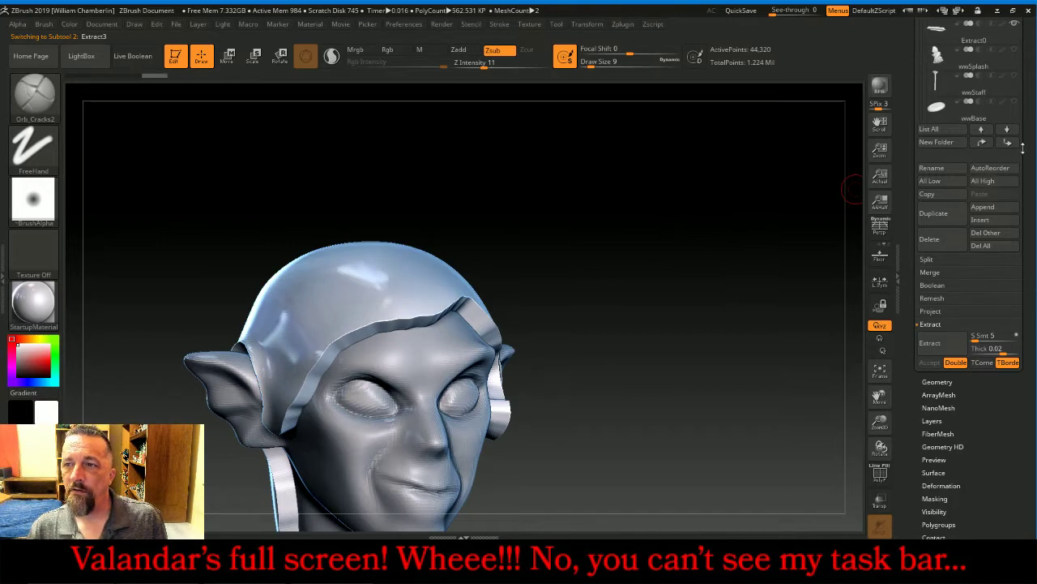
Make the extracted hair cap the active subtool, remesh it with DynaMesh at resolution 128, and switch DynaMesh off again
drag(1030, 141, 1029, 272)
click(937, 61)
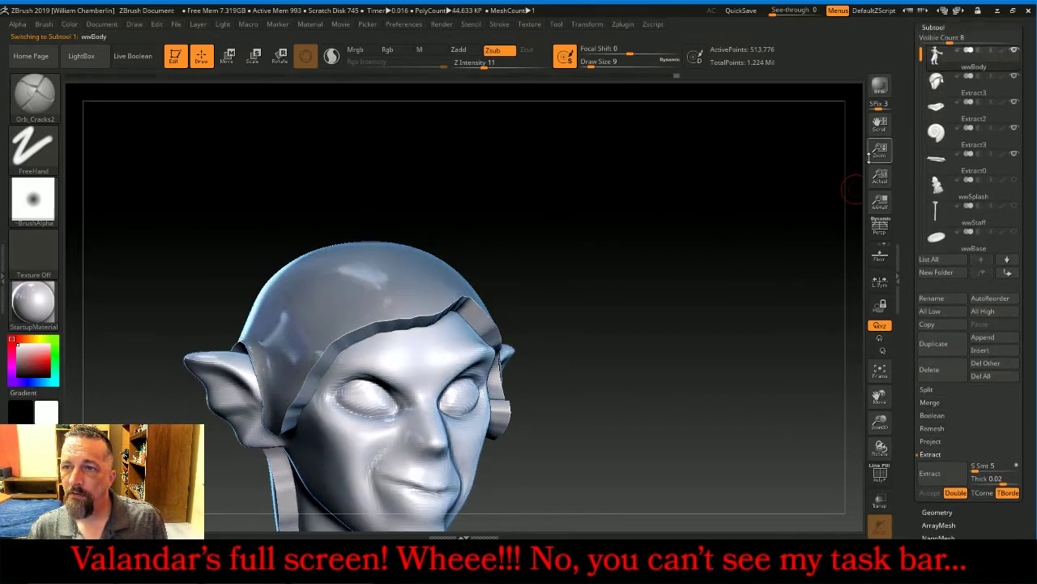
click(937, 513)
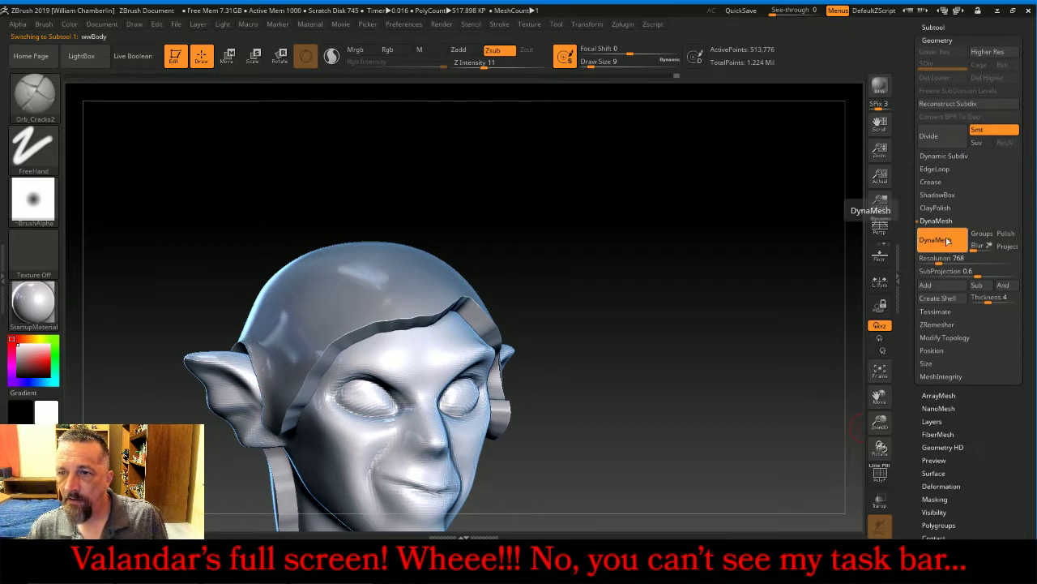
click(935, 27)
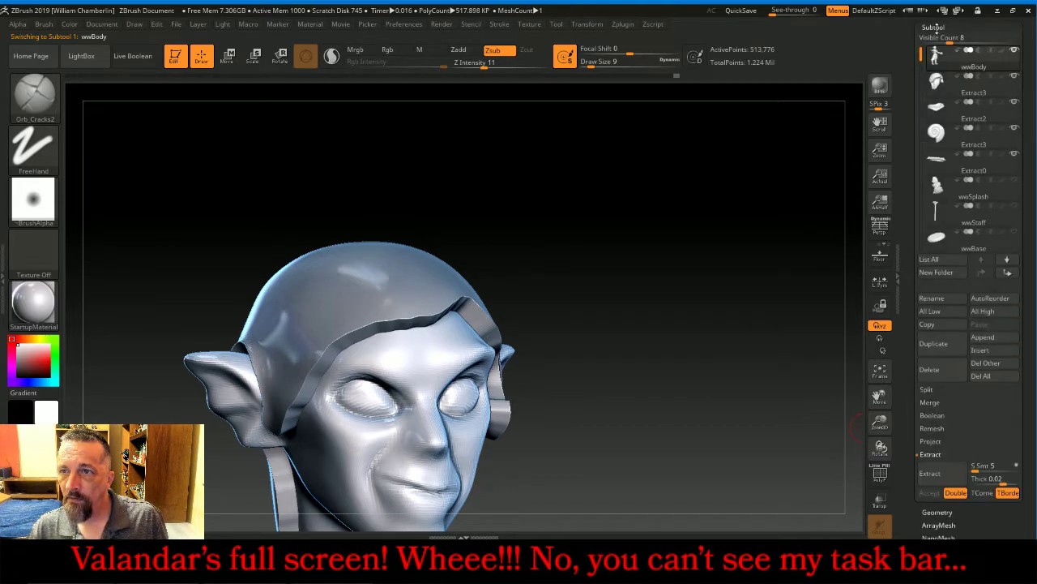
key(Down)
click(935, 26)
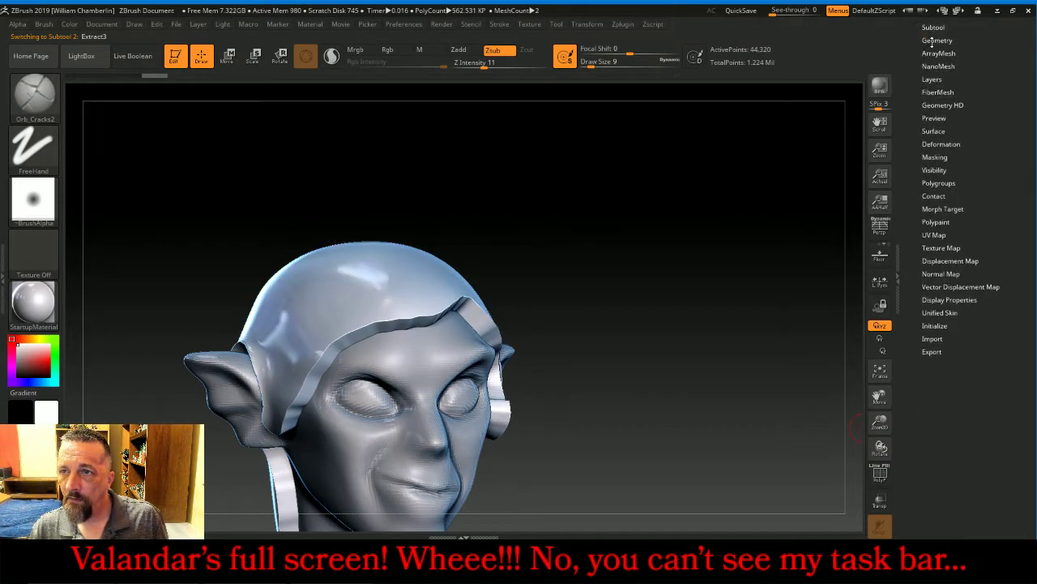
click(933, 41)
click(940, 241)
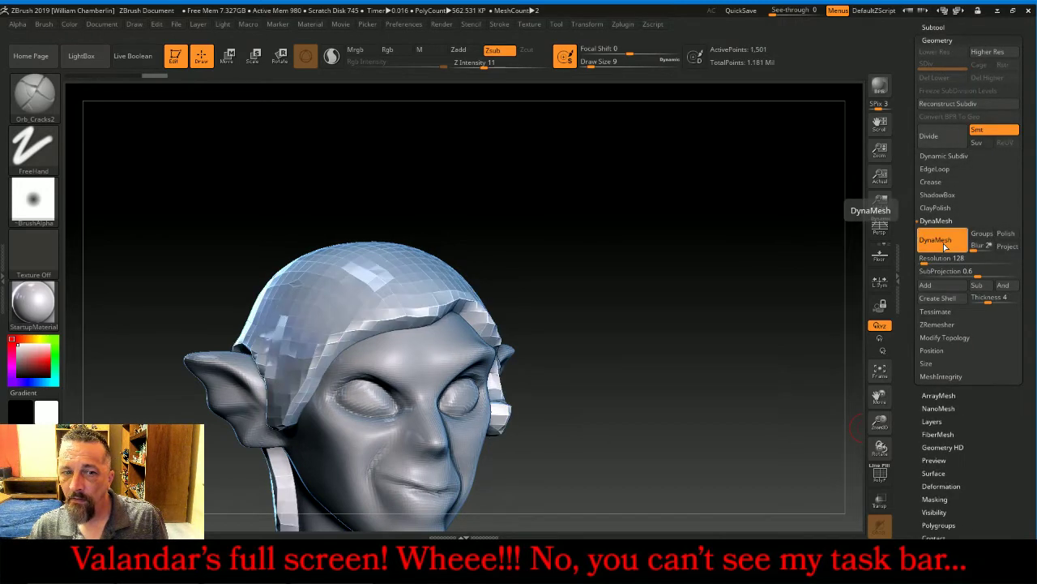
click(942, 243)
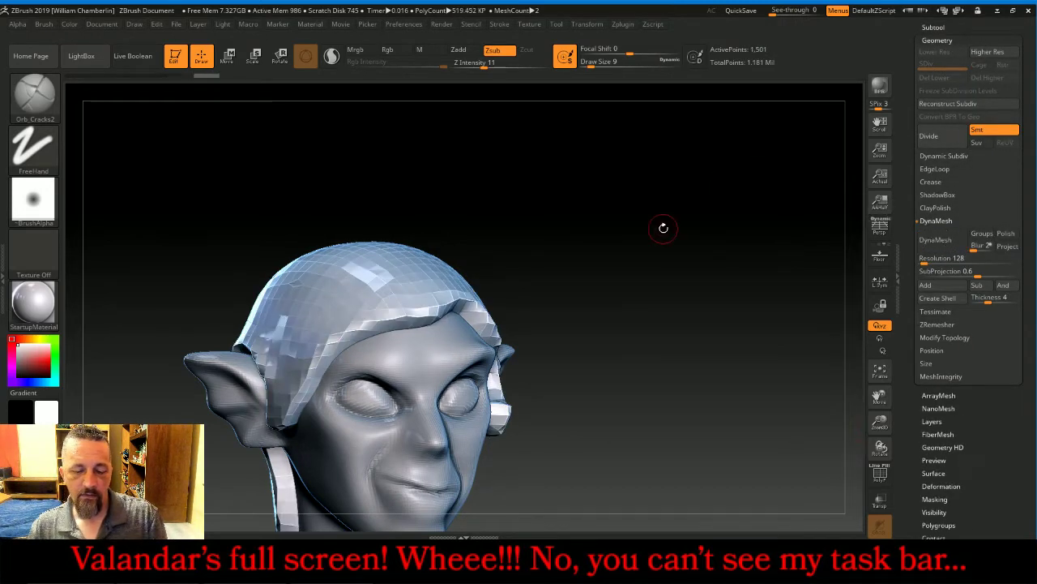
Smooth the hair cap's rough edges around both temples and sideburns with the Smooth brush at draw size 30
key(bracketright)
key(bracketright)
key(bracketright)
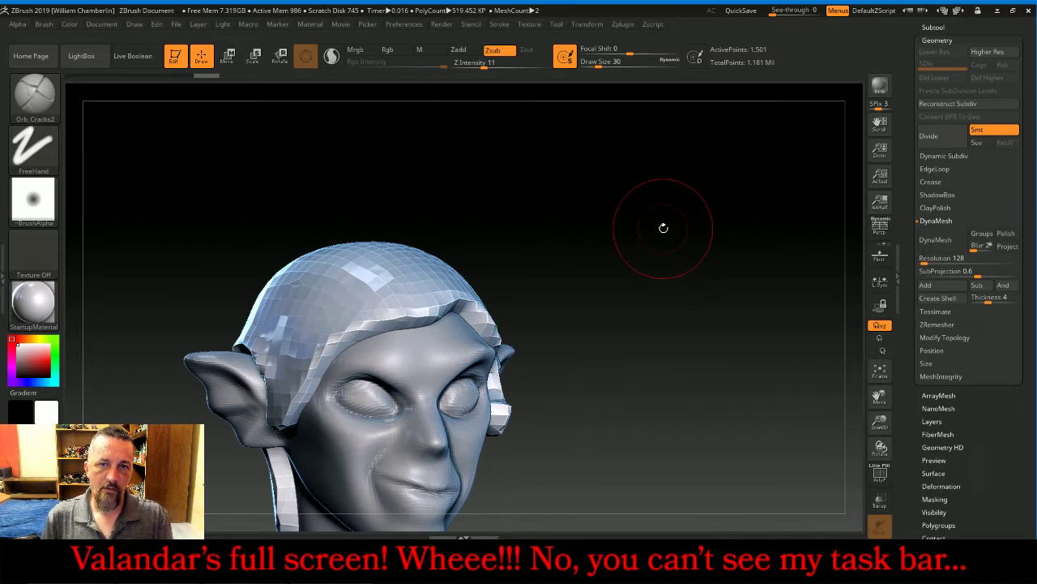
key(shift)
mouse_move(273, 385)
shift+mouse_down()
mouse_move(284, 407)
mouse_move(312, 361)
shift+mouse_up()
drag(643, 313, 612, 307)
mouse_move(539, 349)
shift+mouse_down()
mouse_move(510, 421)
mouse_move(495, 389)
mouse_move(502, 407)
mouse_move(515, 389)
mouse_move(506, 418)
shift+mouse_up()
drag(655, 222, 715, 215)
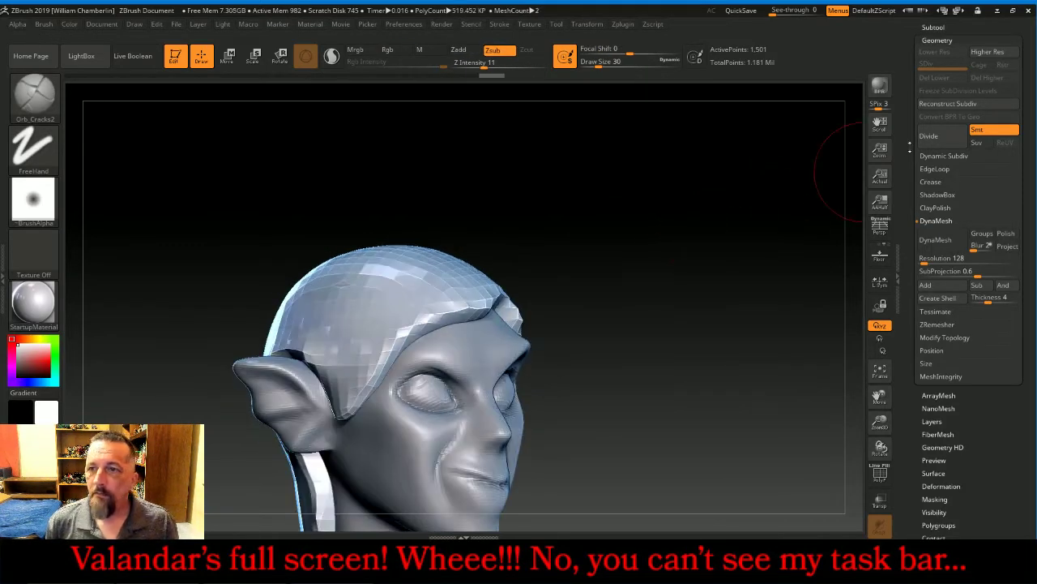
Subdivide the hair cap four times to SDiv 5 and delete its lower subdivision levels
click(942, 140)
click(943, 141)
click(943, 140)
click(942, 140)
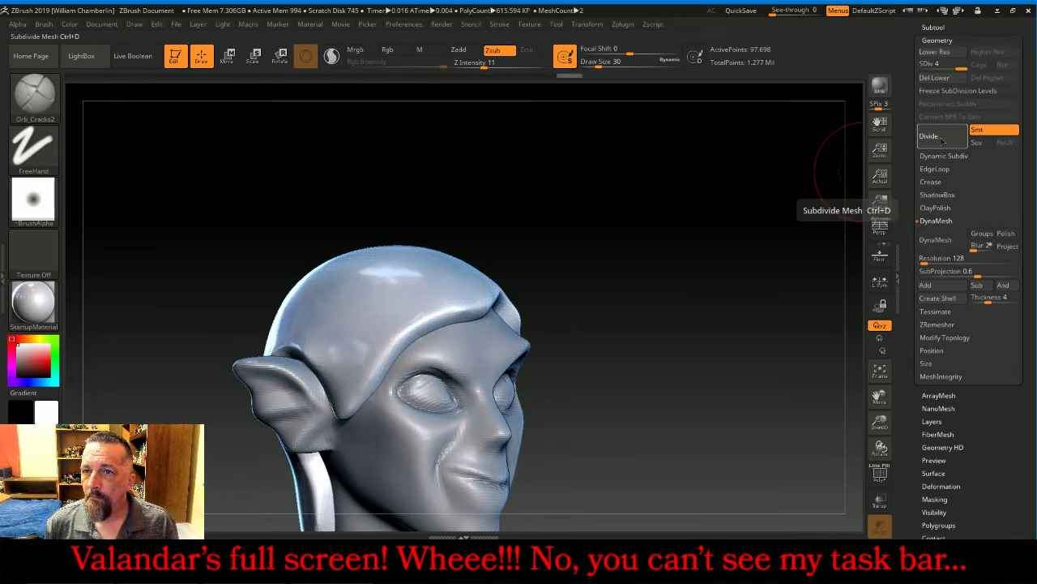
click(934, 77)
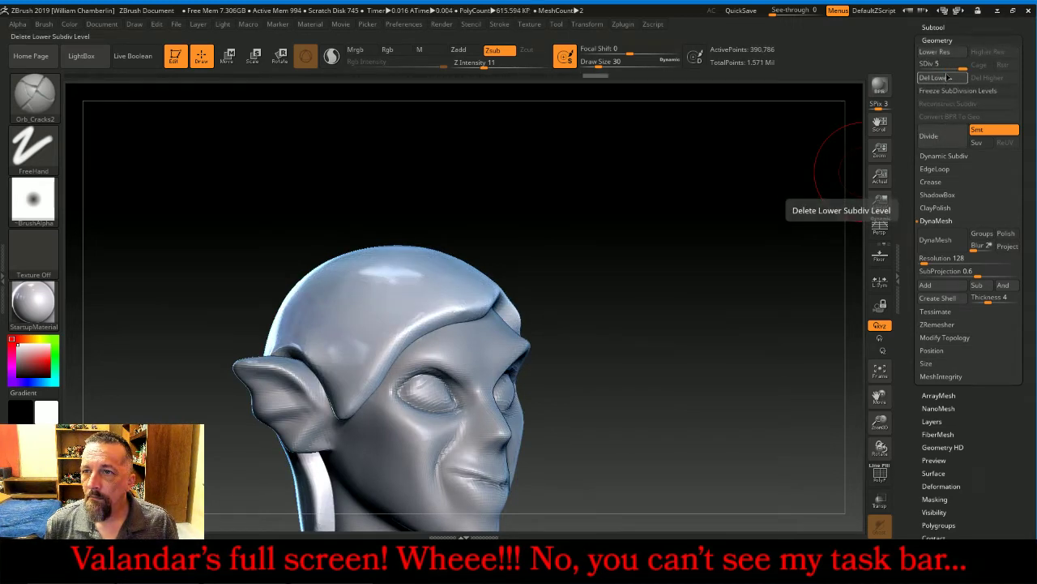
Choose the ClayBuildup brush with Alpha 01 for adding volume to the hair cap
click(882, 370)
mouse_move(881, 422)
mouse_down()
mouse_move(871, 358)
mouse_move(717, 261)
mouse_move(875, 262)
mouse_up()
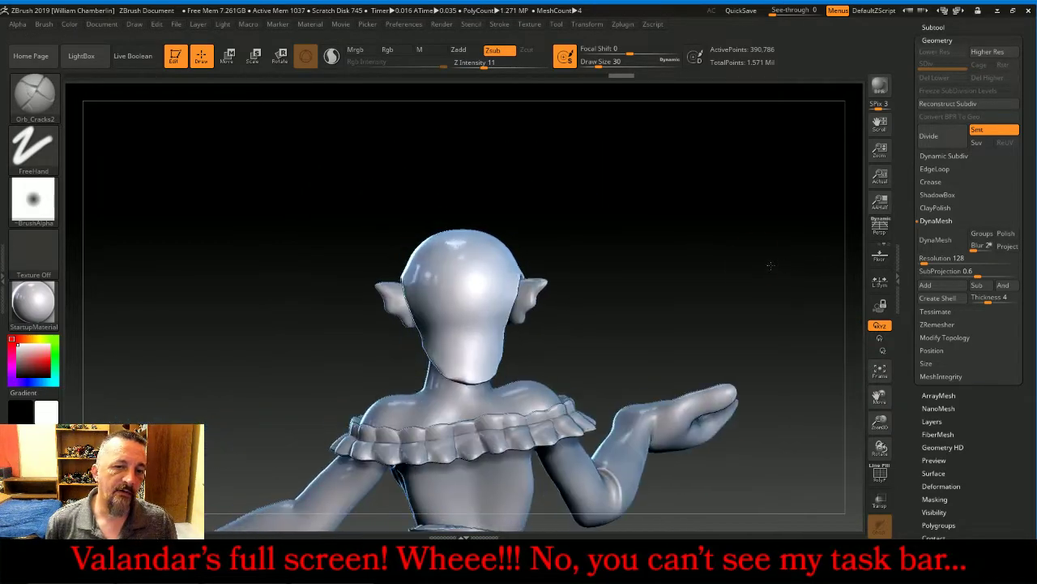
click(34, 95)
click(162, 109)
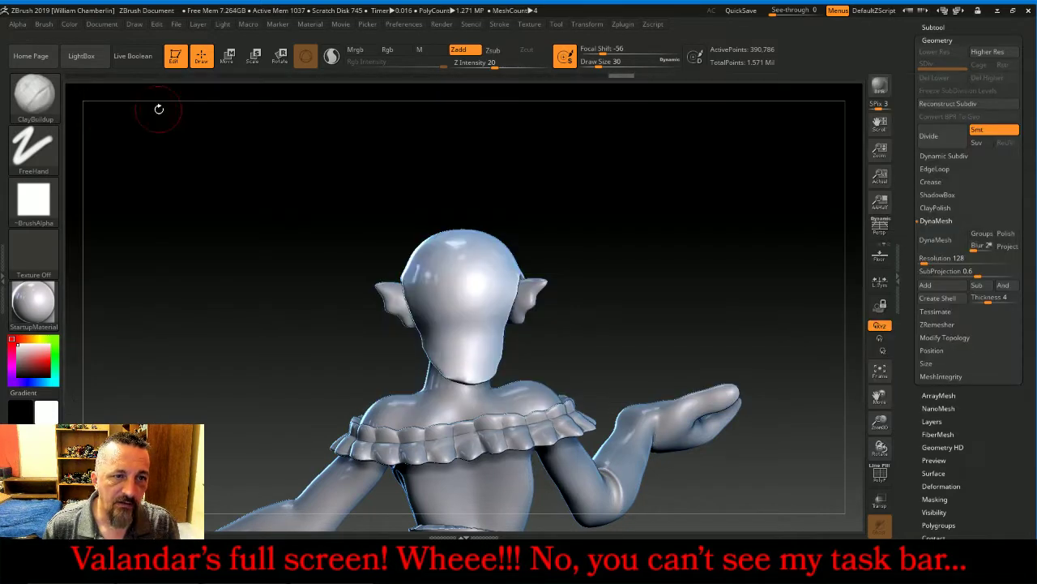
click(33, 201)
click(151, 210)
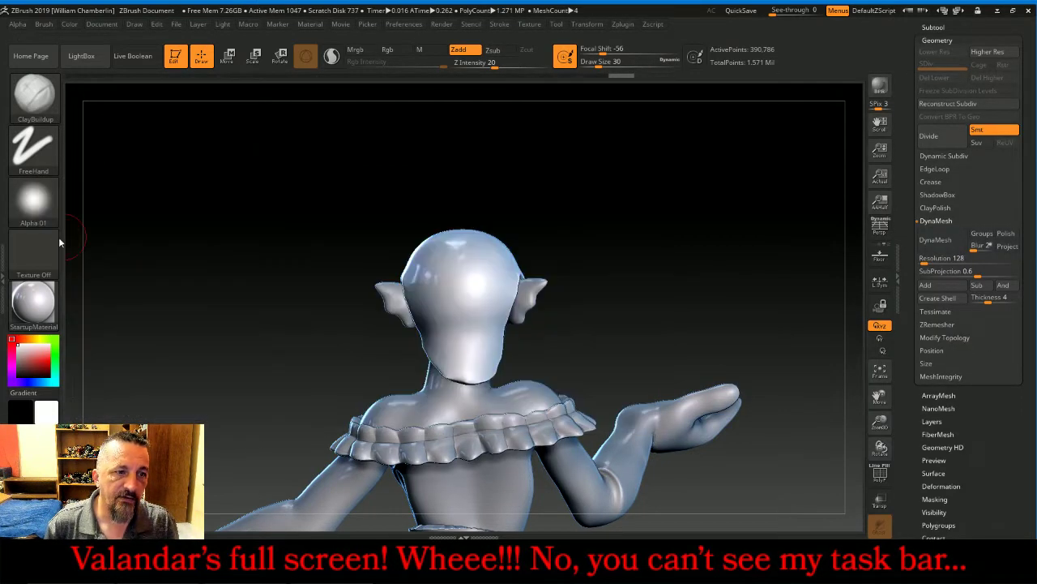
Turn on BackfaceMask in the ClayBuildup brush's auto-masking settings
click(3, 275)
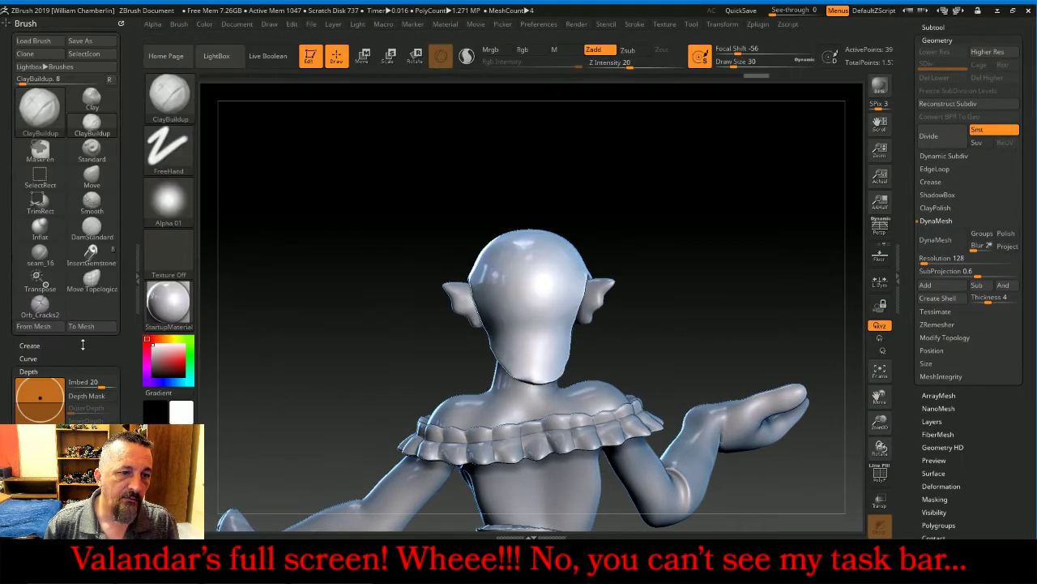
drag(83, 345, 97, 235)
click(48, 297)
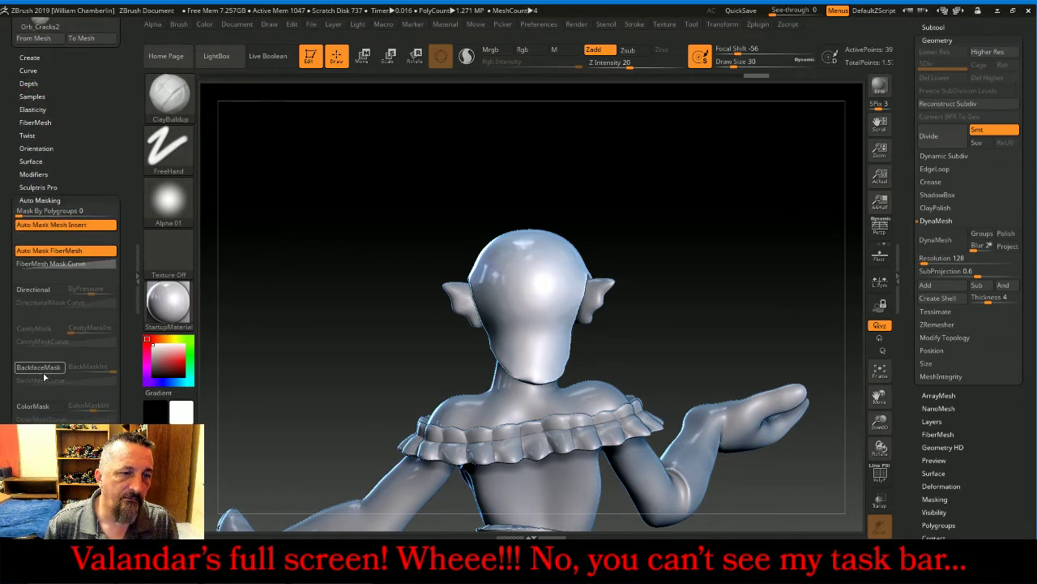
click(41, 367)
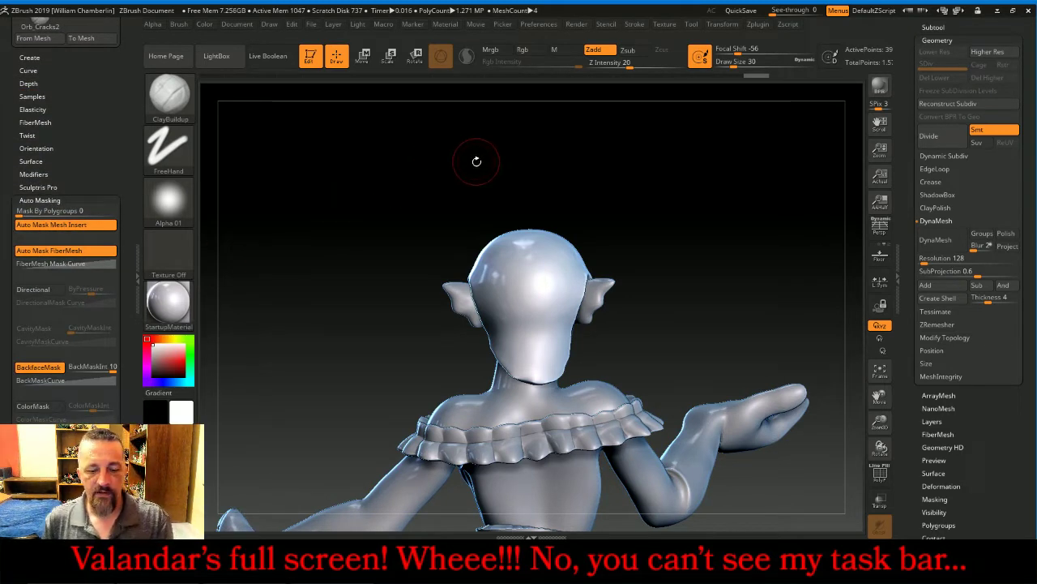
Set the draw size to 50 and turn off LazyMouse for the ClayBuildup brush
key(bracketright)
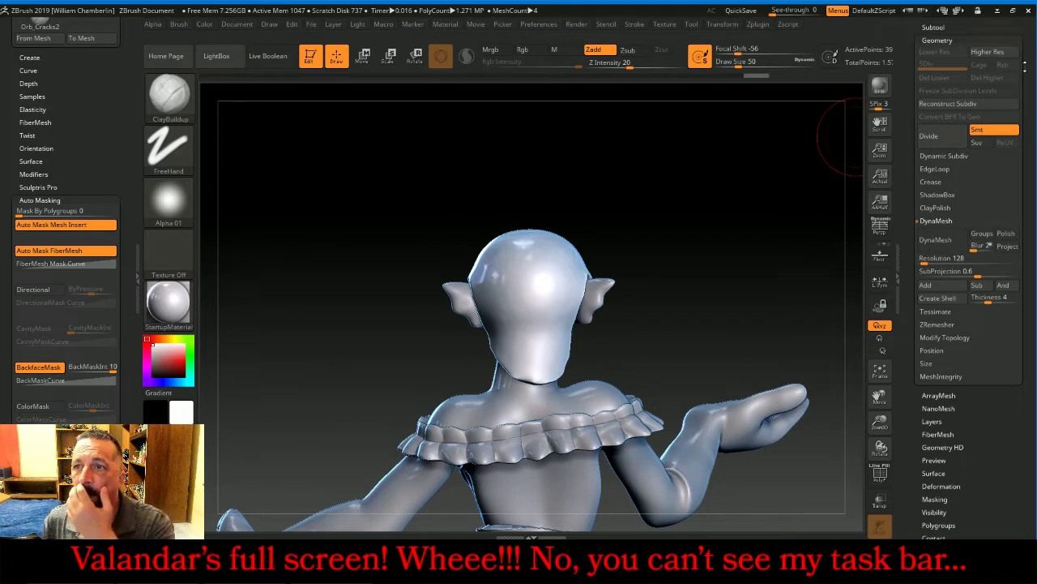
scroll(1020, 70, up, 10)
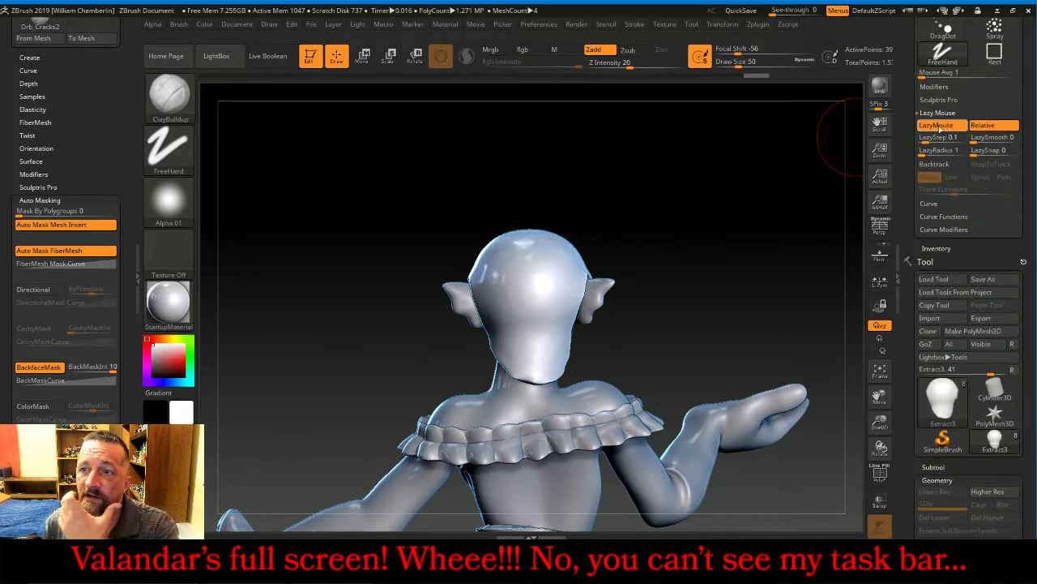
click(937, 125)
Build up the hair's volume on the back of the head and along the side behind the ear
mouse_move(492, 284)
mouse_down()
mouse_move(499, 330)
mouse_move(517, 324)
mouse_move(535, 349)
mouse_move(563, 336)
mouse_move(574, 282)
mouse_move(542, 363)
mouse_move(523, 357)
mouse_up()
mouse_move(654, 185)
mouse_down()
mouse_move(735, 192)
mouse_move(695, 196)
mouse_up()
mouse_move(474, 278)
mouse_down()
mouse_move(488, 344)
mouse_move(504, 297)
mouse_move(530, 283)
mouse_up()
drag(715, 236, 667, 243)
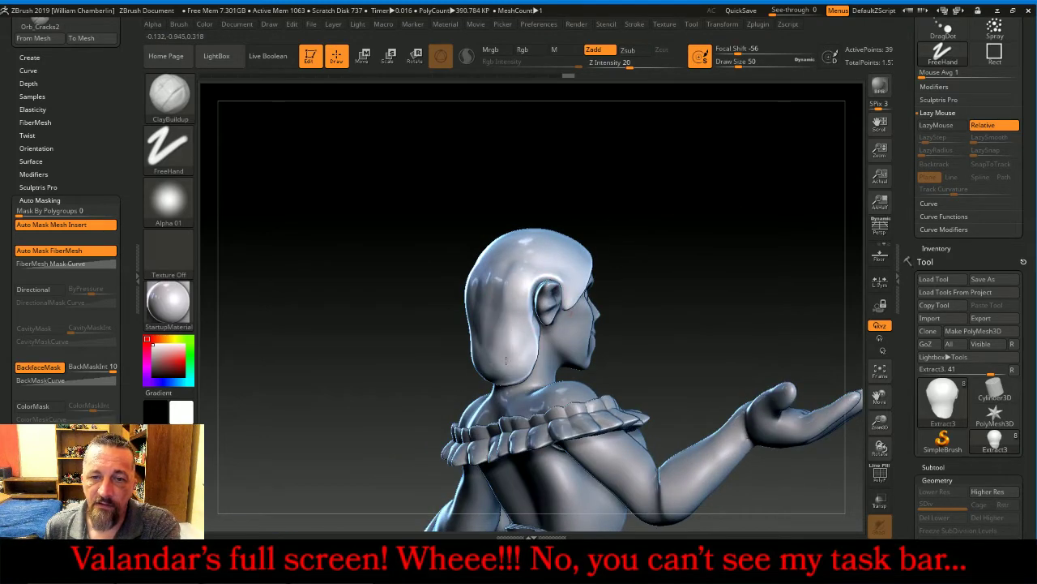
mouse_move(545, 255)
mouse_down()
mouse_move(515, 279)
mouse_move(570, 248)
mouse_move(528, 283)
mouse_move(522, 322)
mouse_up()
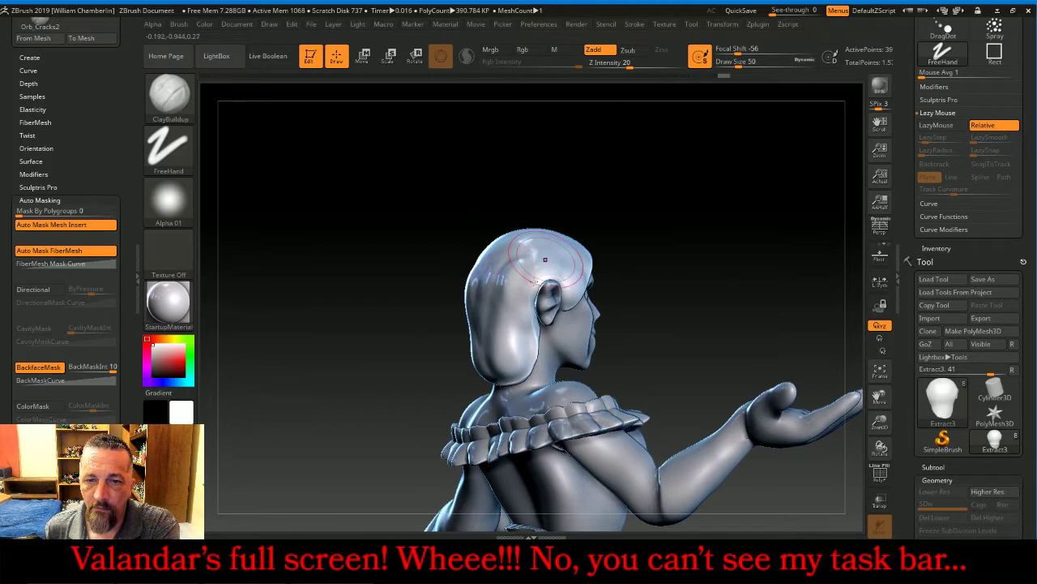
drag(525, 280, 516, 359)
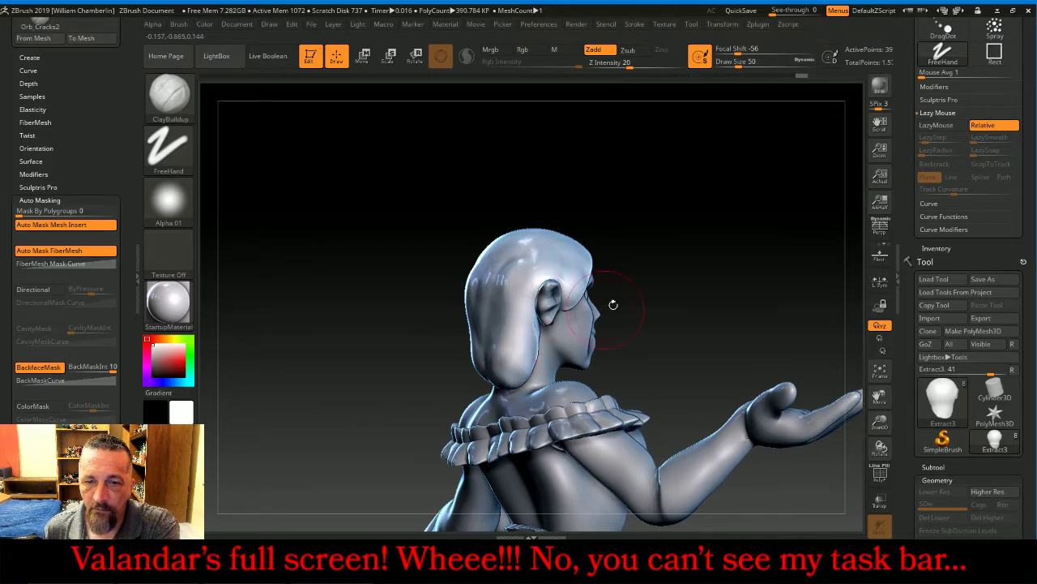
Thicken the lower back of the hair above the nape with ClayBuildup strokes
drag(613, 301, 722, 217)
mouse_move(525, 317)
mouse_down()
mouse_move(526, 373)
mouse_move(484, 391)
mouse_up()
mouse_move(522, 315)
mouse_down()
mouse_move(512, 369)
mouse_move(496, 365)
mouse_move(489, 398)
mouse_move(525, 369)
mouse_move(519, 390)
mouse_up()
drag(682, 210, 721, 177)
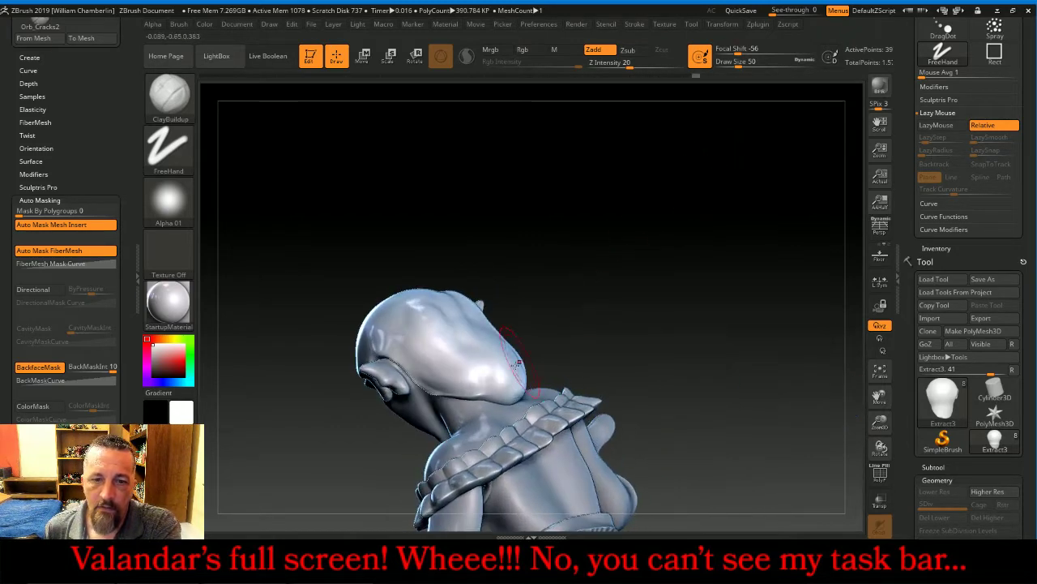
mouse_move(421, 354)
mouse_down()
mouse_move(475, 382)
mouse_move(438, 369)
mouse_move(487, 371)
mouse_move(479, 348)
mouse_move(417, 329)
mouse_move(486, 352)
mouse_move(435, 329)
mouse_up()
Build up the hair around and over the ear and across the crown with ClayBuildup strokes
mouse_move(616, 260)
mouse_down()
mouse_move(722, 219)
mouse_move(667, 203)
mouse_move(669, 284)
mouse_move(418, 341)
mouse_up()
mouse_move(366, 399)
mouse_down()
mouse_move(333, 389)
mouse_move(348, 406)
mouse_move(300, 397)
mouse_move(340, 381)
mouse_move(308, 357)
mouse_move(306, 322)
mouse_up()
mouse_move(521, 291)
mouse_down()
mouse_move(559, 262)
mouse_move(588, 271)
mouse_up()
mouse_move(269, 353)
mouse_down()
mouse_move(379, 351)
mouse_move(365, 389)
mouse_move(324, 357)
mouse_move(356, 397)
mouse_move(368, 345)
mouse_up()
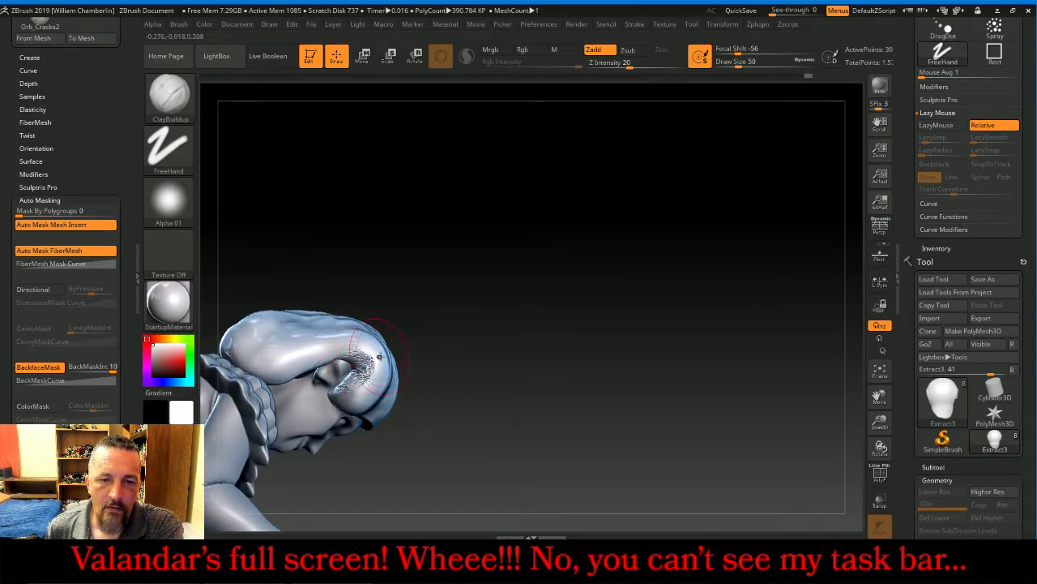
drag(456, 287, 502, 325)
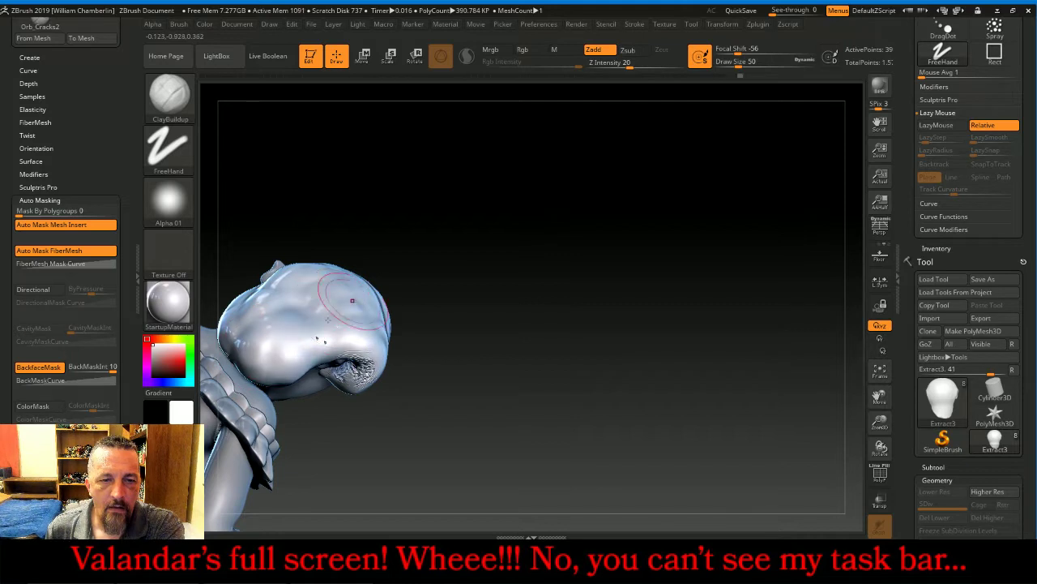
mouse_move(522, 314)
mouse_down()
mouse_move(538, 234)
mouse_move(322, 320)
mouse_up()
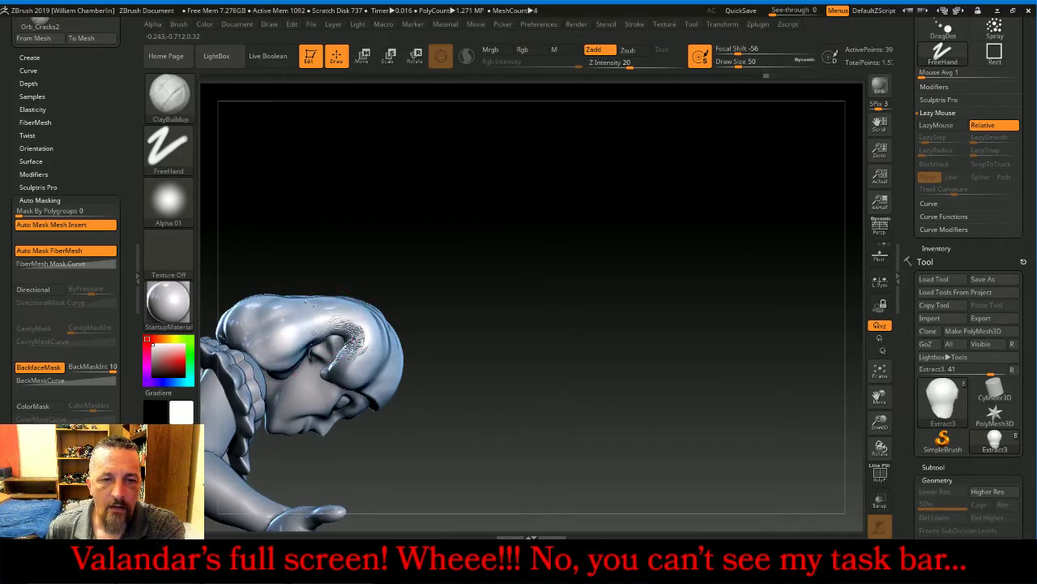
Add clay to the hair behind the ear and along its inner side beside the neck
drag(508, 266, 489, 207)
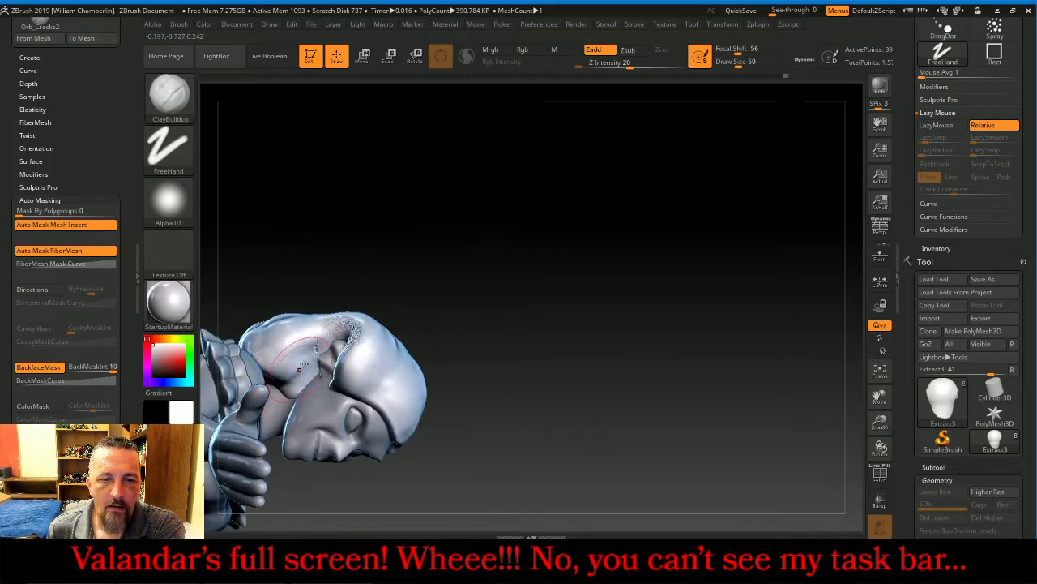
drag(479, 253, 465, 189)
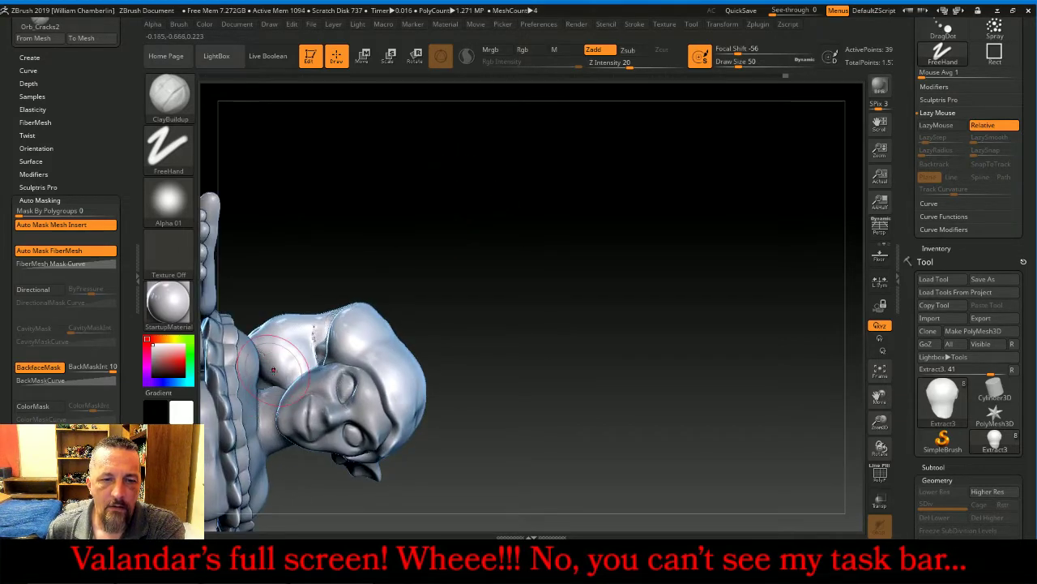
right_click(268, 382)
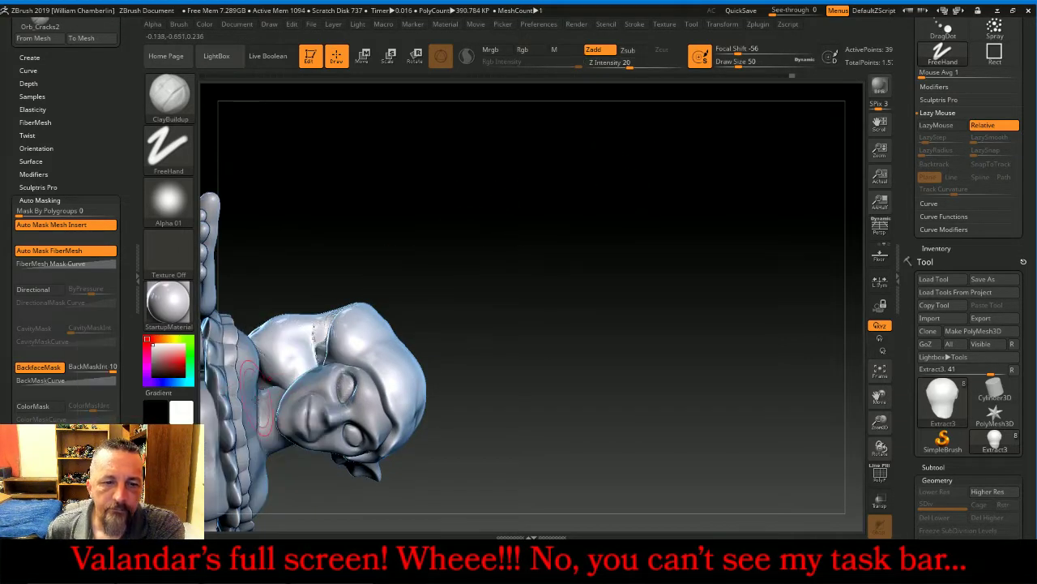
right_click(264, 388)
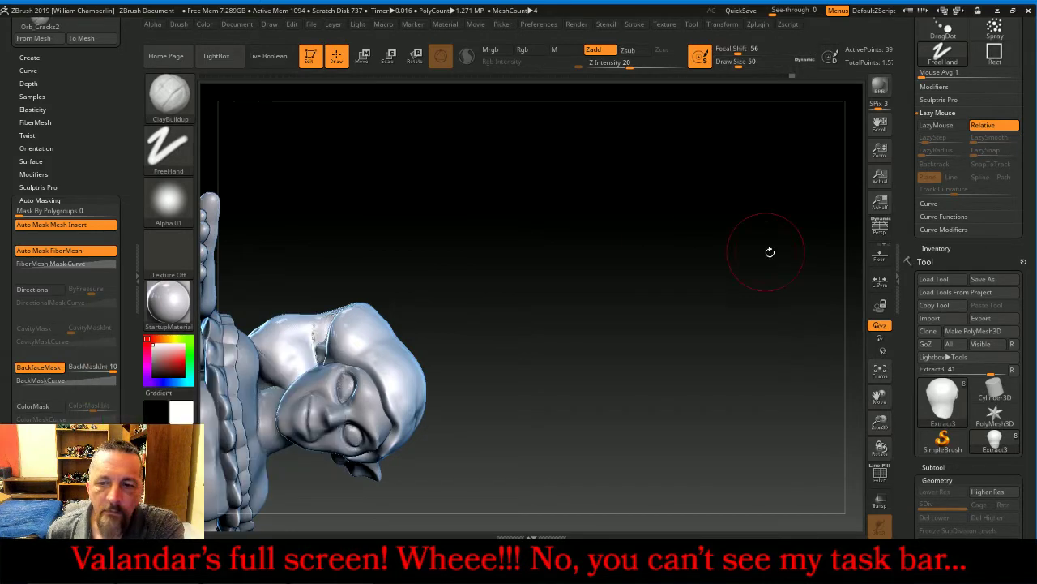
drag(879, 397, 939, 354)
drag(729, 352, 713, 331)
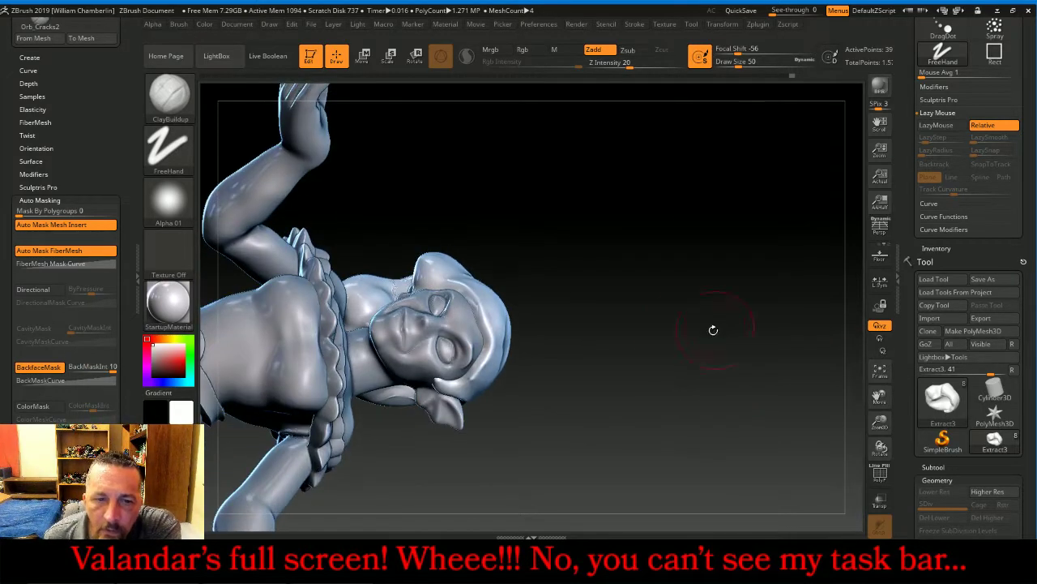
right_click(349, 326)
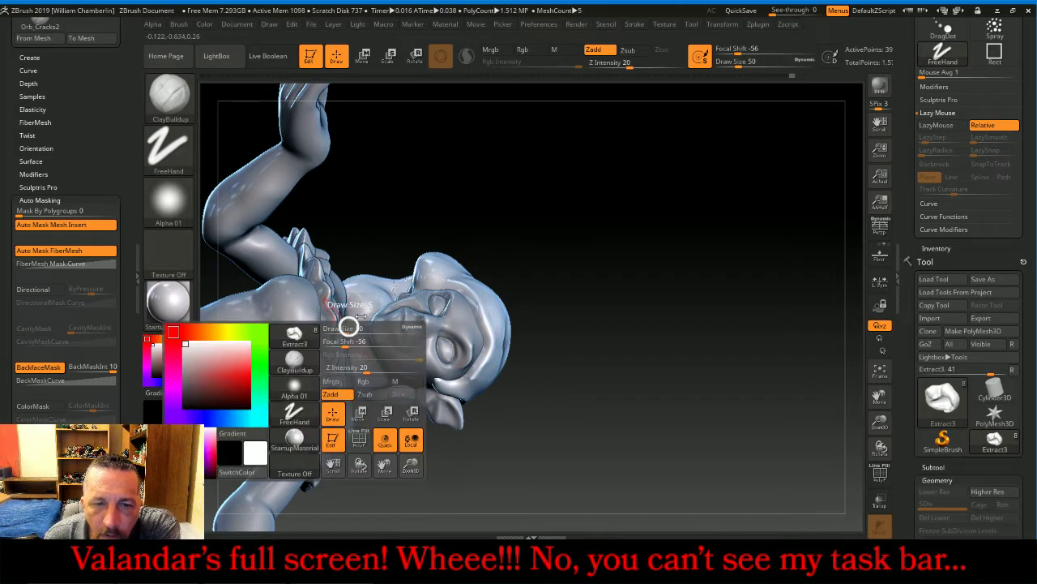
drag(751, 207, 744, 216)
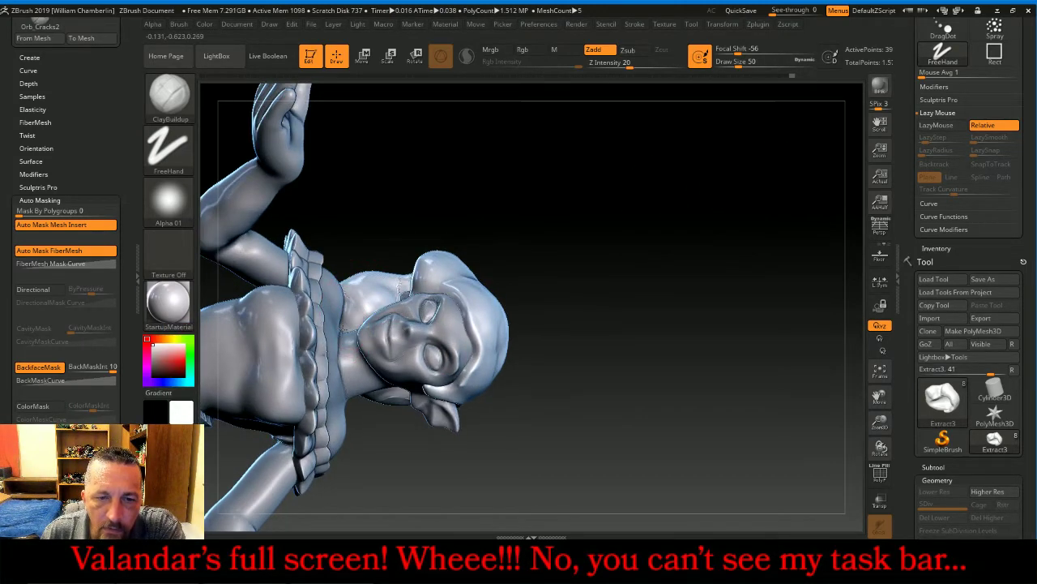
Remesh the built-up hair with DynaMesh at resolution 128, then subdivide it to SDiv 4 and delete the lower levels
mouse_move(665, 260)
mouse_down()
mouse_move(686, 285)
mouse_move(689, 369)
mouse_move(716, 345)
mouse_up()
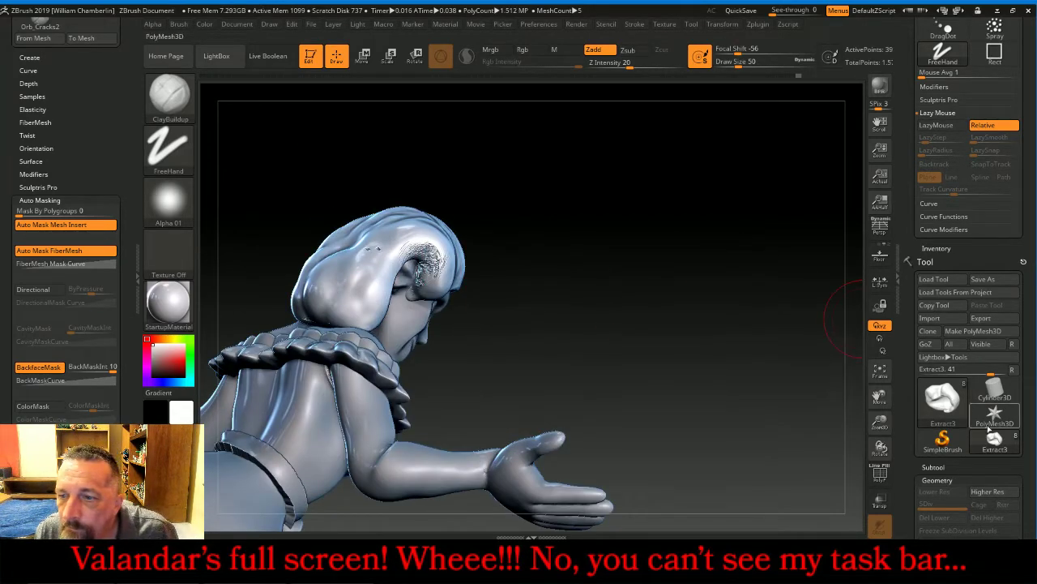
scroll(973, 405, down, 10)
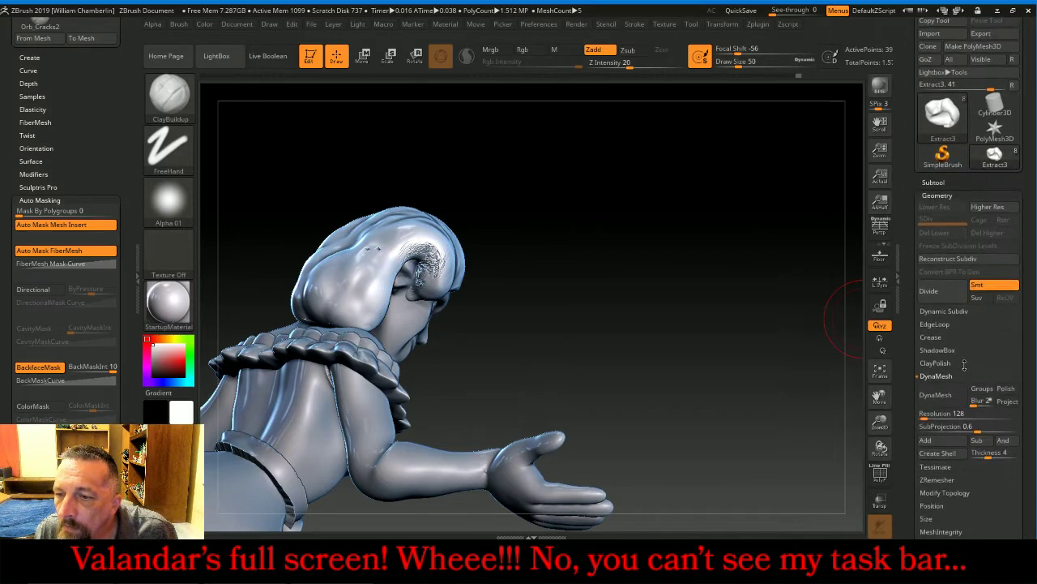
click(945, 378)
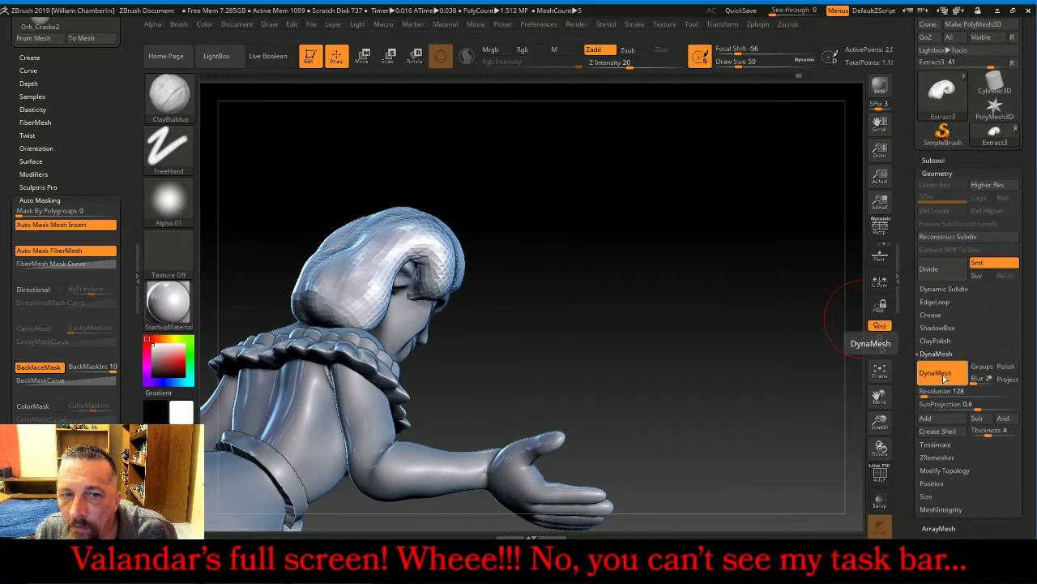
drag(770, 328, 824, 246)
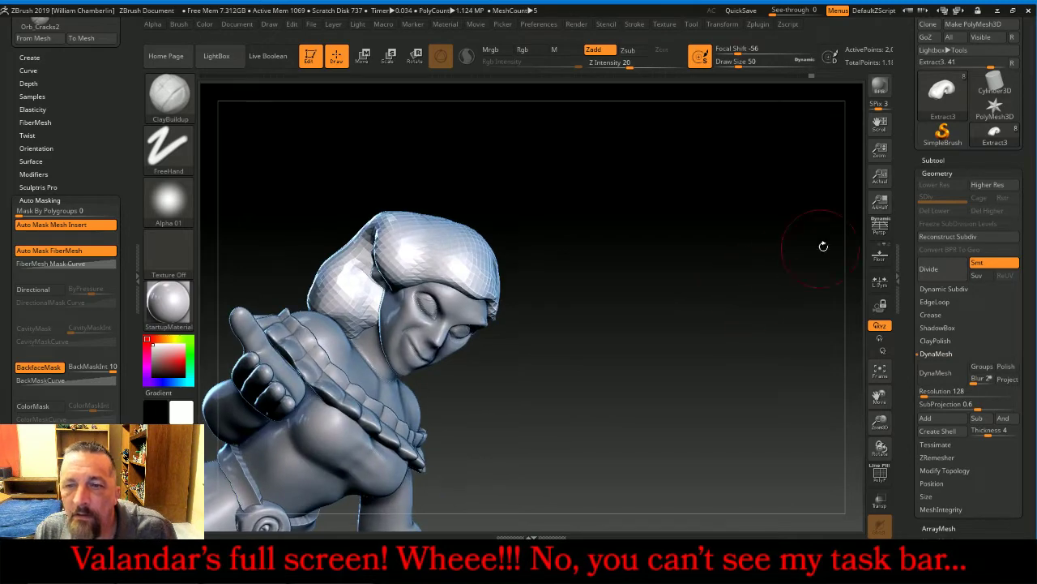
click(945, 271)
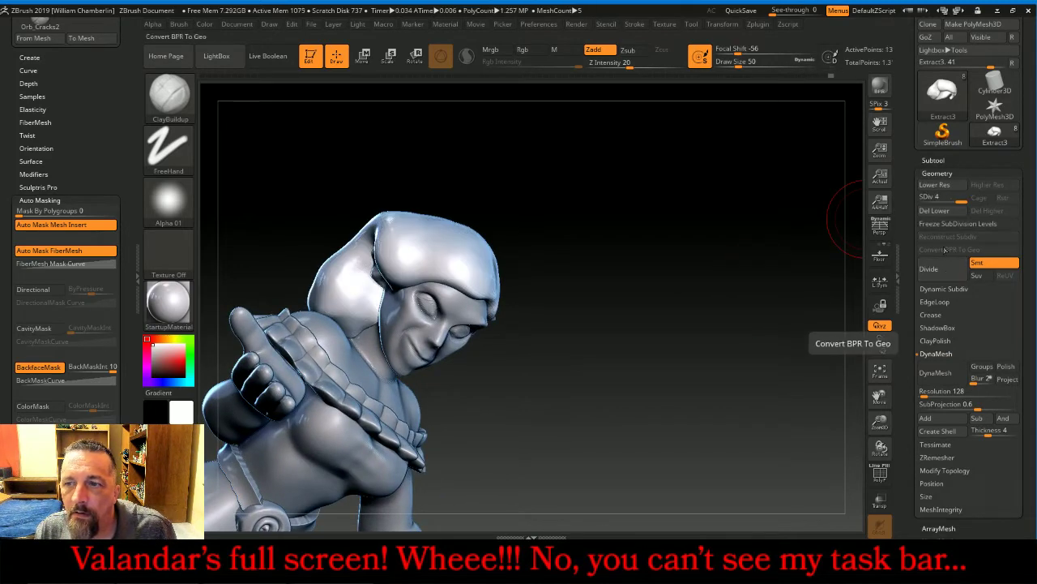
Pull the back of the hair outward behind the shoulder with the Move brush at draw size 143
click(169, 96)
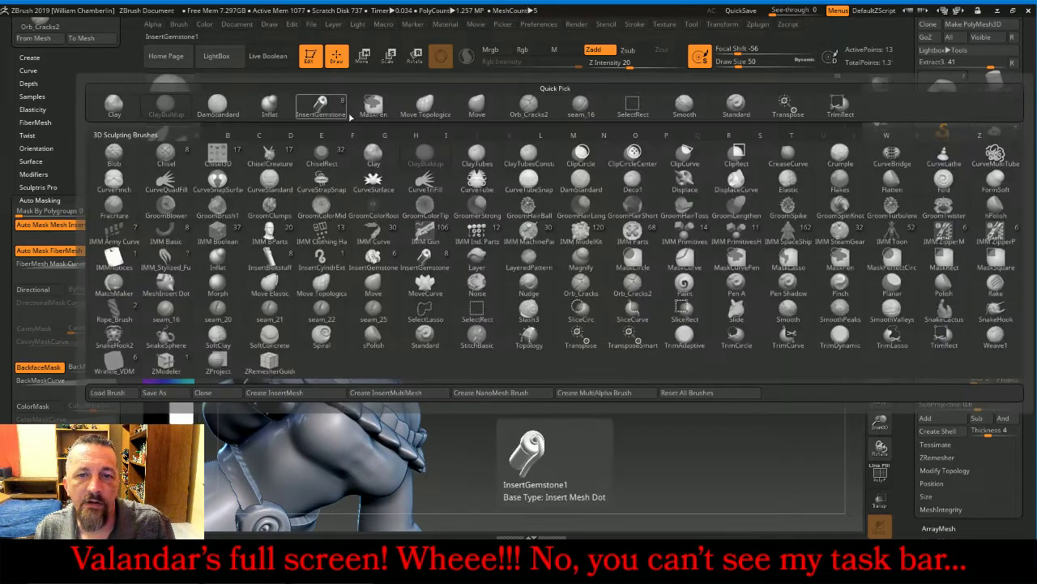
click(504, 102)
click(172, 96)
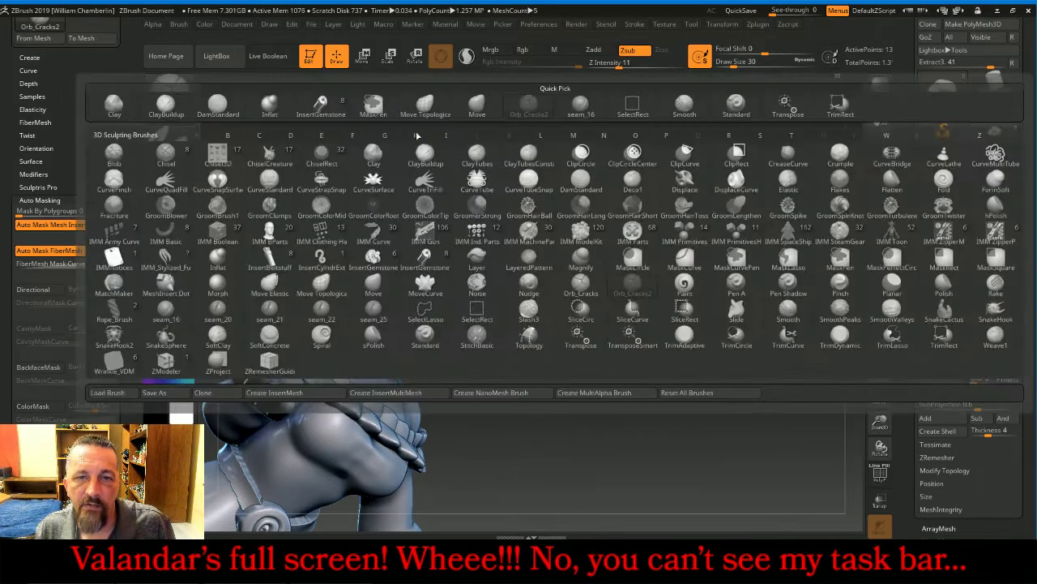
click(483, 108)
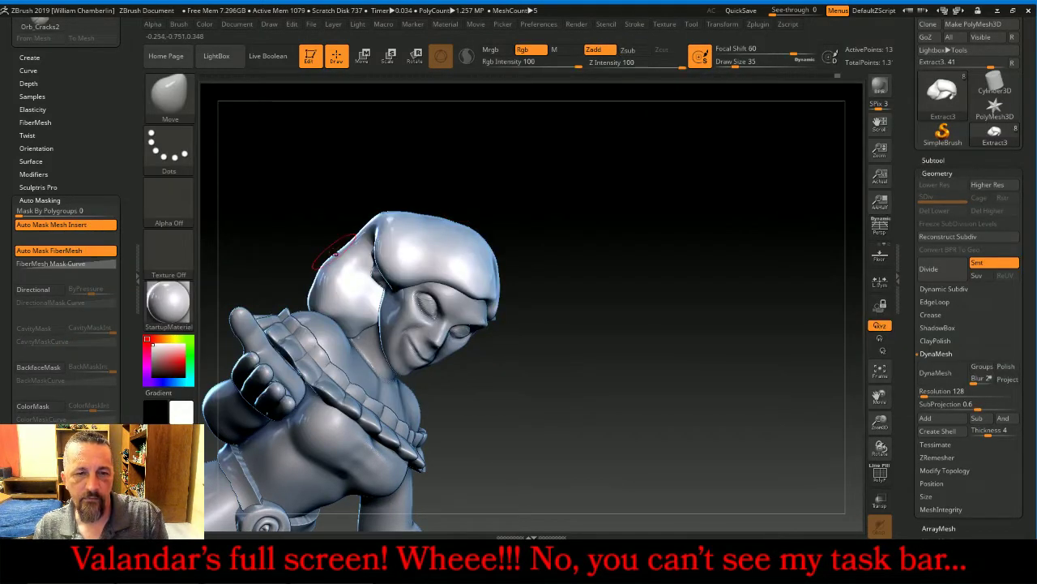
key(bracketright)
key(bracketright)
key(bracketright)
key(bracketright)
key(bracketright)
key(bracketright)
key(bracketright)
key(bracketright)
mouse_move(590, 183)
mouse_down()
mouse_move(579, 140)
mouse_move(567, 140)
mouse_up()
mouse_move(321, 276)
mouse_down()
mouse_move(298, 288)
mouse_move(250, 278)
mouse_up()
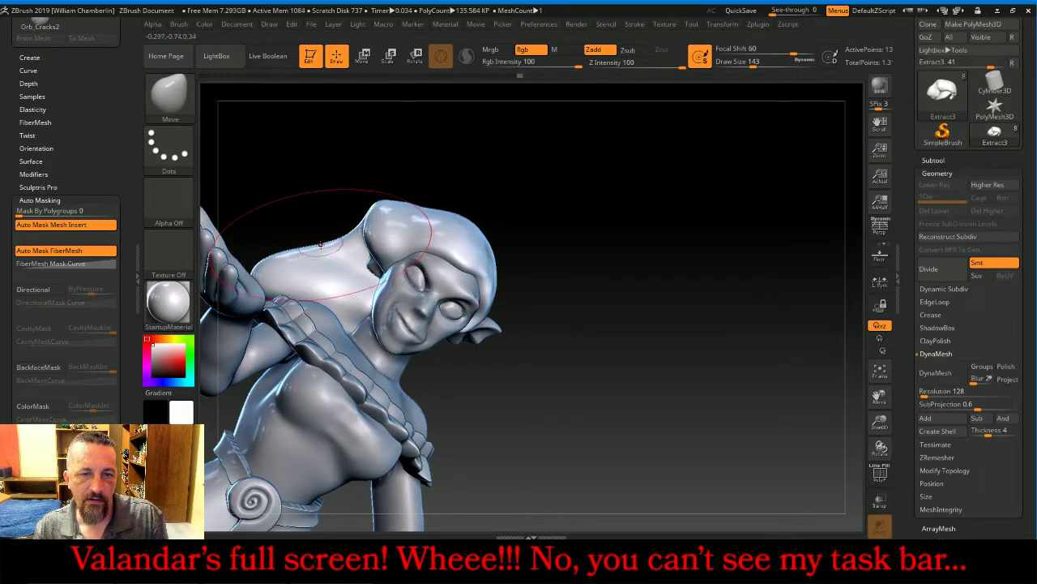
Reshape the crown and back of the hair into a fuller mass behind the shoulder with the Move brush
mouse_move(320, 243)
mouse_down()
mouse_move(375, 220)
mouse_move(381, 230)
mouse_up()
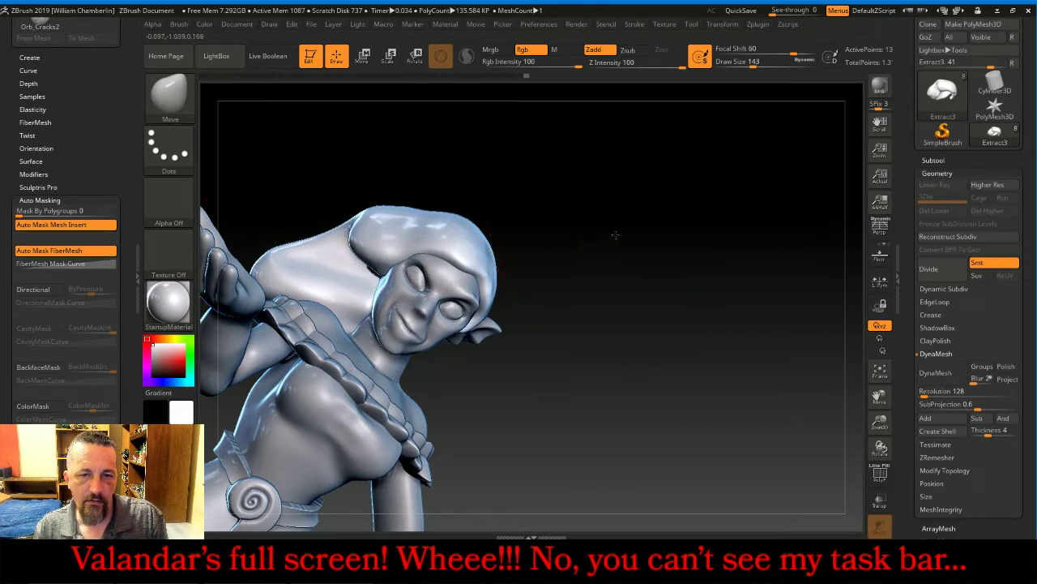
drag(615, 235, 530, 303)
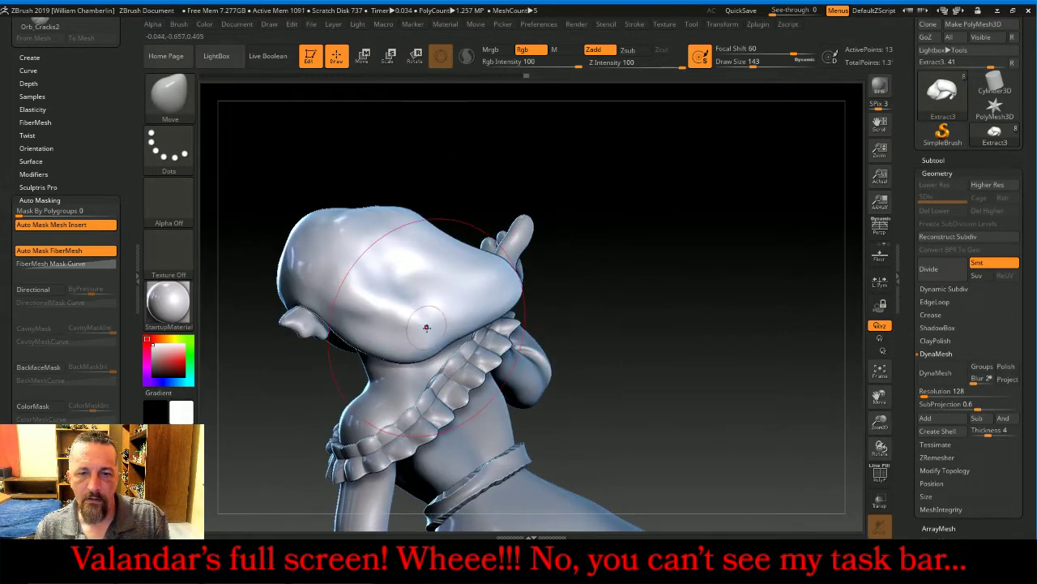
mouse_move(426, 327)
mouse_down()
mouse_move(454, 345)
mouse_move(474, 340)
mouse_move(491, 309)
mouse_move(520, 304)
mouse_up()
drag(443, 266, 468, 249)
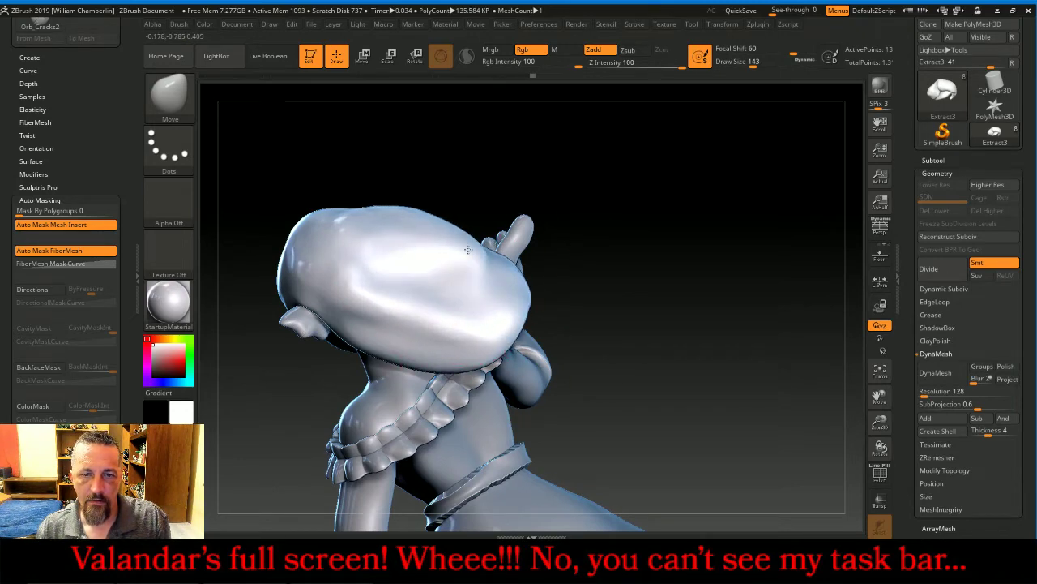
drag(698, 257, 555, 270)
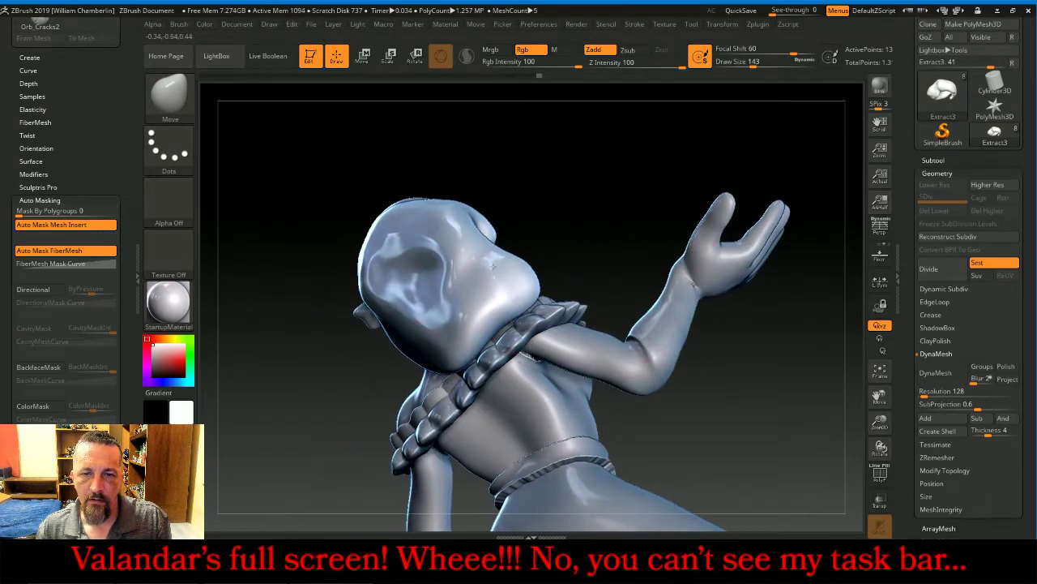
drag(493, 266, 523, 265)
mouse_move(598, 202)
mouse_down()
mouse_move(548, 251)
mouse_move(428, 271)
mouse_up()
mouse_move(769, 299)
mouse_down()
mouse_move(774, 280)
mouse_move(770, 300)
mouse_up()
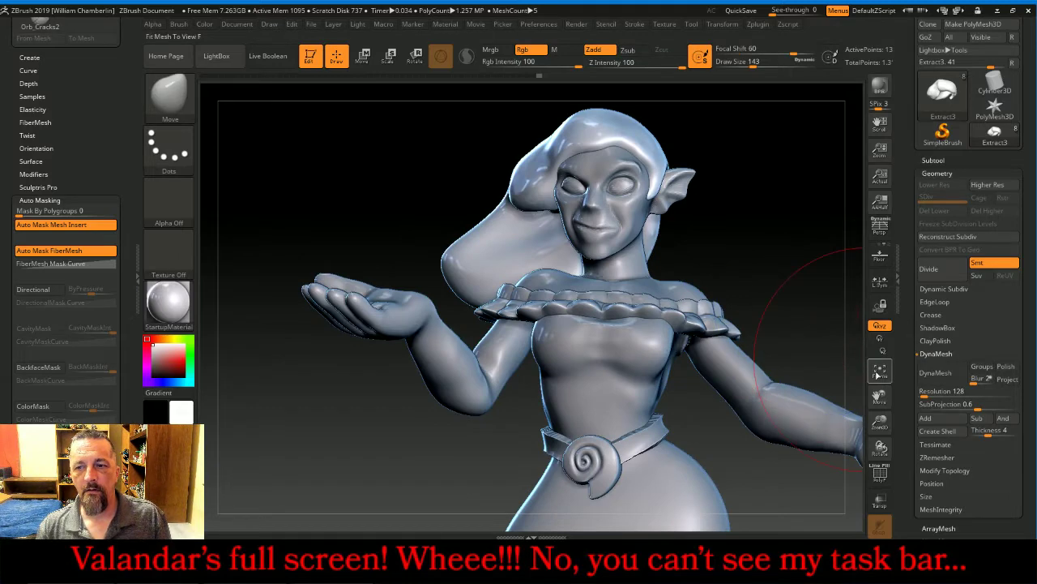
Sculpt strand ridges down the back of the hair with ClayBuildup strokes at draw size 50
click(880, 372)
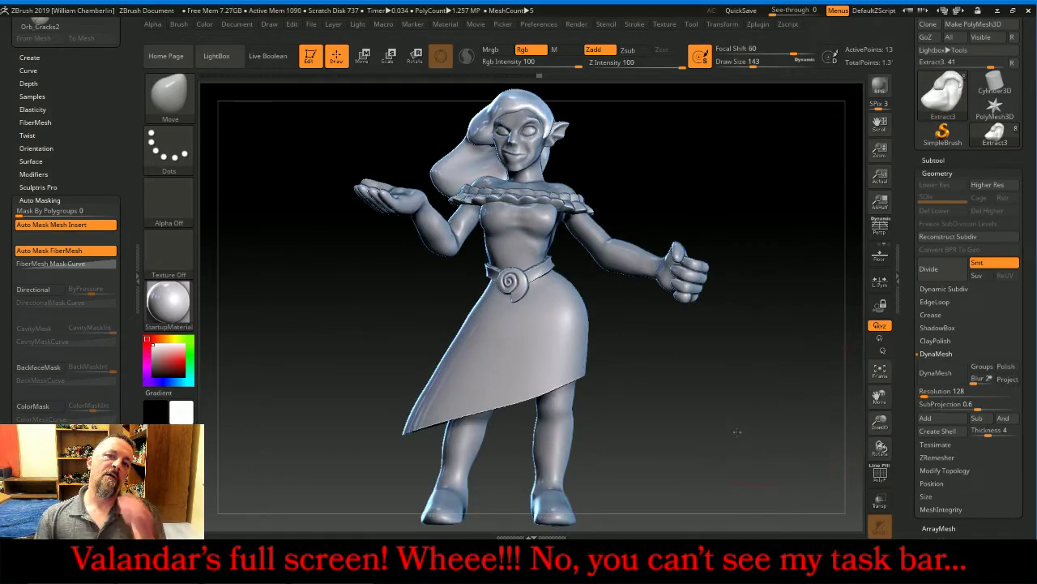
drag(737, 431, 617, 328)
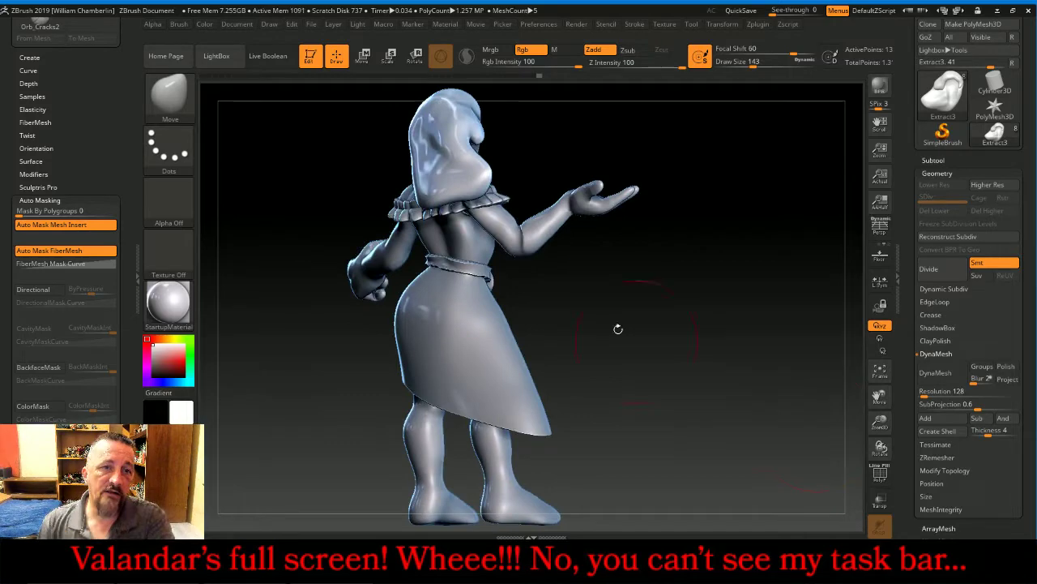
click(169, 95)
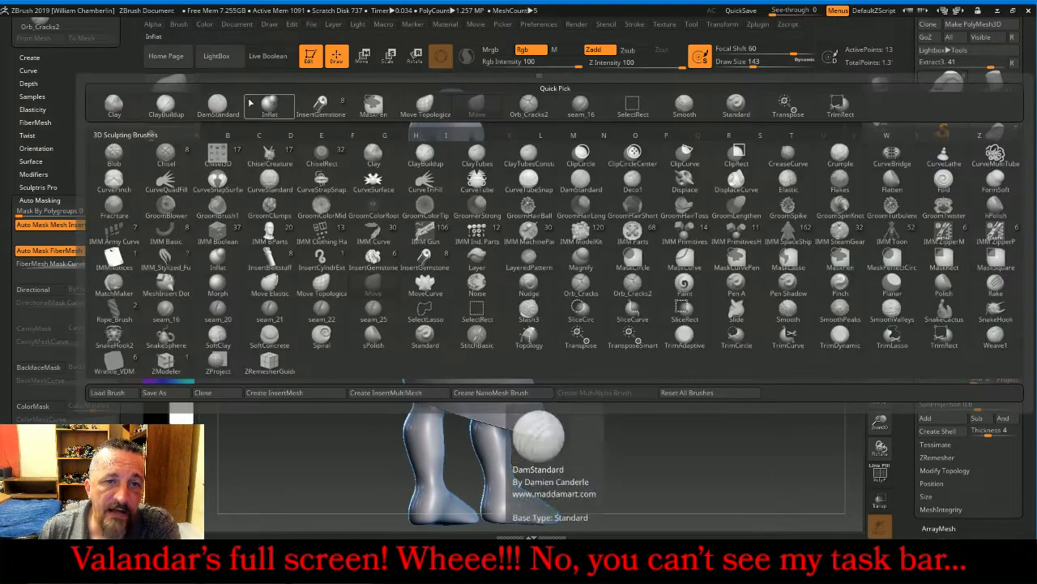
click(172, 112)
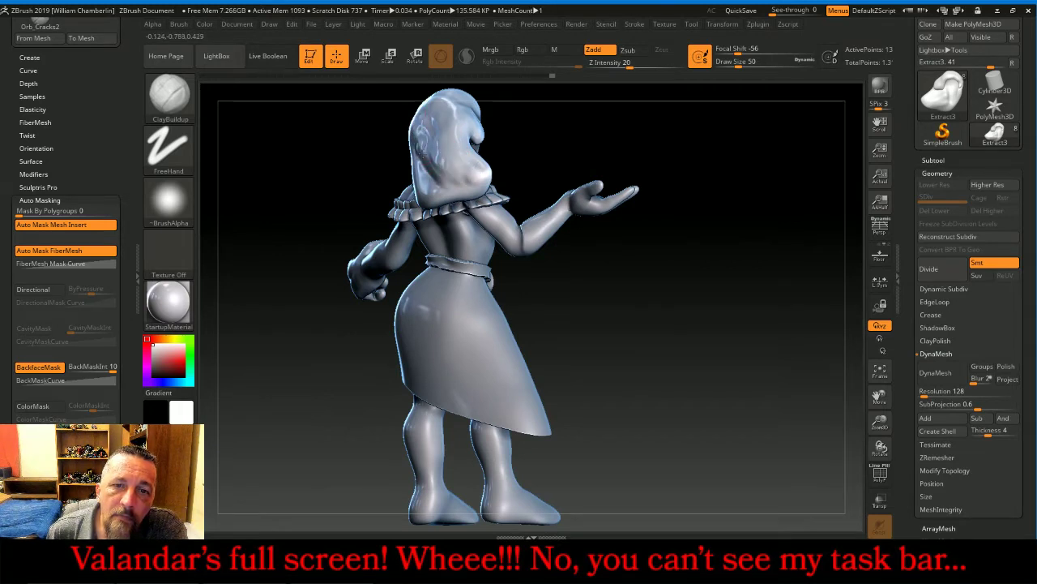
drag(430, 162, 437, 188)
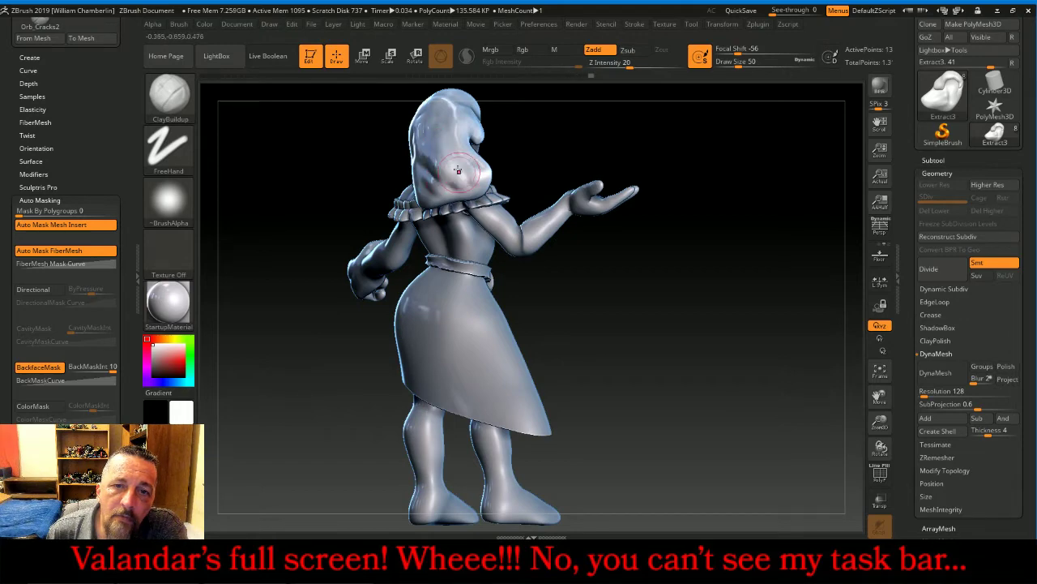
drag(564, 163, 608, 132)
drag(369, 134, 449, 197)
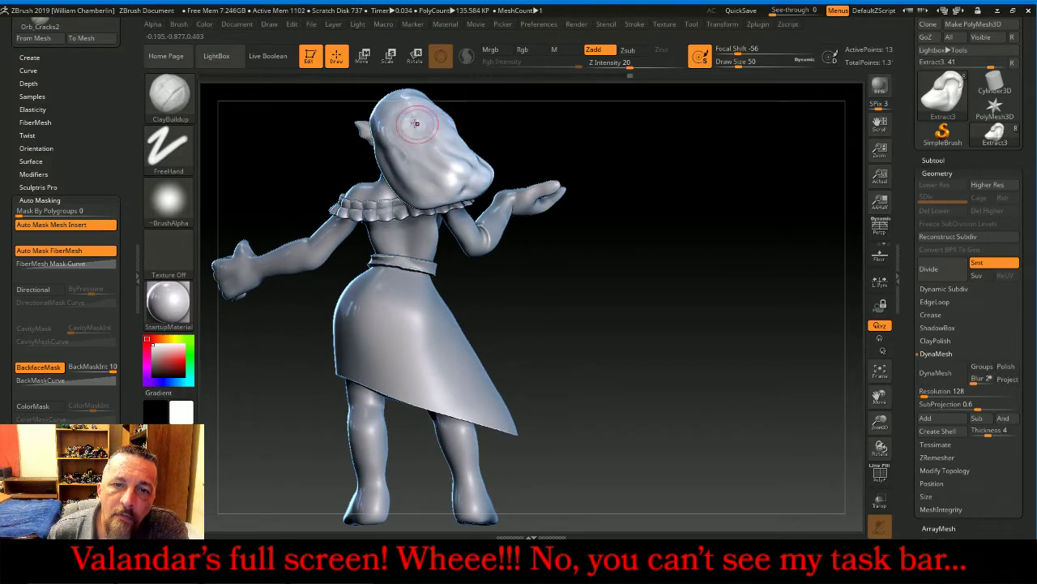
drag(403, 104, 432, 129)
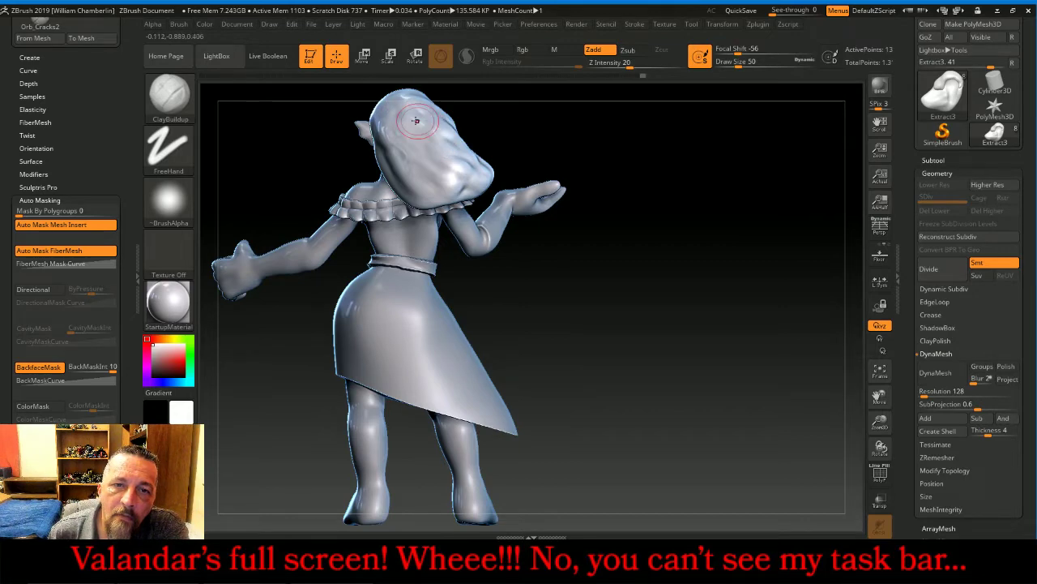
Check the viewers' chat and lengthen the hair toward the hips with the Move brush at focal shift 24 and draw size 223
drag(650, 209, 623, 273)
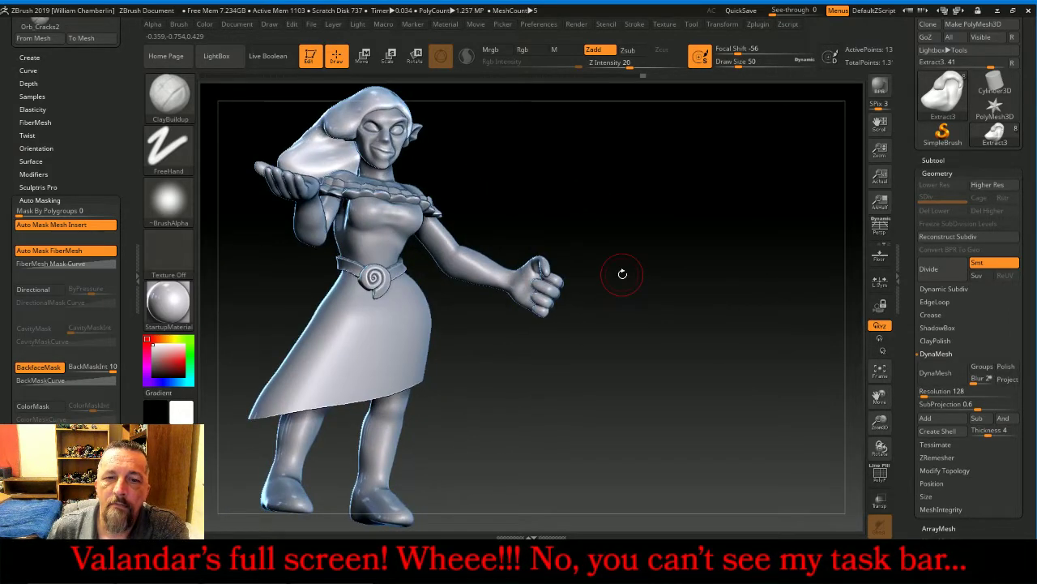
click(446, 559)
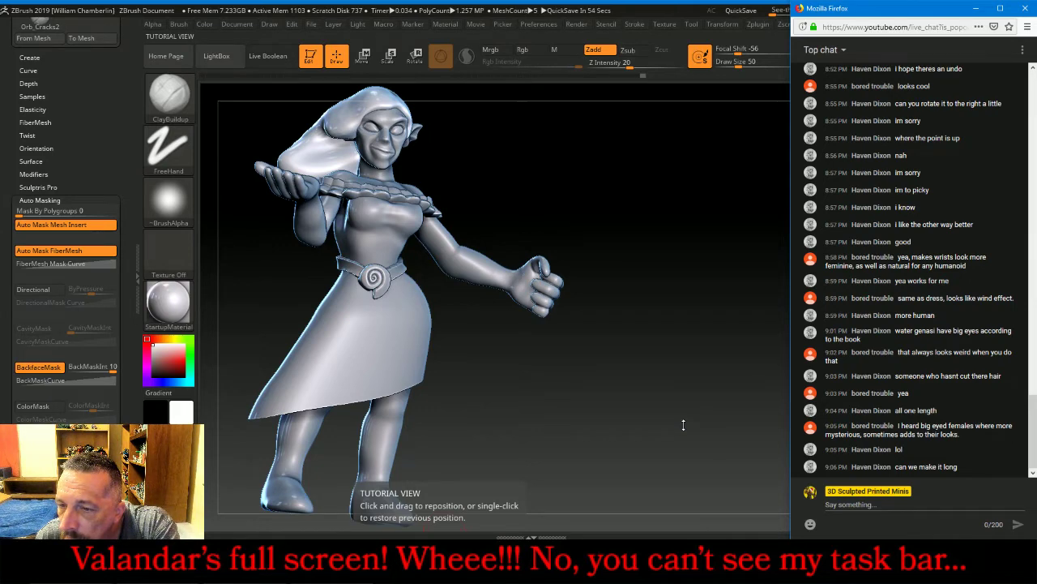
drag(683, 425, 770, 421)
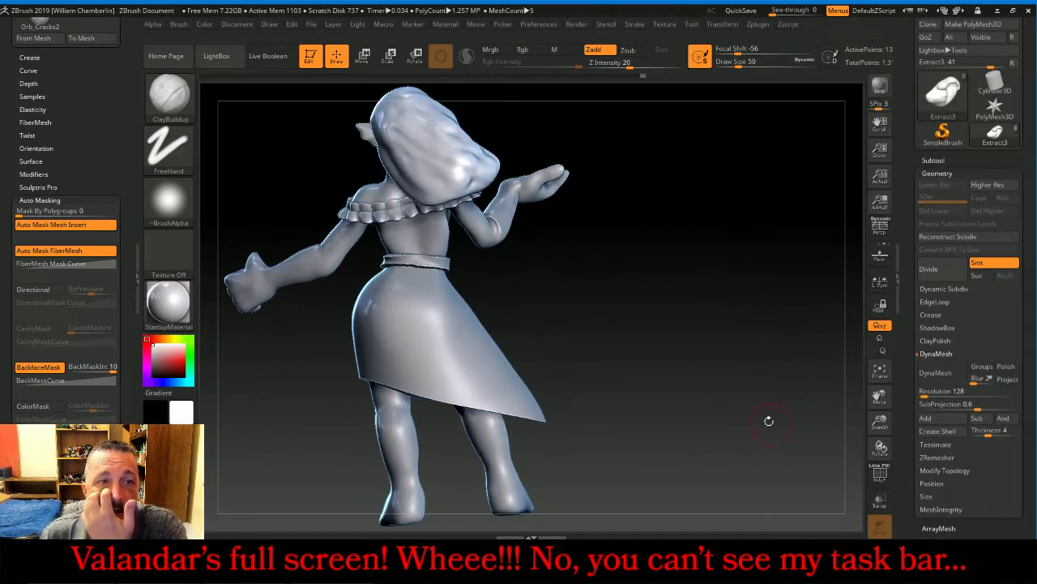
click(168, 95)
click(485, 108)
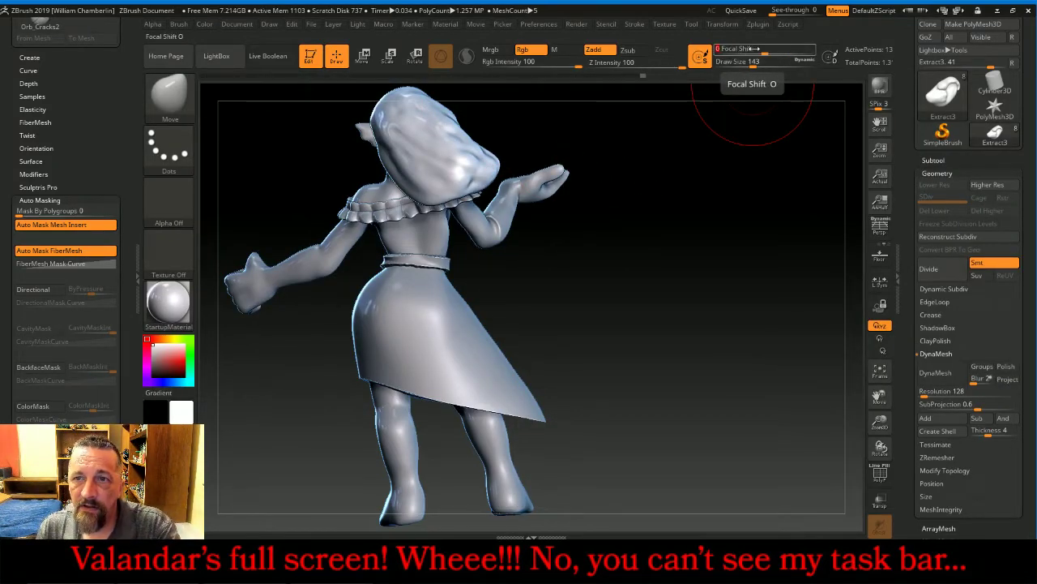
drag(766, 53, 774, 53)
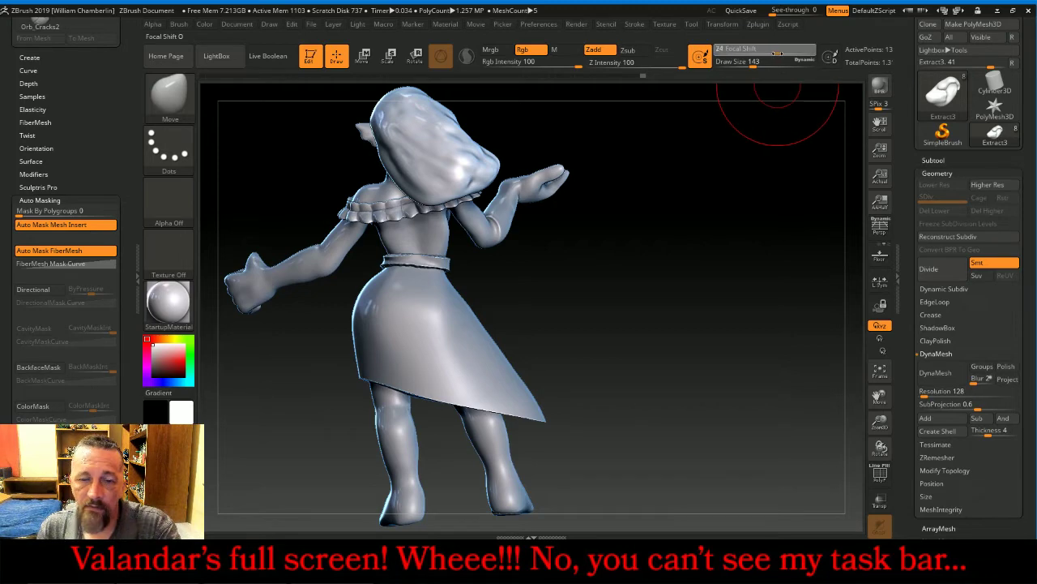
drag(751, 64, 762, 64)
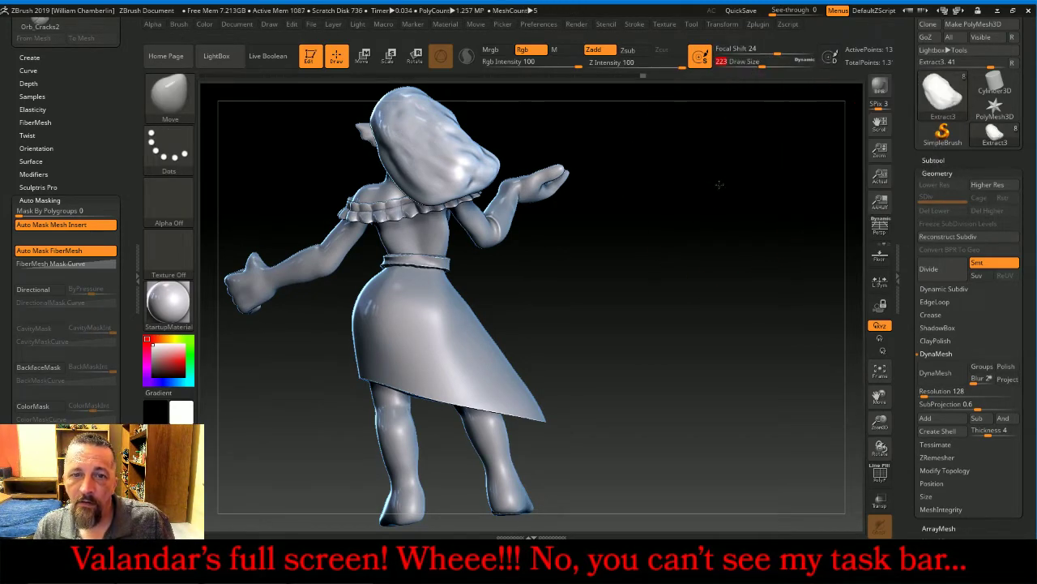
drag(719, 185, 702, 181)
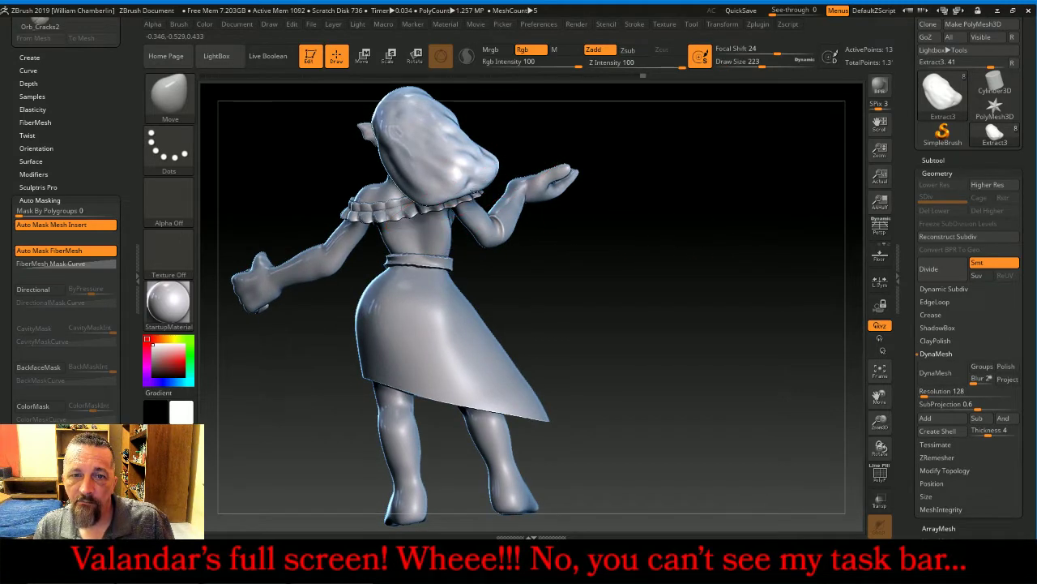
mouse_move(486, 182)
mouse_down()
mouse_move(525, 292)
mouse_move(547, 304)
mouse_up()
mouse_move(663, 334)
mouse_down()
mouse_move(494, 345)
mouse_move(337, 337)
mouse_up()
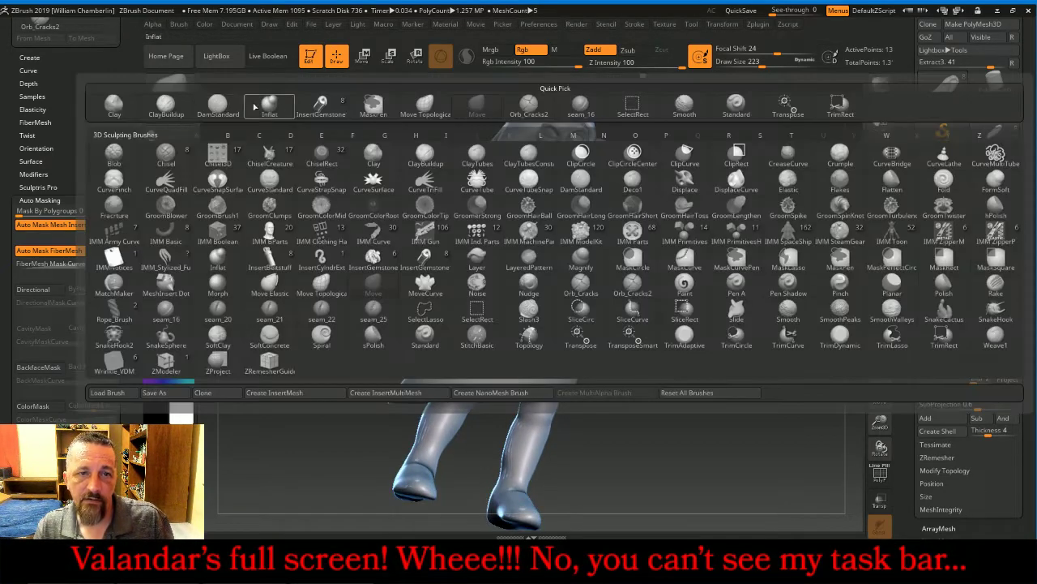
Show the other subtools as transparent ghosts and build up strands along the lengthened hair with ClayBuildup
click(167, 96)
click(166, 105)
drag(232, 192, 285, 236)
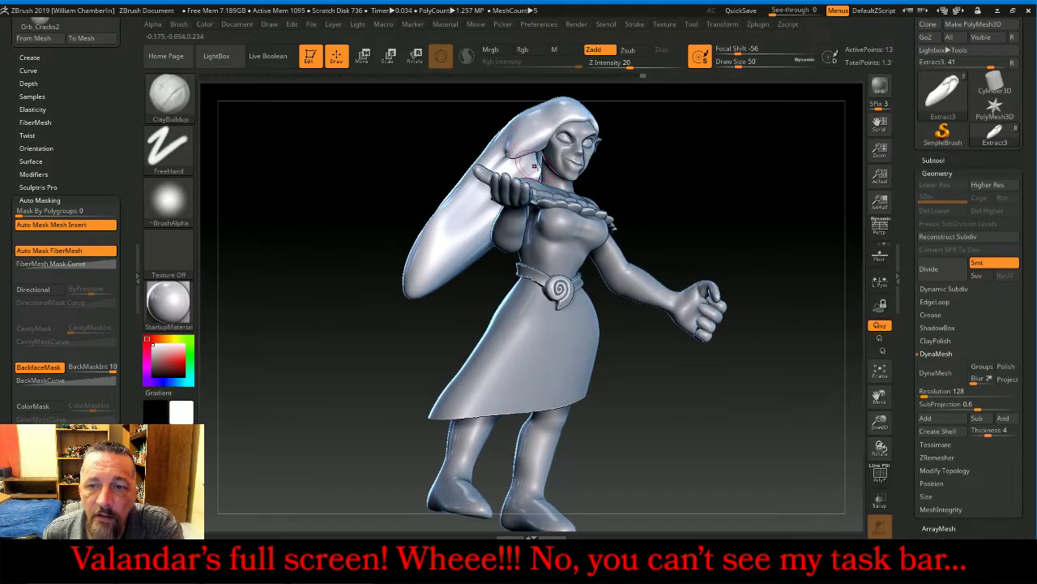
click(886, 502)
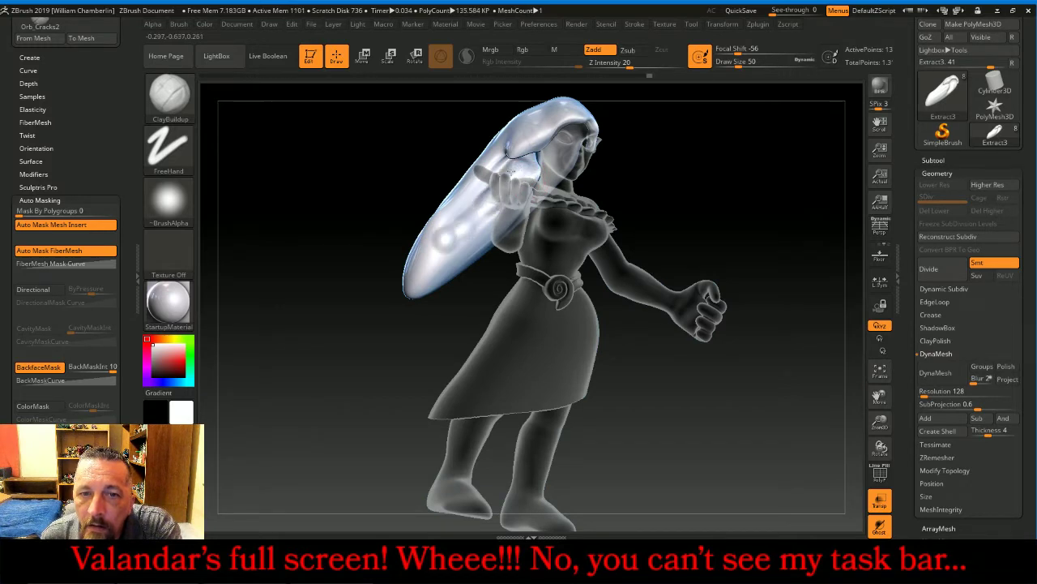
mouse_move(503, 172)
mouse_down()
mouse_move(422, 266)
mouse_move(485, 211)
mouse_move(431, 280)
mouse_move(487, 217)
mouse_move(442, 284)
mouse_move(470, 223)
mouse_move(414, 244)
mouse_up()
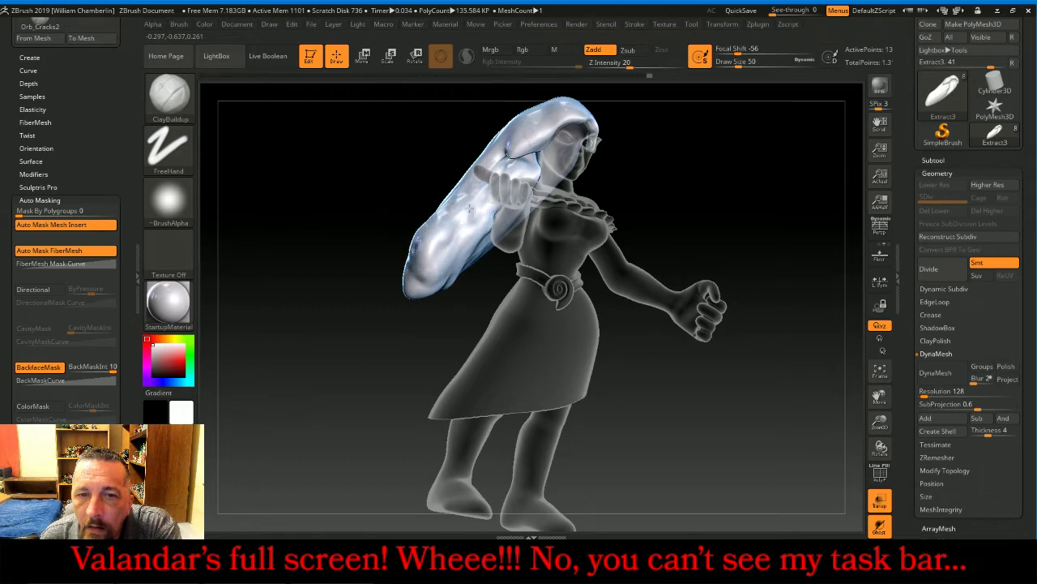
drag(722, 203, 683, 182)
mouse_move(437, 253)
mouse_down()
mouse_move(446, 267)
mouse_move(486, 235)
mouse_move(478, 262)
mouse_up()
mouse_move(488, 253)
mouse_down()
mouse_move(438, 283)
mouse_move(418, 276)
mouse_move(409, 243)
mouse_move(387, 234)
mouse_move(406, 228)
mouse_move(431, 240)
mouse_move(444, 230)
mouse_move(403, 231)
mouse_move(450, 219)
mouse_move(466, 237)
mouse_move(391, 260)
mouse_move(352, 298)
mouse_move(481, 256)
mouse_move(430, 279)
mouse_move(491, 243)
mouse_move(442, 259)
mouse_move(498, 229)
mouse_move(435, 243)
mouse_move(432, 276)
mouse_up()
Smooth the rough clay on the side of the hair near its lower end
key(shift)
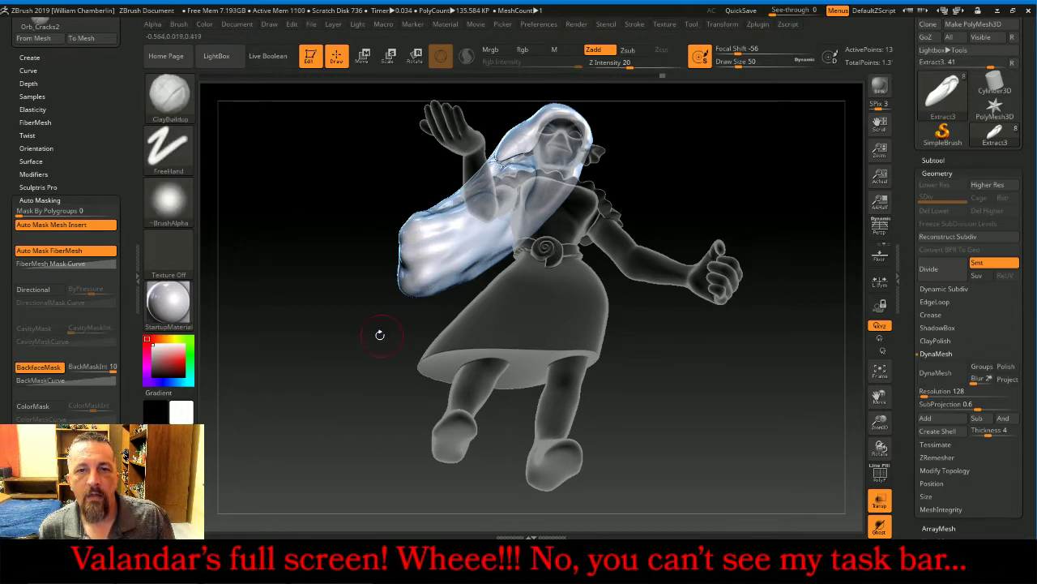
mouse_move(377, 331)
mouse_down()
mouse_move(403, 313)
mouse_move(445, 371)
mouse_move(477, 270)
mouse_up()
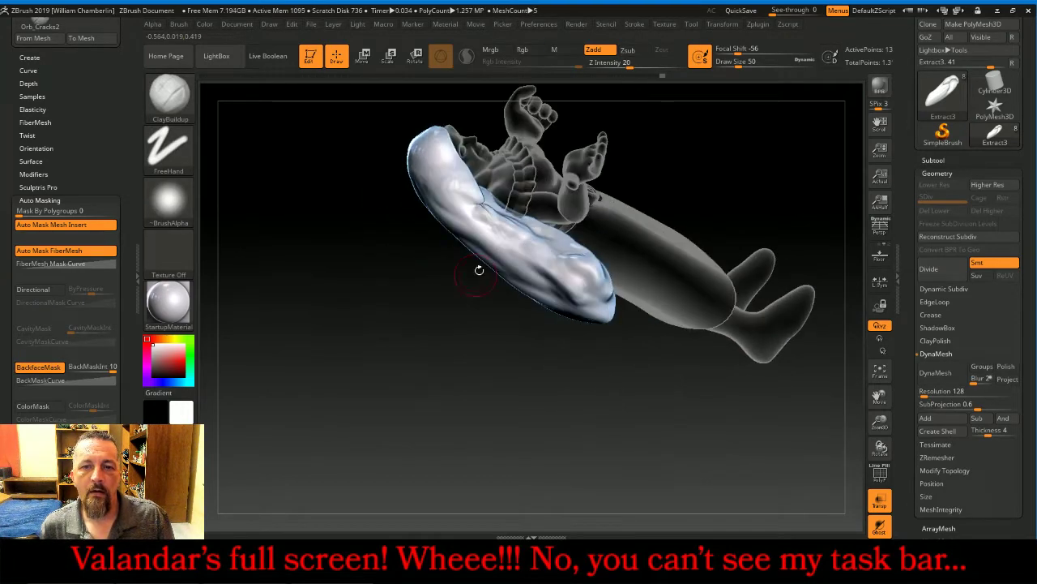
key(shift)
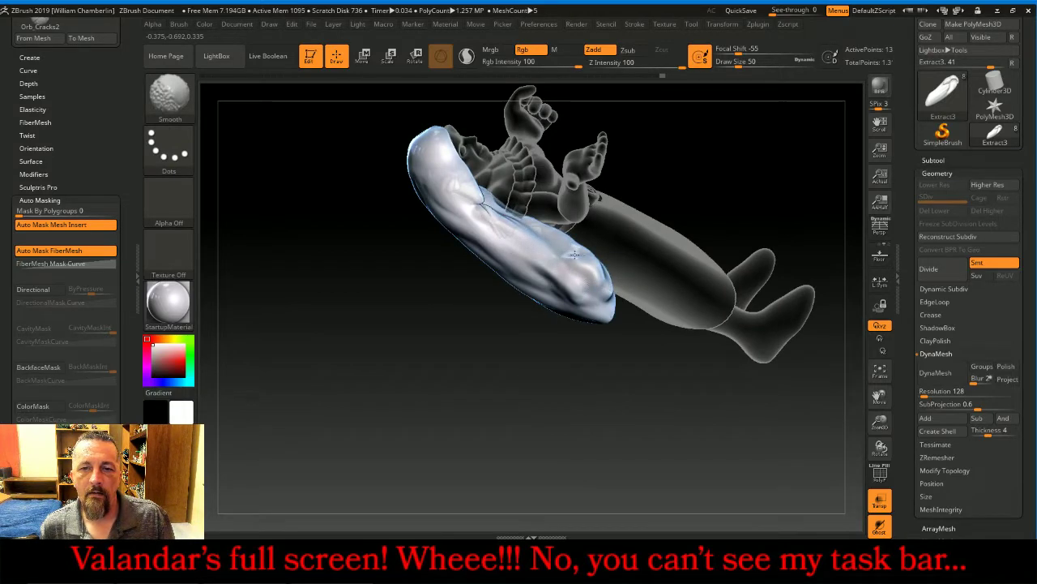
shift+drag(574, 254, 598, 277)
Build up long strands along the back and underside of the hair with ClayBuildup, raising the draw size to 94
mouse_move(550, 357)
mouse_down()
mouse_move(523, 300)
mouse_move(483, 261)
mouse_move(544, 308)
mouse_up()
mouse_move(444, 277)
mouse_down()
mouse_move(534, 300)
mouse_move(525, 290)
mouse_up()
mouse_move(428, 262)
mouse_down()
mouse_move(498, 282)
mouse_move(454, 293)
mouse_move(514, 308)
mouse_move(496, 247)
mouse_move(468, 270)
mouse_up()
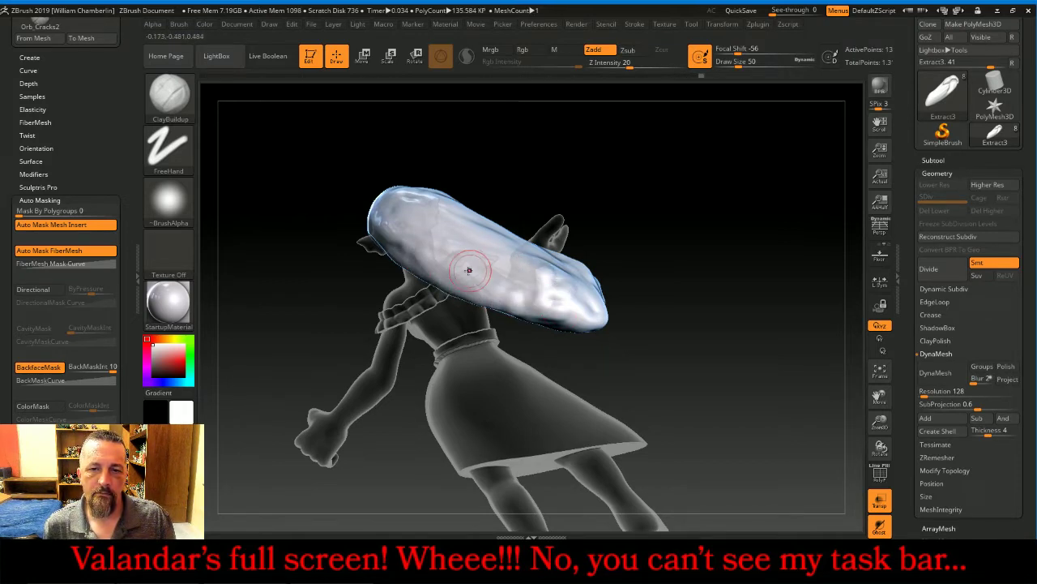
drag(705, 266, 711, 211)
drag(399, 261, 480, 295)
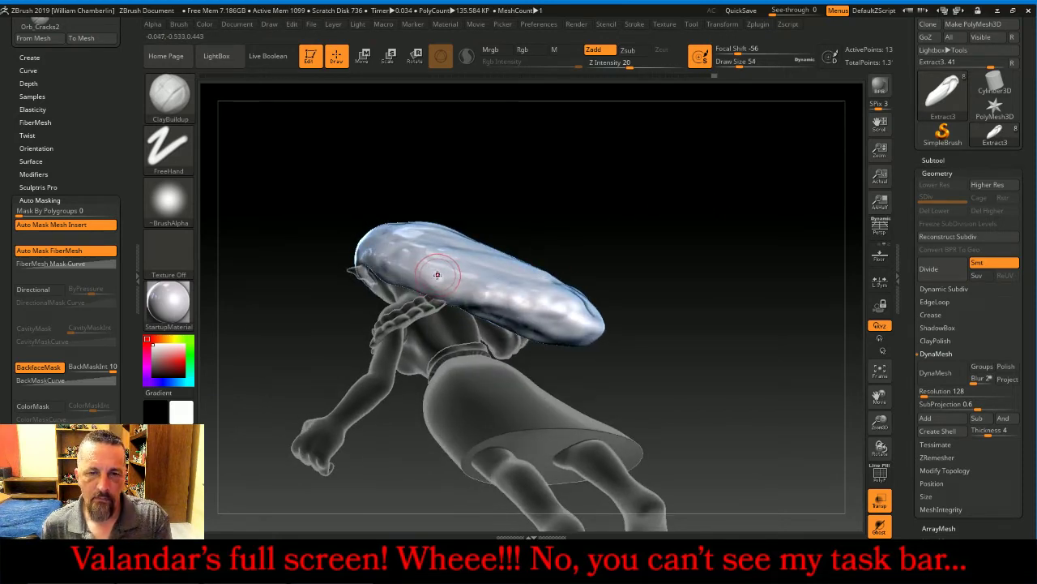
mouse_move(411, 259)
mouse_down()
mouse_move(451, 282)
mouse_move(501, 285)
mouse_up()
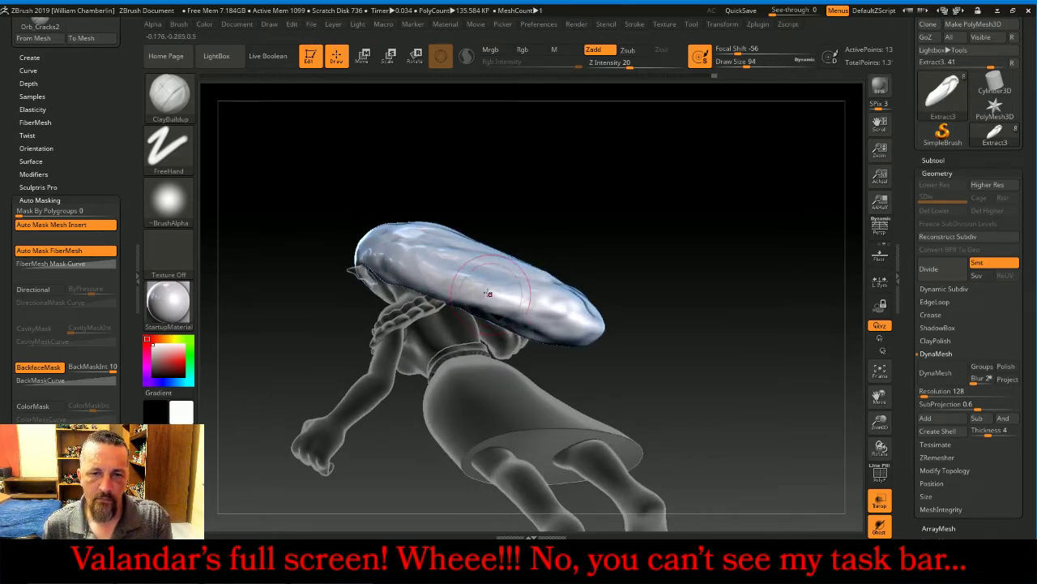
mouse_move(441, 266)
mouse_down()
mouse_move(517, 287)
mouse_move(405, 253)
mouse_move(454, 292)
mouse_move(402, 261)
mouse_move(568, 315)
mouse_up()
drag(670, 296, 672, 248)
drag(459, 322, 548, 334)
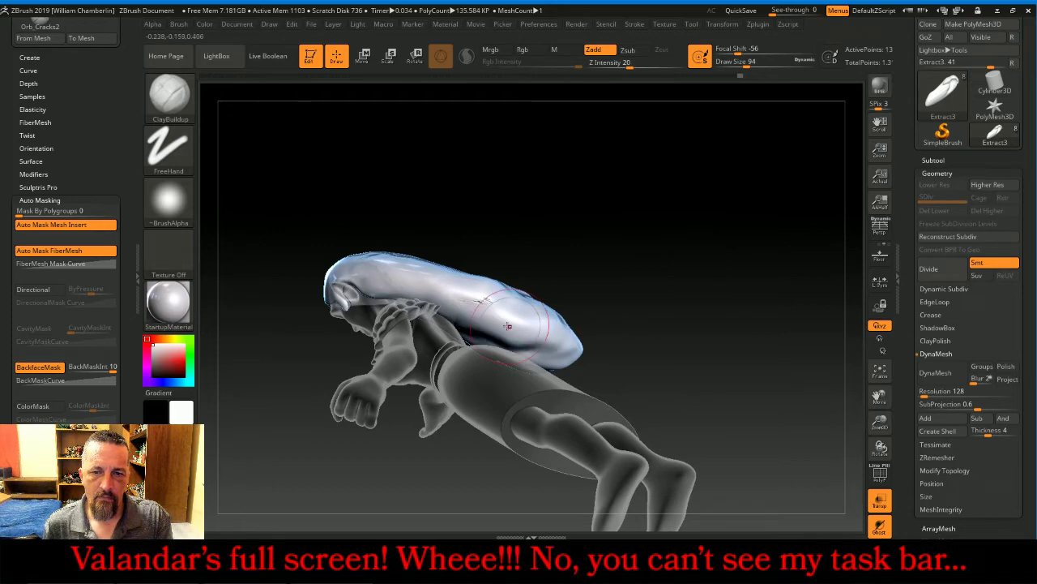
Thicken the side and lower end of the hair on the open-hand side with ClayBuildup strokes, and turn off subtool transparency
mouse_move(653, 243)
mouse_down()
mouse_move(635, 294)
mouse_move(586, 326)
mouse_up()
drag(393, 327, 349, 438)
drag(382, 313, 340, 442)
drag(348, 373, 334, 444)
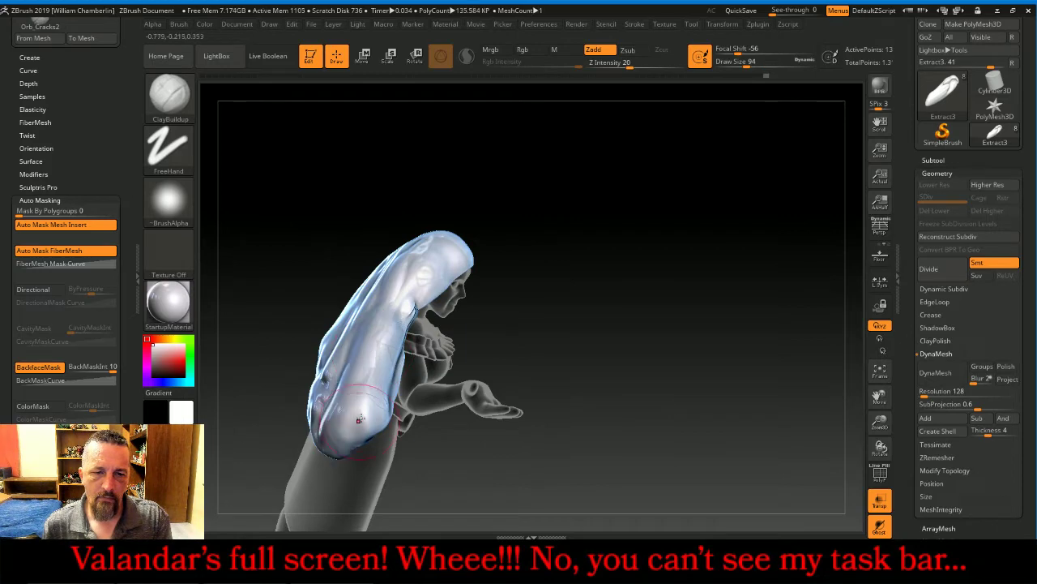
drag(365, 393, 353, 446)
mouse_move(655, 350)
mouse_down()
mouse_move(662, 338)
mouse_move(627, 265)
mouse_move(678, 224)
mouse_up()
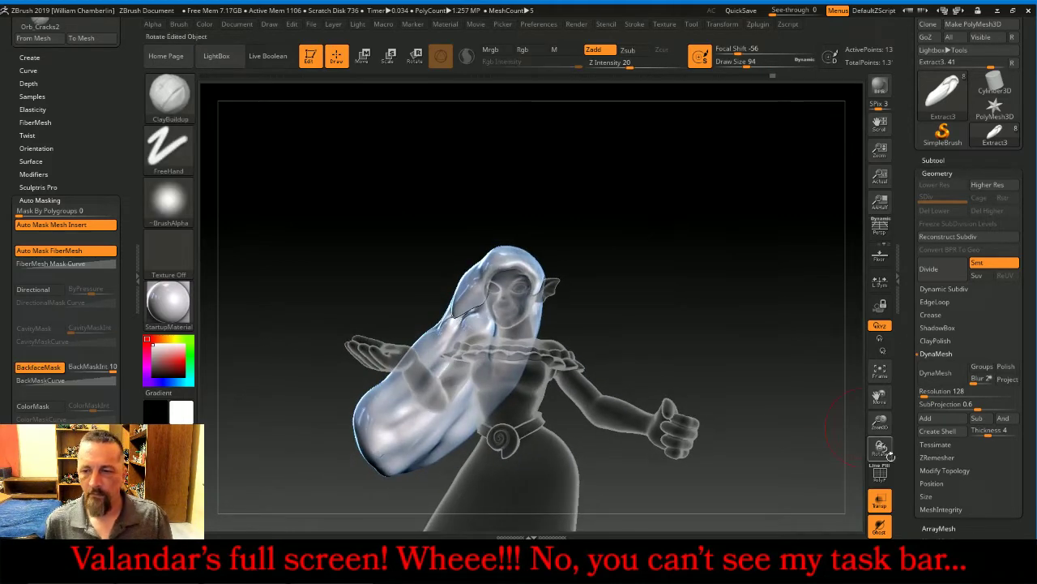
click(880, 502)
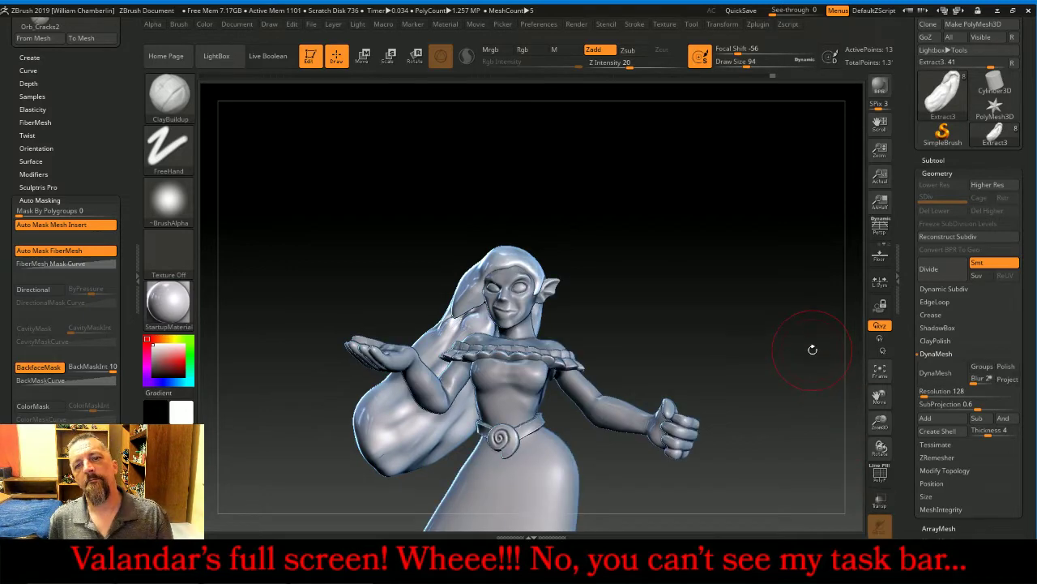
Add clay to the hair sweeping back from the temple above the open hand
drag(813, 349, 790, 289)
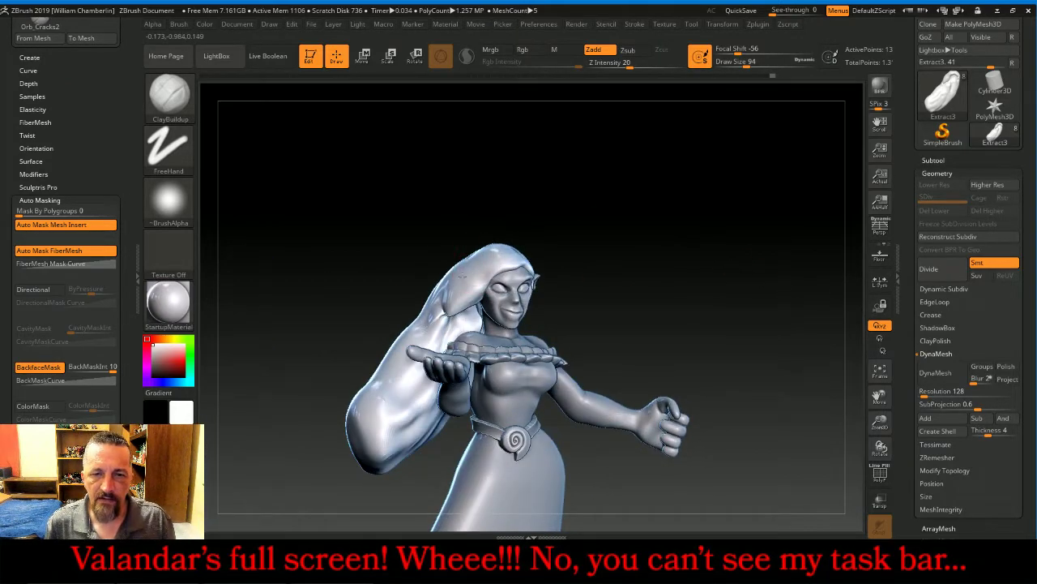
drag(464, 277, 440, 298)
mouse_move(484, 261)
mouse_down()
mouse_move(465, 266)
mouse_move(436, 301)
mouse_up()
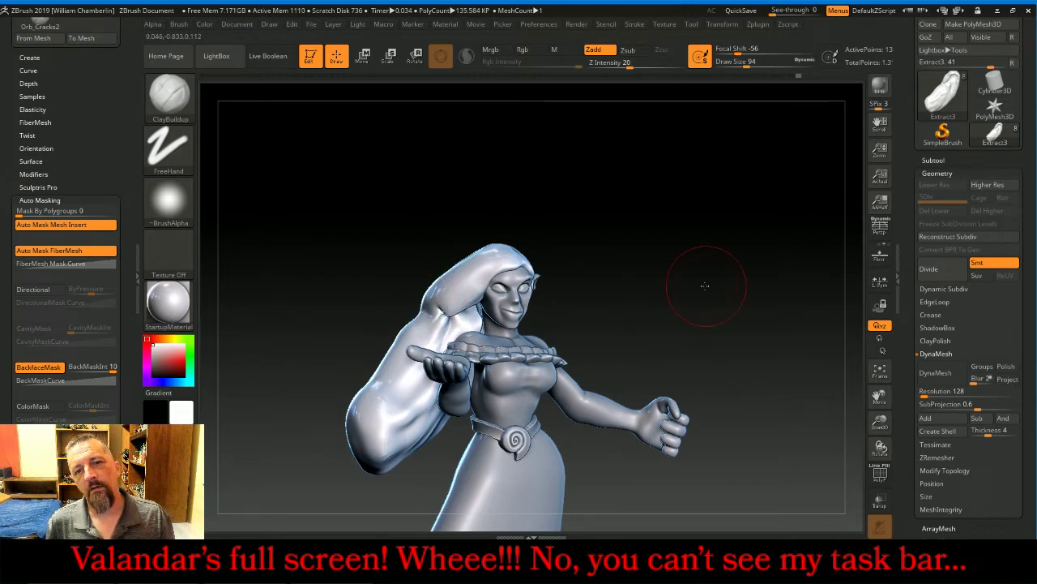
Check the viewers' live chat and look over the whole figure from the front
mouse_move(705, 285)
mouse_down()
mouse_move(672, 282)
mouse_move(689, 278)
mouse_up()
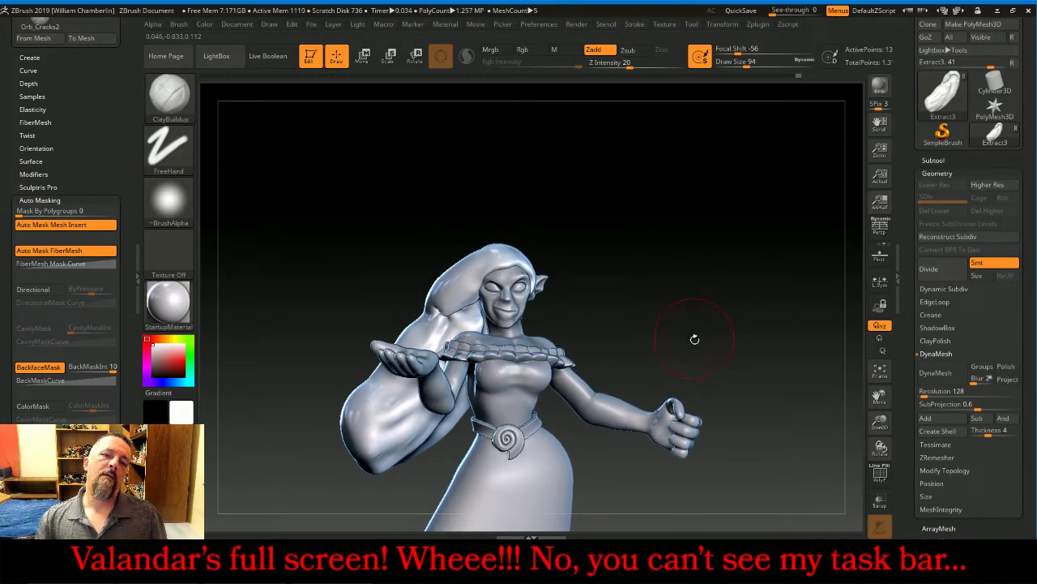
click(521, 558)
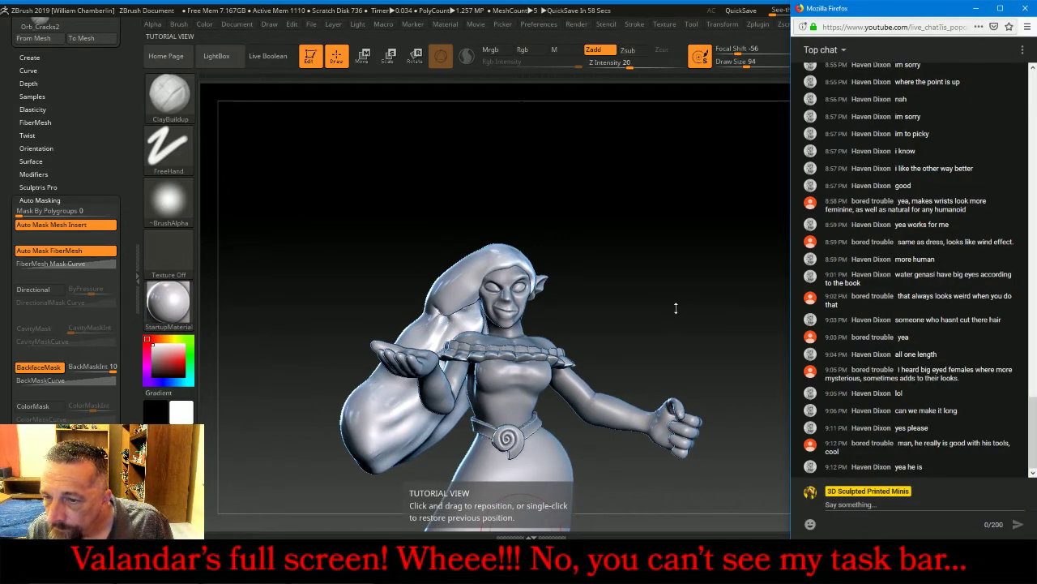
drag(676, 308, 681, 300)
click(877, 369)
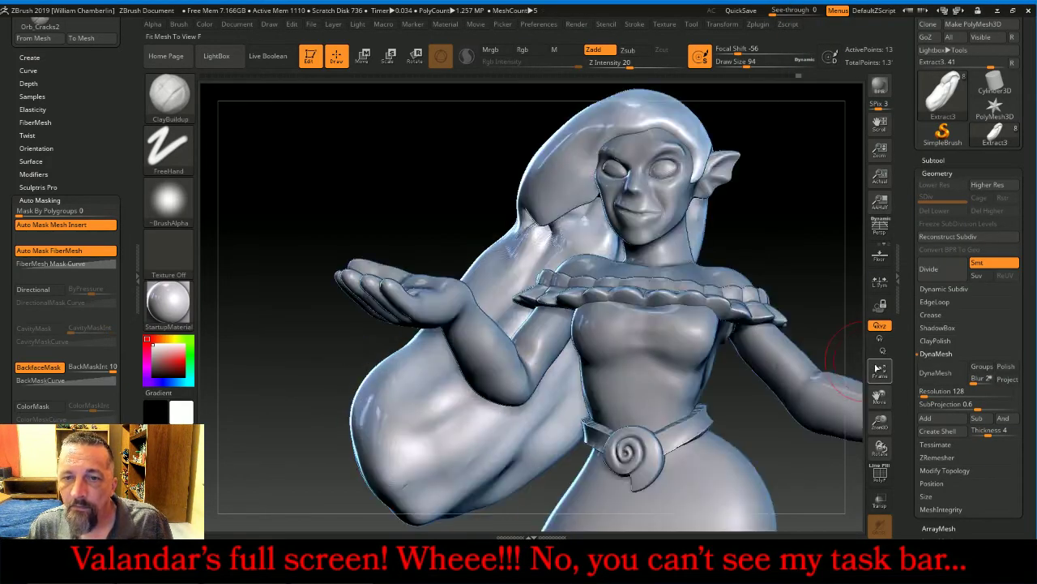
click(877, 368)
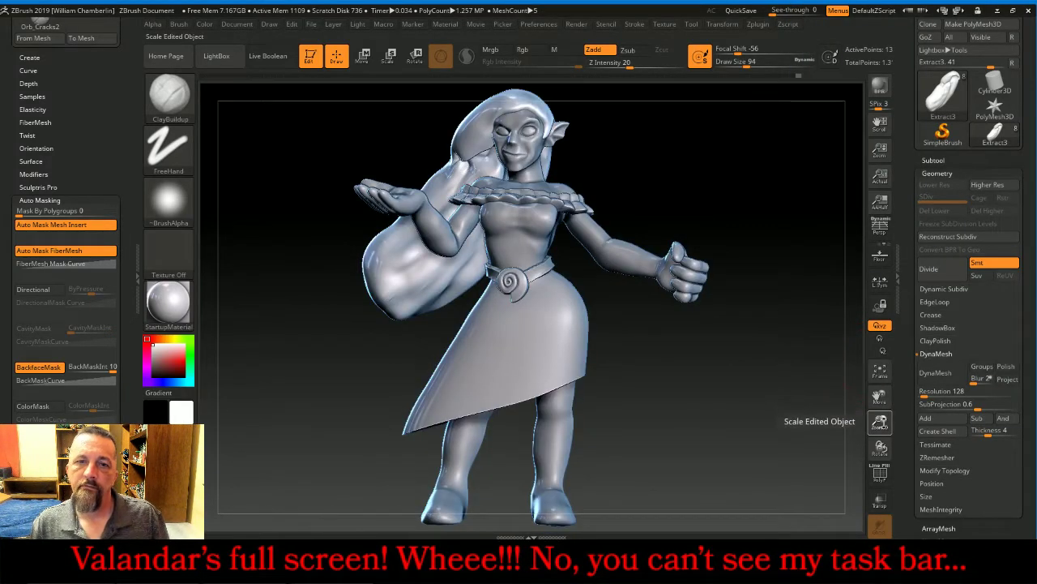
Make the wwSplash, wwStaff and wwBase subtools visible alongside the figure
drag(880, 422, 881, 402)
drag(612, 379, 558, 403)
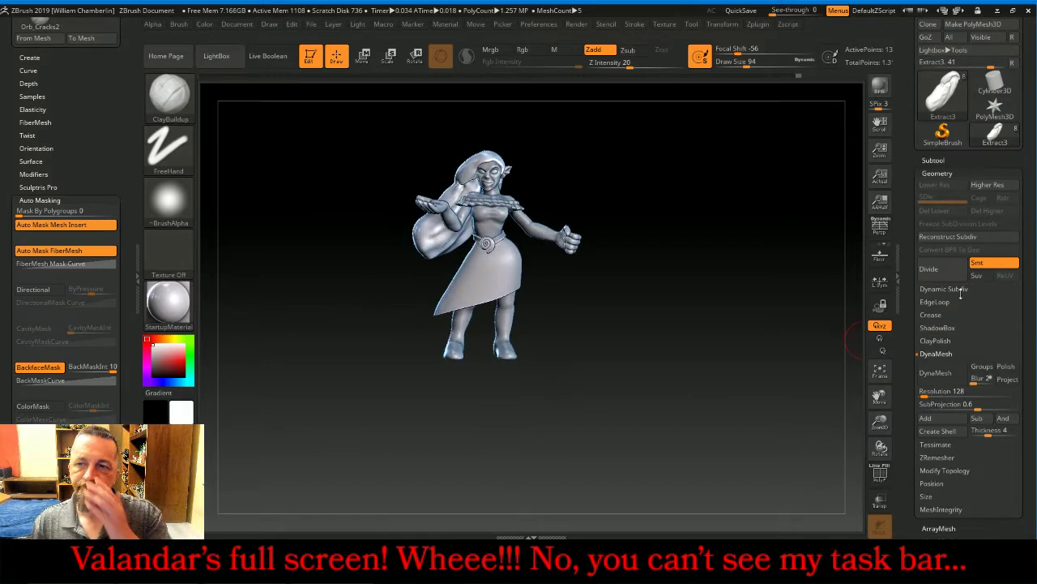
click(933, 160)
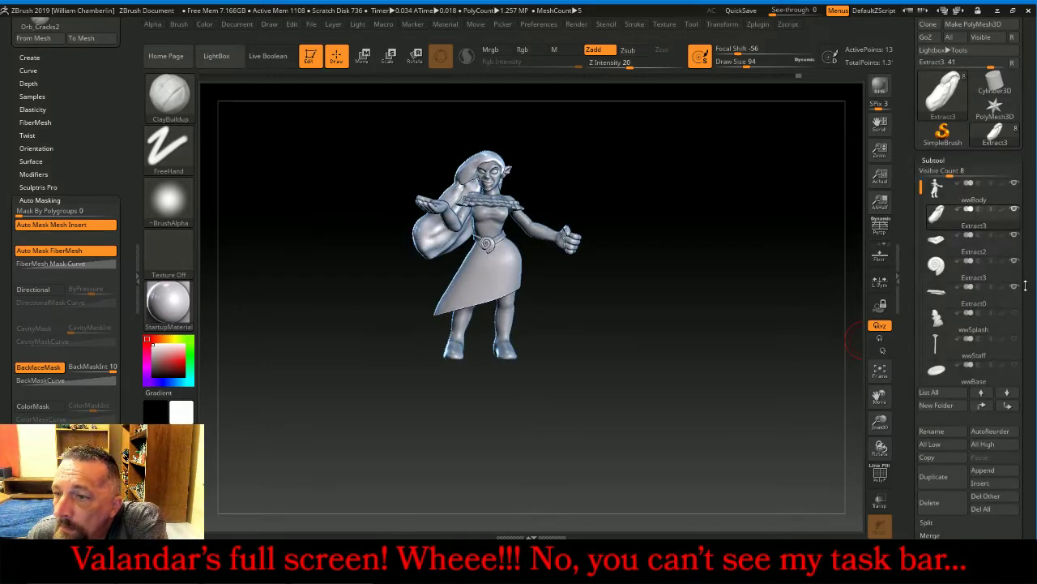
click(1015, 346)
click(1015, 342)
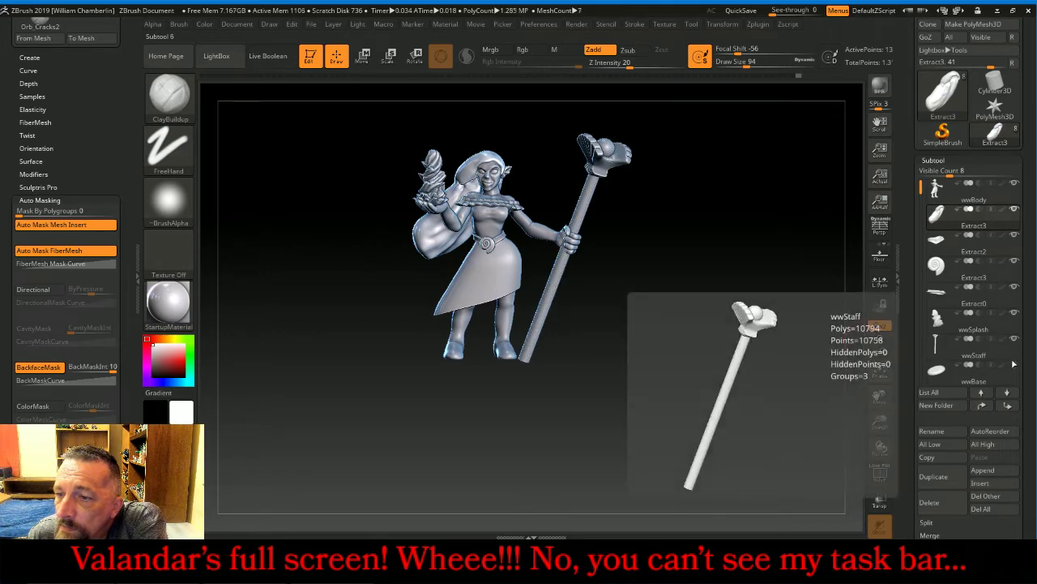
click(1015, 367)
Examine the complete miniature from several sides, including the head, ear and back of the hair up close, and check the live chat
drag(799, 376, 703, 375)
drag(563, 419, 592, 429)
drag(566, 352, 655, 364)
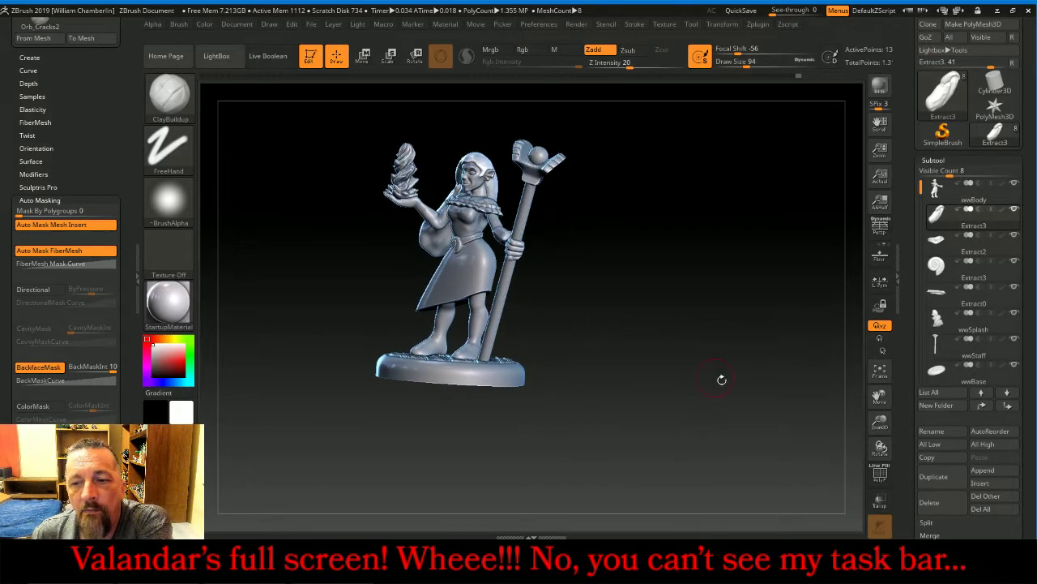
drag(880, 423, 847, 572)
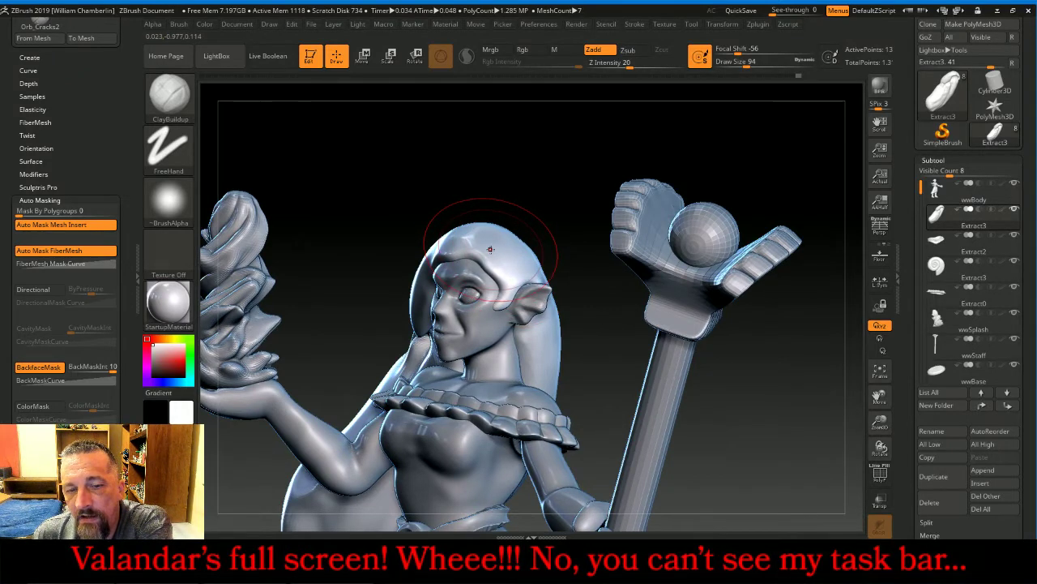
mouse_move(551, 176)
mouse_down()
mouse_move(568, 176)
mouse_move(495, 224)
mouse_up()
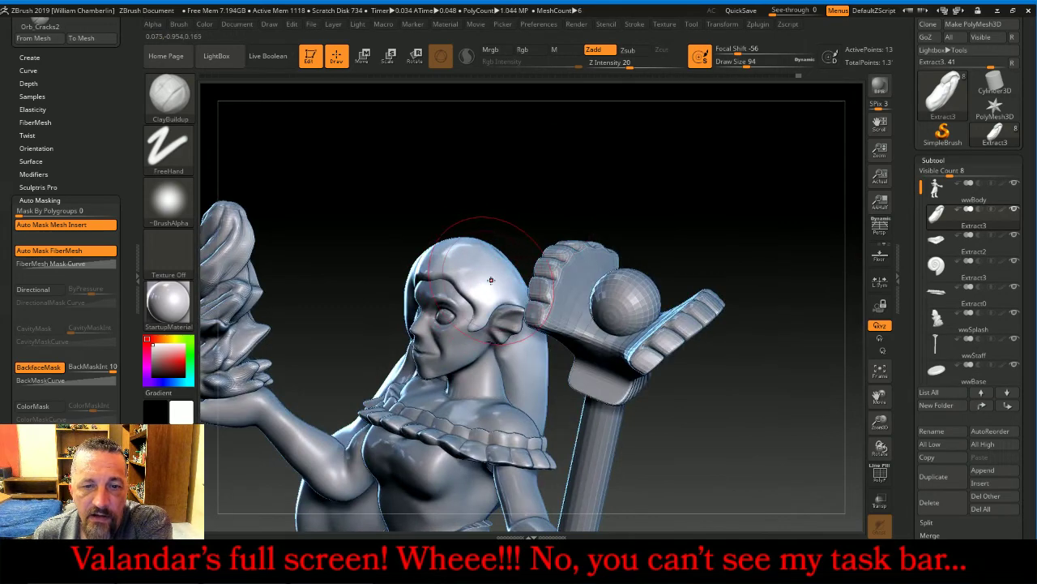
mouse_move(598, 208)
mouse_down()
mouse_move(642, 180)
mouse_move(571, 158)
mouse_up()
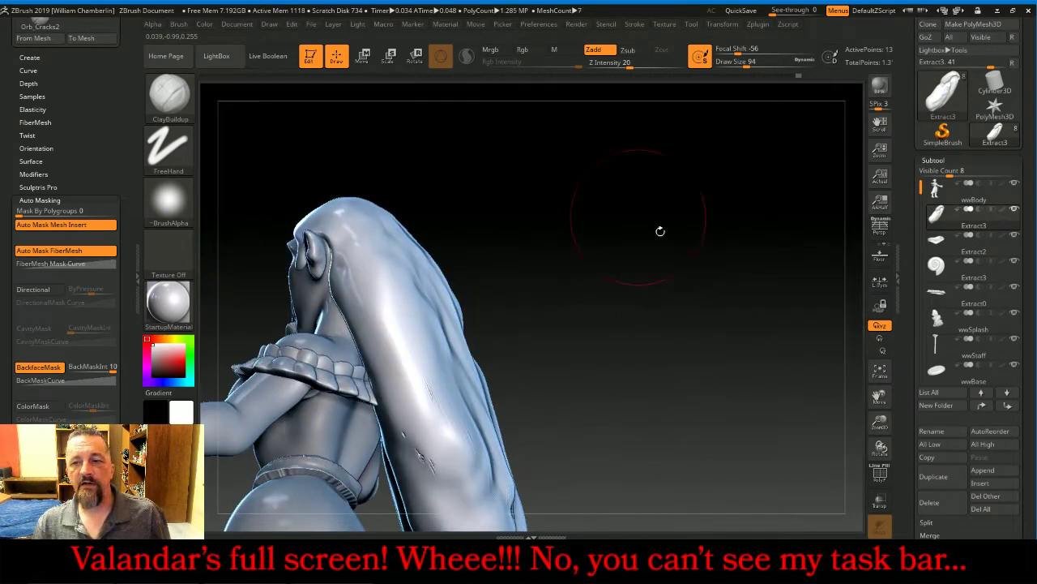
drag(879, 396, 861, 274)
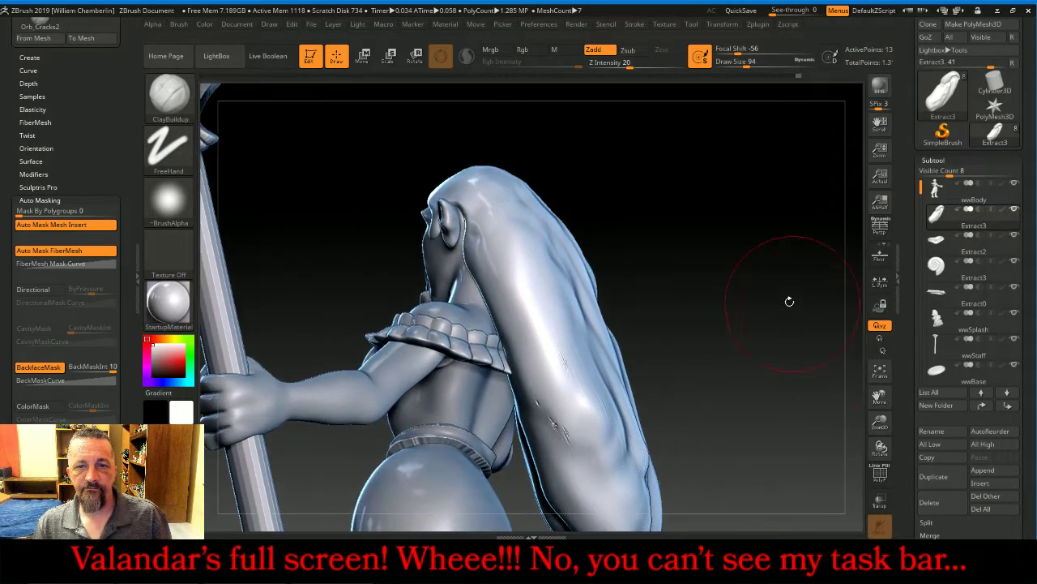
drag(762, 292, 816, 352)
click(880, 371)
click(882, 371)
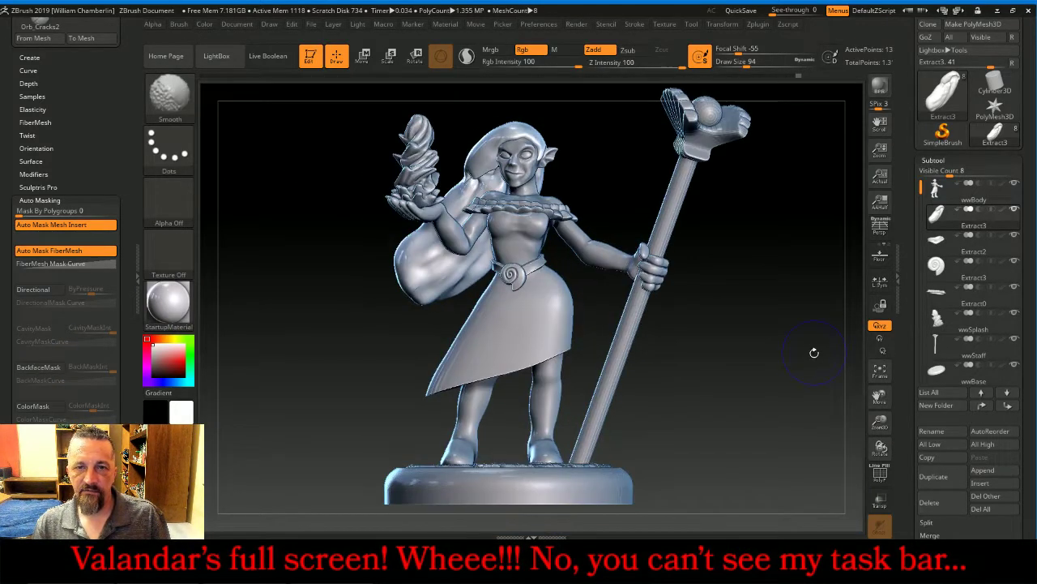
click(544, 560)
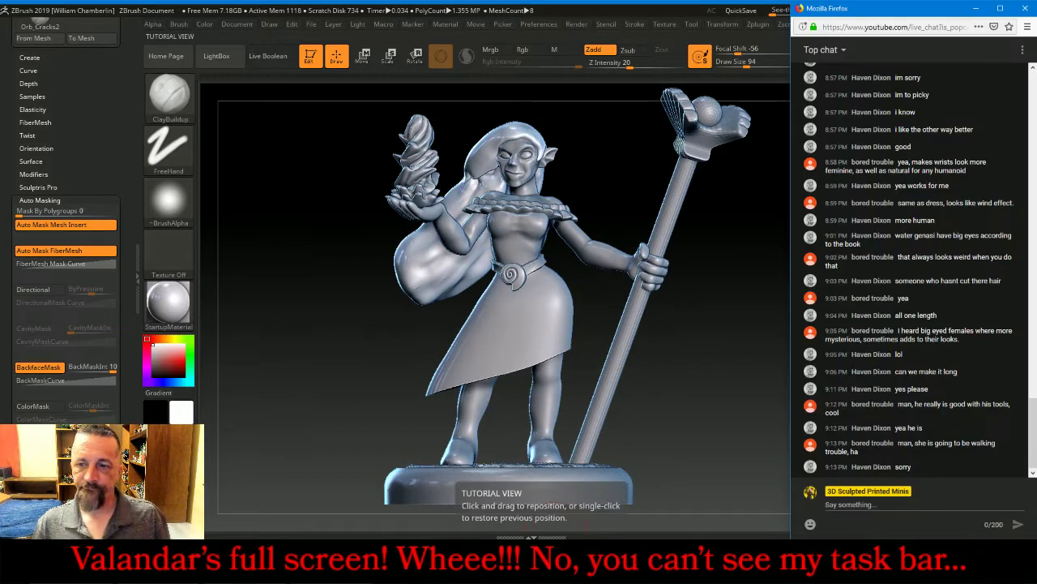